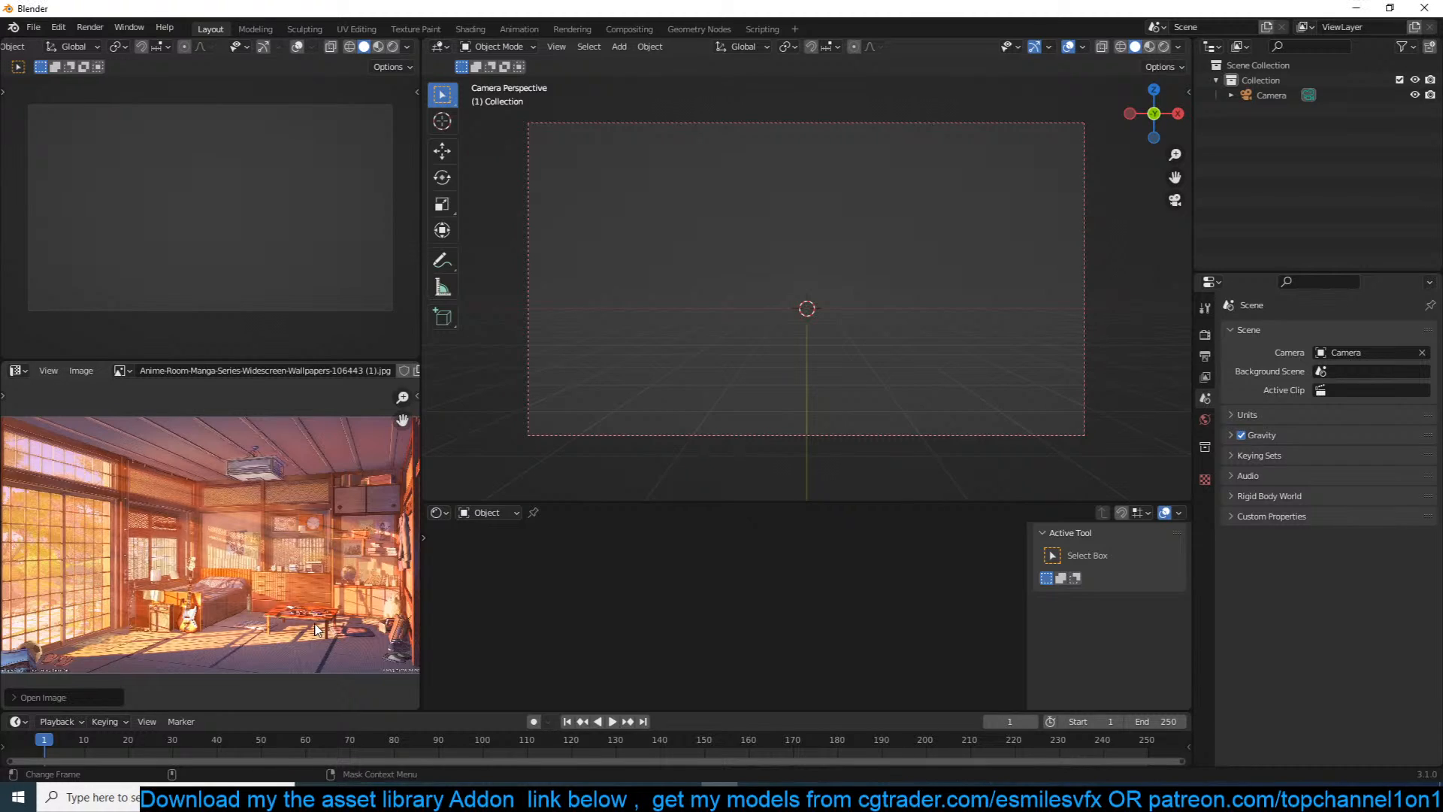
# Step: Examine the anime room reference image in a maximized image editor and restore the original layout
pyautogui.hotkey('ctrl', 'space')
pyautogui.scroll(4, 531, 520)
pyautogui.scroll(-1, 531, 520)
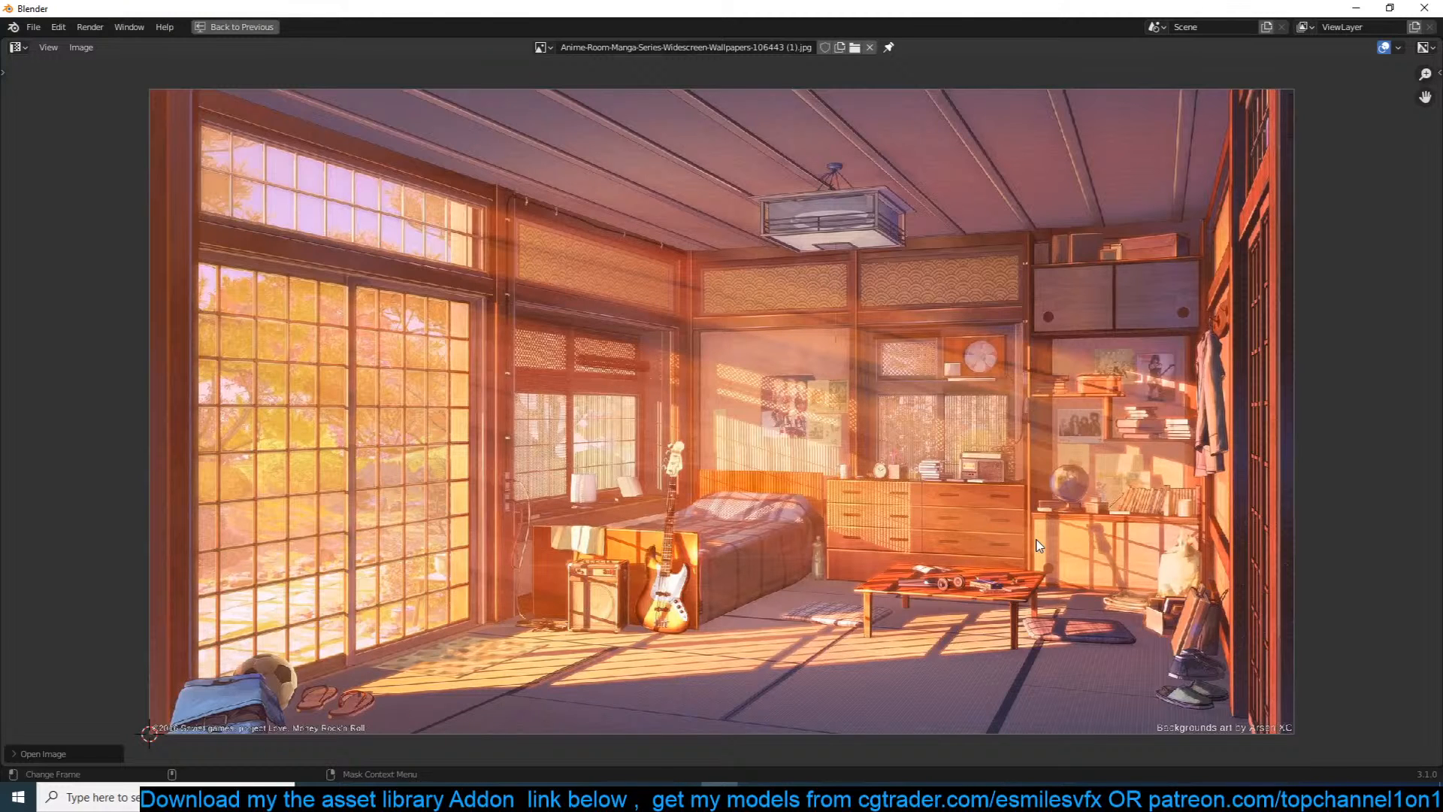
pyautogui.scroll(-1, 1037, 540)
pyautogui.scroll(1, 1036, 539)
pyautogui.click(389, 797)
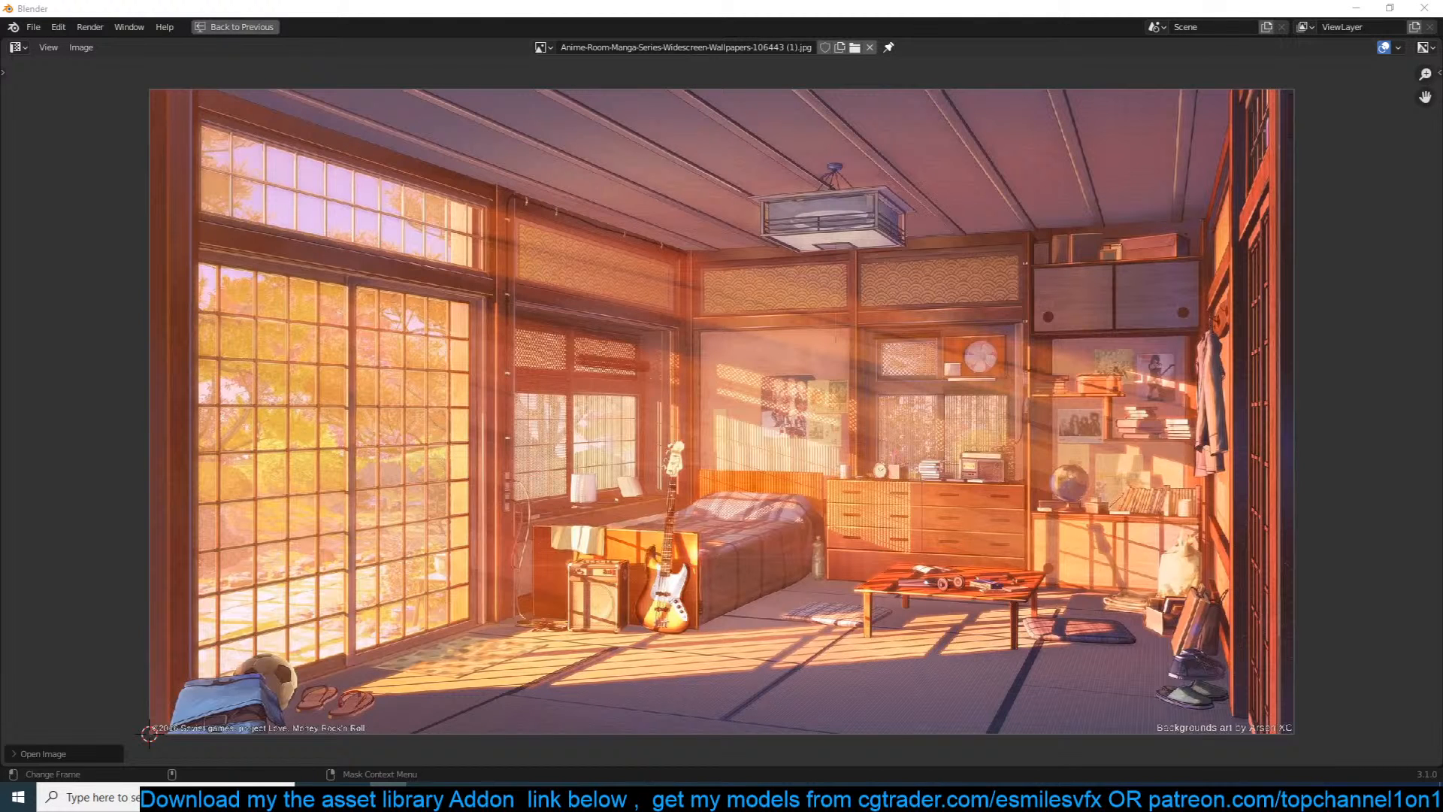
pyautogui.click(585, 193)
pyautogui.click(756, 797)
pyautogui.click(352, 258)
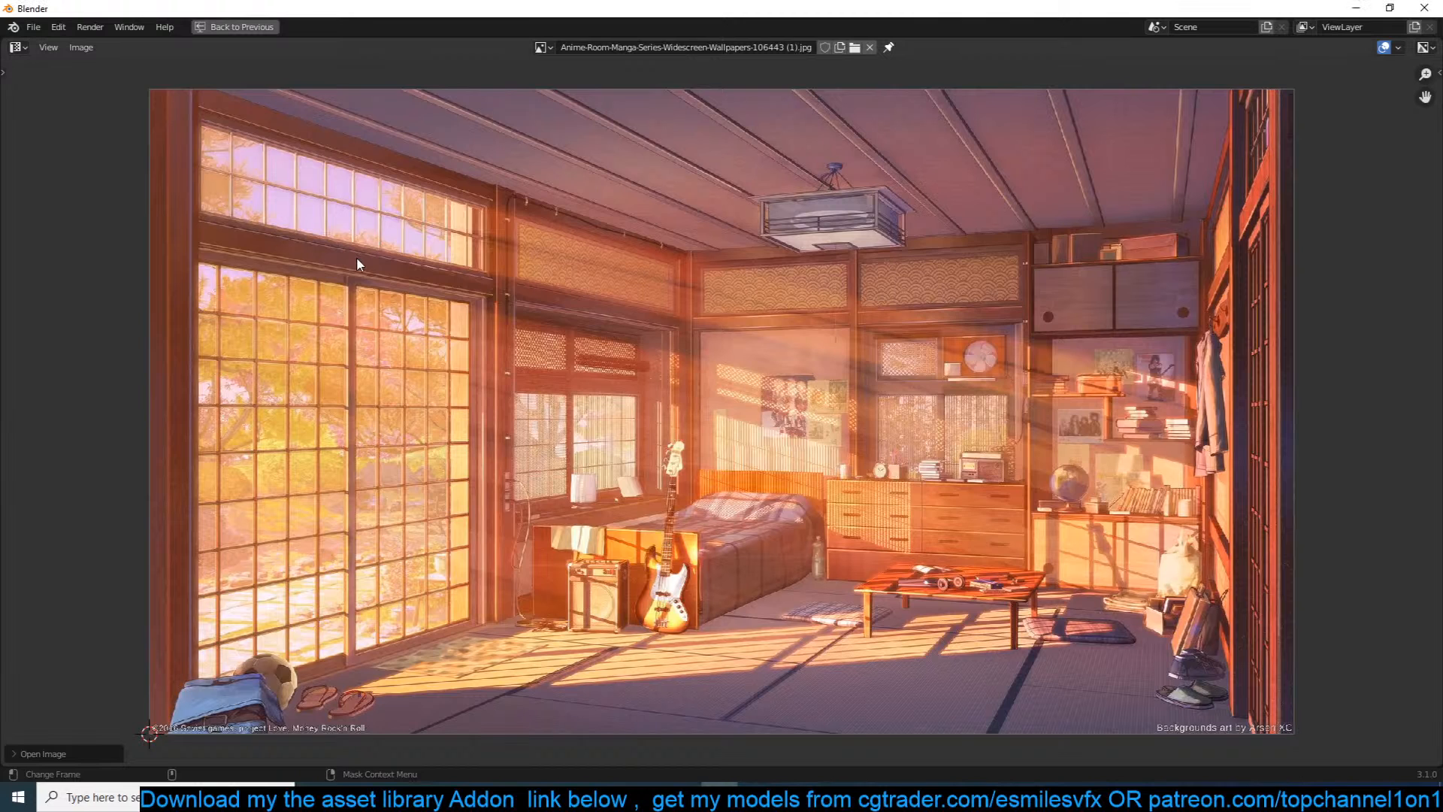
pyautogui.hotkey('ctrl', 'space')
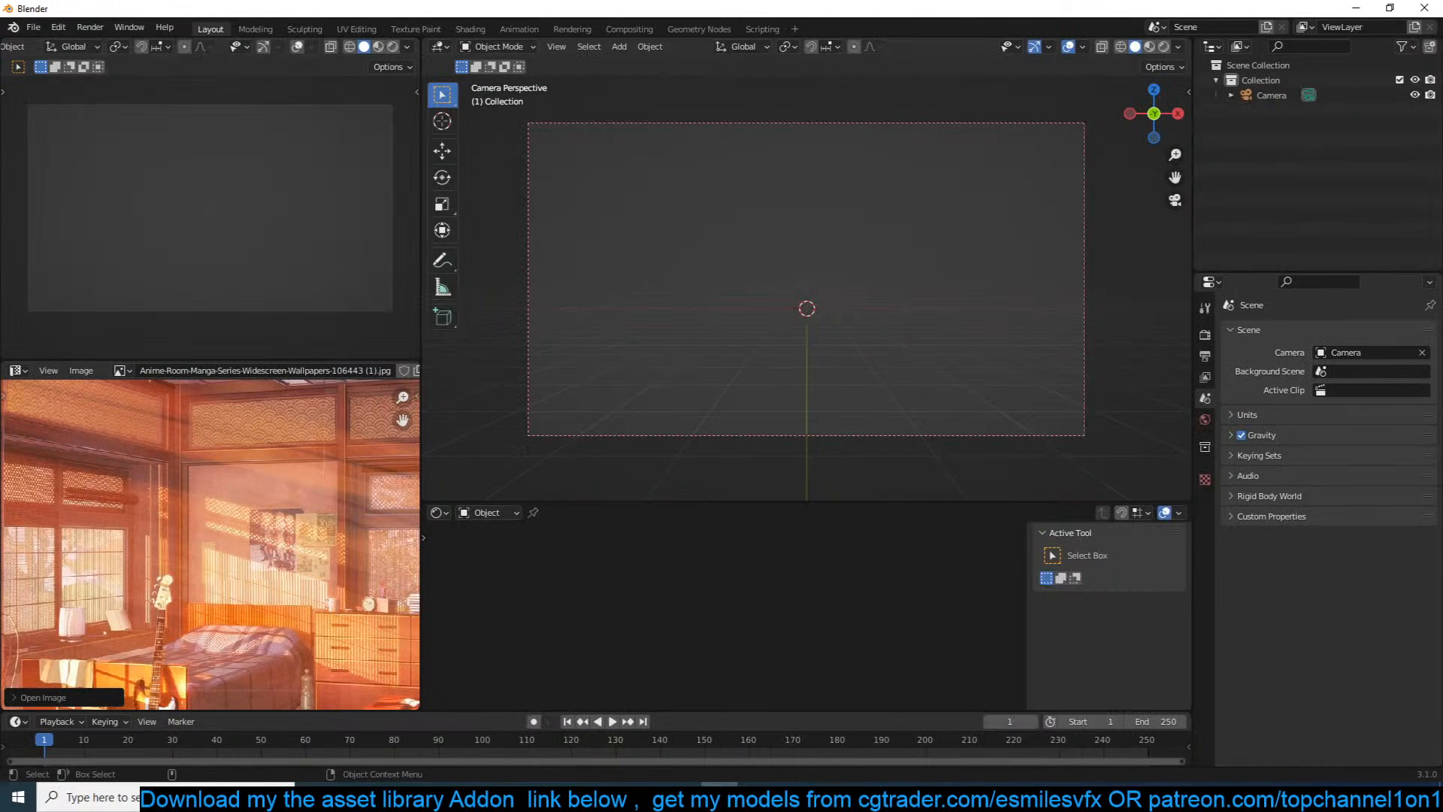
# Step: Switch to the browser and examine the Toonkit For Cycles product page, from its overview to the face paint and line rendering sections
pyautogui.click(388, 797)
pyautogui.scroll(7, 878, 297)
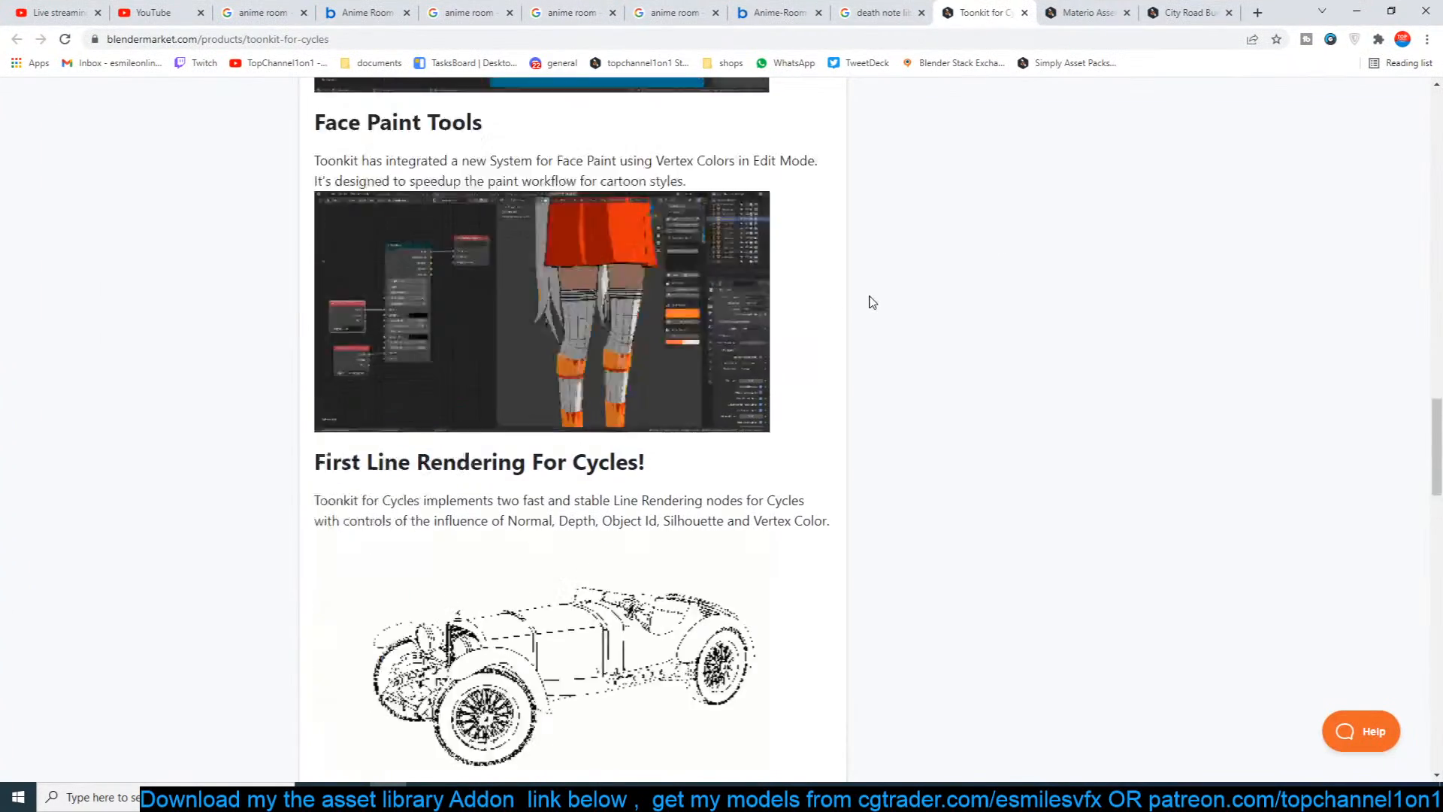
pyautogui.scroll(15, 878, 297)
pyautogui.scroll(-4, 925, 282)
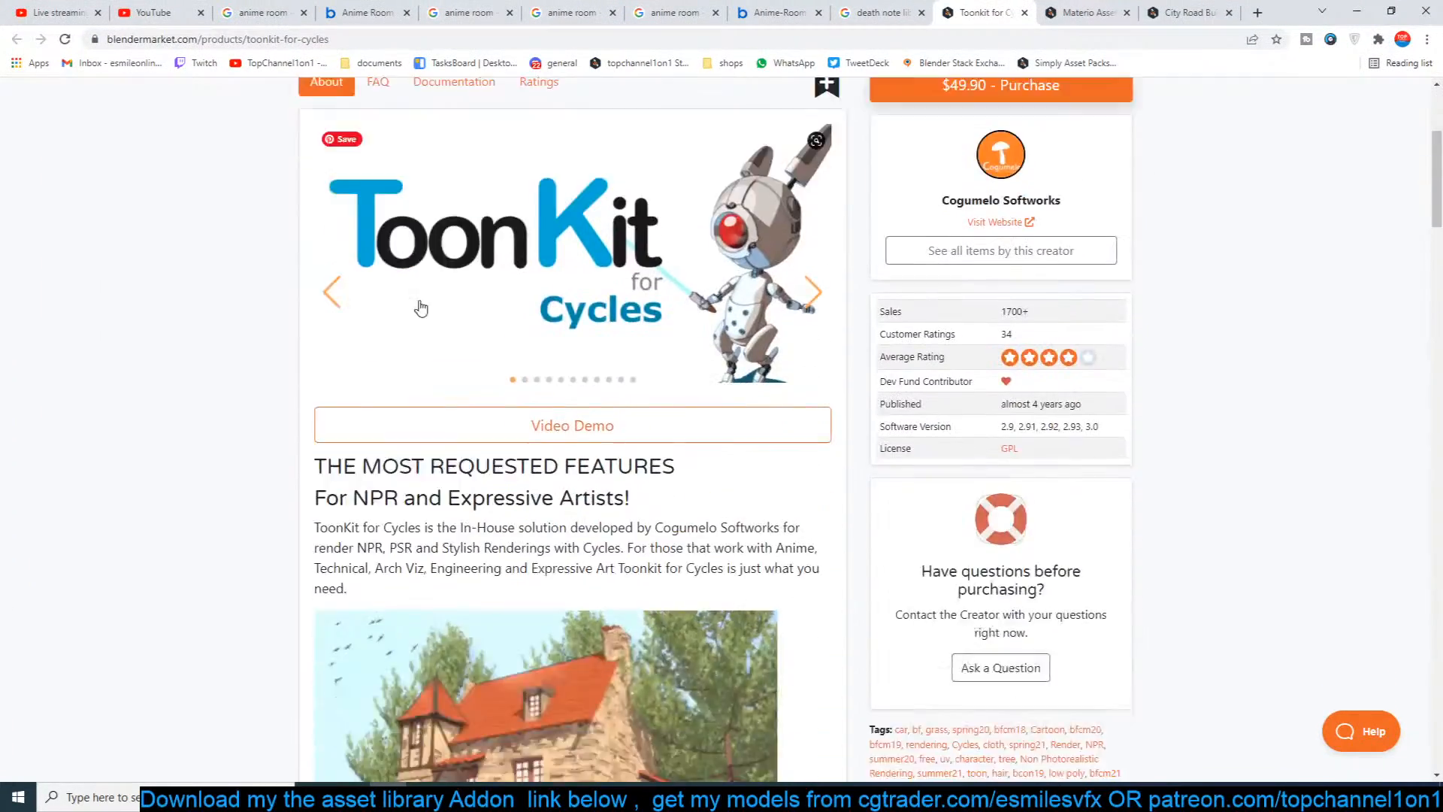
pyautogui.scroll(-2, 596, 405)
pyautogui.scroll(1, 644, 387)
pyautogui.scroll(-5, 699, 364)
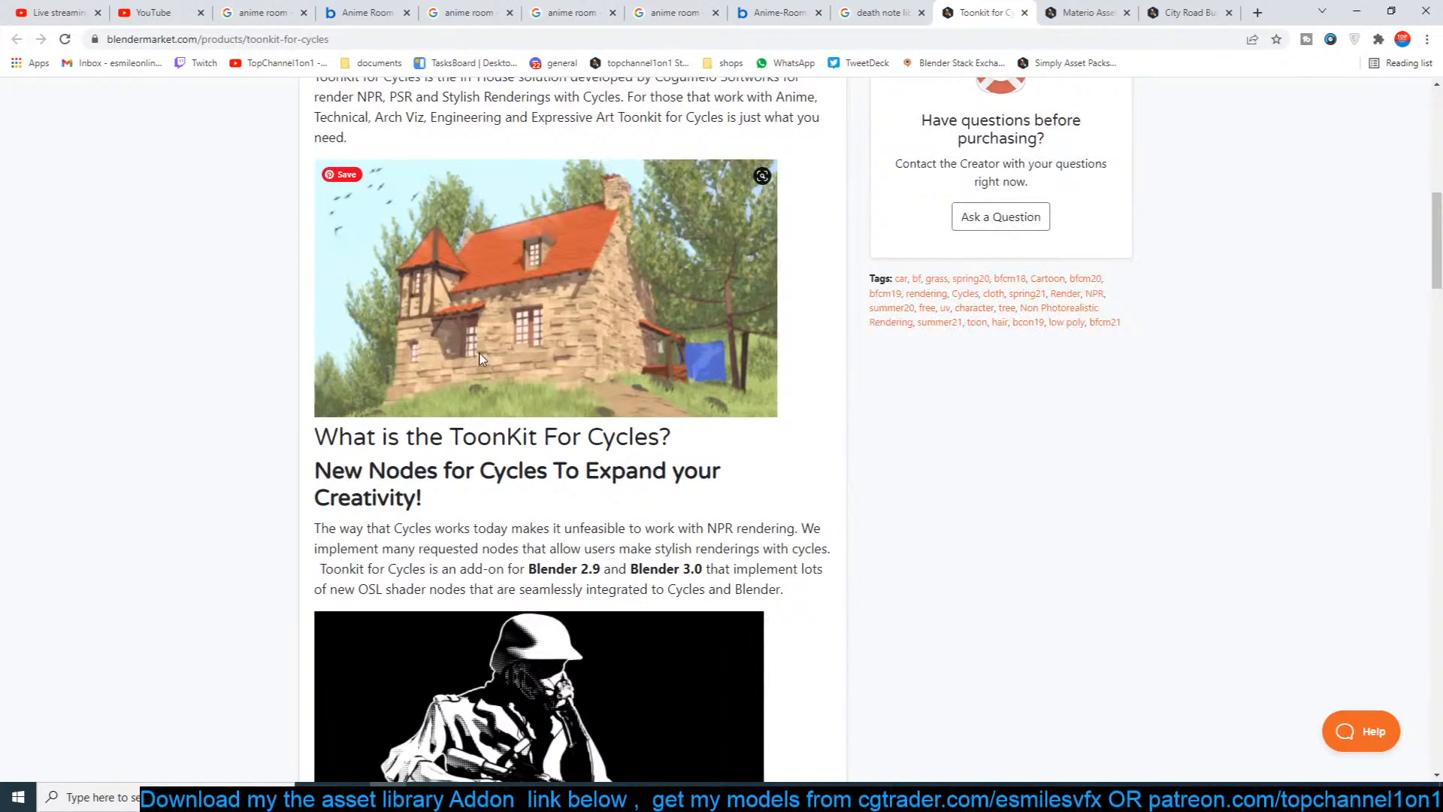
pyautogui.scroll(-6, 481, 359)
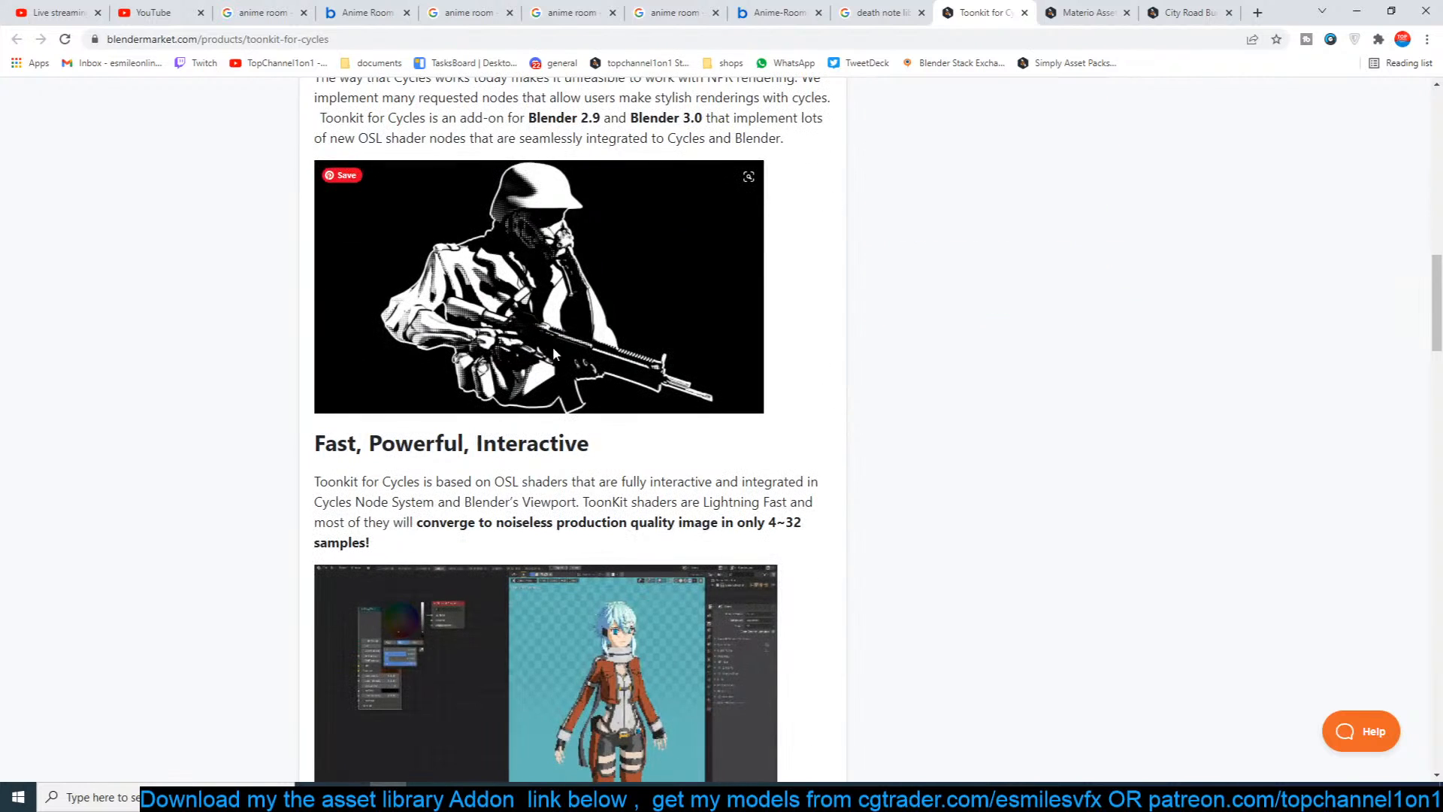
pyautogui.scroll(1, 479, 318)
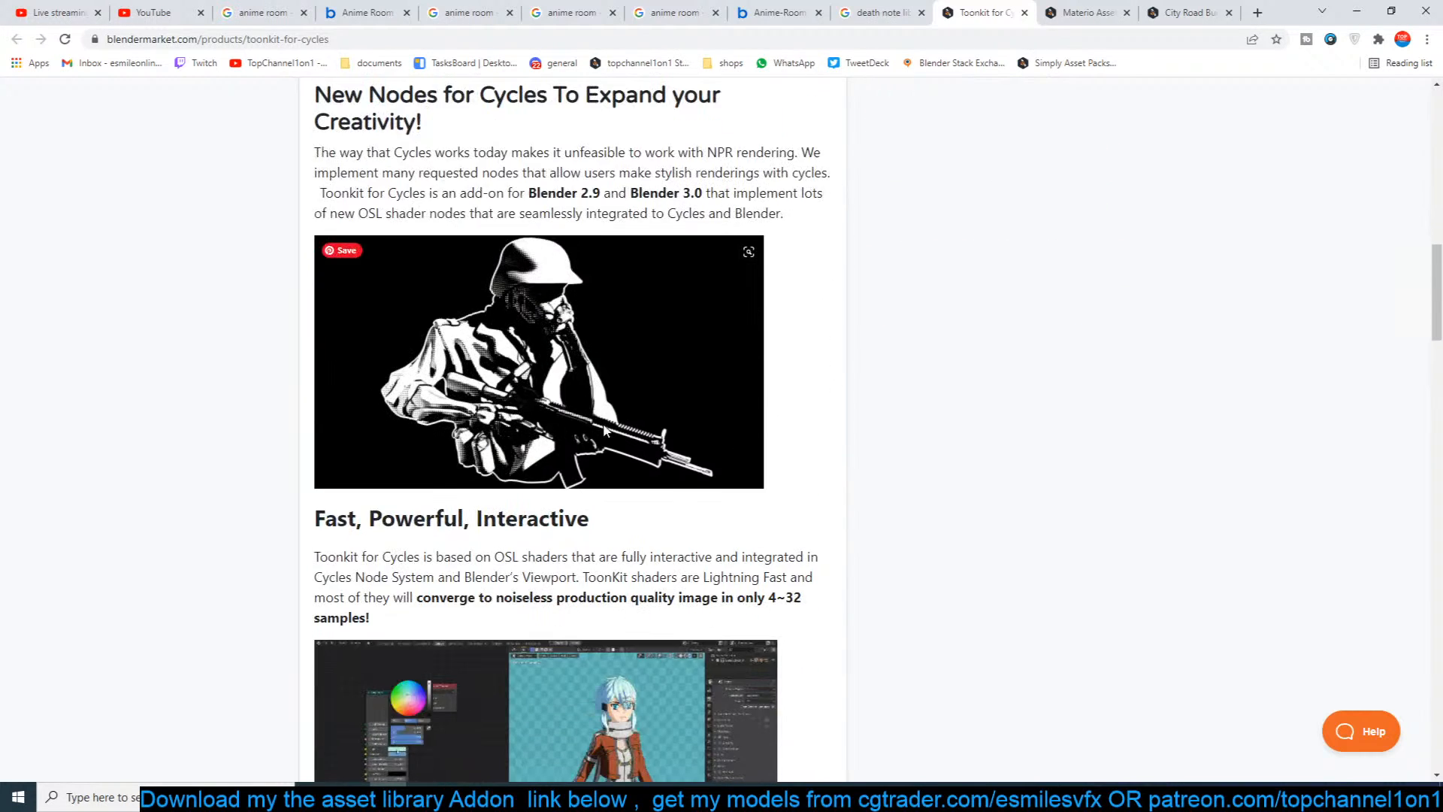
pyautogui.scroll(-6, 626, 269)
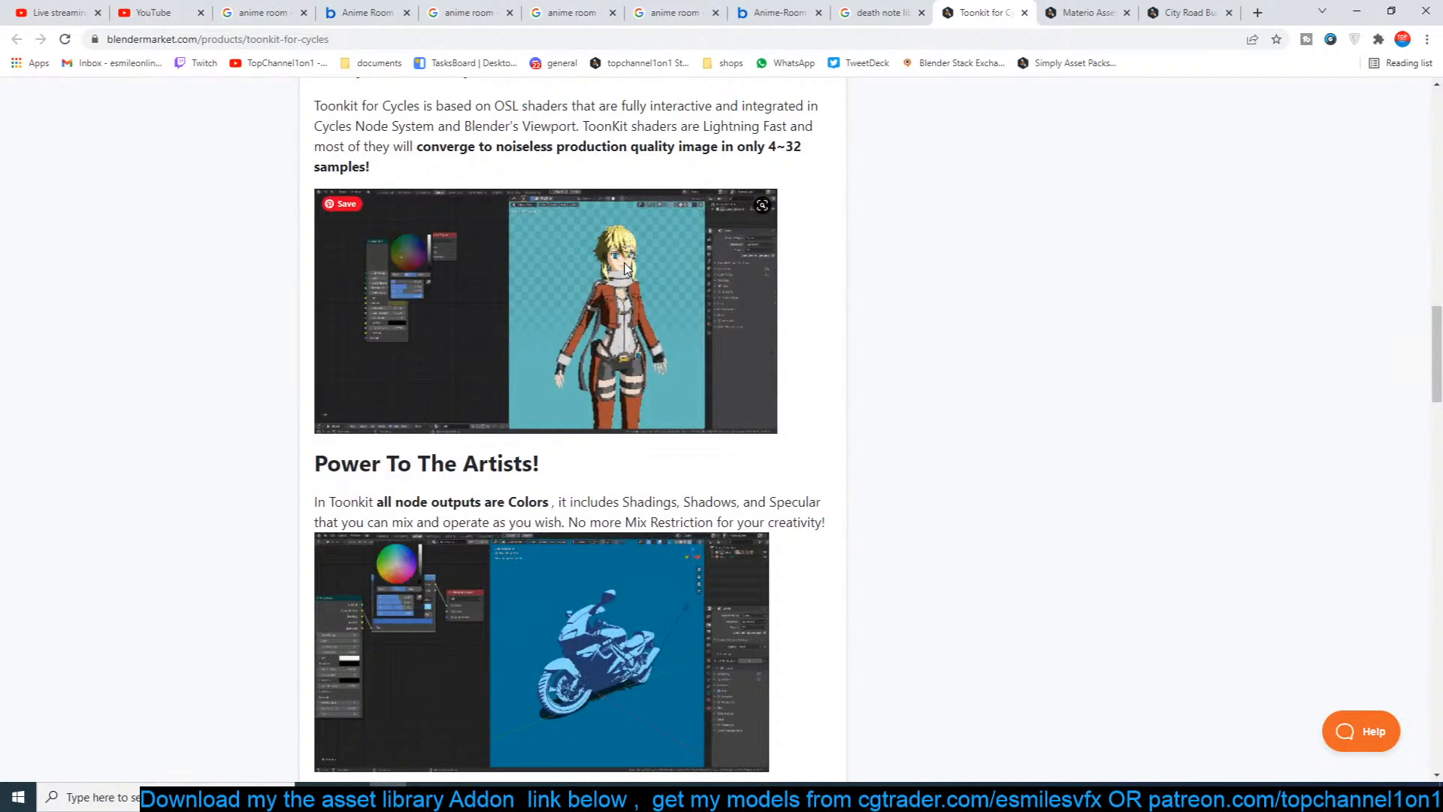
pyautogui.scroll(-5, 666, 373)
pyautogui.scroll(-3, 552, 345)
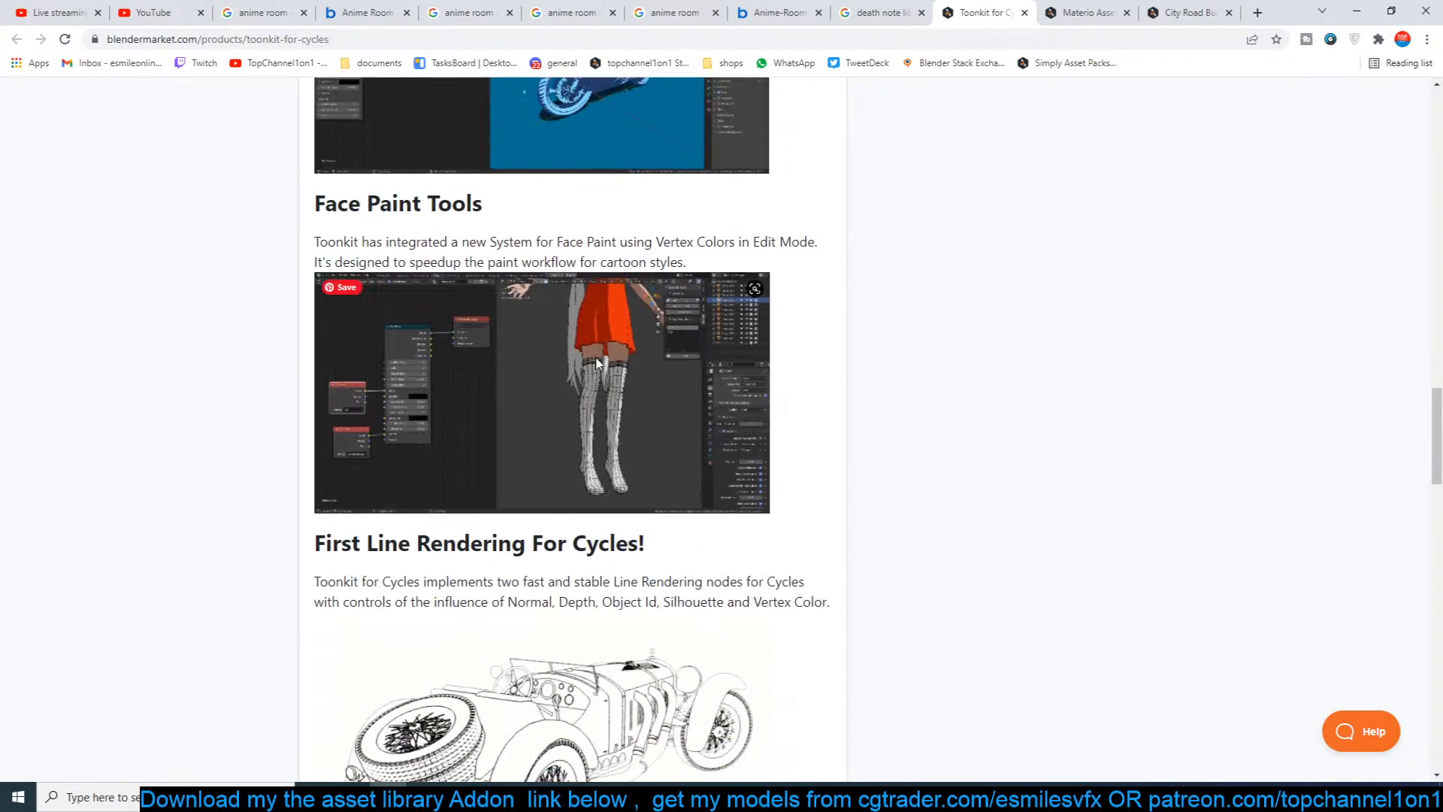
pyautogui.scroll(3, 642, 344)
pyautogui.scroll(-3, 644, 350)
pyautogui.scroll(-5, 673, 355)
pyautogui.scroll(5, 662, 515)
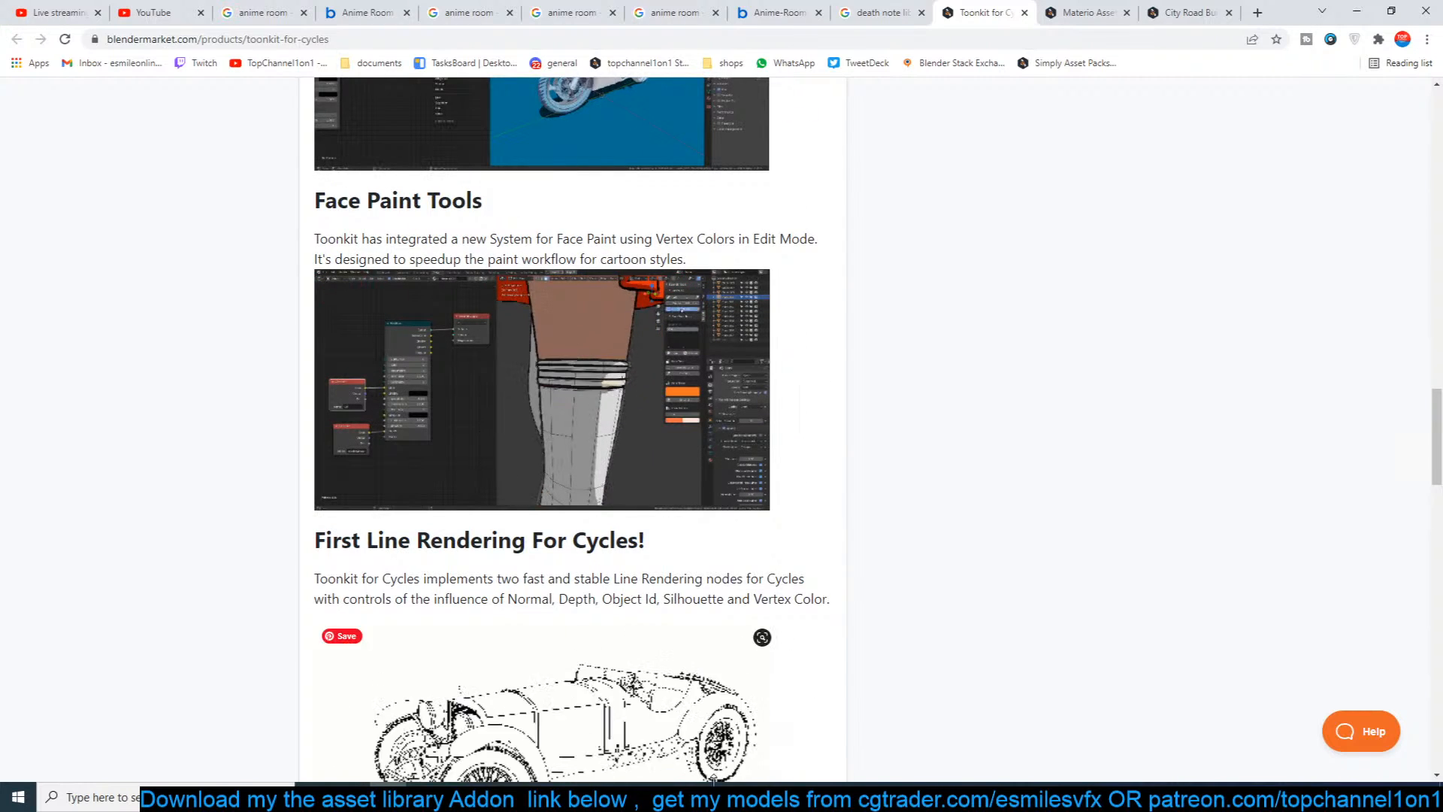
# Step: Switch back to Blender and fit the anime room reference image in the image editor for a closer look
pyautogui.click(681, 784)
pyautogui.press('Home')
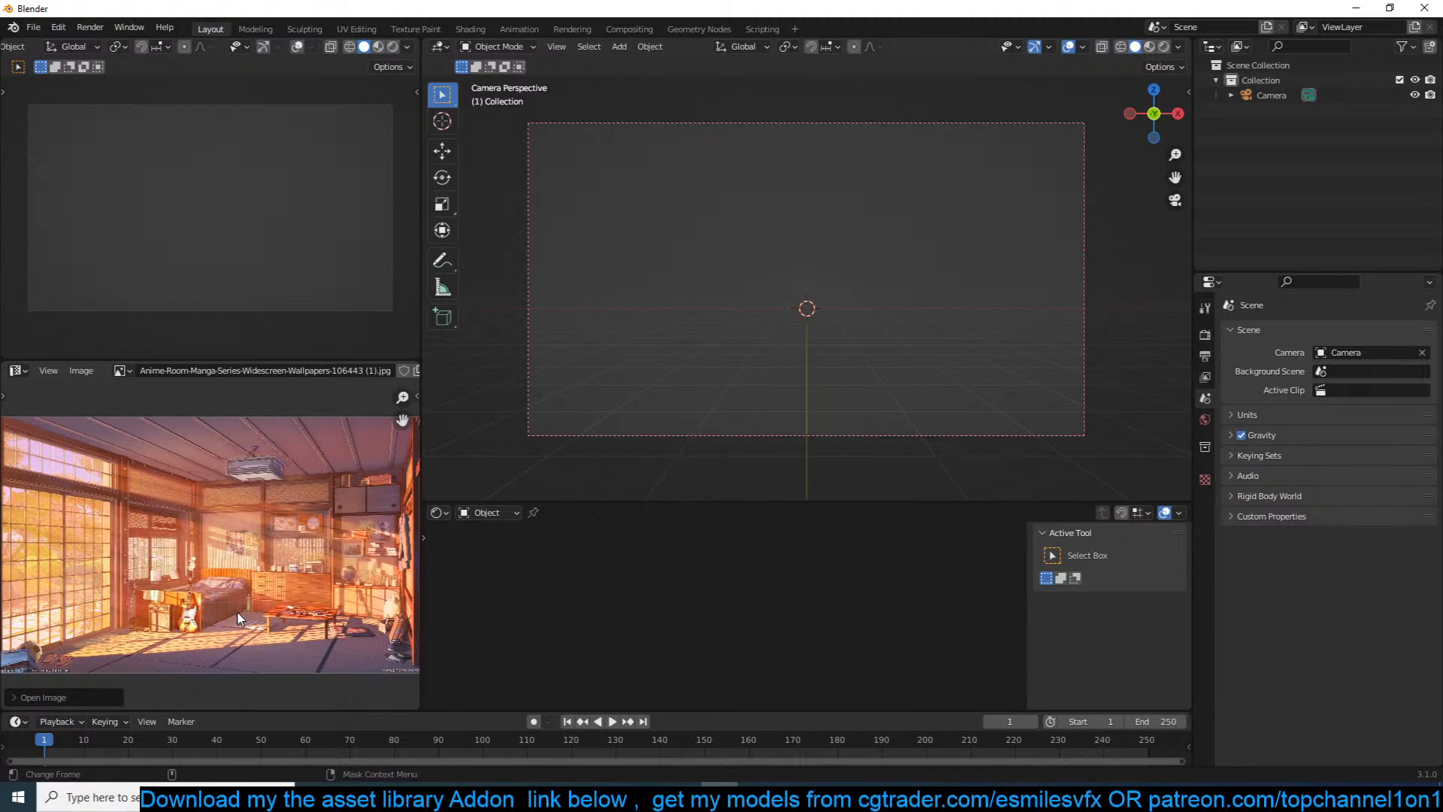
pyautogui.scroll(2, 214, 602)
pyautogui.scroll(-1, 211, 597)
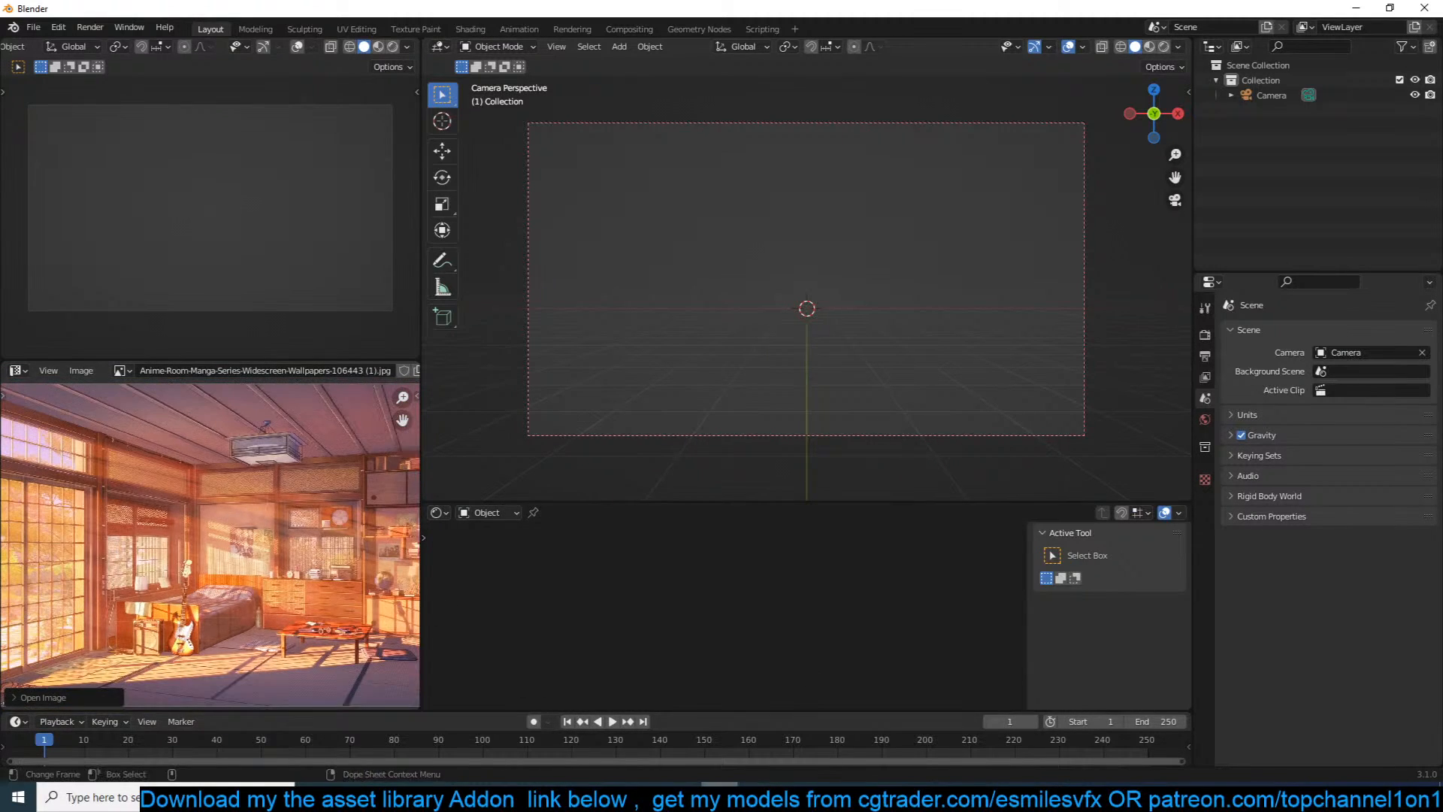
# Step: Return to the browser, review the top of the Toonkit For Cycles page, and close that page
pyautogui.click(388, 795)
pyautogui.scroll(10, 488, 372)
pyautogui.scroll(15, 511, 369)
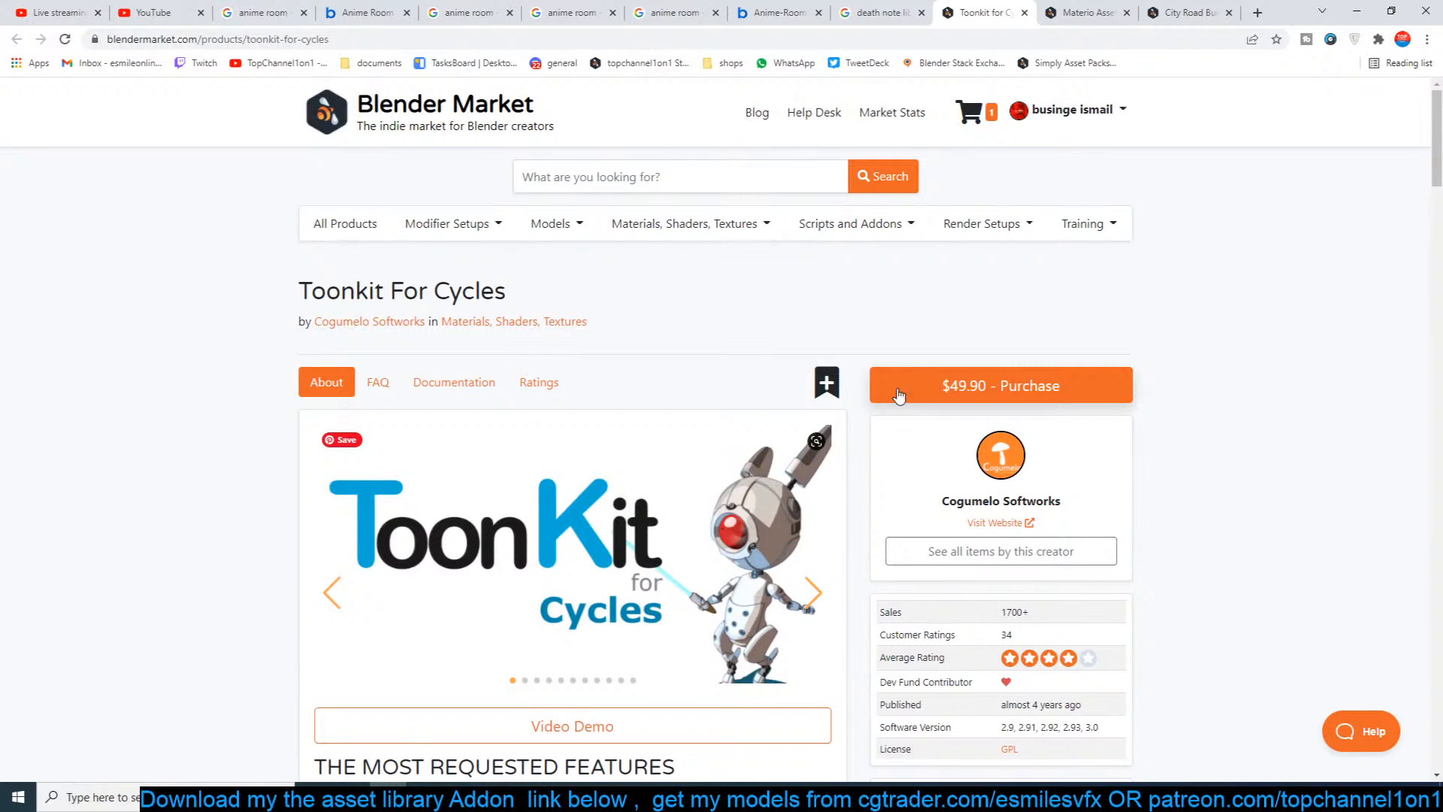
pyautogui.scroll(-4, 751, 439)
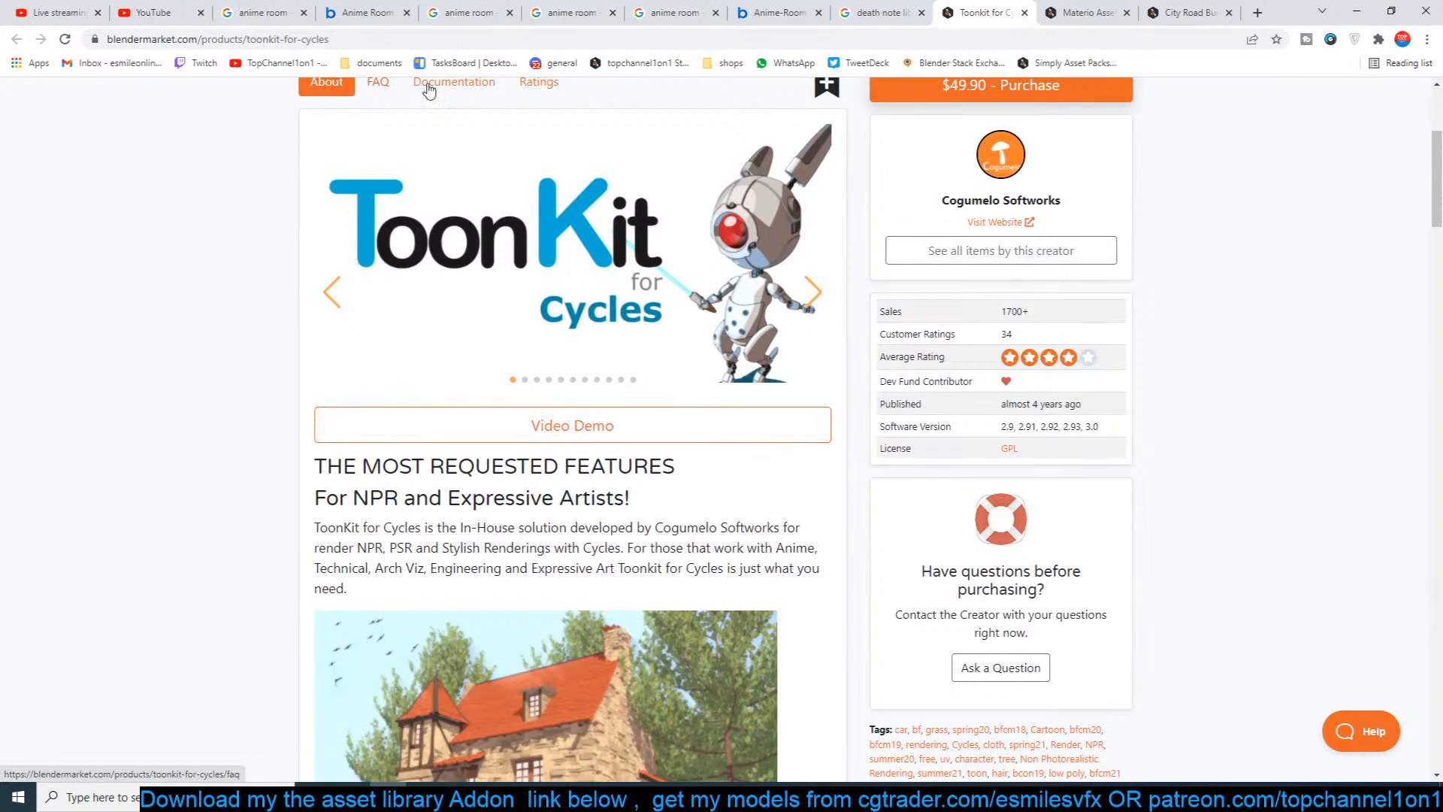
pyautogui.click(1024, 13)
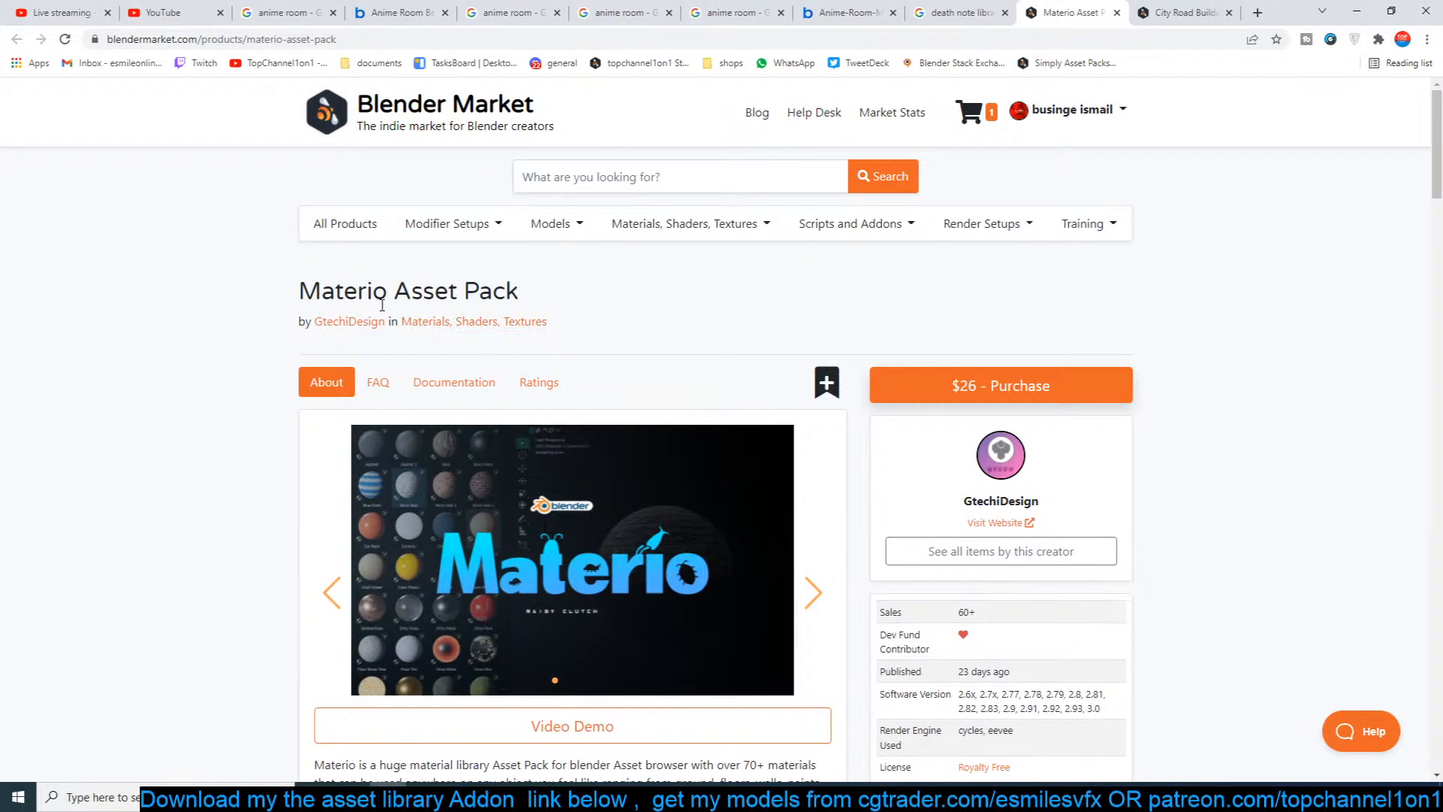
# Step: Examine the Materio Asset Pack page's materials, features, installation notes and Easy Displacer demo, and close the page
pyautogui.scroll(-7, 175, 497)
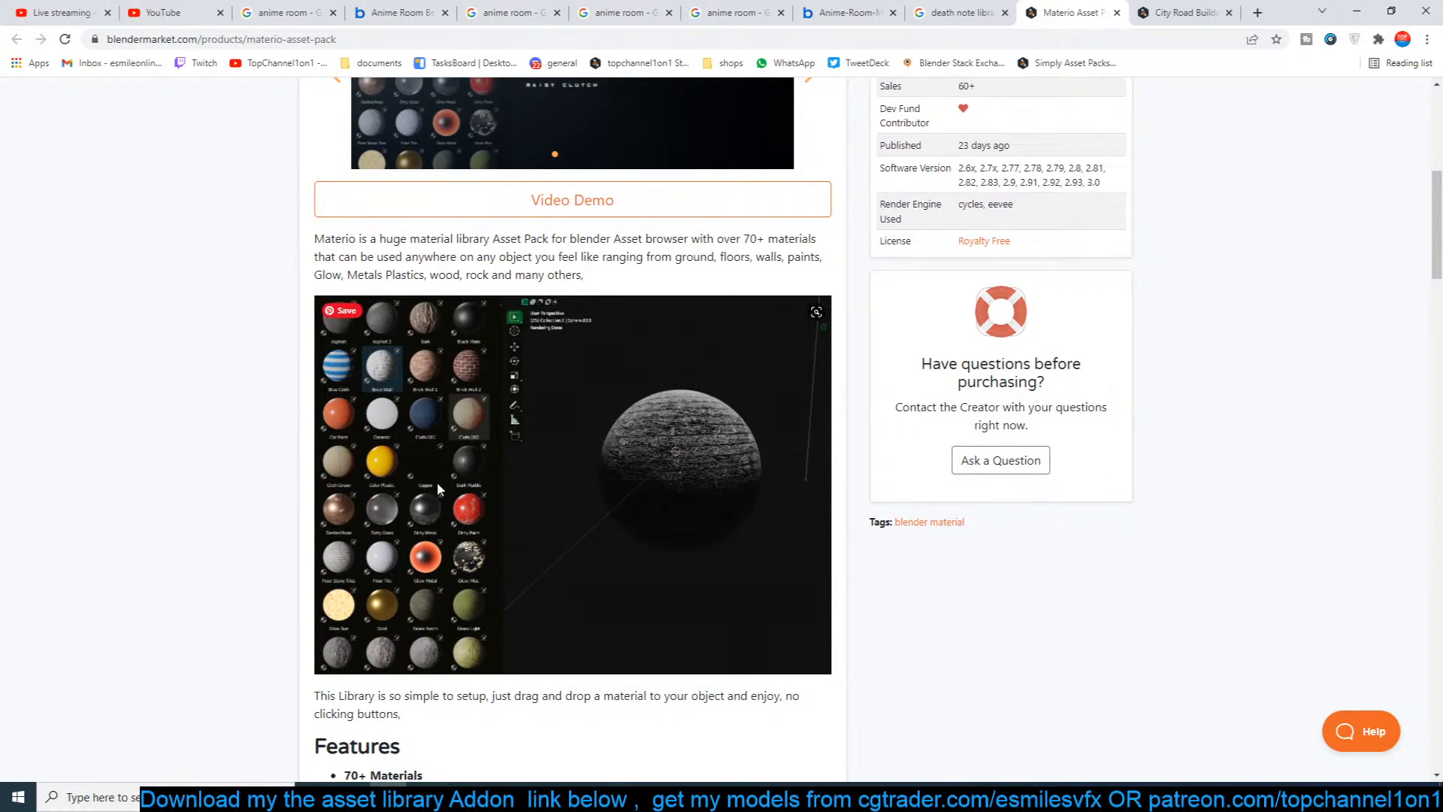
pyautogui.scroll(4, 307, 559)
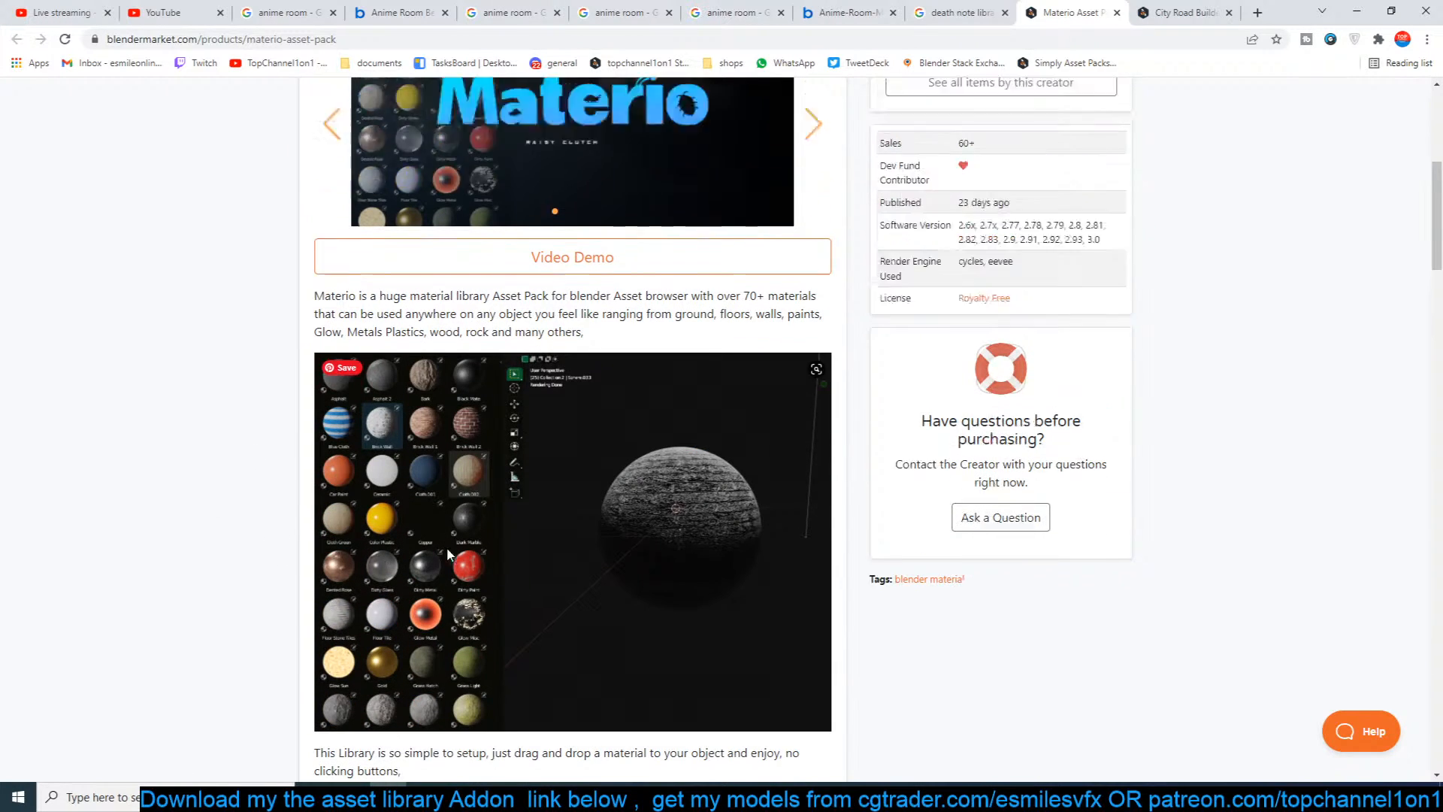
pyautogui.scroll(-12, 390, 538)
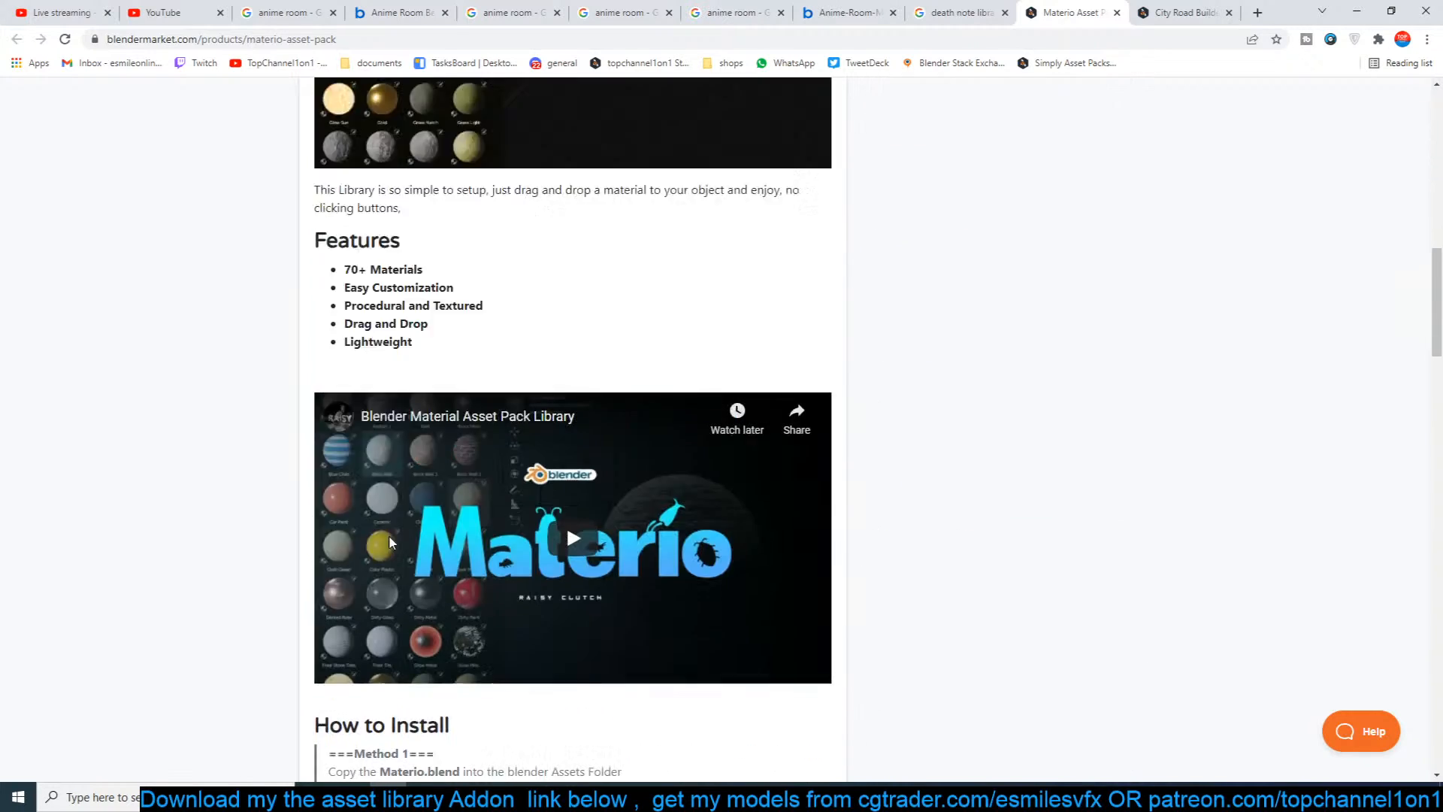
pyautogui.scroll(-14, 389, 540)
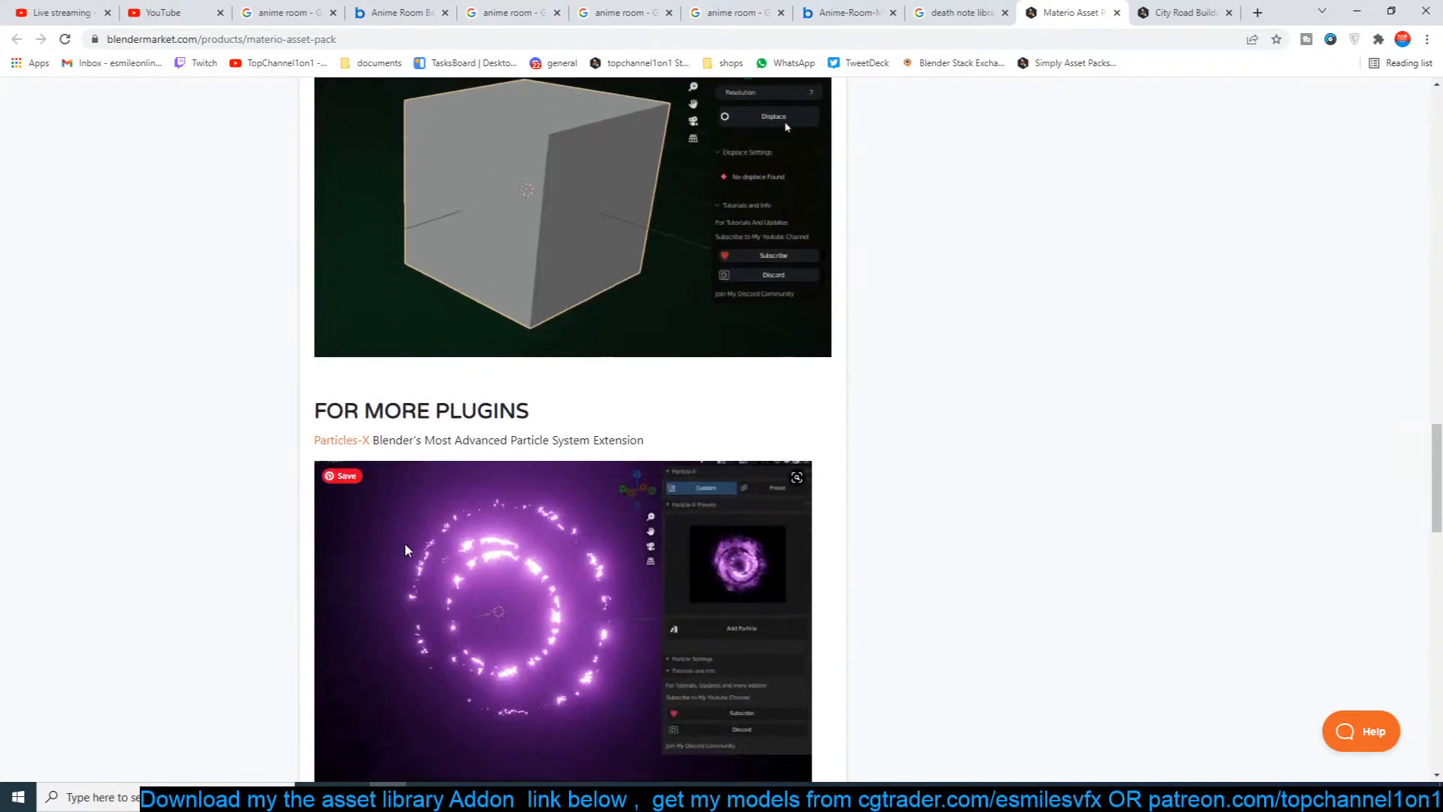
pyautogui.scroll(5, 404, 543)
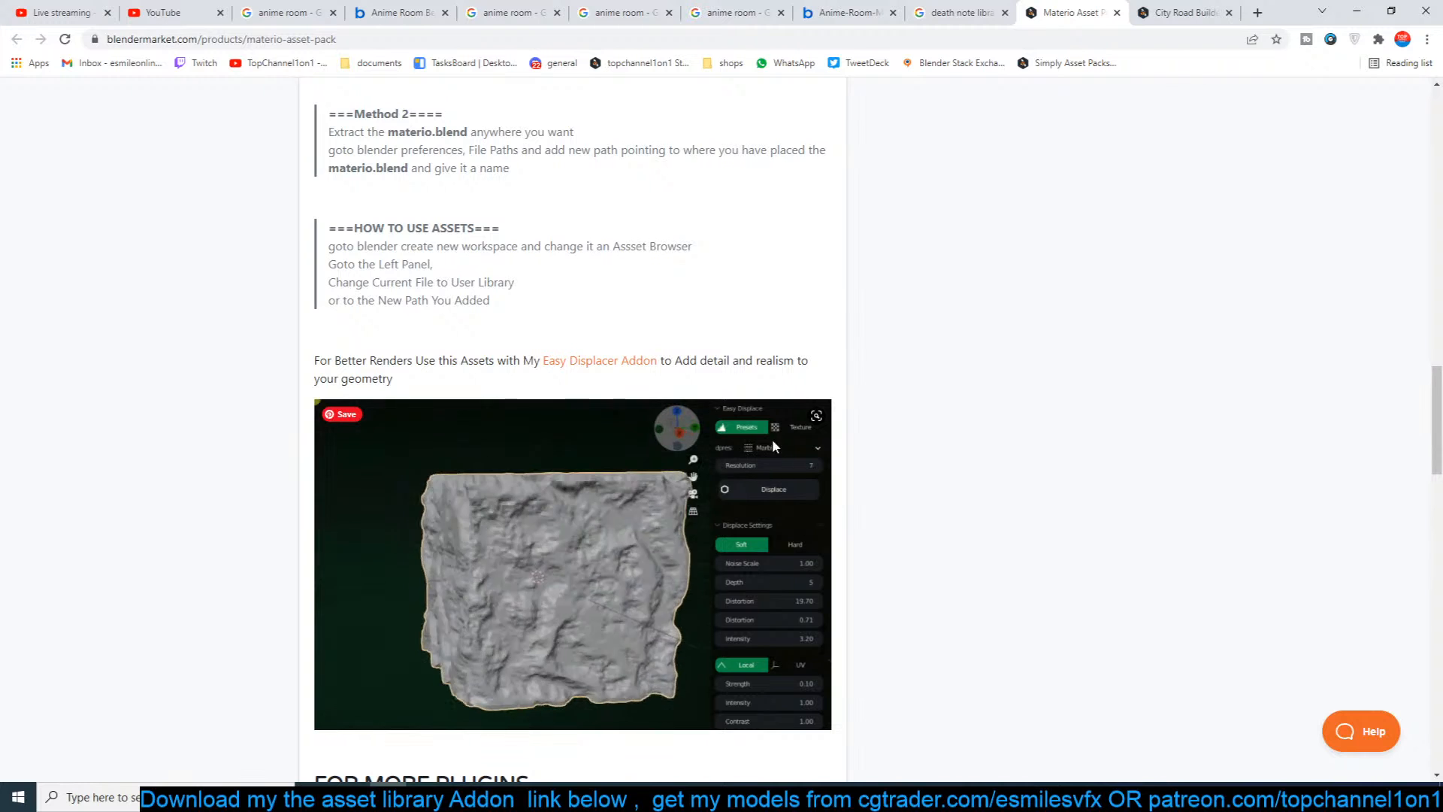
pyautogui.scroll(-1, 404, 543)
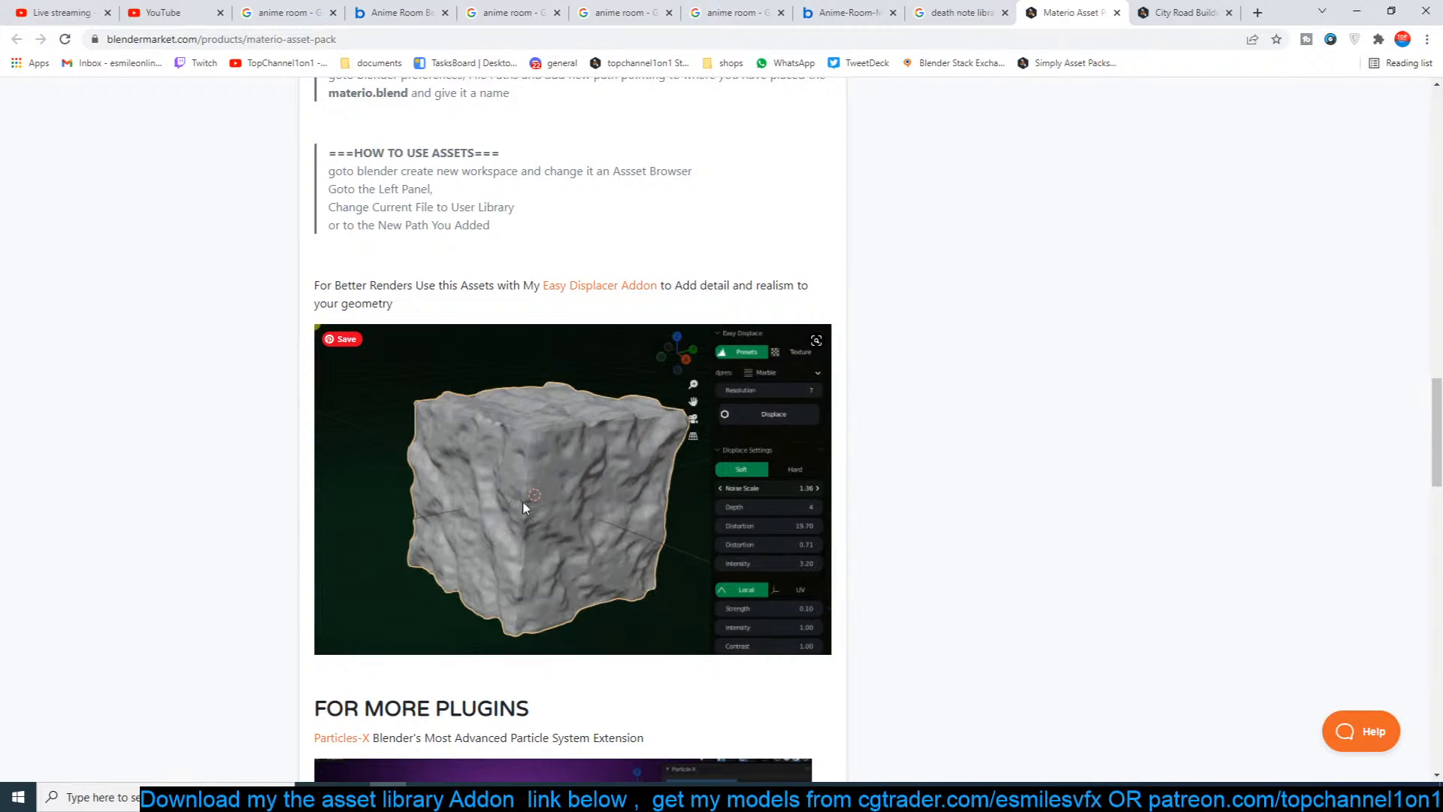
pyautogui.scroll(-1, 566, 488)
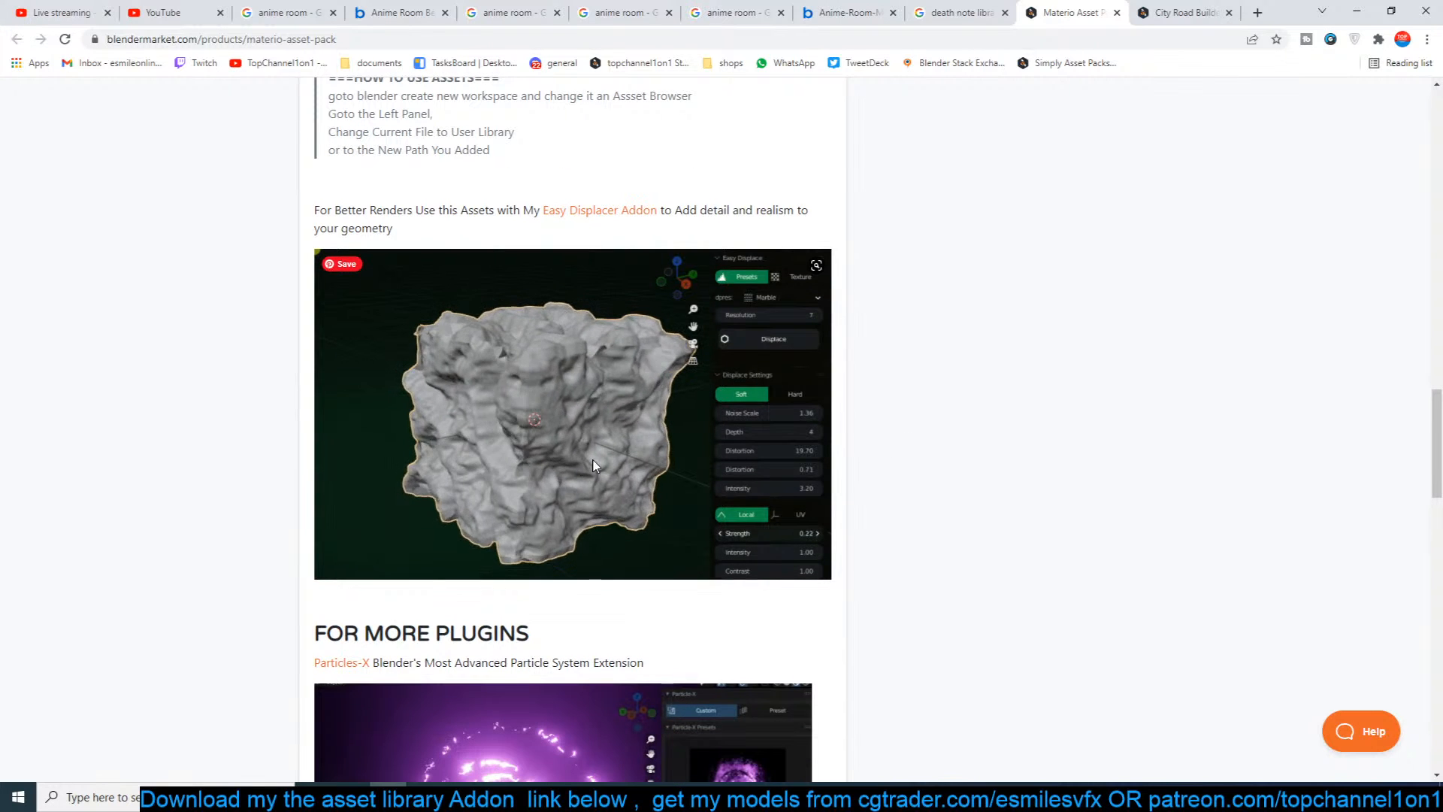
pyautogui.scroll(2, 624, 472)
pyautogui.scroll(15, 624, 473)
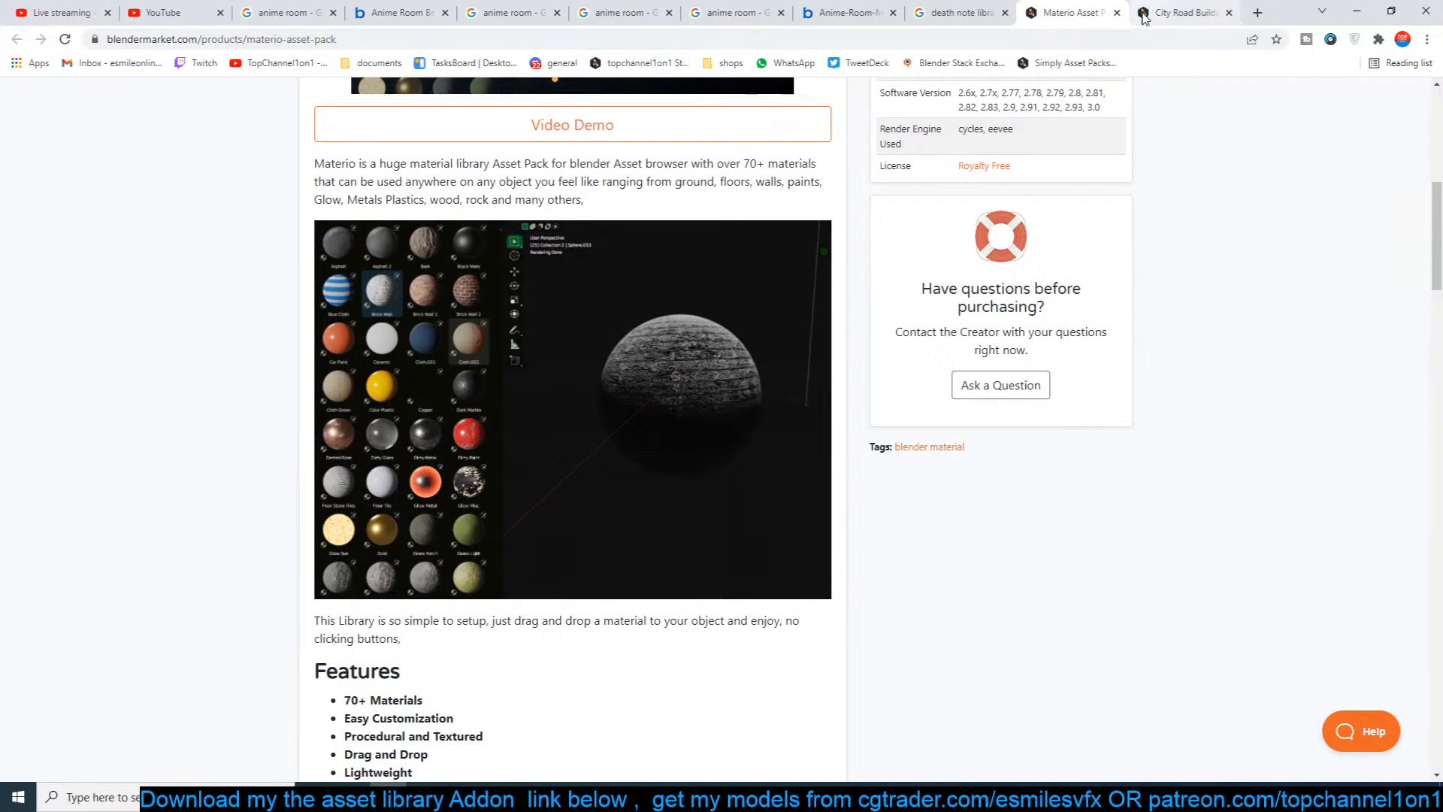
pyautogui.click(1118, 13)
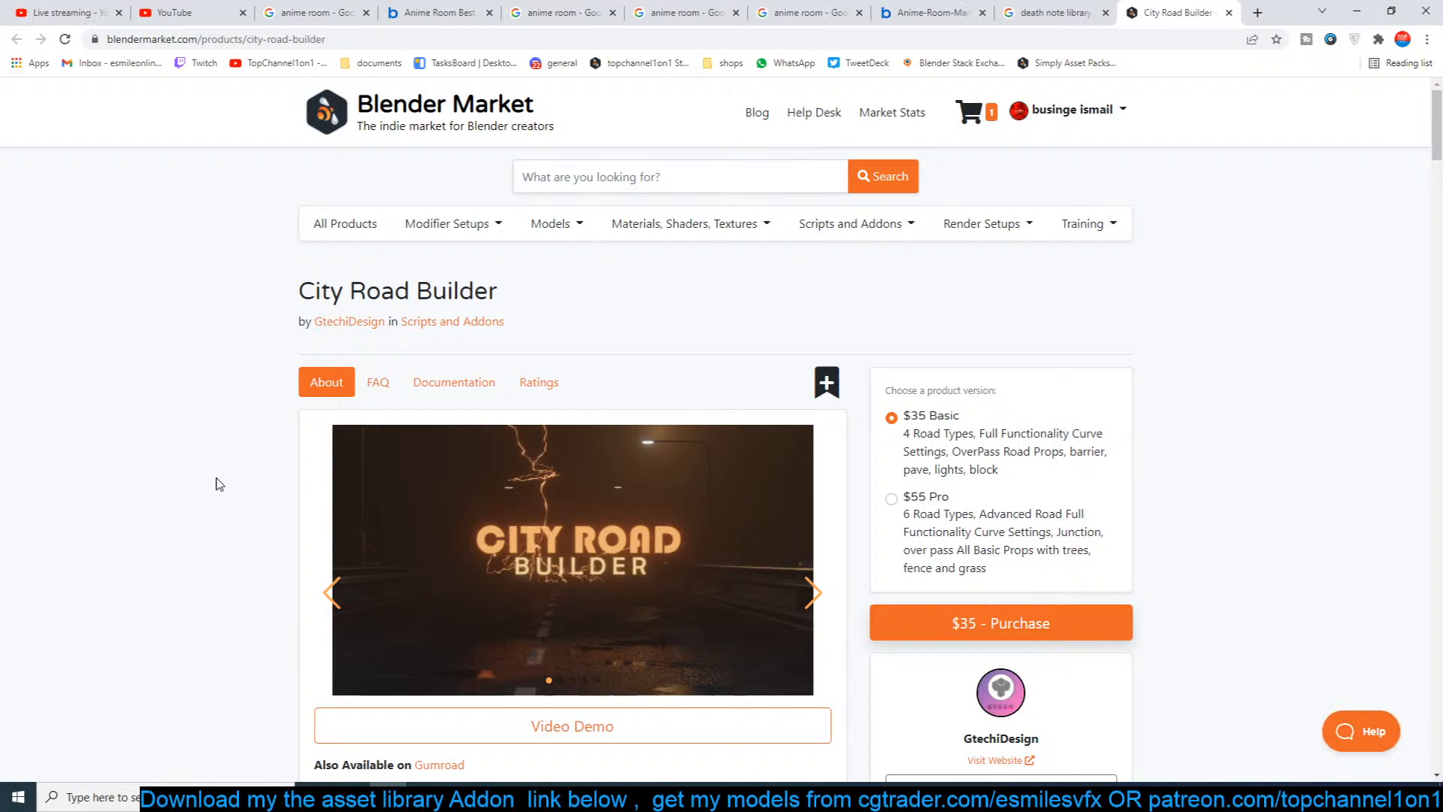
# Step: Examine the City Road Builder product page from its overview and demo videos to the Pro version's junction and road-repeat sections
pyautogui.scroll(-4, 219, 484)
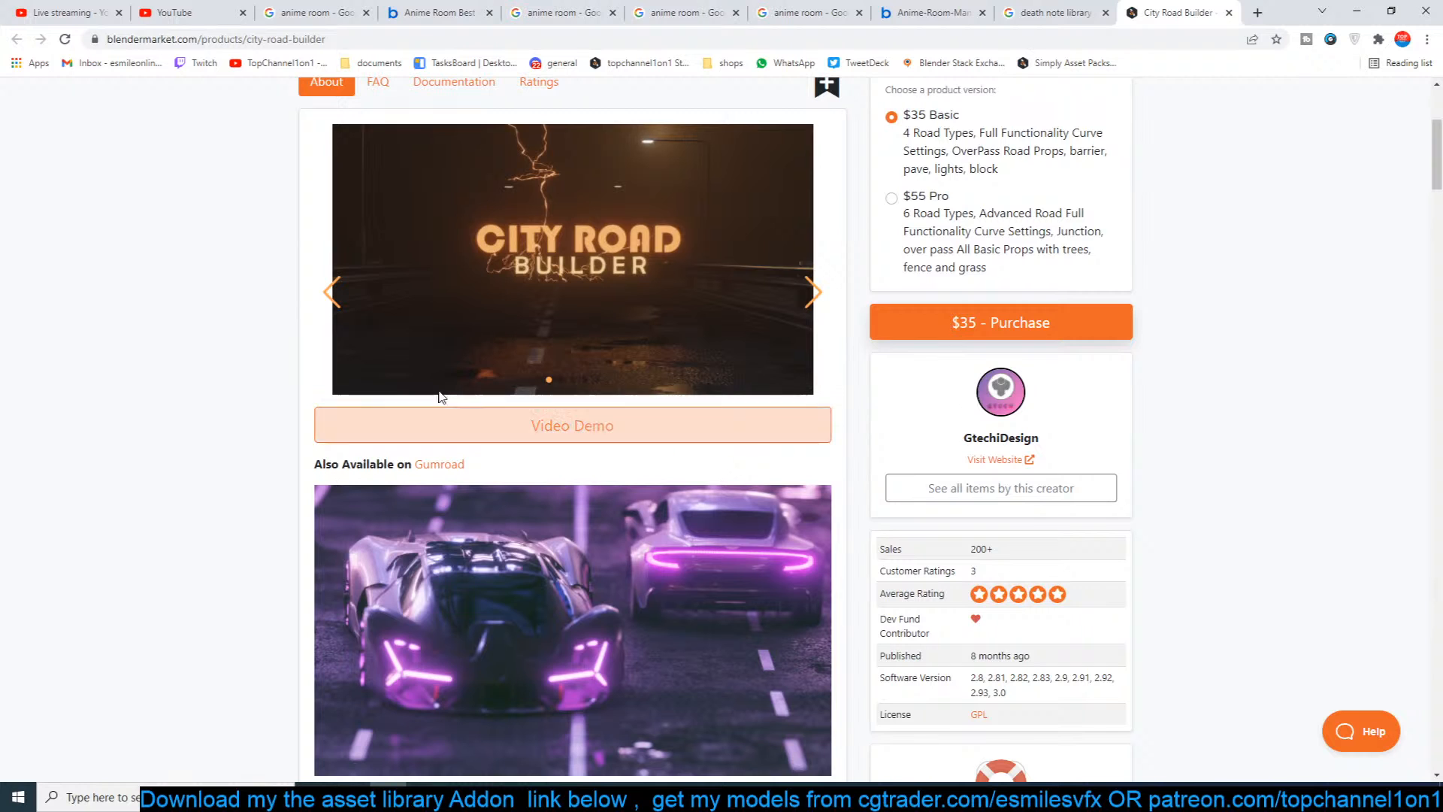
pyautogui.scroll(-5, 421, 421)
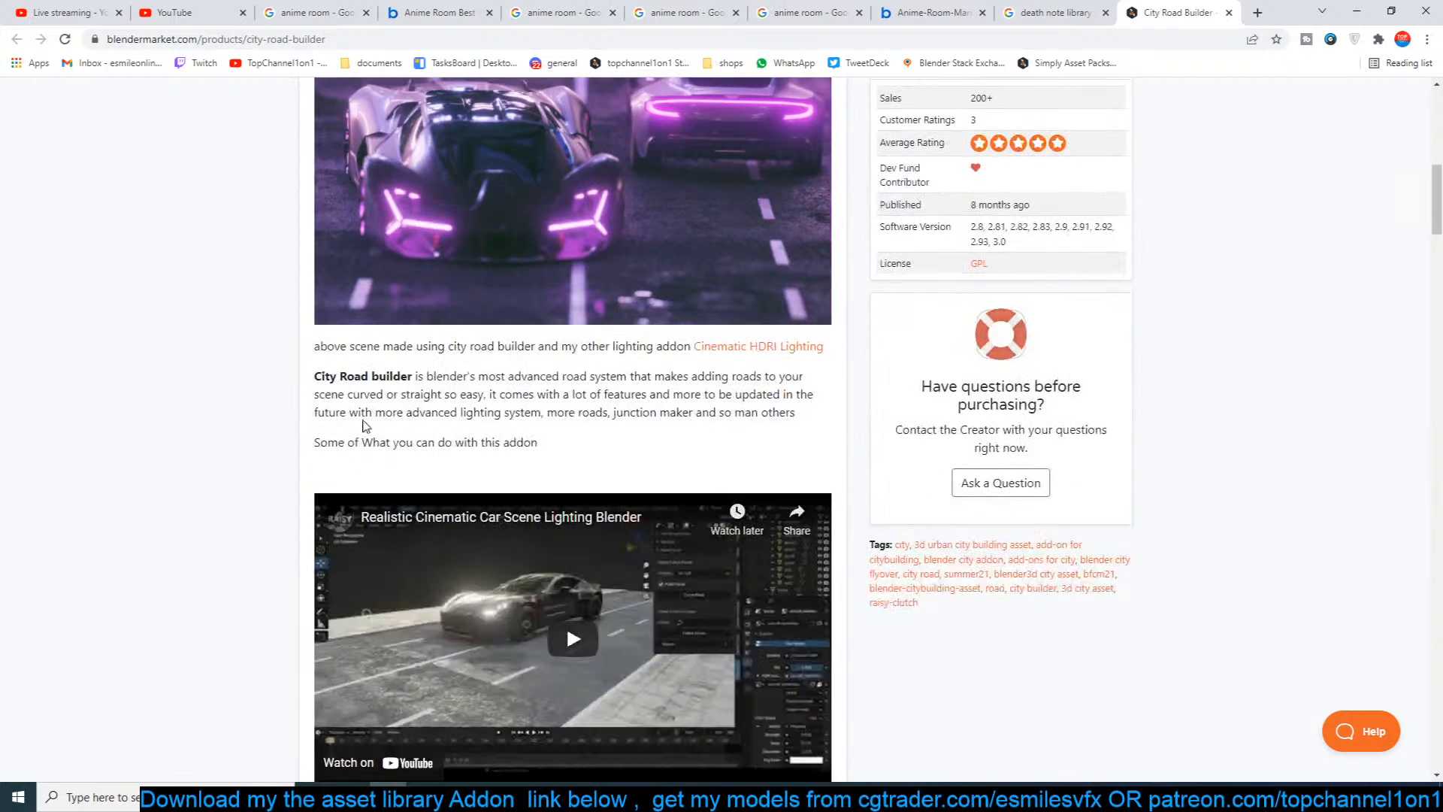
pyautogui.scroll(4, 396, 413)
pyautogui.scroll(6, 397, 413)
pyautogui.scroll(-5, 450, 471)
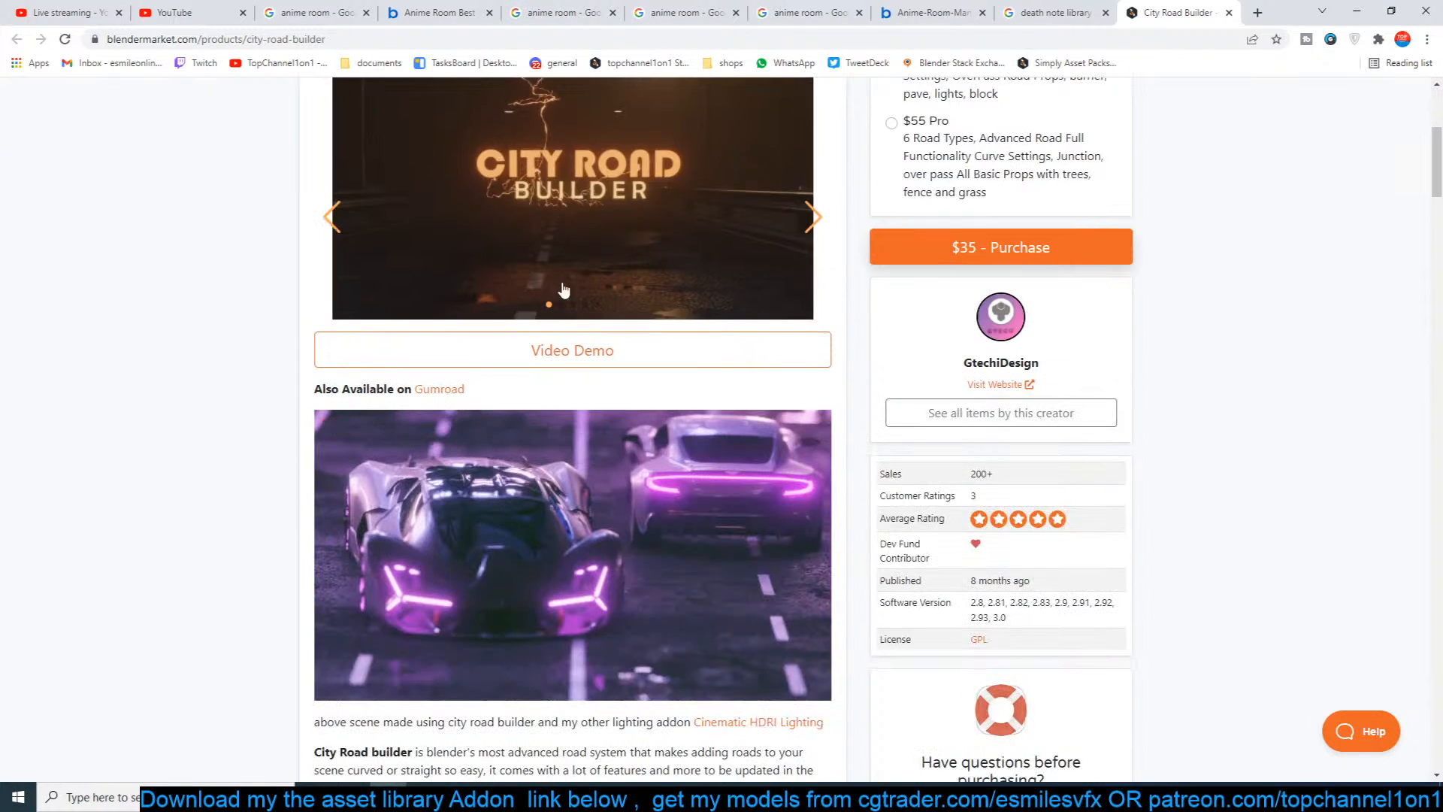
pyautogui.scroll(-9, 670, 531)
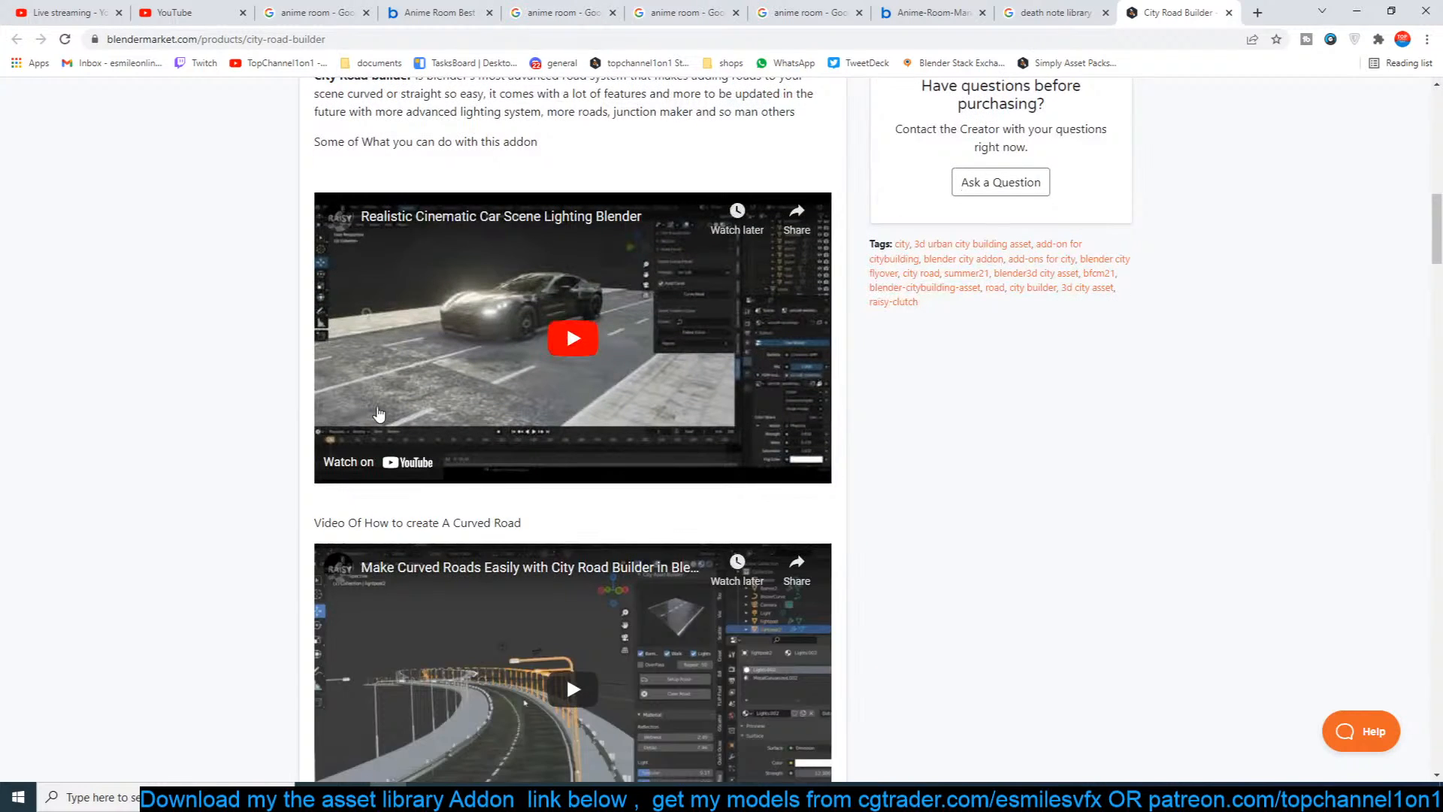
pyautogui.scroll(-4, 358, 419)
pyautogui.scroll(-3, 580, 455)
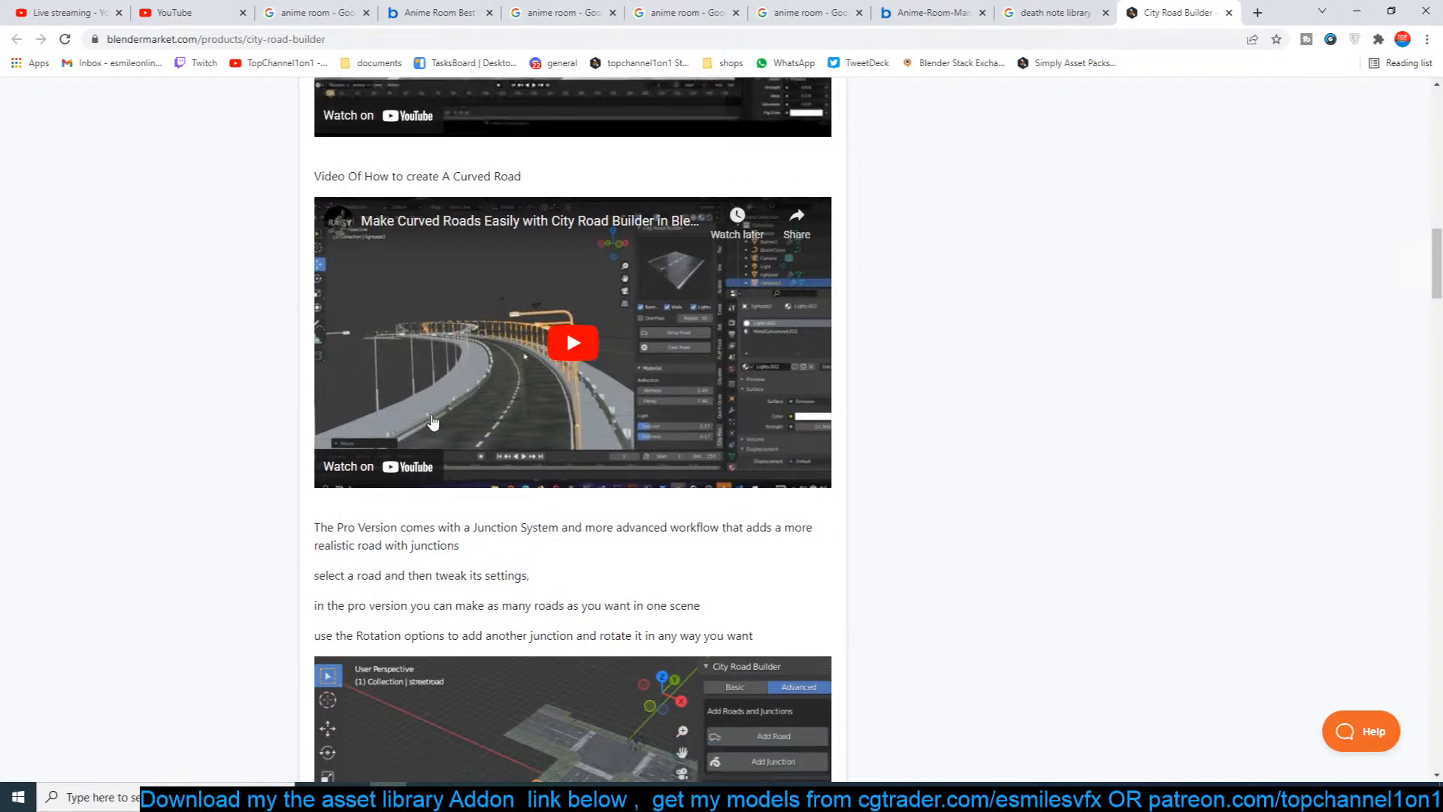
pyautogui.scroll(-3, 579, 455)
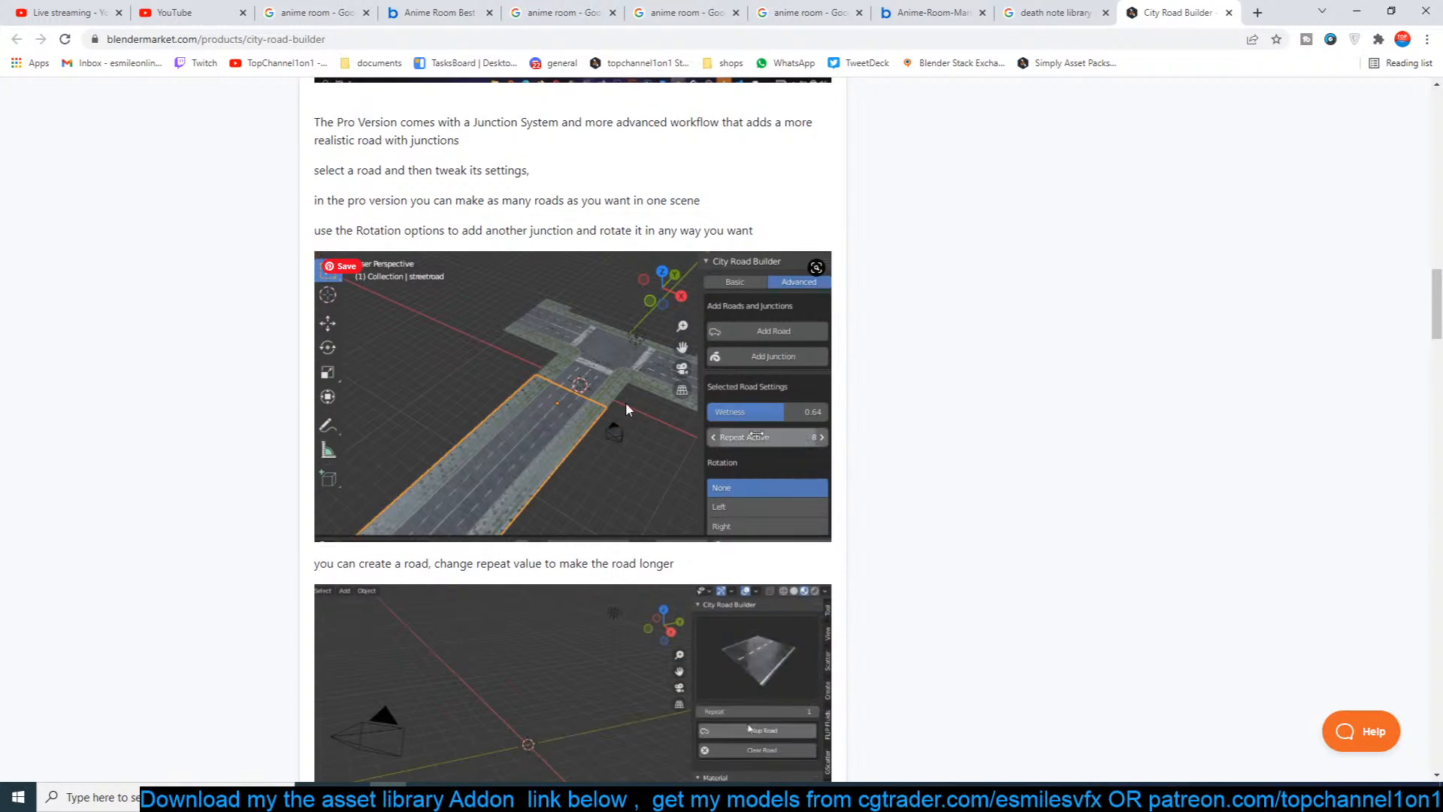
pyautogui.scroll(-3, 571, 385)
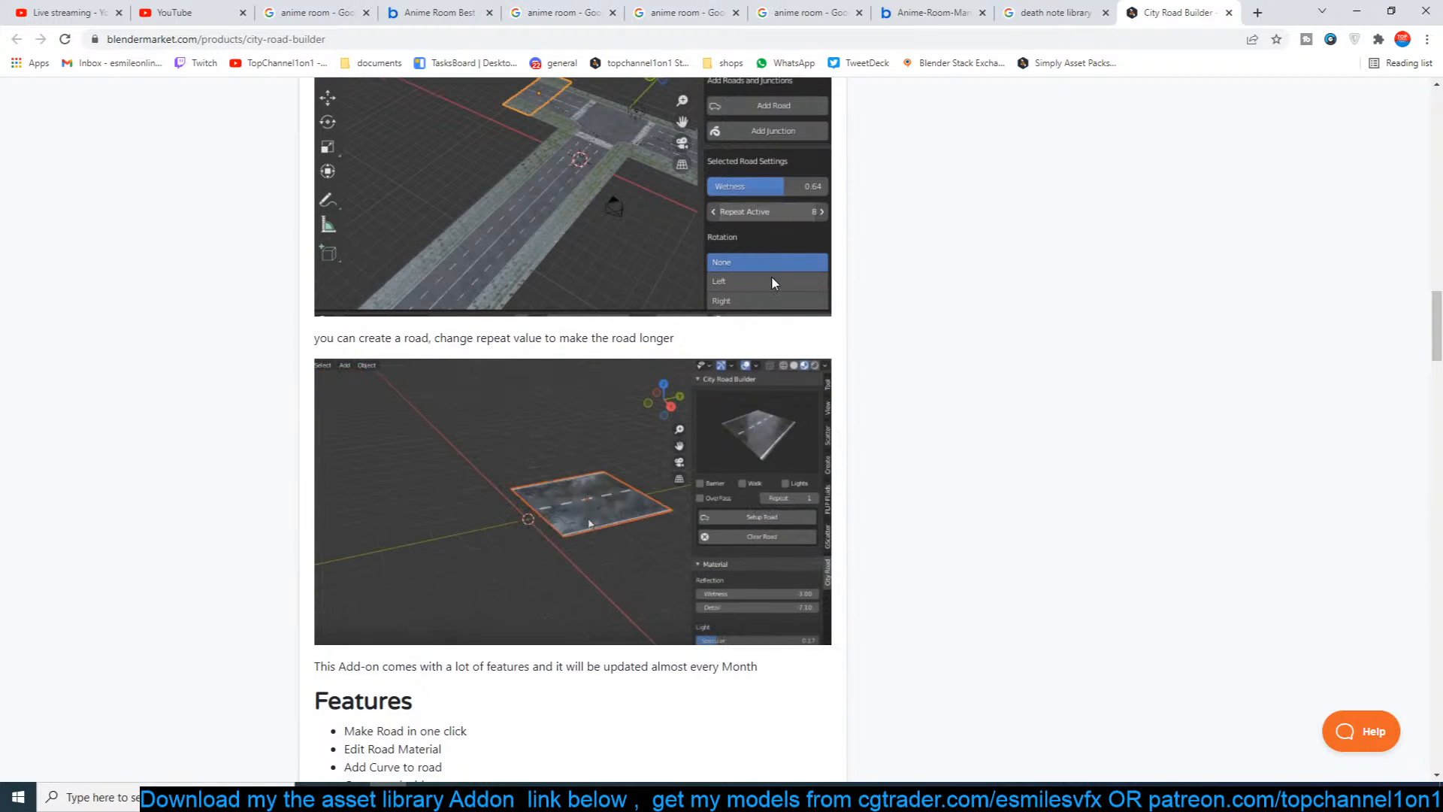
# Step: Examine the City Road Builder page's features, curve, road material and overpass sections, and close the page
pyautogui.scroll(-17, 613, 504)
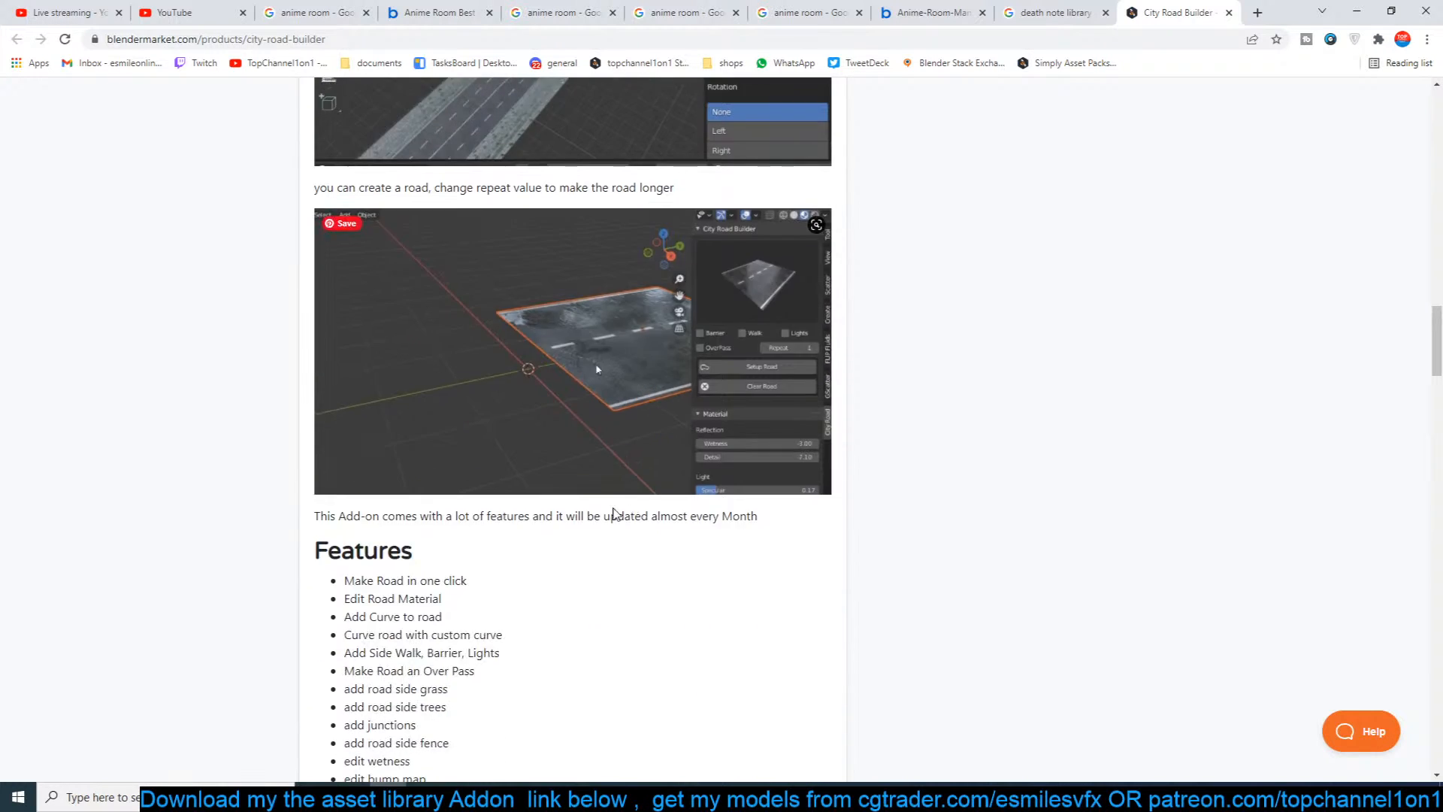
pyautogui.scroll(-2, 703, 483)
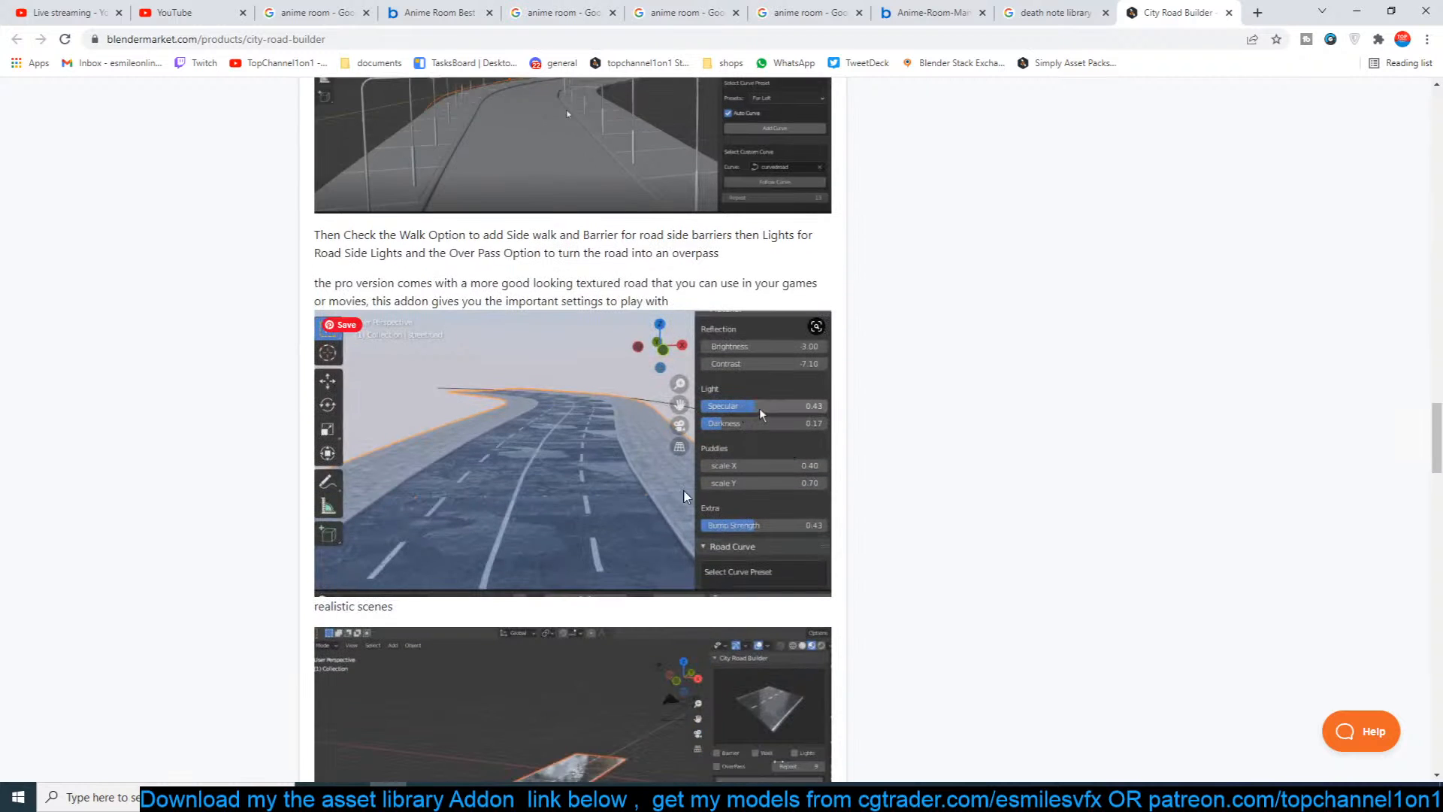
pyautogui.scroll(-4, 604, 506)
pyautogui.scroll(-10, 443, 555)
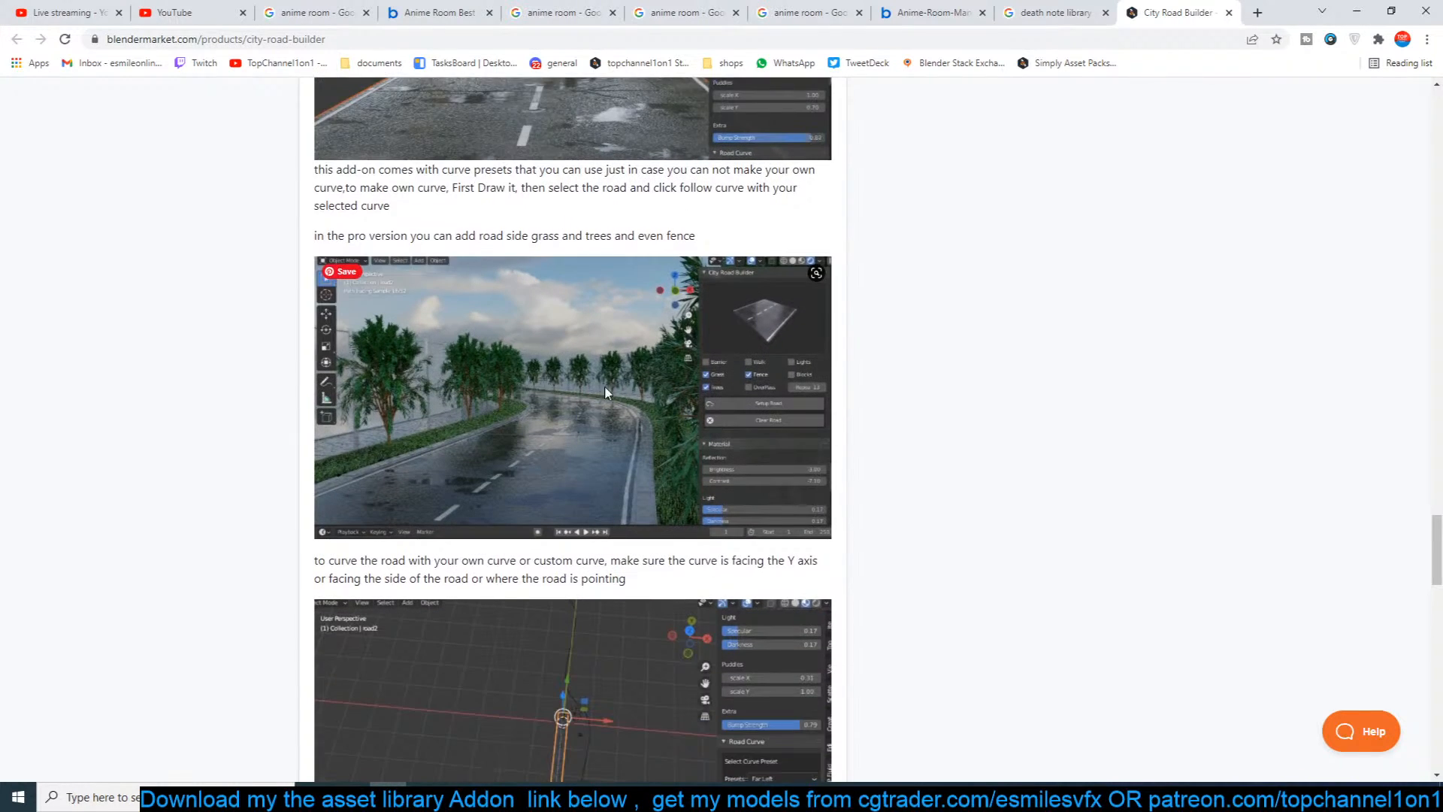
pyautogui.scroll(-3, 477, 530)
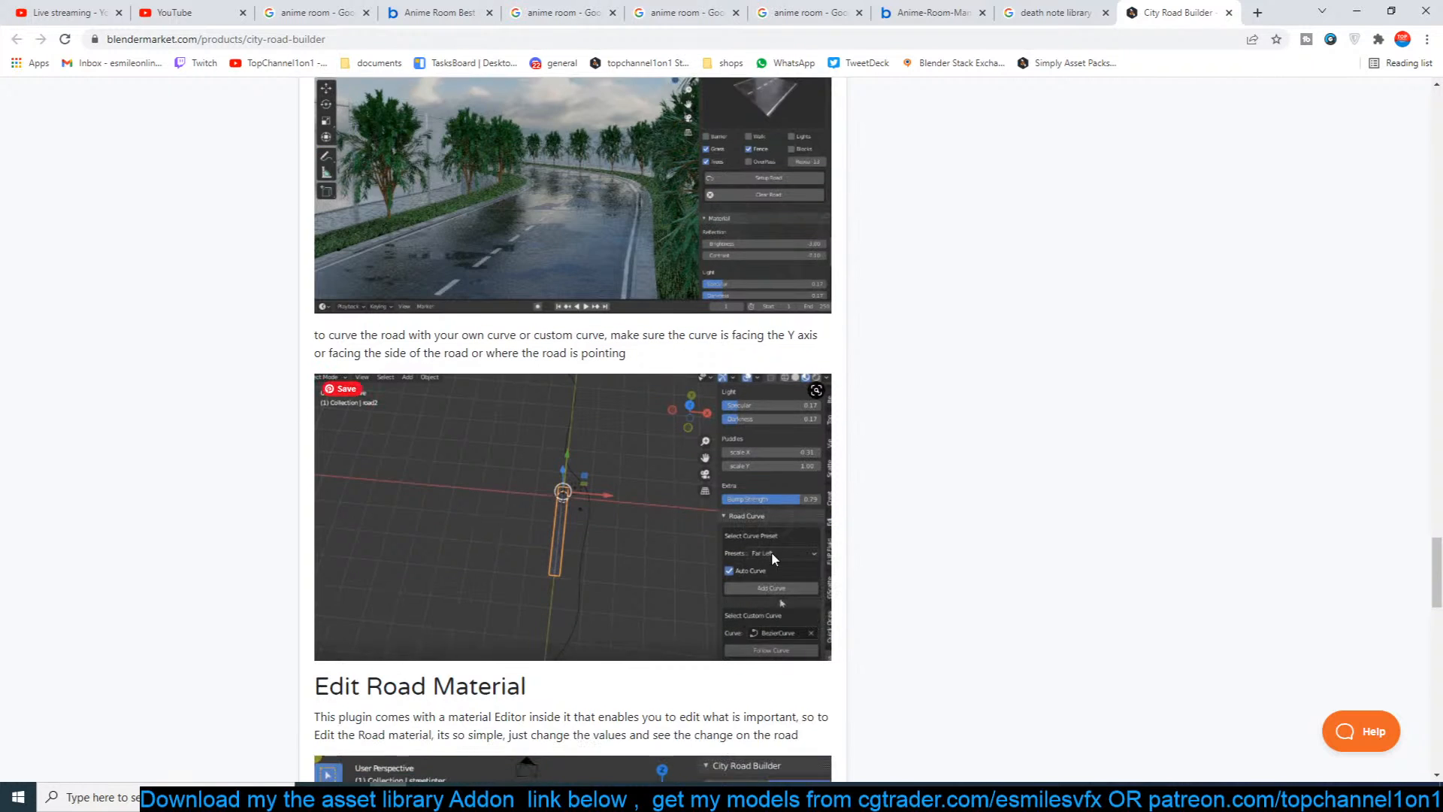
pyautogui.scroll(-4, 744, 555)
pyautogui.scroll(-2, 571, 575)
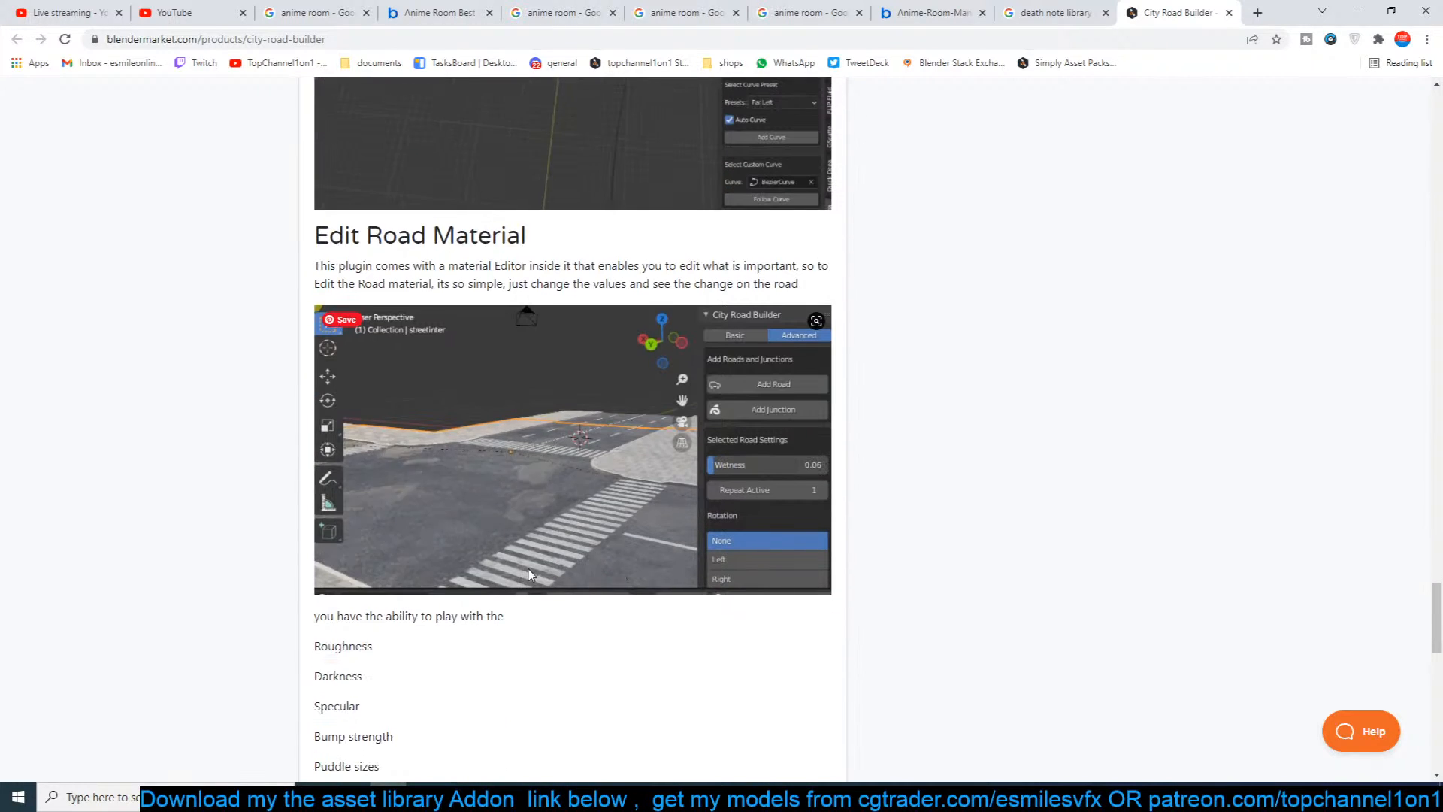
pyautogui.scroll(-1, 547, 582)
pyautogui.scroll(-11, 546, 583)
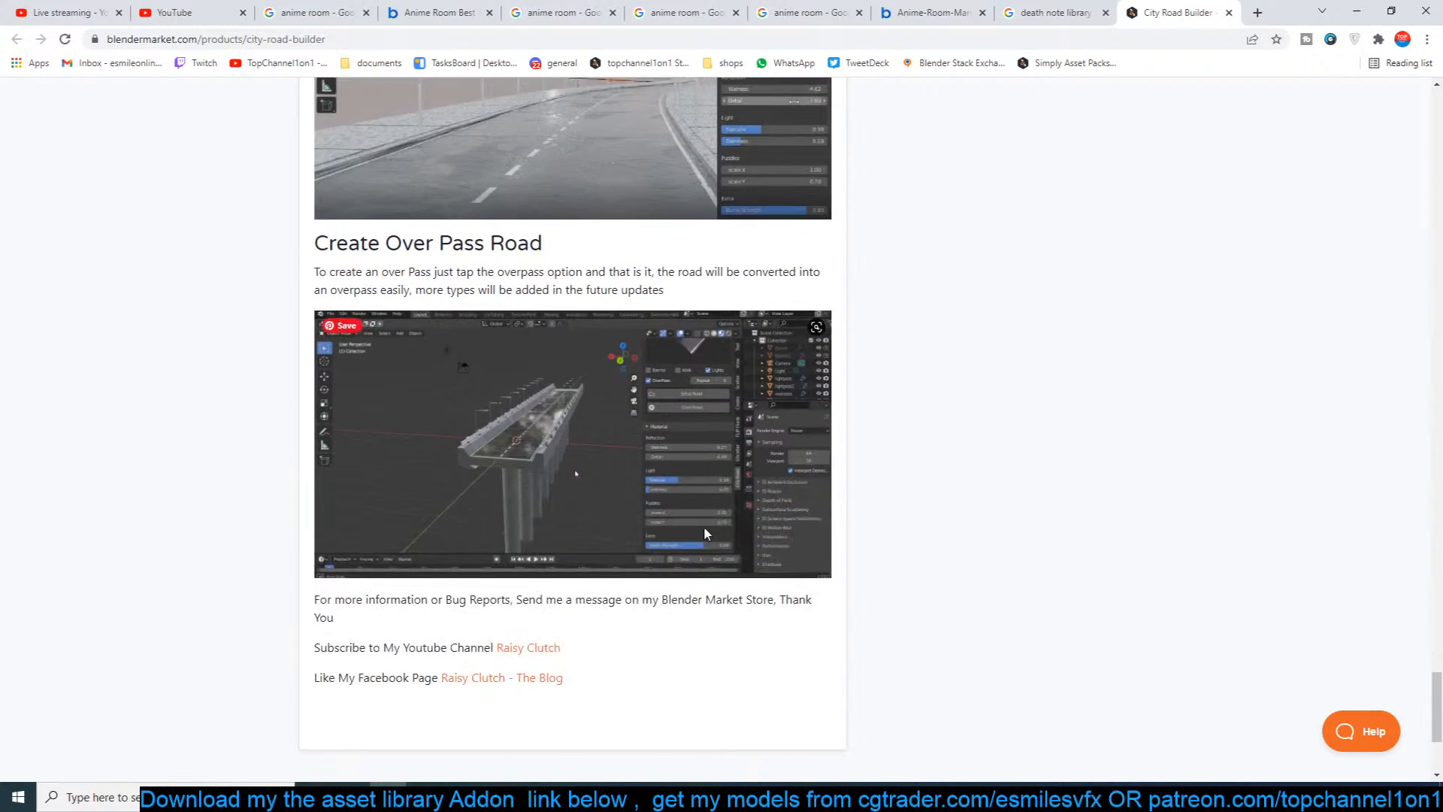
pyautogui.scroll(-3, 703, 529)
pyautogui.scroll(10, 751, 488)
pyautogui.scroll(-5, 510, 536)
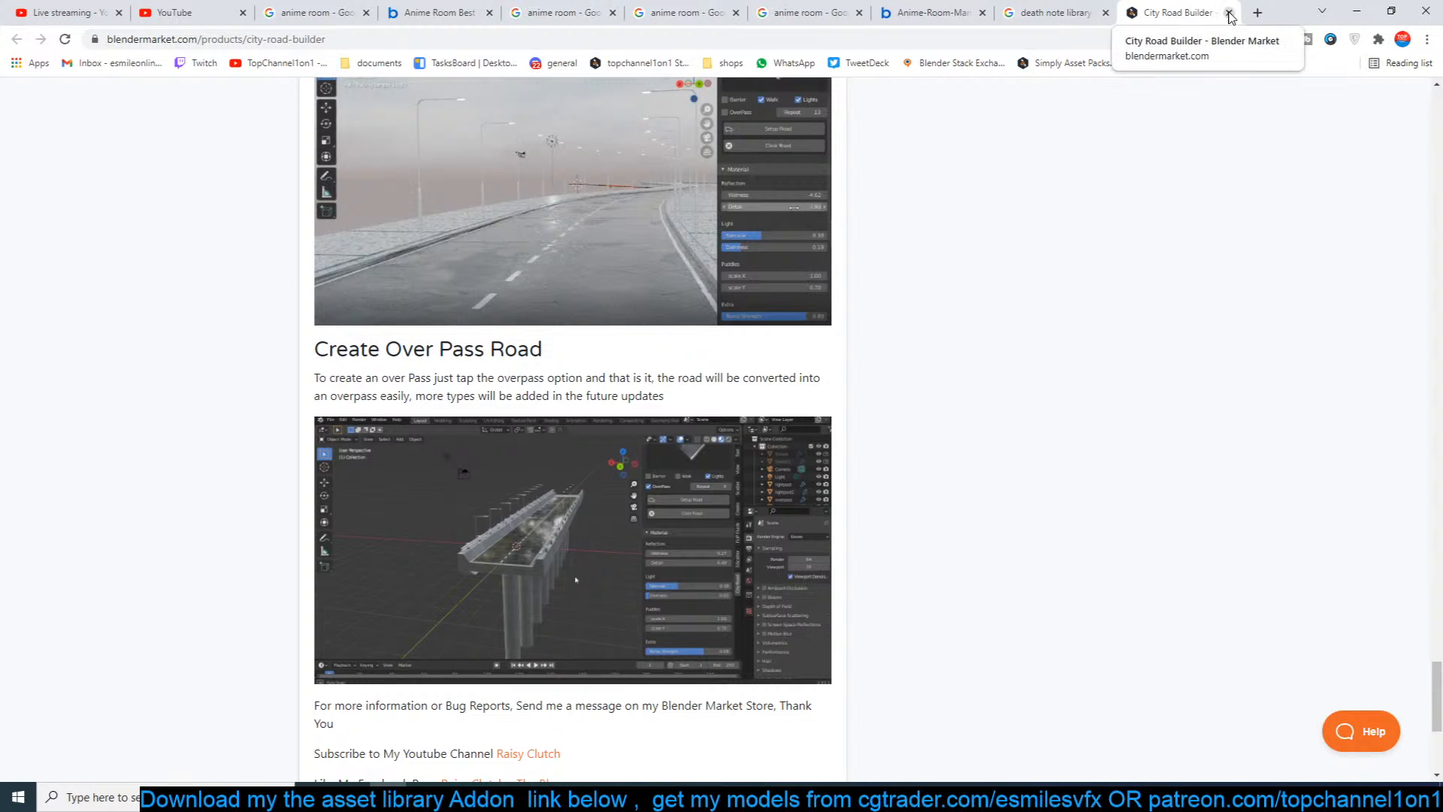
pyautogui.click(1230, 16)
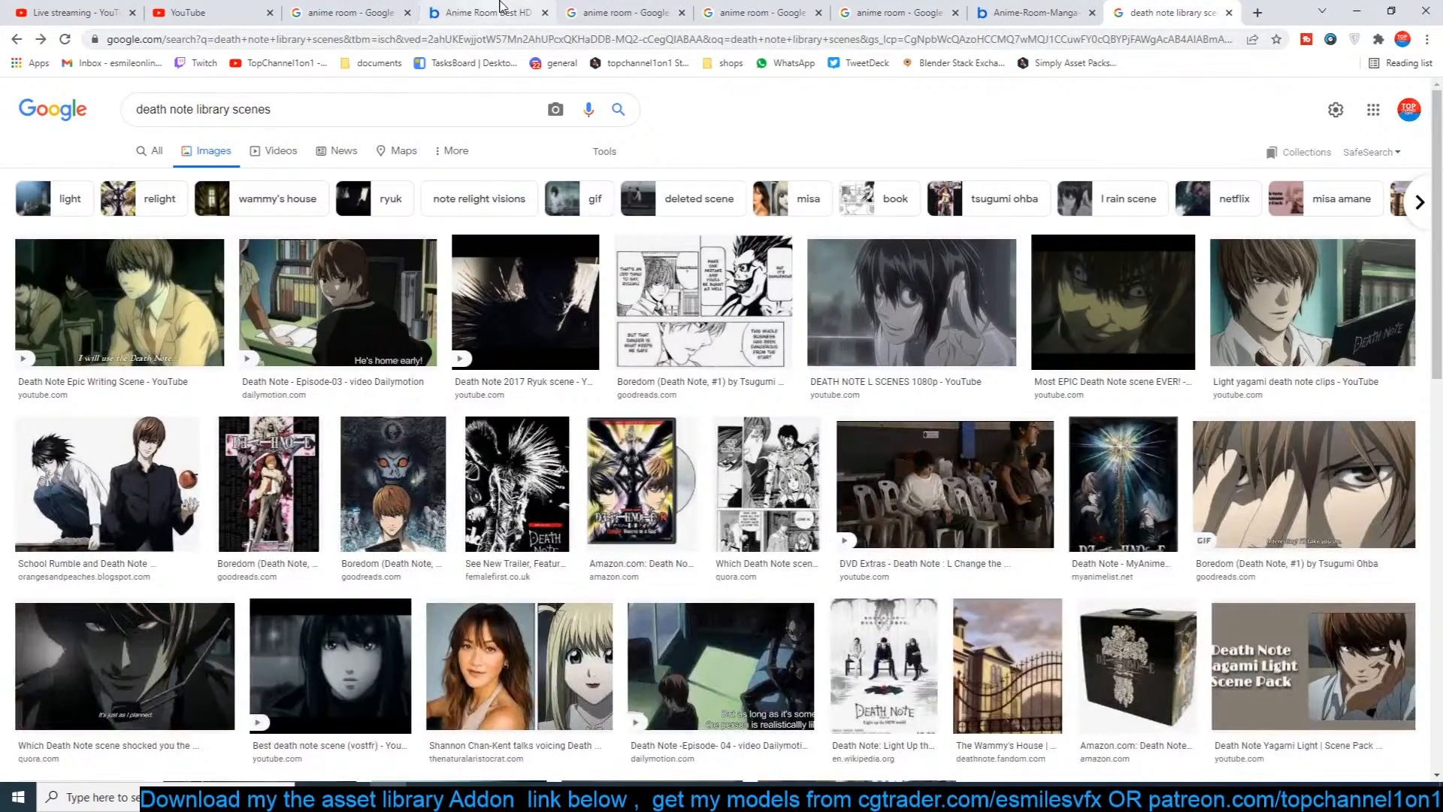
# Step: Browse the Death Note library image results and preview a related night-time version of the Wallpaper Cave anime room picture
pyautogui.scroll(-7, 703, 361)
pyautogui.scroll(-6, 703, 361)
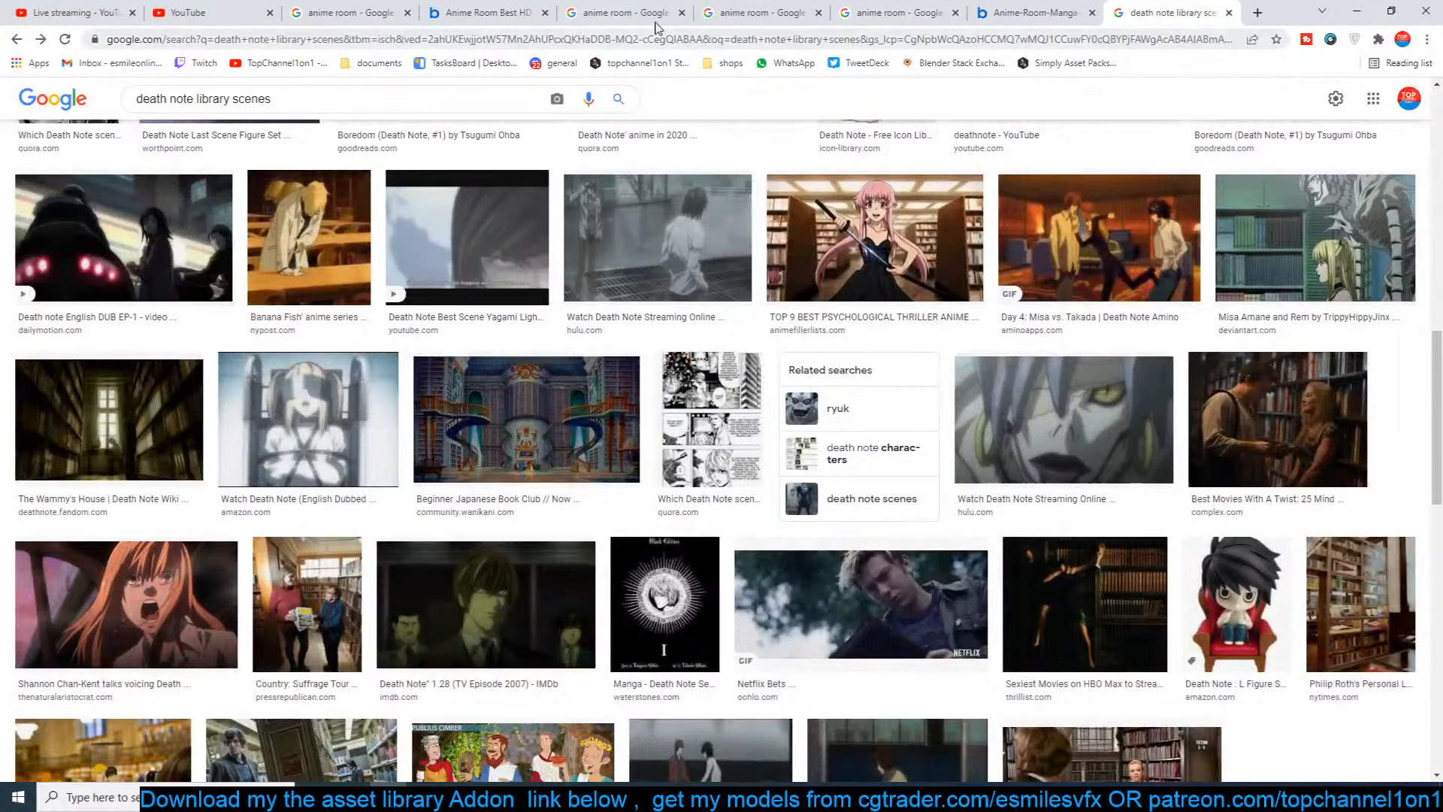
pyautogui.click(750, 12)
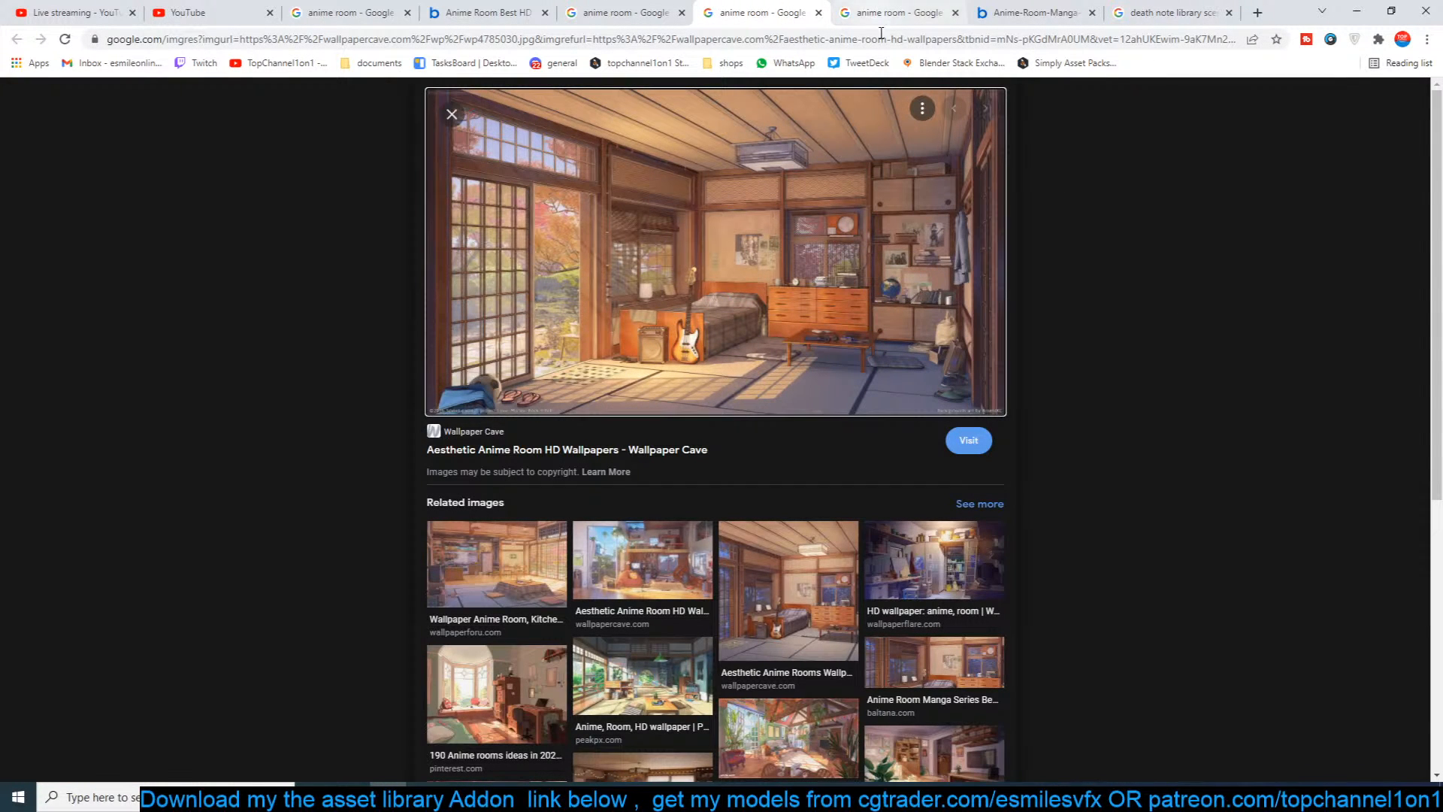
pyautogui.click(778, 582)
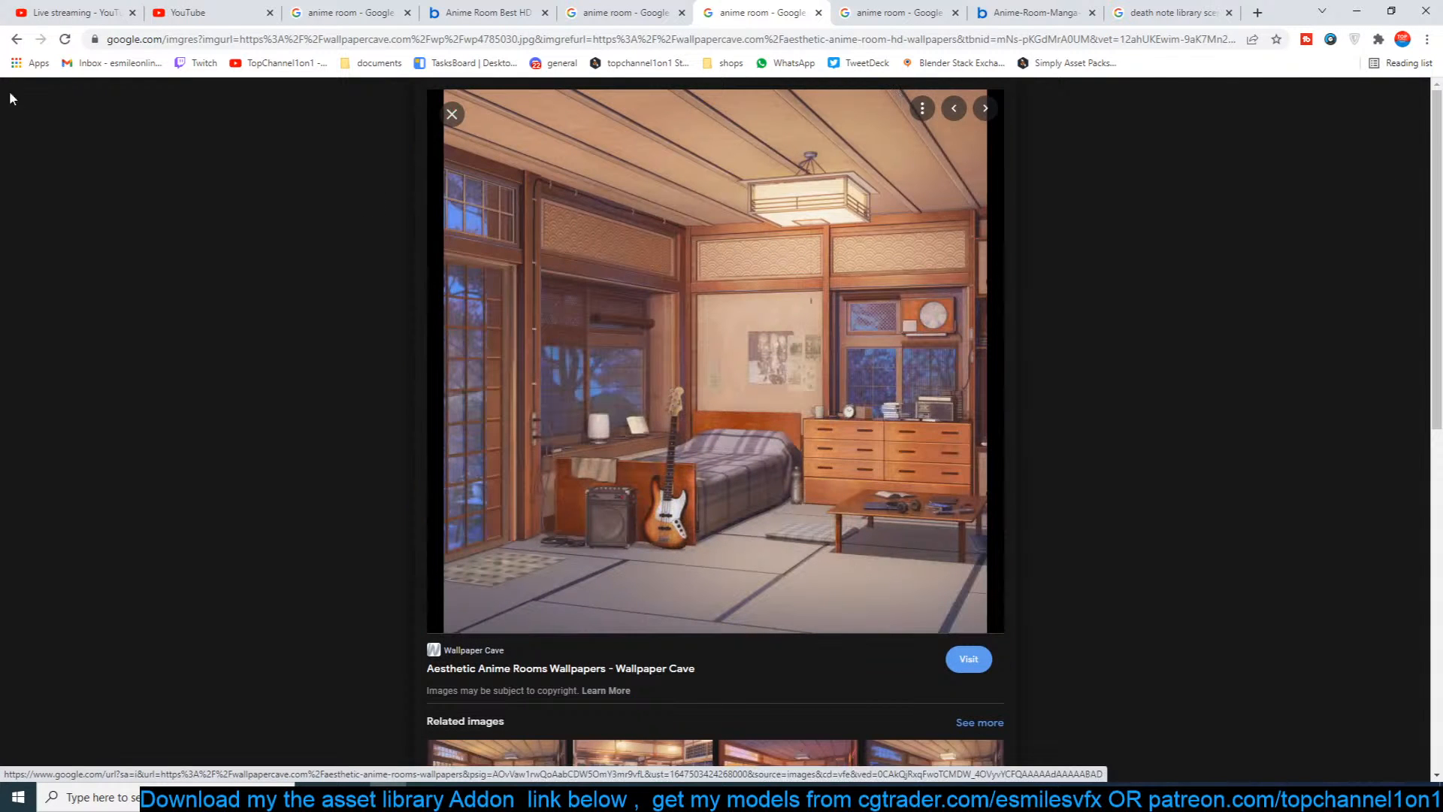
pyautogui.click(22, 46)
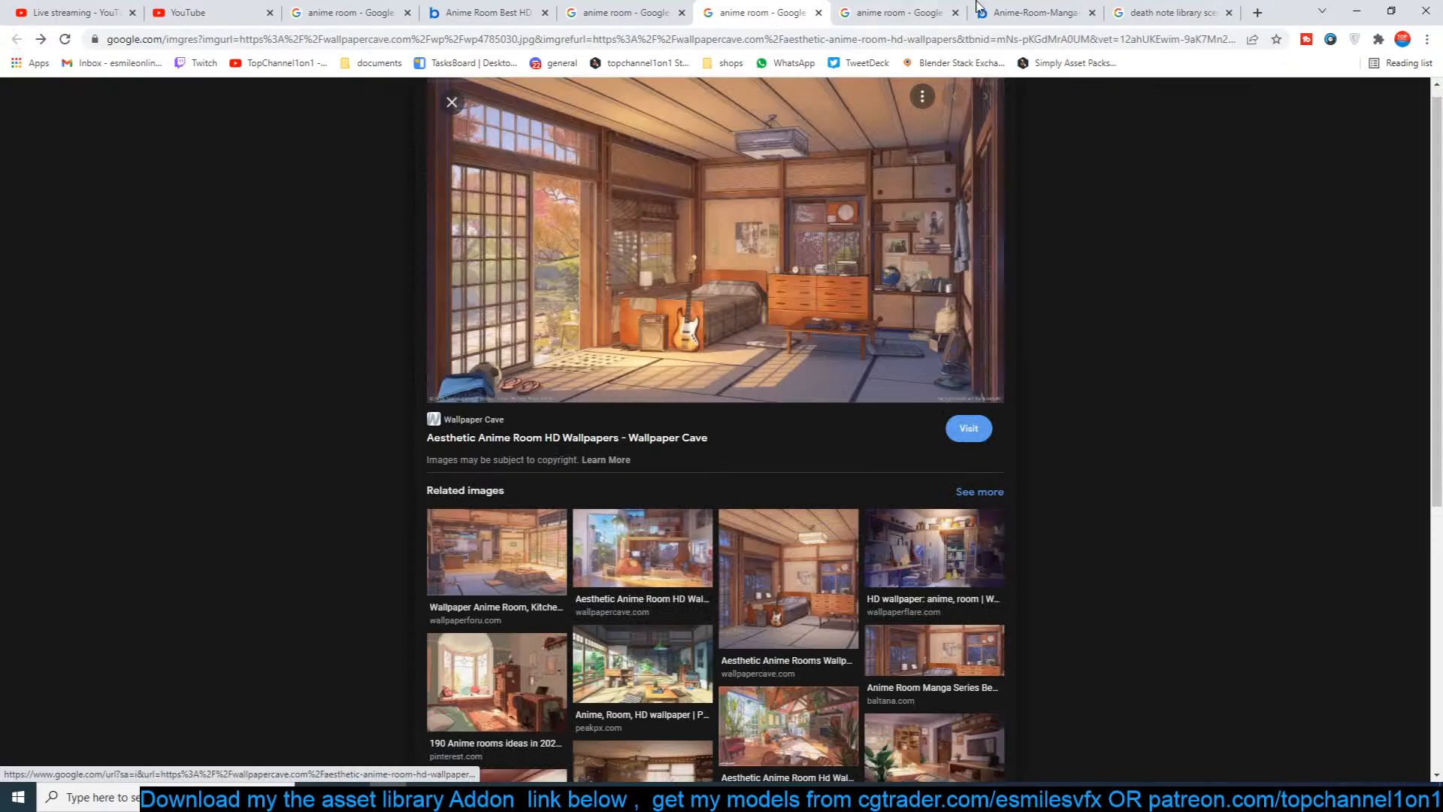
# Step: Minimise the browser, switch to Blender, and reframe the anime room reference to show the whole image
pyautogui.click(1357, 11)
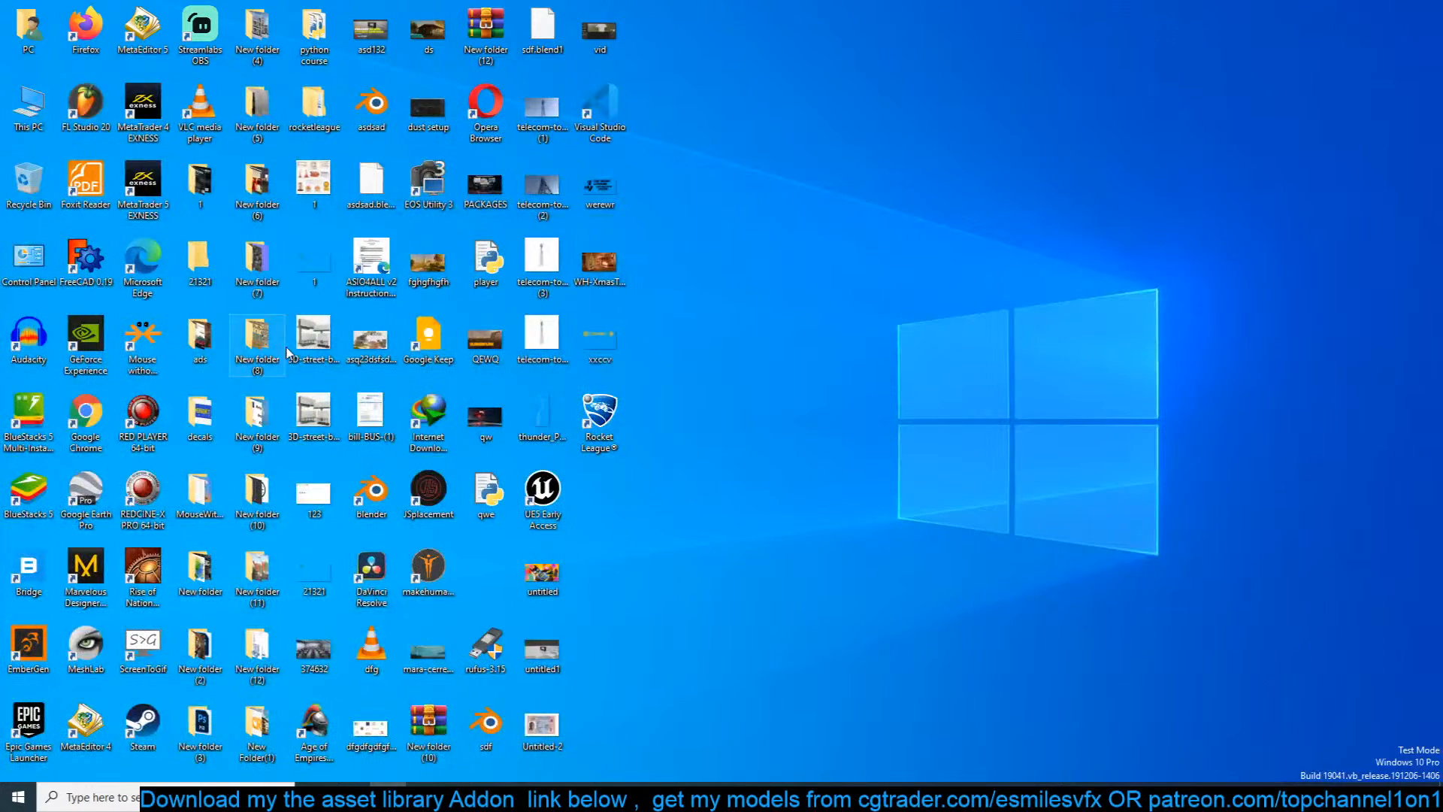
pyautogui.click(720, 798)
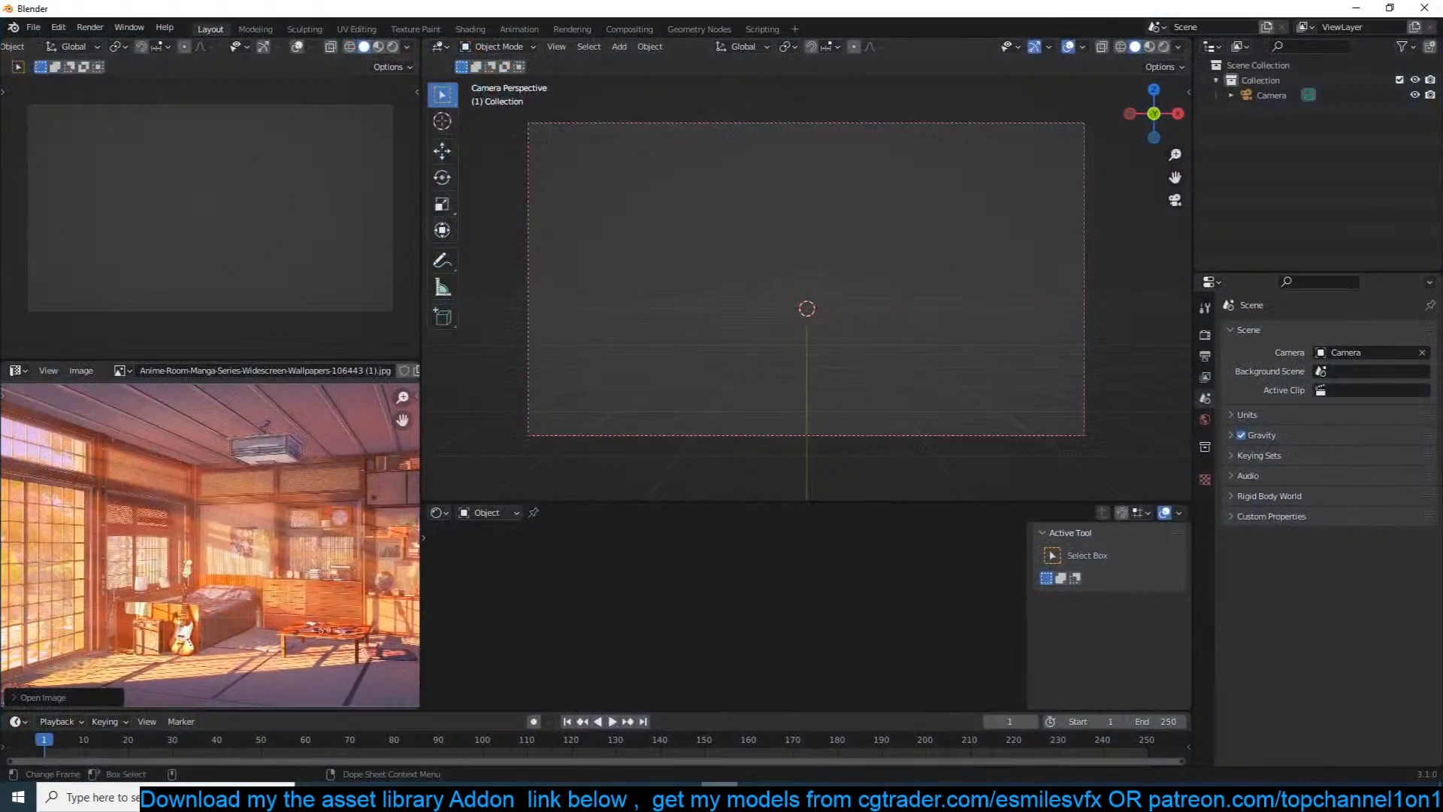
pyautogui.click(388, 799)
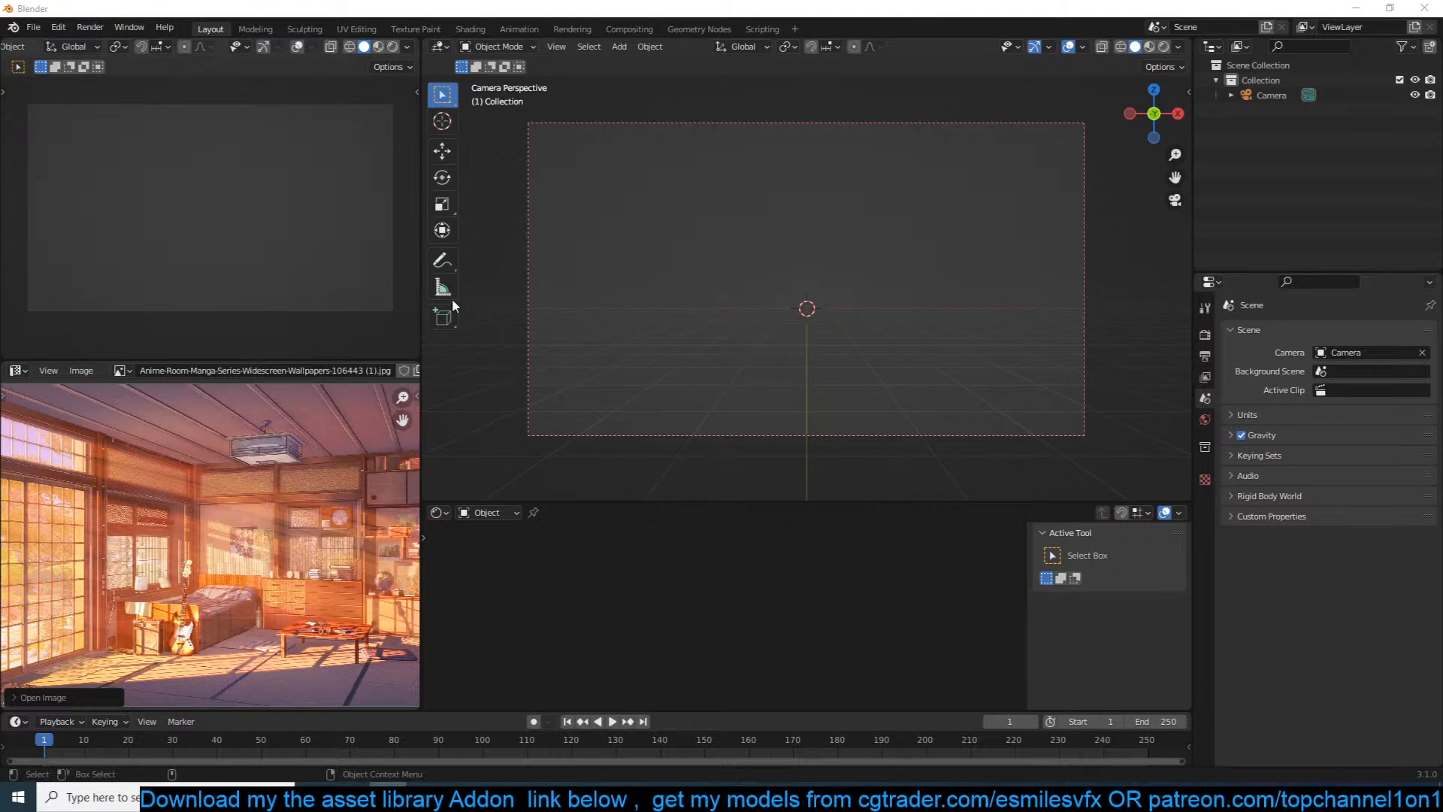
pyautogui.scroll(-2, 274, 549)
pyautogui.scroll(3, 273, 549)
pyautogui.moveTo(273, 549); pyautogui.dragTo(323, 510, button='middle')
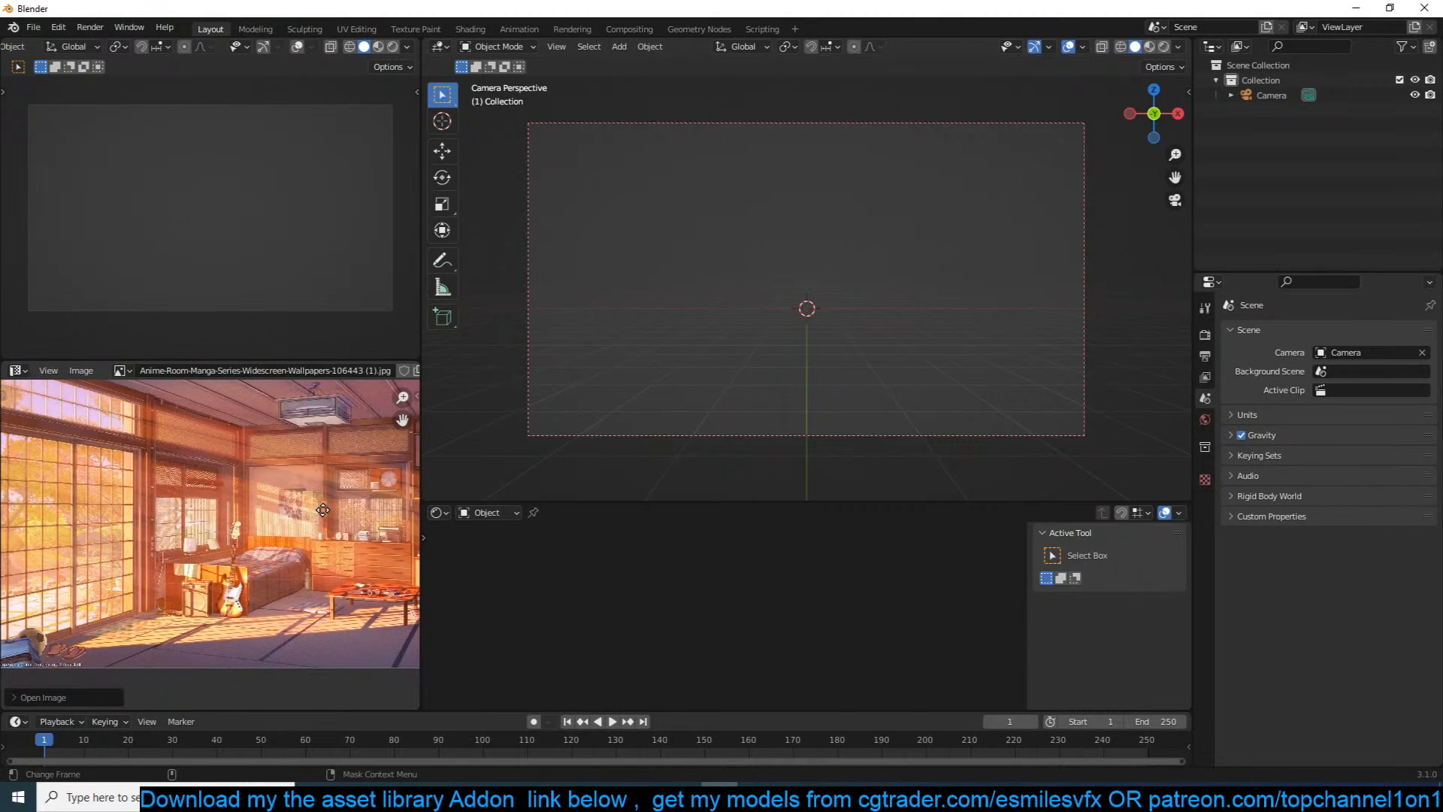
pyautogui.scroll(1, 821, 362)
pyautogui.scroll(-2, 286, 571)
pyautogui.scroll(2, 286, 571)
pyautogui.moveTo(323, 562); pyautogui.dragTo(279, 578, button='middle')
pyautogui.scroll(-1, 279, 578)
# Step: Add a plane mesh at the world origin and scale it up uniformly as the room's floor
pyautogui.hotkey('shift', 'a')
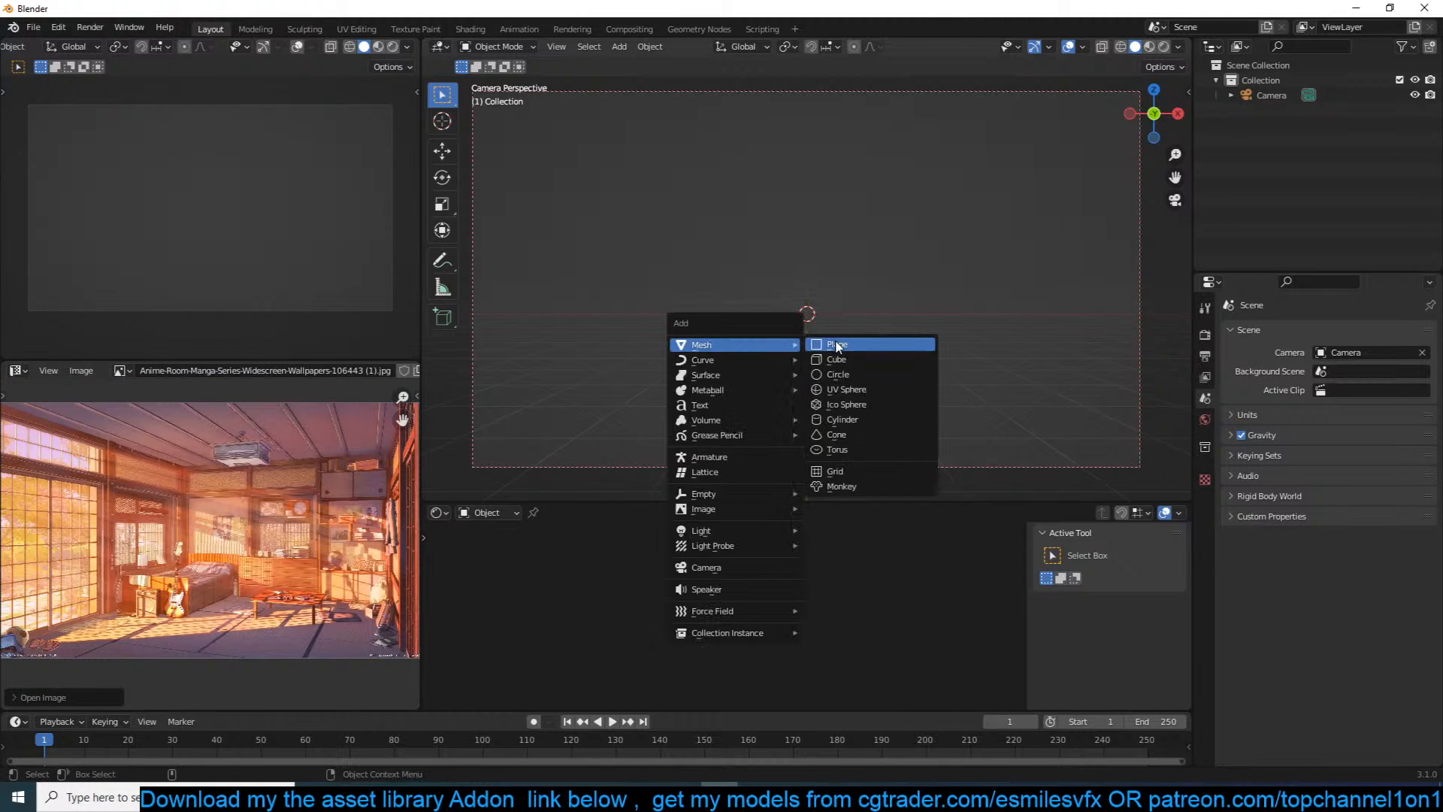
pyautogui.click(838, 345)
pyautogui.press('s')
pyautogui.click(972, 340)
# Step: In top view, stretch the floor plane along Y, first by about 1.05 and again by about 1.17
pyautogui.press('KP_7')
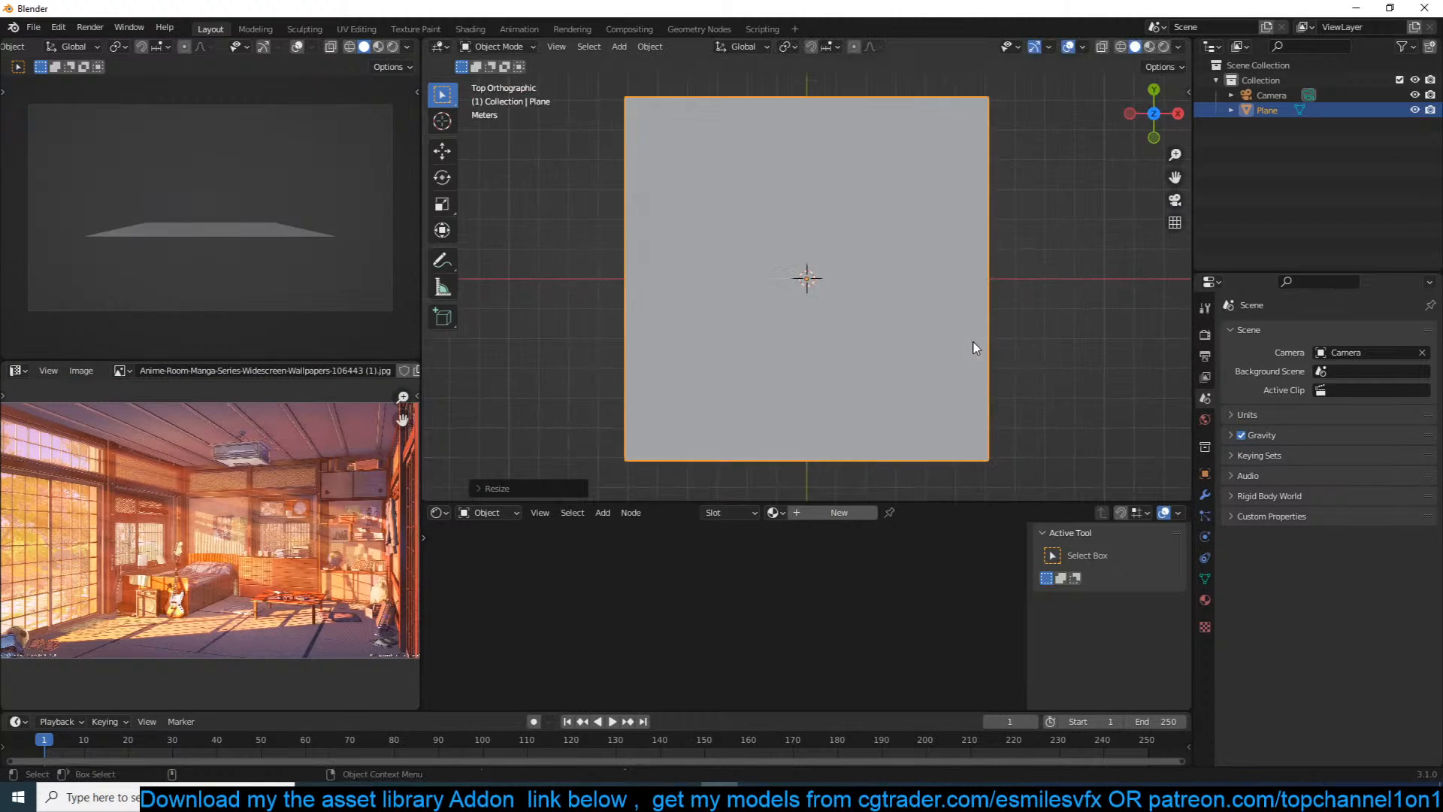
pyautogui.press('s')
pyautogui.press('y')
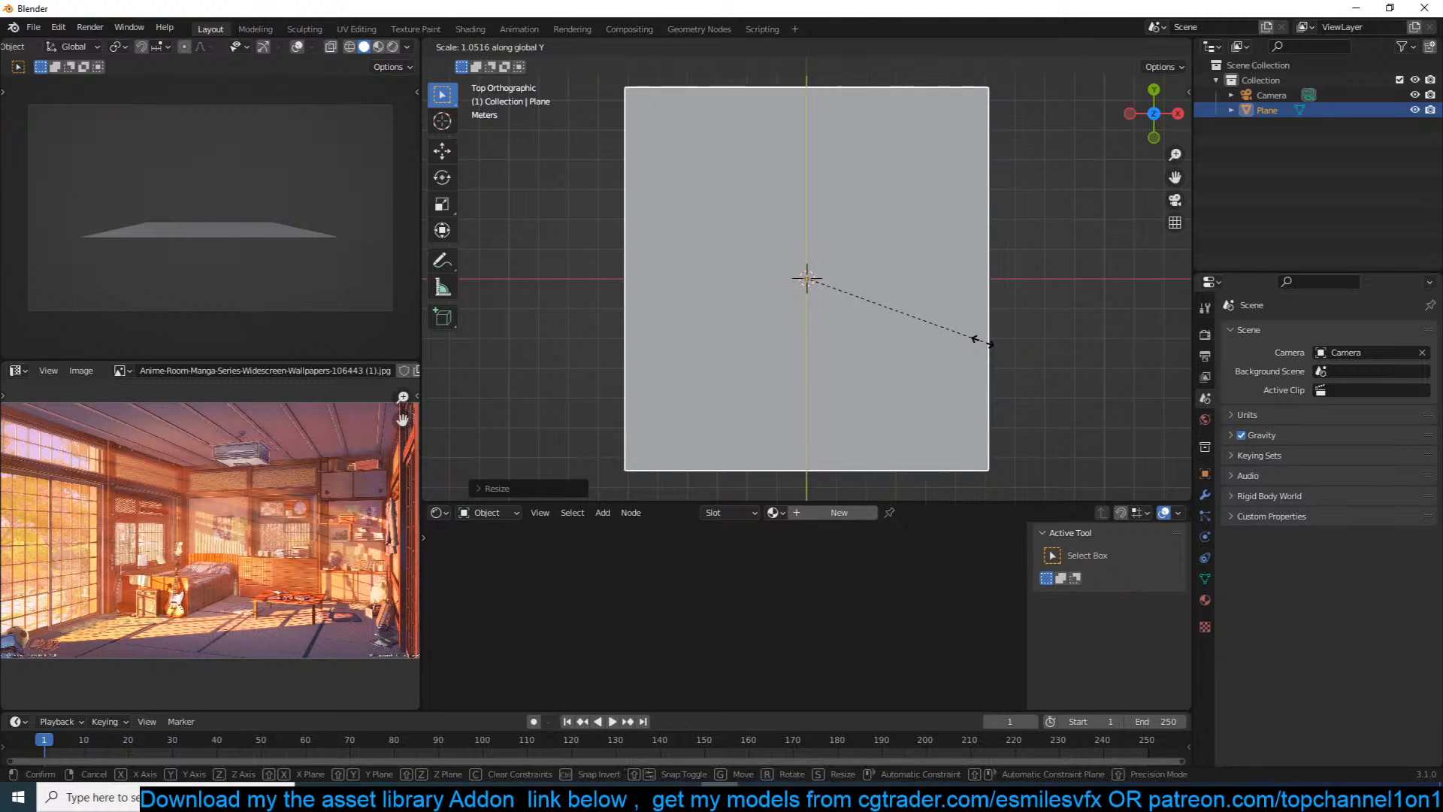
pyautogui.click(986, 342)
pyautogui.press('s')
pyautogui.press('y')
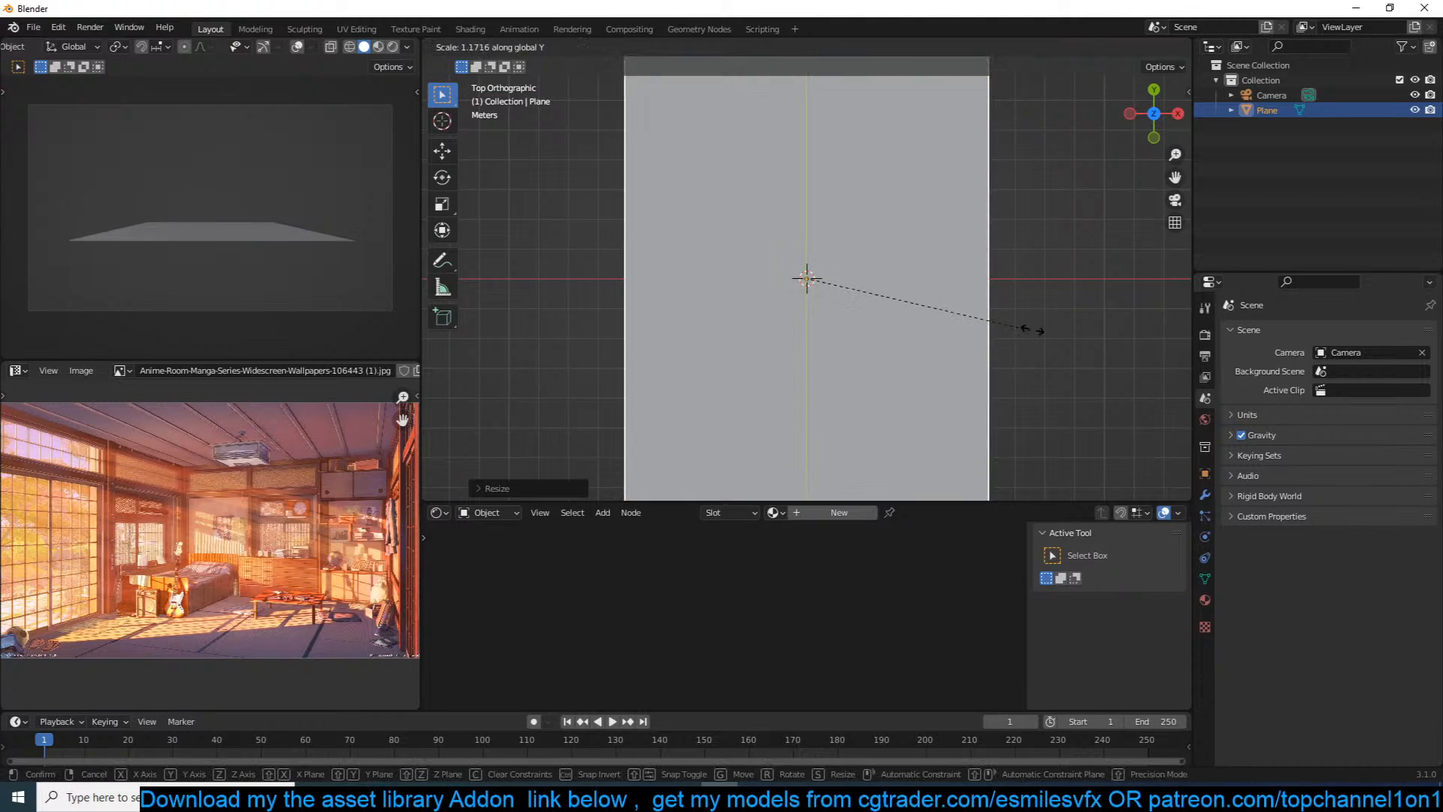
pyautogui.click(1042, 324)
# Step: Set the viewport's solid shading colour to Random
pyautogui.hotkey('shift', 'q')
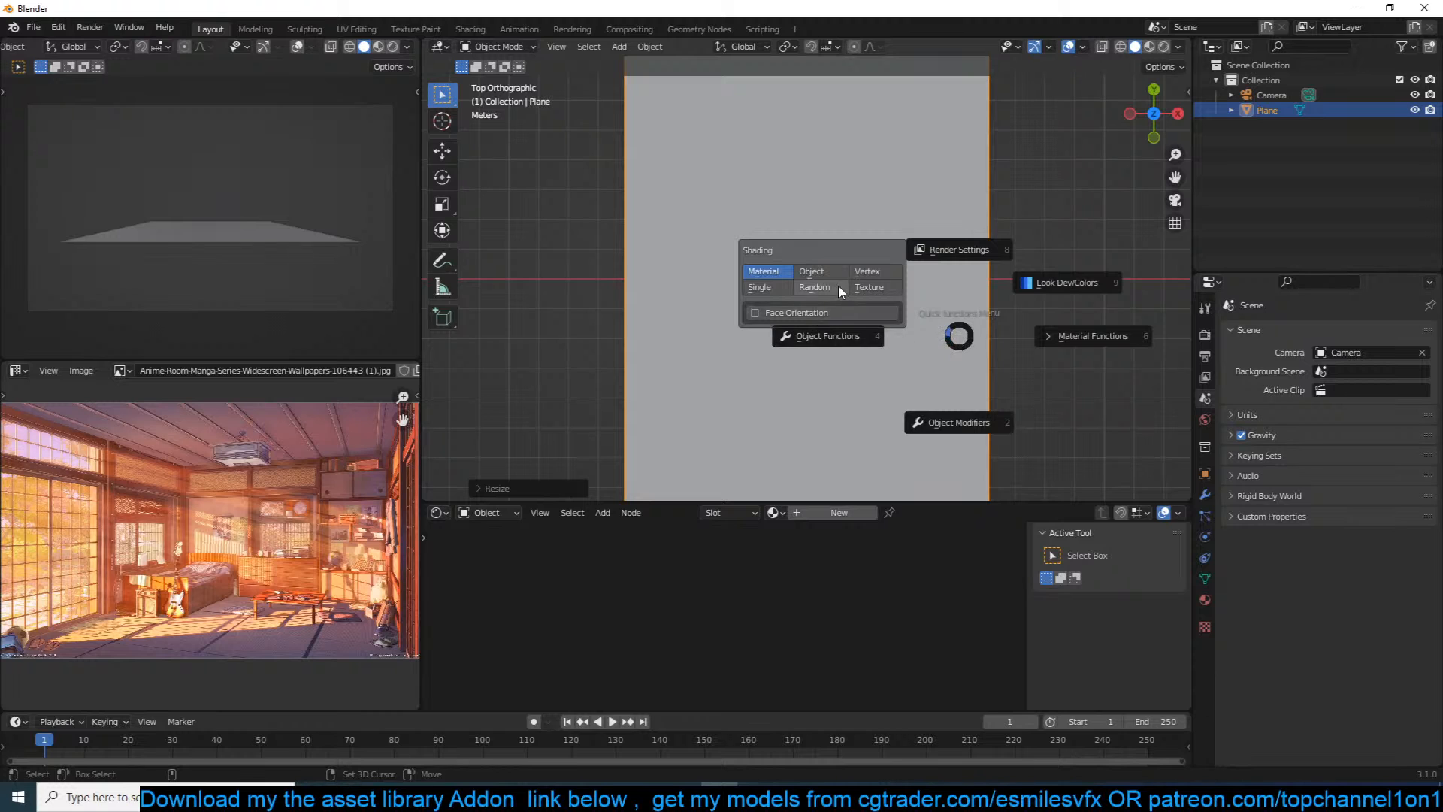
pyautogui.click(827, 312)
pyautogui.moveTo(1067, 318); pyautogui.dragTo(995, 245, button='middle')
# Step: Start the Shortcut VUr on-screen key display and hide the viewport sidebar
pyautogui.press('n')
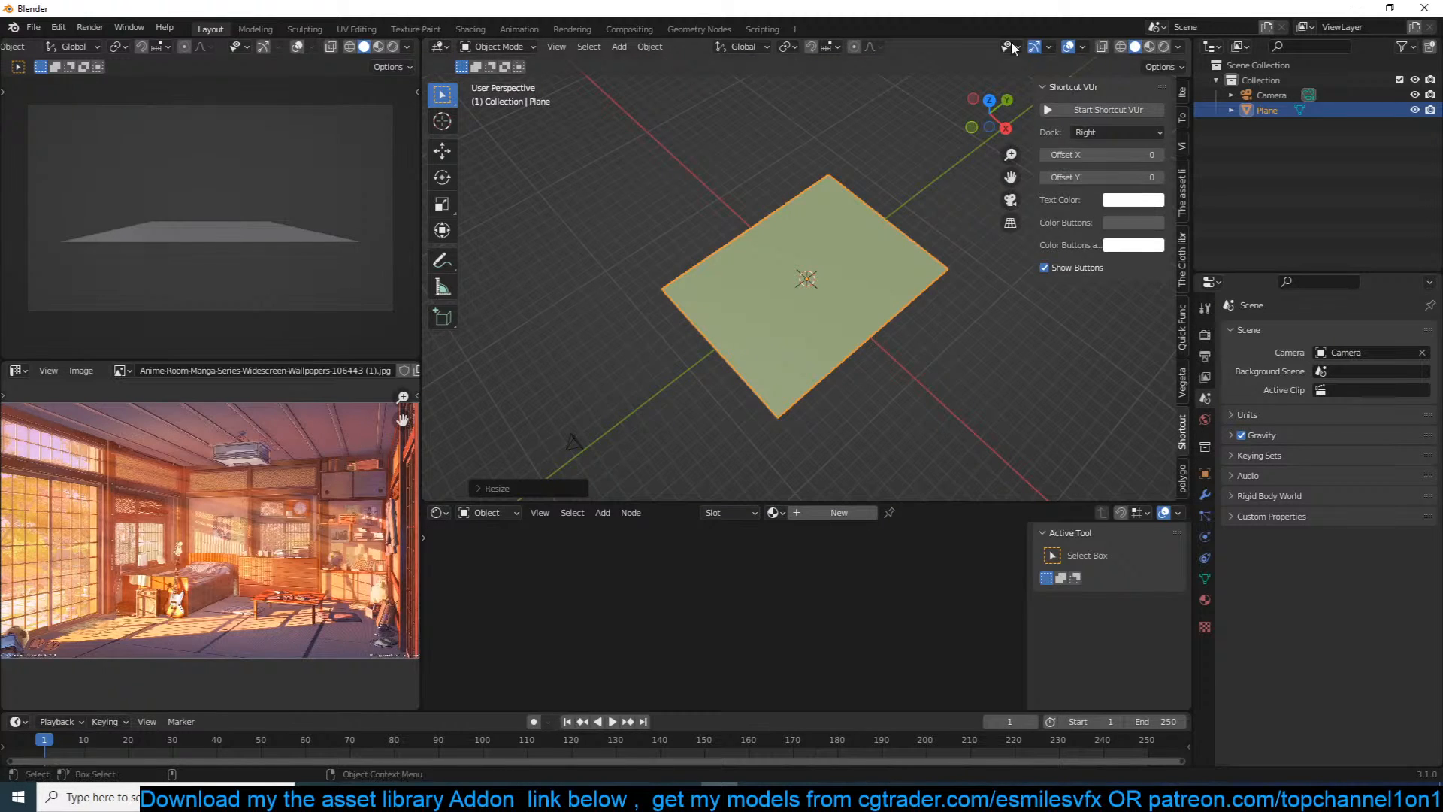
pyautogui.click(1061, 112)
pyautogui.press('n')
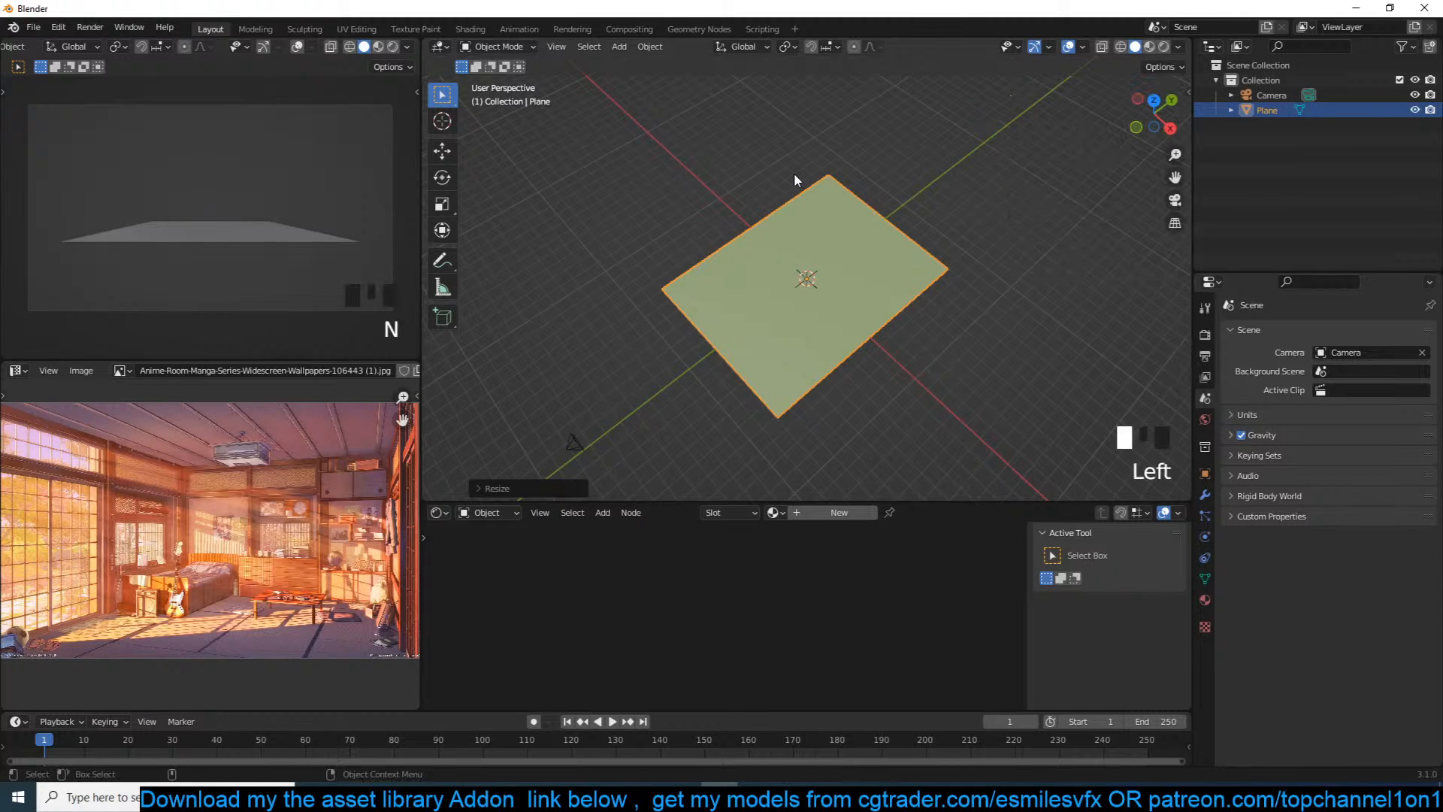
pyautogui.click(794, 175)
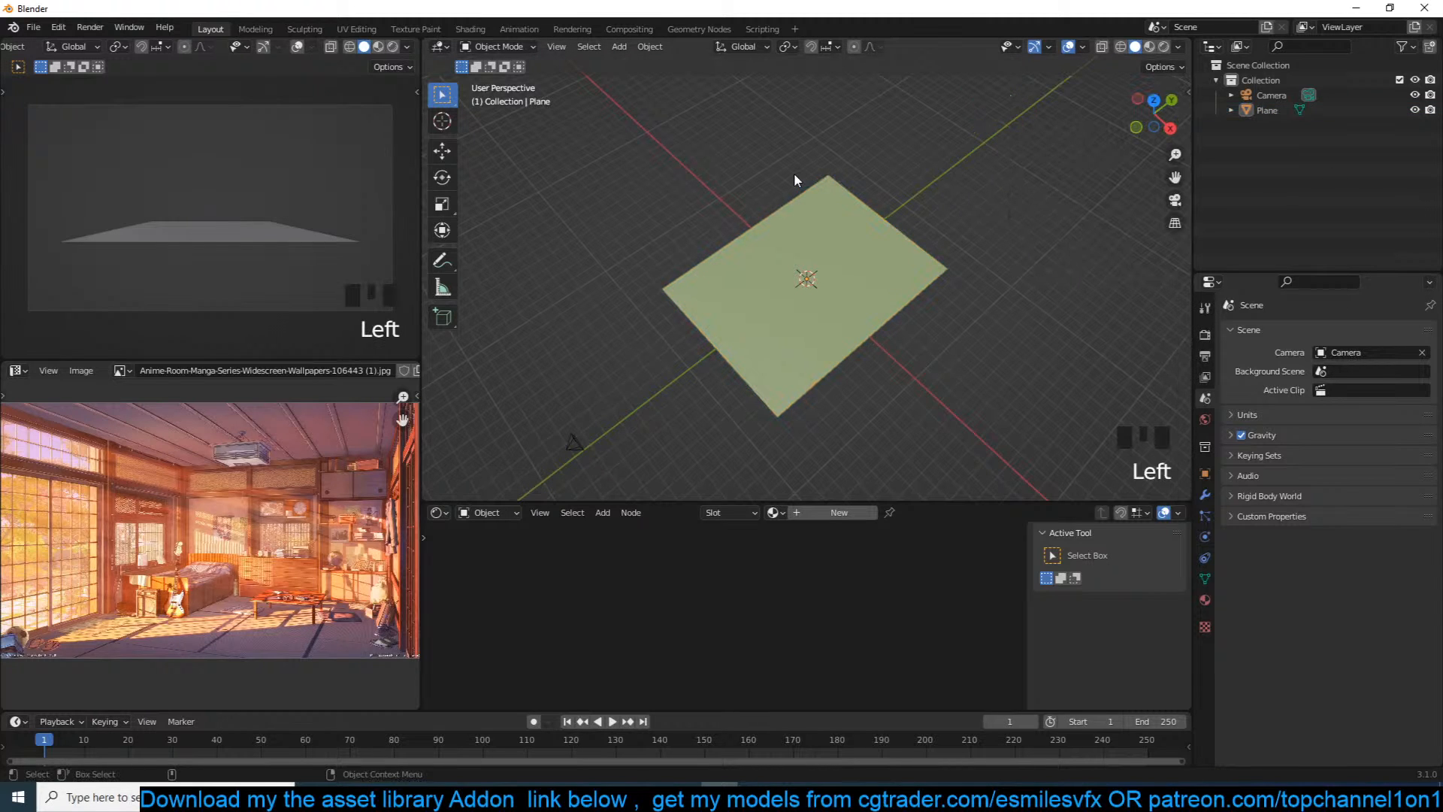
# Step: Duplicate the floor plane and raise the copy about 7.7 m along Z as the ceiling
pyautogui.click(799, 386)
pyautogui.press('`')
pyautogui.scroll(2, 719, 282)
pyautogui.press('`')
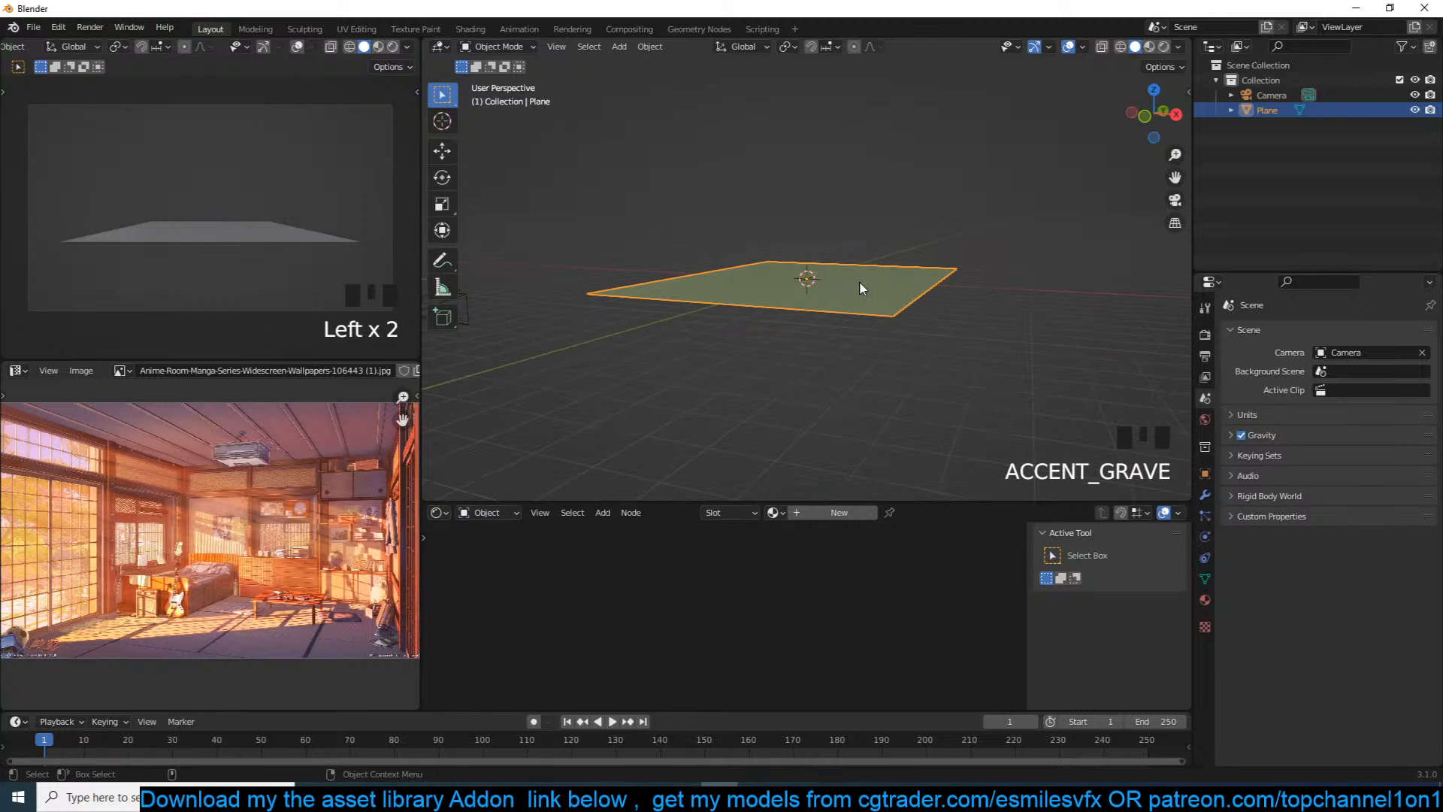
pyautogui.hotkey('shift', 'd')
pyautogui.press('z')
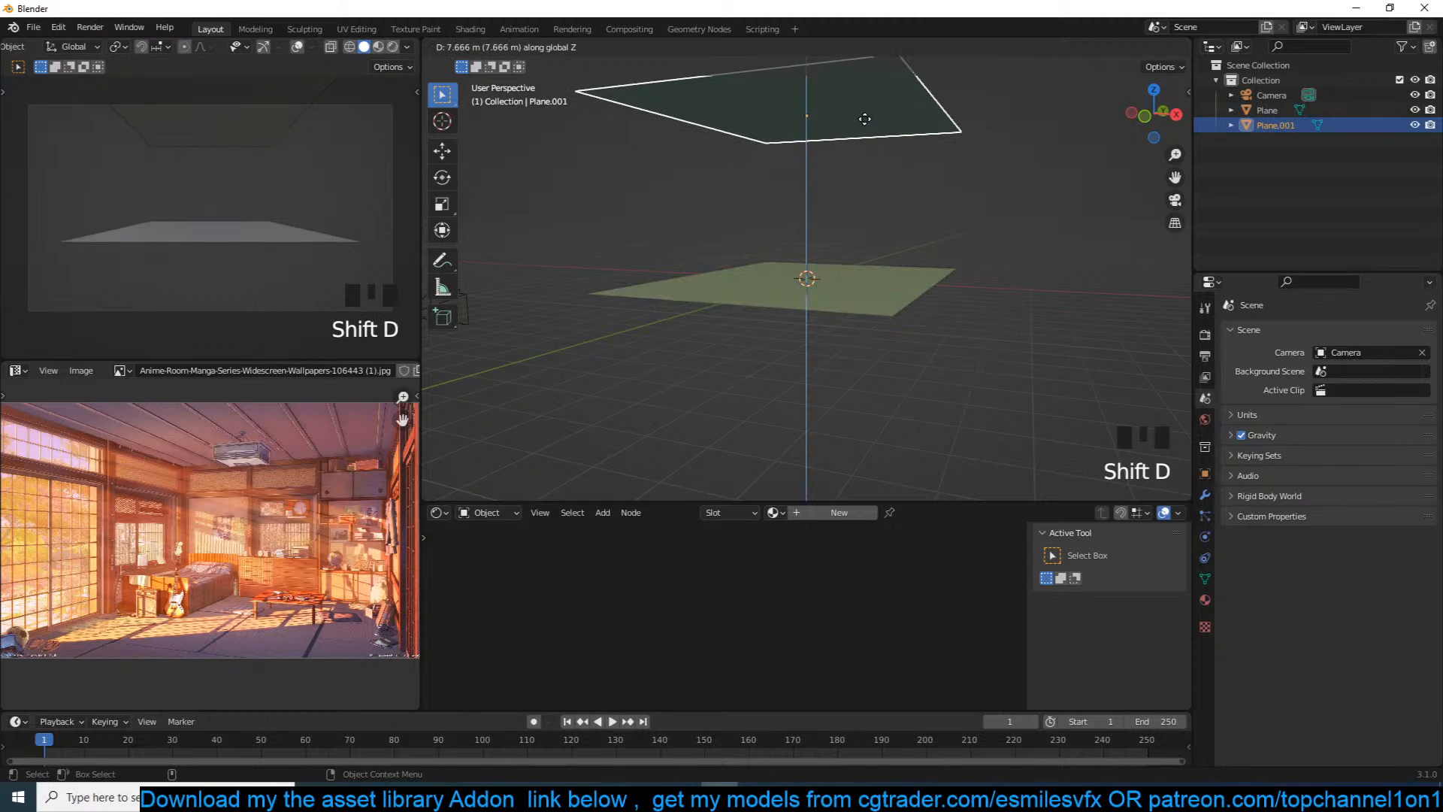
pyautogui.click(865, 119)
# Step: In camera view, push the camera forward along its local Z axis toward the planes, and reposition it to show more floor
pyautogui.press('KP_0')
pyautogui.scroll(-2, 864, 125)
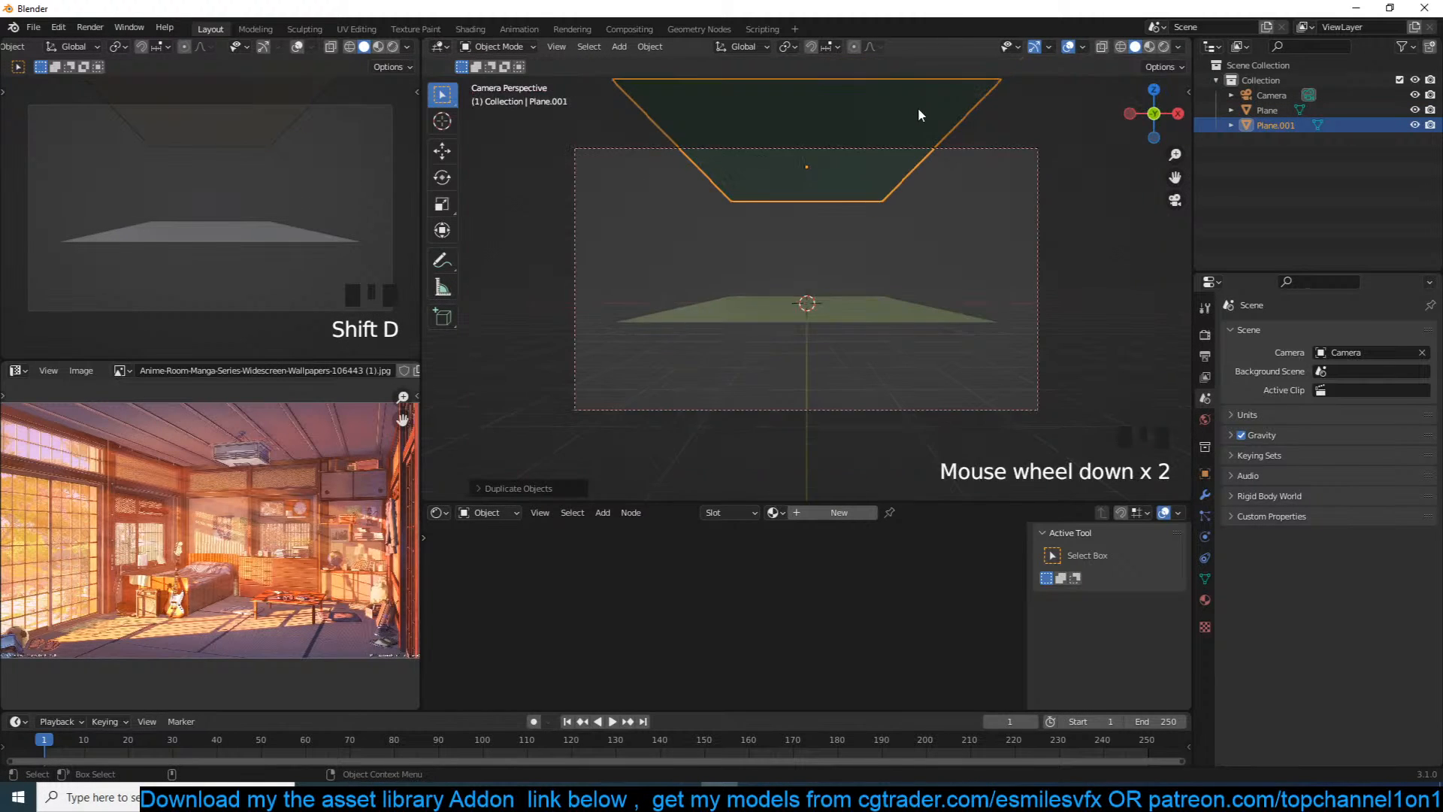
pyautogui.click(1050, 245)
pyautogui.click(1040, 246)
pyautogui.press('g')
pyautogui.press('z')
pyautogui.press('z')
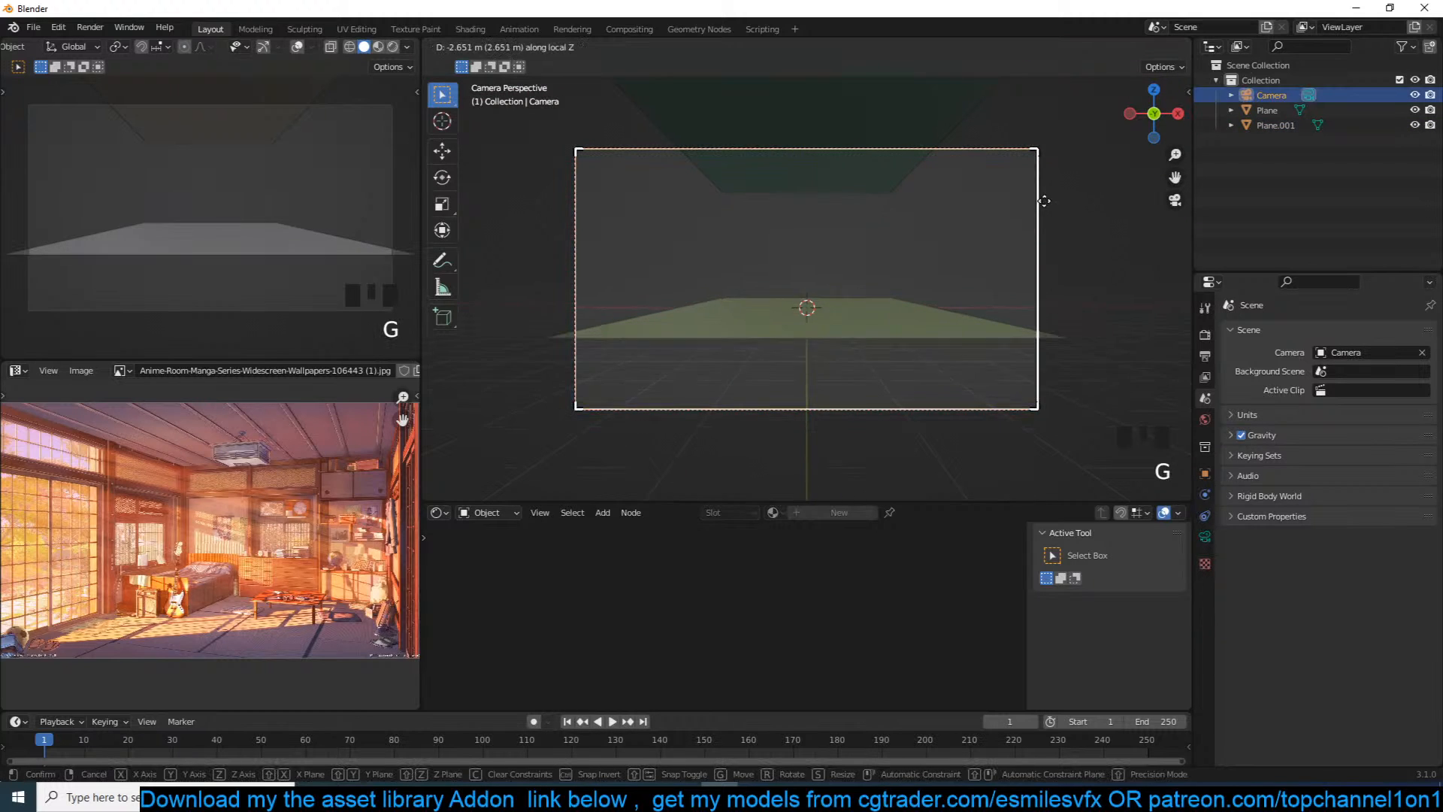
pyautogui.click(1050, 186)
pyautogui.press('g')
pyautogui.click(1045, 166)
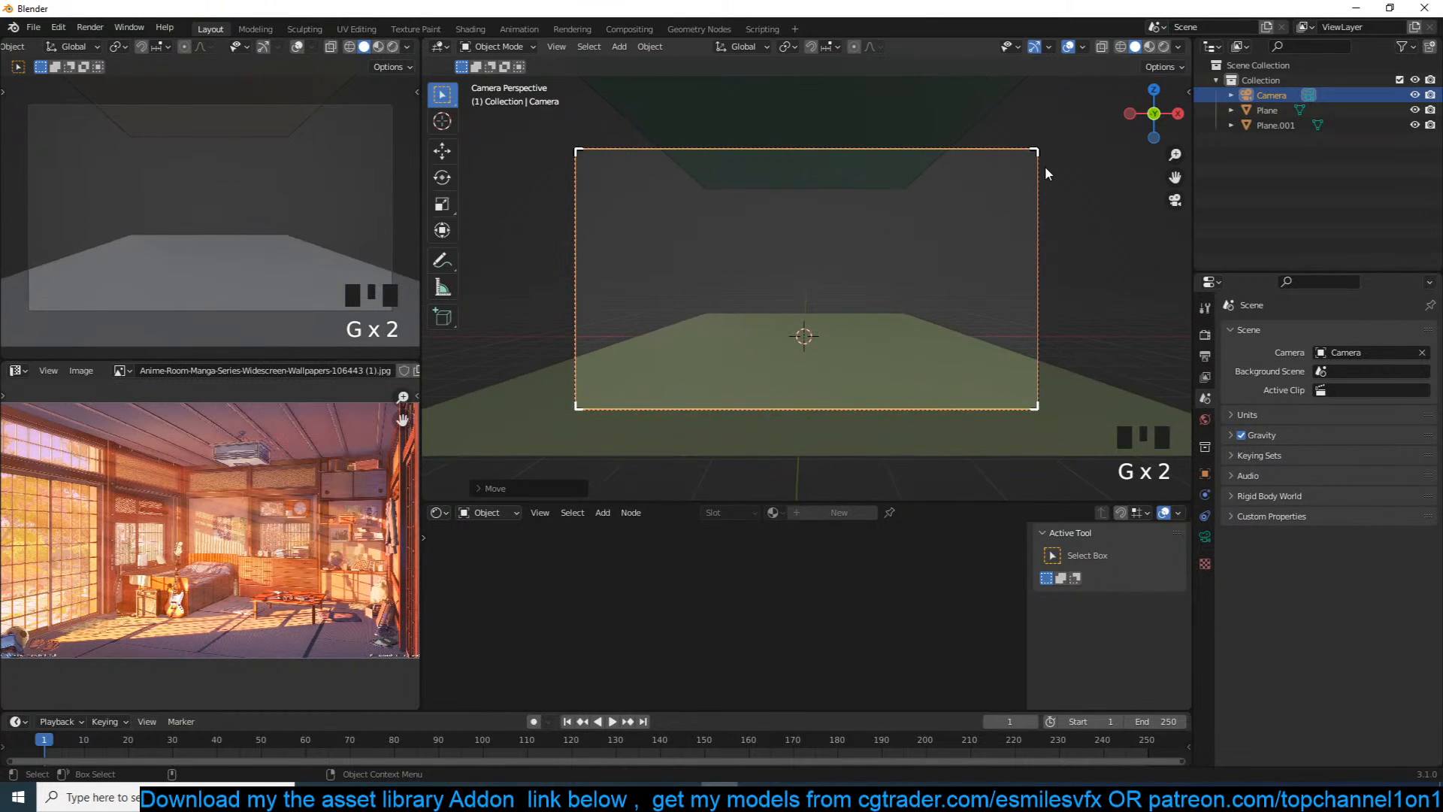
# Step: Rotate the camera about the global Z axis and shift its position within the view
pyautogui.press('r')
pyautogui.press('z')
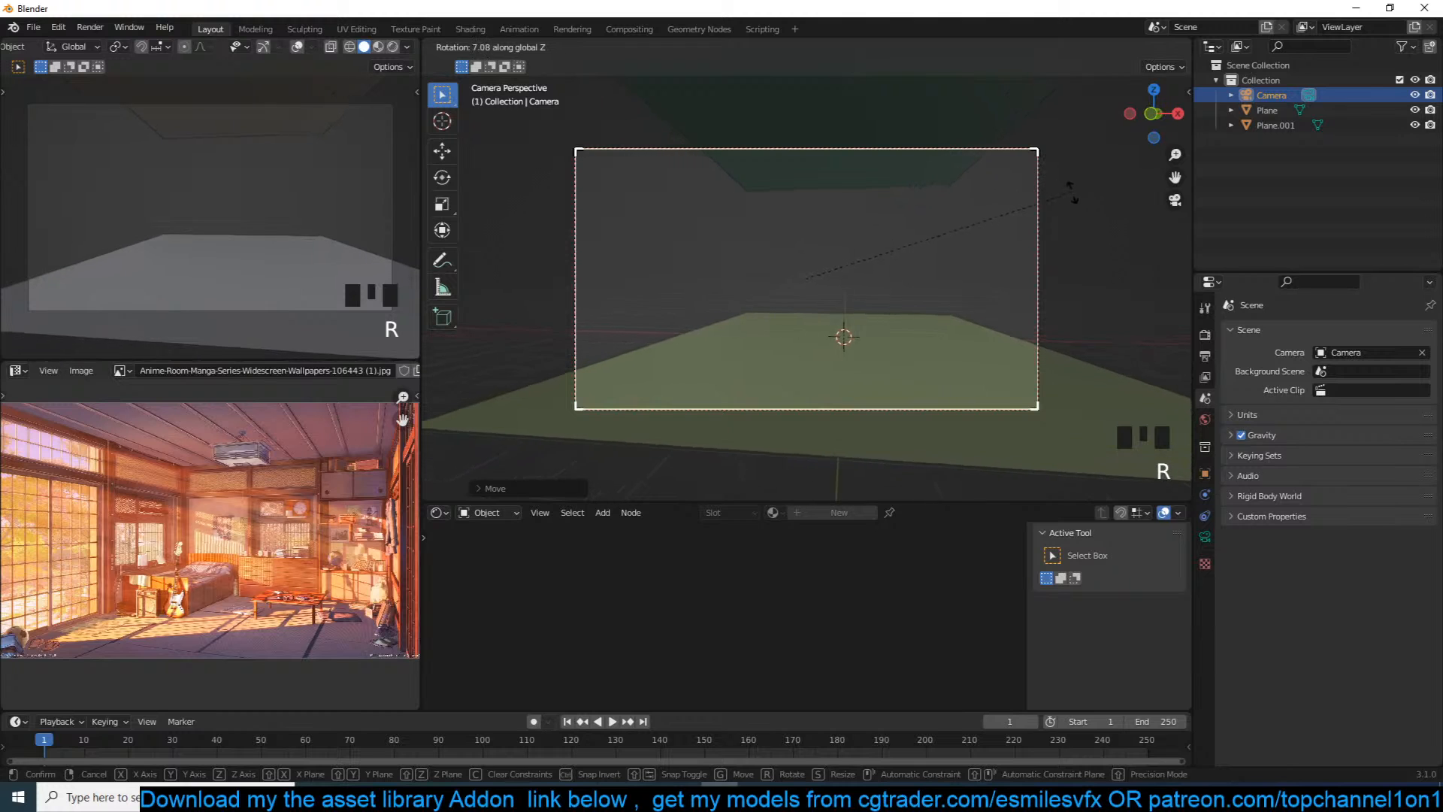
pyautogui.click(1035, 101)
pyautogui.press('g')
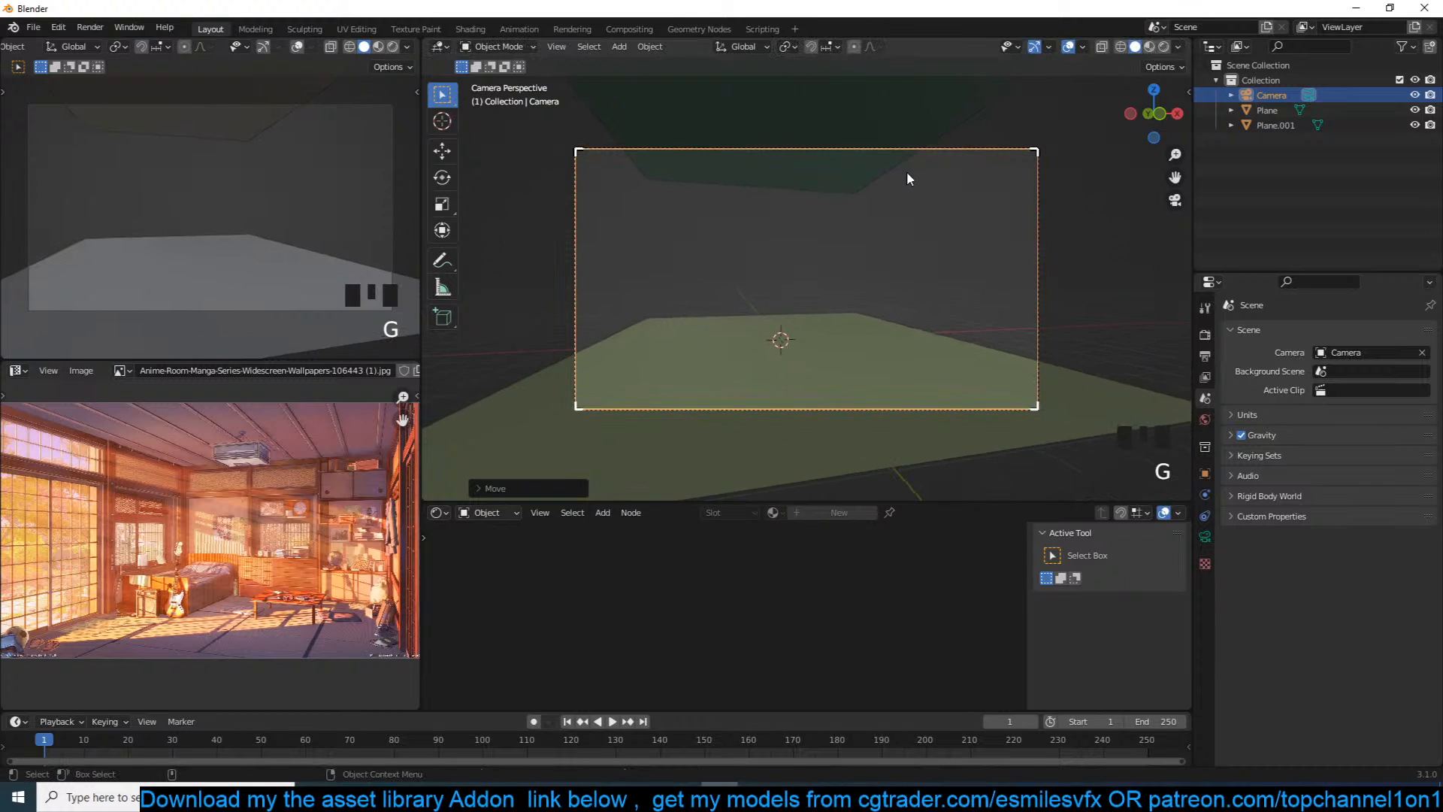
pyautogui.click(888, 178)
pyautogui.press('g')
pyautogui.click(1043, 177)
# Step: Turn the camera about global Z again and reposition it so both planes' far corners sit inside the frame
pyautogui.press('r')
pyautogui.press('z')
pyautogui.click(990, 313)
pyautogui.press('g')
pyautogui.click(940, 297)
pyautogui.press('g')
pyautogui.scroll(3, 910, 300)
pyautogui.click(910, 300)
pyautogui.scroll(-2, 910, 300)
pyautogui.scroll(2, 782, 342)
# Step: Scale the floor and ceiling planes together along X by about 1.3 and apply the transform
pyautogui.click(812, 331)
pyautogui.keyDown('shift'); pyautogui.click(865, 161); pyautogui.keyUp('shift')
pyautogui.press('s')
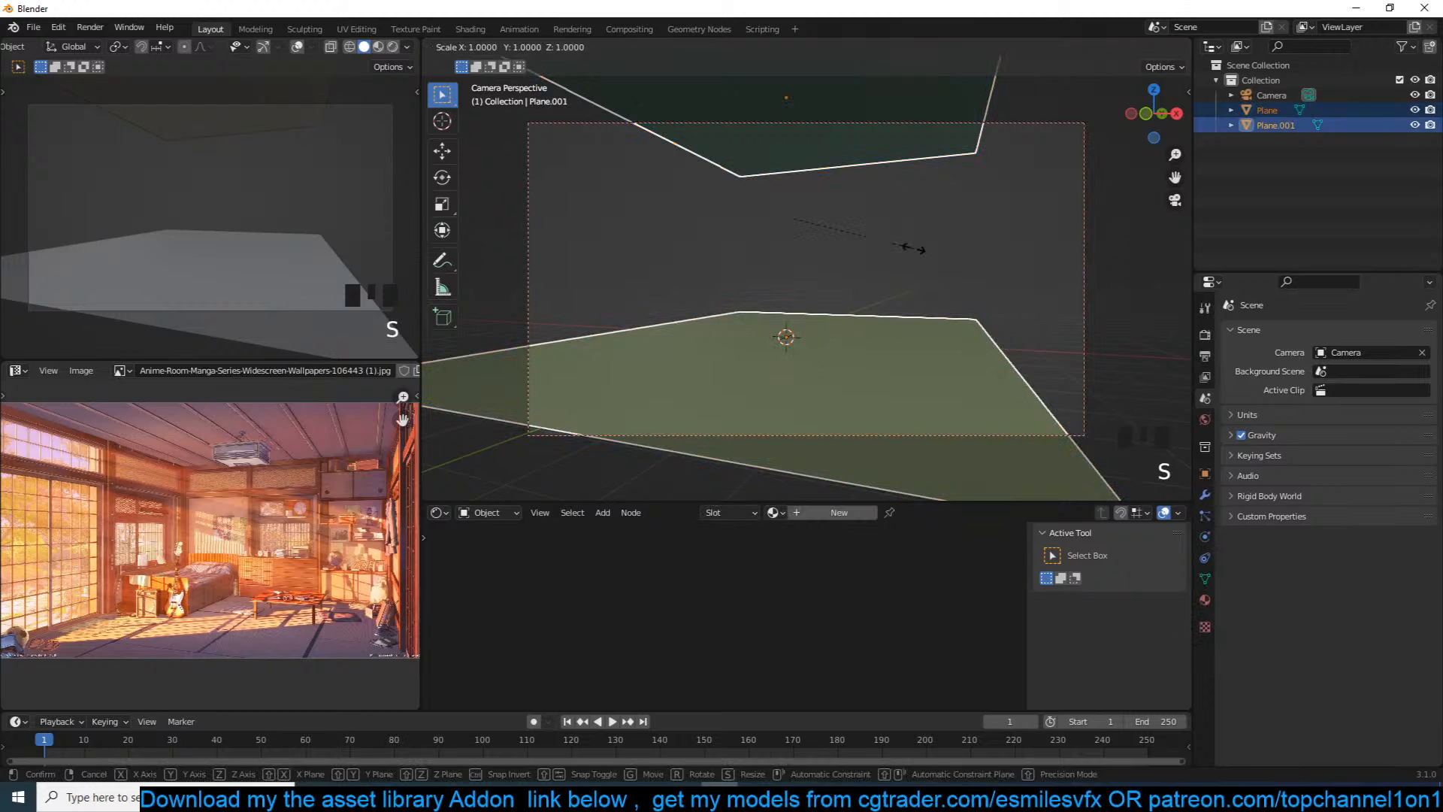
pyautogui.press('x')
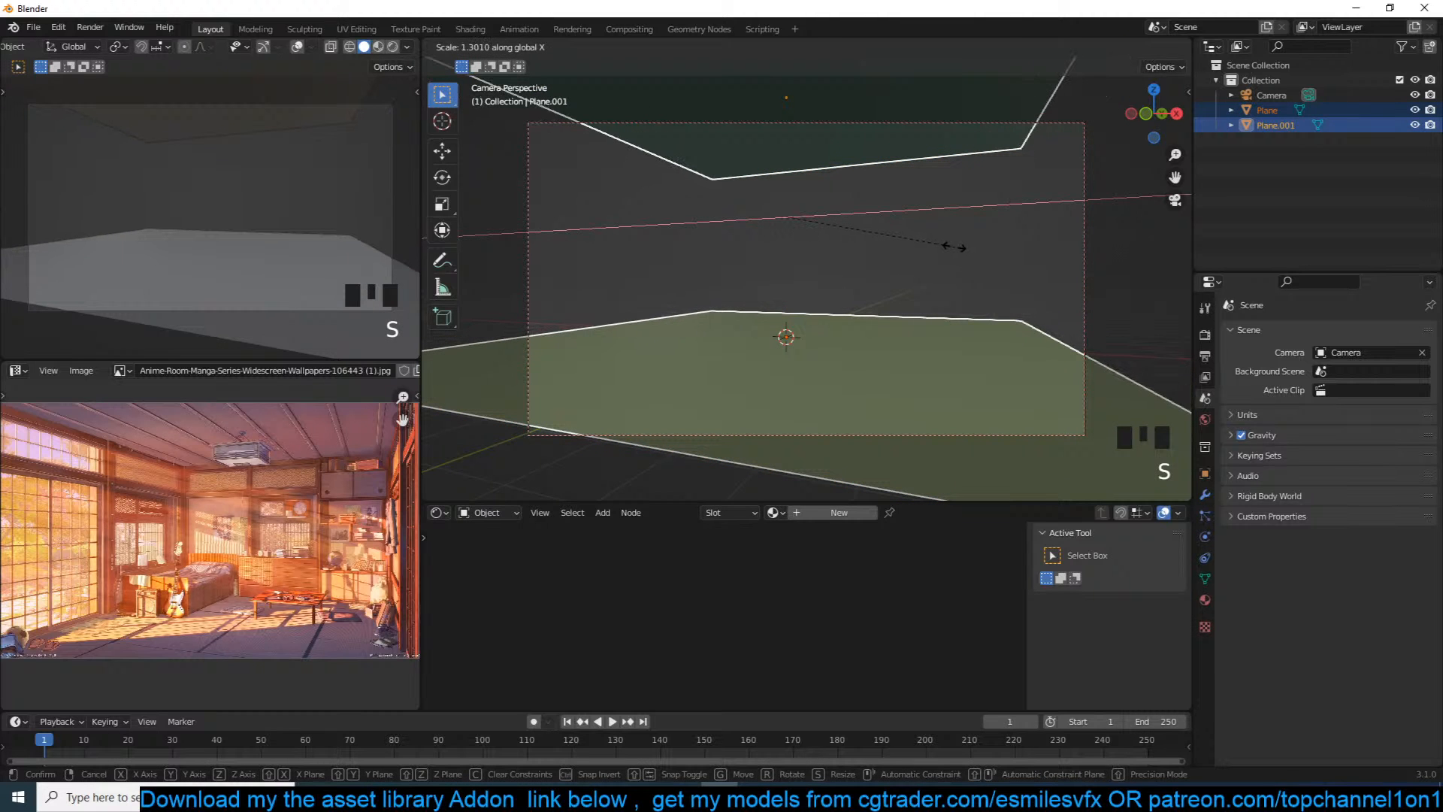
pyautogui.click(964, 240)
pyautogui.press('`')
pyautogui.hotkey('ctrl', 'a')
pyautogui.click(818, 278)
pyautogui.scroll(-2, 839, 285)
pyautogui.scroll(-3, 840, 286)
pyautogui.hotkey('alt', 'a')
# Step: Examine the bed and back wall area of the reference image against the floor plane's layout
pyautogui.moveTo(840, 286); pyautogui.dragTo(1079, 301, button='middle')
pyautogui.click(895, 304)
pyautogui.press('`')
pyautogui.scroll(2, 1078, 301)
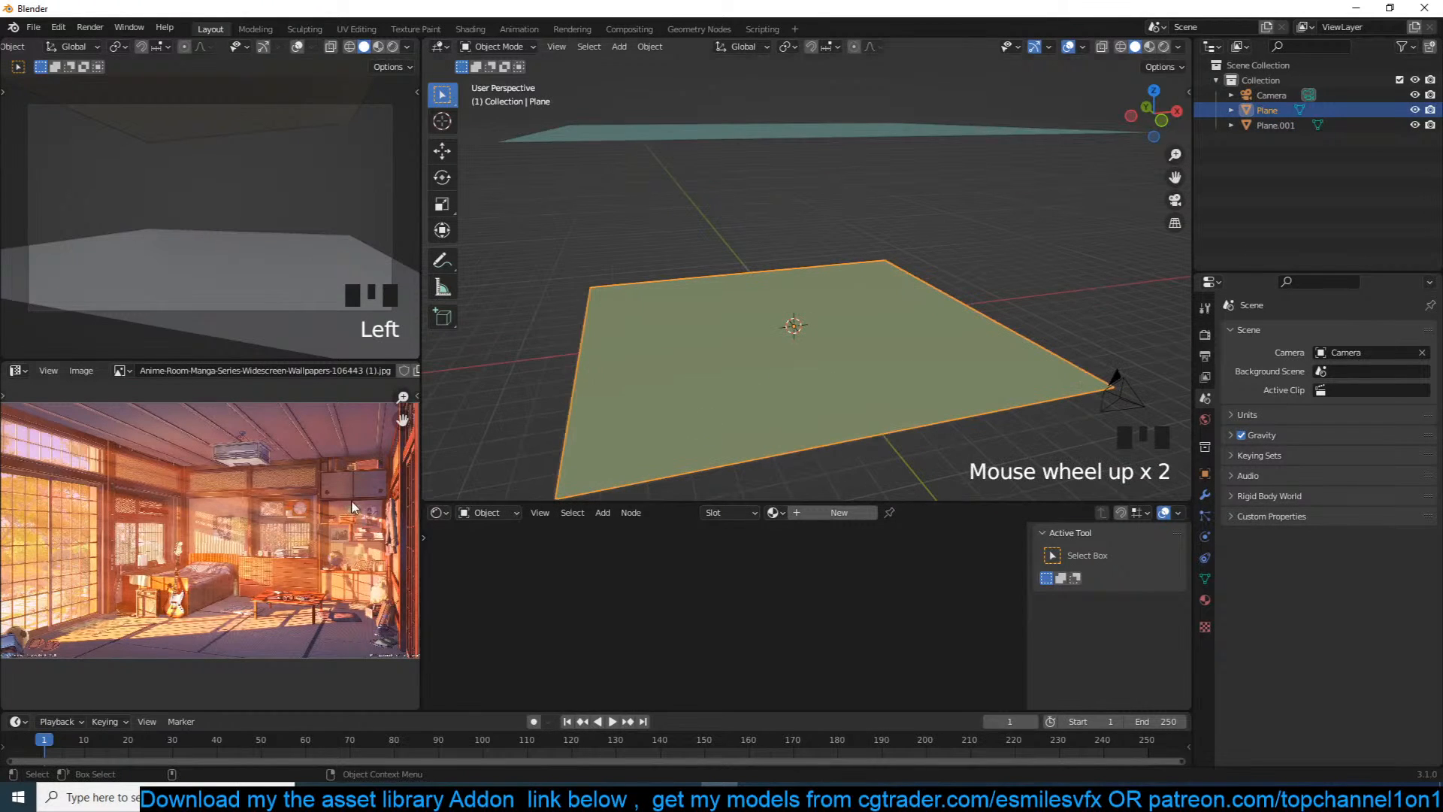
pyautogui.scroll(3, 193, 544)
pyautogui.press('`')
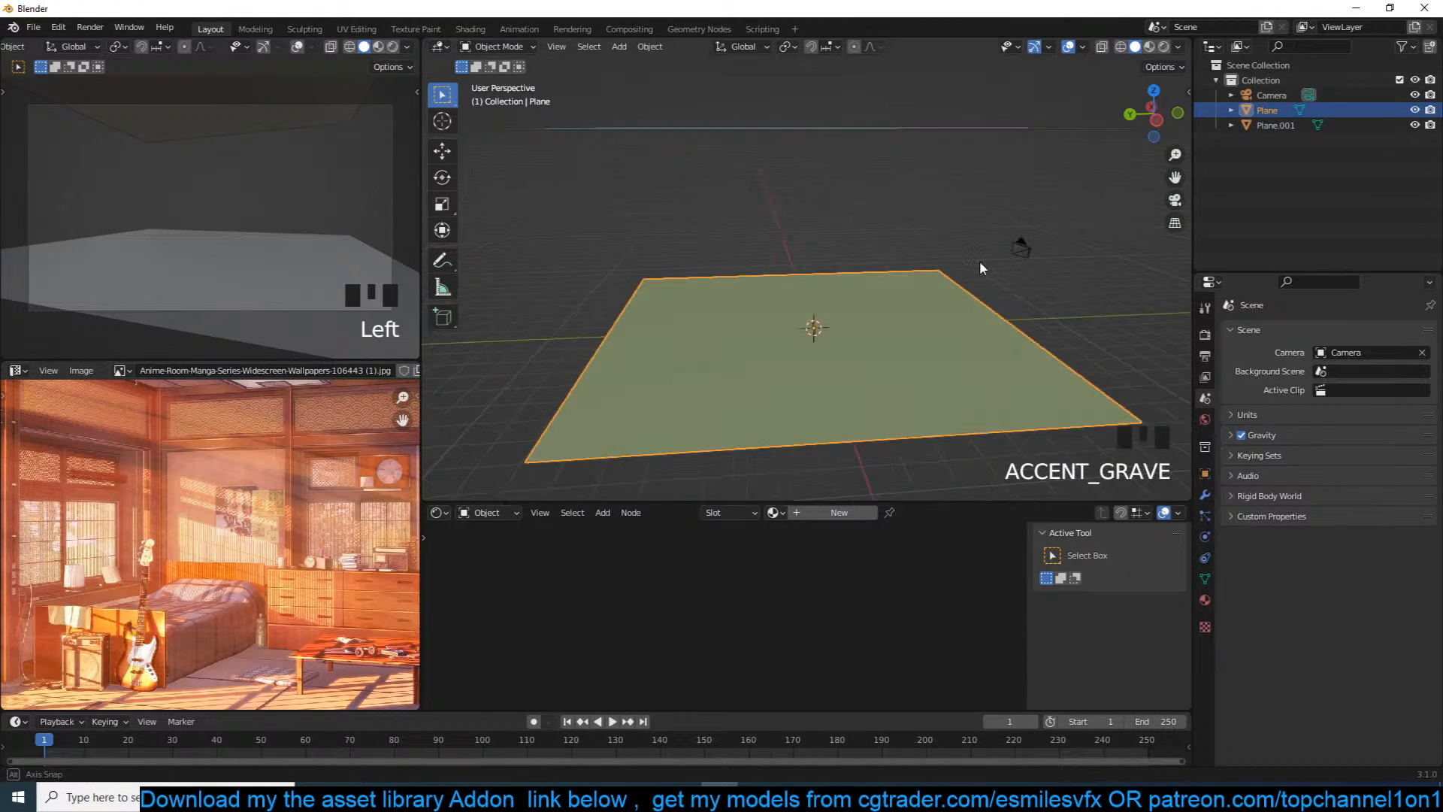
pyautogui.scroll(-5, 838, 300)
pyautogui.press('Tab')
pyautogui.scroll(2, 718, 338)
pyautogui.press('Tab')
# Step: Extrude the ceiling's back edge down along Z as the back wall, adjusting its lower edge to the floor
pyautogui.click(741, 191)
pyautogui.press('Tab')
pyautogui.keyDown('alt'); pyautogui.click(684, 200); pyautogui.keyUp('alt')
pyautogui.press('e')
pyautogui.press('z')
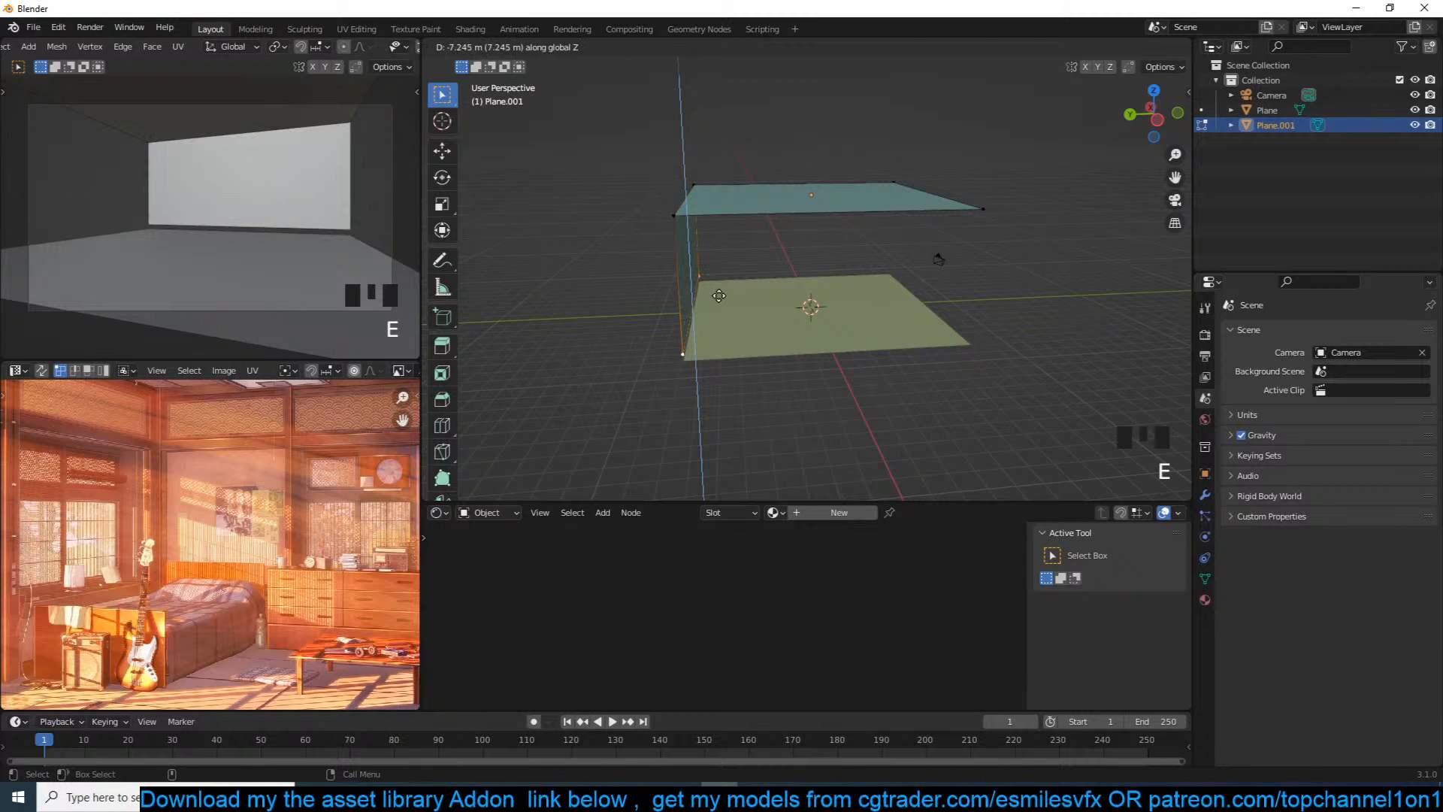
pyautogui.click(719, 297)
pyautogui.press('`')
pyautogui.moveTo(614, 251); pyautogui.dragTo(693, 232, button='middle')
pyautogui.press('g')
pyautogui.press('z')
pyautogui.click(697, 236)
# Step: Separate the back wall face into its own object and open it for editing in edge select mode
pyautogui.press('3')
pyautogui.click(719, 225)
pyautogui.press('p')
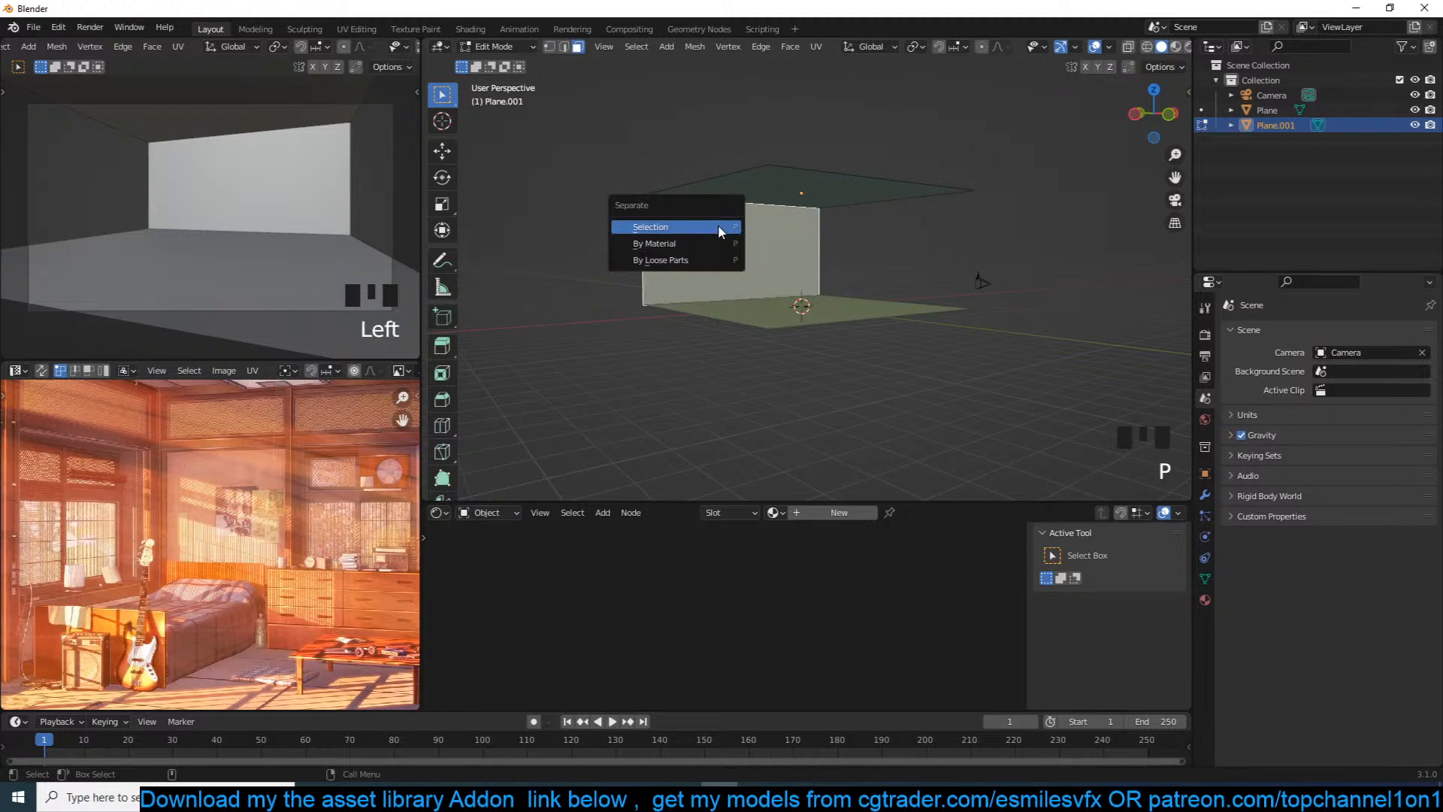
pyautogui.click(719, 228)
pyautogui.press('Tab')
pyautogui.click(734, 234)
pyautogui.press('`')
pyautogui.press('Tab')
pyautogui.press('`')
pyautogui.press('2')
# Step: Extrude both vertical edges of the back wall along Y to the front of the room as side walls
pyautogui.keyDown('alt'); pyautogui.click(775, 241); pyautogui.keyUp('alt')
pyautogui.press('`')
pyautogui.keyDown('shift'); pyautogui.click(671, 259); pyautogui.keyUp('shift')
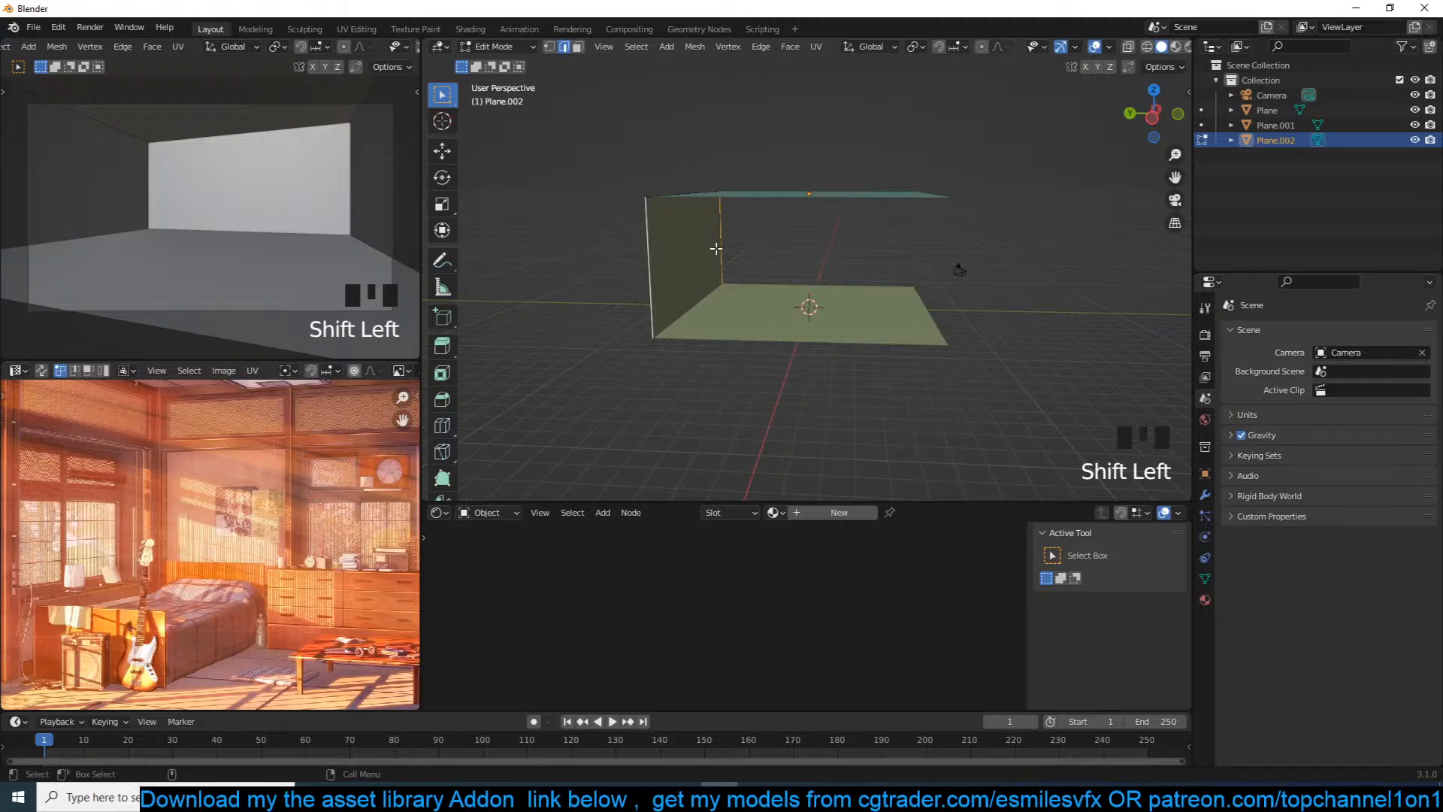
pyautogui.press('`')
pyautogui.scroll(-3, 710, 251)
pyautogui.press('e')
pyautogui.press('x')
pyautogui.press('y')
pyautogui.click(721, 256)
pyautogui.press('Tab')
# Step: In top view, select the floor, ceiling and walls and open them for vertex editing together
pyautogui.press('`')
pyautogui.scroll(3, 726, 270)
pyautogui.press('`')
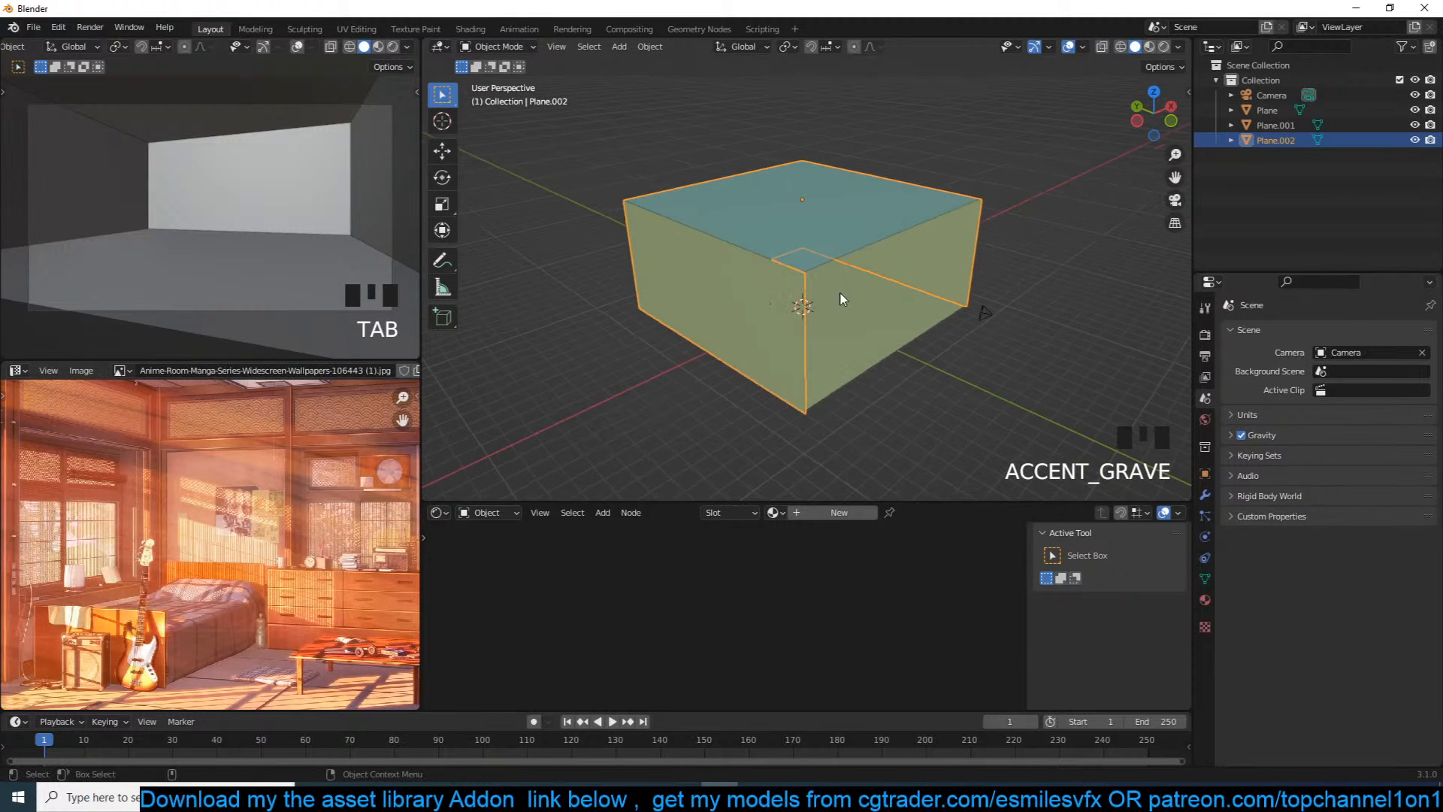
pyautogui.press('KP_7')
pyautogui.press('Tab')
pyautogui.hotkey('alt', 'z')
pyautogui.press('Tab')
pyautogui.moveTo(594, 298); pyautogui.dragTo(997, 370)
pyautogui.press('Tab')
pyautogui.press('1')
# Step: Try to pull the room's front vertices outward along negative Y in top view, and undo the move
pyautogui.moveTo(589, 363); pyautogui.dragTo(941, 453)
pyautogui.hotkey('alt', 'z')
pyautogui.click(442, 150)
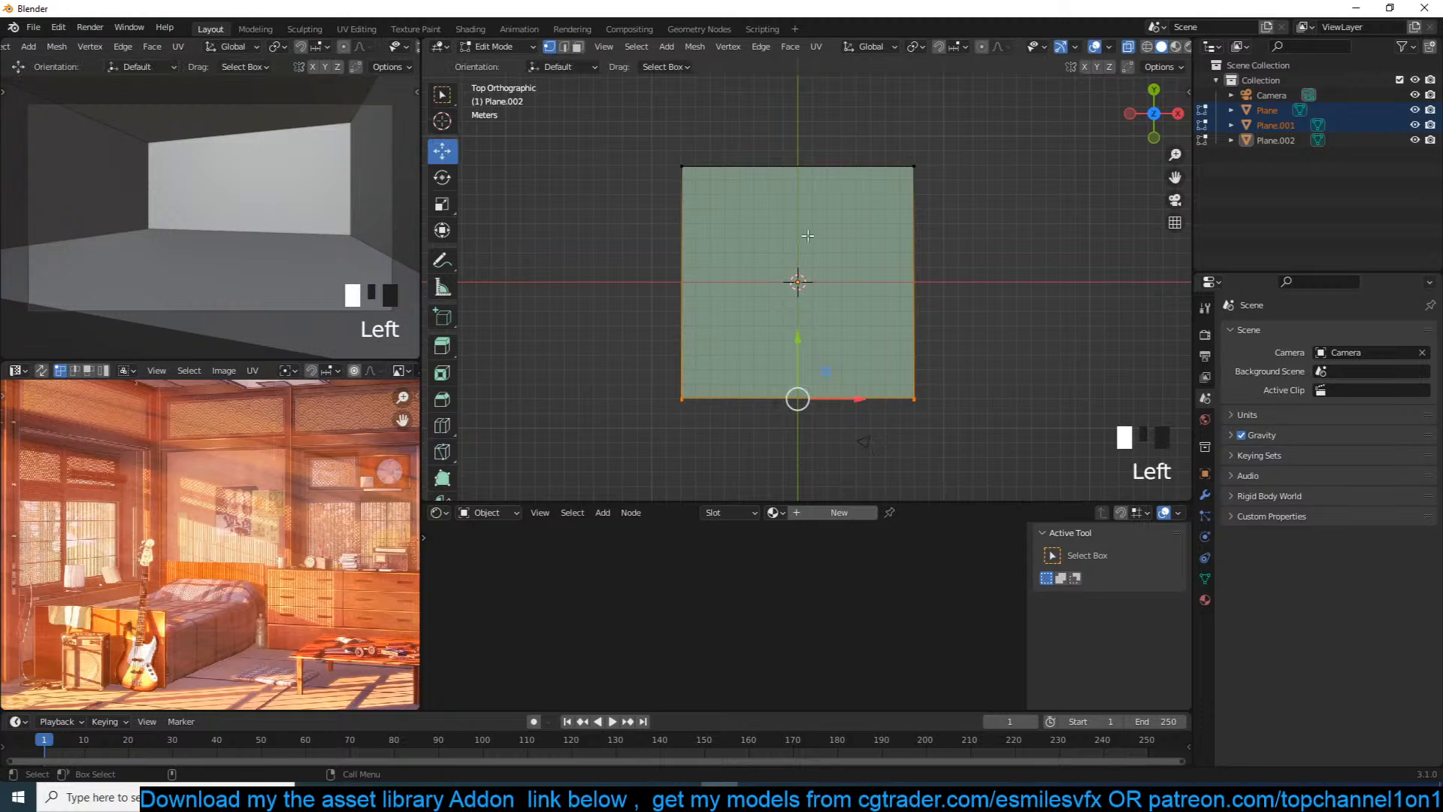
pyautogui.moveTo(800, 342); pyautogui.dragTo(808, 438)
pyautogui.press('Tab')
pyautogui.press('`')
pyautogui.moveTo(831, 383); pyautogui.dragTo(894, 267, button='middle')
pyautogui.scroll(2, 895, 266)
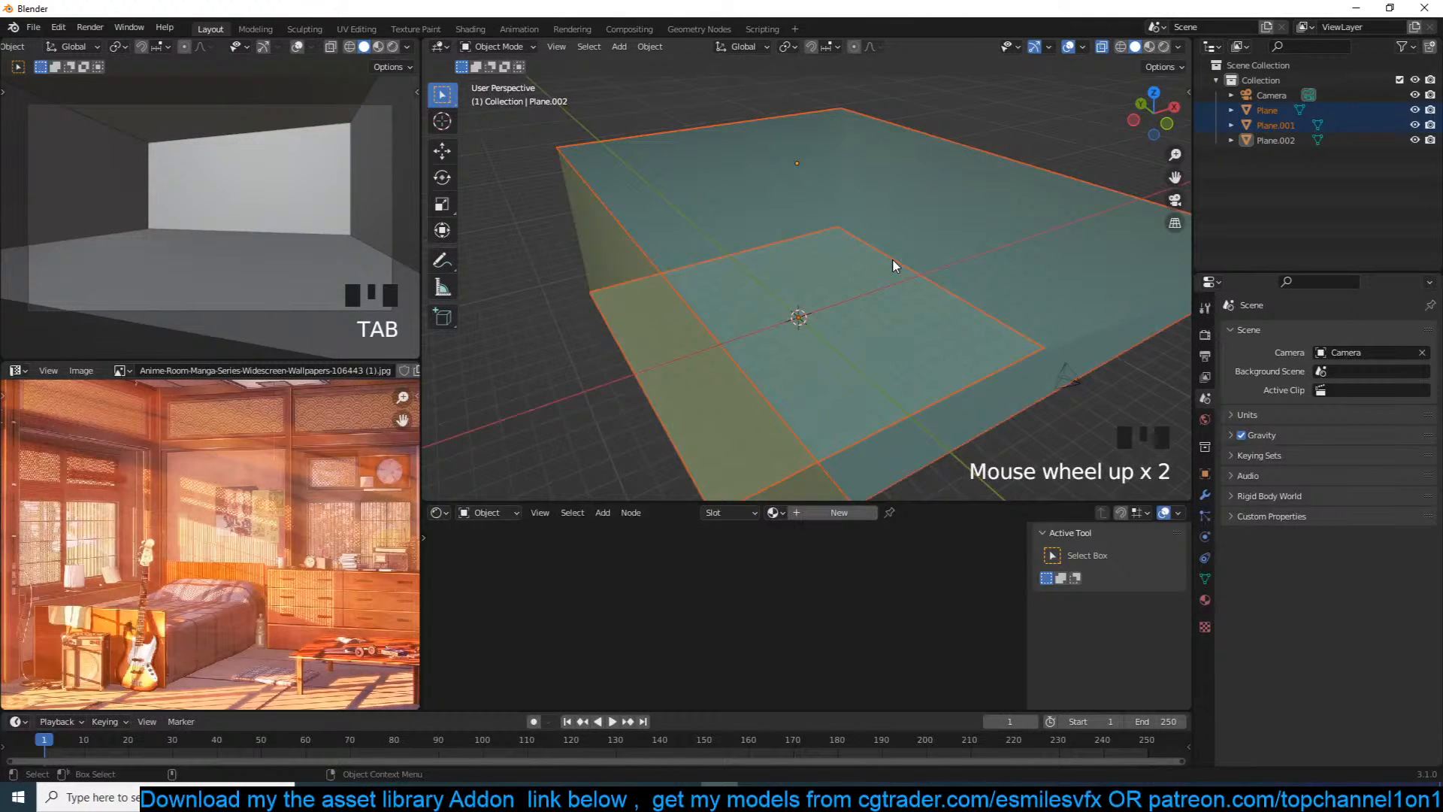
pyautogui.scroll(-5, 896, 268)
pyautogui.hotkey('alt', 'z')
pyautogui.press('`')
pyautogui.moveTo(942, 247)
pyautogui.mouseDown(button='middle')
pyautogui.moveTo(913, 156)
pyautogui.moveTo(936, 179)
pyautogui.moveTo(942, 239)
pyautogui.mouseUp(button='middle')
pyautogui.hotkey('ctrl', 'z')
pyautogui.hotkey('ctrl', 'z')
pyautogui.hotkey('ctrl', 'z')
# Step: In top view with X-ray on, select all front vertices of the room and extend them along negative Y
pyautogui.press('`')
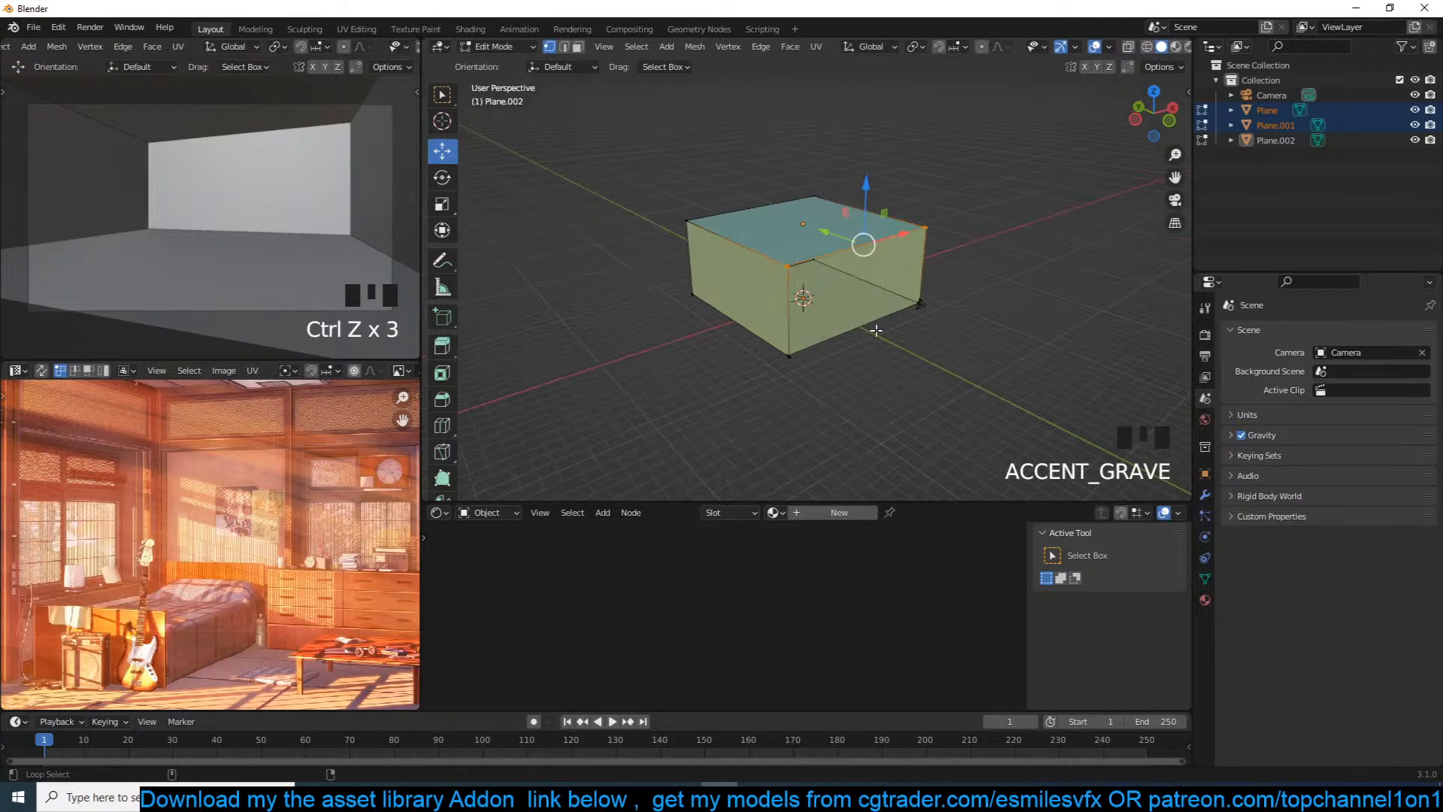
pyautogui.keyDown('alt'); pyautogui.keyDown('shift'); pyautogui.click(877, 330); pyautogui.keyUp('shift'); pyautogui.keyUp('alt')
pyautogui.press('`')
pyautogui.moveTo(878, 330); pyautogui.dragTo(895, 307, button='middle')
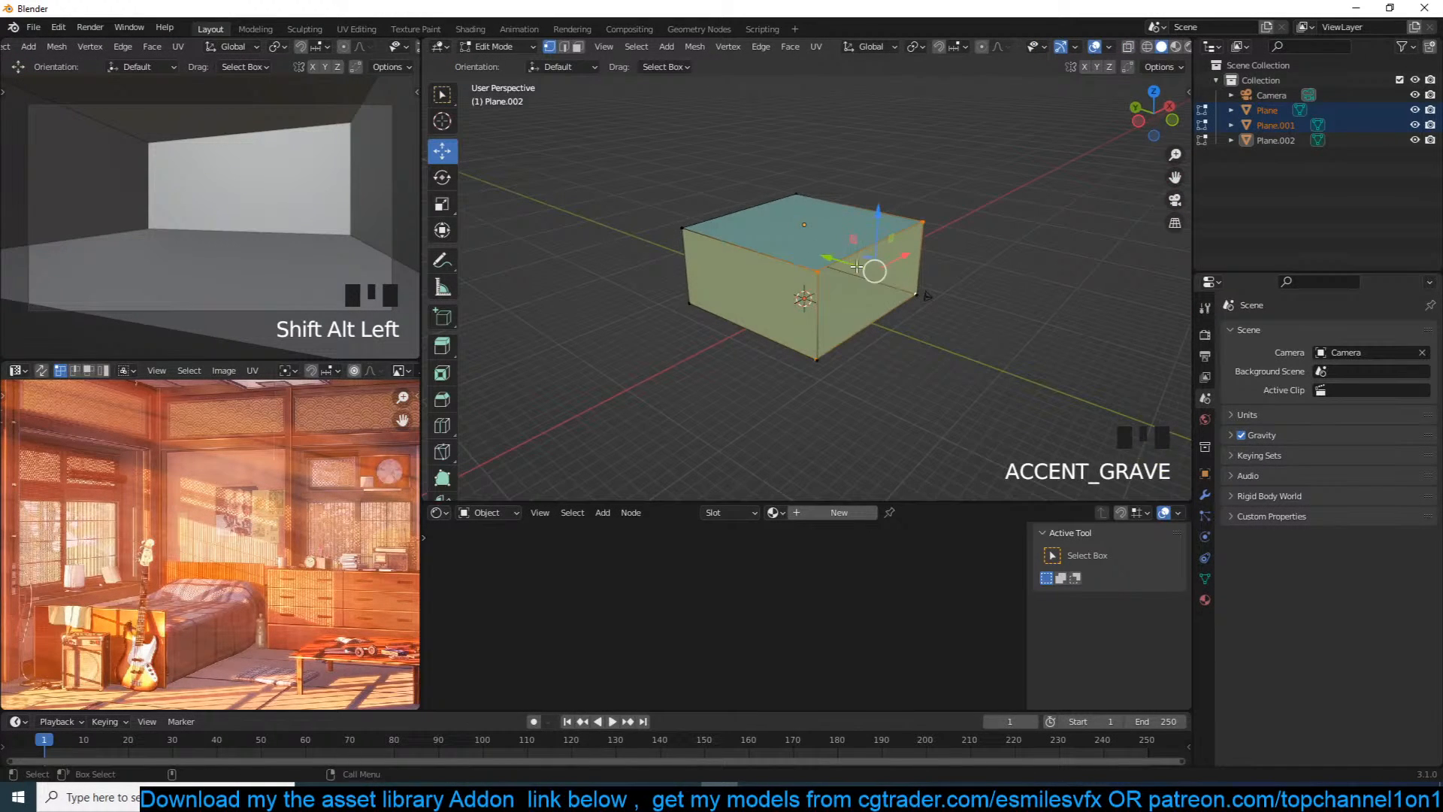
pyautogui.press('KP_7')
pyautogui.hotkey('alt', 'z')
pyautogui.moveTo(580, 331); pyautogui.dragTo(952, 386)
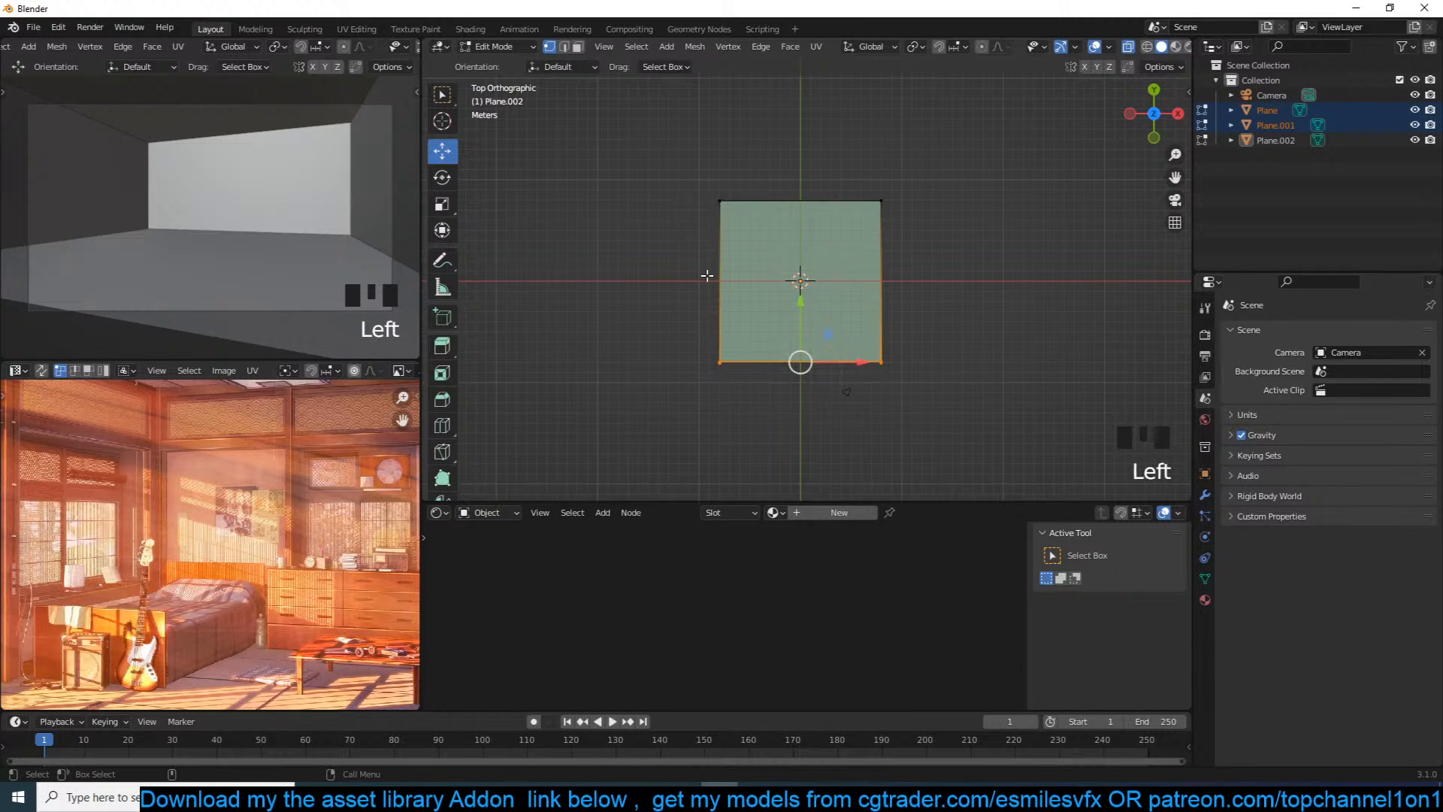
pyautogui.moveTo(808, 303); pyautogui.dragTo(808, 369)
pyautogui.press('Tab')
pyautogui.hotkey('alt', 'z')
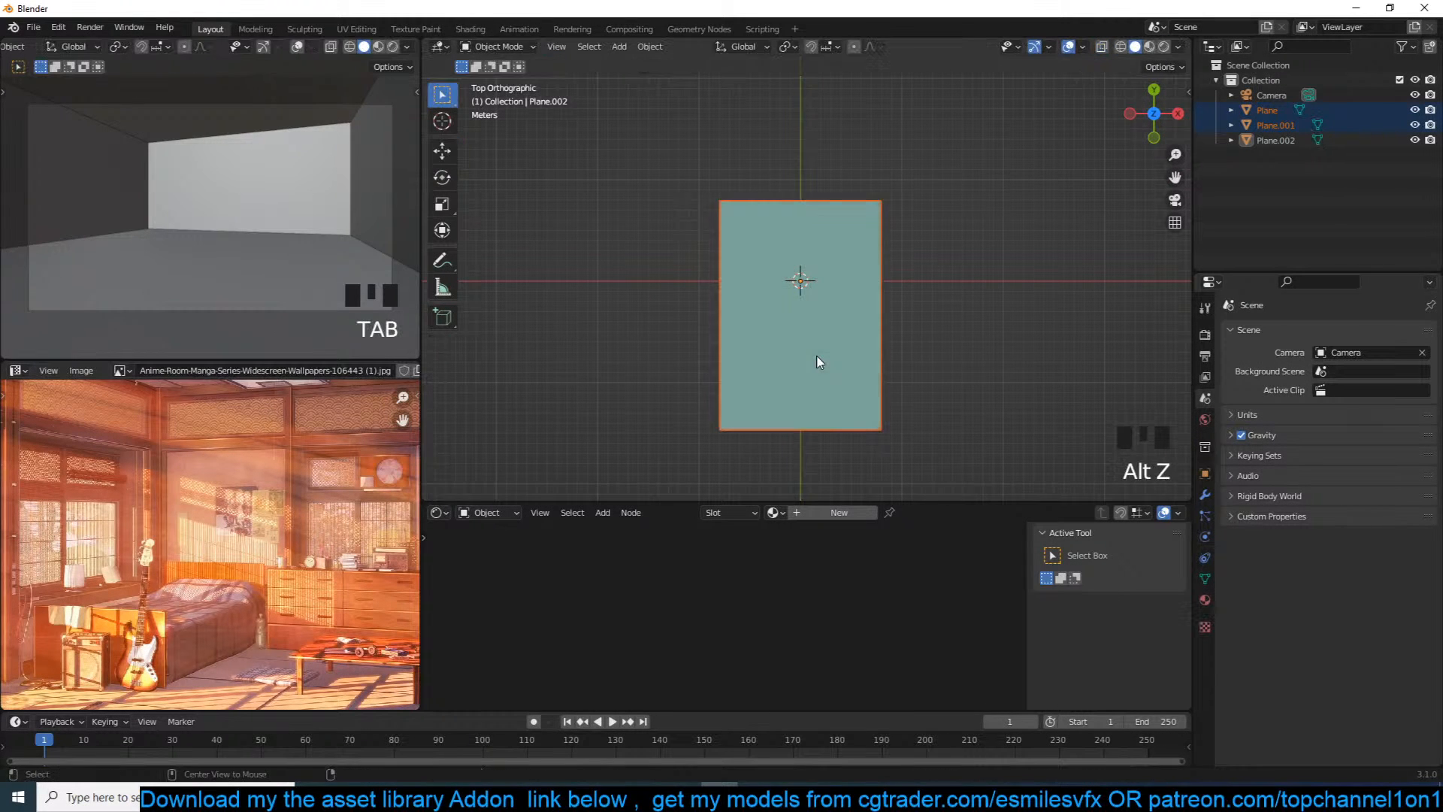
pyautogui.press('`')
pyautogui.moveTo(819, 361); pyautogui.dragTo(894, 237, button='middle')
pyautogui.hotkey('alt', 'a')
pyautogui.click(972, 293)
pyautogui.press('Tab')
pyautogui.press('2')
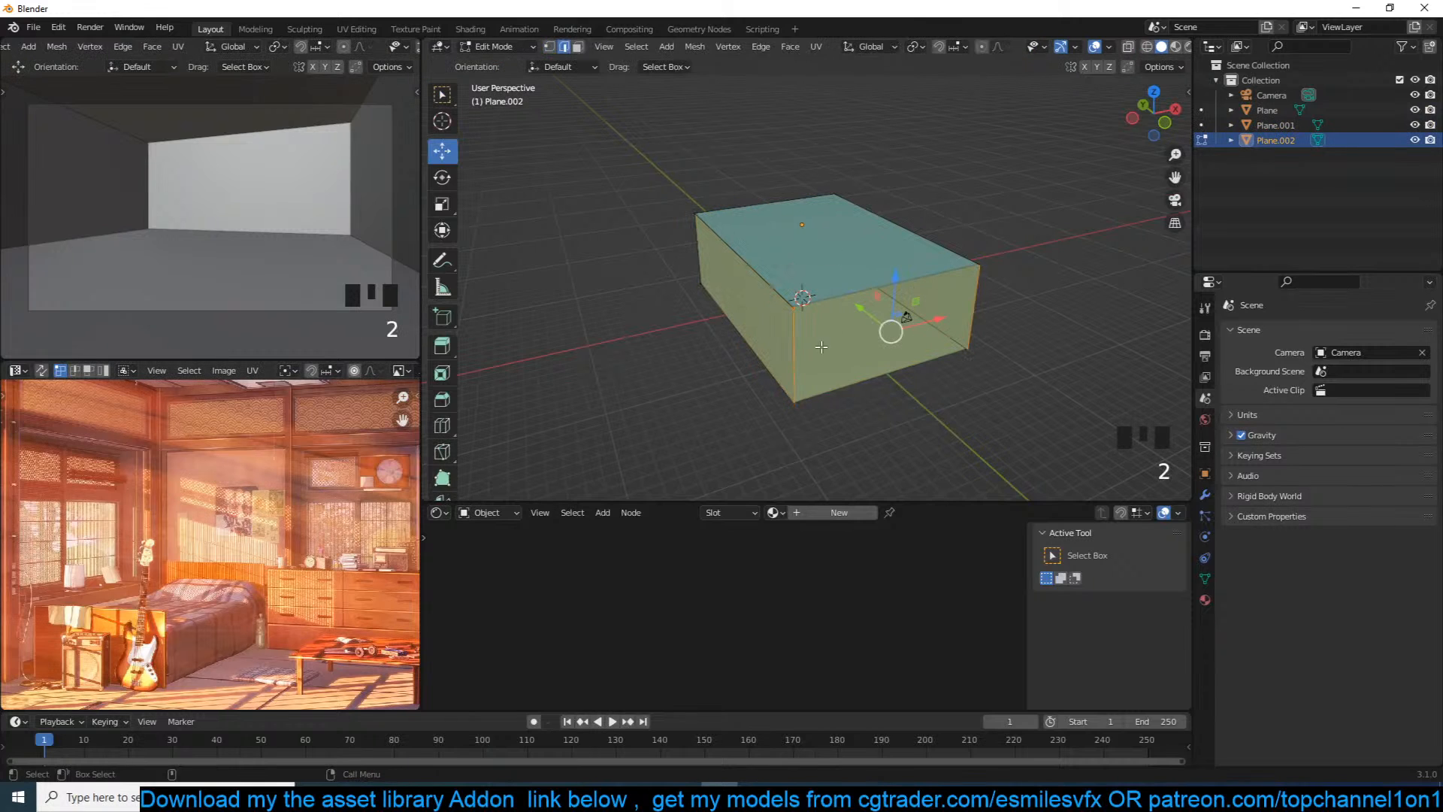
pyautogui.press('Tab')
pyautogui.press('`')
pyautogui.scroll(9, 1007, 274)
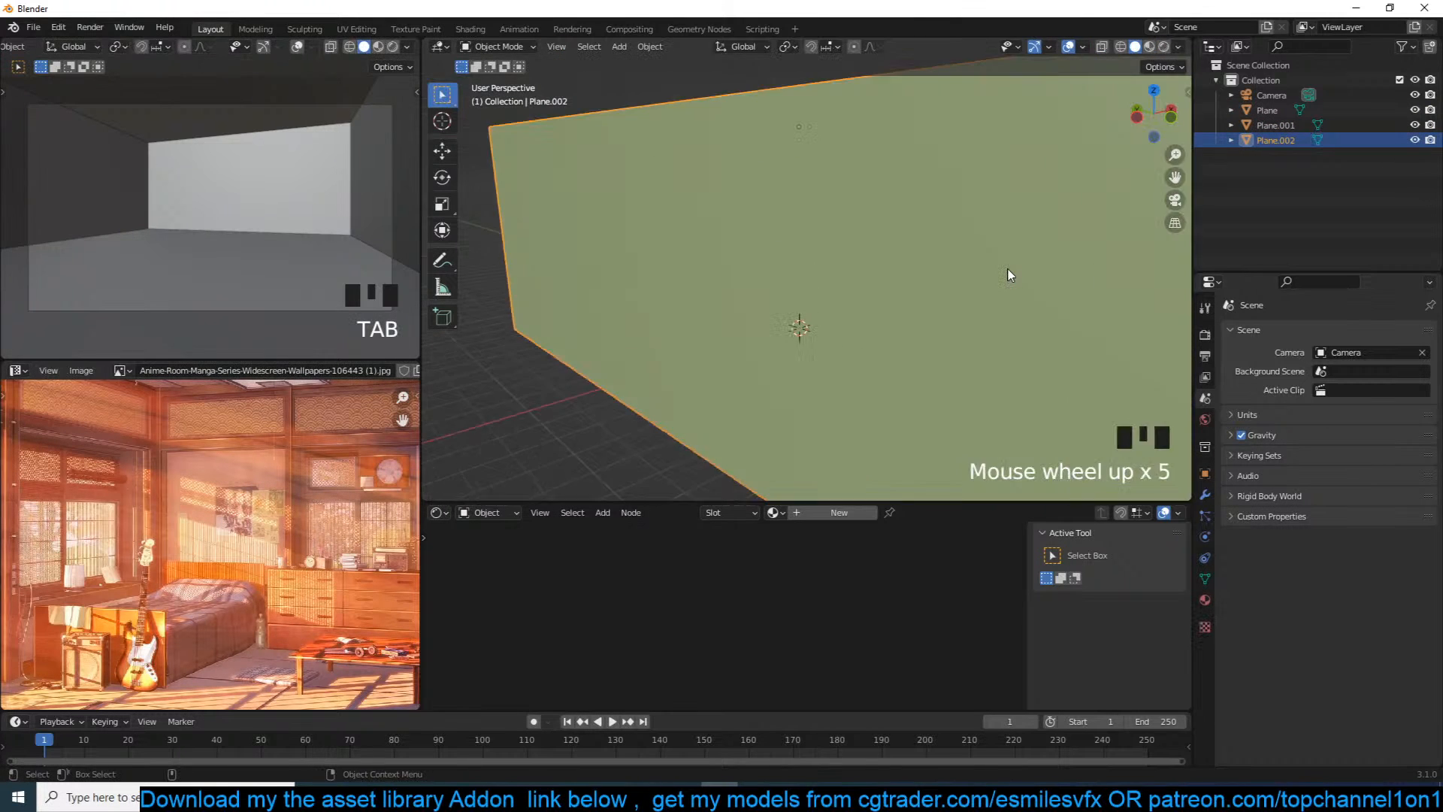
# Step: In camera view, move the camera slightly back so the back wall fills less of the frame
pyautogui.press('KP_0')
pyautogui.scroll(-2, 873, 182)
pyautogui.scroll(4, 881, 169)
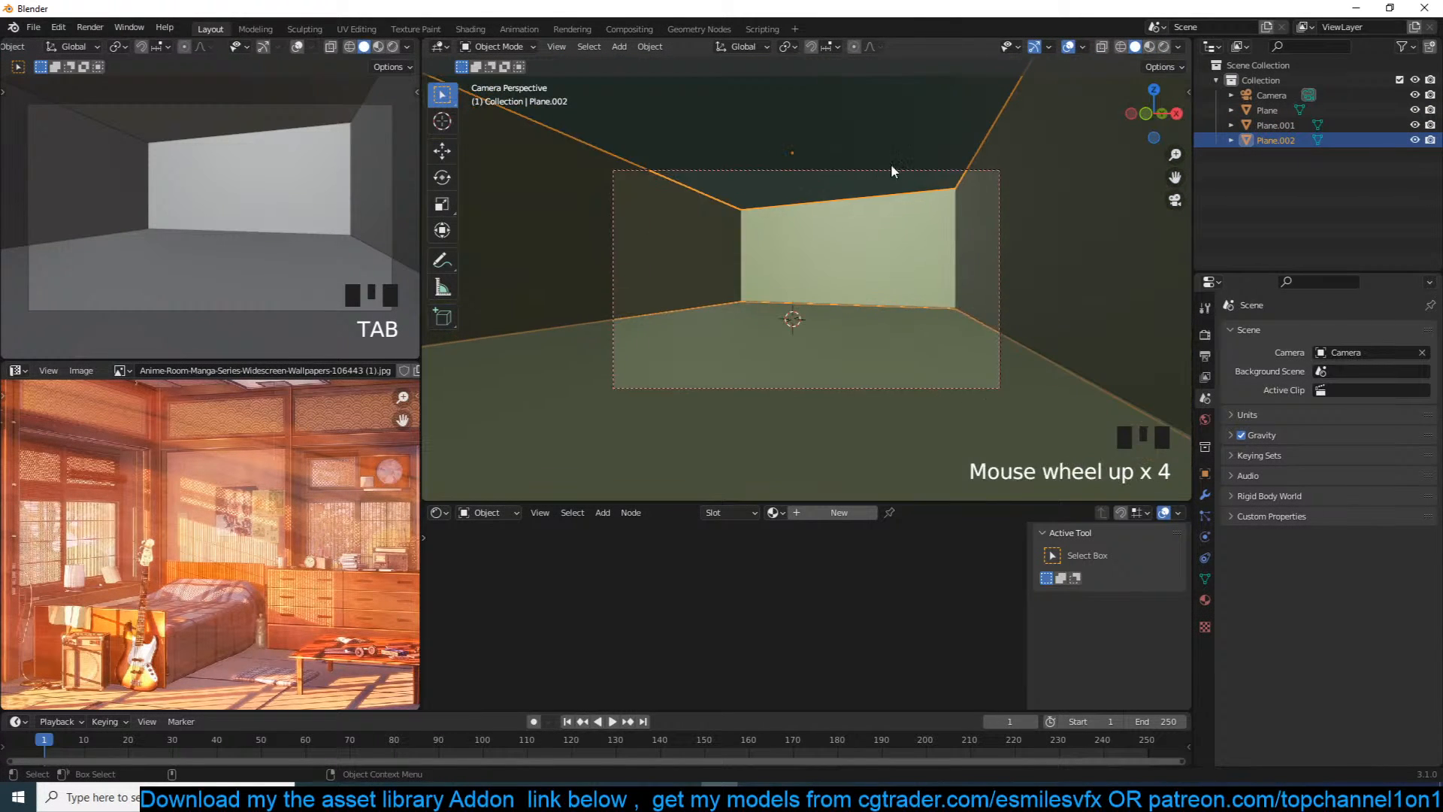
pyautogui.tripleClick(897, 162)
pyautogui.click(900, 166)
pyautogui.click(932, 167)
pyautogui.press('g')
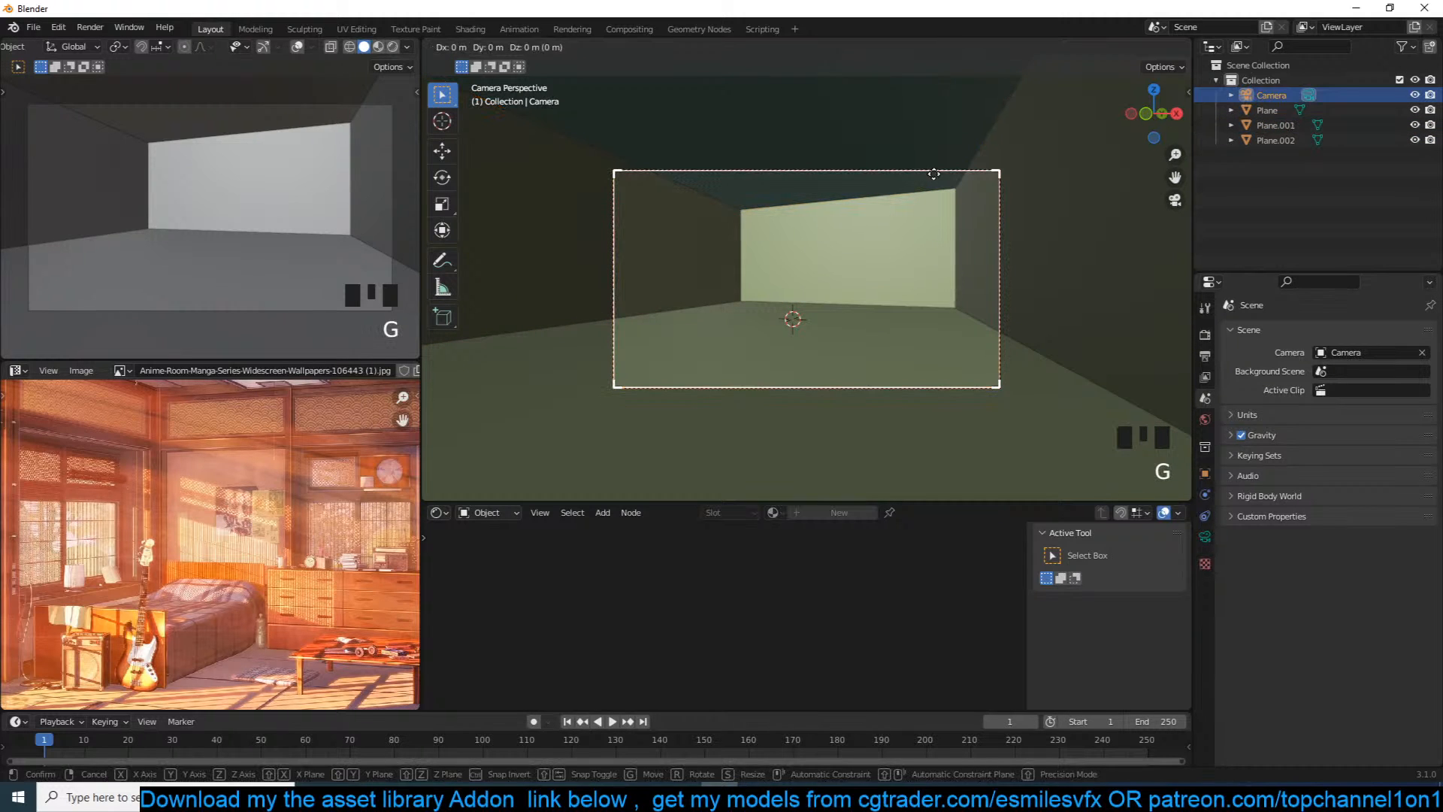
pyautogui.click(940, 208)
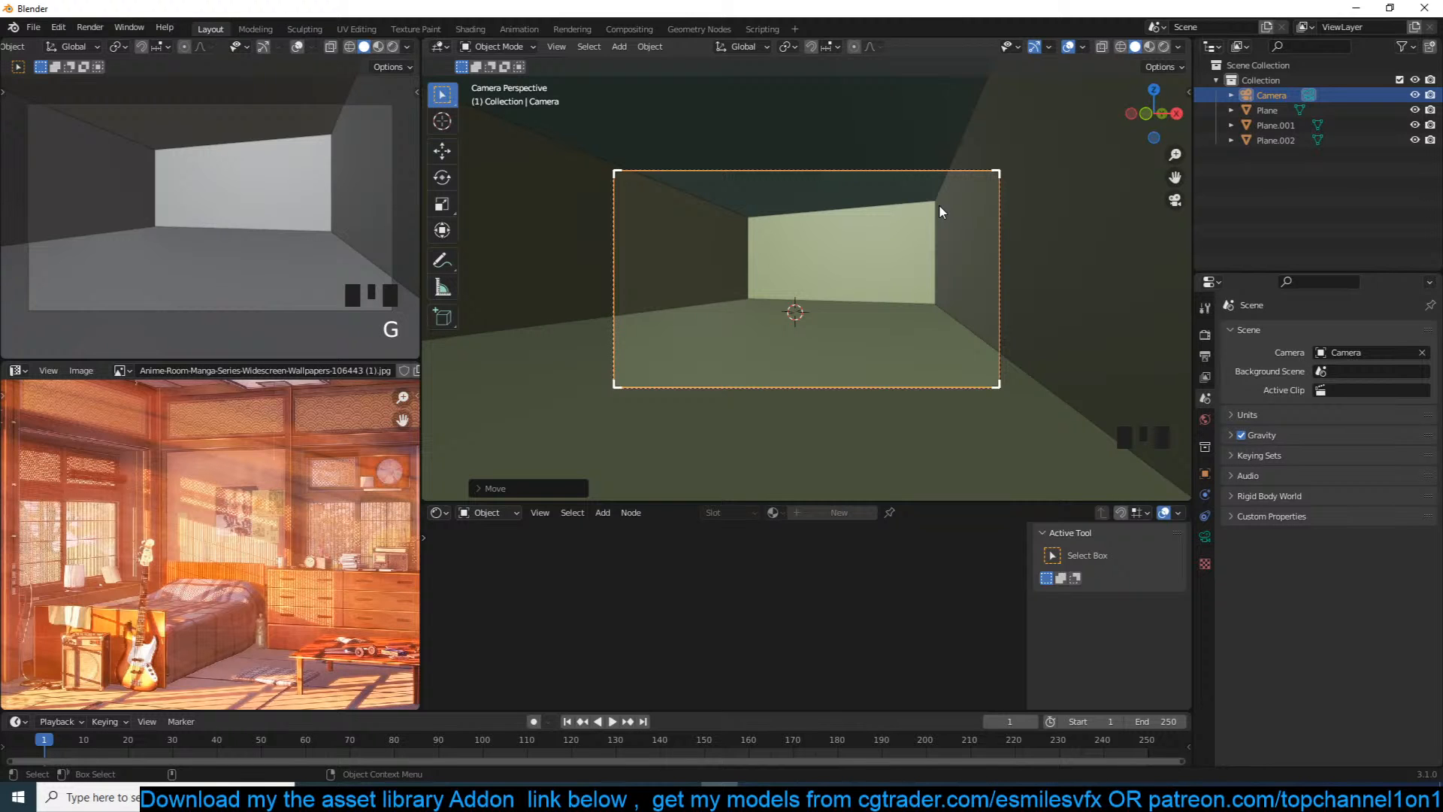
# Step: Compare the reference image's window, bed and ceiling areas with the room seen through the camera
pyautogui.scroll(4, 940, 204)
pyautogui.scroll(-4, 147, 500)
pyautogui.scroll(3, 146, 500)
pyautogui.moveTo(147, 500); pyautogui.dragTo(260, 510, button='middle')
pyautogui.scroll(-2, 300, 489)
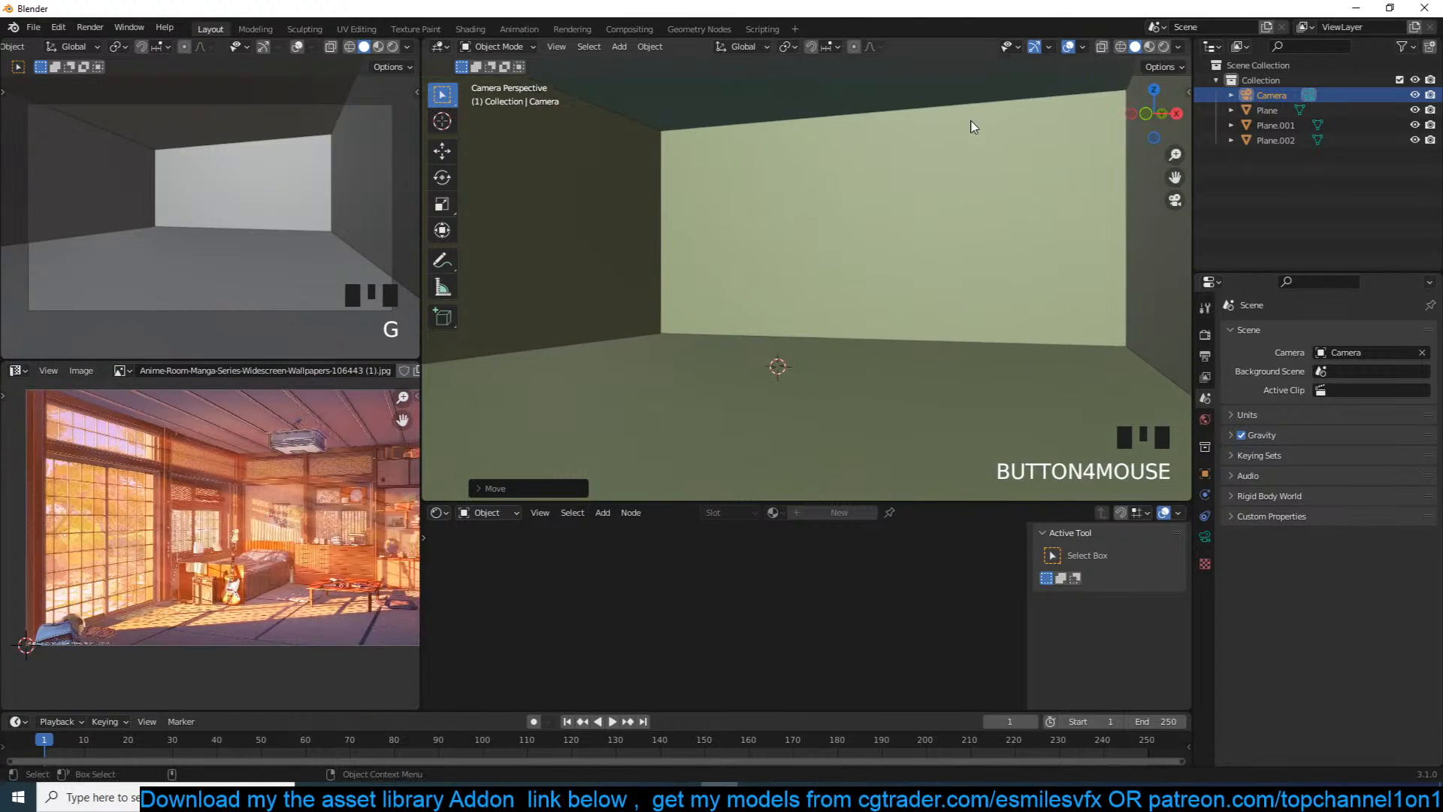
pyautogui.scroll(-7, 940, 131)
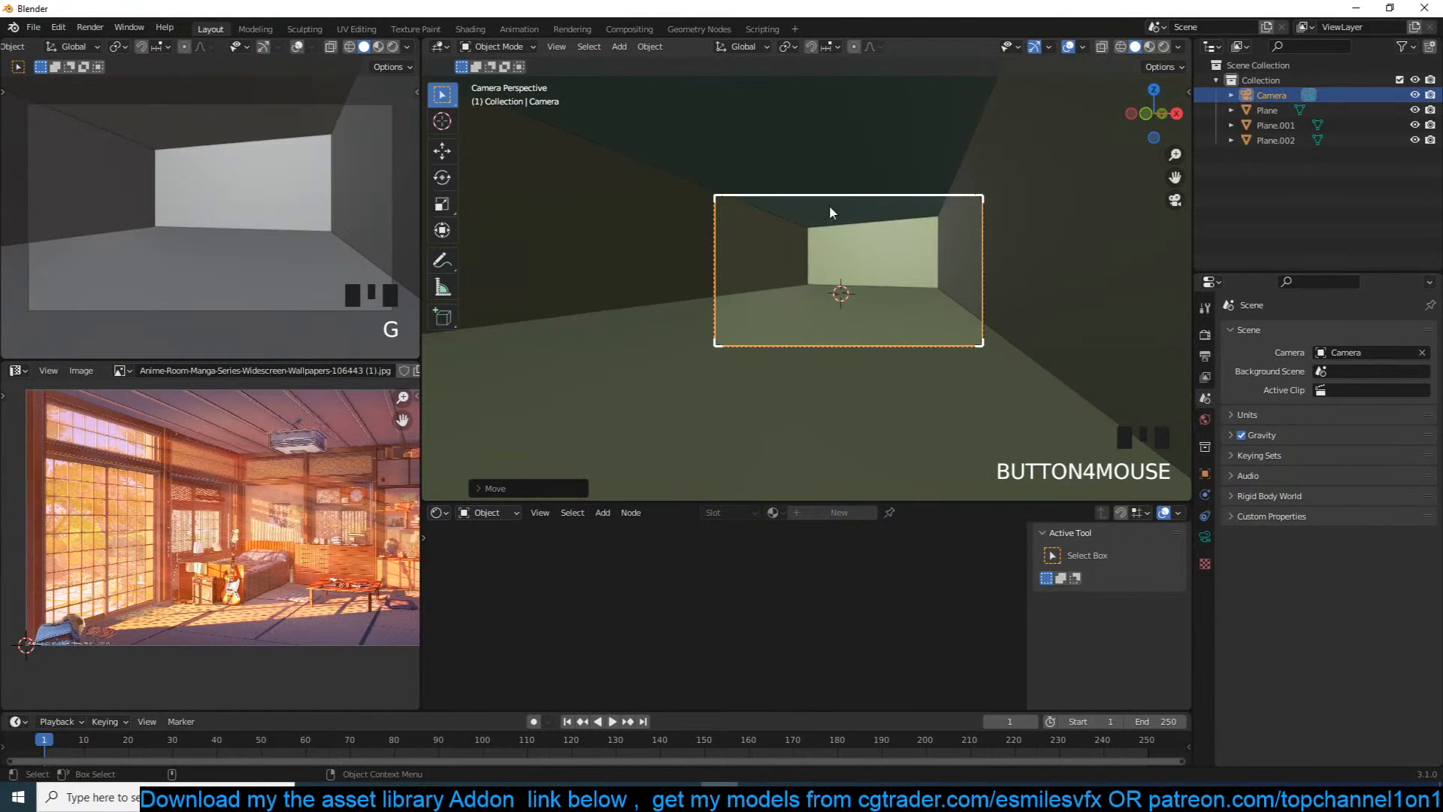
pyautogui.scroll(3, 830, 212)
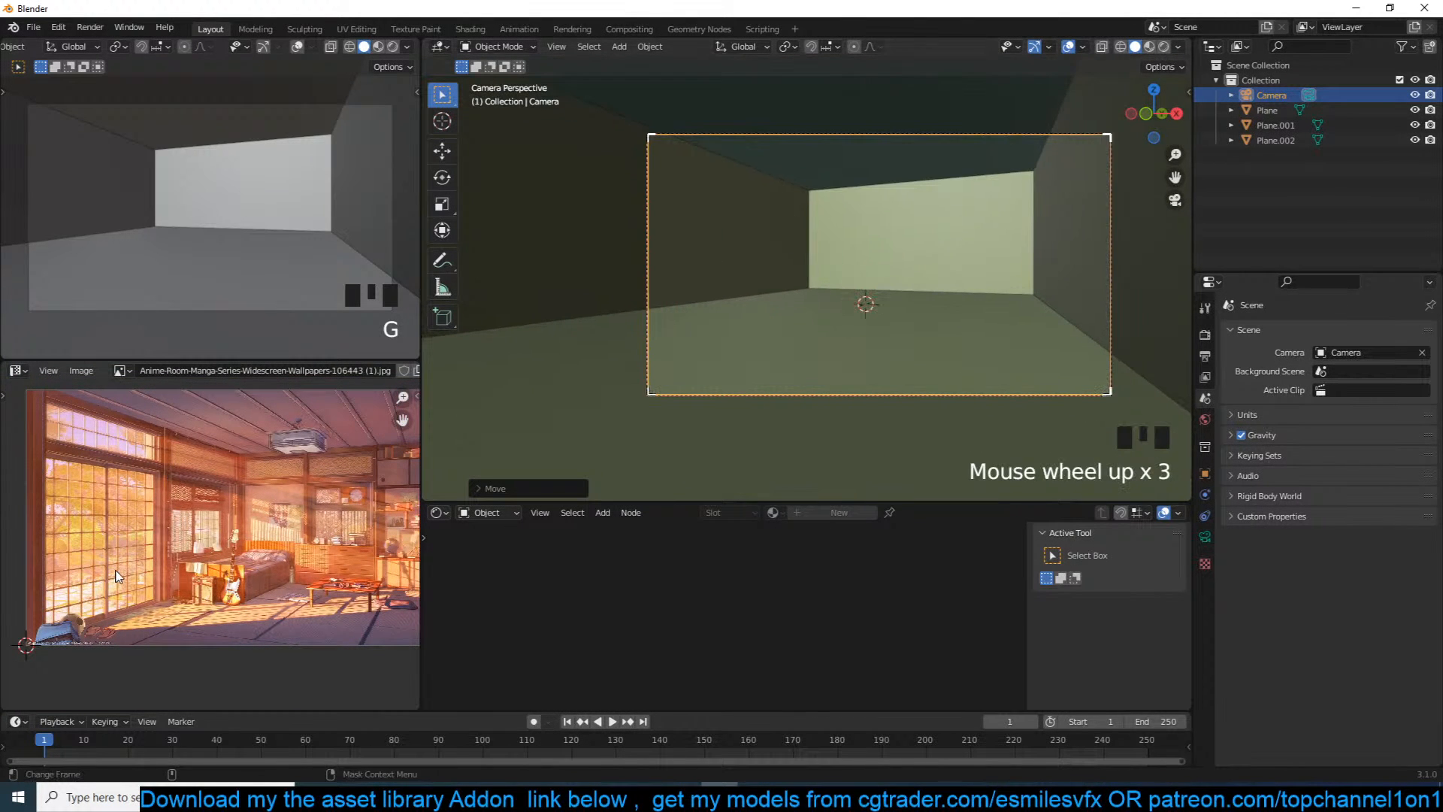
pyautogui.scroll(4, 248, 481)
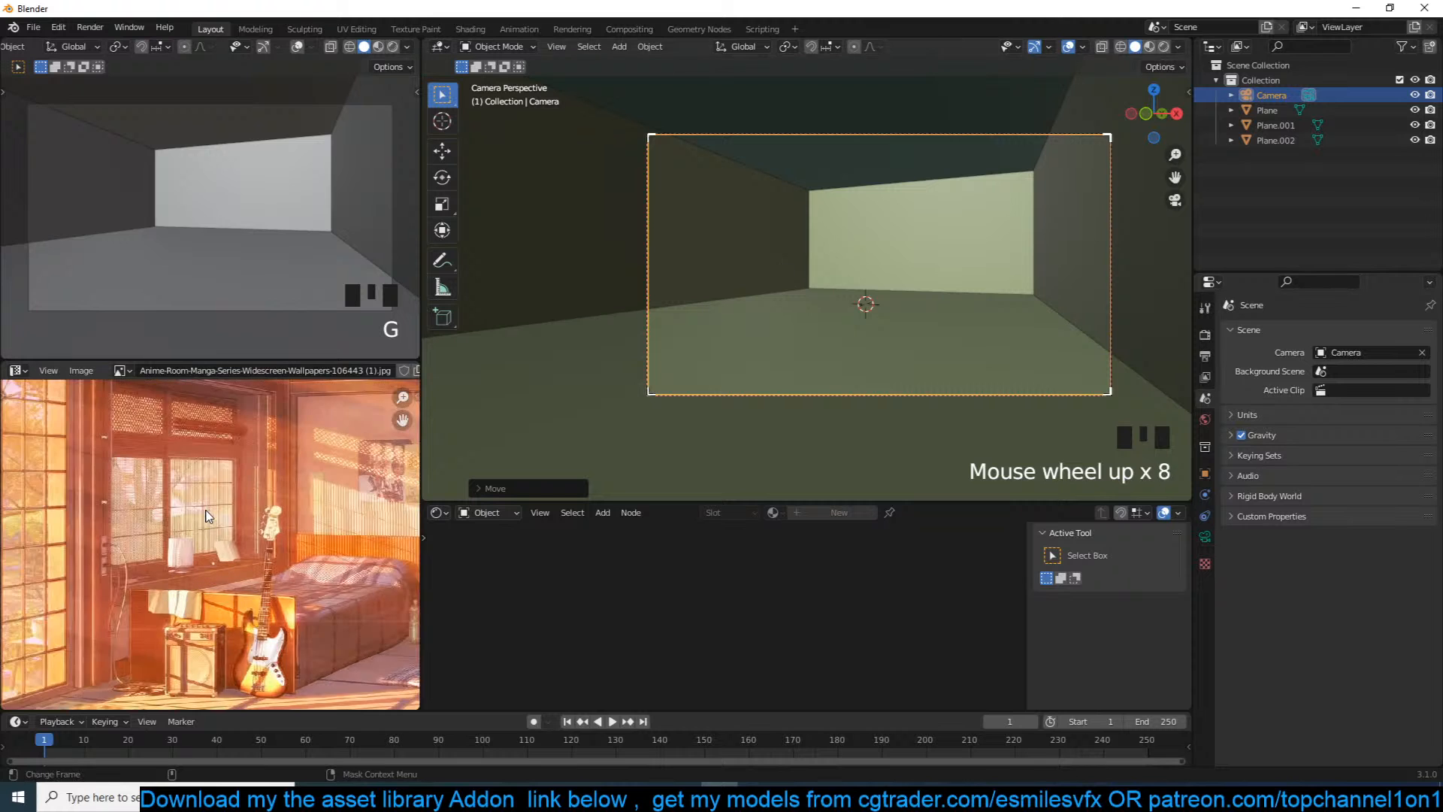
pyautogui.scroll(-2, 252, 477)
pyautogui.scroll(2, 256, 473)
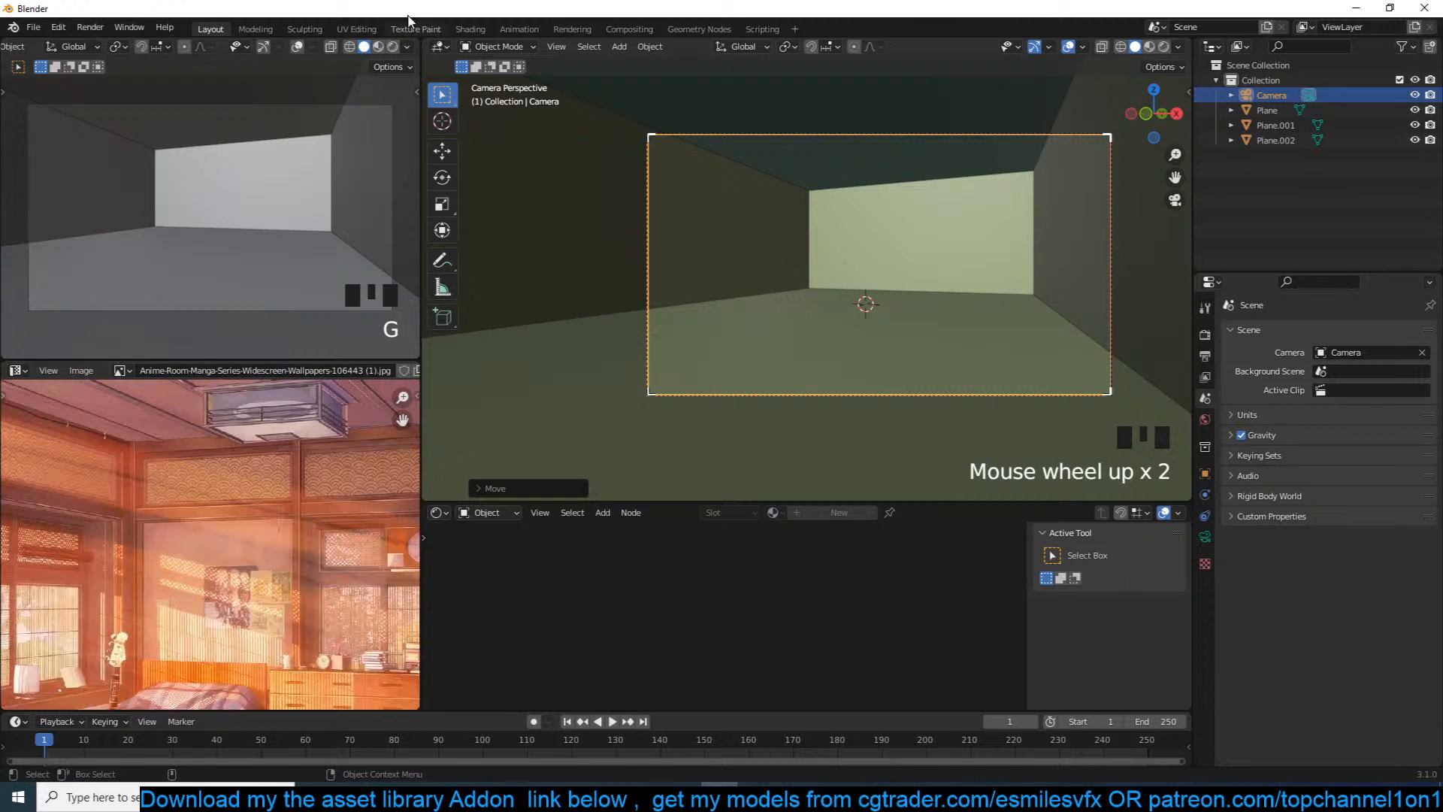
# Step: Set the small camera viewport to Rendered shading and choose Eevee as the render engine
pyautogui.click(380, 46)
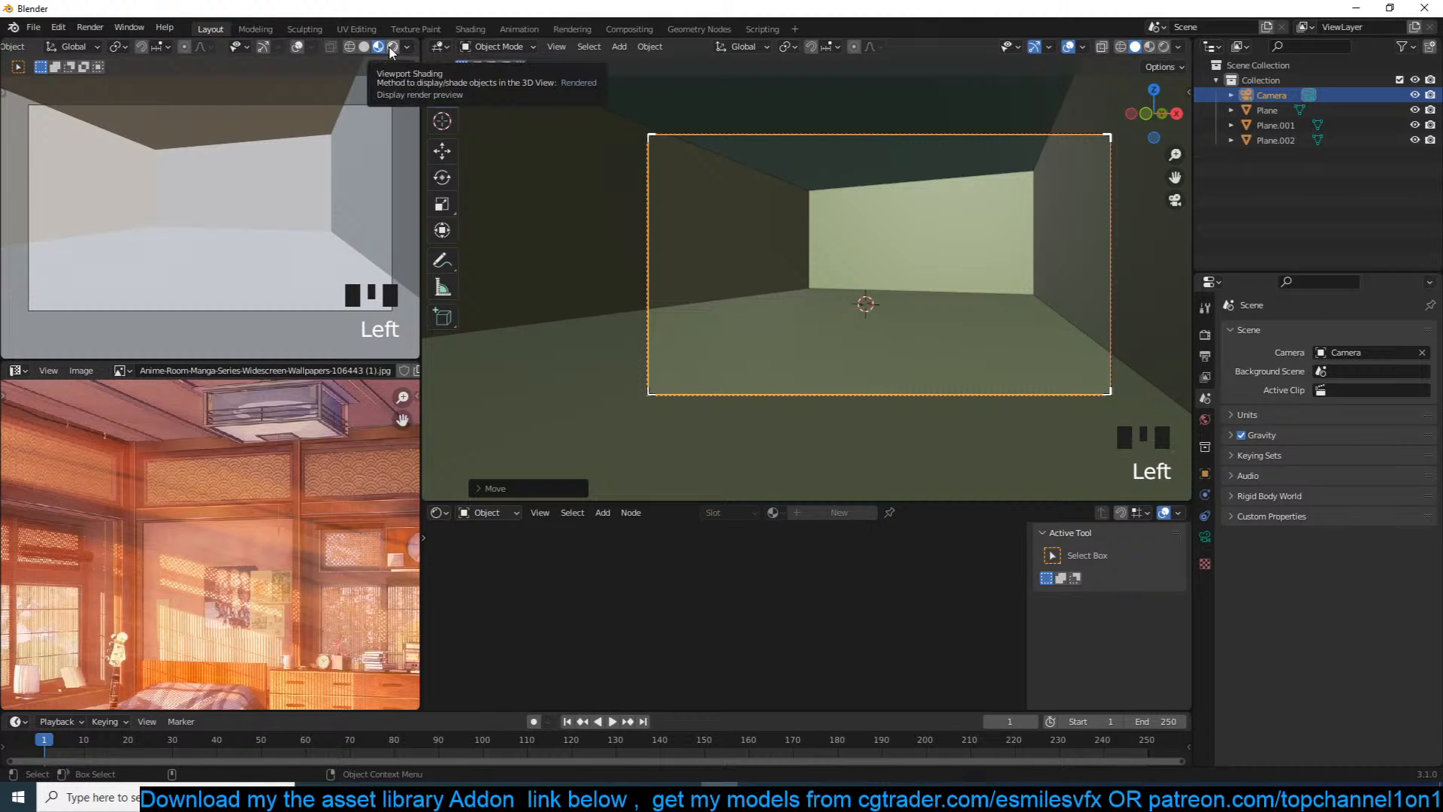
pyautogui.click(392, 47)
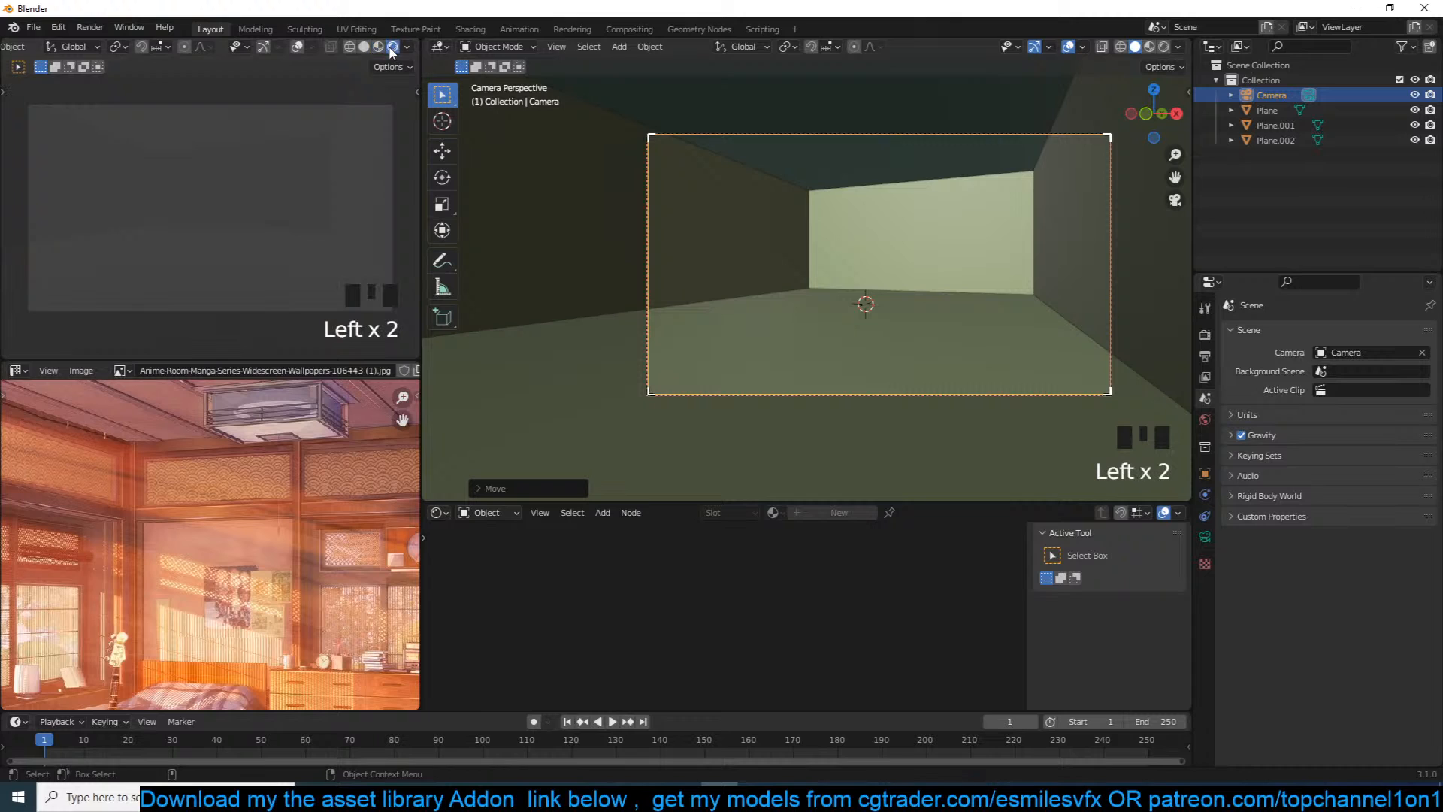
pyautogui.click(1205, 334)
pyautogui.click(1350, 335)
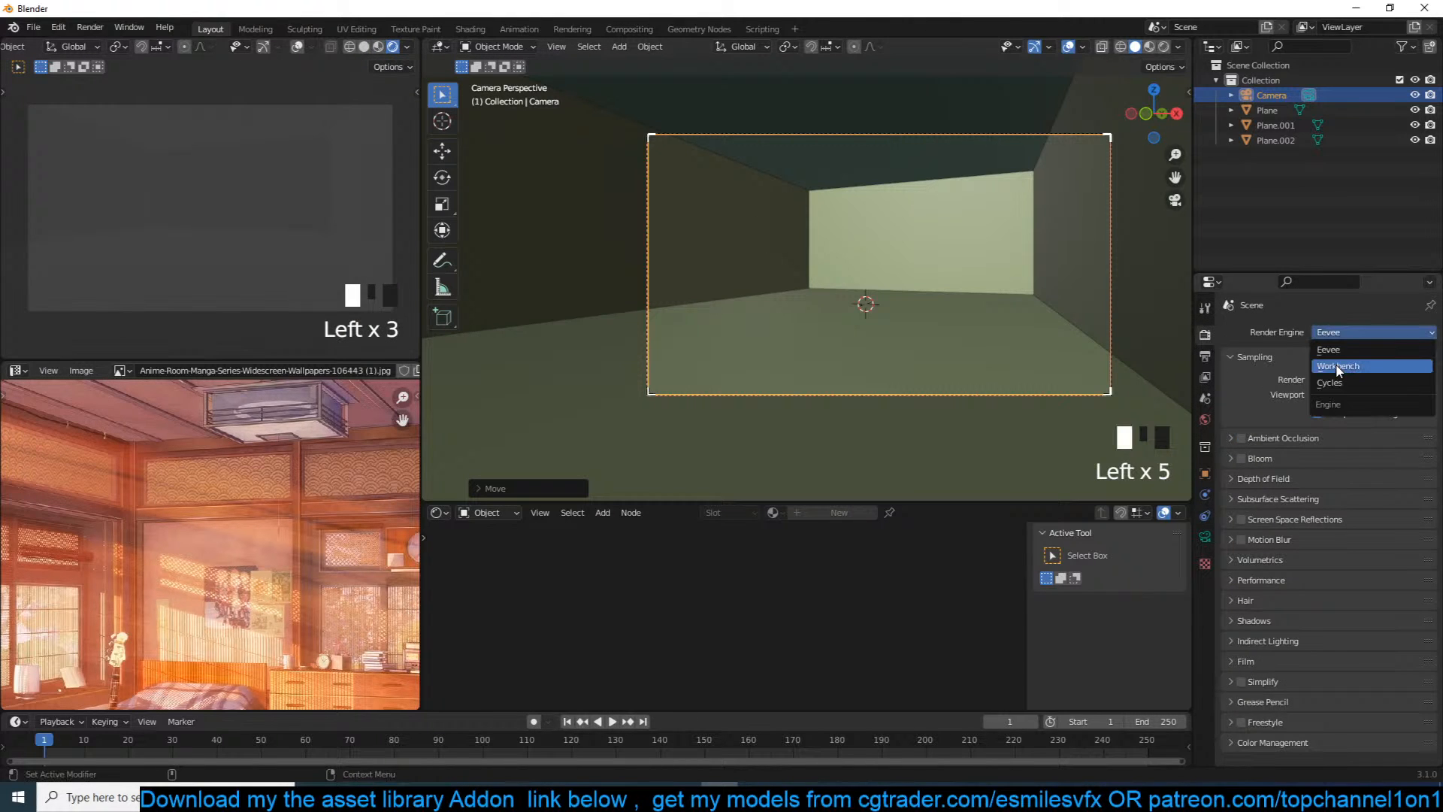
pyautogui.click(1329, 350)
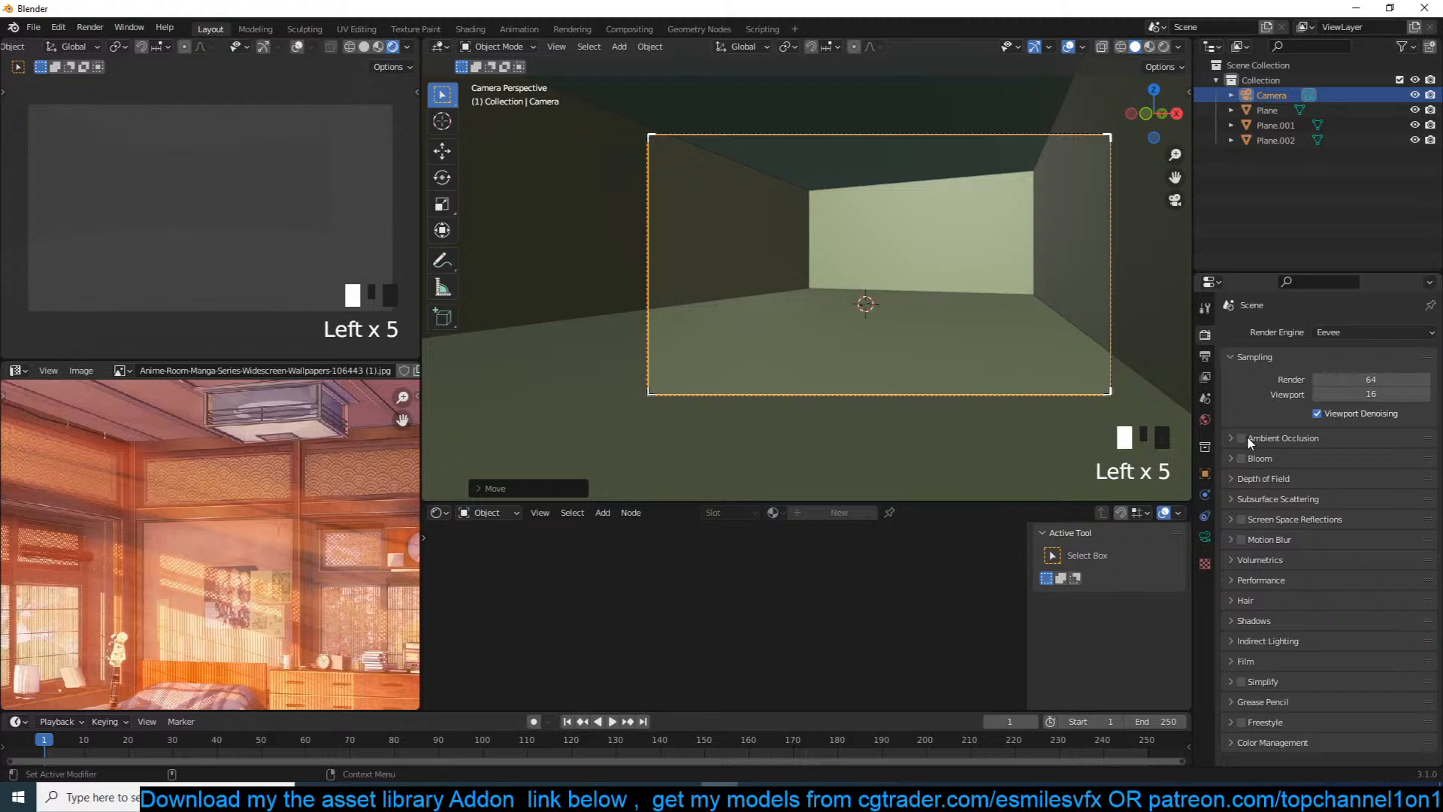
# Step: Enable Ambient Occlusion, Bloom and Screen Space Reflections with Refraction for the Eevee render
pyautogui.click(1242, 439)
pyautogui.click(1243, 458)
pyautogui.click(1242, 519)
pyautogui.click(1233, 518)
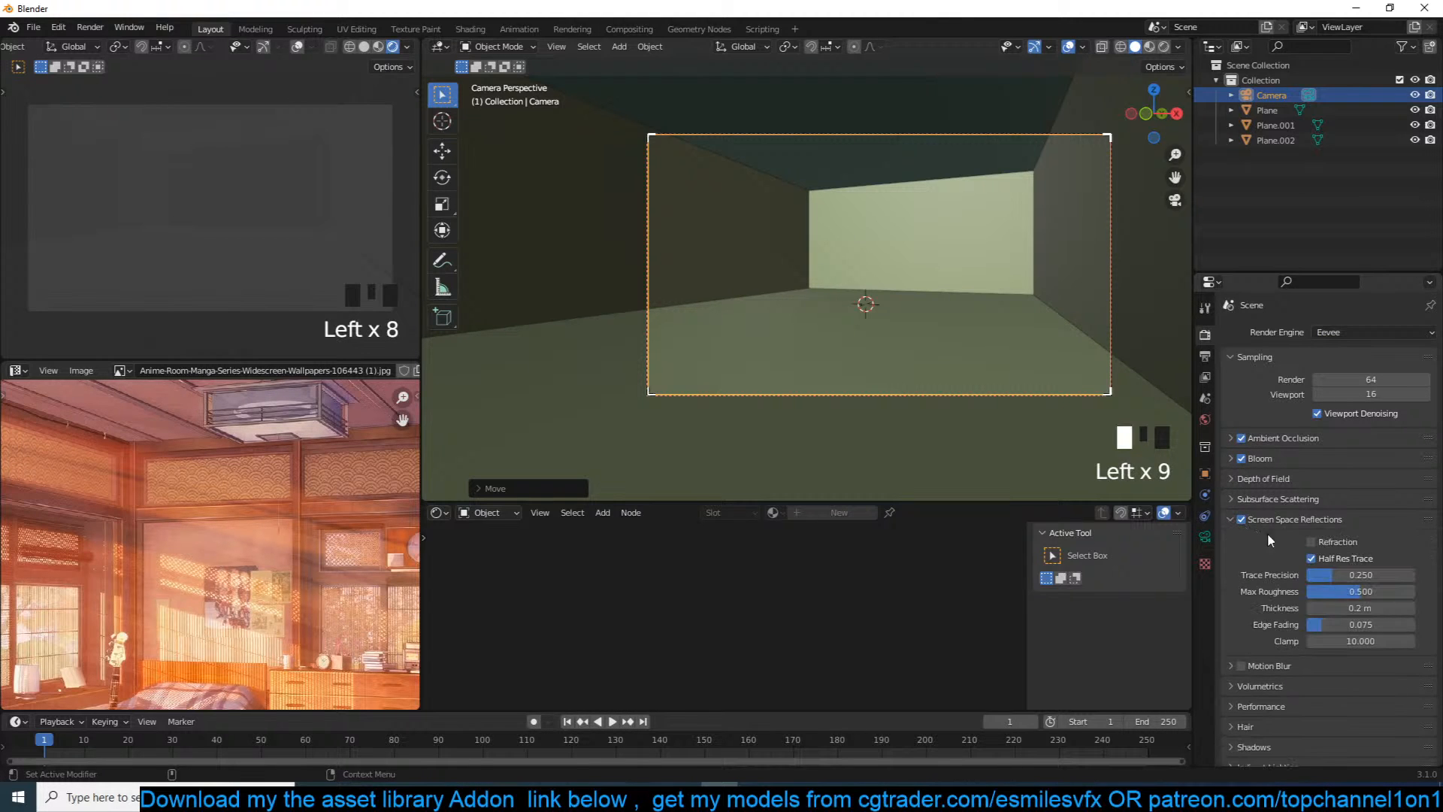
pyautogui.click(1328, 545)
pyautogui.click(1232, 519)
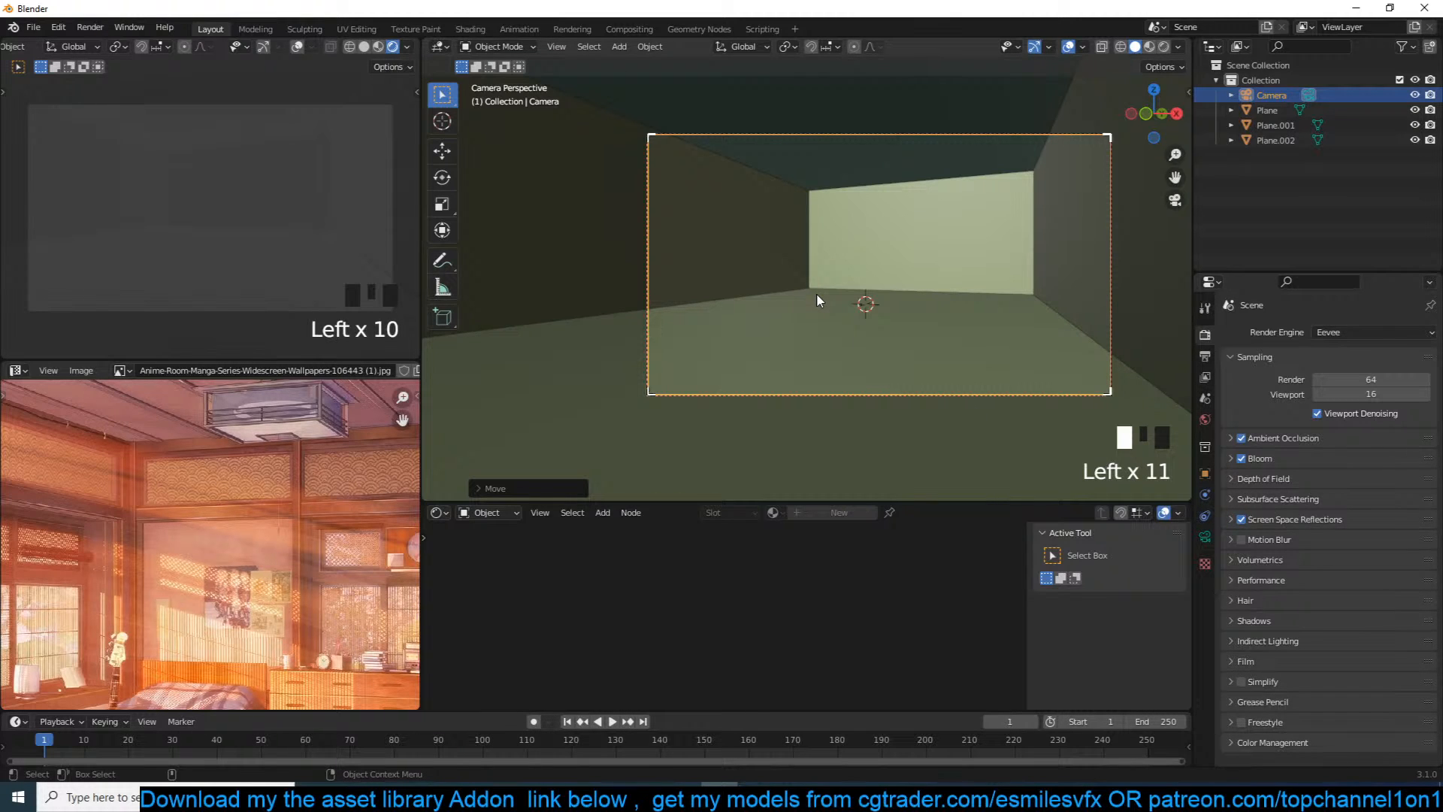
# Step: Give the walls object a new material
pyautogui.scroll(-3, 818, 284)
pyautogui.scroll(3, 818, 284)
pyautogui.click(898, 271)
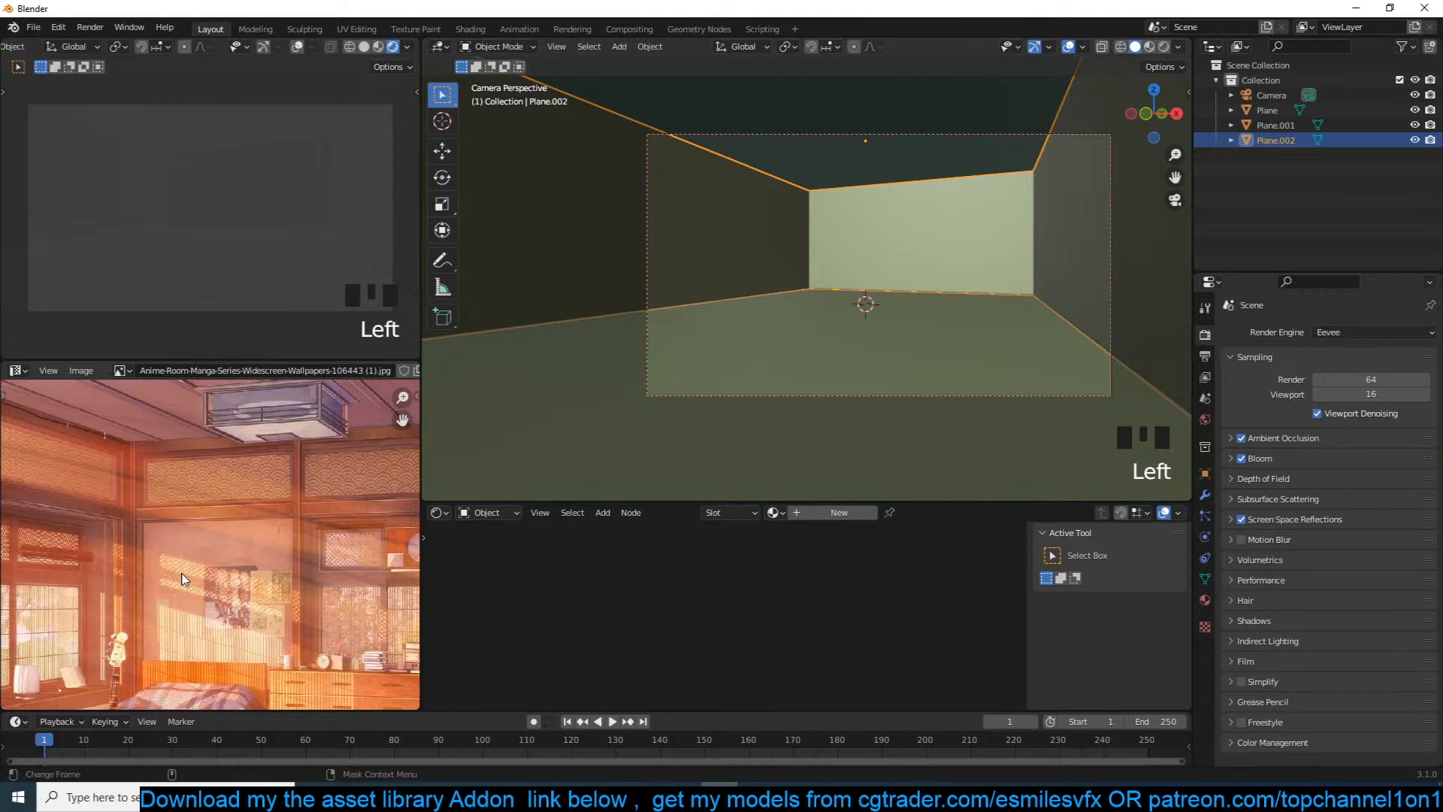
pyautogui.scroll(3, 182, 579)
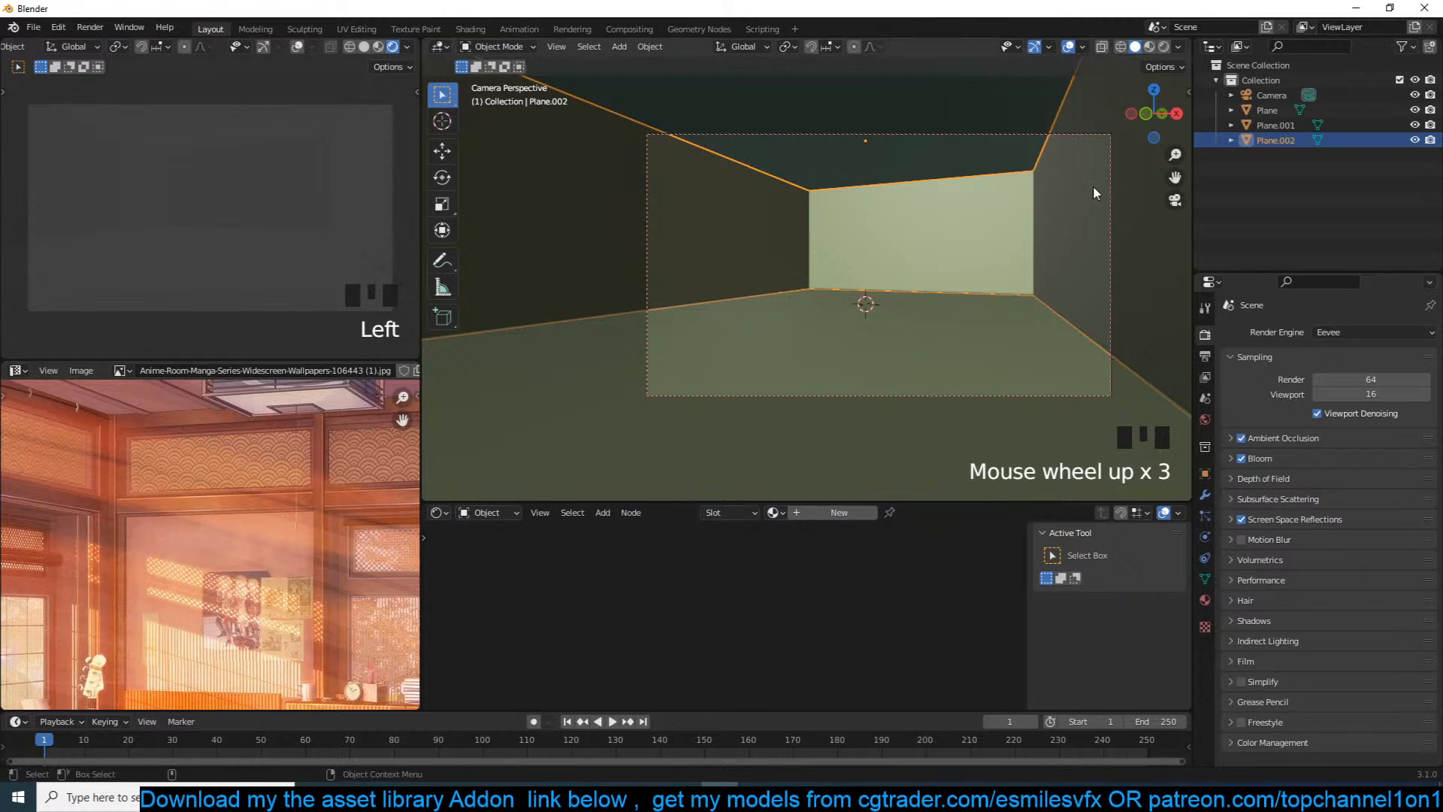
pyautogui.press('n')
pyautogui.click(839, 513)
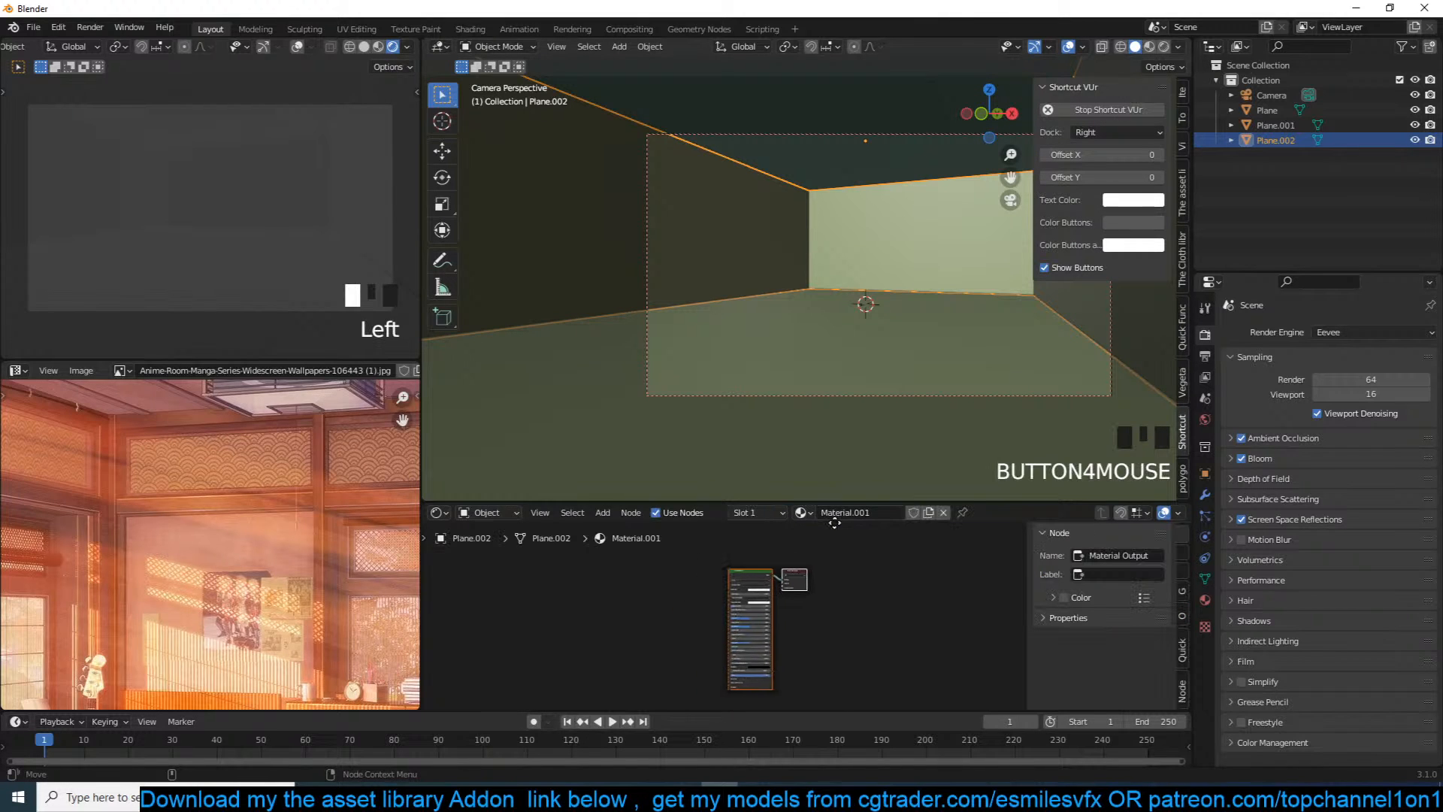
pyautogui.scroll(5, 193, 518)
pyautogui.scroll(-9, 215, 502)
pyautogui.scroll(3, 225, 557)
pyautogui.scroll(-4, 1027, 278)
# Step: Add an Irradiance Volume light probe at the scene origin in top view and scale it up
pyautogui.press('`')
pyautogui.scroll(-8, 991, 377)
pyautogui.press('`')
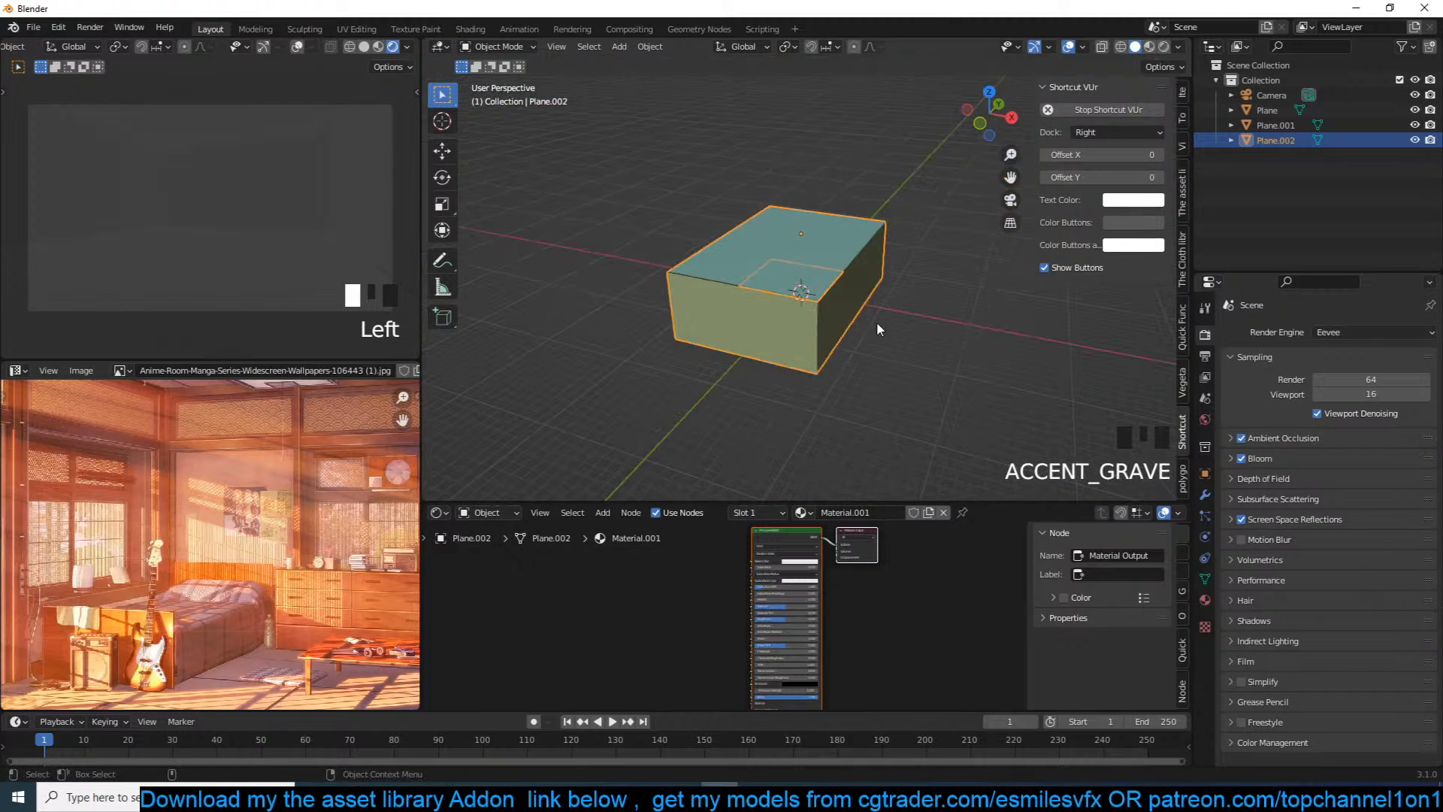
pyautogui.hotkey('alt', 'a')
pyautogui.press('KP_7')
pyautogui.hotkey('shift', 'a')
pyautogui.moveTo(869, 316)
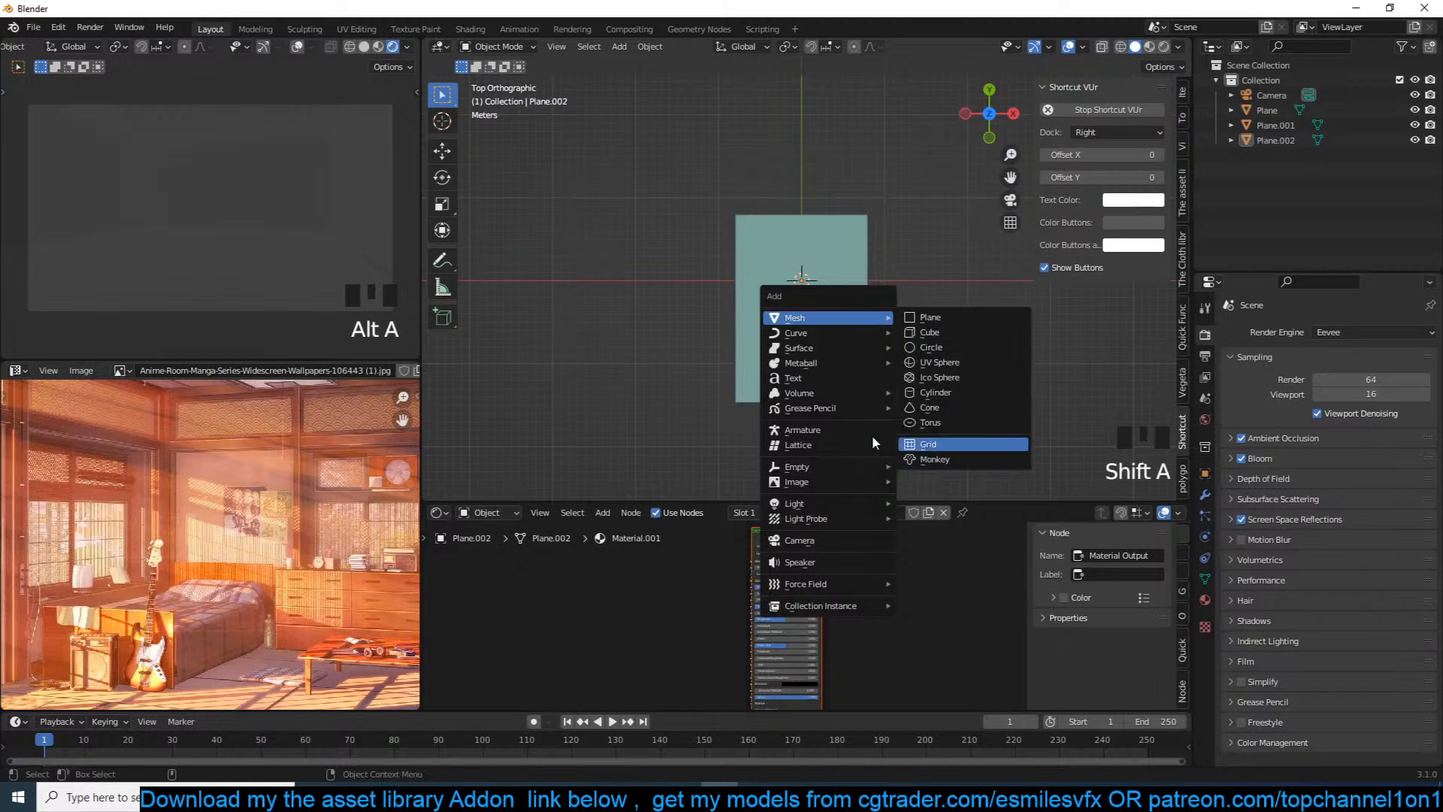
pyautogui.moveTo(827, 521)
pyautogui.click(948, 552)
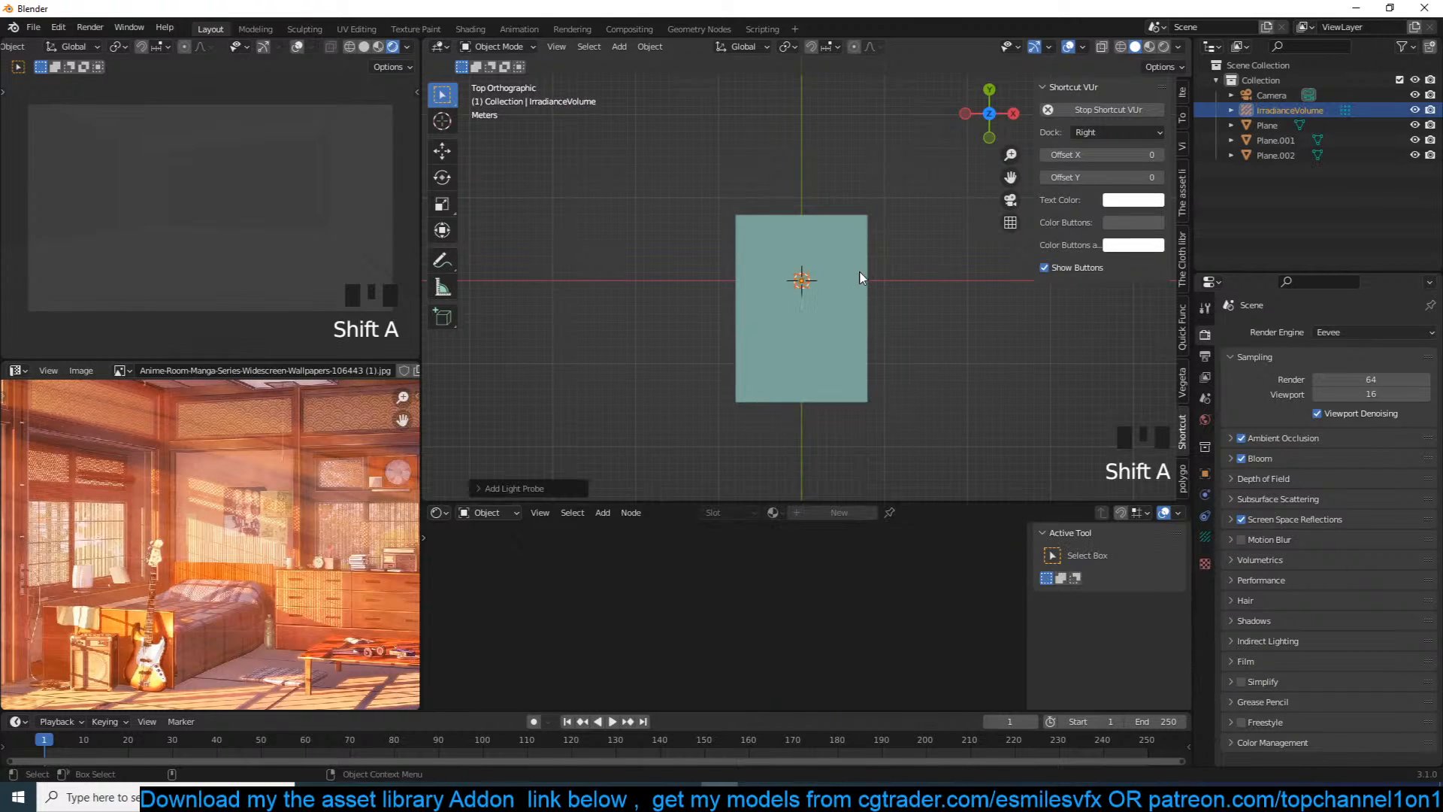
pyautogui.press('g')
pyautogui.press('s')
pyautogui.click(949, 268)
# Step: Select the floor, ceiling and walls together with X-ray on and scale them down in top view
pyautogui.click(822, 372)
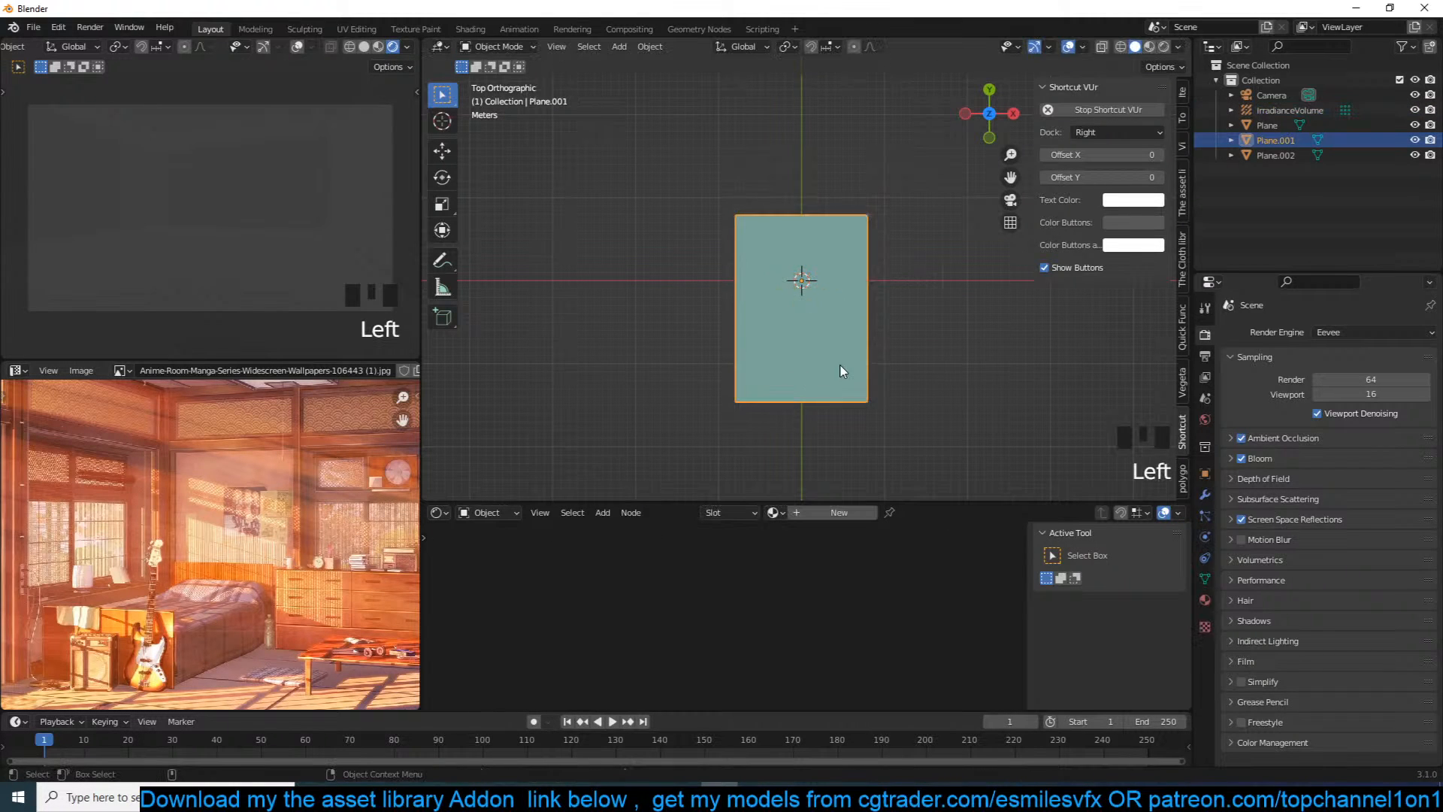
pyautogui.hotkey('alt', 'z')
pyautogui.moveTo(704, 336); pyautogui.dragTo(895, 340)
pyautogui.press('s')
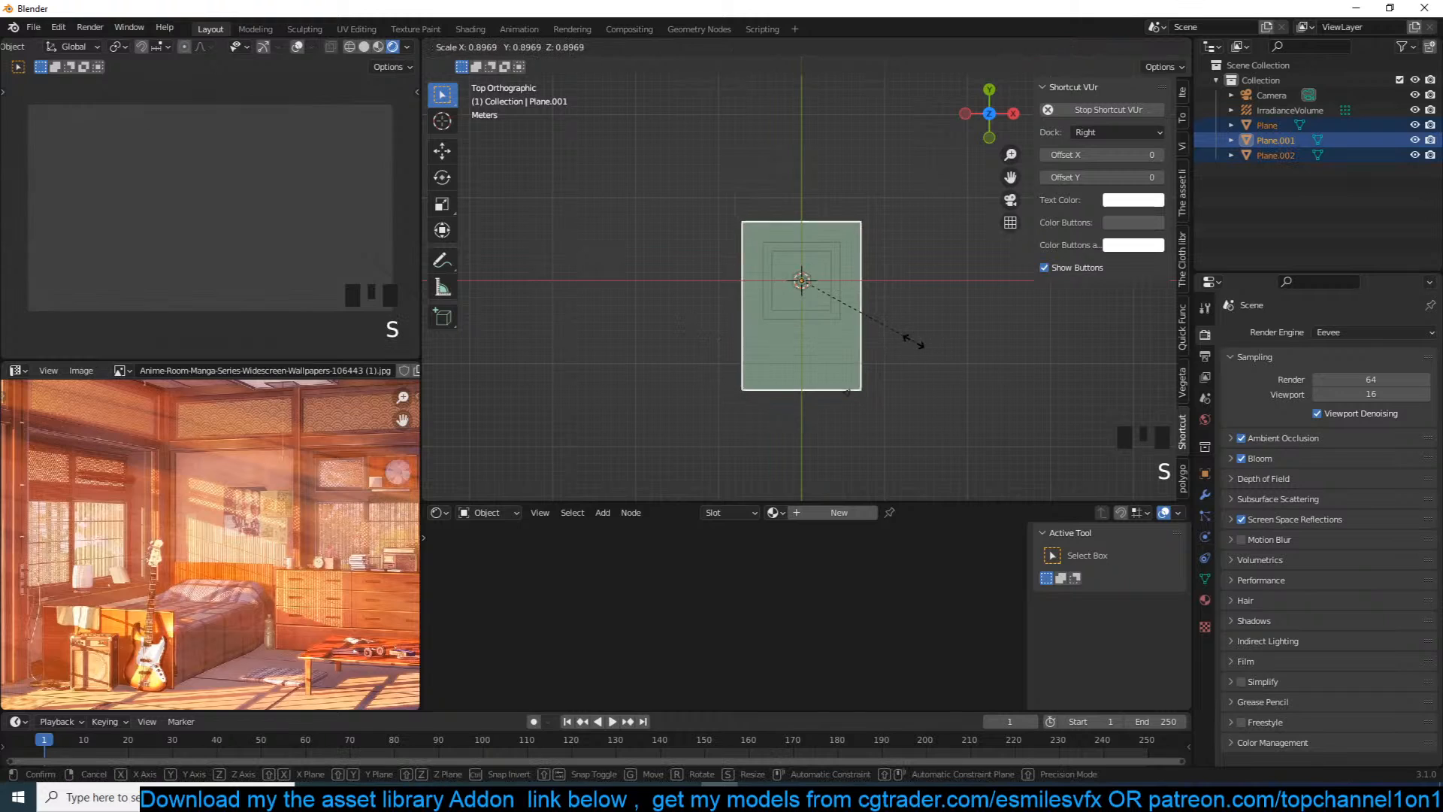
pyautogui.click(850, 340)
# Step: Scale the irradiance volume to fit the room's width and move the camera inside the room's near corner
pyautogui.click(795, 312)
pyautogui.press('s')
pyautogui.click(827, 312)
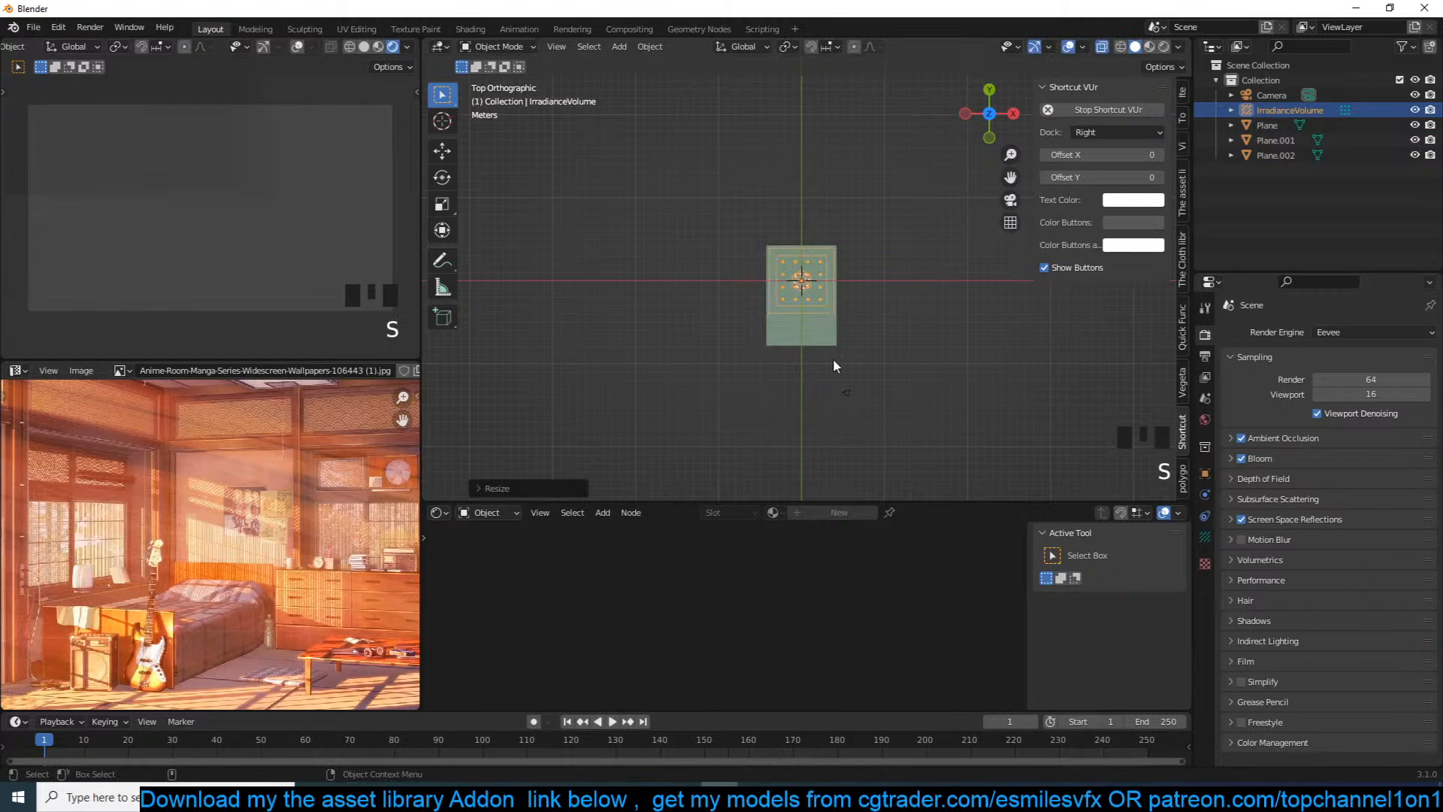
pyautogui.click(852, 401)
pyautogui.press('g')
pyautogui.click(825, 340)
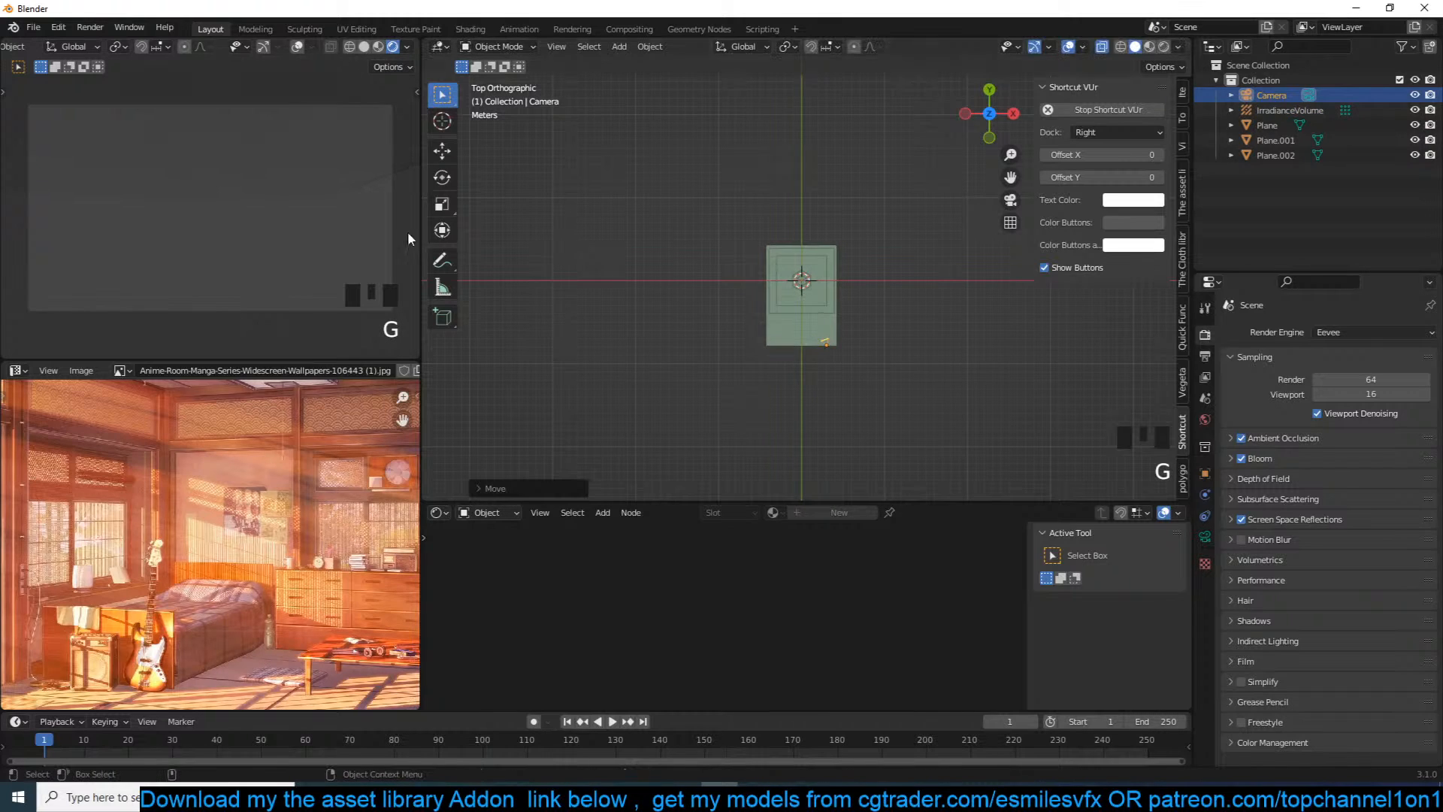
# Step: In front view, select the floor, ceiling, walls and camera and lower them along Z onto the grid floor
pyautogui.press('KP_1')
pyautogui.scroll(5, 873, 311)
pyautogui.moveTo(611, 153); pyautogui.dragTo(961, 204)
pyautogui.press('g')
pyautogui.keyDown('shift'); pyautogui.click(815, 265); pyautogui.keyUp('shift')
pyautogui.keyDown('shift'); pyautogui.click(827, 269); pyautogui.keyUp('shift')
pyautogui.click(872, 248)
pyautogui.moveTo(902, 134); pyautogui.dragTo(1058, 457)
pyautogui.keyDown('shift'); pyautogui.click(635, 316); pyautogui.keyUp('shift')
pyautogui.press('b')
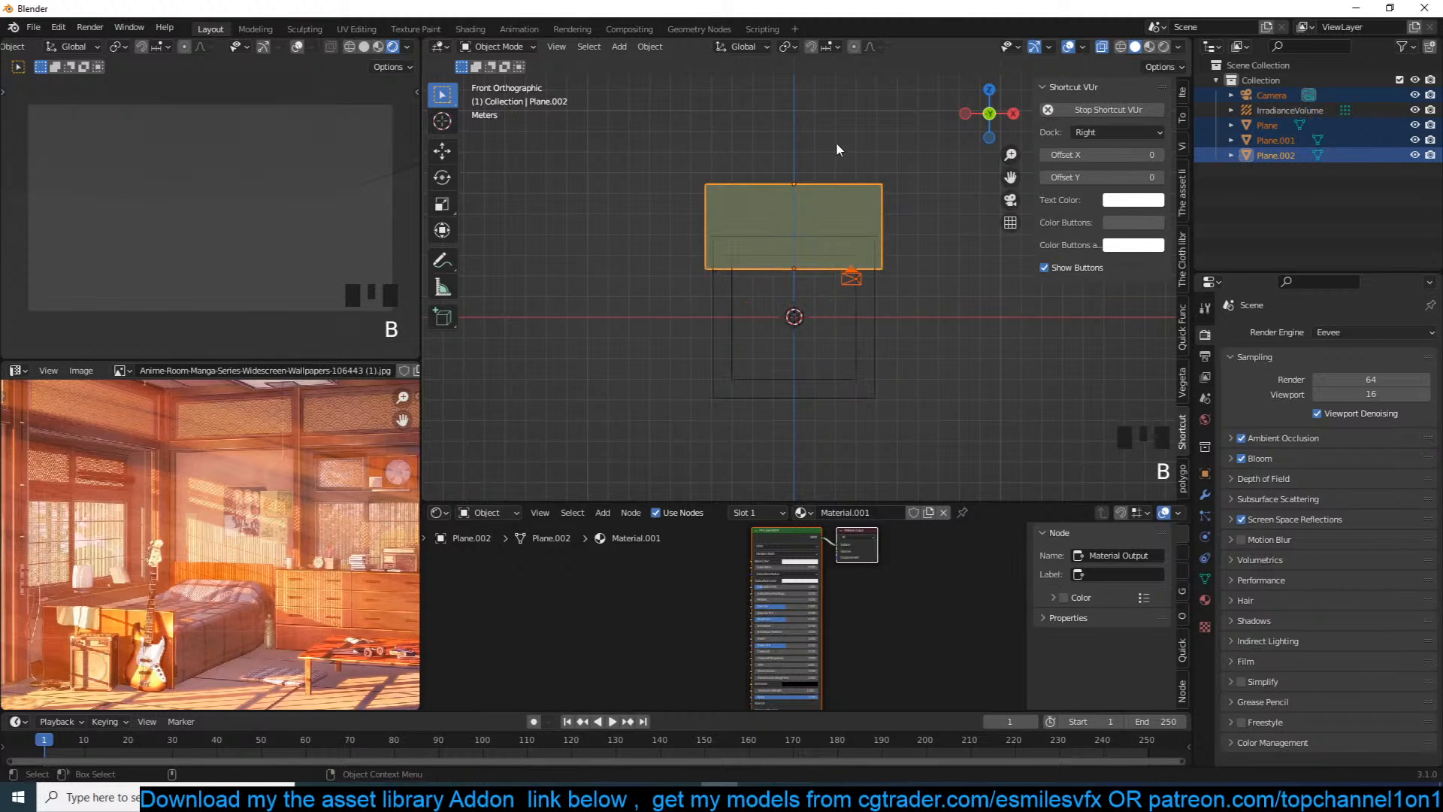
pyautogui.press('g')
pyautogui.press('z')
pyautogui.click(832, 200)
# Step: Reposition the camera inside the room's outline in front view and deselect everything
pyautogui.press('g')
pyautogui.click(848, 302)
pyautogui.click(852, 329)
pyautogui.press('g')
pyautogui.click(862, 303)
pyautogui.hotkey('alt', 'a')
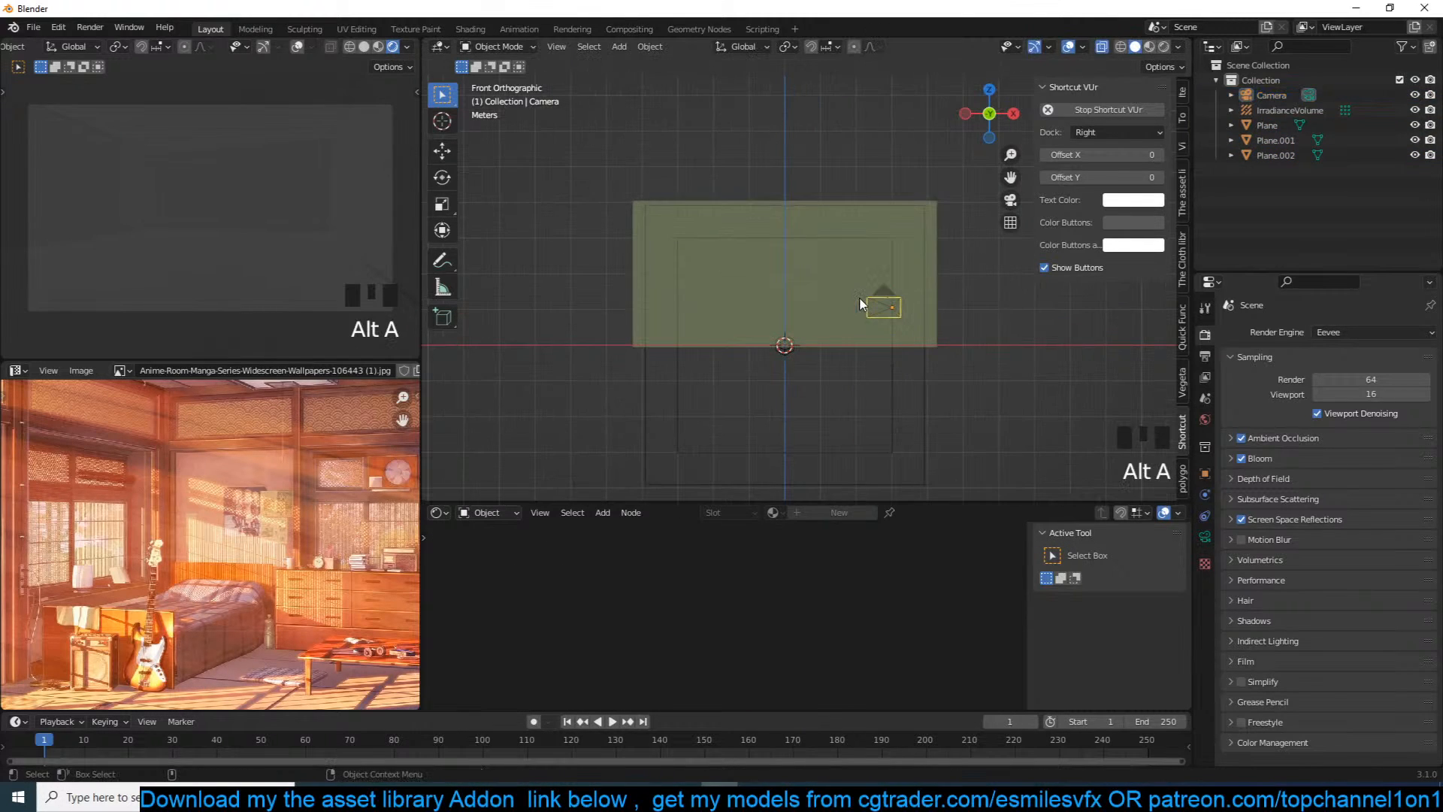
# Step: In wireframe top view, stretch the irradiance volume along Y and move it toward the room's centre
pyautogui.press('KP_7')
pyautogui.scroll(-5, 833, 323)
pyautogui.click(833, 323)
pyautogui.click(833, 324)
pyautogui.press('z')
pyautogui.click(610, 332)
pyautogui.press('s')
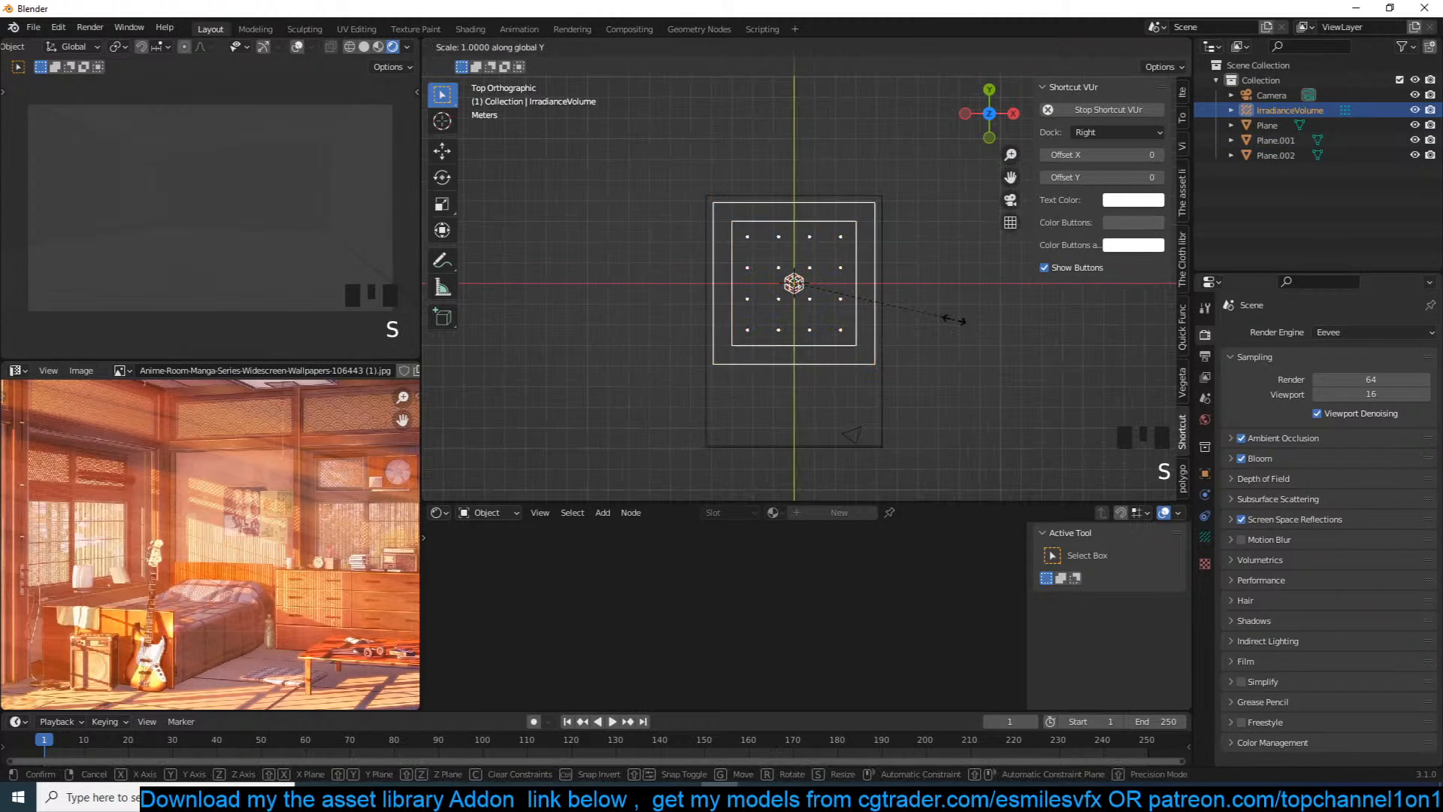
pyautogui.click(925, 298)
pyautogui.press('g')
pyautogui.click(921, 332)
# Step: Scale the irradiance volume along X and Y to match the room's footprint
pyautogui.press('s')
pyautogui.press('x')
pyautogui.click(926, 335)
pyautogui.press('s')
pyautogui.press('y')
pyautogui.click(937, 331)
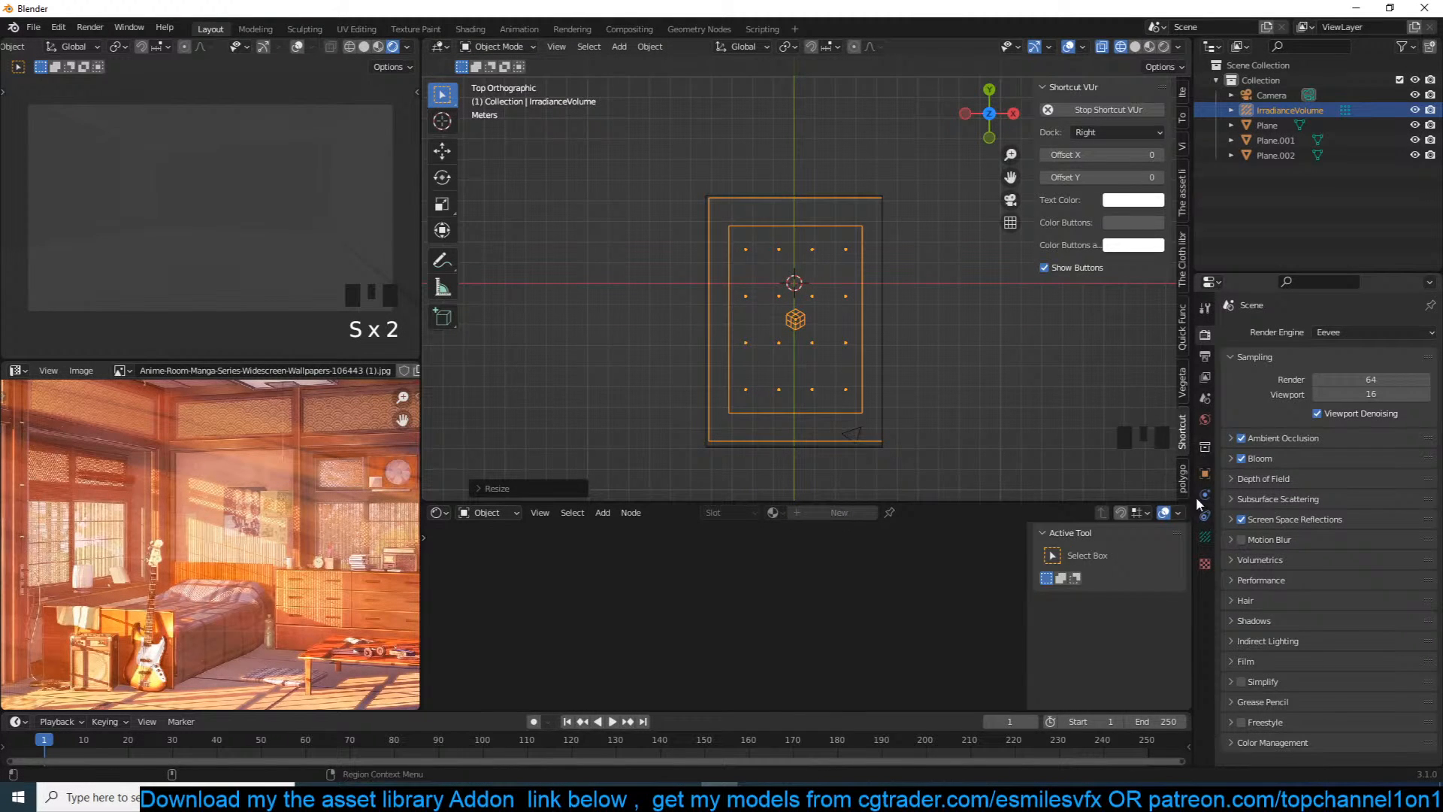
# Step: Set the irradiance volume's X resolution to 6 and increase its Y resolution
pyautogui.click(1205, 537)
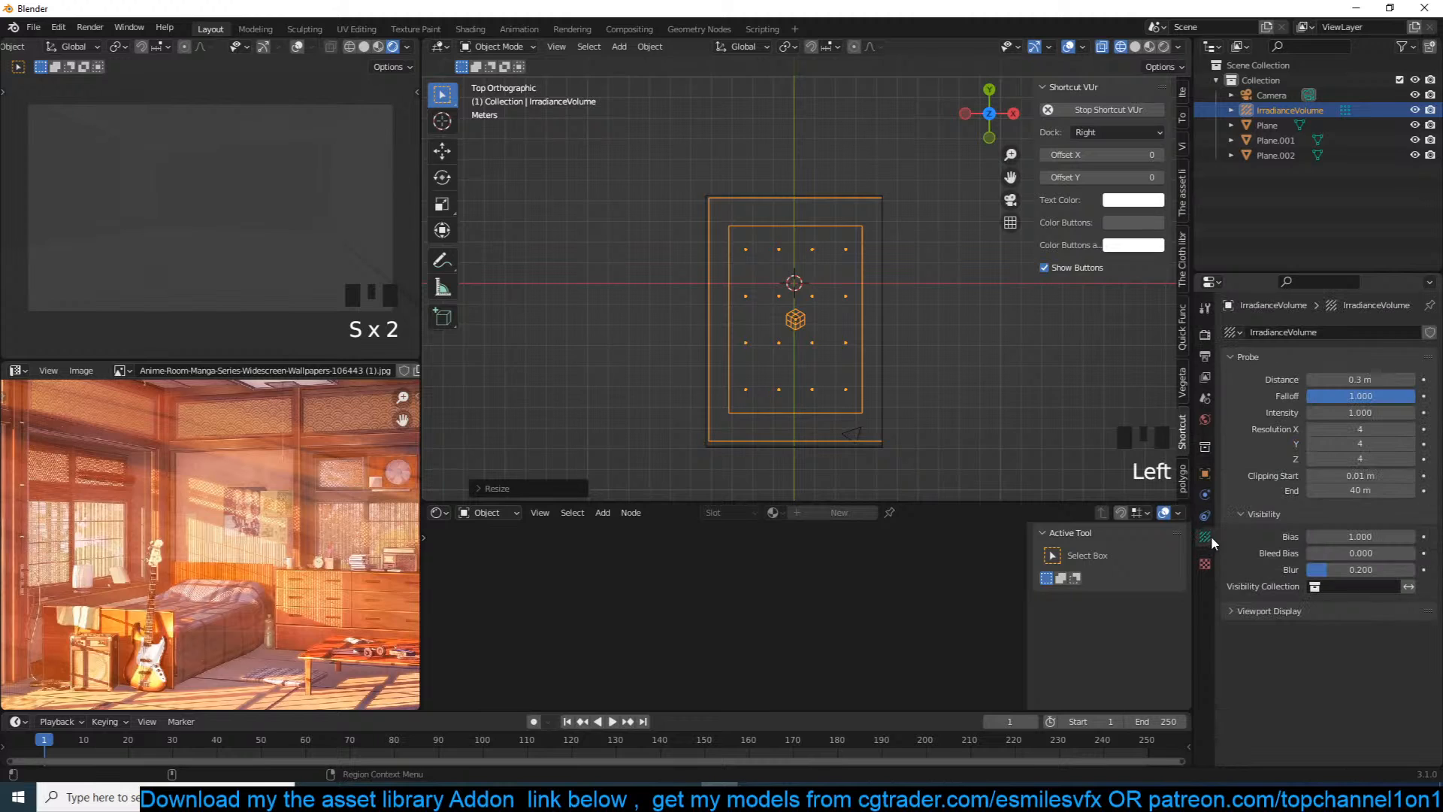
pyautogui.doubleClick(1403, 427)
pyautogui.click(1402, 448)
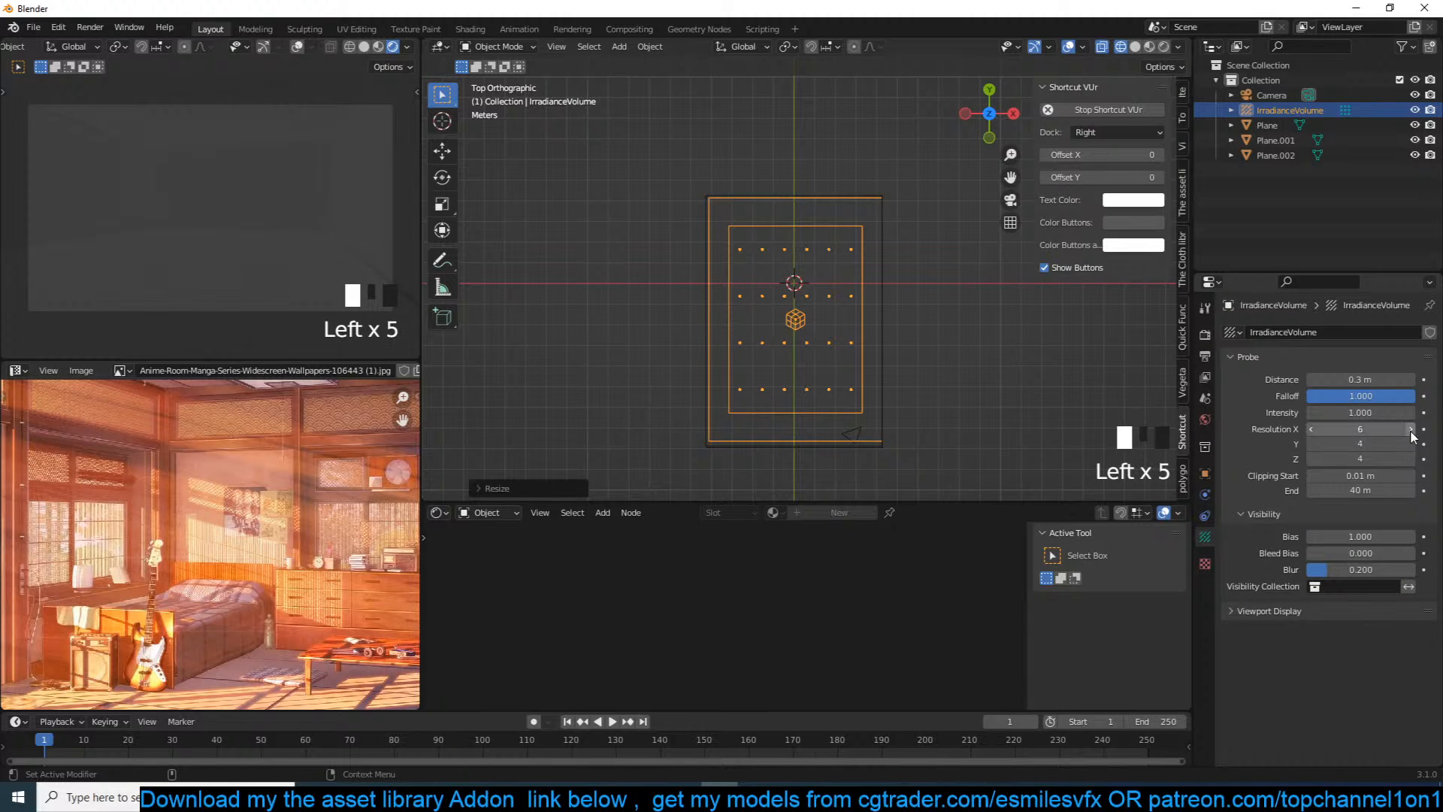
pyautogui.click(1411, 444)
pyautogui.click(1411, 444)
pyautogui.click(1411, 445)
pyautogui.click(1411, 444)
# Step: Switch the viewport back to solid shading with X-ray off and view the room from outside
pyautogui.click(887, 371)
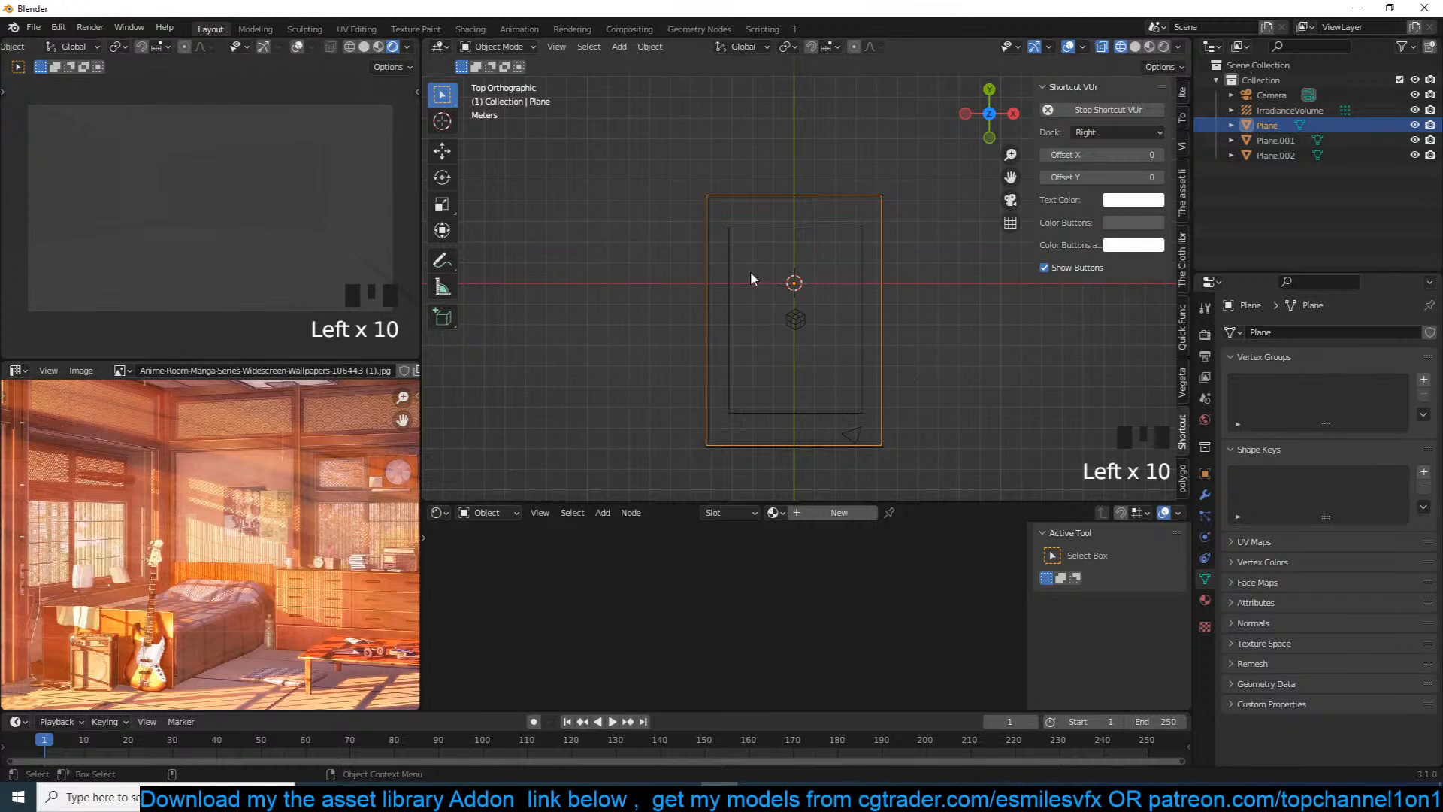
pyautogui.scroll(-3, 218, 520)
pyautogui.moveTo(218, 521); pyautogui.dragTo(297, 518, button='middle')
pyautogui.moveTo(812, 310); pyautogui.dragTo(679, 172, button='middle')
pyautogui.press('z')
pyautogui.click(893, 165)
pyautogui.moveTo(786, 214); pyautogui.dragTo(878, 170, button='middle')
pyautogui.scroll(2, 879, 175)
pyautogui.hotkey('alt', 'z')
pyautogui.scroll(-3, 857, 226)
# Step: Add a Solidify modifier to the walls with a thickness of -0.471 m and apply the object's scale
pyautogui.click(776, 261)
pyautogui.press('`')
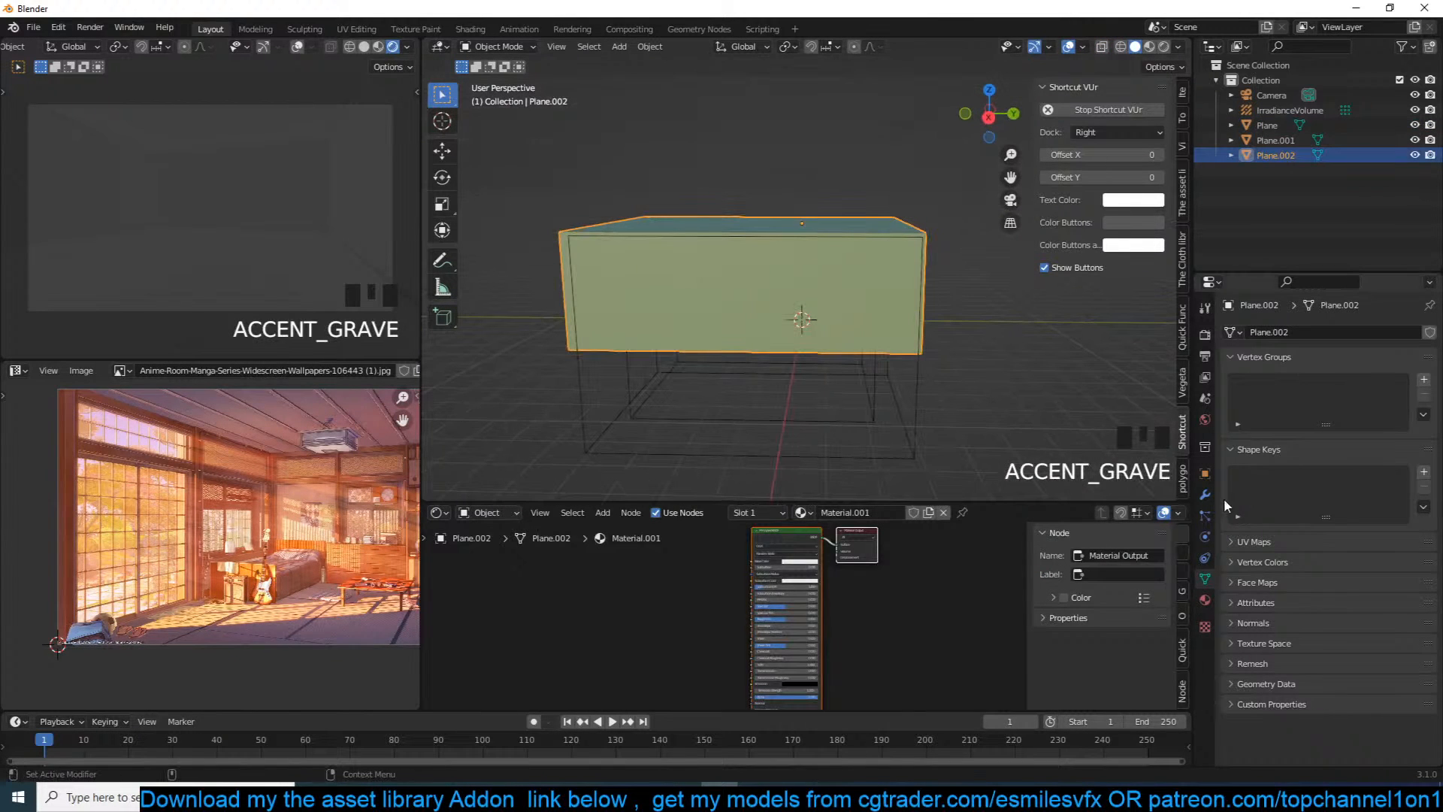
pyautogui.click(1206, 494)
pyautogui.click(1333, 332)
pyautogui.click(1133, 590)
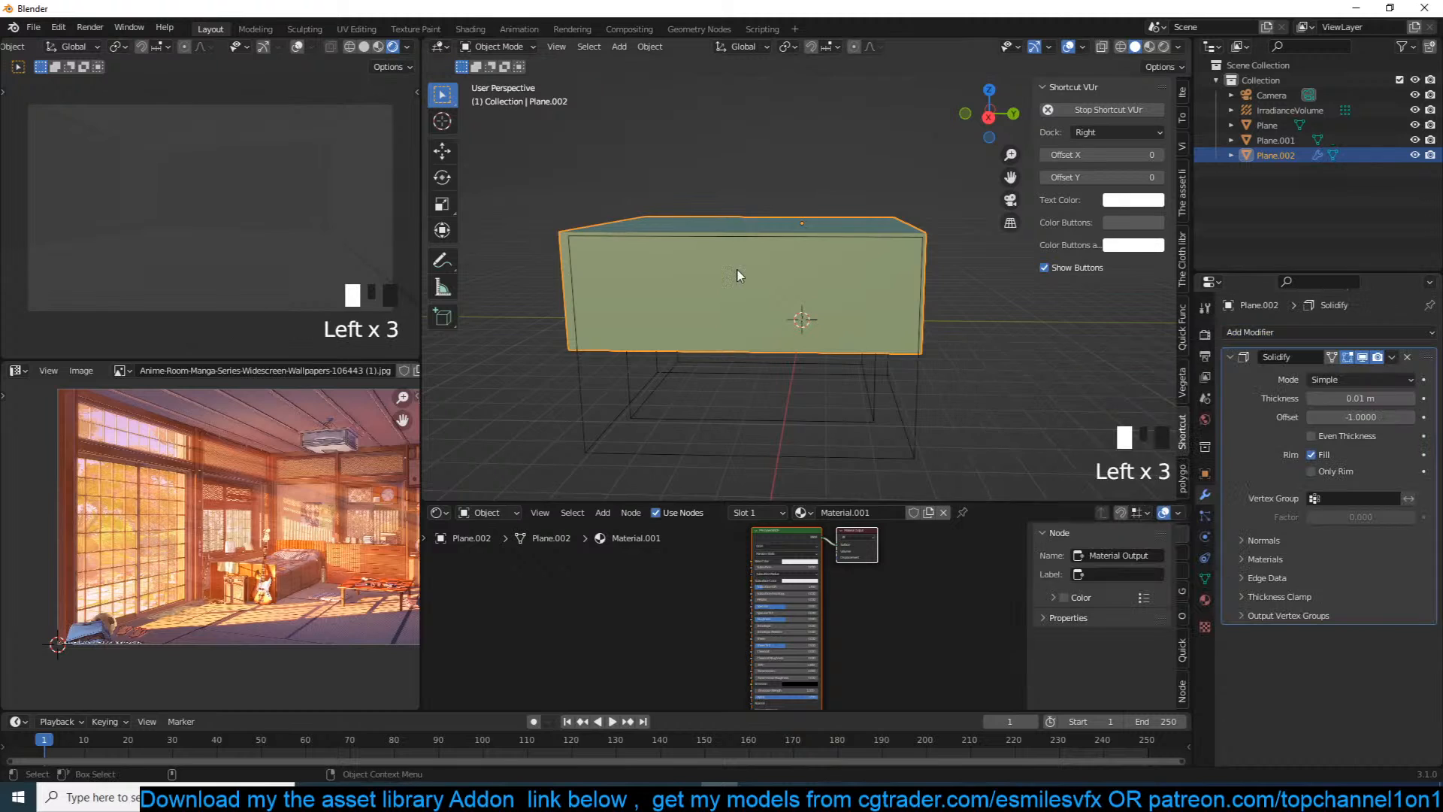
pyautogui.press('`')
pyautogui.keyDown('shift'); pyautogui.moveTo(1359, 399); pyautogui.dragTo(1335, 399); pyautogui.keyUp('shift')
pyautogui.hotkey('ctrl', 'a')
pyautogui.click(703, 319)
pyautogui.press('`')
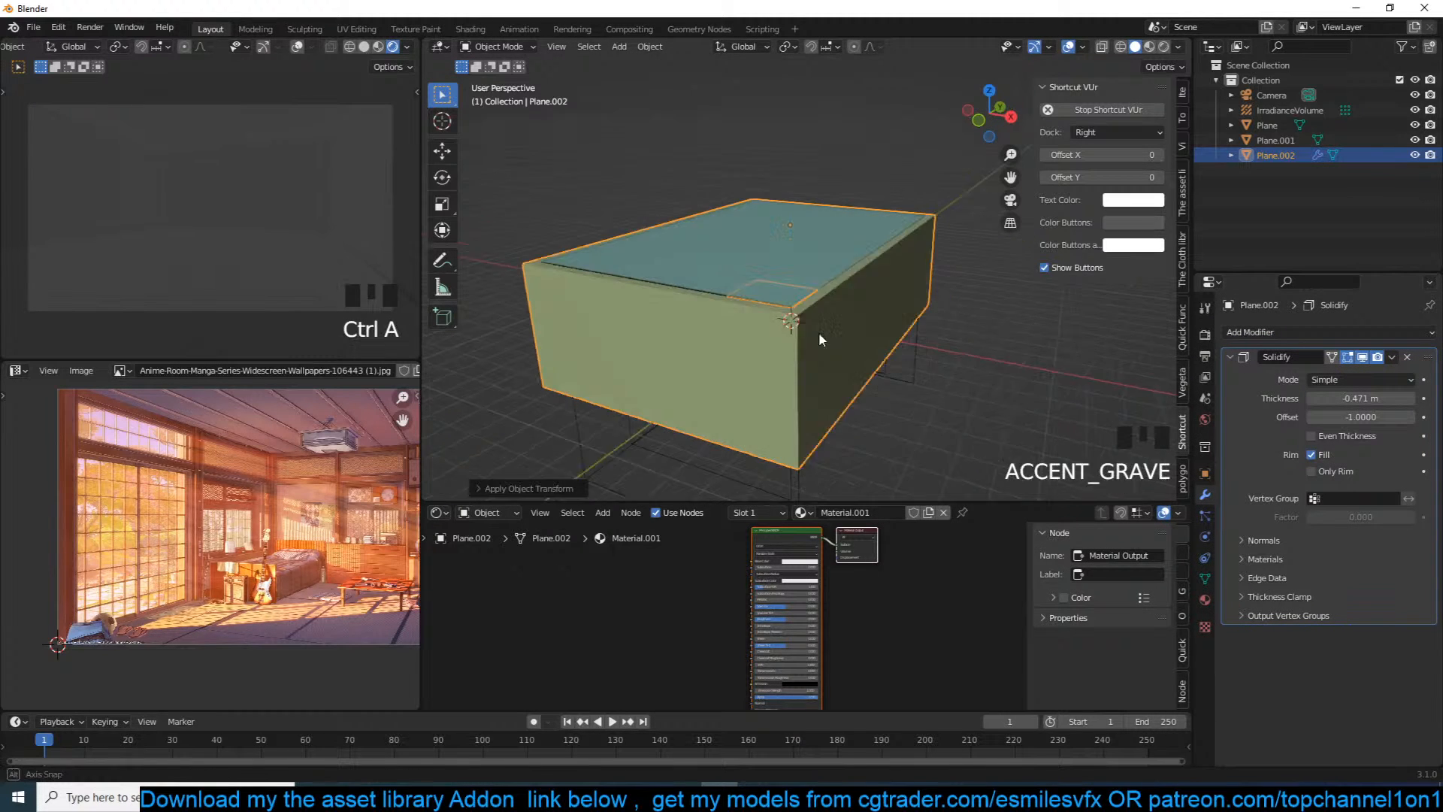
# Step: Enlarge the ceiling plane's mesh so it extends over the thickened walls
pyautogui.click(824, 294)
pyautogui.press('`')
pyautogui.press('Tab')
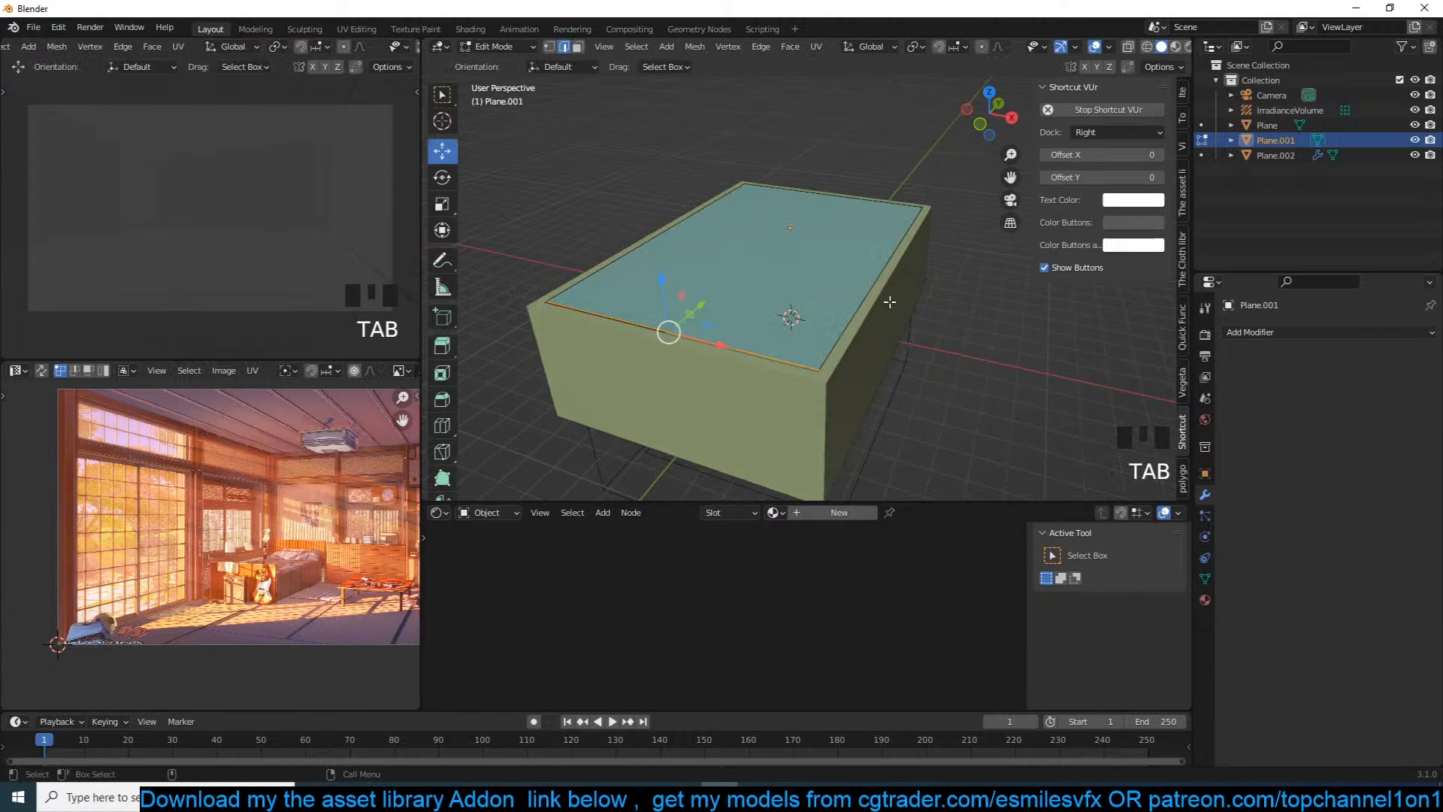
pyautogui.press('s')
pyautogui.click(903, 303)
pyautogui.press('Tab')
# Step: Add a Solidify modifier to the ceiling with a thickness of -0.357 m and apply the object's scale
pyautogui.click(1373, 333)
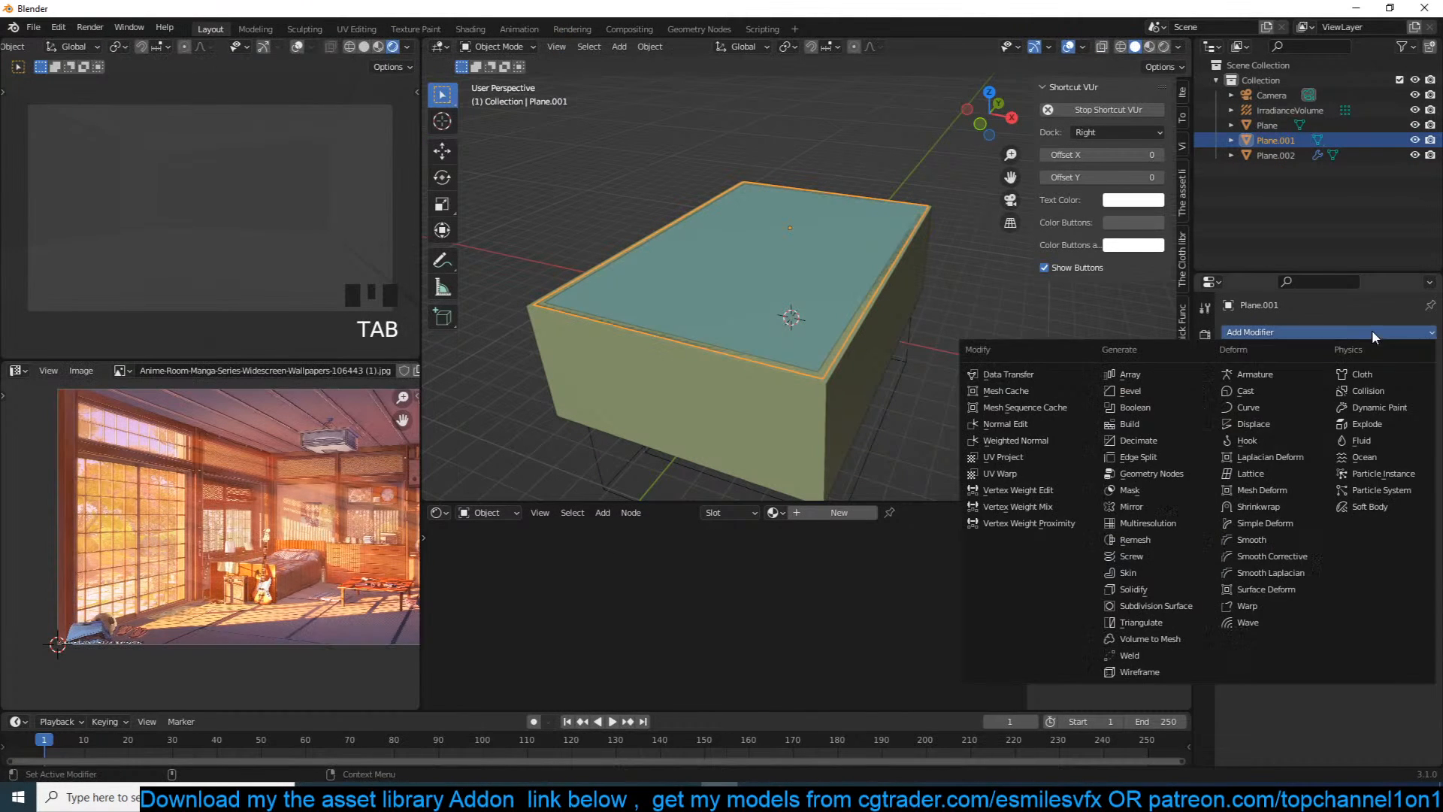
pyautogui.click(1134, 590)
pyautogui.moveTo(1364, 399)
pyautogui.keyDown('shift'); pyautogui.mouseDown()
pyautogui.moveTo(1323, 398)
pyautogui.moveTo(1351, 398)
pyautogui.mouseUp(); pyautogui.keyUp('shift')
pyautogui.hotkey('ctrl', 'a')
pyautogui.click(827, 341)
pyautogui.hotkey('alt', 'a')
# Step: Inspect the thickened walls and ceiling through the camera and from outside the room
pyautogui.scroll(3, 819, 359)
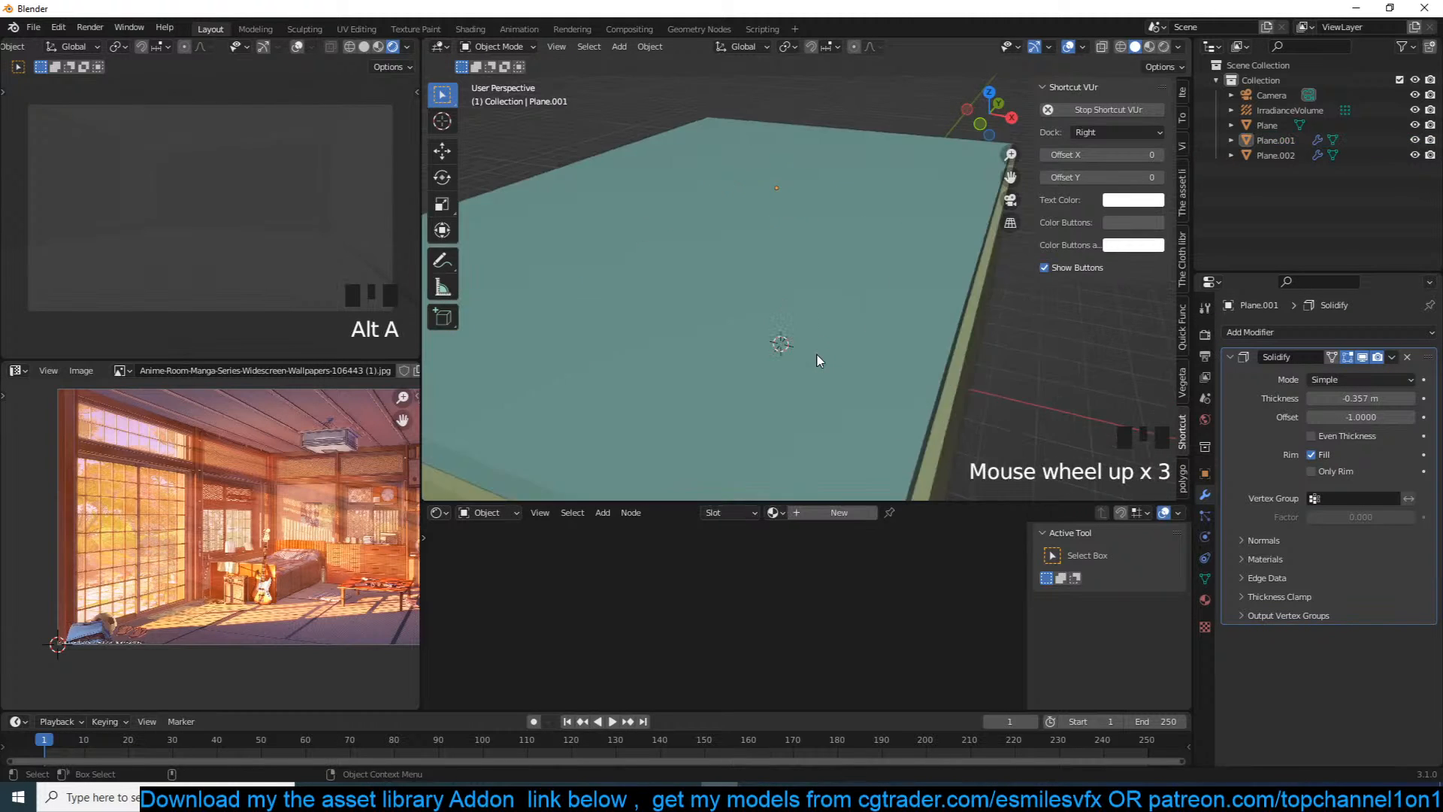
pyautogui.press('`')
pyautogui.press('KP_0')
pyautogui.scroll(1, 845, 314)
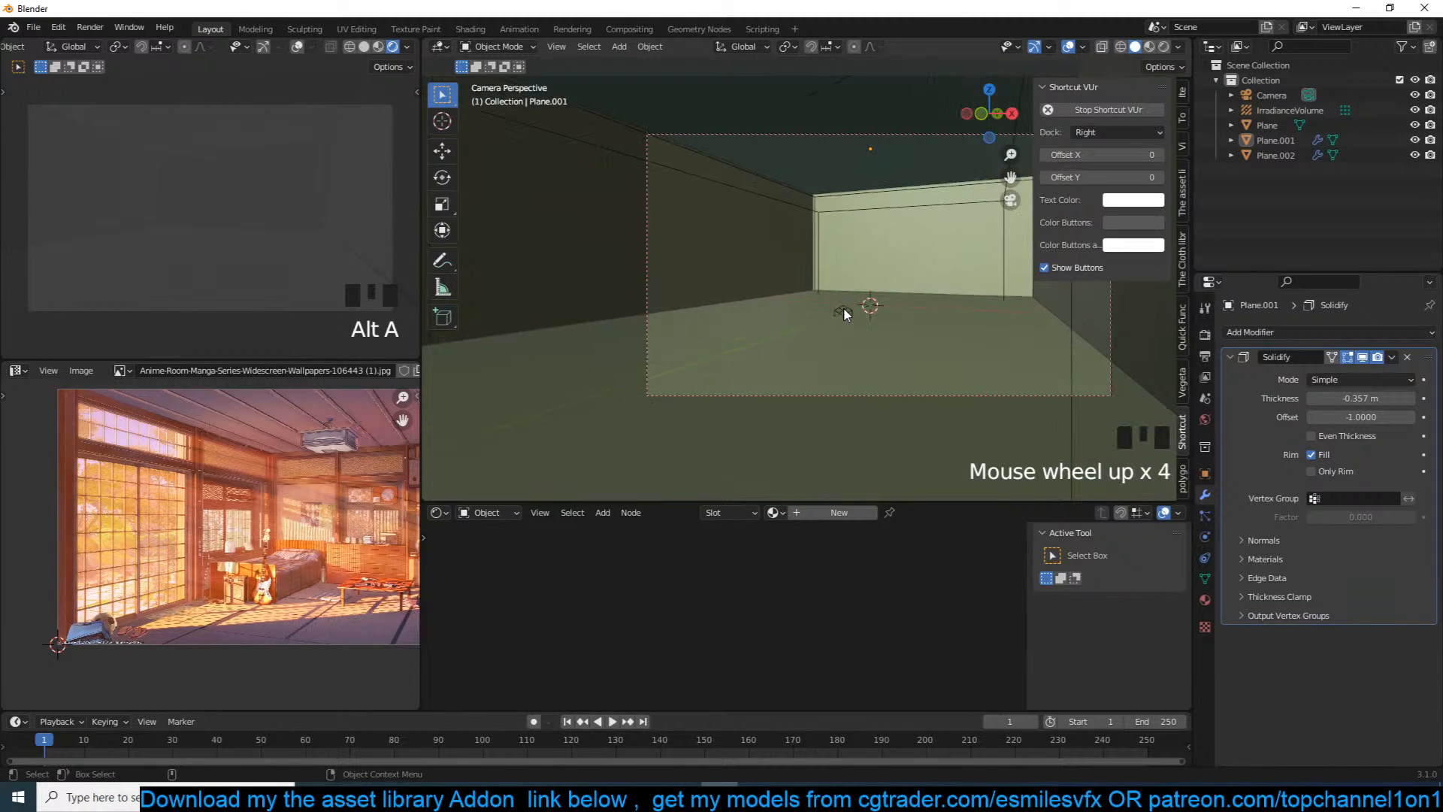
pyautogui.scroll(2, 847, 308)
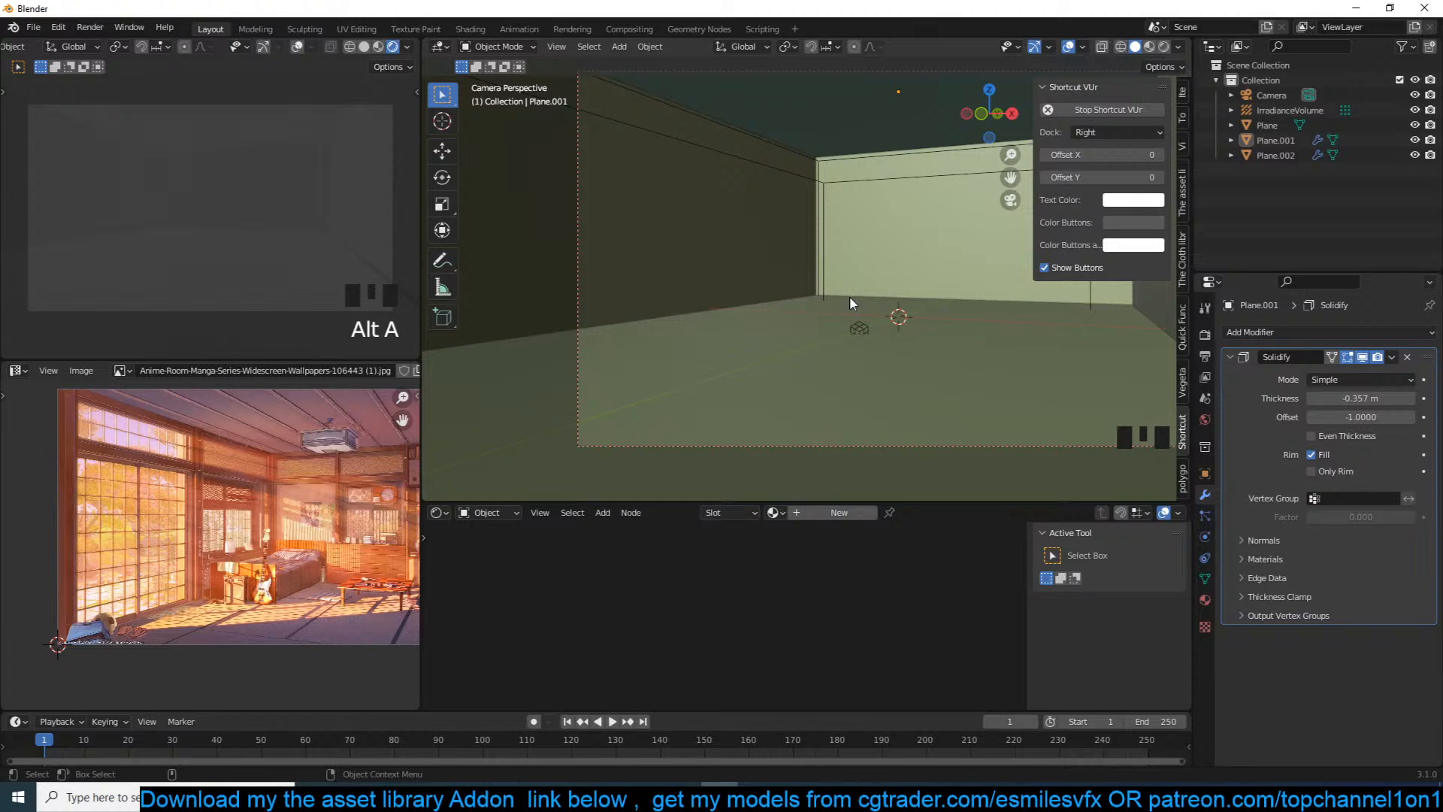
pyautogui.scroll(-4, 884, 262)
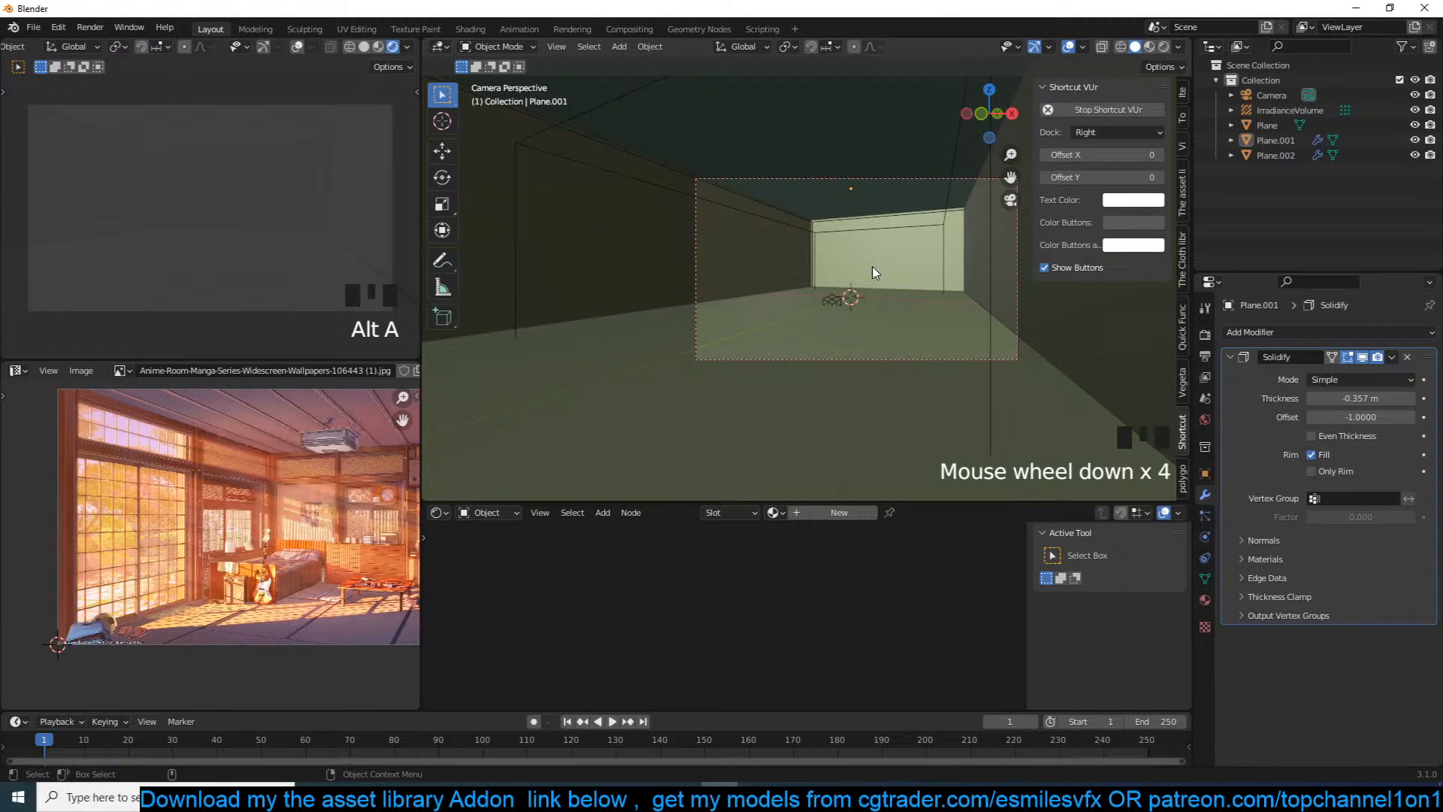
pyautogui.click(873, 267)
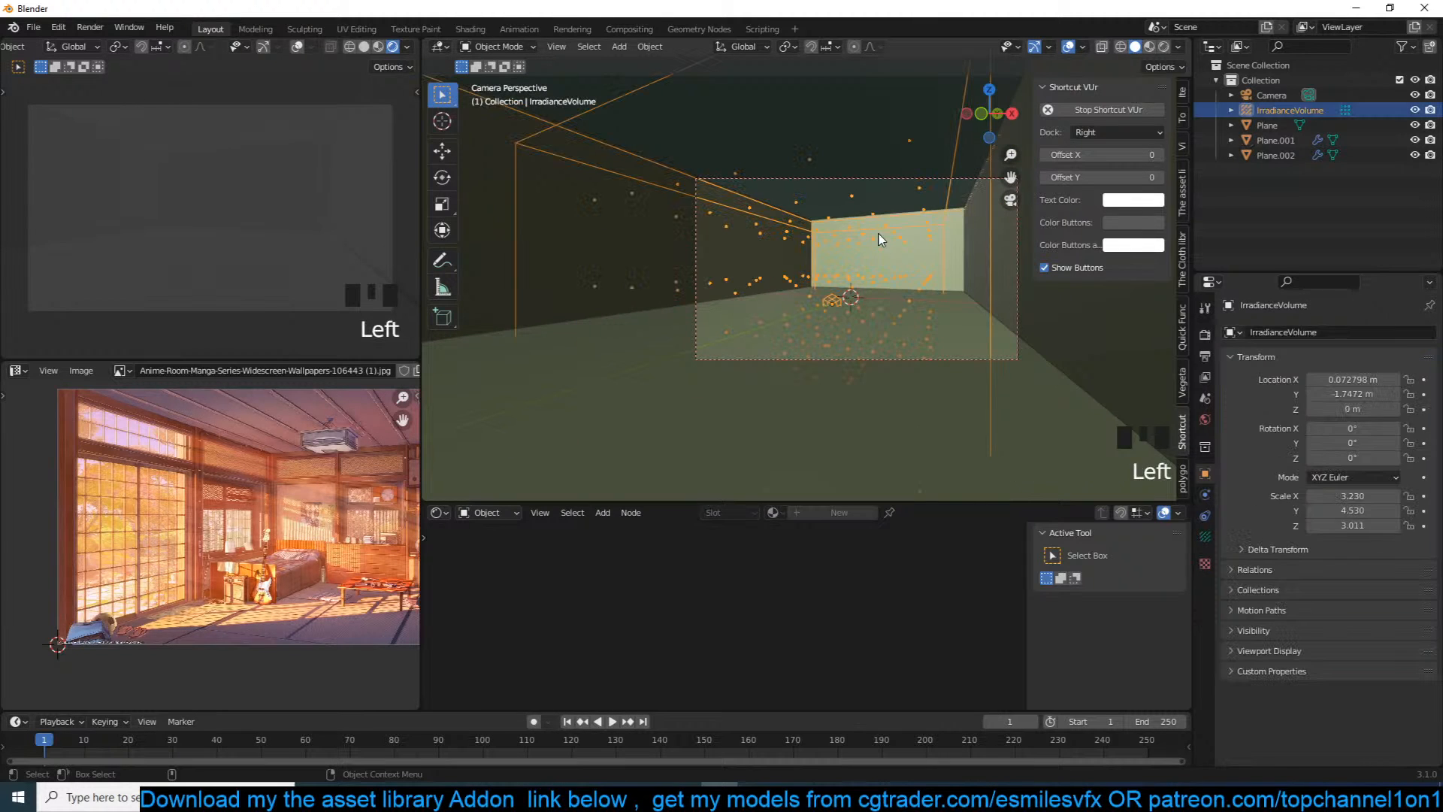
pyautogui.hotkey('alt', 'a')
pyautogui.press('`')
pyautogui.scroll(-8, 748, 297)
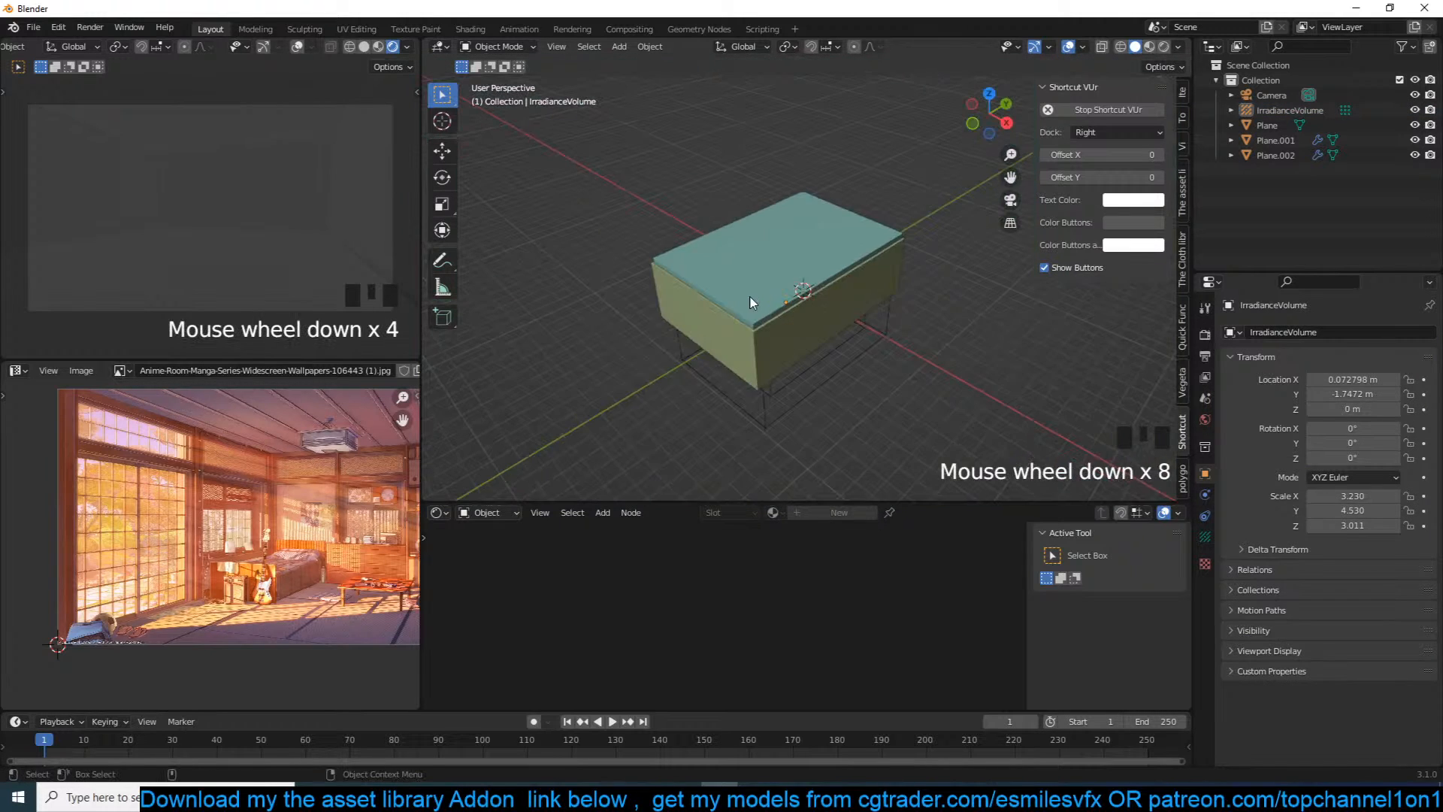
# Step: Separate the long side wall on the negative X side from the walls mesh into its own object
pyautogui.press('`')
pyautogui.click(918, 300)
pyautogui.scroll(2, 872, 272)
pyautogui.press('Tab')
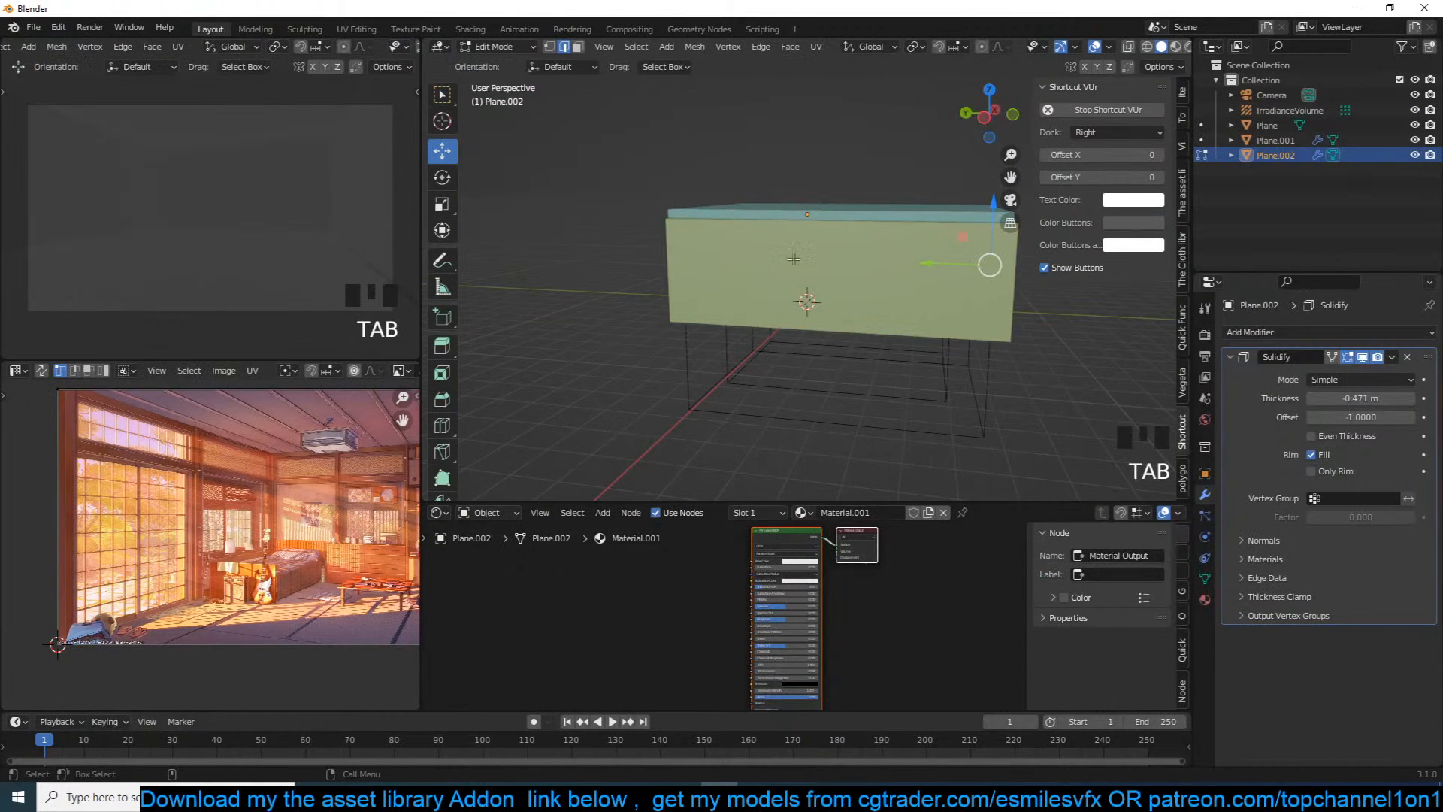
pyautogui.hotkey('alt', 'z')
pyautogui.press('p')
pyautogui.click(854, 265)
pyautogui.press('Tab')
pyautogui.hotkey('alt', 'z')
pyautogui.press('`')
pyautogui.hotkey('alt', 'a')
pyautogui.press('`')
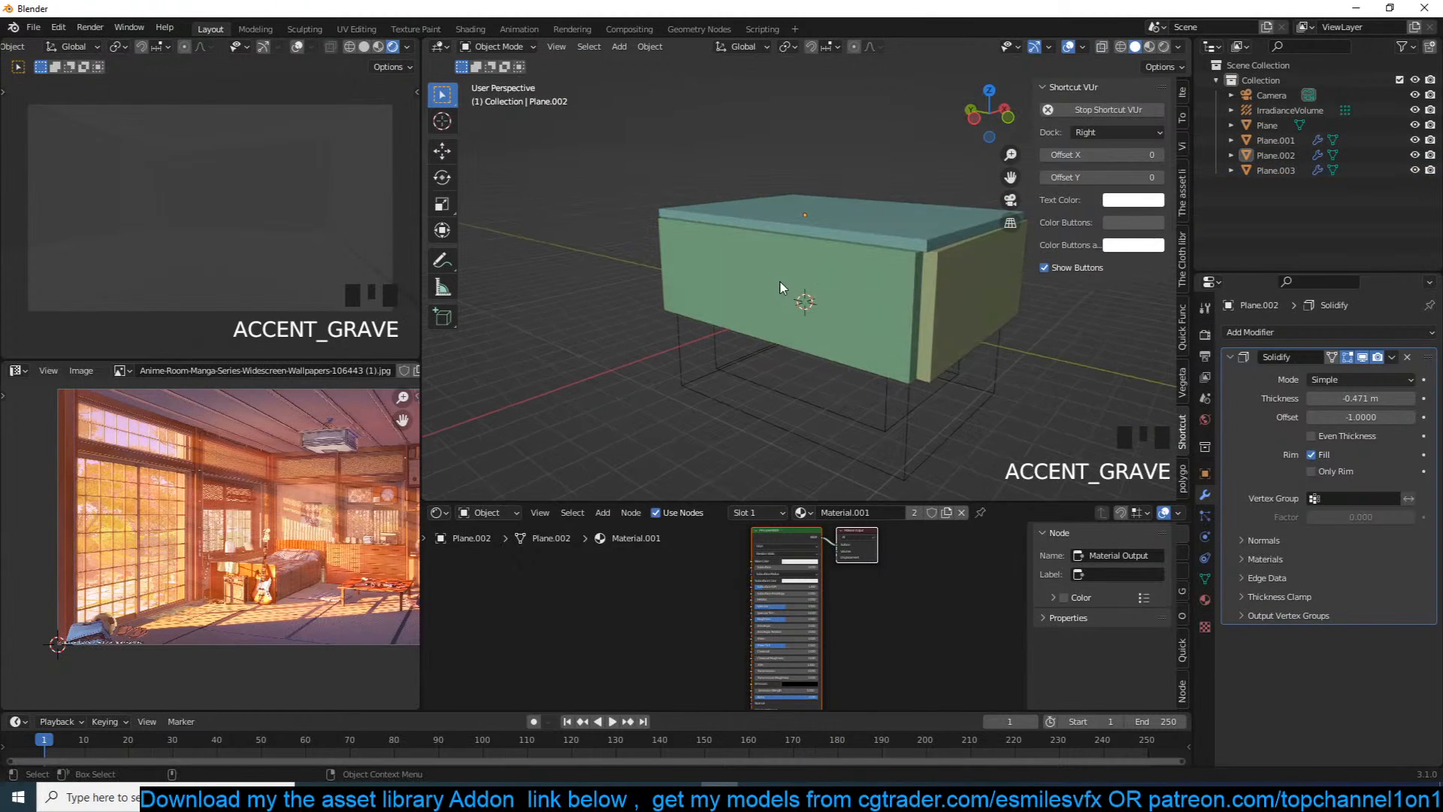
# Step: Add a centred vertical loop cut to the separated side wall and bevel it into a middle section
pyautogui.click(781, 286)
pyautogui.press('Tab')
pyautogui.hotkey('ctrl', 'r')
pyautogui.click(715, 217)
pyautogui.click(715, 217)
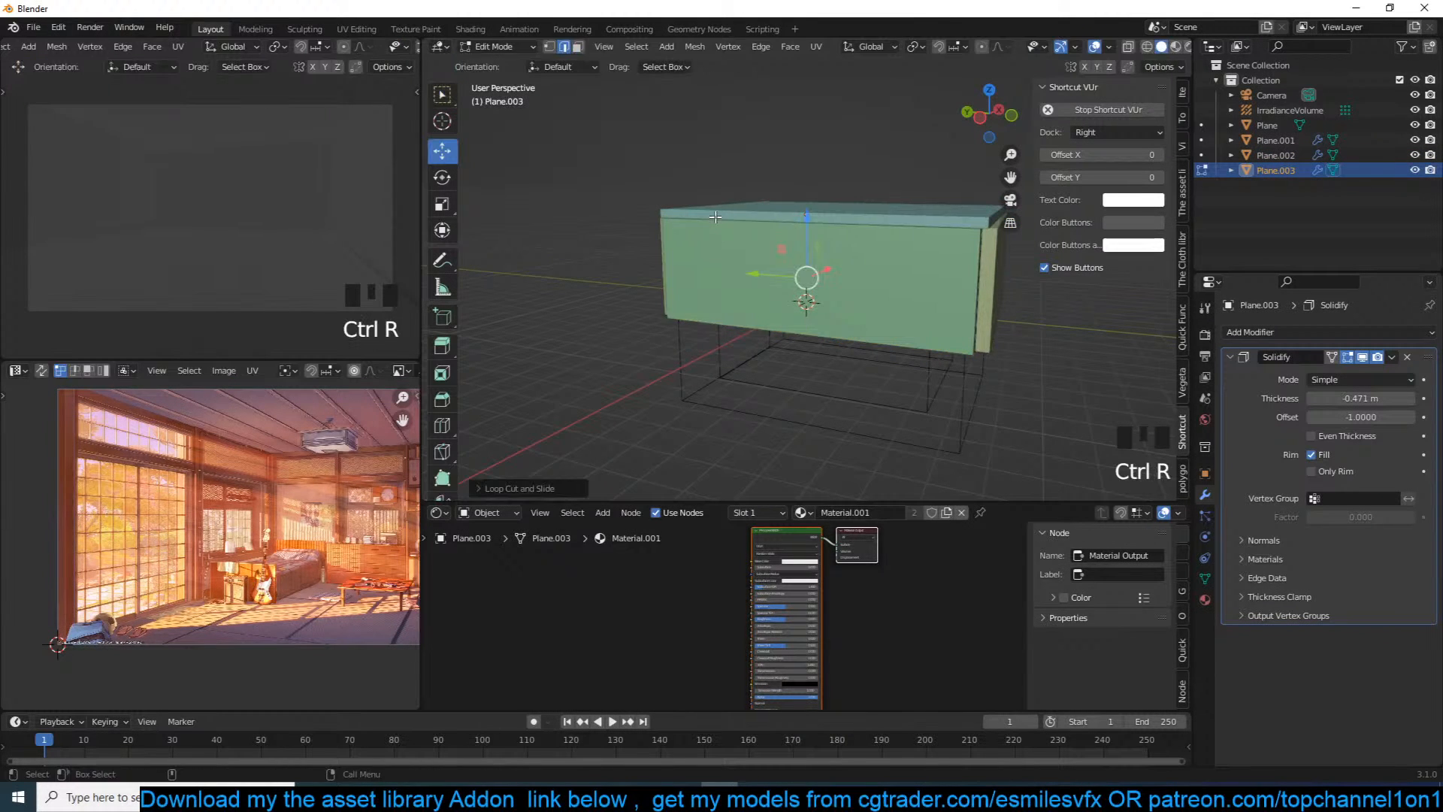
pyautogui.hotkey('ctrl', 'b')
pyautogui.click(945, 268)
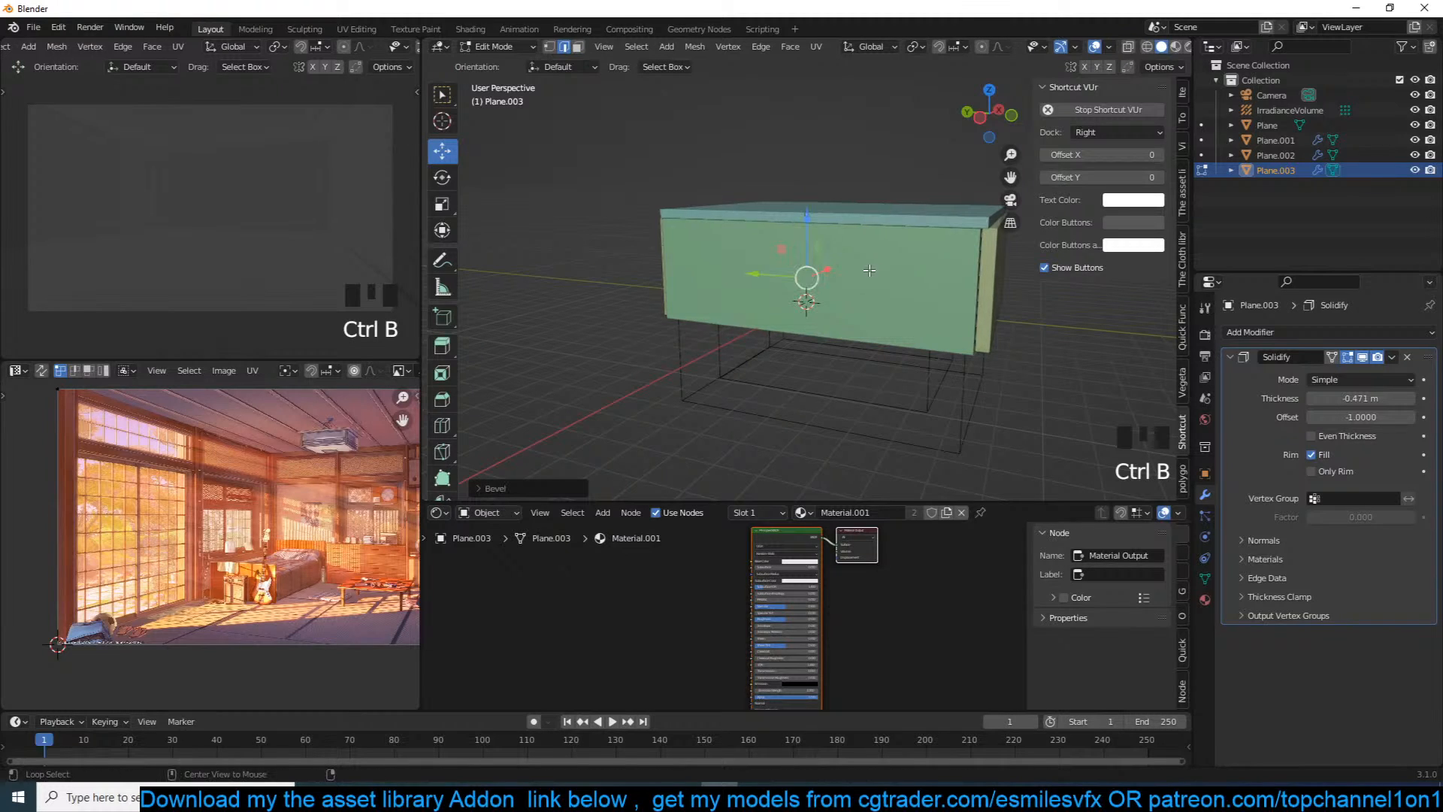
# Step: Widen the side wall's middle section along Y by a factor of about 1.18
pyautogui.hotkey('alt', 'z')
pyautogui.press('`')
pyautogui.press('s')
pyautogui.press('x')
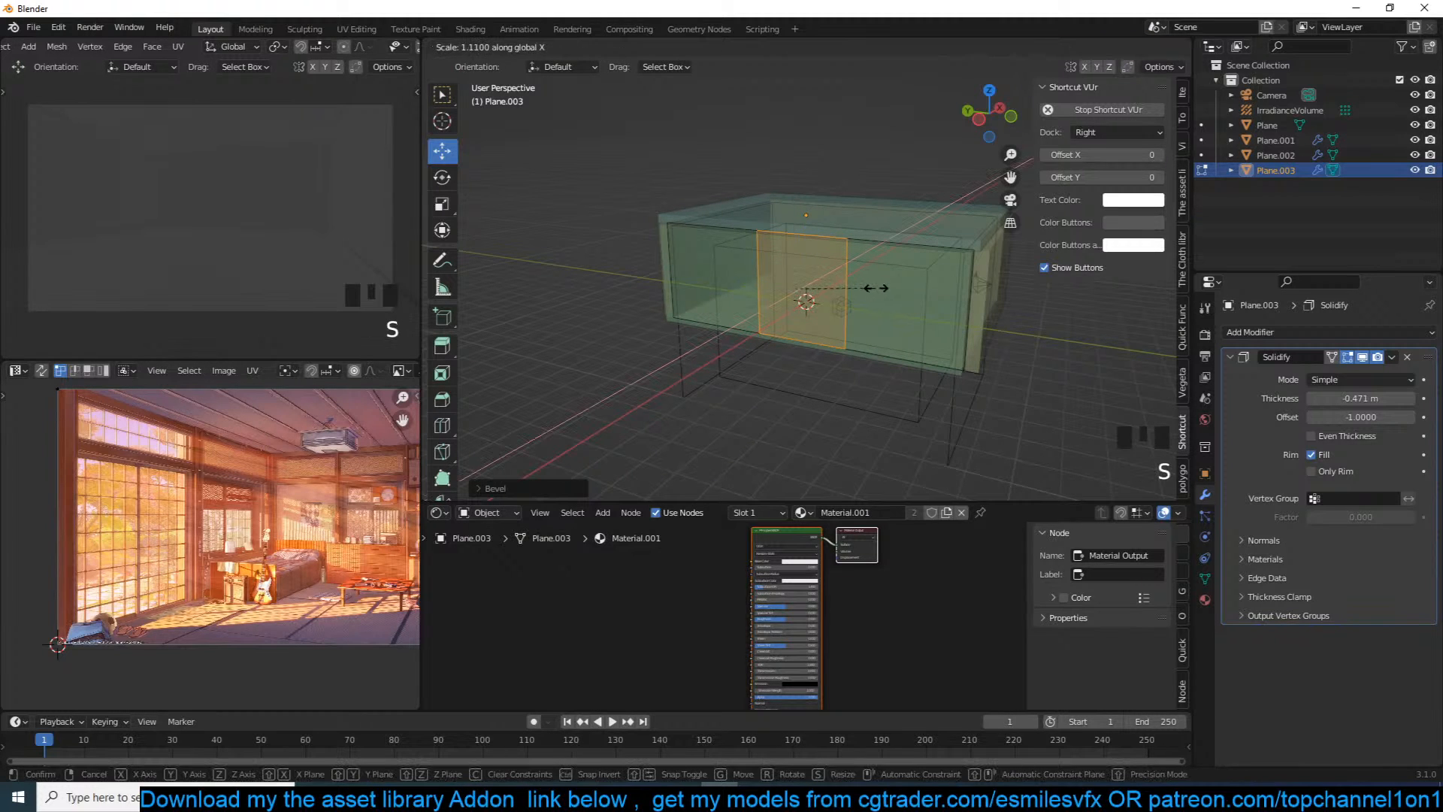
pyautogui.press('y')
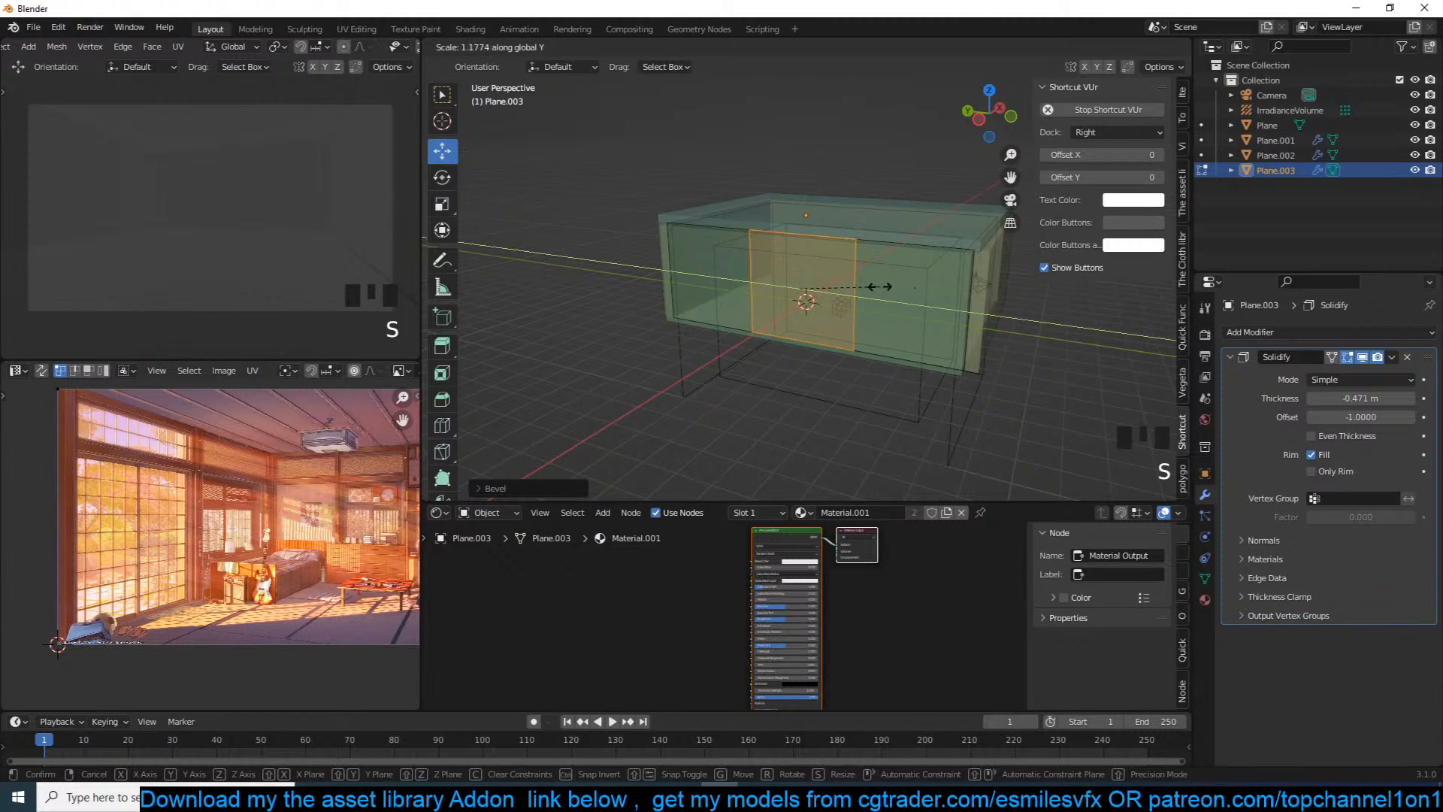
pyautogui.click(881, 286)
pyautogui.click(912, 242)
pyautogui.press('Tab')
pyautogui.hotkey('alt', 'z')
pyautogui.press('Tab')
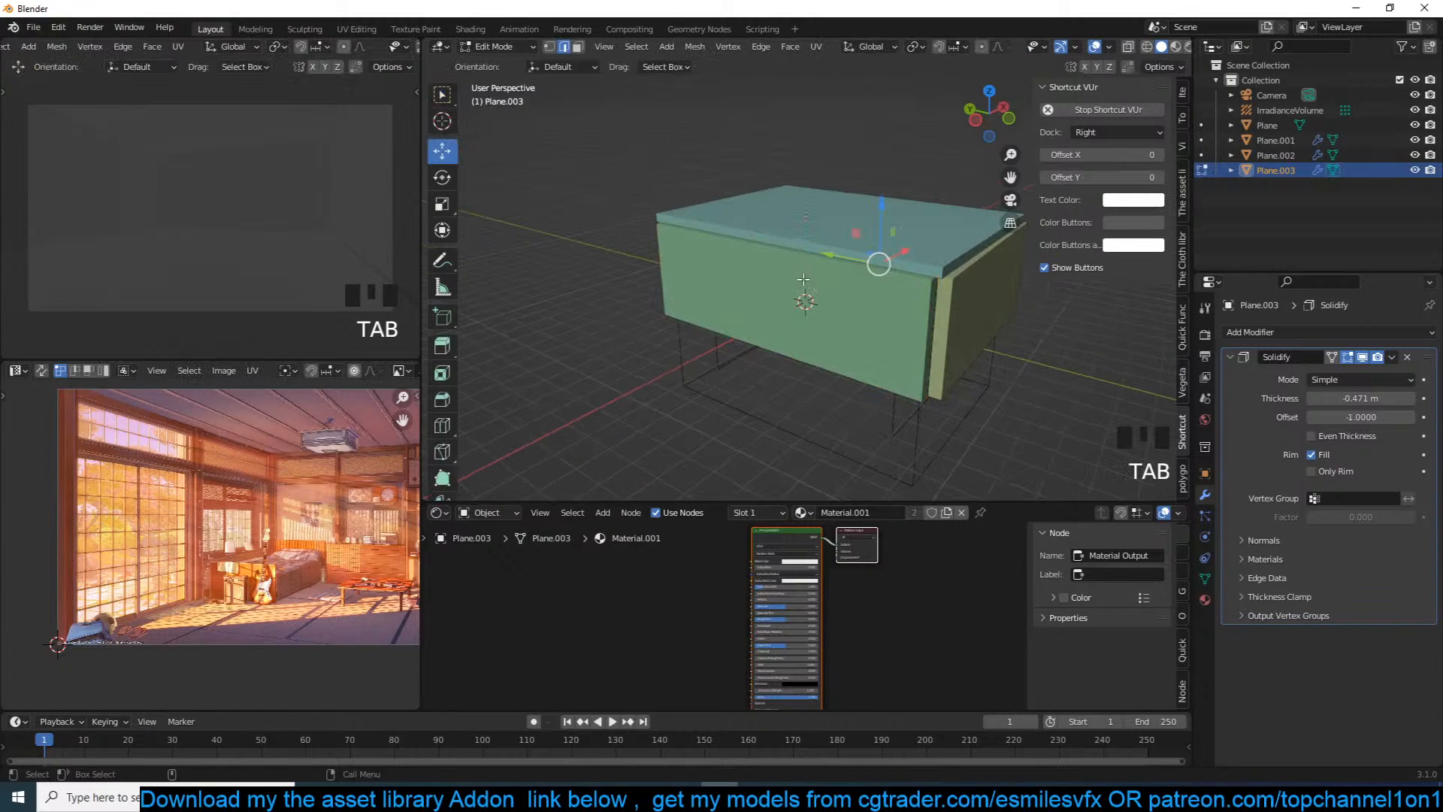
# Step: Separate the middle section of the side wall into its own object
pyautogui.hotkey('alt', 'z')
pyautogui.press('3')
pyautogui.click(778, 298)
pyautogui.press('p')
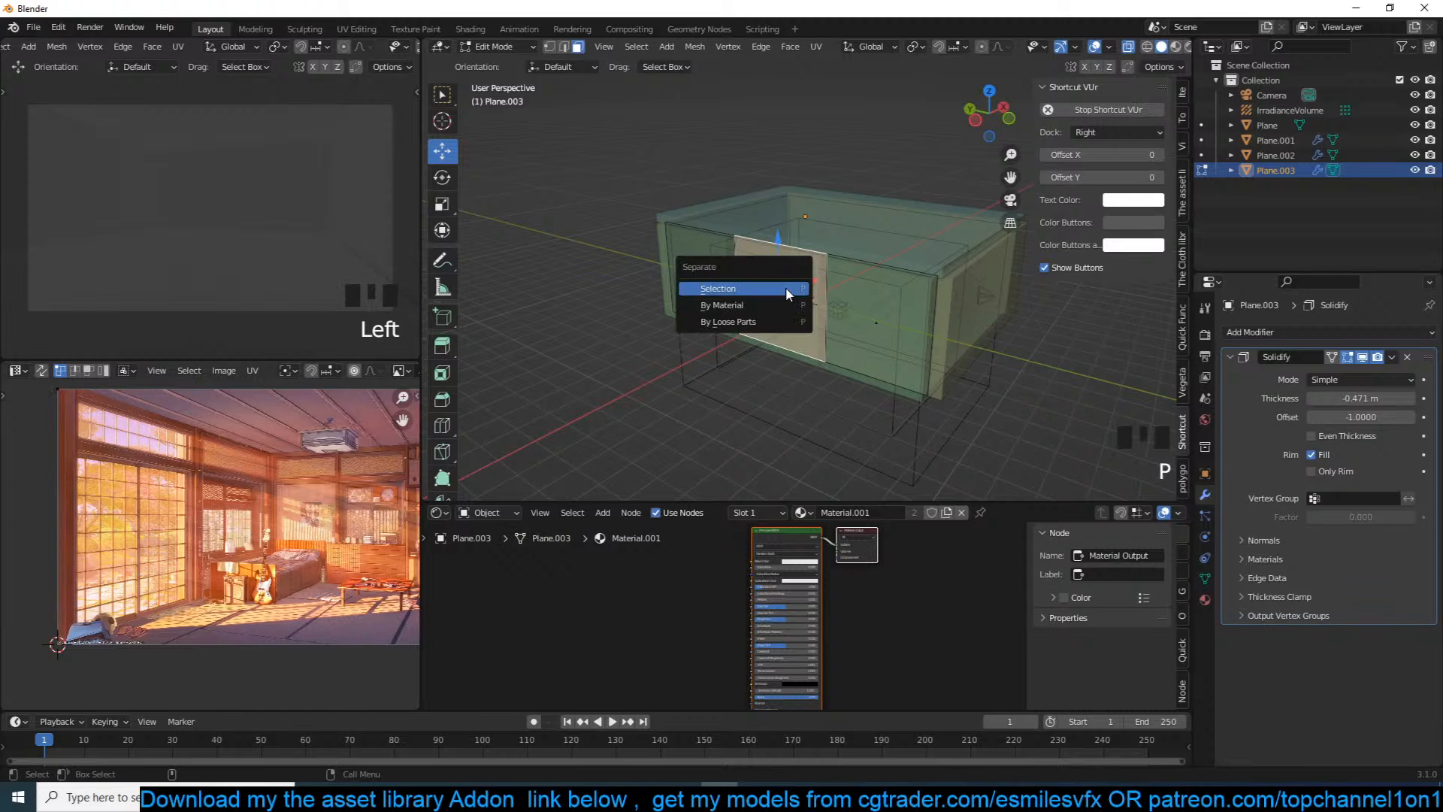
pyautogui.click(786, 290)
pyautogui.press('Tab')
# Step: Remove the Solidify modifier from the separated middle wall panel
pyautogui.hotkey('alt', 'z')
pyautogui.moveTo(788, 289)
pyautogui.mouseDown(button='middle')
pyautogui.moveTo(818, 253)
pyautogui.moveTo(762, 300)
pyautogui.mouseUp(button='middle')
pyautogui.click(818, 254)
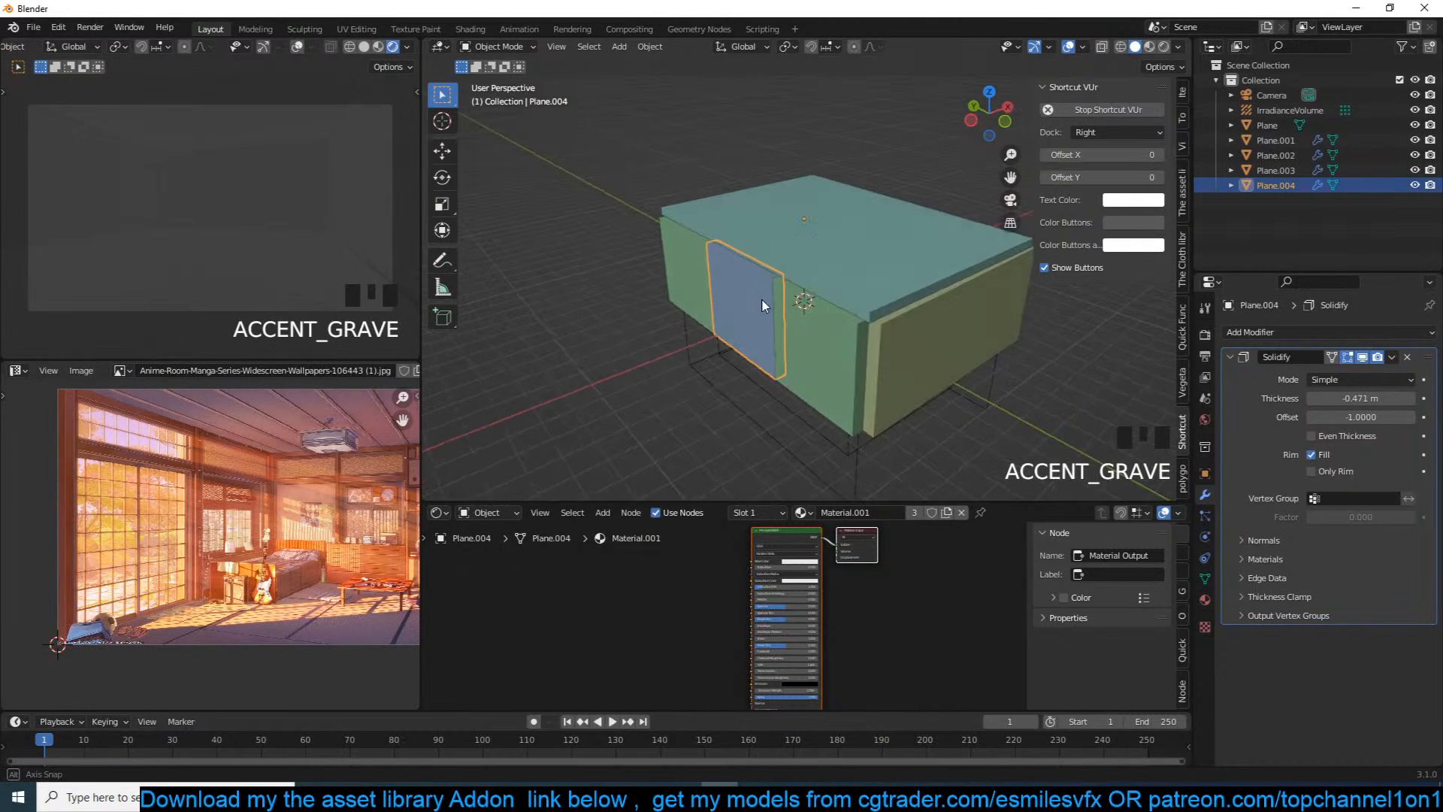
pyautogui.scroll(3, 764, 301)
pyautogui.click(1408, 357)
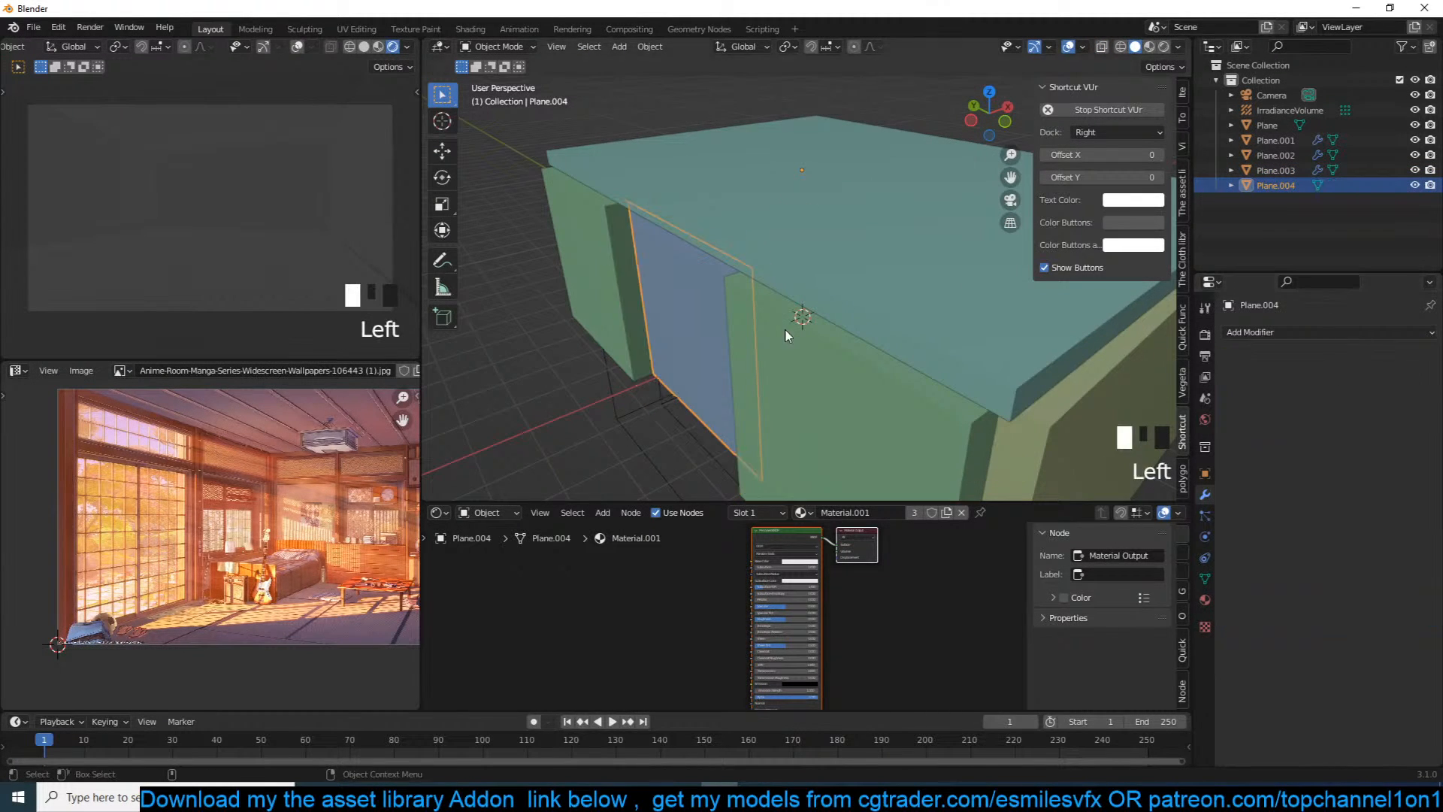
# Step: Examine the middle wall panel up close, through the camera and from outside the room
pyautogui.press('`')
pyautogui.scroll(3, 848, 271)
pyautogui.press('`')
pyautogui.scroll(-2, 767, 335)
pyautogui.press('KP_0')
pyautogui.scroll(7, 878, 198)
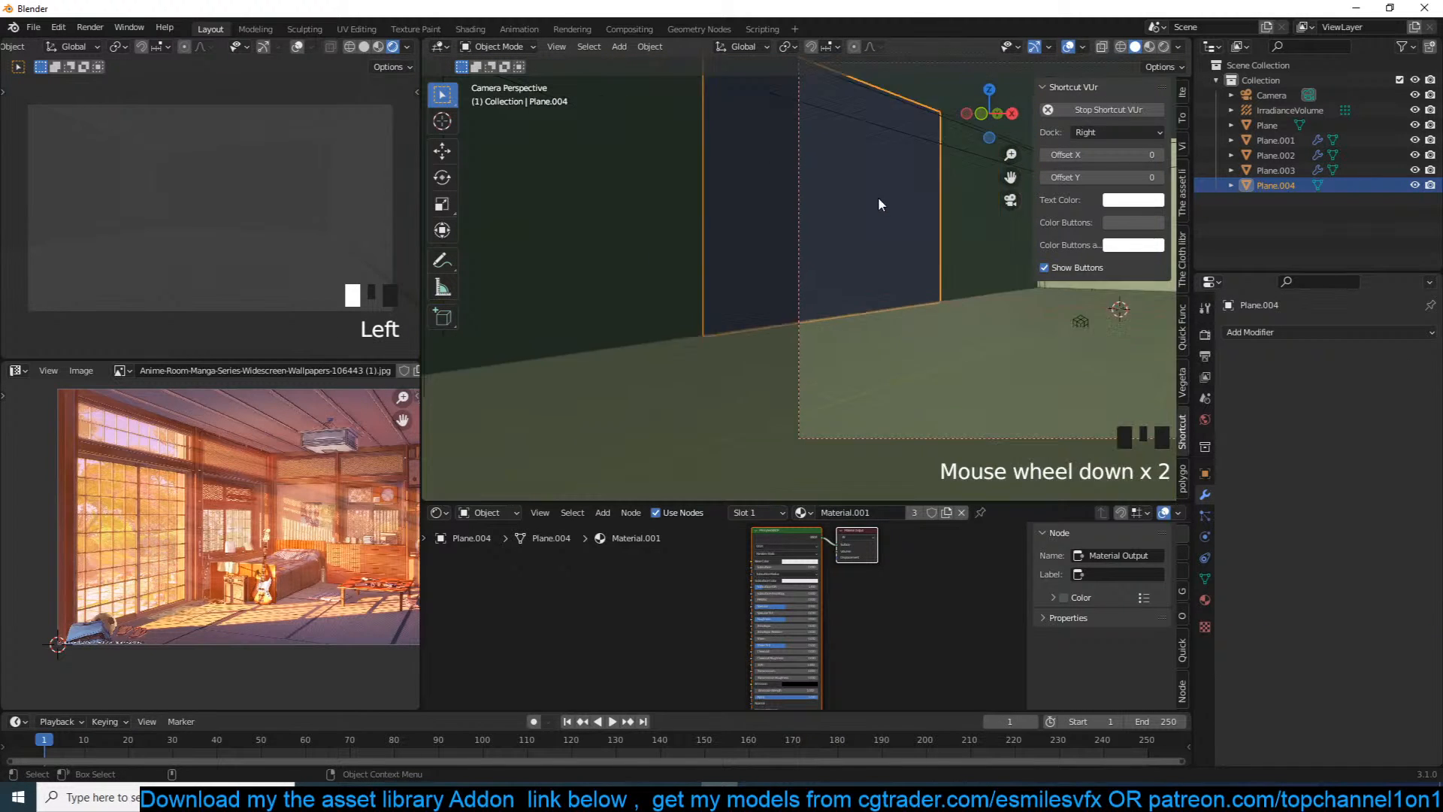
pyautogui.press('`')
pyautogui.scroll(3, 740, 309)
pyautogui.scroll(-9, 741, 309)
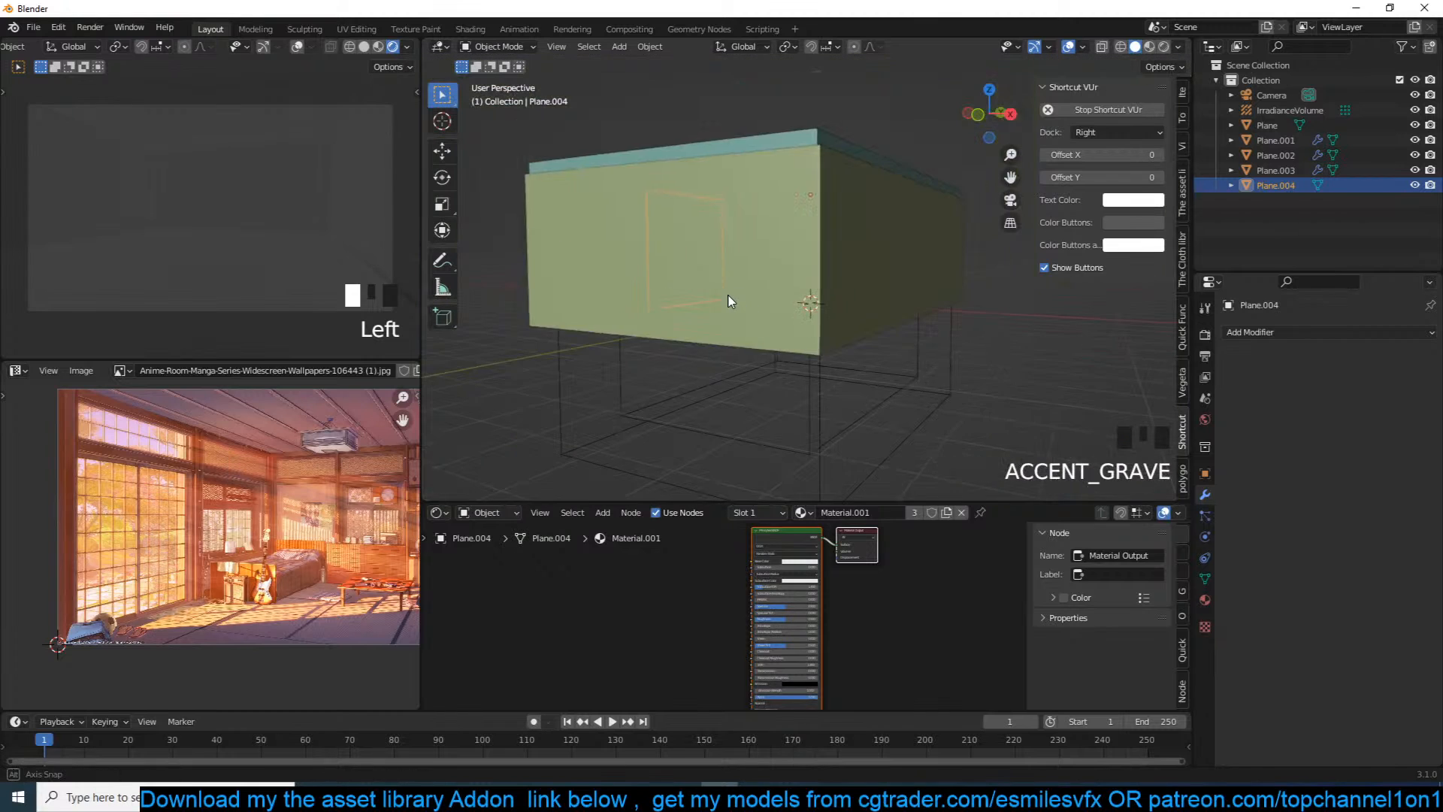
# Step: Isolate the separated wall panel in local view and enlarge the window area of the reference image
pyautogui.press('`')
pyautogui.press('/')
pyautogui.scroll(-5, 676, 259)
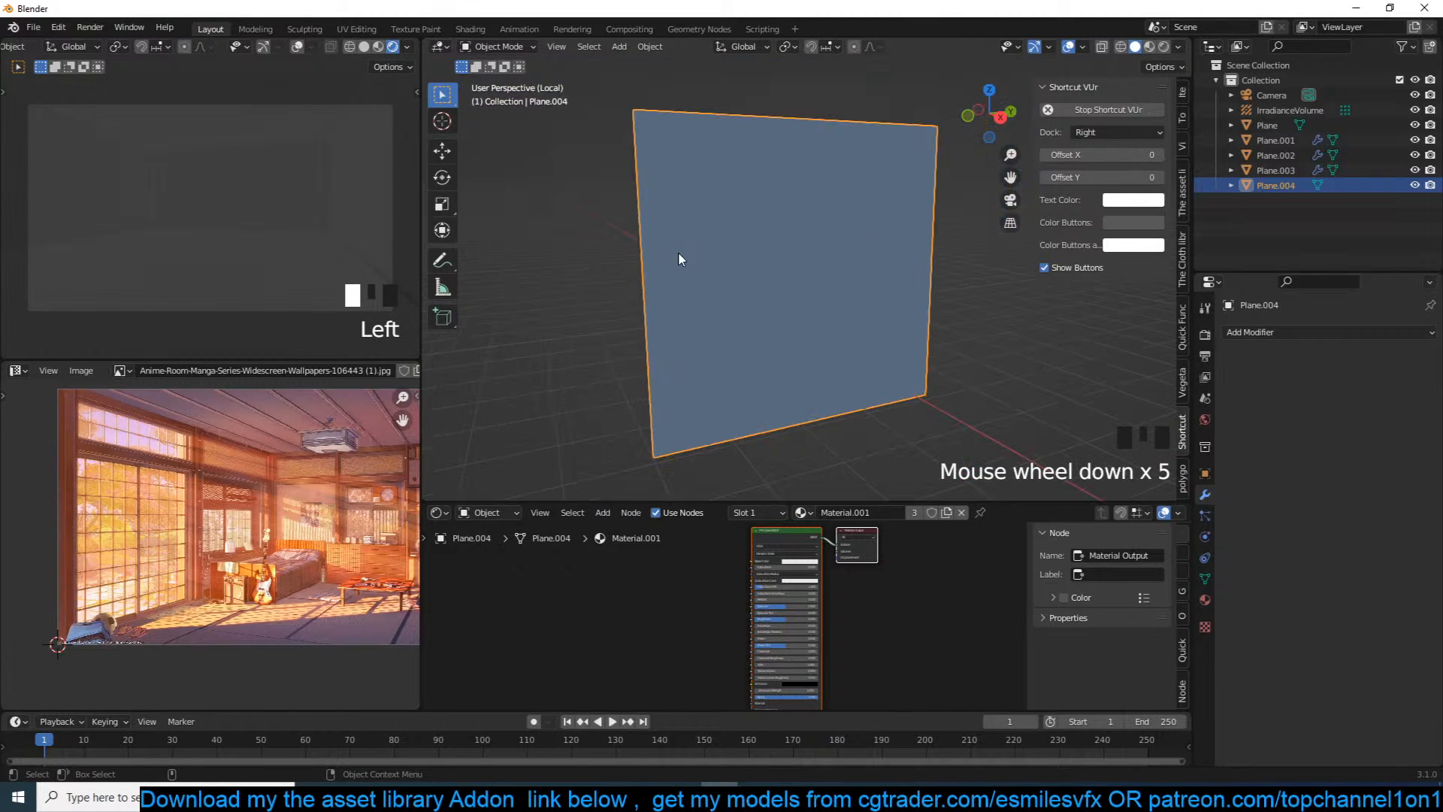
pyautogui.scroll(1, 112, 481)
pyautogui.scroll(-3, 772, 259)
pyautogui.scroll(2, 800, 277)
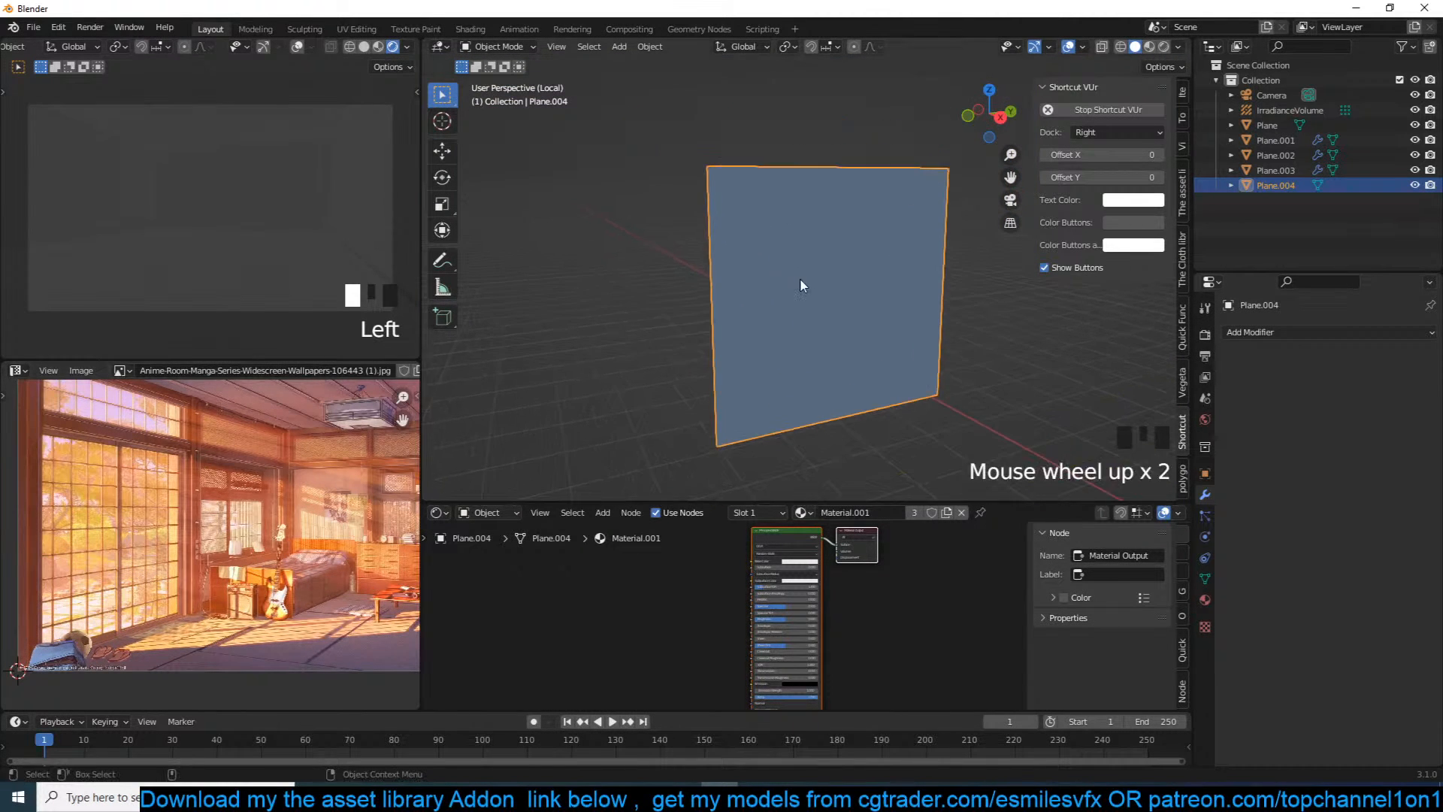
# Step: Move one vertical side of the panel along Y to narrow it into a thin upright strip
pyautogui.press('Tab')
pyautogui.press('a')
pyautogui.press('`')
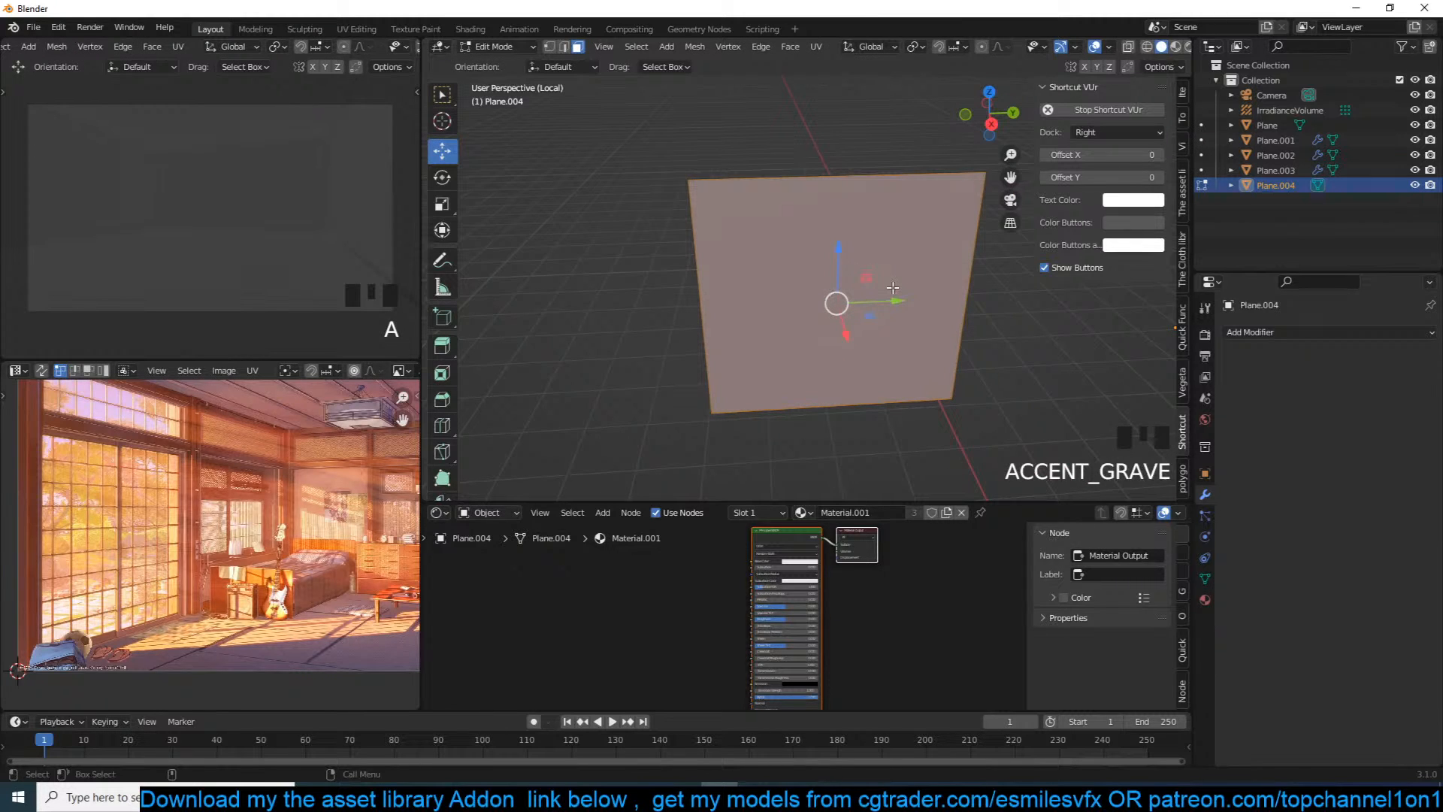
pyautogui.scroll(3, 293, 519)
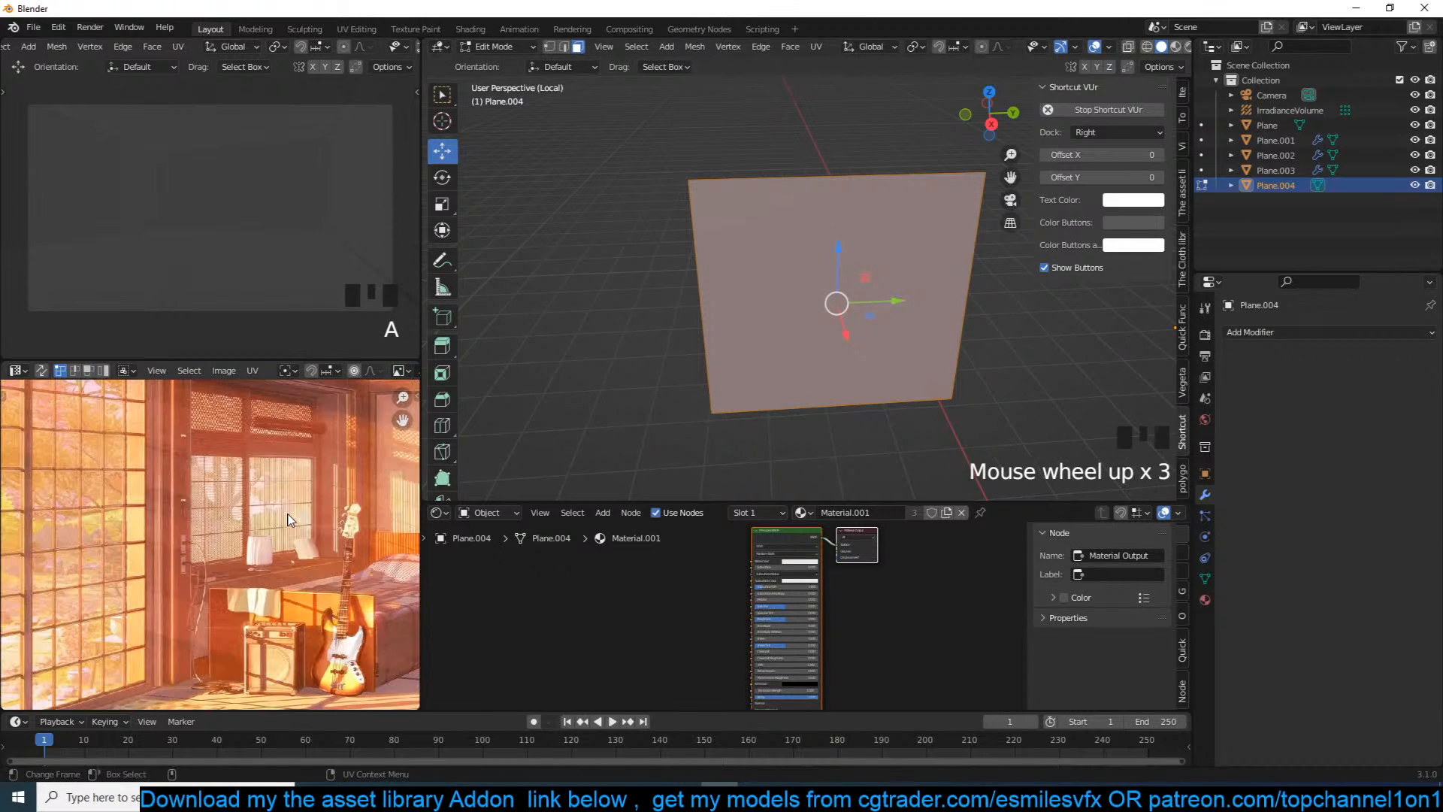
pyautogui.scroll(-3, 73, 533)
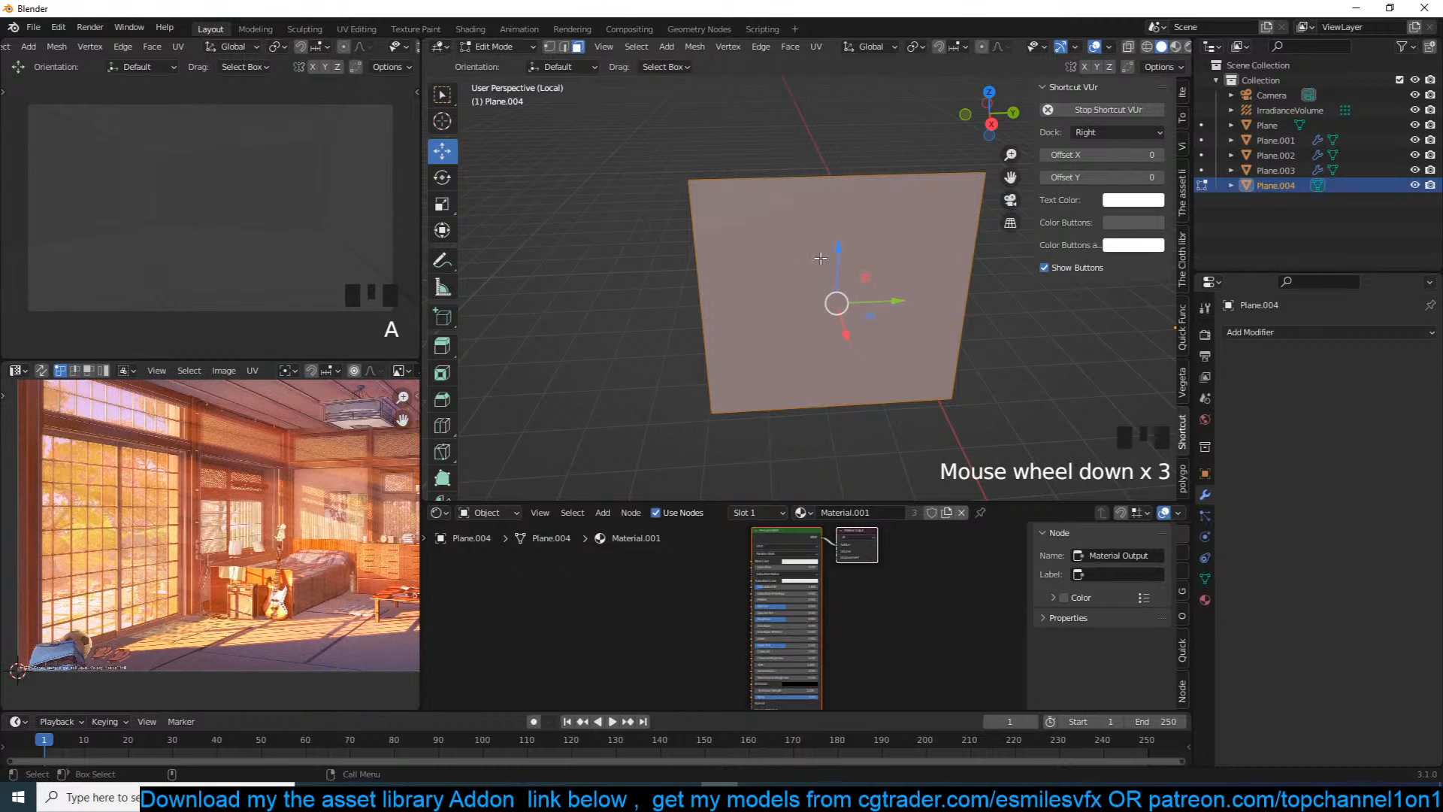
pyautogui.press('1')
pyautogui.keyDown('alt'); pyautogui.click(701, 301); pyautogui.keyUp('alt')
pyautogui.moveTo(761, 299); pyautogui.dragTo(1013, 300)
# Step: Extrude the whole strip to give it depth, forming a solid square post like those in the reference image
pyautogui.scroll(2, 198, 478)
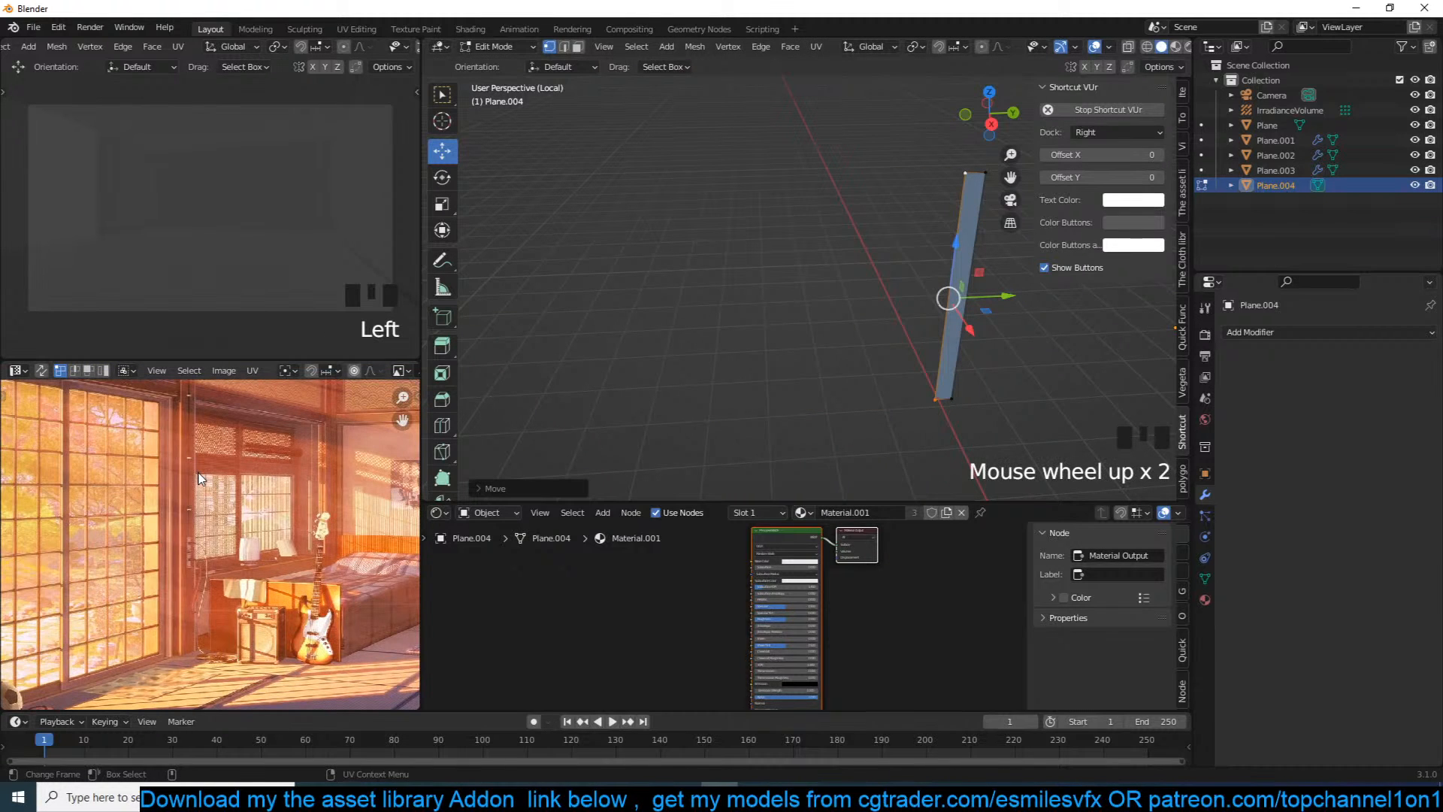
pyautogui.moveTo(201, 473); pyautogui.dragTo(172, 509, button='middle')
pyautogui.scroll(-2, 925, 253)
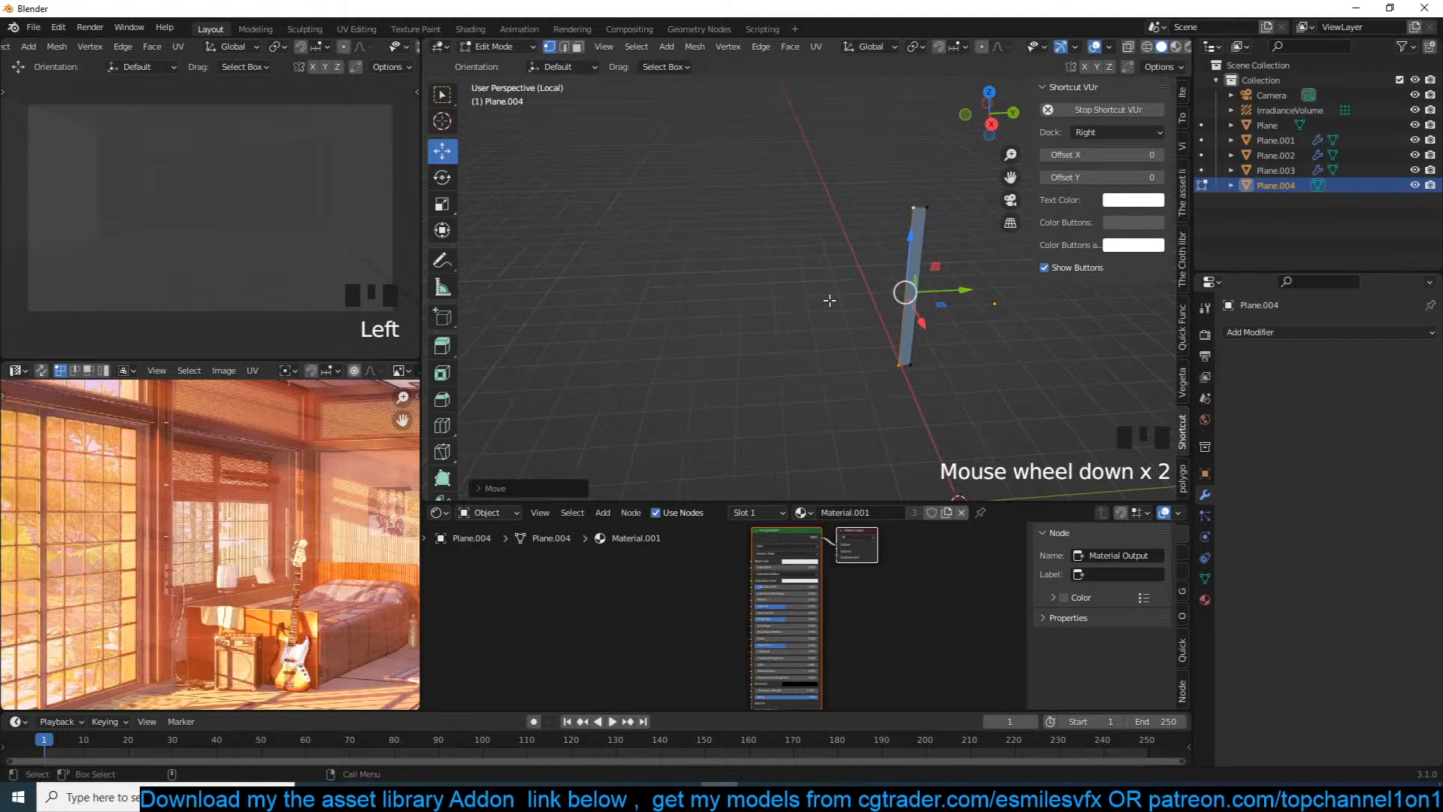
pyautogui.press('a')
pyautogui.press('KP_Decimal')
pyautogui.press('`')
pyautogui.moveTo(906, 286); pyautogui.dragTo(902, 331, button='middle')
pyautogui.press('e')
pyautogui.click(885, 334)
pyautogui.press('a')
pyautogui.press('Tab')
# Step: Apply all transforms to the post and set its origin to the centre of its geometry
pyautogui.hotkey('ctrl', 'a')
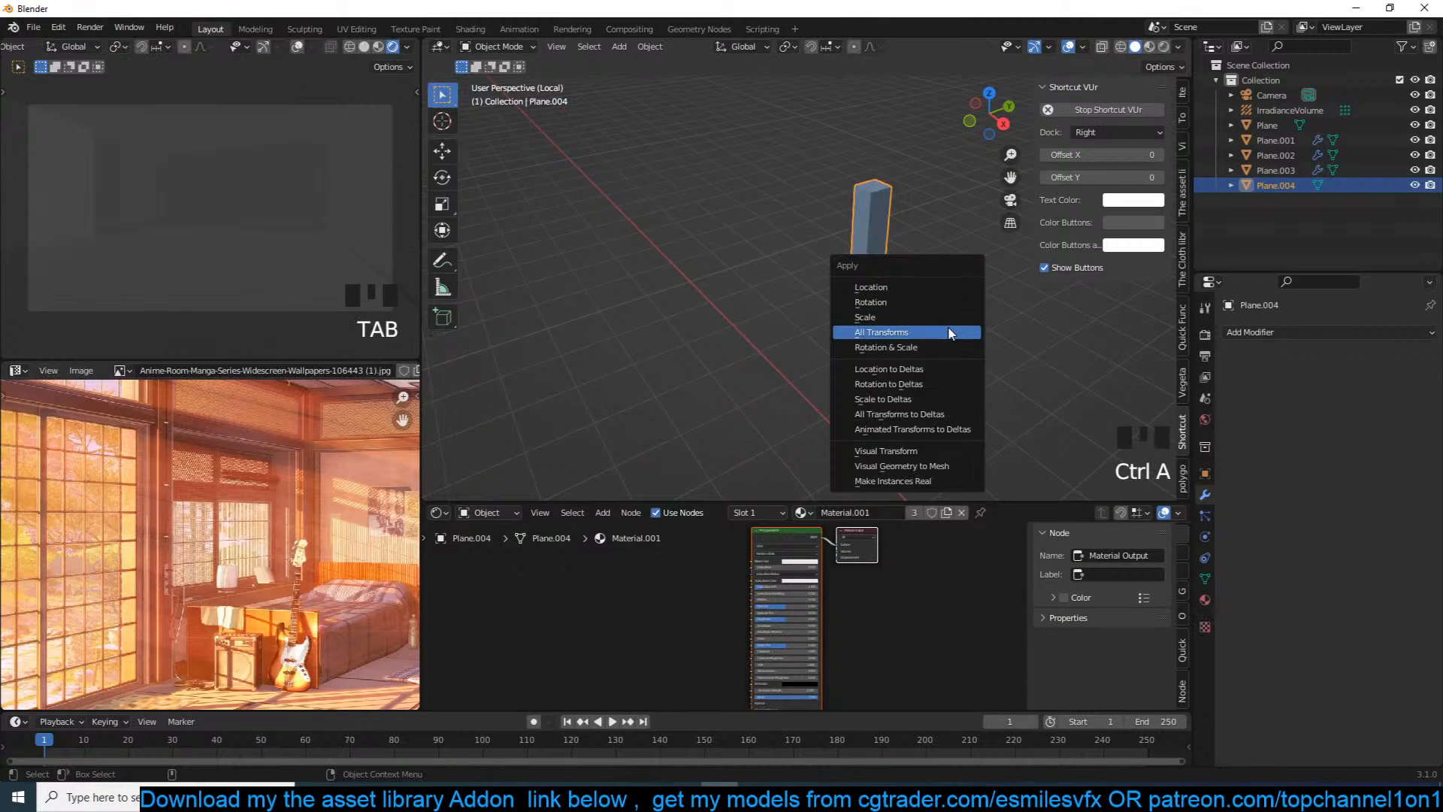
pyautogui.click(950, 333)
pyautogui.click(1302, 326)
pyautogui.rightClick(727, 286)
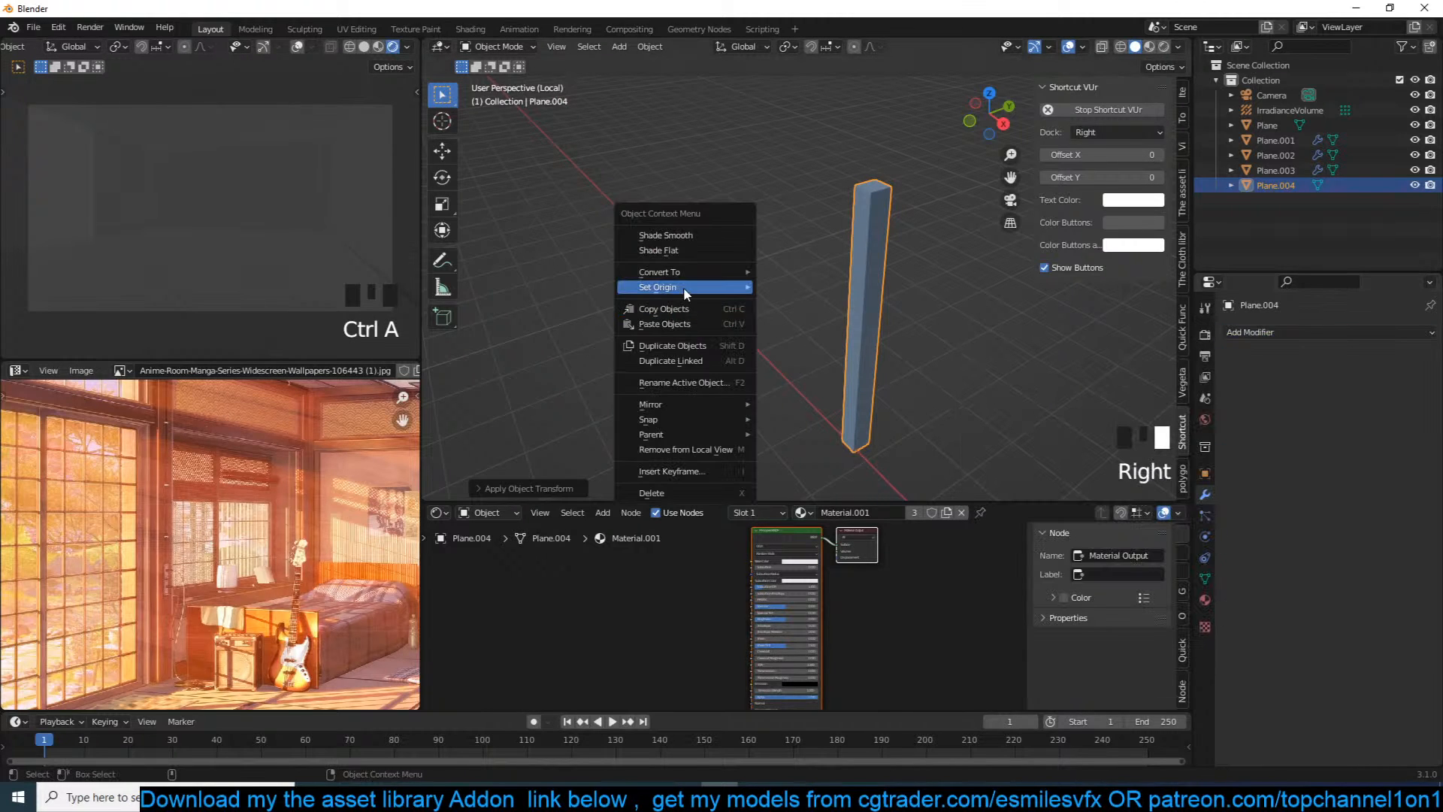
pyautogui.click(805, 317)
pyautogui.rightClick(860, 310)
pyautogui.moveTo(827, 294)
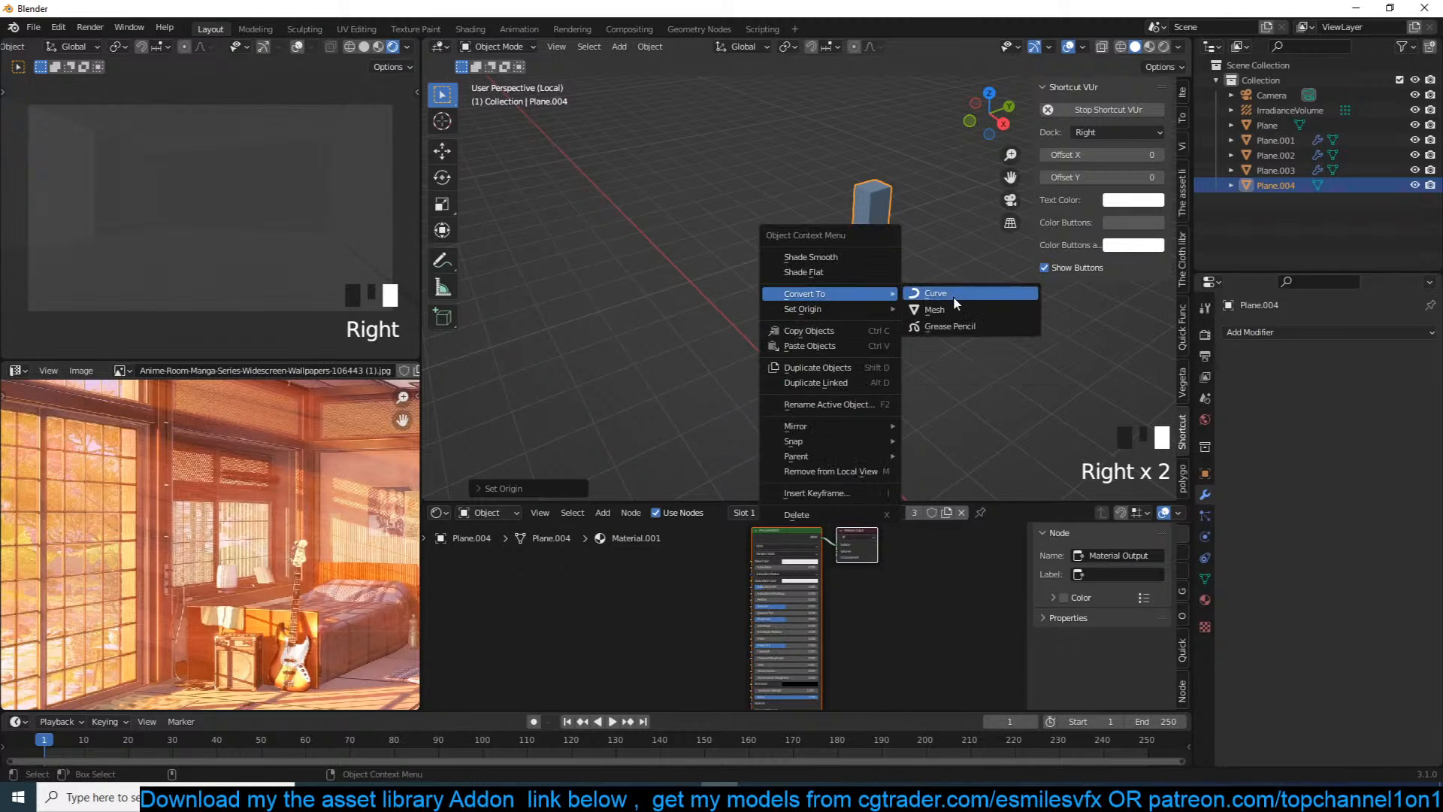
# Step: Add a Bevel modifier with an amount of 0.035 m to the post and apply the object's transform
pyautogui.click(1269, 330)
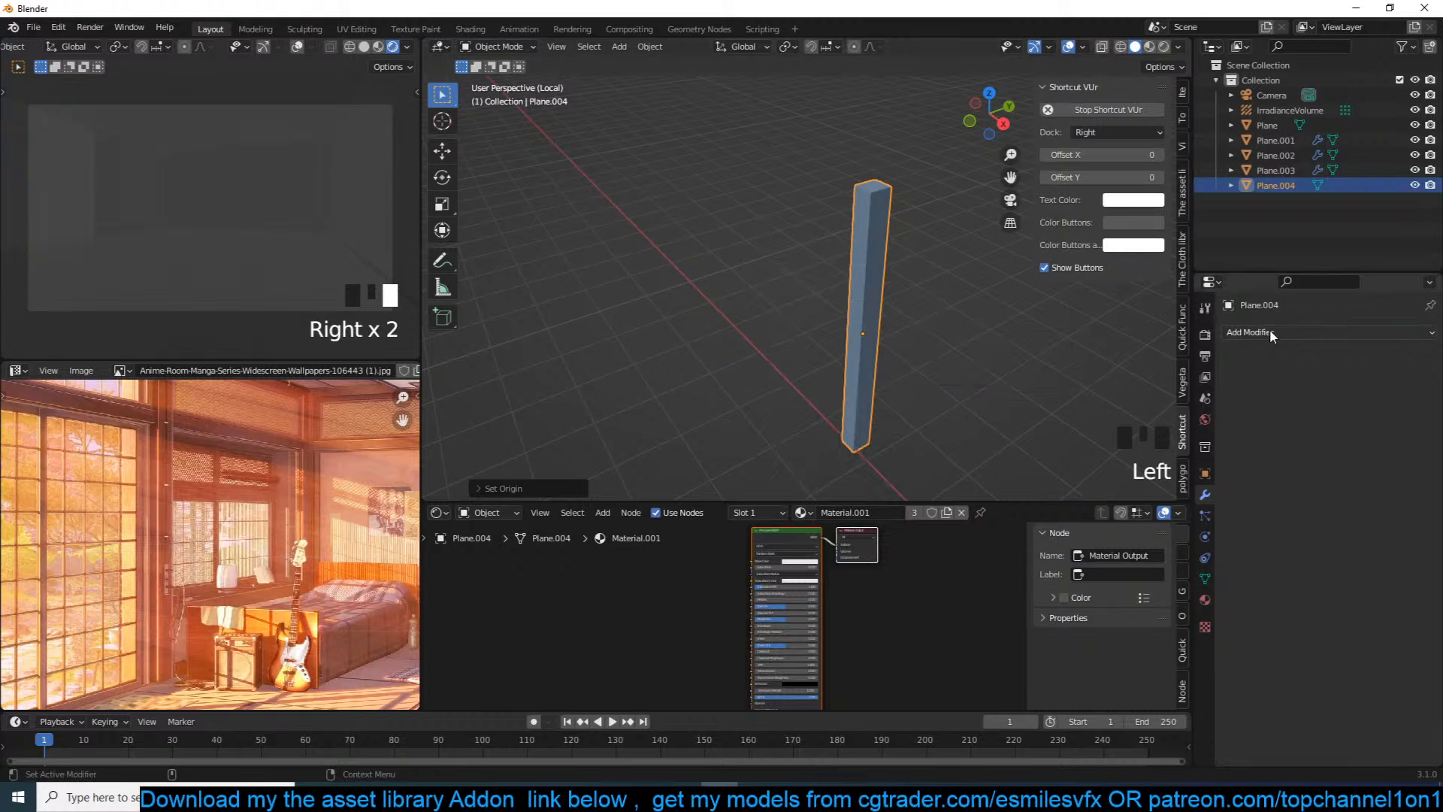
pyautogui.click(665, 200)
pyautogui.hotkey('shift', 'q')
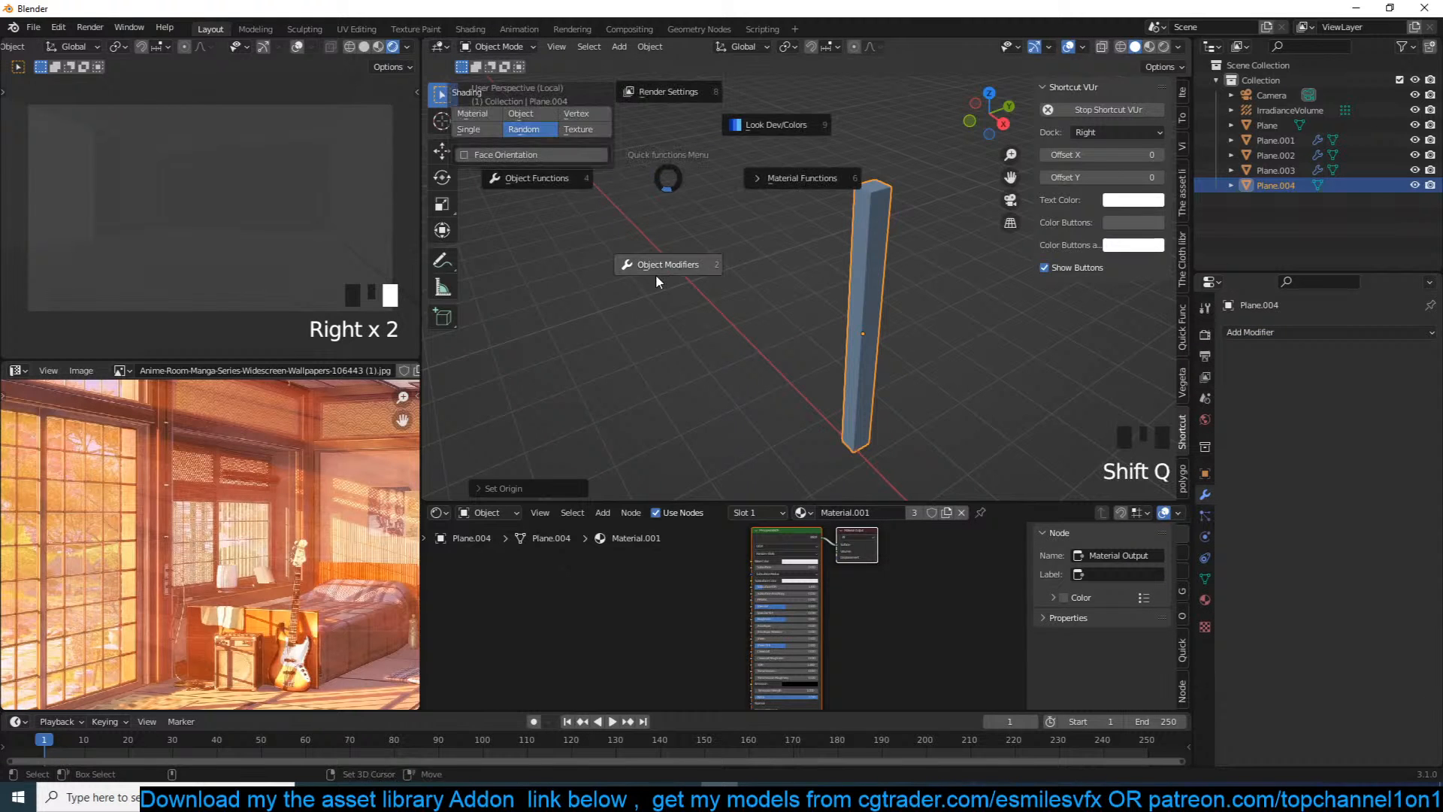
pyautogui.click(481, 277)
pyautogui.scroll(2, 807, 254)
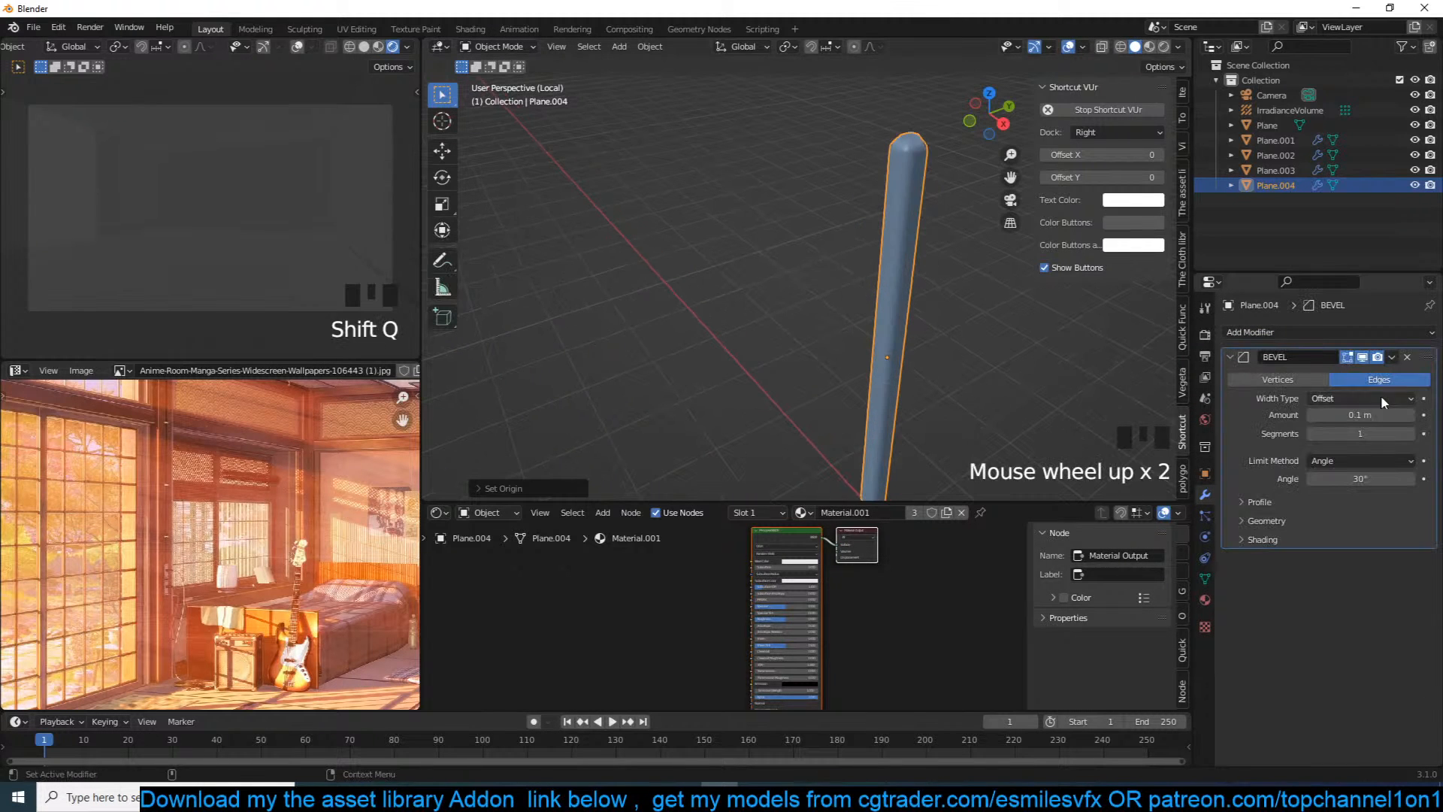
pyautogui.moveTo(1361, 415); pyautogui.dragTo(1342, 415)
pyautogui.hotkey('ctrl', 'a')
pyautogui.click(748, 299)
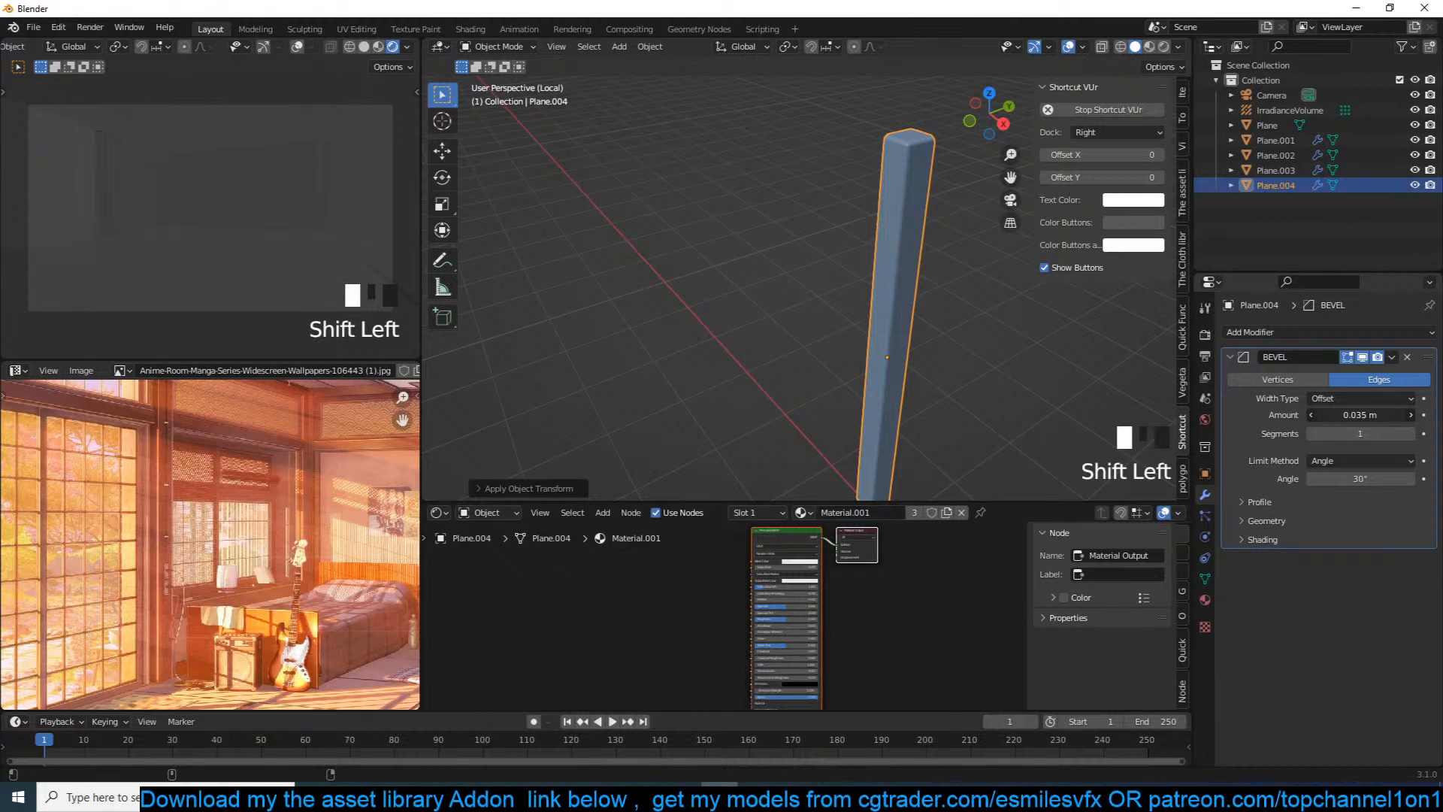
# Step: Add two crossing lengthwise loop cuts to the post, one in each horizontal direction
pyautogui.press('Tab')
pyautogui.hotkey('ctrl', 'r')
pyautogui.click(882, 198)
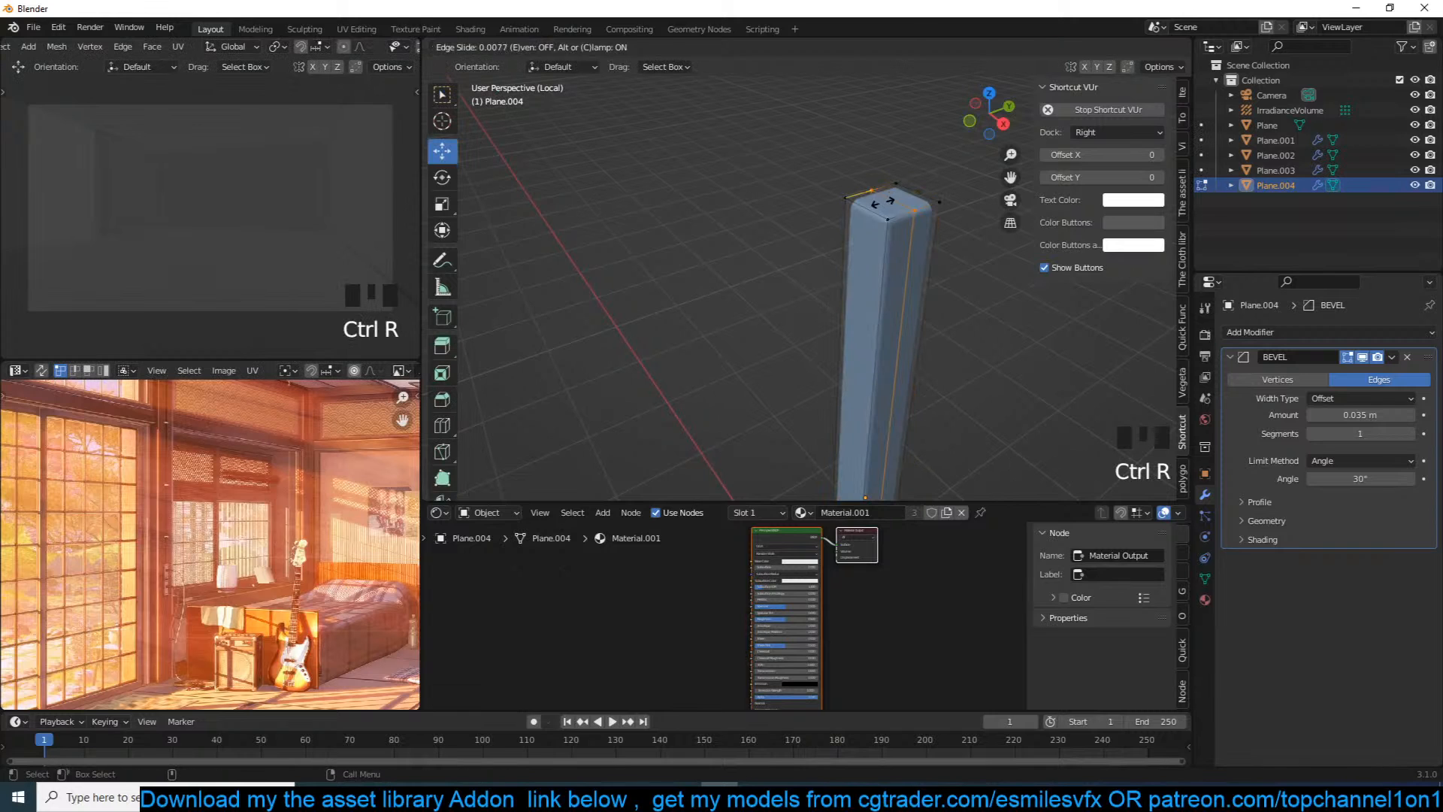
pyautogui.click(883, 211)
pyautogui.hotkey('ctrl', 'r')
pyautogui.click(879, 217)
pyautogui.click(877, 221)
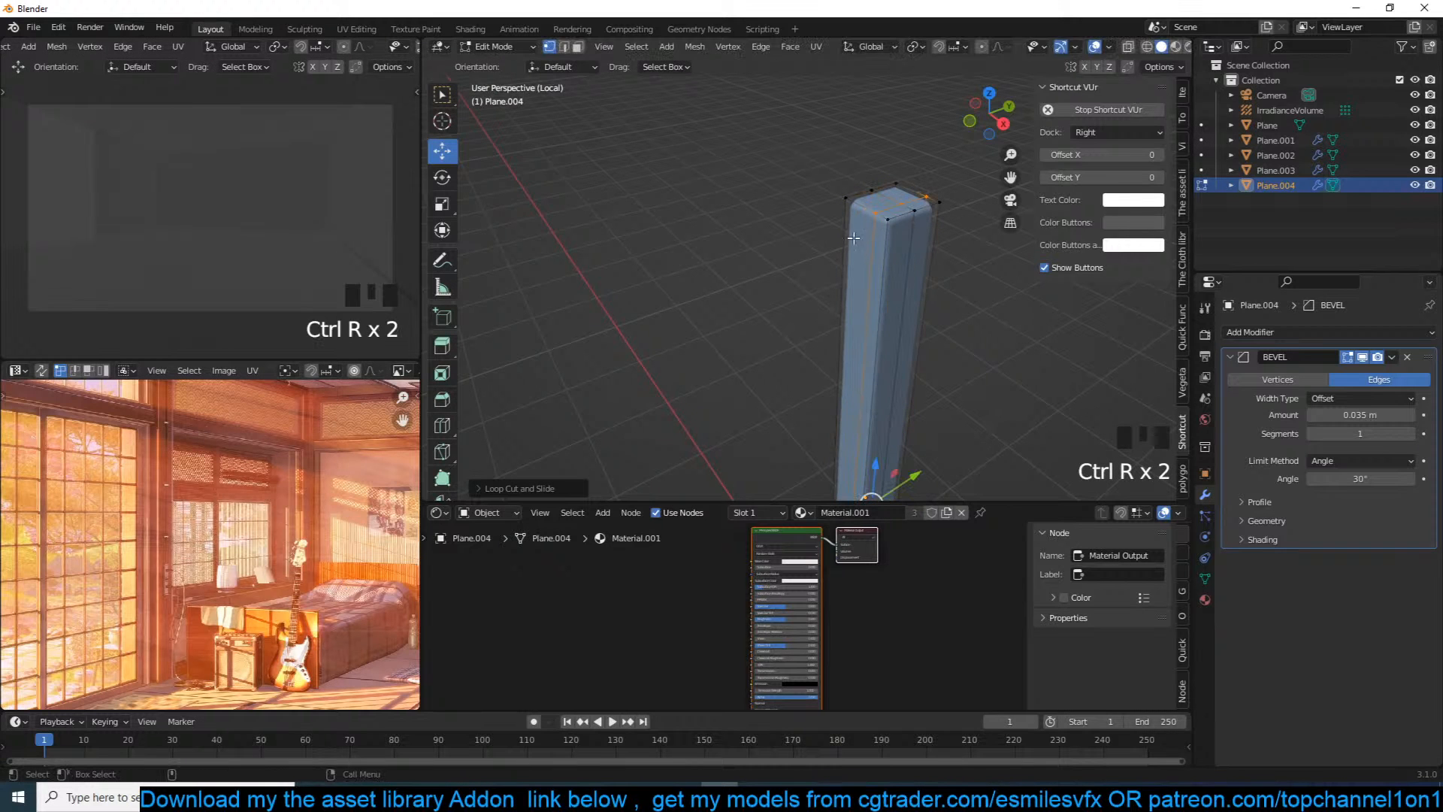
# Step: Extrude one of the post's long side faces outward by about 0.155 m
pyautogui.press('3')
pyautogui.click(853, 237)
pyautogui.press('e')
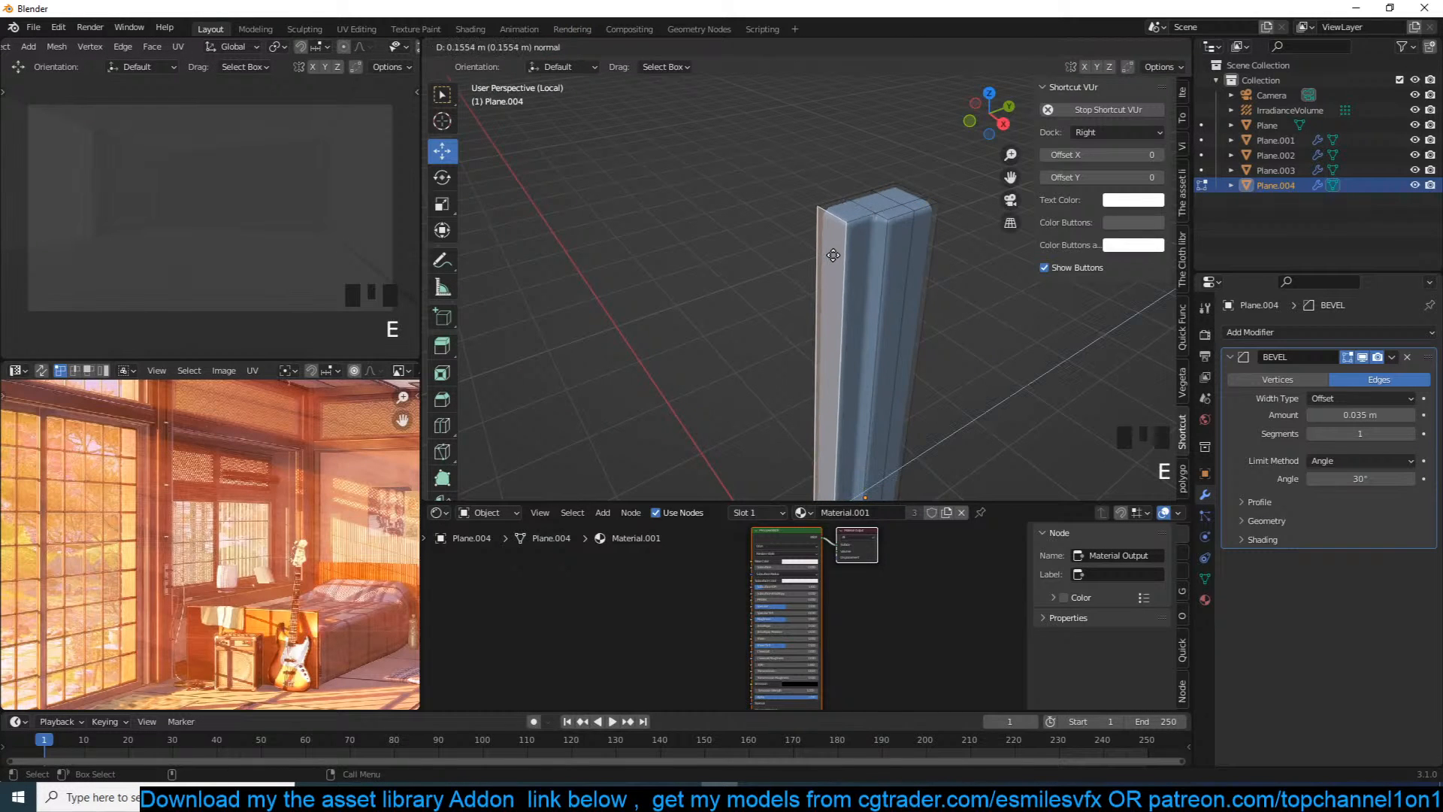
pyautogui.click(906, 251)
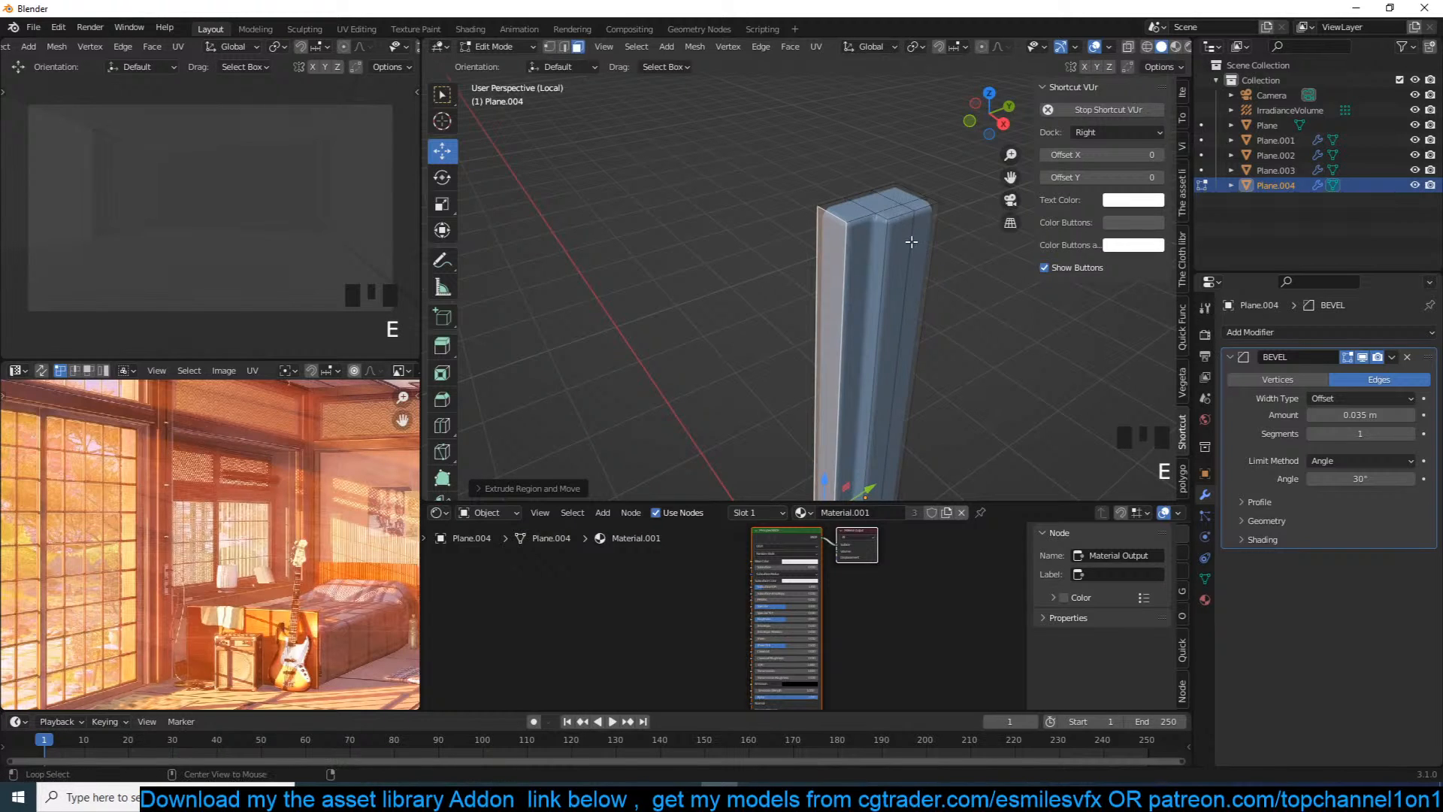
# Step: Bevel a lengthwise edge loop of the post into a narrow strip and extrude the strip's long face outward
pyautogui.press('2')
pyautogui.keyDown('alt'); pyautogui.click(918, 234); pyautogui.keyUp('alt')
pyautogui.press('`')
pyautogui.hotkey('ctrl', 'b')
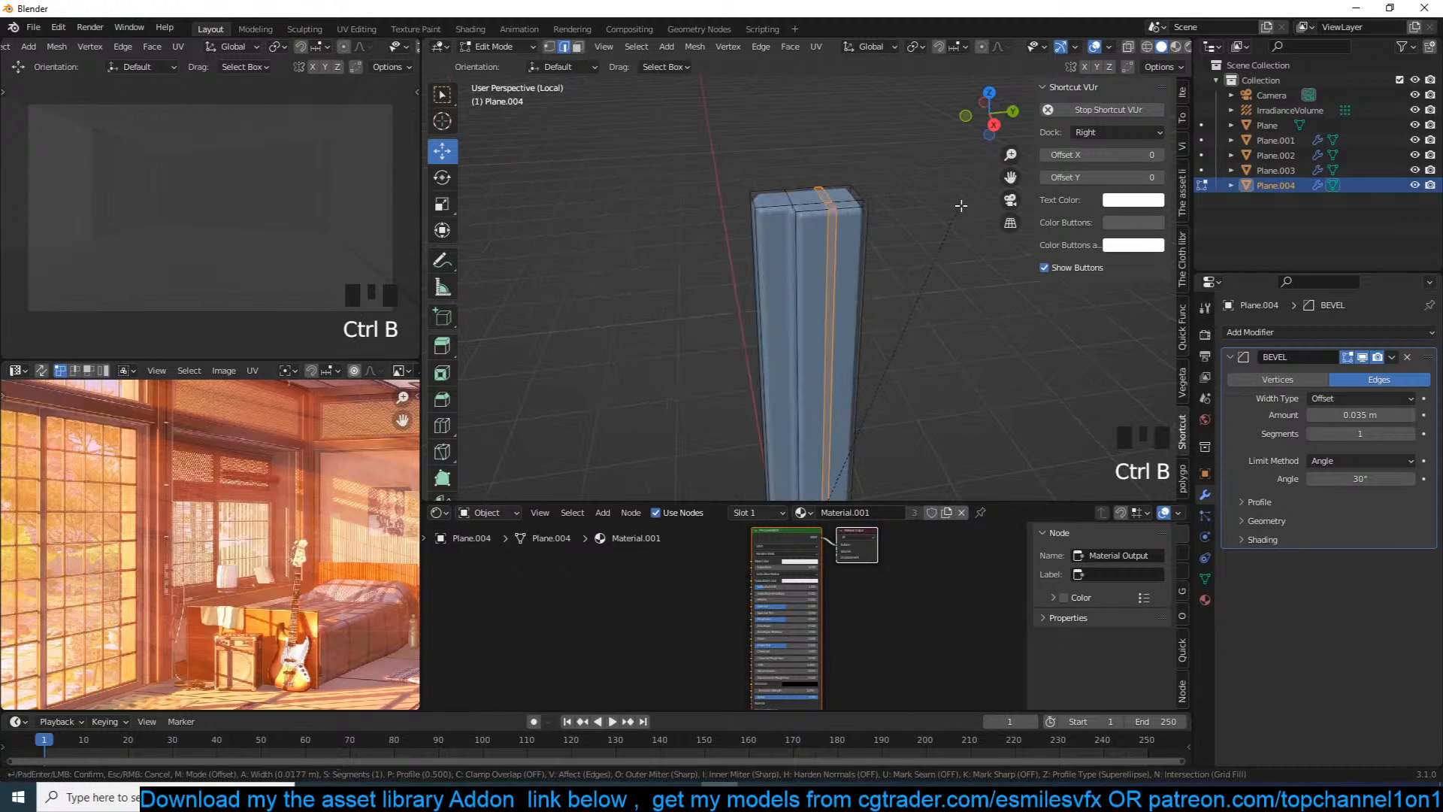
pyautogui.click(974, 203)
pyautogui.press('3')
pyautogui.press('`')
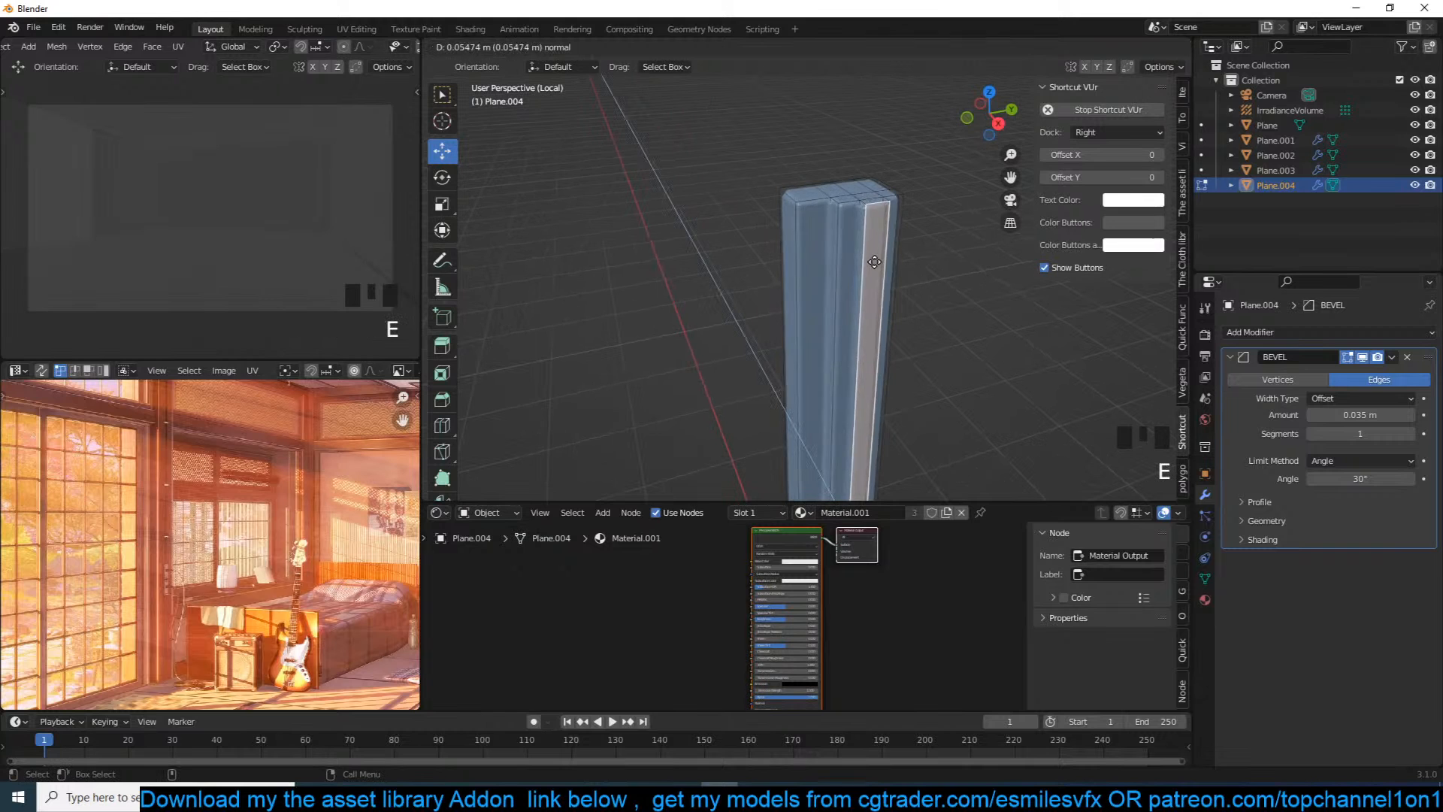
# Step: Check the post's stepped profile and move its selected long face slightly along Y
pyautogui.press('Tab')
pyautogui.press('`')
pyautogui.press('Tab')
pyautogui.press('`')
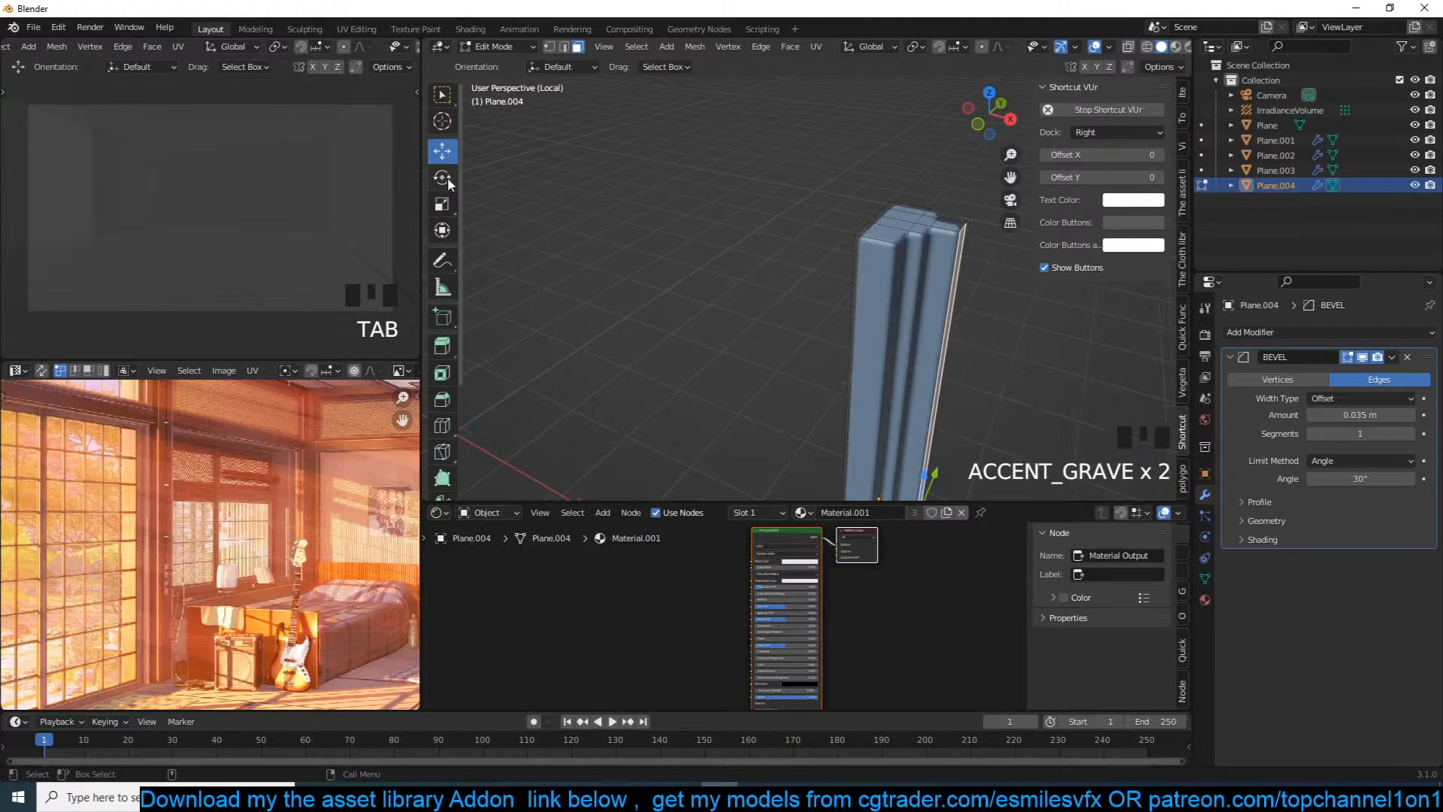
pyautogui.scroll(-4, 861, 259)
pyautogui.moveTo(889, 406); pyautogui.dragTo(882, 403)
pyautogui.press('Tab')
# Step: Inspect the grooved side of the post and show the viewport in Material Preview shading
pyautogui.press('`')
pyautogui.keyDown('shift'); pyautogui.moveTo(774, 250); pyautogui.dragTo(798, 221, button='middle'); pyautogui.keyUp('shift')
pyautogui.scroll(3, 799, 221)
pyautogui.press('`')
pyautogui.scroll(2, 876, 183)
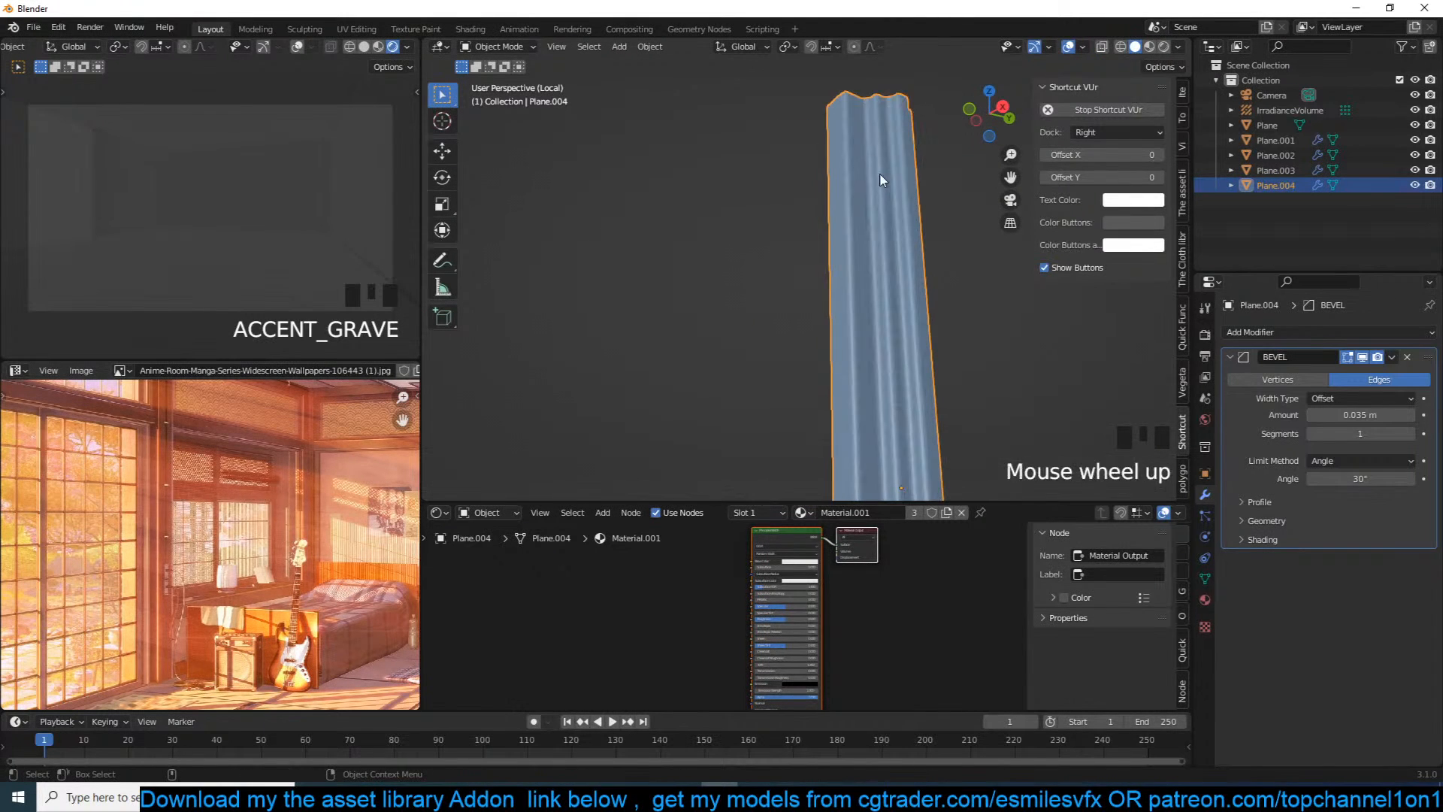
pyautogui.keyDown('shift'); pyautogui.moveTo(876, 184); pyautogui.dragTo(851, 191, button='middle'); pyautogui.keyUp('shift')
pyautogui.scroll(-2, 850, 191)
pyautogui.click(1149, 46)
pyautogui.scroll(3, 806, 295)
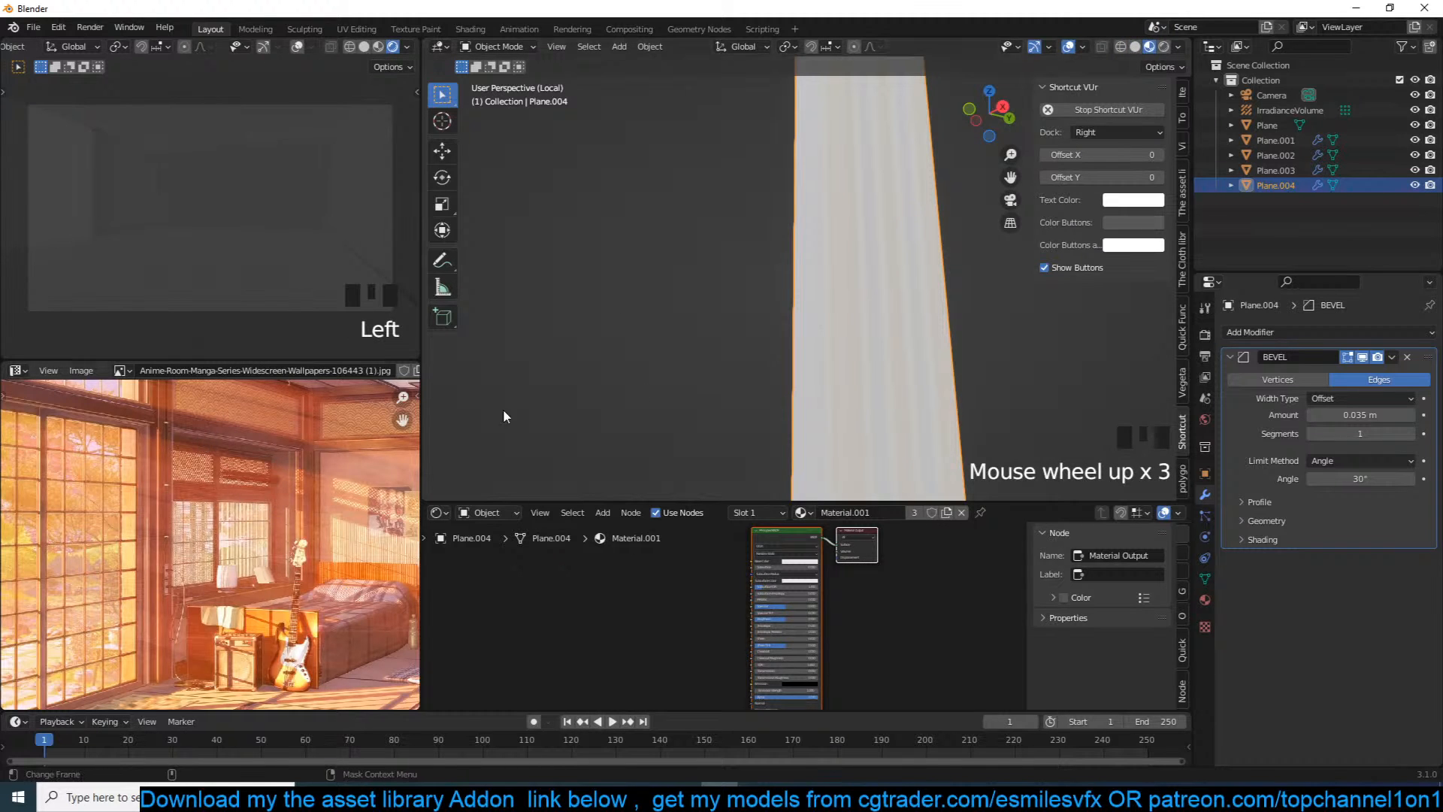
pyautogui.press('`')
pyautogui.scroll(3, 728, 339)
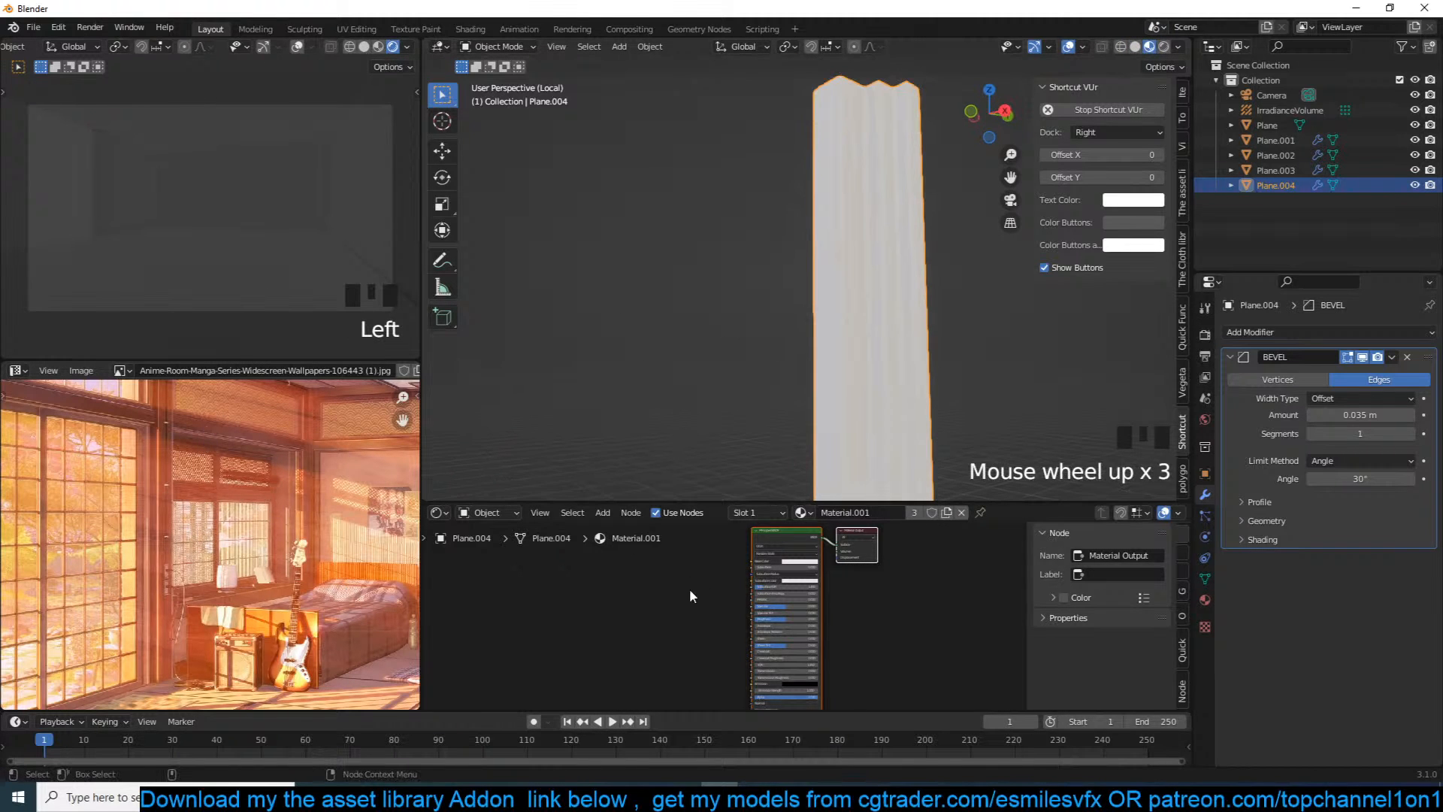
# Step: Add an Image Texture node beside the Principled BSDF in the post's material
pyautogui.moveTo(689, 580); pyautogui.dragTo(712, 643, button='middle')
pyautogui.scroll(7, 719, 598)
pyautogui.hotkey('shift', 'a')
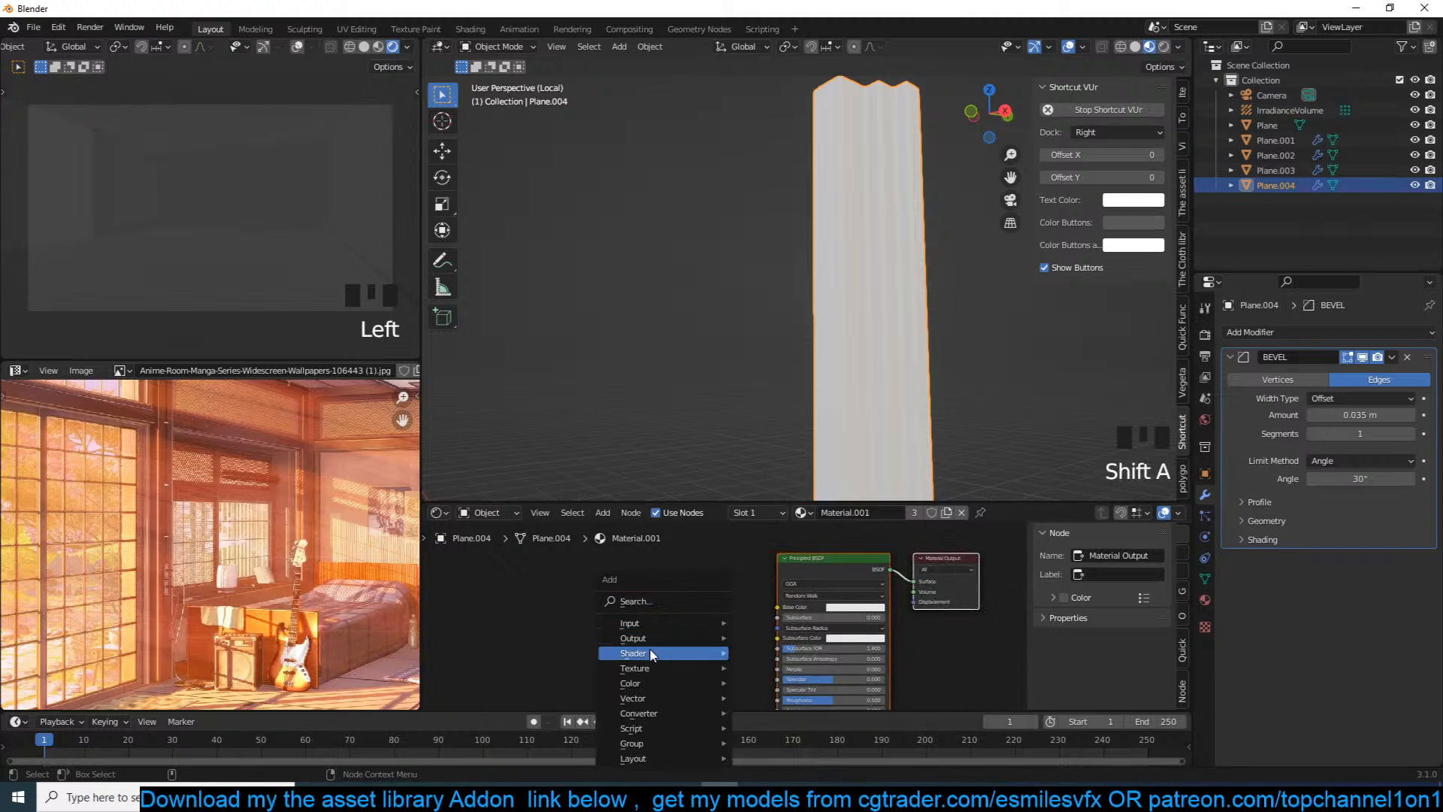
pyautogui.moveTo(651, 669)
pyautogui.click(782, 546)
pyautogui.click(765, 627)
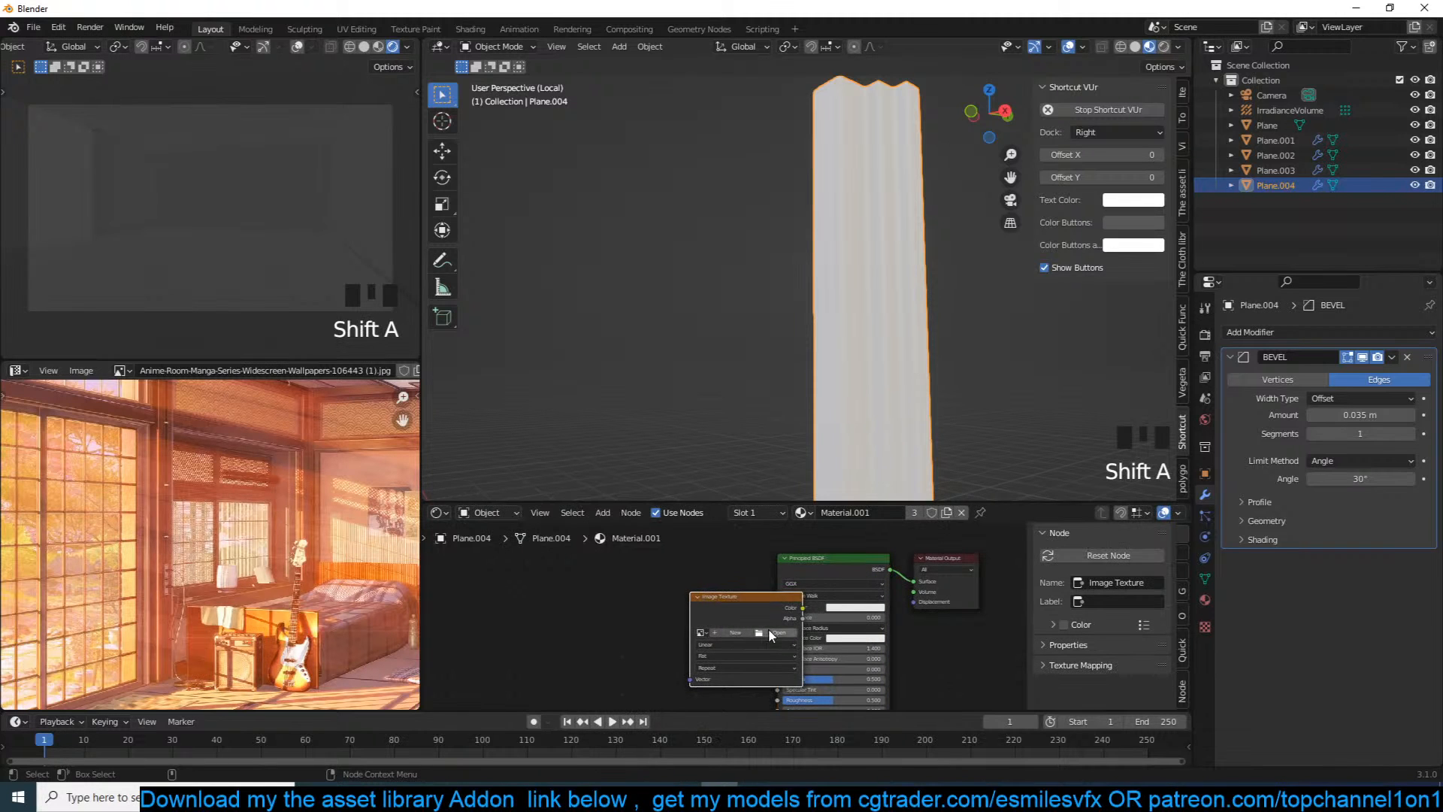
# Step: Load Marble-granite-interior-wall-decorative-faux-tile.jpg from D:\resouces\wood into the Image Texture node and preview it on the post
pyautogui.click(776, 632)
pyautogui.click(376, 516)
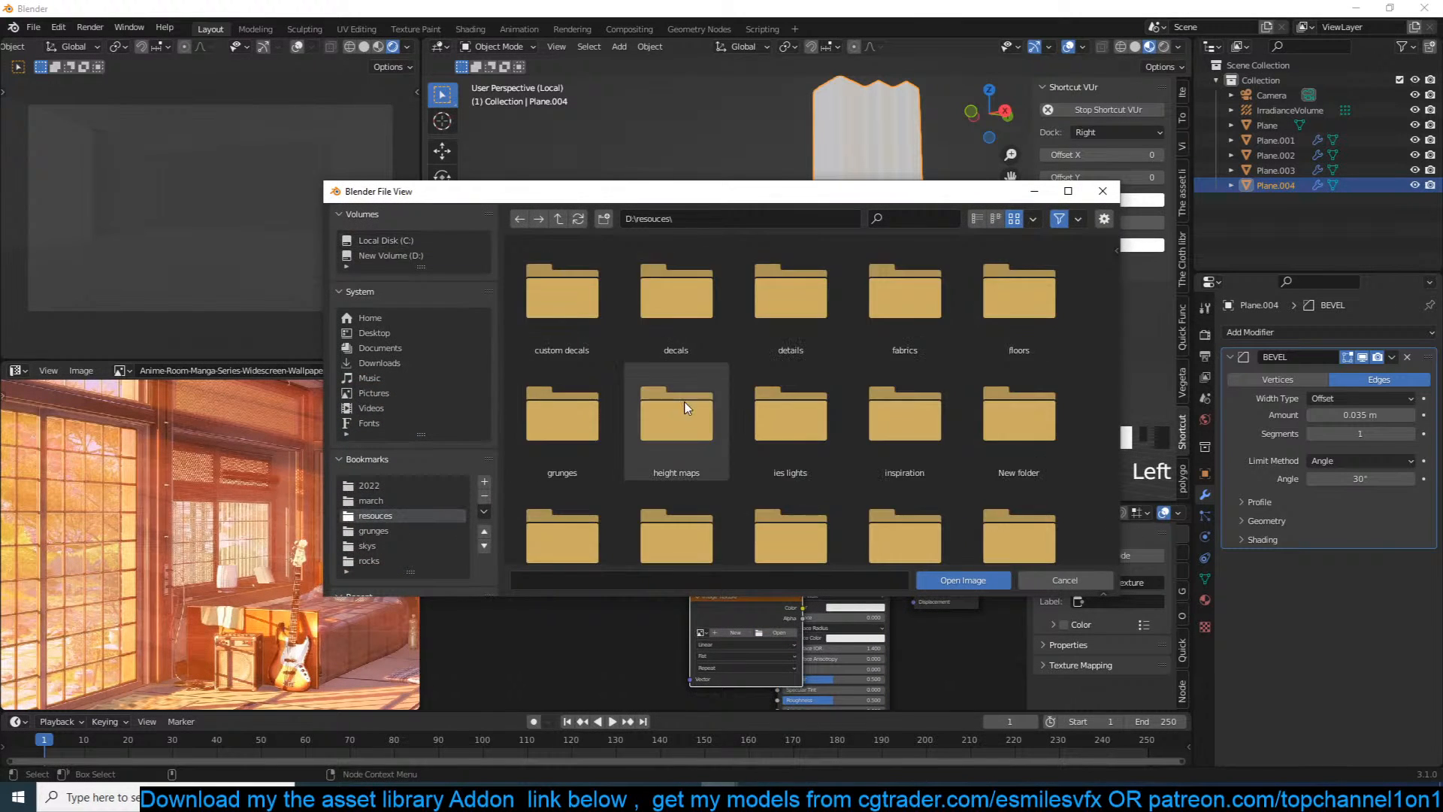
pyautogui.scroll(-5, 828, 436)
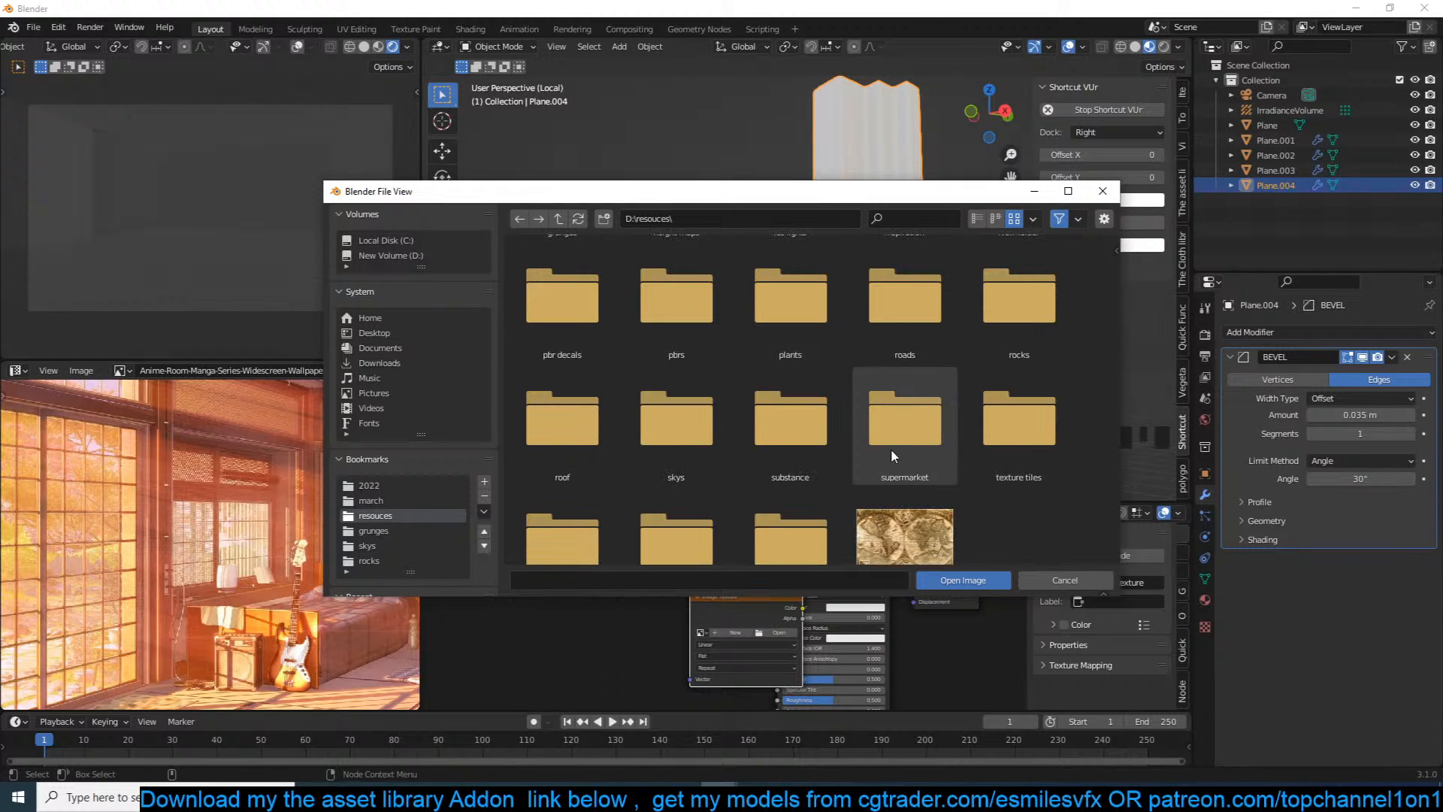
pyautogui.scroll(-1, 662, 481)
pyautogui.doubleClick(782, 485)
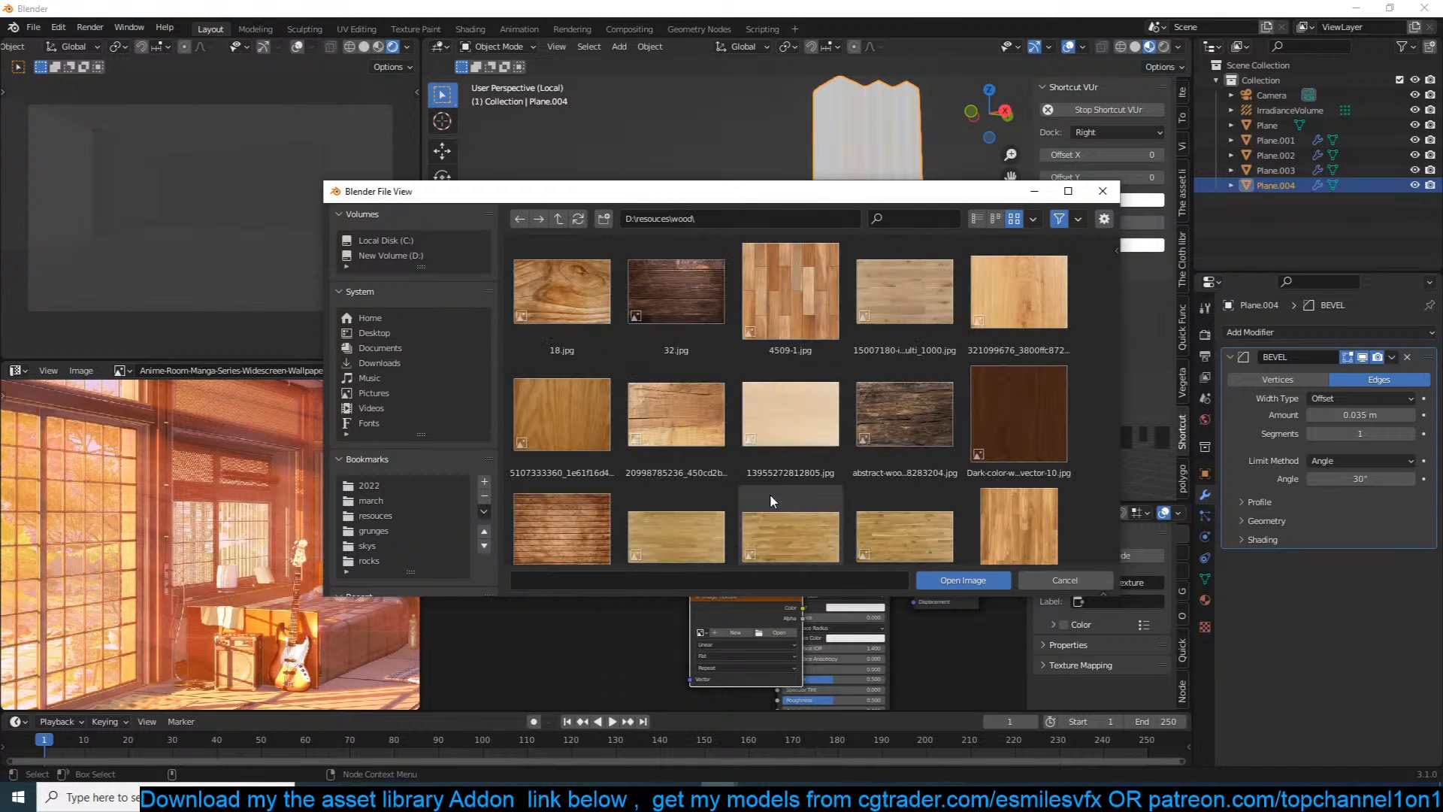
pyautogui.scroll(-3, 673, 488)
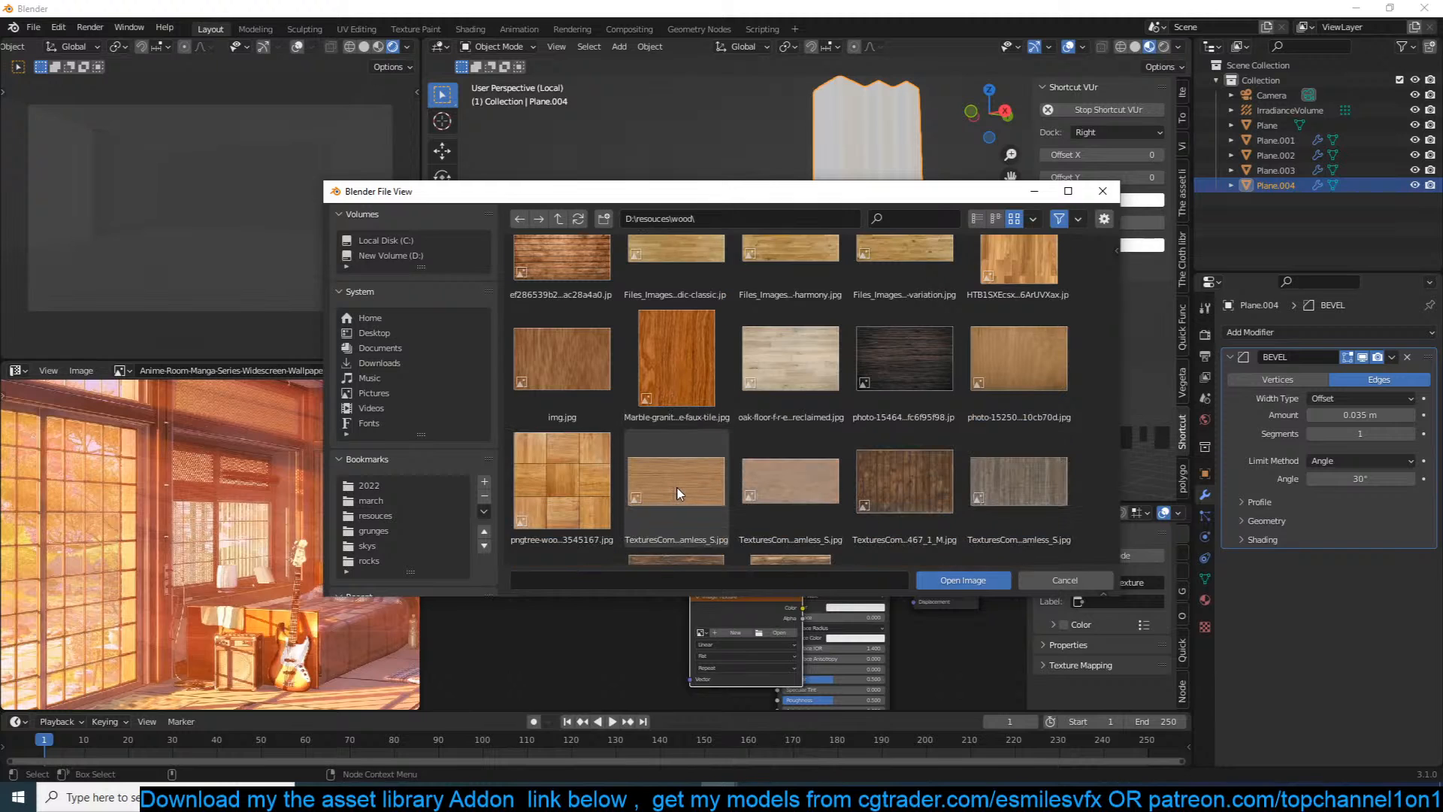
pyautogui.doubleClick(694, 366)
pyautogui.moveTo(741, 603); pyautogui.dragTo(574, 598)
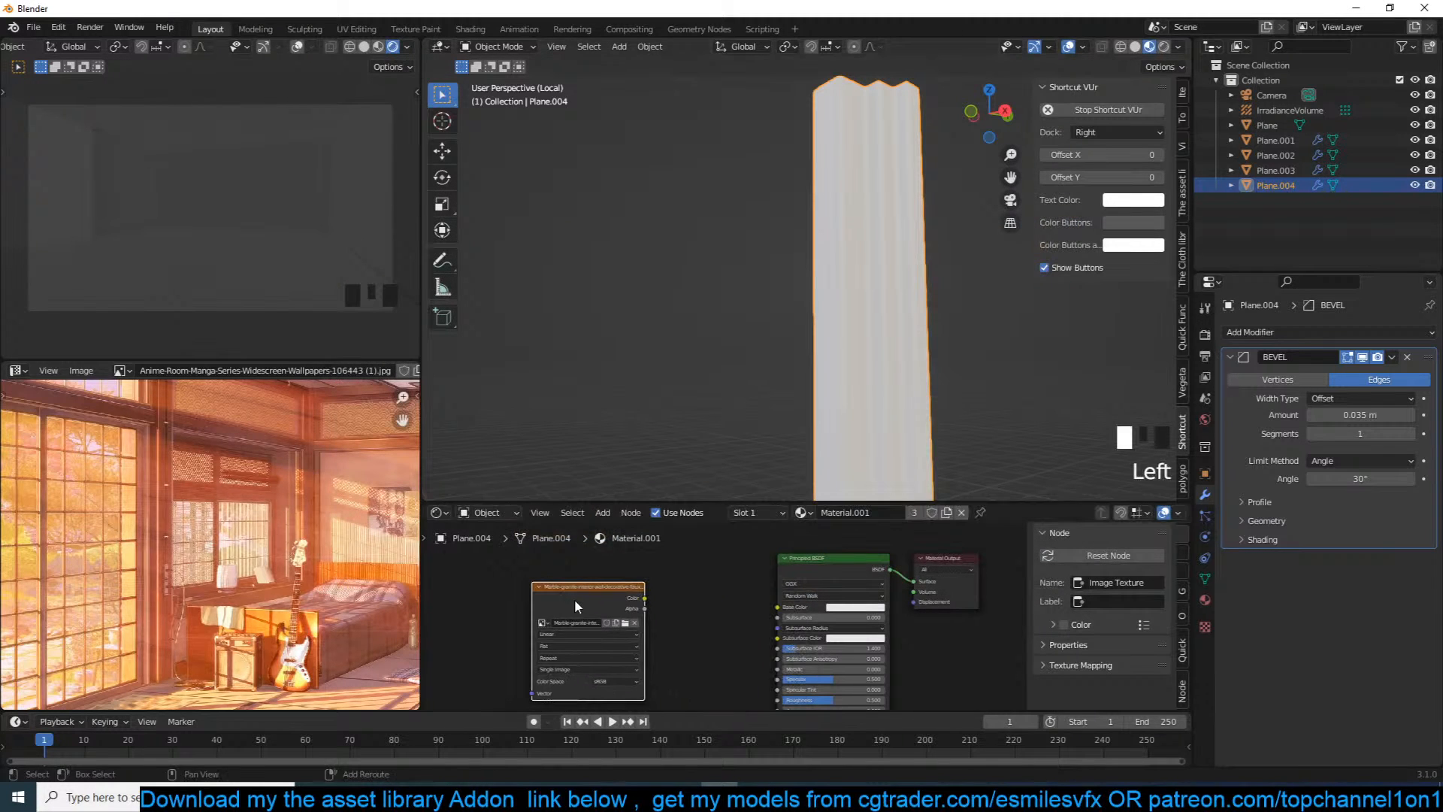
pyautogui.keyDown('ctrl'); pyautogui.keyDown('shift'); pyautogui.click(585, 589); pyautogui.keyUp('shift'); pyautogui.keyUp('ctrl')
# Step: Mark the lengthwise edge loop along the post's outer corner as a UV seam
pyautogui.press('Tab')
pyautogui.press('a')
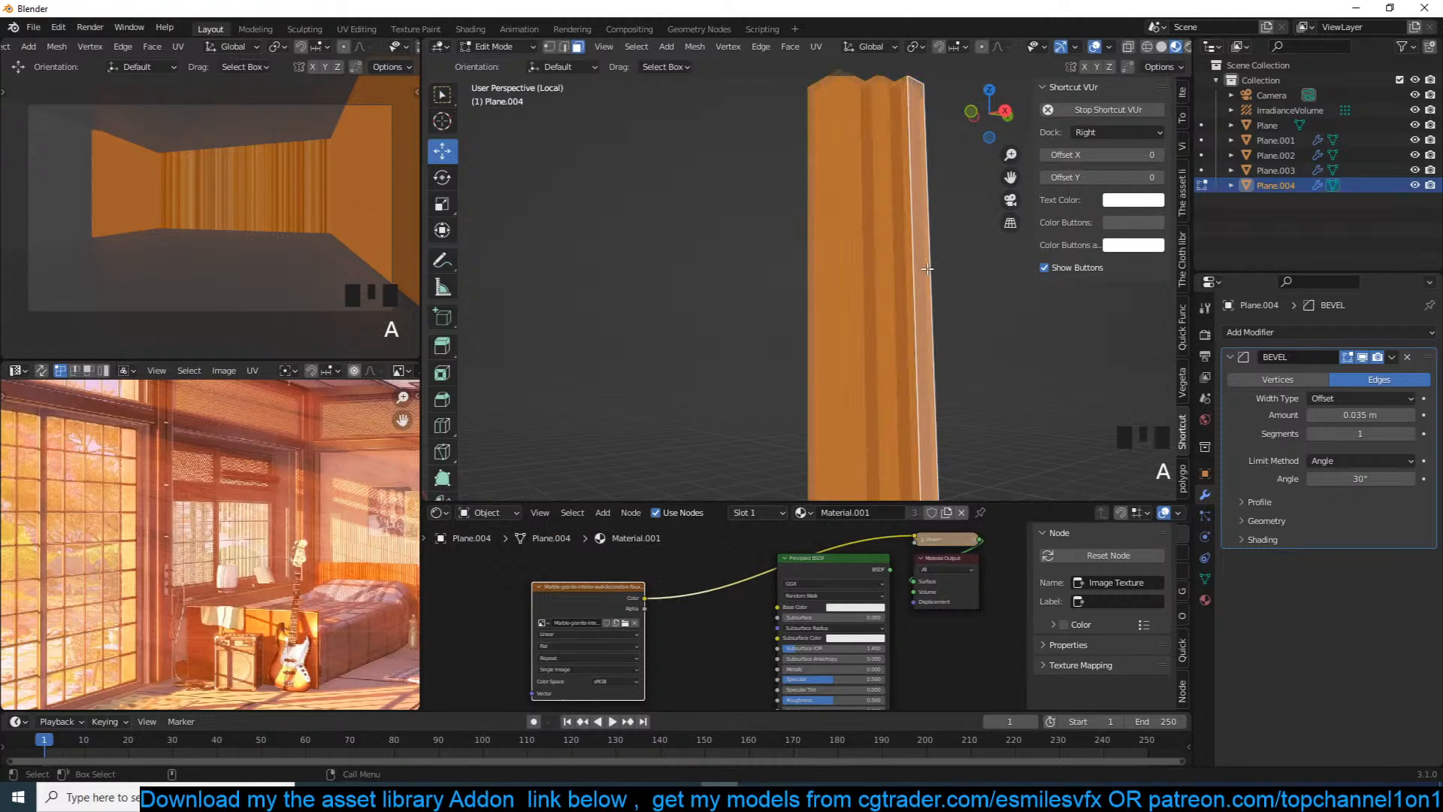
pyautogui.keyDown('alt'); pyautogui.click(920, 288); pyautogui.keyUp('alt')
pyautogui.press('2')
pyautogui.keyDown('alt'); pyautogui.click(922, 301); pyautogui.keyUp('alt')
pyautogui.hotkey('ctrl', 'e')
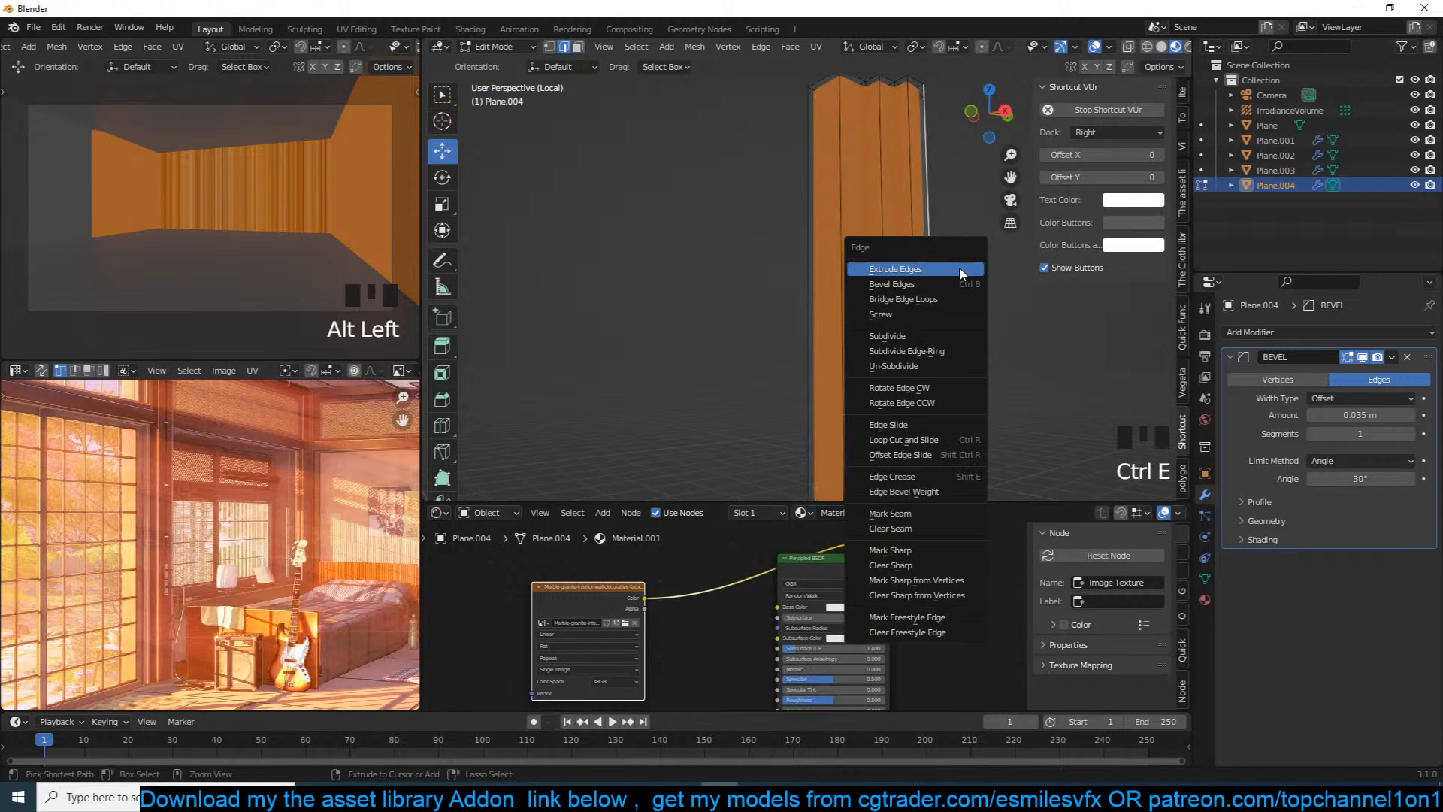
pyautogui.click(899, 514)
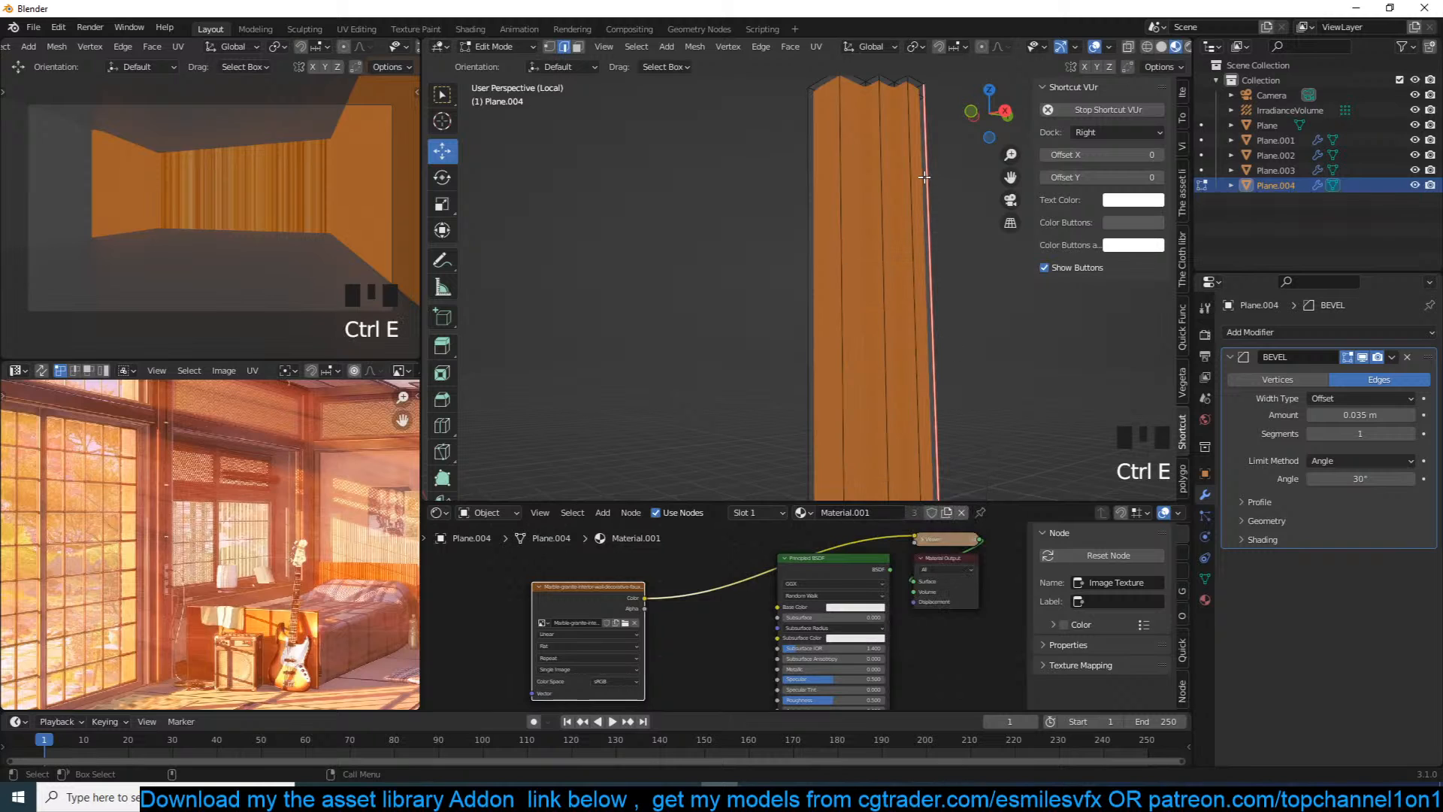
# Step: Unwrap the post's faces using the marked seam and check the wood grain in Object Mode
pyautogui.hotkey('alt', 'z')
pyautogui.click(865, 120)
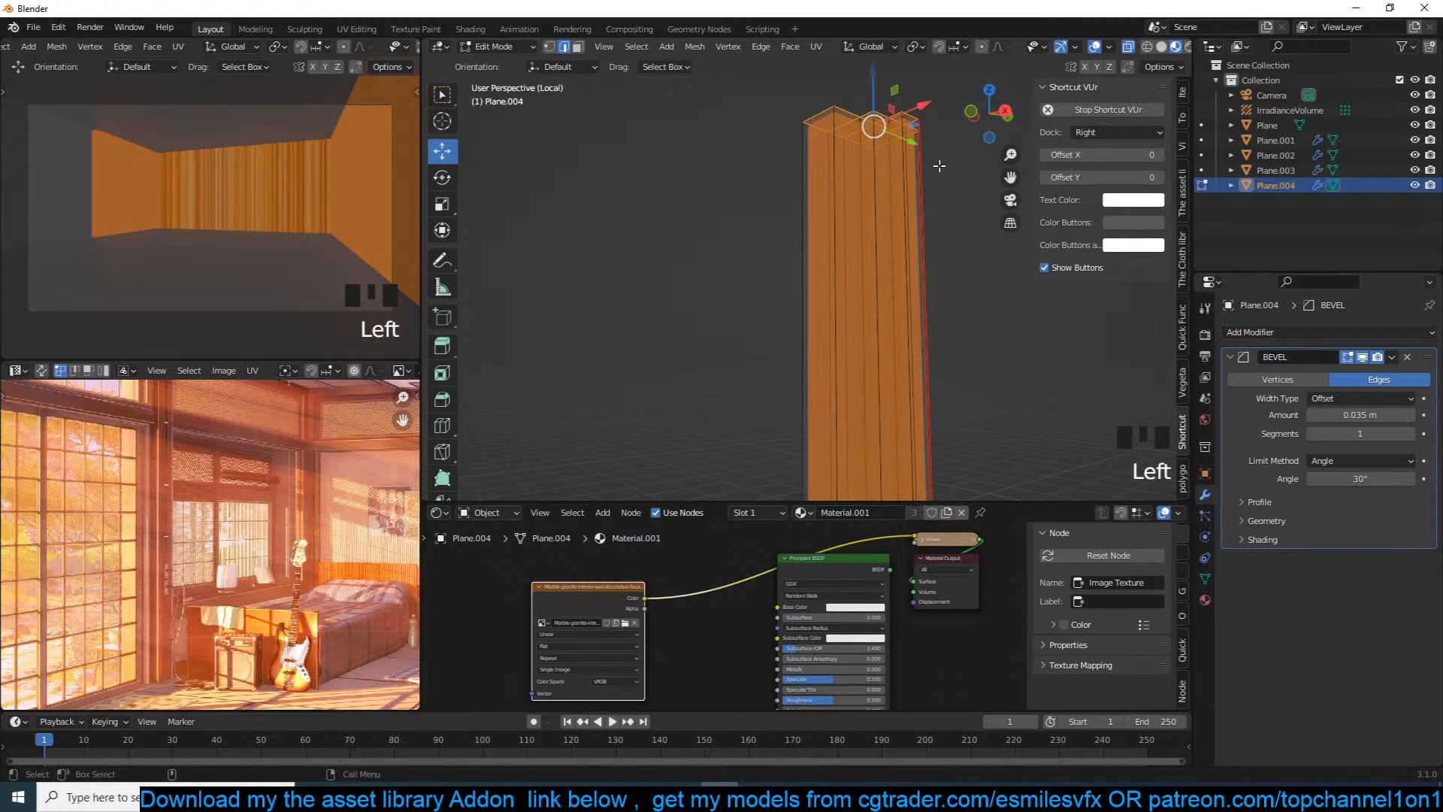
pyautogui.scroll(-6, 917, 177)
pyautogui.keyDown('shift'); pyautogui.moveTo(845, 406); pyautogui.dragTo(870, 280, button='middle'); pyautogui.keyUp('shift')
pyautogui.press('3')
pyautogui.rightClick(886, 252)
pyautogui.keyDown('alt'); pyautogui.click(871, 272); pyautogui.keyUp('alt')
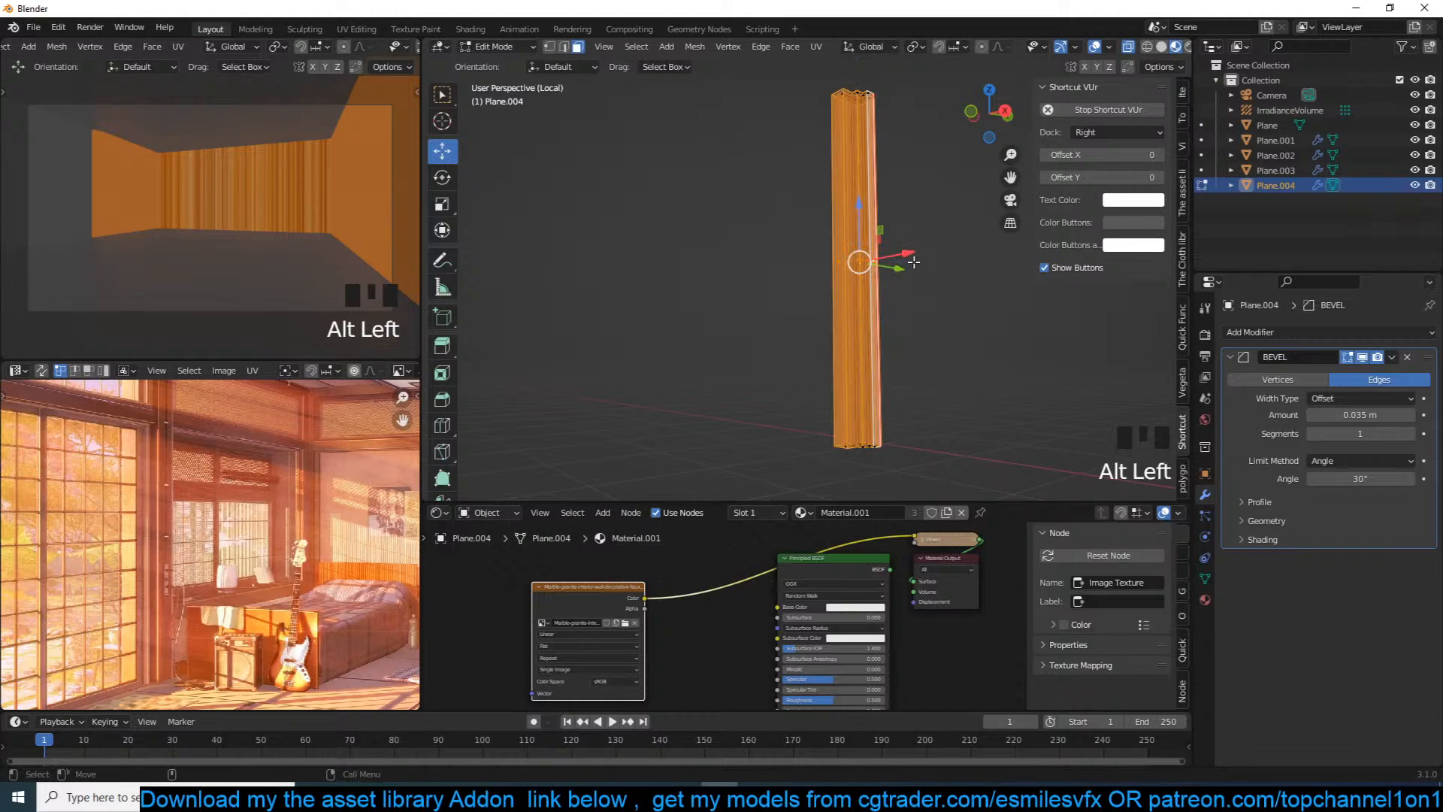
pyautogui.press('u')
pyautogui.click(913, 262)
pyautogui.press('Tab')
pyautogui.scroll(4, 895, 287)
pyautogui.press('`')
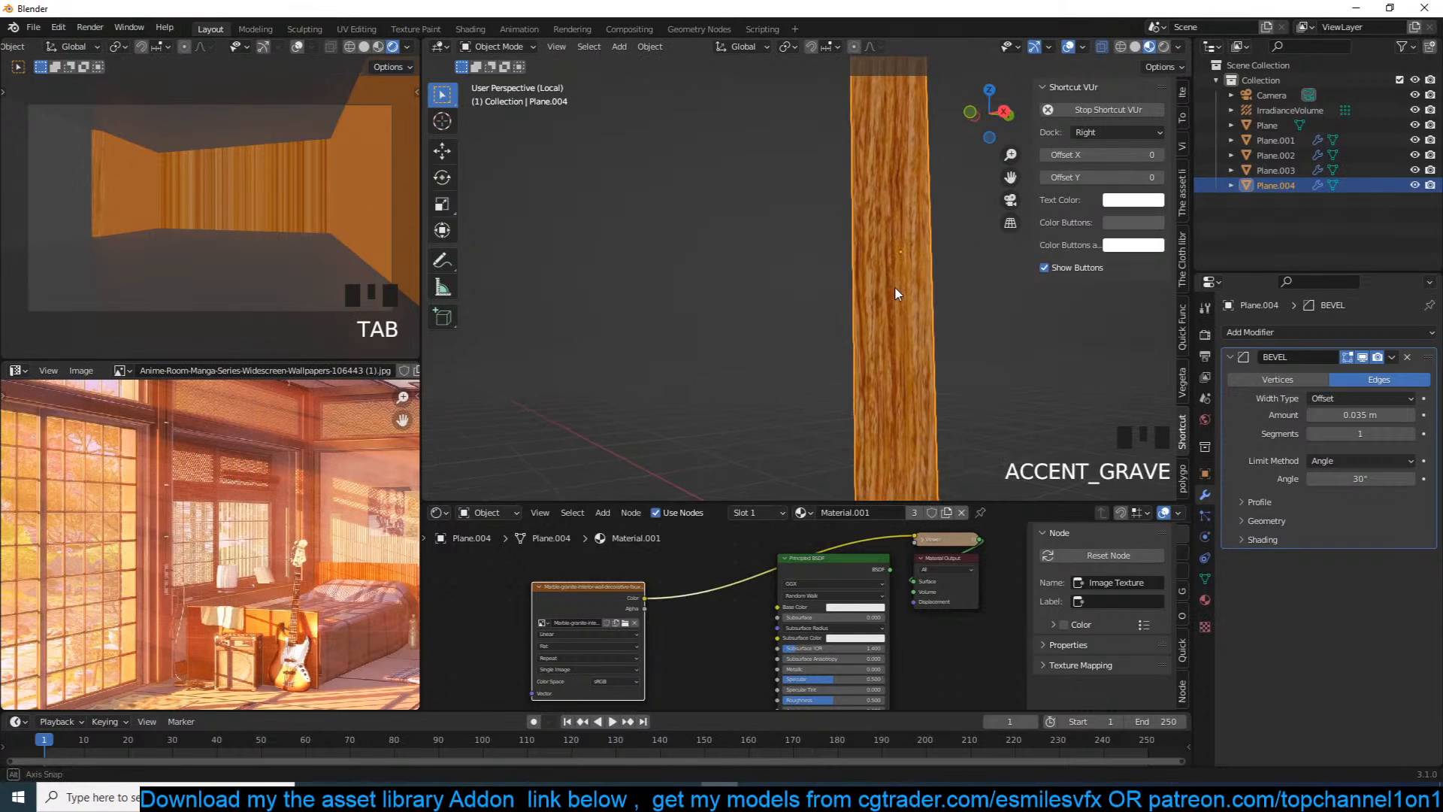
# Step: Add Texture Coordinate and Mapping nodes to the wood texture and adjust the mapping scale so the grain runs along the post
pyautogui.click(621, 590)
pyautogui.hotkey('ctrl', 't')
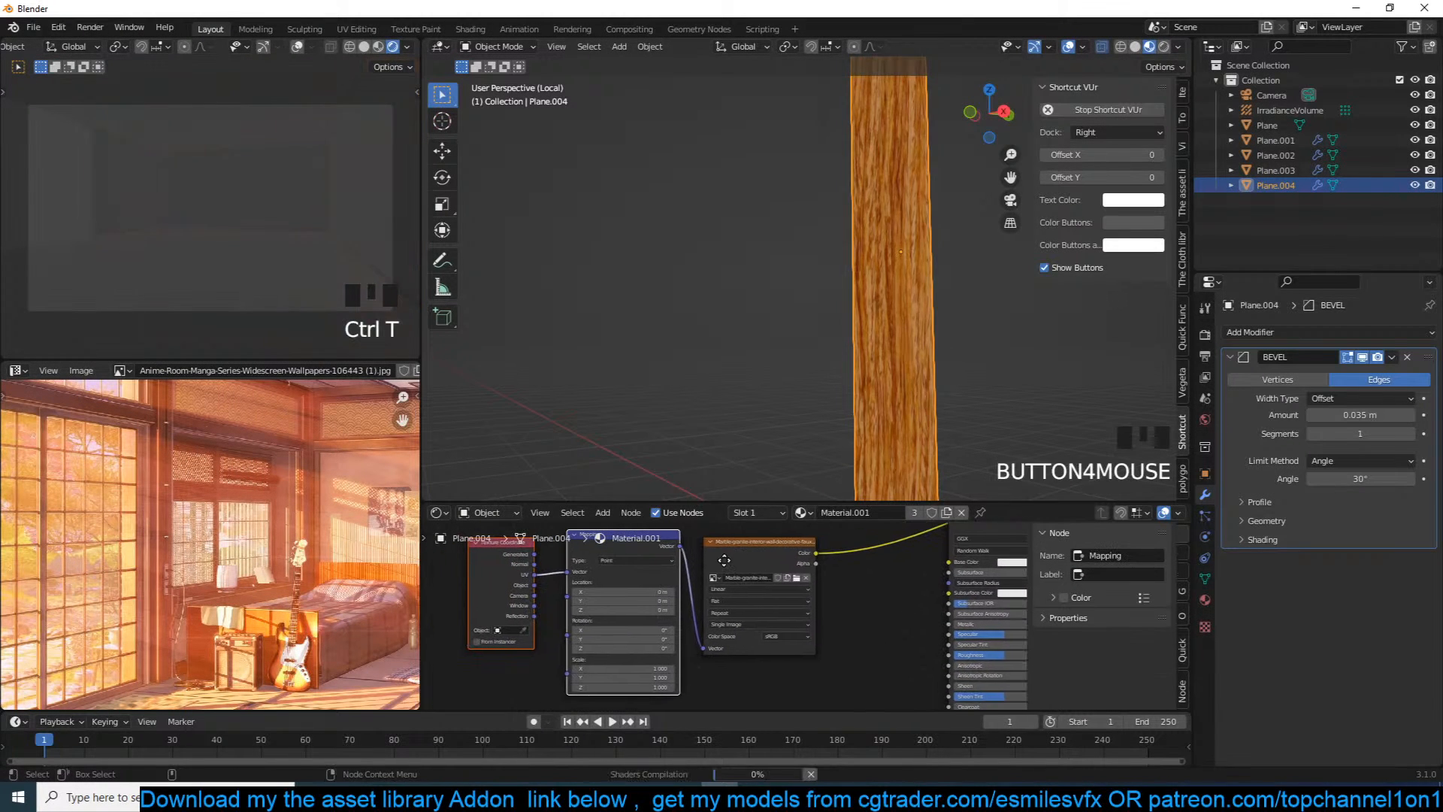
pyautogui.moveTo(658, 668); pyautogui.dragTo(723, 639)
pyautogui.scroll(-3, 977, 305)
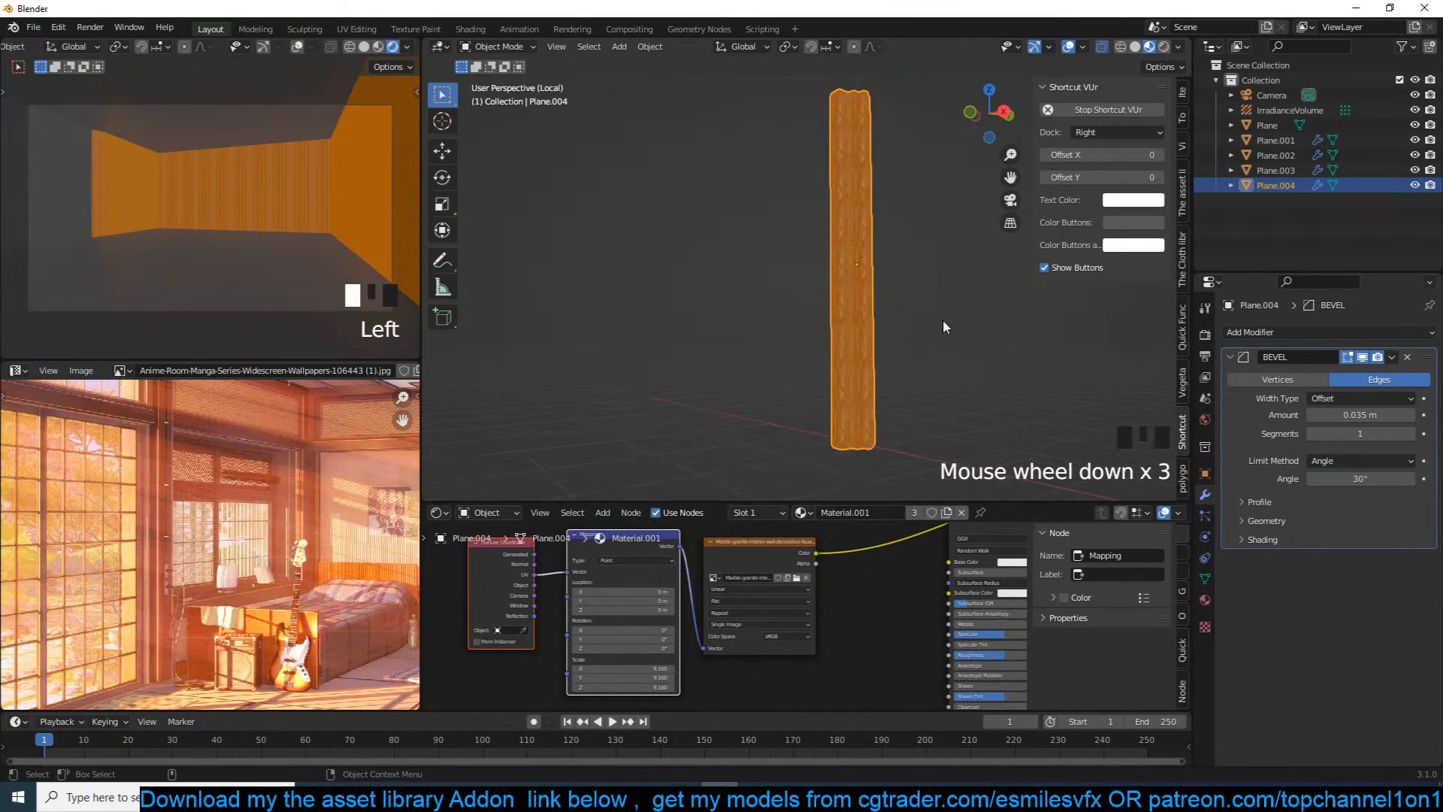
pyautogui.scroll(2, 932, 335)
pyautogui.moveTo(656, 692); pyautogui.dragTo(632, 669)
pyautogui.hotkey('ctrl', 'z')
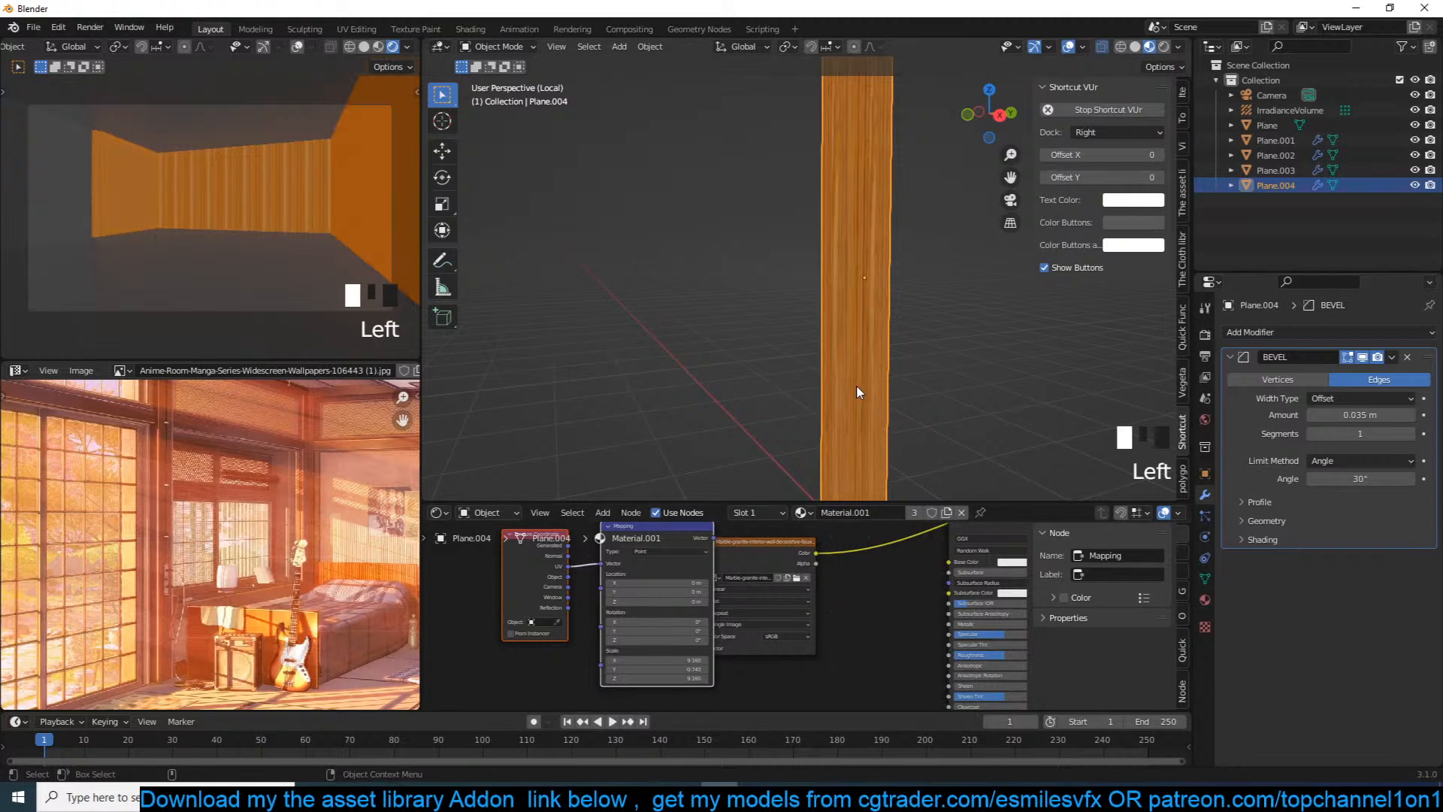
# Step: Move the Texture Coordinate, Mapping and Image Texture nodes farther from the Principled BSDF to make room between them
pyautogui.keyDown('shift'); pyautogui.moveTo(856, 389); pyautogui.dragTo(814, 419, button='middle'); pyautogui.keyUp('shift')
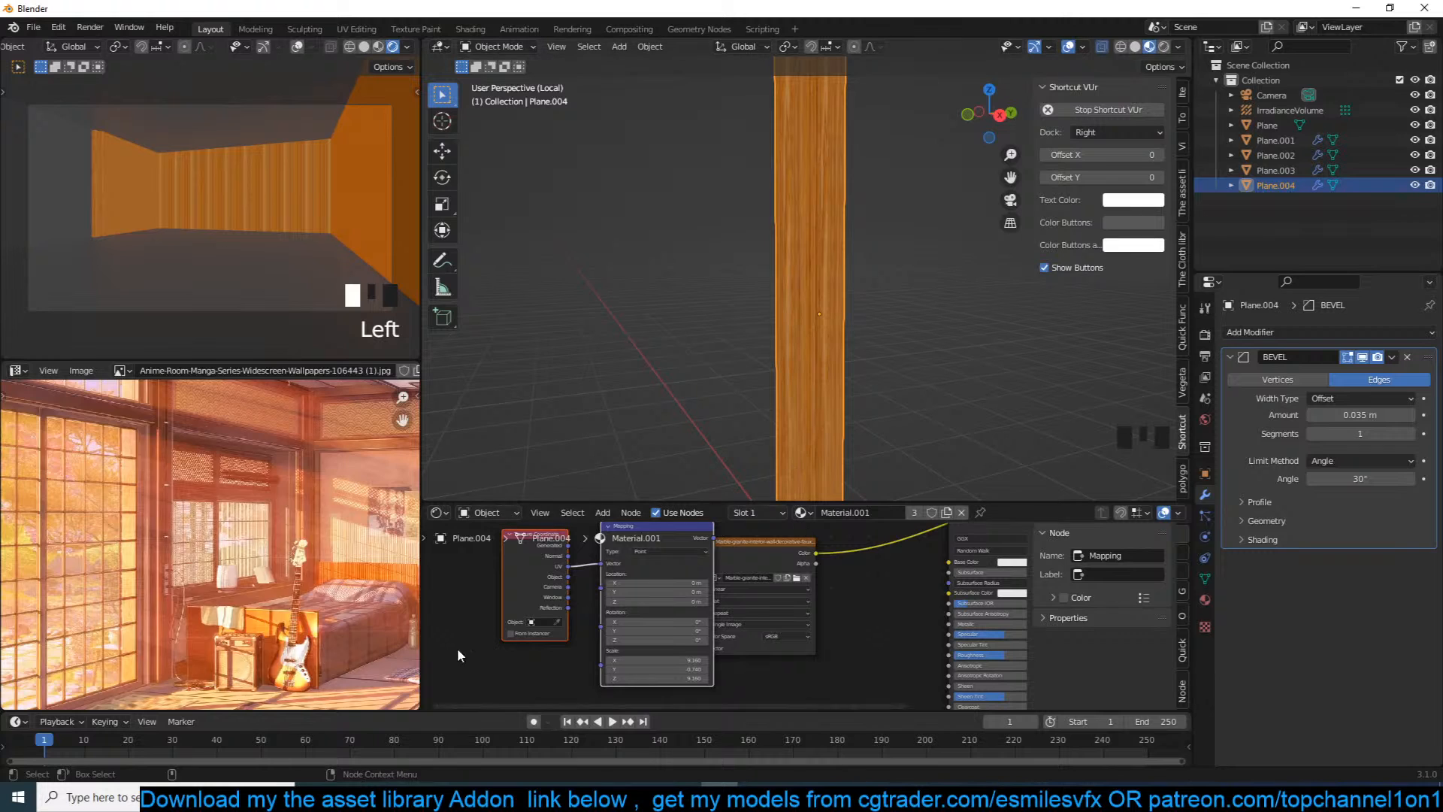
pyautogui.scroll(-6, 281, 508)
pyautogui.scroll(3, 288, 512)
pyautogui.moveTo(300, 520); pyautogui.dragTo(275, 546, button='middle')
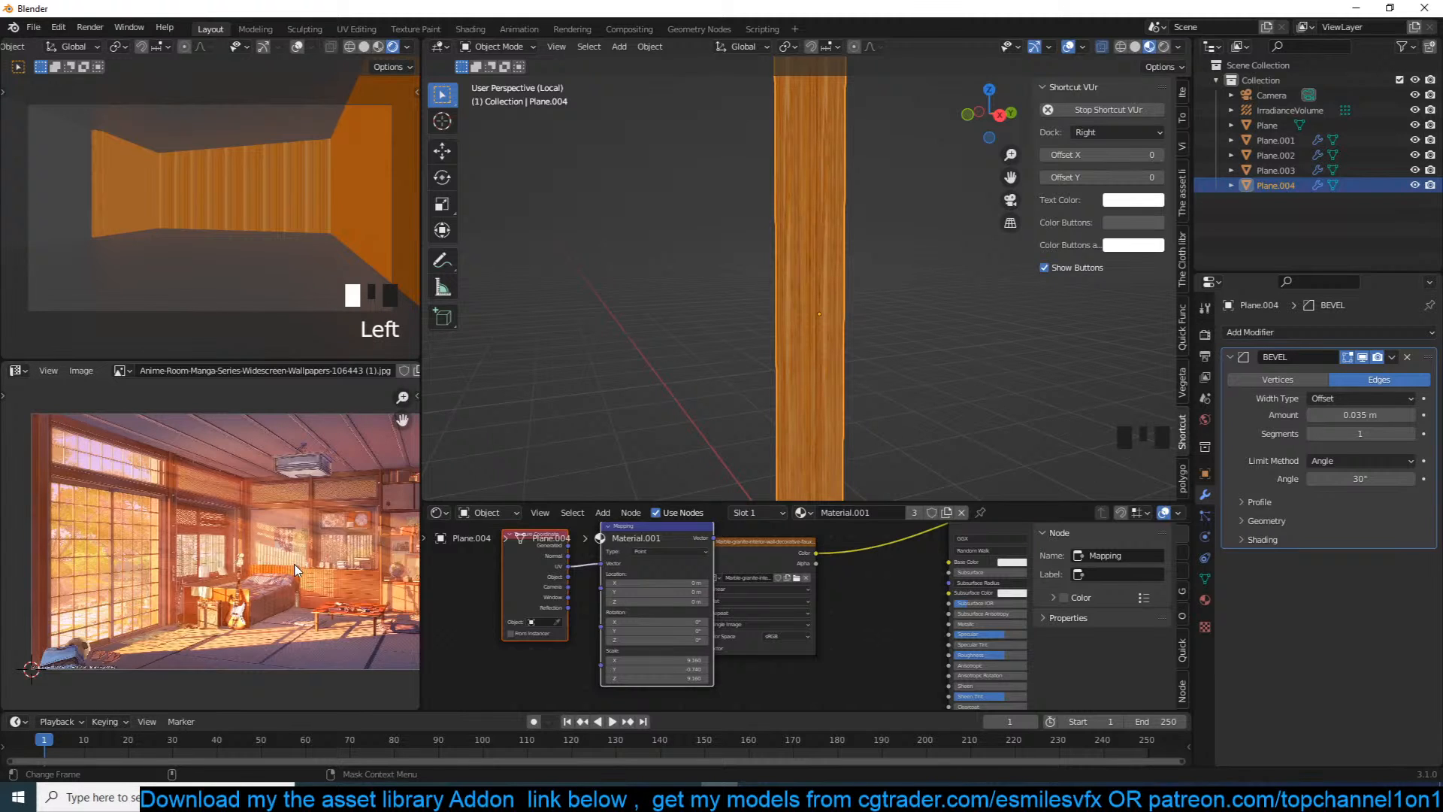
pyautogui.scroll(3, 299, 556)
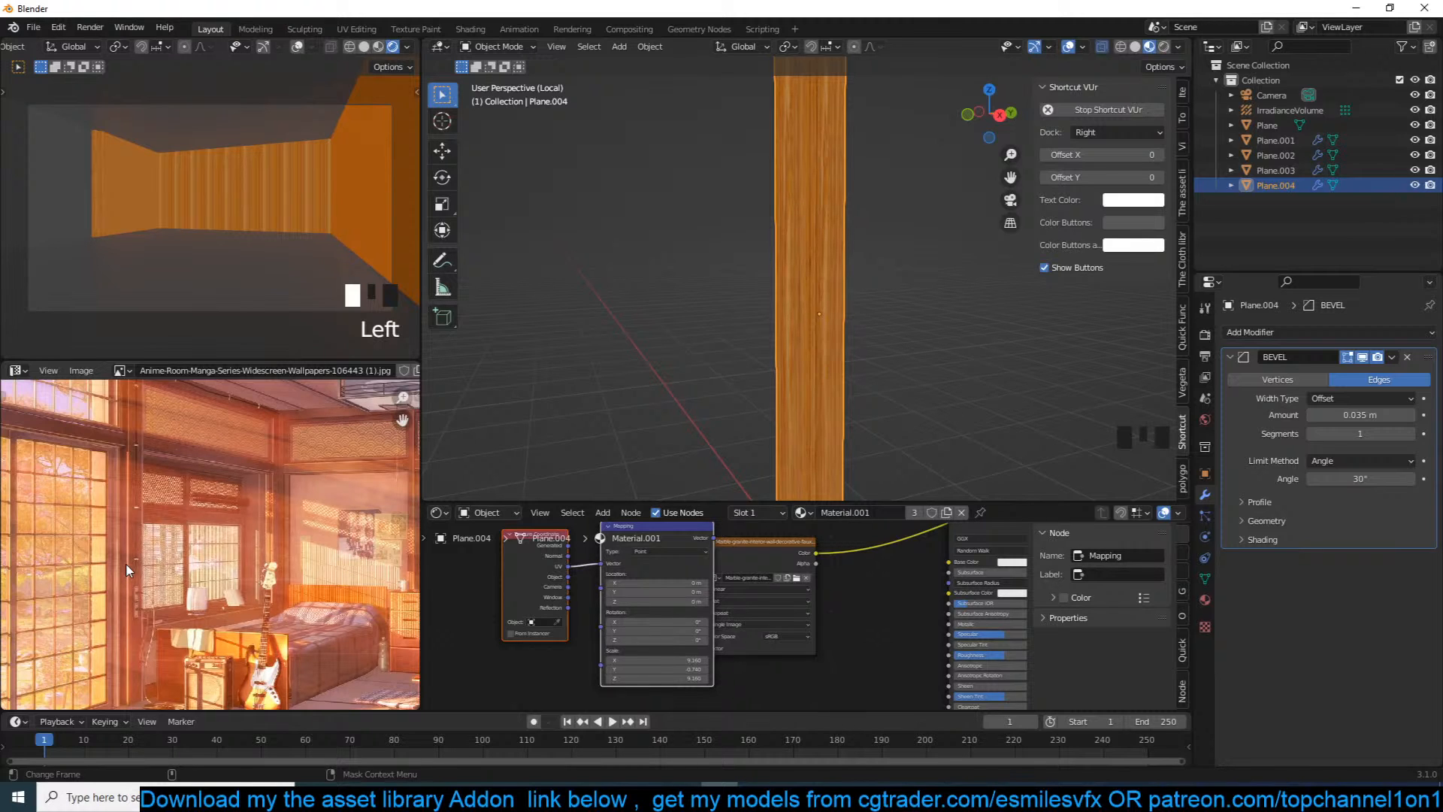
pyautogui.click(792, 560)
pyautogui.moveTo(792, 560); pyautogui.dragTo(815, 560)
pyautogui.moveTo(896, 606); pyautogui.dragTo(561, 569)
pyautogui.moveTo(764, 568); pyautogui.dragTo(636, 601)
pyautogui.doubleClick(759, 559)
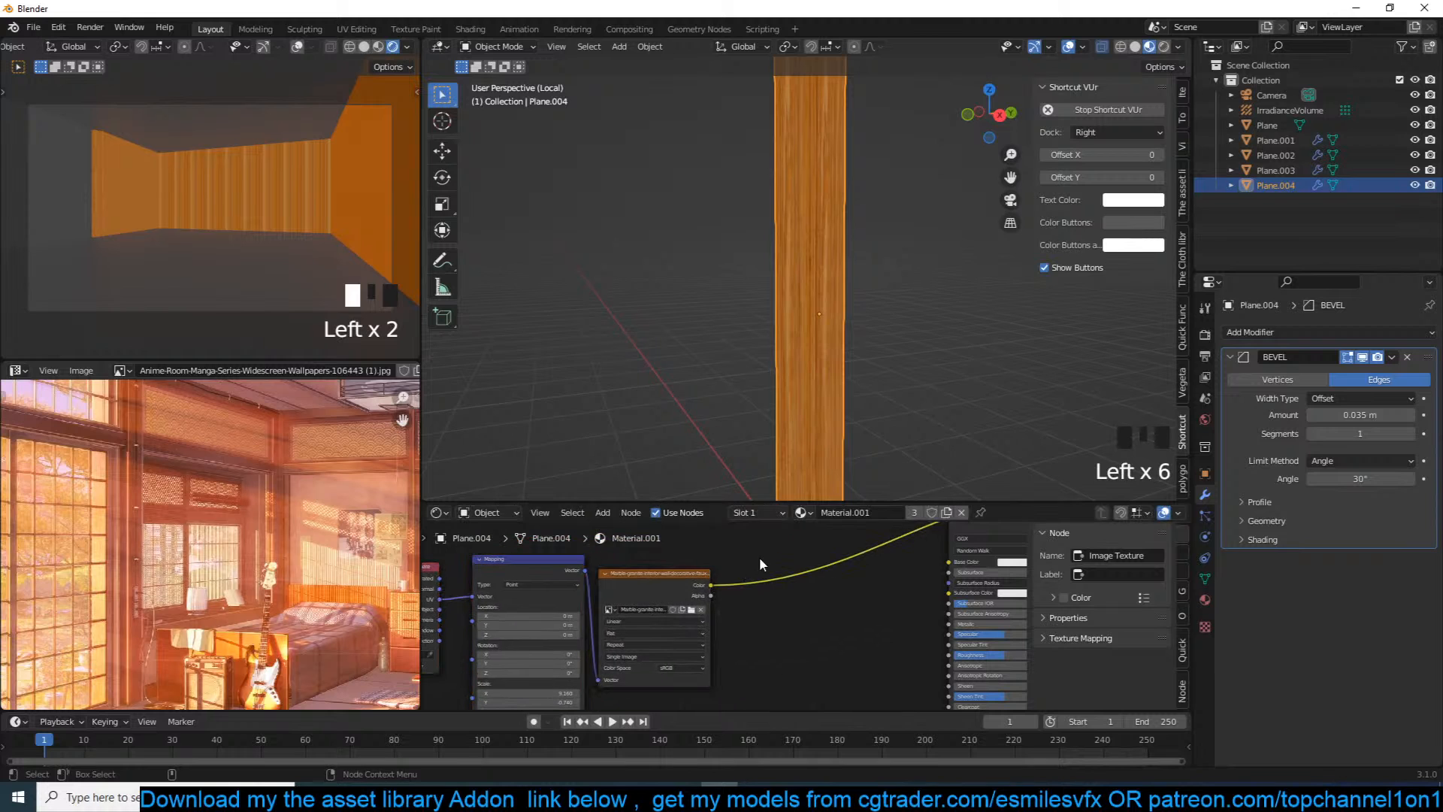
# Step: Start saving the file and create and open a new folder named anime room in D:\models\2022\march
pyautogui.hotkey('ctrl', 's')
pyautogui.click(560, 219)
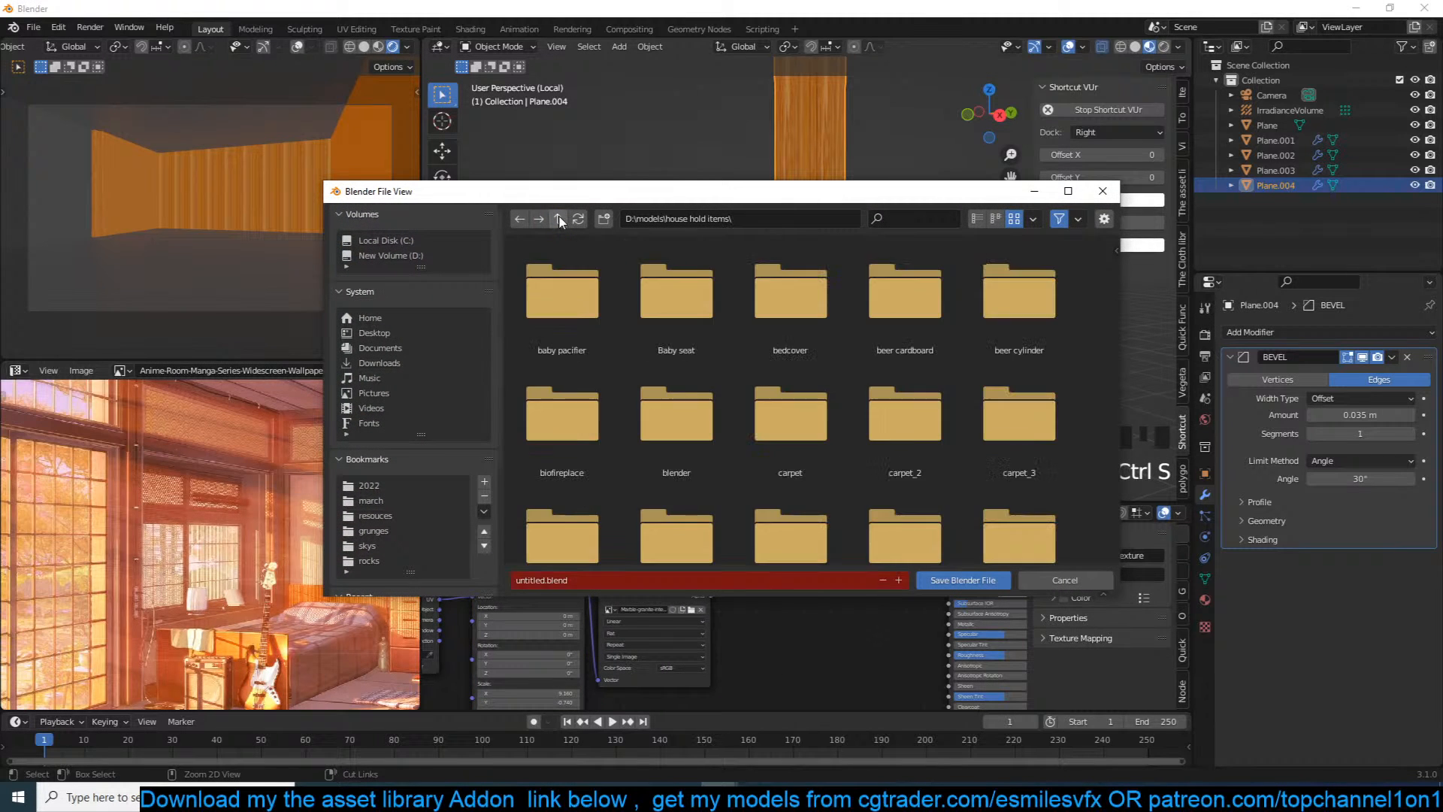
pyautogui.click(376, 516)
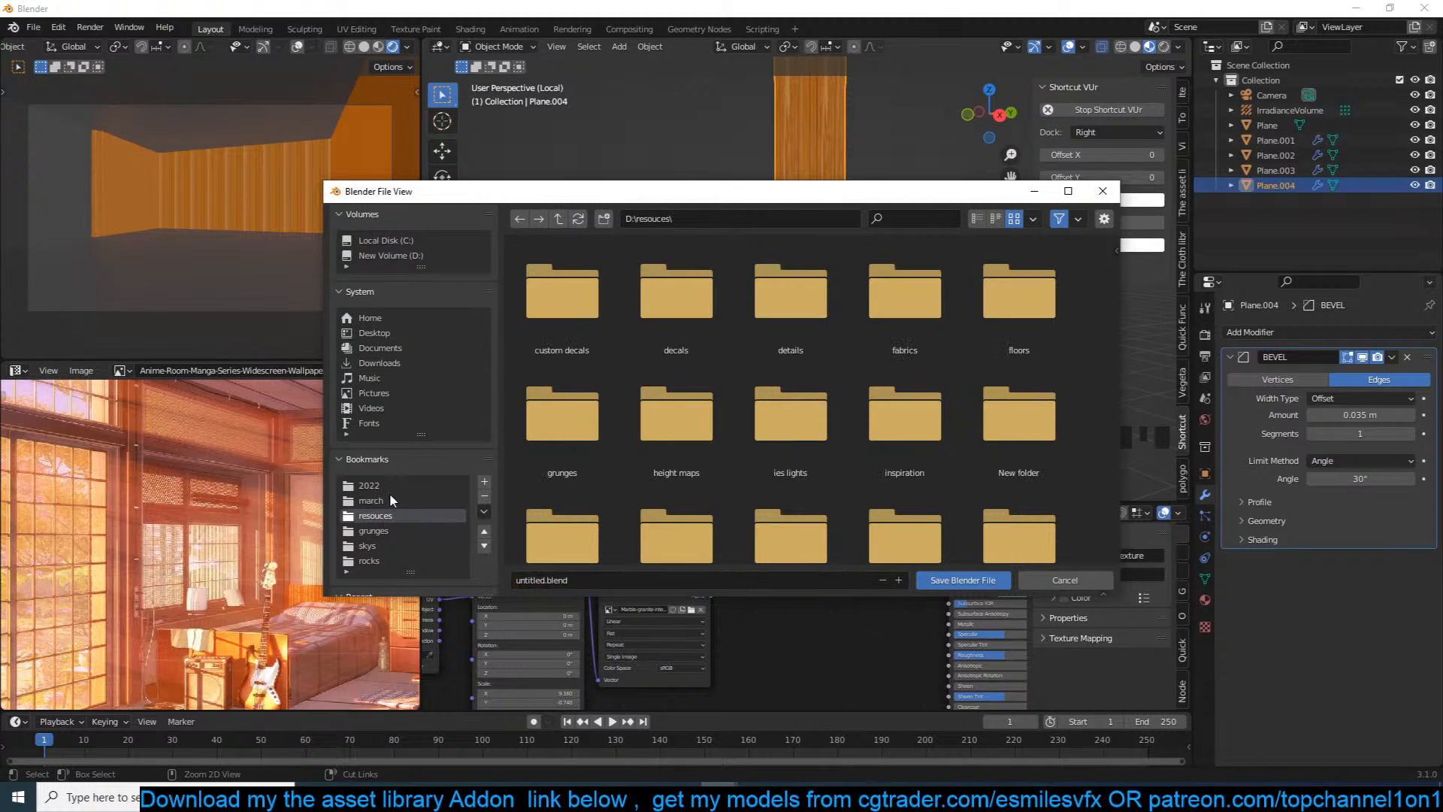
pyautogui.click(369, 485)
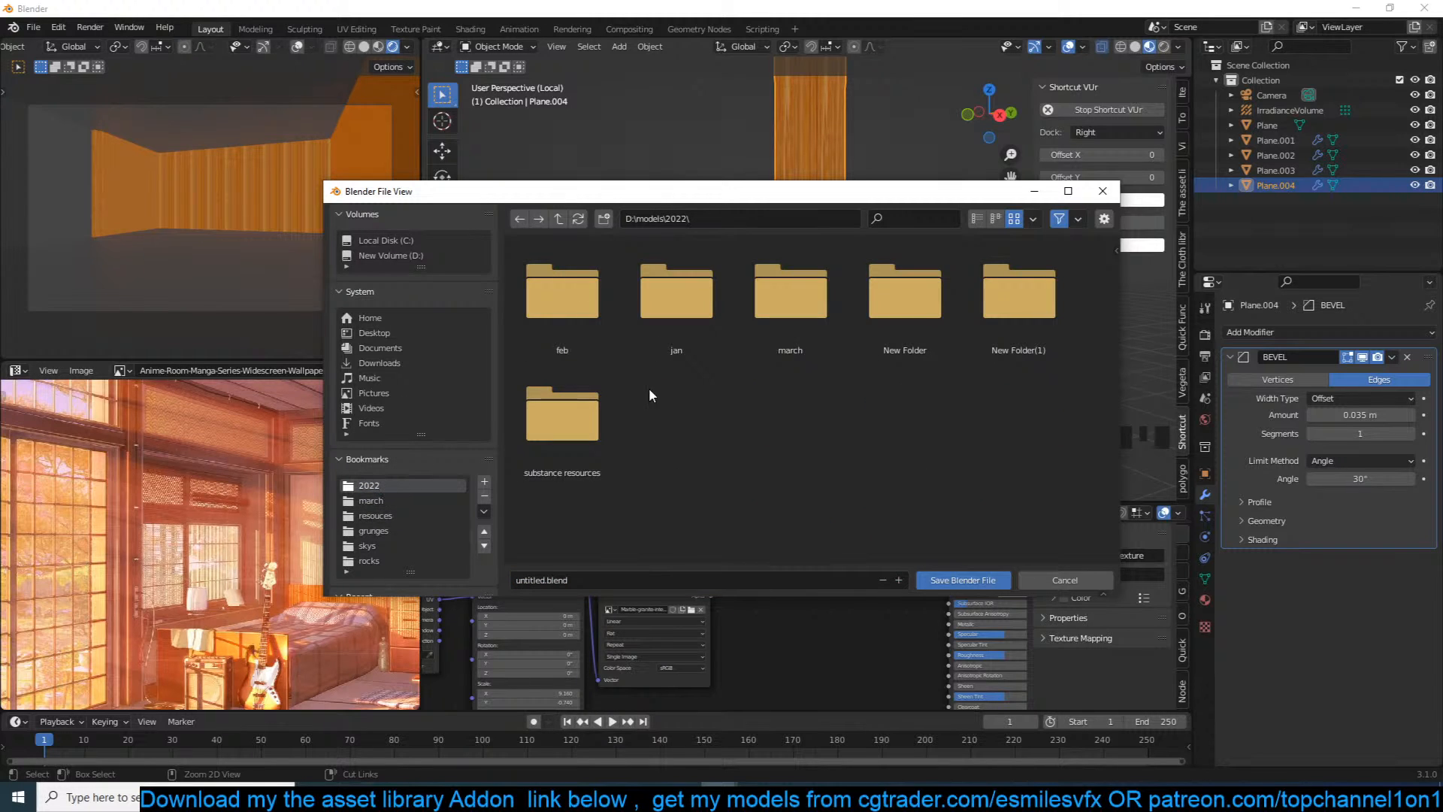
pyautogui.doubleClick(828, 323)
pyautogui.click(603, 218)
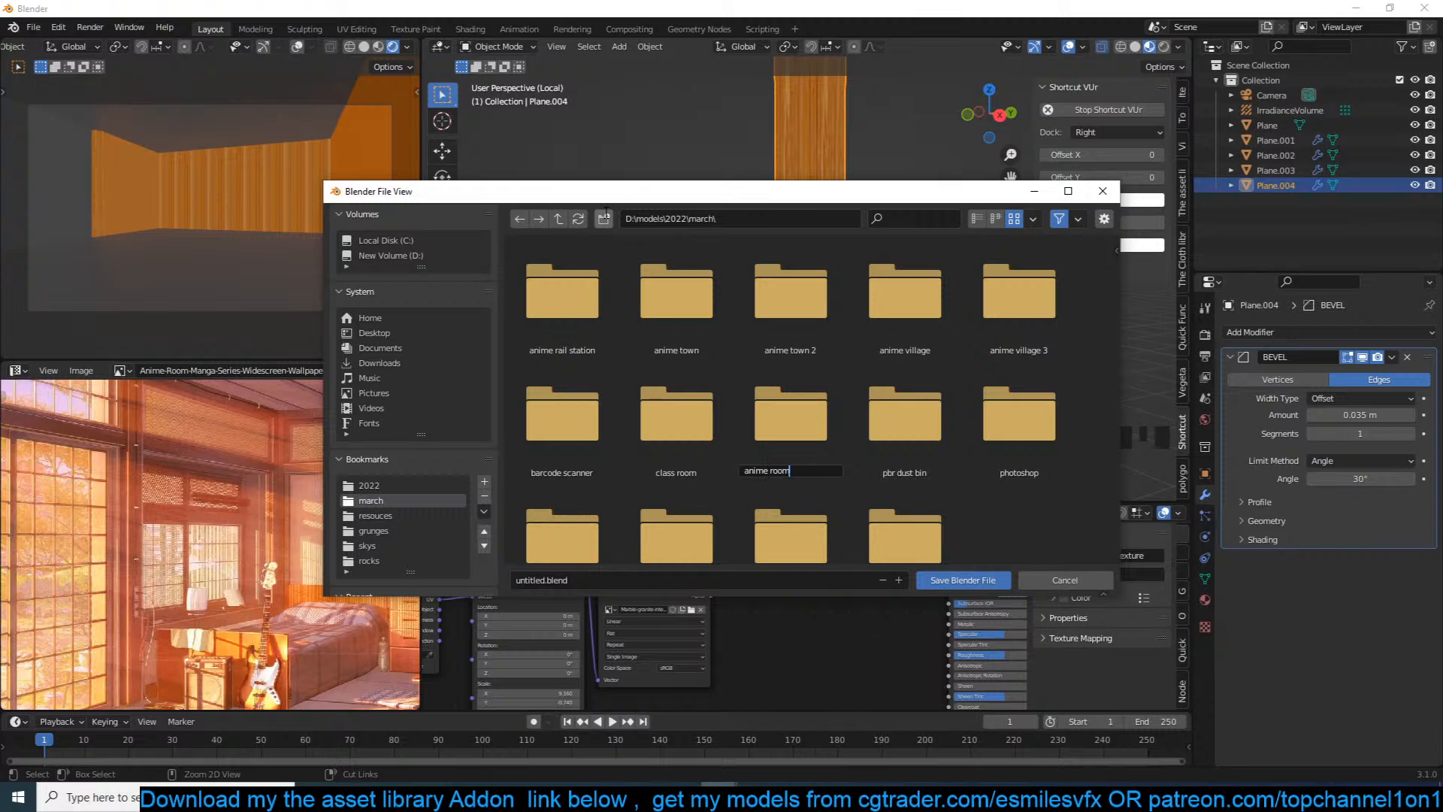
pyautogui.press('Return')
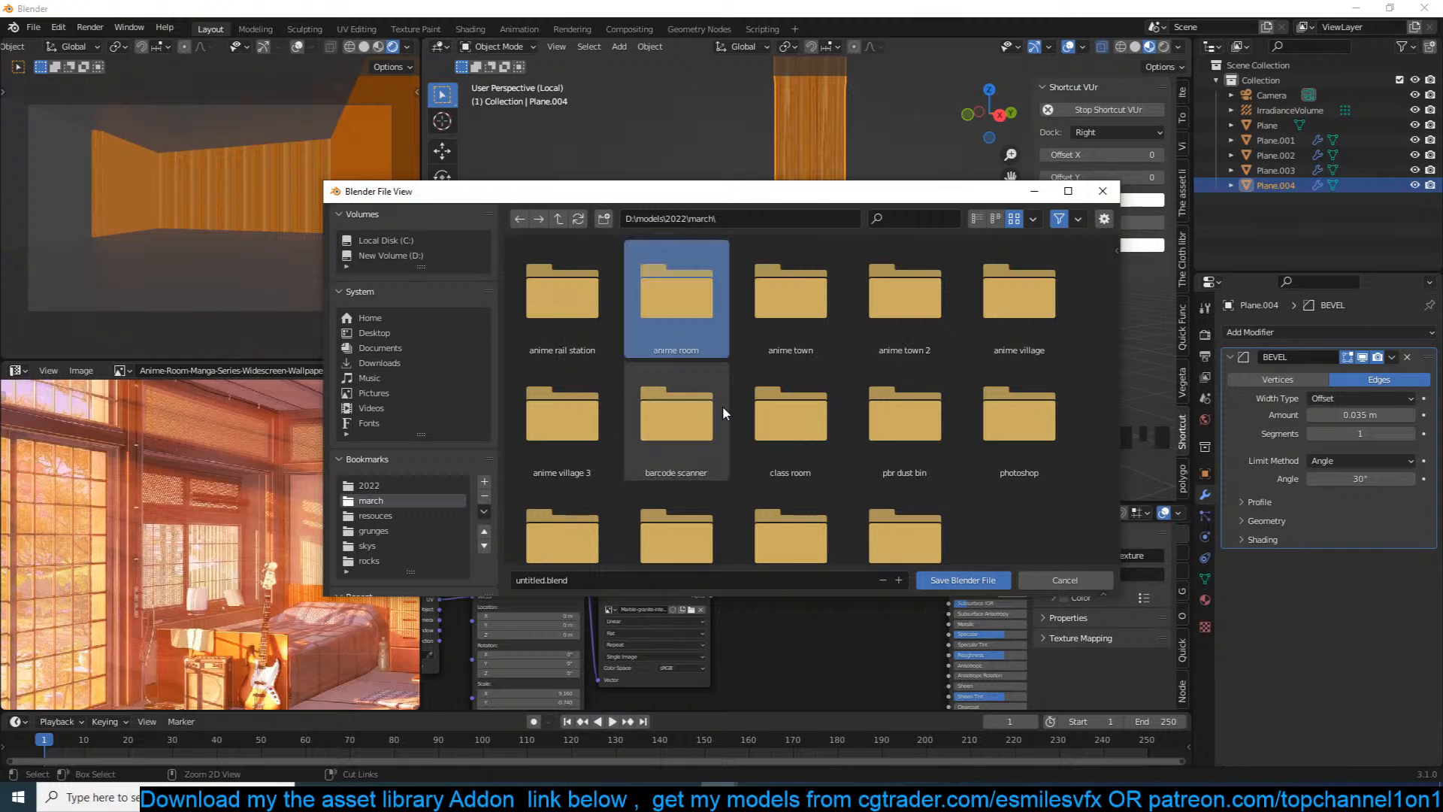
pyautogui.doubleClick(726, 322)
# Step: Save the scene in the new folder as anime room.blend
pyautogui.click(667, 582)
pyautogui.write('anime room')
pyautogui.hotkey('ctrl', 'a')
pyautogui.write('anime room')
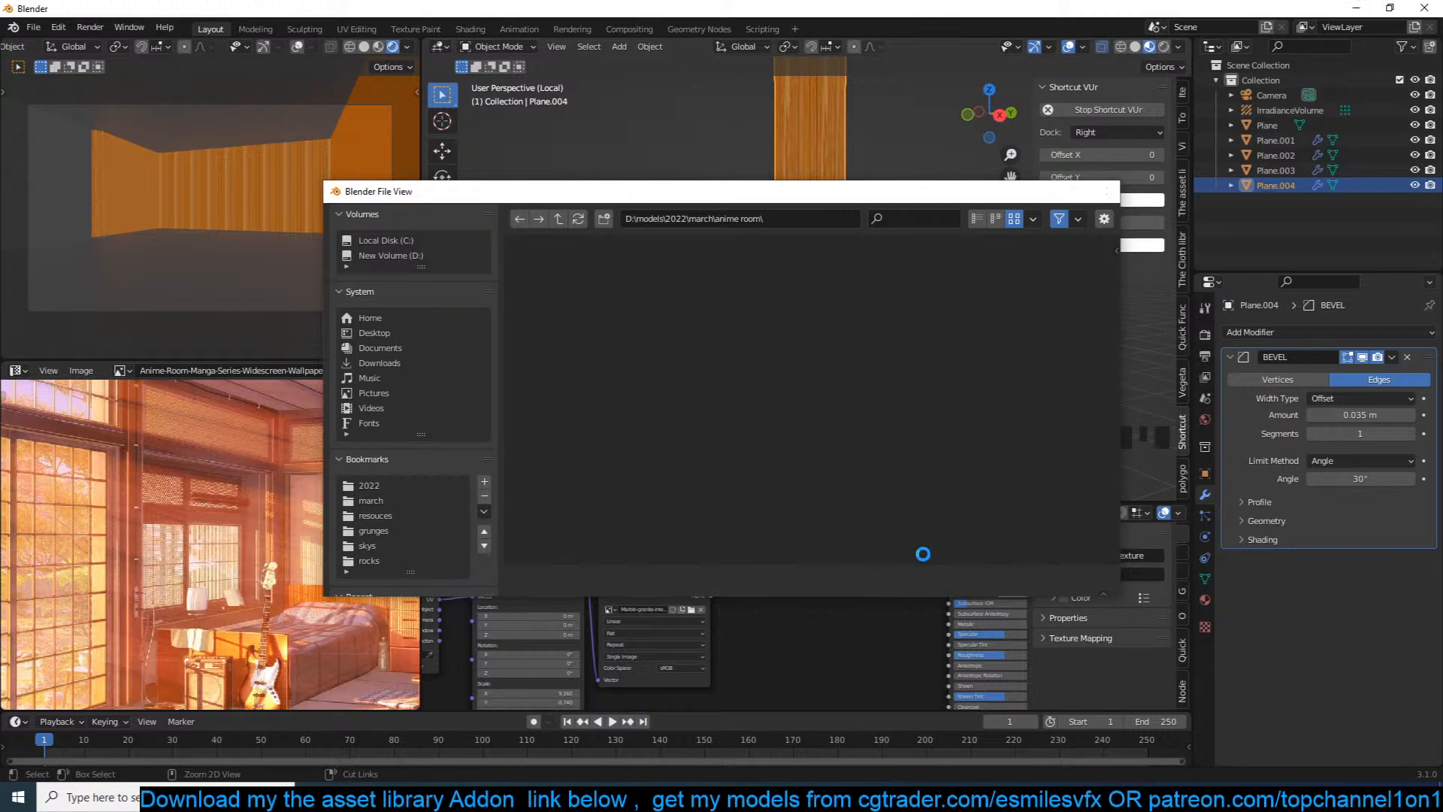
pyautogui.click(941, 579)
# Step: Examine the wooden beams and their edges in the reference image and compare them with the textured post
pyautogui.scroll(-3, 788, 586)
pyautogui.press('`')
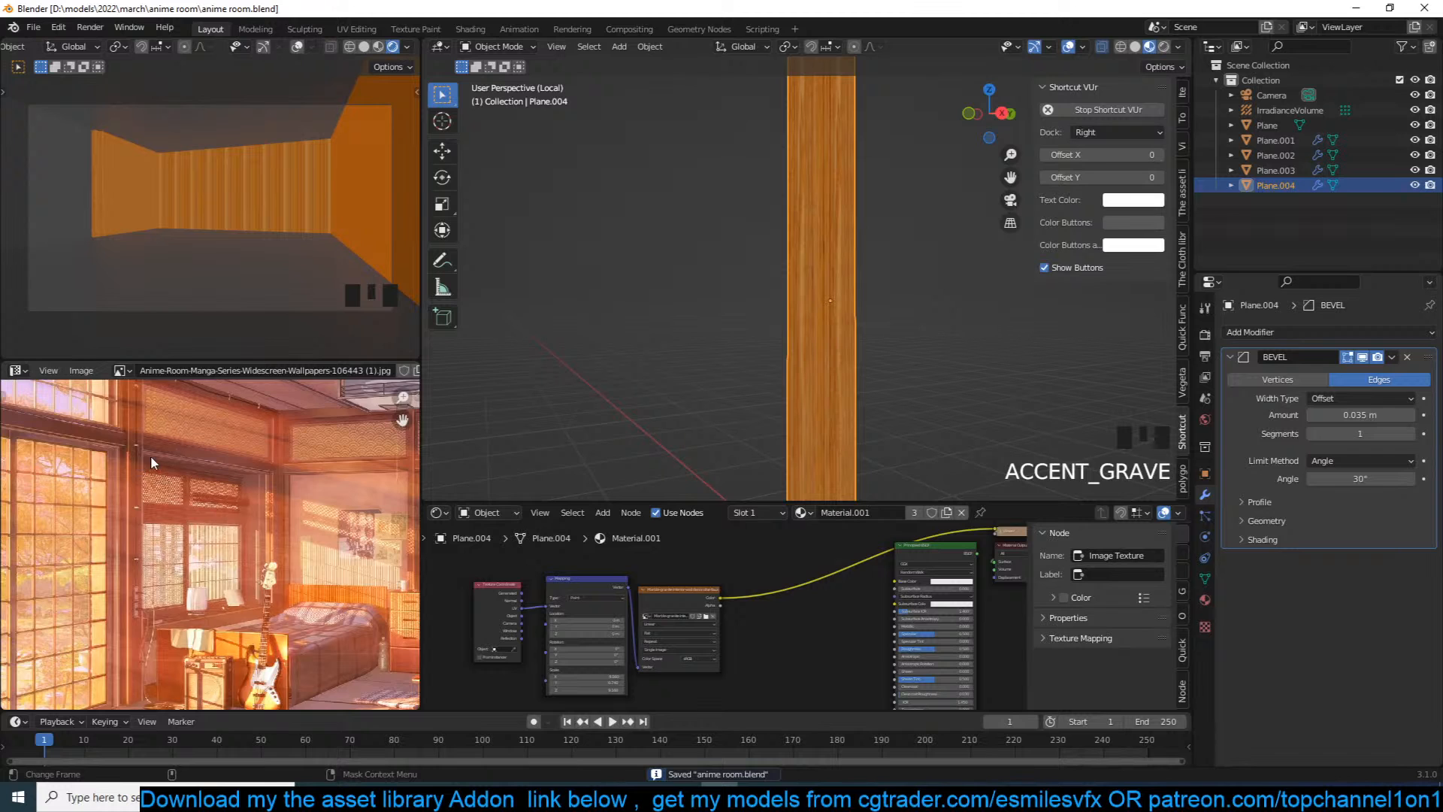
pyautogui.scroll(3, 135, 458)
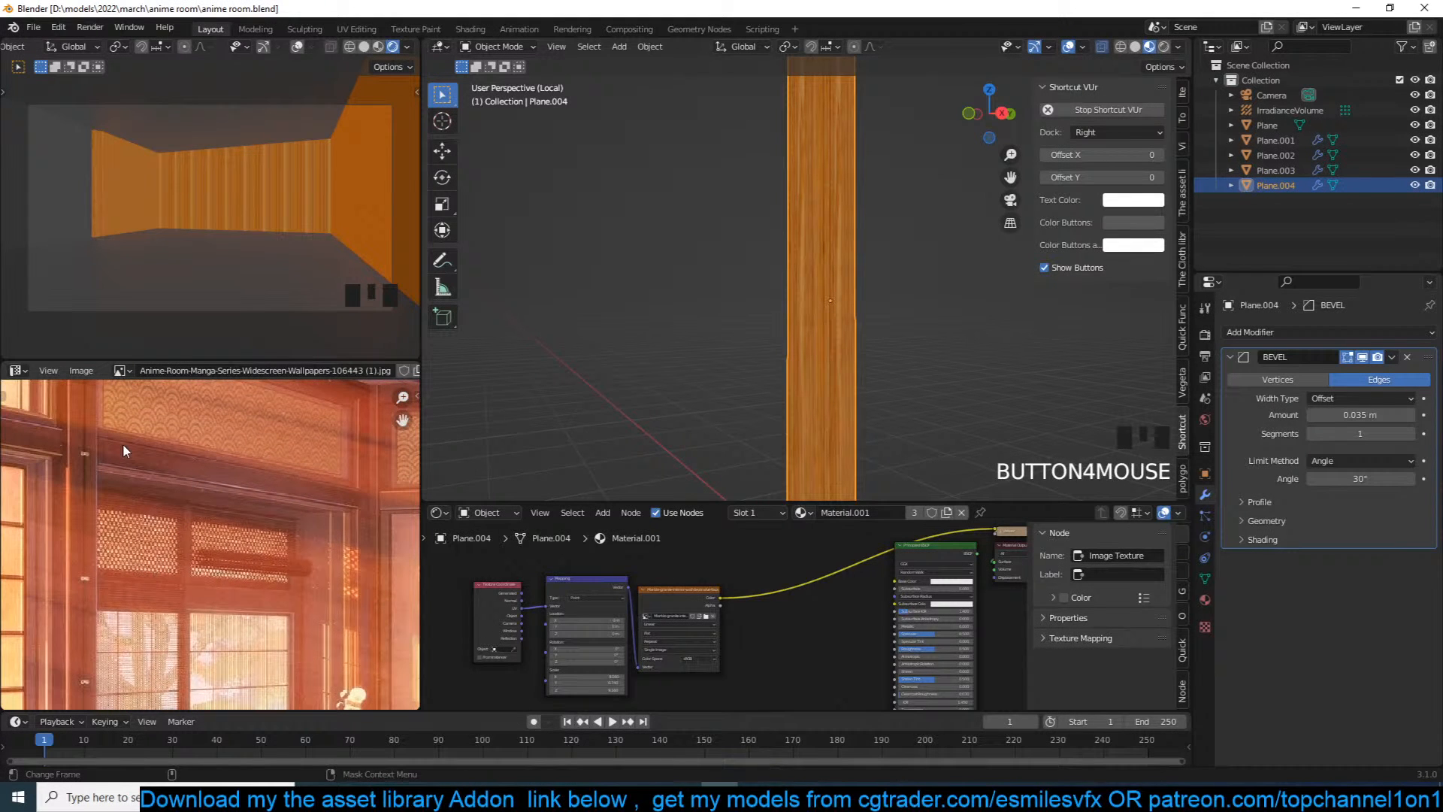
pyautogui.scroll(-2, 126, 449)
pyautogui.scroll(1, 156, 457)
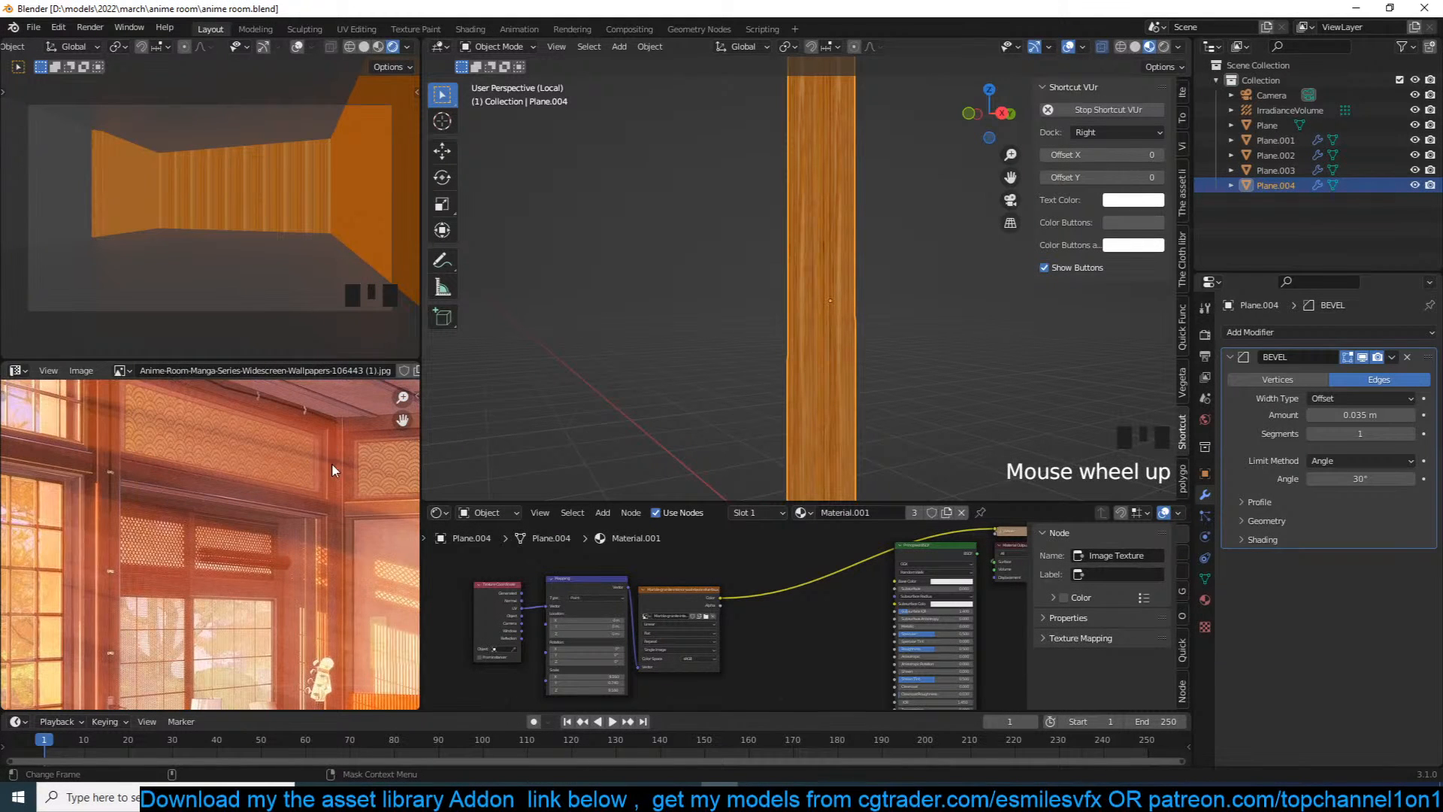
pyautogui.scroll(3, 843, 254)
pyautogui.scroll(-1, 849, 242)
pyautogui.scroll(-2, 830, 239)
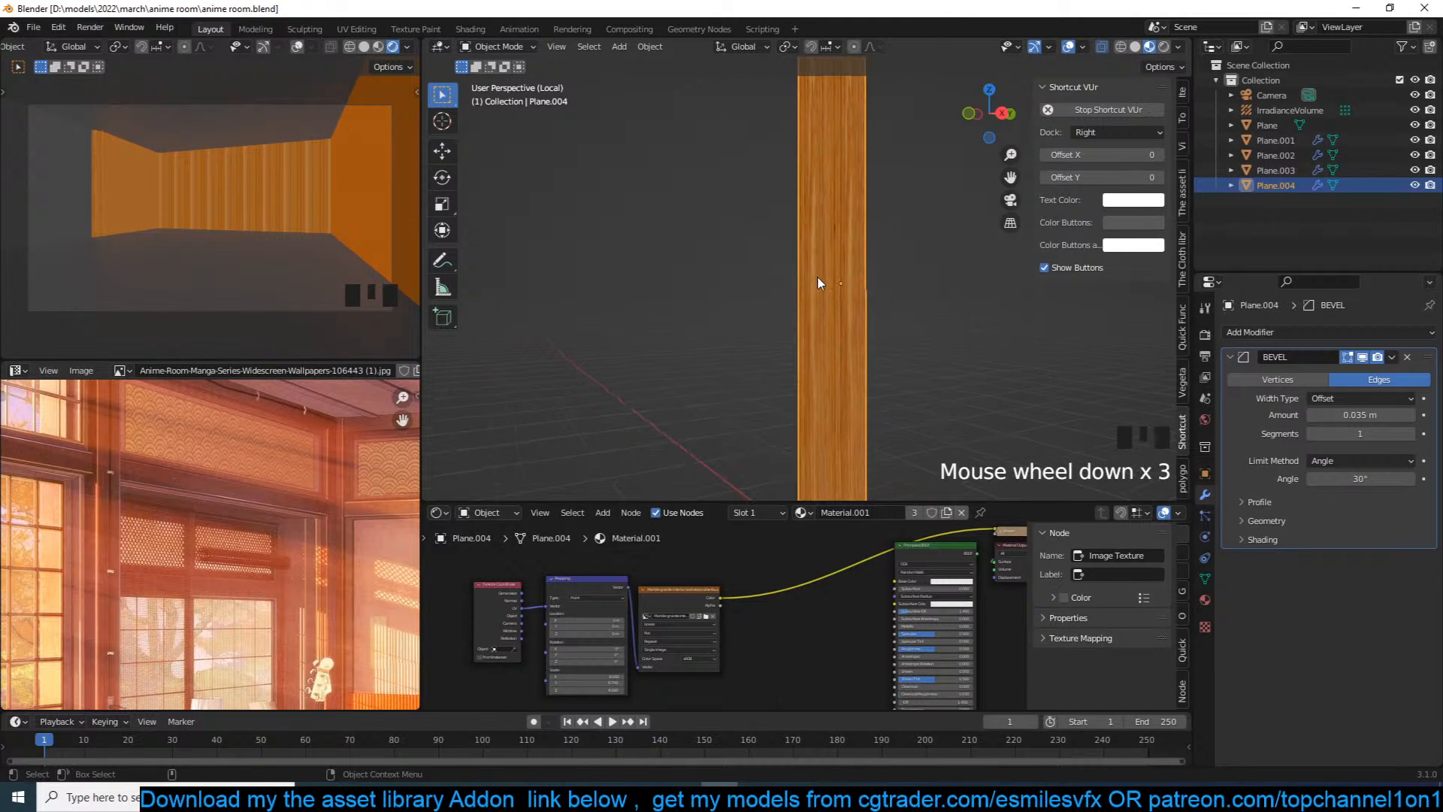
pyautogui.scroll(1, 598, 611)
pyautogui.scroll(1, 598, 611)
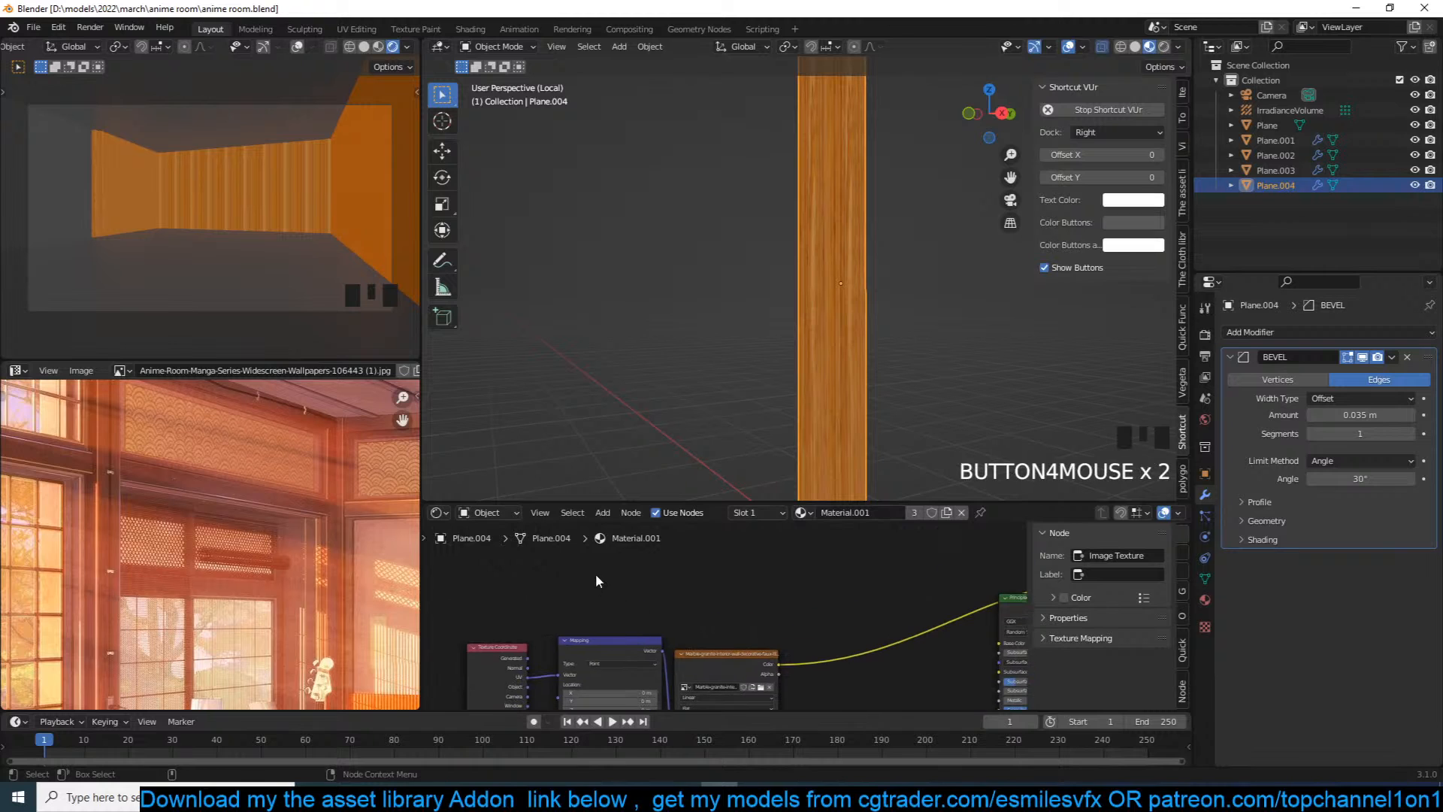
# Step: Add a Fresnel node to the post's material and preview its output on the post
pyautogui.hotkey('shift', 'a')
pyautogui.moveTo(613, 527)
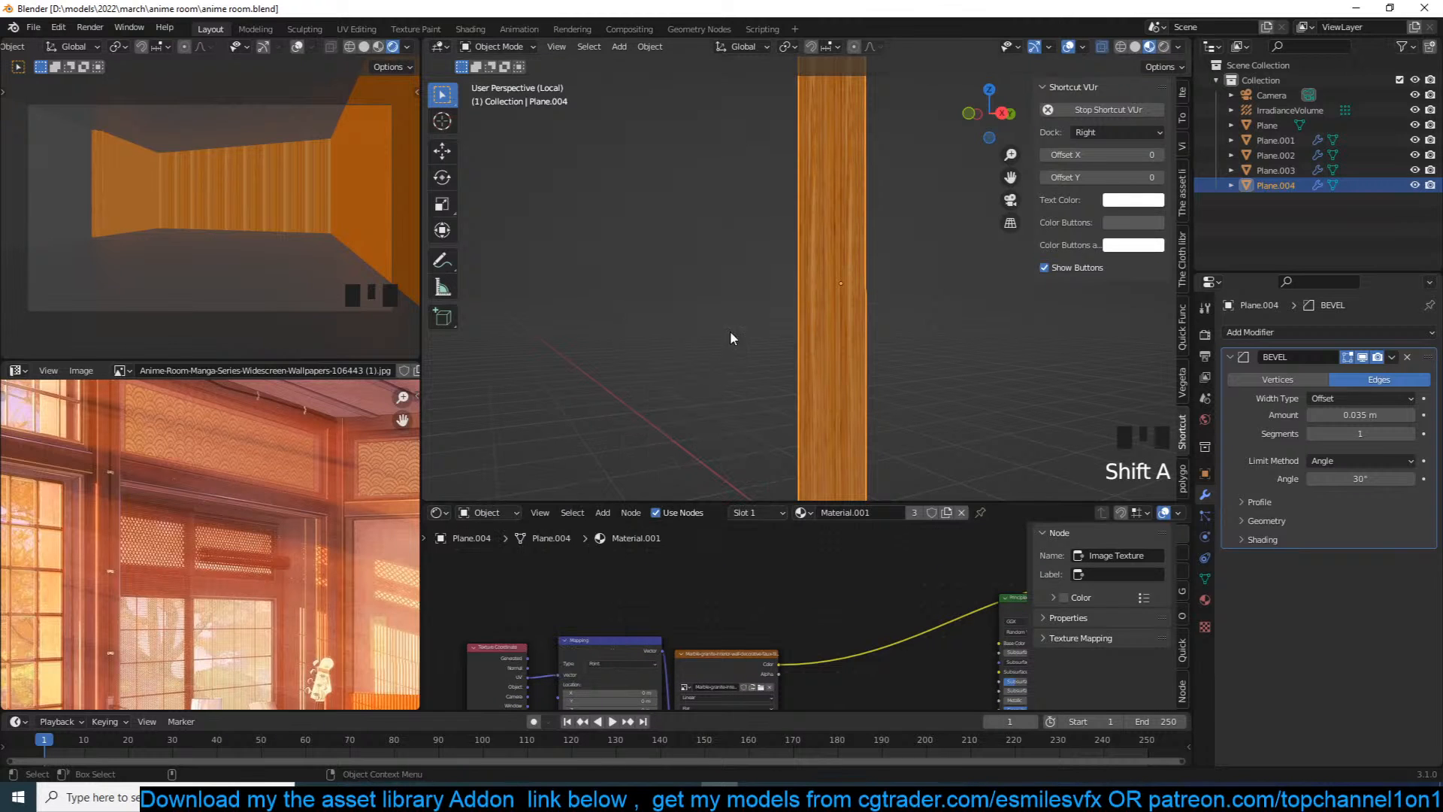
pyautogui.hotkey('shift', 'a')
pyautogui.moveTo(517, 537)
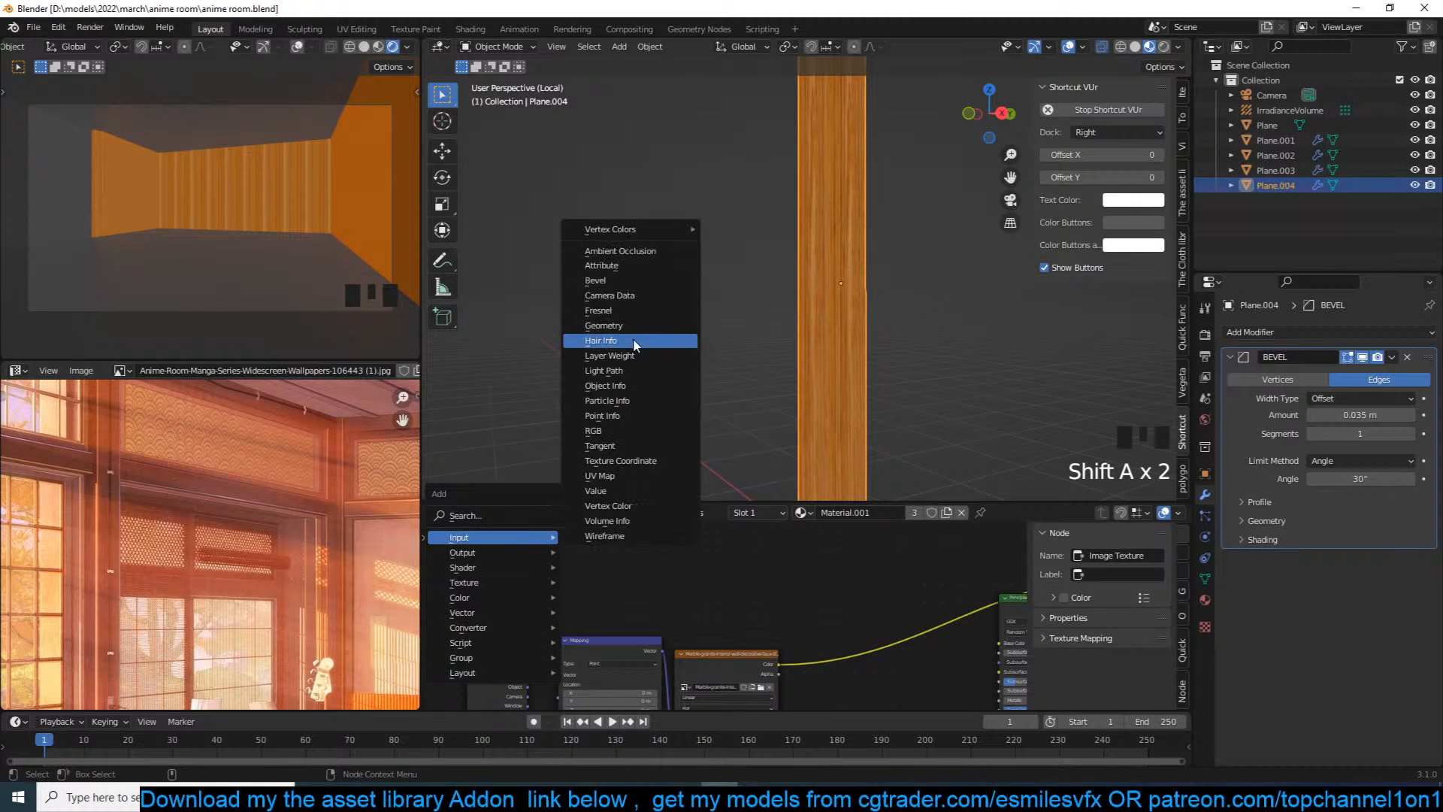
pyautogui.click(651, 310)
pyautogui.scroll(4, 677, 609)
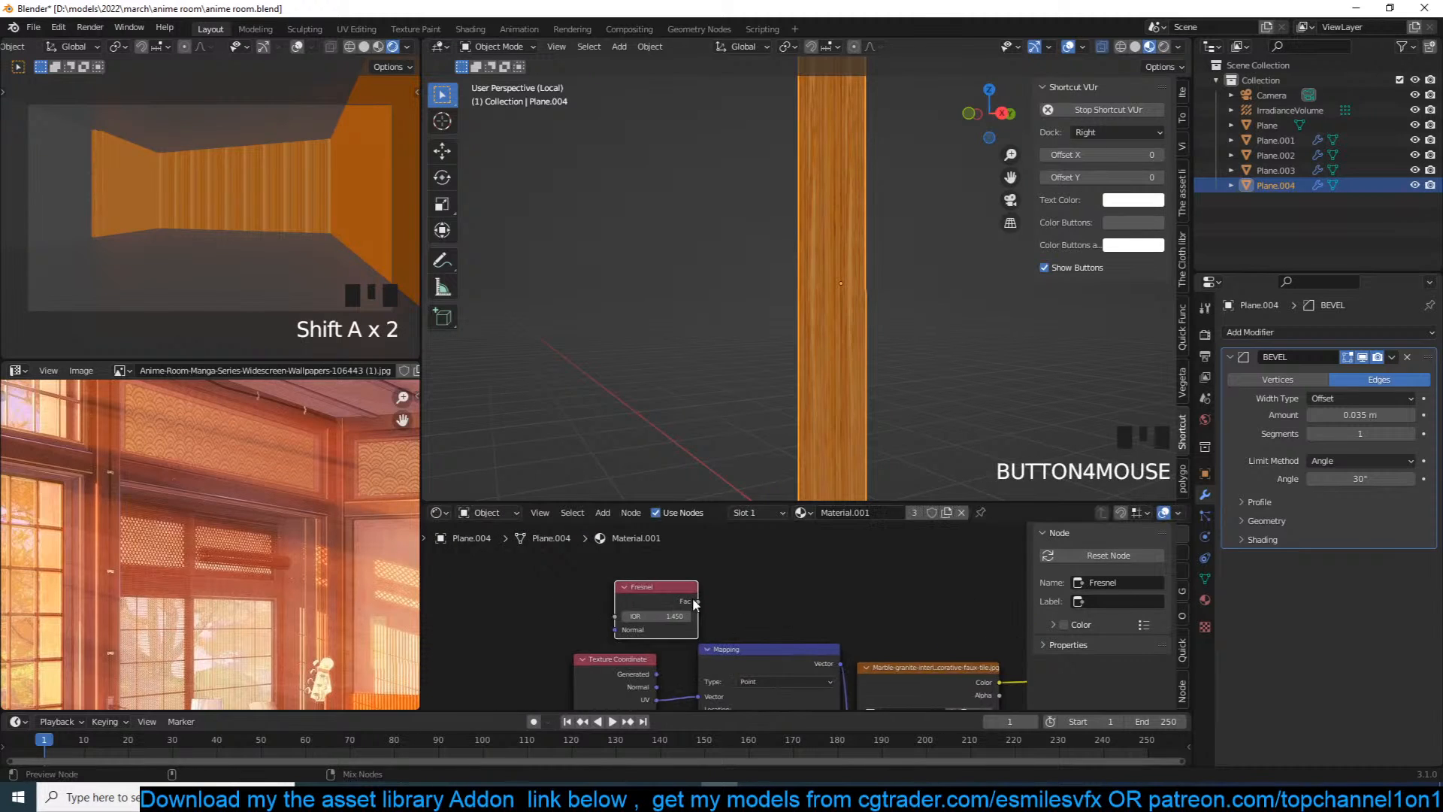
pyautogui.keyDown('ctrl'); pyautogui.keyDown('shift'); pyautogui.click(686, 591); pyautogui.keyUp('shift'); pyautogui.keyUp('ctrl')
# Step: Set the Fresnel node's IOR to 1.030 and check the edge effect from several angles around the post
pyautogui.scroll(1, 731, 571)
pyautogui.moveTo(649, 595)
pyautogui.mouseDown()
pyautogui.moveTo(563, 596)
pyautogui.moveTo(543, 618)
pyautogui.mouseUp()
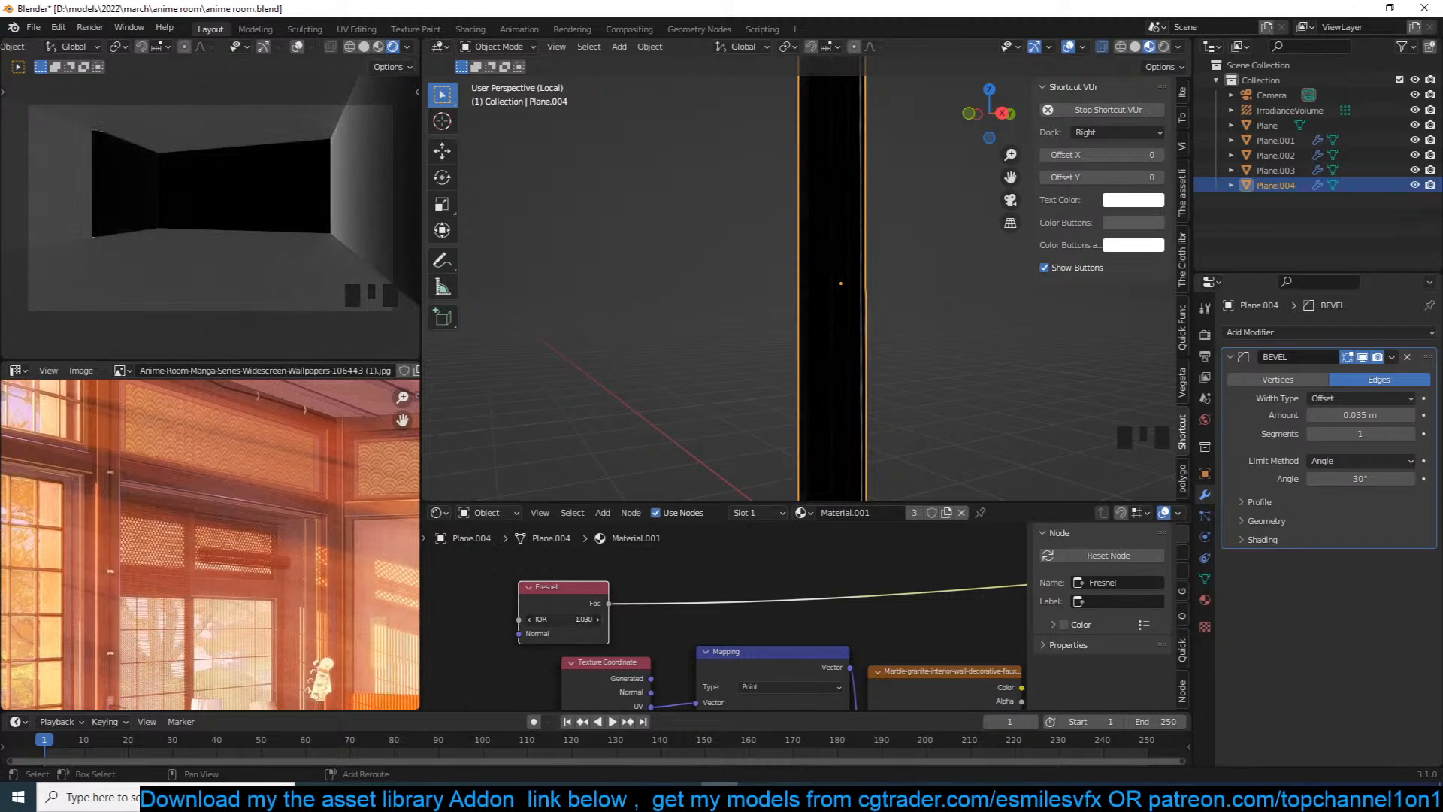
pyautogui.click(952, 341)
pyautogui.press('`')
pyautogui.press('`')
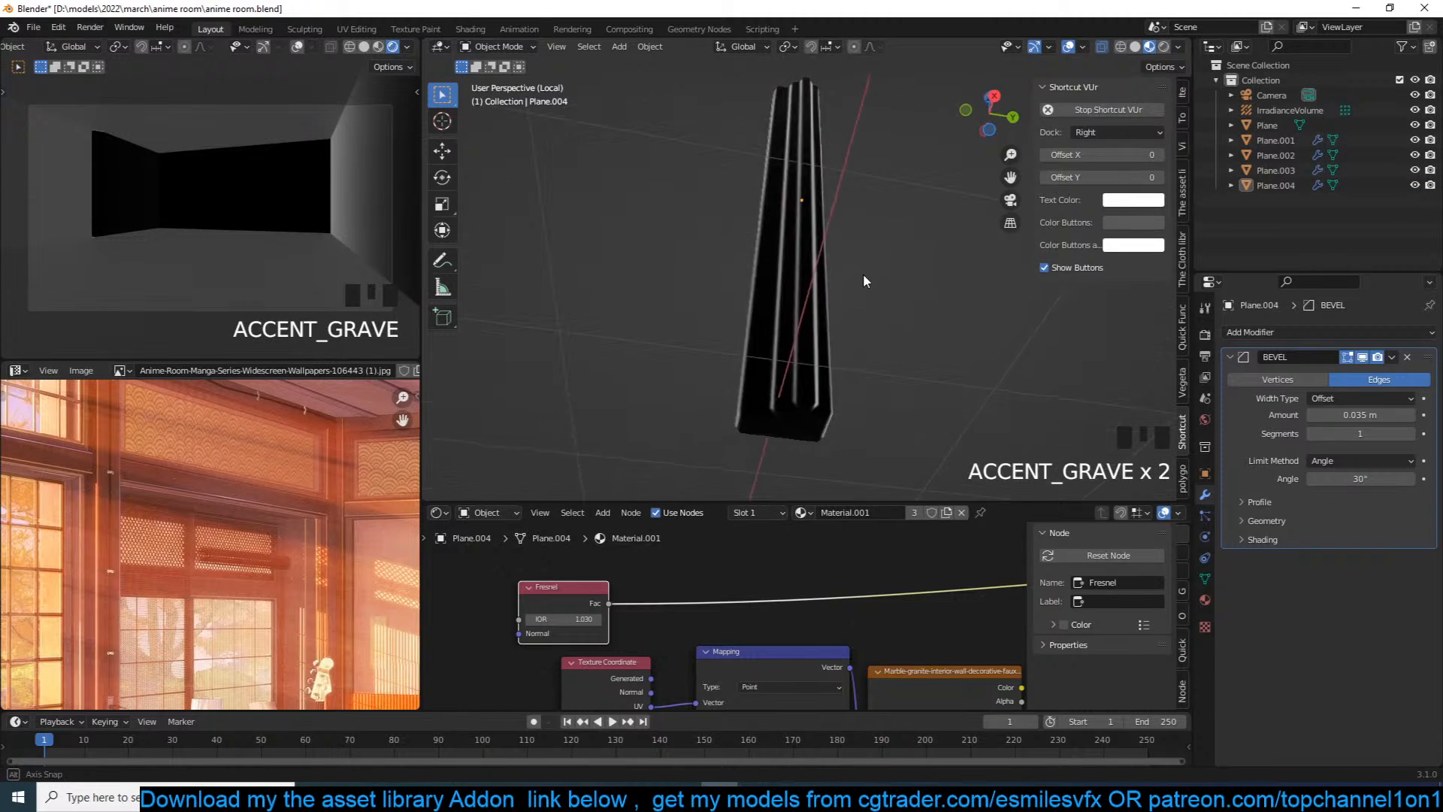
pyautogui.moveTo(880, 277); pyautogui.dragTo(732, 382, button='middle')
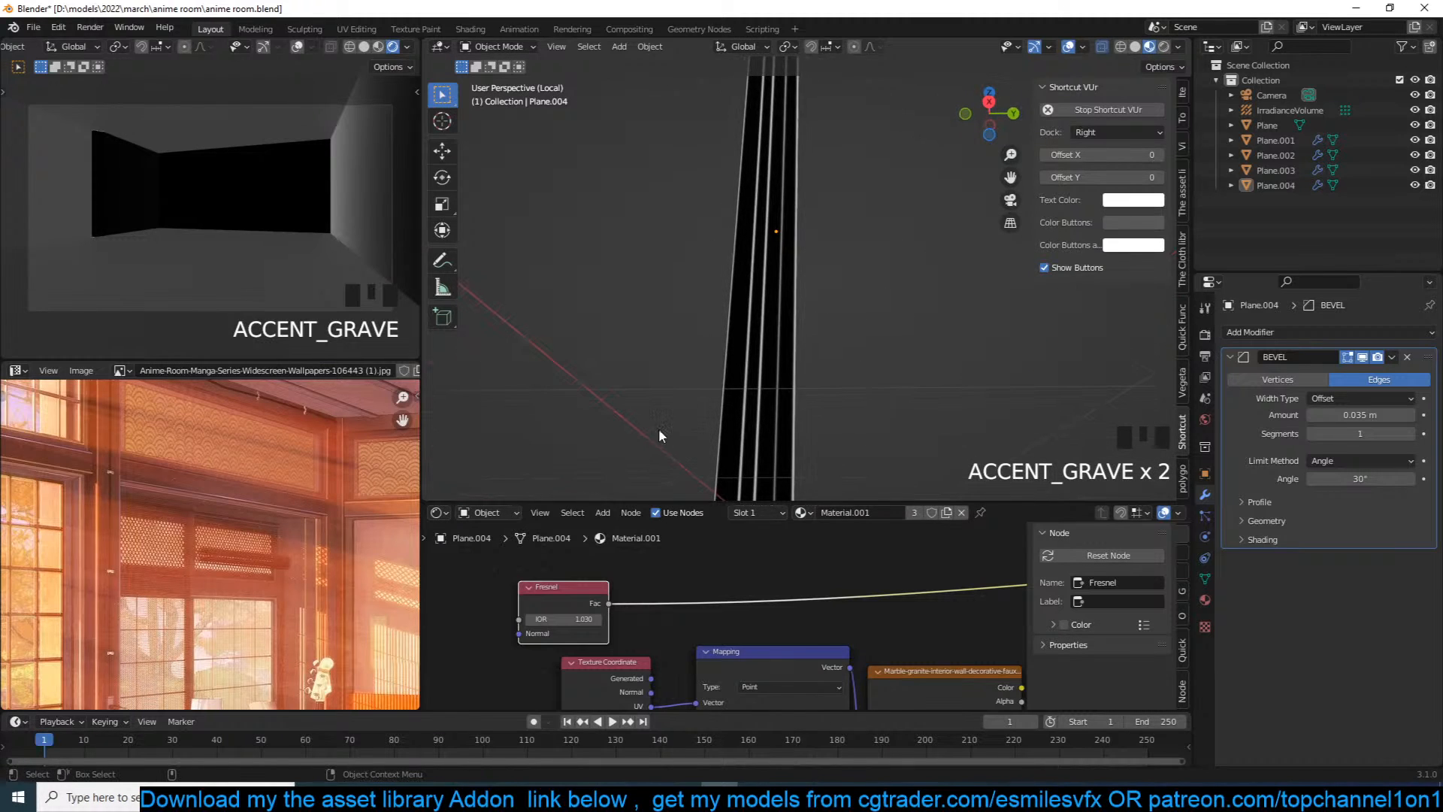
# Step: Set the Fresnel node's IOR to 0.970 and check the edge lines on the post from another angle
pyautogui.scroll(3, 534, 626)
pyautogui.keyDown('shift'); pyautogui.moveTo(535, 625); pyautogui.dragTo(522, 626); pyautogui.keyUp('shift')
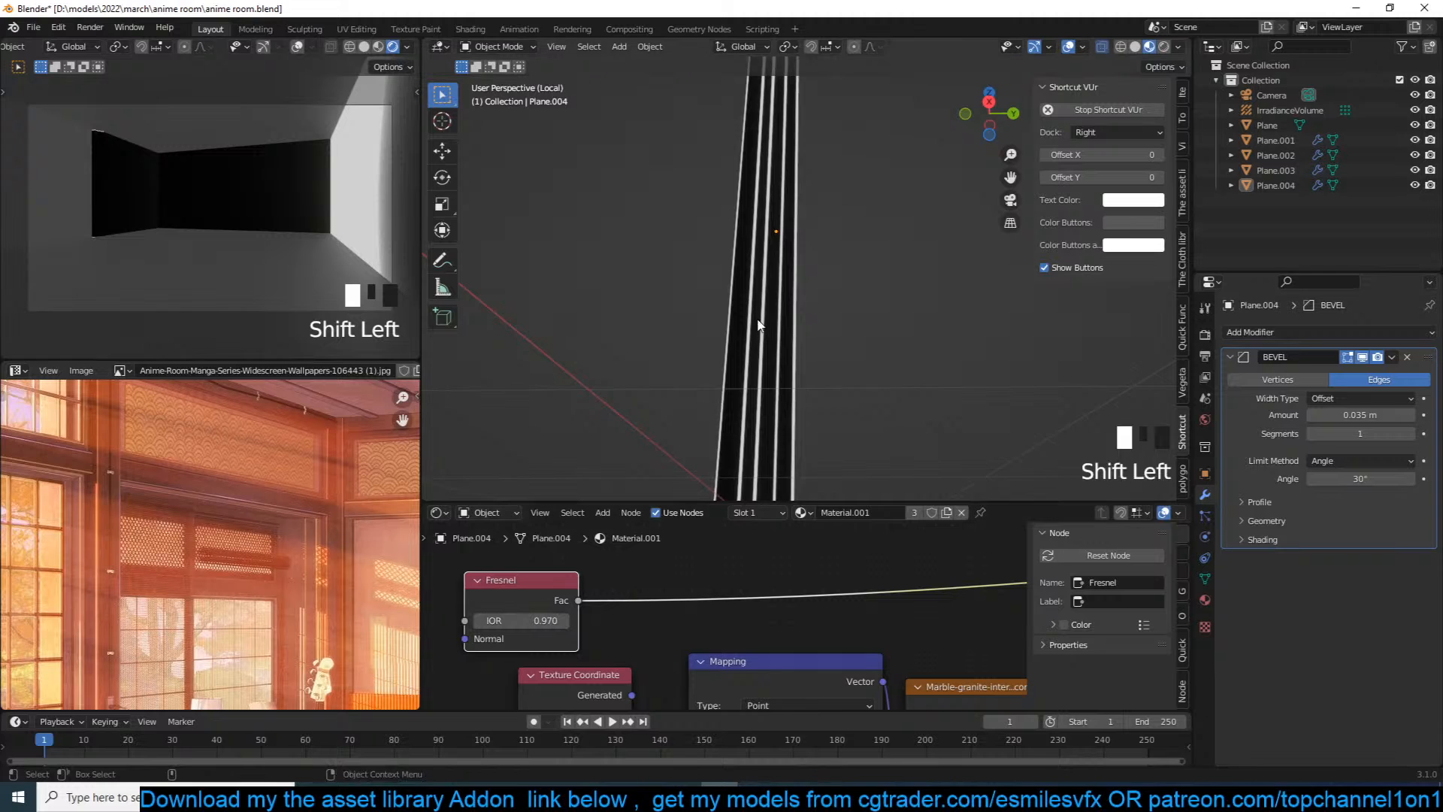
pyautogui.press('`')
pyautogui.press('`')
pyautogui.press('`')
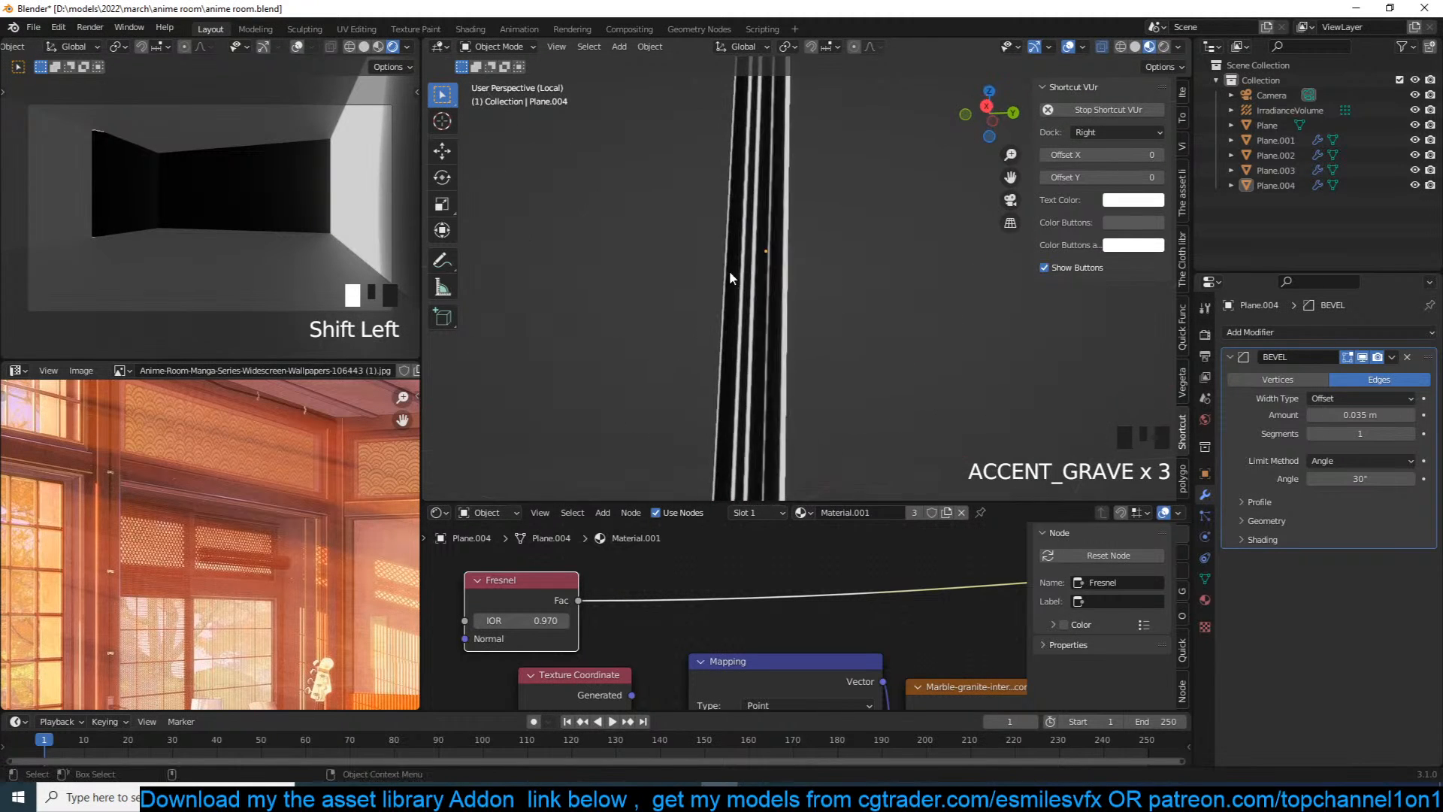
# Step: Insert a ColorRamp after the Fresnel node and tighten its transition by moving a stop to 0.791
pyautogui.hotkey('shift', 'a')
pyautogui.moveTo(594, 674)
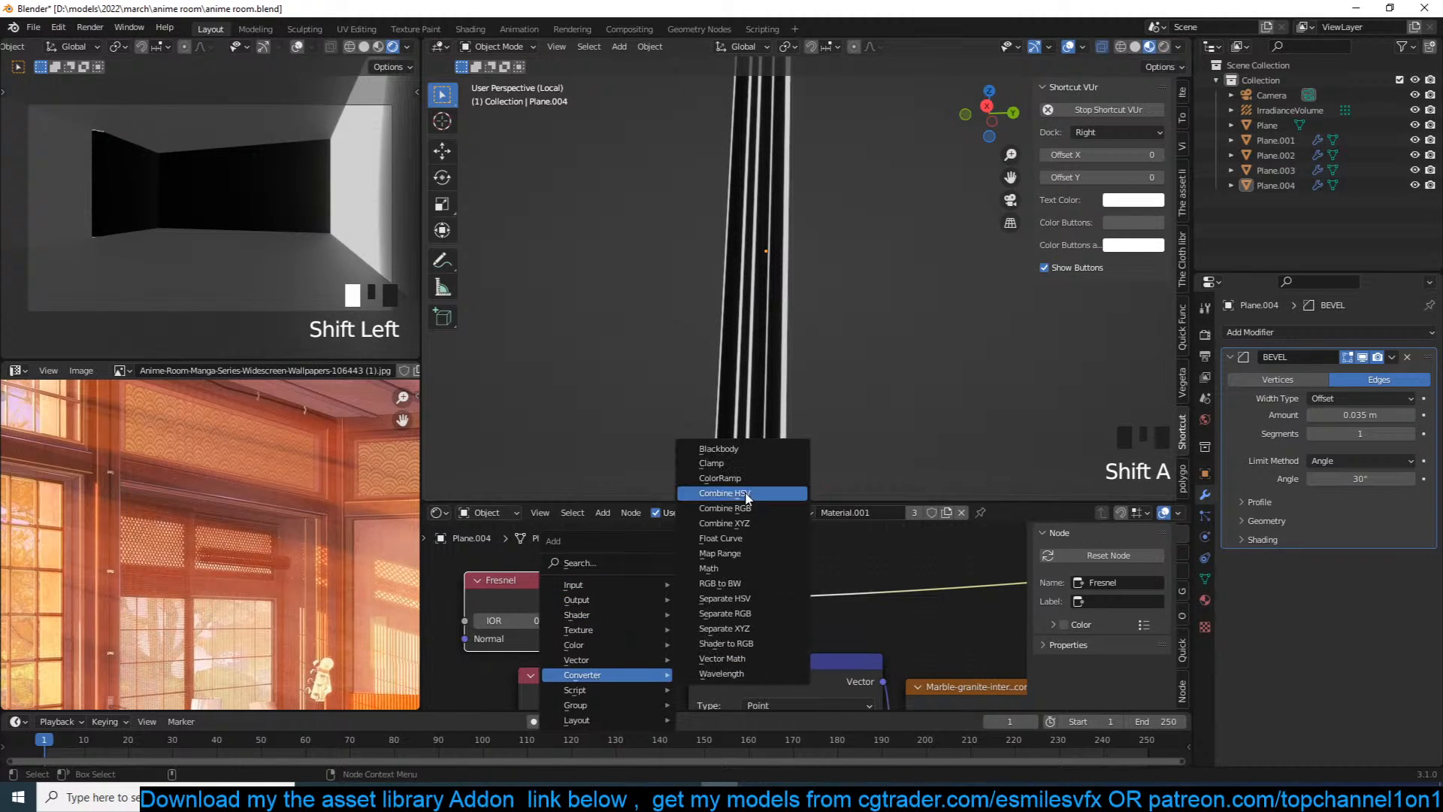
pyautogui.click(706, 479)
pyautogui.click(642, 524)
pyautogui.moveTo(654, 614)
pyautogui.mouseDown()
pyautogui.moveTo(821, 614)
pyautogui.moveTo(790, 620)
pyautogui.mouseUp()
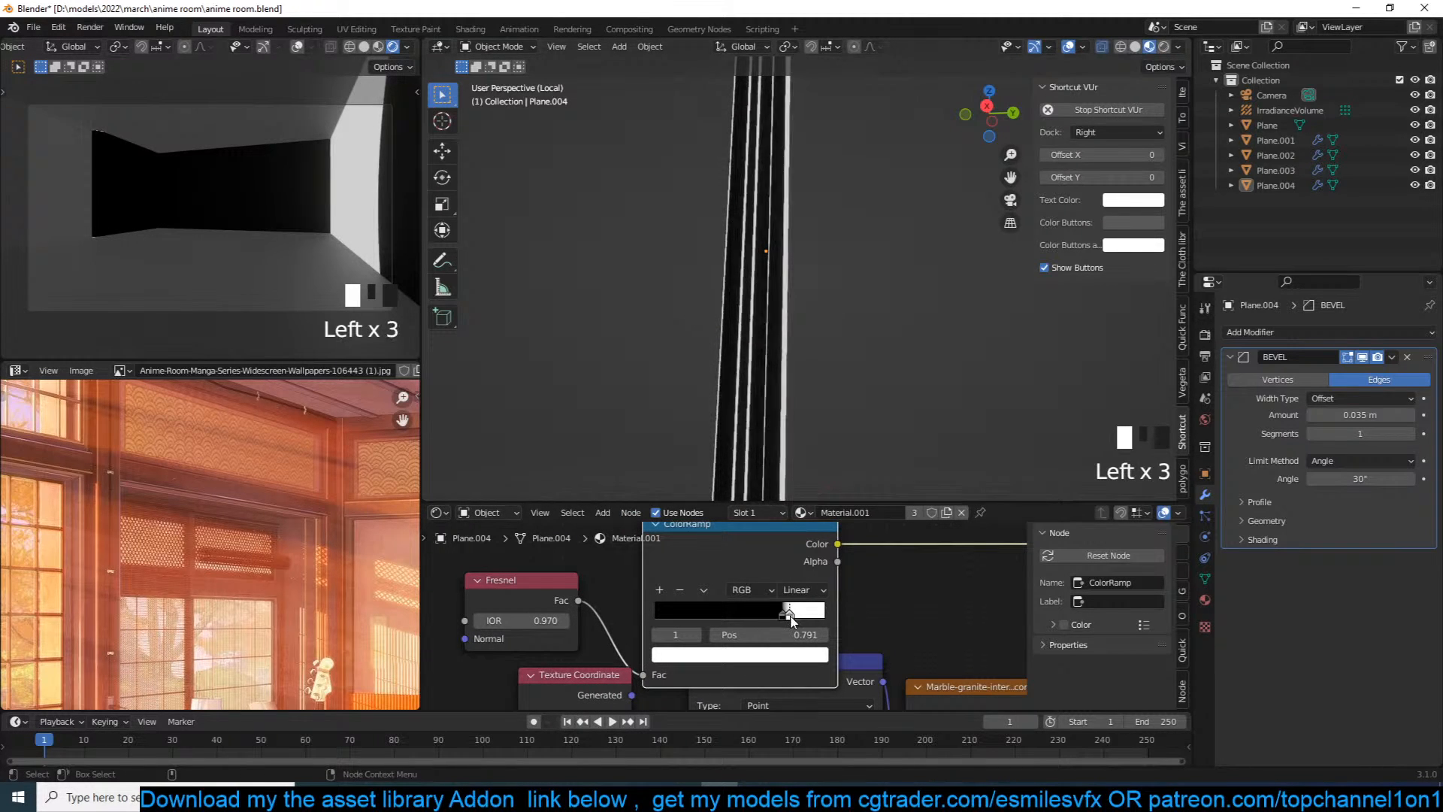
# Step: Set the Fresnel IOR to 0.990 and the ColorRamp's white stop to 0.759, checking the effect in the room
pyautogui.moveTo(762, 561); pyautogui.dragTo(751, 527)
pyautogui.moveTo(519, 656)
pyautogui.keyDown('shift'); pyautogui.mouseDown()
pyautogui.moveTo(554, 656)
pyautogui.moveTo(519, 657)
pyautogui.mouseUp(); pyautogui.keyUp('shift')
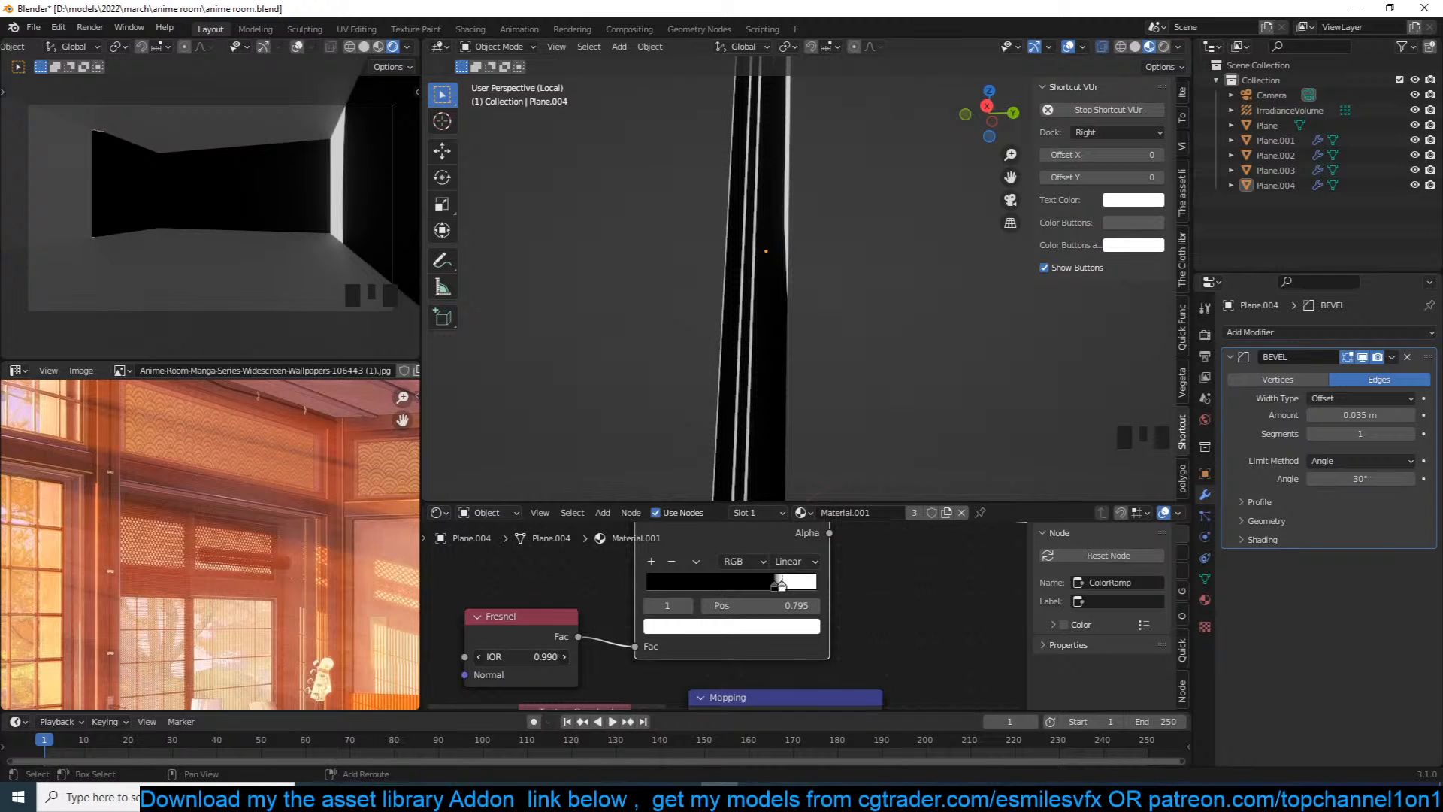
pyautogui.moveTo(795, 591); pyautogui.dragTo(785, 596)
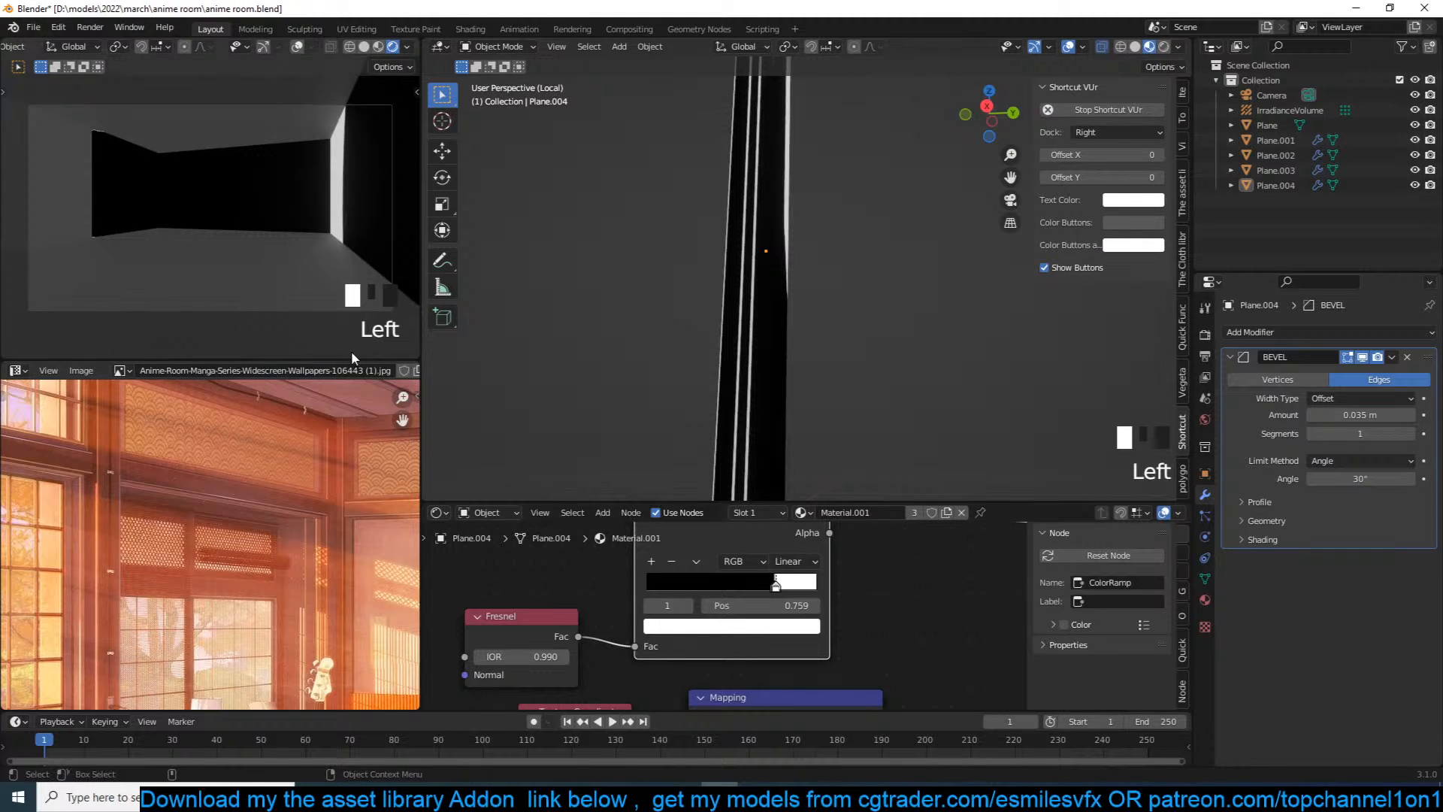
pyautogui.scroll(2, 152, 202)
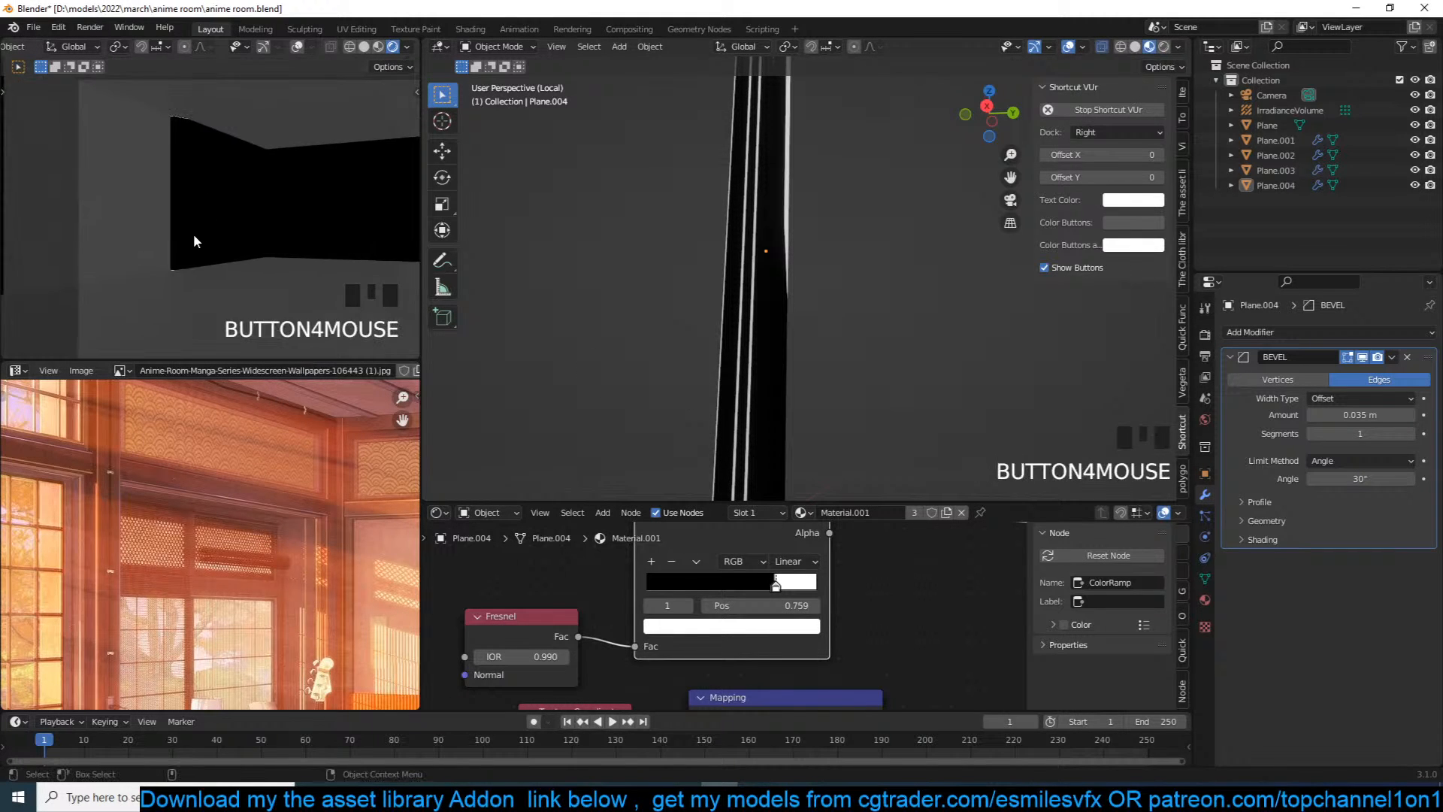
pyautogui.scroll(3, 187, 230)
pyautogui.scroll(-2, 191, 241)
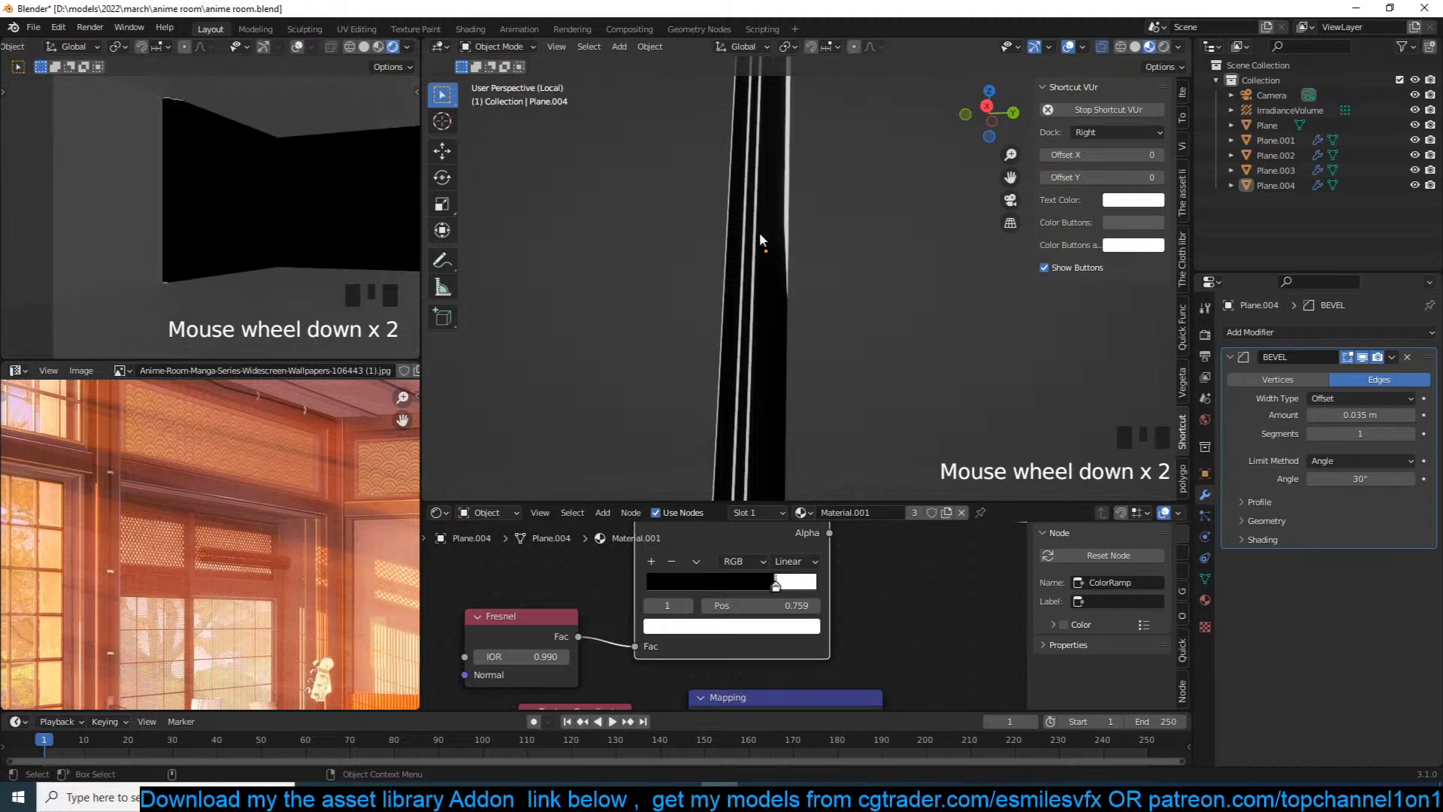
# Step: Look through the camera and set the ColorRamp's white stop to 0.805 and the Fresnel IOR to 0.720
pyautogui.scroll(-2, 761, 237)
pyautogui.press('KP_0')
pyautogui.scroll(2, 802, 279)
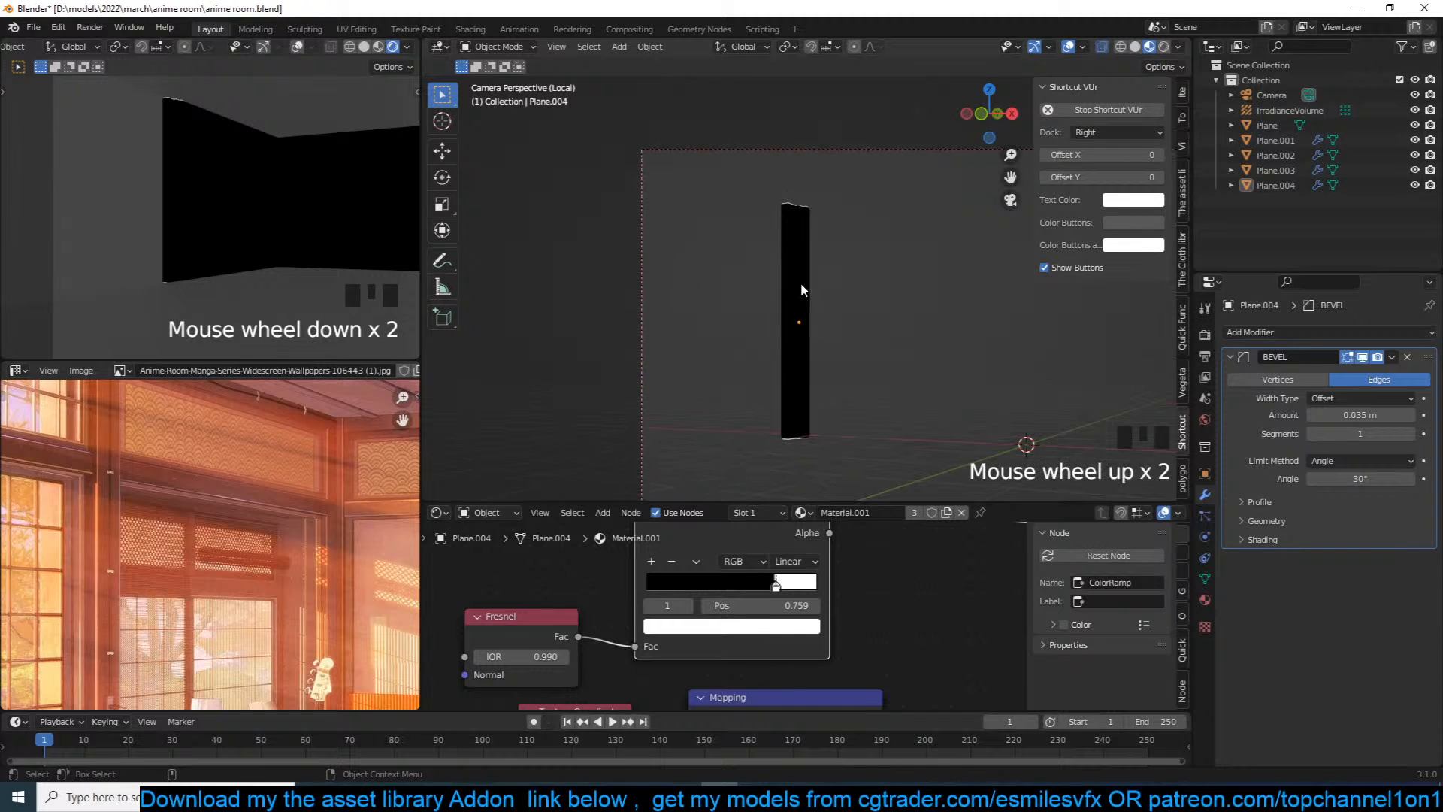
pyautogui.scroll(3, 639, 604)
pyautogui.moveTo(796, 584); pyautogui.dragTo(807, 586)
pyautogui.moveTo(556, 635); pyautogui.dragTo(687, 592, button='middle')
pyautogui.keyDown('shift'); pyautogui.moveTo(628, 624); pyautogui.dragTo(608, 624); pyautogui.keyUp('shift')
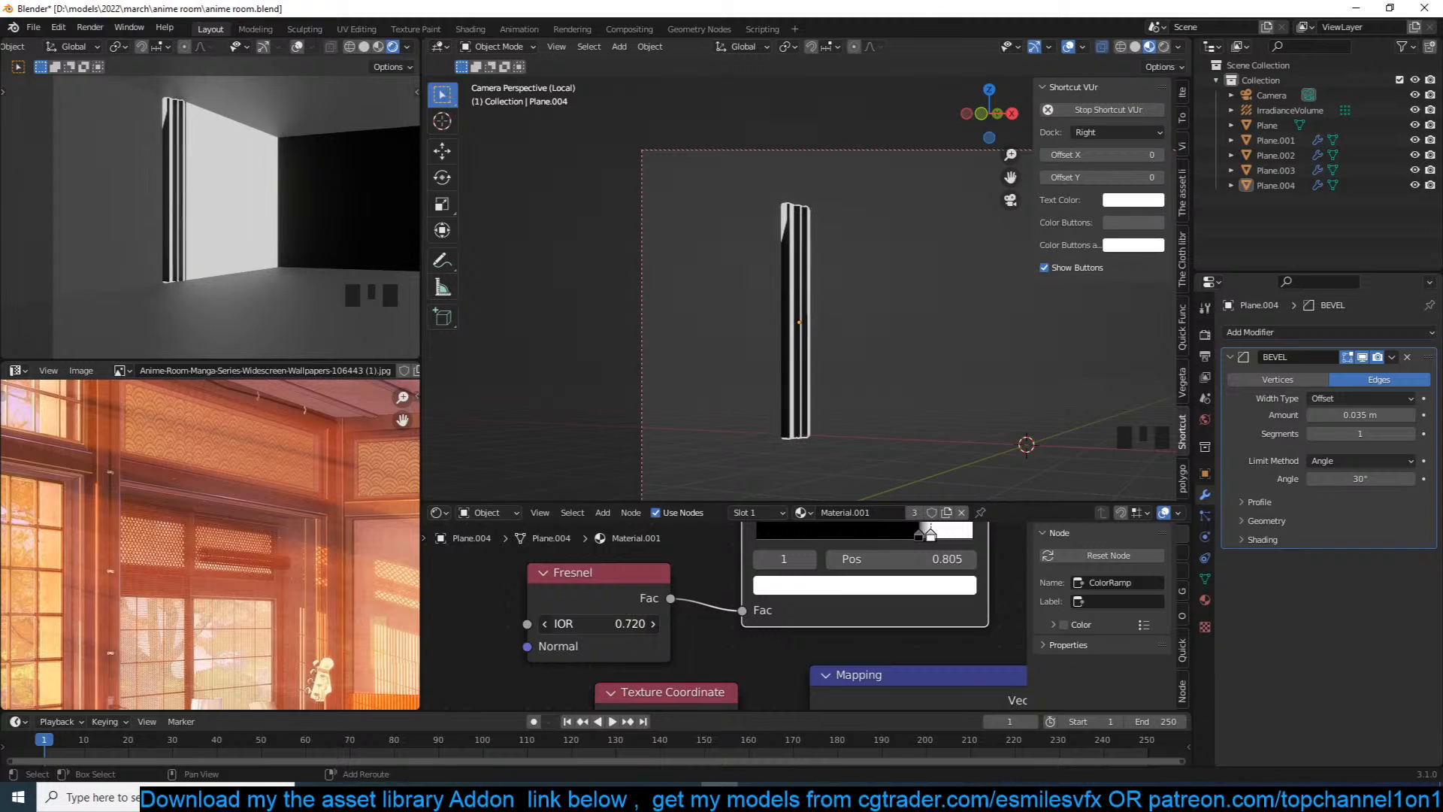
# Step: Move the ColorRamp's black stop to 0.686
pyautogui.moveTo(940, 541); pyautogui.dragTo(945, 564, button='middle')
pyautogui.moveTo(941, 560); pyautogui.dragTo(909, 556)
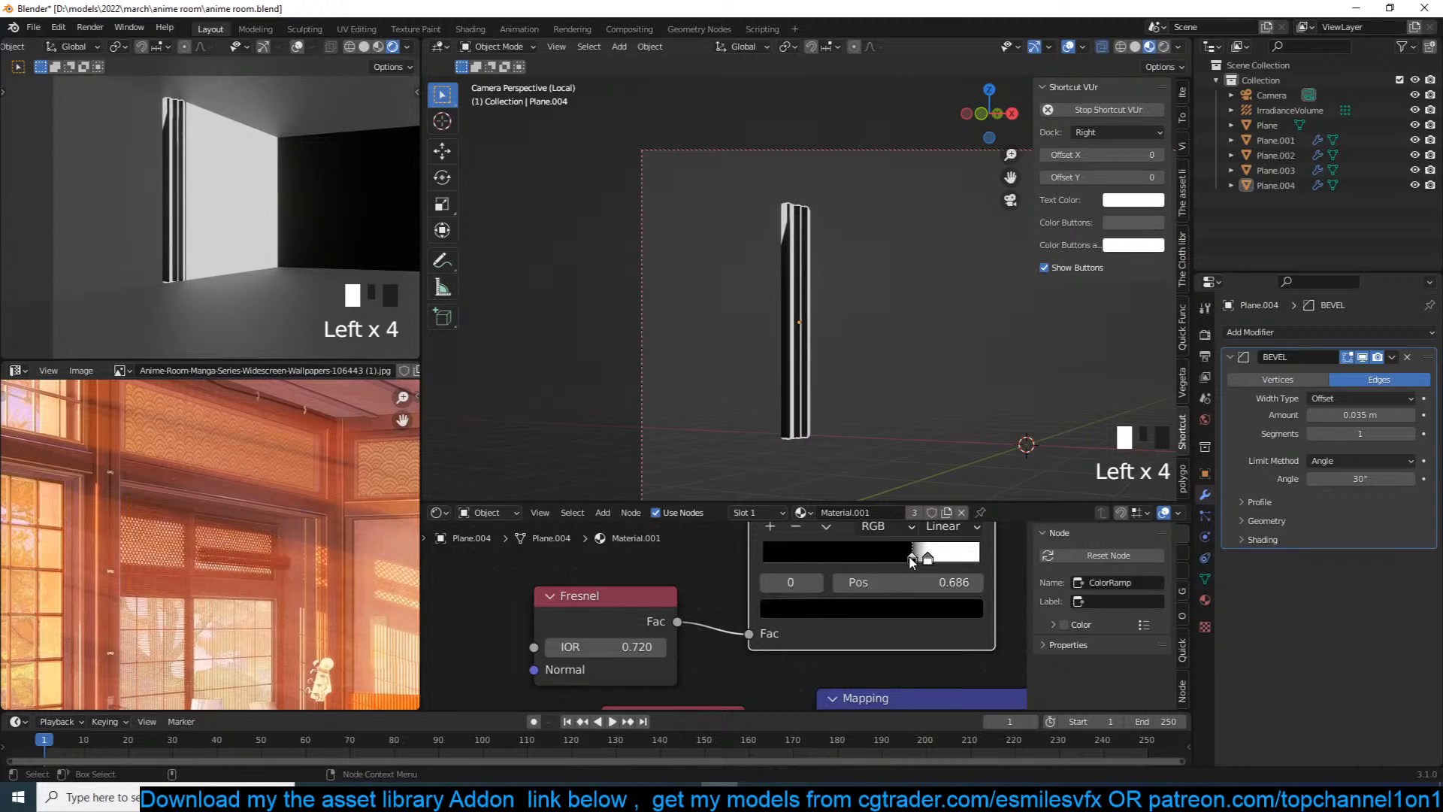
pyautogui.moveTo(644, 647)
pyautogui.keyDown('shift'); pyautogui.mouseDown()
pyautogui.moveTo(656, 647)
pyautogui.moveTo(644, 648)
pyautogui.mouseUp(); pyautogui.keyUp('shift')
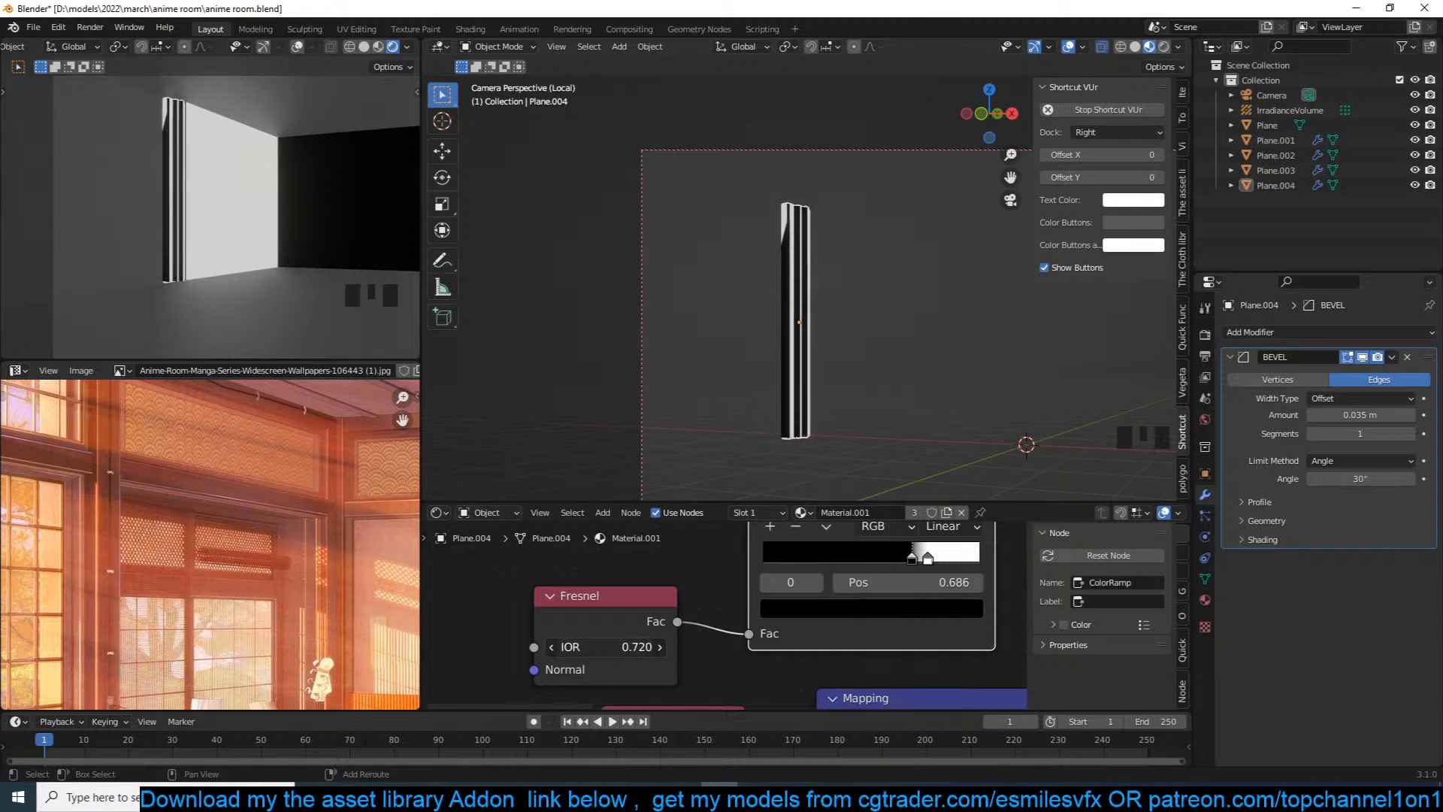
# Step: Try feeding the Fresnel's Normal input from new Texture Coordinate and Mapping nodes, without the added image texture
pyautogui.click(600, 599)
pyautogui.hotkey('ctrl', 't')
pyautogui.moveTo(598, 597); pyautogui.dragTo(734, 560, button='middle')
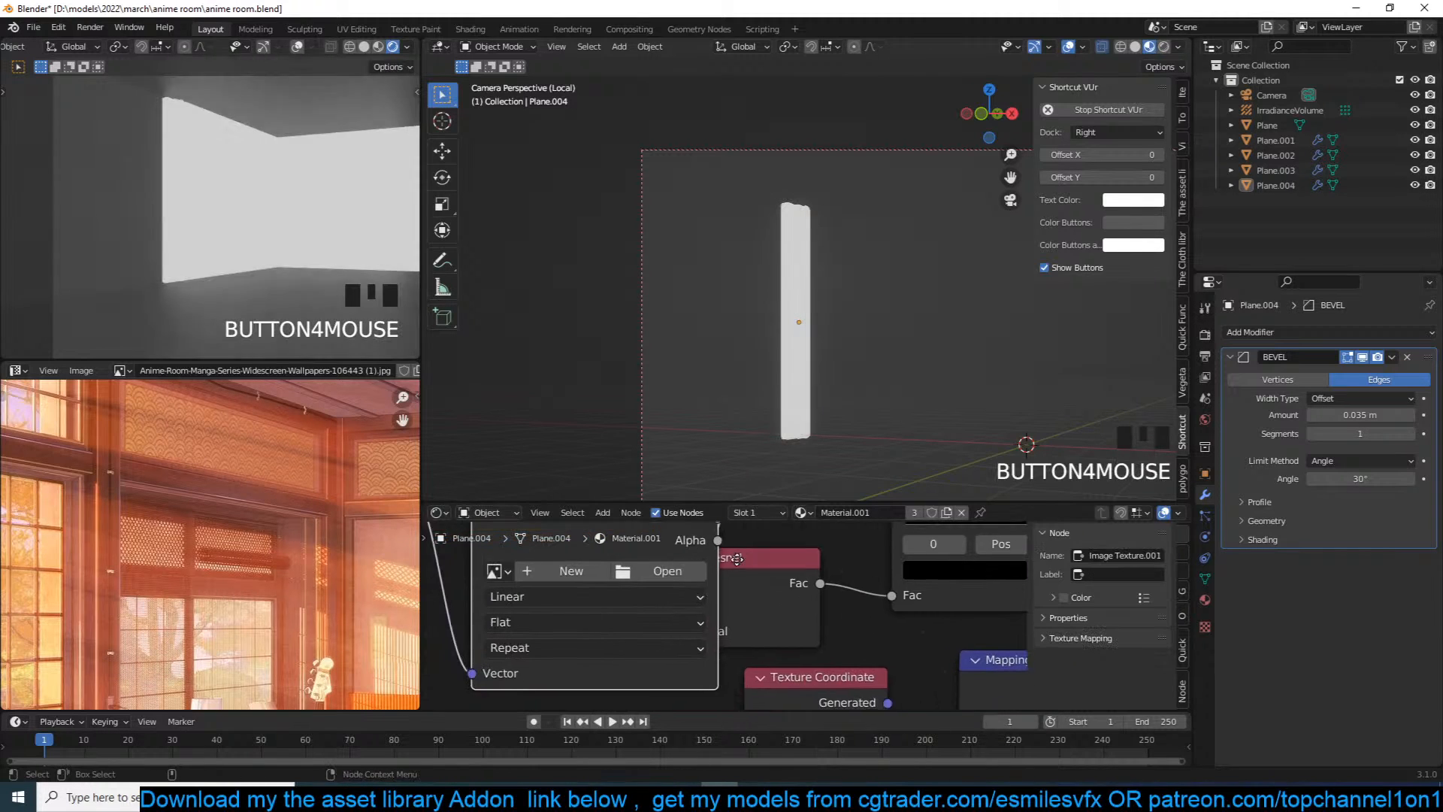
pyautogui.scroll(-6, 746, 557)
pyautogui.hotkey('ctrl', 'x')
pyautogui.click(537, 542)
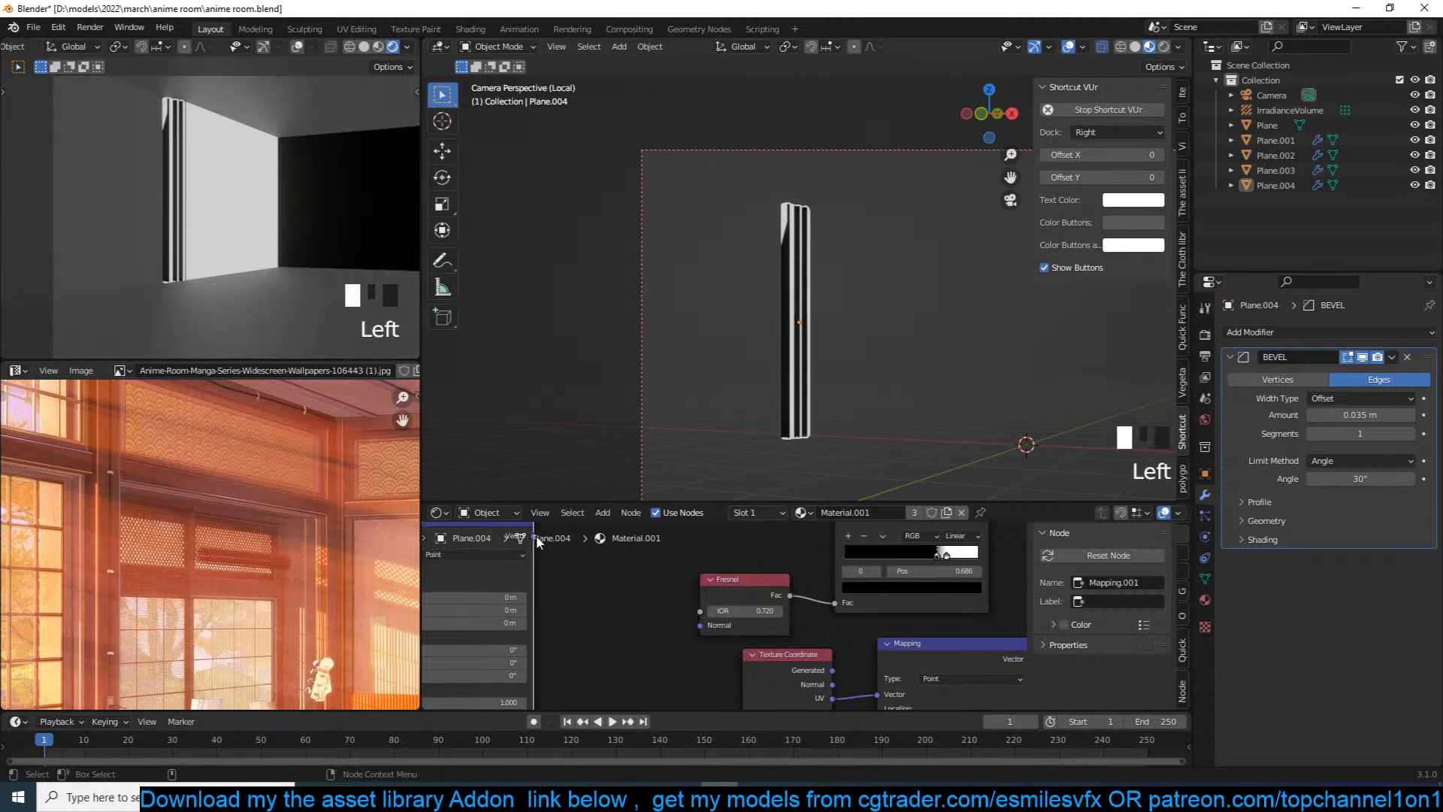
pyautogui.moveTo(537, 540); pyautogui.dragTo(701, 625)
pyautogui.moveTo(701, 625)
pyautogui.mouseDown(button='middle')
pyautogui.moveTo(744, 597)
pyautogui.moveTo(547, 628)
pyautogui.mouseUp(button='middle')
# Step: Try driving the new Mapping node with Object coordinates and a uniform scale of 0.600, and undo the scale change
pyautogui.scroll(2, 550, 609)
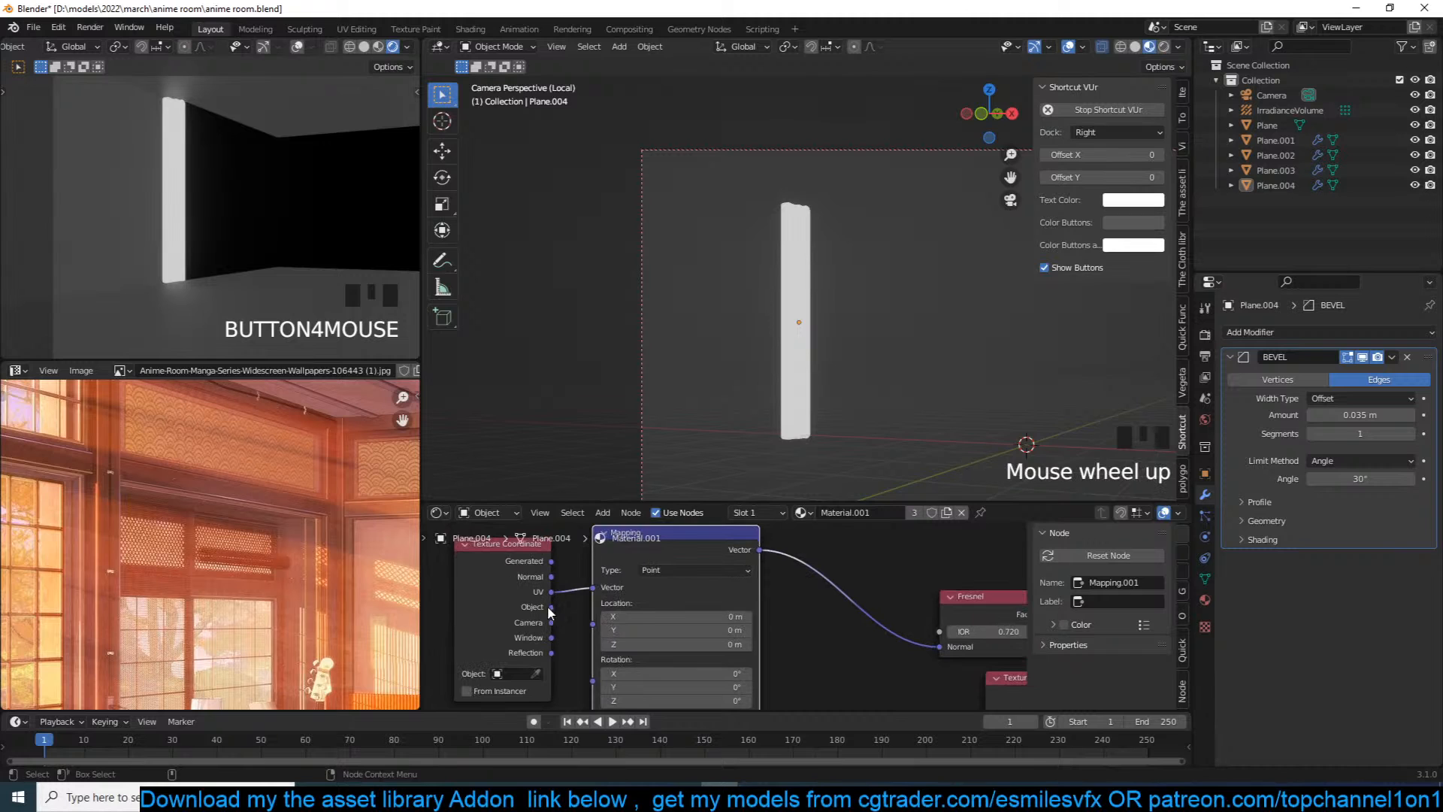
pyautogui.moveTo(551, 607); pyautogui.dragTo(593, 587)
pyautogui.moveTo(752, 714); pyautogui.dragTo(809, 635, button='middle')
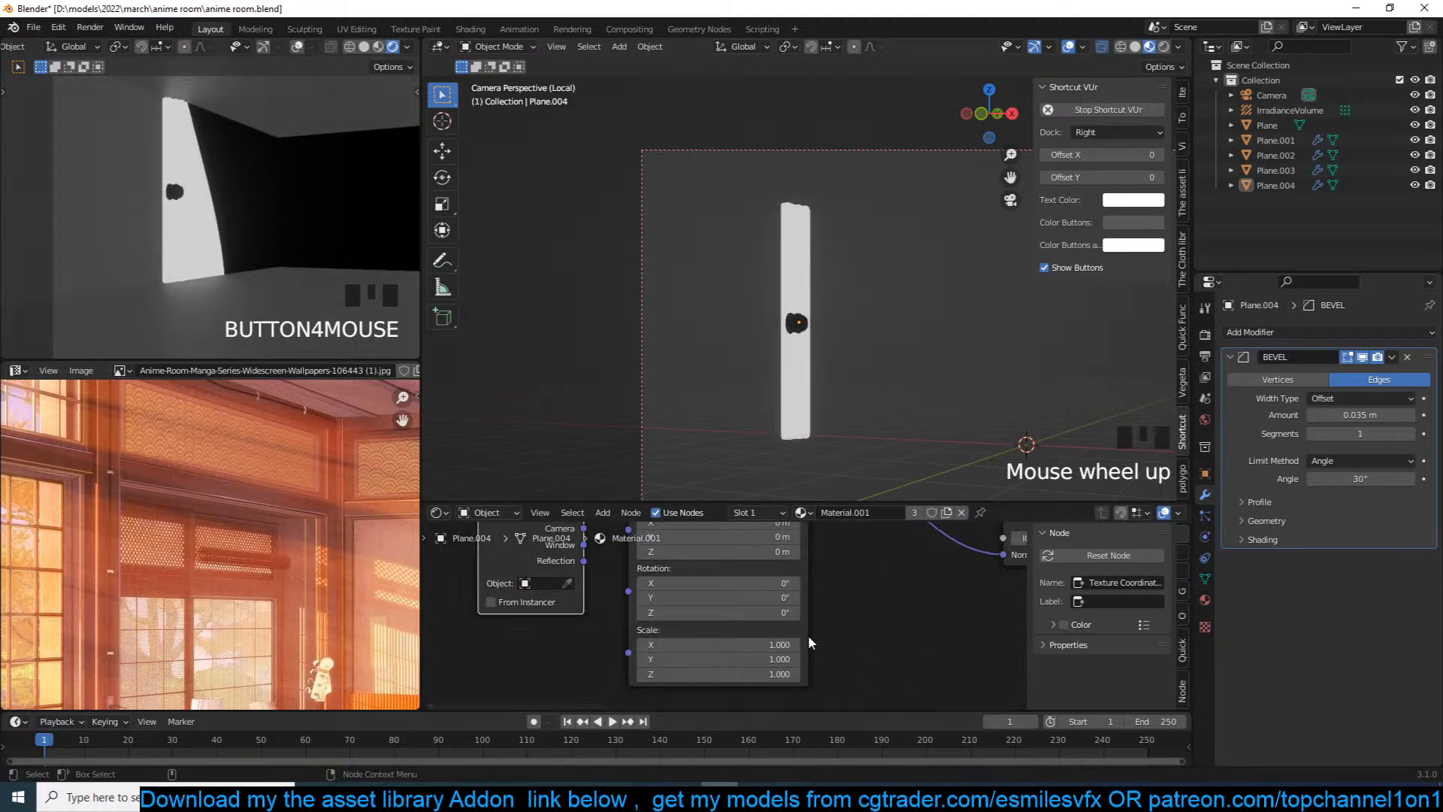
pyautogui.moveTo(768, 645); pyautogui.dragTo(737, 675)
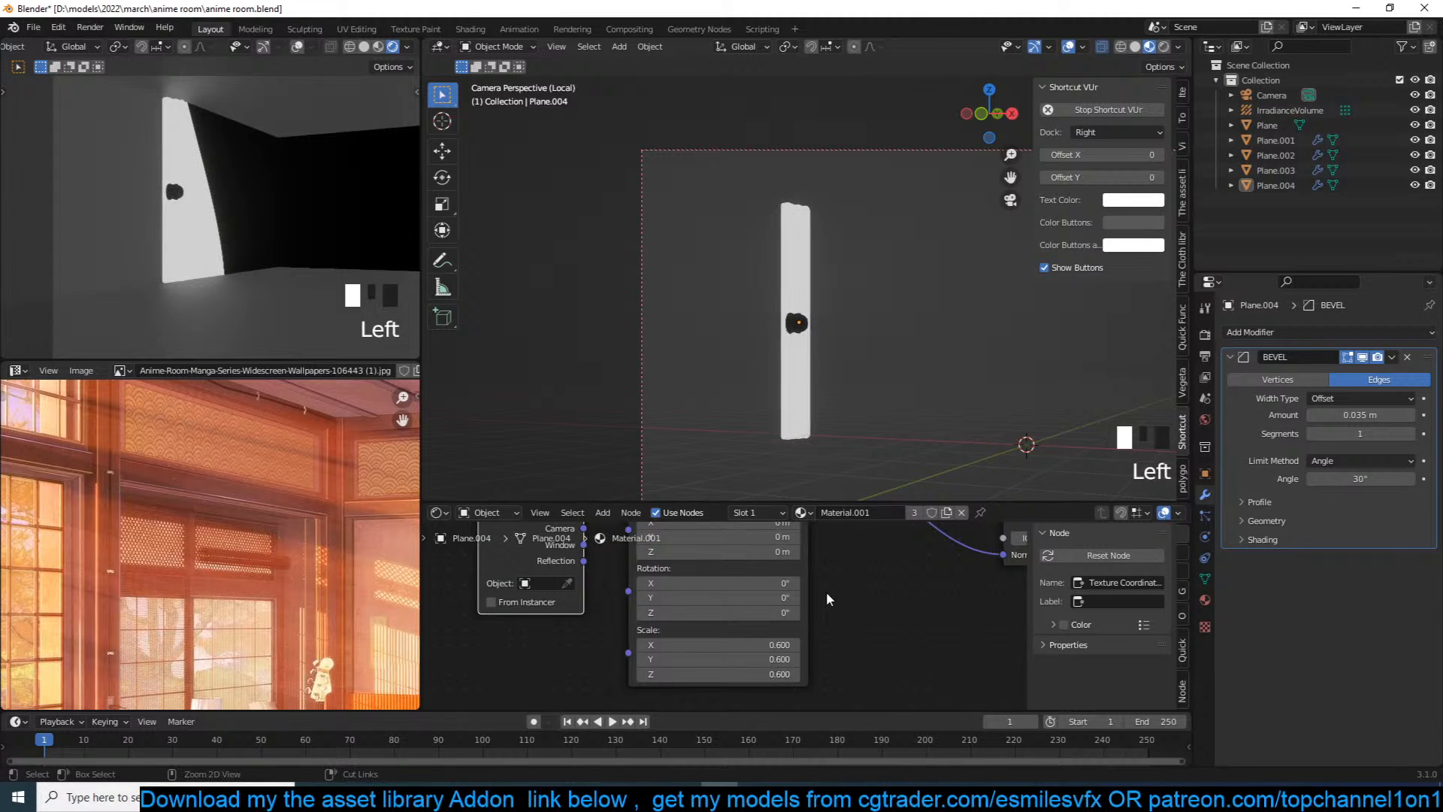
pyautogui.scroll(3, 827, 590)
pyautogui.moveTo(830, 588); pyautogui.dragTo(733, 642, button='middle')
pyautogui.moveTo(677, 618); pyautogui.dragTo(763, 581)
pyautogui.hotkey('ctrl', 'z')
pyautogui.hotkey('ctrl', 'z')
pyautogui.scroll(-7, 830, 614)
pyautogui.scroll(2, 830, 614)
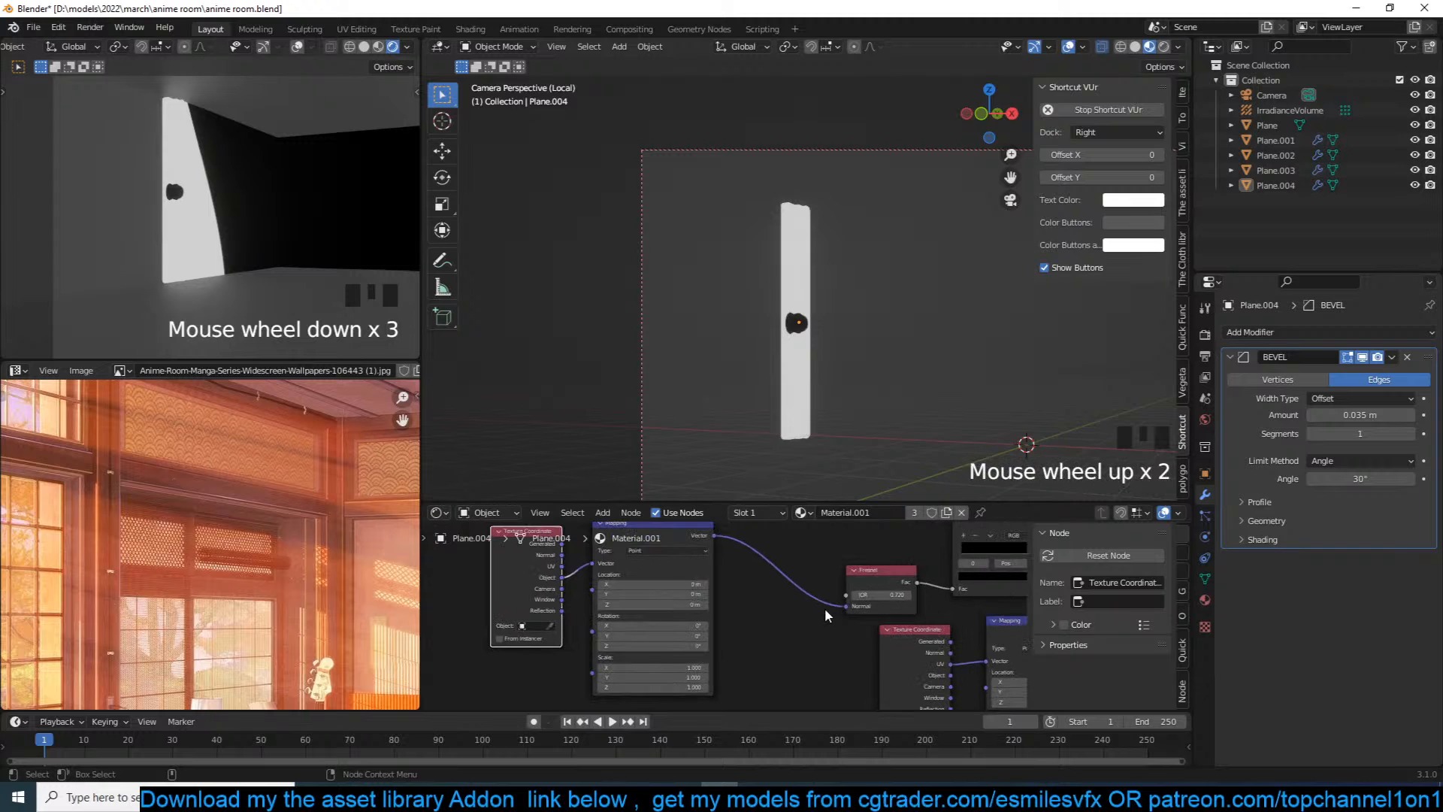
# Step: Disconnect the Mapping node from the Fresnel's Normal input
pyautogui.scroll(3, 669, 624)
pyautogui.moveTo(662, 588); pyautogui.dragTo(631, 588)
pyautogui.hotkey('ctrl', 'z')
pyautogui.scroll(-4, 782, 608)
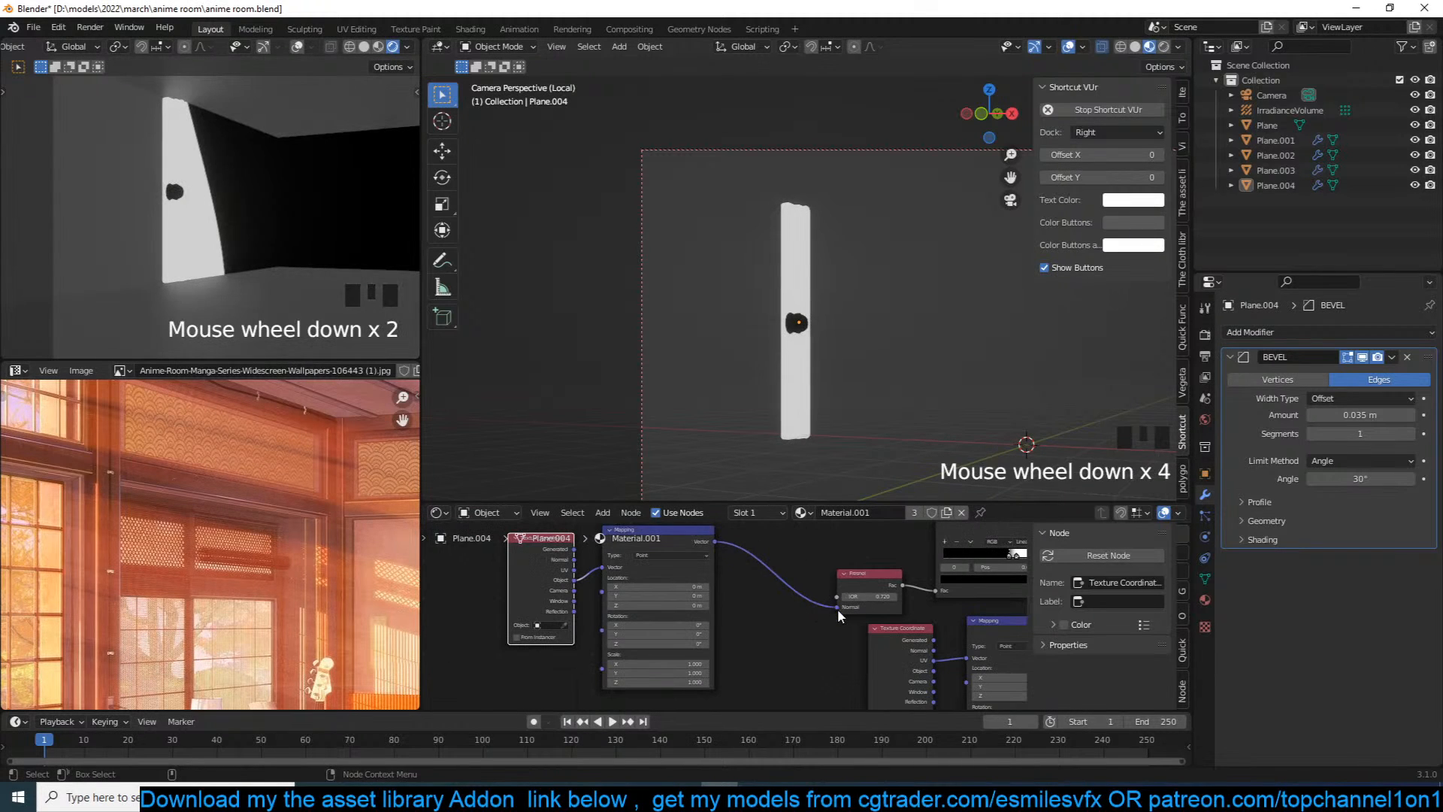
pyautogui.moveTo(837, 609); pyautogui.dragTo(815, 603)
# Step: Shift the ColorRamp's stops toward the white end, with the black stop at 0.923, and check the whole camera frame
pyautogui.scroll(4, 881, 573)
pyautogui.moveTo(939, 544)
pyautogui.mouseDown()
pyautogui.moveTo(925, 542)
pyautogui.moveTo(940, 543)
pyautogui.mouseUp()
pyautogui.moveTo(948, 543); pyautogui.dragTo(974, 539)
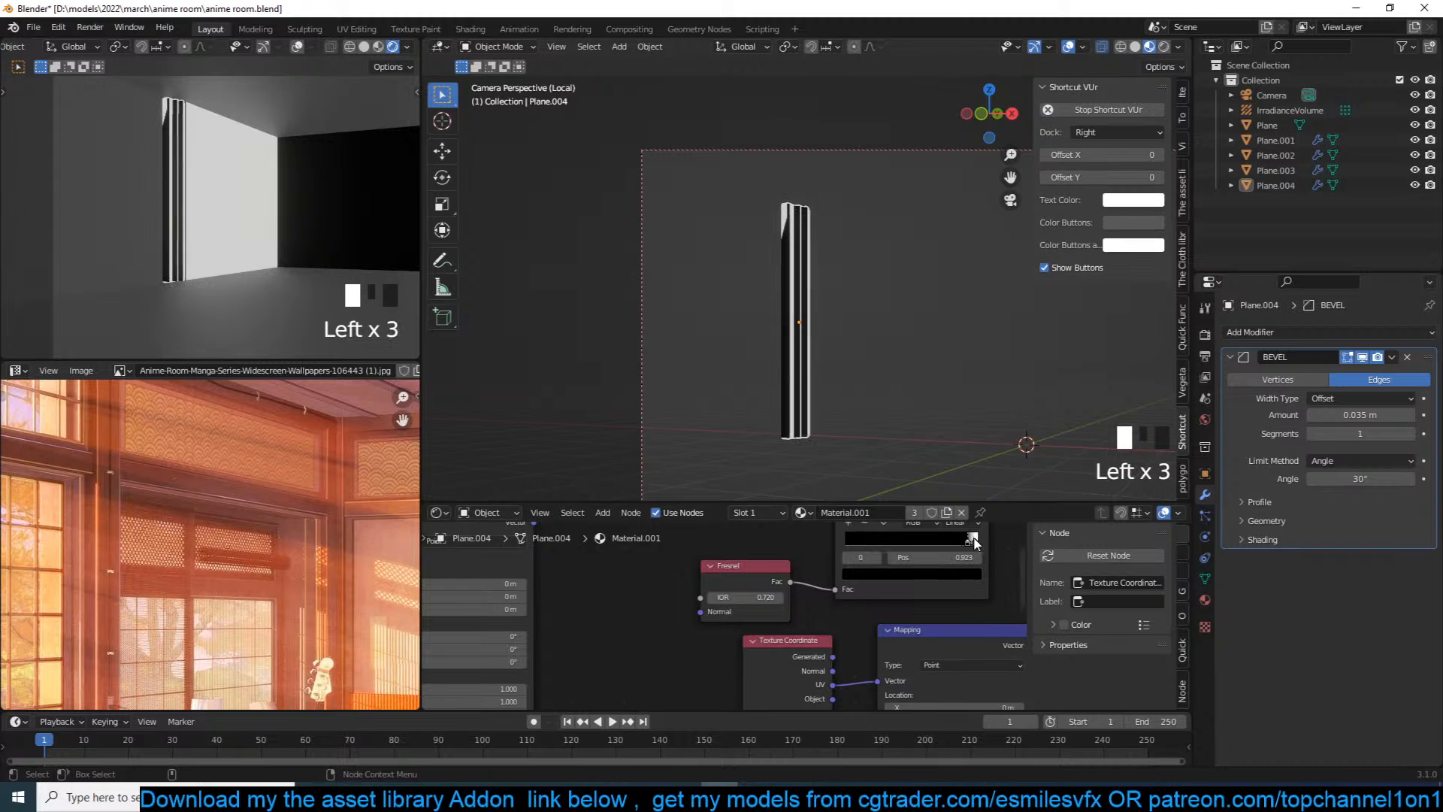
pyautogui.scroll(-6, 750, 269)
pyautogui.scroll(-6, 185, 238)
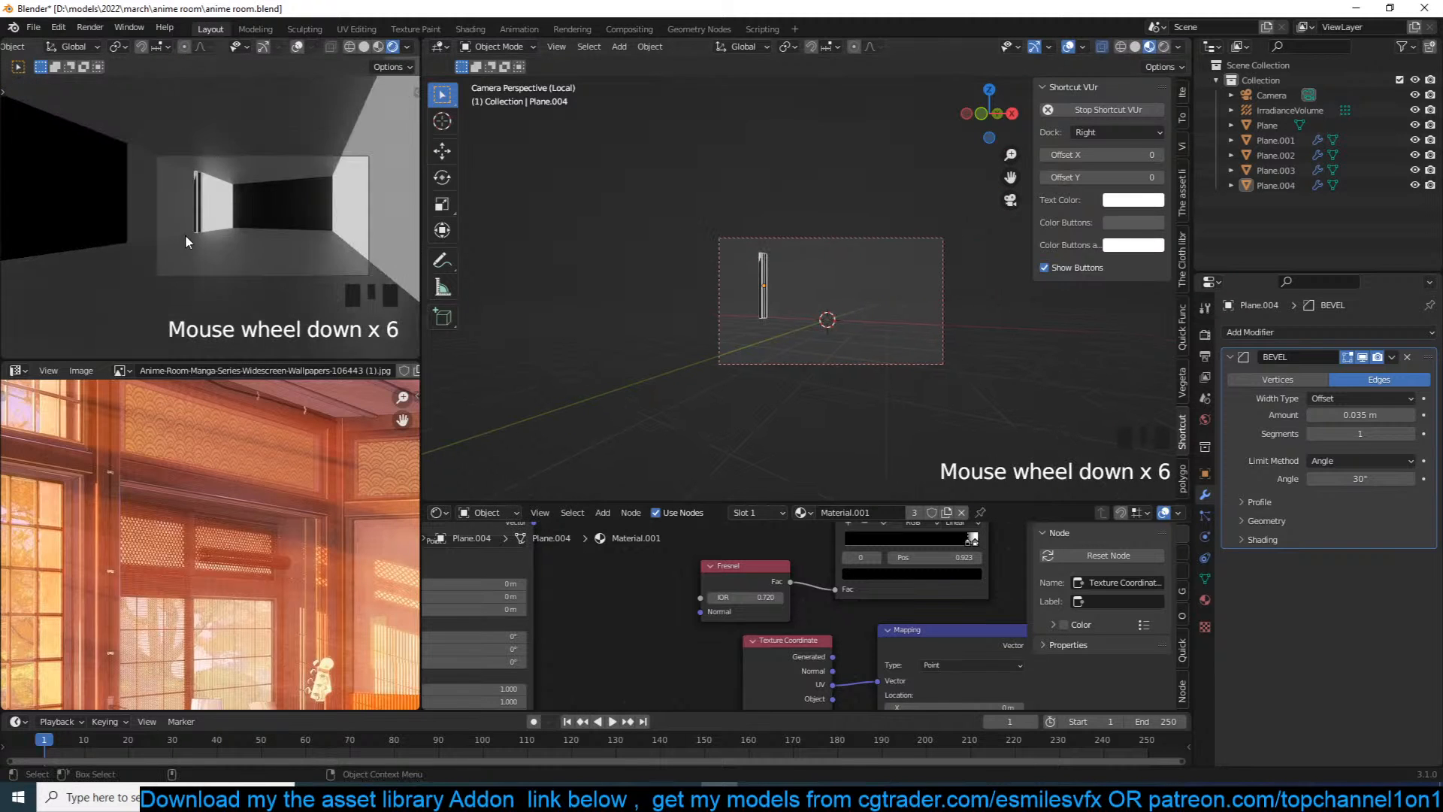
pyautogui.scroll(-3, 899, 606)
pyautogui.scroll(1, 770, 609)
# Step: Combine the ColorRamp output and the image texture's colour in a new Mix node
pyautogui.moveTo(899, 606); pyautogui.dragTo(659, 601, button='middle')
pyautogui.moveTo(744, 579); pyautogui.dragTo(706, 577, button='middle')
pyautogui.scroll(-1, 747, 629)
pyautogui.moveTo(747, 628); pyautogui.dragTo(699, 657, button='middle')
pyautogui.click(699, 661)
pyautogui.scroll(-2, 698, 648)
pyautogui.moveTo(589, 539); pyautogui.dragTo(642, 558)
pyautogui.keyDown('ctrl'); pyautogui.keyDown('shift'); pyautogui.moveTo(679, 647); pyautogui.dragTo(691, 566, button='right'); pyautogui.keyUp('shift'); pyautogui.keyUp('ctrl')
pyautogui.scroll(5, 776, 622)
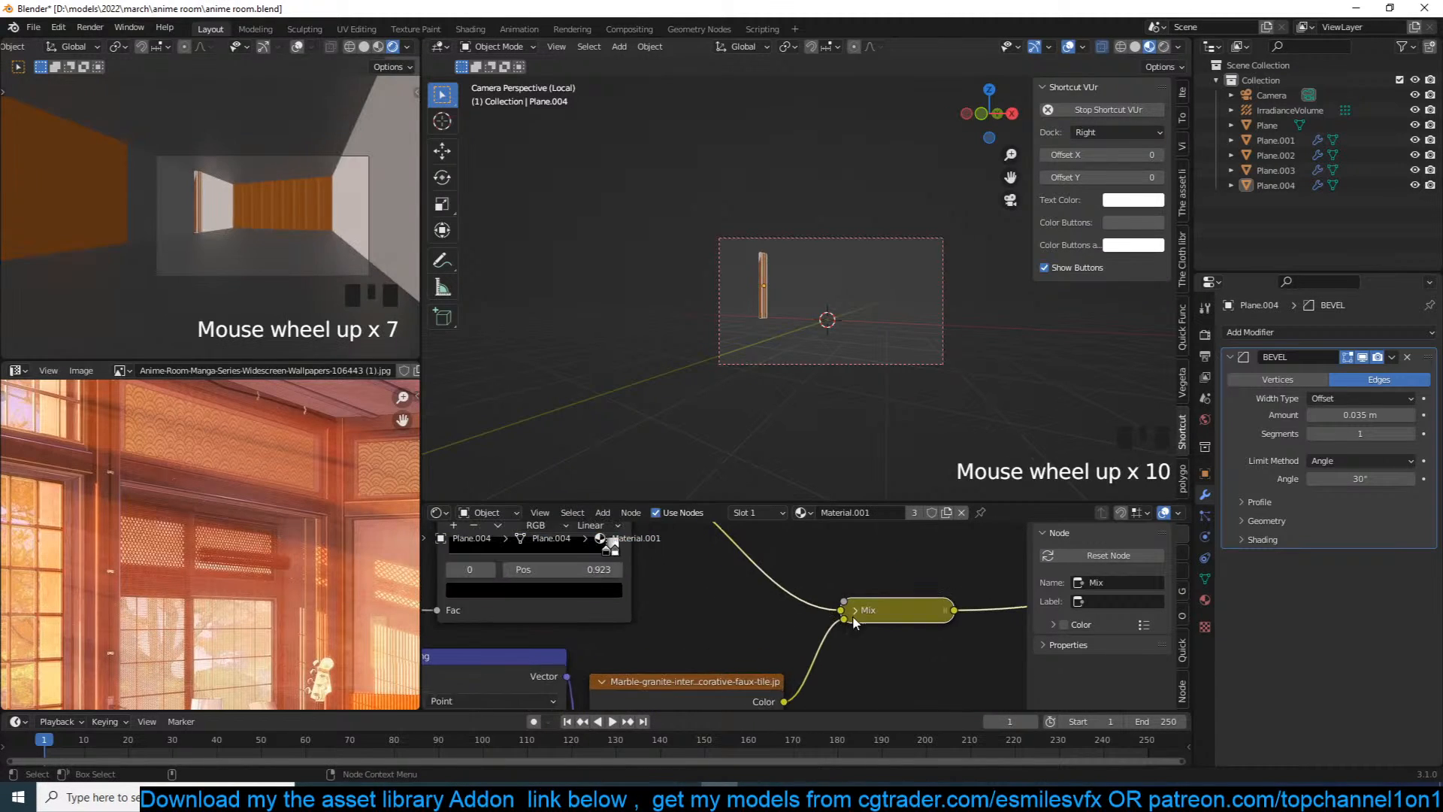
# Step: Expand the Mix node and use the ColorRamp output as its Fac instead of Color1
pyautogui.click(855, 610)
pyautogui.click(855, 610)
pyautogui.moveTo(855, 610); pyautogui.dragTo(899, 544)
pyautogui.click(901, 542)
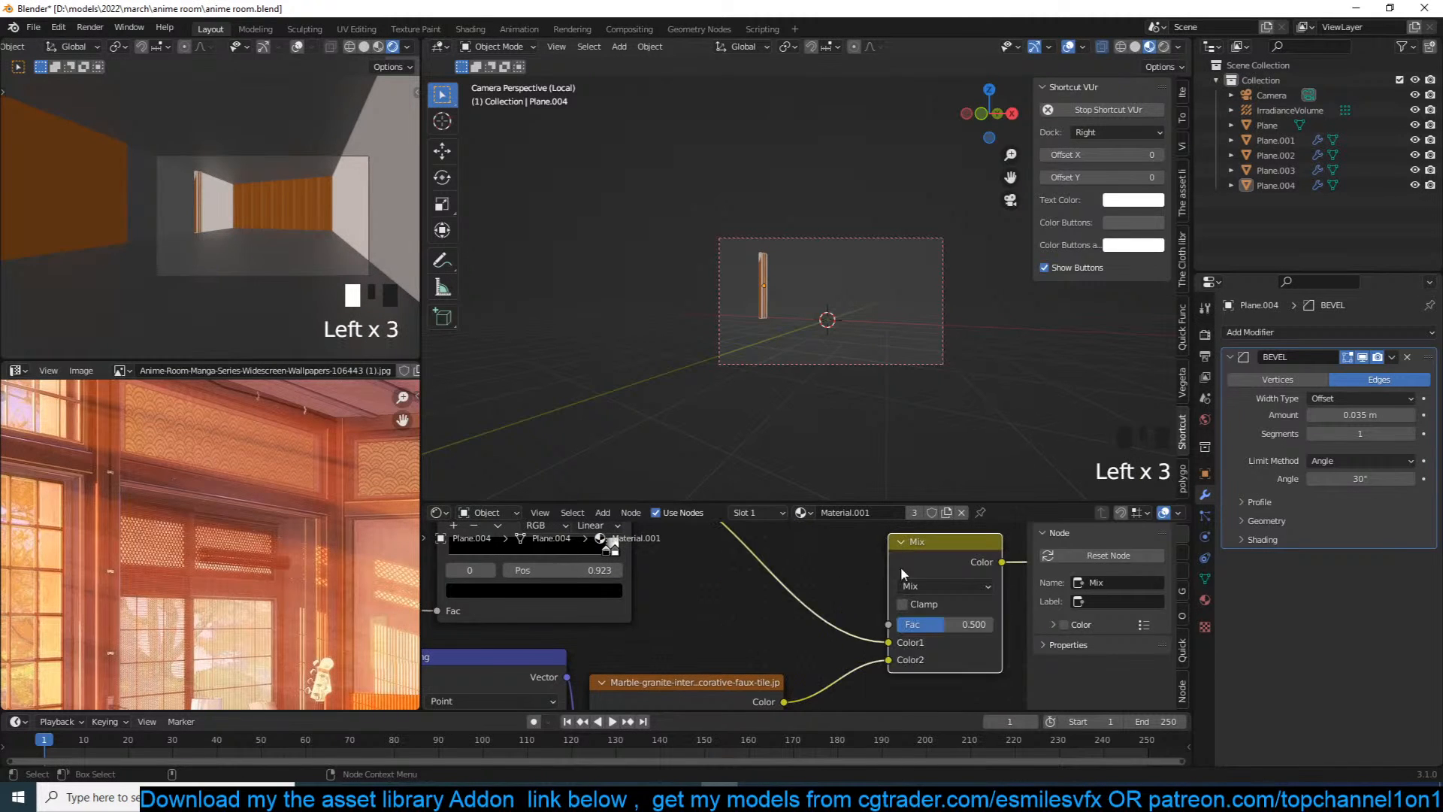
pyautogui.moveTo(855, 628); pyautogui.dragTo(790, 620, button='middle')
pyautogui.moveTo(822, 633); pyautogui.dragTo(822, 615)
pyautogui.scroll(3, 778, 608)
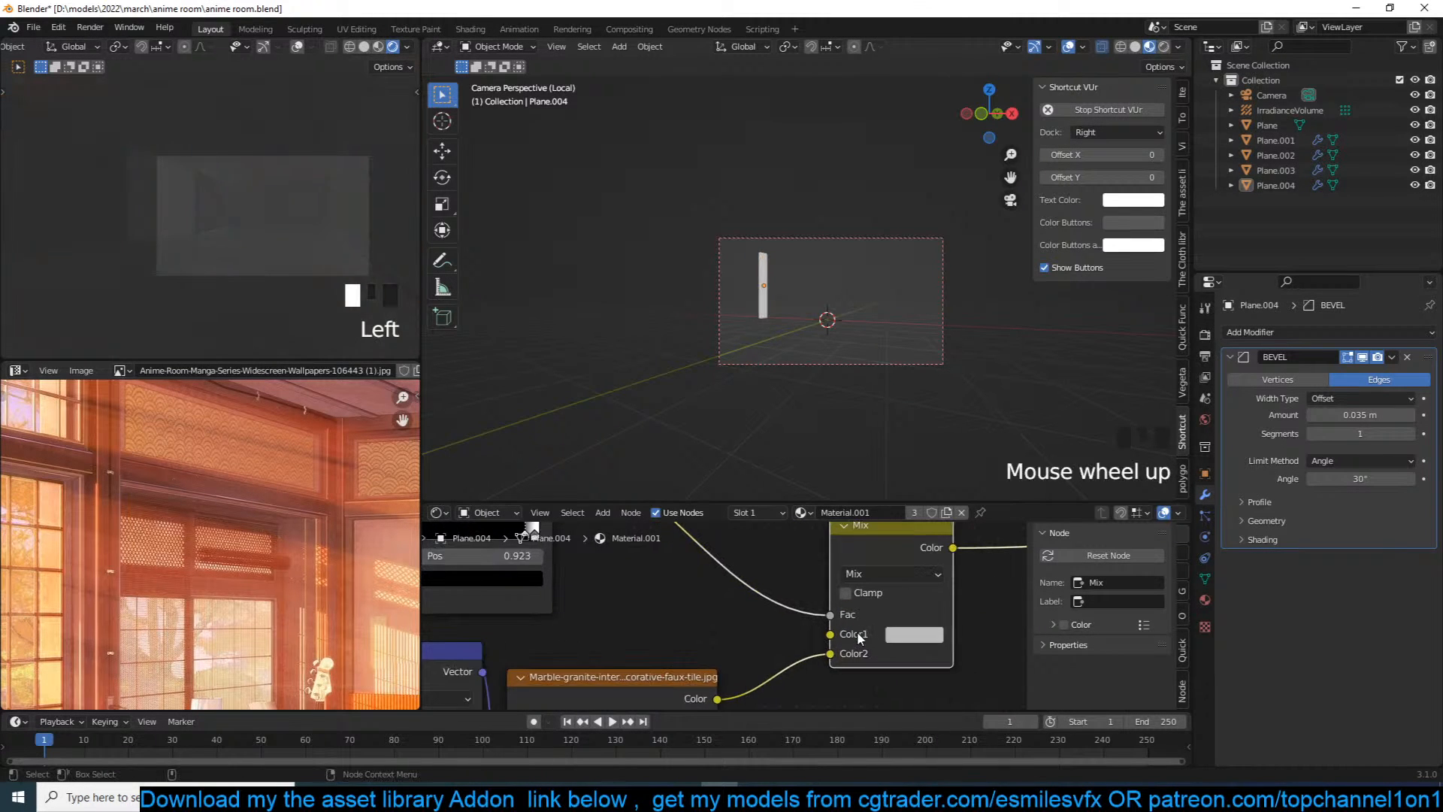
# Step: Reroute the image texture's colour from Color2 to Color1 of the Mix node
pyautogui.scroll(3, 779, 607)
pyautogui.click(908, 608)
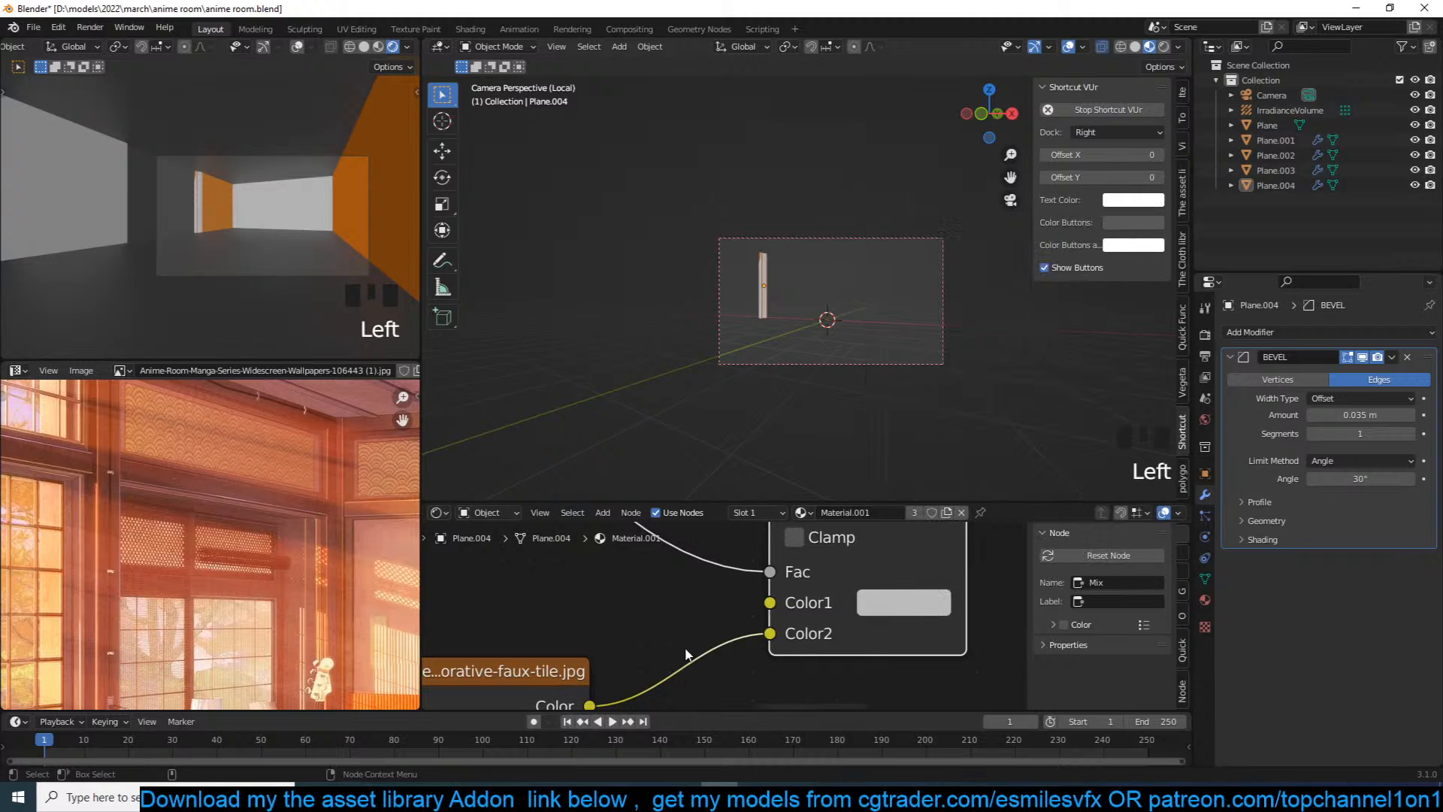
pyautogui.scroll(1, 806, 642)
pyautogui.moveTo(774, 636); pyautogui.dragTo(777, 603)
pyautogui.scroll(3, 836, 630)
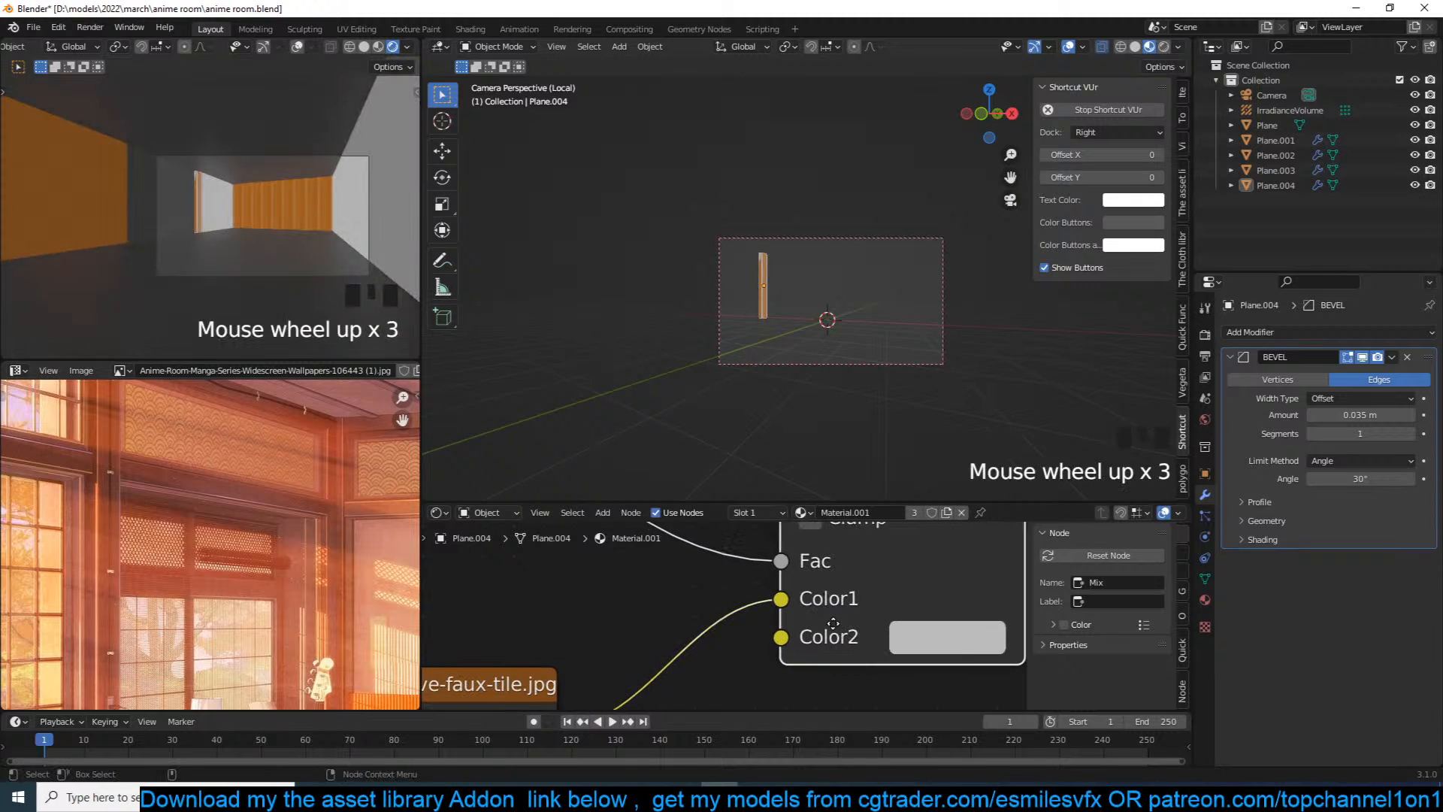
# Step: Darken the Mix node's Color2 to near black and check the edges of the post up close
pyautogui.moveTo(842, 633); pyautogui.dragTo(753, 608, button='middle')
pyautogui.scroll(3, 754, 613)
pyautogui.click(865, 615)
pyautogui.moveTo(1082, 218); pyautogui.dragTo(1081, 314)
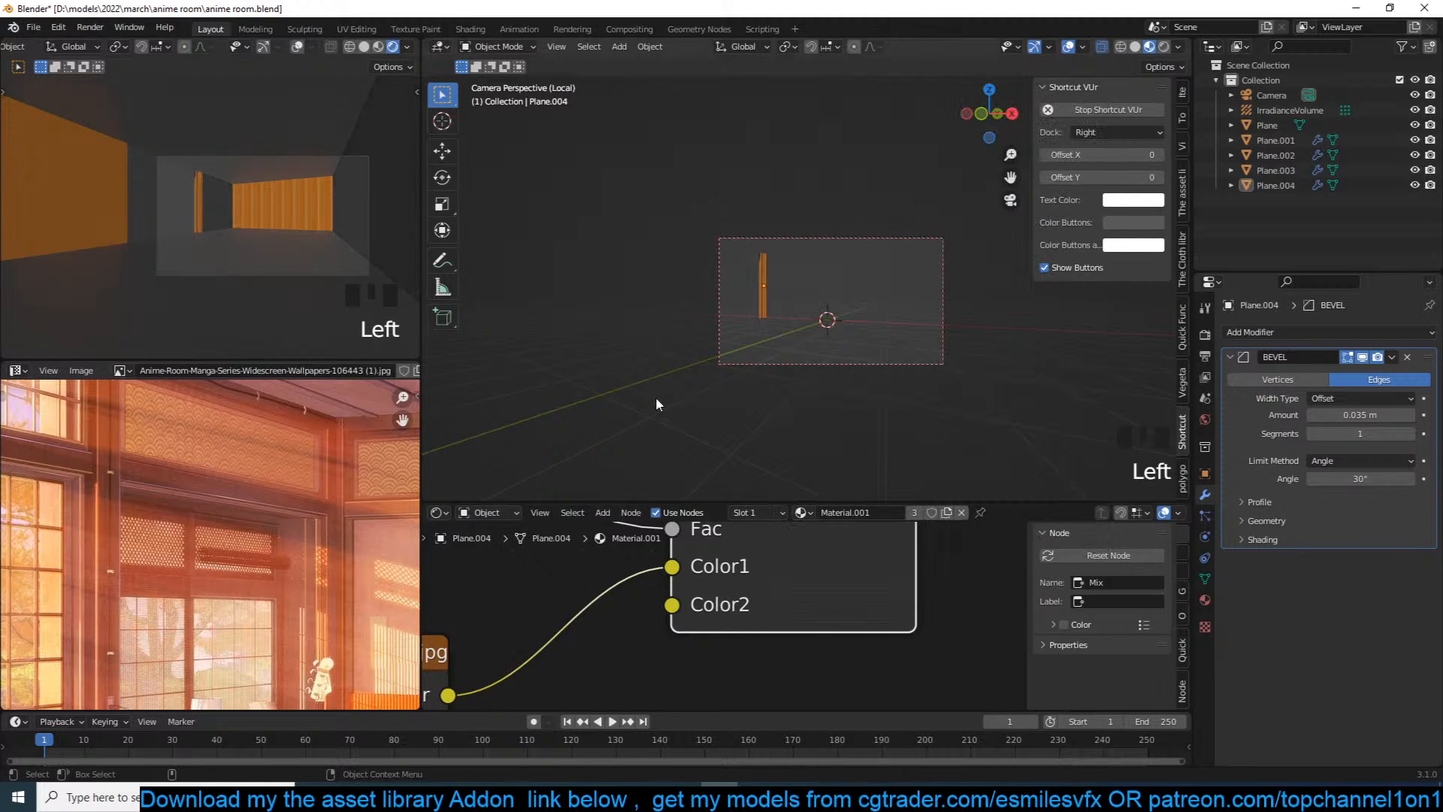
pyautogui.scroll(1, 724, 355)
pyautogui.scroll(8, 714, 353)
pyautogui.scroll(1, 559, 258)
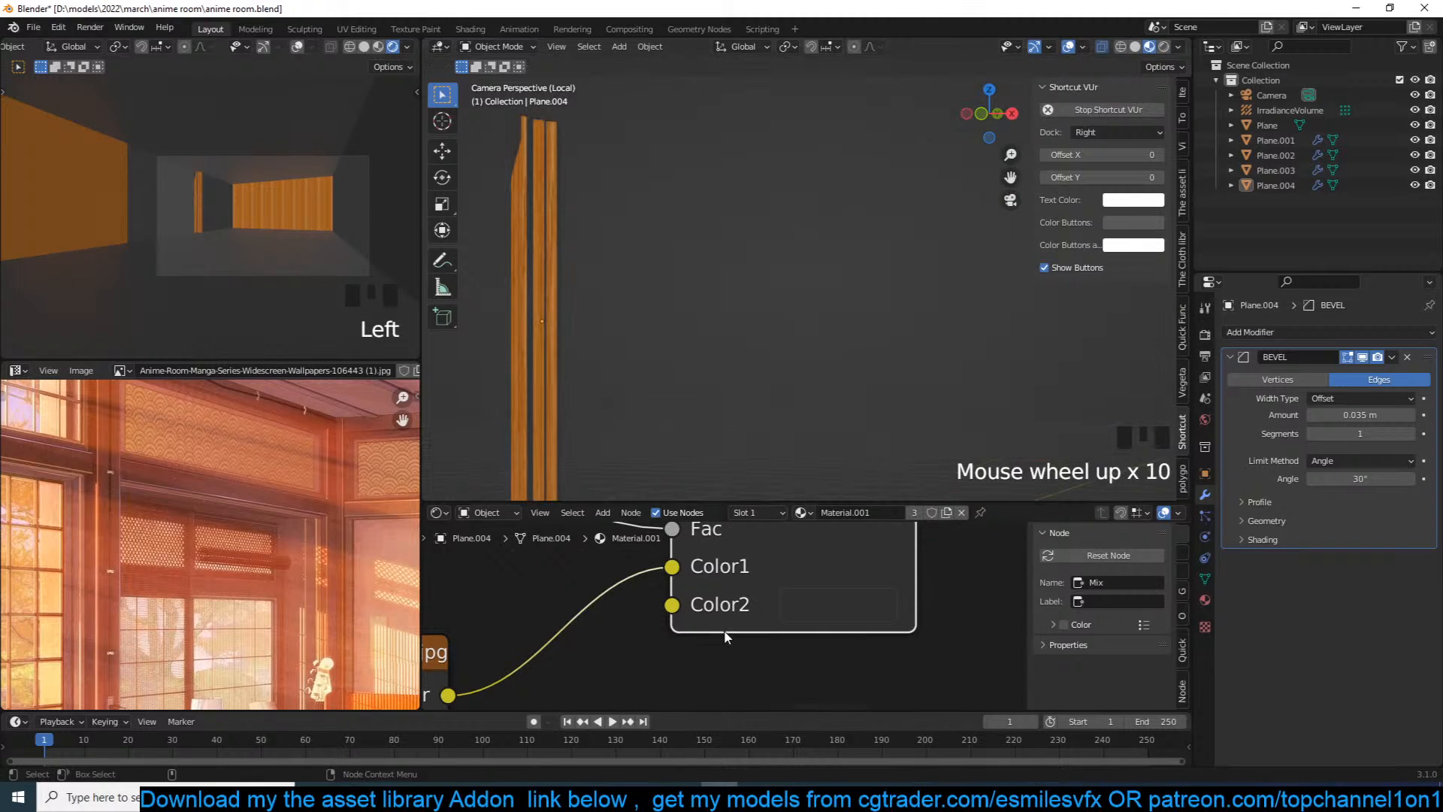
# Step: Duplicate the Mix node, insert the copy between the ColorRamp and the first Mix node's Fac, and set its Fac to 0.417
pyautogui.scroll(-3, 704, 592)
pyautogui.scroll(-2, 704, 592)
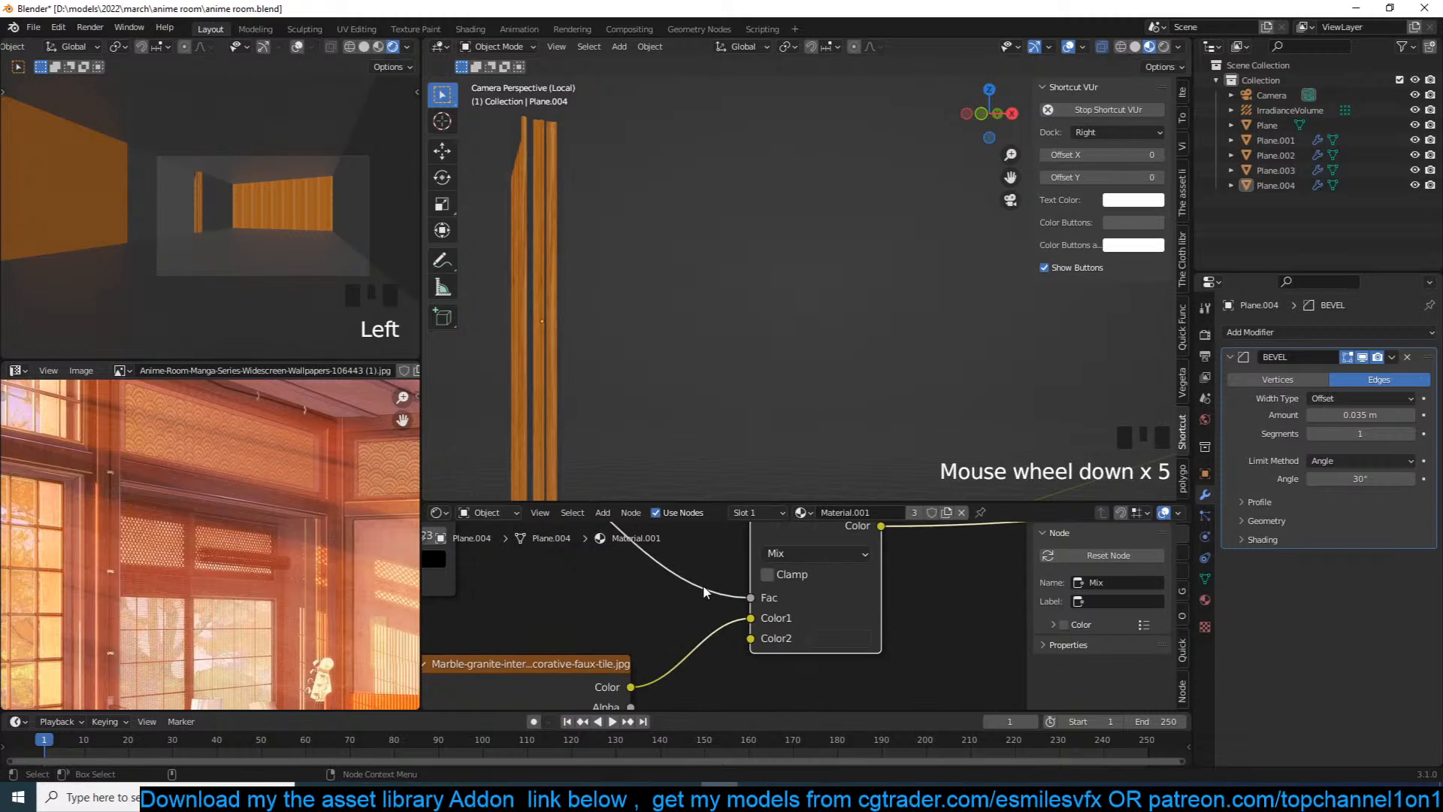
pyautogui.moveTo(704, 593); pyautogui.dragTo(778, 602, button='middle')
pyautogui.scroll(-4, 677, 539)
pyautogui.moveTo(675, 541); pyautogui.dragTo(723, 598, button='middle')
pyautogui.scroll(-3, 729, 610)
pyautogui.moveTo(838, 604); pyautogui.dragTo(932, 598)
pyautogui.hotkey('shift', 'd')
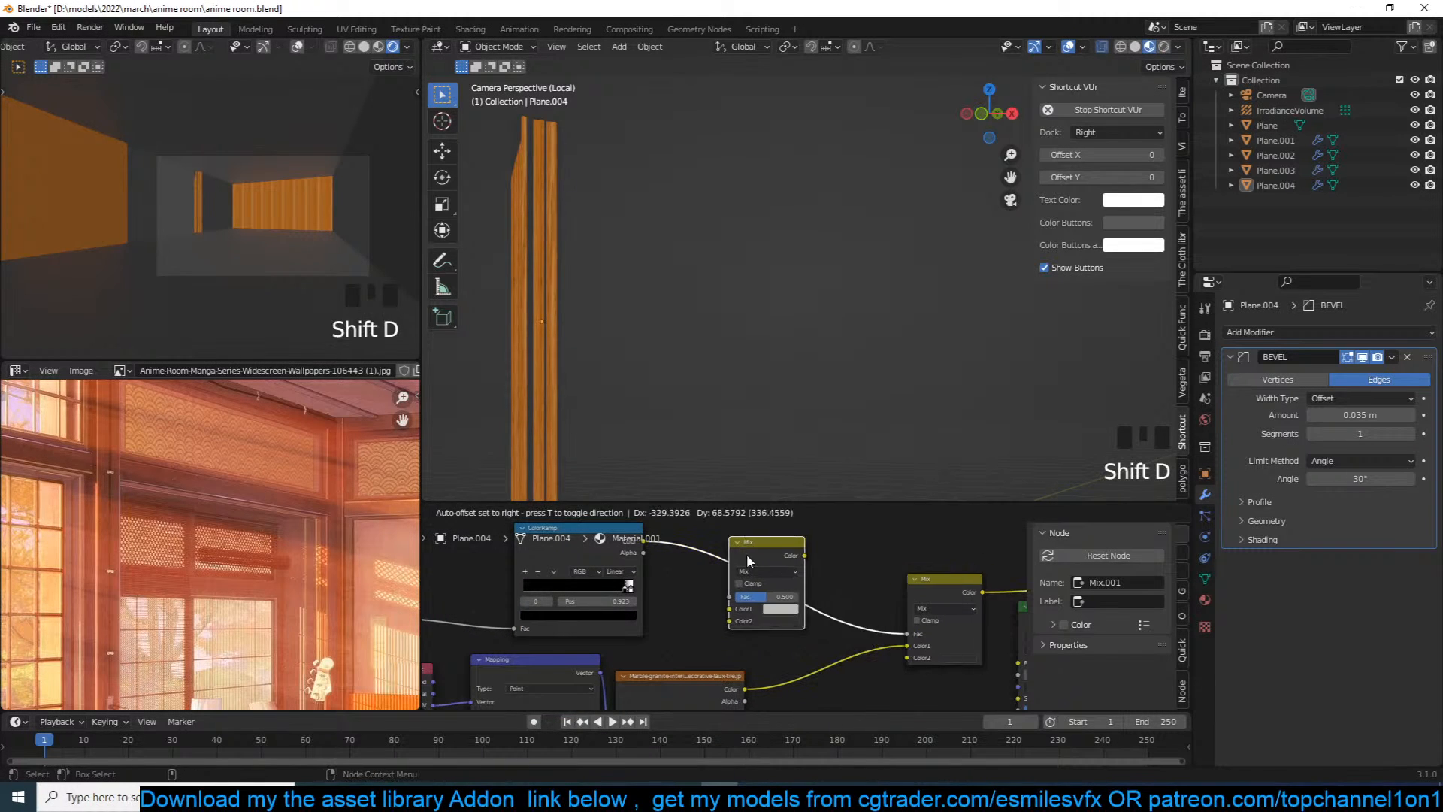
pyautogui.click(746, 554)
pyautogui.scroll(4, 774, 602)
pyautogui.moveTo(805, 590); pyautogui.dragTo(771, 590)
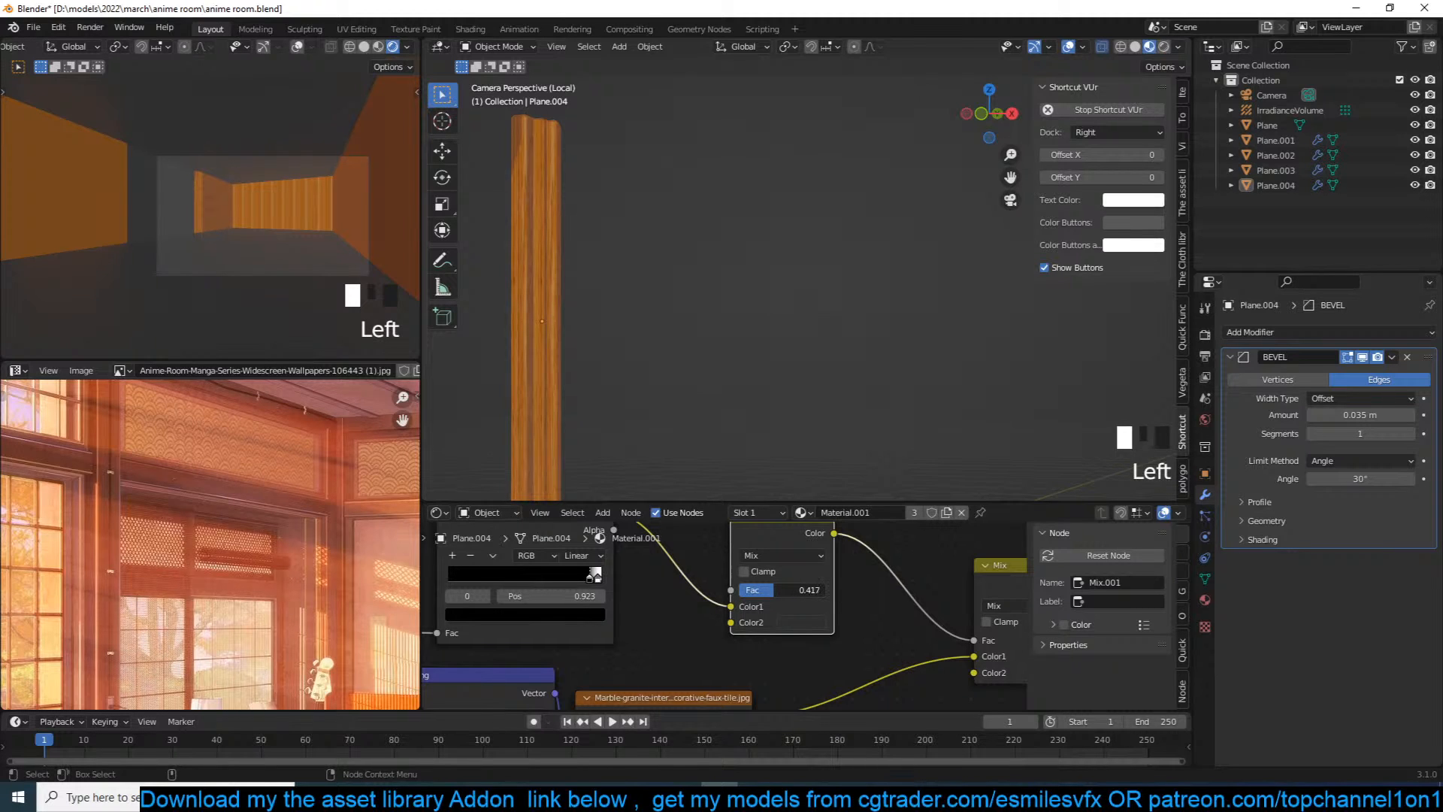
# Step: Connect the final Mix node's colour to the Principled BSDF's Base Color and preview that shader on the post
pyautogui.scroll(-4, 970, 624)
pyautogui.moveTo(970, 625); pyautogui.dragTo(666, 618, button='middle')
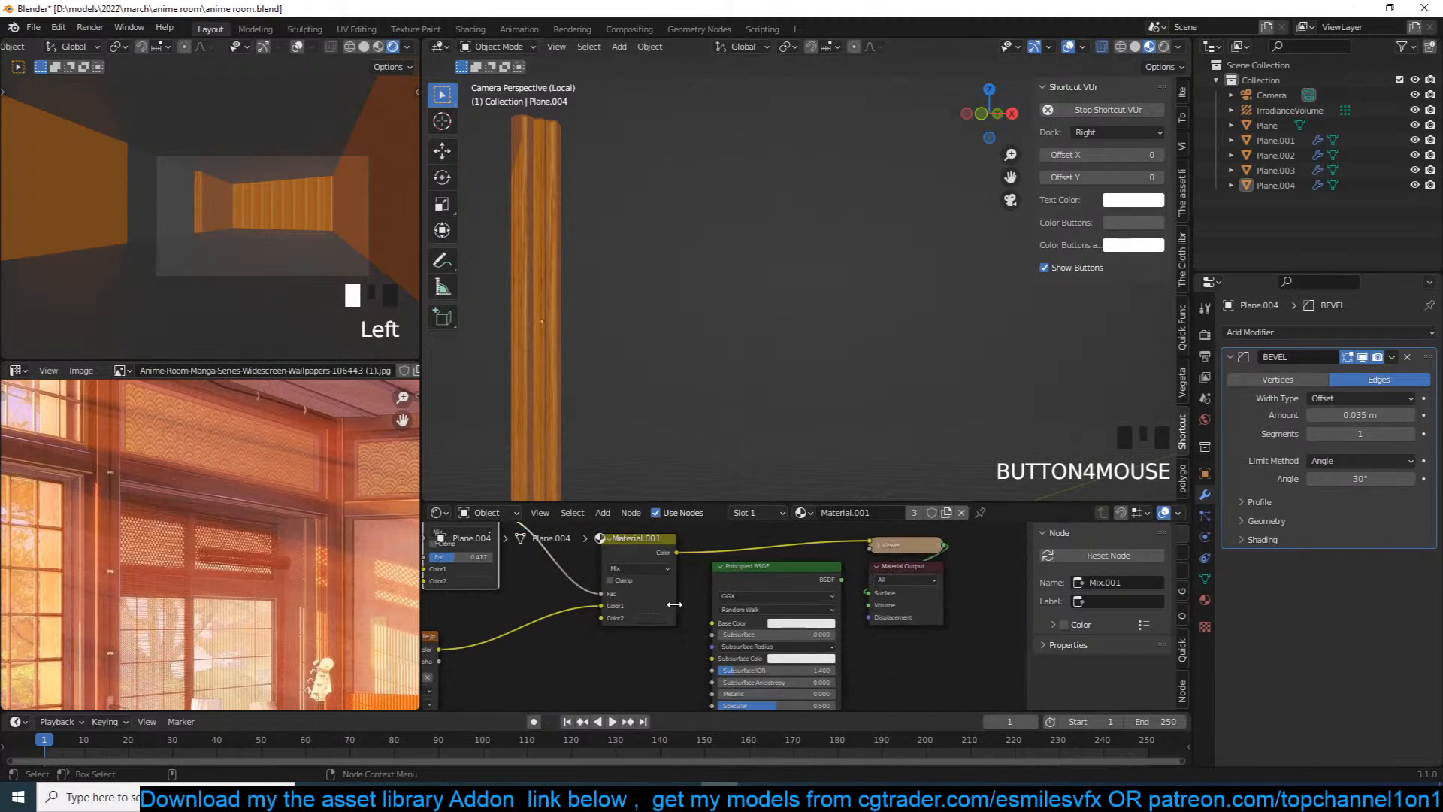
pyautogui.moveTo(656, 549); pyautogui.dragTo(716, 625)
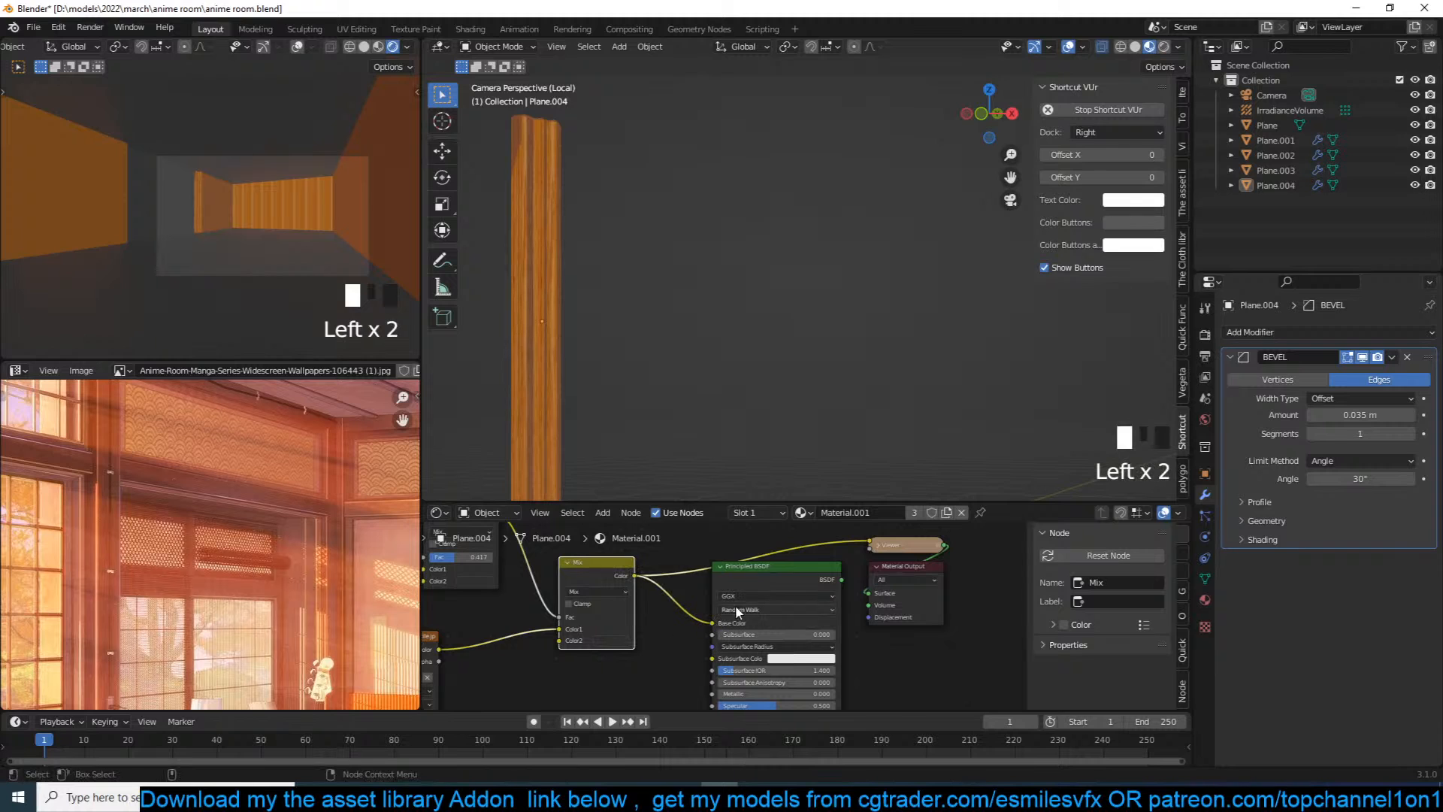
pyautogui.keyDown('ctrl'); pyautogui.keyDown('shift'); pyautogui.click(741, 595); pyautogui.keyUp('shift'); pyautogui.keyUp('ctrl')
# Step: Set the Principled BSDF's Roughness to about 0.42 and save the file
pyautogui.moveTo(740, 594); pyautogui.dragTo(787, 701, button='middle')
pyautogui.click(828, 650)
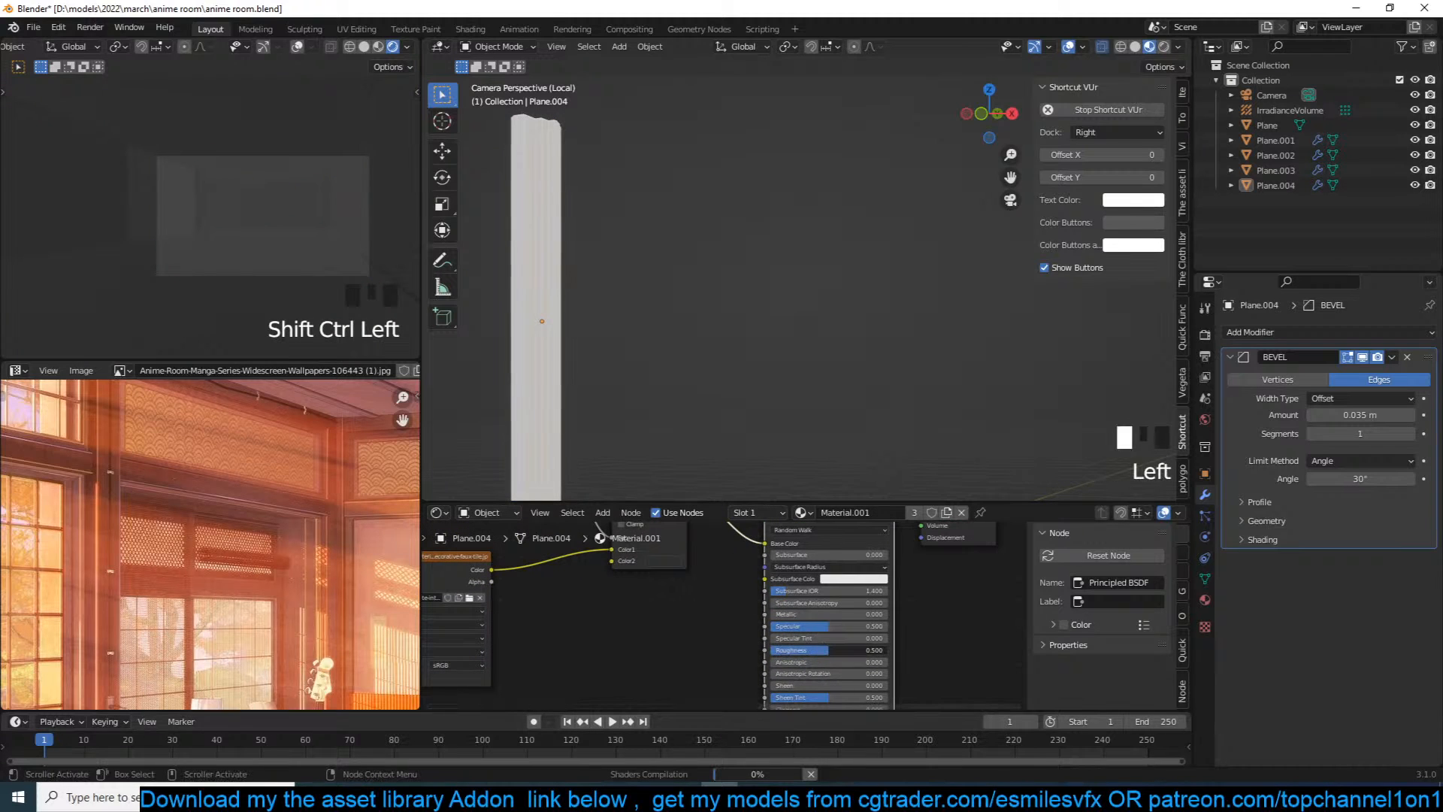
pyautogui.moveTo(828, 650); pyautogui.dragTo(800, 651)
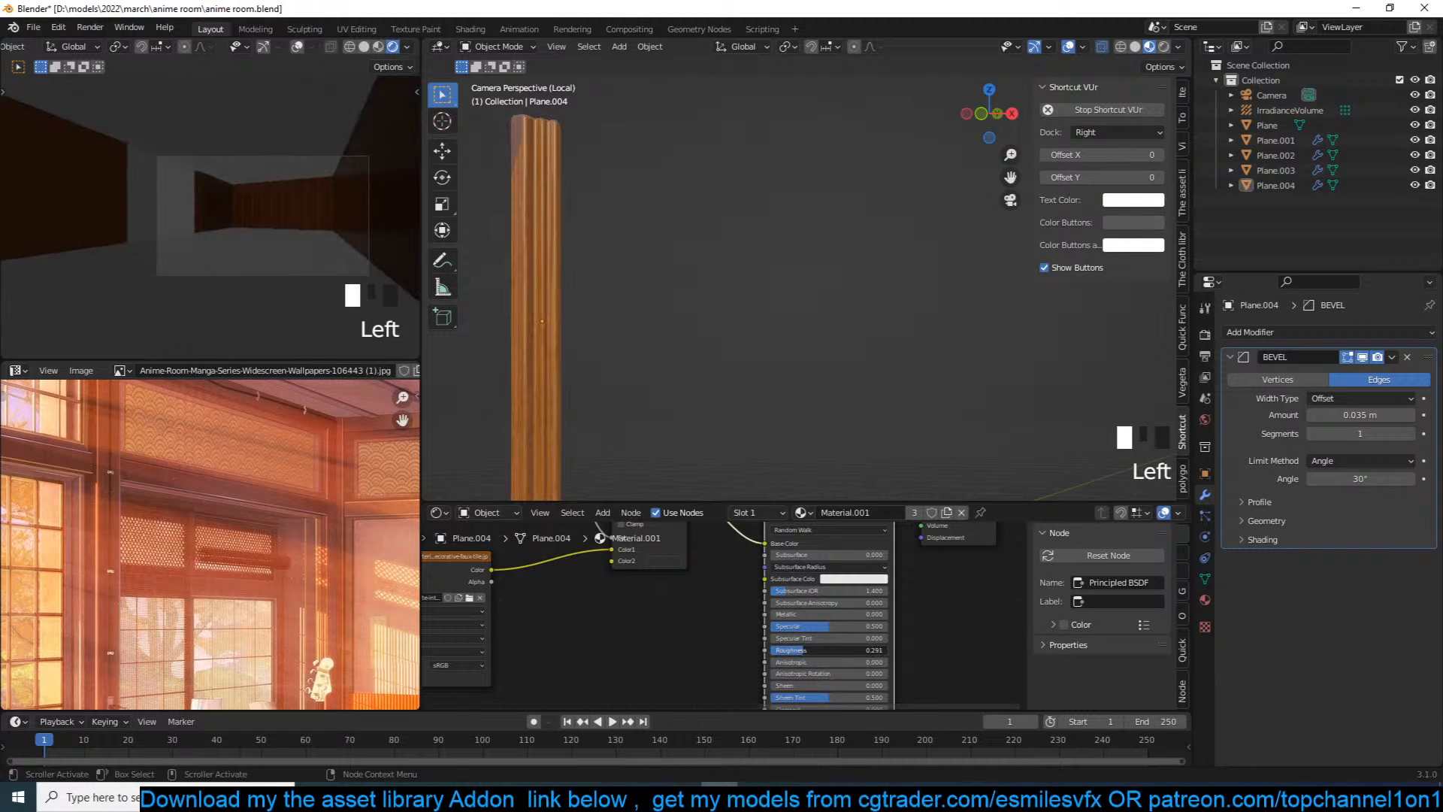
pyautogui.moveTo(601, 241); pyautogui.dragTo(615, 298, button='middle')
pyautogui.hotkey('ctrl', 's')
# Step: Bring the whole room back from the post's isolated view, frame the post, clear the selection and save the file
pyautogui.scroll(-2, 615, 298)
pyautogui.click(645, 311)
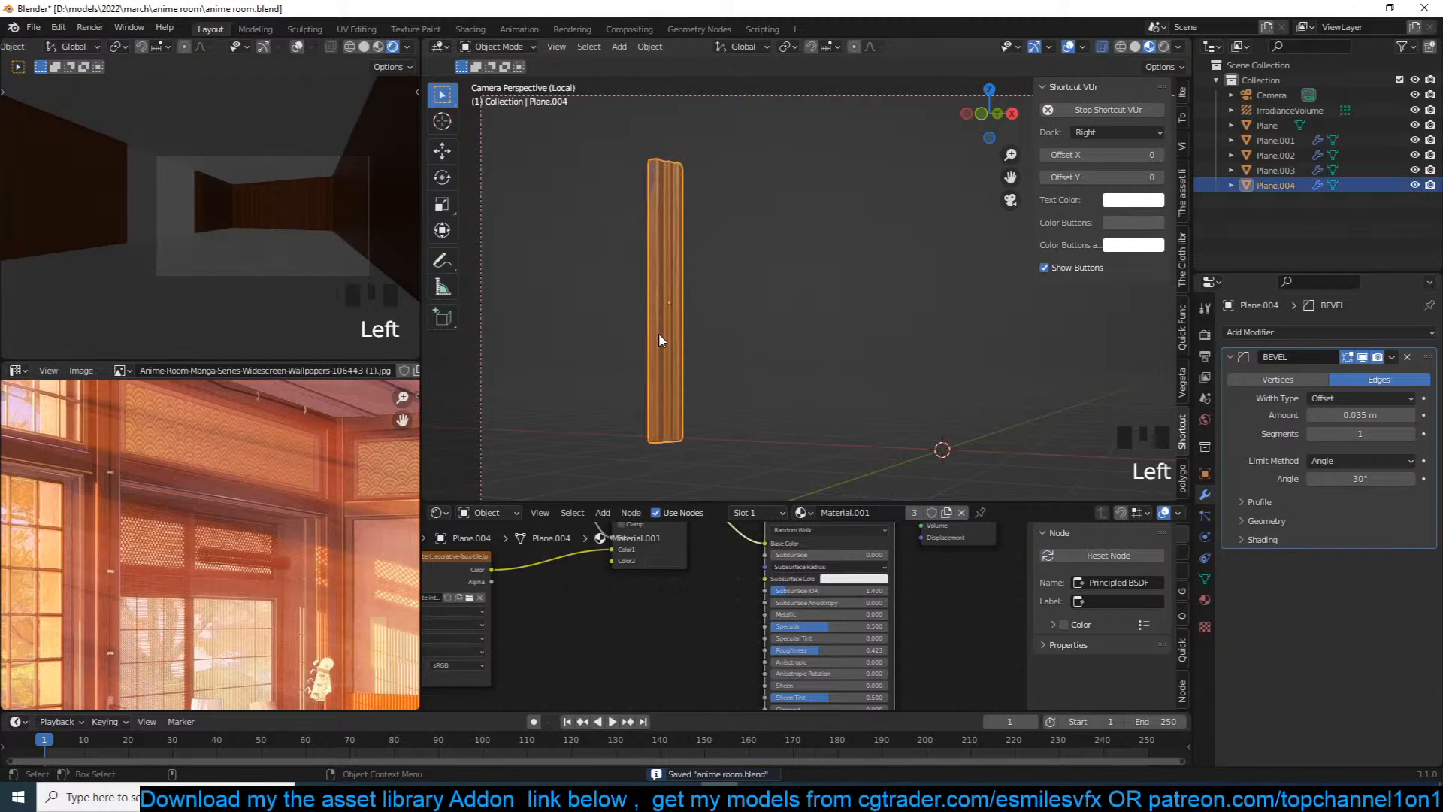
pyautogui.press('/')
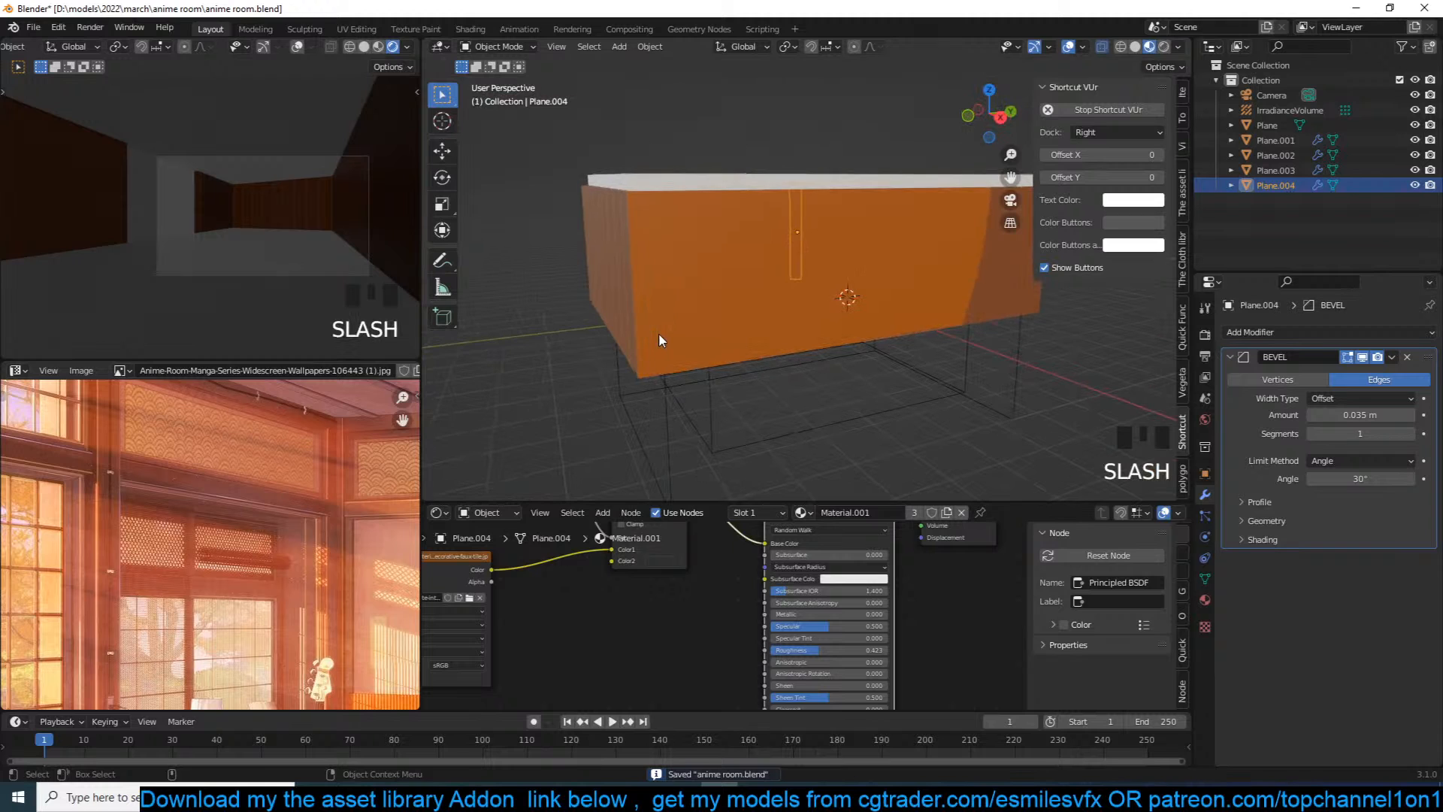
pyautogui.press('KP_Decimal')
pyautogui.hotkey('alt', 'a')
pyautogui.scroll(-3, 248, 218)
pyautogui.hotkey('ctrl', 's')
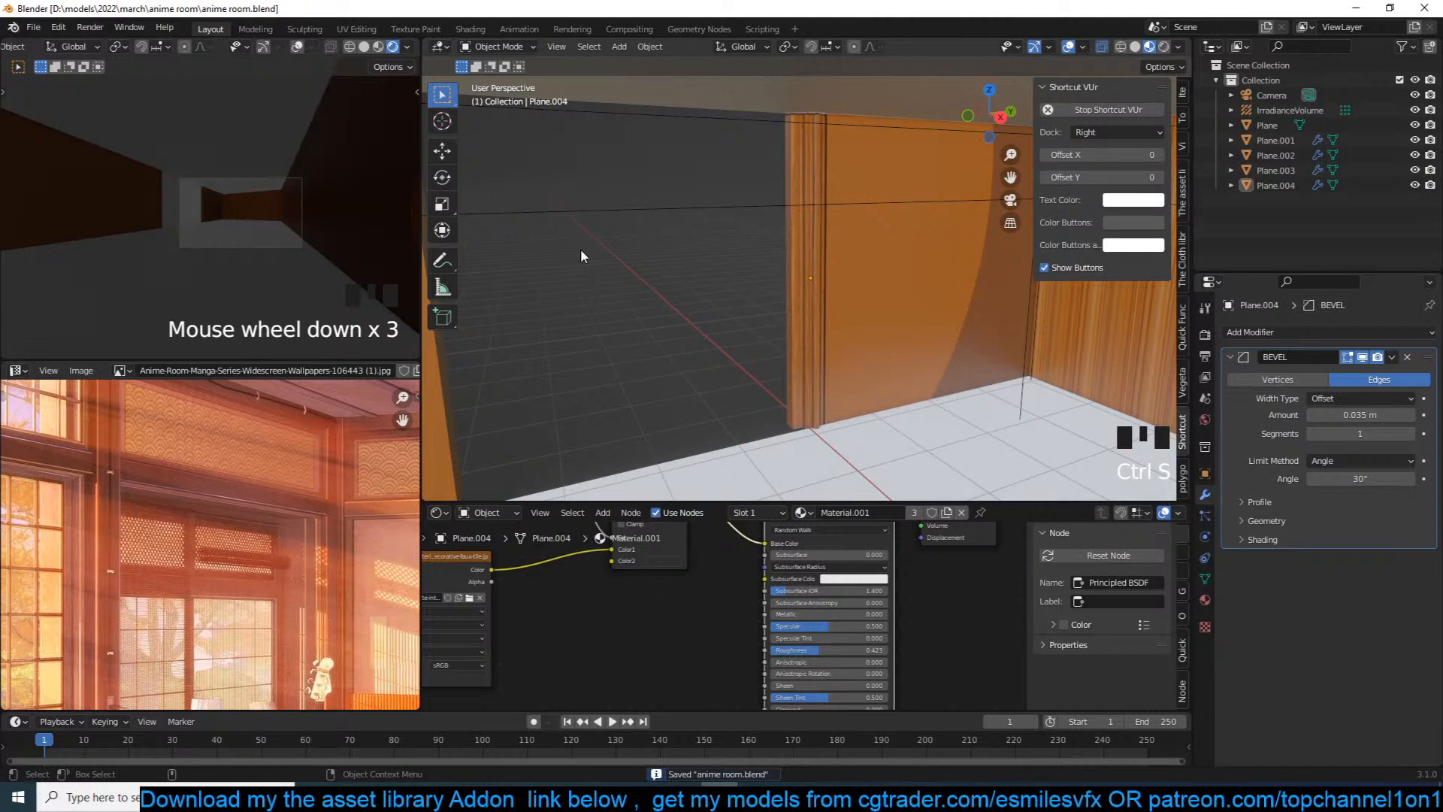
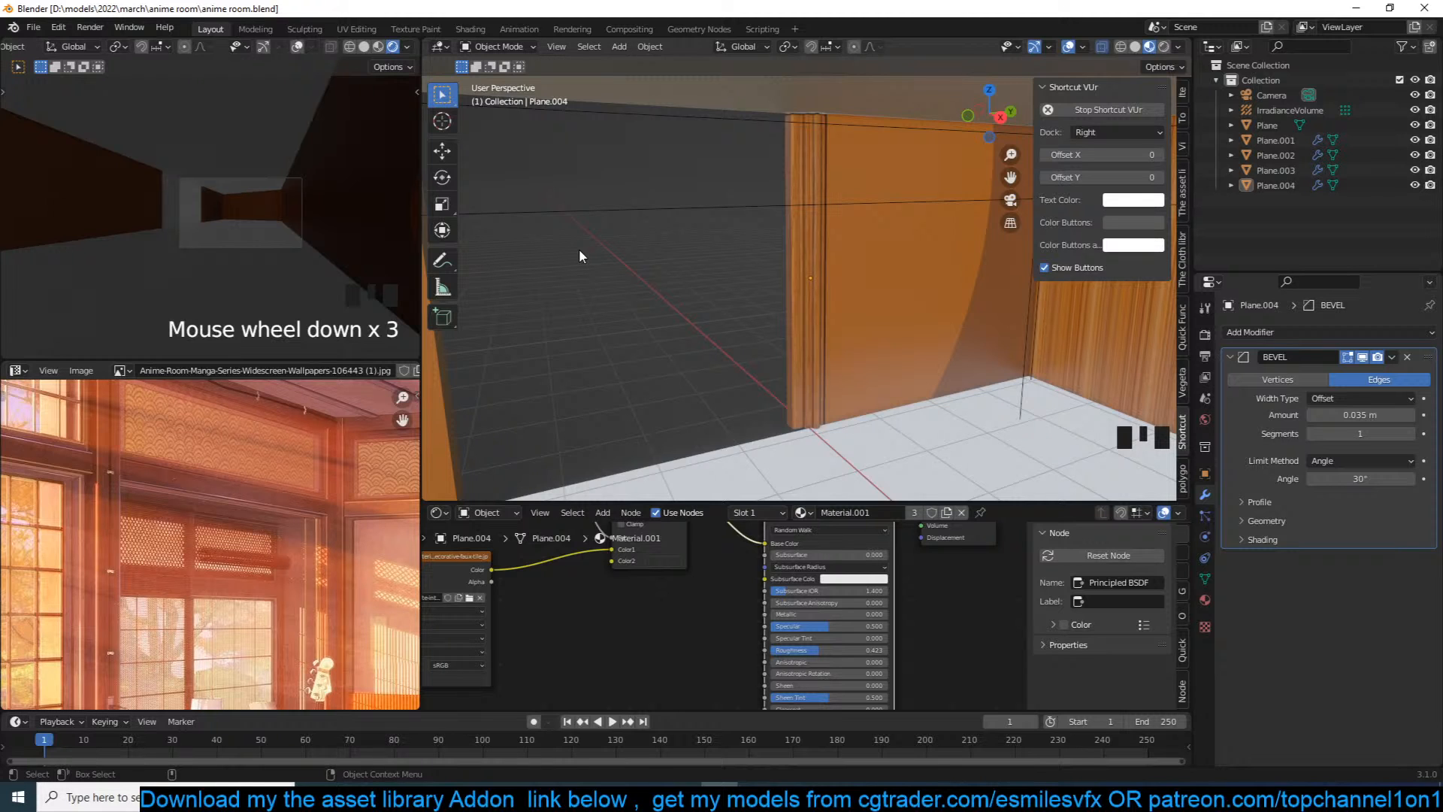
# Step: Examine the post's wood shading up close beside the window opening, along with its material node setup
pyautogui.scroll(-5, 741, 575)
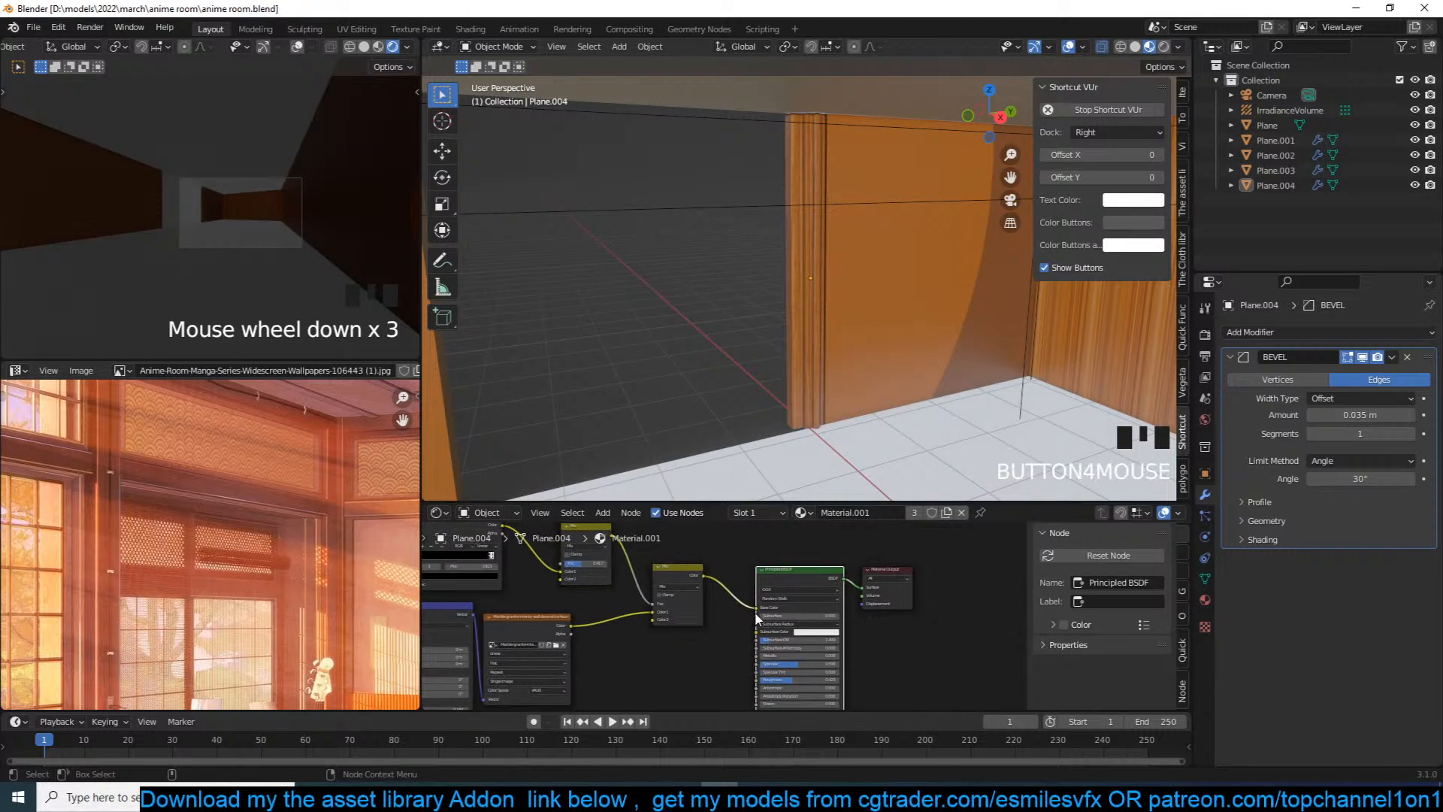
pyautogui.moveTo(755, 614); pyautogui.dragTo(778, 666, button='middle')
pyautogui.press('`')
pyautogui.moveTo(746, 268); pyautogui.dragTo(782, 148, button='middle')
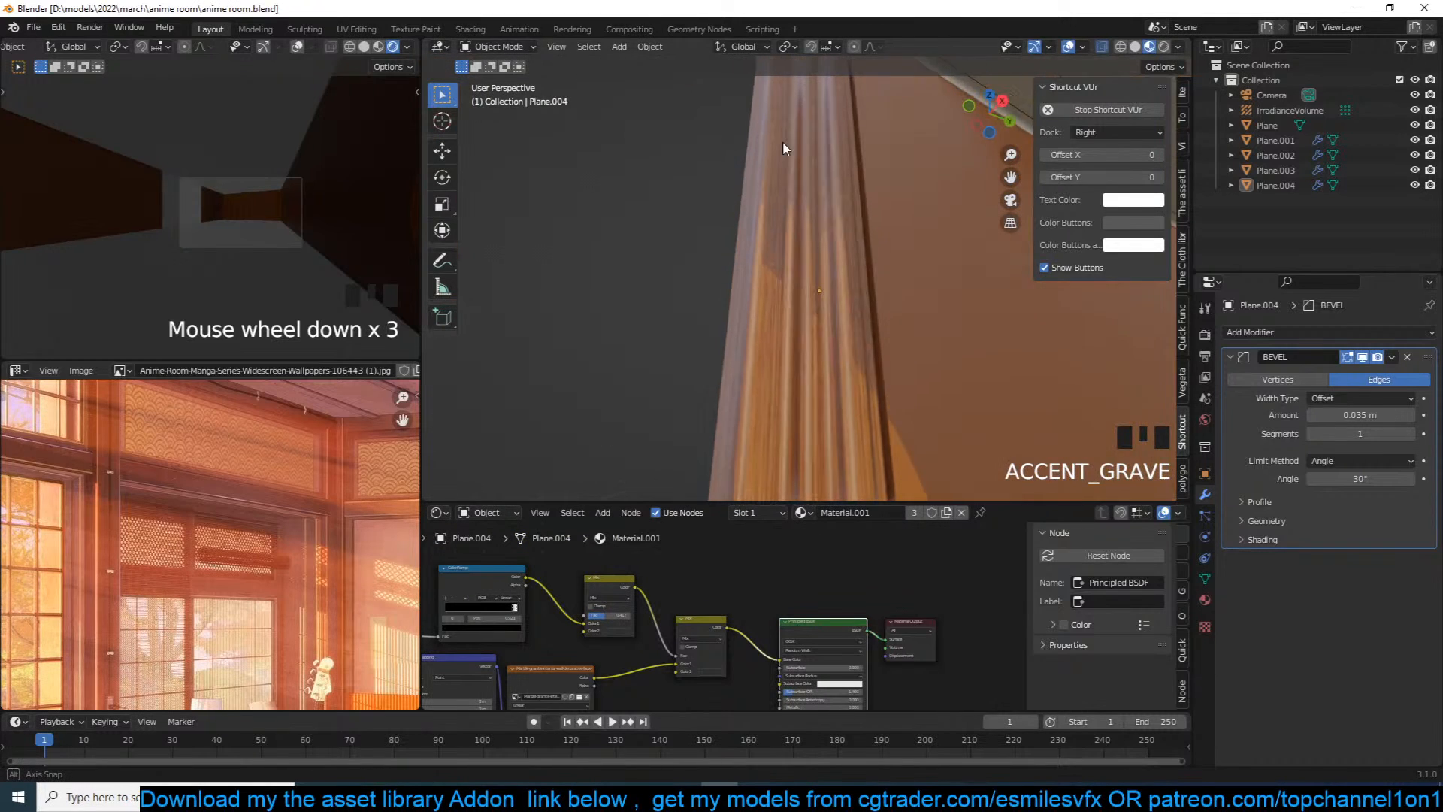
pyautogui.hotkey('alt', 'a')
pyautogui.scroll(-3, 800, 258)
pyautogui.click(800, 258)
pyautogui.press('`')
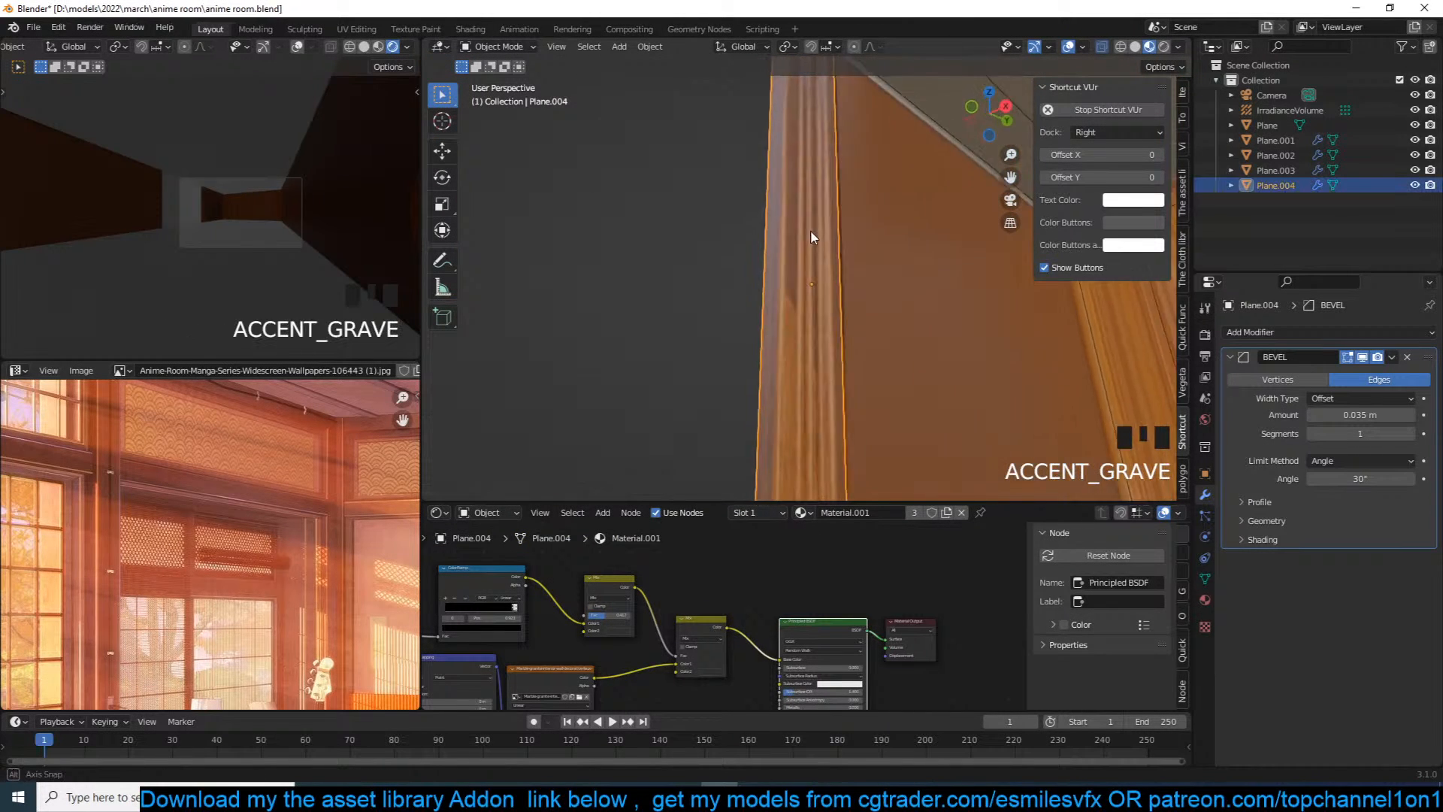
pyautogui.scroll(-4, 673, 564)
# Step: Add a Bevel node to the wood material and preview its normal output on the model
pyautogui.hotkey('shift', 'a')
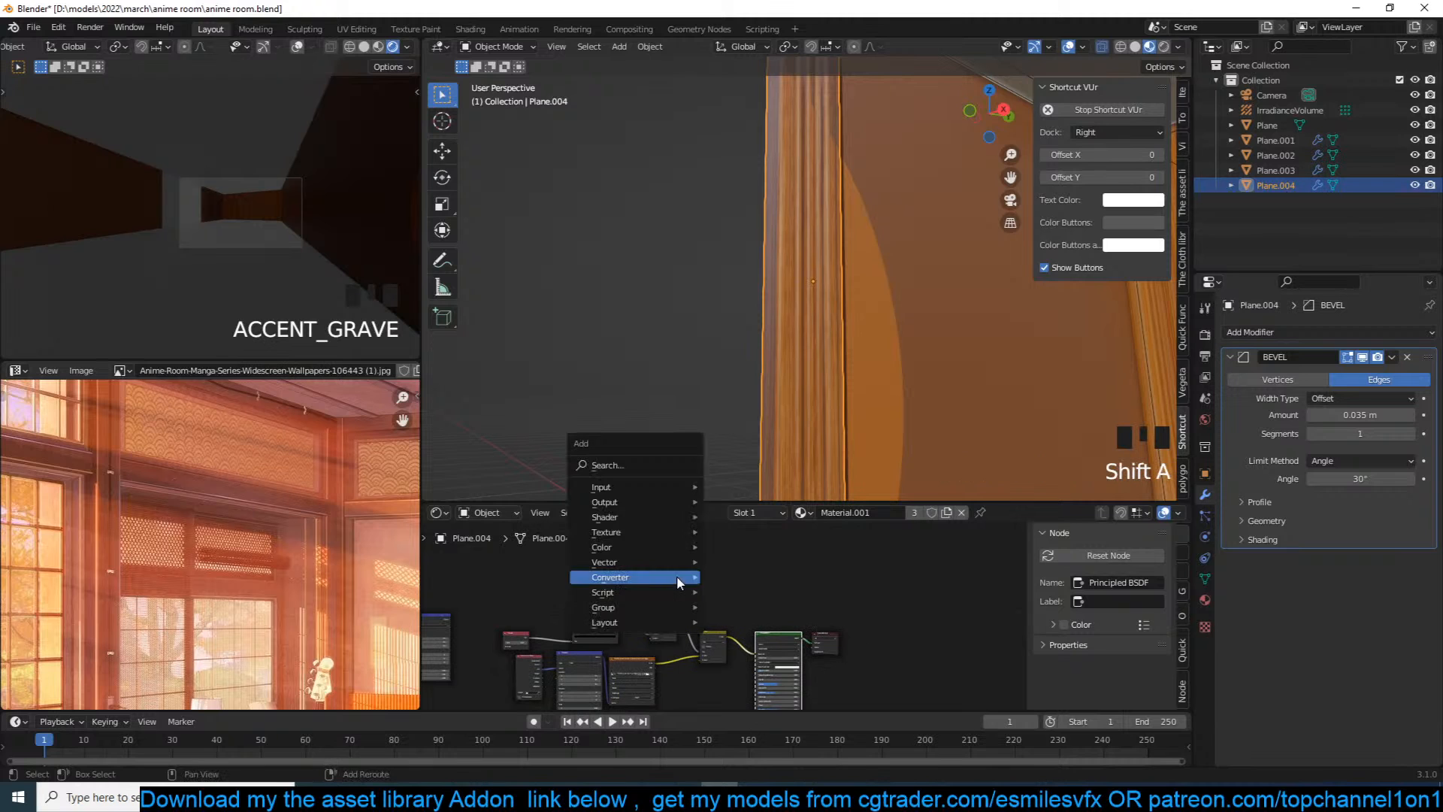
pyautogui.moveTo(661, 487)
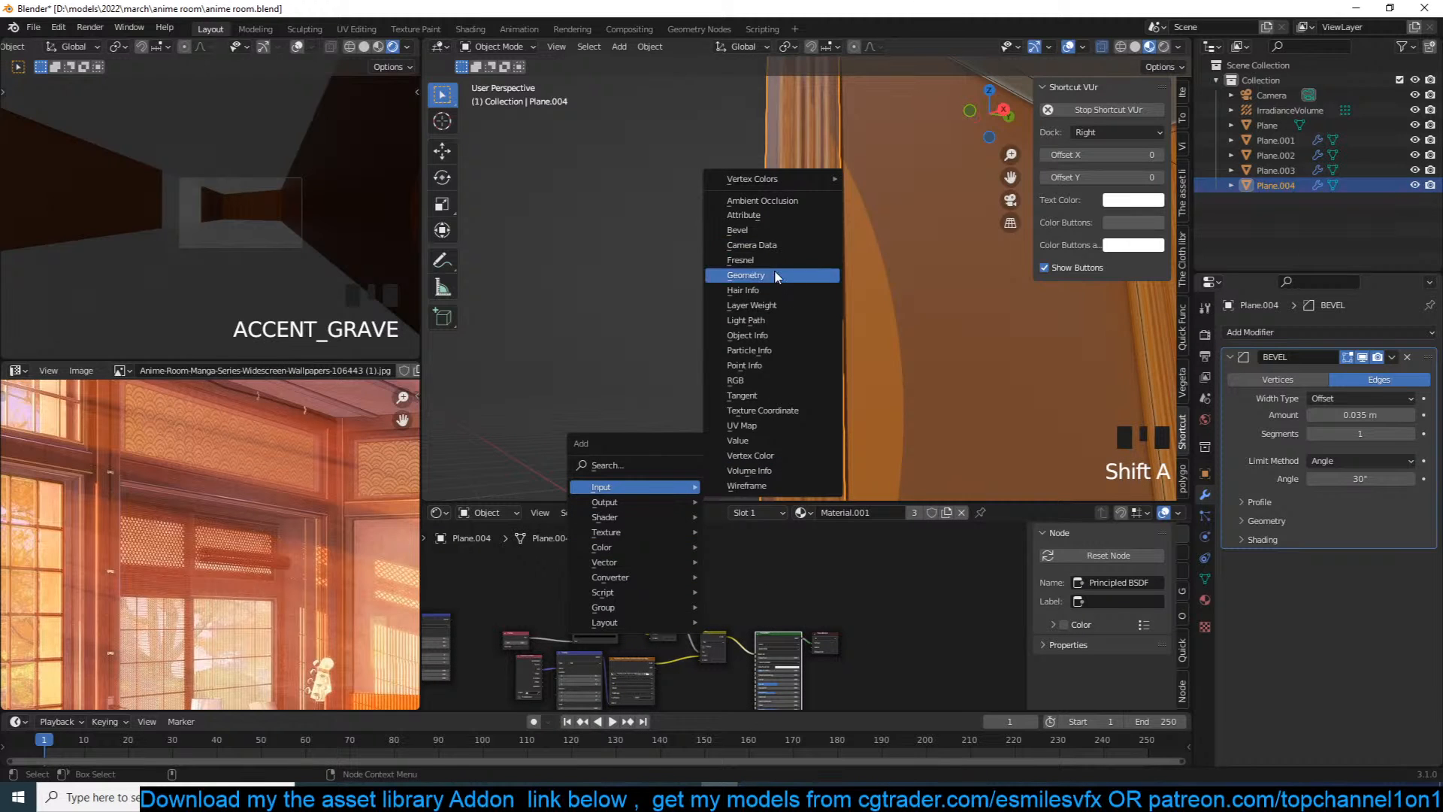
pyautogui.click(776, 231)
pyautogui.scroll(4, 665, 578)
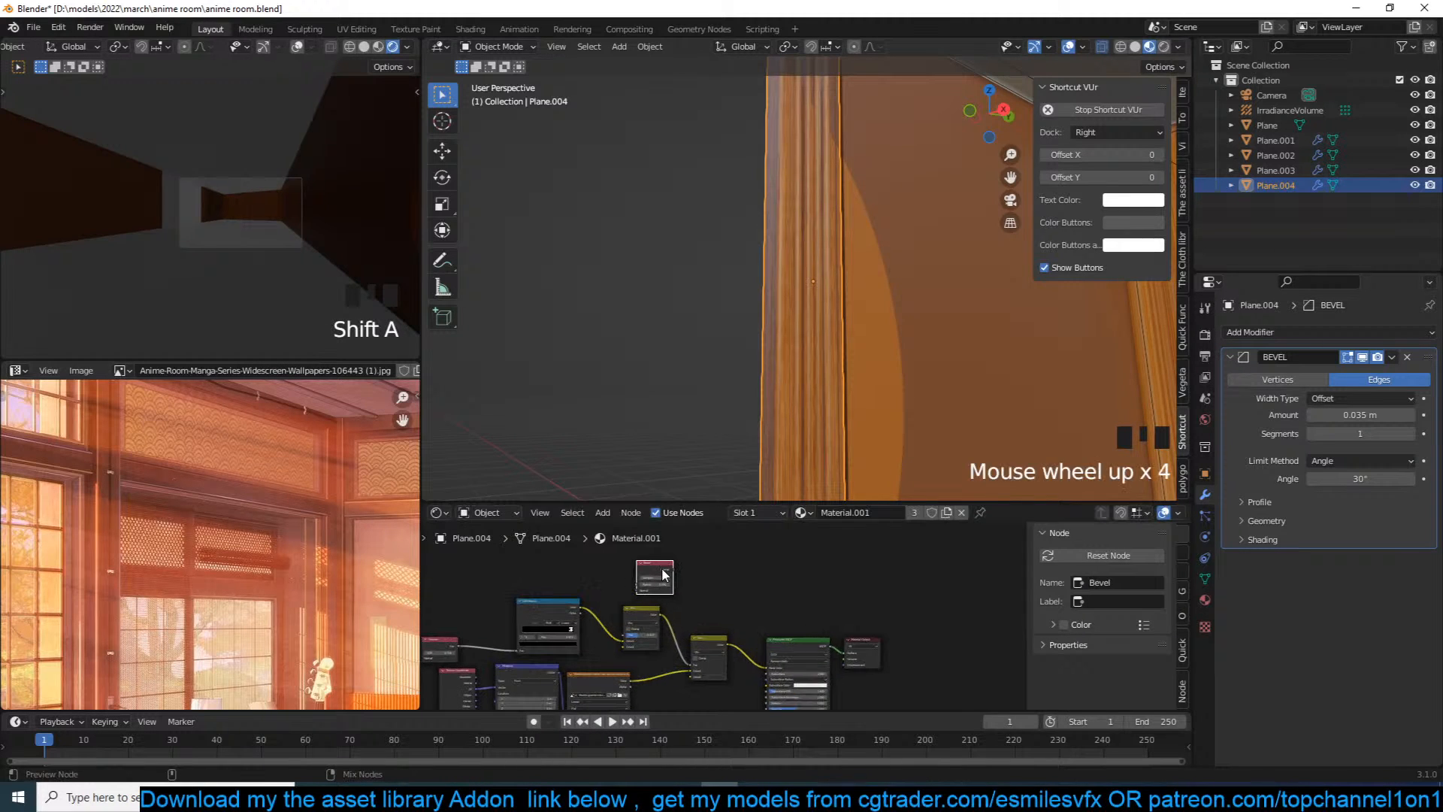
pyautogui.keyDown('ctrl'); pyautogui.keyDown('shift'); pyautogui.click(664, 577); pyautogui.keyUp('shift'); pyautogui.keyUp('ctrl')
pyautogui.scroll(10, 630, 583)
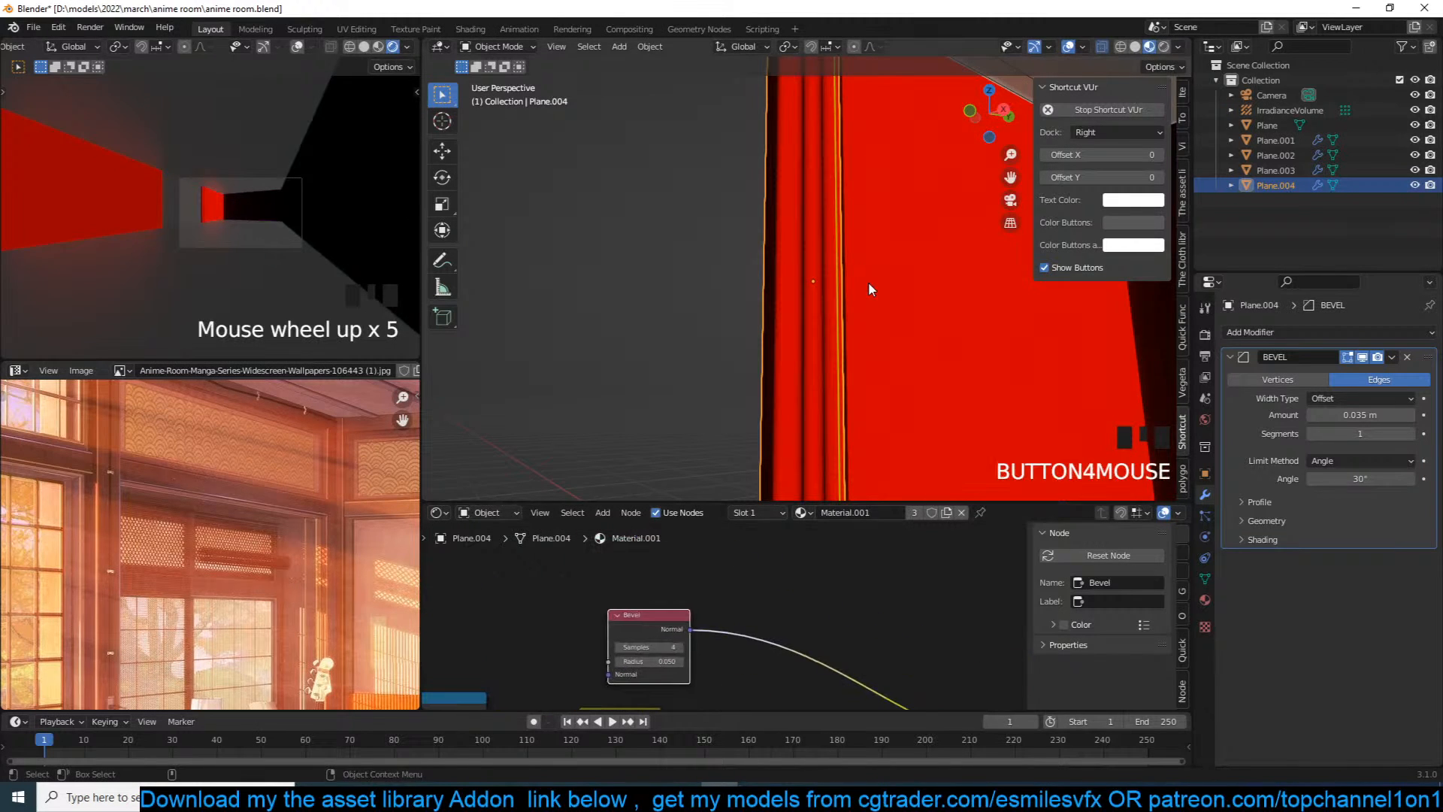
# Step: Check the bevel preview along the post's edges, try a Bevel radius of about 5.25 and undo it
pyautogui.scroll(-2, 869, 283)
pyautogui.scroll(3, 883, 280)
pyautogui.moveTo(868, 282); pyautogui.dragTo(876, 320, button='middle')
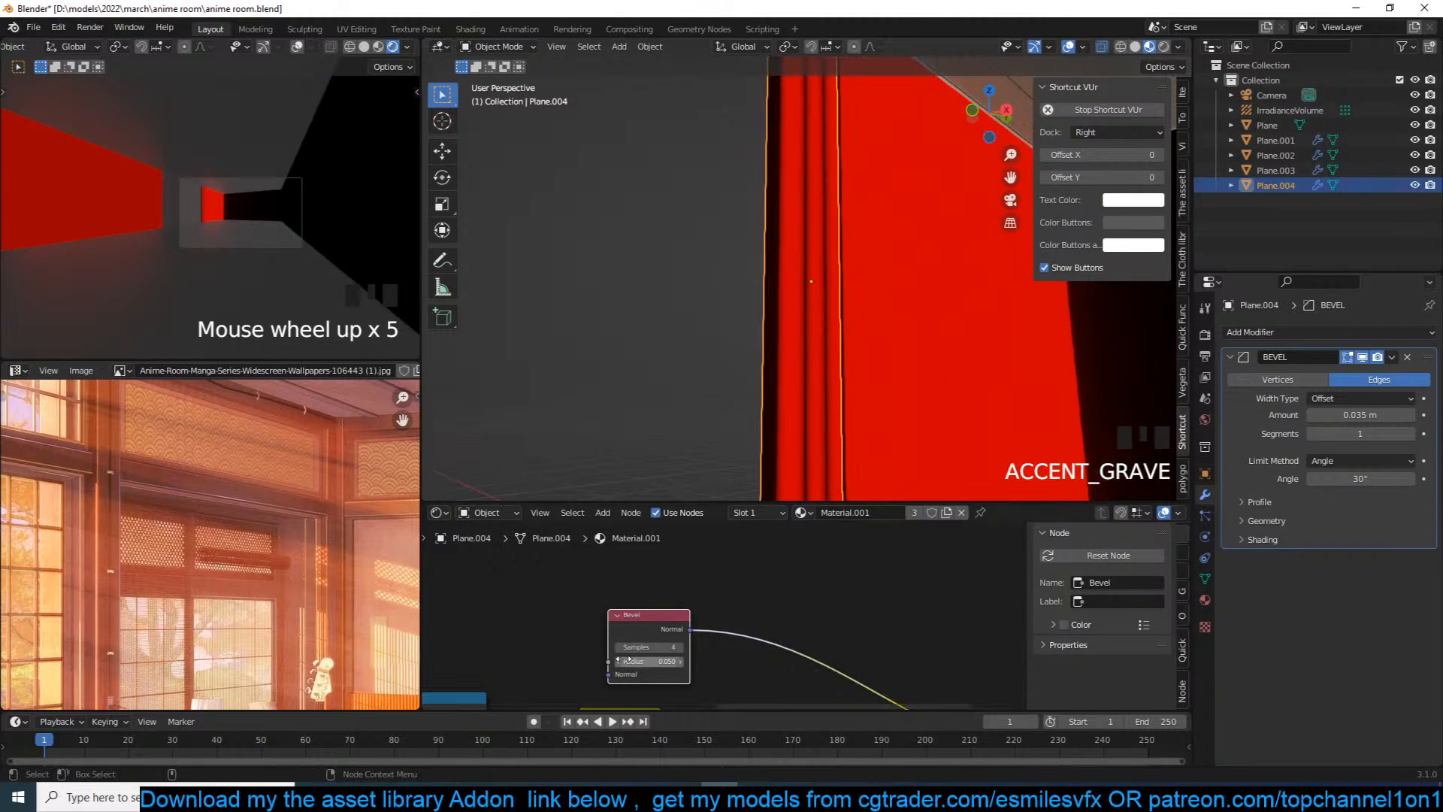
pyautogui.scroll(3, 623, 661)
pyautogui.moveTo(631, 651); pyautogui.dragTo(633, 651)
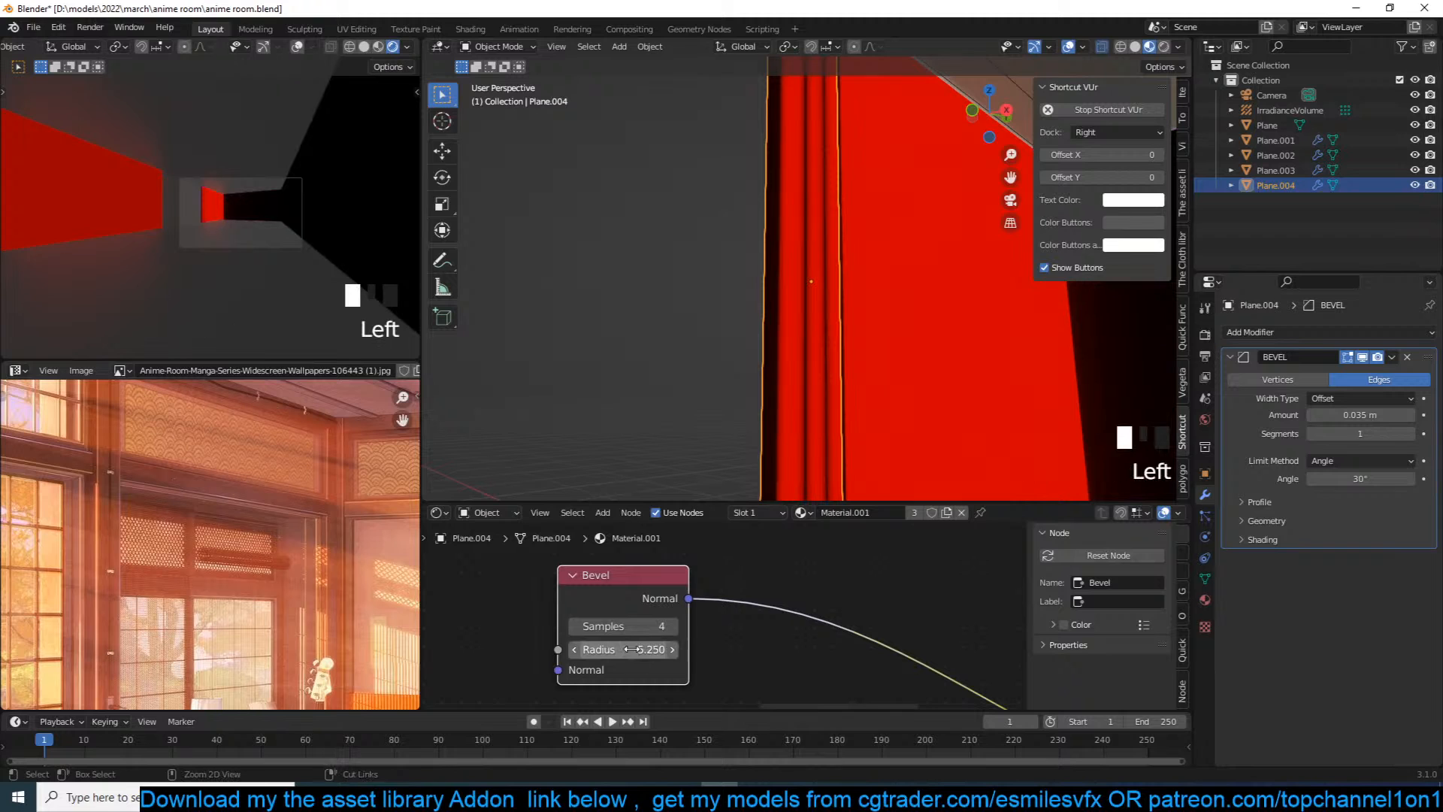
pyautogui.hotkey('ctrl', 'z')
# Step: Try a Clamp node on the Bevel node's output link and delete it again
pyautogui.hotkey('shift', 'a')
pyautogui.moveTo(767, 609)
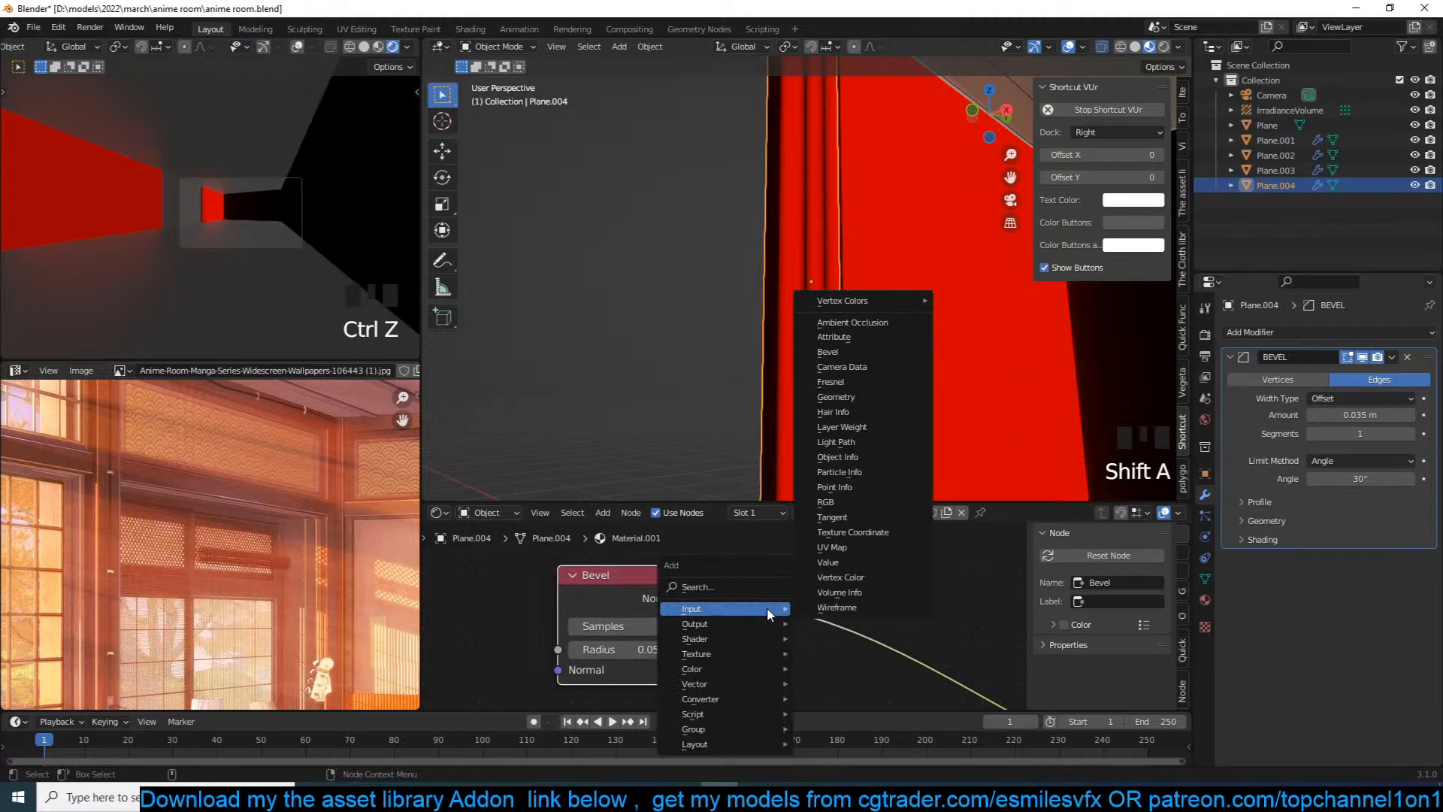
pyautogui.hotkey('shift', 'a')
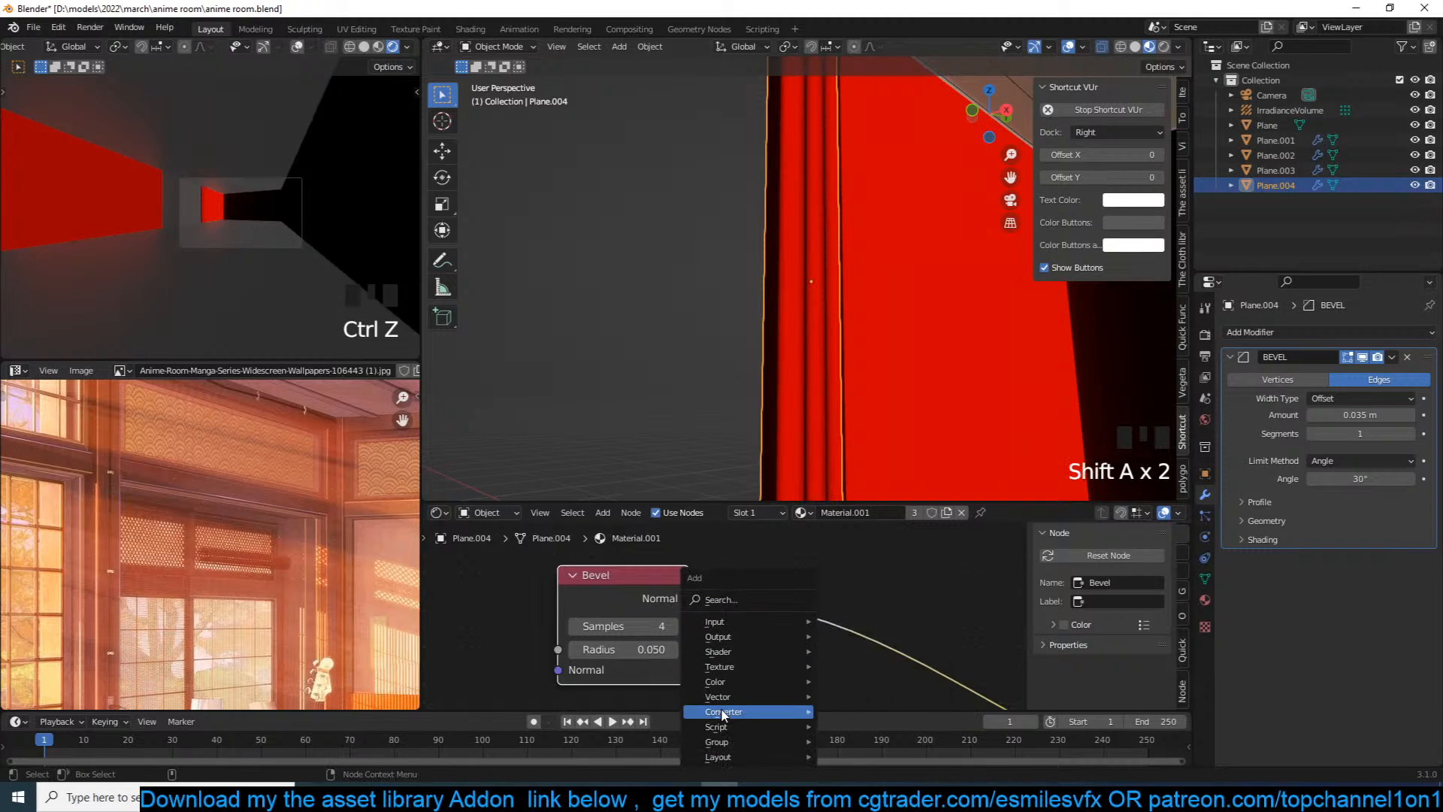
pyautogui.moveTo(724, 714)
pyautogui.click(907, 499)
pyautogui.click(815, 565)
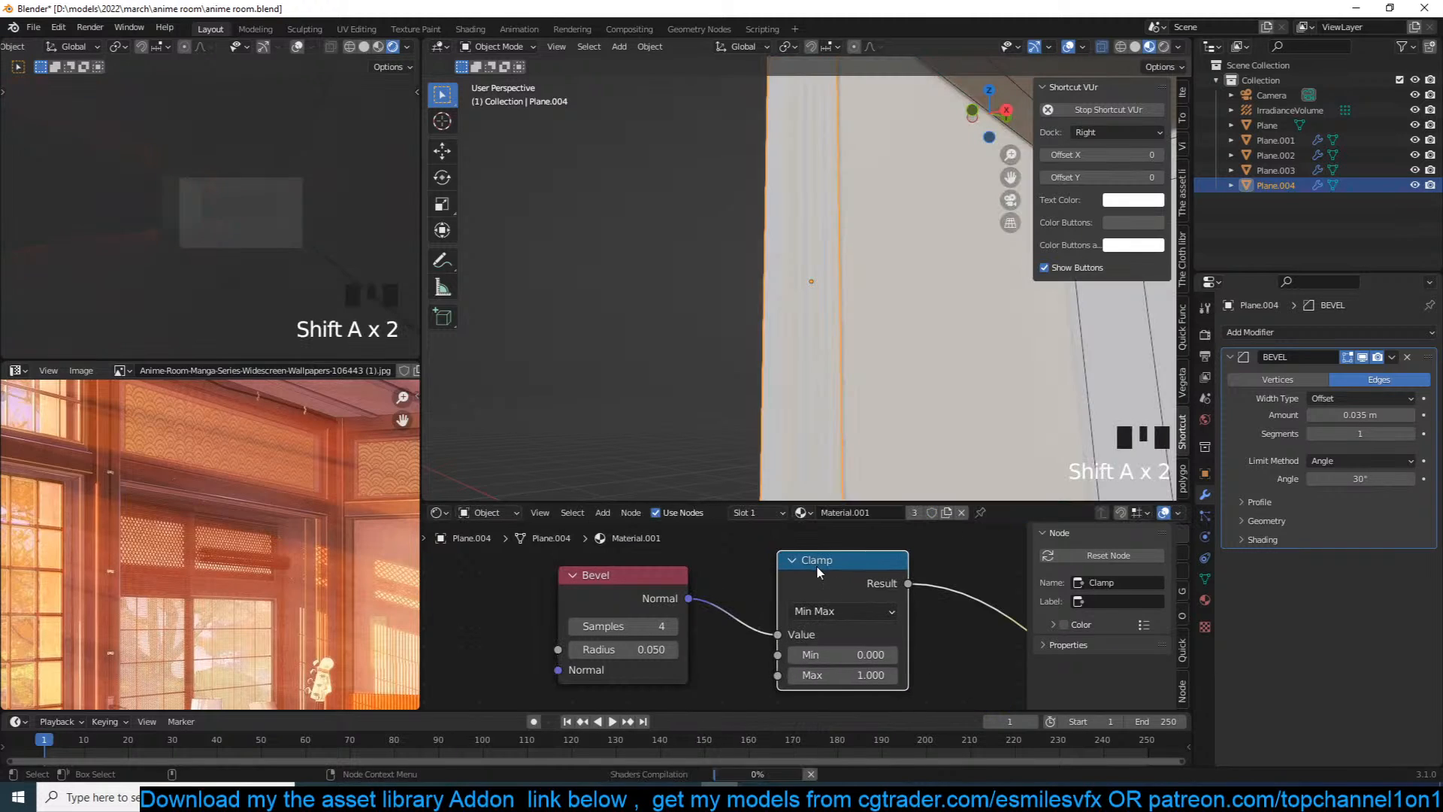
pyautogui.hotkey('ctrl', 'x')
# Step: Insert a ColorRamp after the Bevel node, with the black stop near the start and the white stop at 0.068
pyautogui.hotkey('shift', 'a')
pyautogui.moveTo(786, 584)
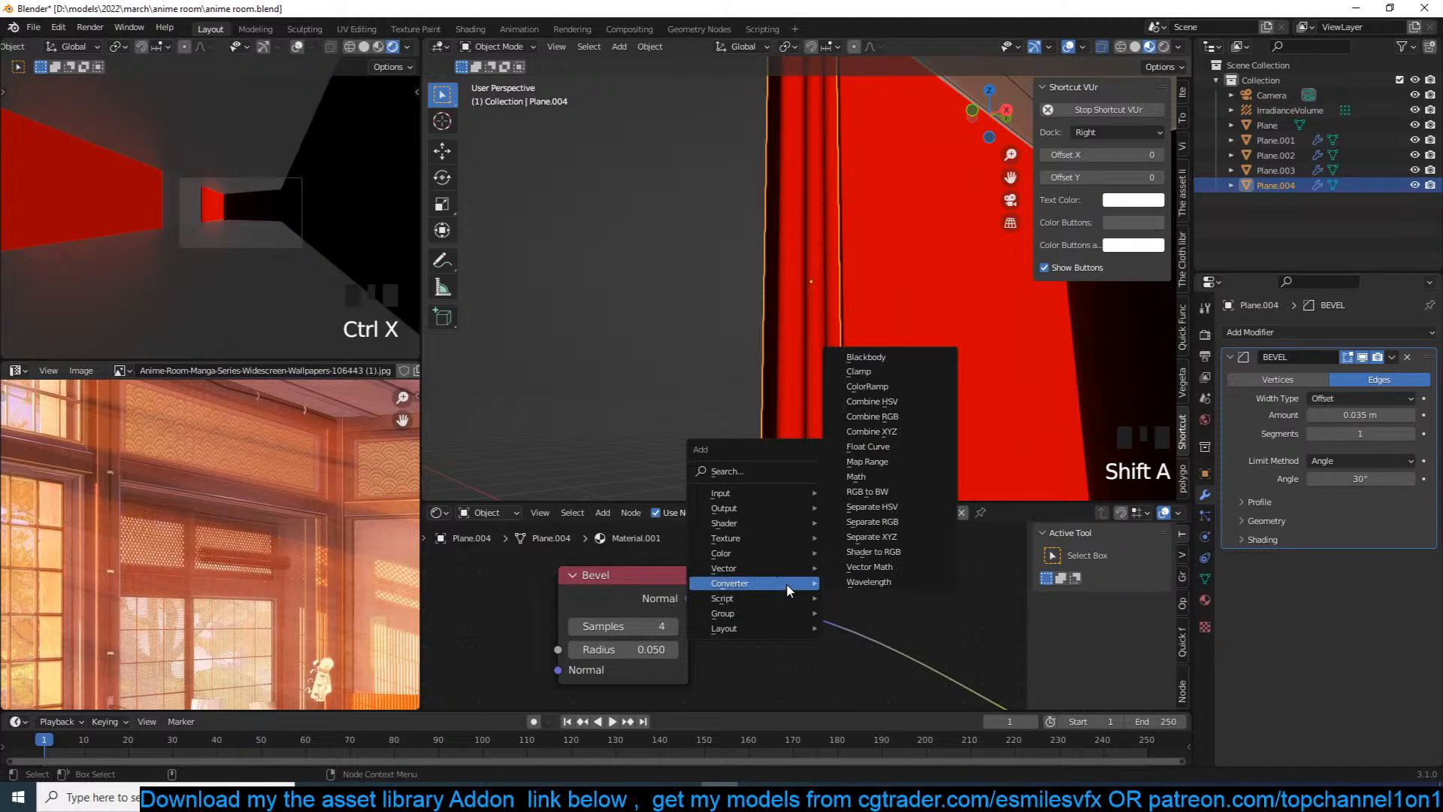
pyautogui.click(867, 387)
pyautogui.click(878, 653)
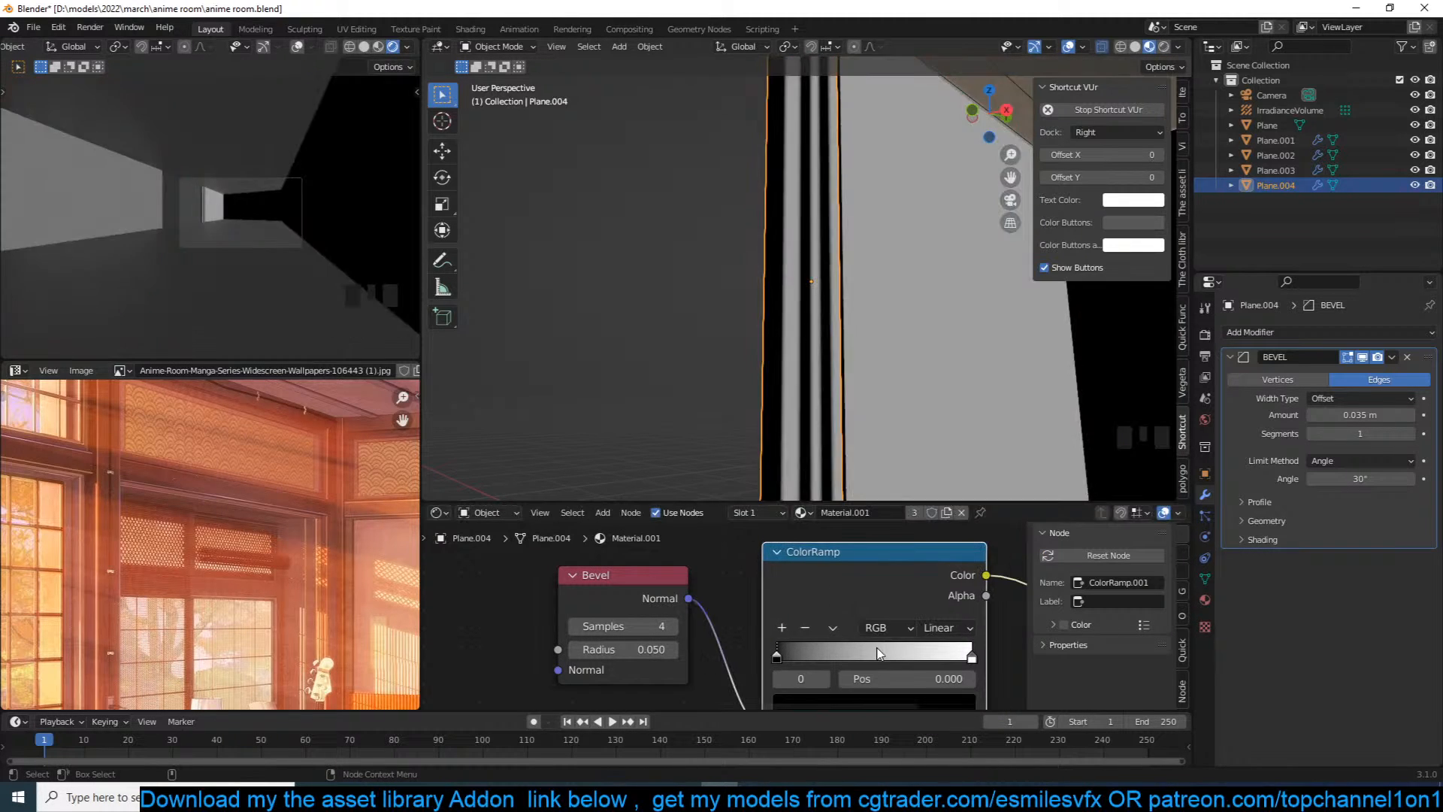
pyautogui.moveTo(981, 625); pyautogui.dragTo(927, 633)
pyautogui.moveTo(785, 625); pyautogui.dragTo(736, 624)
pyautogui.moveTo(877, 626); pyautogui.dragTo(737, 625)
pyautogui.moveTo(791, 316); pyautogui.dragTo(818, 332, button='middle')
pyautogui.hotkey('alt', 'a')
pyautogui.scroll(1, 806, 323)
pyautogui.scroll(5, 818, 332)
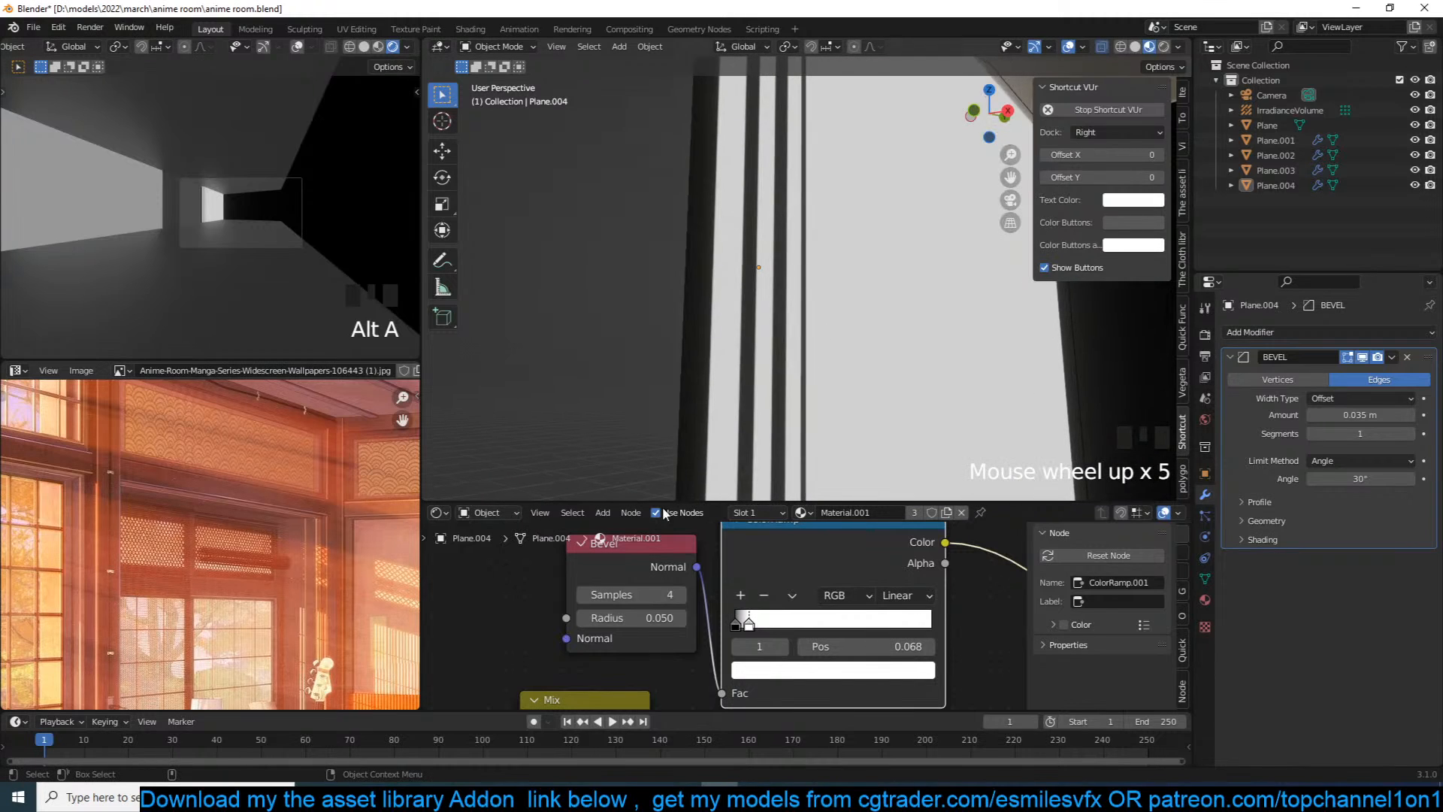
# Step: Try different radius values on the Bevel node and undo the changes
pyautogui.moveTo(638, 618); pyautogui.dragTo(664, 618)
pyautogui.hotkey('ctrl', 'z')
pyautogui.moveTo(675, 600); pyautogui.dragTo(706, 605, button='middle')
pyautogui.click(710, 602)
pyautogui.click(709, 602)
pyautogui.moveTo(710, 602); pyautogui.dragTo(677, 601)
pyautogui.hotkey('ctrl', 'z')
pyautogui.scroll(-2, 802, 317)
pyautogui.scroll(-5, 789, 644)
# Step: Delete the Bevel node with its ColorRamp and switch the preview back to the Principled BSDF
pyautogui.moveTo(927, 556); pyautogui.dragTo(711, 594)
pyautogui.press('x')
pyautogui.scroll(-4, 725, 635)
pyautogui.moveTo(730, 665); pyautogui.dragTo(712, 578, button='middle')
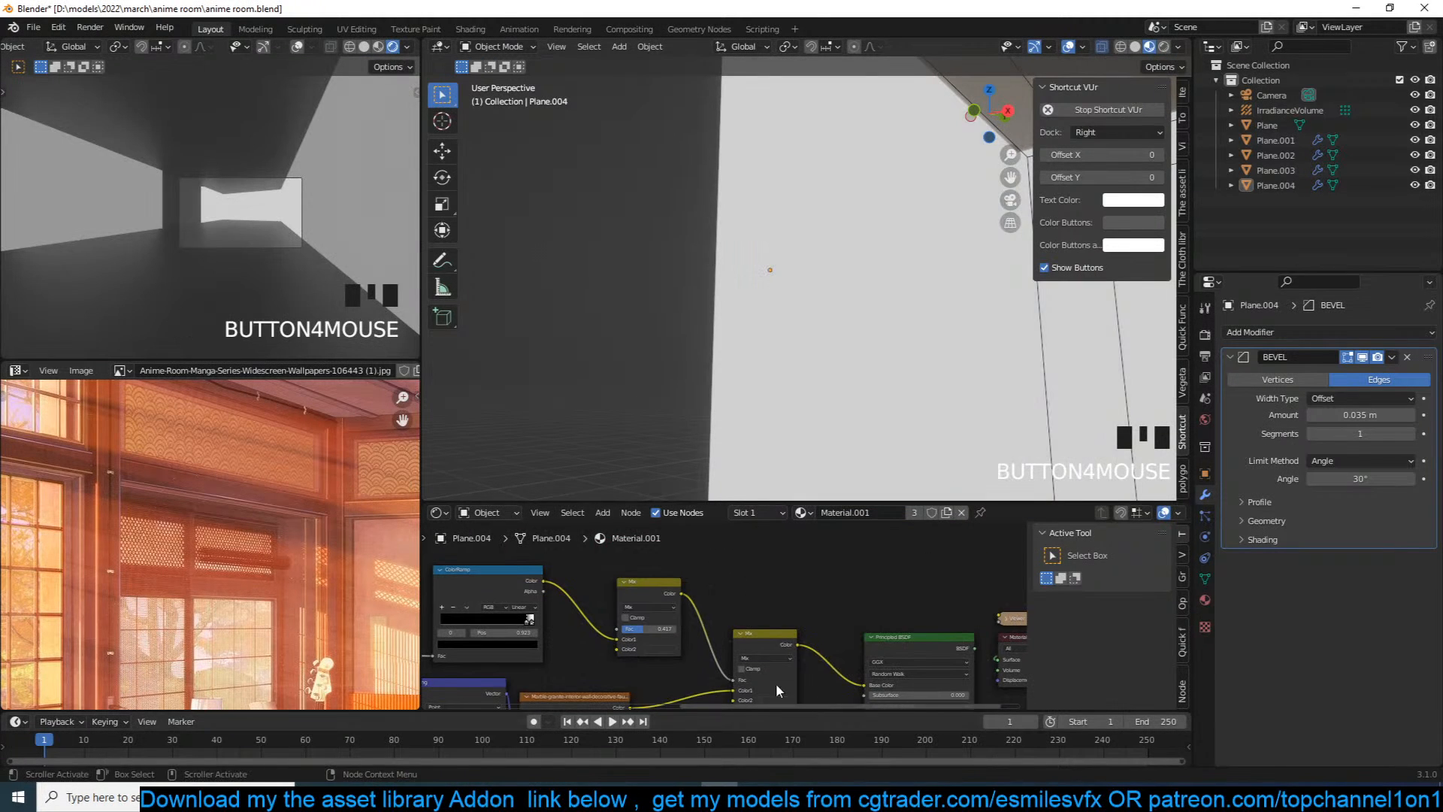
pyautogui.scroll(2, 730, 613)
pyautogui.keyDown('ctrl'); pyautogui.keyDown('shift'); pyautogui.click(797, 647); pyautogui.keyUp('shift'); pyautogui.keyUp('ctrl')
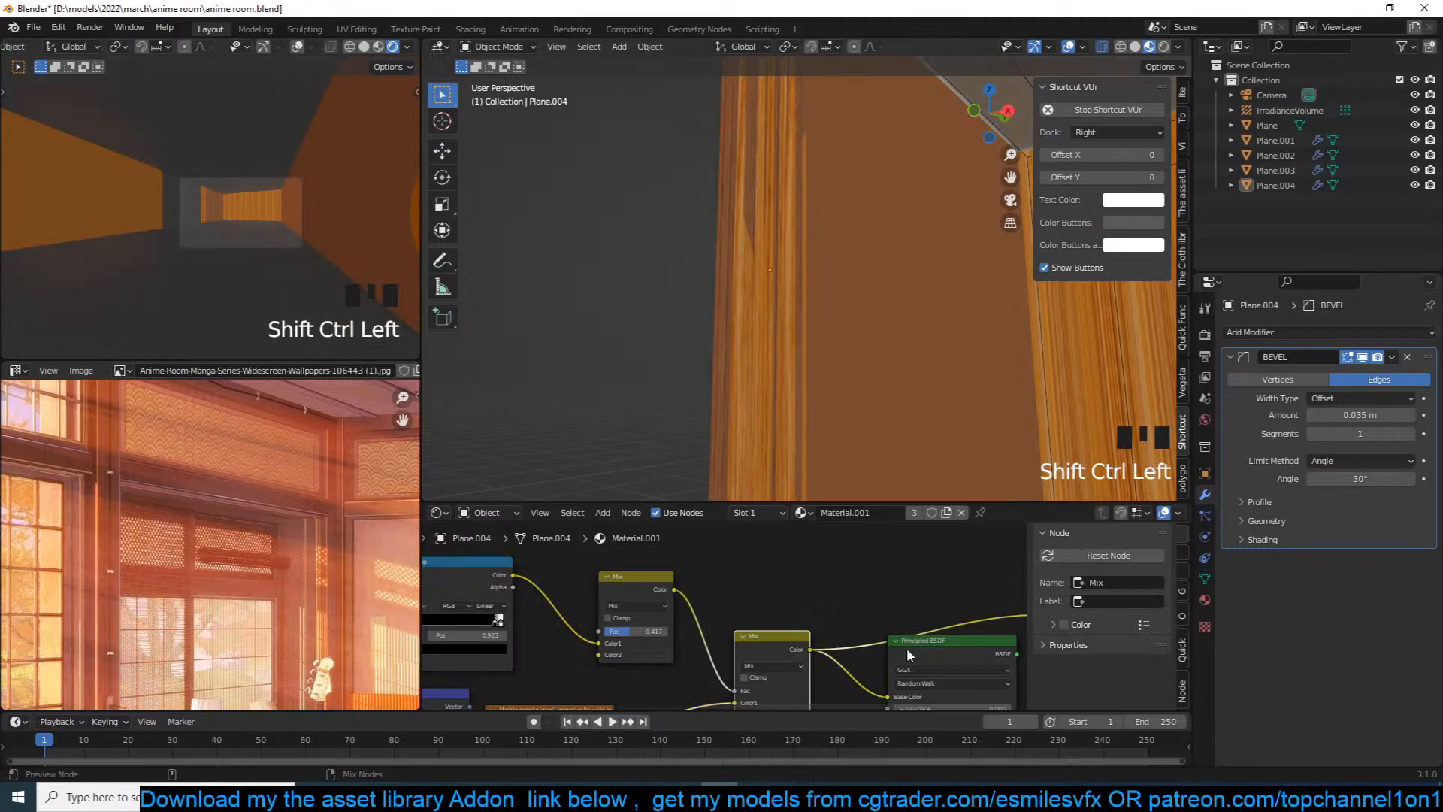
pyautogui.scroll(-2, 907, 648)
pyautogui.keyDown('ctrl'); pyautogui.keyDown('shift'); pyautogui.click(941, 642); pyautogui.keyUp('shift'); pyautogui.keyUp('ctrl')
# Step: Check the post and adjoining wall, return to the camera view with nothing selected, and save the file
pyautogui.scroll(-3, 828, 400)
pyautogui.hotkey('alt', 'a')
pyautogui.press('KP_Decimal')
pyautogui.click(850, 369)
pyautogui.scroll(3, 867, 334)
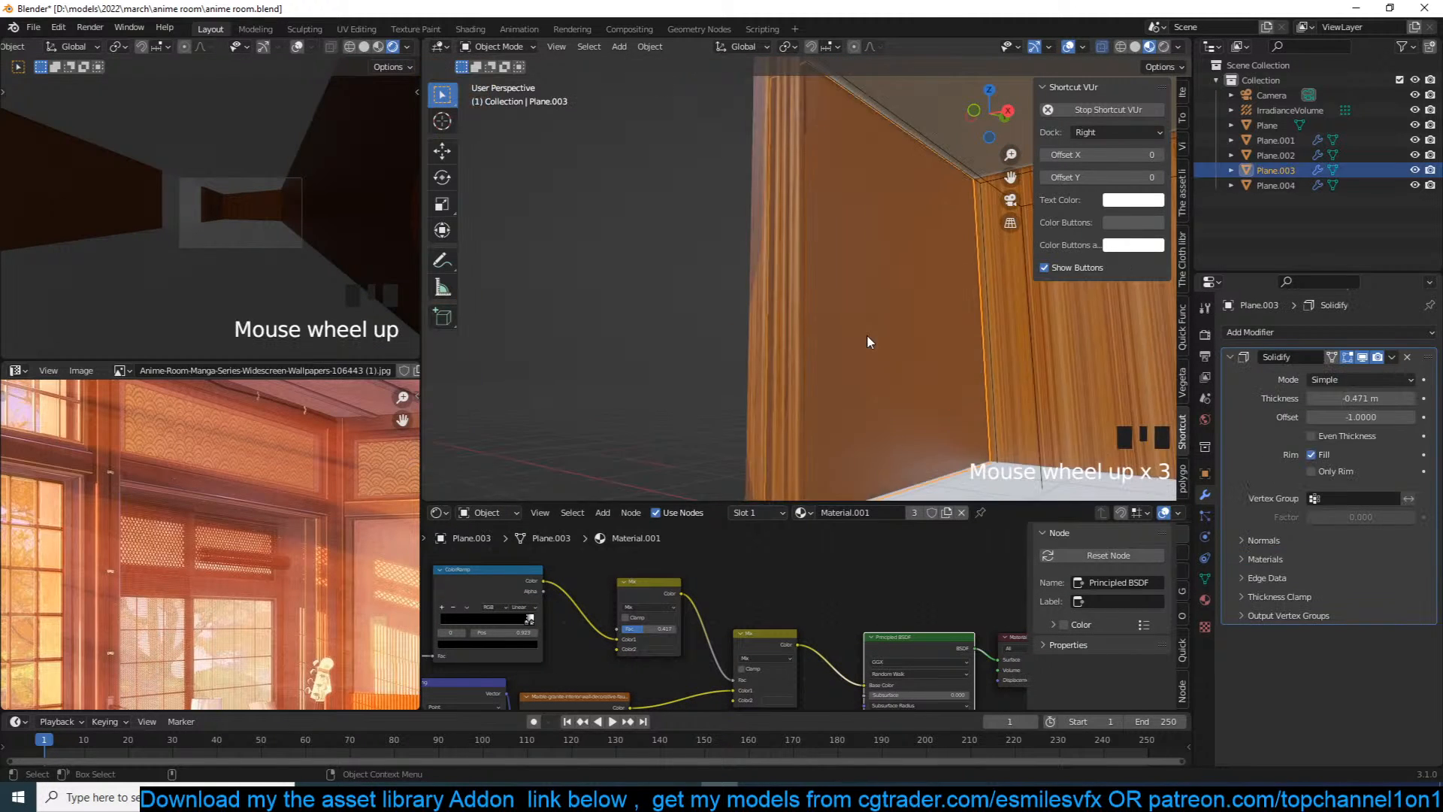
pyautogui.scroll(-6, 883, 336)
pyautogui.press('KP_Decimal')
pyautogui.press('KP_Decimal')
pyautogui.press('KP_0')
pyautogui.hotkey('alt', 'a')
pyautogui.scroll(4, 831, 343)
pyautogui.hotkey('ctrl', 's')
pyautogui.scroll(-6, 630, 268)
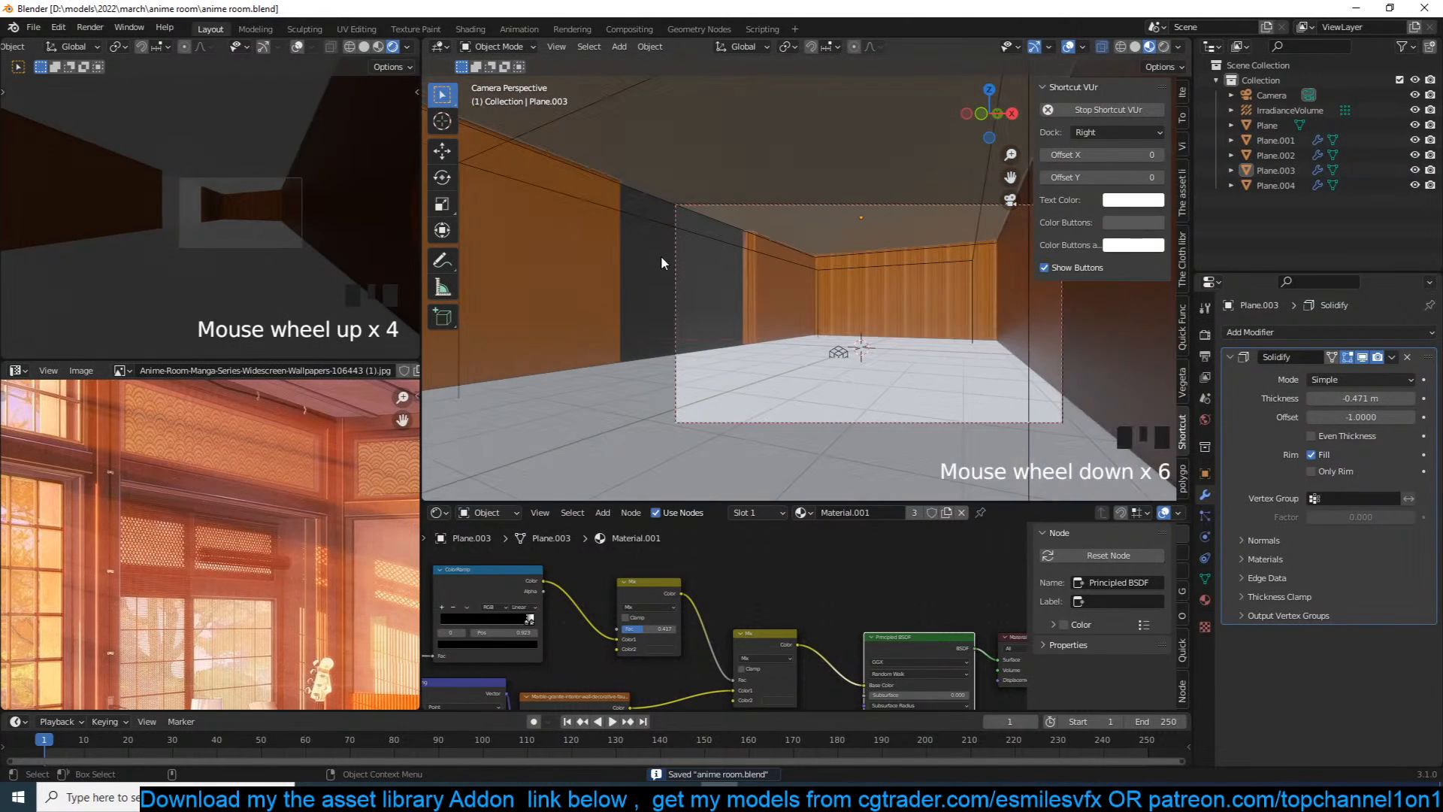
# Step: Add a Sun light in front view, place it high outside the window wall and angle it down into the room
pyautogui.press('KP_1')
pyautogui.hotkey('shift', 'a')
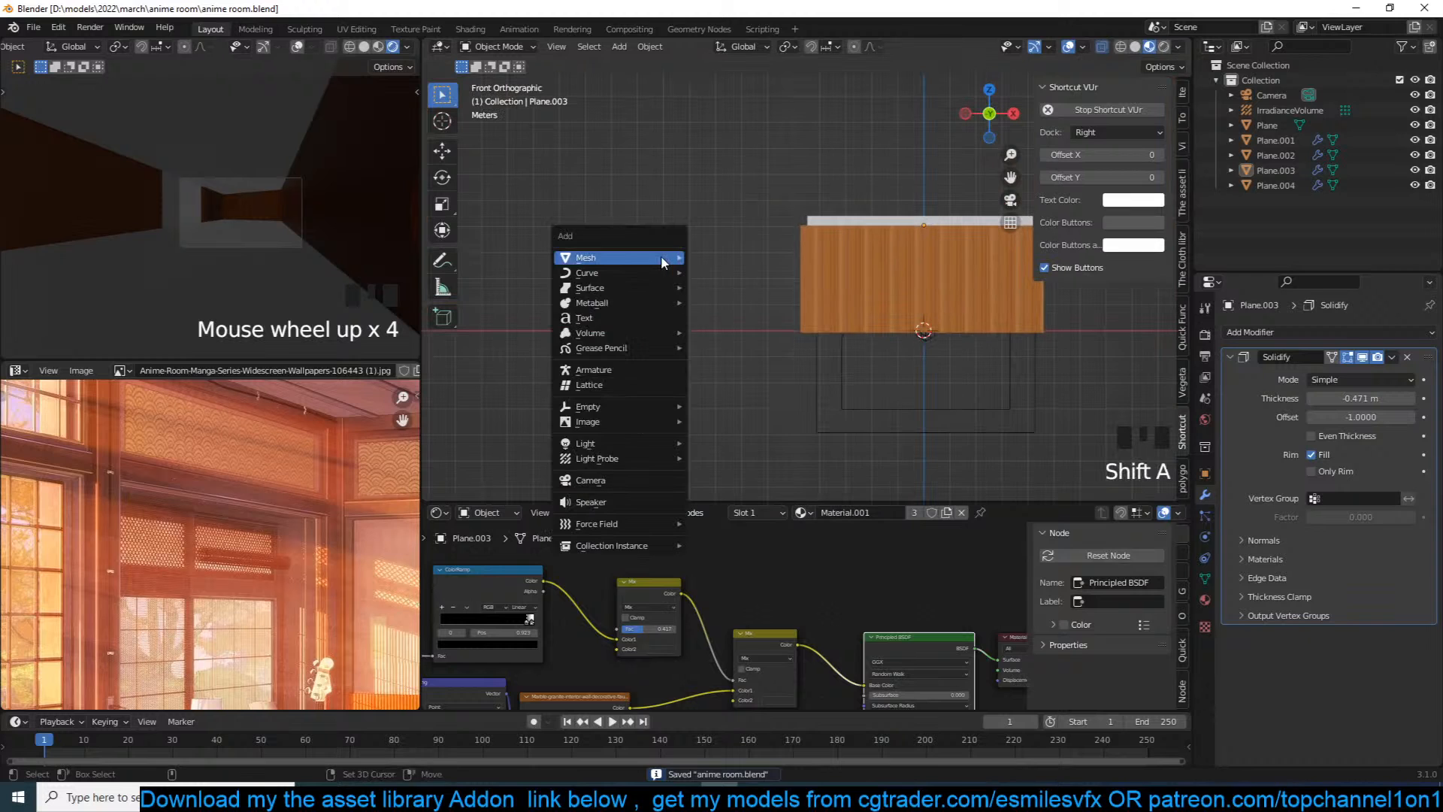
pyautogui.moveTo(633, 448)
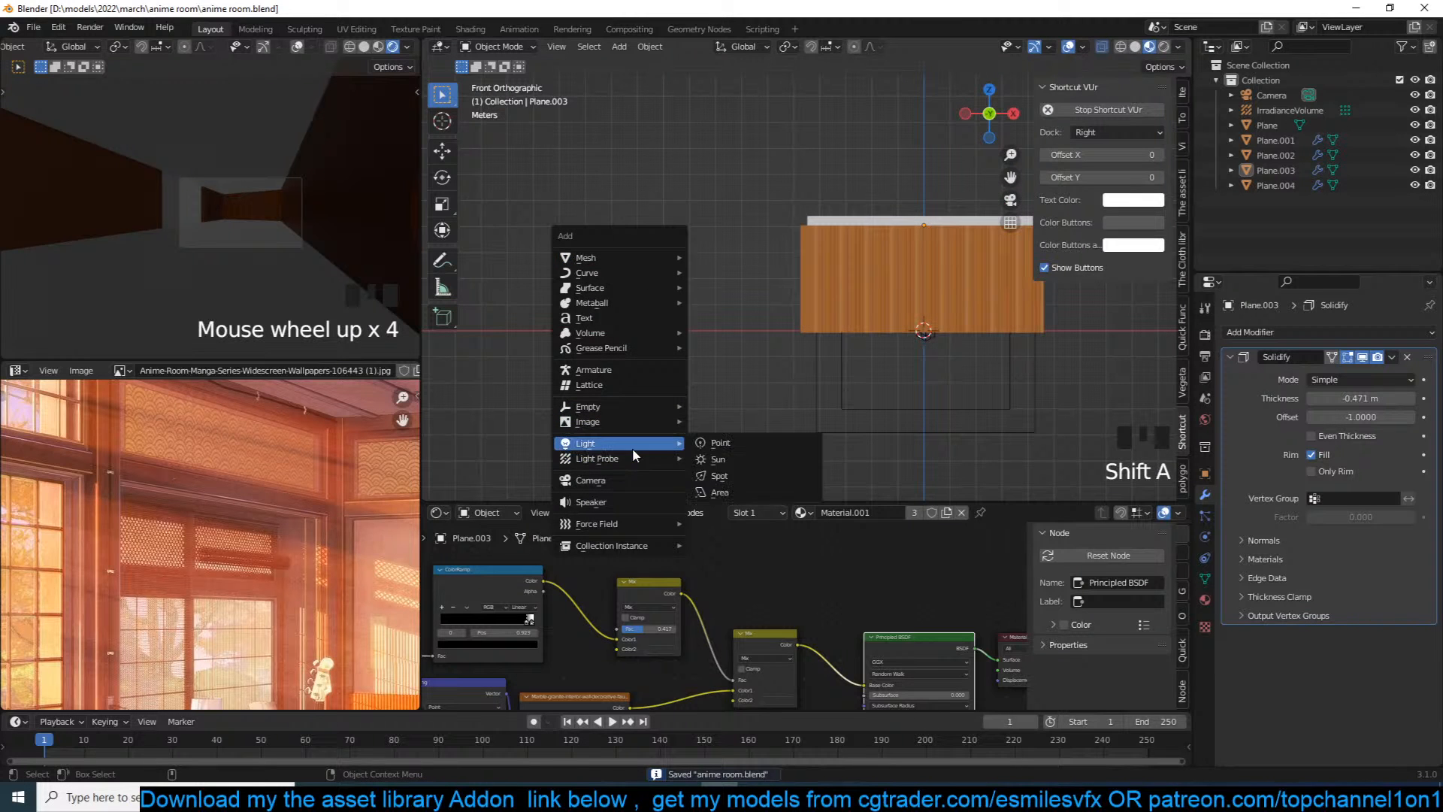
pyautogui.click(740, 459)
pyautogui.press('r')
pyautogui.click(912, 364)
pyautogui.press('g')
pyautogui.click(523, 76)
pyautogui.press('r')
pyautogui.click(720, 232)
# Step: Set the Sun light's strength to 100, check the light falling into the room and save the file
pyautogui.click(1205, 537)
pyautogui.click(1345, 435)
pyautogui.write('100')
pyautogui.press('Return')
pyautogui.scroll(7, 832, 339)
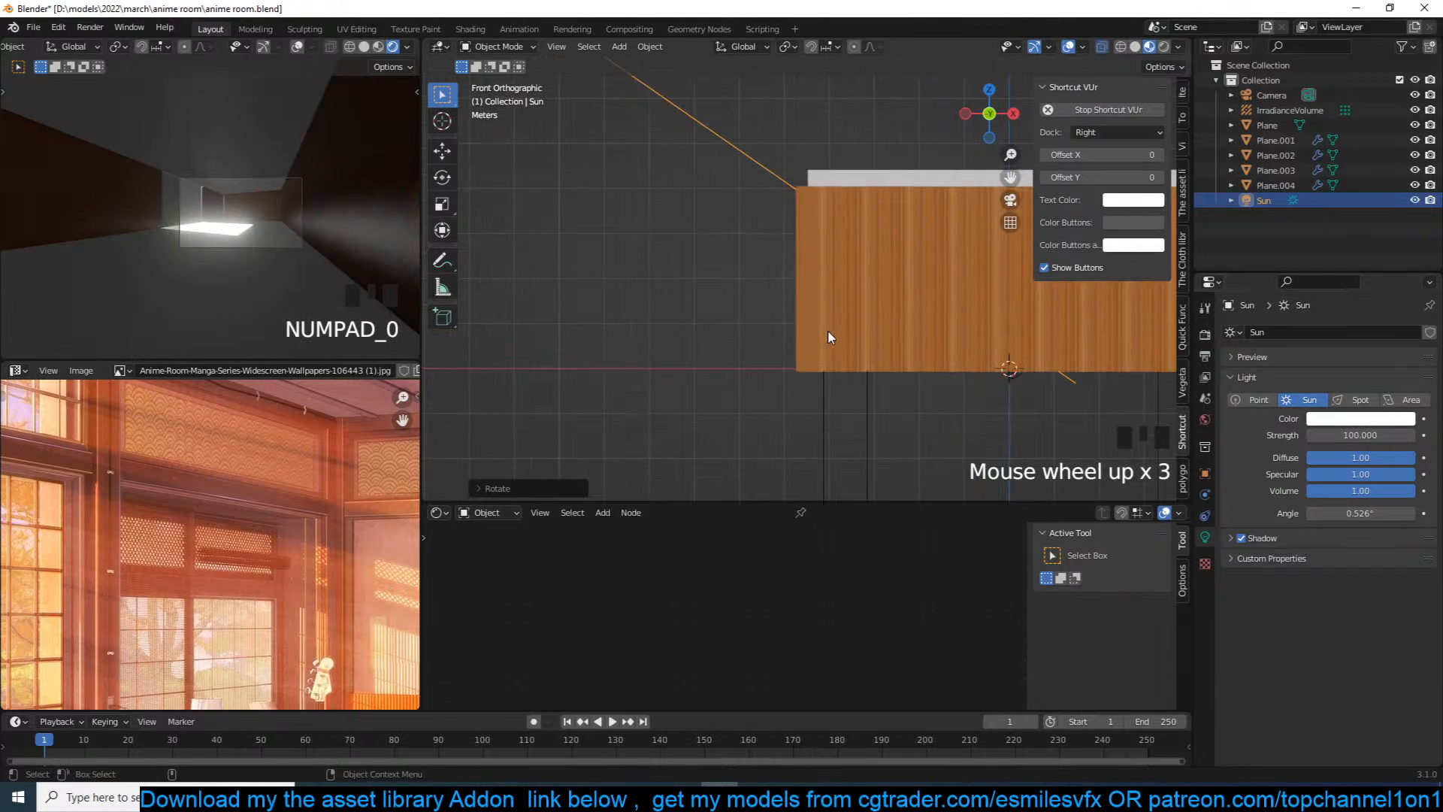
pyautogui.scroll(-10, 840, 341)
pyautogui.moveTo(930, 334); pyautogui.dragTo(1013, 386, button='middle')
pyautogui.press('`')
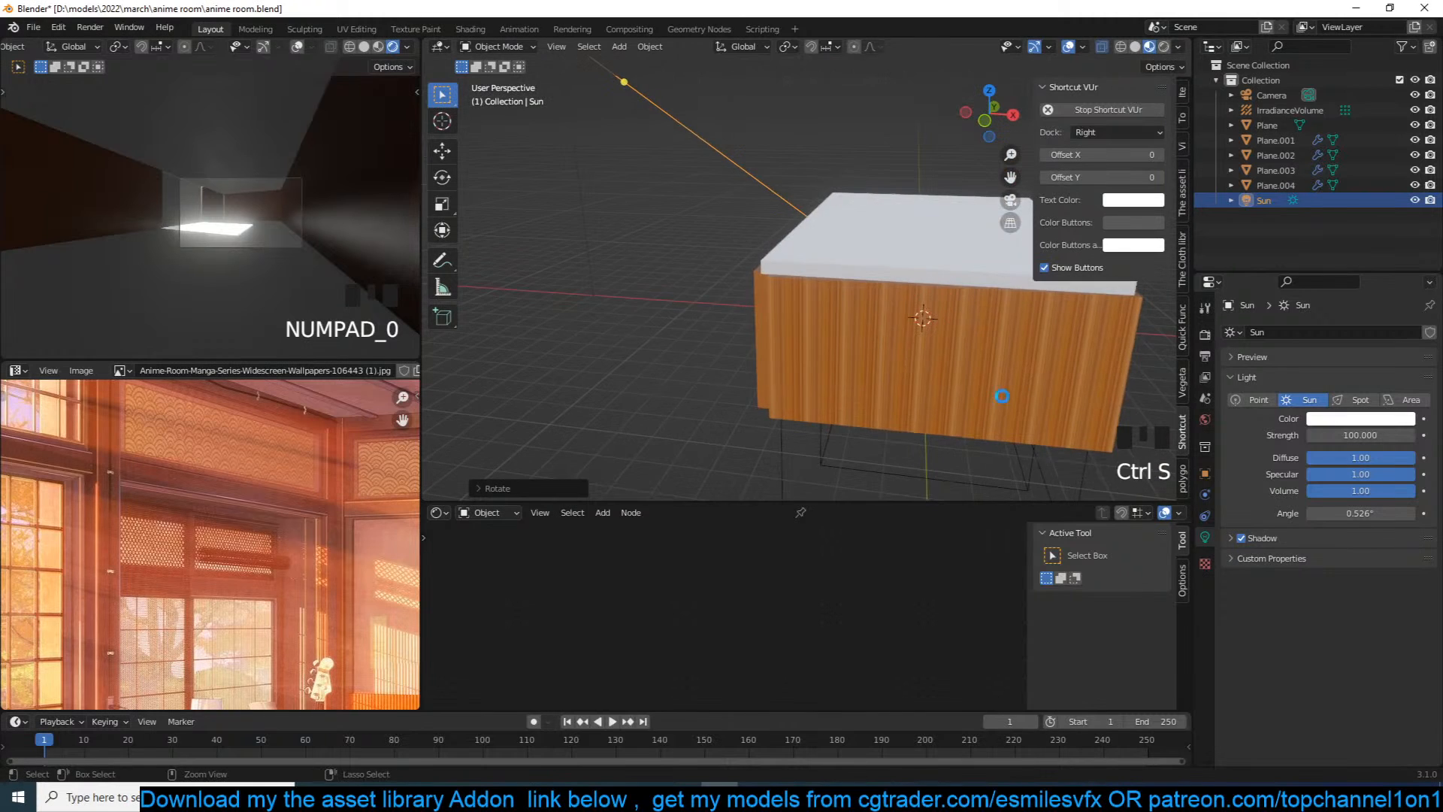
pyautogui.hotkey('ctrl', 's')
# Step: Scale the irradiance volume along Z to about 0.58 in a wireframe front view
pyautogui.scroll(-4, 914, 426)
pyautogui.moveTo(914, 425); pyautogui.dragTo(899, 377, button='middle')
pyautogui.click(899, 377)
pyautogui.press('KP_1')
pyautogui.scroll(4, 902, 374)
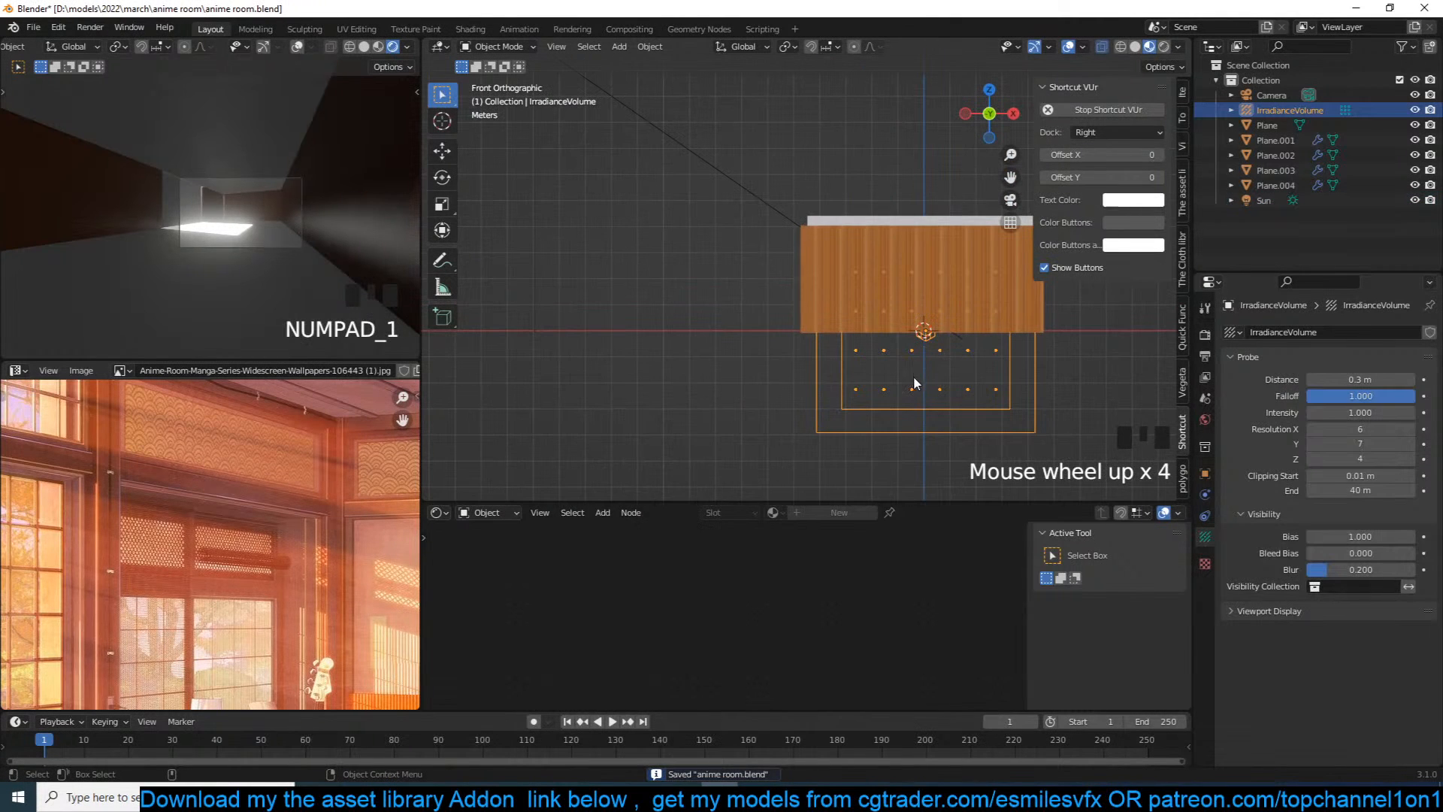
pyautogui.press('z')
pyautogui.click(586, 316)
pyautogui.press('s')
pyautogui.press('z')
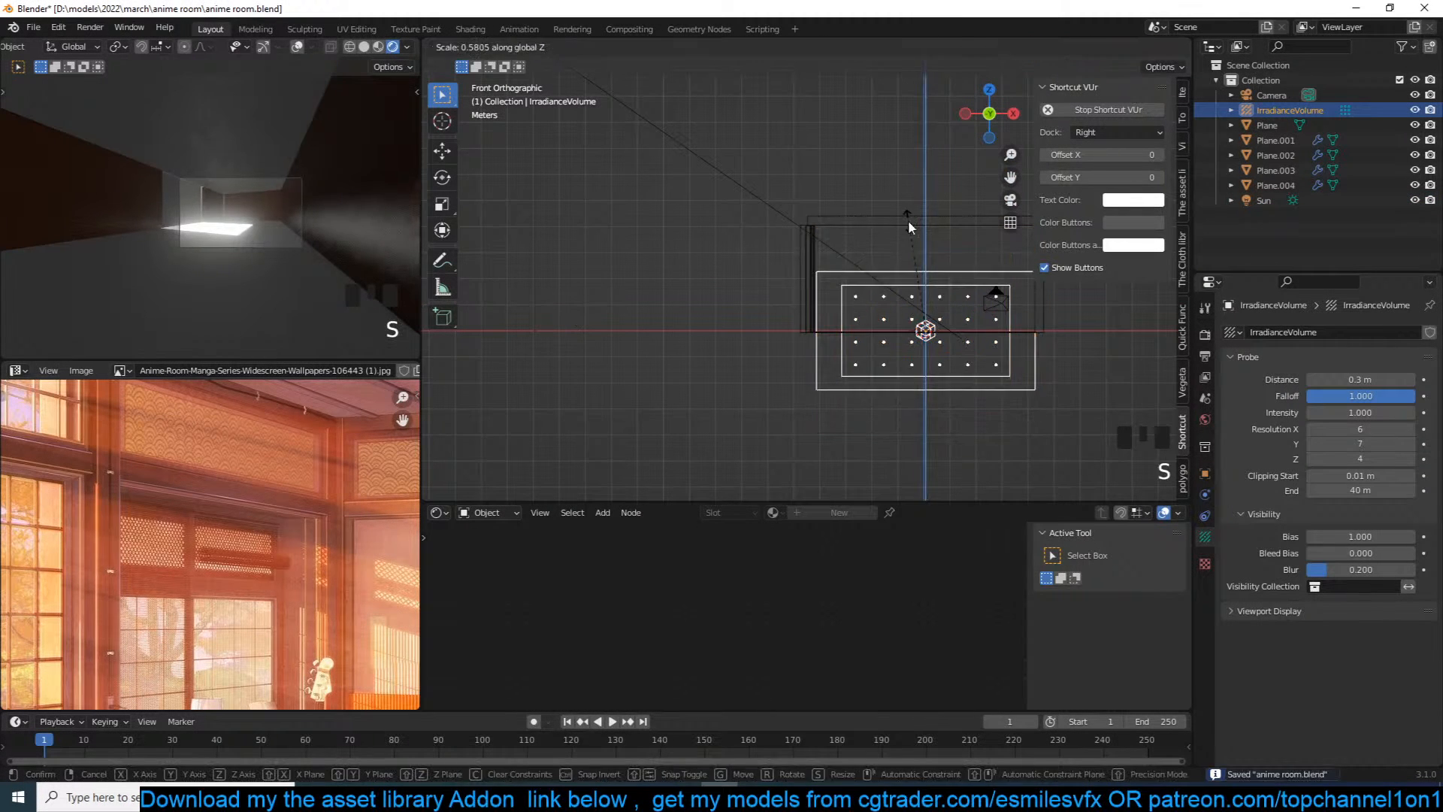
pyautogui.click(911, 220)
# Step: Raise the irradiance volume along Z and rescale its height to fit between the room's floor and ceiling
pyautogui.press('g')
pyautogui.press('z')
pyautogui.click(921, 171)
pyautogui.press('s')
pyautogui.press('z')
pyautogui.click(923, 185)
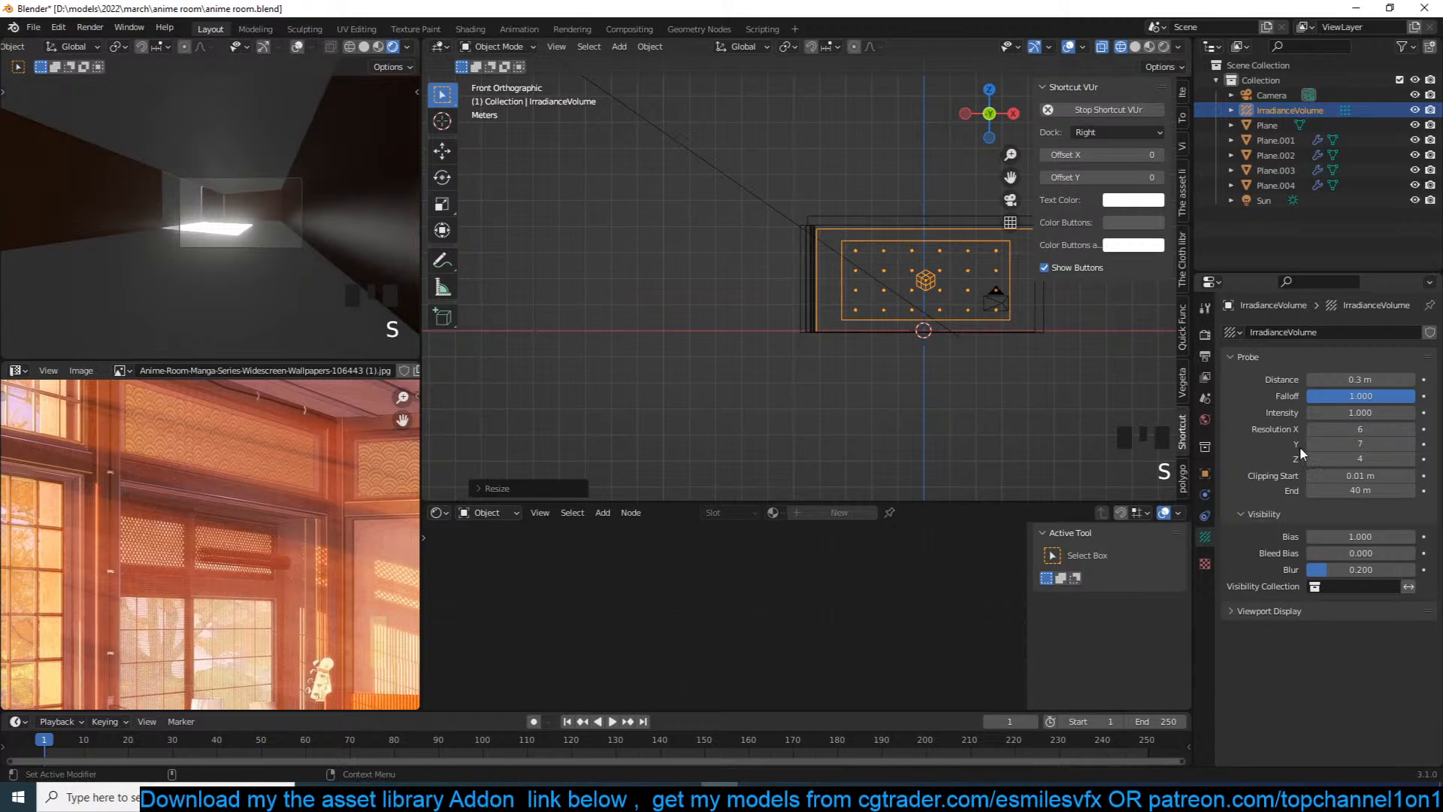
# Step: Bake the scene's indirect lighting in the Eevee render settings and inspect the lit room in the camera preview
pyautogui.click(1207, 336)
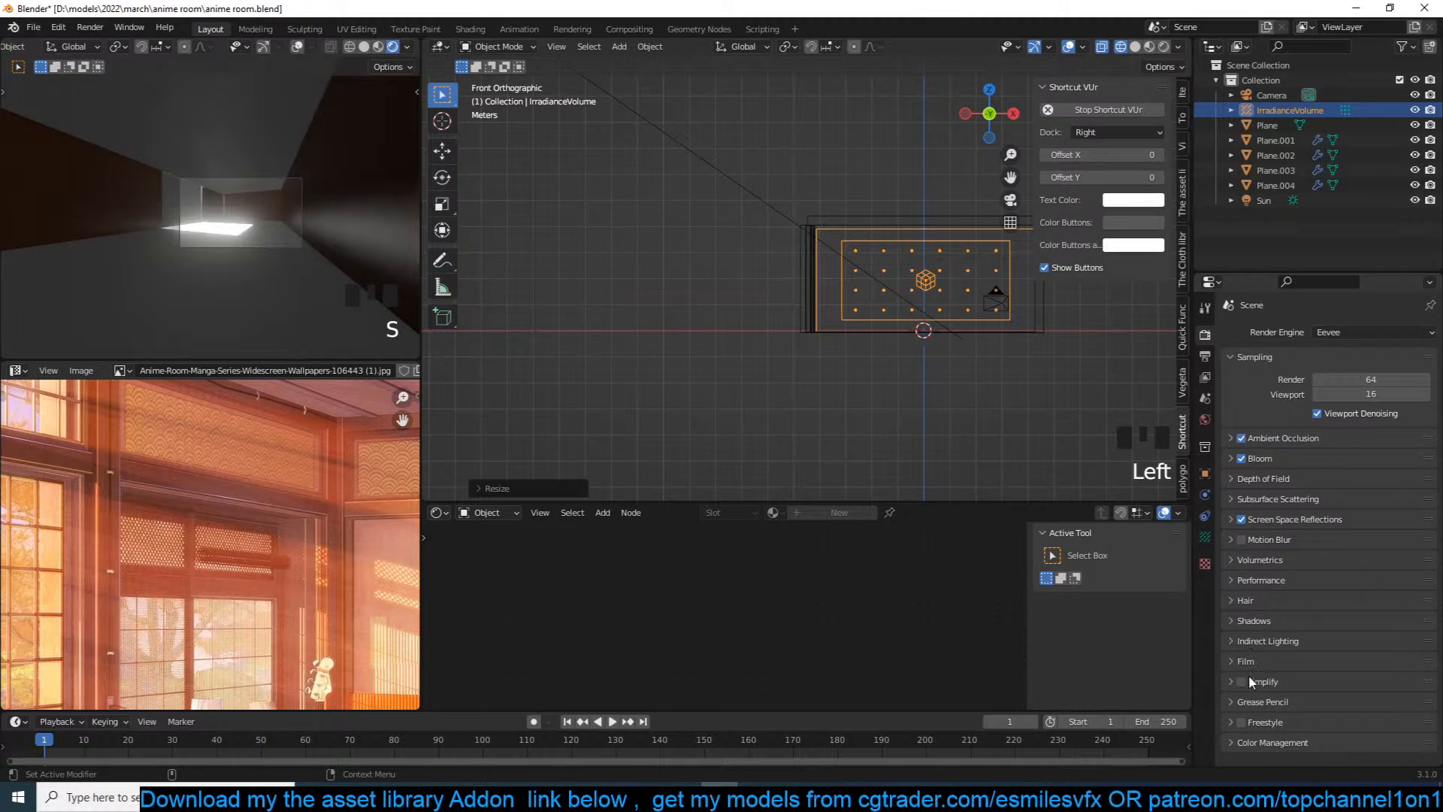
pyautogui.click(1269, 641)
pyautogui.scroll(-4, 1349, 580)
pyautogui.click(1331, 543)
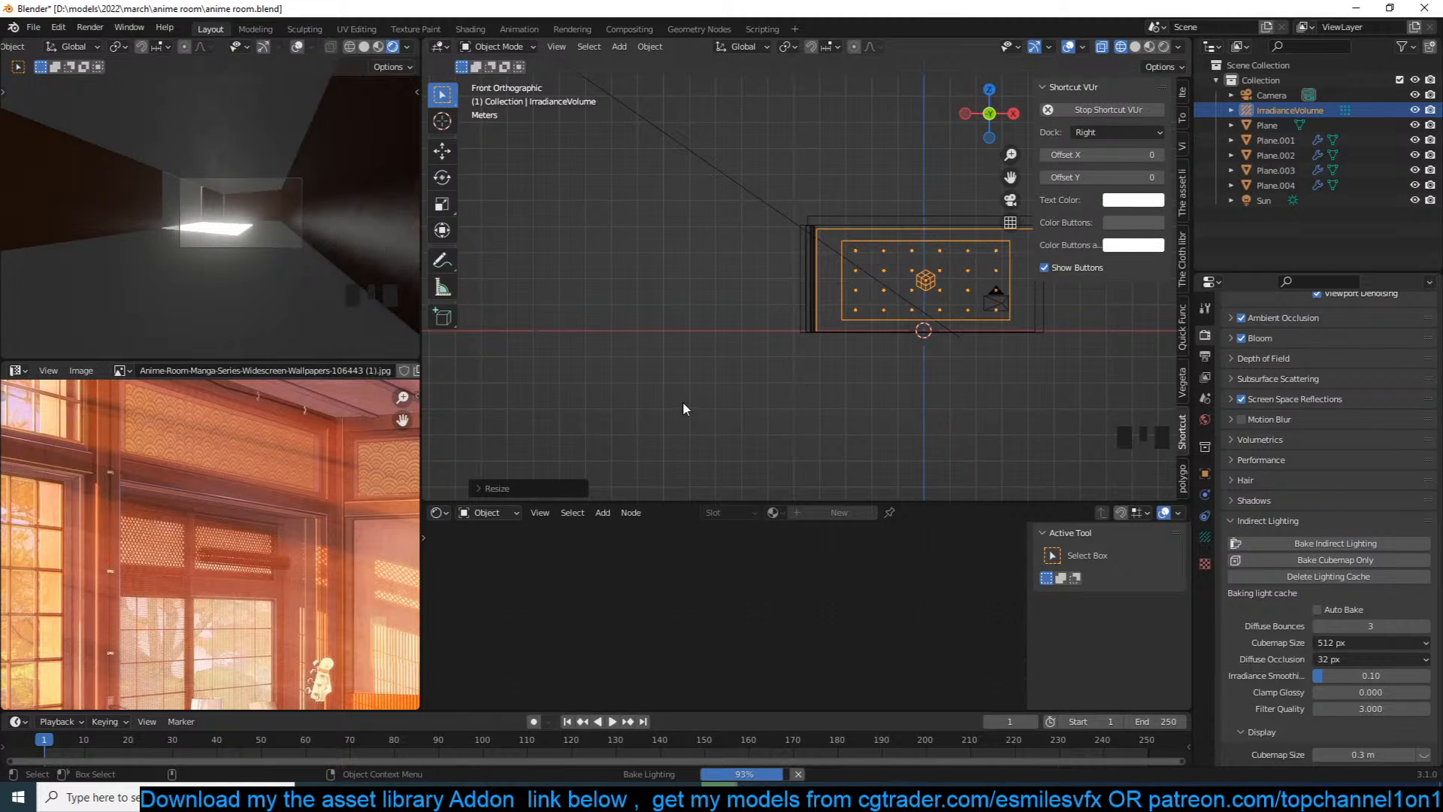
pyautogui.scroll(5, 222, 279)
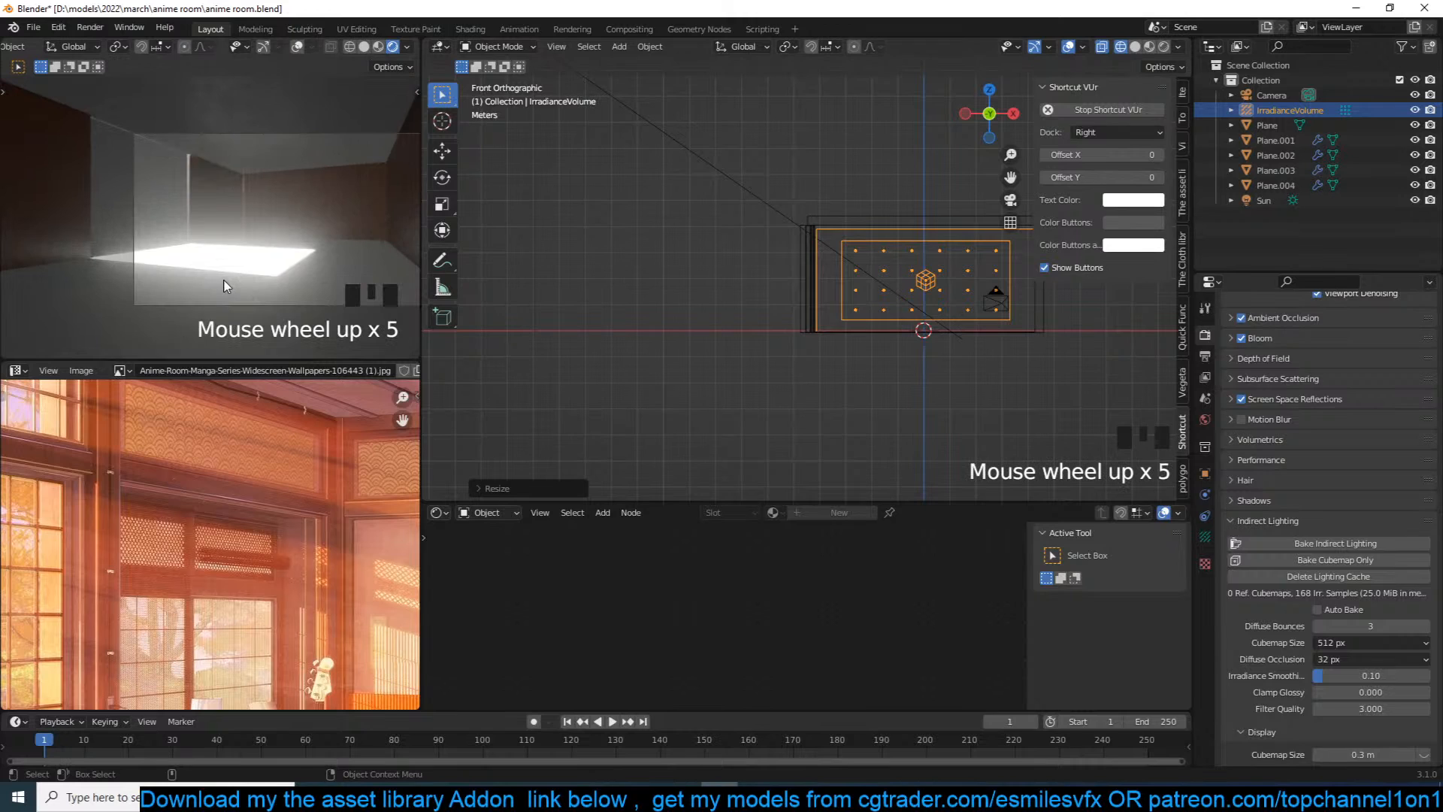
# Step: Deselect the irradiance volume and save the file
pyautogui.scroll(4, 861, 318)
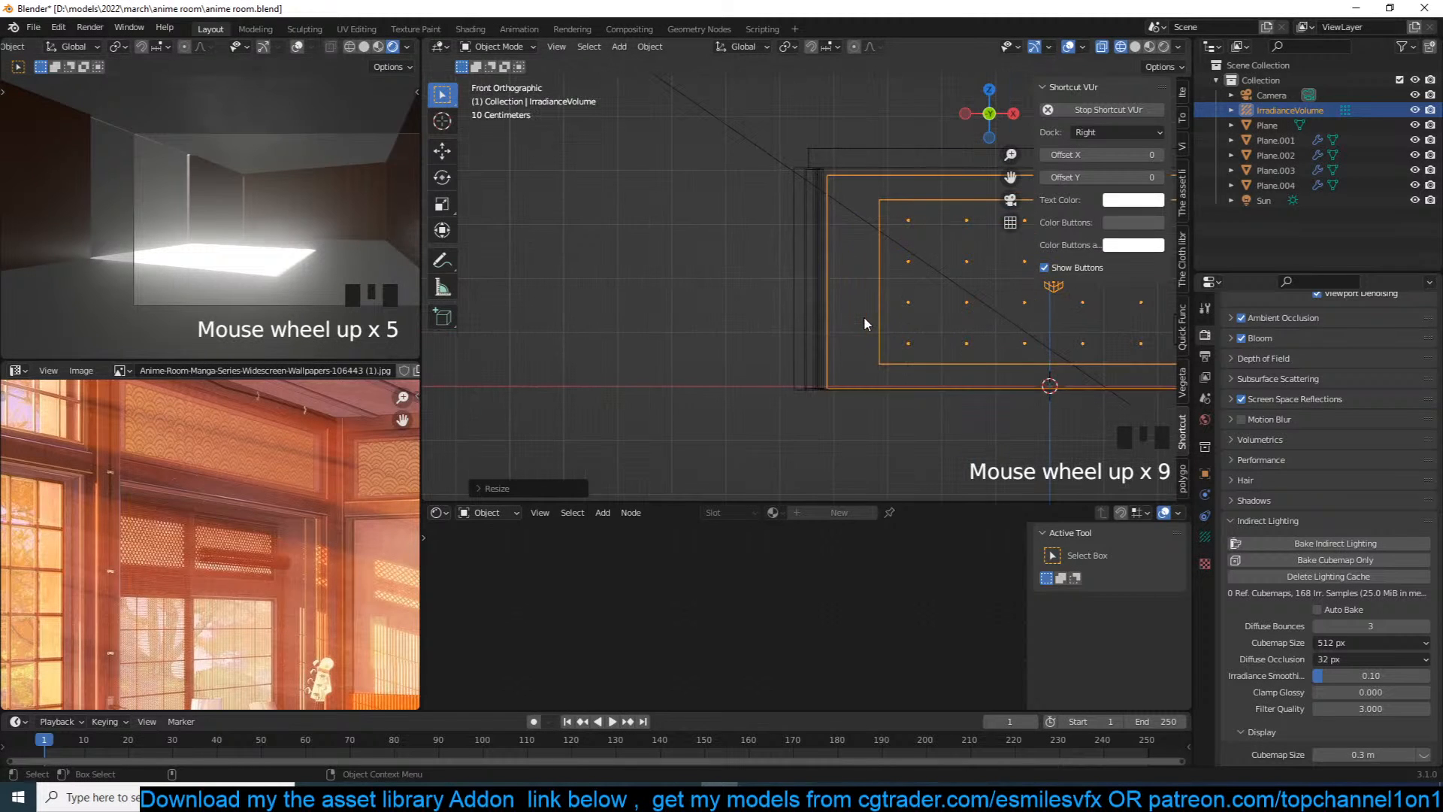
pyautogui.click(763, 345)
pyautogui.hotkey('ctrl', 's')
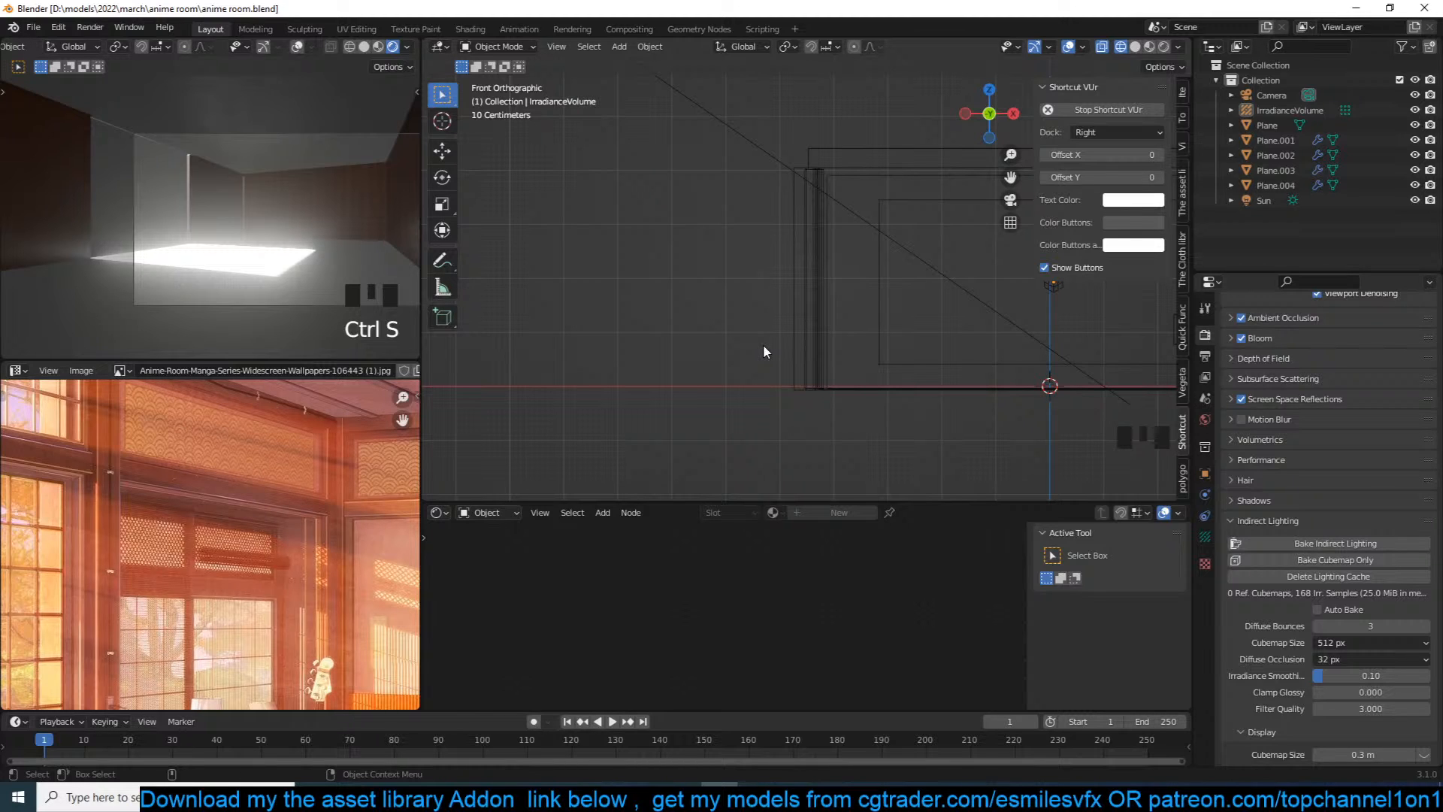
# Step: Show the room in solid shading from the camera view and select the post at the edge of the wall opening
pyautogui.press('KP_0')
pyautogui.hotkey('alt', 'z')
pyautogui.scroll(4, 797, 368)
pyautogui.press('z')
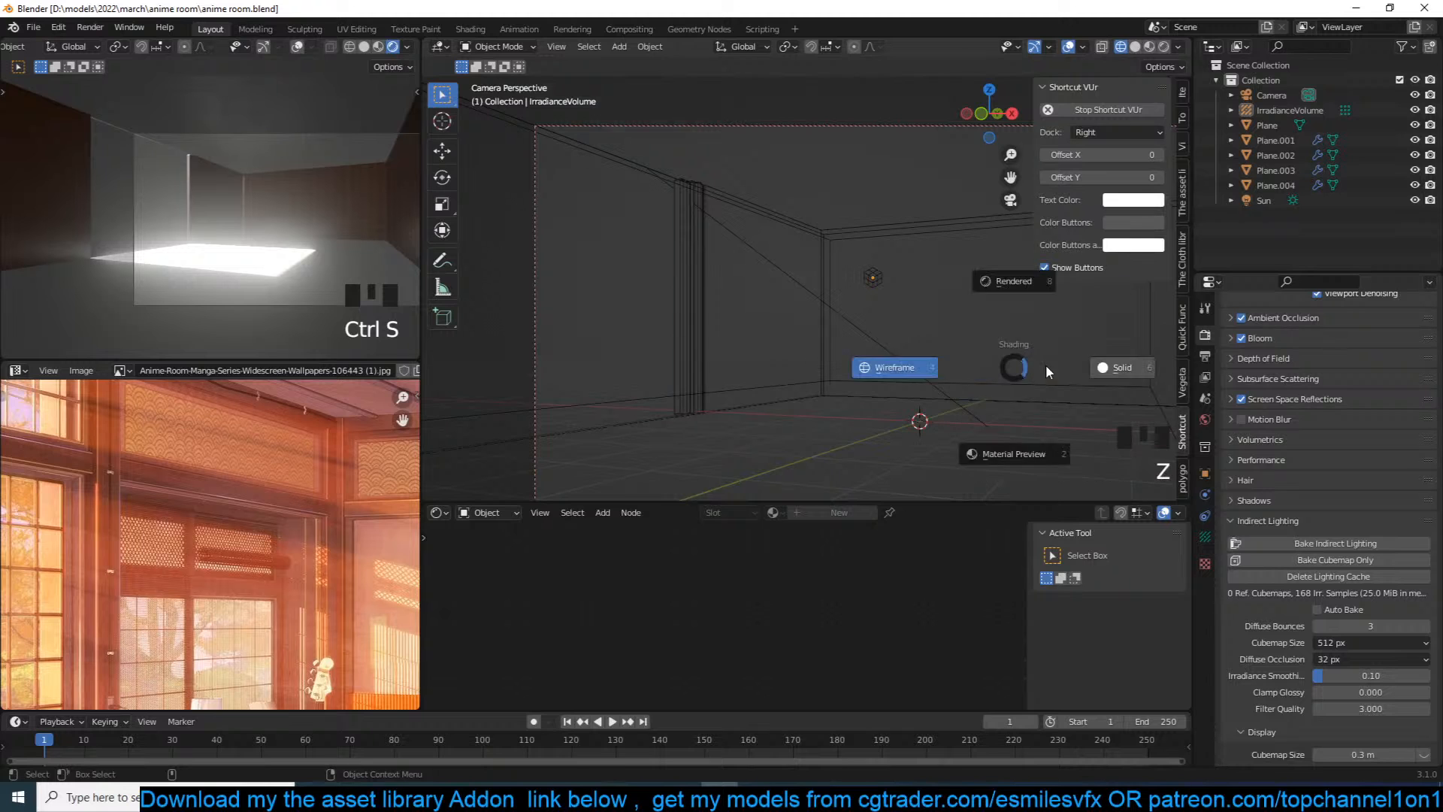
pyautogui.click(1038, 366)
pyautogui.scroll(-1, 977, 376)
pyautogui.scroll(-3, 215, 580)
pyautogui.moveTo(216, 580); pyautogui.dragTo(360, 530, button='middle')
pyautogui.scroll(1, 360, 530)
pyautogui.click(688, 291)
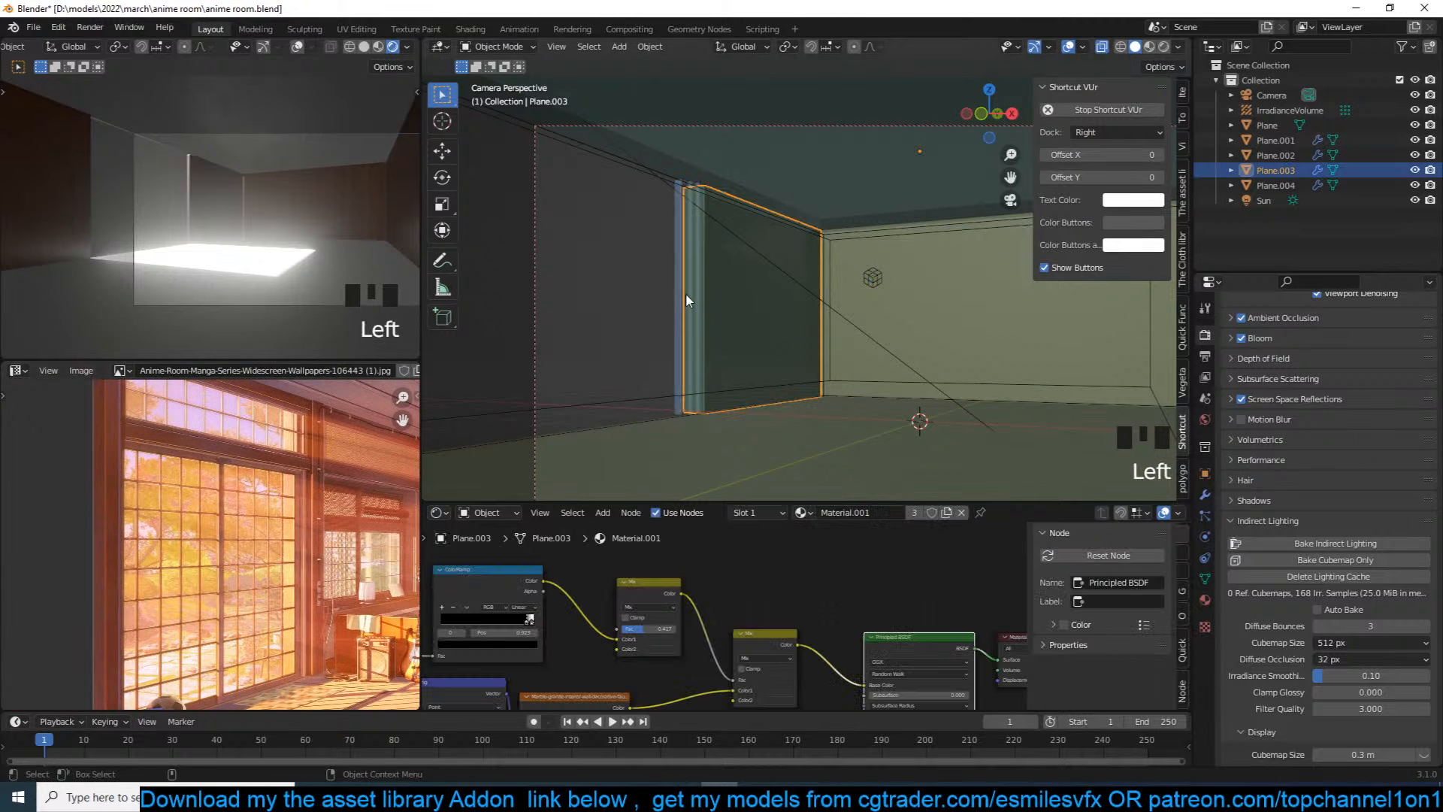
pyautogui.click(681, 303)
# Step: Save the file and duplicate the post to the opposite end of the wall opening in a wireframe top view
pyautogui.press('`')
pyautogui.press('KP_7')
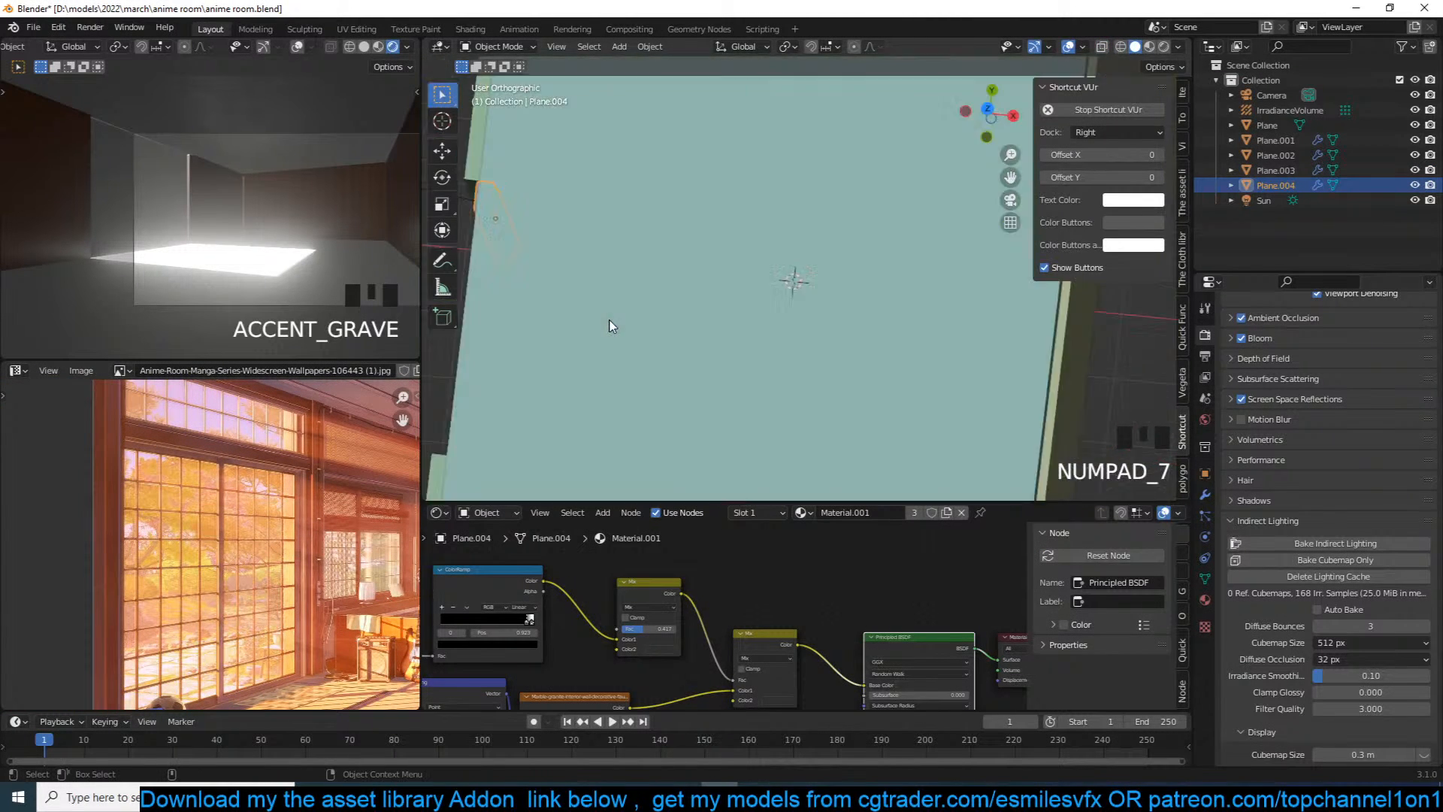
pyautogui.press('z')
pyautogui.click(588, 316)
pyautogui.moveTo(589, 315); pyautogui.dragTo(770, 237, button='middle')
pyautogui.hotkey('ctrl', 's')
pyautogui.scroll(-4, 335, 491)
pyautogui.scroll(3, 334, 490)
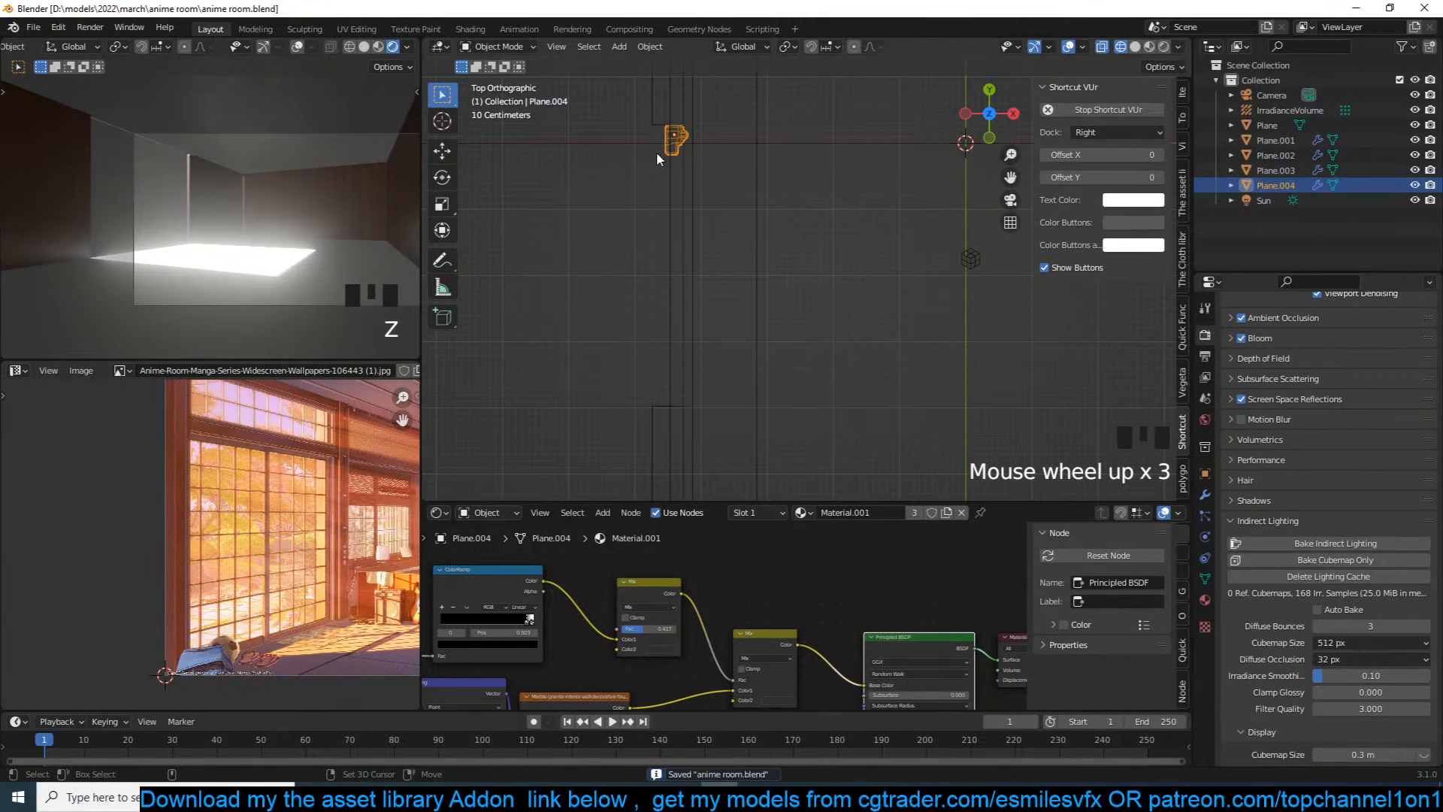
pyautogui.hotkey('shift', 'd')
pyautogui.click(631, 390)
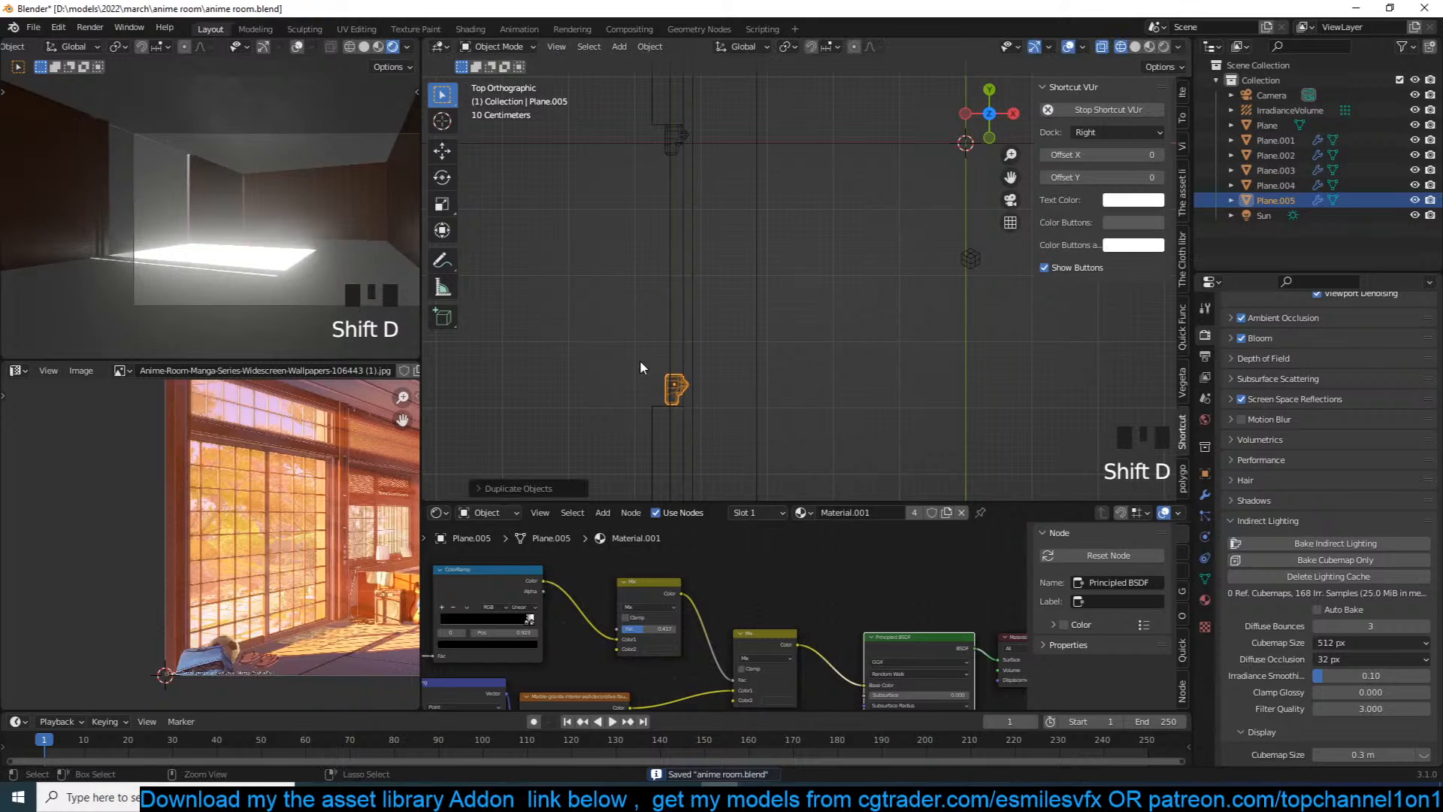
# Step: Mirror the duplicated post along the Y axis and deselect it
pyautogui.hotkey('ctrl', 'm')
pyautogui.press('y')
pyautogui.click(640, 360)
pyautogui.hotkey('alt', 'a')
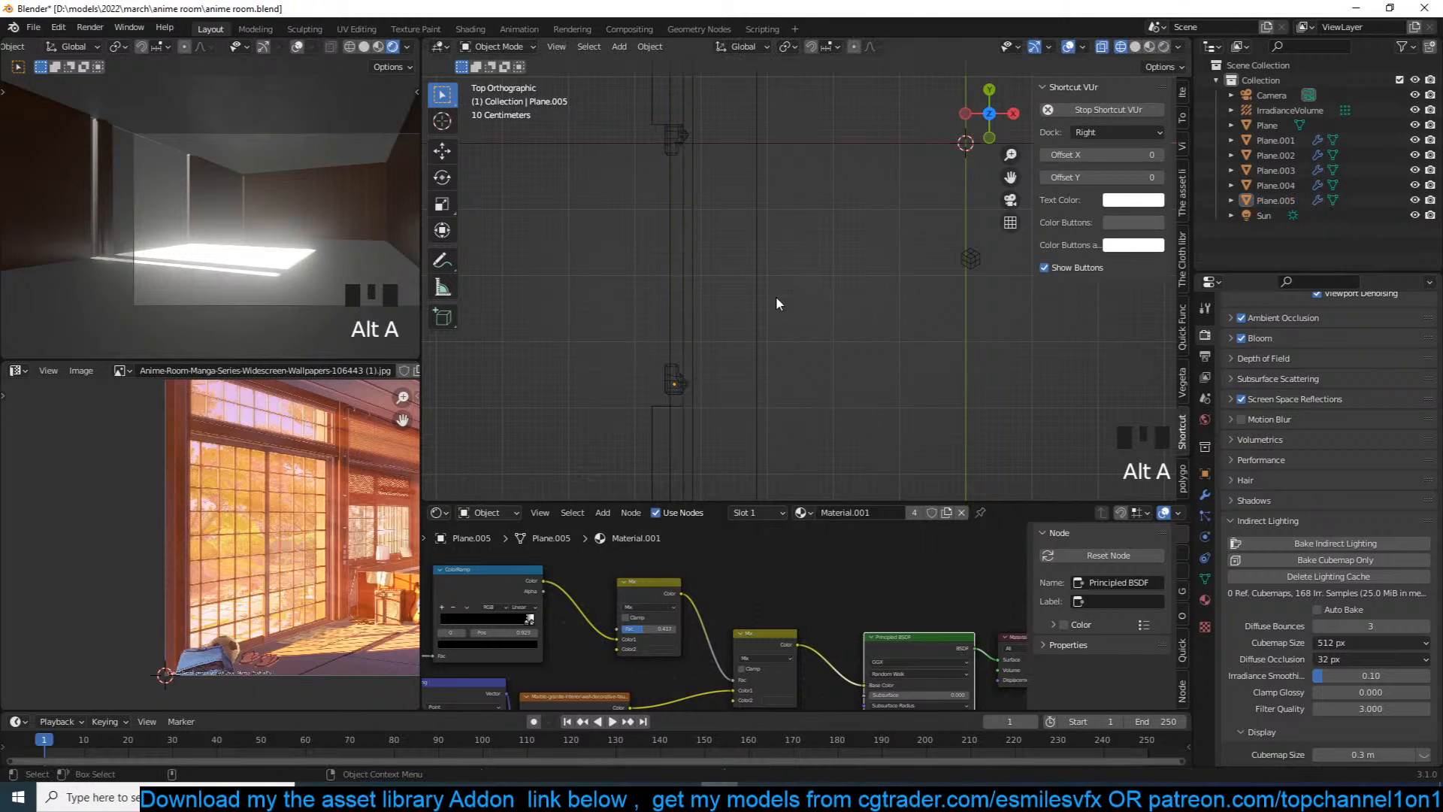
# Step: Move the mirrored post along Y against the end of the wall opening and save the file
pyautogui.click(673, 391)
pyautogui.press('g')
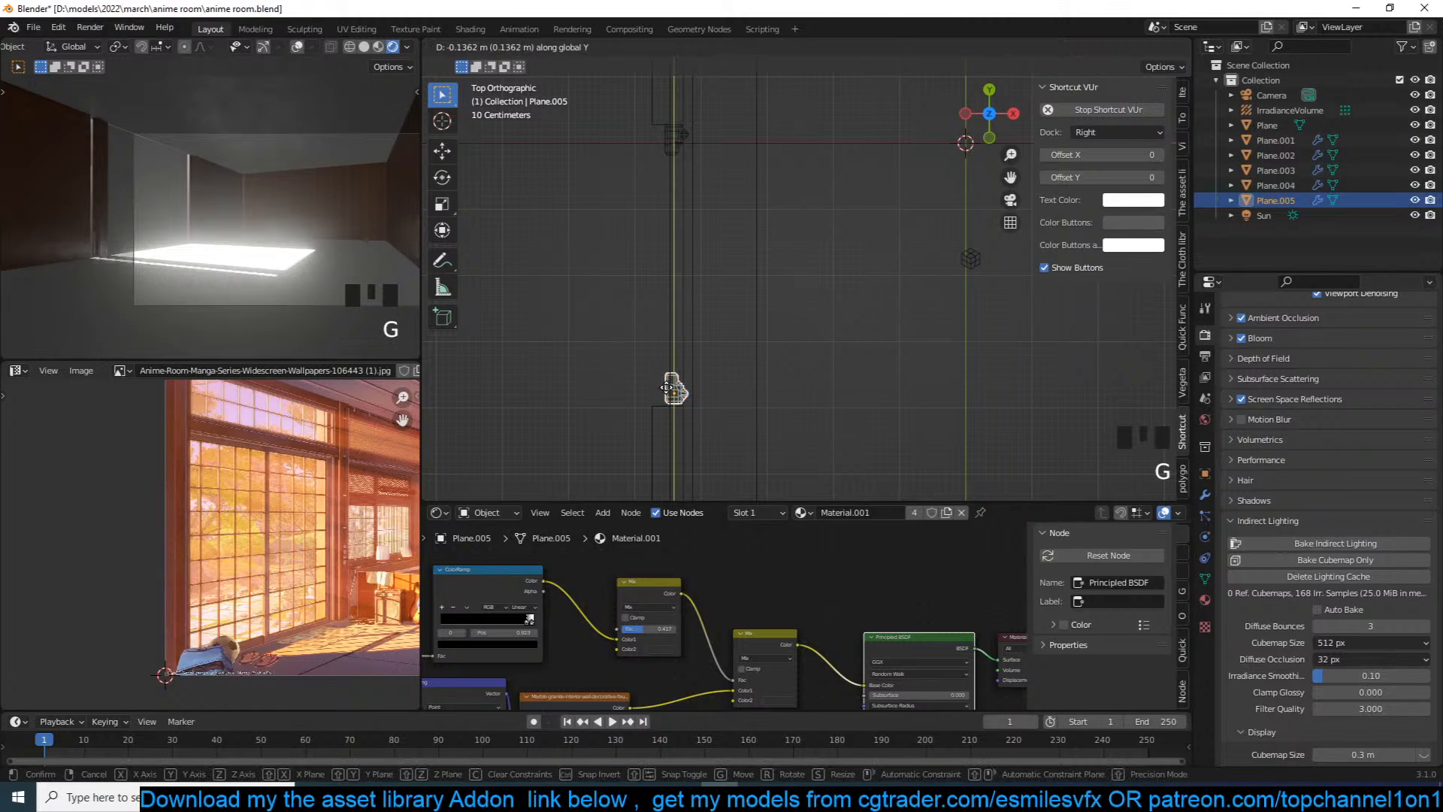
pyautogui.click(674, 392)
pyautogui.hotkey('alt', 'a')
pyautogui.hotkey('ctrl', 's')
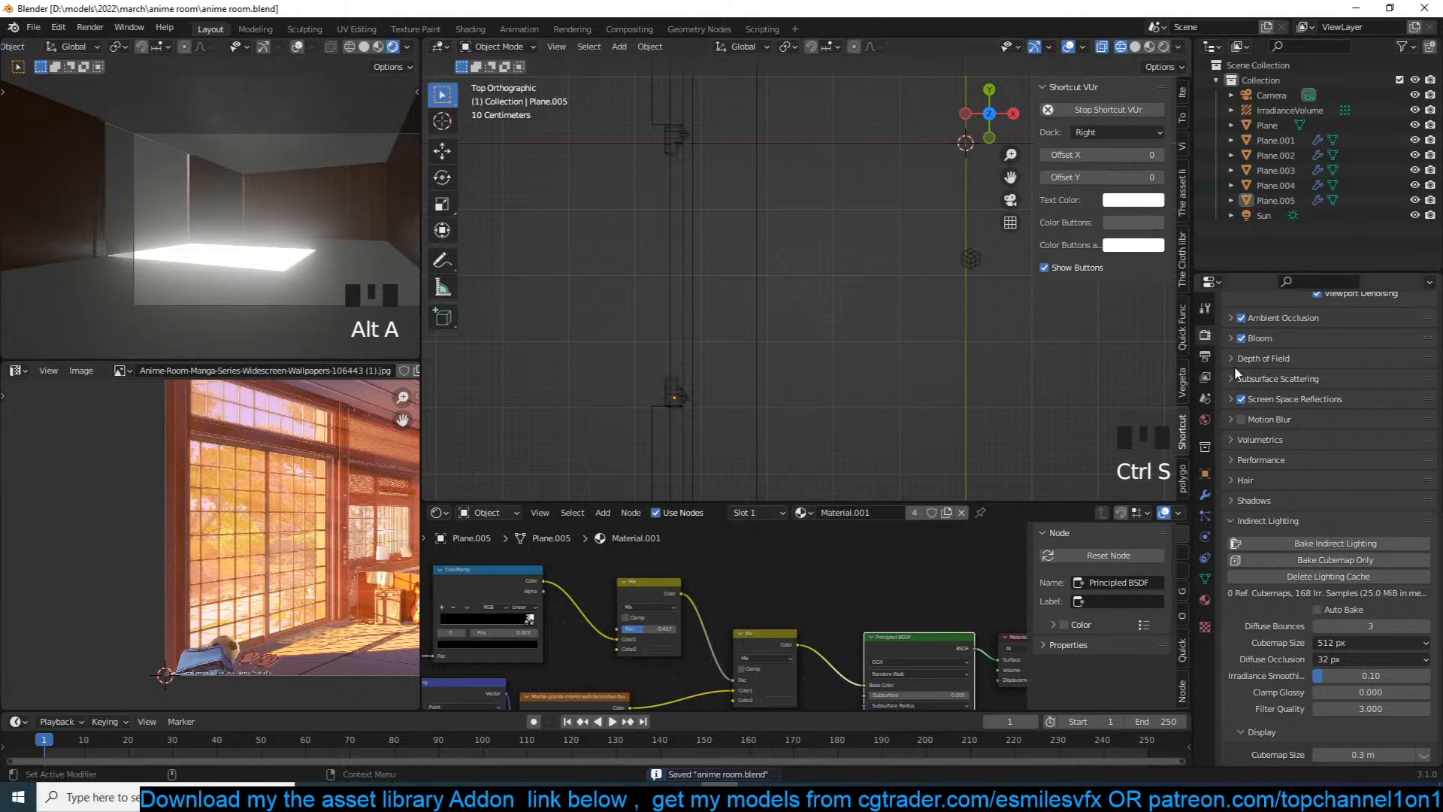
# Step: Assign an Environment Texture to the world background's color
pyautogui.click(1205, 419)
pyautogui.click(1314, 434)
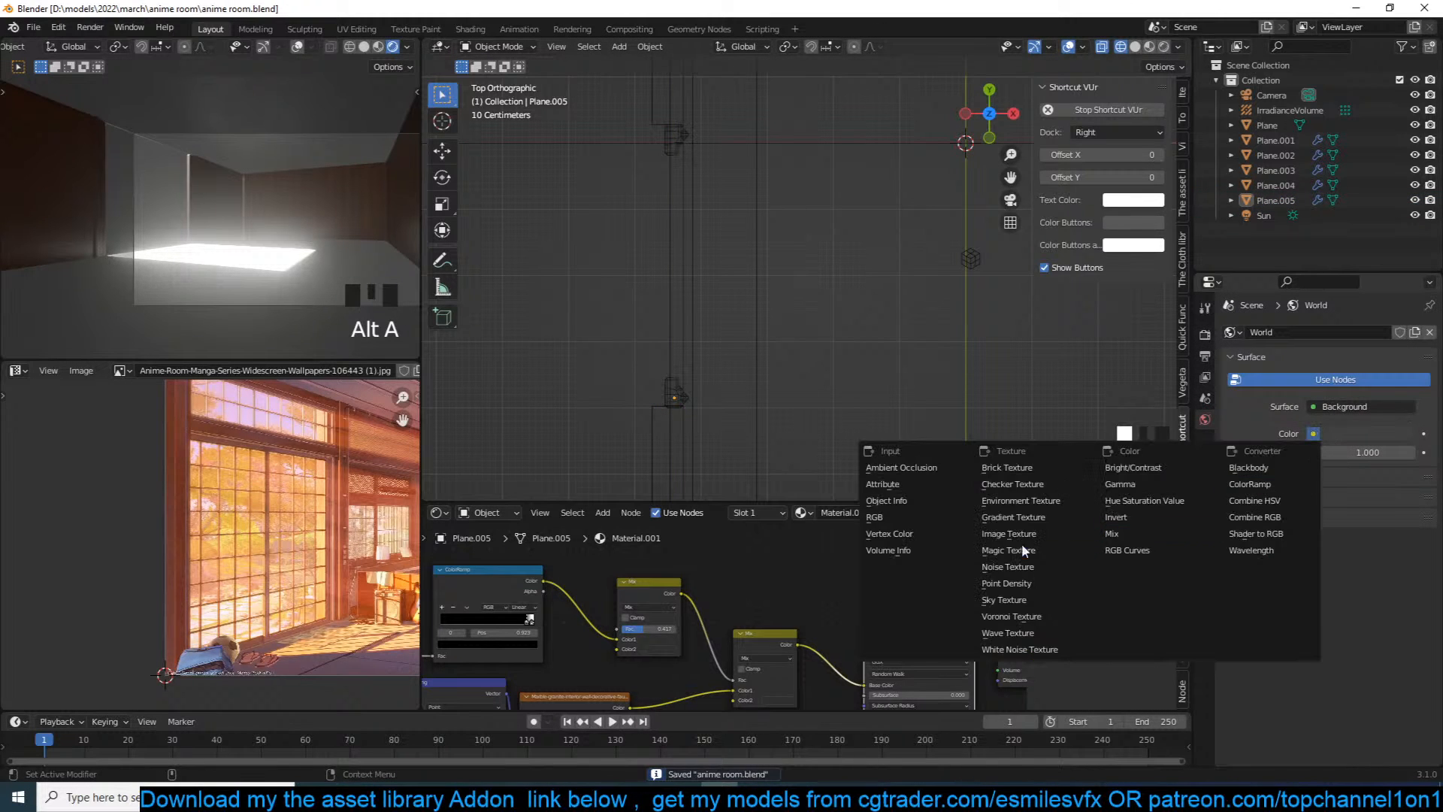
pyautogui.click(993, 506)
# Step: Choose misty_pines_4k.hdr from the hdri folder inside skys as the image for the environment texture
pyautogui.click(1391, 453)
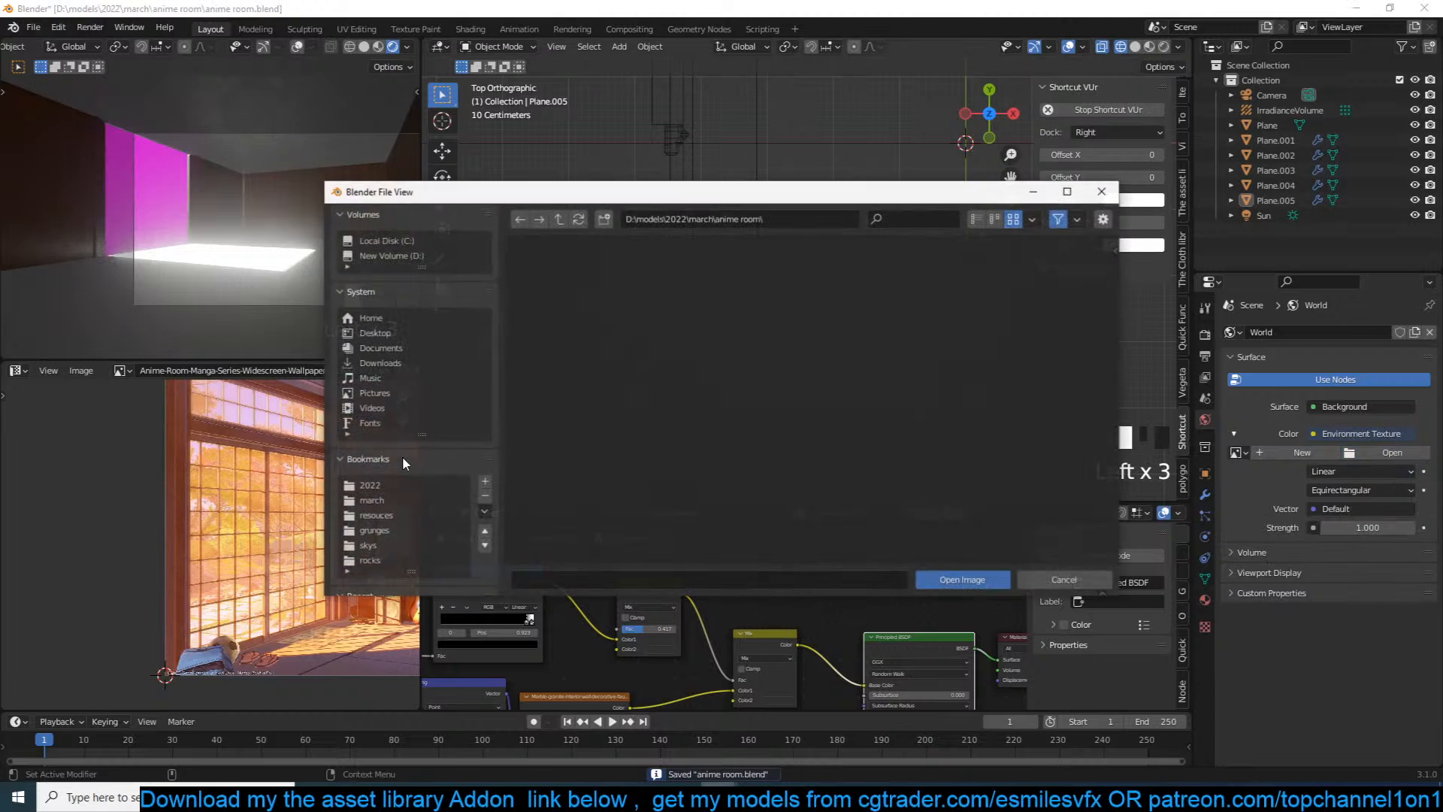
pyautogui.click(391, 542)
pyautogui.scroll(-2, 768, 408)
pyautogui.scroll(2, 676, 376)
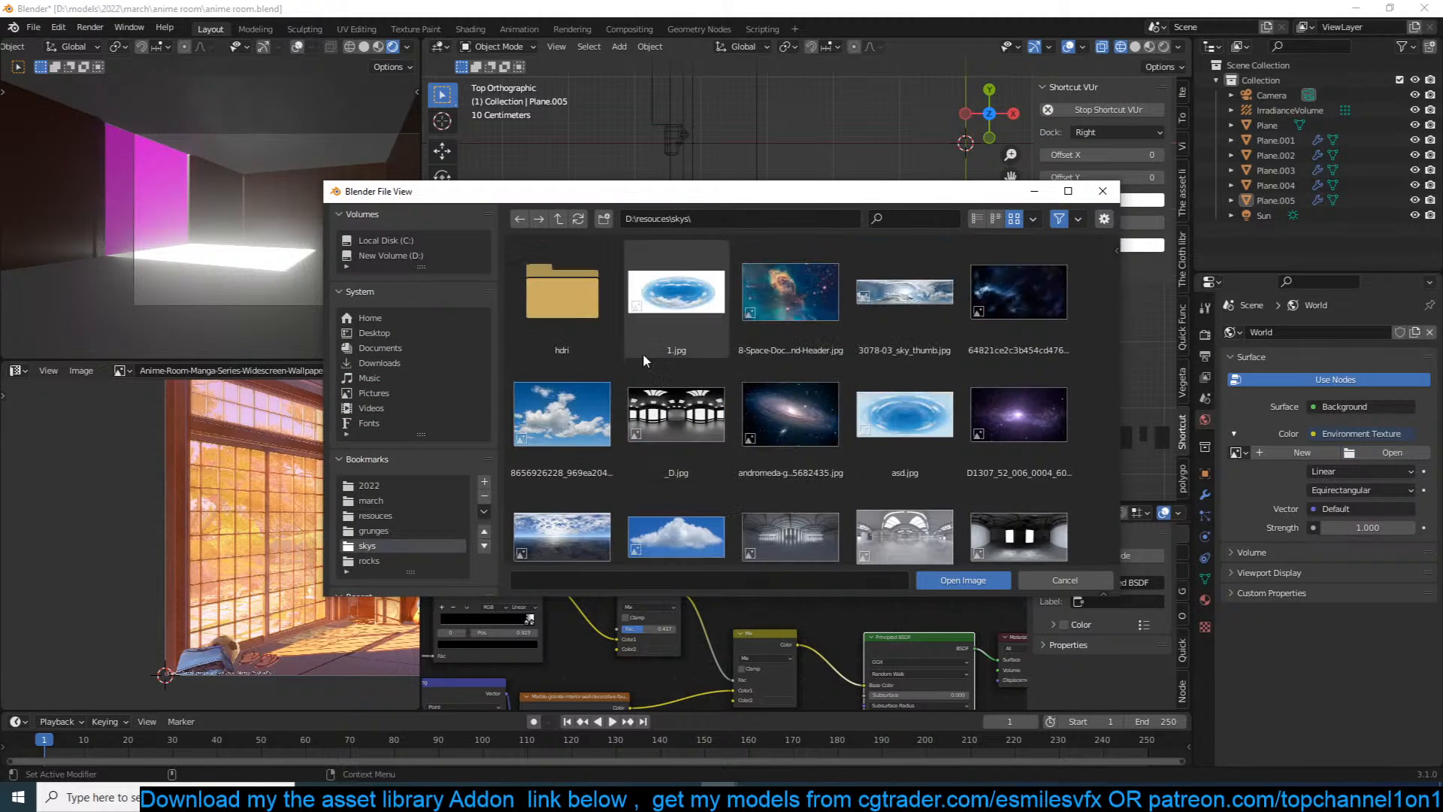
pyautogui.scroll(-5, 755, 373)
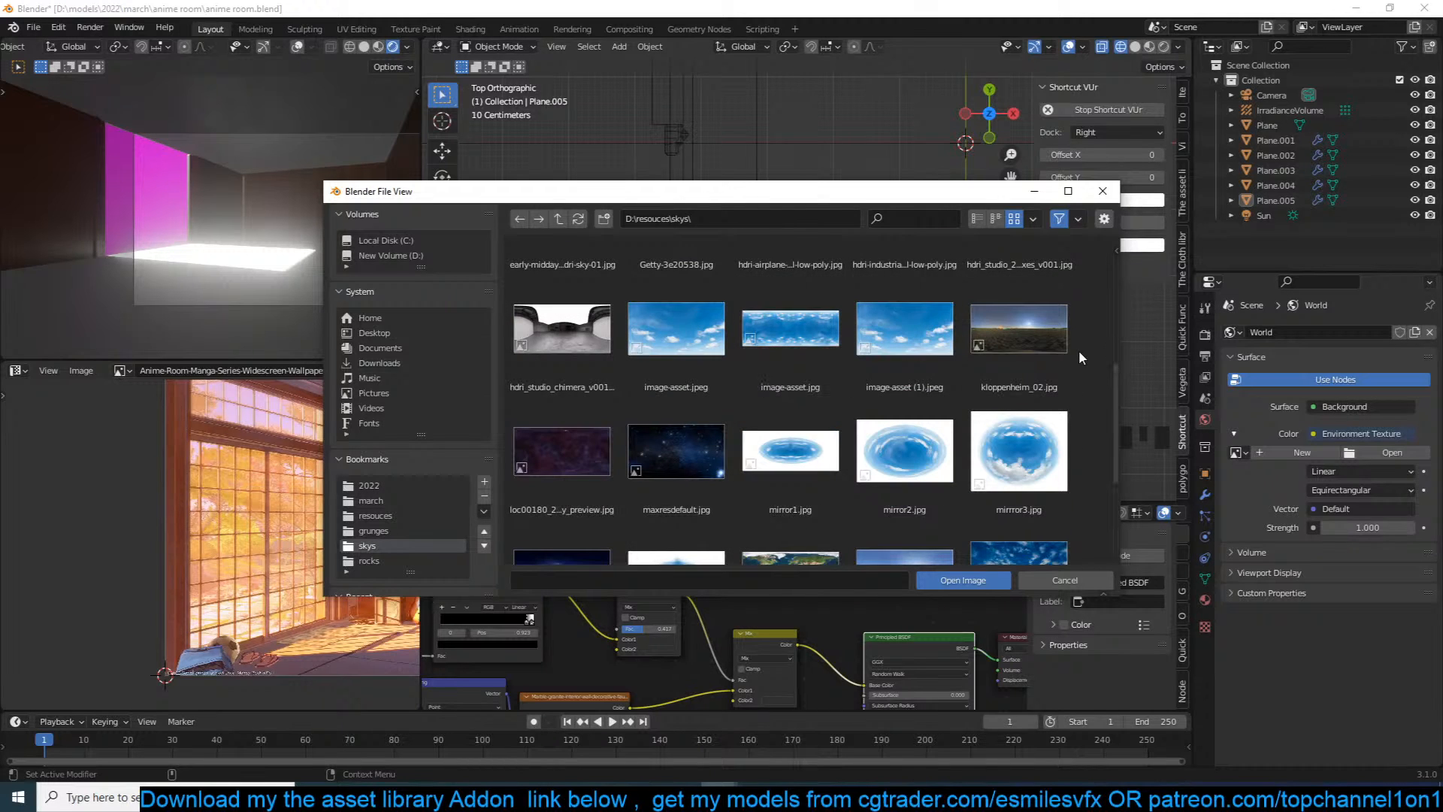
pyautogui.scroll(6, 751, 338)
pyautogui.click(613, 305)
pyautogui.scroll(-5, 832, 399)
pyautogui.click(1015, 421)
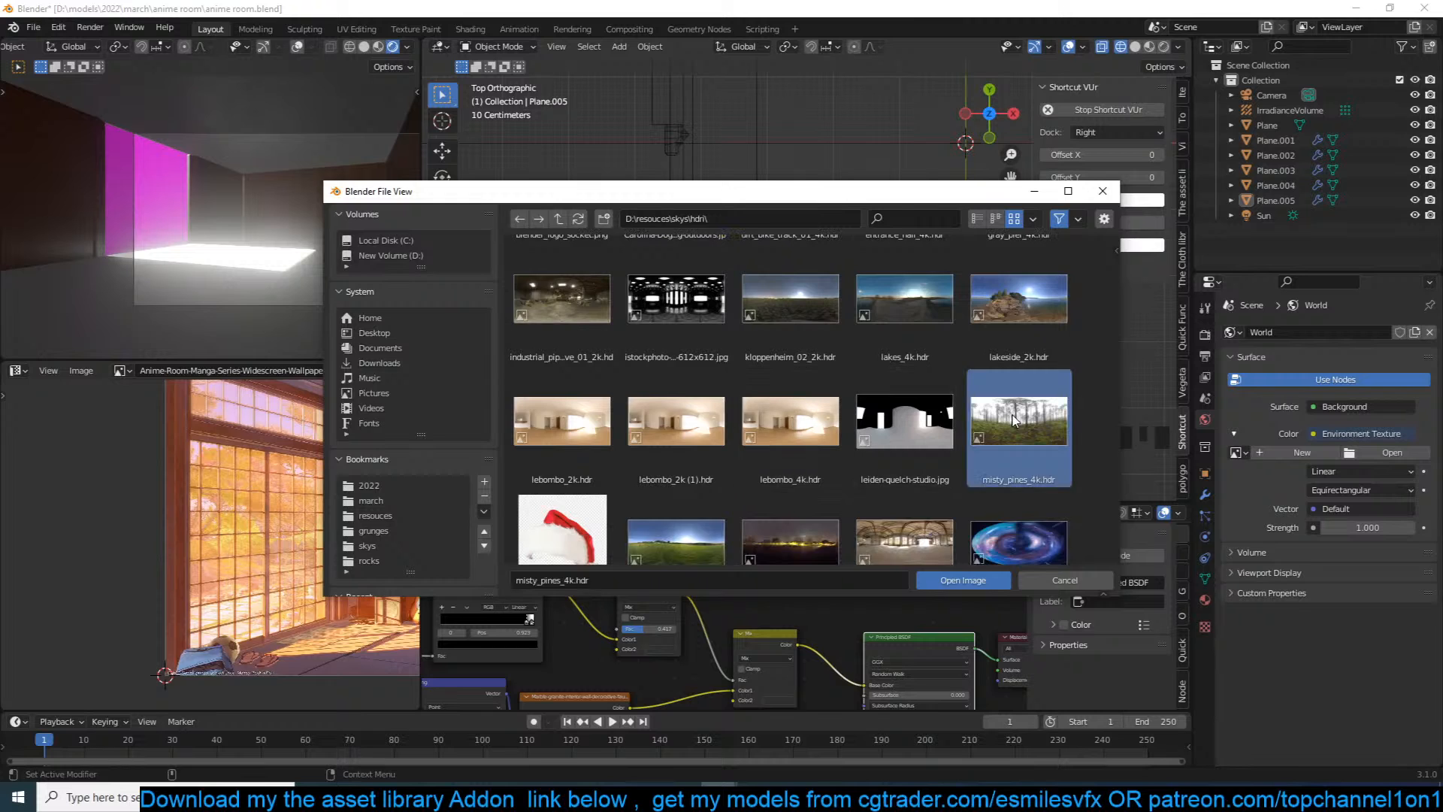
# Step: Load misty_pines_4k.hdr as the world's environment texture and save the file
pyautogui.click(927, 578)
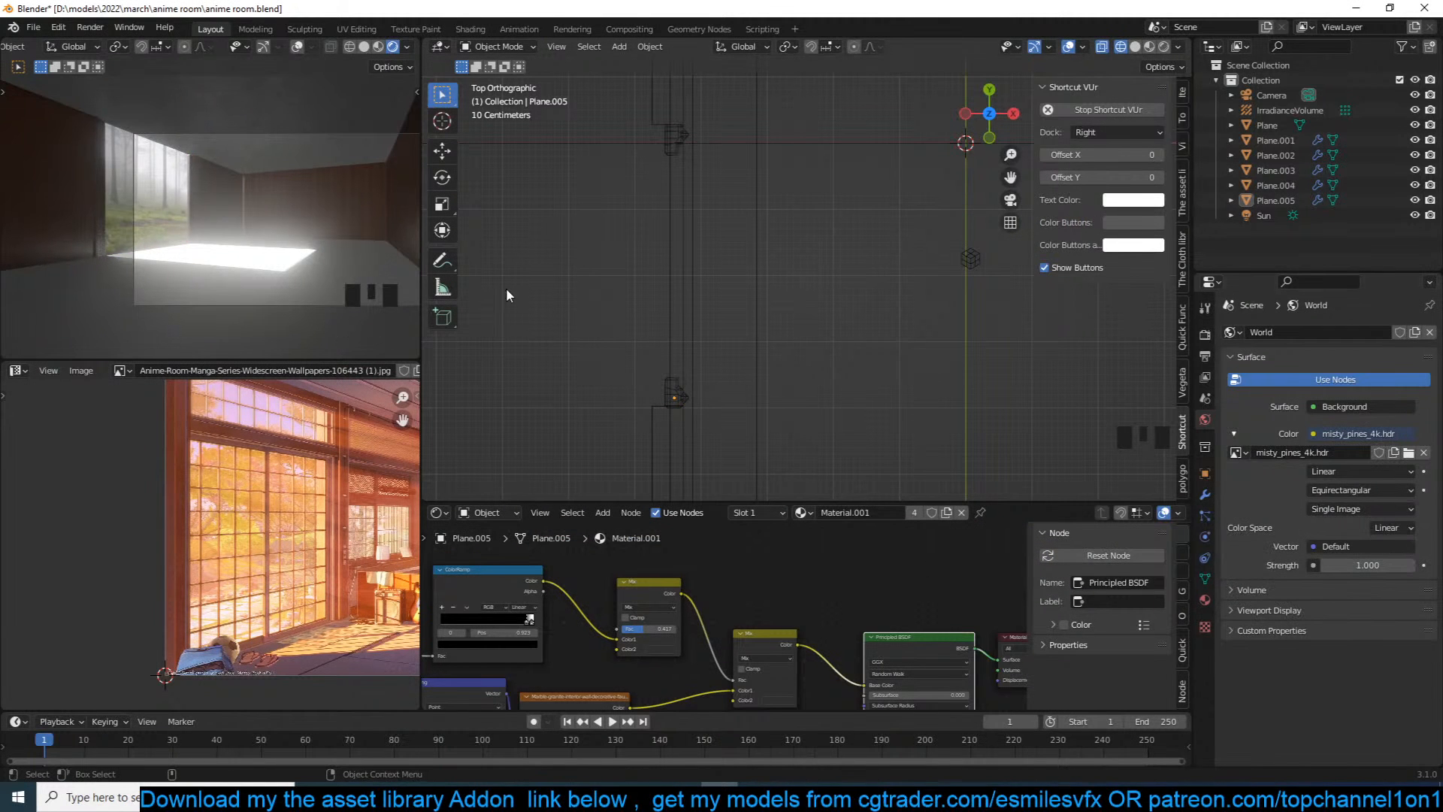
pyautogui.hotkey('ctrl', 's')
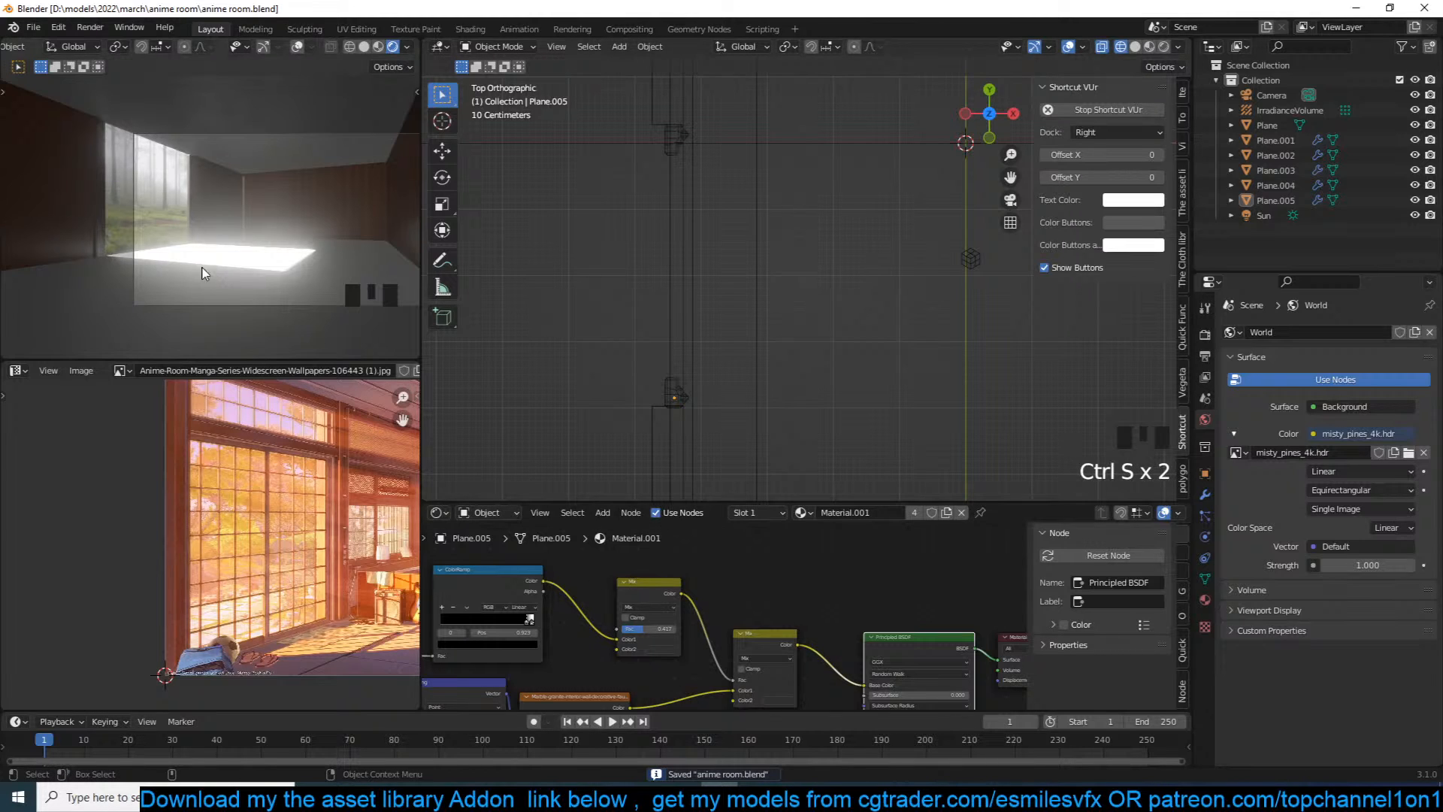
# Step: Show the world nodes in the shader editor and add Mapping and Texture Coordinate nodes to the environment texture
pyautogui.click(499, 513)
pyautogui.click(481, 589)
pyautogui.scroll(-4, 715, 593)
pyautogui.click(776, 640)
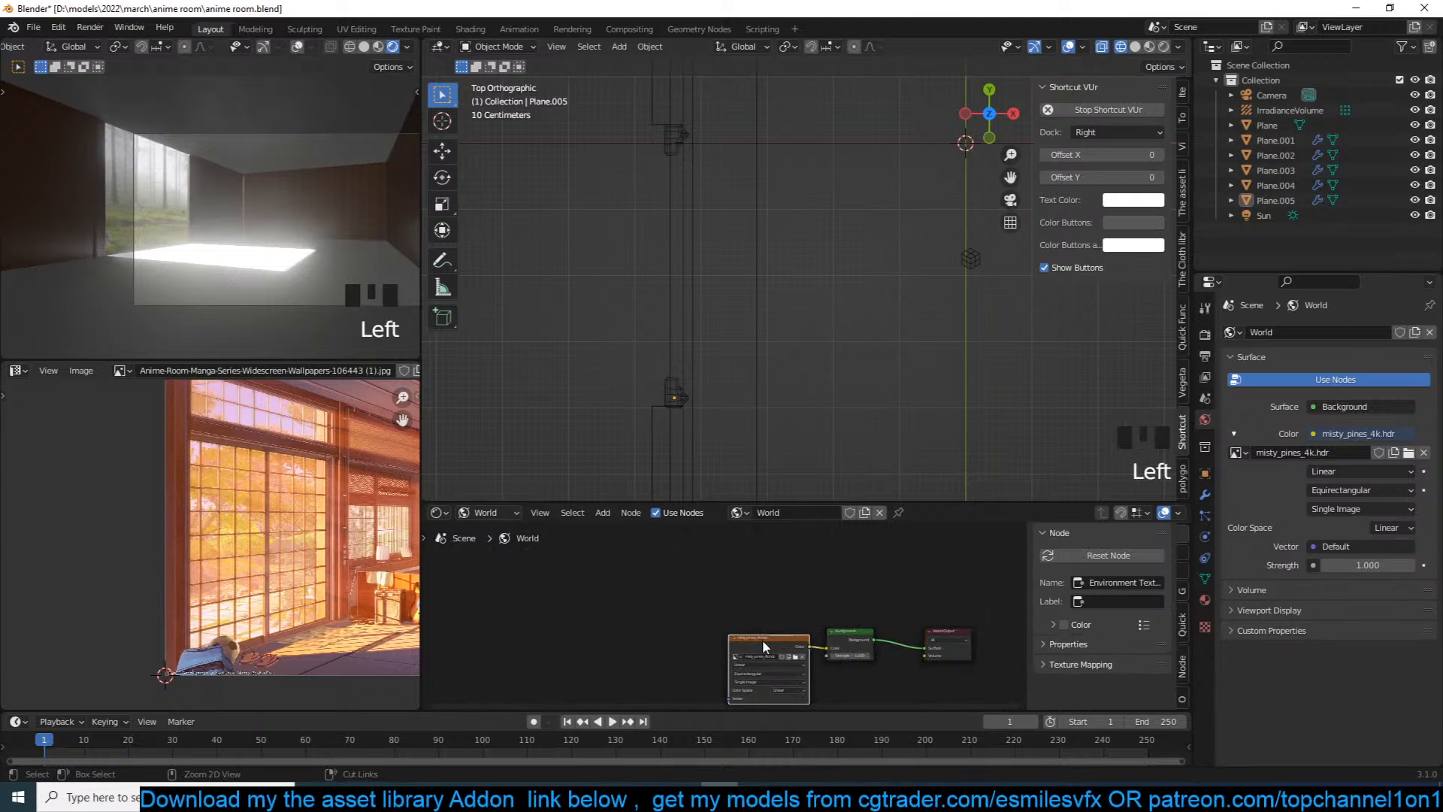
pyautogui.hotkey('ctrl', 't')
pyautogui.scroll(5, 719, 630)
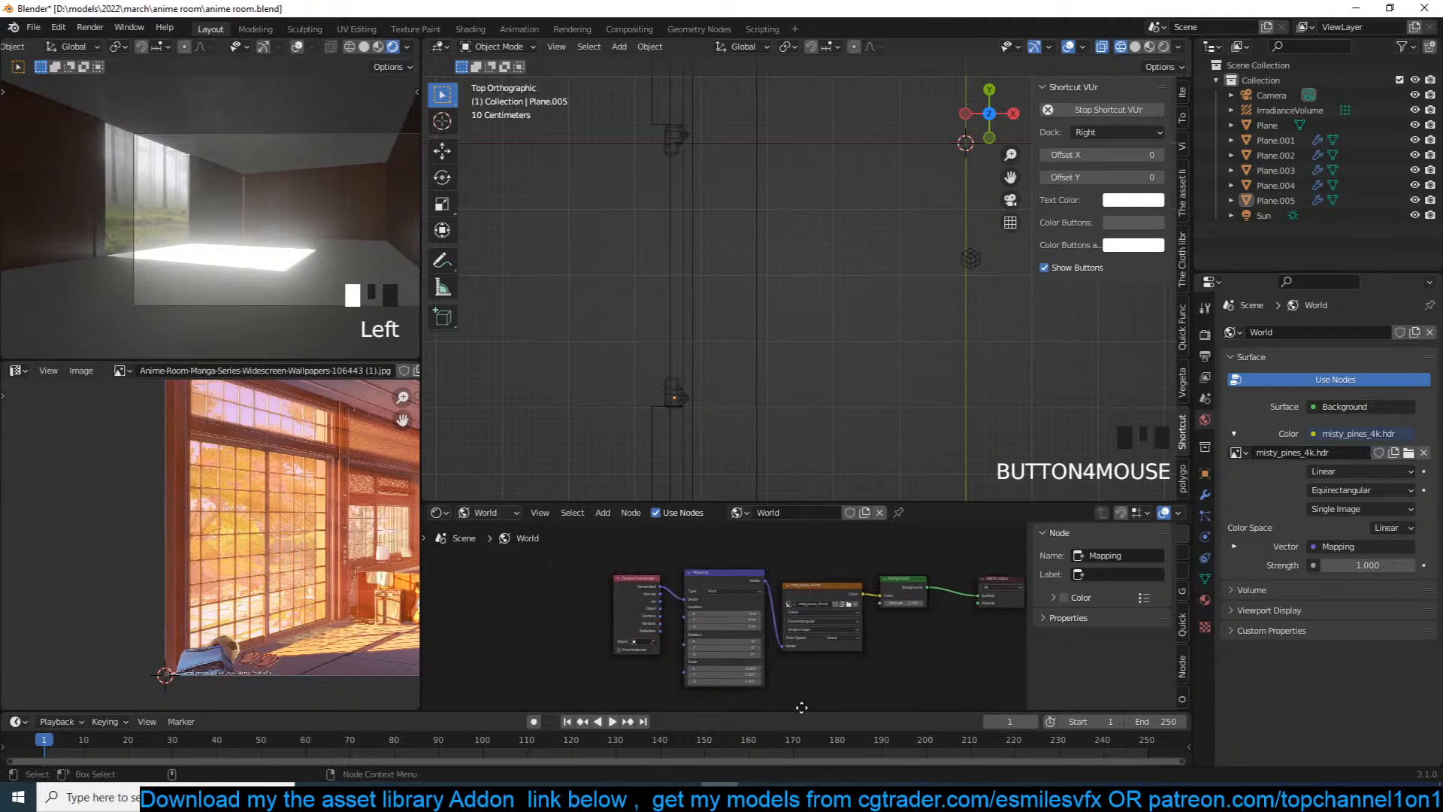
pyautogui.hotkey('ctrl', 's')
# Step: Set the environment Mapping rotation to -1.7° on X and 10.5° on Y, and save the file
pyautogui.hotkey('ctrl', 'z')
pyautogui.moveTo(753, 655)
pyautogui.mouseDown()
pyautogui.moveTo(774, 655)
pyautogui.moveTo(742, 655)
pyautogui.moveTo(768, 605)
pyautogui.moveTo(764, 646)
pyautogui.moveTo(748, 647)
pyautogui.moveTo(761, 656)
pyautogui.mouseUp()
pyautogui.hotkey('ctrl', 'z')
pyautogui.hotkey('ctrl', 'z')
pyautogui.hotkey('ctrl', 'z')
pyautogui.hotkey('ctrl', 'z')
pyautogui.hotkey('ctrl', 's')
pyautogui.hotkey('alt', 'a')
# Step: Bake the indirect lighting for the Eevee scene from the render settings
pyautogui.click(1206, 335)
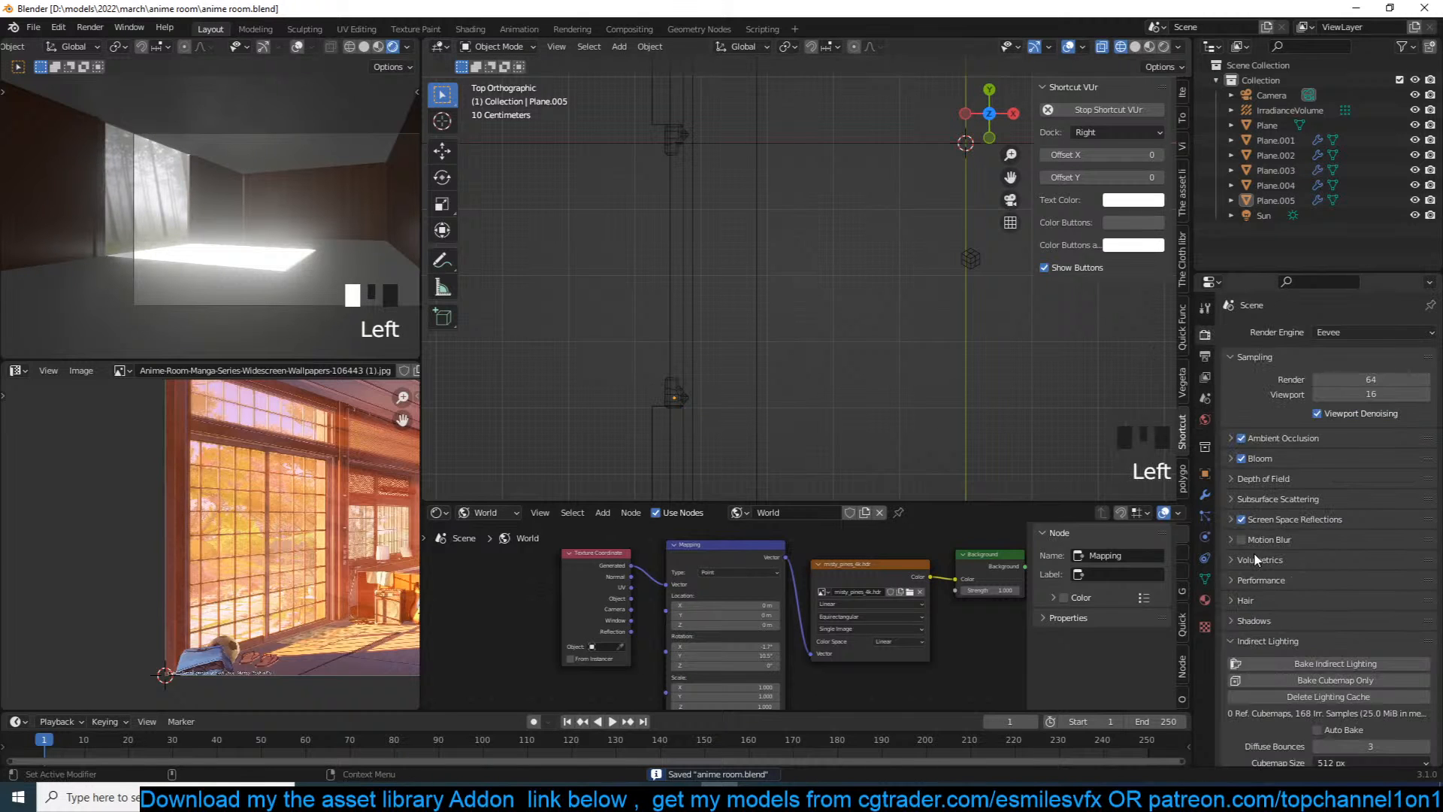
pyautogui.click(1320, 664)
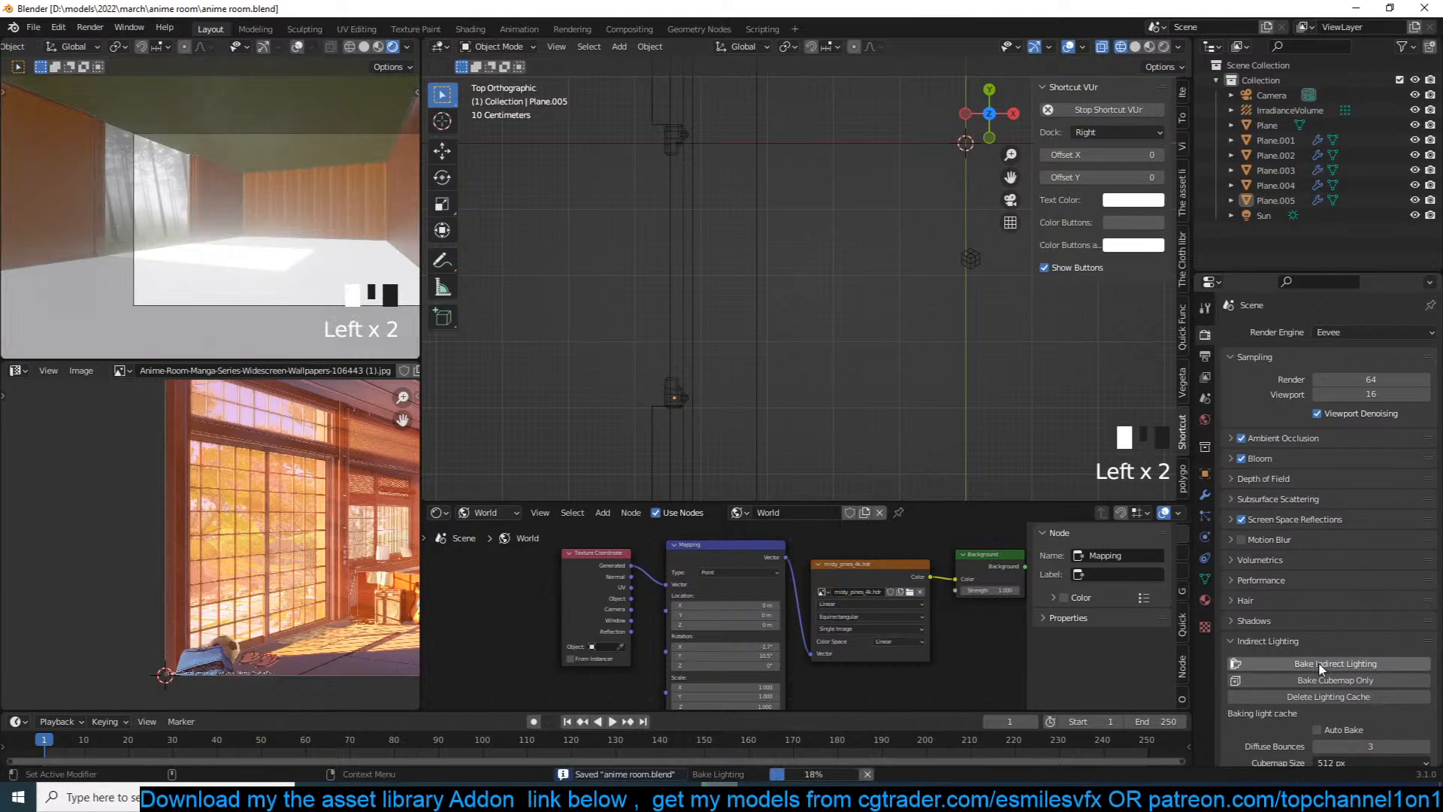
pyautogui.scroll(-1, 794, 249)
# Step: Show the large viewport through the camera in solid shading and select the room's back wall
pyautogui.click(794, 250)
pyautogui.hotkey('alt', 'a')
pyautogui.scroll(3, 827, 294)
pyautogui.press('KP_0')
pyautogui.hotkey('alt', 'z')
pyautogui.press('z')
pyautogui.click(978, 290)
pyautogui.hotkey('alt', 'z')
pyautogui.press('z')
pyautogui.click(1070, 292)
pyautogui.click(1005, 304)
pyautogui.click(969, 306)
pyautogui.keyDown('shift'); pyautogui.moveTo(963, 305); pyautogui.dragTo(926, 298, button='middle'); pyautogui.keyUp('shift')
pyautogui.scroll(4, 899, 579)
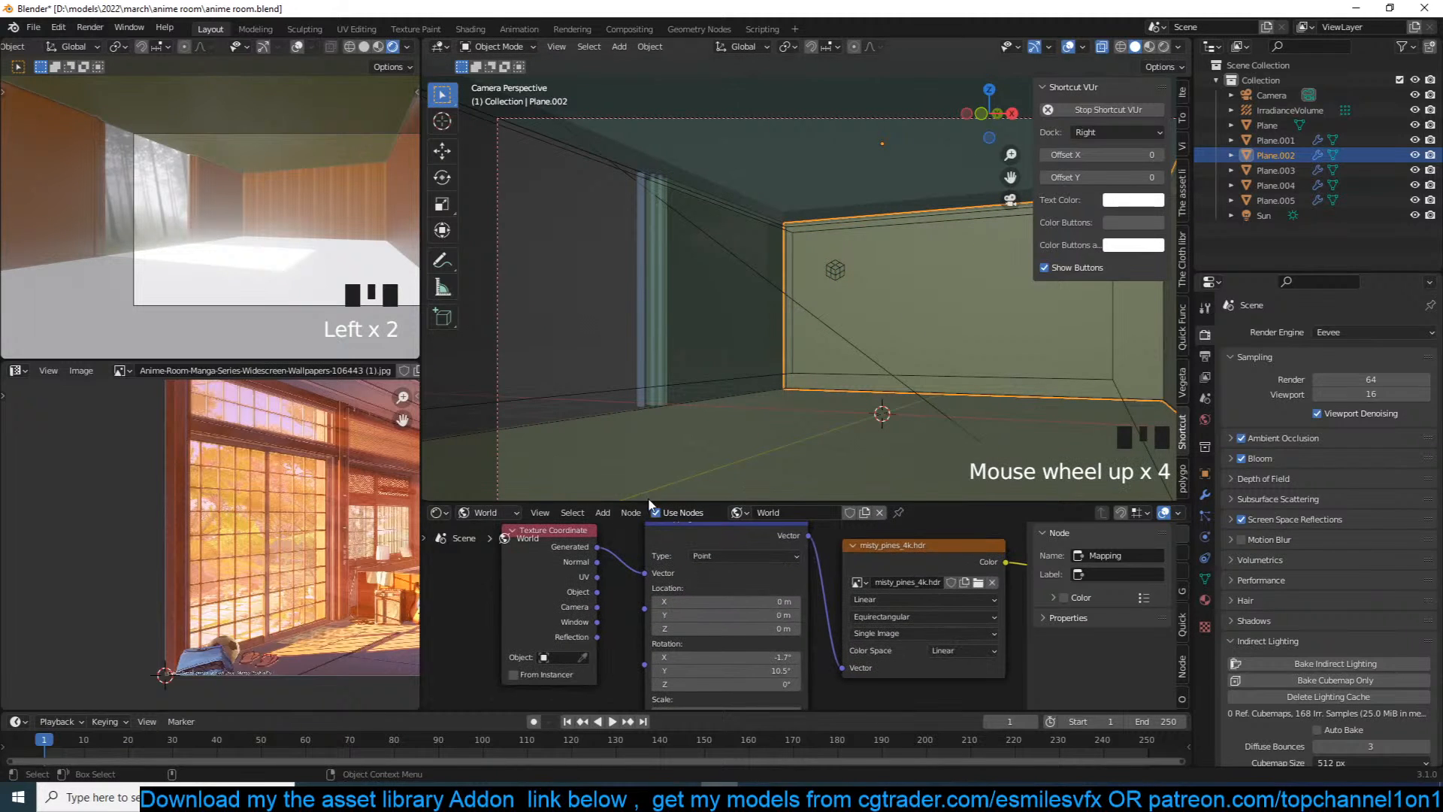
# Step: Return the shader editor to object materials and turn off X-ray in the large viewport
pyautogui.click(492, 514)
pyautogui.click(489, 532)
pyautogui.click(658, 275)
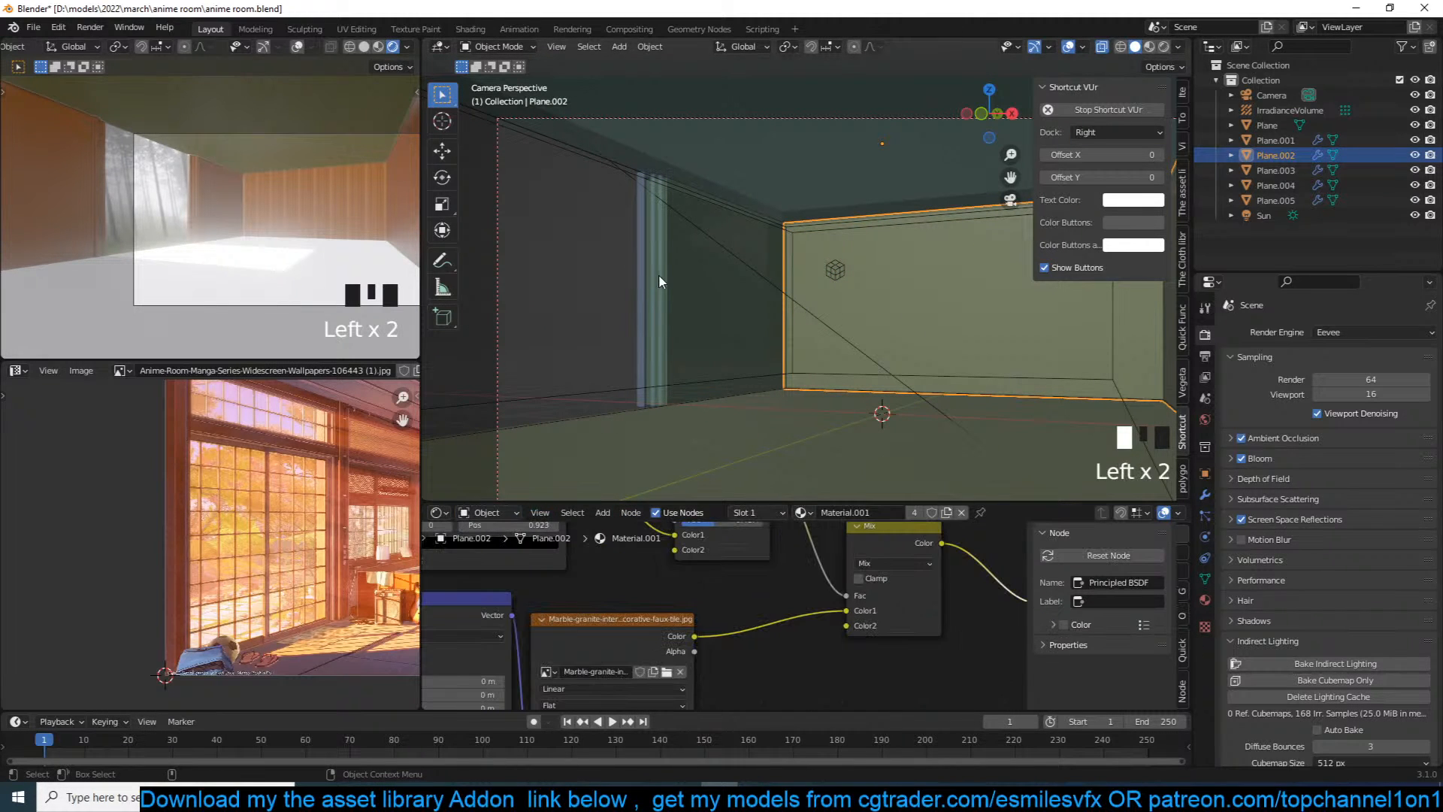
pyautogui.hotkey('alt', 'z')
pyautogui.click(657, 276)
pyautogui.hotkey('ctrl', 's')
# Step: Select the back wall and rename its material as wood 2
pyautogui.click(836, 272)
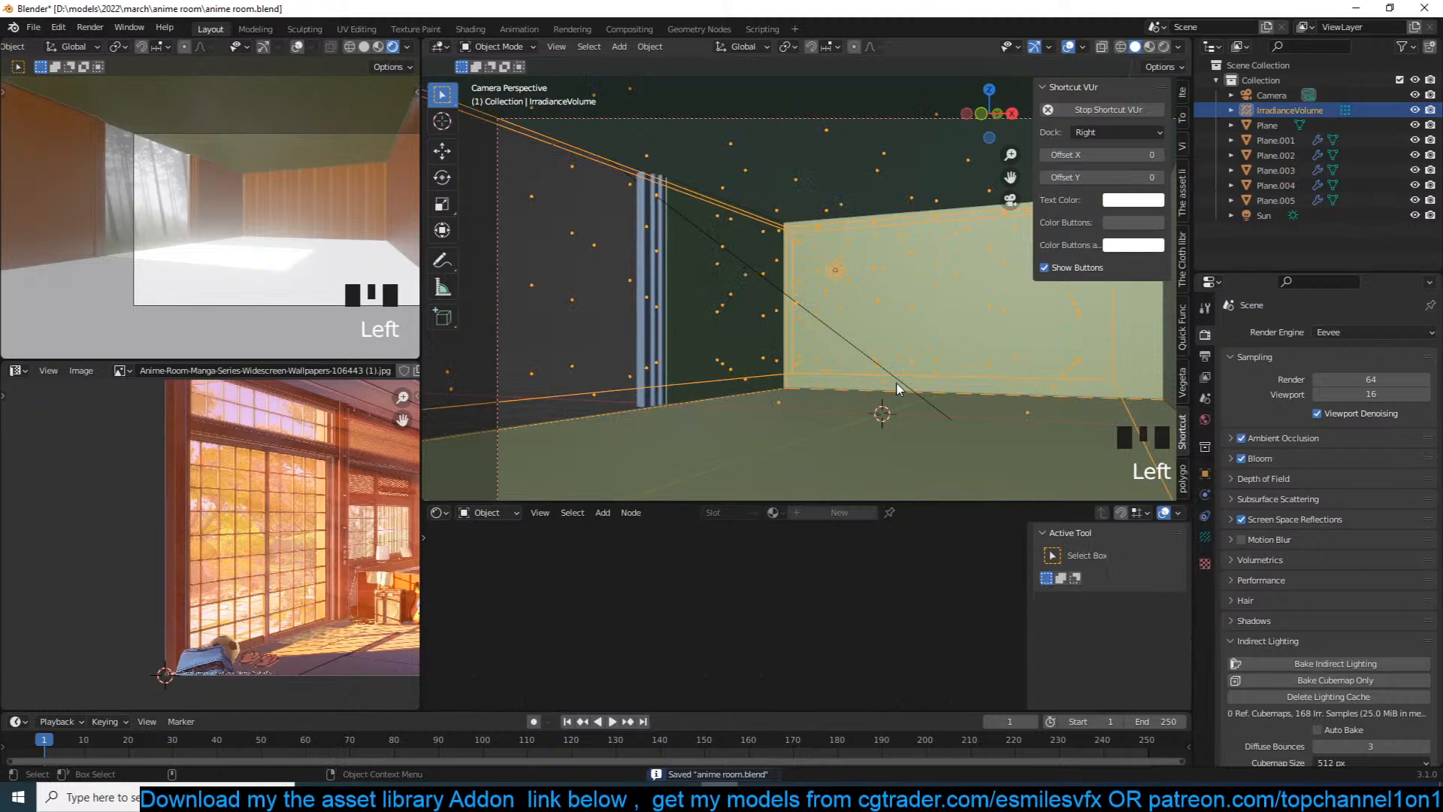
pyautogui.click(1072, 361)
pyautogui.click(880, 512)
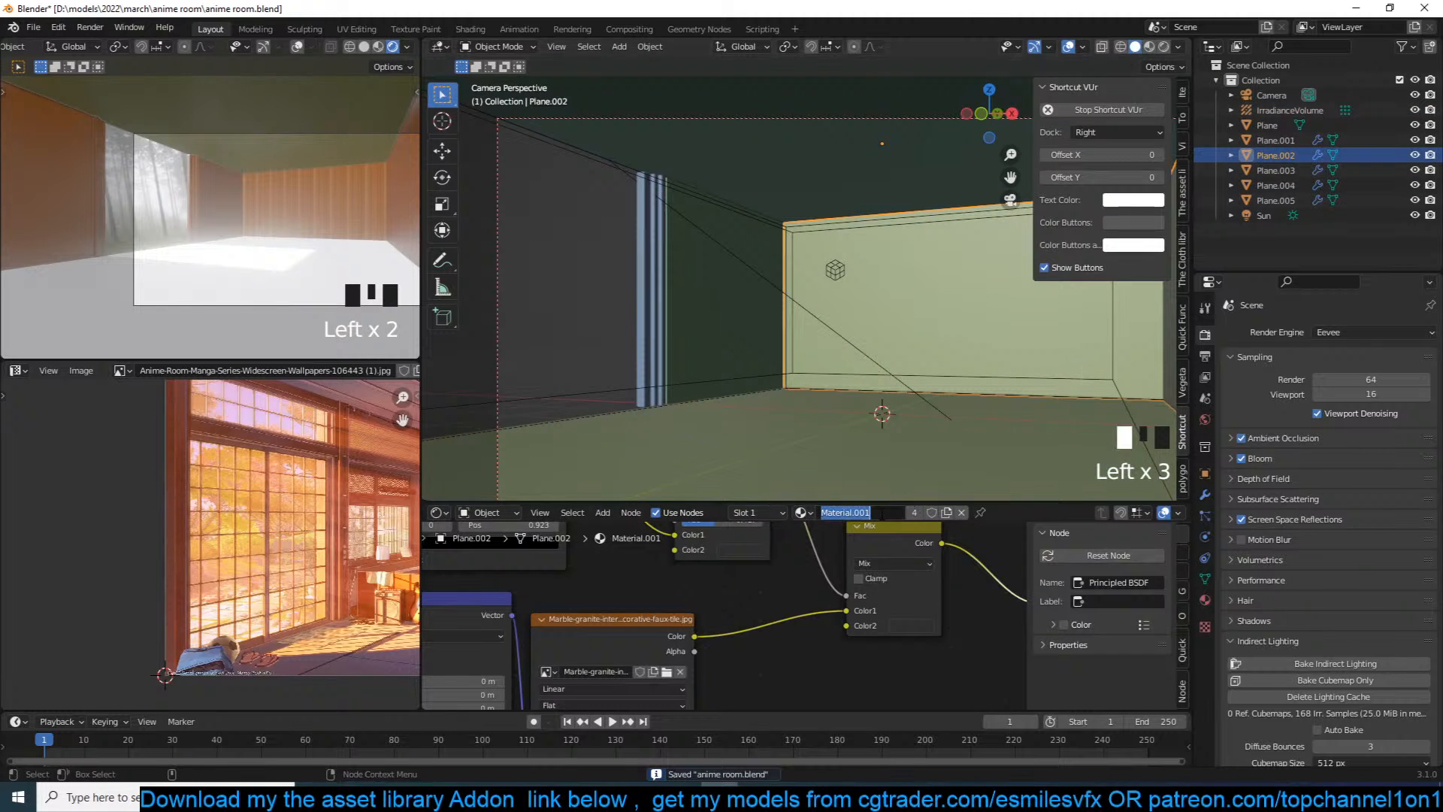
pyautogui.write('wood 2')
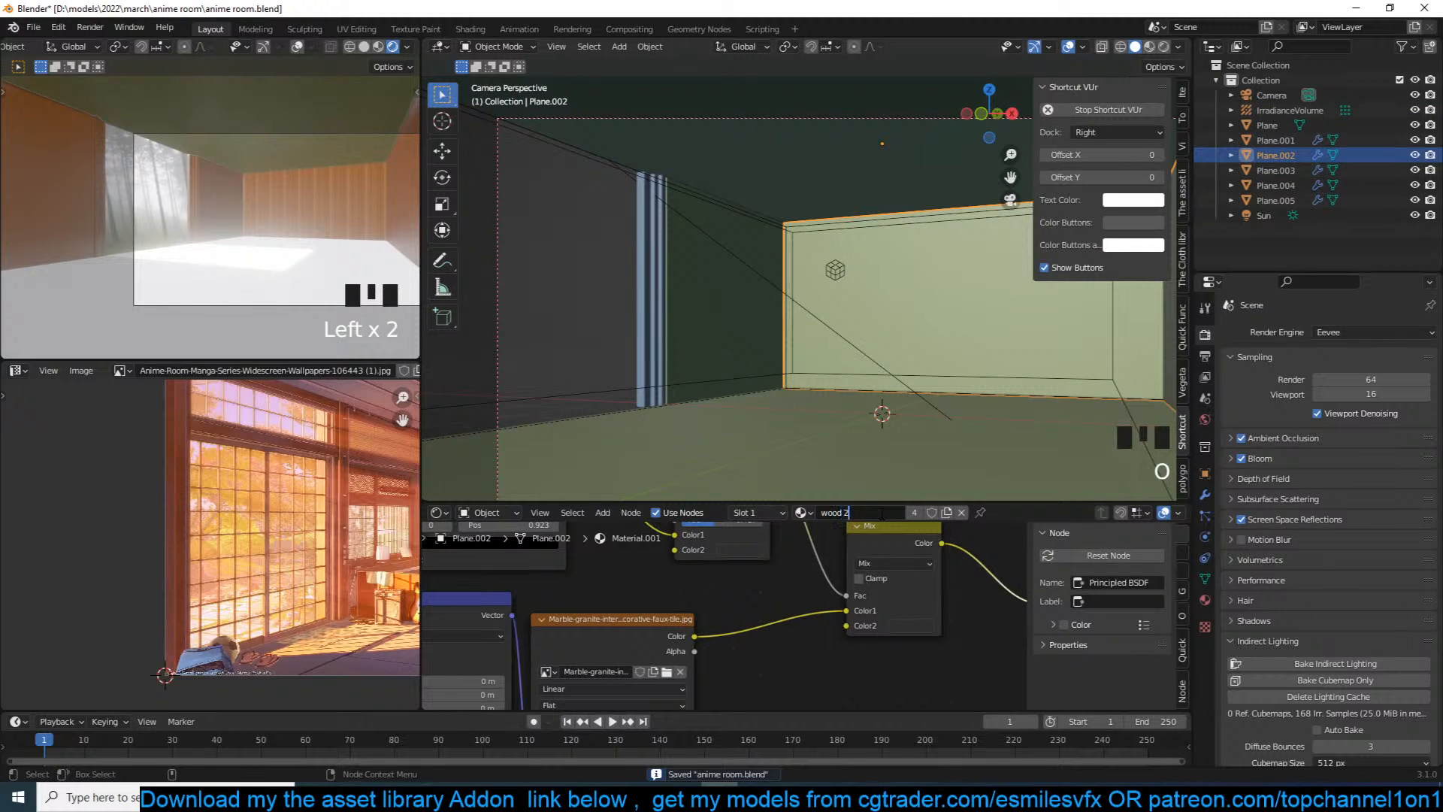
pyautogui.press('Return')
# Step: Unwrap all faces of the back wall with Cube Projection, save the file, and fit the whole reference image in view
pyautogui.scroll(-2, 830, 608)
pyautogui.scroll(1, 702, 594)
pyautogui.moveTo(702, 594); pyautogui.dragTo(842, 569, button='middle')
pyautogui.scroll(1, 789, 630)
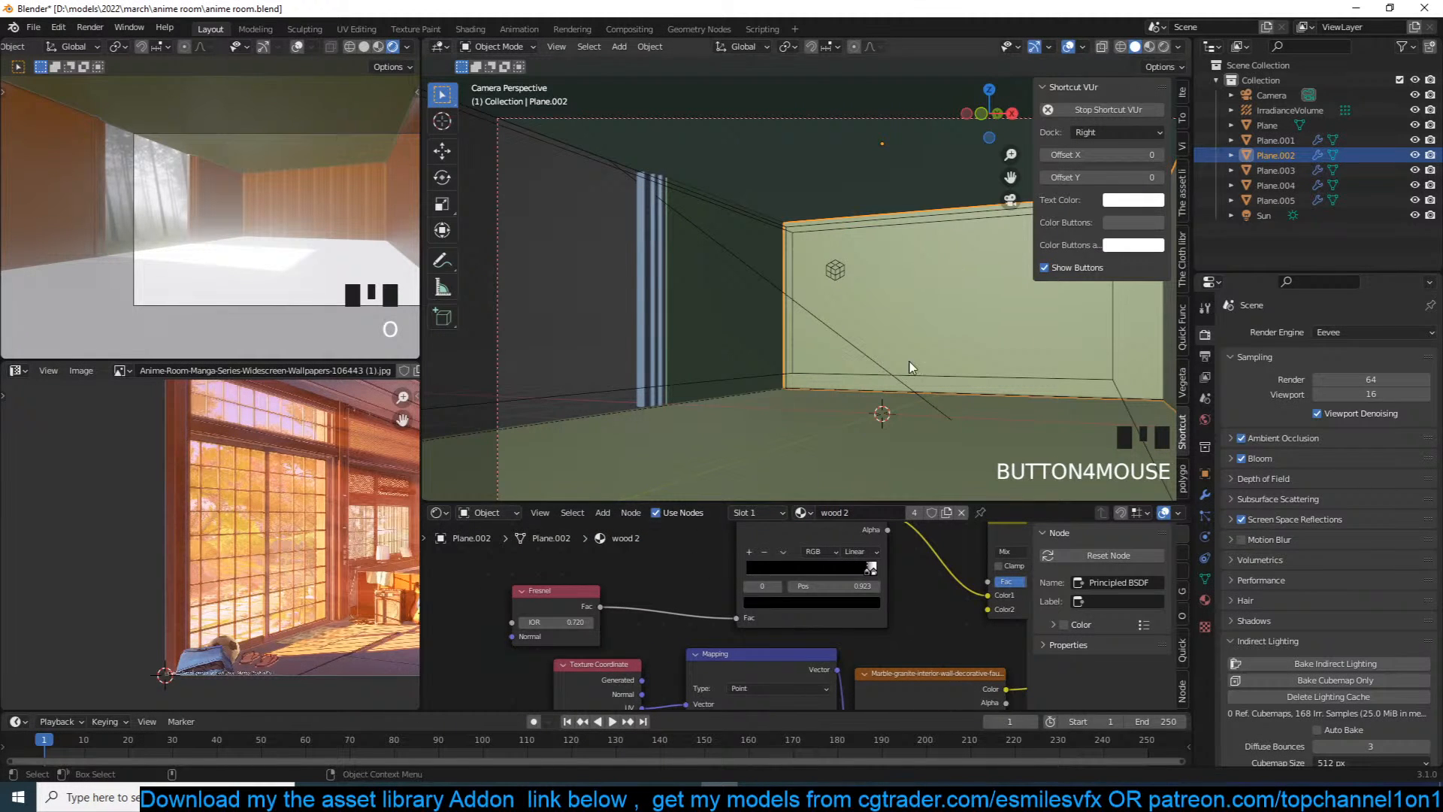
pyautogui.press('Tab')
pyautogui.press('a')
pyautogui.press('u')
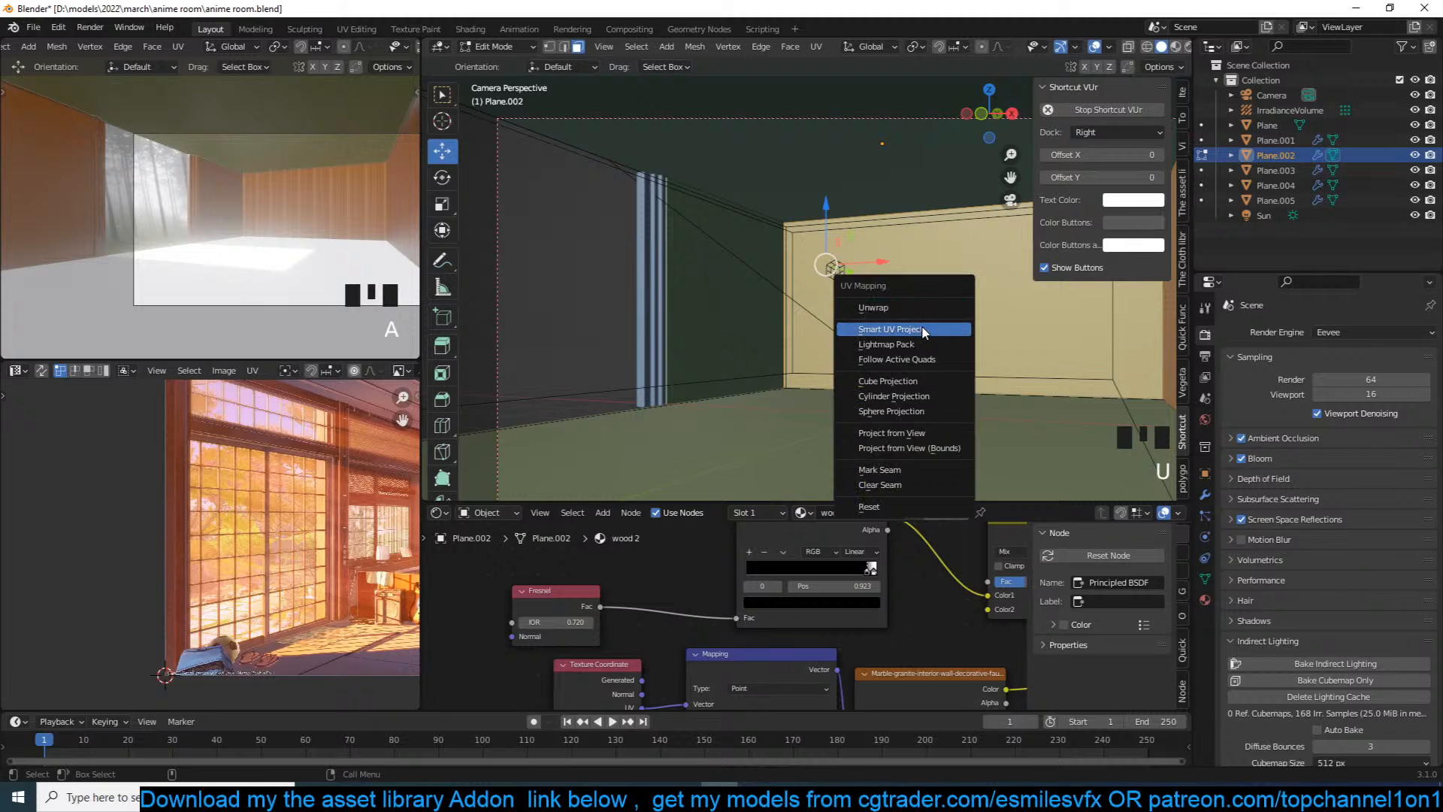
pyautogui.click(906, 374)
pyautogui.press('Tab')
pyautogui.hotkey('ctrl', 's')
pyautogui.press('Home')
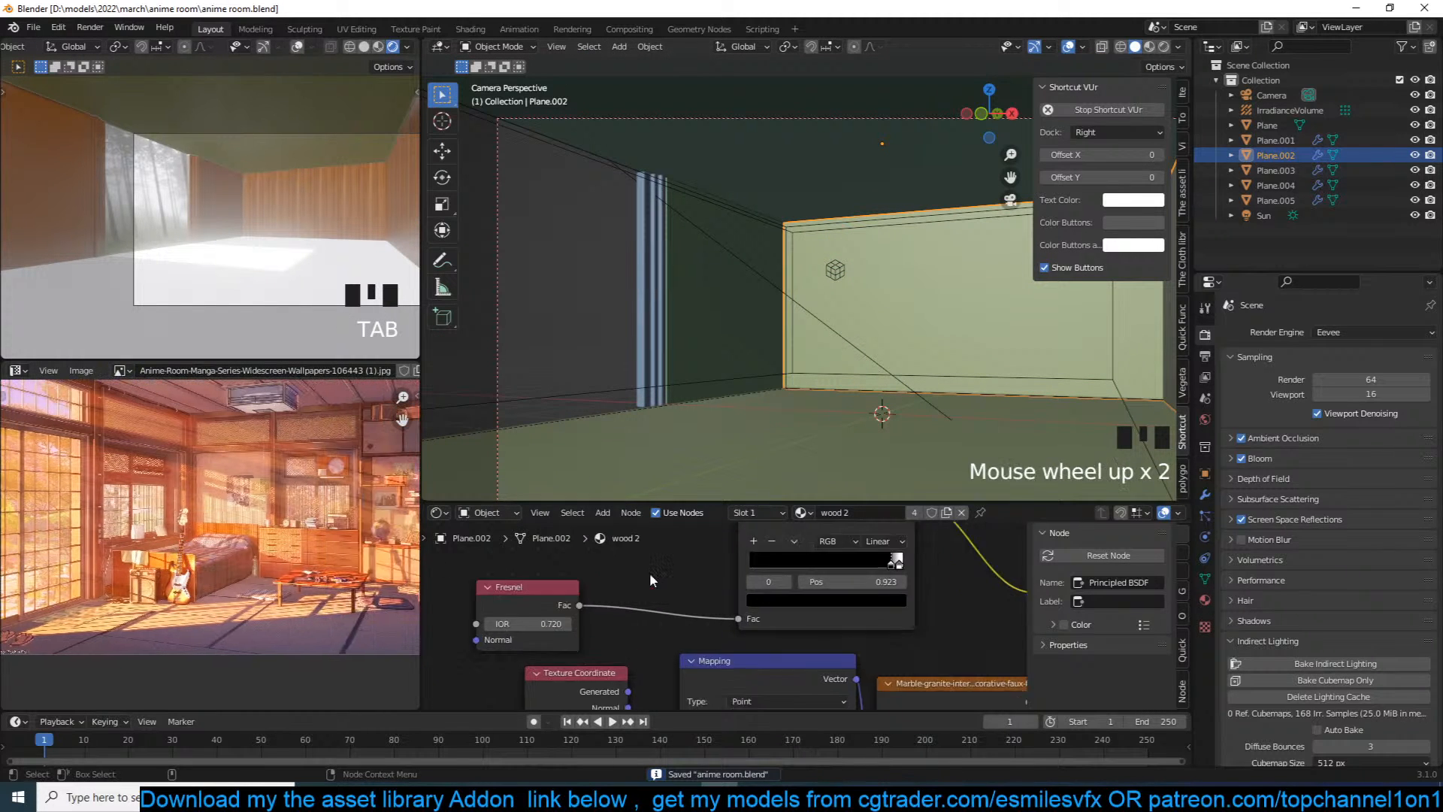
# Step: Set the Fresnel IOR of the wood 2 material to 0.530
pyautogui.scroll(1, 650, 573)
pyautogui.scroll(3, 662, 616)
pyautogui.keyDown('shift'); pyautogui.moveTo(651, 626); pyautogui.dragTo(633, 626); pyautogui.keyUp('shift')
# Step: Link the back wall's wood 2 material to the side wall next to the window opening
pyautogui.click(775, 314)
pyautogui.keyDown('shift'); pyautogui.click(922, 314); pyautogui.keyUp('shift')
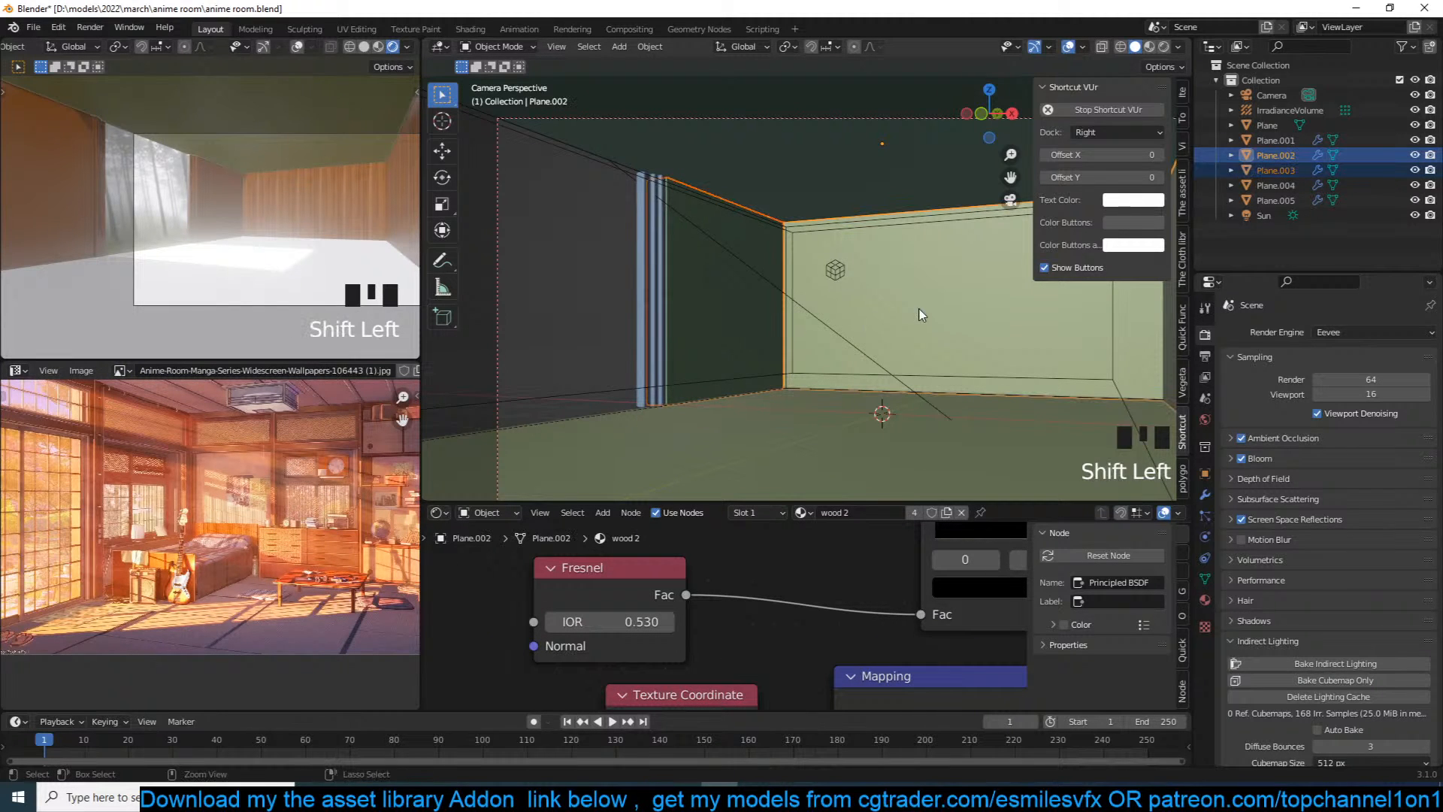
pyautogui.hotkey('ctrl', 'l')
pyautogui.click(917, 342)
pyautogui.hotkey('alt', 'a')
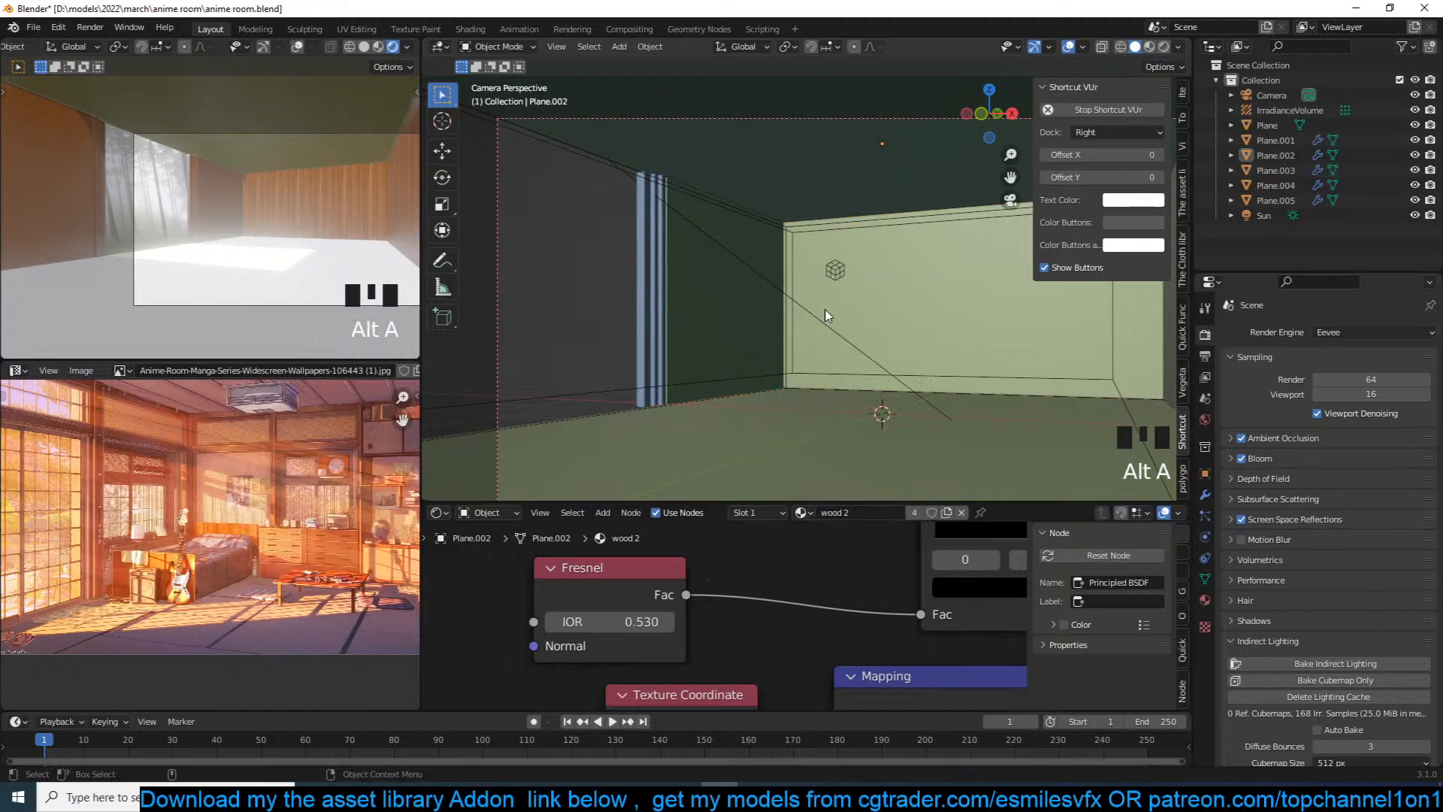
# Step: Set the Fresnel IOR of wood 2 to 0.850 and unwrap all faces of the side wall with Cube Projection
pyautogui.click(751, 346)
pyautogui.keyDown('shift'); pyautogui.moveTo(660, 628); pyautogui.dragTo(710, 629); pyautogui.keyUp('shift')
pyautogui.press('Tab')
pyautogui.press('a')
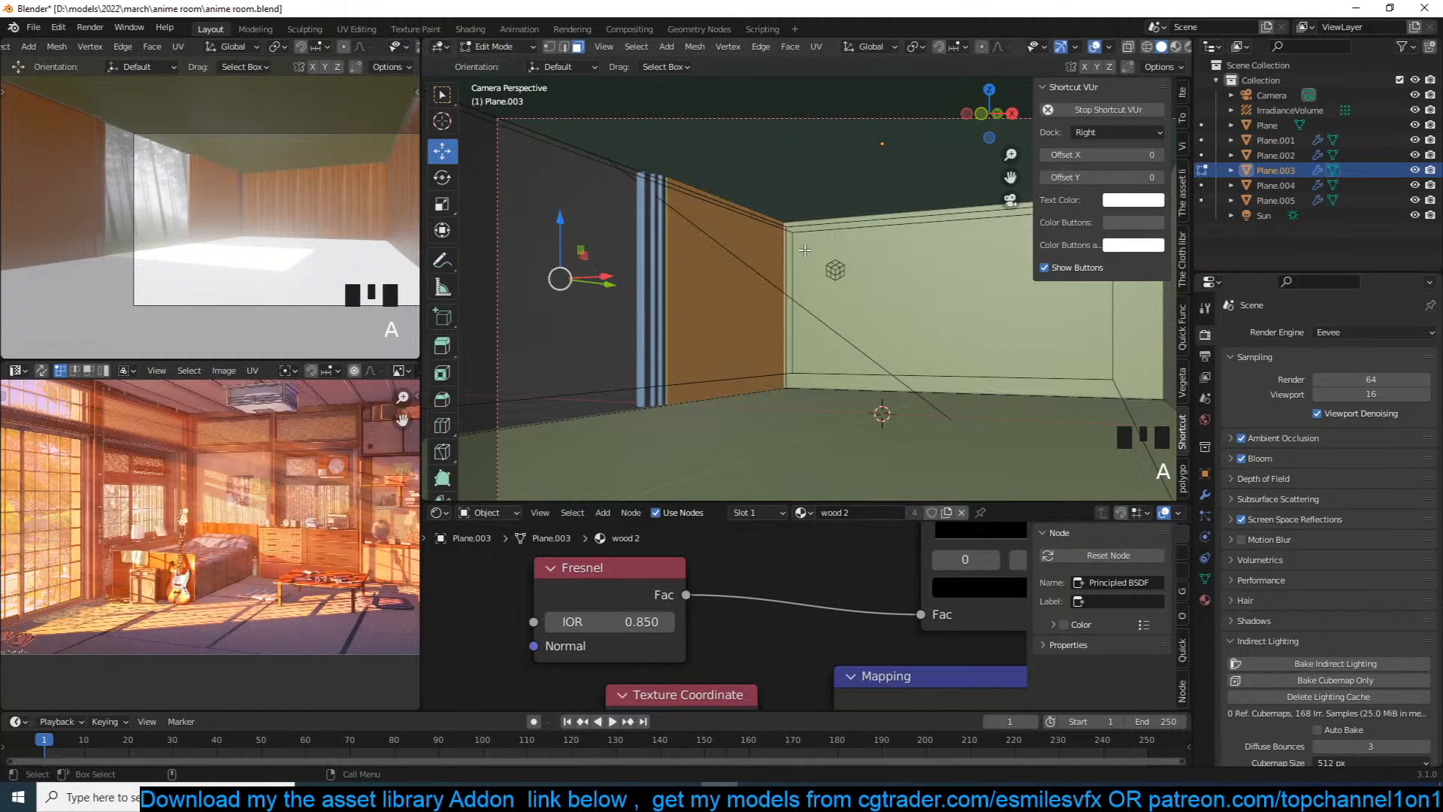
pyautogui.press('u')
pyautogui.click(804, 250)
pyautogui.press('Tab')
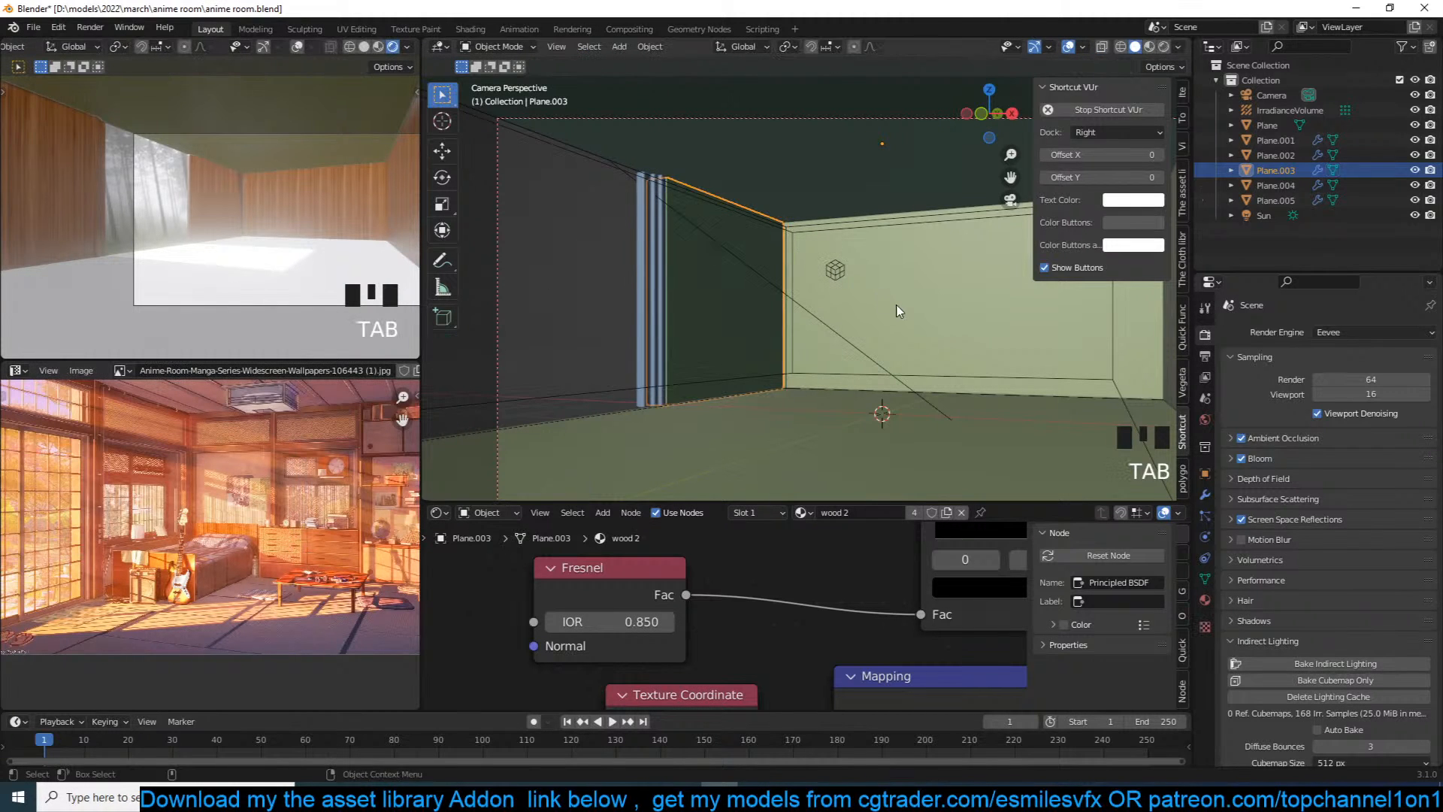
pyautogui.hotkey('alt', 'a')
# Step: Duplicate the final Mix node of wood 2 and insert the copy between the marble image texture and that node's Color1
pyautogui.scroll(-1, 980, 682)
pyautogui.scroll(-5, 980, 682)
pyautogui.moveTo(980, 682); pyautogui.dragTo(628, 627, button='middle')
pyautogui.scroll(-5, 629, 627)
pyautogui.moveTo(910, 632); pyautogui.dragTo(734, 636, button='middle')
pyautogui.scroll(4, 734, 636)
pyautogui.hotkey('ctrl', 's')
pyautogui.moveTo(671, 602); pyautogui.dragTo(767, 618, button='middle')
pyautogui.scroll(1, 766, 618)
pyautogui.scroll(-4, 767, 618)
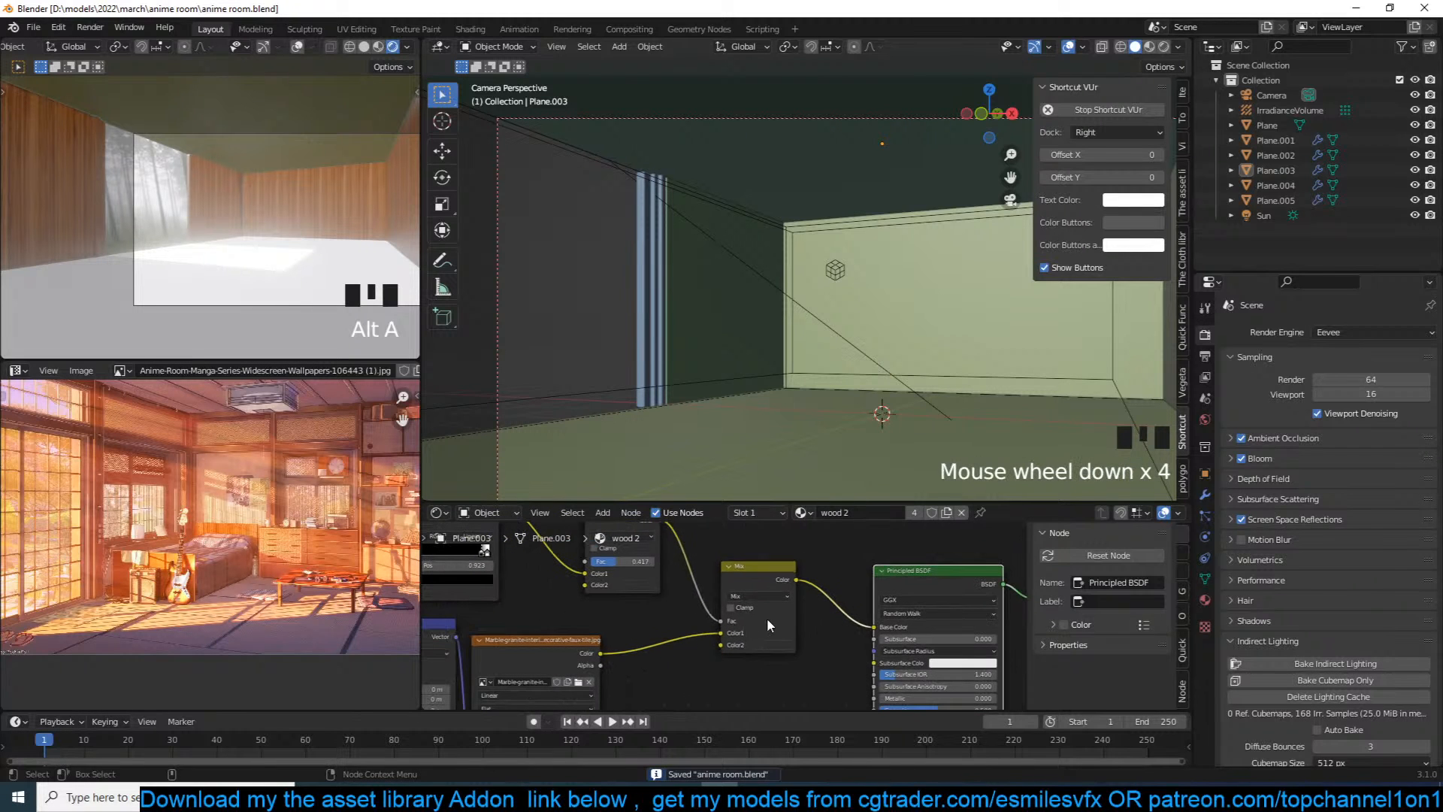
pyautogui.click(743, 579)
pyautogui.hotkey('shift', 'd')
pyautogui.click(658, 638)
pyautogui.moveTo(675, 637); pyautogui.dragTo(794, 570, button='middle')
pyautogui.scroll(5, 743, 594)
pyautogui.scroll(3, 797, 572)
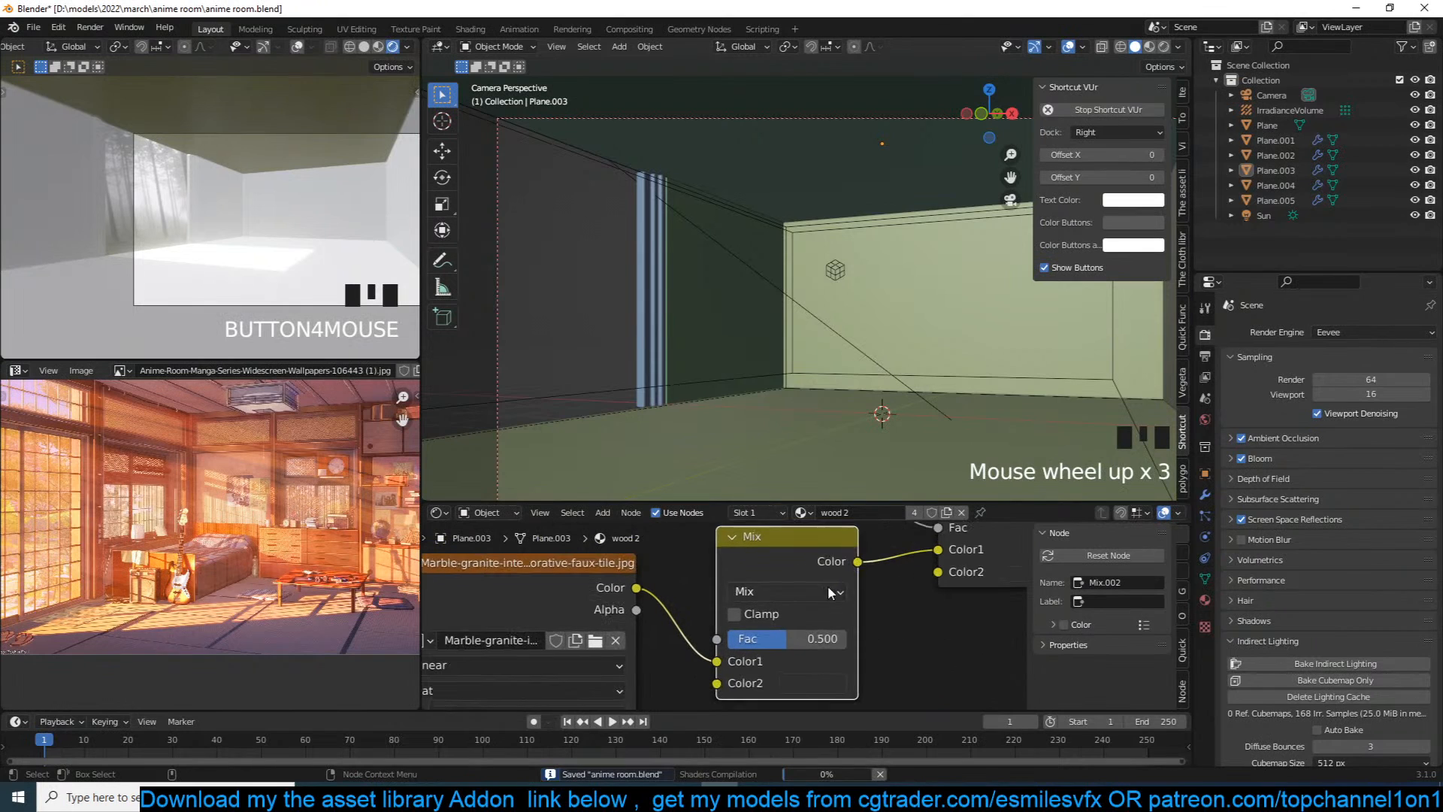
# Step: Set the new Mix node's Color2 to orange, about H 0.07, S 0.97, V 0.512, and its factor to 0.708
pyautogui.click(819, 685)
pyautogui.moveTo(949, 461); pyautogui.dragTo(953, 431)
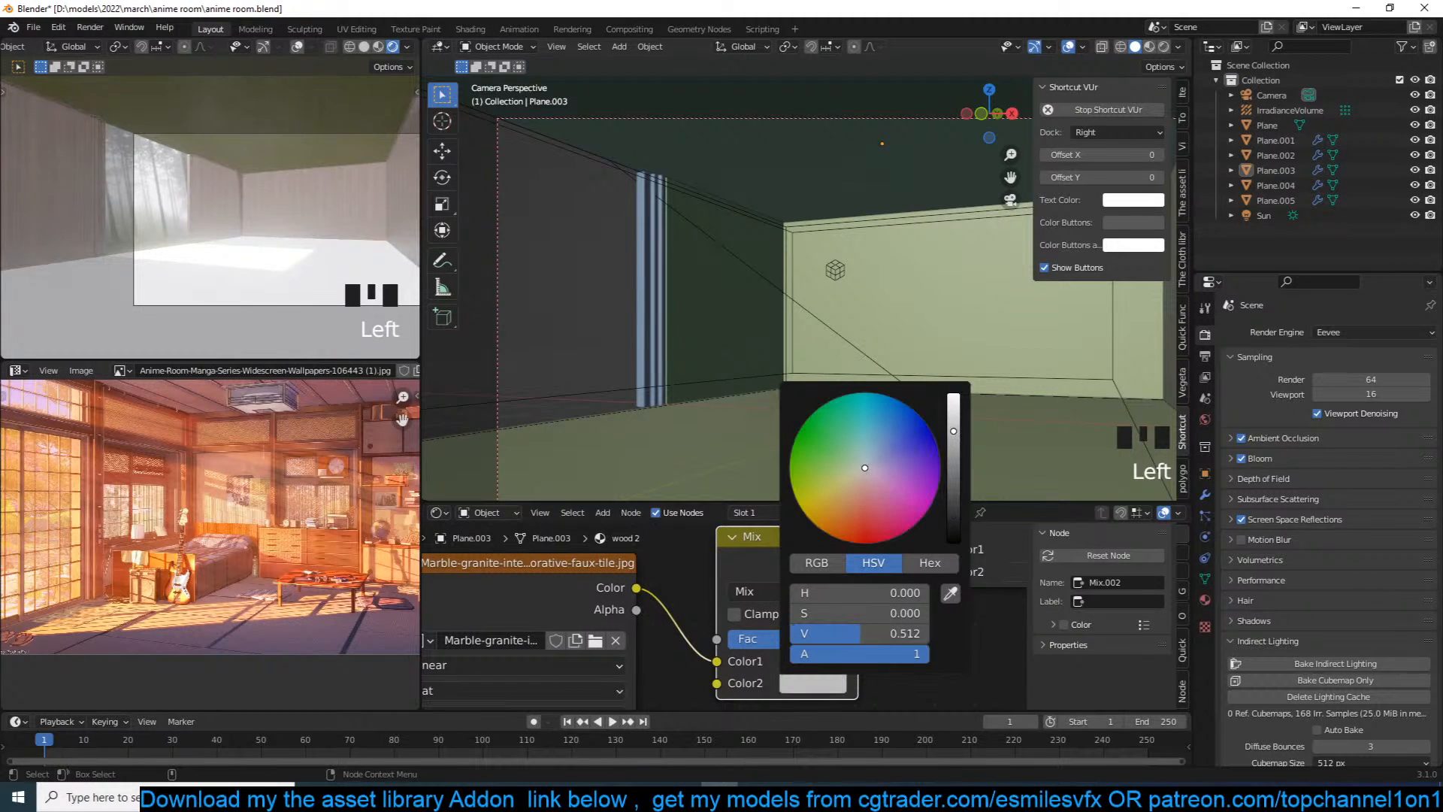
pyautogui.moveTo(866, 494); pyautogui.dragTo(826, 517)
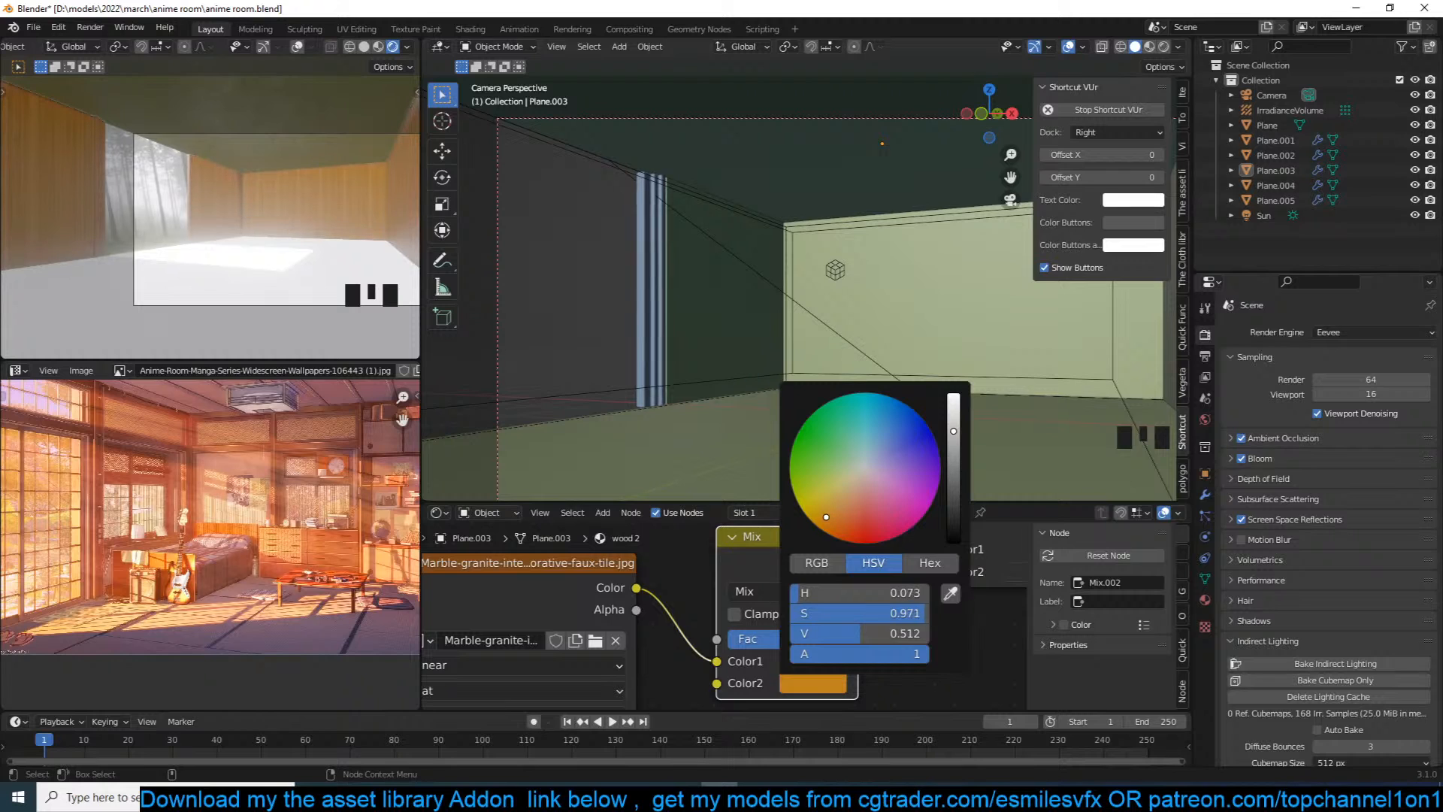
pyautogui.moveTo(800, 642); pyautogui.dragTo(806, 642)
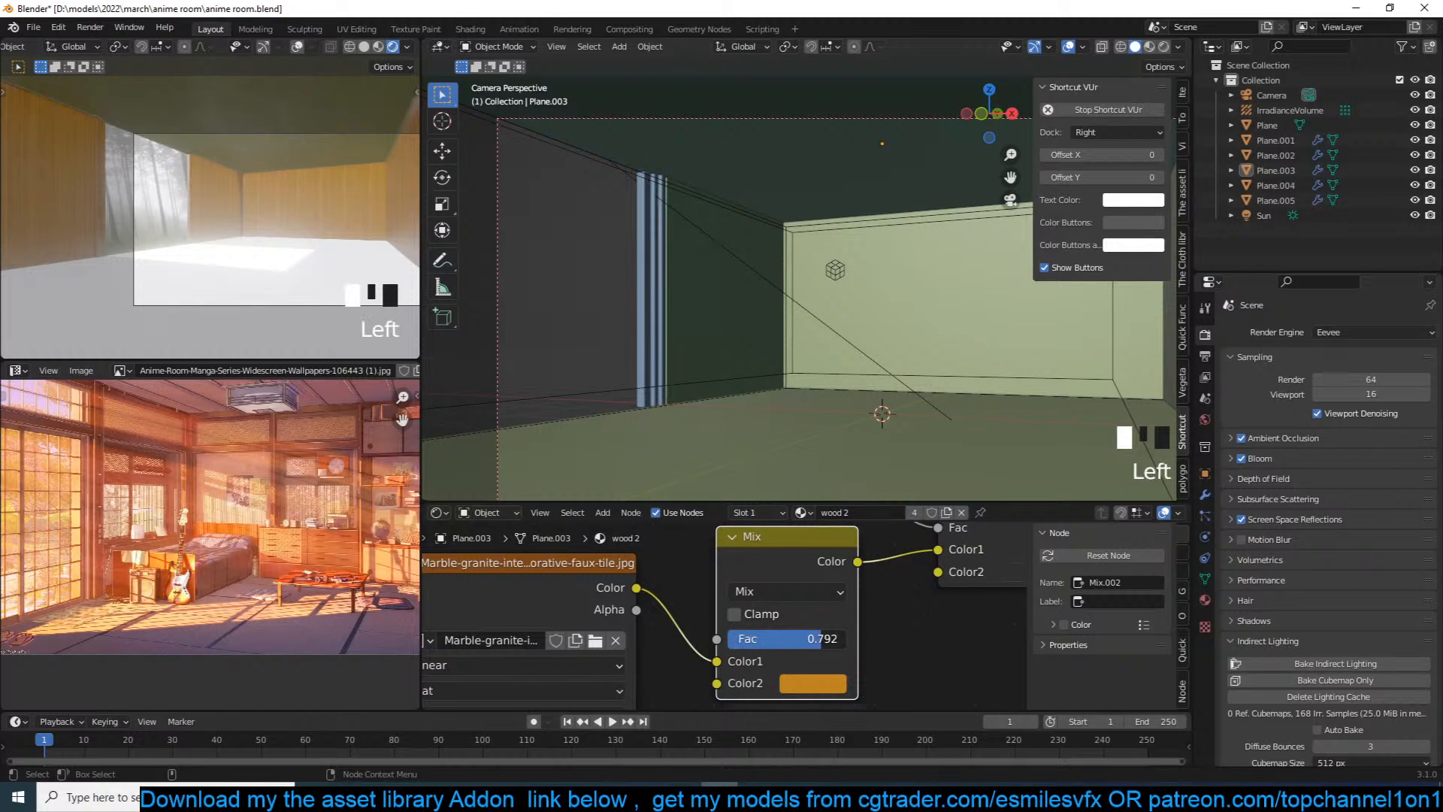
# Step: Shift the new Mix node's Color2 to a redder orange and save the file
pyautogui.click(809, 682)
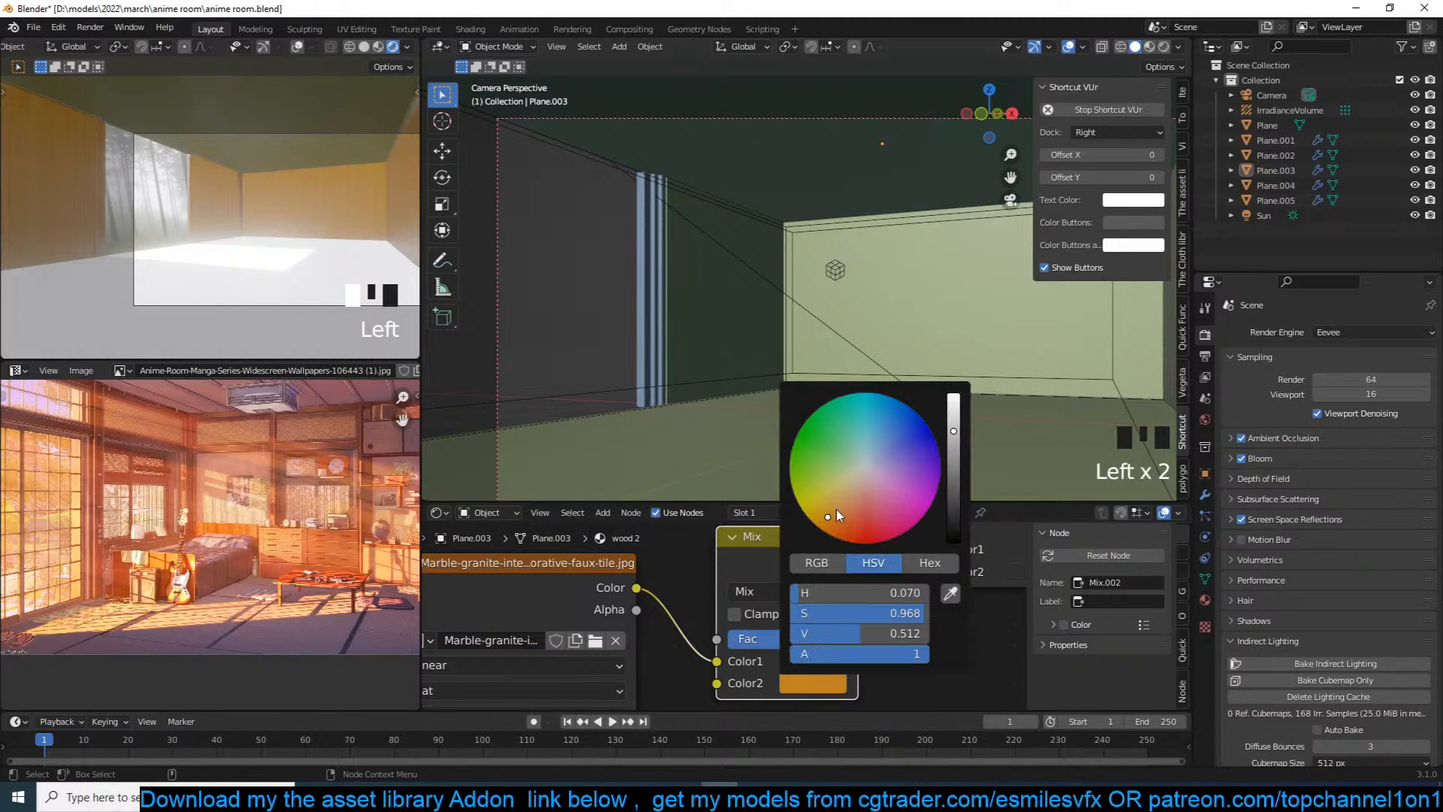
pyautogui.moveTo(834, 513); pyautogui.dragTo(846, 523)
pyautogui.hotkey('alt', 'a')
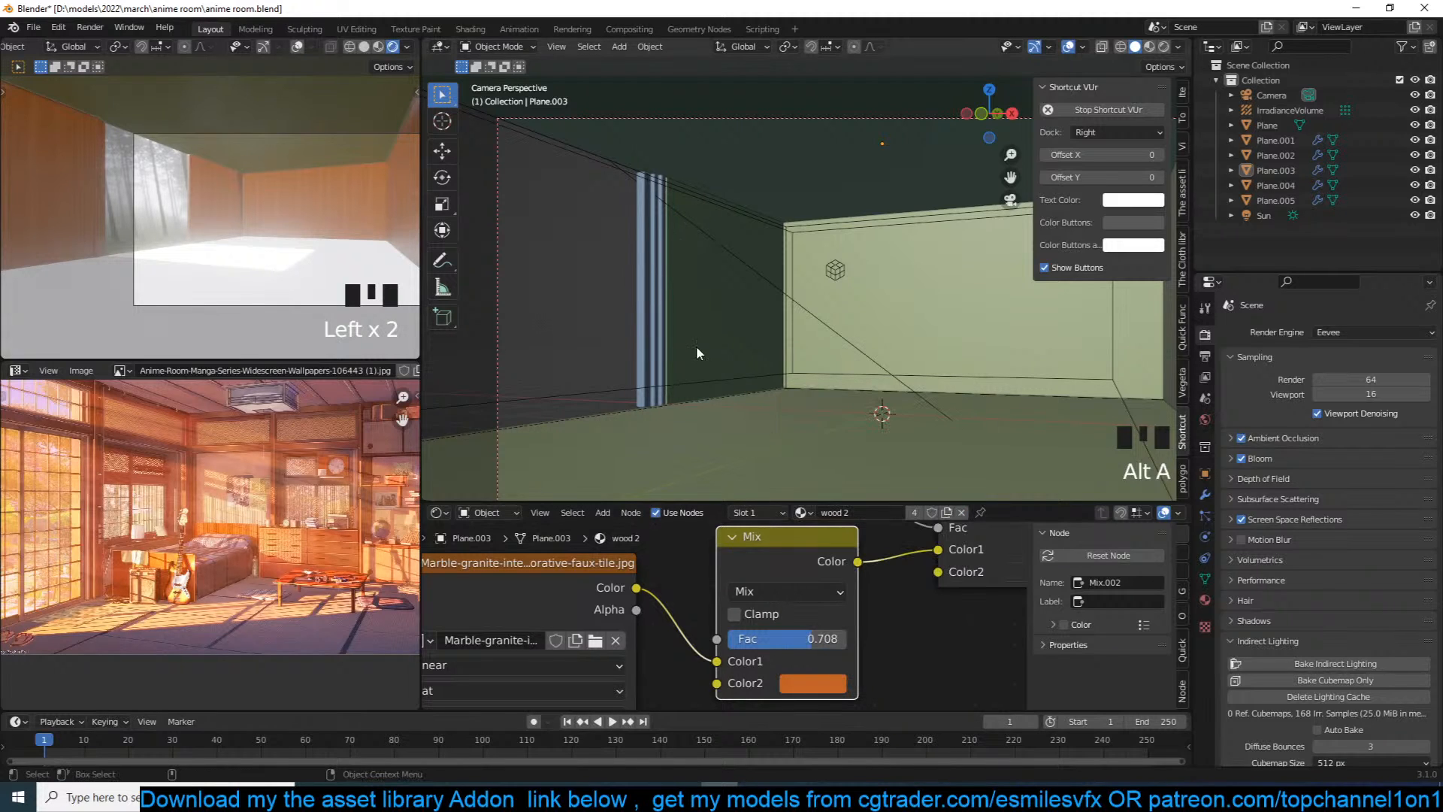
pyautogui.scroll(-2, 700, 347)
pyautogui.hotkey('ctrl', 's')
pyautogui.hotkey('alt', 'a')
# Step: Select the floor plane and search all textures in the asset library for concrete
pyautogui.scroll(2, 657, 437)
pyautogui.click(795, 404)
pyautogui.hotkey('ctrl', 's')
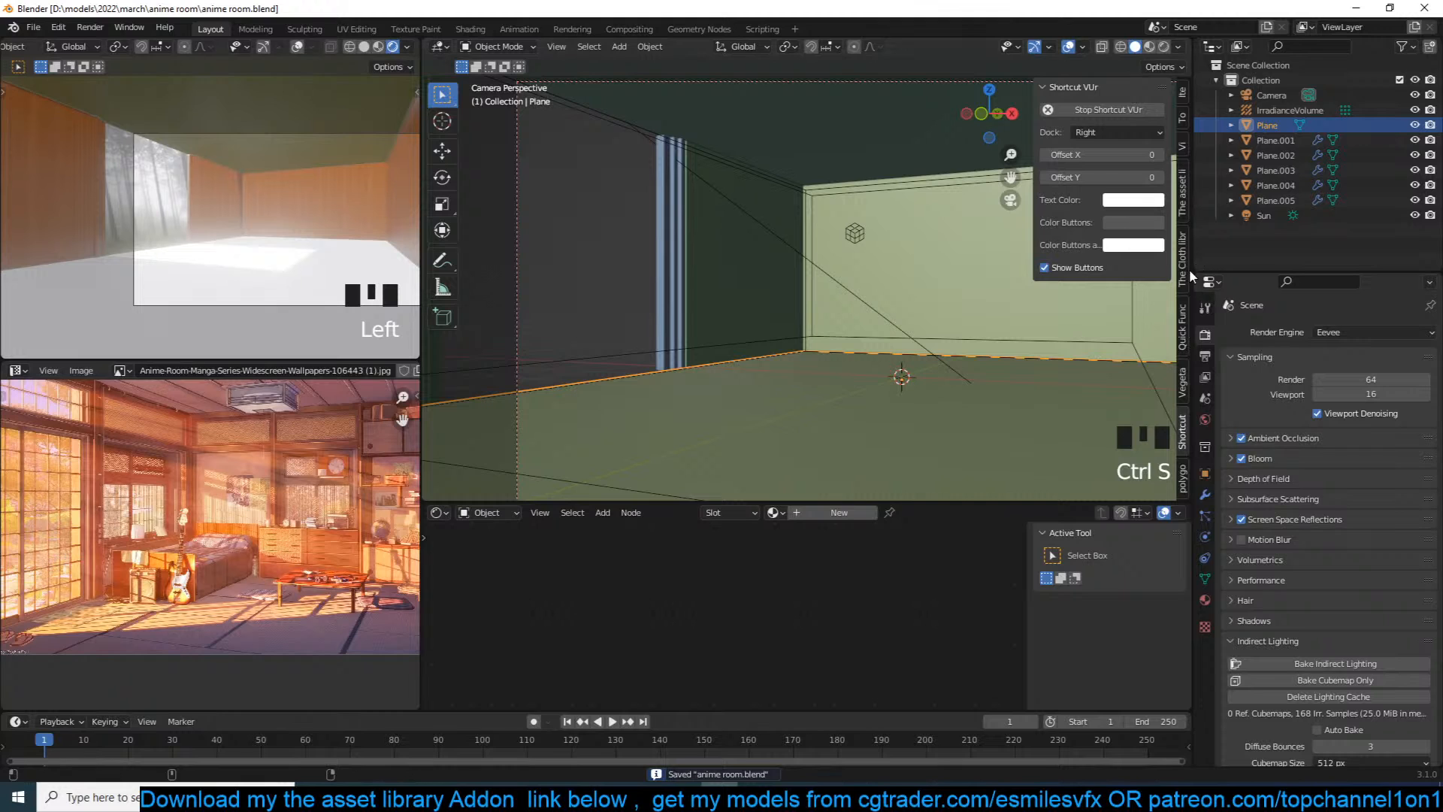
pyautogui.click(1169, 177)
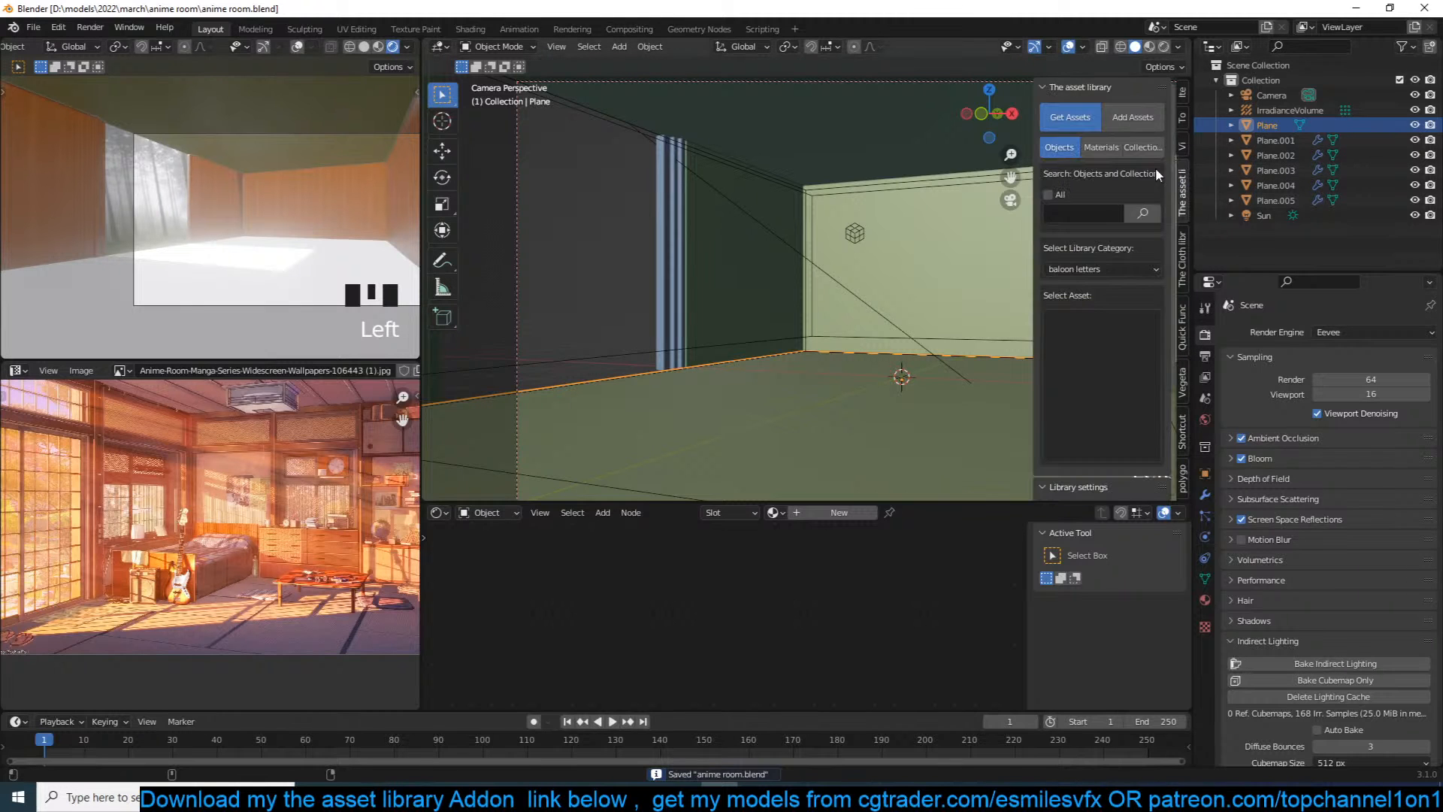
pyautogui.click(1142, 146)
pyautogui.click(1093, 213)
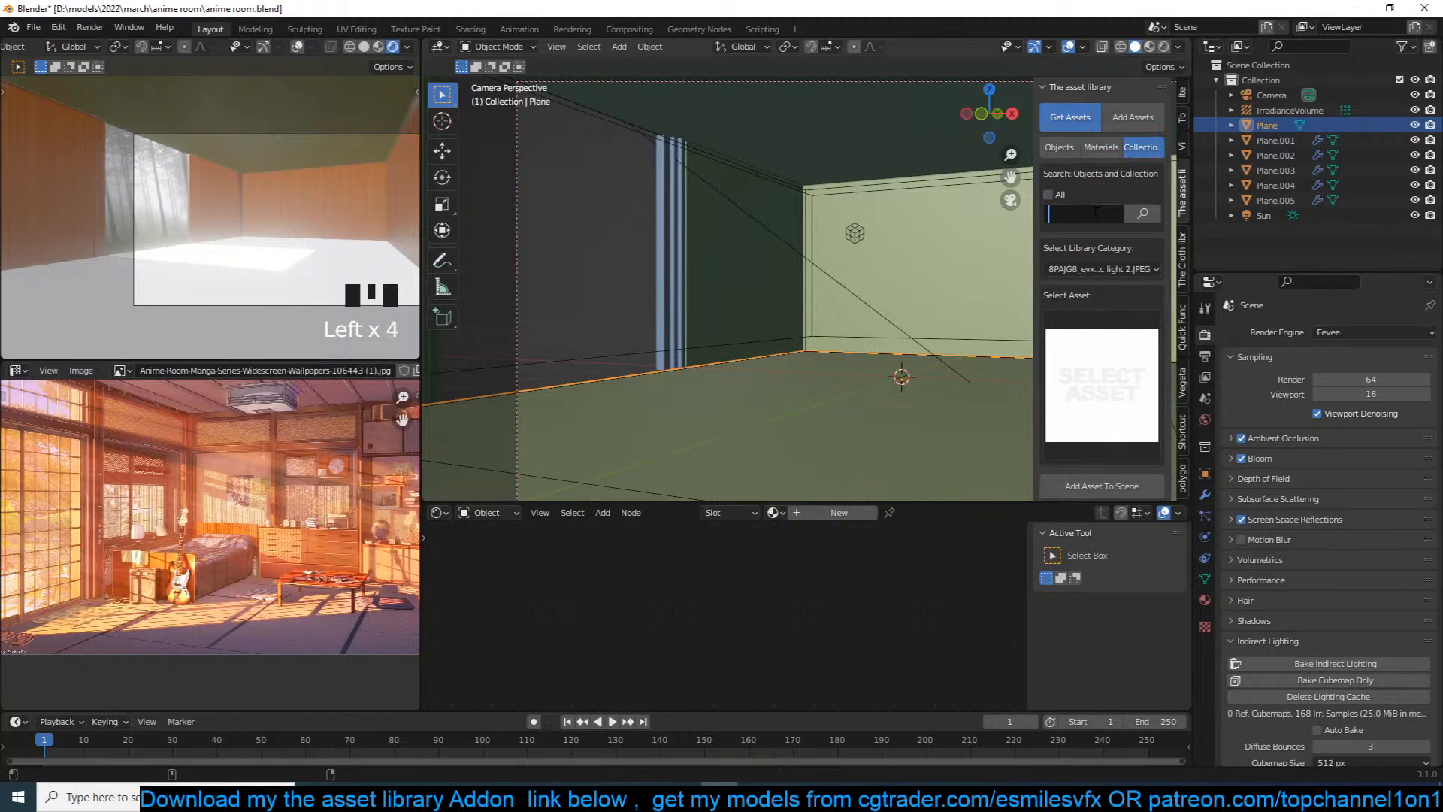
pyautogui.click(1050, 196)
pyautogui.click(1054, 197)
pyautogui.click(1102, 148)
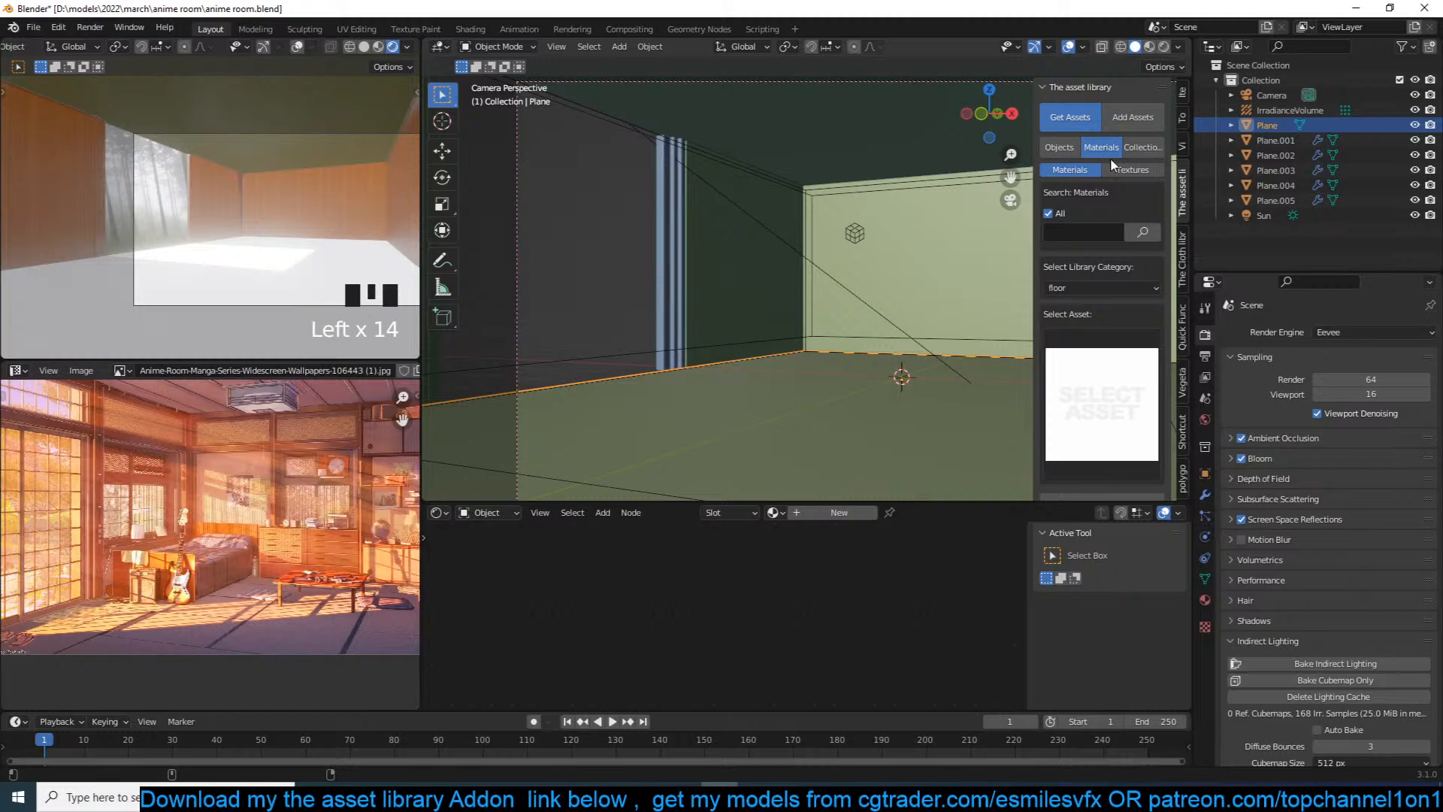
pyautogui.click(1138, 172)
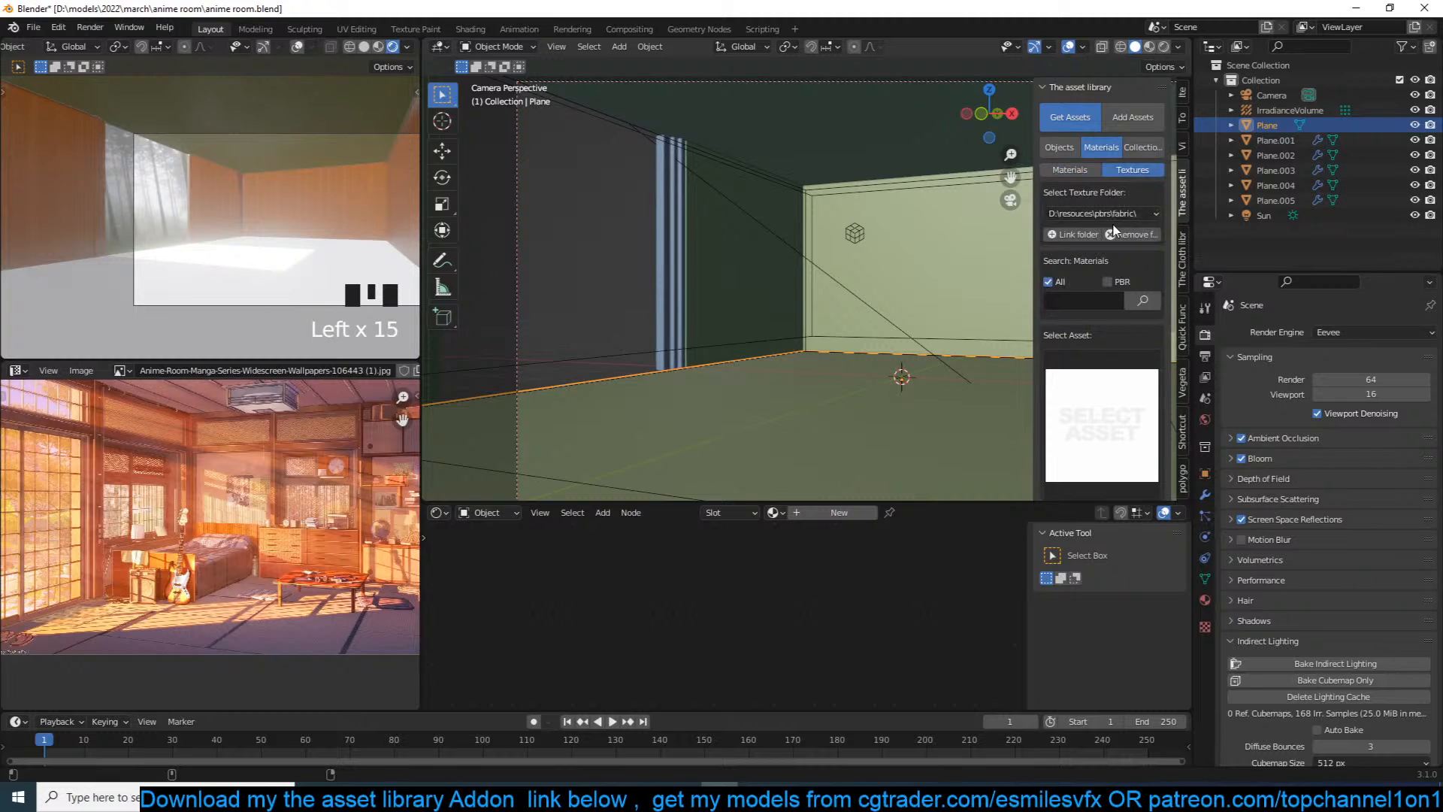
pyautogui.click(1084, 301)
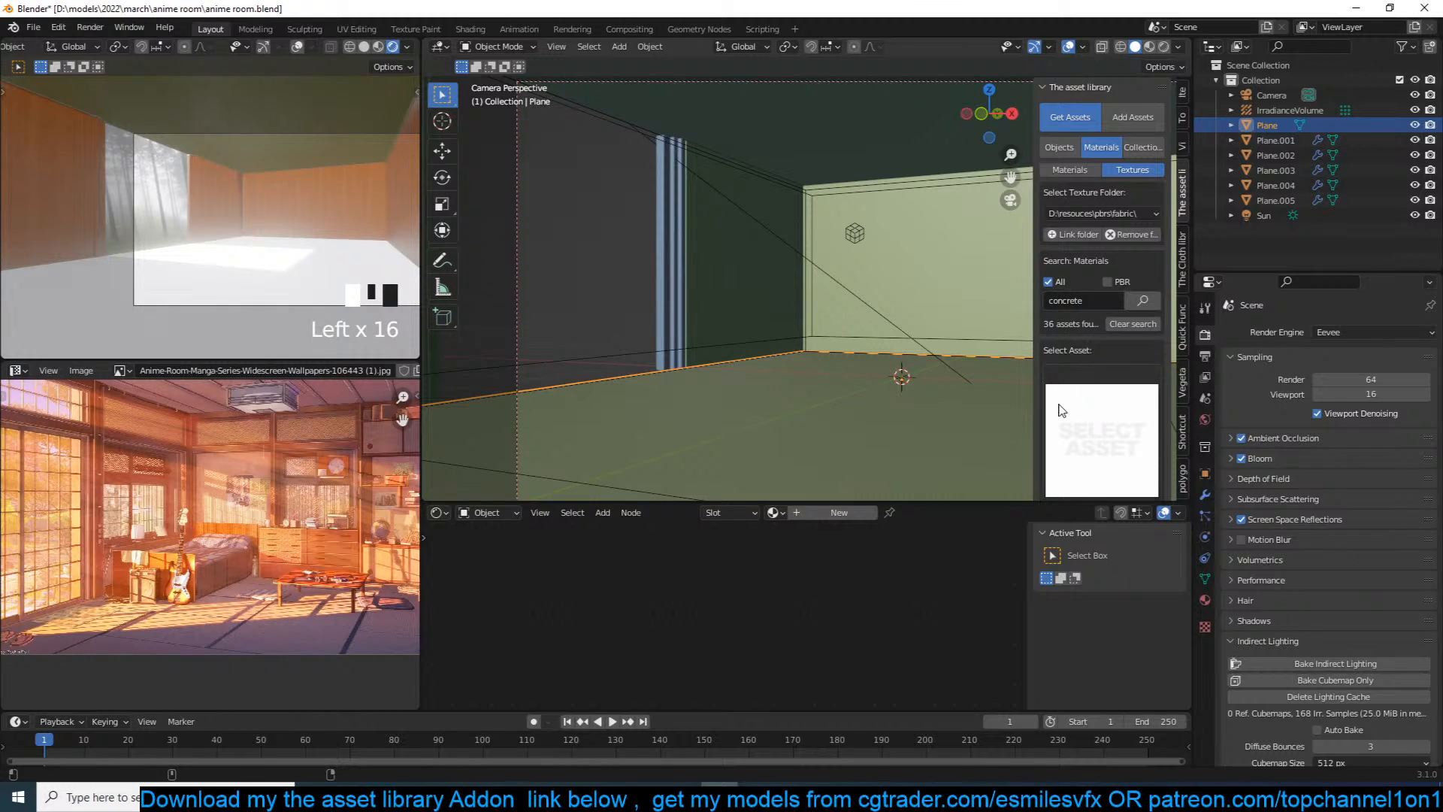
# Step: Choose the TexturesCom_Wall_ConcreteBunker3_4x4_A_1K_albedo texture and apply it to the floor as a new PBR shader
pyautogui.click(1071, 449)
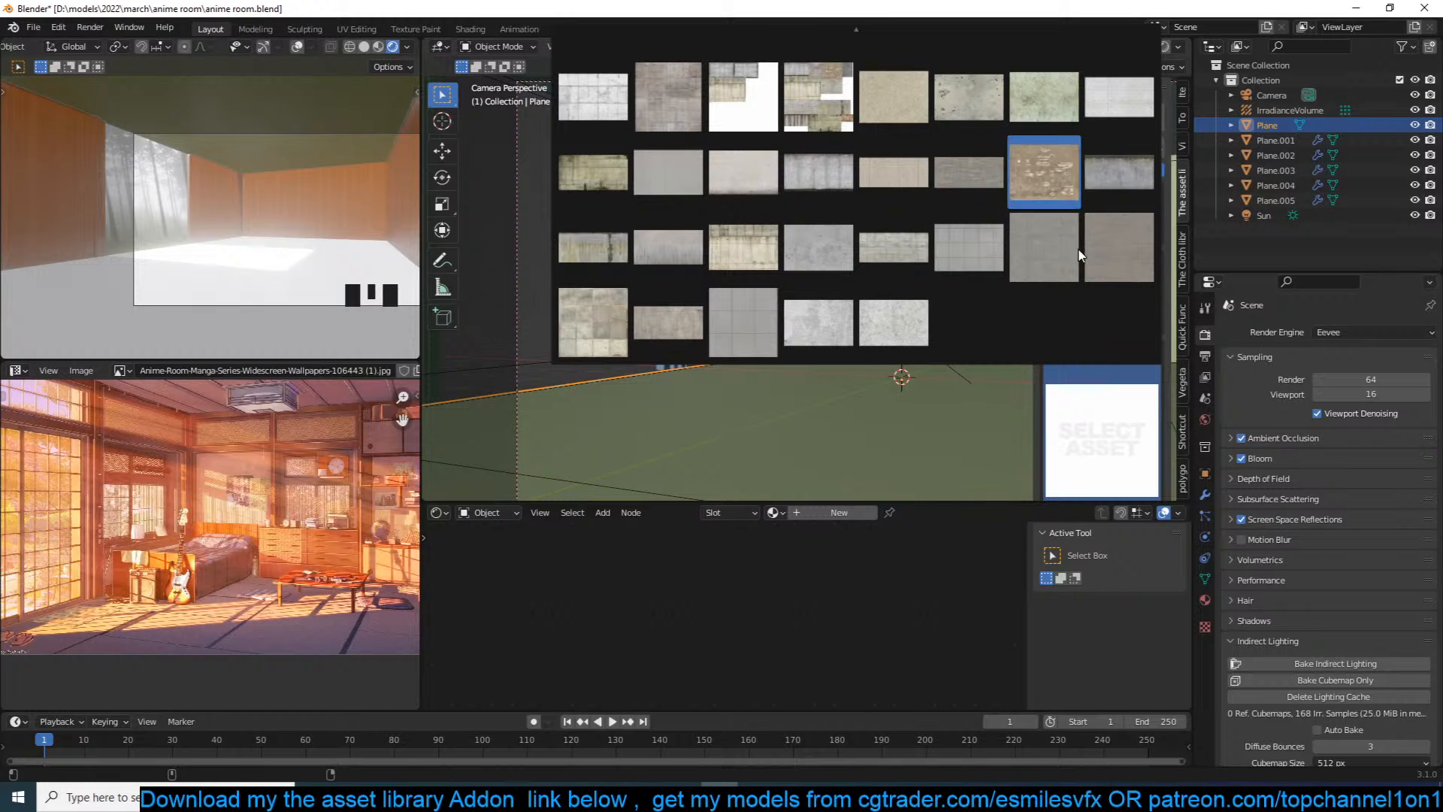
pyautogui.click(1121, 263)
pyautogui.scroll(-4, 1127, 430)
pyautogui.click(1137, 422)
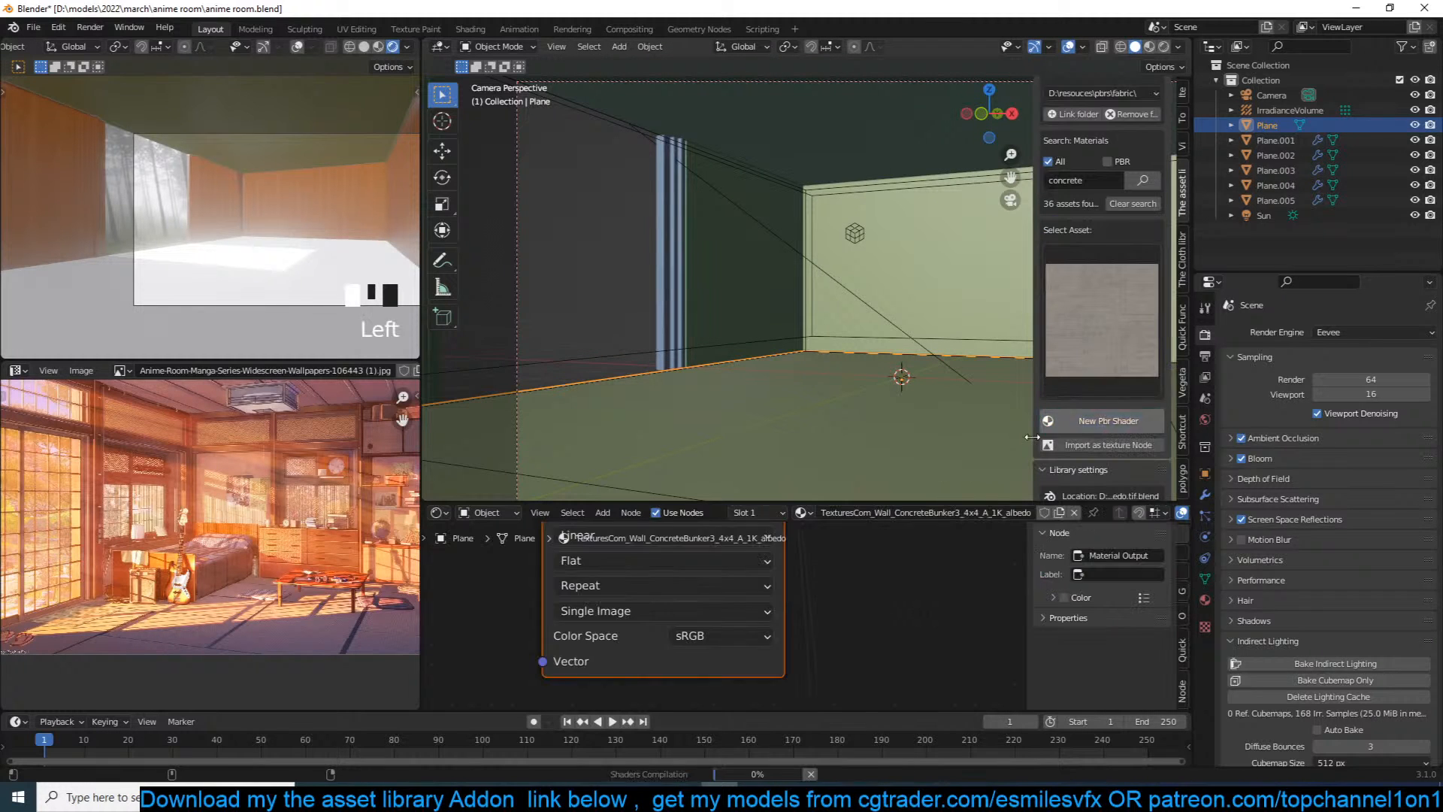
# Step: Remove an intermediate node from the floor's concrete material while keeping its links connected, and save the file
pyautogui.scroll(-1, 740, 570)
pyautogui.moveTo(740, 569); pyautogui.dragTo(800, 574, button='middle')
pyautogui.scroll(1, 800, 574)
pyautogui.click(820, 561)
pyautogui.moveTo(835, 630); pyautogui.dragTo(759, 565, button='middle')
pyautogui.hotkey('ctrl', 'x')
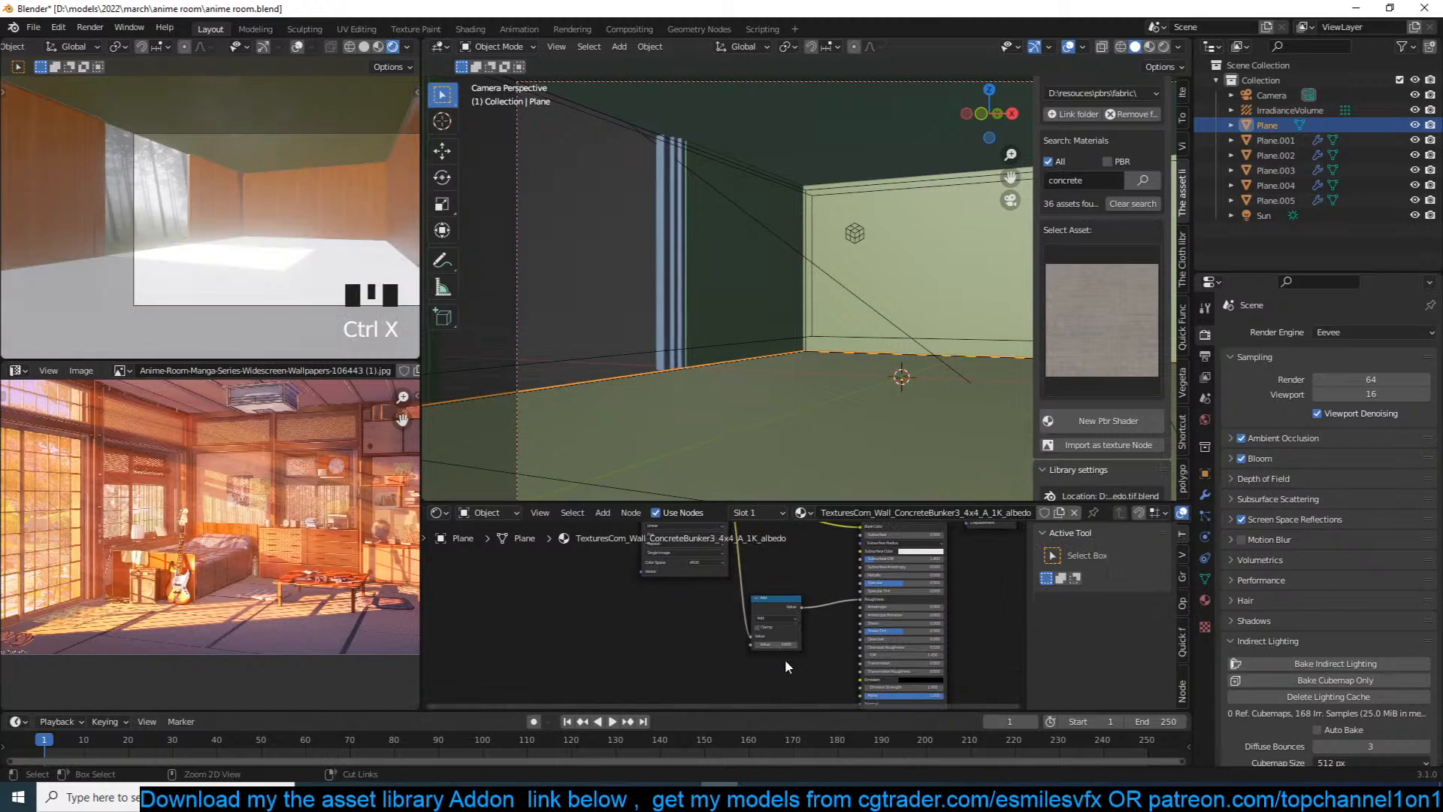
pyautogui.scroll(1, 698, 567)
pyautogui.hotkey('ctrl', 's')
pyautogui.scroll(1, 698, 567)
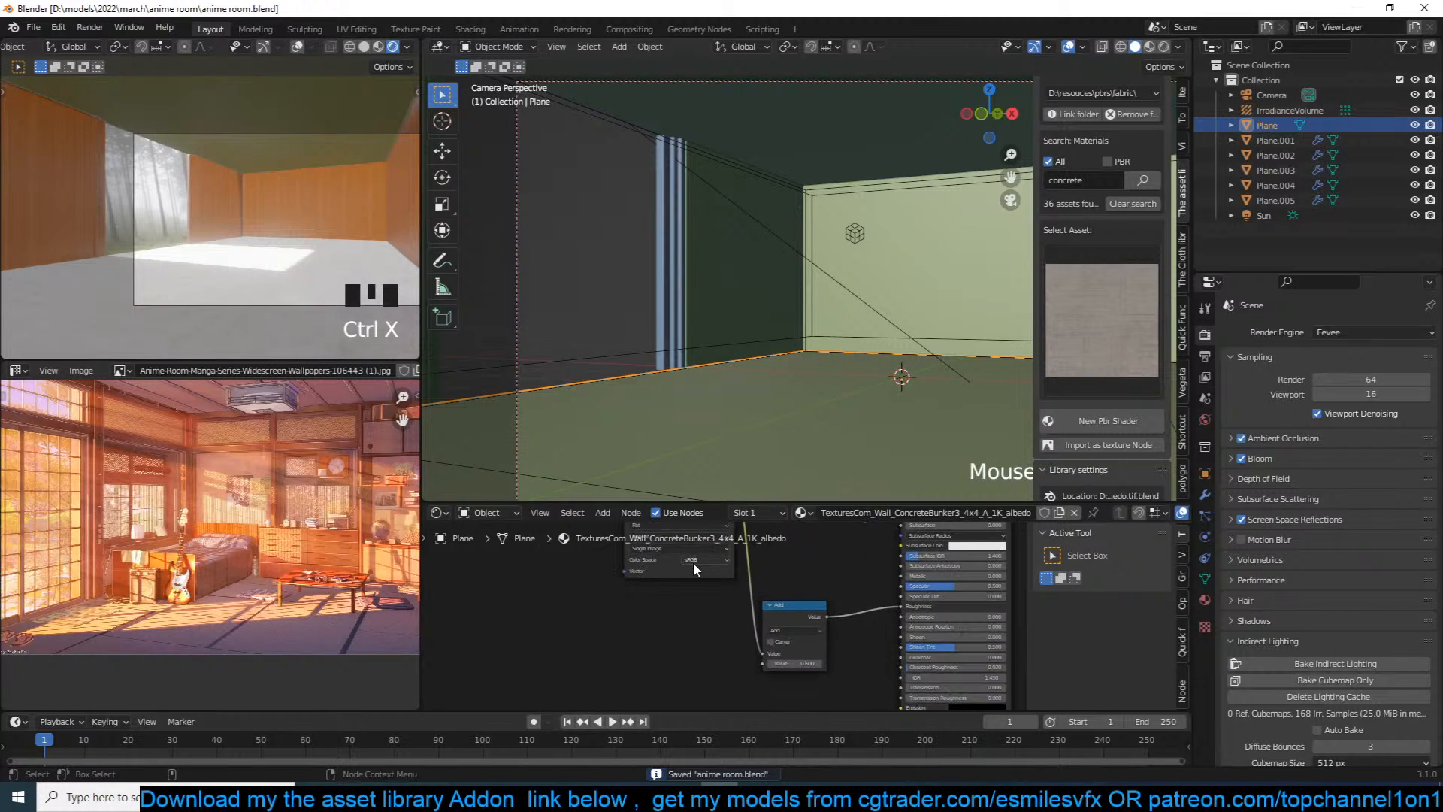
# Step: Reposition the concrete image texture node in the floor's material and save the file
pyautogui.moveTo(694, 564); pyautogui.dragTo(674, 616, button='middle')
pyautogui.moveTo(657, 539); pyautogui.dragTo(612, 603)
pyautogui.moveTo(719, 605); pyautogui.dragTo(654, 588, button='middle')
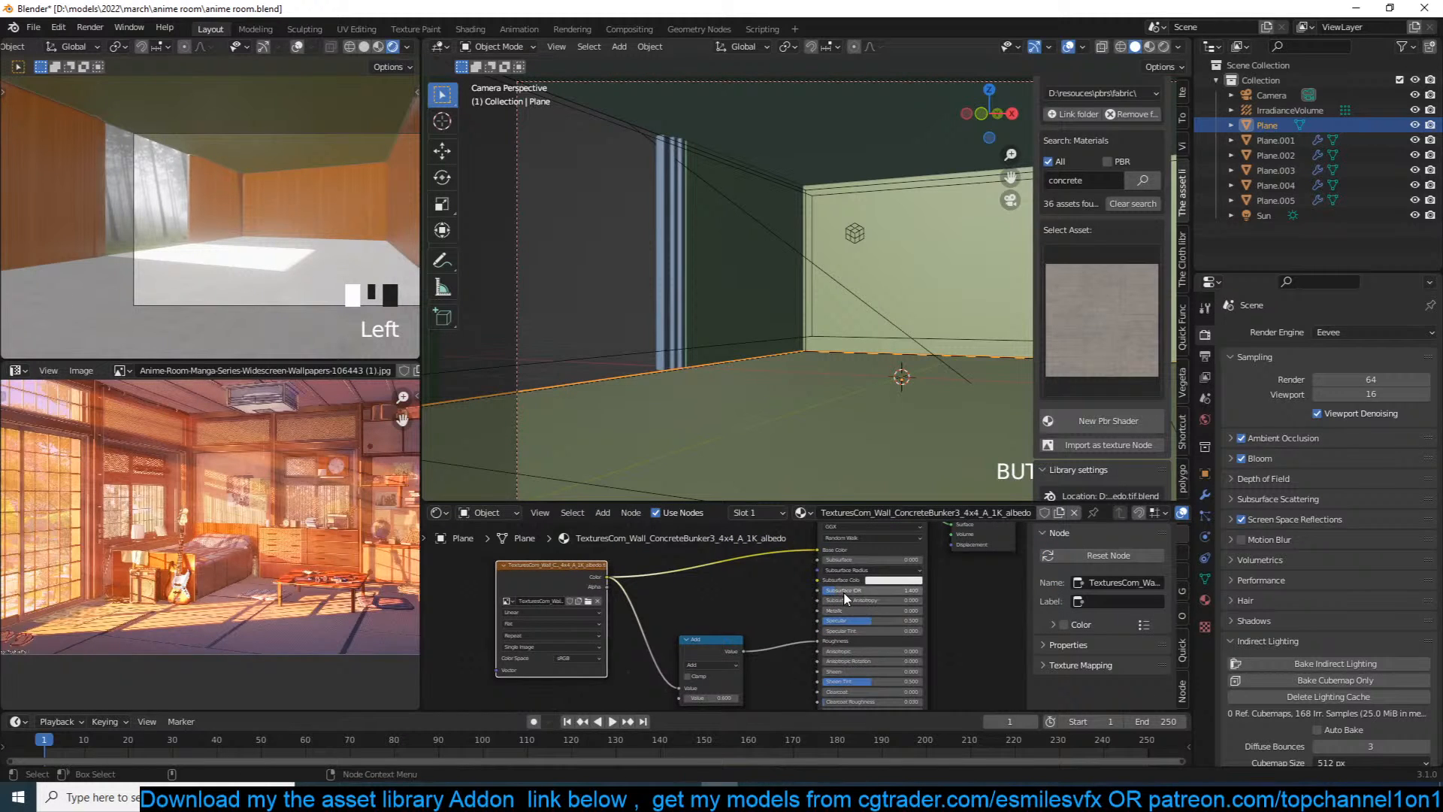
pyautogui.scroll(1, 718, 612)
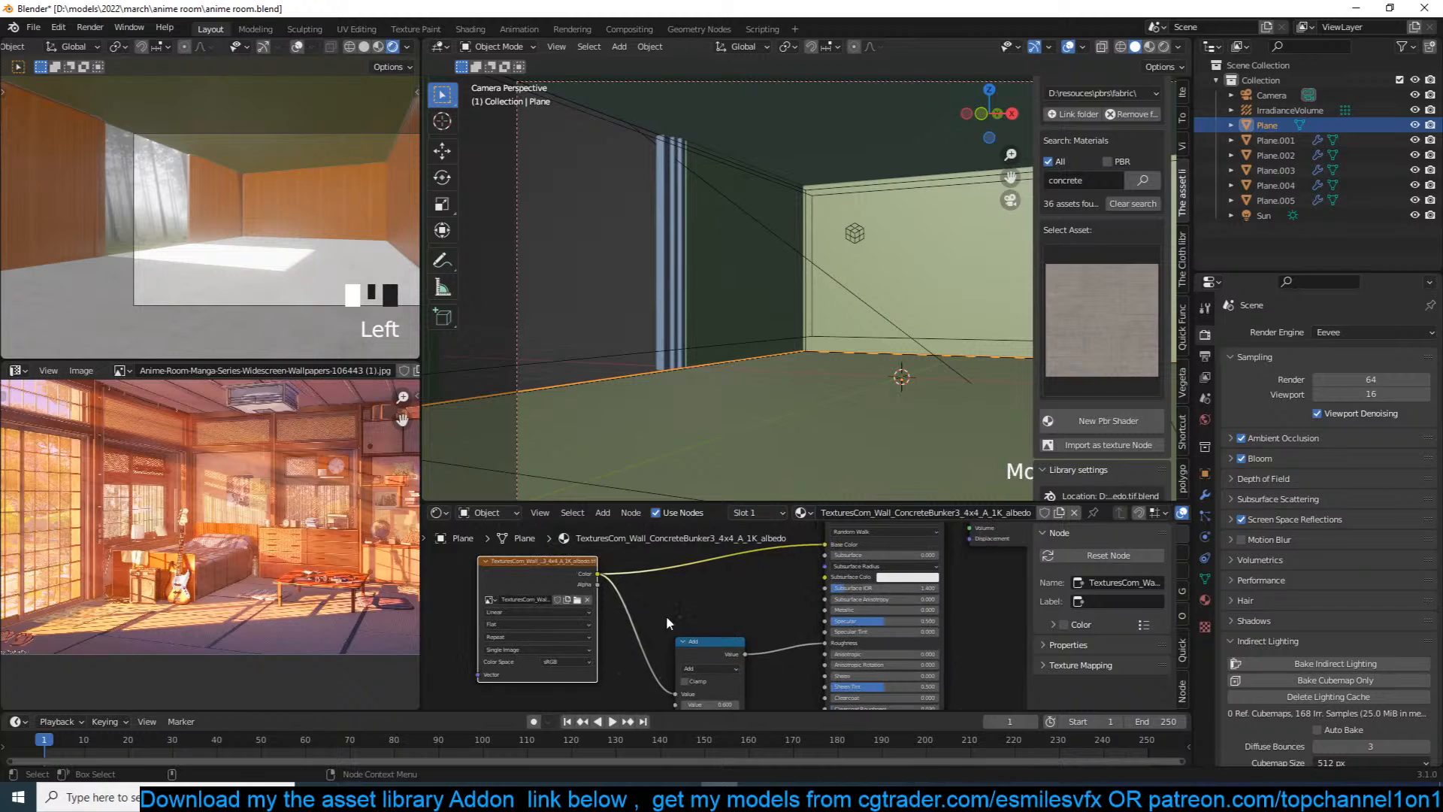
pyautogui.moveTo(634, 594); pyautogui.dragTo(609, 627, button='middle')
pyautogui.hotkey('ctrl', 's')
# Step: Unwrap all of the floor plane's faces with the standard Unwrap method and save the file
pyautogui.hotkey('alt', 'a')
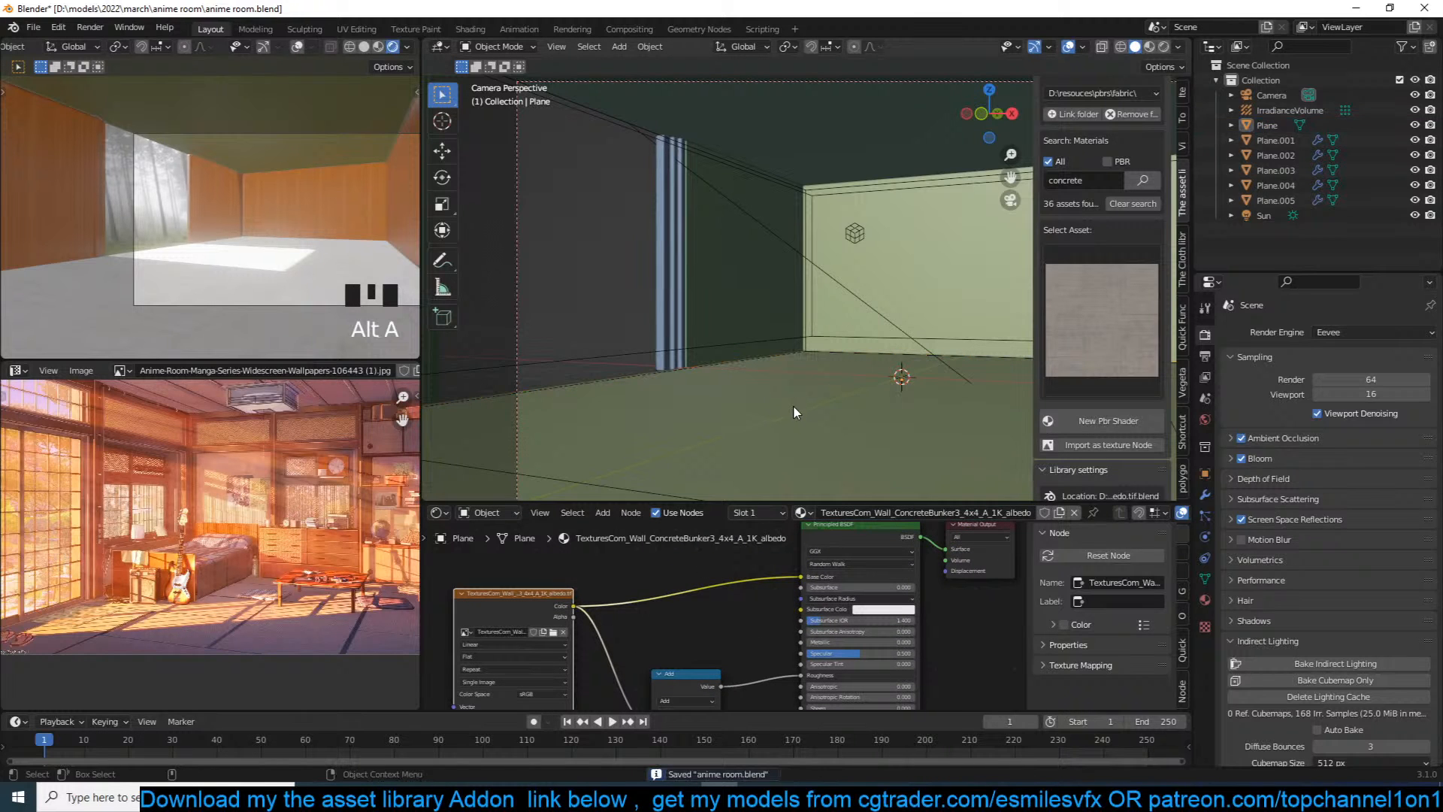
pyautogui.click(795, 413)
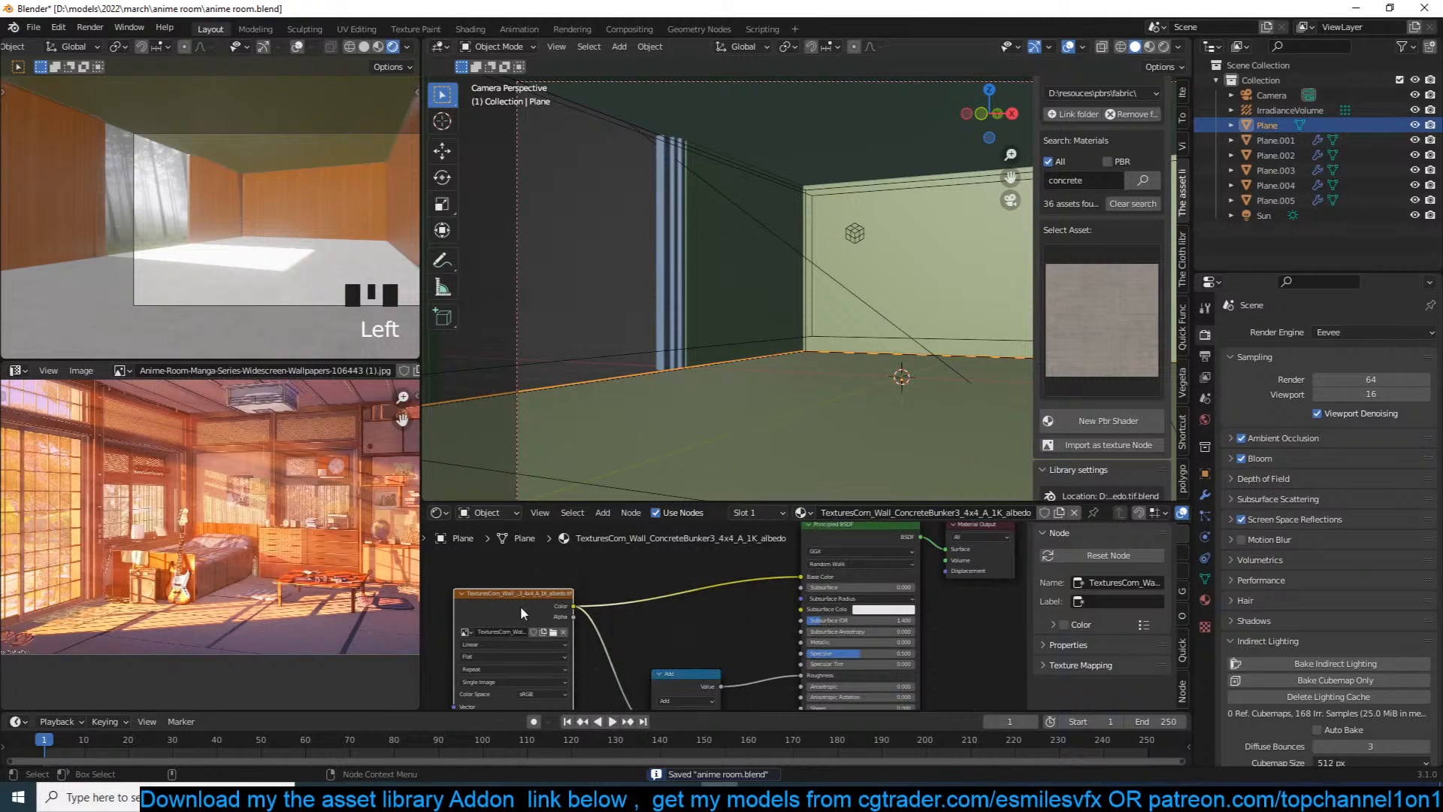
pyautogui.press('Tab')
pyautogui.press('a')
pyautogui.press('u')
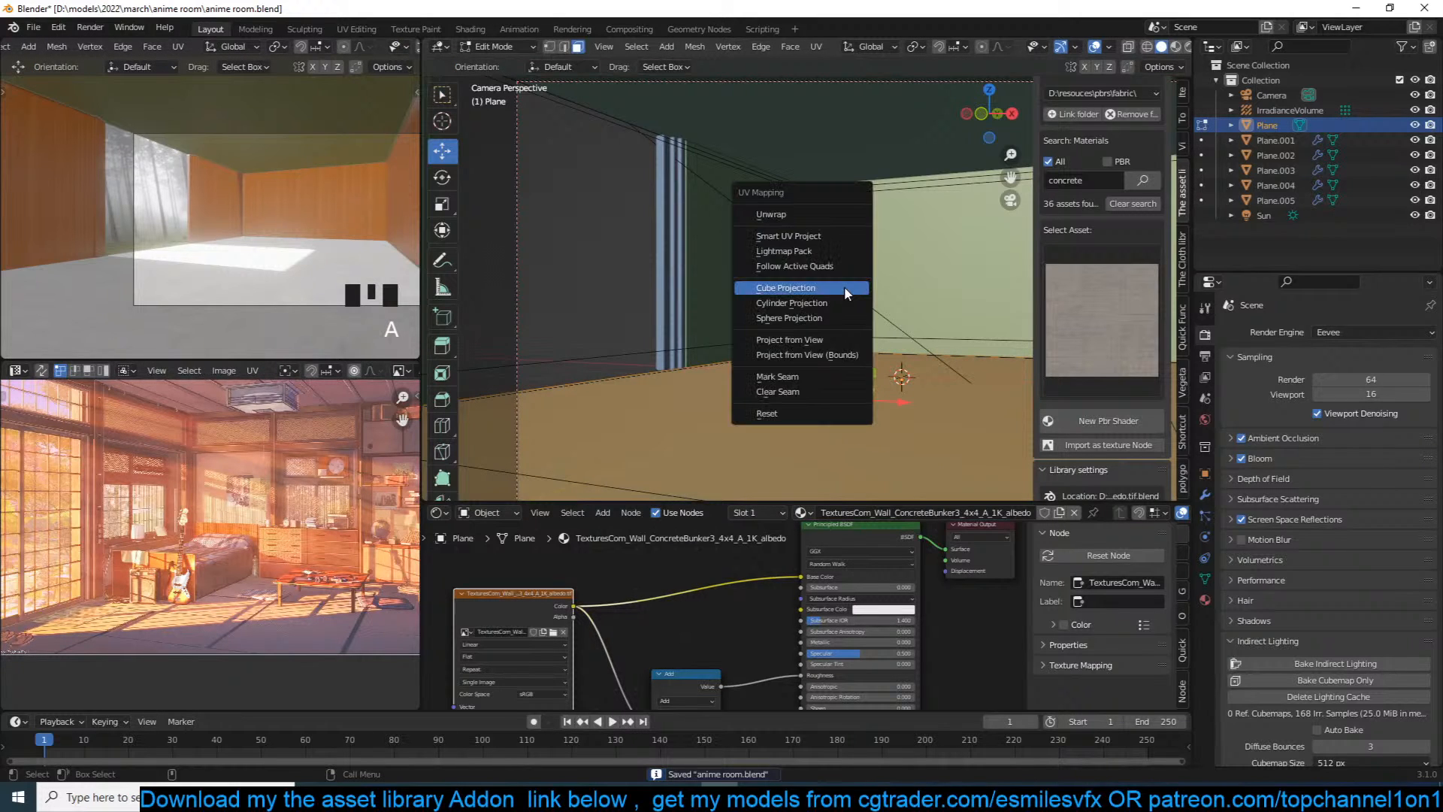
pyautogui.click(842, 233)
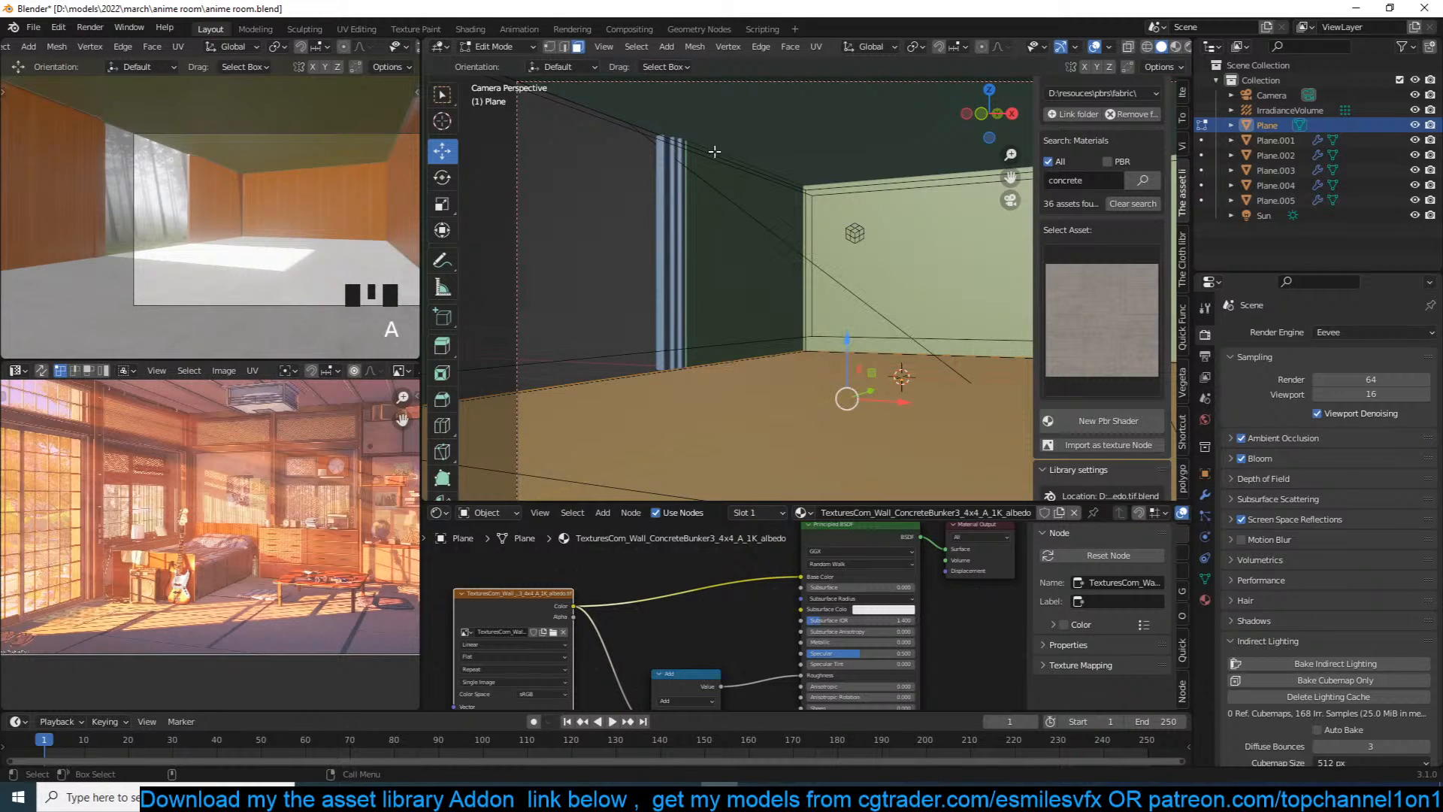
pyautogui.press('u')
pyautogui.click(733, 256)
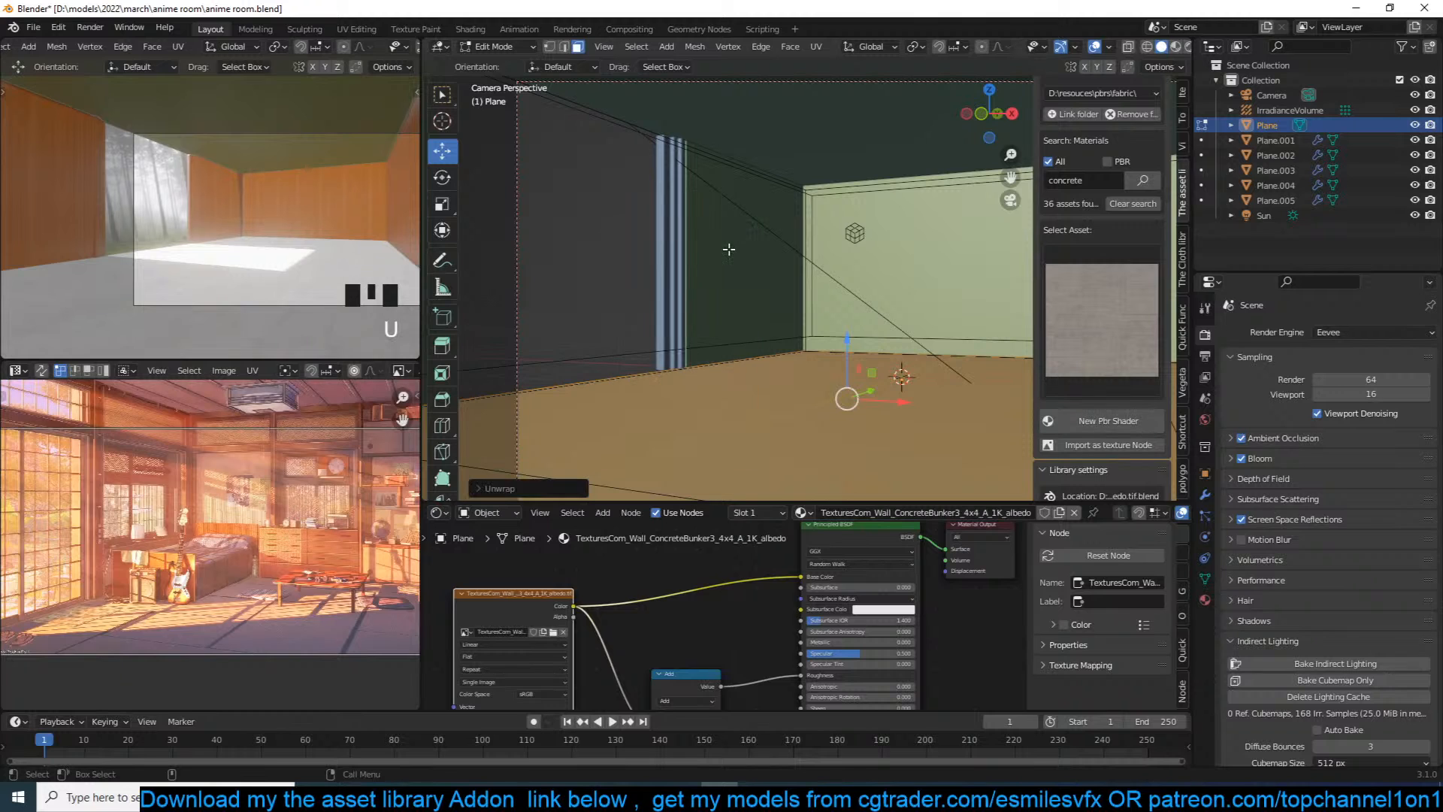
pyautogui.press('Tab')
pyautogui.hotkey('ctrl', 's')
# Step: Link the floor plane's concrete material to Plane.001 and clear the selection
pyautogui.hotkey('alt', 'a')
pyautogui.keyDown('shift'); pyautogui.click(750, 407); pyautogui.keyUp('shift')
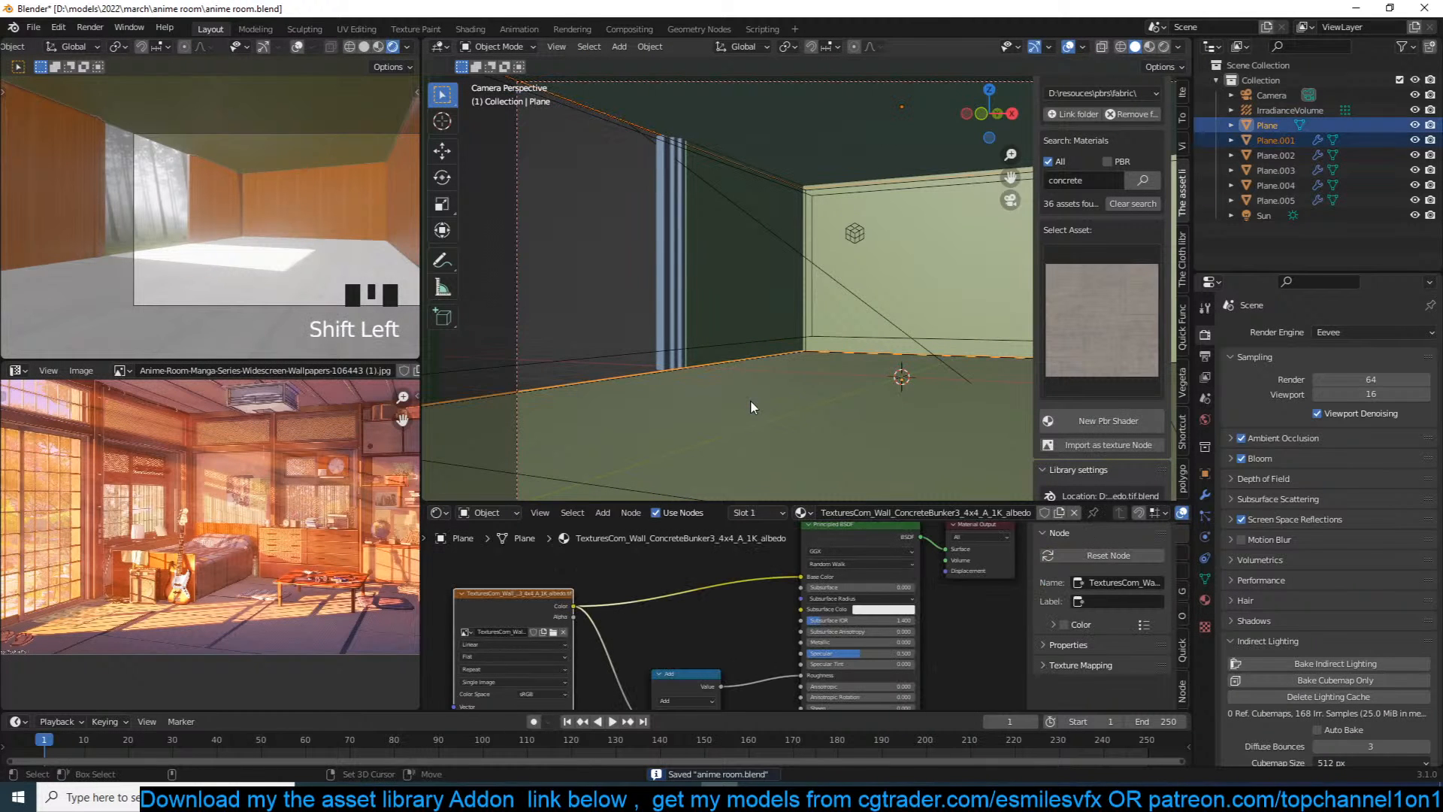
pyautogui.hotkey('ctrl', 'l')
pyautogui.click(750, 399)
pyautogui.hotkey('alt', 'a')
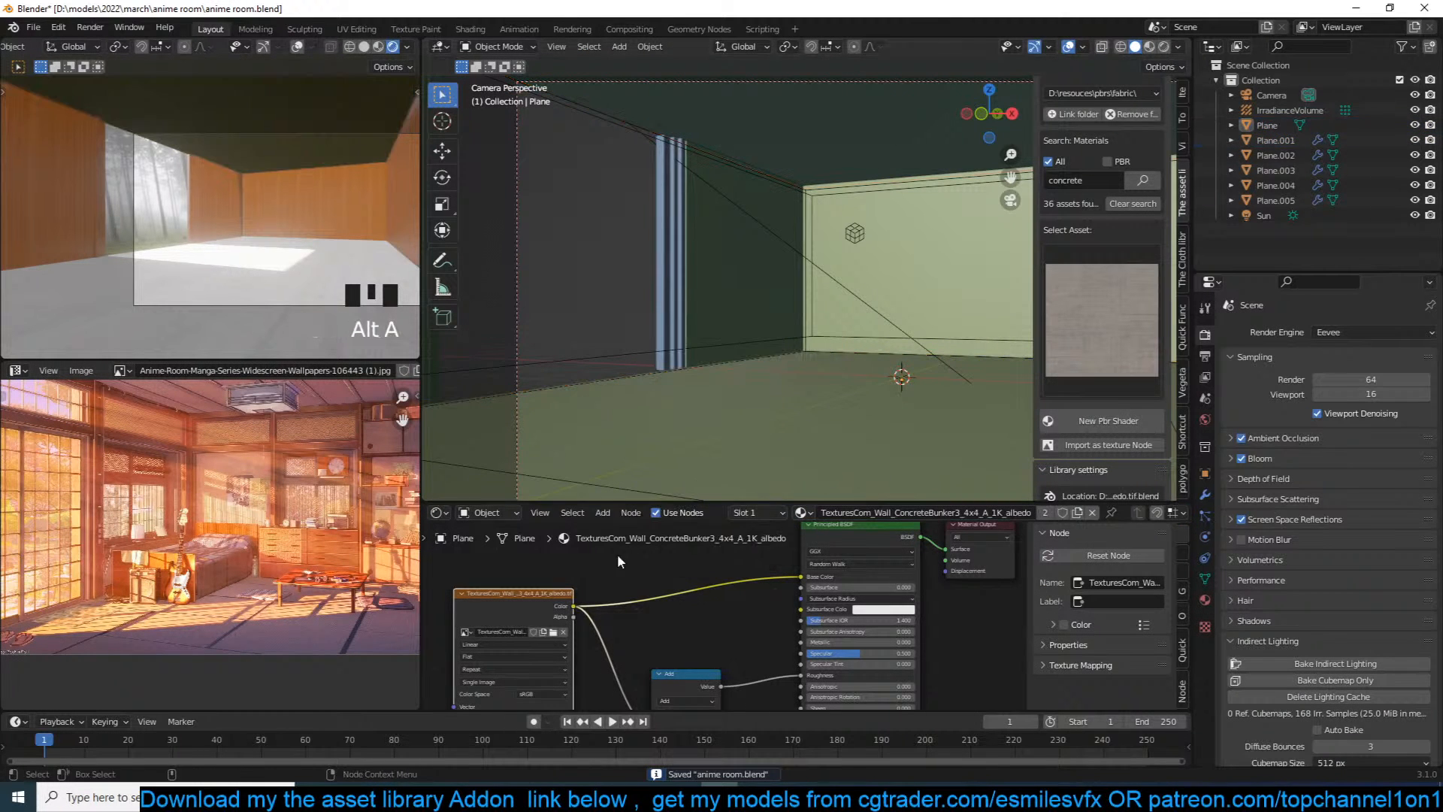
# Step: Add mapping and texture coordinate nodes to the concrete texture, set all three scale values to 1.760, and save the file
pyautogui.click(525, 600)
pyautogui.hotkey('ctrl', 't')
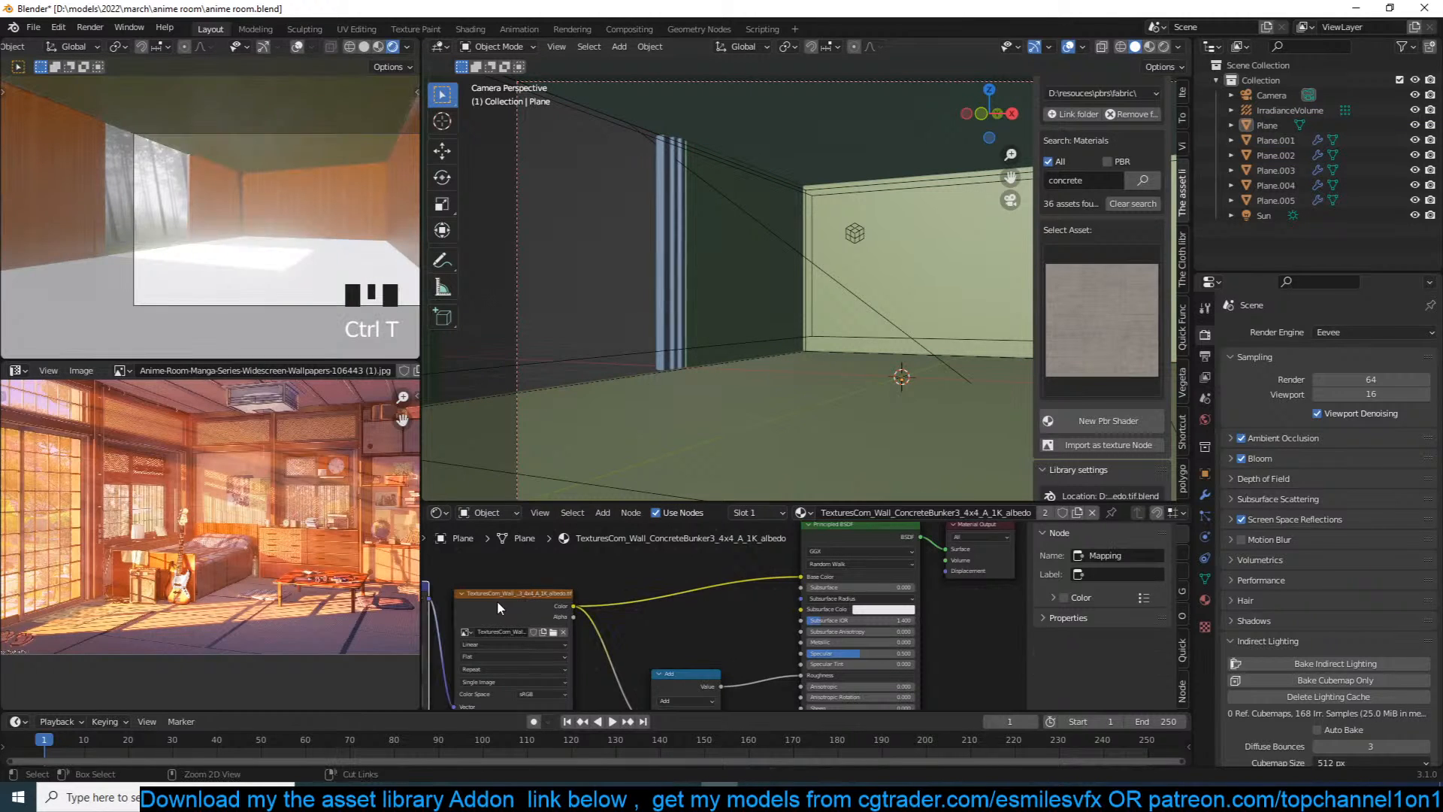
pyautogui.moveTo(655, 674); pyautogui.dragTo(699, 692)
pyautogui.hotkey('ctrl', 's')
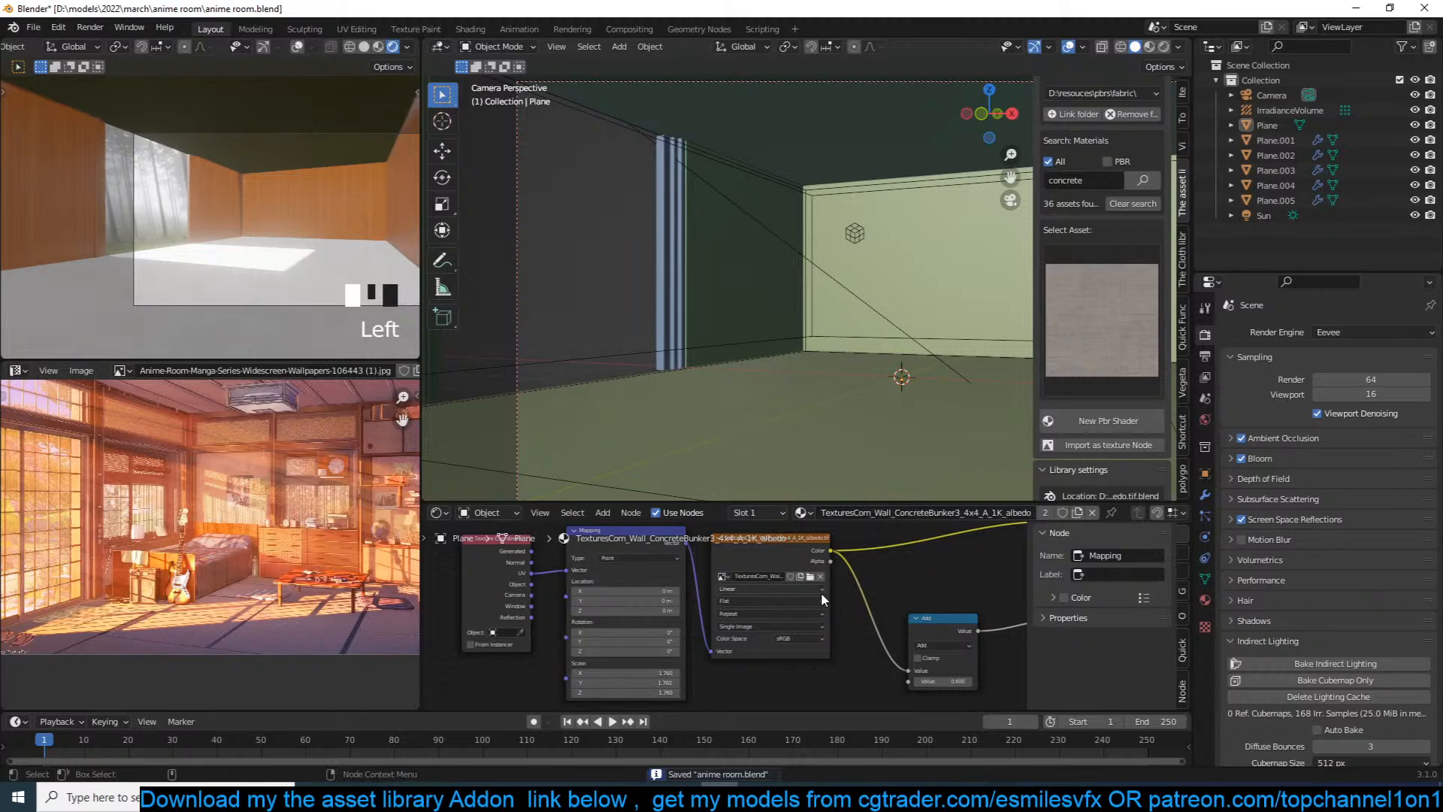
# Step: Insert a Mix node between the concrete texture and Base Color, set its Color2 to a light orange-brown, and save the file
pyautogui.moveTo(821, 592); pyautogui.dragTo(690, 615, button='middle')
pyautogui.hotkey('shift', 'a')
pyautogui.click(752, 673)
pyautogui.click(816, 602)
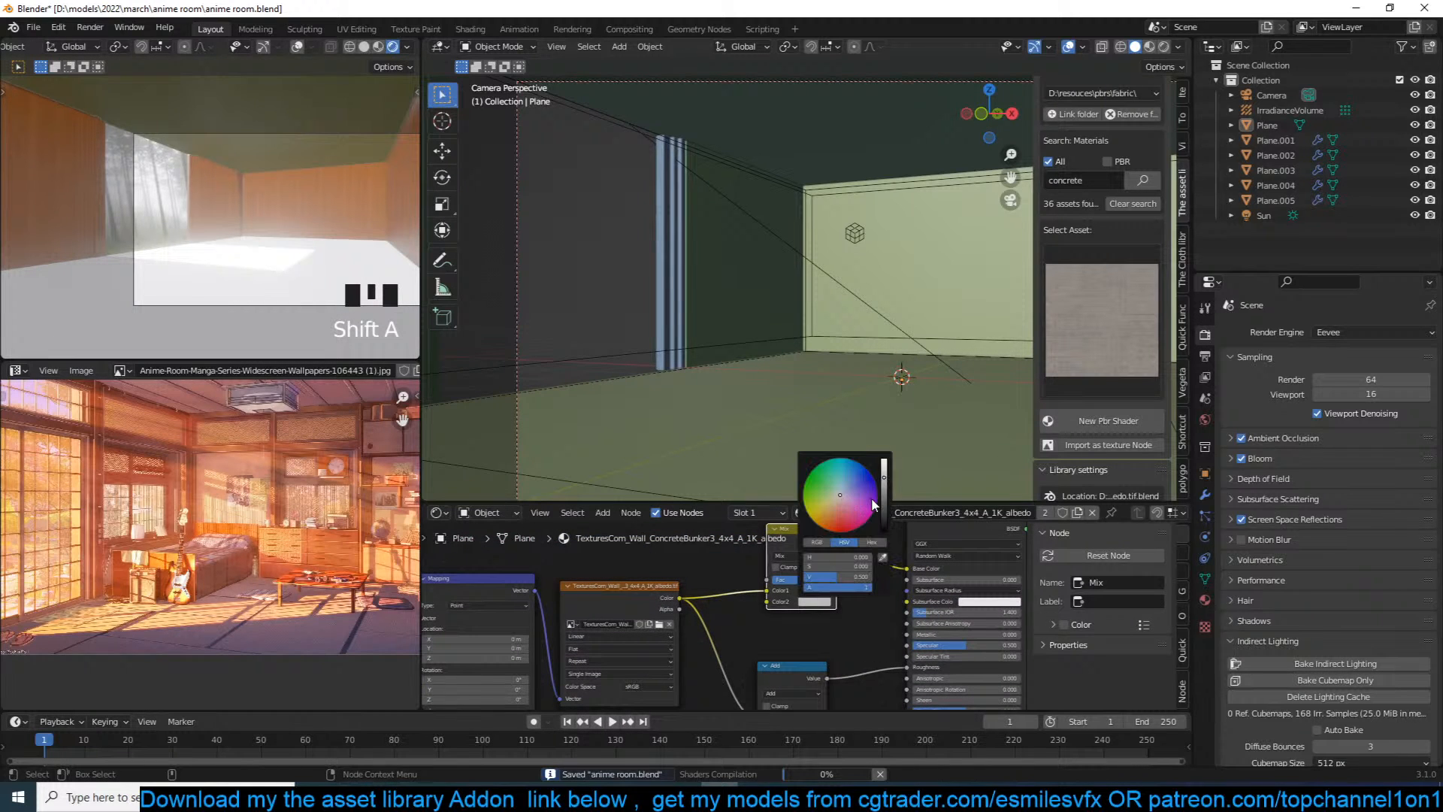
pyautogui.click(836, 503)
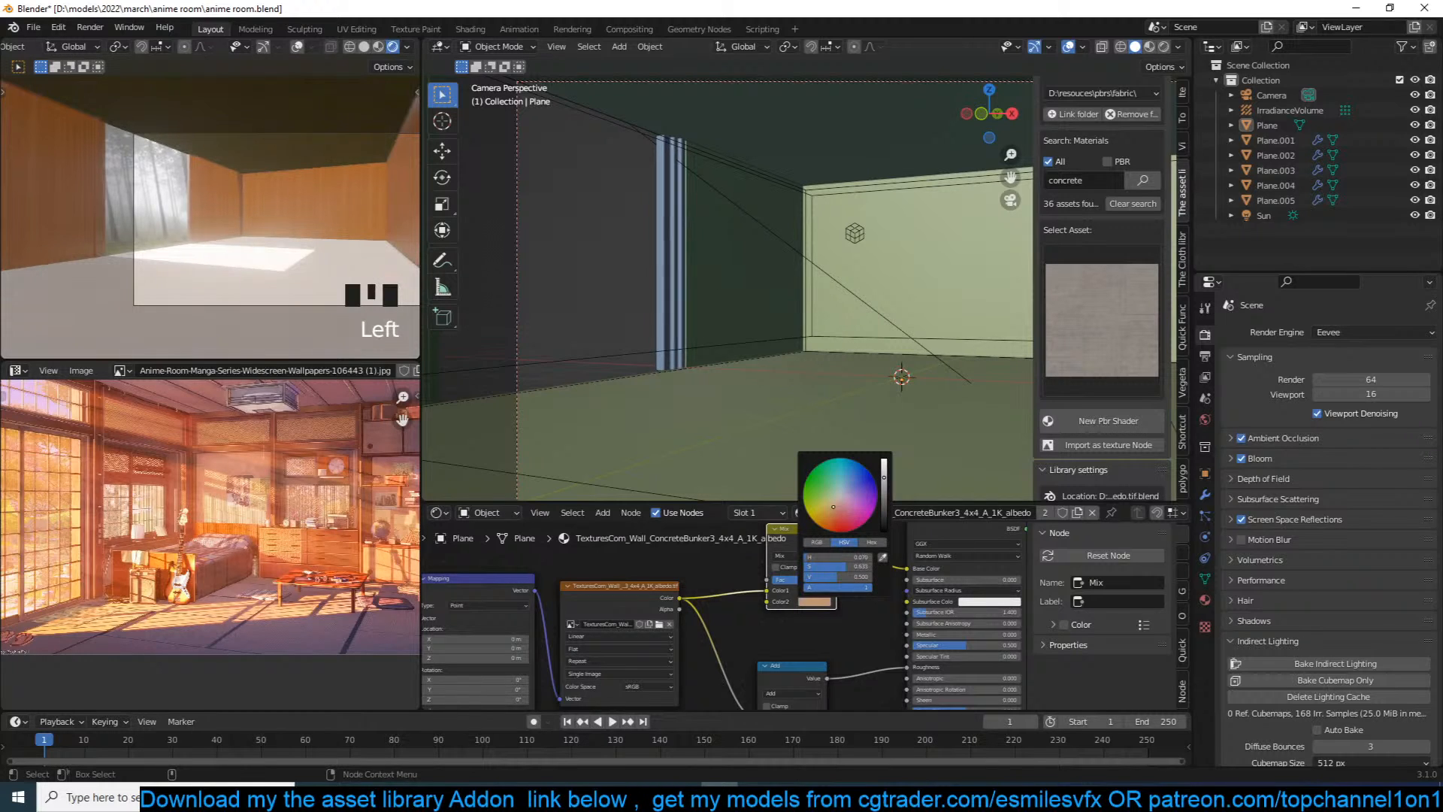
pyautogui.scroll(1, 757, 628)
pyautogui.hotkey('ctrl', 's')
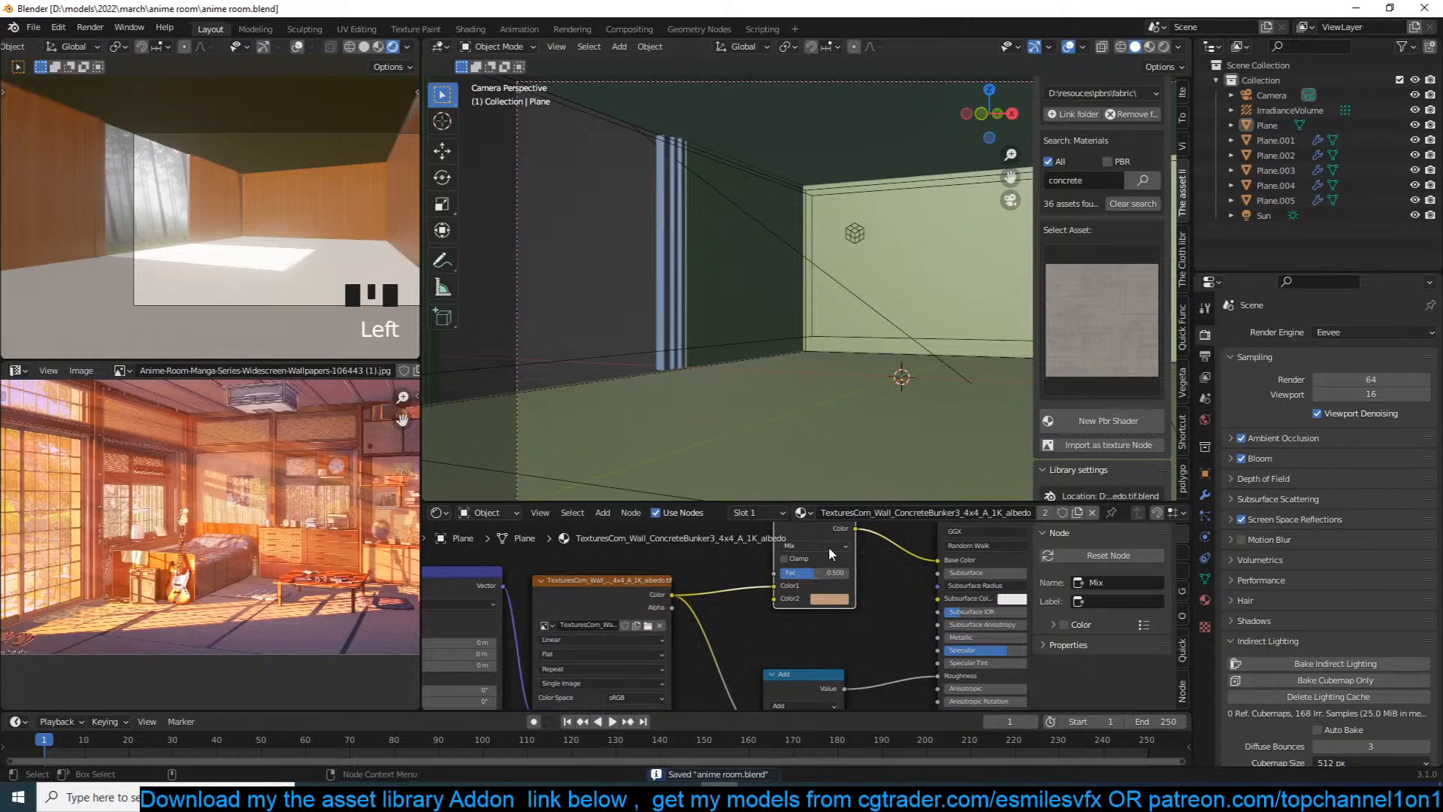
# Step: Set the concrete material's Mix node to Overlay blending and save the file
pyautogui.click(824, 546)
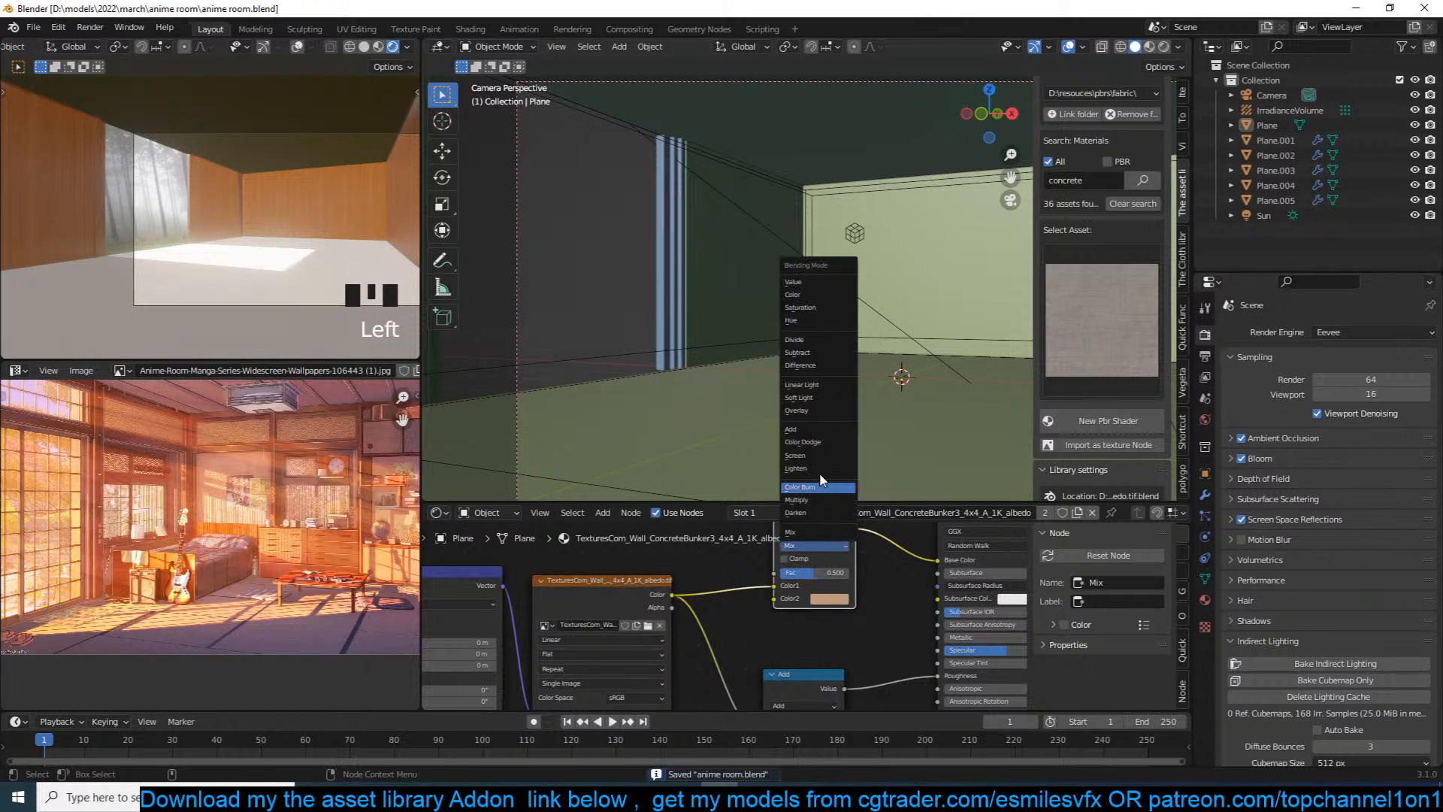
pyautogui.click(810, 410)
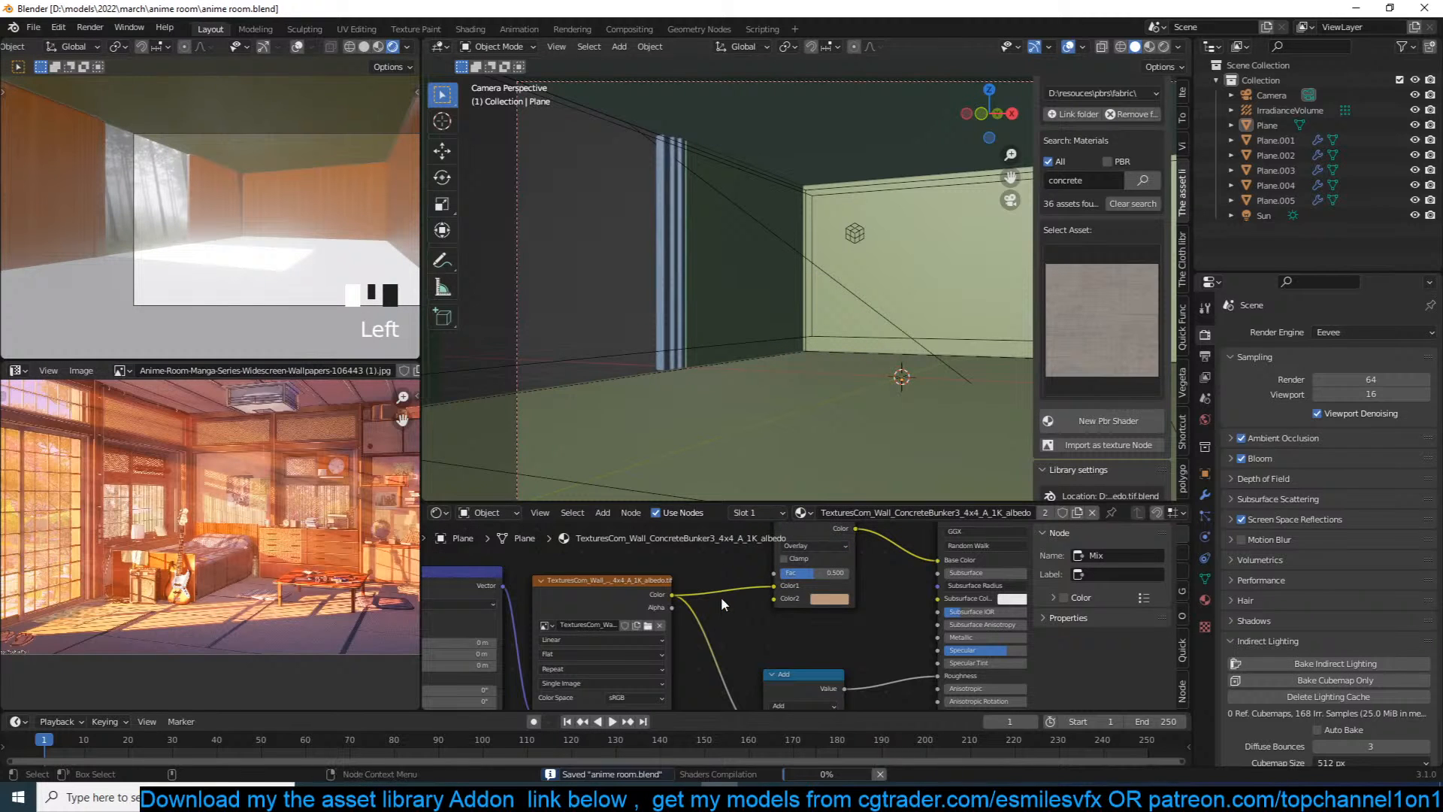
pyautogui.hotkey('ctrl', 's')
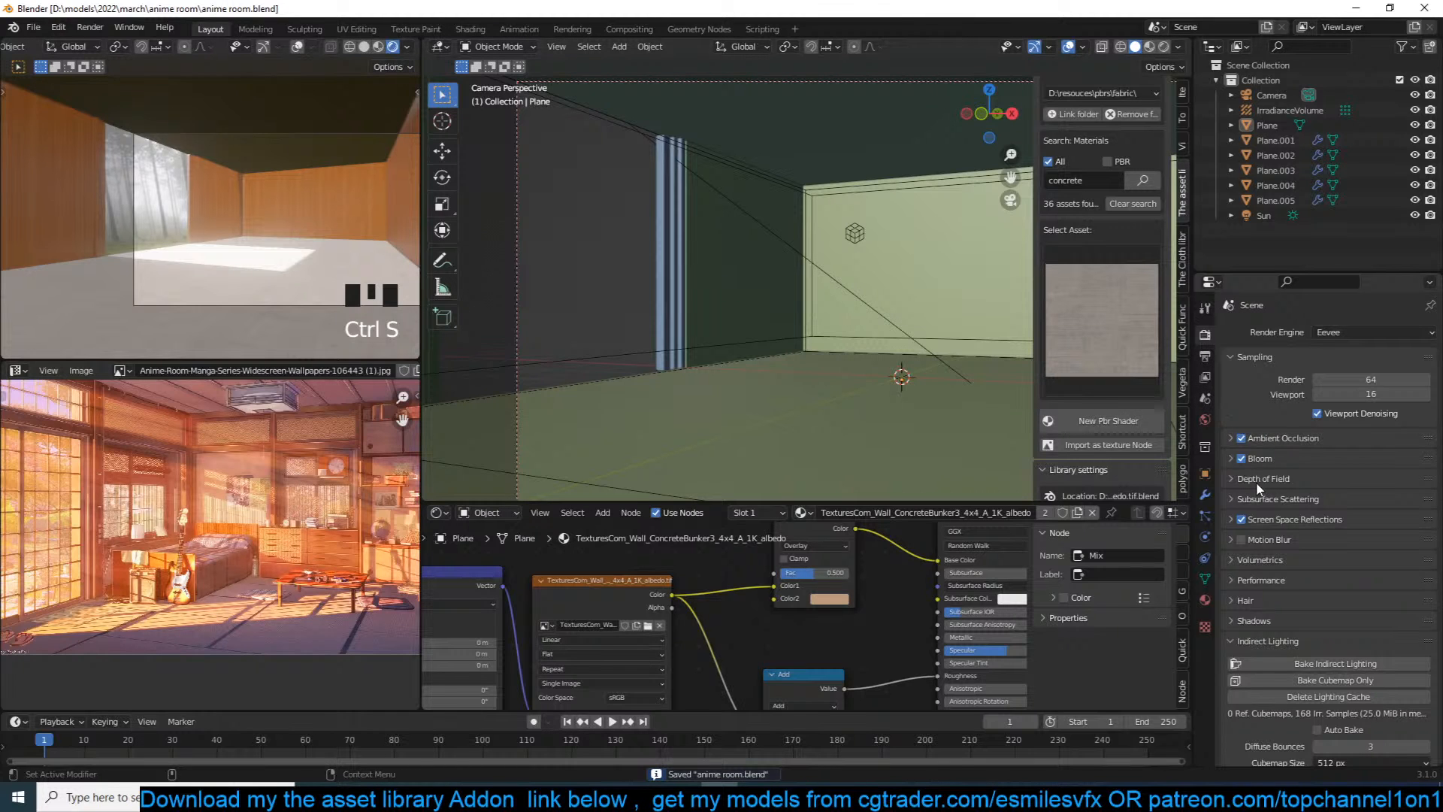
# Step: Bake the cubemaps only, scale the irradiance volume up past the room's outer walls in front wireframe view, and save the file
pyautogui.scroll(-4, 1299, 636)
pyautogui.click(1345, 561)
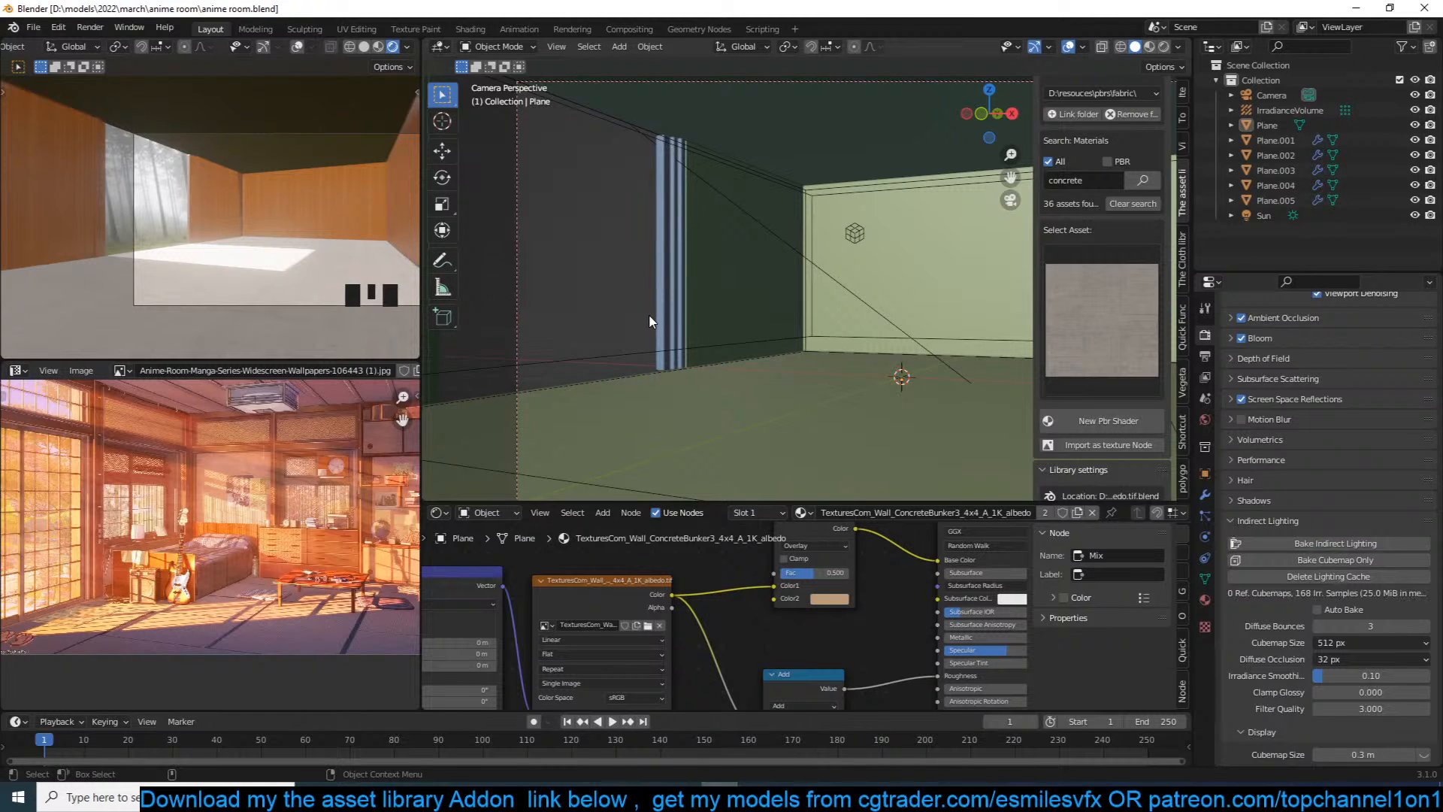
pyautogui.scroll(-5, 683, 313)
pyautogui.click(829, 269)
pyautogui.hotkey('ctrl', 's')
pyautogui.press('KP_1')
pyautogui.scroll(-4, 831, 269)
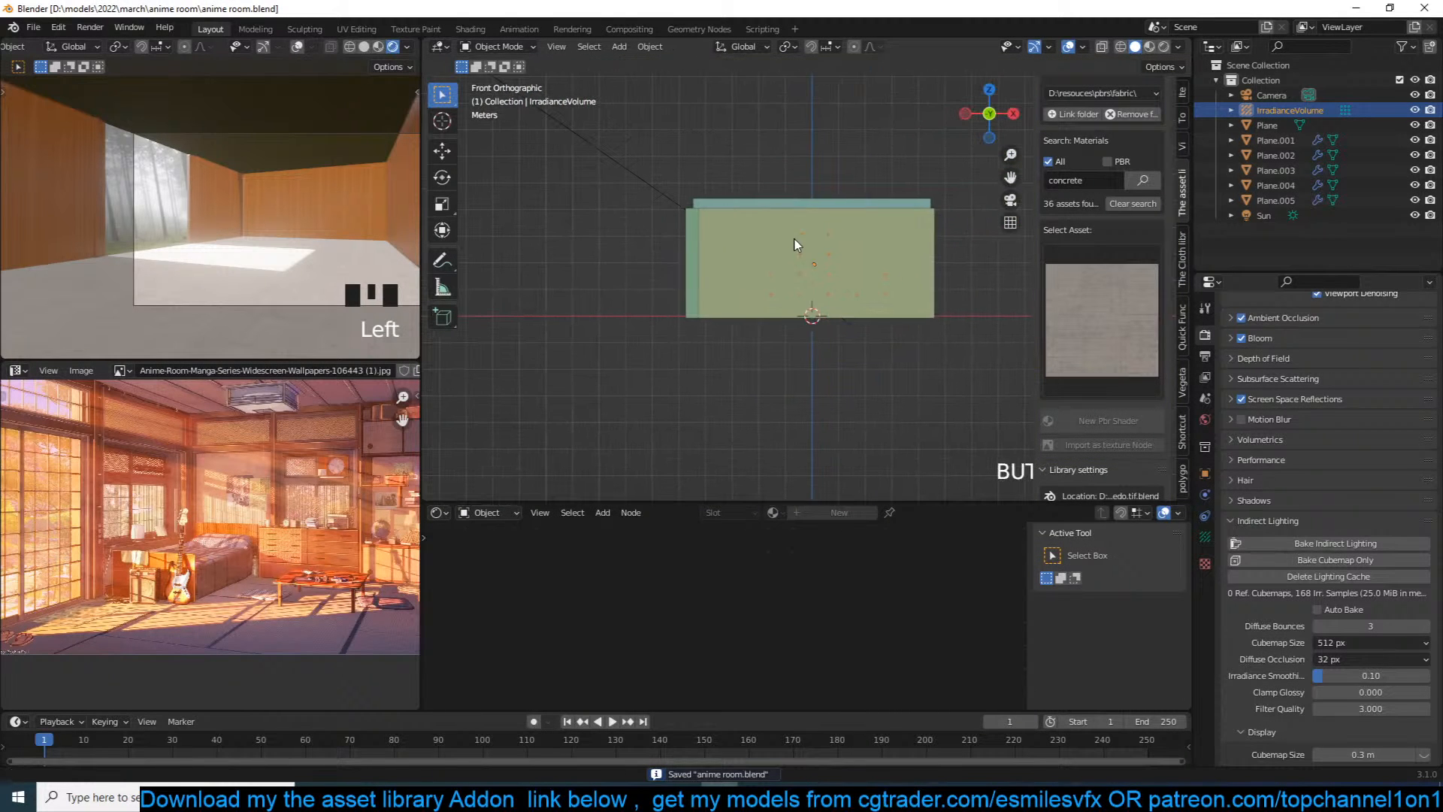
pyautogui.press('z')
pyautogui.press('s')
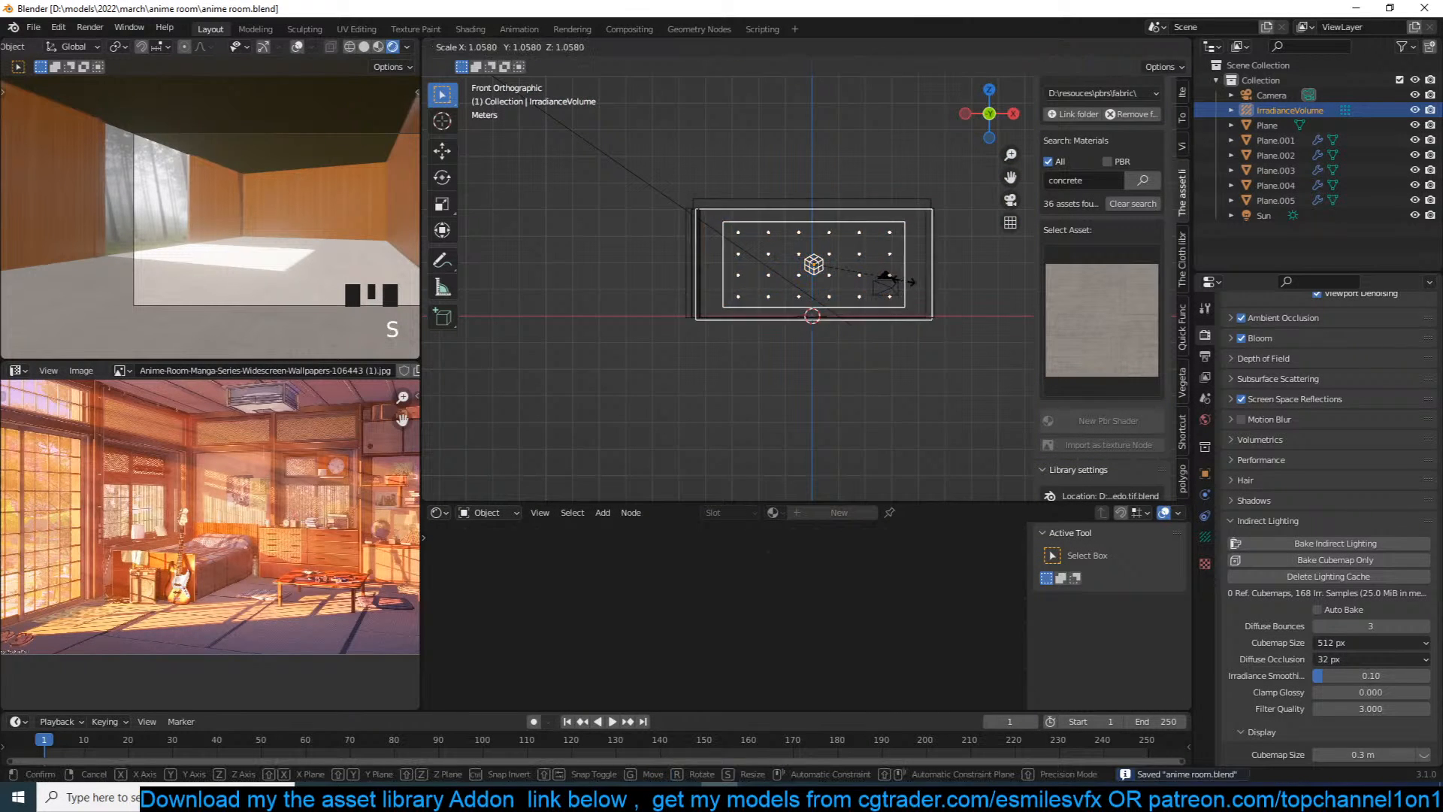
pyautogui.click(923, 290)
pyautogui.hotkey('ctrl', 's')
# Step: Bake the indirect lighting with the enlarged irradiance volume
pyautogui.click(1336, 543)
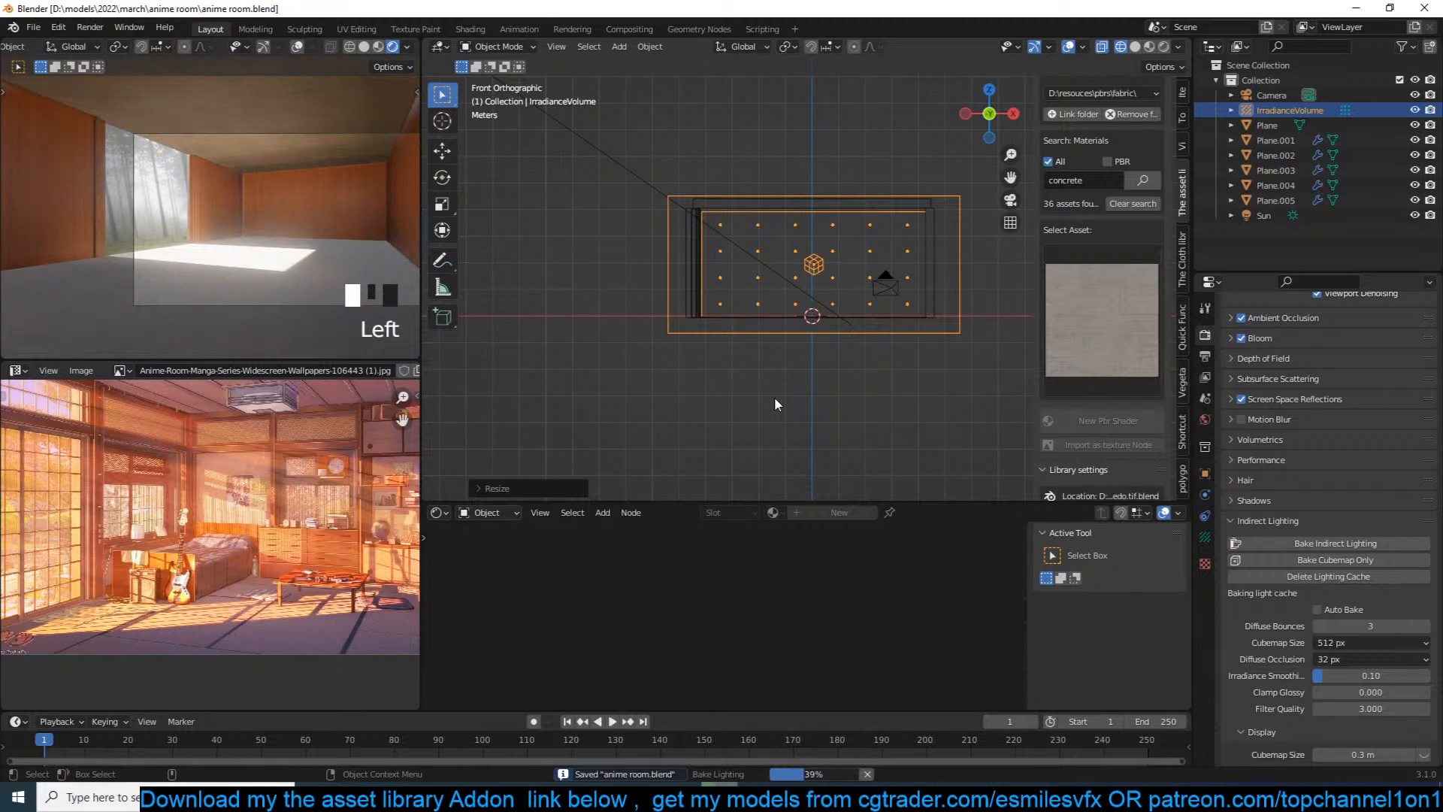
pyautogui.scroll(2, 783, 387)
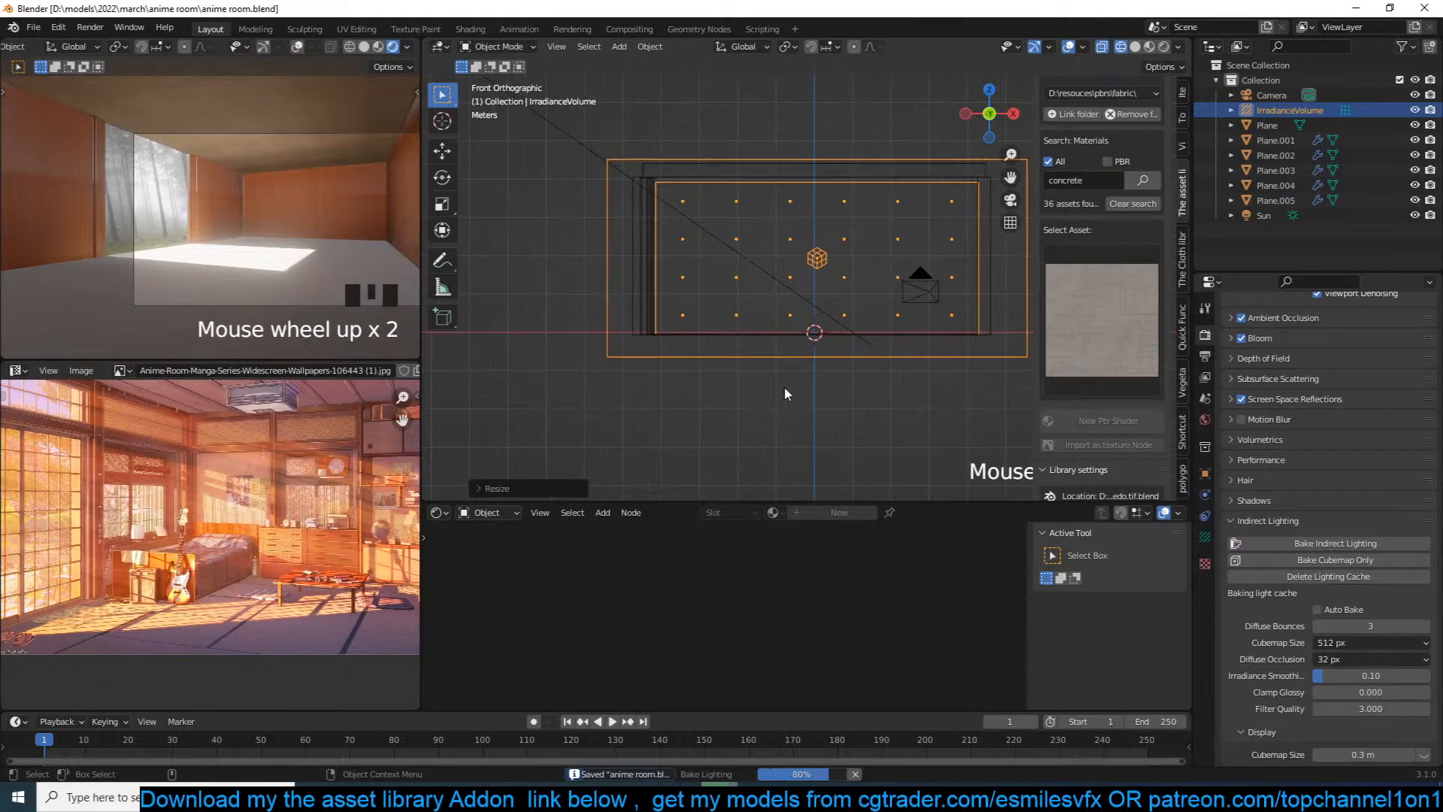
pyautogui.scroll(1, 801, 367)
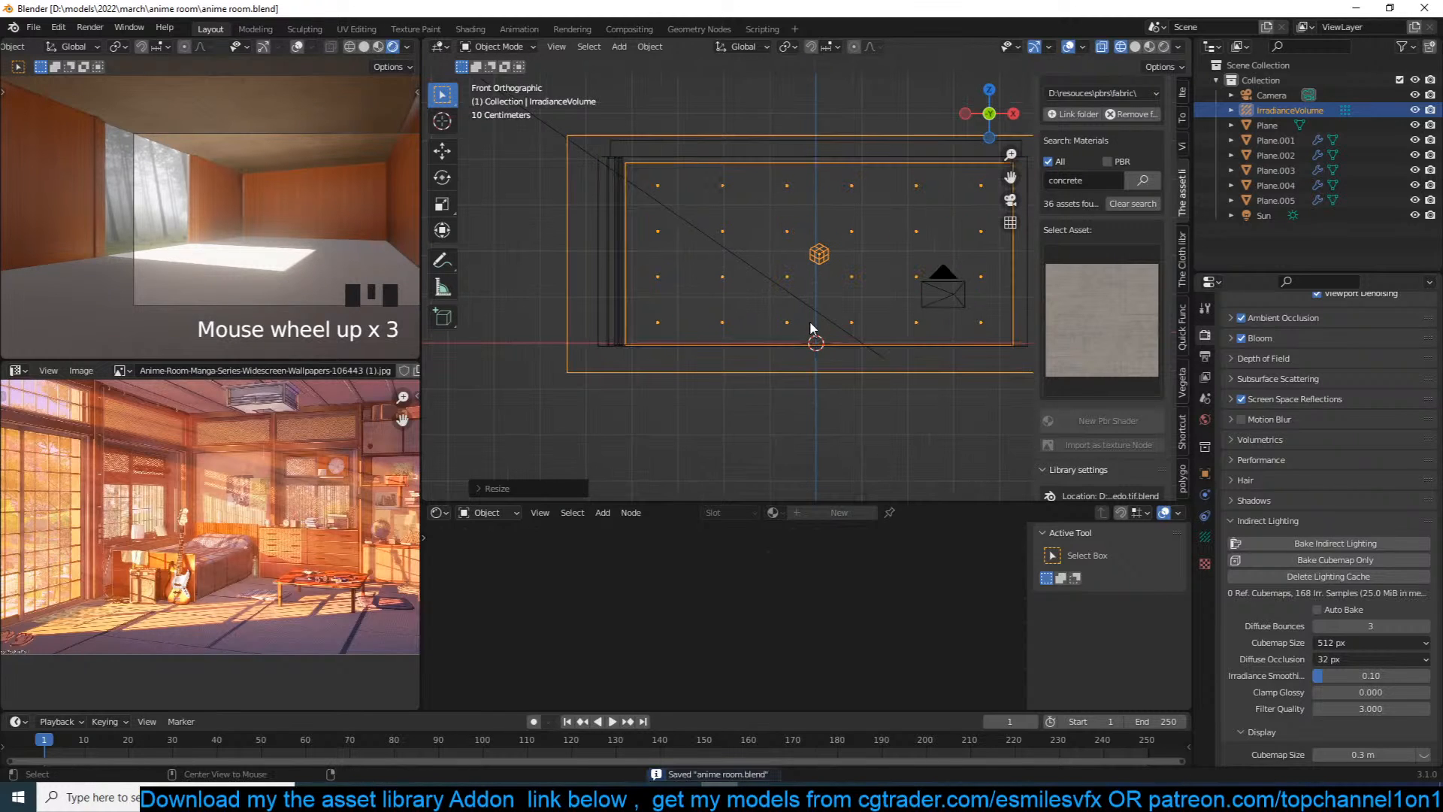
# Step: Add a cube and, in front view, scale and move it so its width and reduced height enclose the whole room
pyautogui.hotkey('alt', 'a')
pyautogui.moveTo(810, 320); pyautogui.dragTo(784, 334, button='middle')
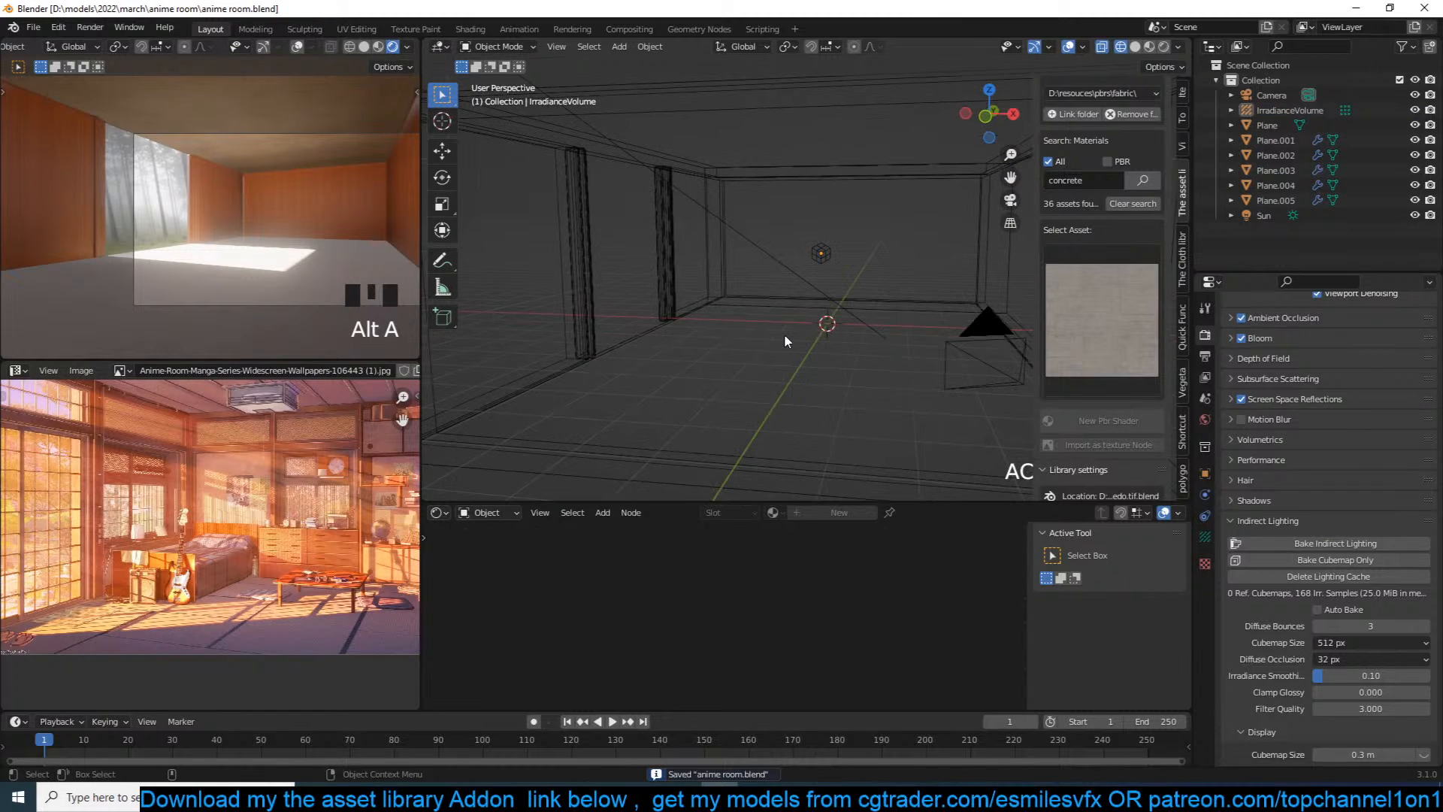
pyautogui.scroll(-2, 784, 335)
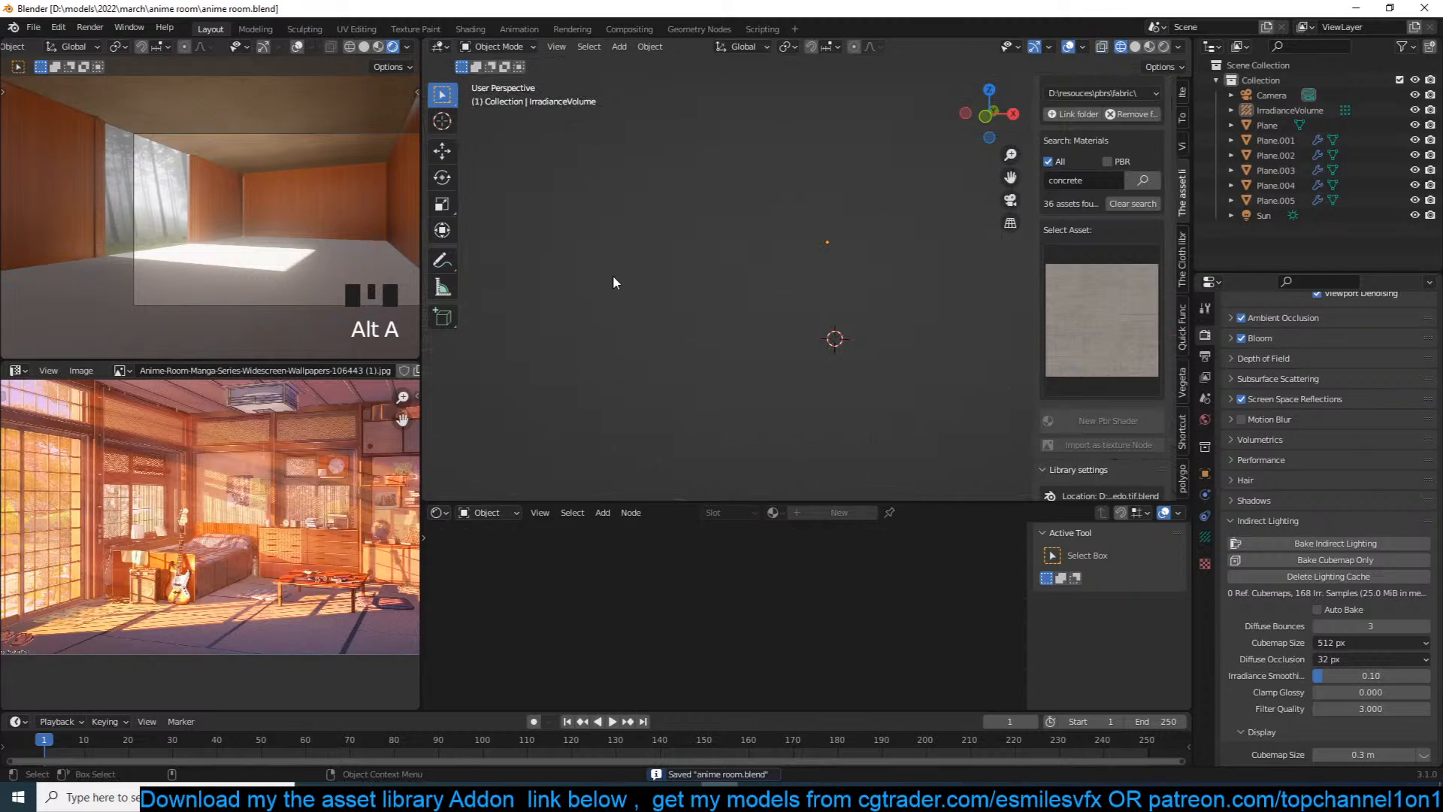
pyautogui.press('KP_1')
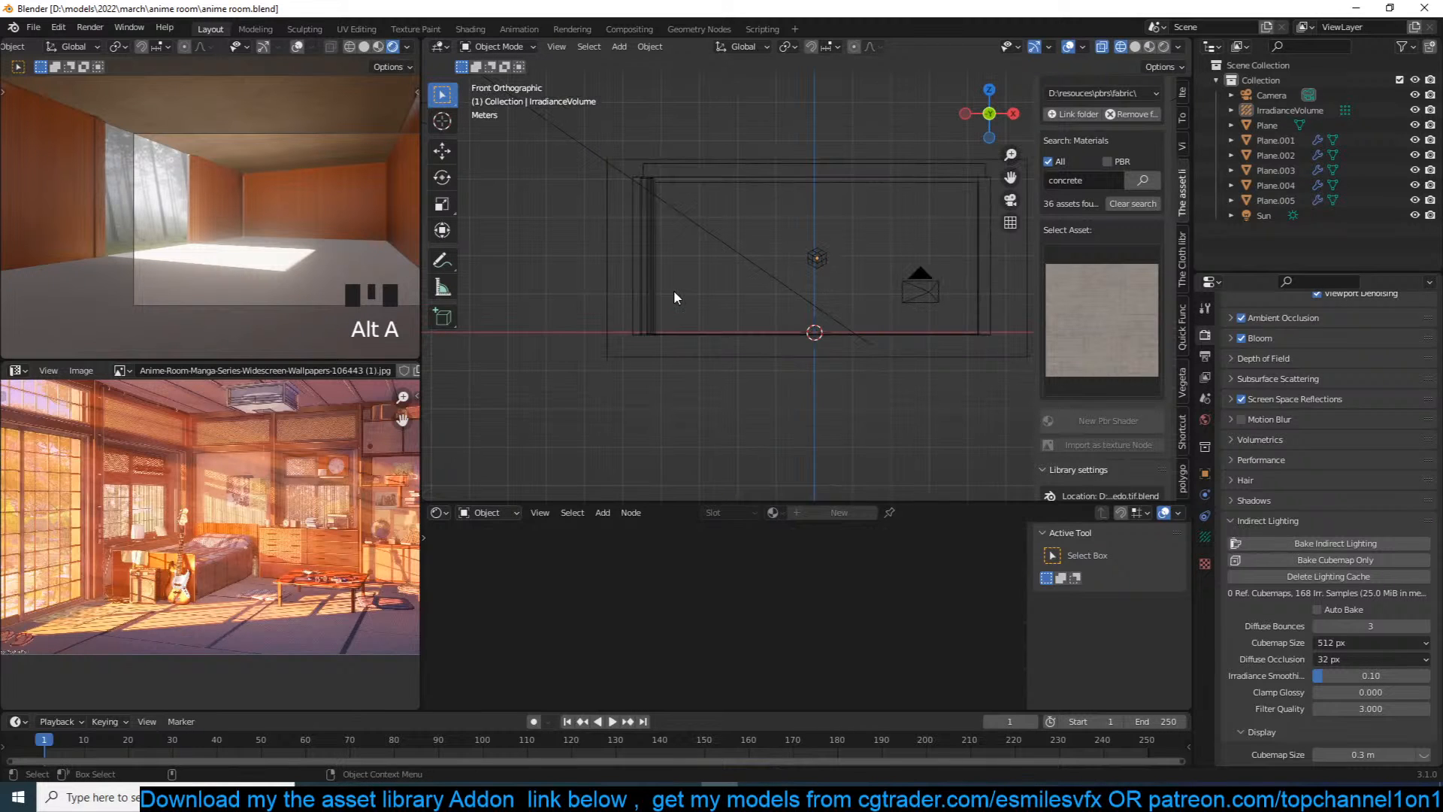
pyautogui.scroll(-2, 699, 248)
pyautogui.hotkey('shift', 'a')
pyautogui.click(782, 236)
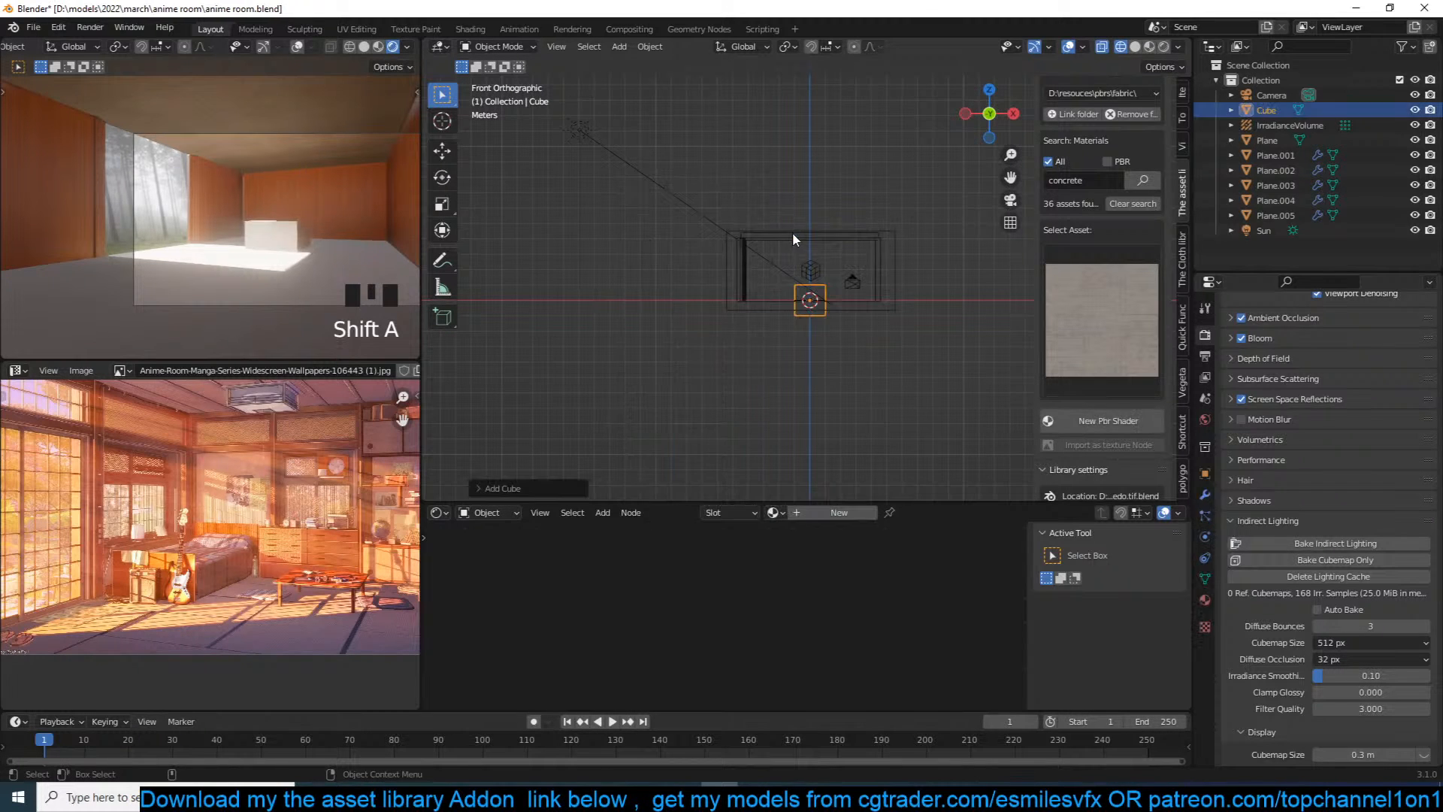
pyautogui.press('s')
pyautogui.press('g')
pyautogui.click(899, 252)
pyautogui.press('s')
pyautogui.press('z')
pyautogui.click(898, 305)
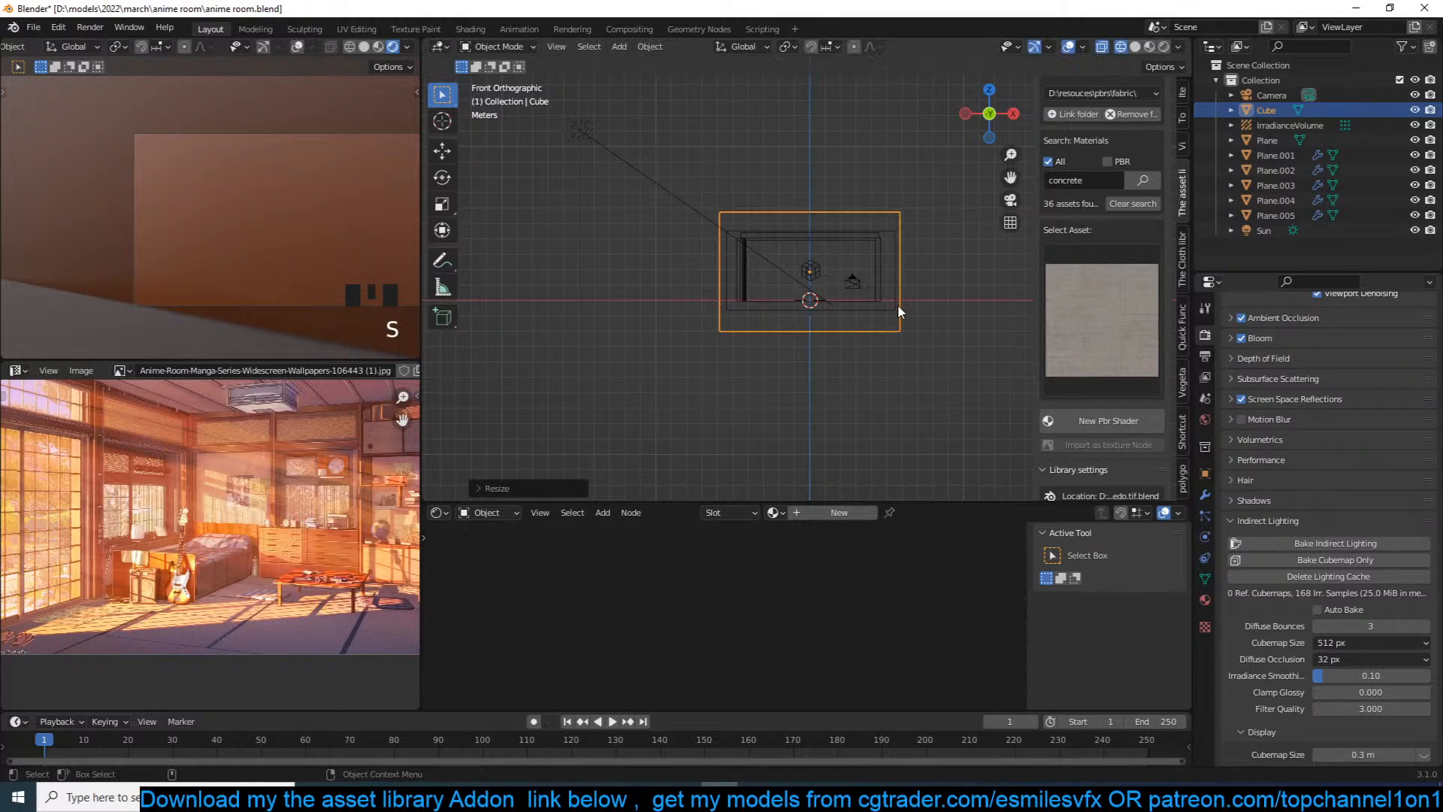
# Step: Stretch the cube along Y in top view, move it to surround the room's full depth, and save the file
pyautogui.press('s')
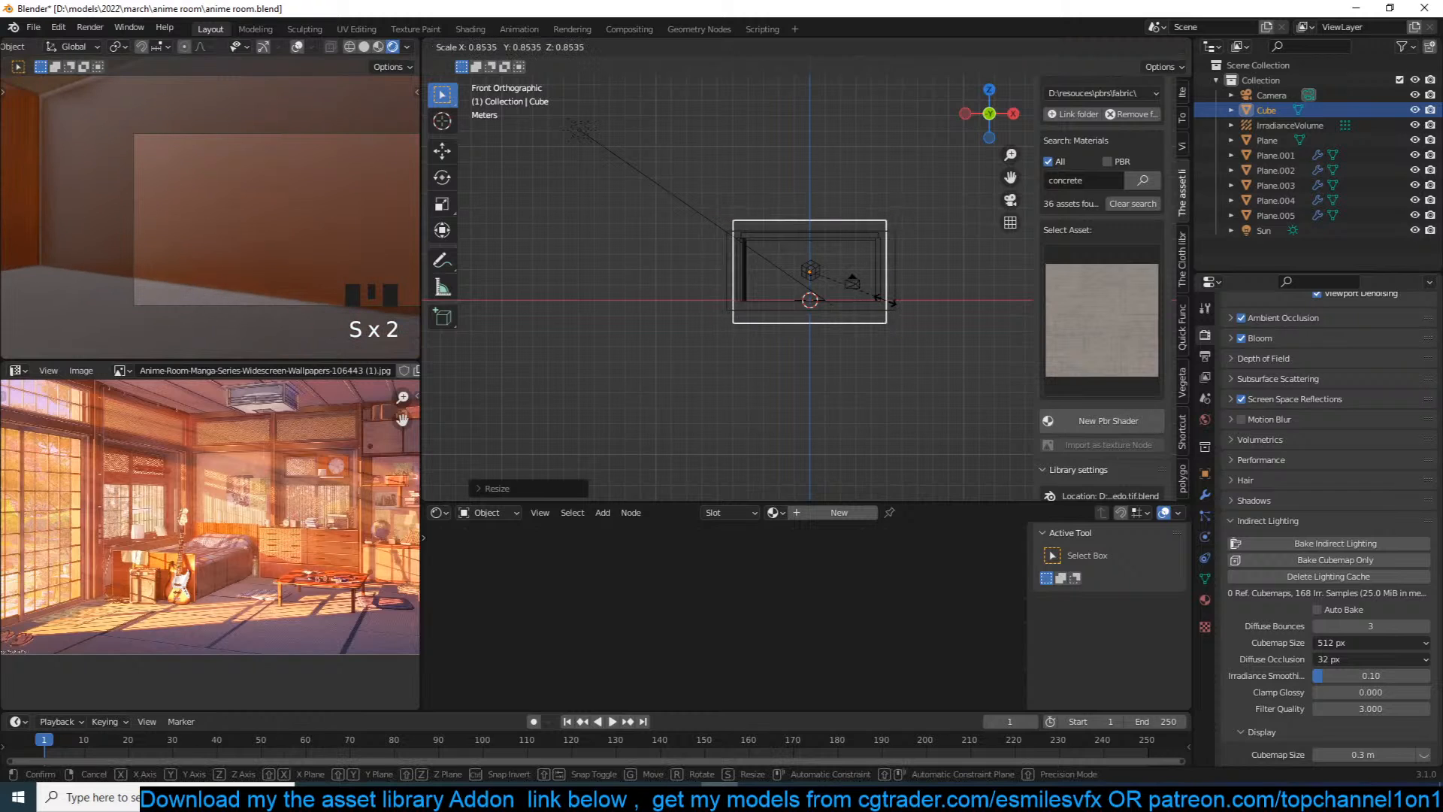
pyautogui.rightClick(885, 300)
pyautogui.press('KP_7')
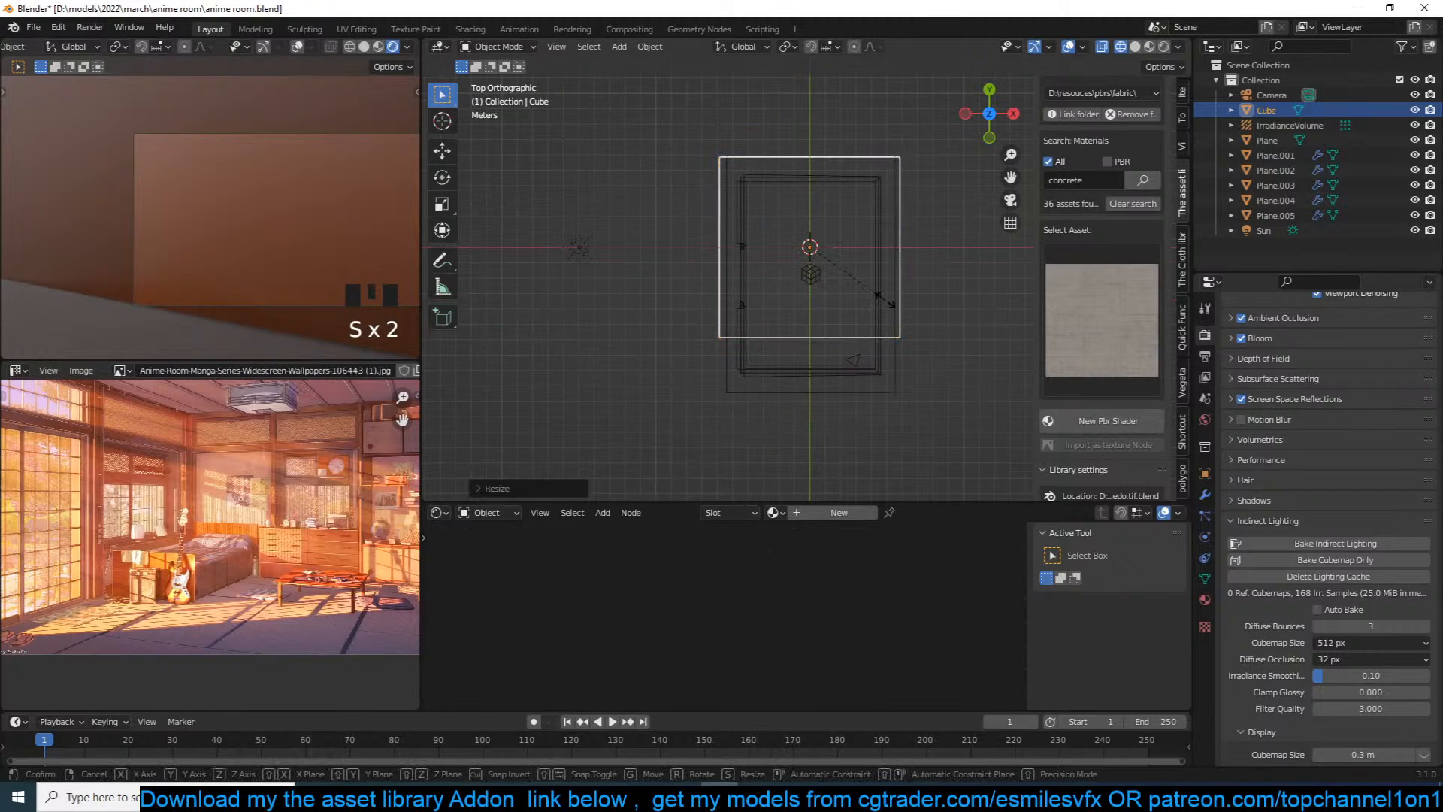
pyautogui.press('s')
pyautogui.press('y')
pyautogui.click(902, 308)
pyautogui.press('g')
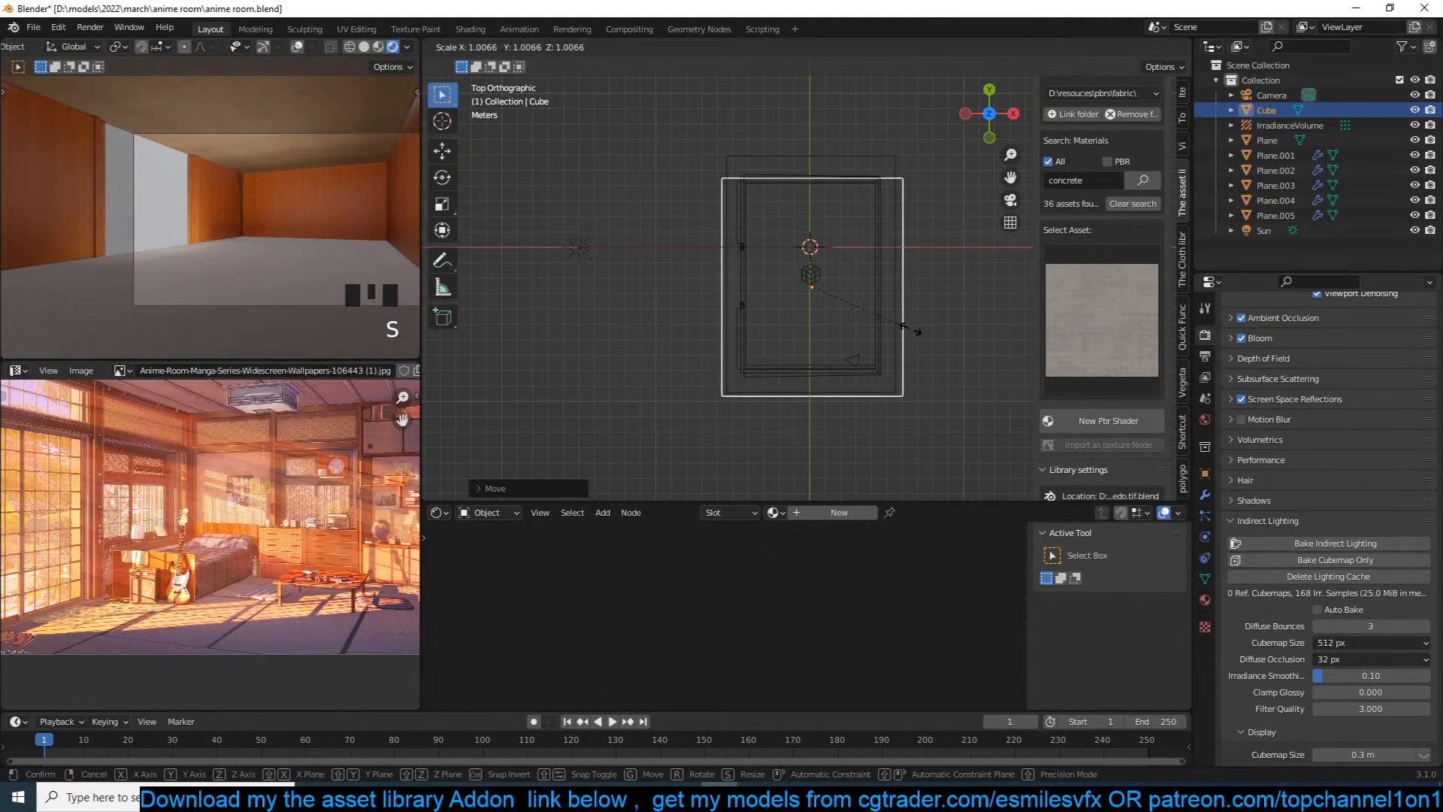
pyautogui.click(913, 311)
pyautogui.hotkey('ctrl', 's')
# Step: Set the enclosing cube's viewport display to Wire and save the file
pyautogui.click(1205, 473)
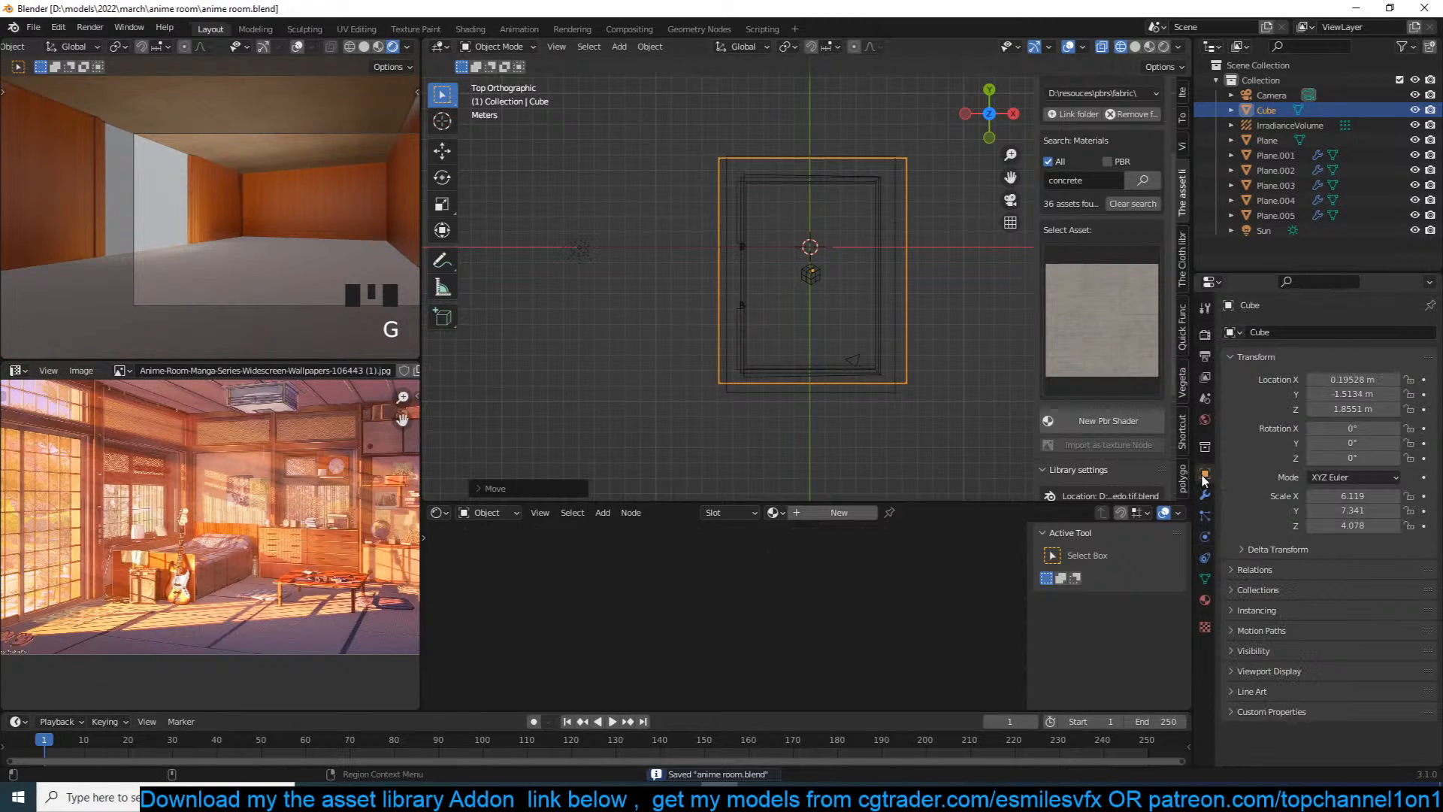
pyautogui.click(1293, 672)
pyautogui.scroll(-3, 1298, 666)
pyautogui.click(1361, 738)
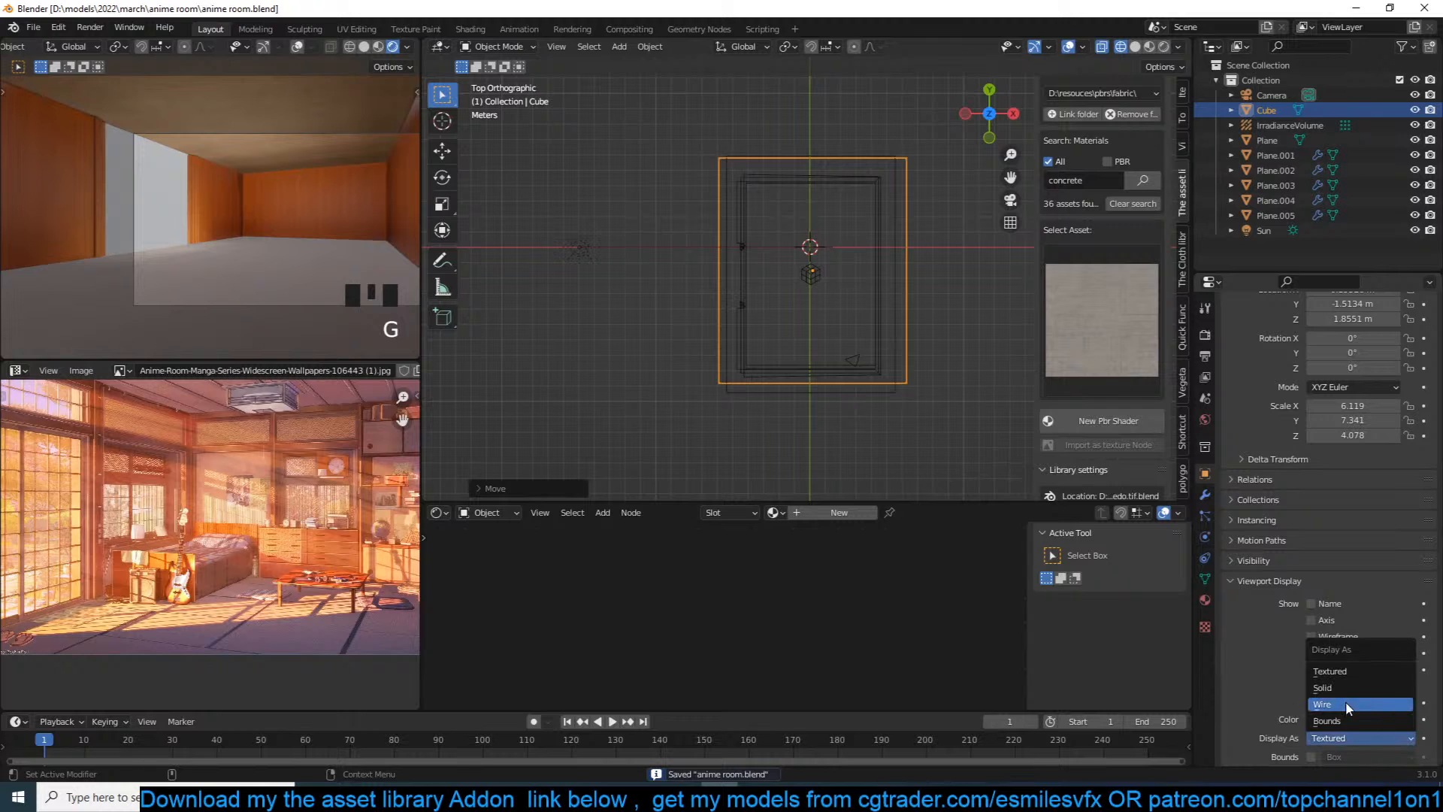
pyautogui.click(1350, 706)
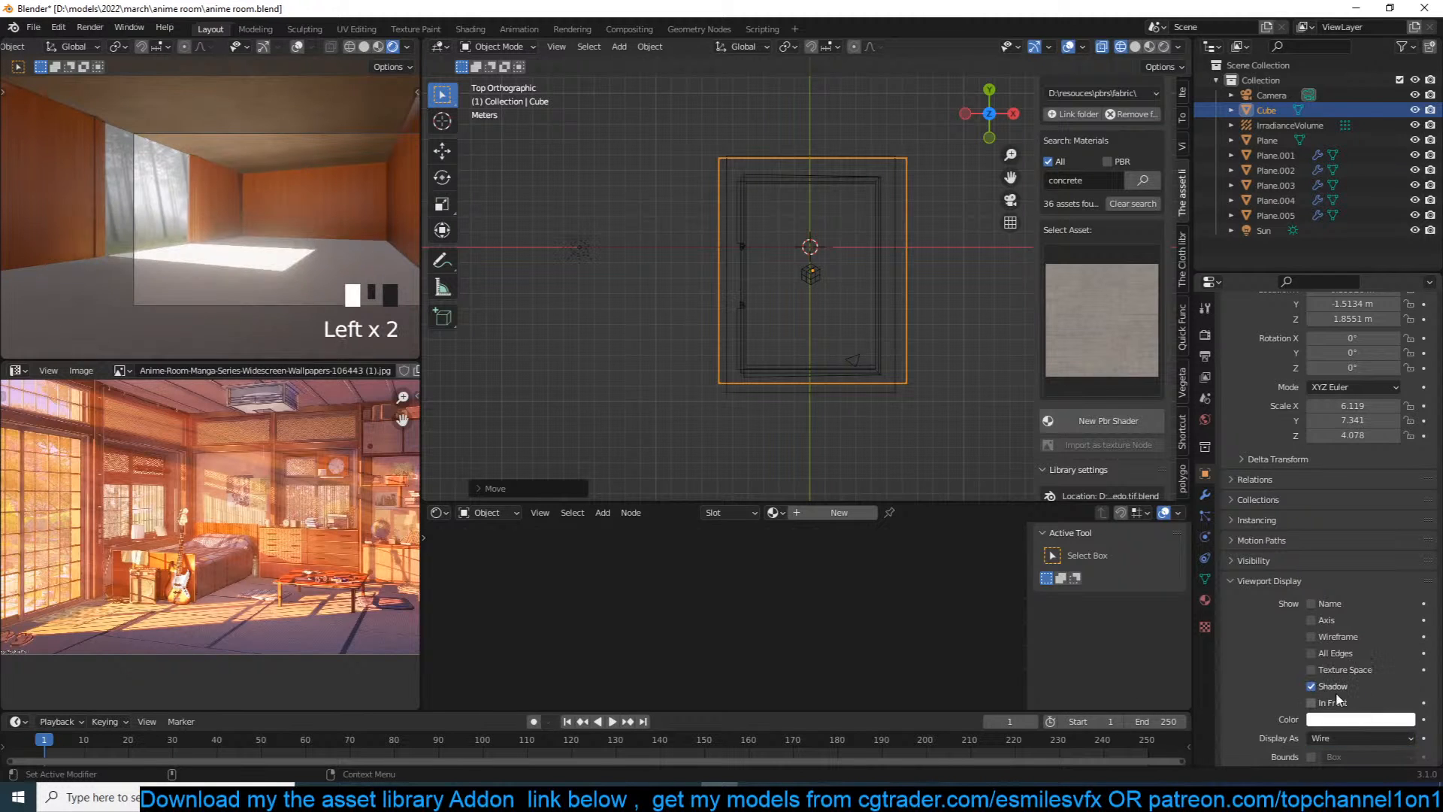
pyautogui.hotkey('ctrl', 's')
# Step: Give the cube a new material, replace its Principled BSDF with a Principled Volume linked to the output, and save the file
pyautogui.click(797, 512)
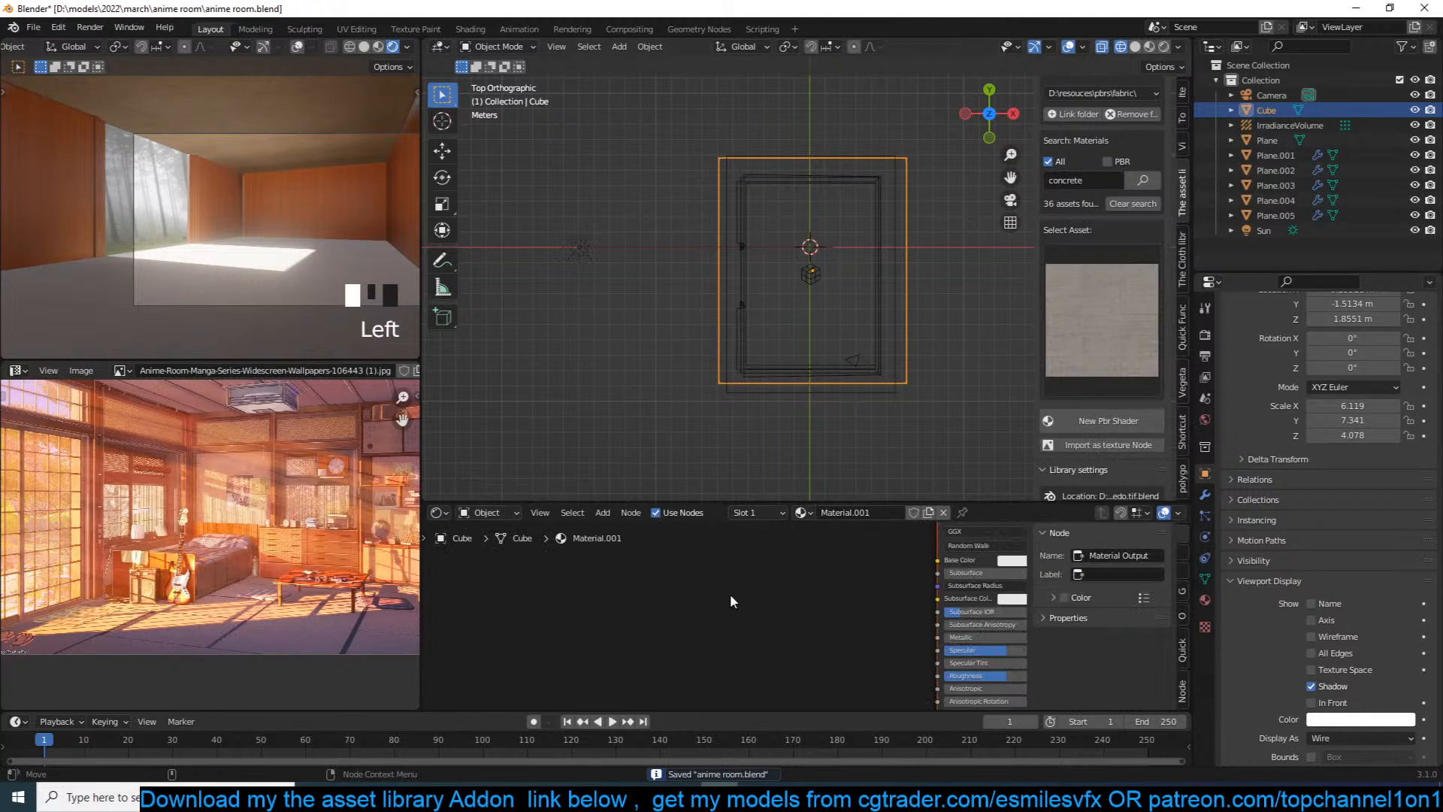
pyautogui.hotkey('shift', 'a')
pyautogui.moveTo(661, 658)
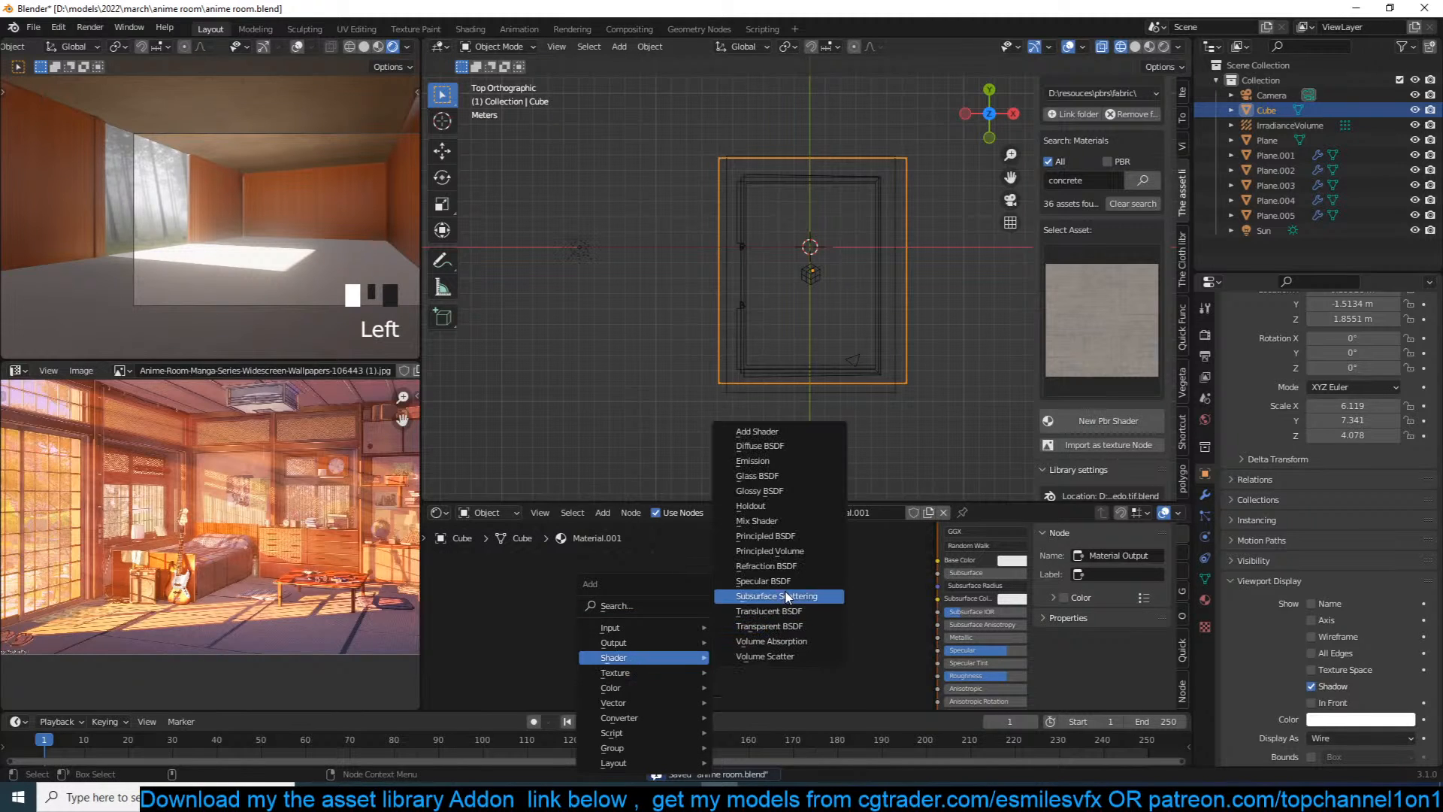
pyautogui.click(785, 557)
pyautogui.click(752, 606)
pyautogui.keyDown('ctrl'); pyautogui.keyDown('shift'); pyautogui.click(752, 606); pyautogui.keyUp('shift'); pyautogui.keyUp('ctrl')
pyautogui.scroll(-2, 755, 608)
pyautogui.moveTo(940, 569); pyautogui.dragTo(892, 599, button='middle')
pyautogui.click(913, 563)
pyautogui.click(913, 562)
pyautogui.press('Delete')
pyautogui.click(838, 558)
pyautogui.hotkey('ctrl', 's')
# Step: Set the Principled Volume node's density to 0.1
pyautogui.scroll(3, 776, 636)
pyautogui.doubleClick(772, 624)
pyautogui.write('0.1')
pyautogui.press('Return')
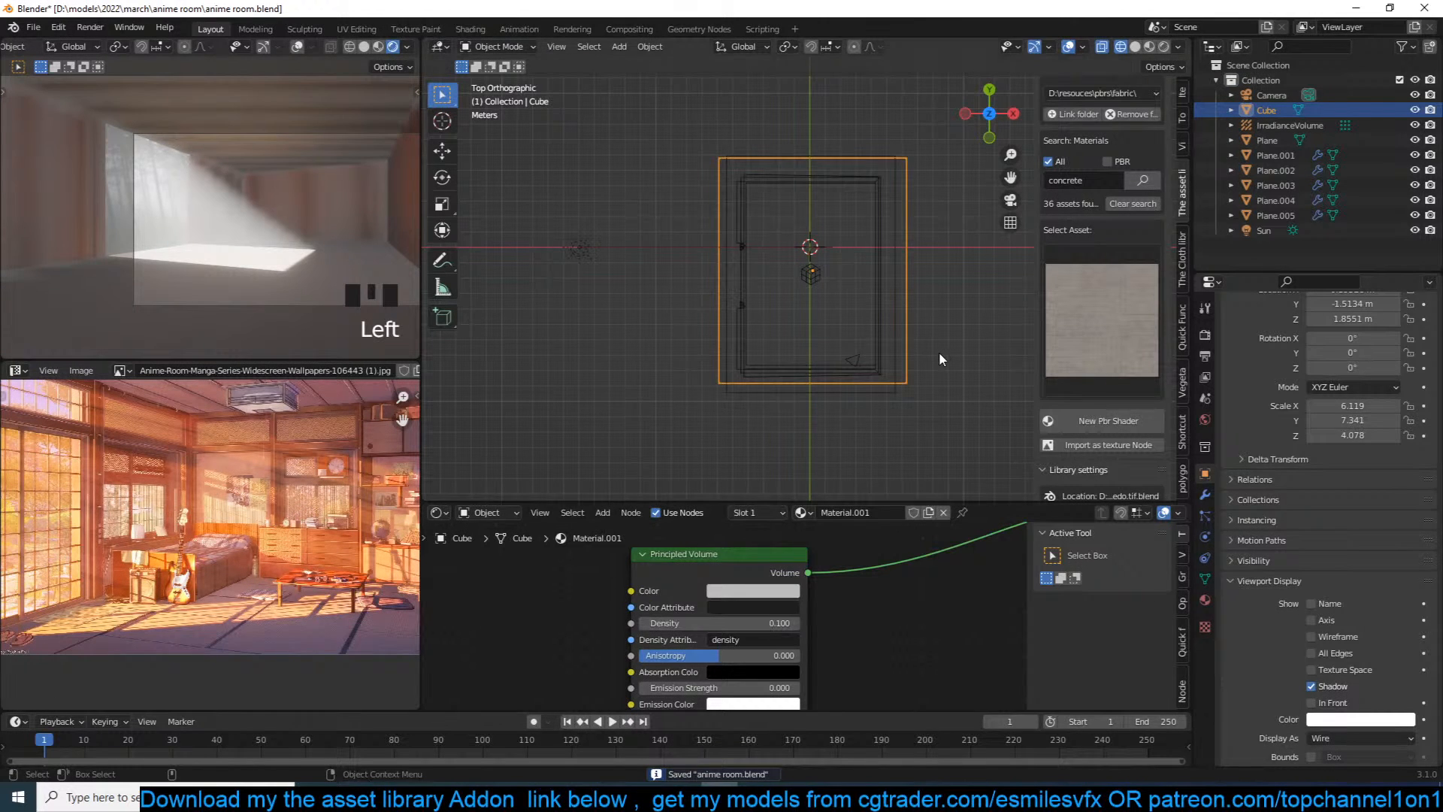
# Step: Shrink the volume cube to scale about 3.9 × 4.68 × 2.29 and raise it to about Z 2.02 m
pyautogui.press('s')
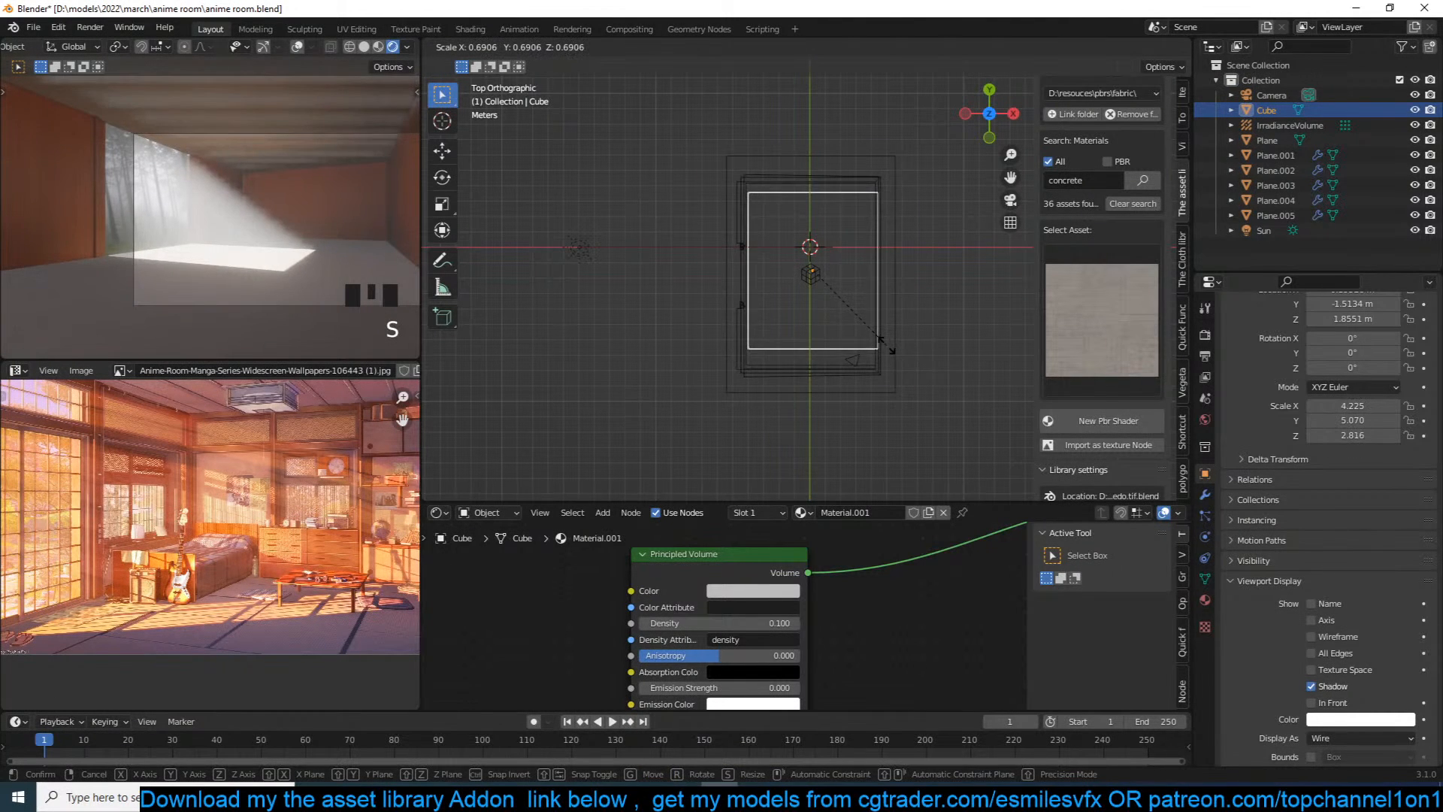
pyautogui.click(874, 346)
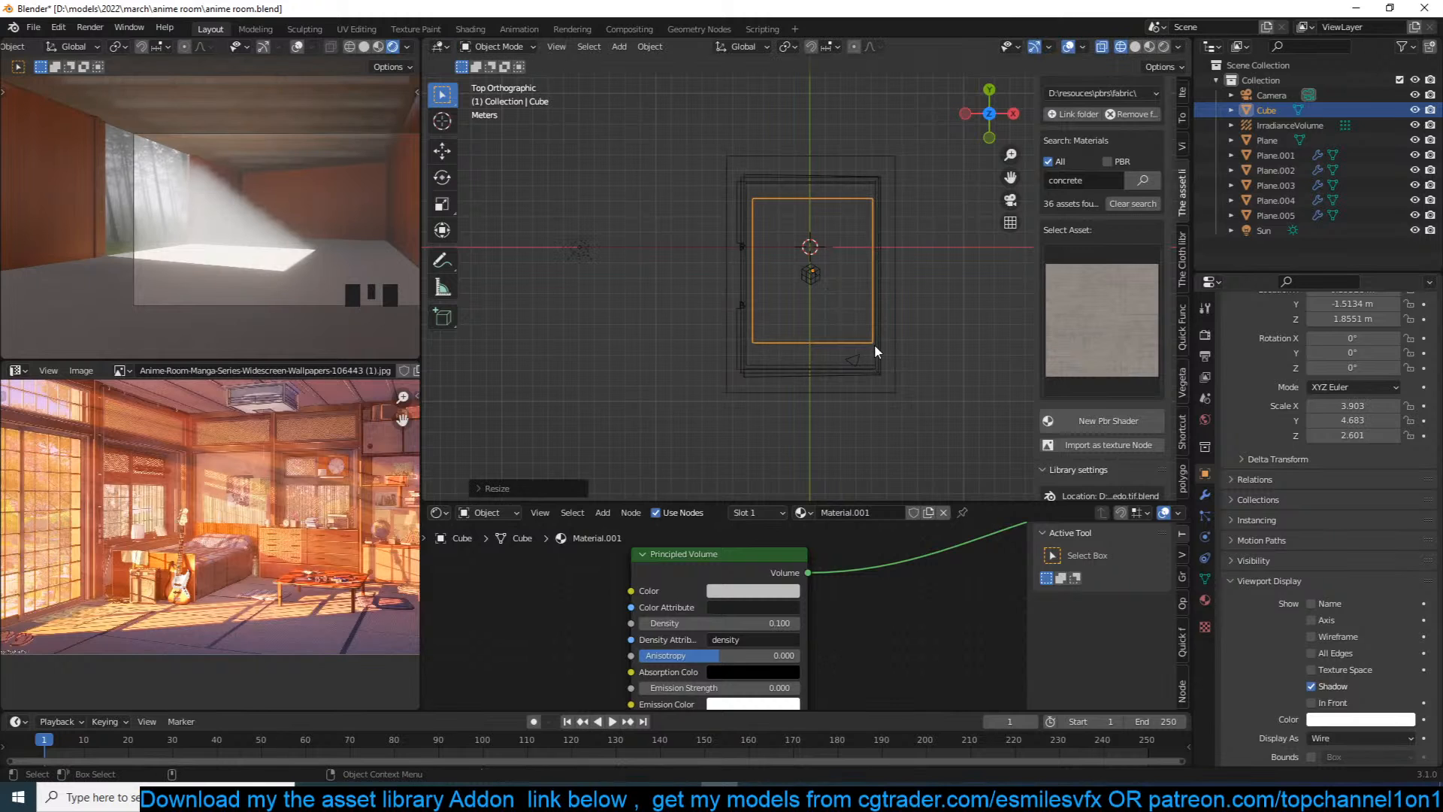
pyautogui.press('KP_1')
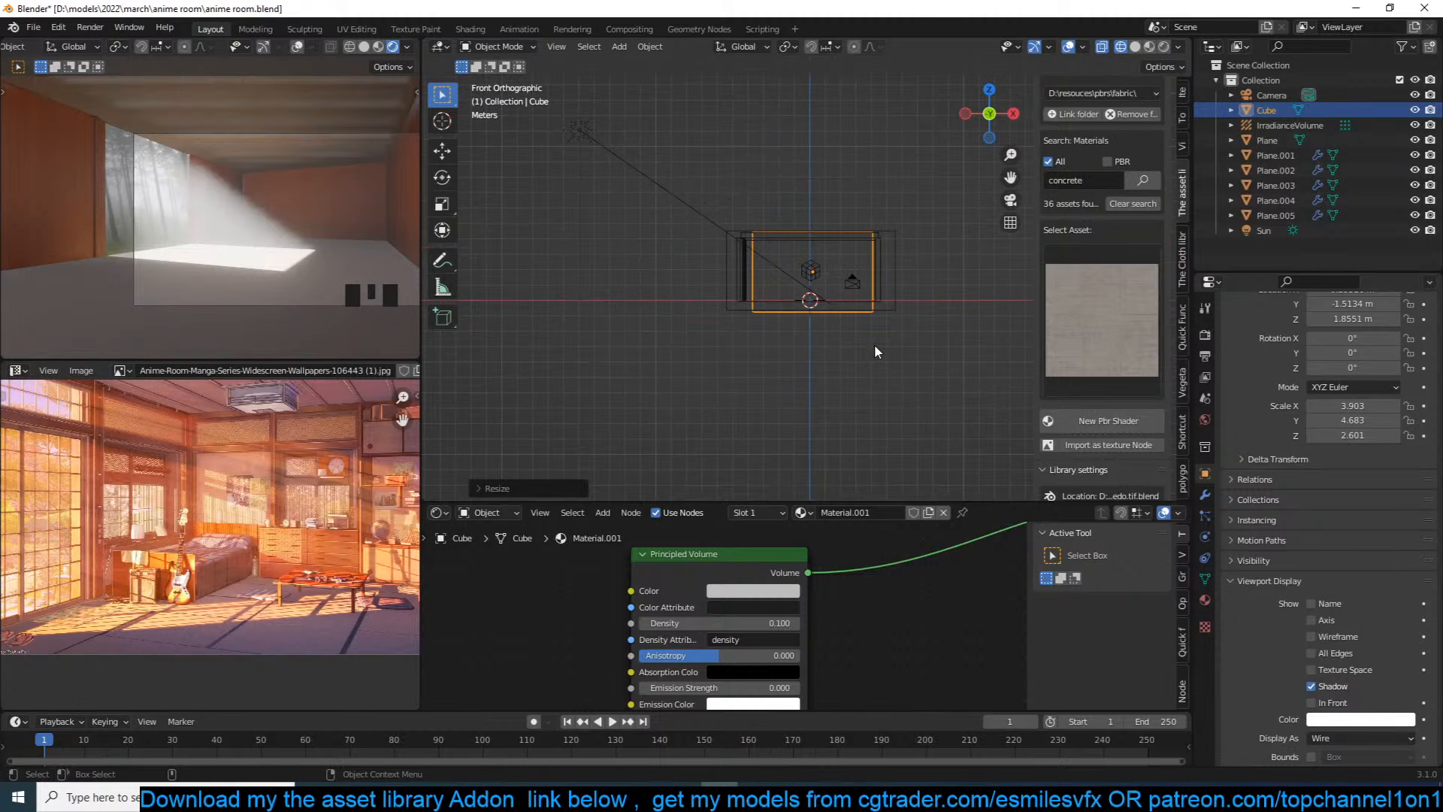
pyautogui.press('s')
pyautogui.press('z')
pyautogui.click(876, 343)
pyautogui.press('g')
pyautogui.press('z')
pyautogui.click(878, 331)
pyautogui.press('s')
pyautogui.press('z')
pyautogui.click(876, 326)
pyautogui.press('g')
pyautogui.press('z')
pyautogui.click(904, 305)
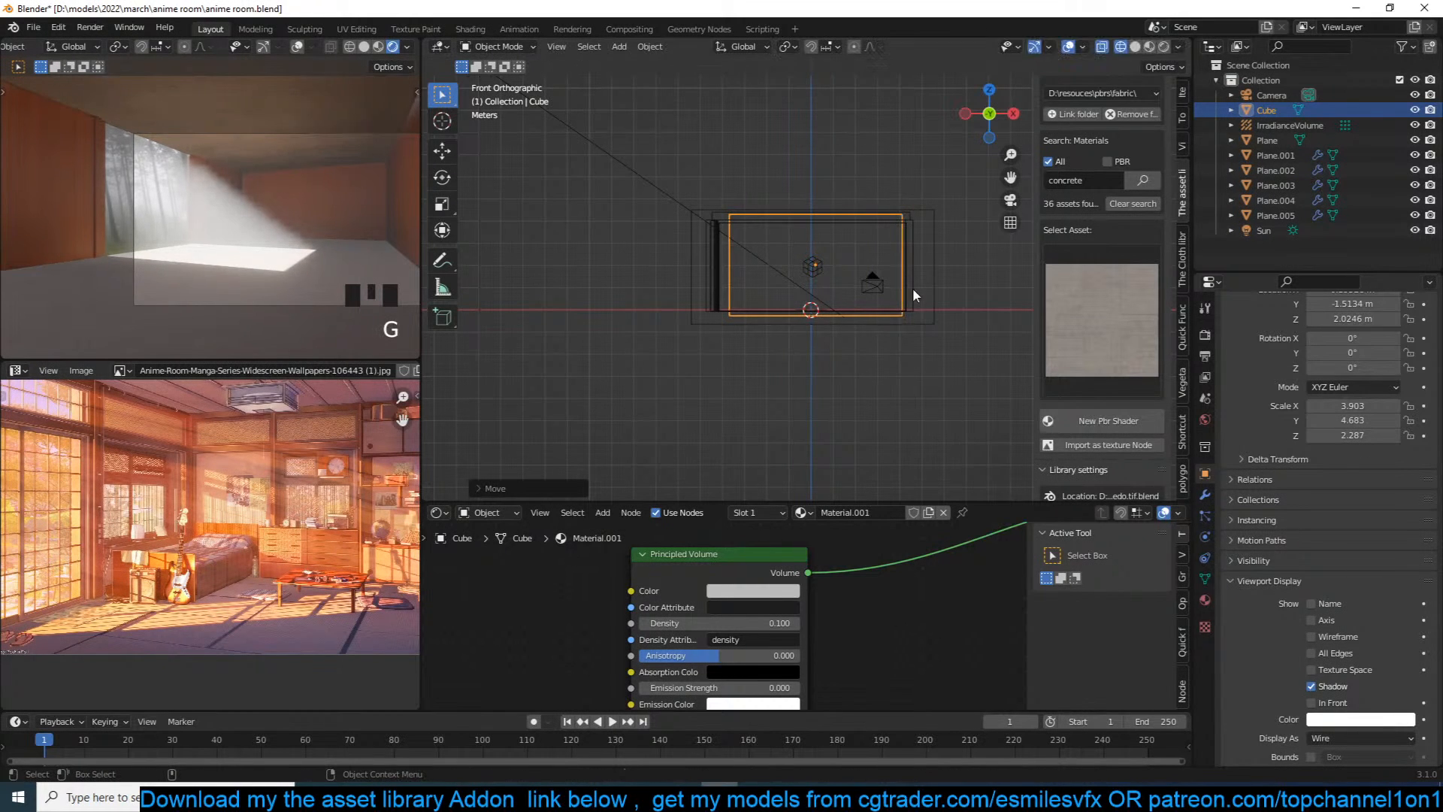
# Step: Widen the cube along X, adjust its height and overall scale to about 4.48 × 4.51 × 2.07 to match the room walls, and save
pyautogui.press('s')
pyautogui.press('x')
pyautogui.click(940, 267)
pyautogui.press('g')
pyautogui.press('z')
pyautogui.click(932, 265)
pyautogui.press('s')
pyautogui.click(940, 273)
pyautogui.press('s')
pyautogui.click(931, 275)
pyautogui.hotkey('ctrl', 's')
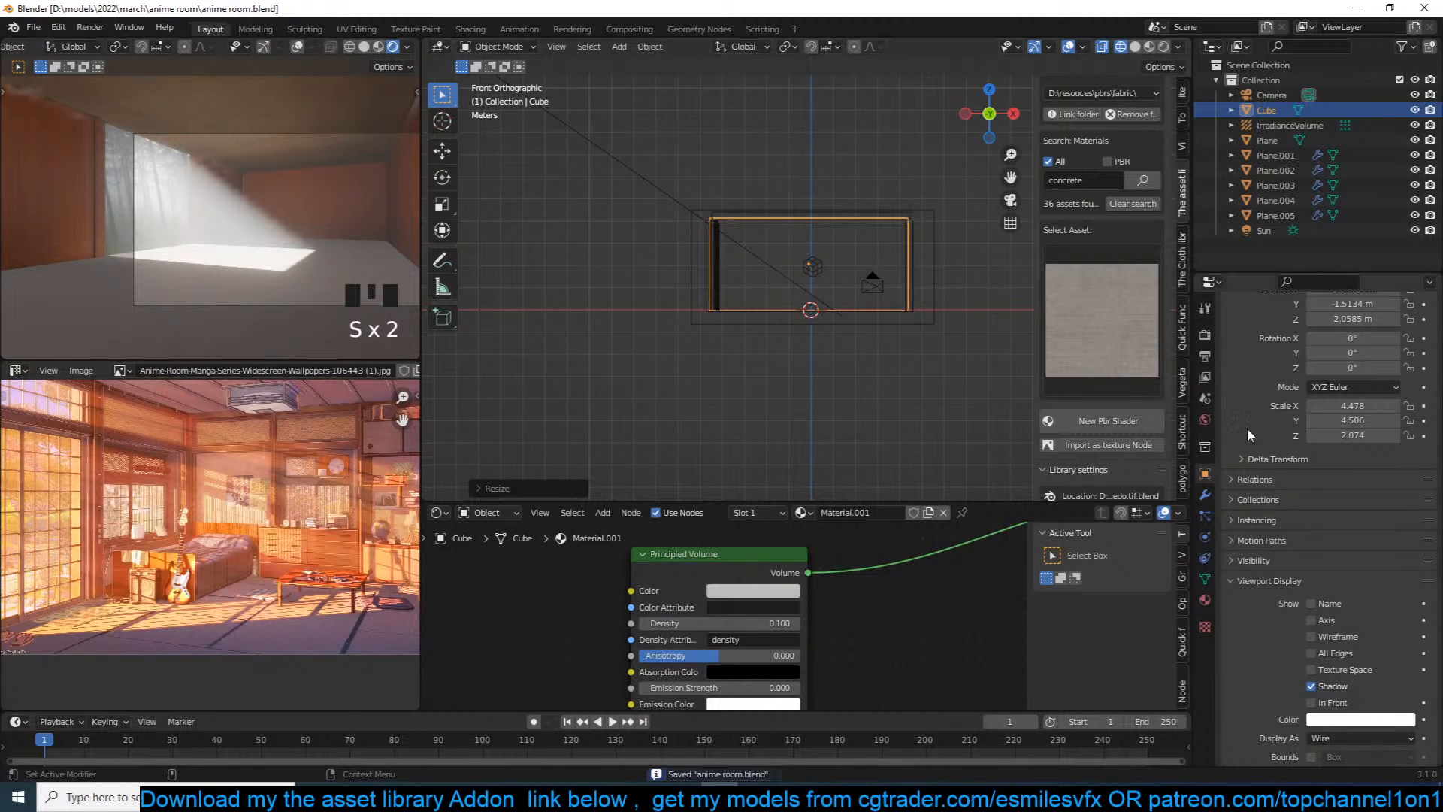
# Step: Measure the room's depth in top view from the camera toward the far wall
pyautogui.scroll(3, 1280, 548)
pyautogui.click(1203, 356)
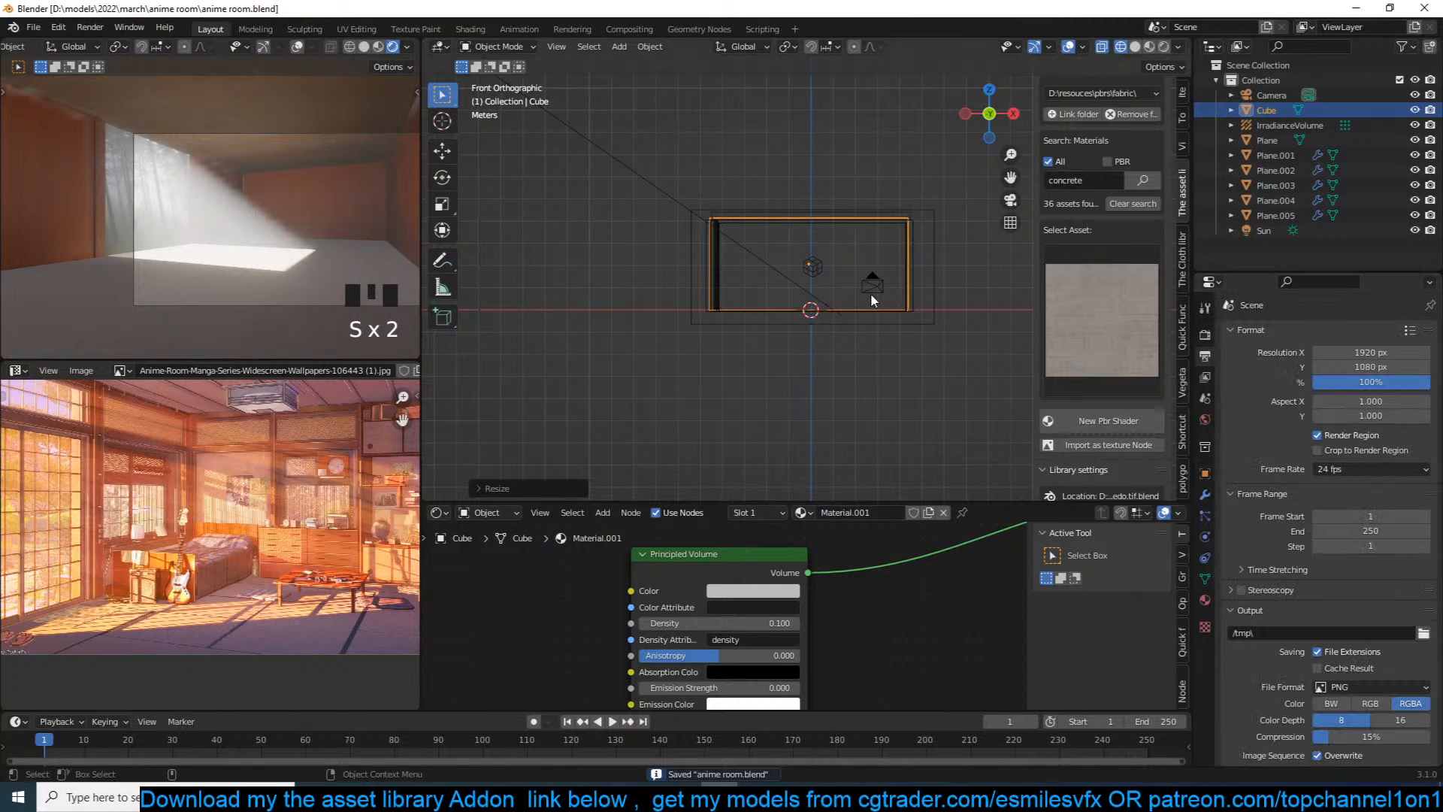
pyautogui.press('KP_7')
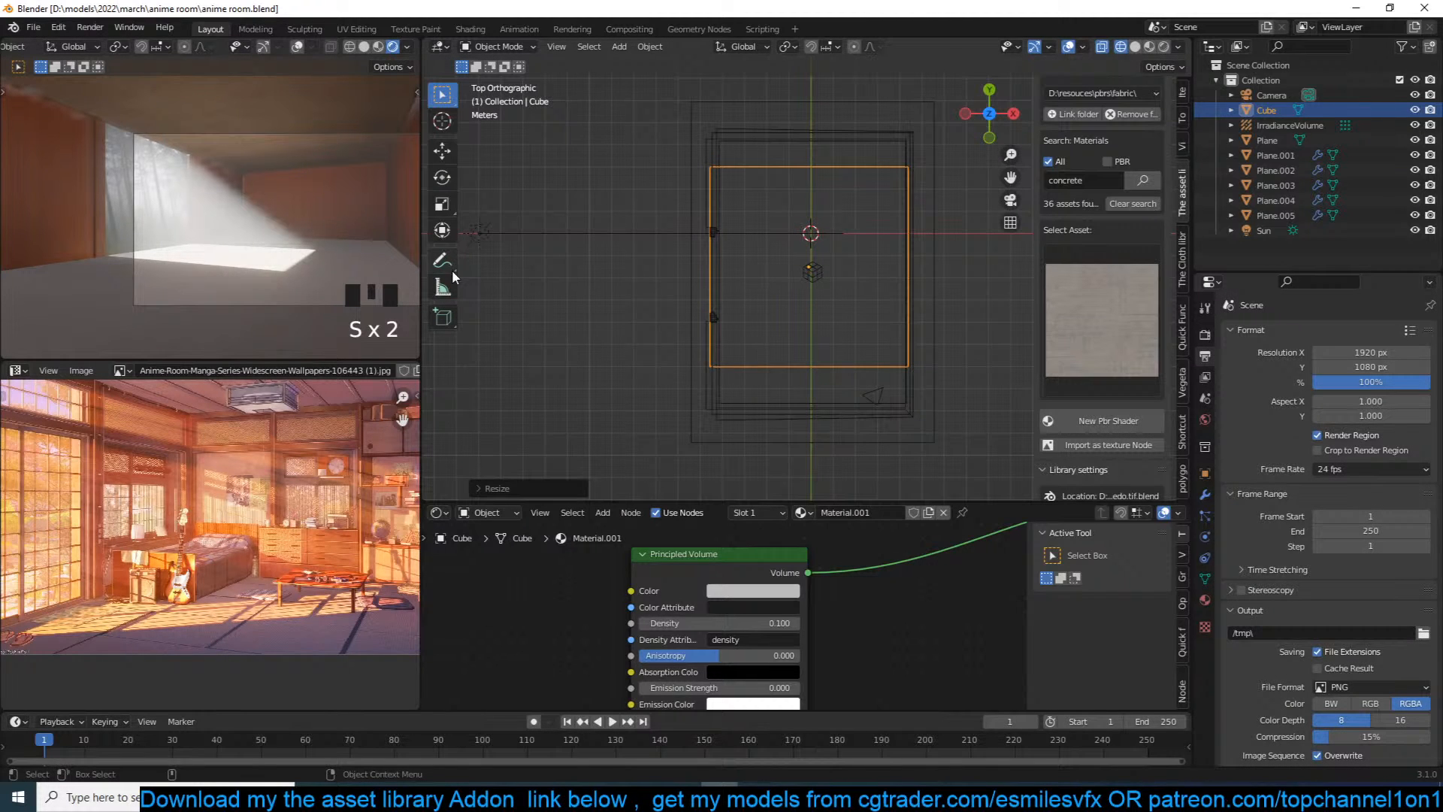
pyautogui.click(442, 286)
pyautogui.moveTo(869, 396); pyautogui.dragTo(862, 190)
# Step: Set the Eevee volumetrics End distance to 10 m, save the file, and delete the ruler measurement
pyautogui.click(1206, 336)
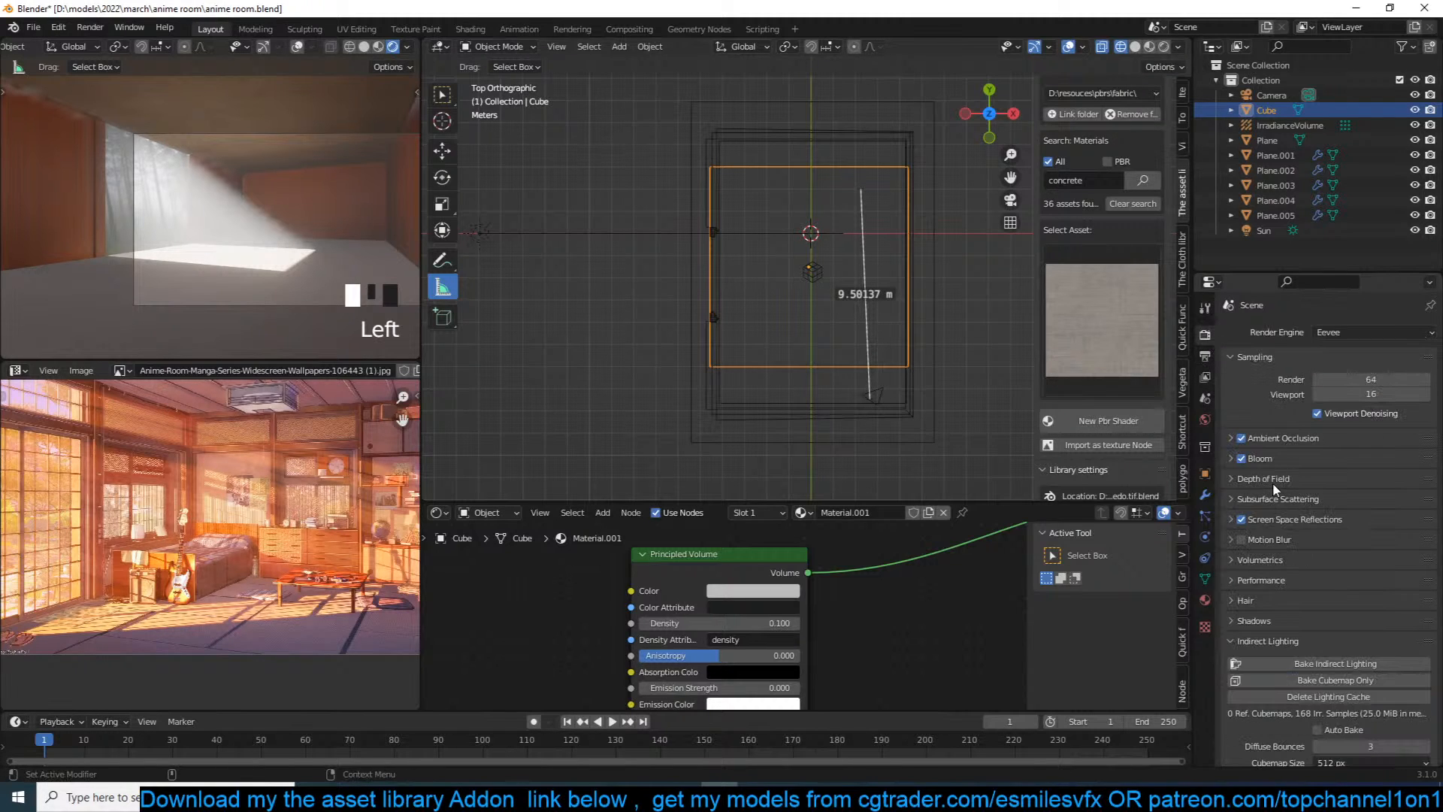
pyautogui.click(1271, 567)
pyautogui.doubleClick(1367, 597)
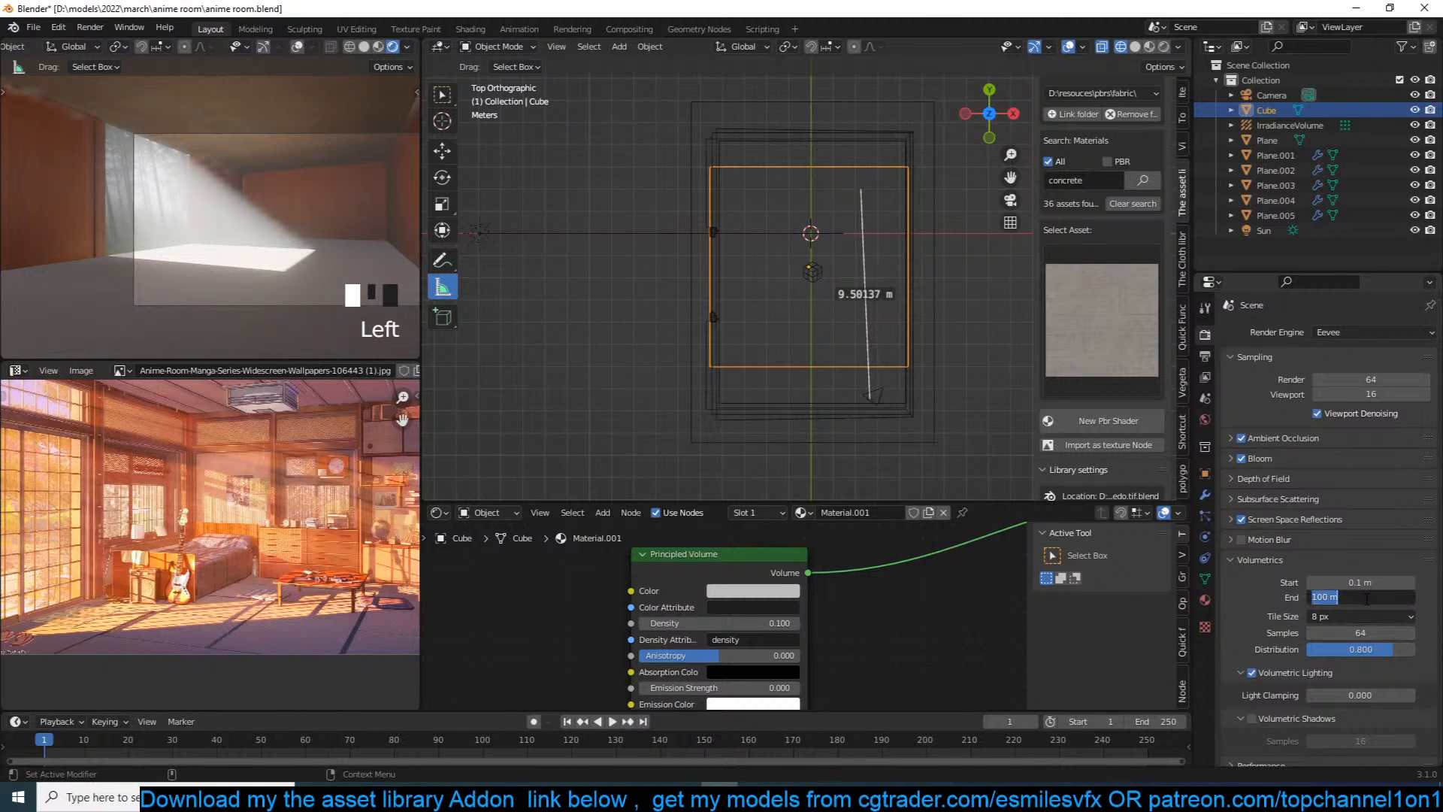
pyautogui.write('10')
pyautogui.click(674, 355)
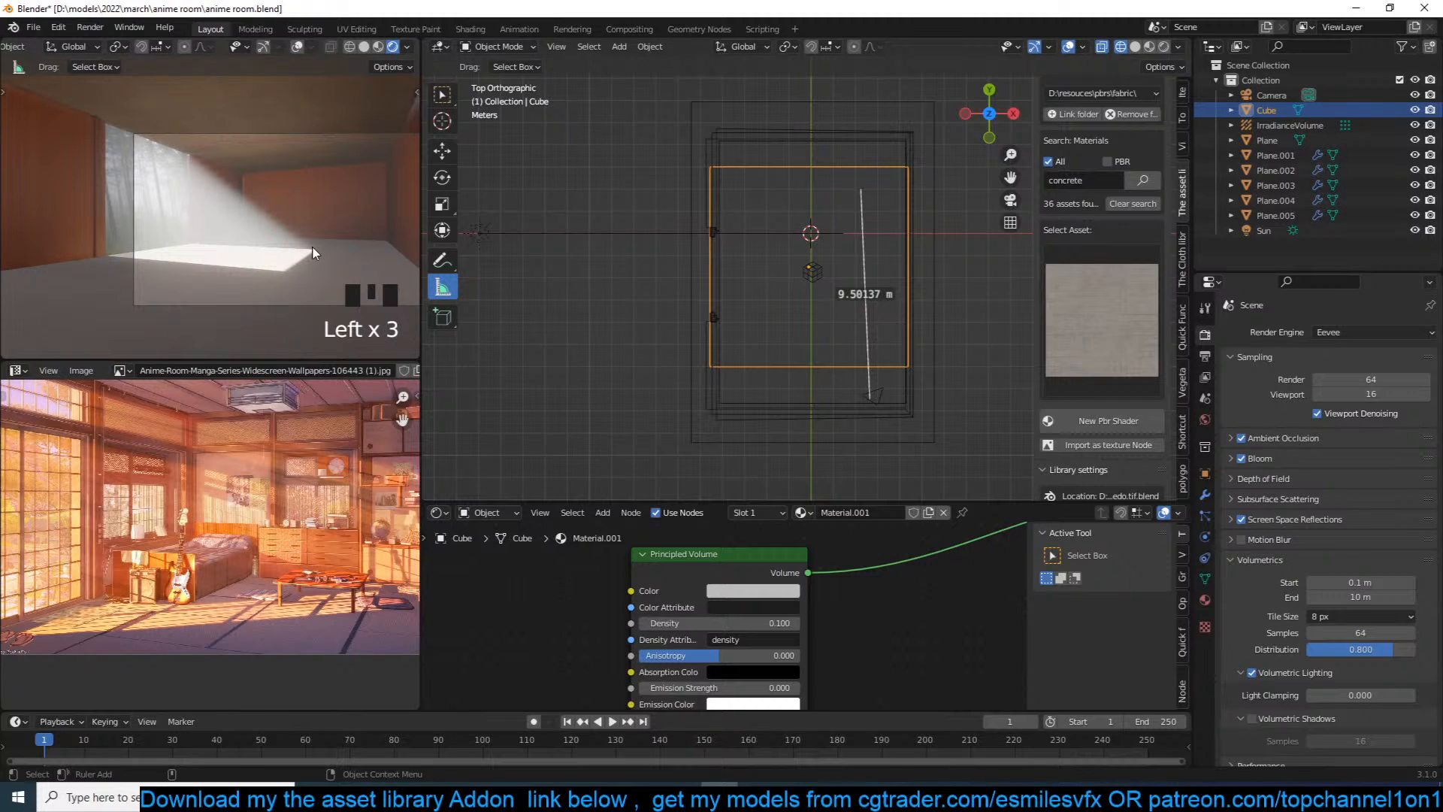
pyautogui.hotkey('ctrl', 's')
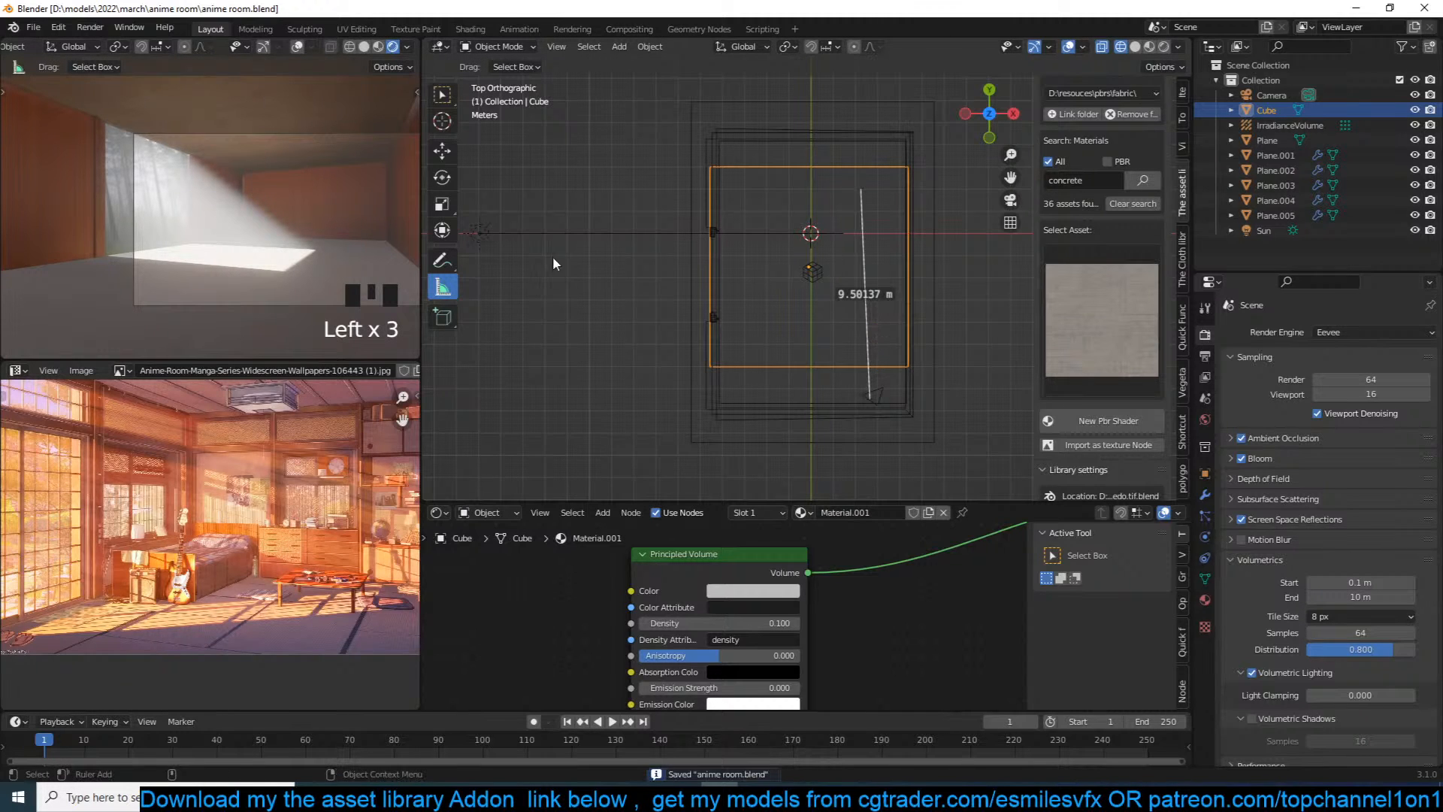
pyautogui.press('Delete')
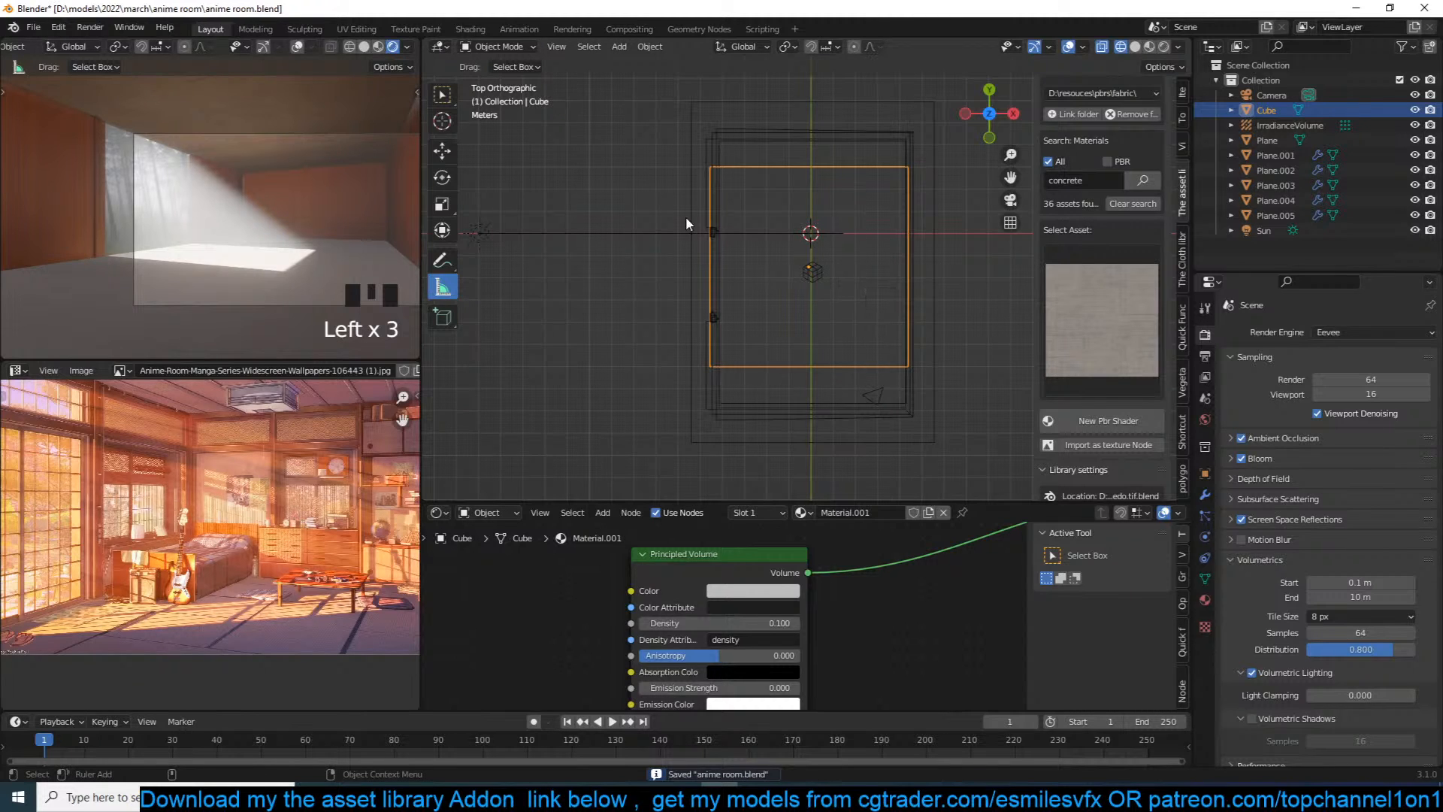
pyautogui.click(444, 150)
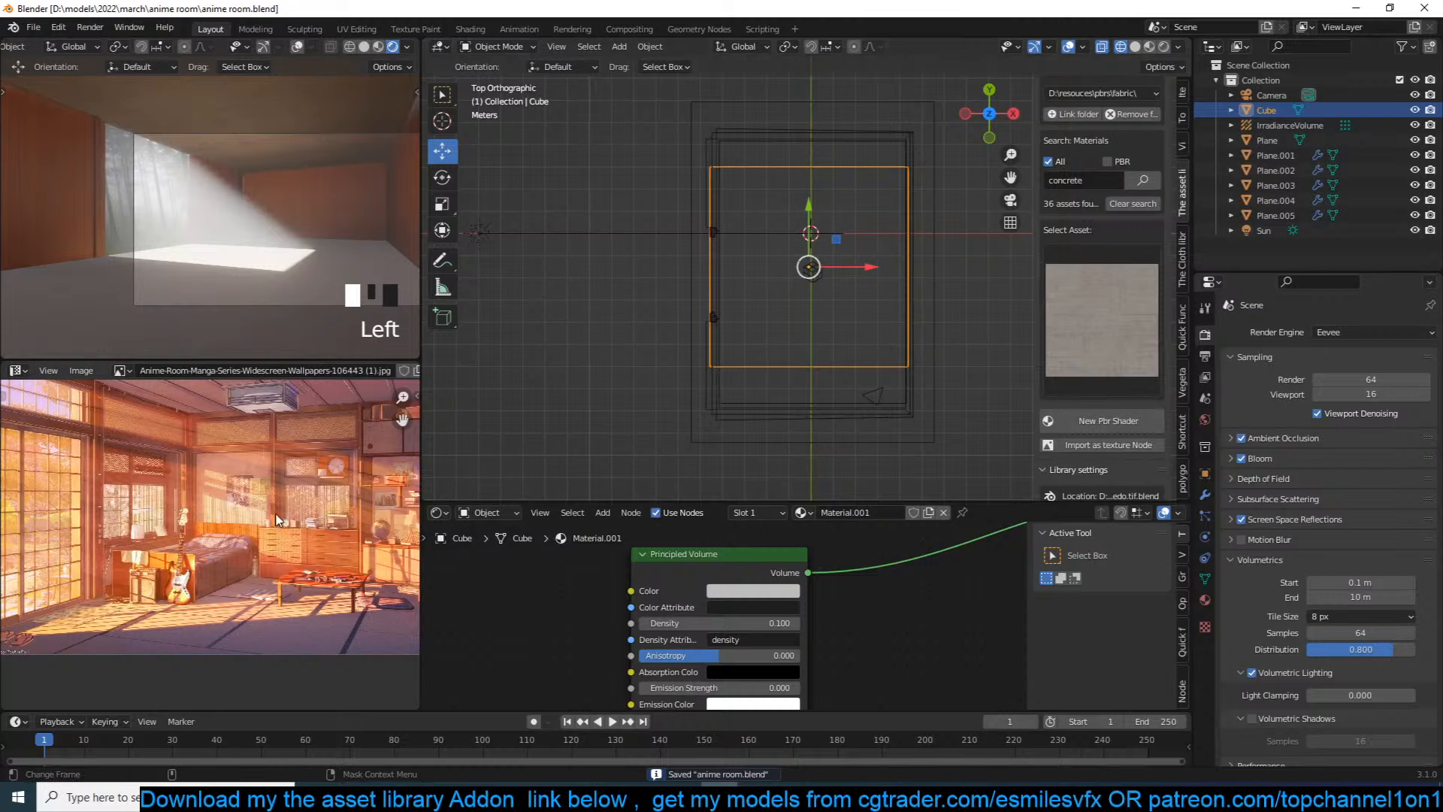
# Step: Lower the Principled Volume density to 0.05, tint its color pale yellow-beige, and save the file
pyautogui.moveTo(737, 623); pyautogui.dragTo(703, 624)
pyautogui.click(753, 591)
pyautogui.click(760, 442)
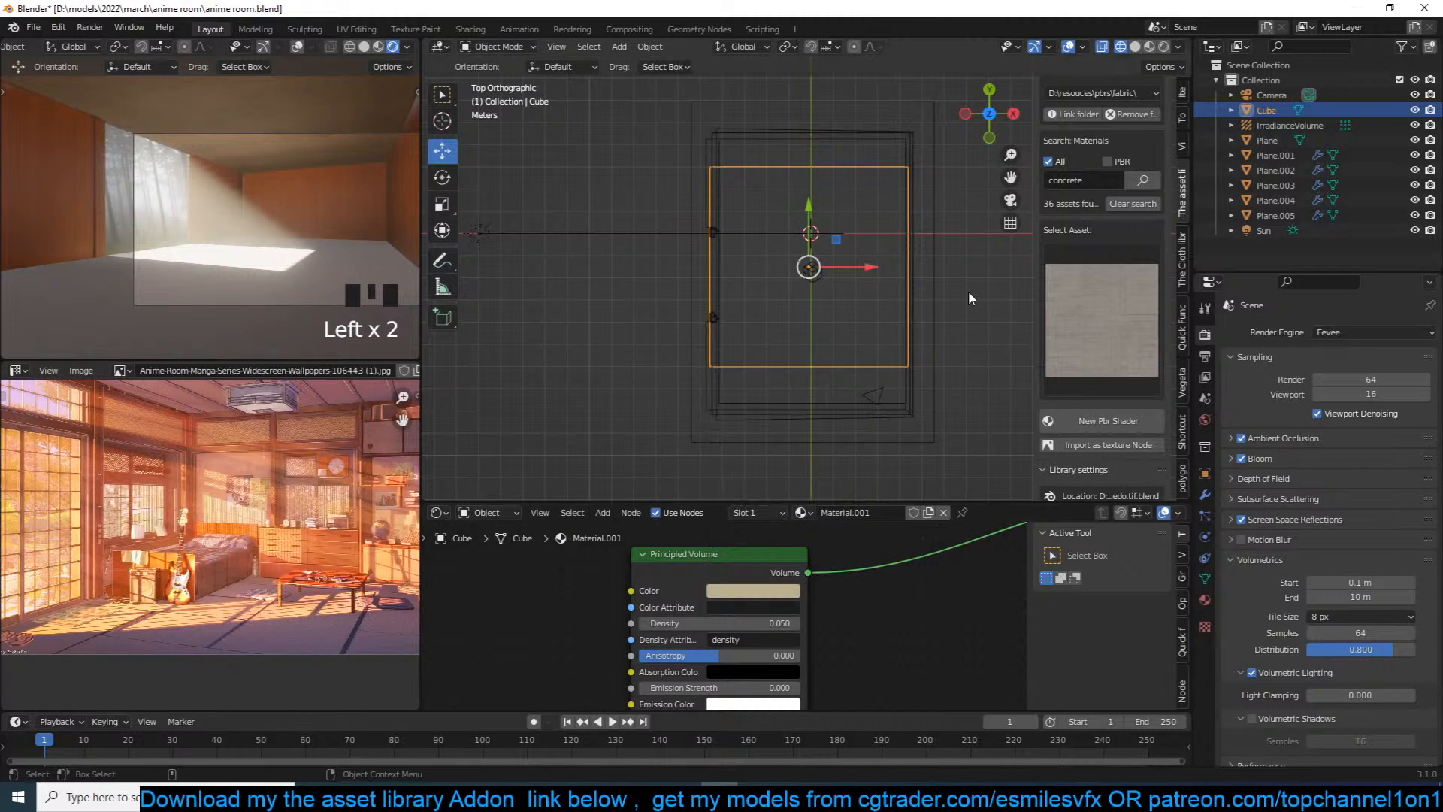
pyautogui.hotkey('ctrl', 's')
# Step: Select the sun in top view and rotate it to point diagonally toward the back of the room, refining the angle with trackball rotation
pyautogui.scroll(2, 906, 347)
pyautogui.hotkey('alt', 'a')
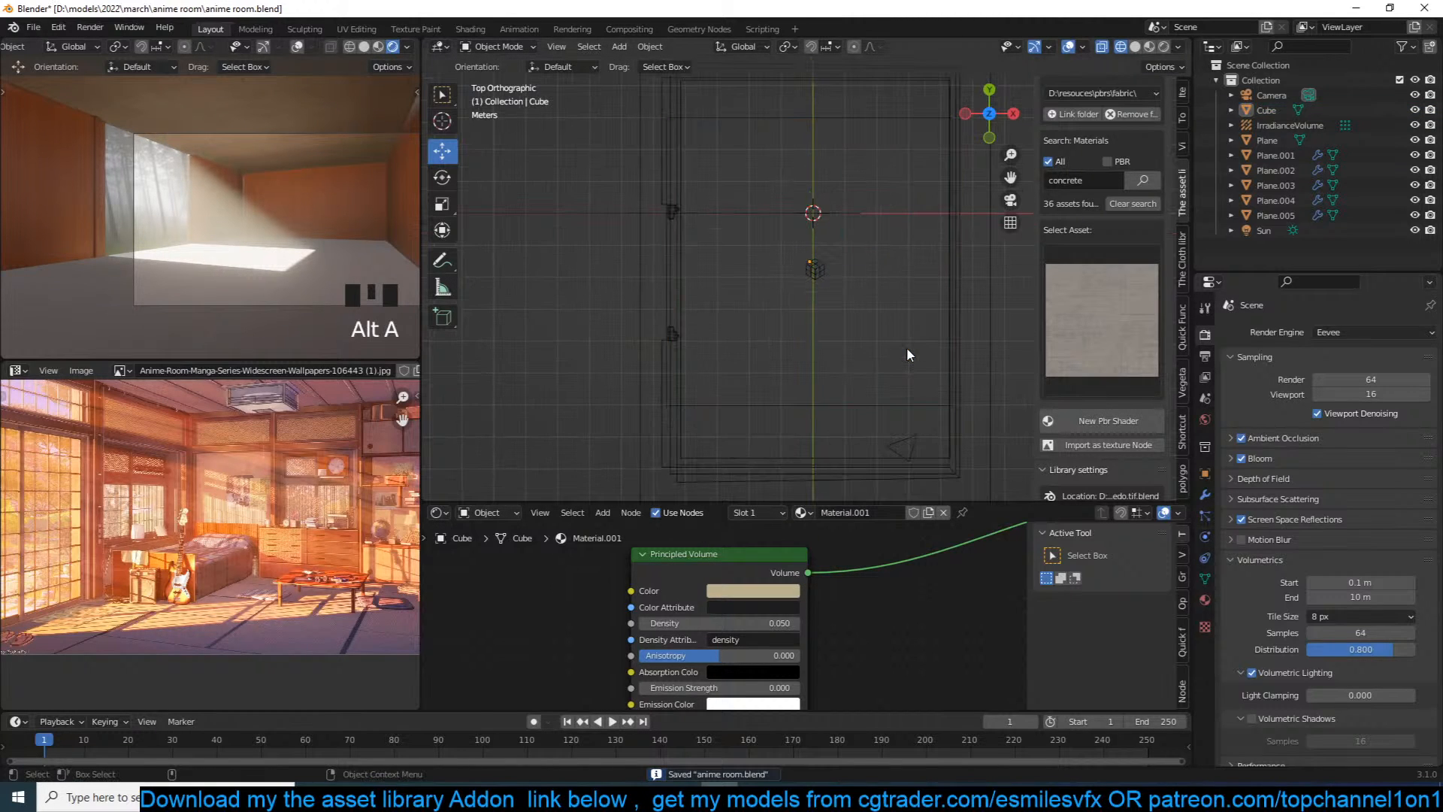
pyautogui.scroll(-3, 752, 294)
pyautogui.click(617, 252)
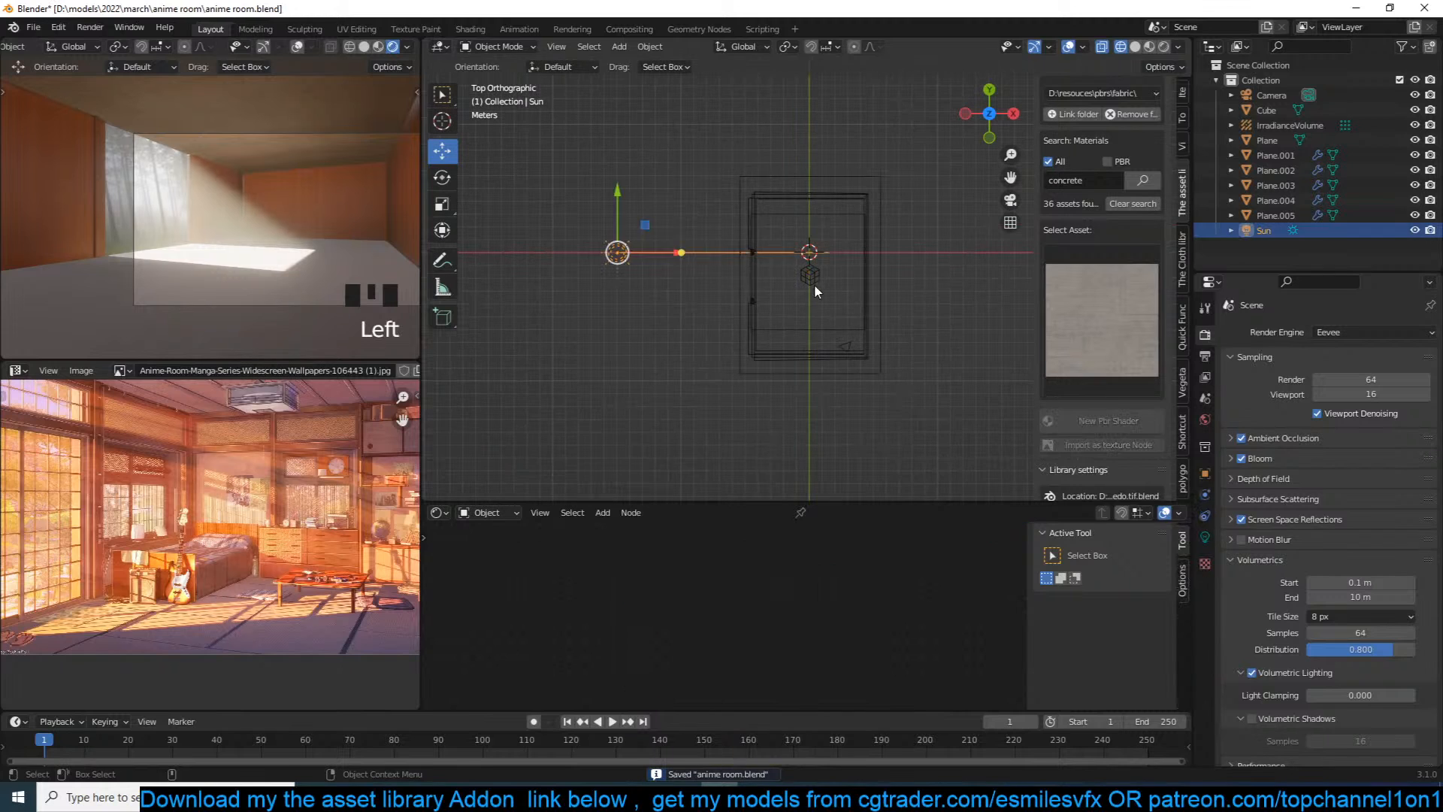
pyautogui.press('r')
pyautogui.click(726, 143)
pyautogui.press('r')
pyautogui.press('r')
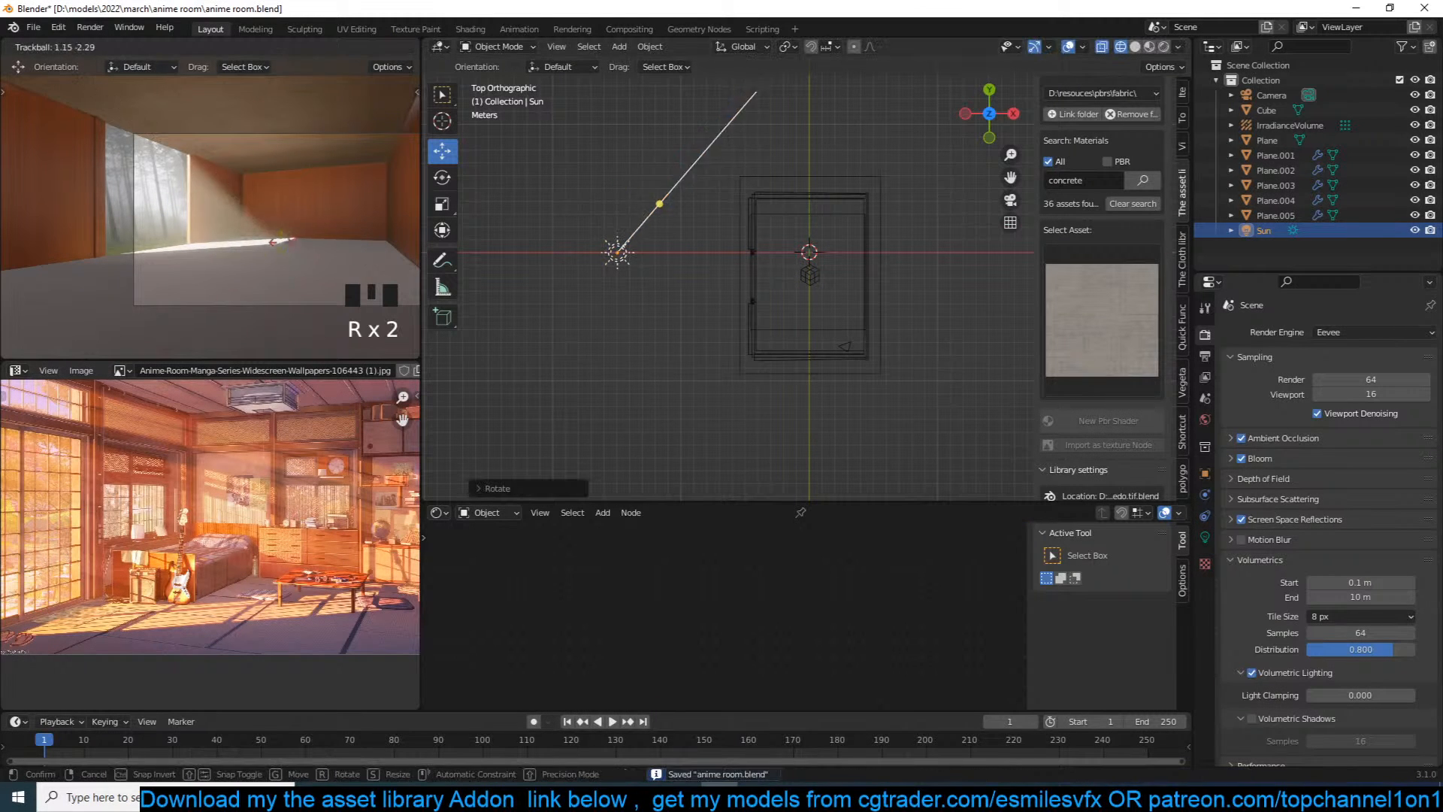
pyautogui.click(693, 286)
pyautogui.scroll(-2, 199, 494)
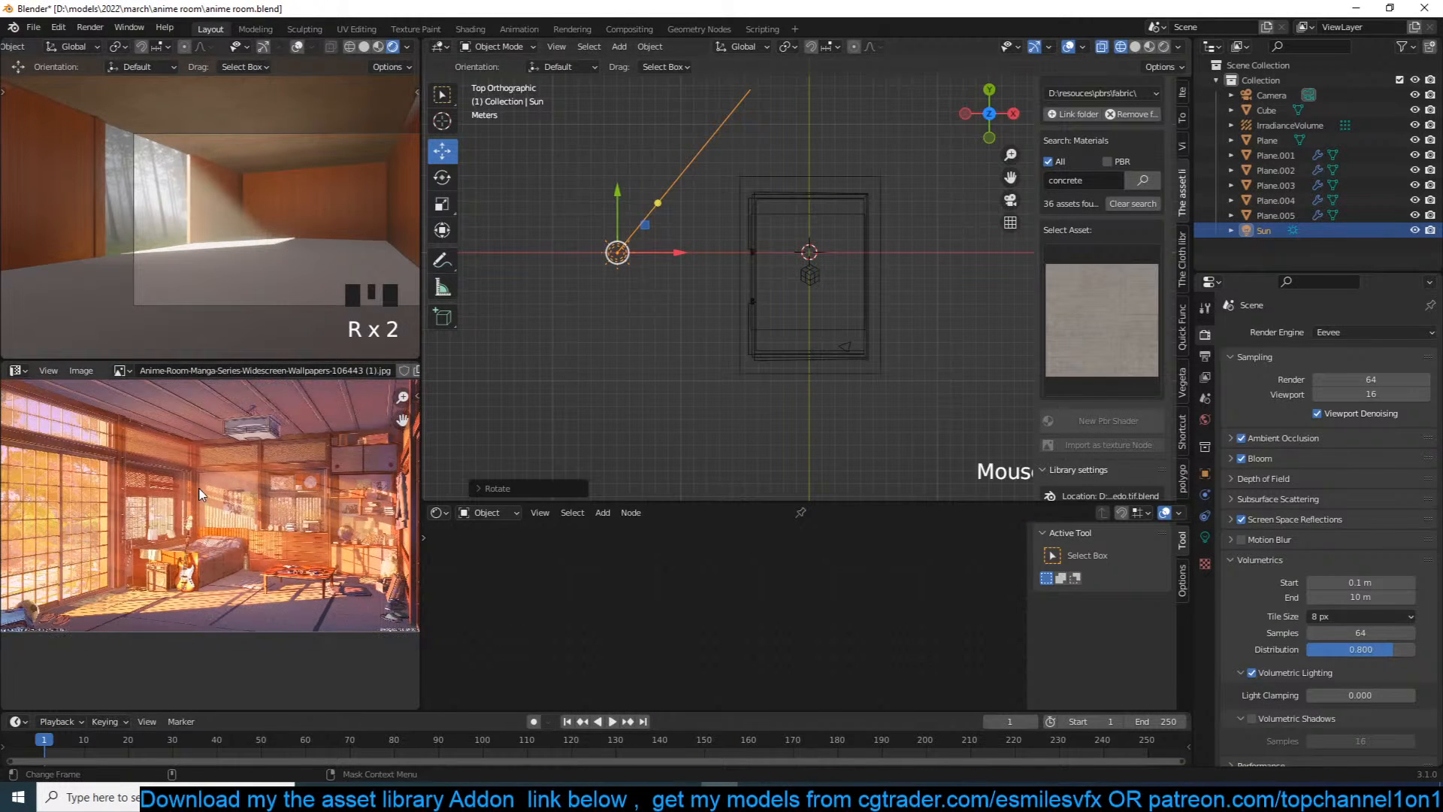
# Step: Rotate the sun in the camera view so its light falls on the room's back wall, and save the file
pyautogui.press('r')
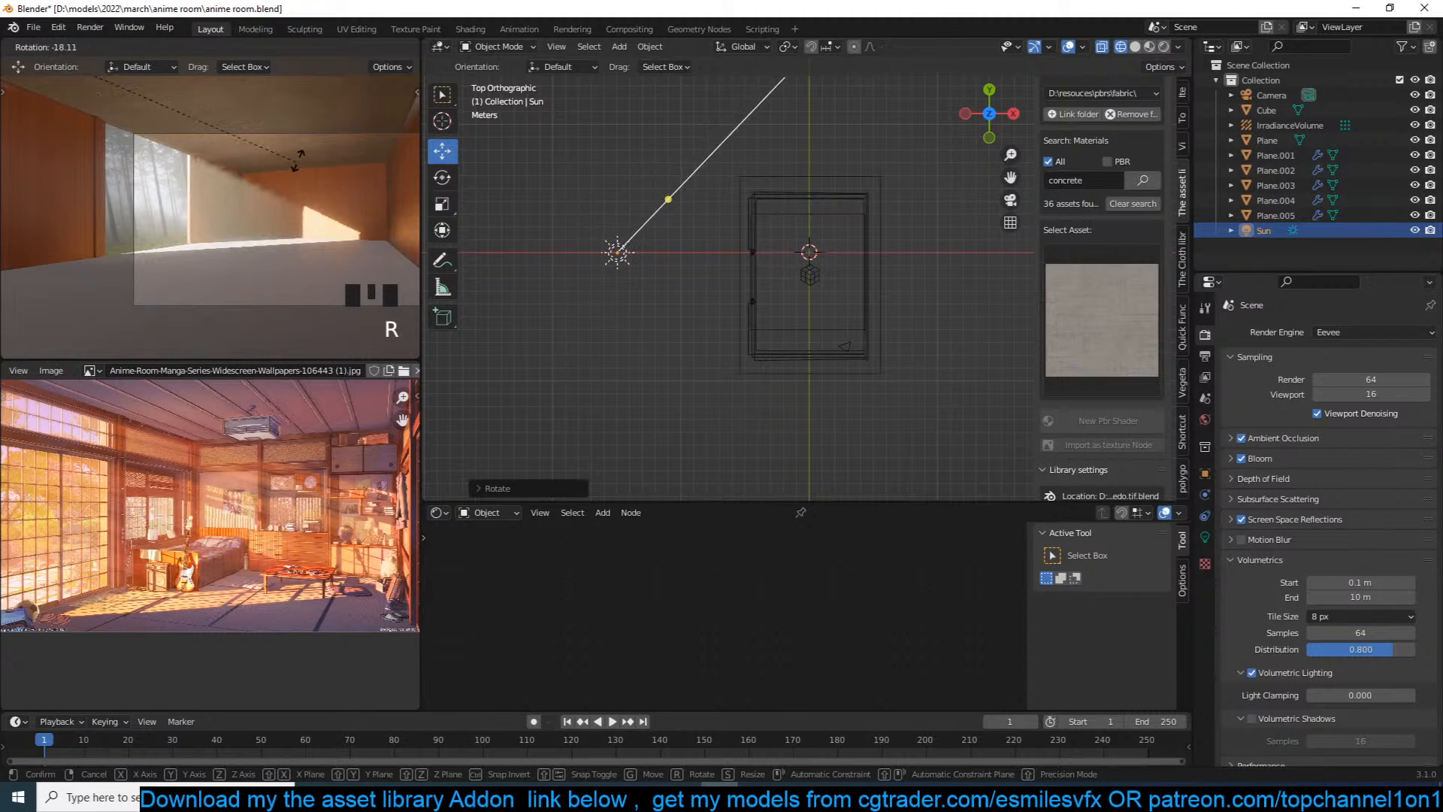
pyautogui.click(923, 334)
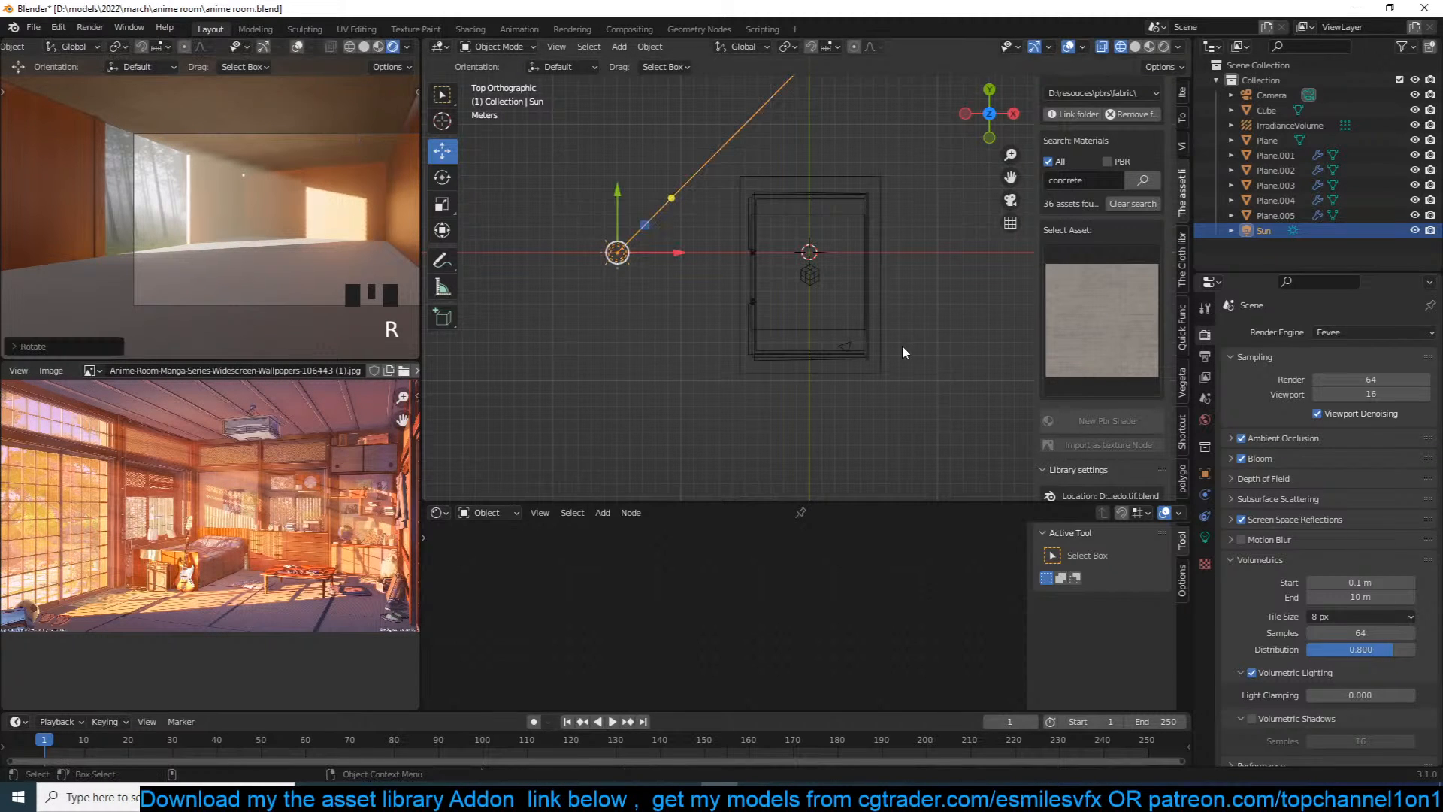
pyautogui.scroll(2, 902, 345)
pyautogui.hotkey('ctrl', 's')
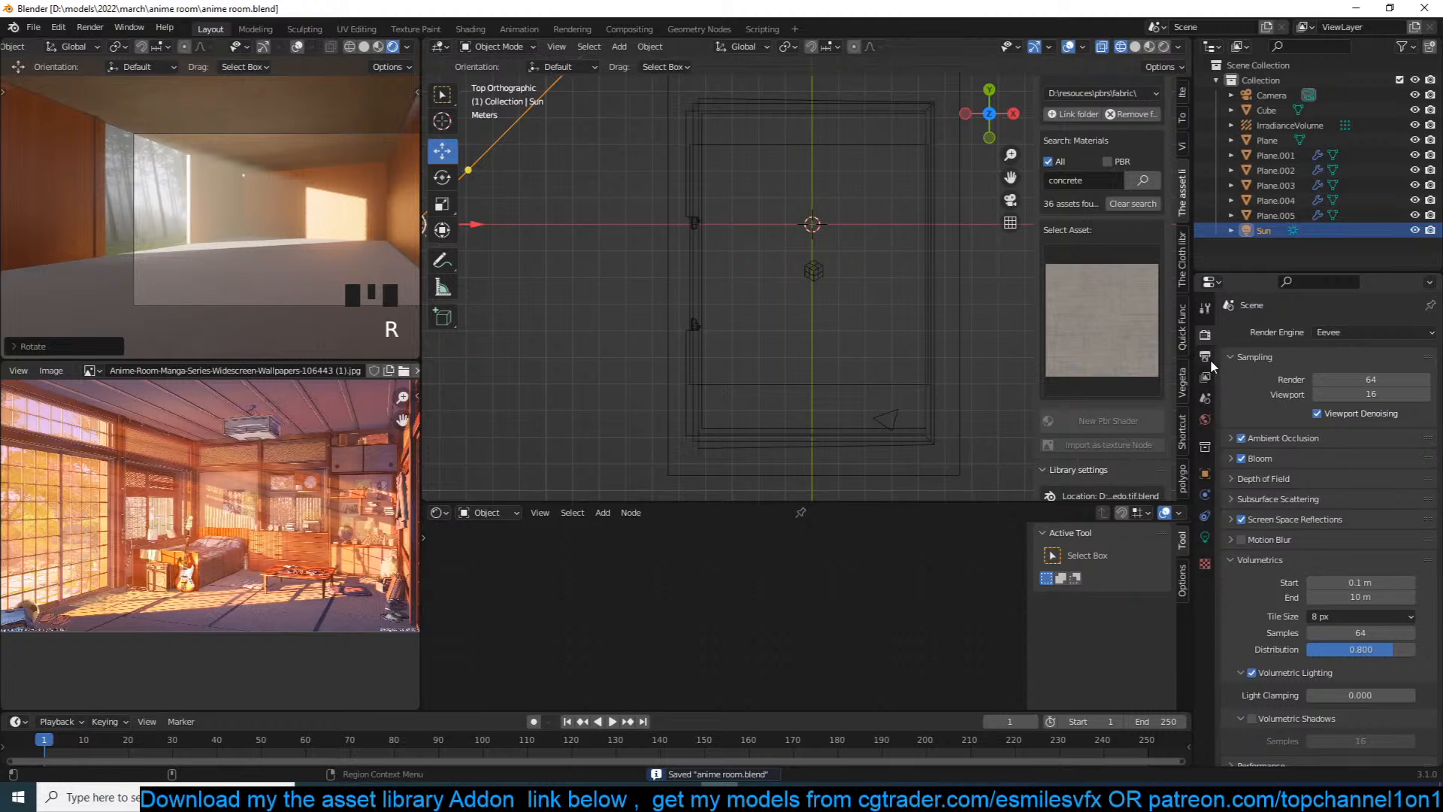
# Step: Bake the indirect lighting with the new sun direction, then deselect everything
pyautogui.scroll(-5, 1244, 612)
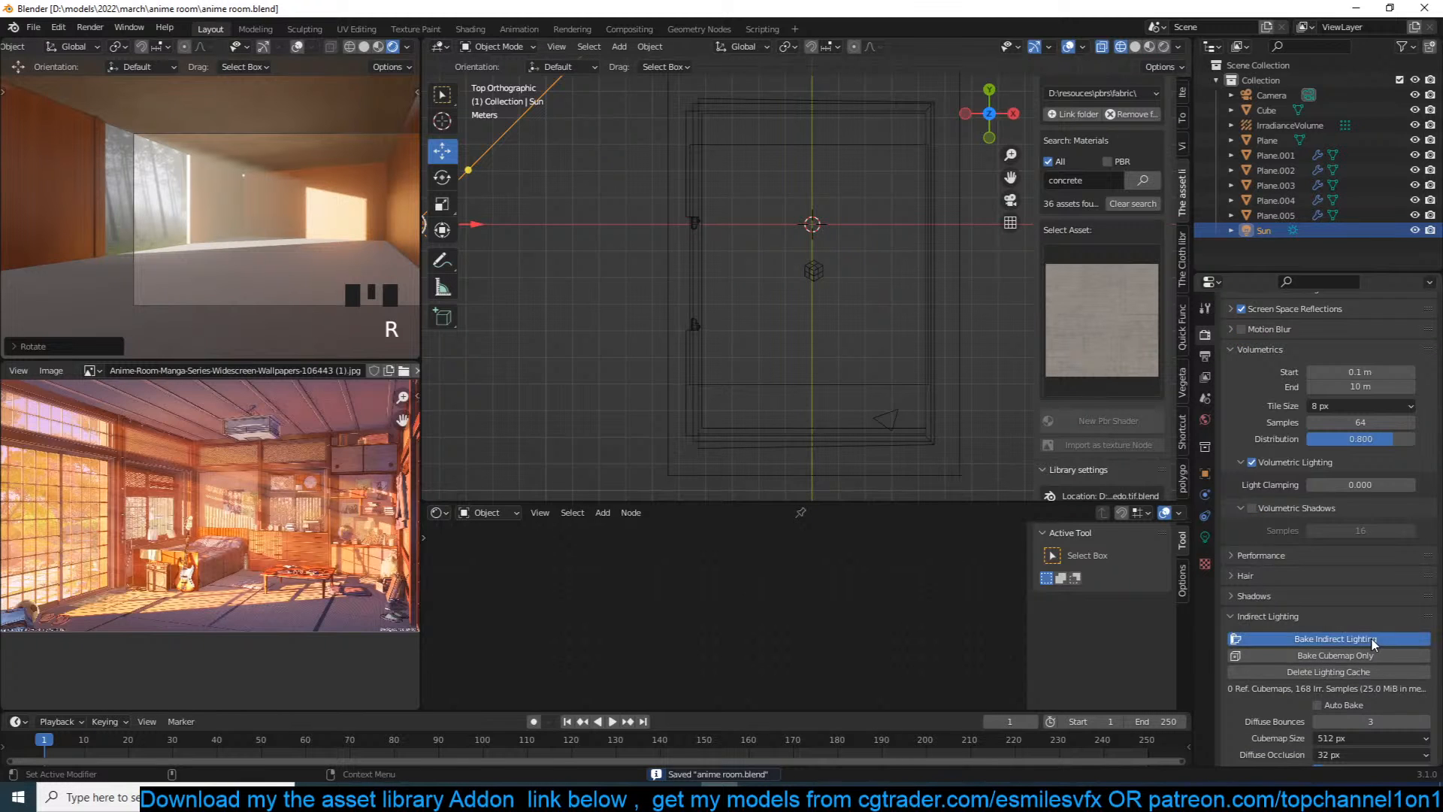
pyautogui.click(1372, 639)
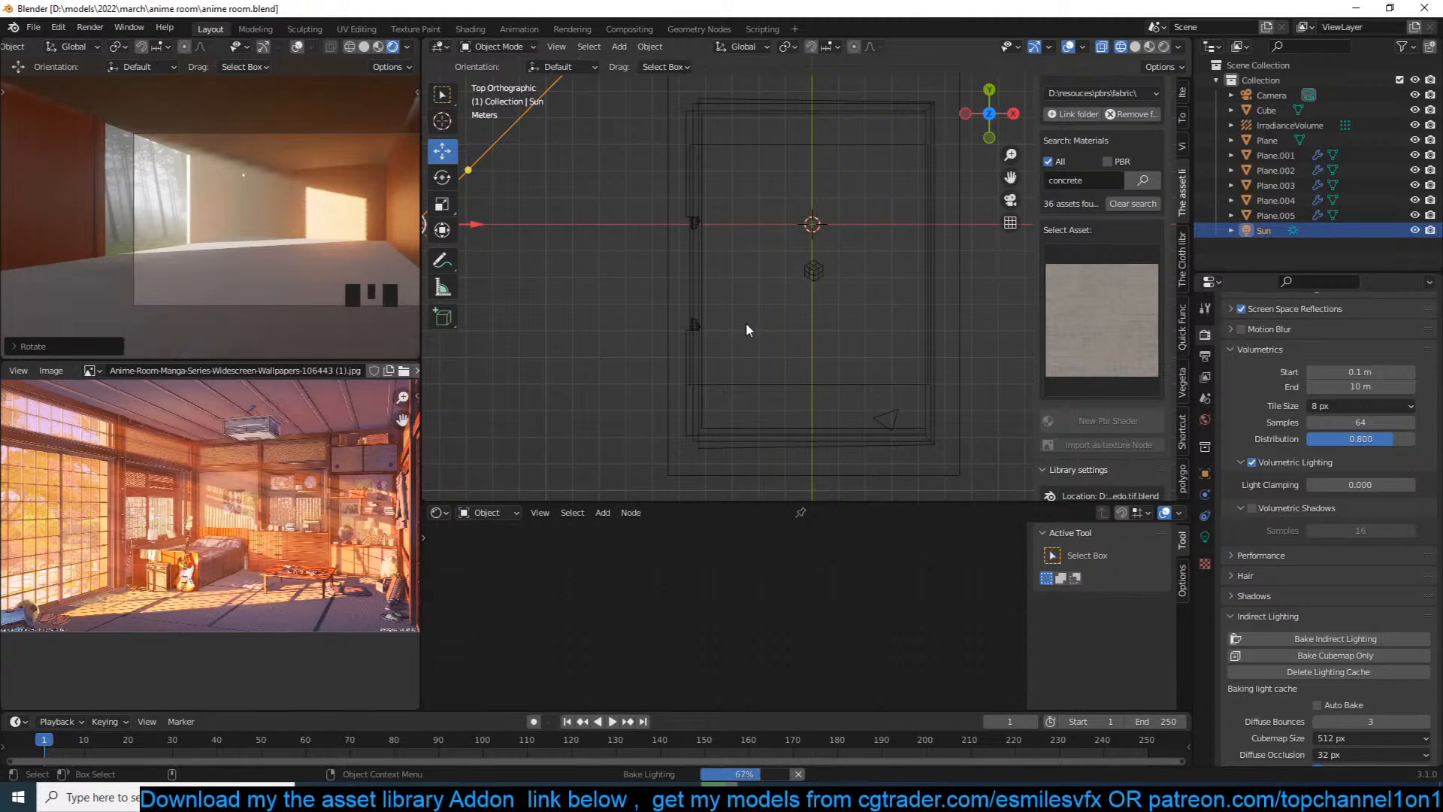
pyautogui.scroll(3, 766, 344)
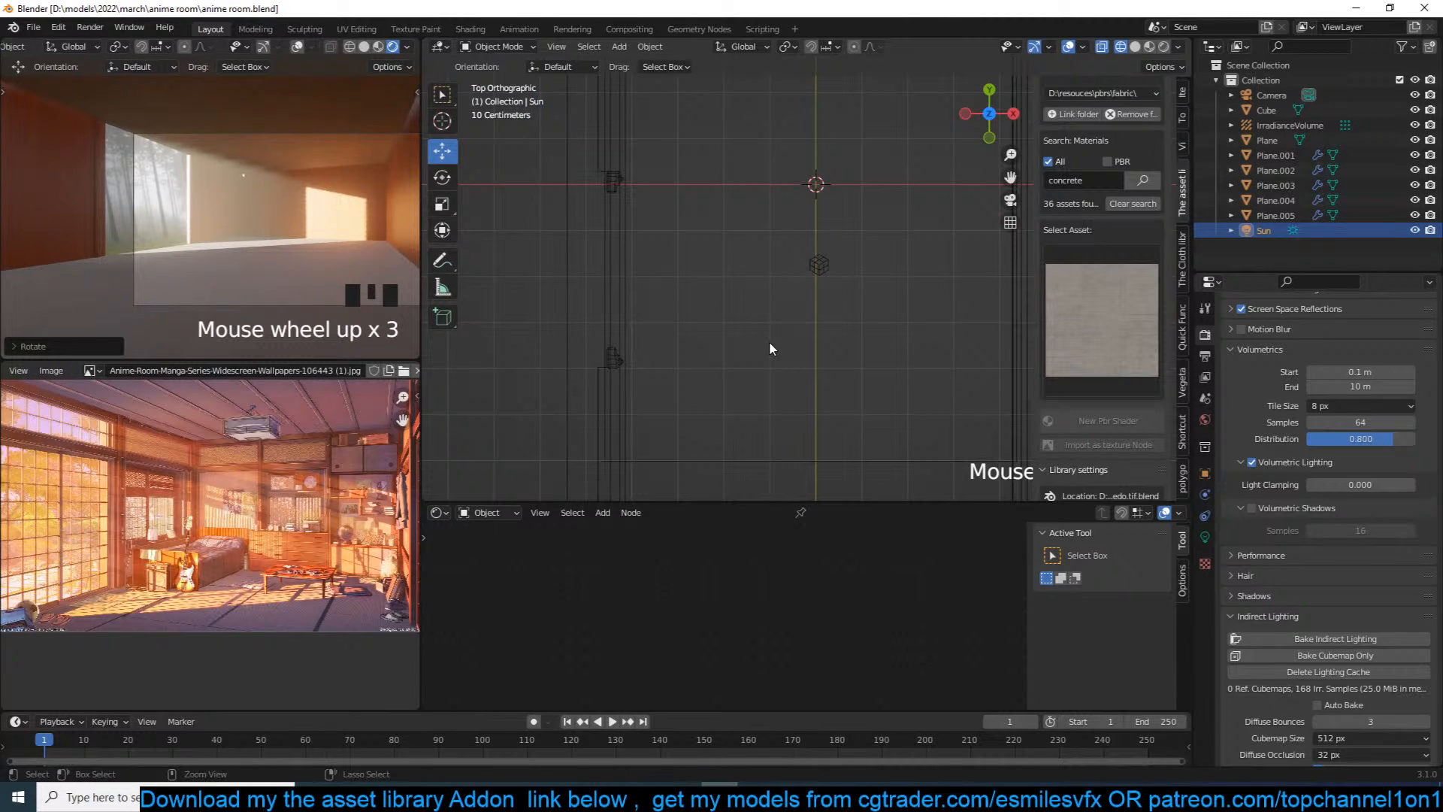
pyautogui.hotkey('alt', 'a')
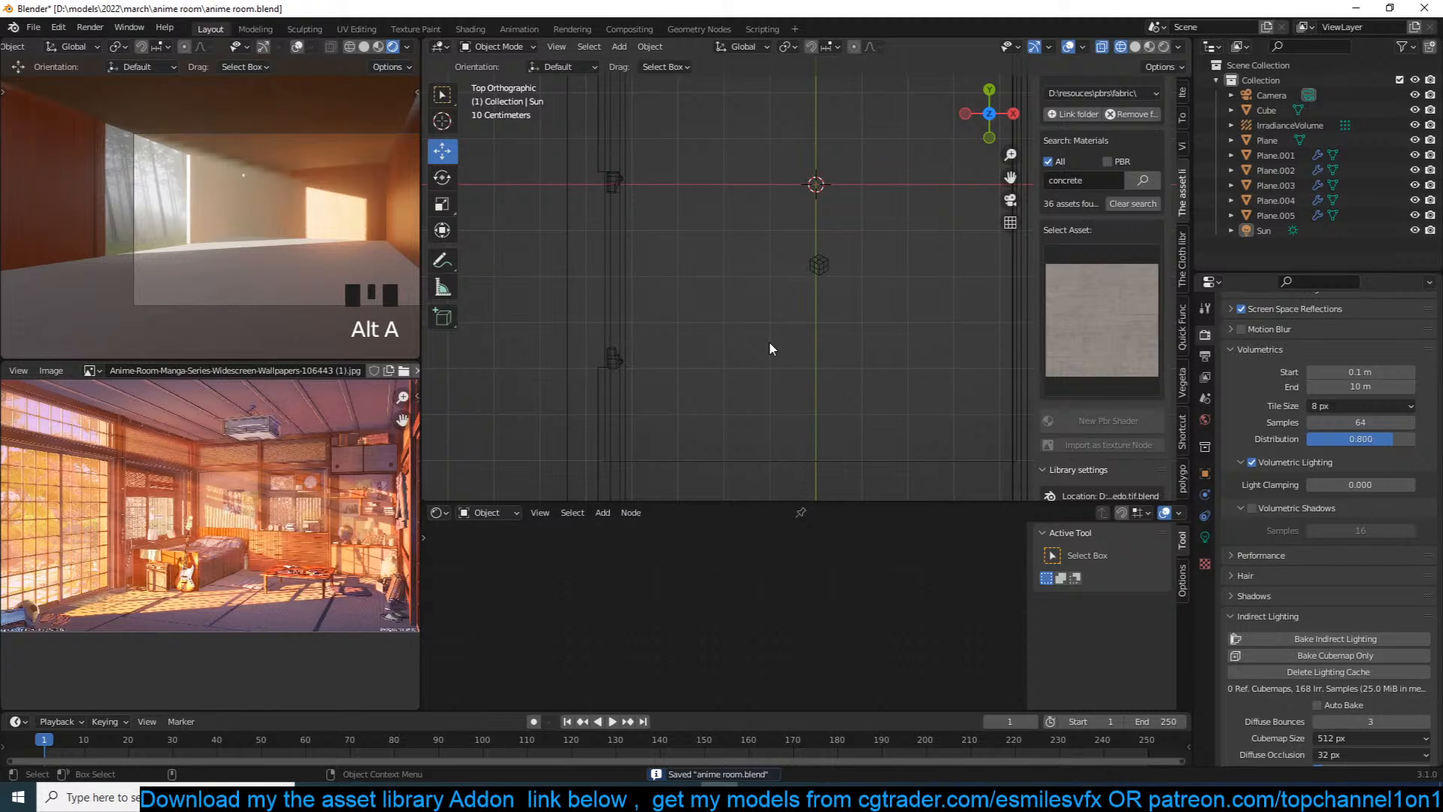
# Step: Display the main viewport in Material Preview shading with the window opening's trim in view
pyautogui.moveTo(792, 315); pyautogui.dragTo(744, 218, button='middle')
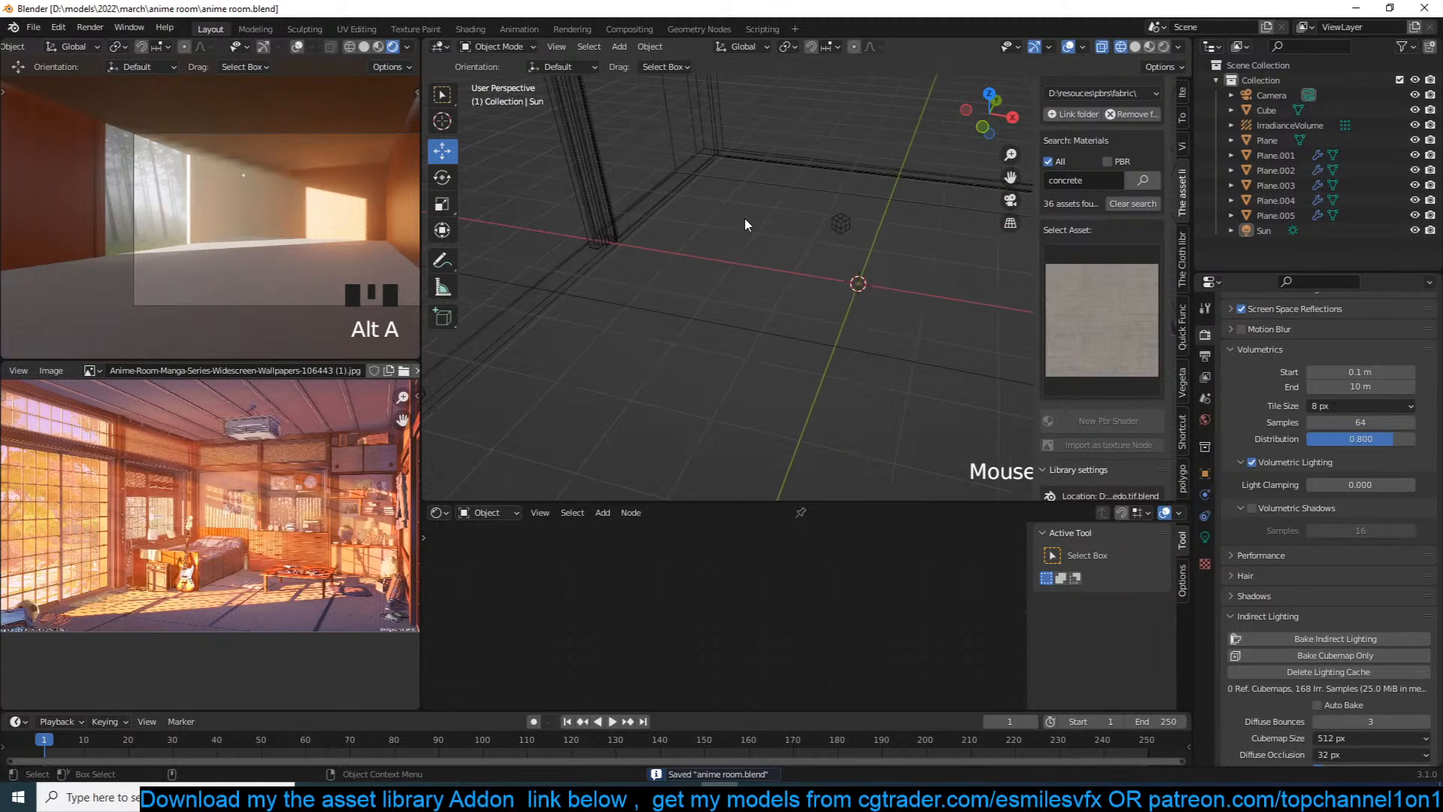
pyautogui.press('z')
pyautogui.click(1150, 48)
pyautogui.press('`')
pyautogui.moveTo(836, 179); pyautogui.dragTo(804, 178, button='middle')
pyautogui.scroll(5, 809, 155)
pyautogui.scroll(-5, 800, 155)
# Step: Select the vertical trim beside the window opening and darken the orange Color2 of its wood 2 Mix node
pyautogui.click(713, 219)
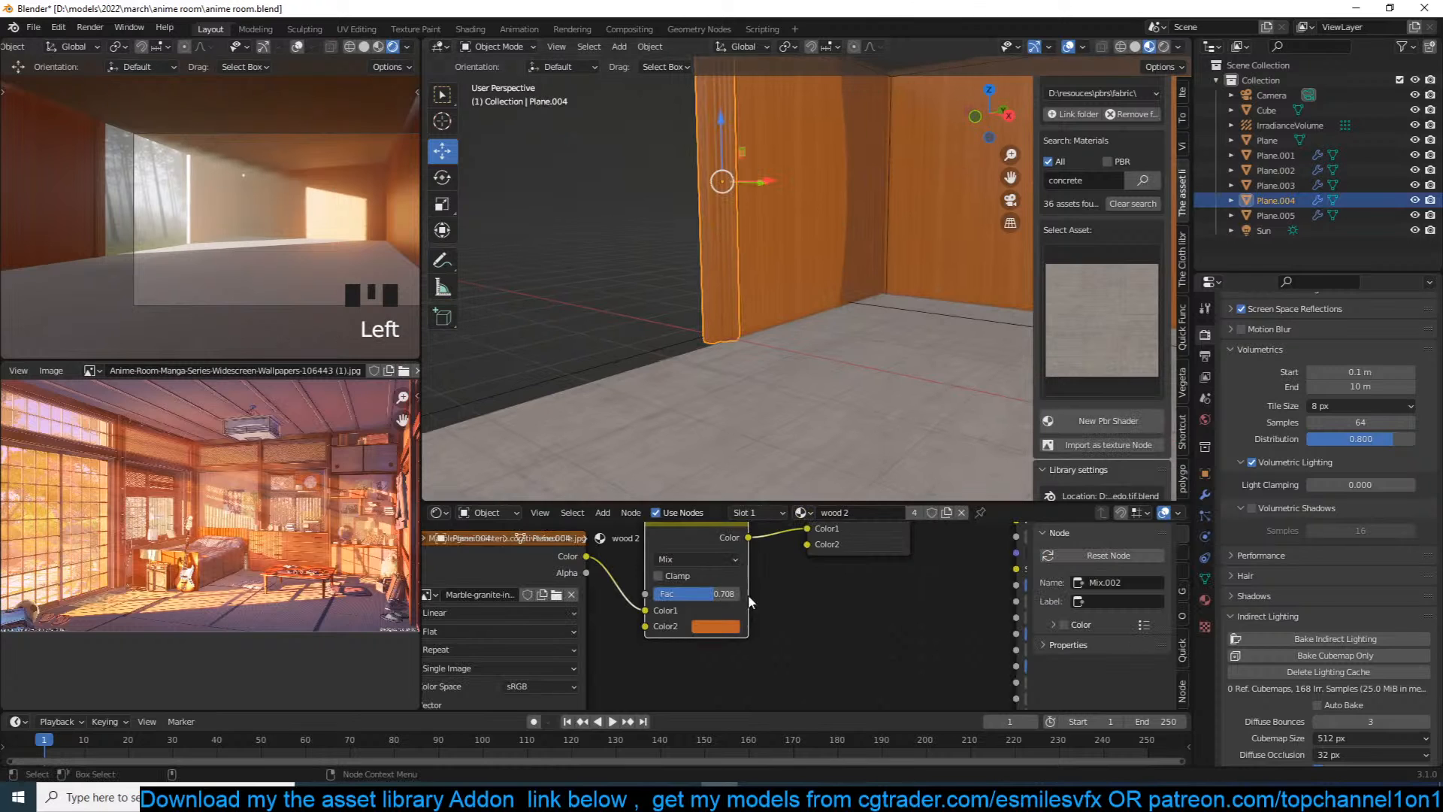
pyautogui.scroll(-2, 782, 605)
pyautogui.moveTo(778, 618); pyautogui.dragTo(783, 615, button='middle')
pyautogui.scroll(2, 782, 614)
pyautogui.click(760, 625)
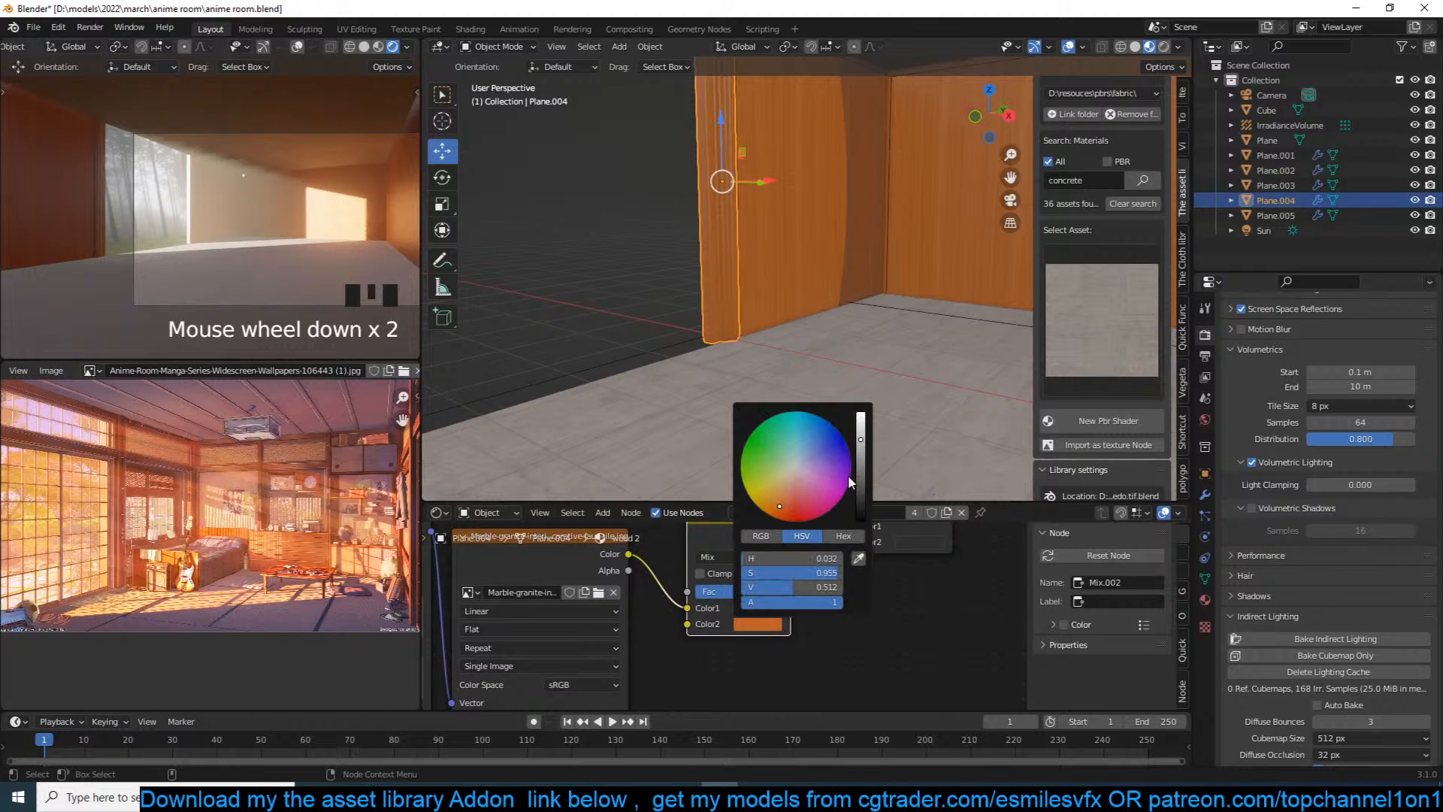
pyautogui.moveTo(862, 455); pyautogui.dragTo(860, 473)
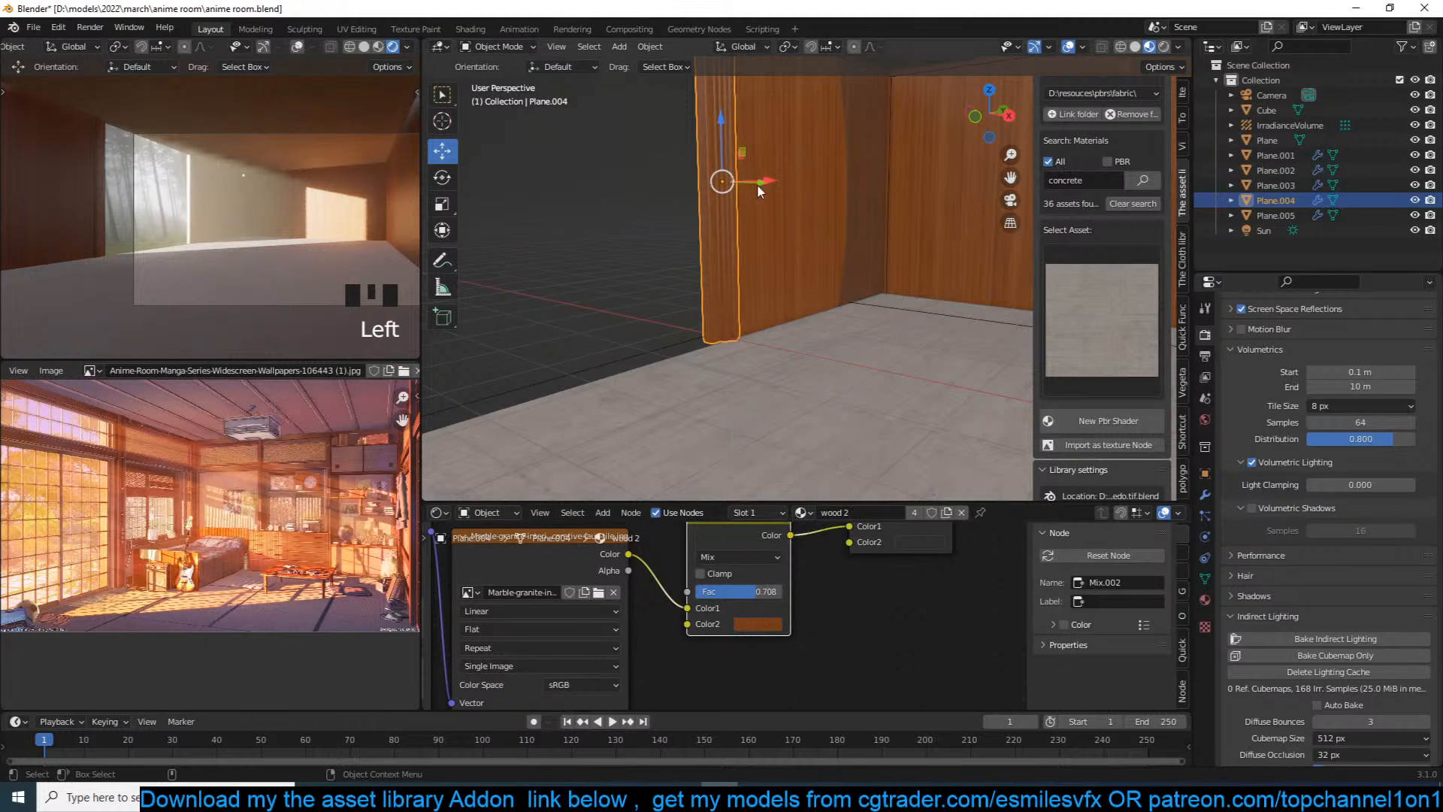
# Step: Make the material of the window opening's vertical trim a single-user copy of wood 2
pyautogui.click(720, 201)
pyautogui.hotkey('shift', '`')
pyautogui.click(675, 188)
pyautogui.click(864, 196)
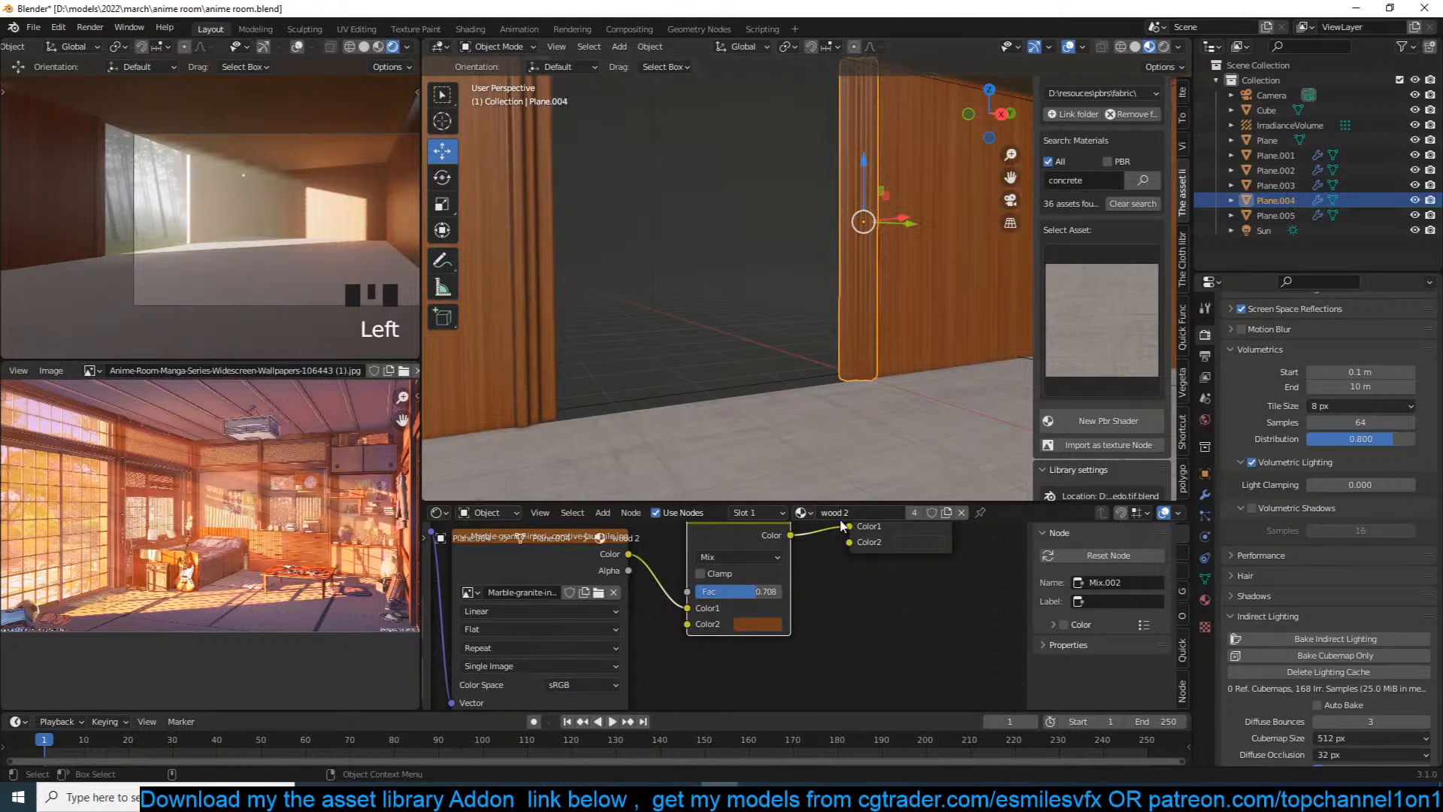
pyautogui.click(913, 513)
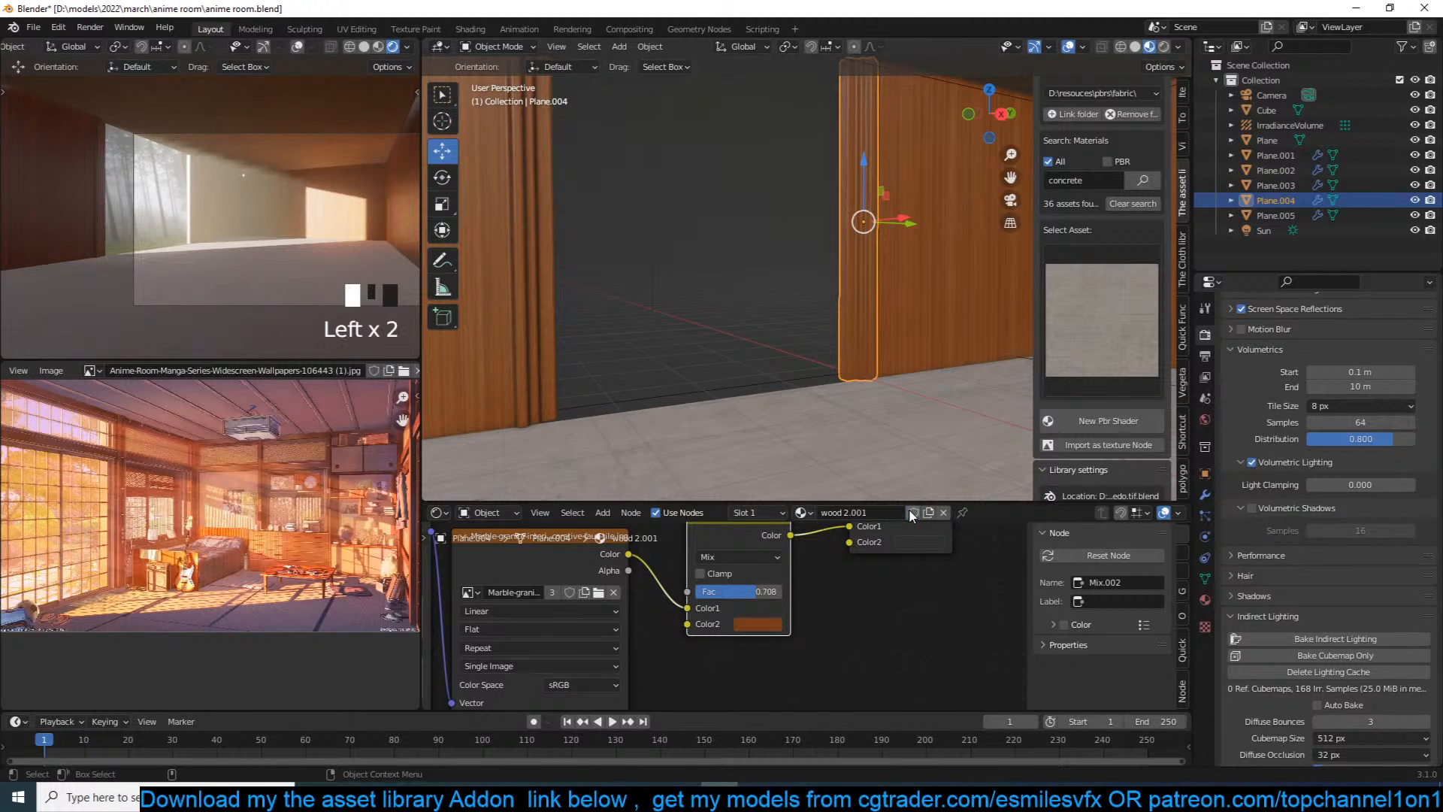
# Step: Select the wood wall and brighten the Color2 of its wood 2 Mix node to a value of about 0.491
pyautogui.click(771, 623)
pyautogui.moveTo(863, 471)
pyautogui.mouseDown()
pyautogui.moveTo(862, 422)
pyautogui.moveTo(863, 484)
pyautogui.moveTo(861, 455)
pyautogui.mouseUp()
pyautogui.click(960, 346)
pyautogui.click(775, 621)
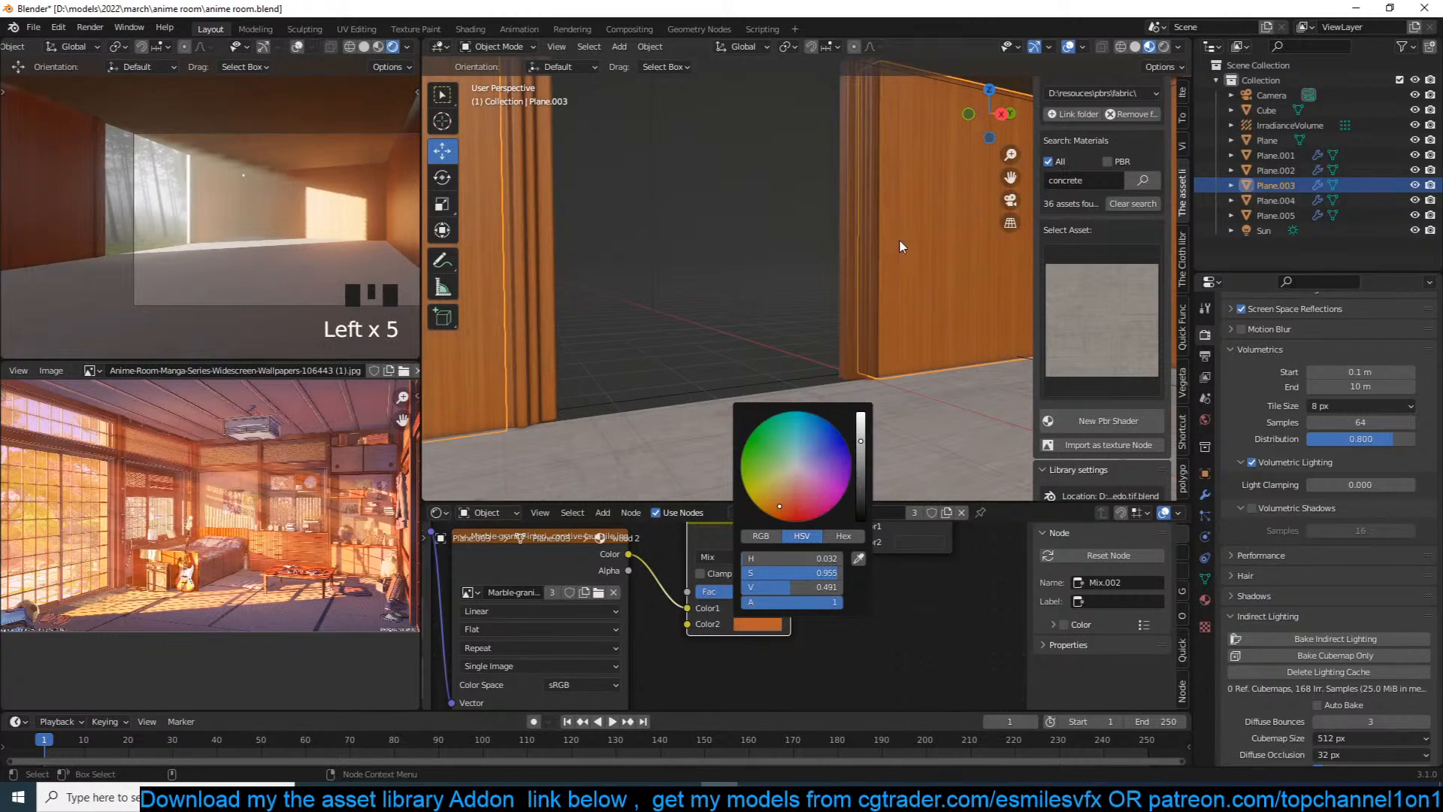
# Step: Scale the whole mesh of the dark vertical trim beside the window opening and nudge it into position
pyautogui.click(864, 231)
pyautogui.press('`')
pyautogui.press('Tab')
pyautogui.press('a')
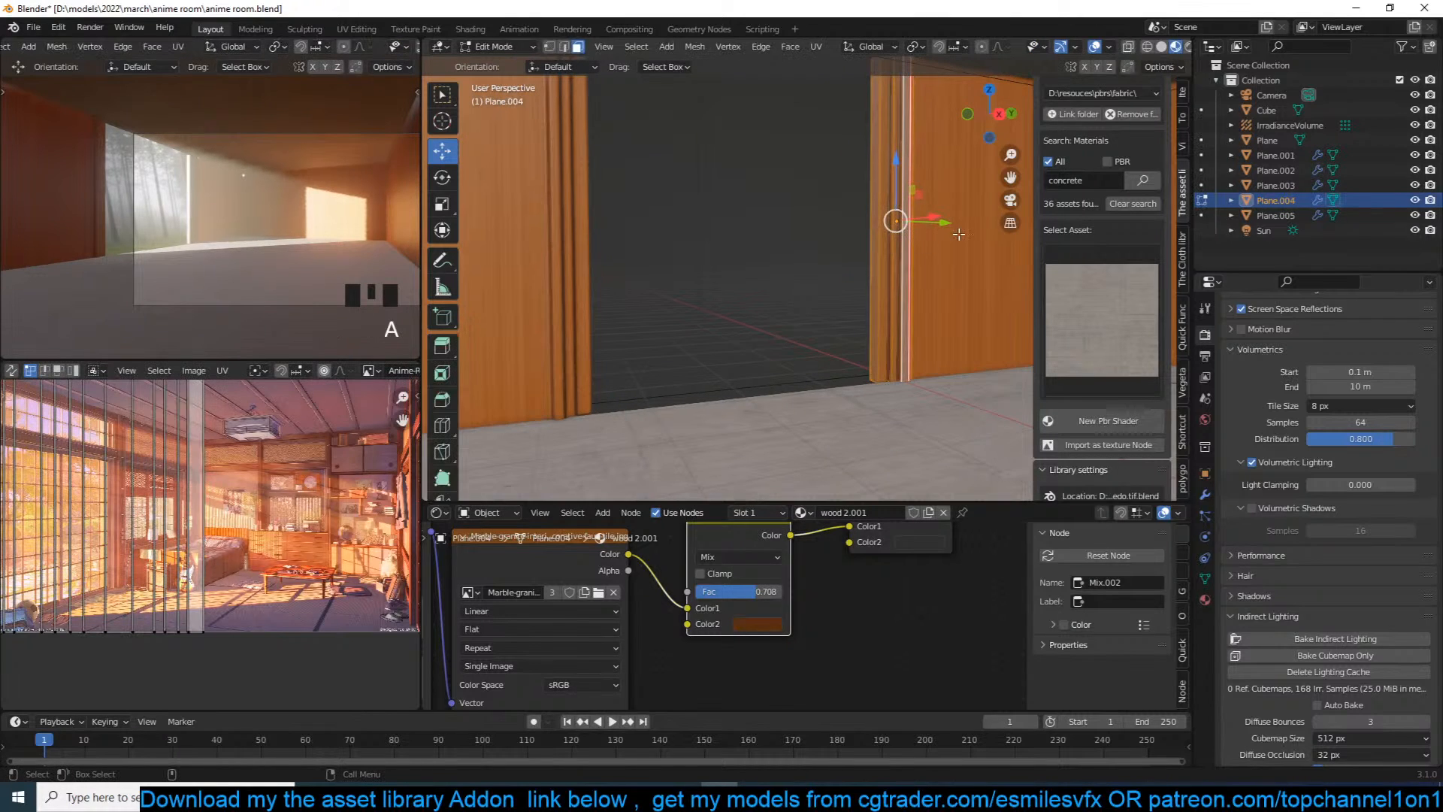
pyautogui.press('d')
pyautogui.hotkey('alt', 'z')
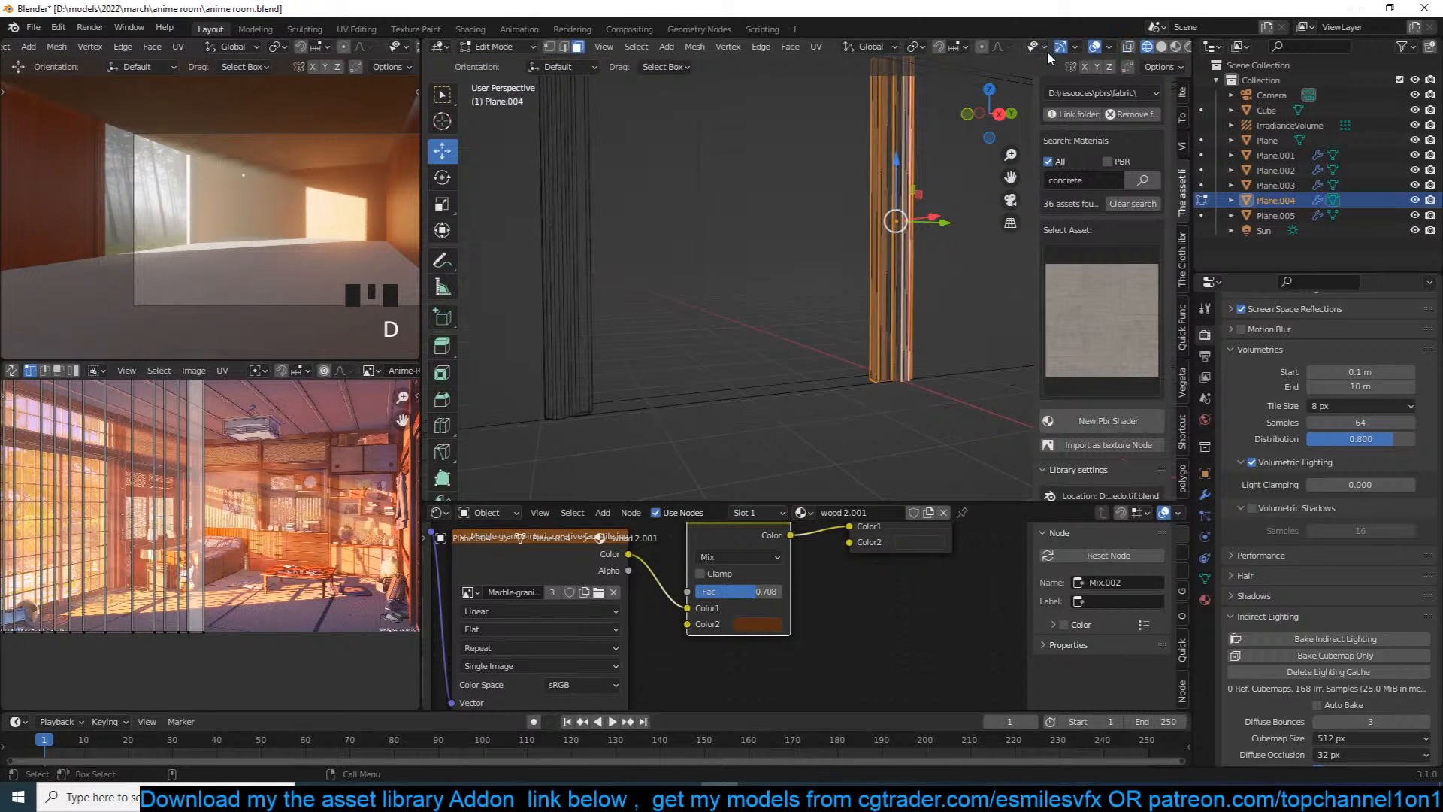
pyautogui.click(1175, 47)
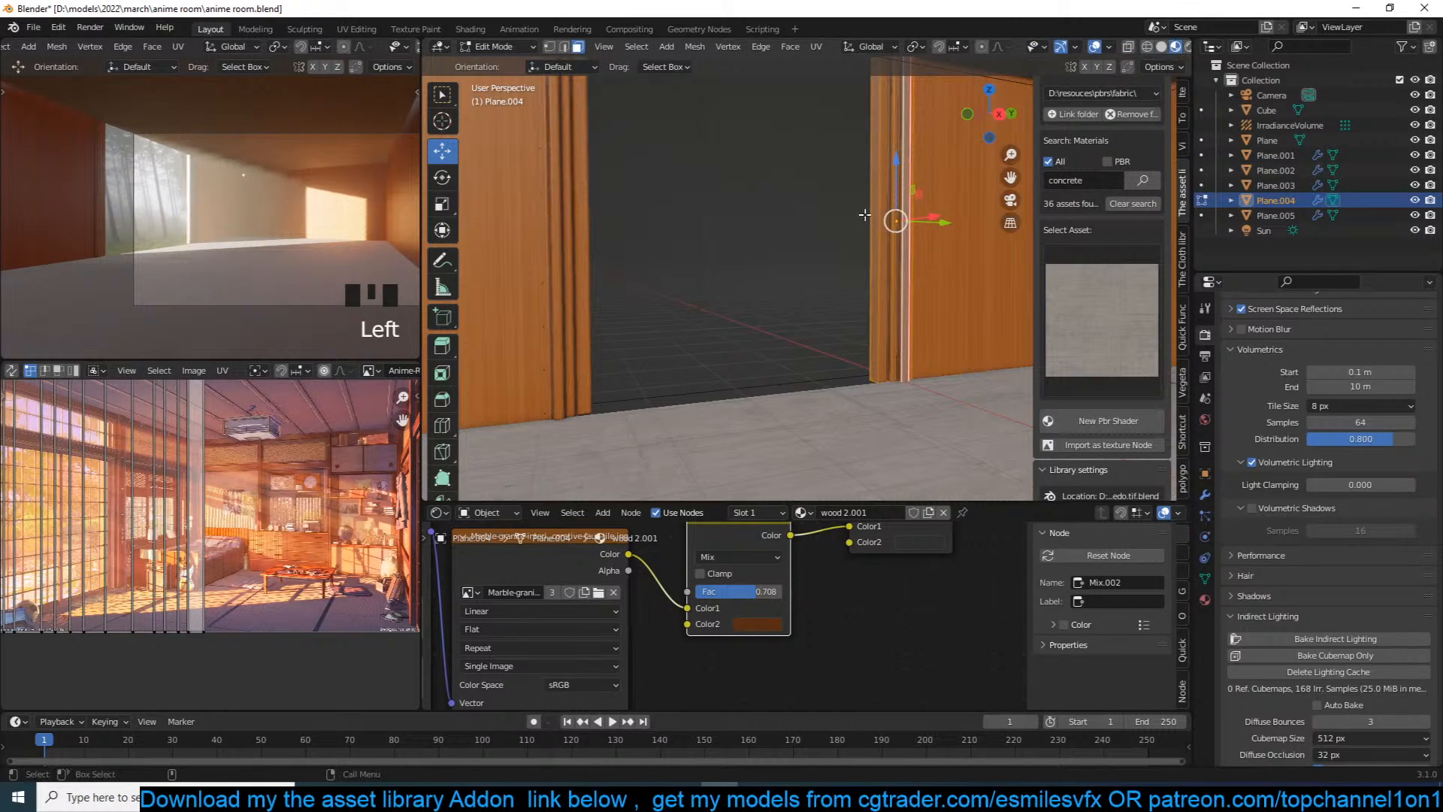
pyautogui.press('s')
pyautogui.click(925, 193)
pyautogui.moveTo(929, 208); pyautogui.dragTo(948, 224, button='middle')
pyautogui.moveTo(979, 233); pyautogui.dragTo(1001, 240)
# Step: Isolate the two vertical window trims in local view from the right side, saving the file
pyautogui.press('KP_1')
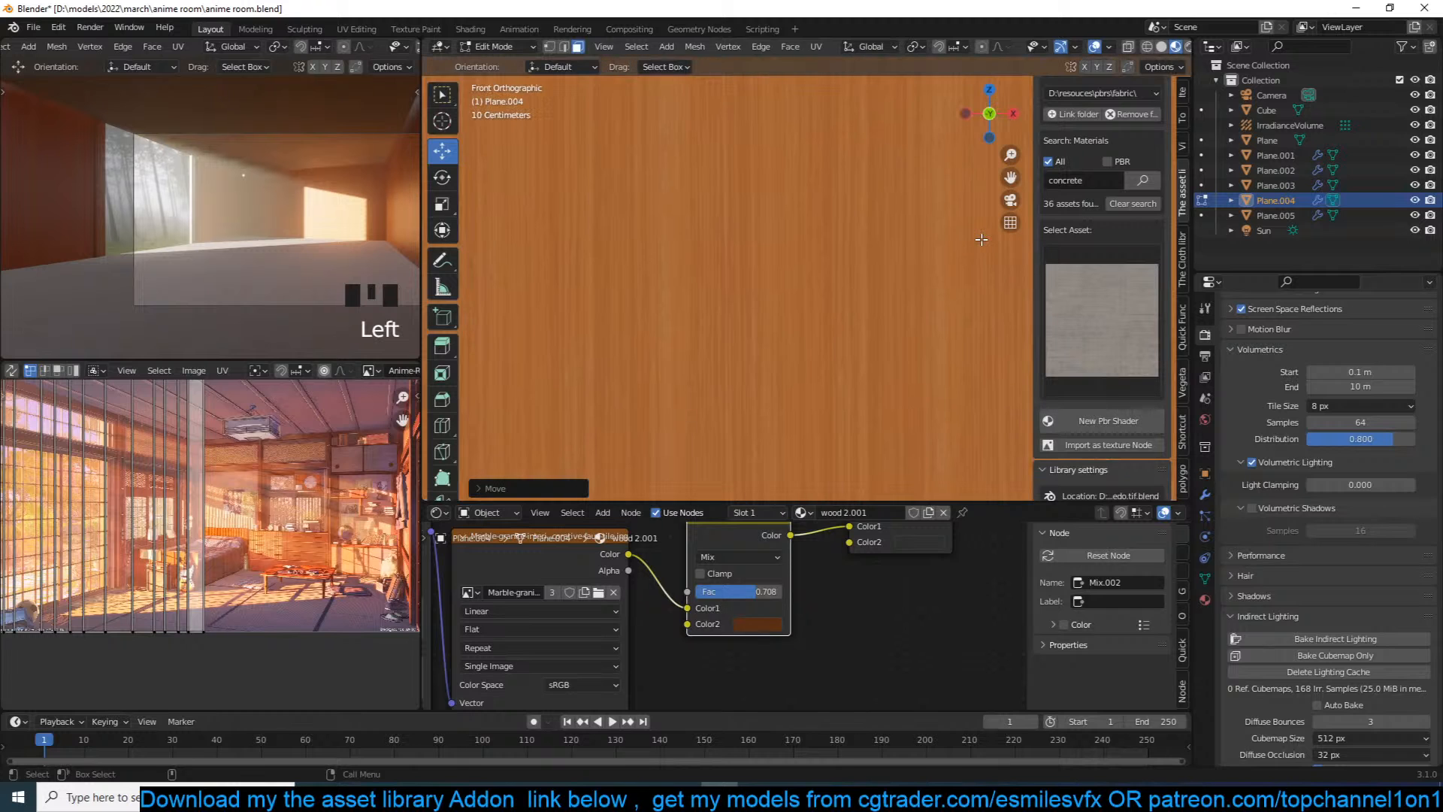
pyautogui.press('Tab')
pyautogui.press('KP_Divide')
pyautogui.scroll(2, 978, 241)
pyautogui.press('/')
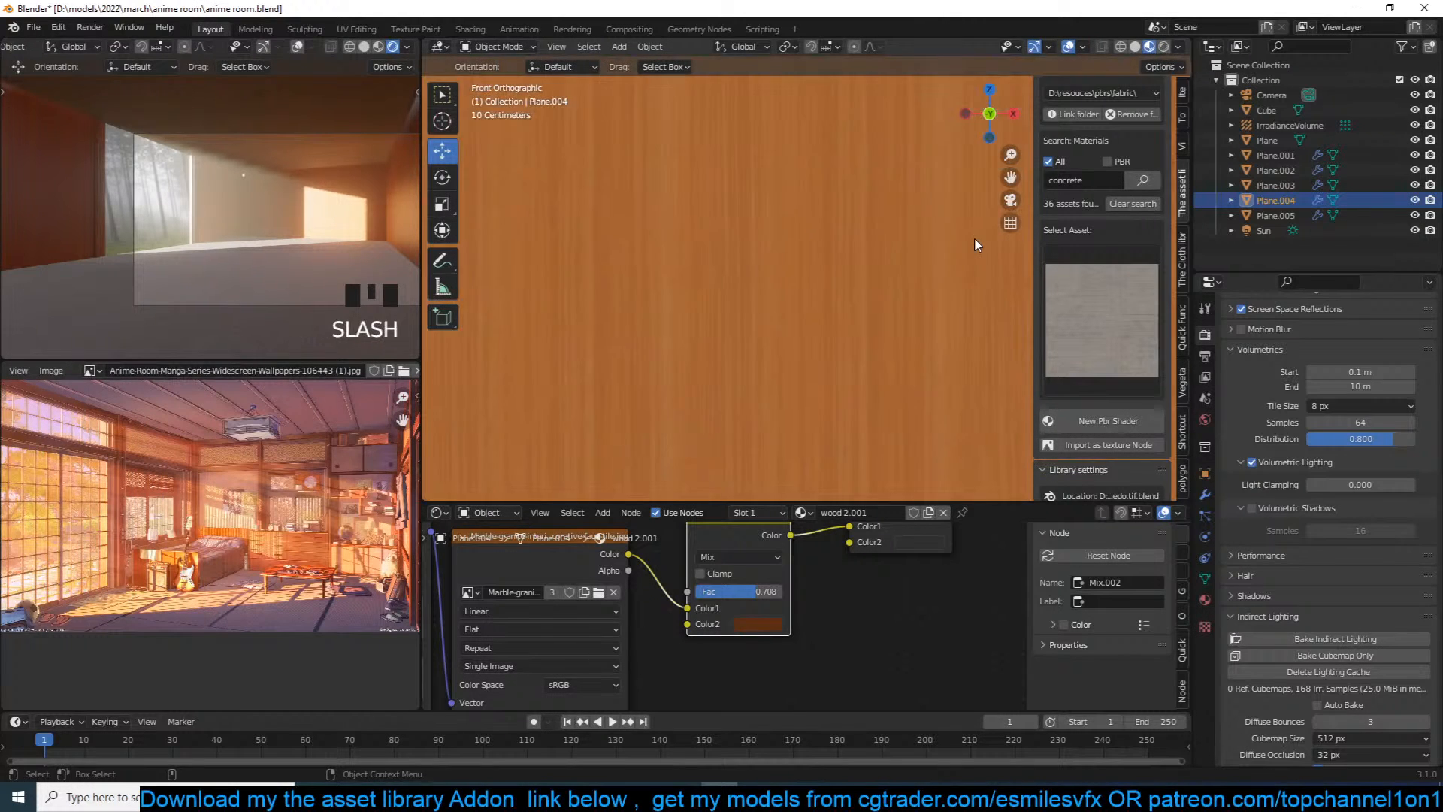
pyautogui.scroll(-4, 885, 236)
pyautogui.keyDown('shift'); pyautogui.click(637, 212); pyautogui.keyUp('shift')
pyautogui.hotkey('ctrl', 's')
pyautogui.press('KP_Divide')
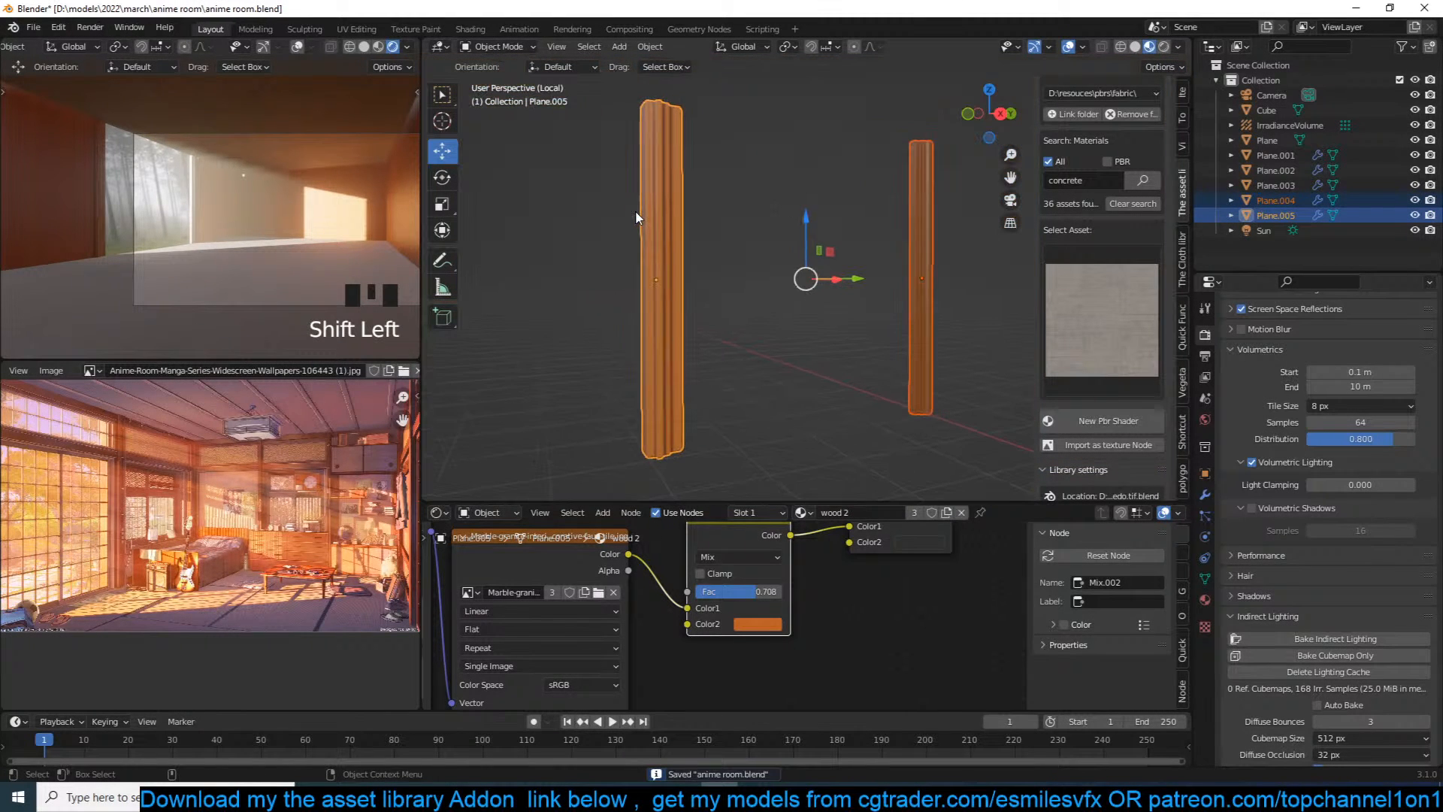
pyautogui.press('KP_3')
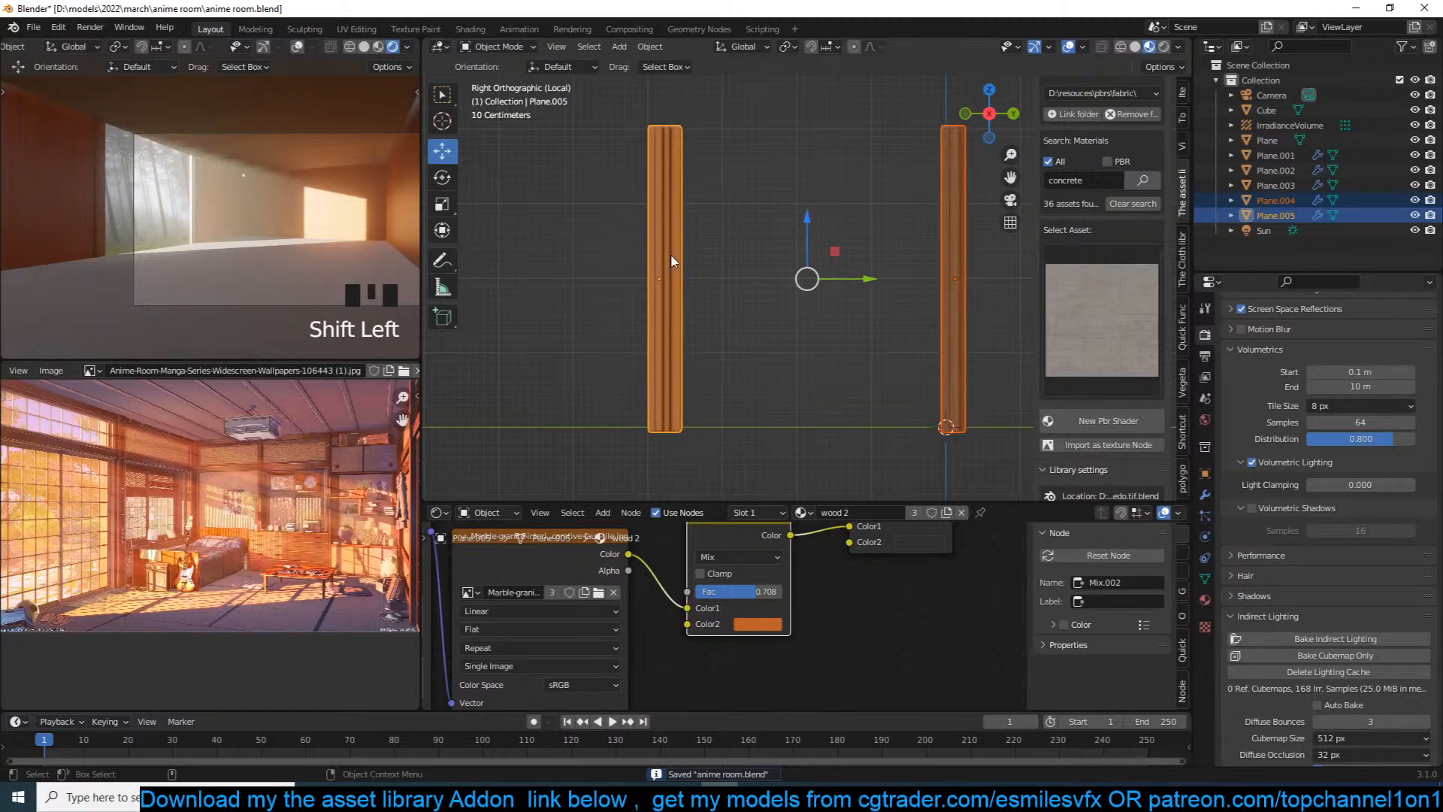
# Step: Duplicate the darker vertical trim, rotate the copy -90°, and place it as a horizontal rail across both posts
pyautogui.keyDown('shift'); pyautogui.moveTo(747, 245); pyautogui.dragTo(729, 252, button='middle'); pyautogui.keyUp('shift')
pyautogui.click(857, 239)
pyautogui.keyDown('shift'); pyautogui.moveTo(851, 242); pyautogui.dragTo(836, 247, button='middle'); pyautogui.keyUp('shift')
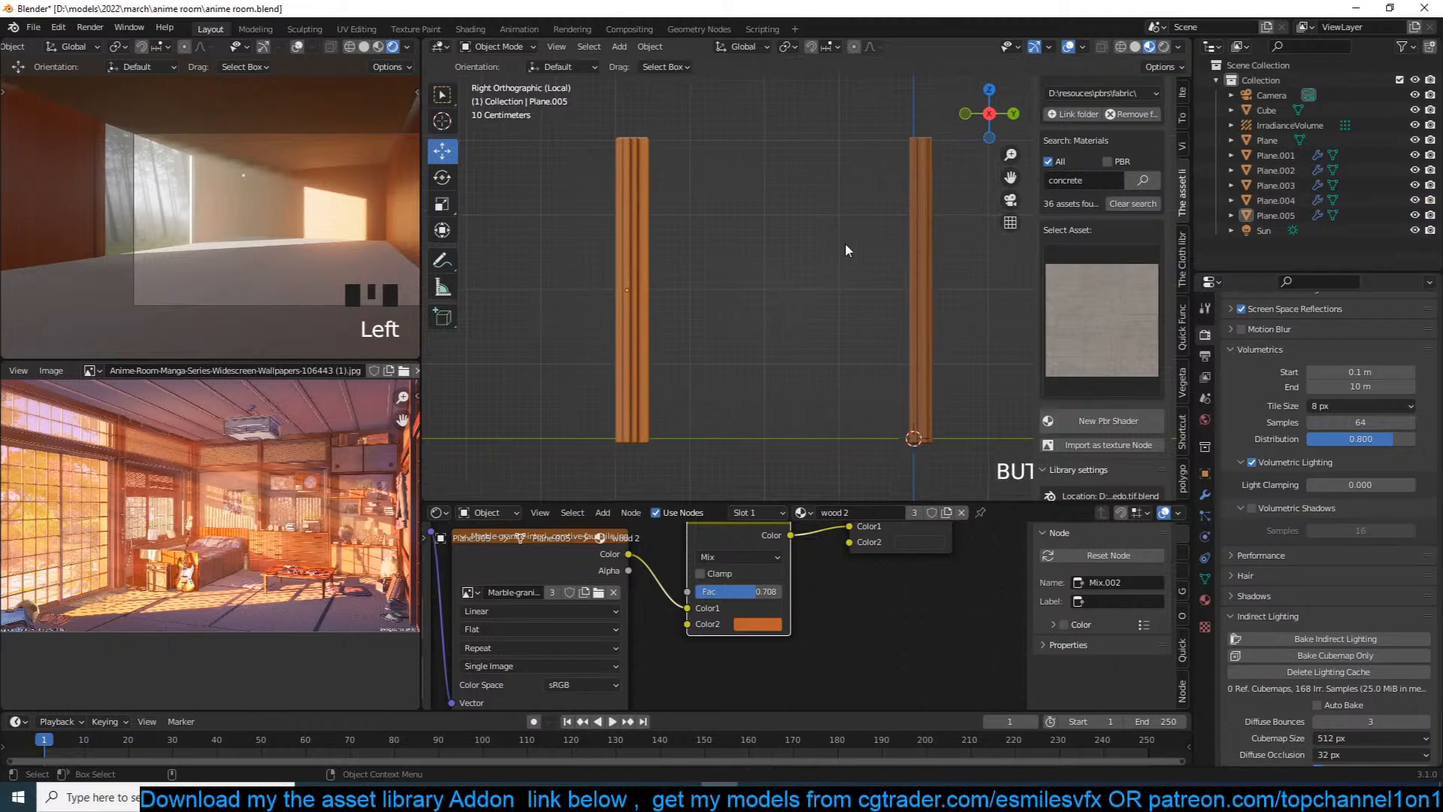
pyautogui.click(909, 235)
pyautogui.hotkey('shift', 'd')
pyautogui.click(820, 228)
pyautogui.write('r90-')
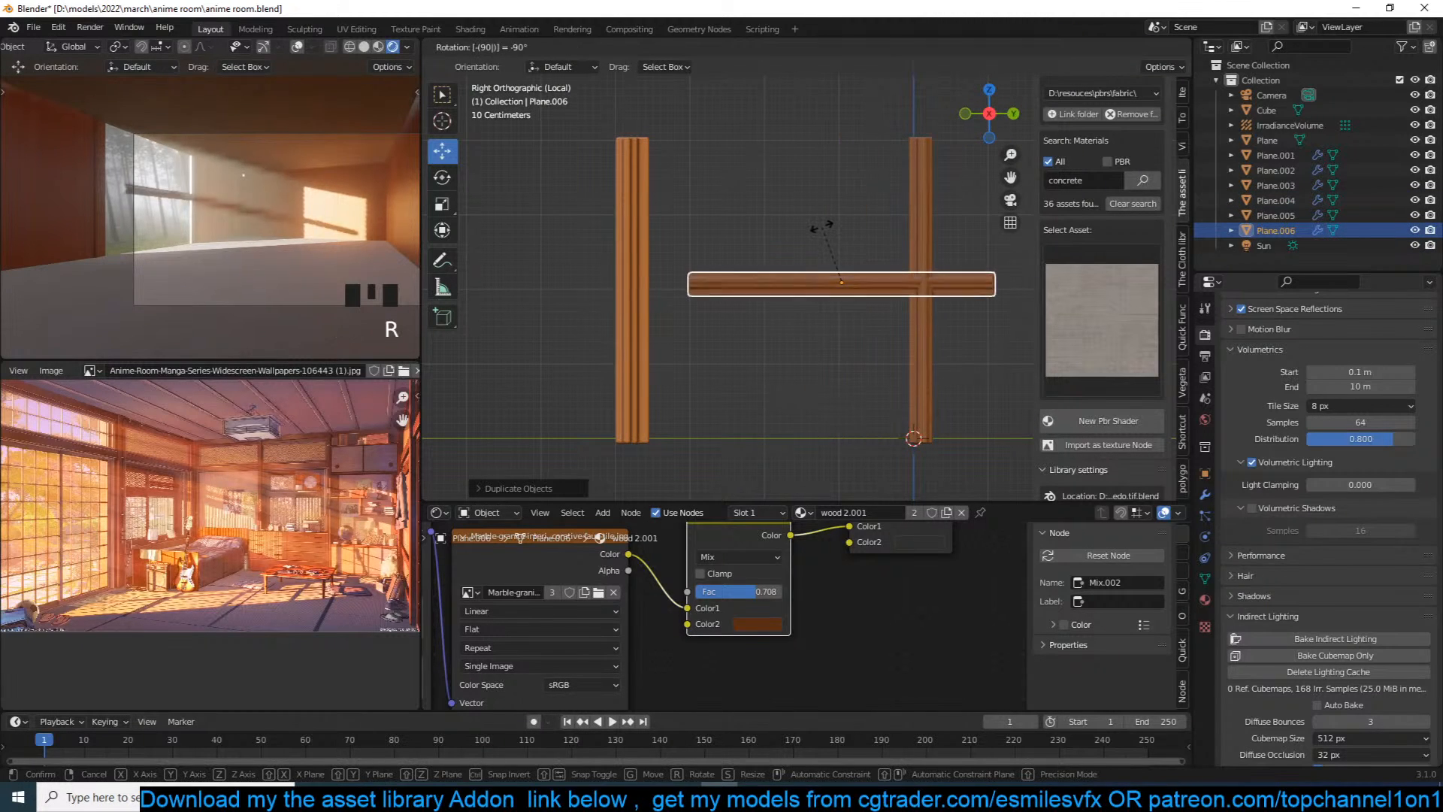
pyautogui.click(821, 227)
pyautogui.press('g')
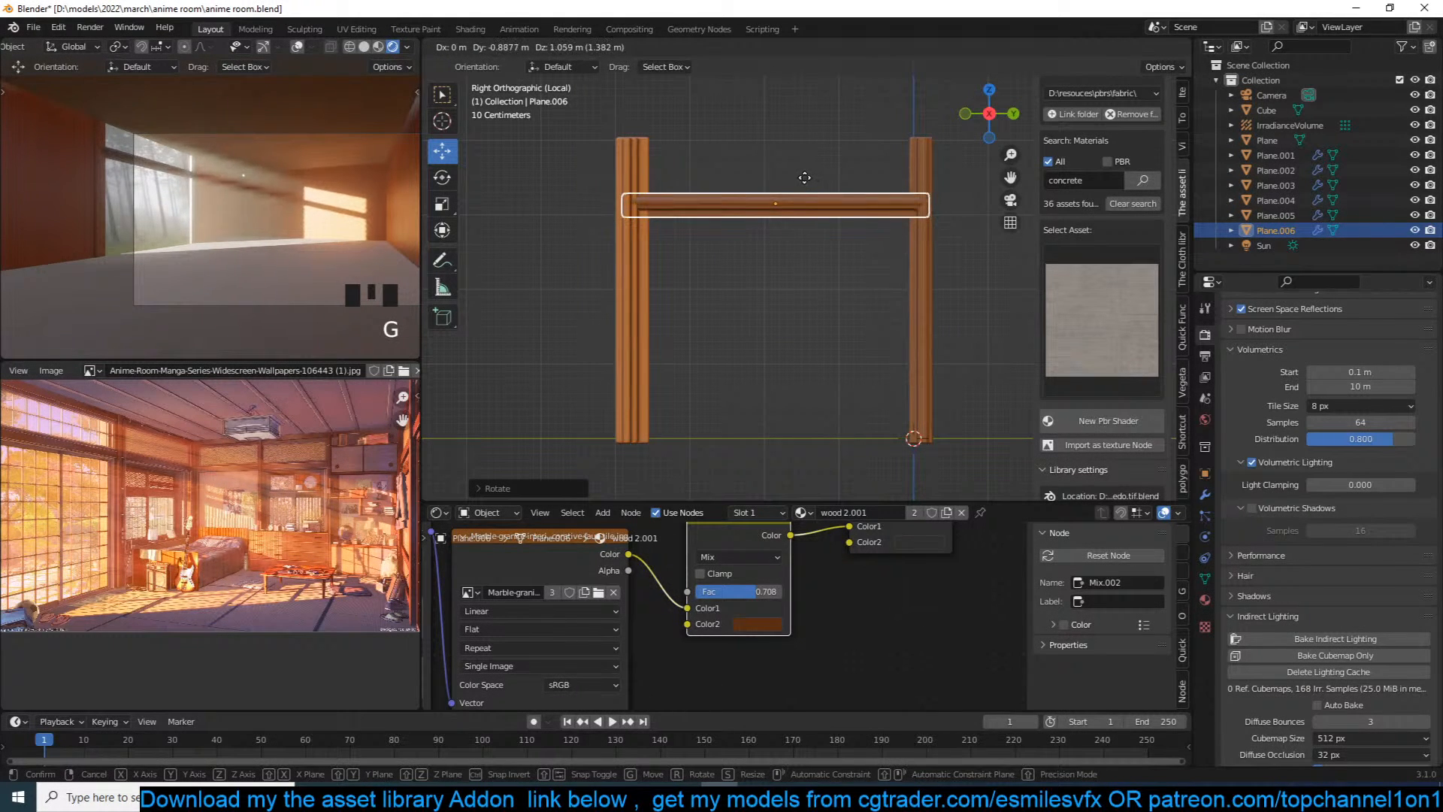
pyautogui.click(813, 214)
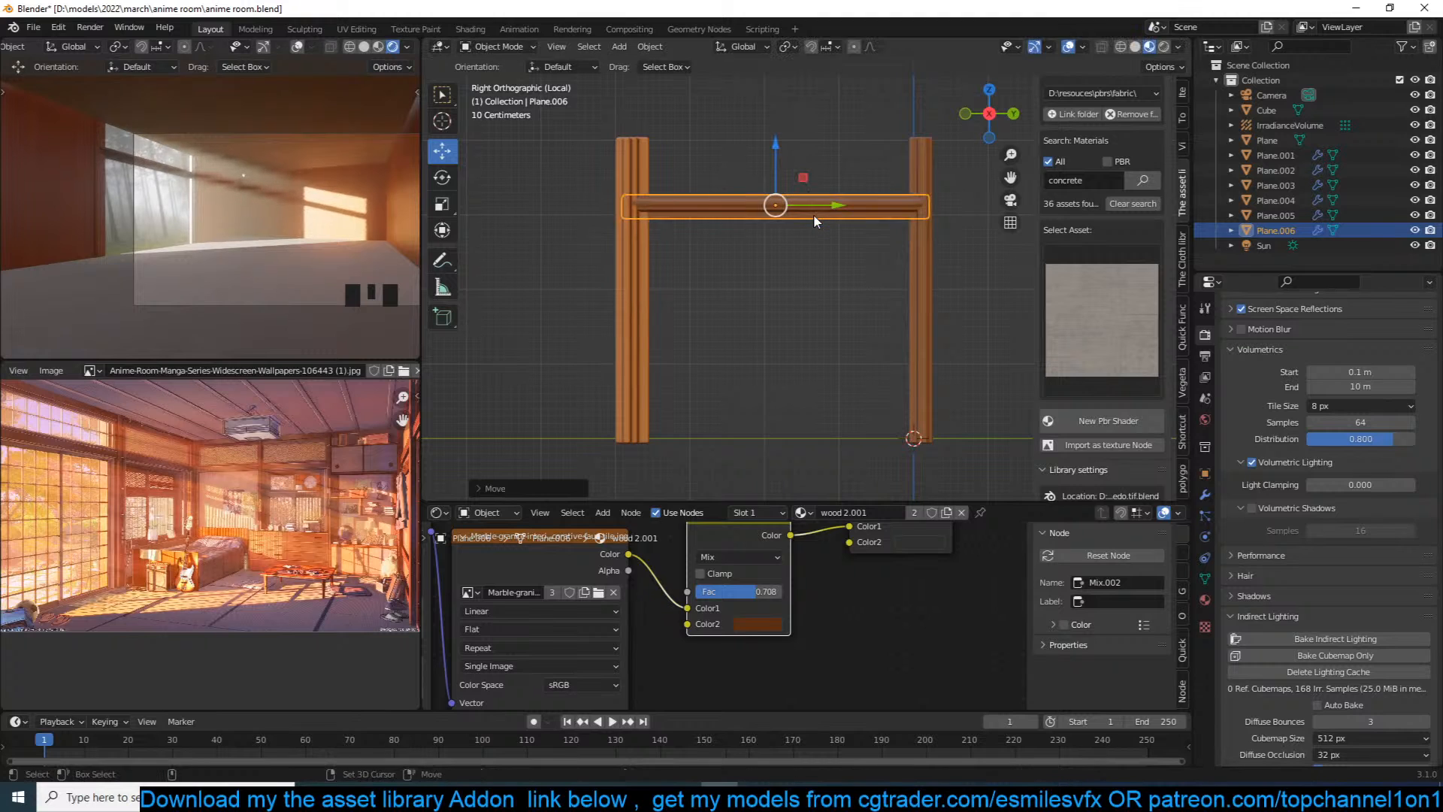
# Step: Duplicate the horizontal rail along Z to the top of the posts and adjust the middle rail's height
pyautogui.scroll(1, 814, 215)
pyautogui.scroll(-2, 814, 221)
pyautogui.hotkey('shift', 'd')
pyautogui.press('z')
pyautogui.click(845, 187)
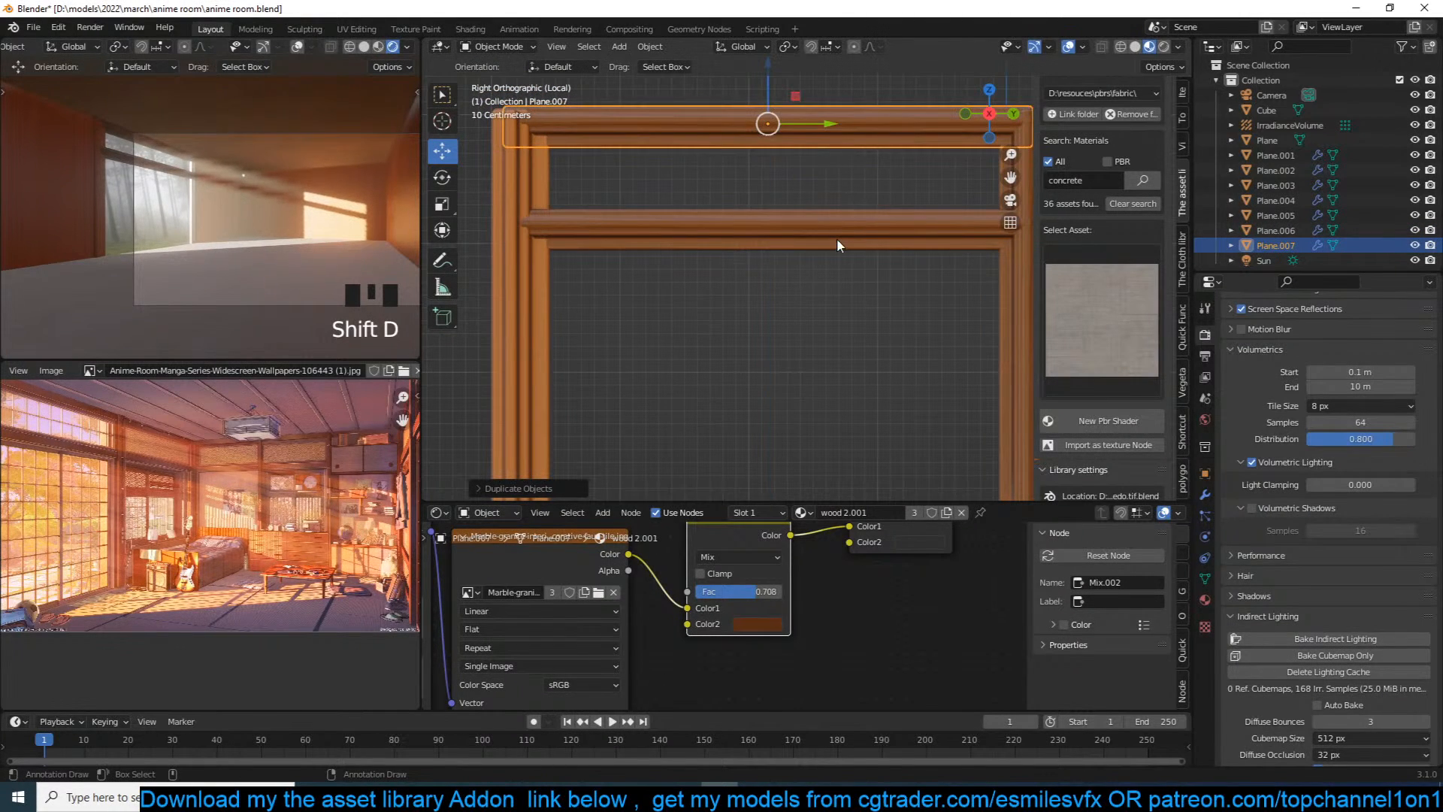
pyautogui.click(837, 238)
pyautogui.press('g')
pyautogui.press('z')
pyautogui.click(839, 255)
# Step: Duplicate the middle rail about 3.08 m down along Z to form the frame's bottom rail
pyautogui.scroll(-3, 834, 250)
pyautogui.click(851, 219)
pyautogui.hotkey('shift', 'd')
pyautogui.press('z')
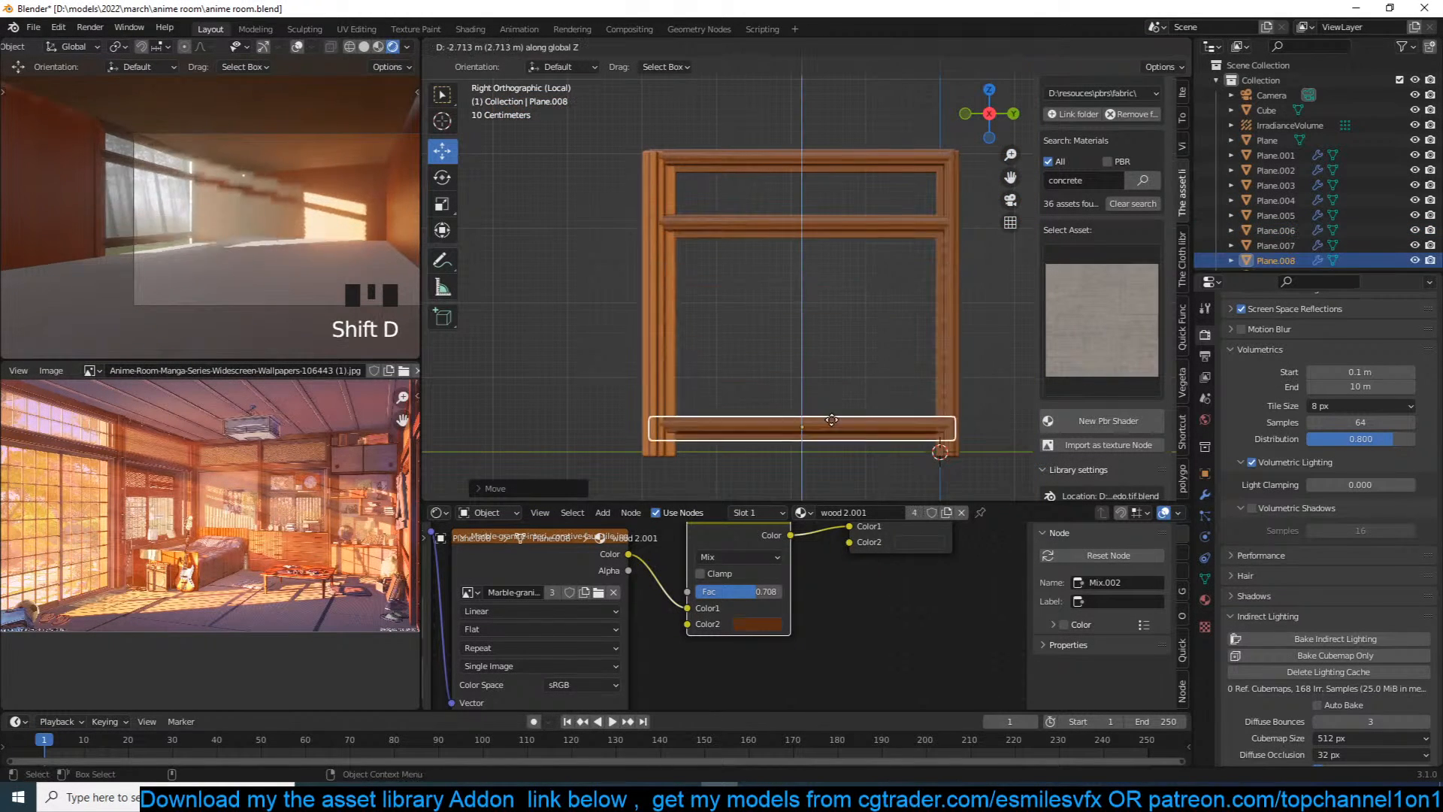
pyautogui.click(836, 439)
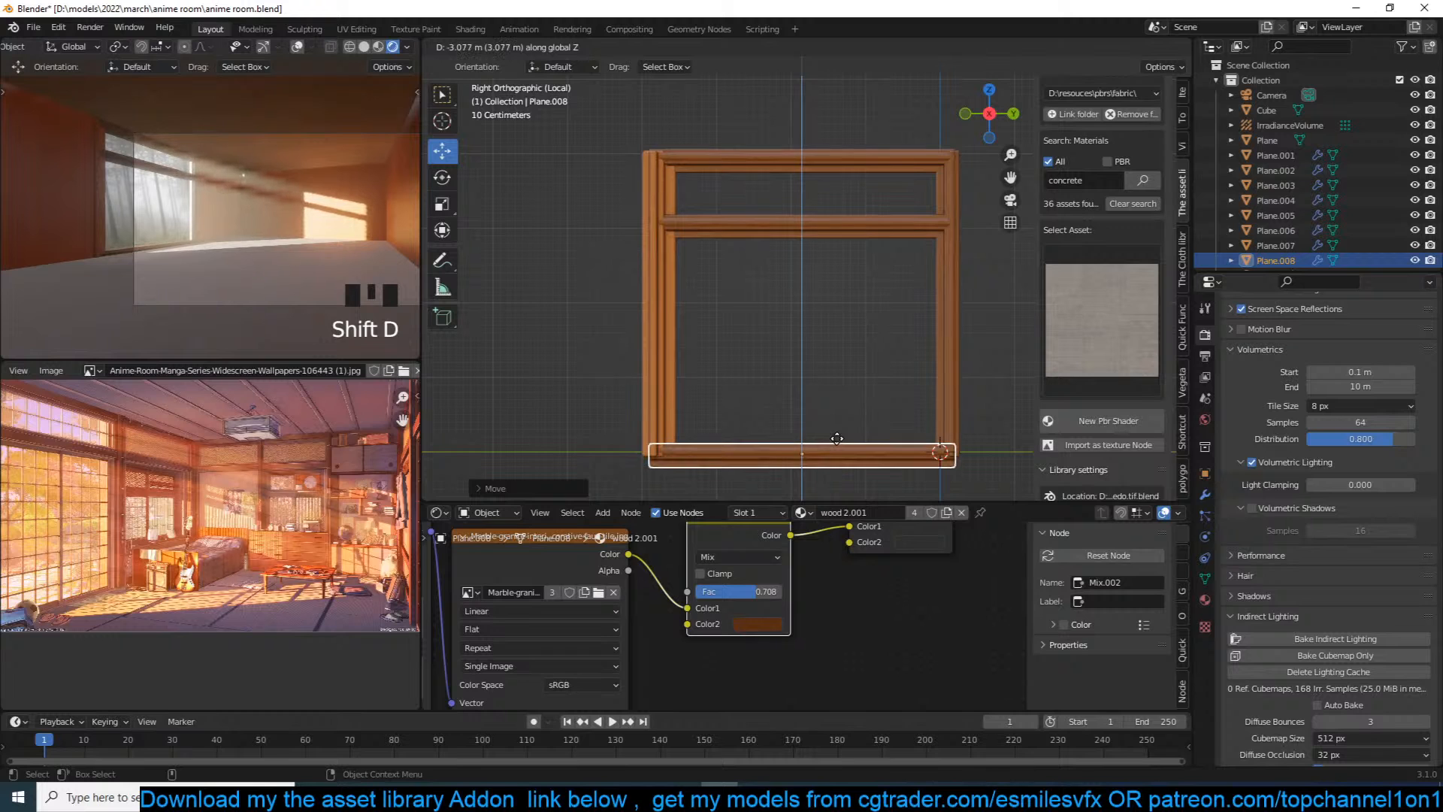
# Step: Duplicate the middle rail's front face strip with its adjoining faces and separate the copy into its own object
pyautogui.scroll(1, 861, 256)
pyautogui.click(874, 225)
pyautogui.scroll(1, 873, 224)
pyautogui.moveTo(888, 218); pyautogui.dragTo(817, 256, button='middle')
pyautogui.press('Tab')
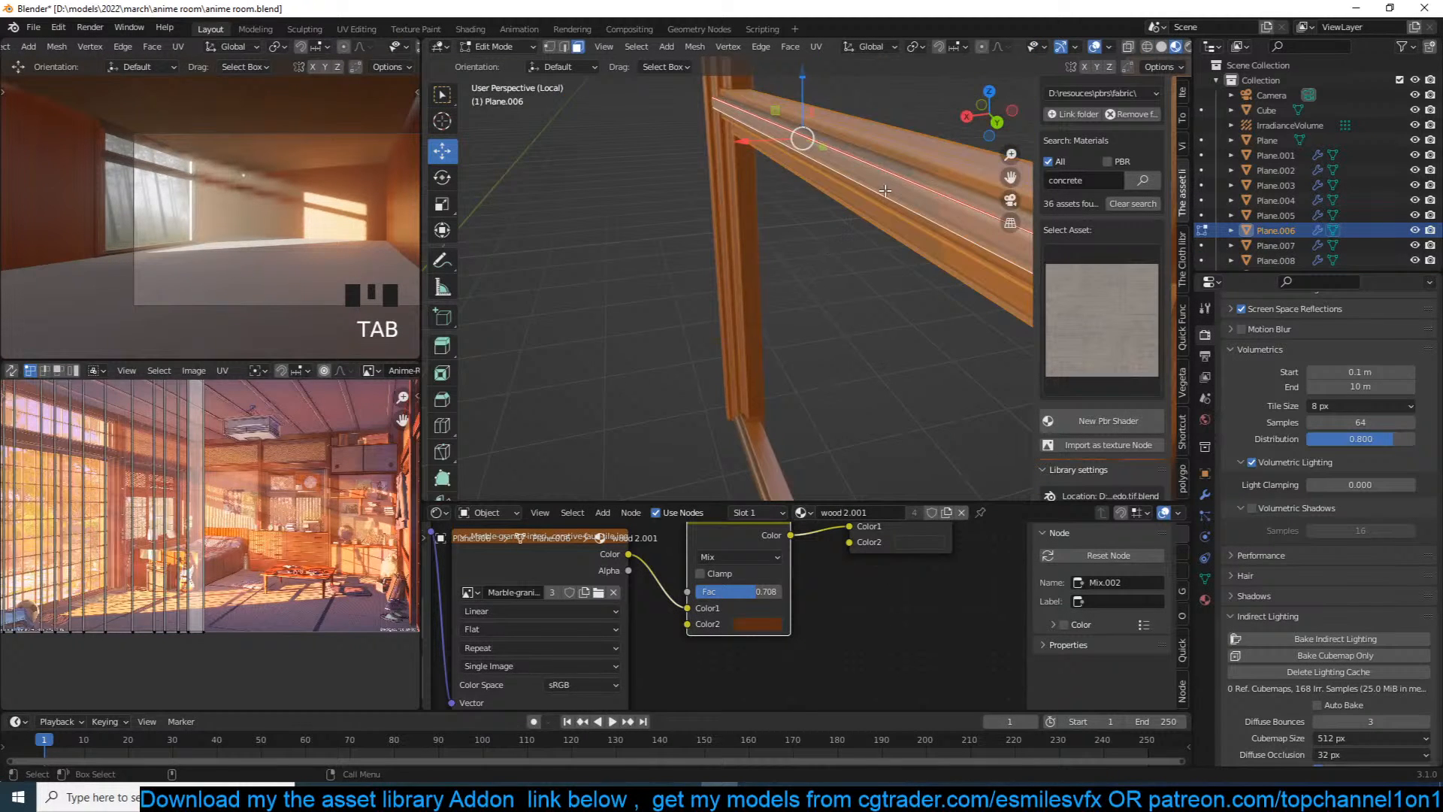
pyautogui.click(885, 191)
pyautogui.press('ctrl+KP_Add')
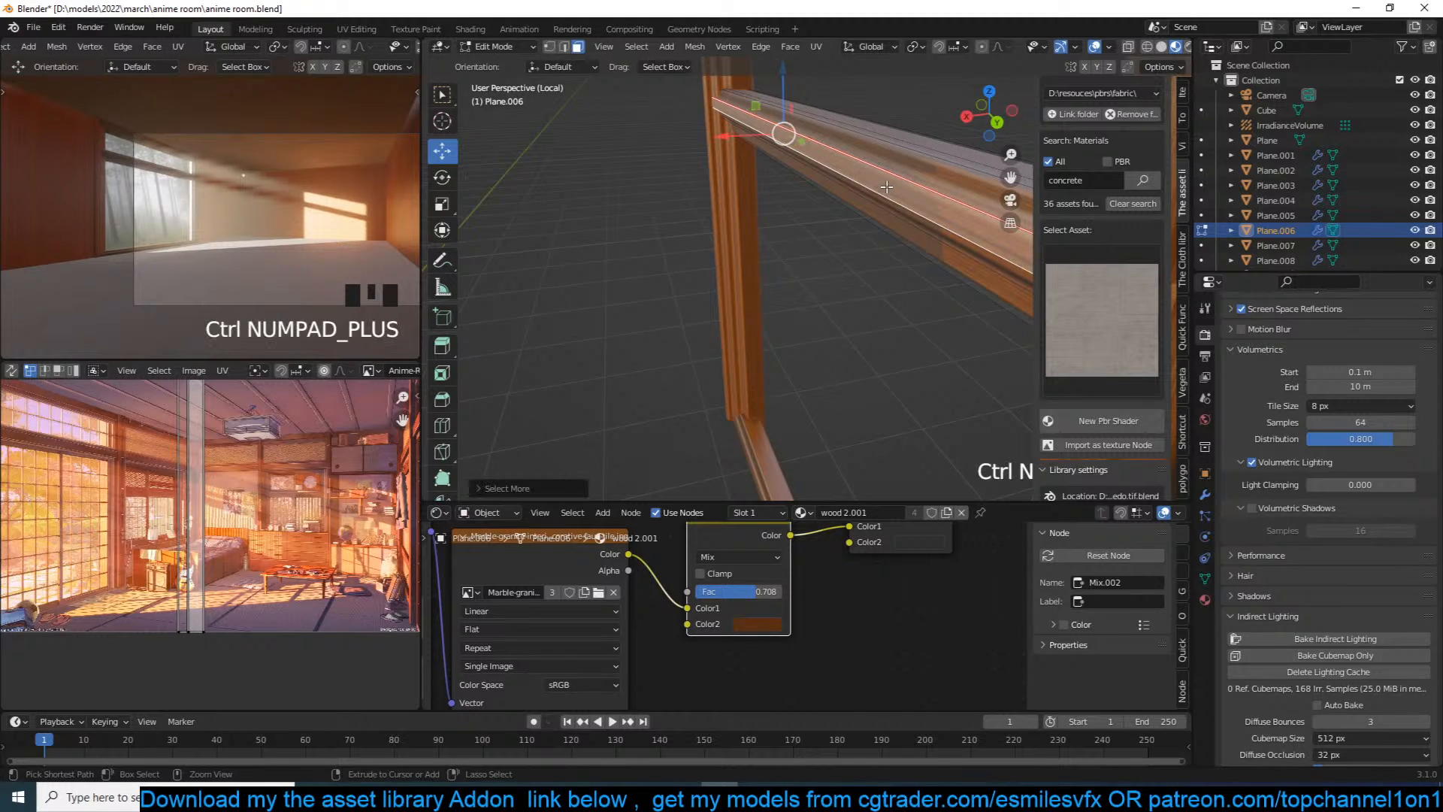
pyautogui.hotkey('shift', 'd')
pyautogui.rightClick(887, 188)
pyautogui.press('p')
pyautogui.click(886, 187)
pyautogui.press('Tab')
pyautogui.click(884, 188)
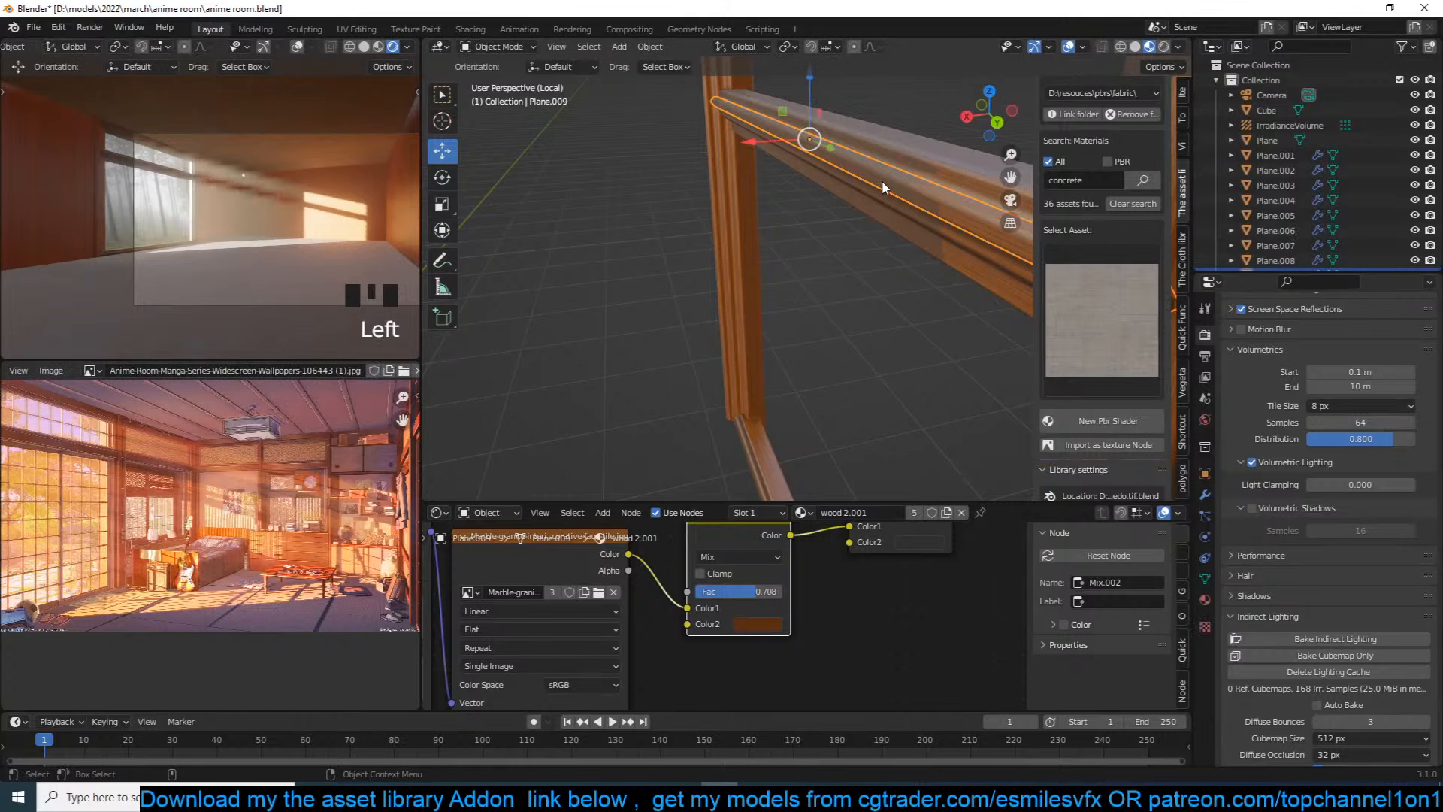
# Step: Rotate the separated strip 90° and place it vertically at the centre of the window frame
pyautogui.press('KP_1')
pyautogui.press('KP_3')
pyautogui.write('r')
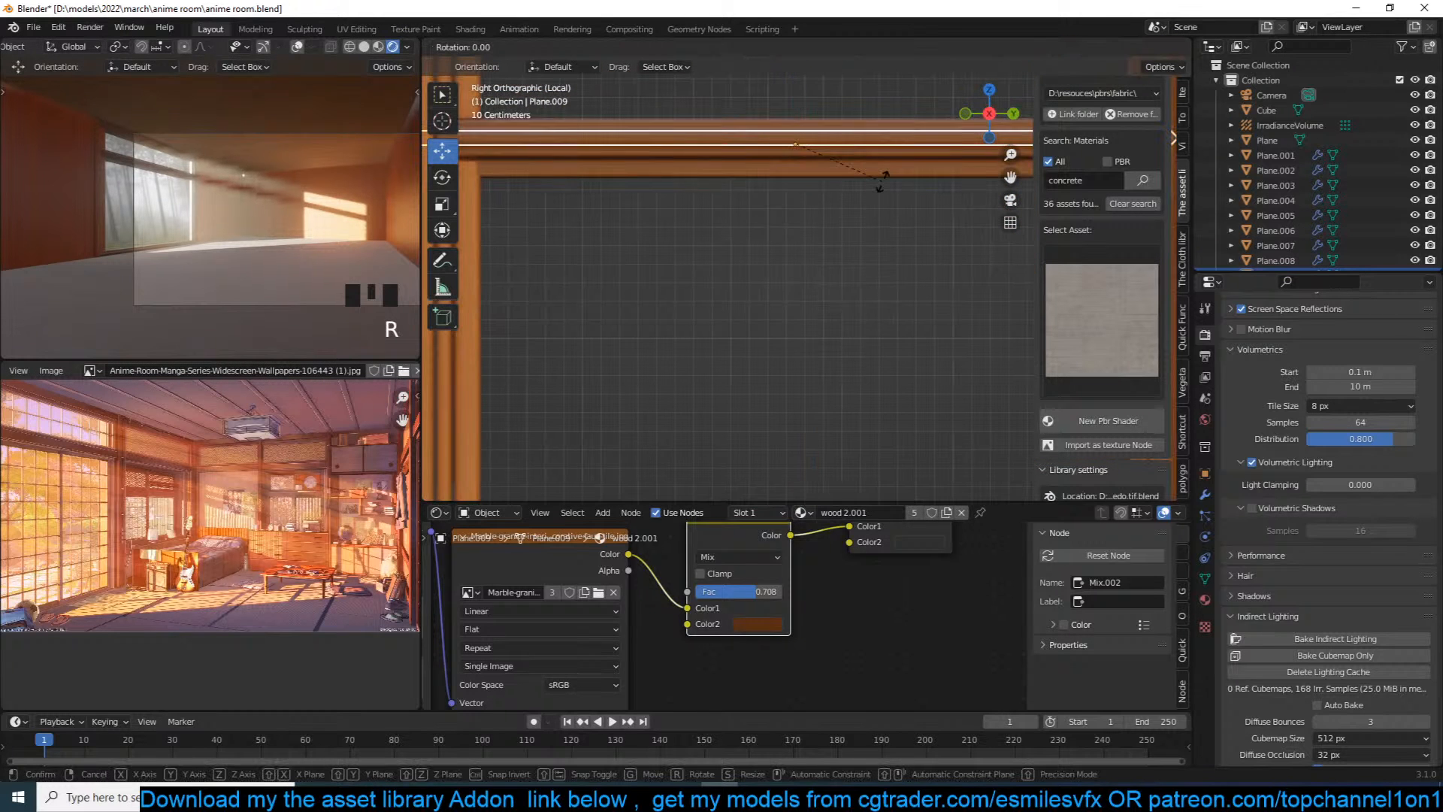
pyautogui.write('90')
pyautogui.click(883, 182)
pyautogui.scroll(-5, 884, 162)
pyautogui.press('g')
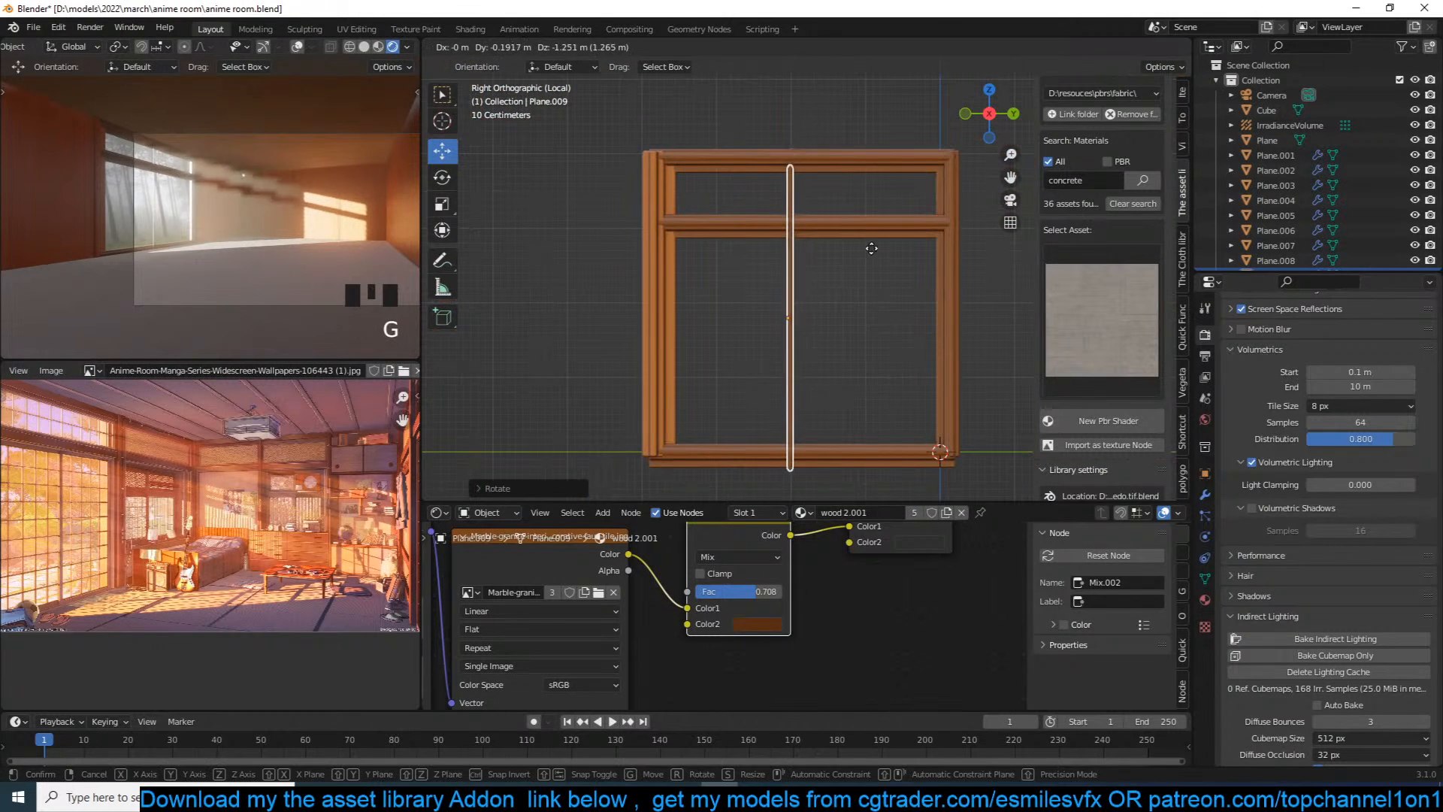
pyautogui.click(874, 240)
# Step: Widen the vertical strip's mesh along Y and shorten and lower it along Z to fit below the middle rail
pyautogui.moveTo(874, 239); pyautogui.dragTo(828, 245, button='middle')
pyautogui.press('Tab')
pyautogui.scroll(-2, 828, 245)
pyautogui.press('a')
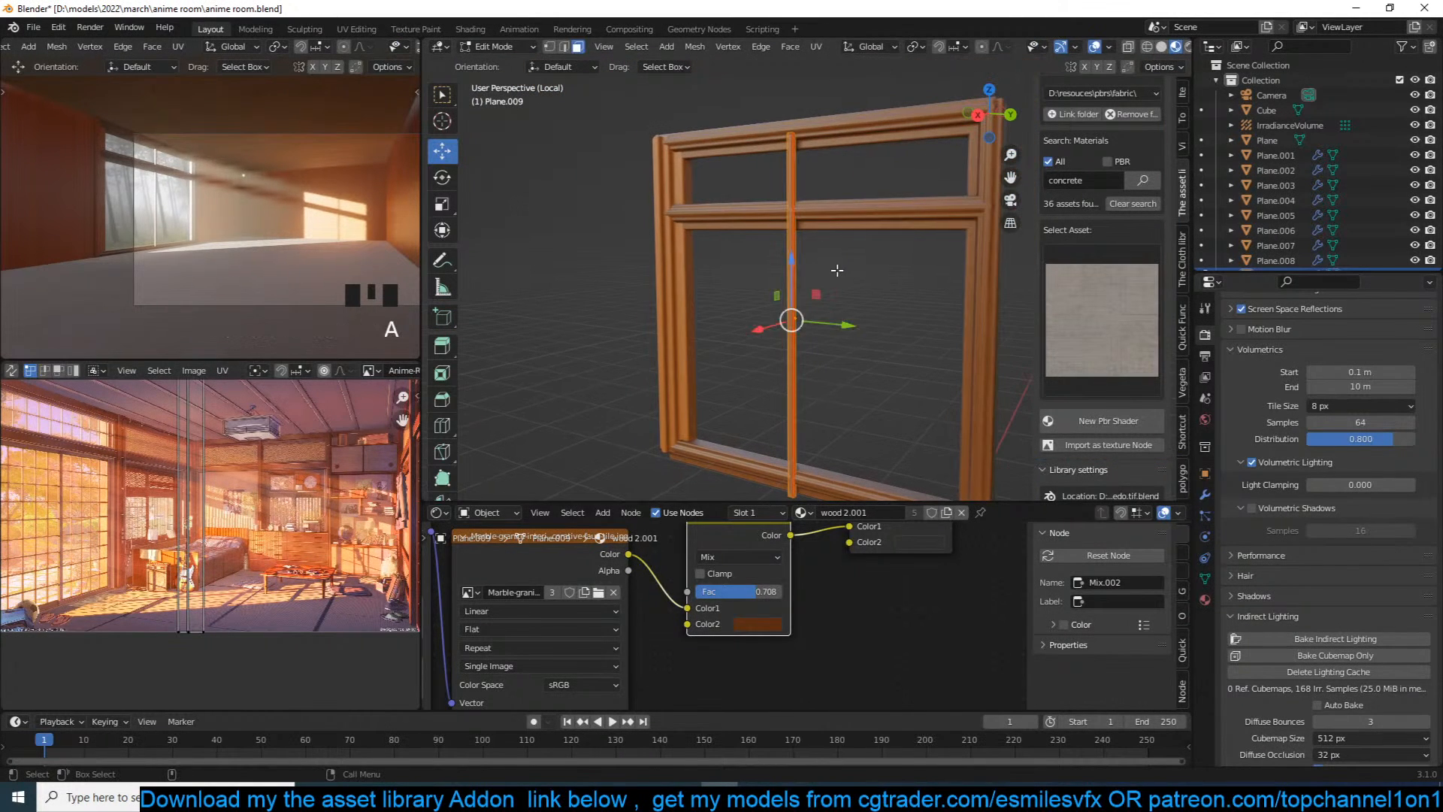
pyautogui.press('s')
pyautogui.press('y')
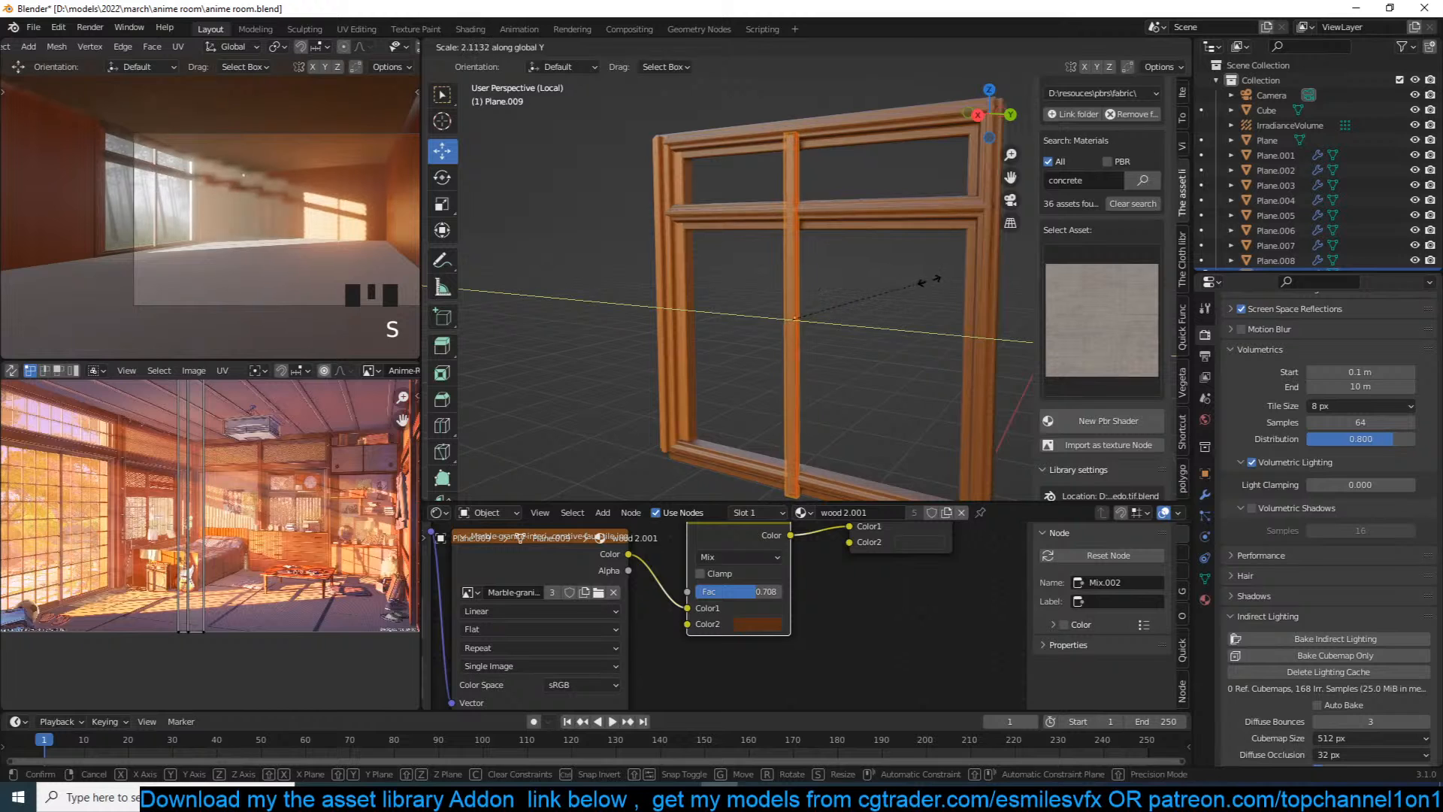
pyautogui.click(837, 272)
pyautogui.press('s')
pyautogui.press('z')
pyautogui.click(851, 203)
pyautogui.press('g')
pyautogui.press('z')
pyautogui.click(851, 229)
# Step: Fill the central mullion's side edge loop, shift it along X to adjust the bar's depth, and save the file
pyautogui.press('`')
pyautogui.moveTo(850, 231); pyautogui.dragTo(709, 230, button='middle')
pyautogui.scroll(4, 808, 254)
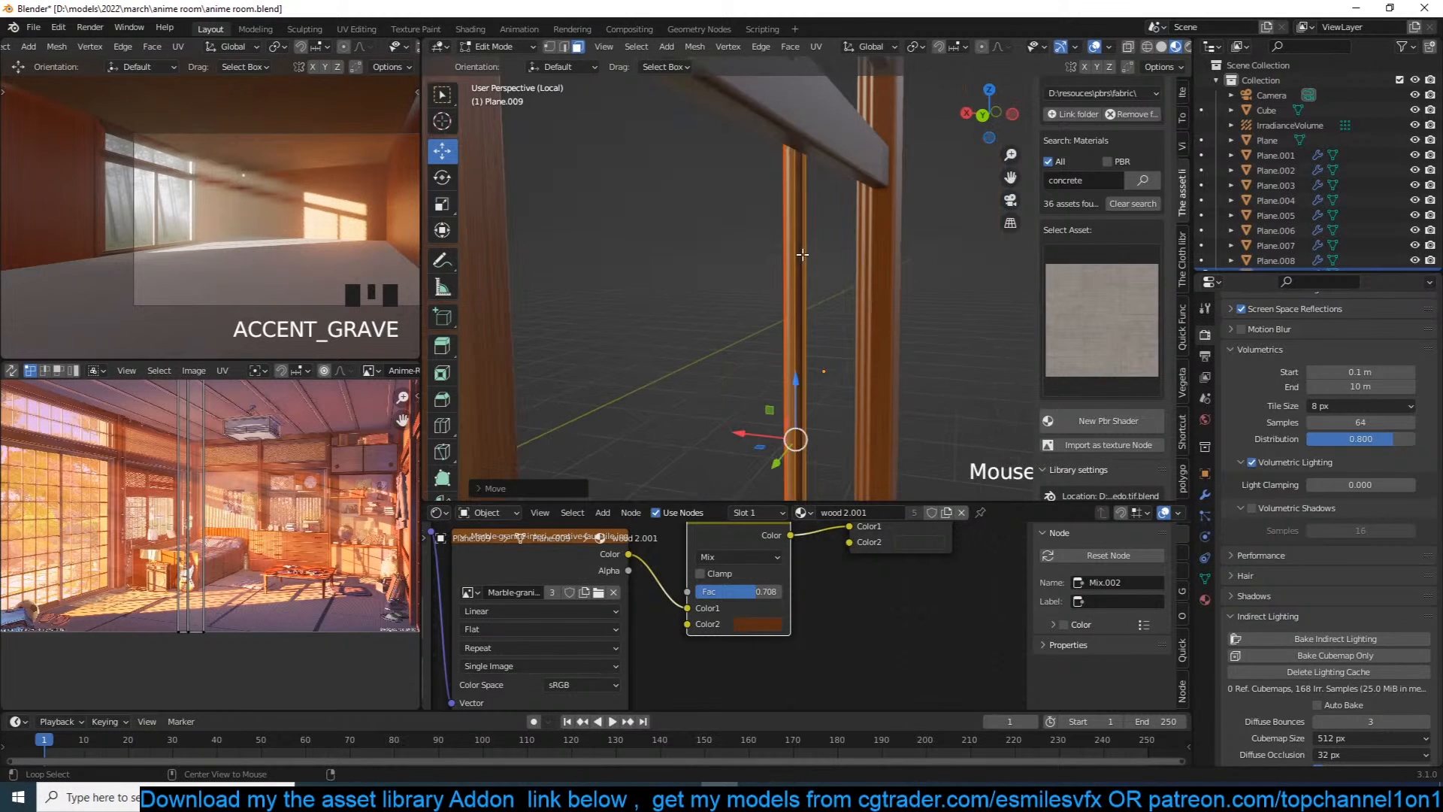
pyautogui.hotkey('alt', 'a')
pyautogui.press('2')
pyautogui.keyDown('alt'); pyautogui.click(812, 256); pyautogui.keyUp('alt')
pyautogui.press('f')
pyautogui.press('`')
pyautogui.moveTo(731, 405)
pyautogui.mouseDown(button='middle')
pyautogui.moveTo(790, 409)
pyautogui.moveTo(735, 409)
pyautogui.mouseUp(button='middle')
pyautogui.moveTo(741, 427); pyautogui.dragTo(753, 422)
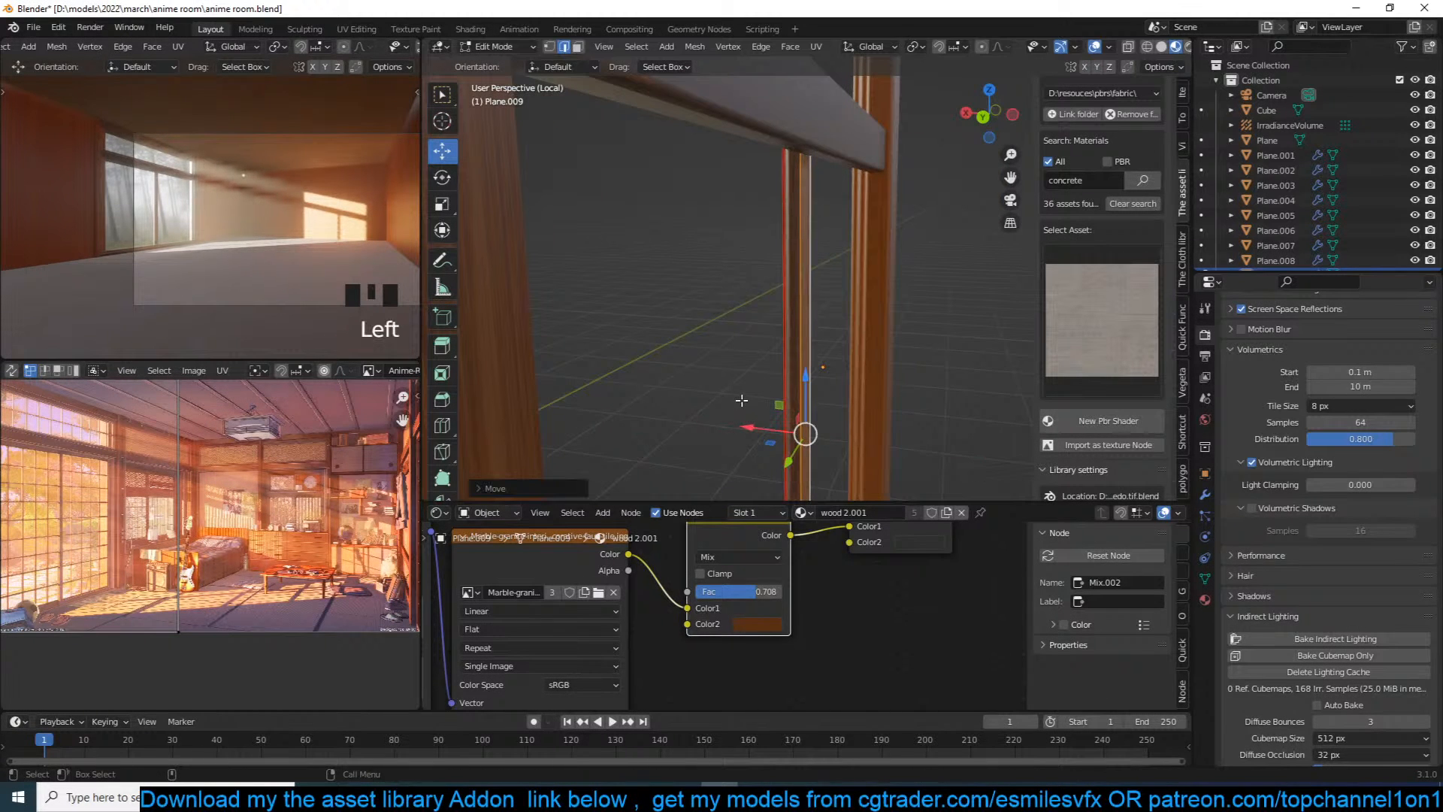
pyautogui.press('Tab')
pyautogui.press('`')
pyautogui.moveTo(744, 406); pyautogui.dragTo(851, 261, button='middle')
pyautogui.hotkey('ctrl', 's')
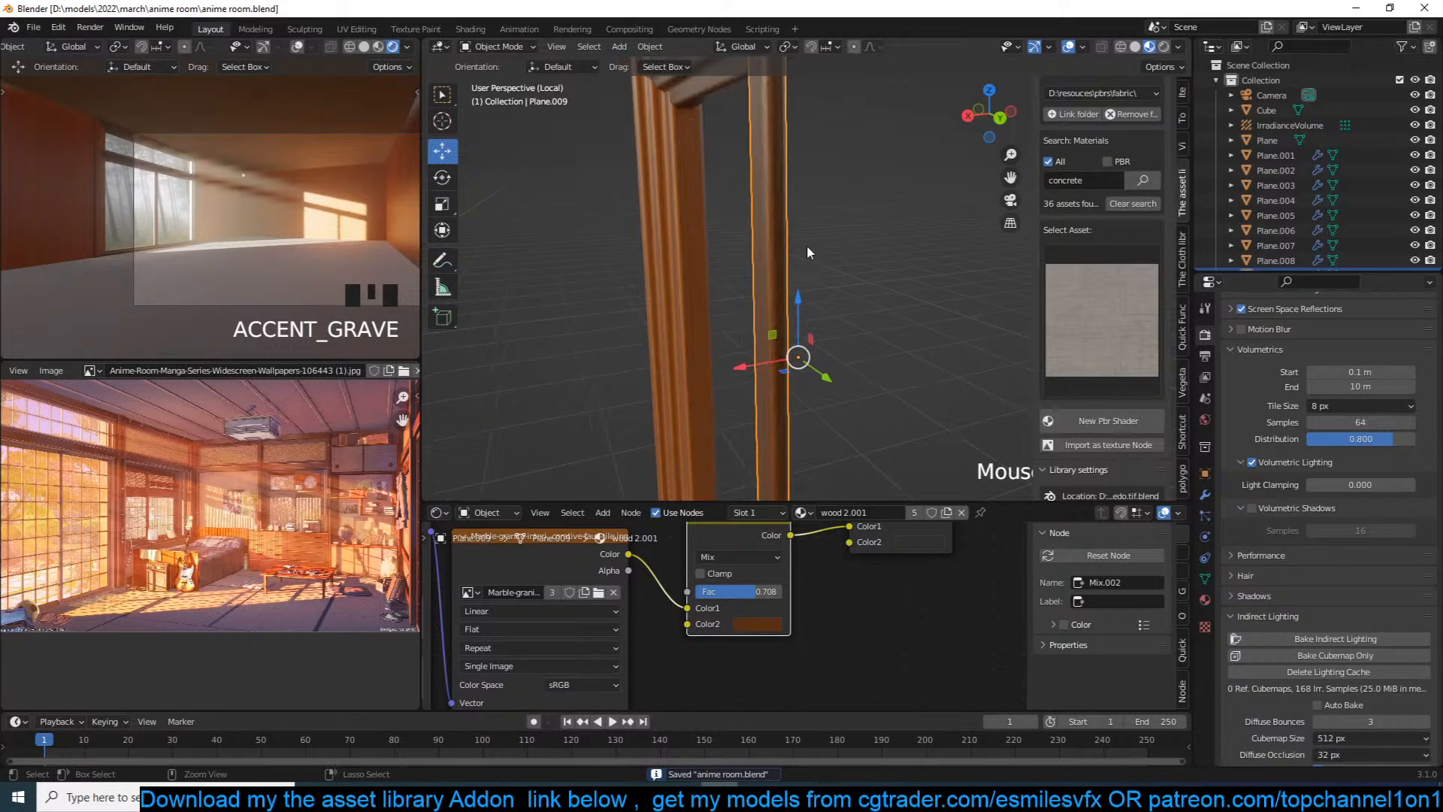
# Step: Apply the mullion's object transform and move its selected edge loop further along X
pyautogui.moveTo(806, 245); pyautogui.dragTo(792, 204, button='middle')
pyautogui.scroll(-3, 797, 233)
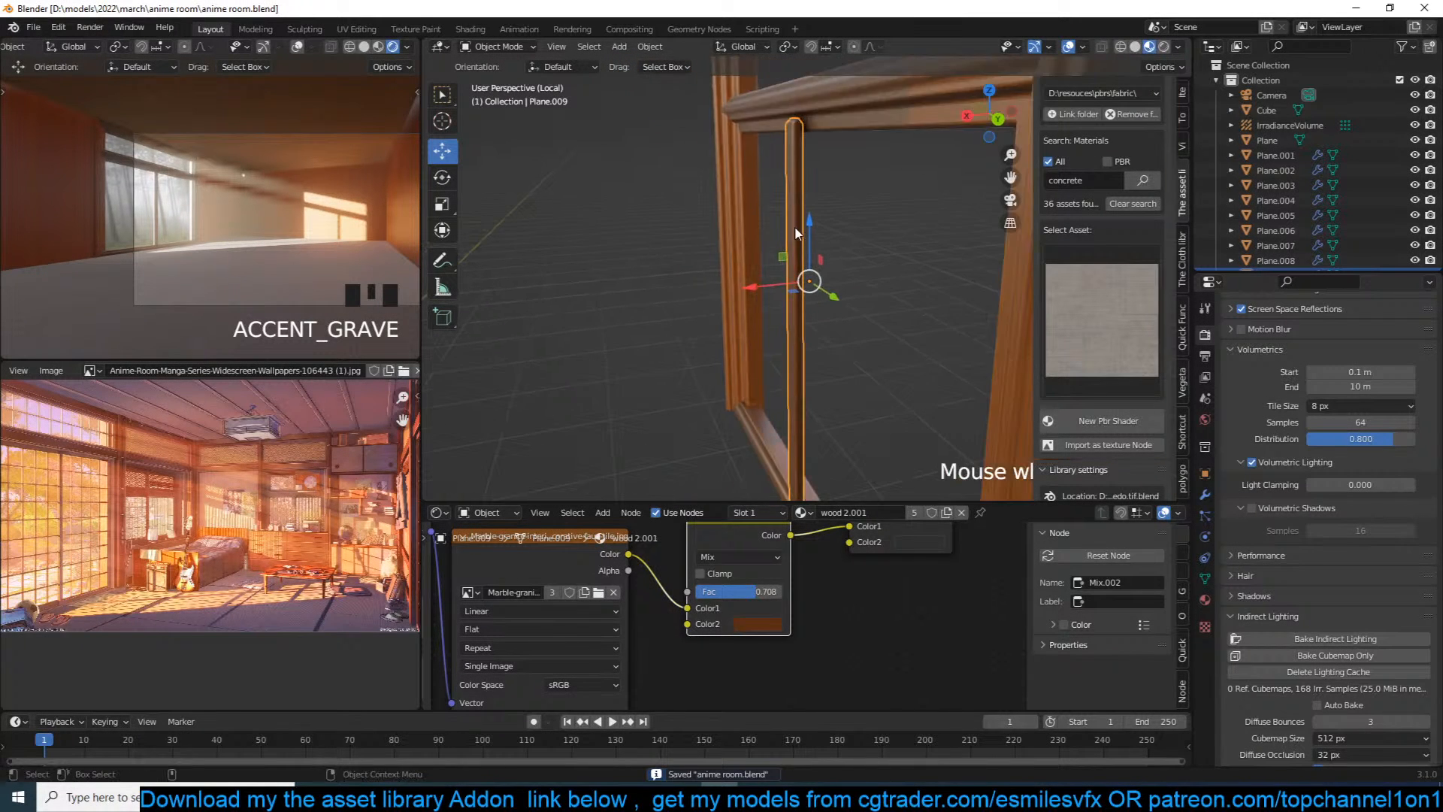
pyautogui.moveTo(801, 261); pyautogui.dragTo(752, 245, button='middle')
pyautogui.hotkey('ctrl', 'a')
pyautogui.click(820, 133)
pyautogui.press('Tab')
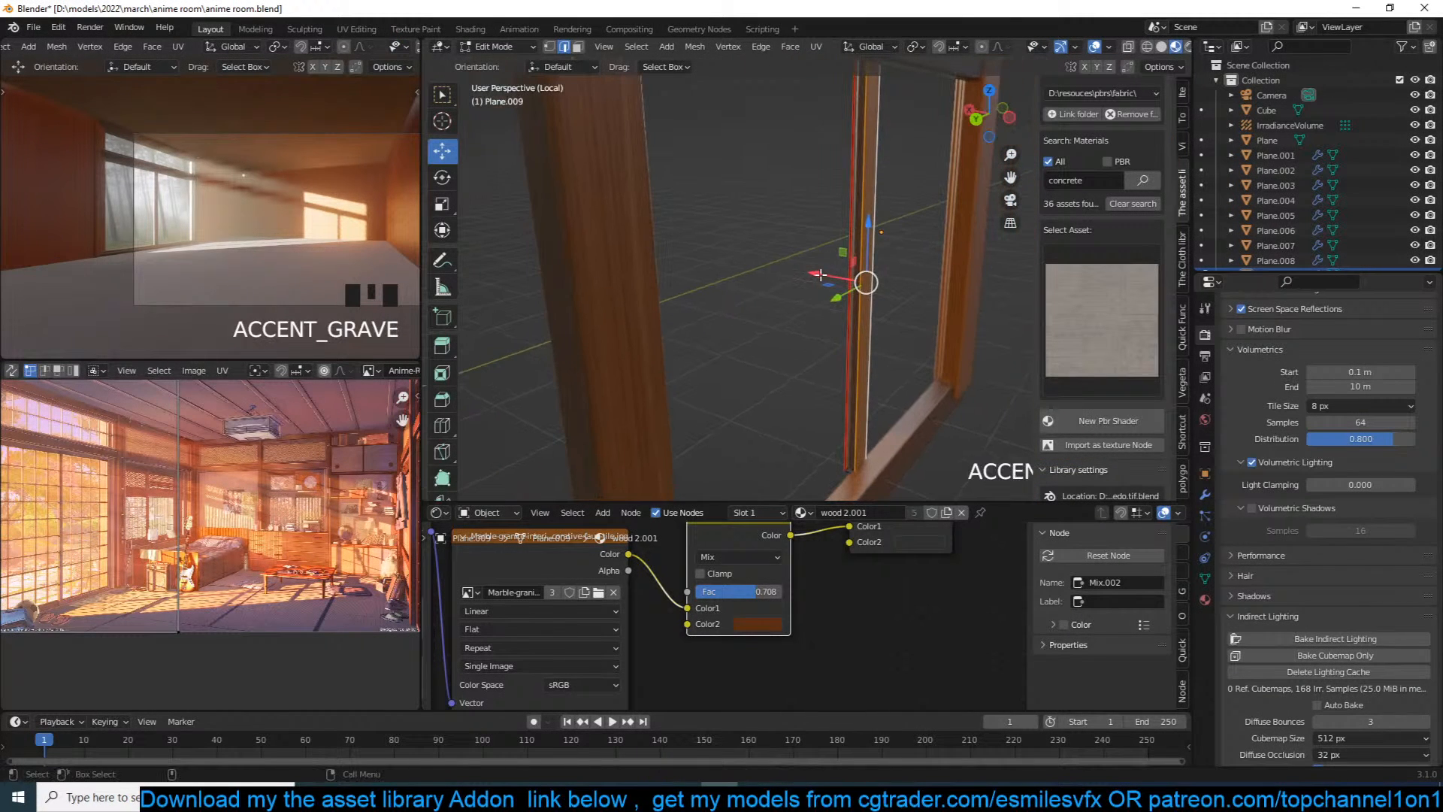
pyautogui.moveTo(817, 275); pyautogui.dragTo(831, 277)
pyautogui.press('Tab')
# Step: Reposition the whole mullion so it sits in line with the rails of the window frame
pyautogui.moveTo(828, 226); pyautogui.dragTo(848, 223)
pyautogui.press('`')
pyautogui.moveTo(848, 223)
pyautogui.mouseDown(button='middle')
pyautogui.moveTo(932, 192)
pyautogui.moveTo(895, 184)
pyautogui.moveTo(826, 220)
pyautogui.mouseUp(button='middle')
pyautogui.moveTo(825, 197); pyautogui.dragTo(826, 193)
pyautogui.moveTo(827, 194); pyautogui.dragTo(882, 188, button='middle')
pyautogui.scroll(-4, 883, 187)
# Step: Link the middle rail's wood 2.001 material to the lighter vertical post
pyautogui.hotkey('alt', 'a')
pyautogui.moveTo(594, 214); pyautogui.dragTo(636, 226, button='middle')
pyautogui.click(648, 225)
pyautogui.keyDown('shift'); pyautogui.click(726, 187); pyautogui.keyUp('shift')
pyautogui.hotkey('ctrl', 'l')
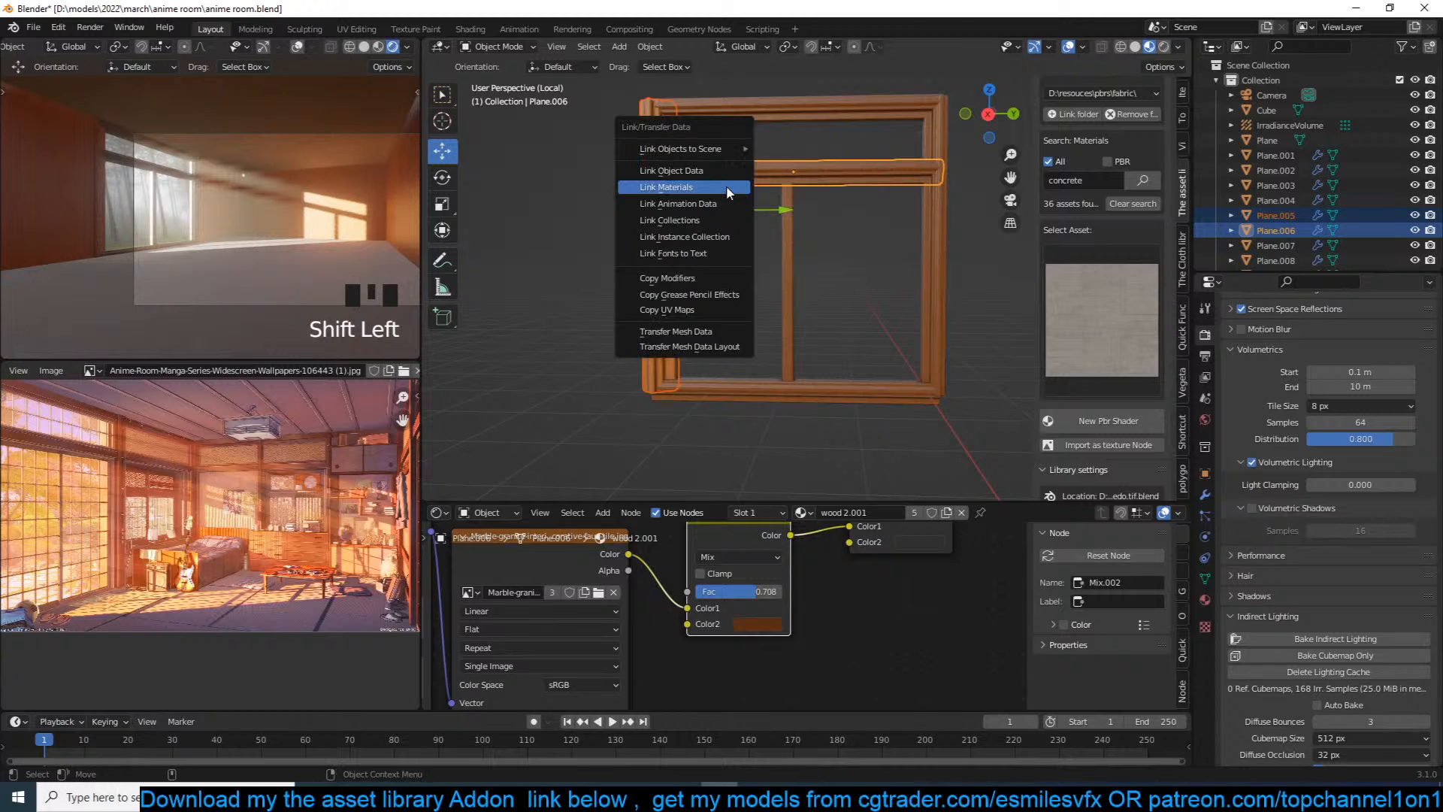
pyautogui.click(726, 186)
# Step: Clear the selection on the window frame parts and save the file
pyautogui.scroll(2, 797, 200)
pyautogui.click(795, 197)
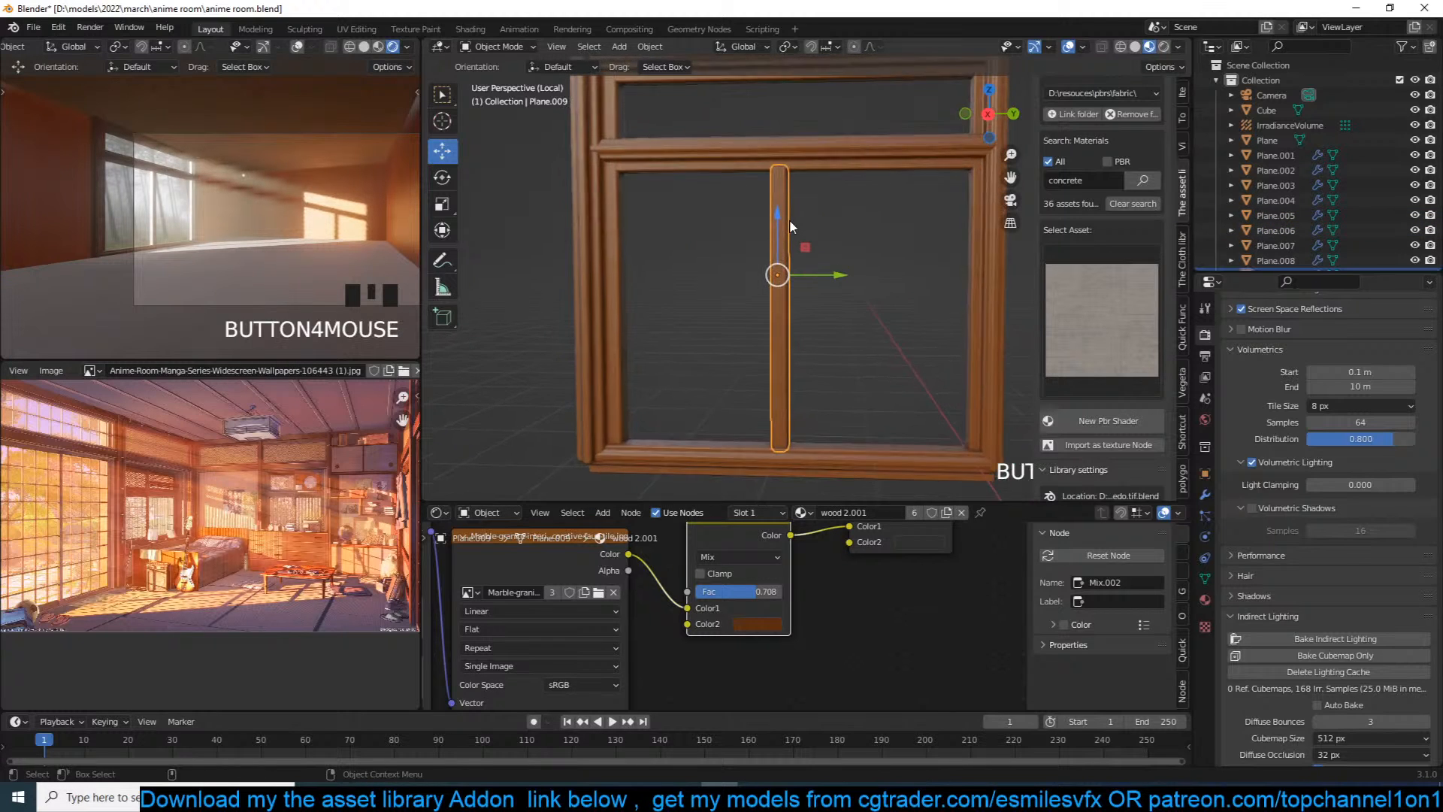
pyautogui.scroll(1, 791, 220)
pyautogui.click(872, 145)
pyautogui.hotkey('alt', 'a')
pyautogui.click(786, 245)
pyautogui.click(803, 246)
pyautogui.hotkey('ctrl', 's')
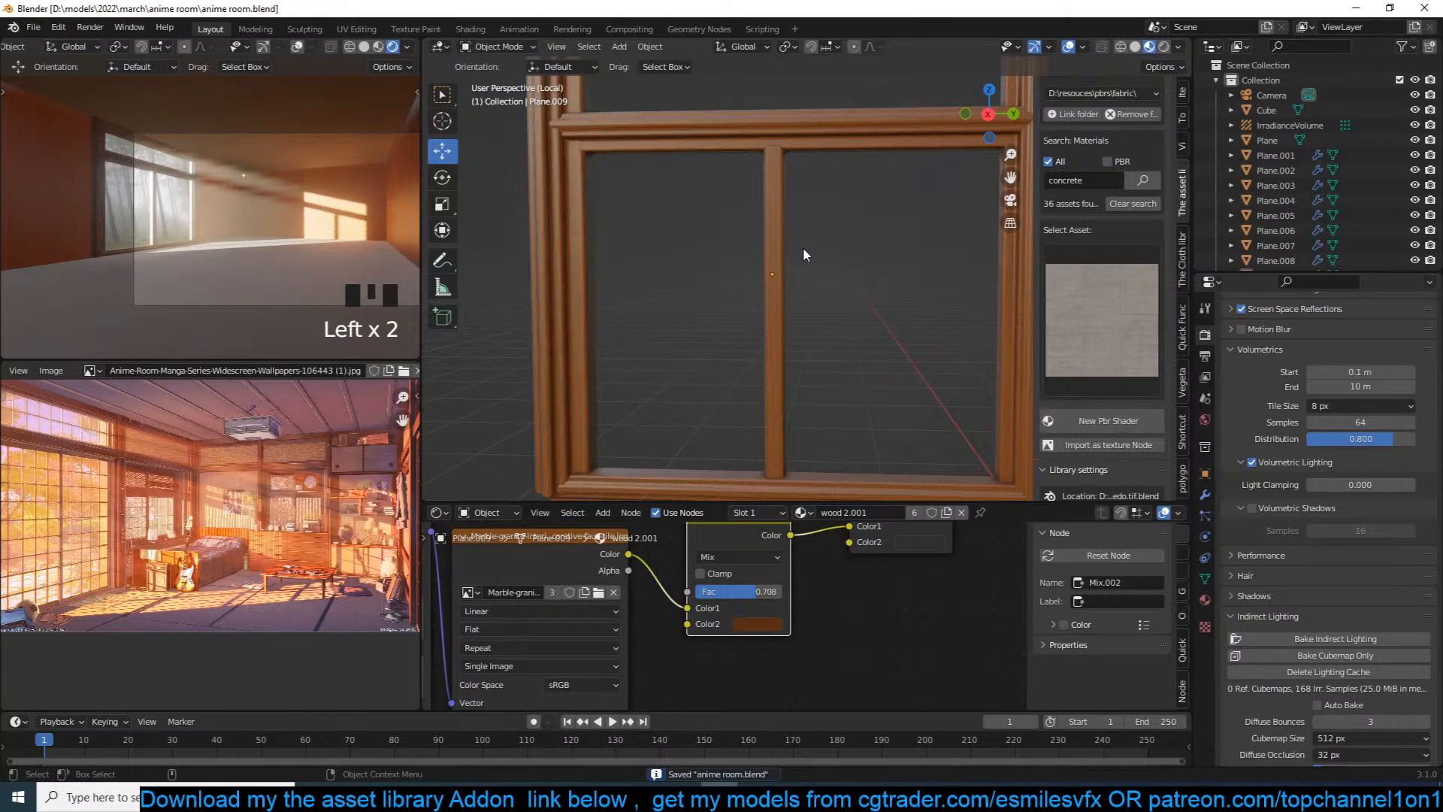
# Step: Select the central mullion's entire mesh and widen it along Y
pyautogui.click(790, 245)
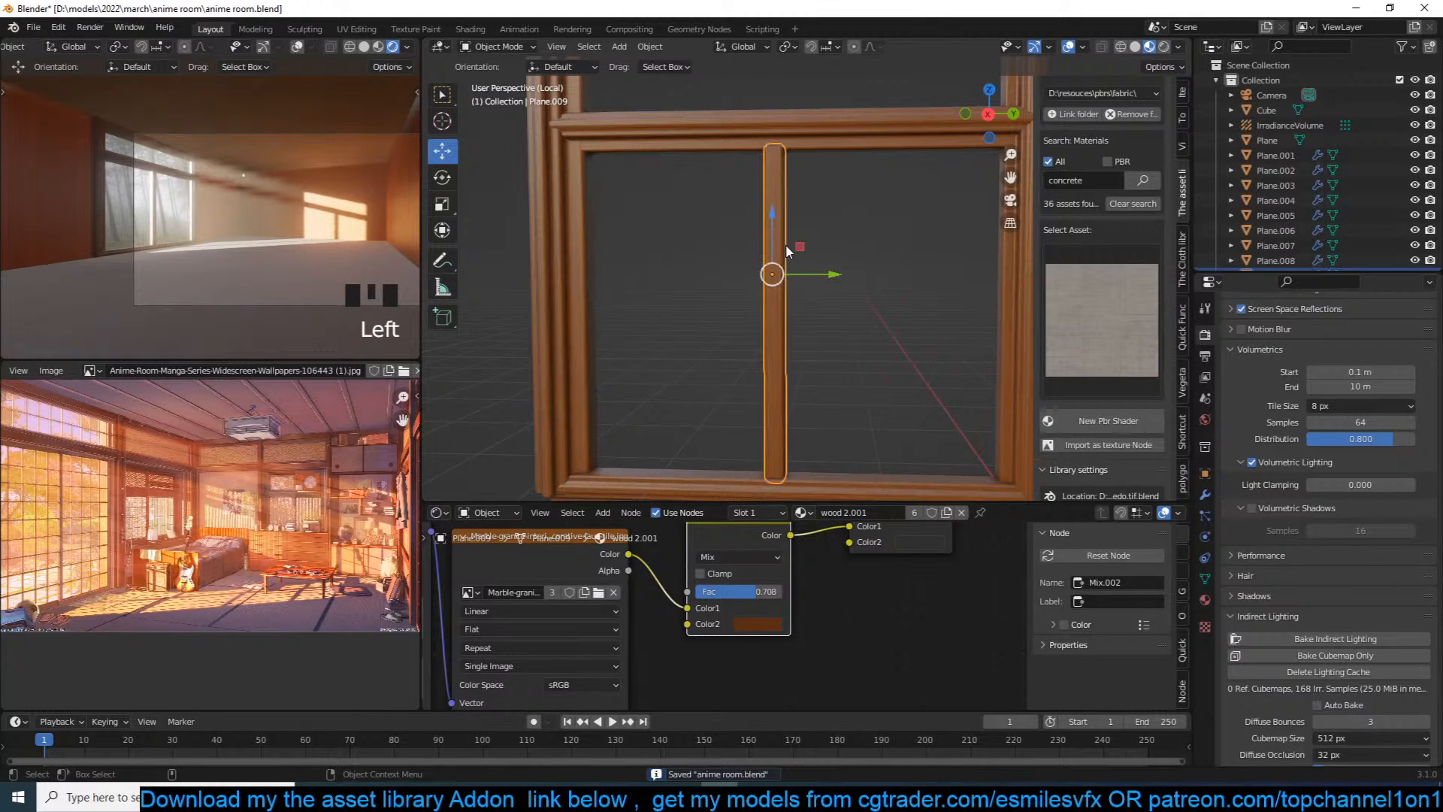
pyautogui.press('KP_Decimal')
pyautogui.moveTo(797, 245); pyautogui.dragTo(905, 254, button='middle')
pyautogui.press('`')
pyautogui.press('a')
pyautogui.press('s')
pyautogui.press('x')
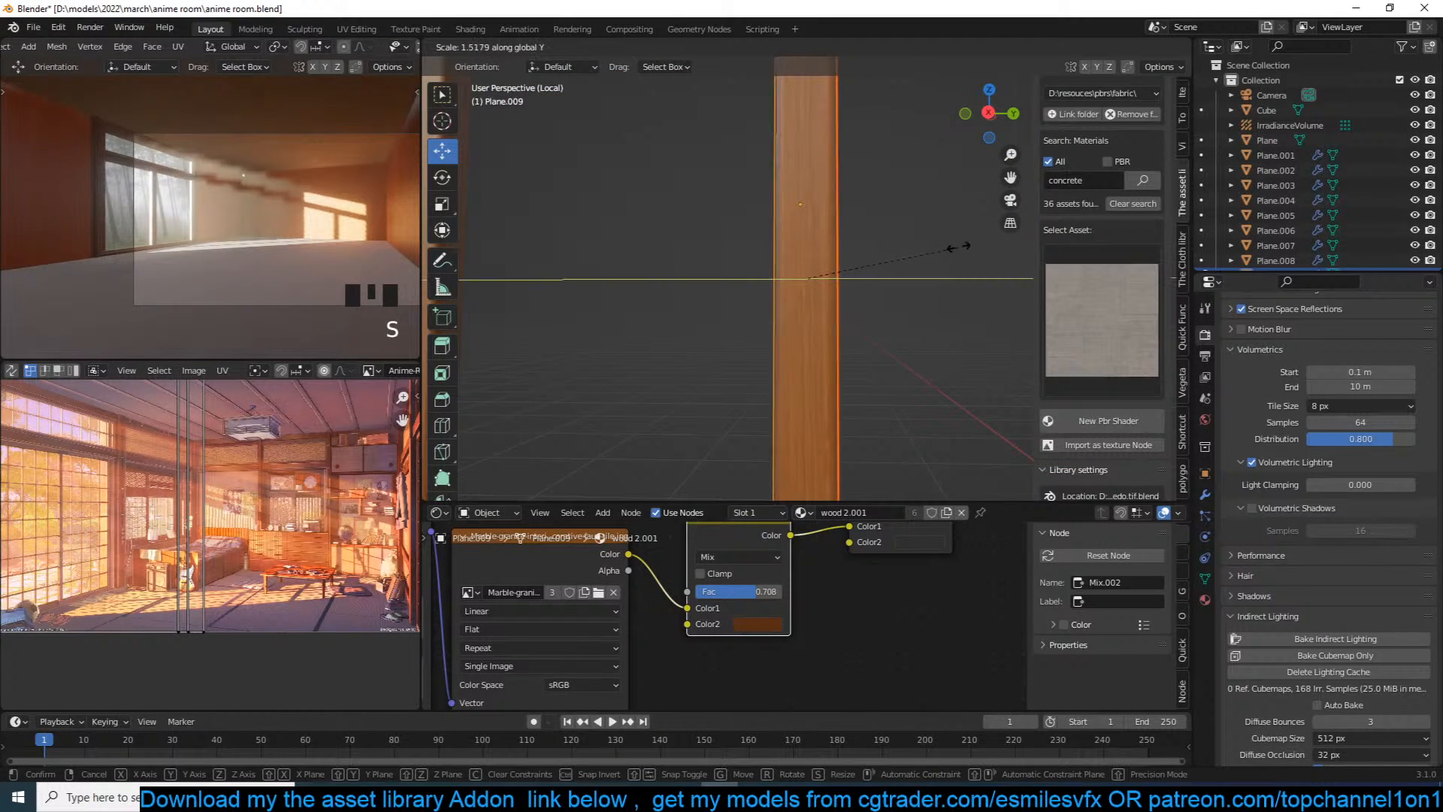
pyautogui.click(906, 257)
# Step: Add a centred lengthwise loop cut to the mullion's front face and bevel it into a central strip
pyautogui.scroll(-3, 854, 185)
pyautogui.scroll(-2, 854, 185)
pyautogui.scroll(8, 836, 259)
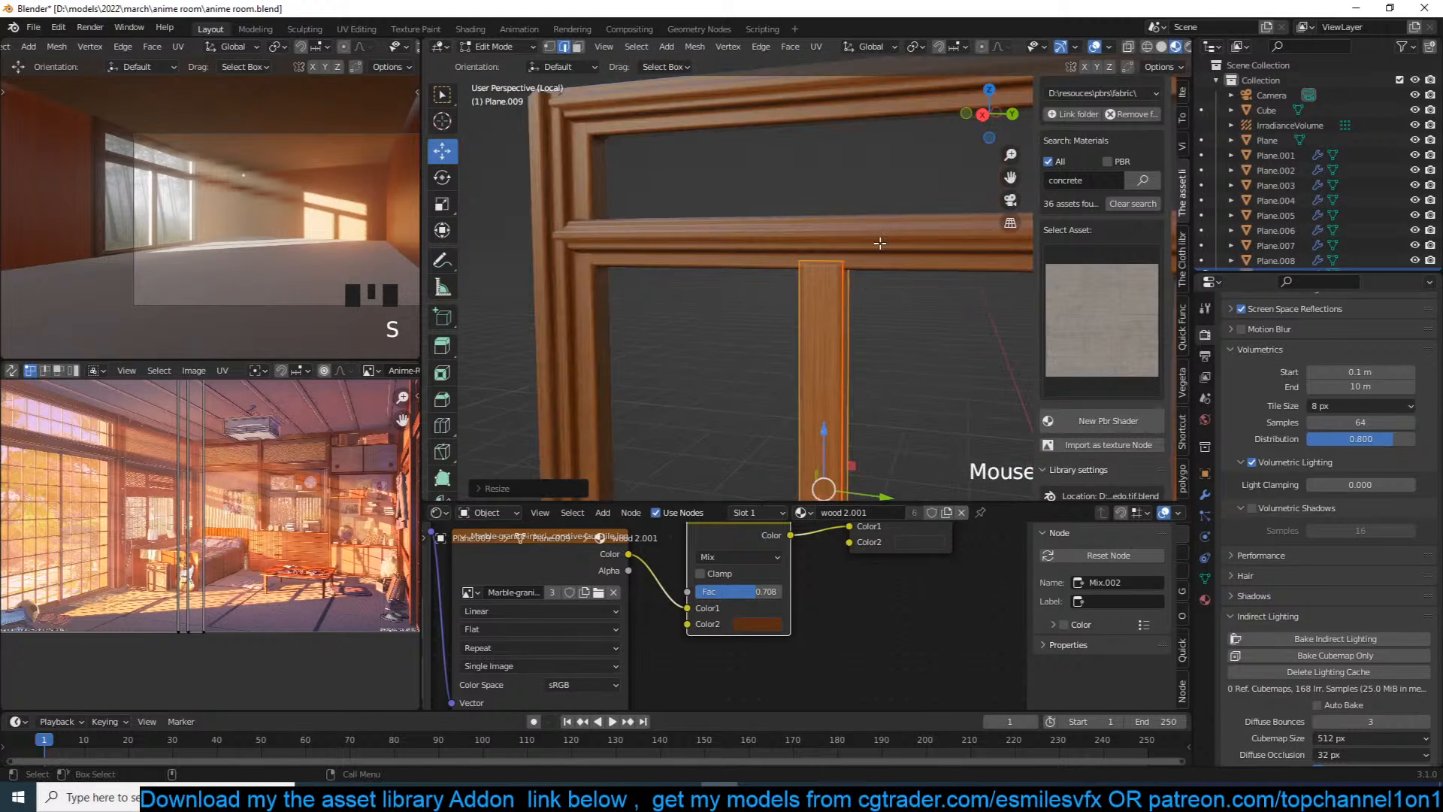
pyautogui.hotkey('ctrl', 'r')
pyautogui.click(836, 259)
pyautogui.rightClick(836, 259)
pyautogui.hotkey('ctrl', 'b')
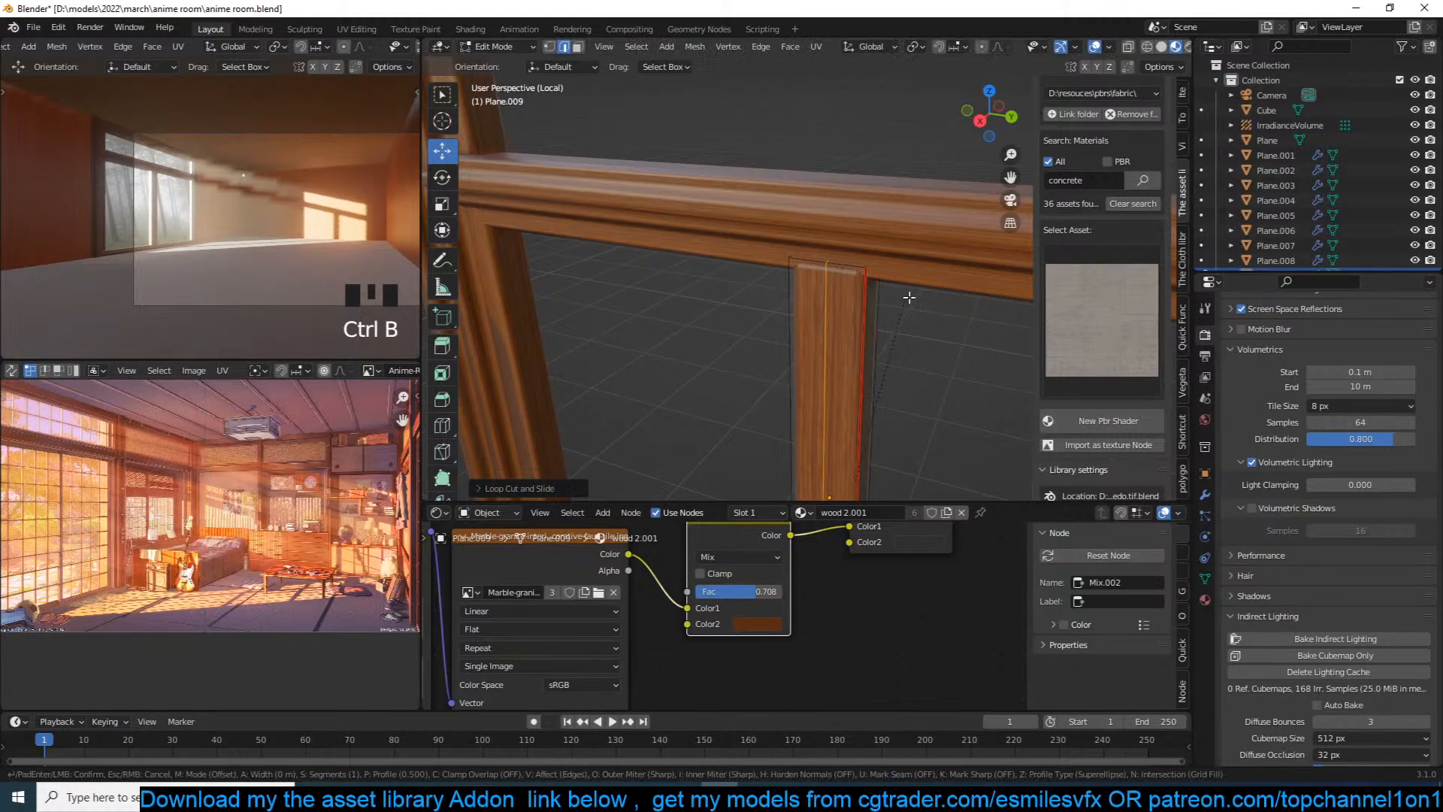
pyautogui.click(954, 292)
# Step: Extrude the central strip of the mullion's front face and scale it down to form a stepped profile
pyautogui.press('3')
pyautogui.click(819, 338)
pyautogui.moveTo(818, 338); pyautogui.dragTo(945, 247, button='middle')
pyautogui.press('e')
pyautogui.click(836, 290)
pyautogui.press('s')
pyautogui.press('x')
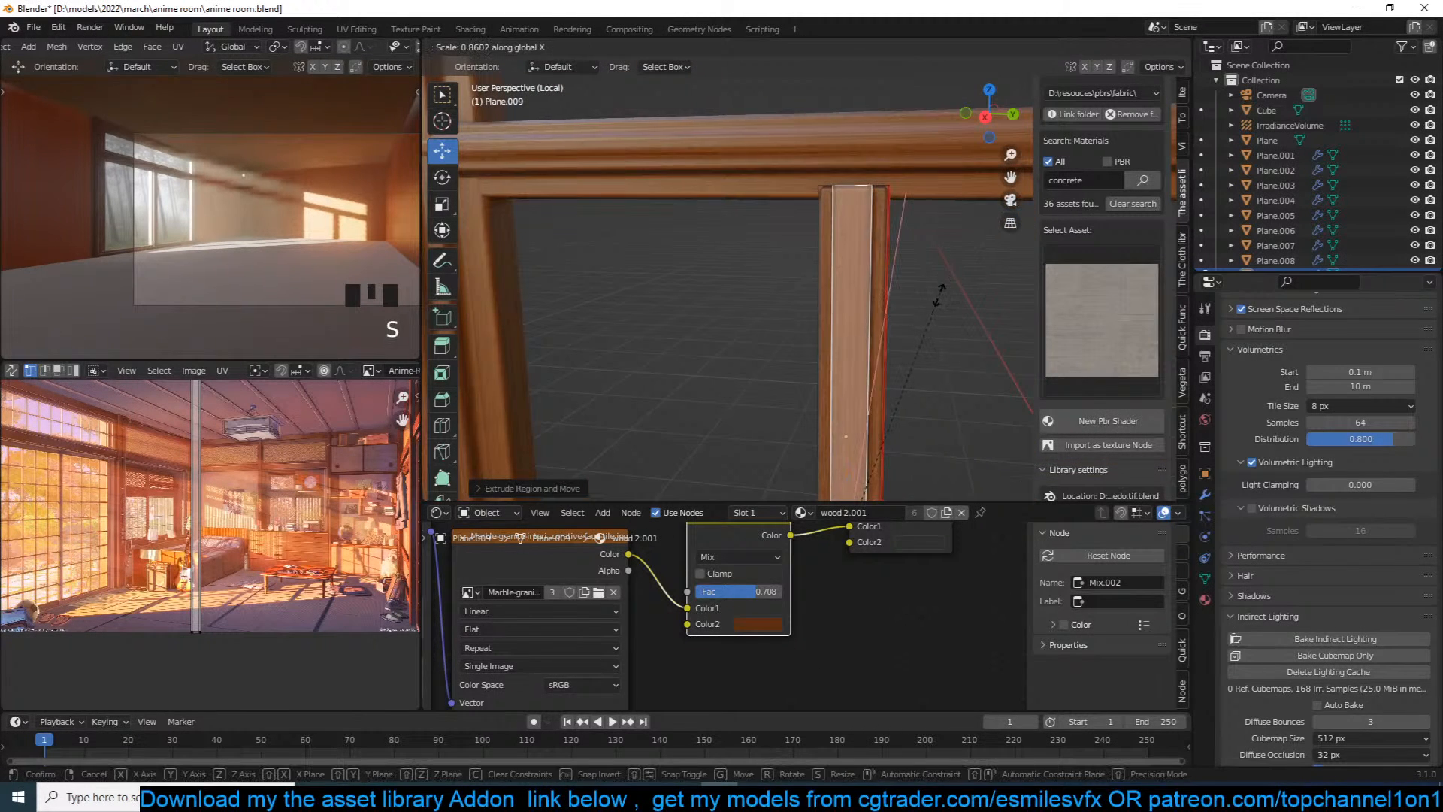
pyautogui.click(933, 315)
pyautogui.press('`')
pyautogui.scroll(-4, 926, 314)
pyautogui.moveTo(926, 315); pyautogui.dragTo(839, 275, button='middle')
pyautogui.hotkey('alt', 'a')
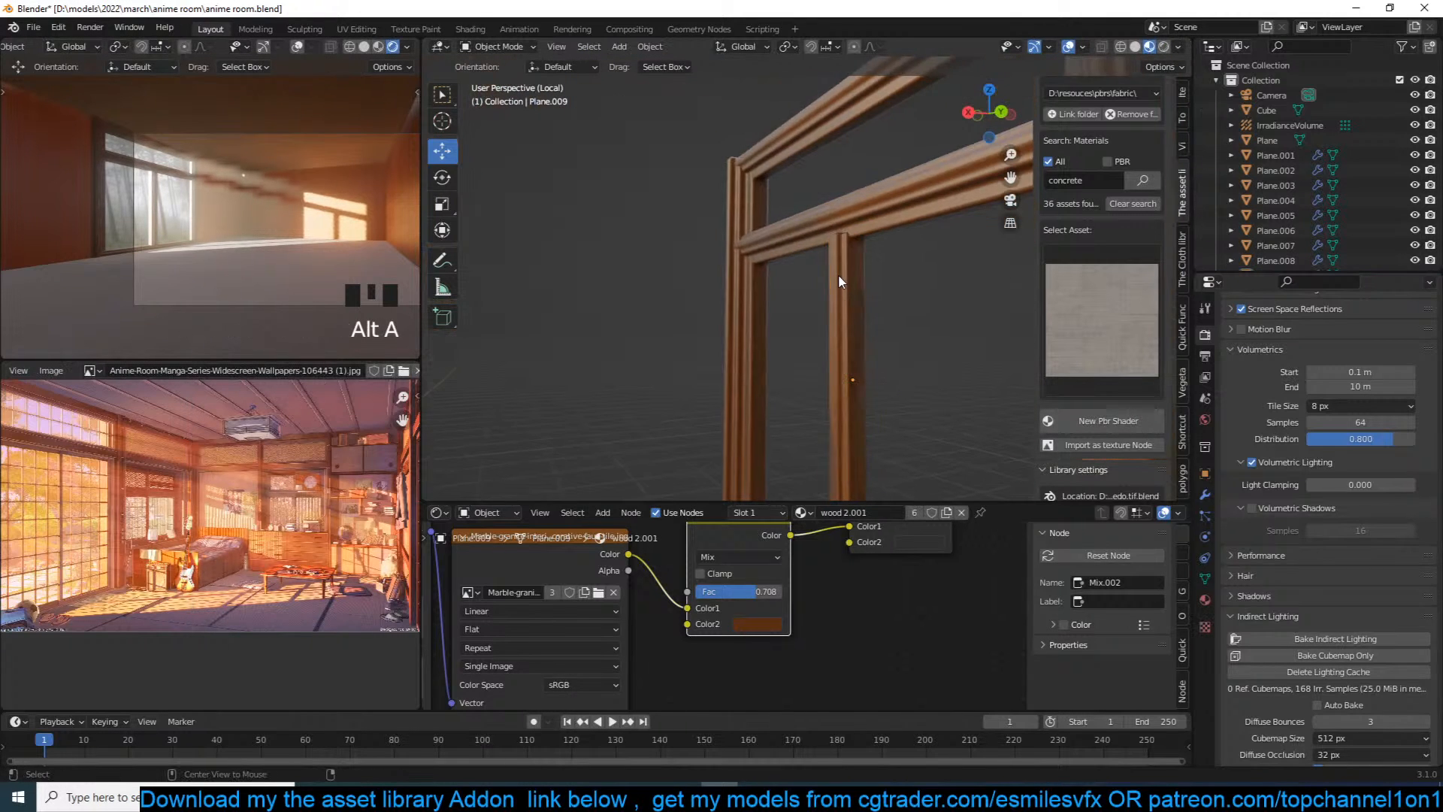
# Step: Select the central mullion of the window frame, save the file and show its modifiers
pyautogui.scroll(-4, 838, 274)
pyautogui.moveTo(923, 263); pyautogui.dragTo(923, 319, button='middle')
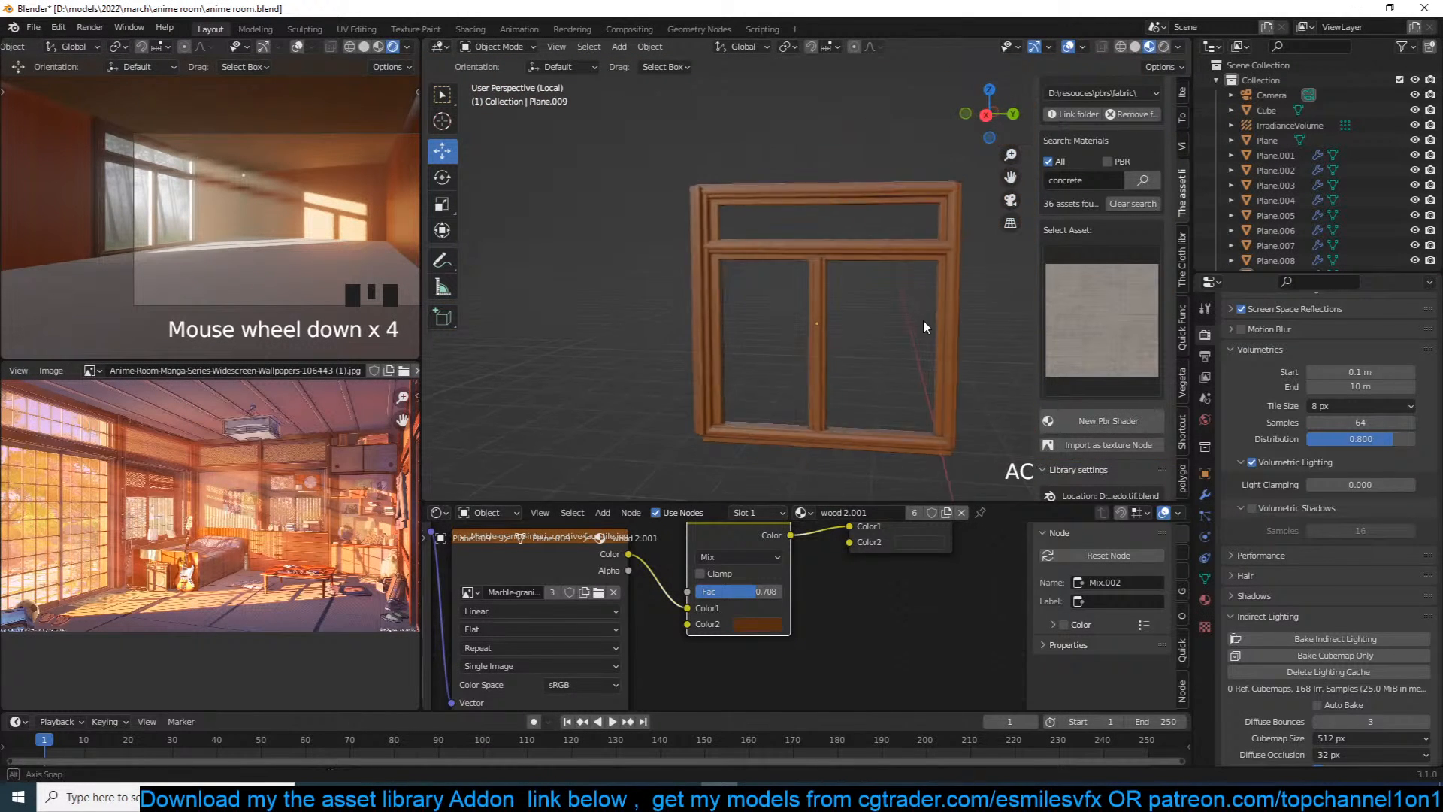
pyautogui.scroll(3, 827, 319)
pyautogui.click(827, 320)
pyautogui.press('KP_1')
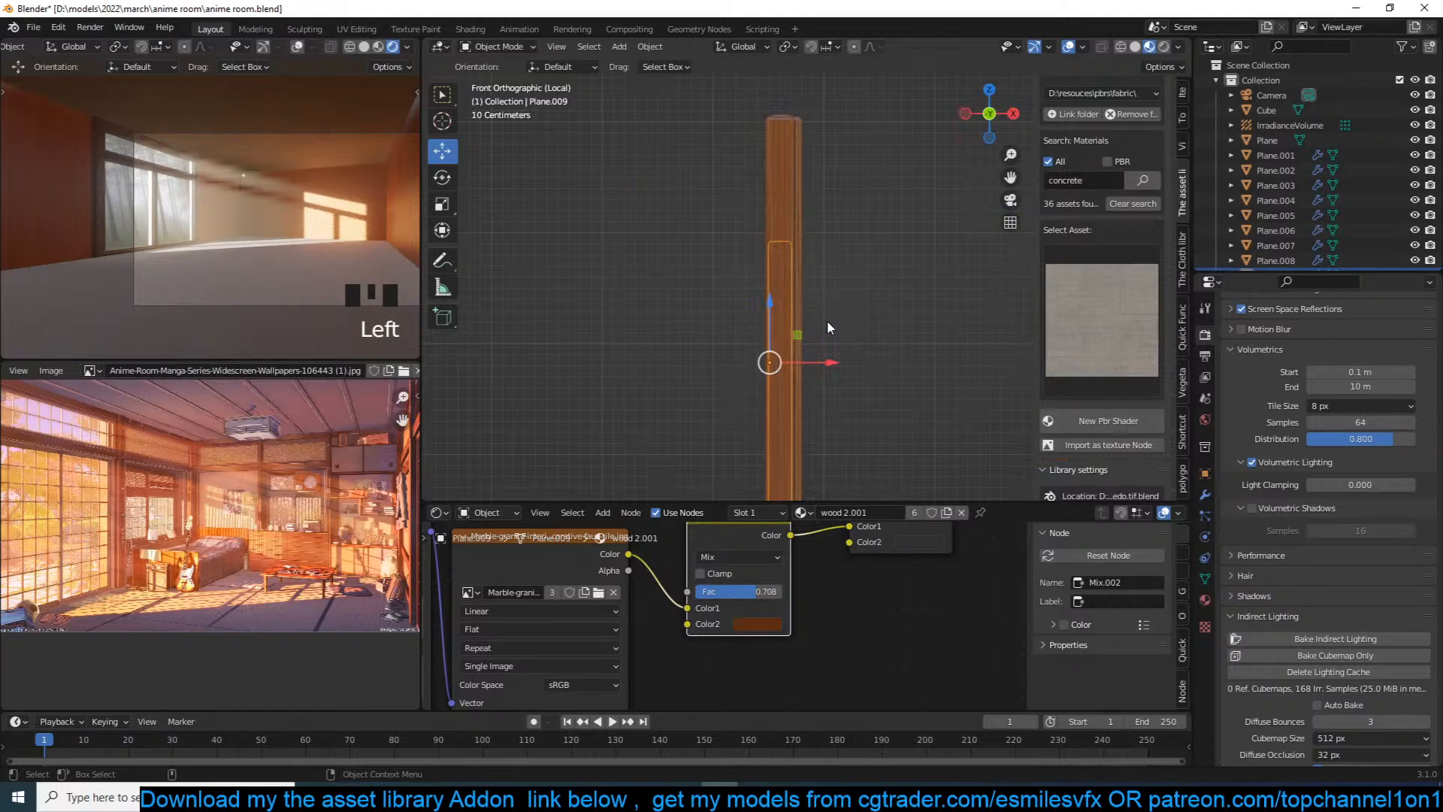
pyautogui.press('ctrl+KP_3')
pyautogui.press('ctrl+KP_Decimal')
pyautogui.press('ctrl+KP_1')
pyautogui.moveTo(827, 319); pyautogui.dragTo(989, 377, button='middle')
pyautogui.hotkey('ctrl', 's')
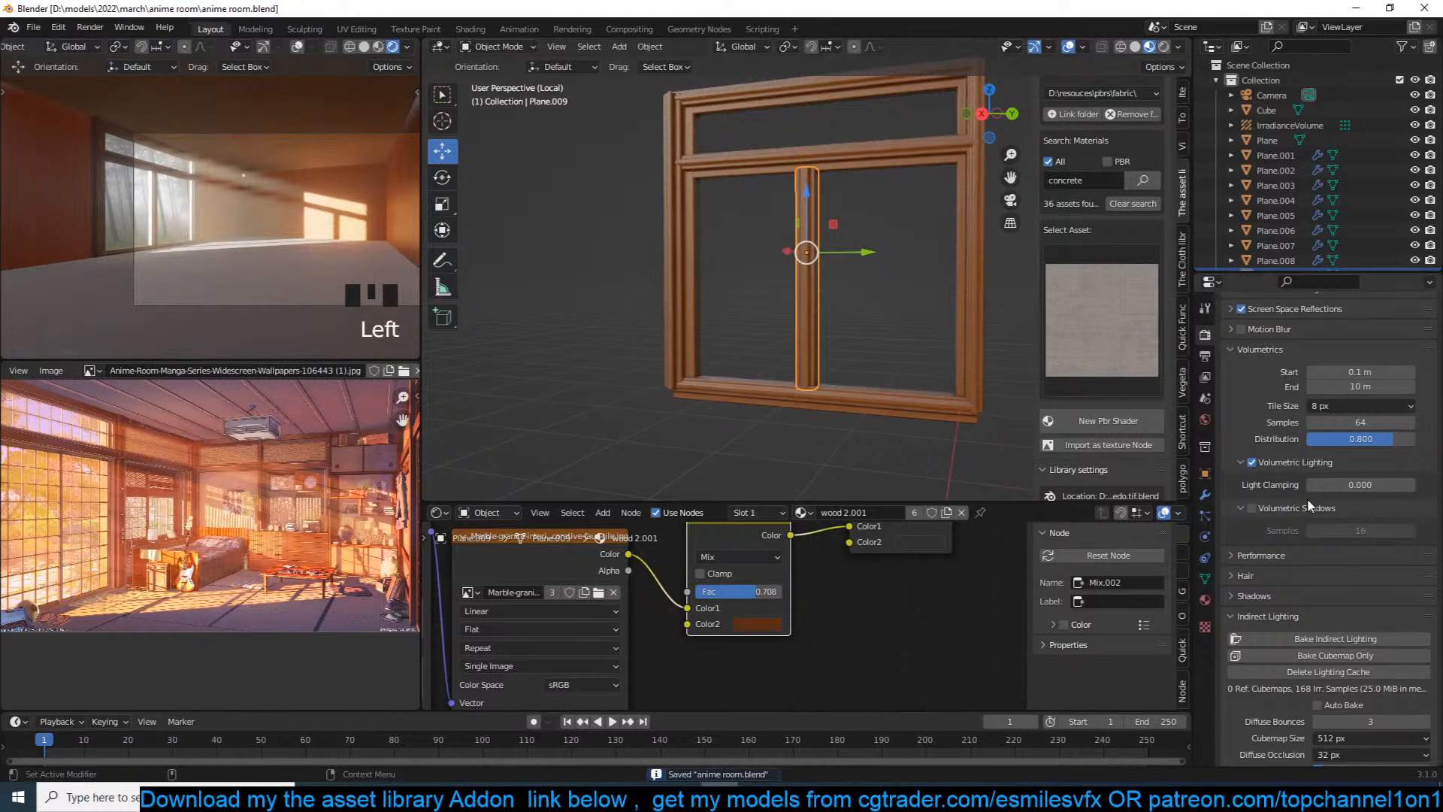
pyautogui.click(1206, 496)
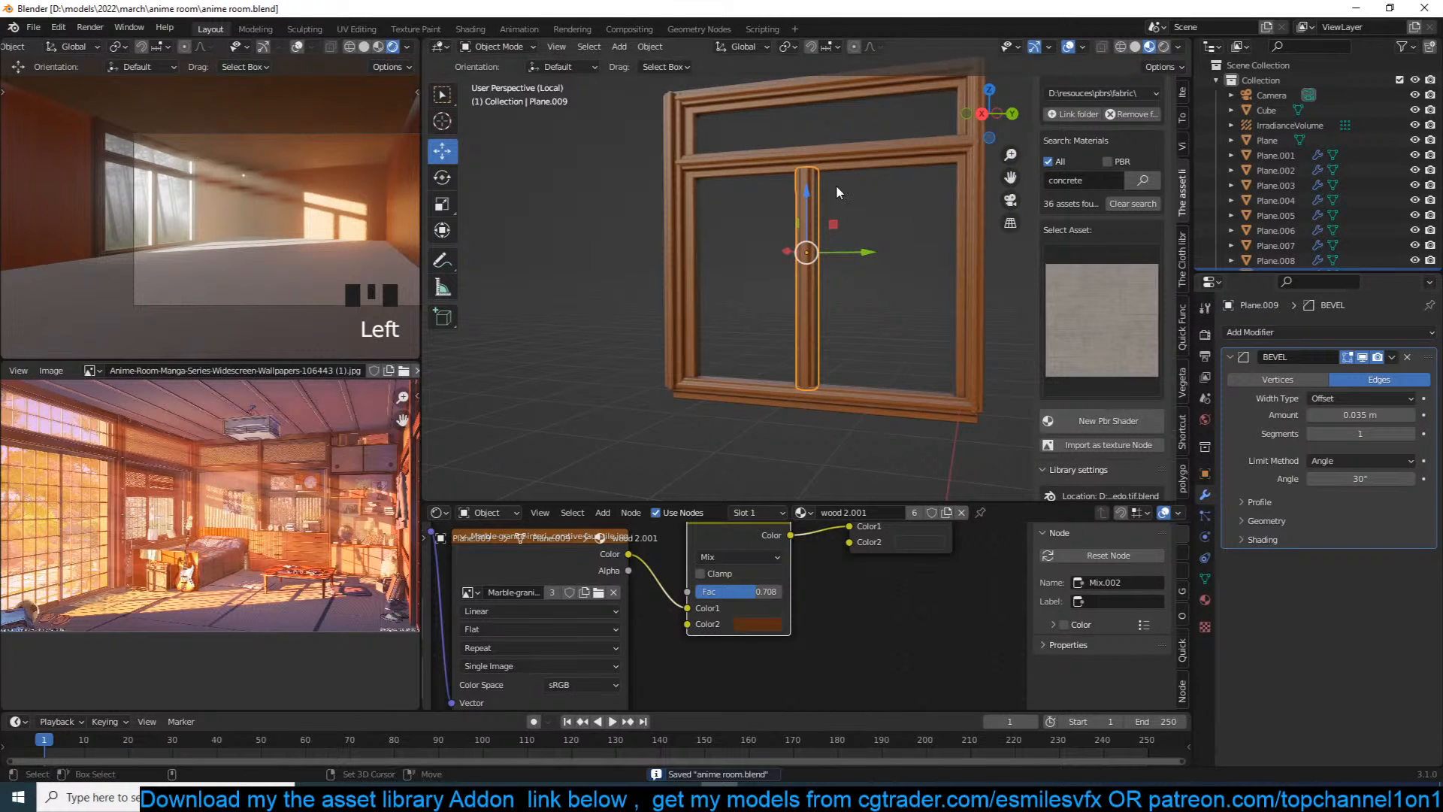
# Step: Duplicate the central mullion, offset the copy into the adjacent pane and narrow its mesh along Y into a thin bar
pyautogui.hotkey('shift', 'd')
pyautogui.press('x')
pyautogui.click(972, 206)
pyautogui.press('Tab')
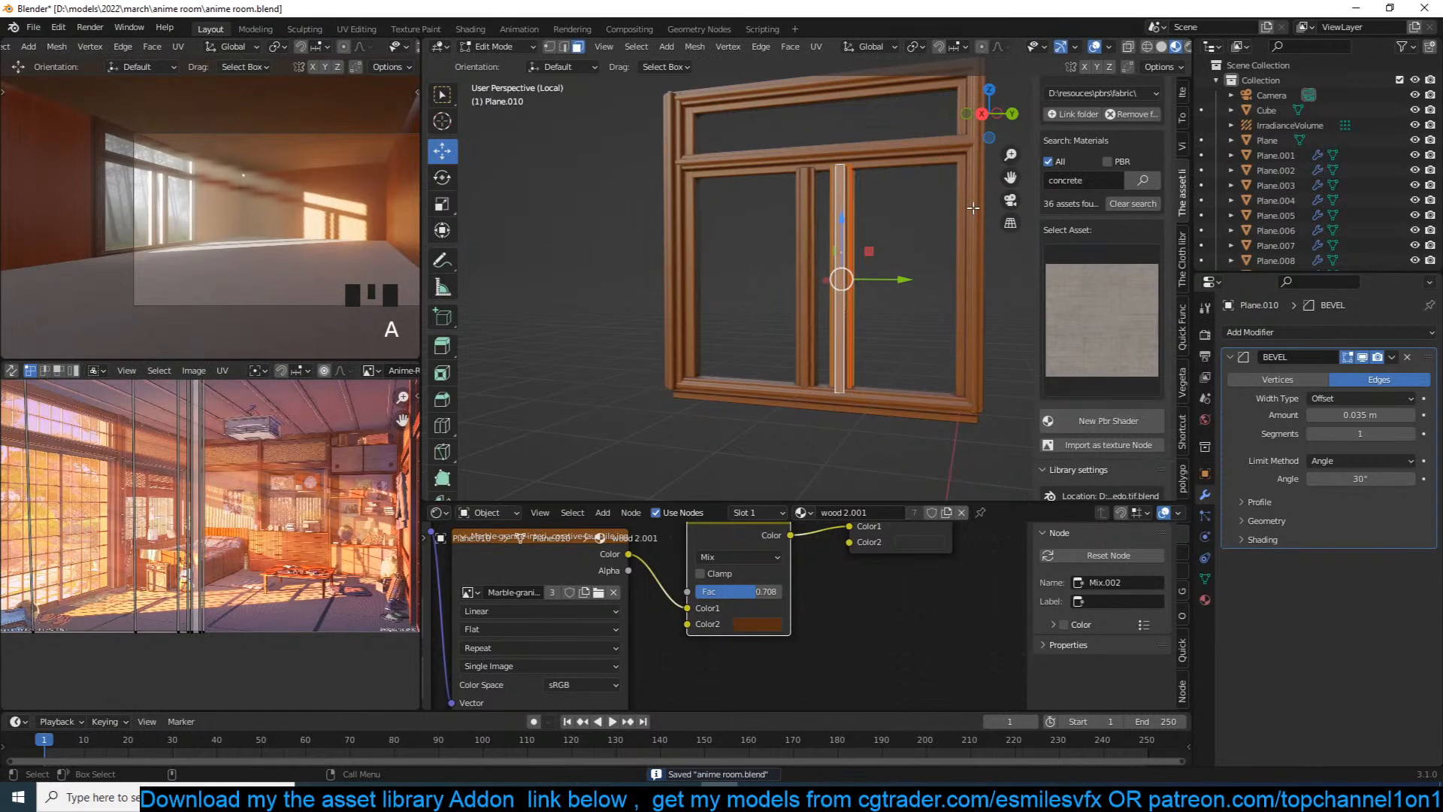
pyautogui.press('s')
pyautogui.press('z')
pyautogui.rightClick(917, 233)
pyautogui.press('s')
pyautogui.press('y')
pyautogui.click(867, 262)
pyautogui.press('Tab')
# Step: Duplicate the thin bar three times along Y at about 0.35, 0.38 and 0.40 m spacing to make four bars across the pane
pyautogui.scroll(5, 879, 286)
pyautogui.press('KP_1')
pyautogui.press('ctrl+KP_3')
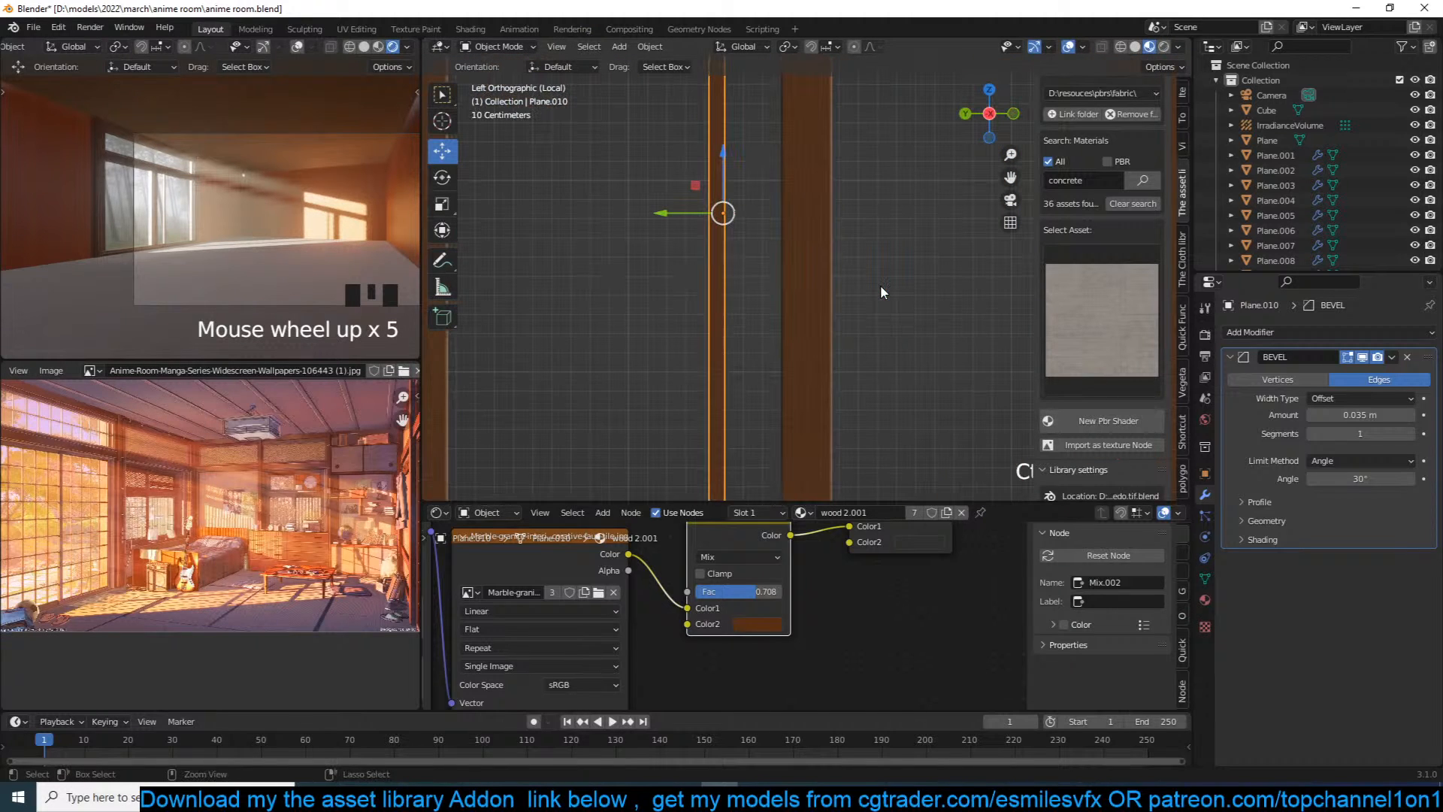
pyautogui.scroll(-5, 881, 287)
pyautogui.moveTo(881, 287); pyautogui.dragTo(859, 245, button='middle')
pyautogui.press('`')
pyautogui.scroll(1, 914, 294)
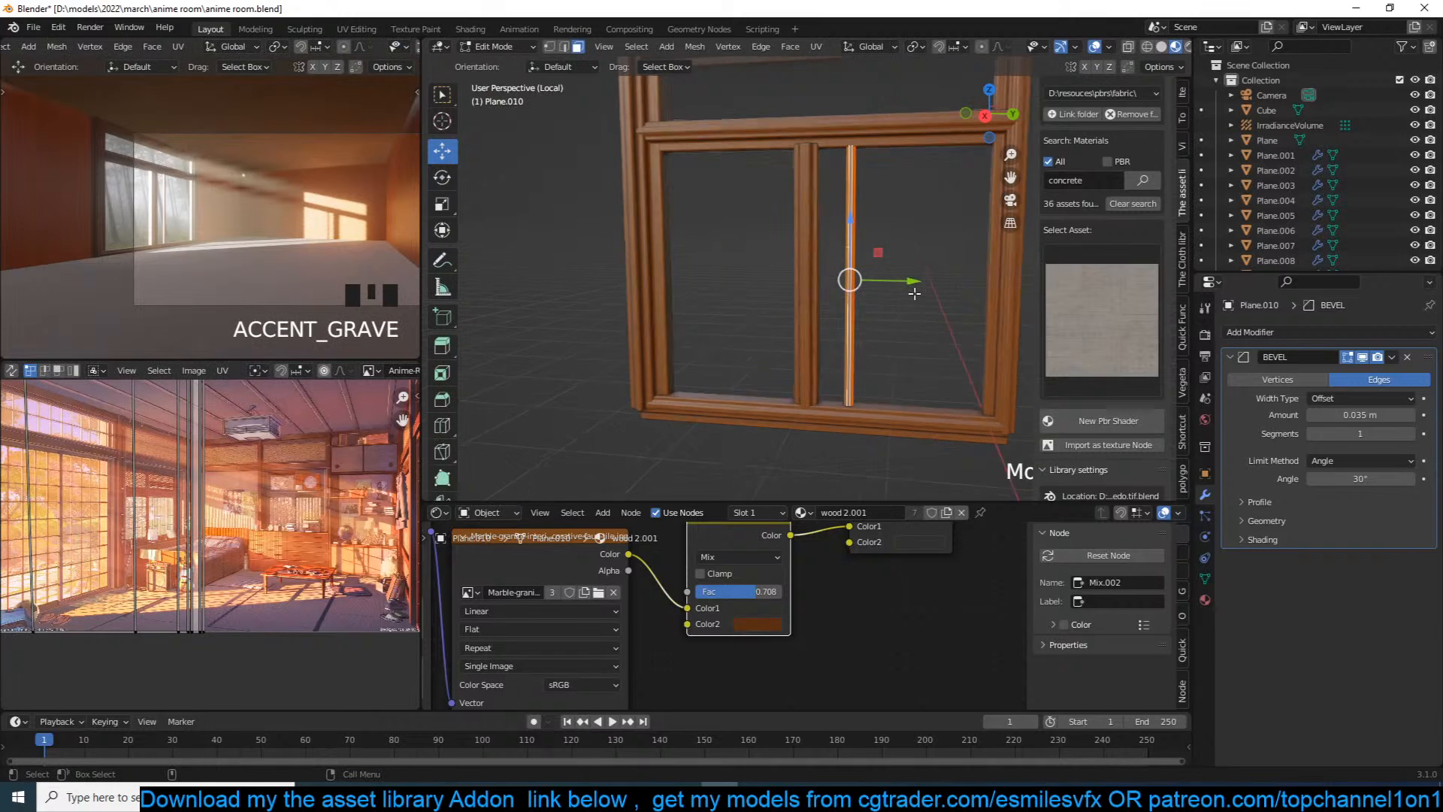
pyautogui.hotkey('shift', 'd')
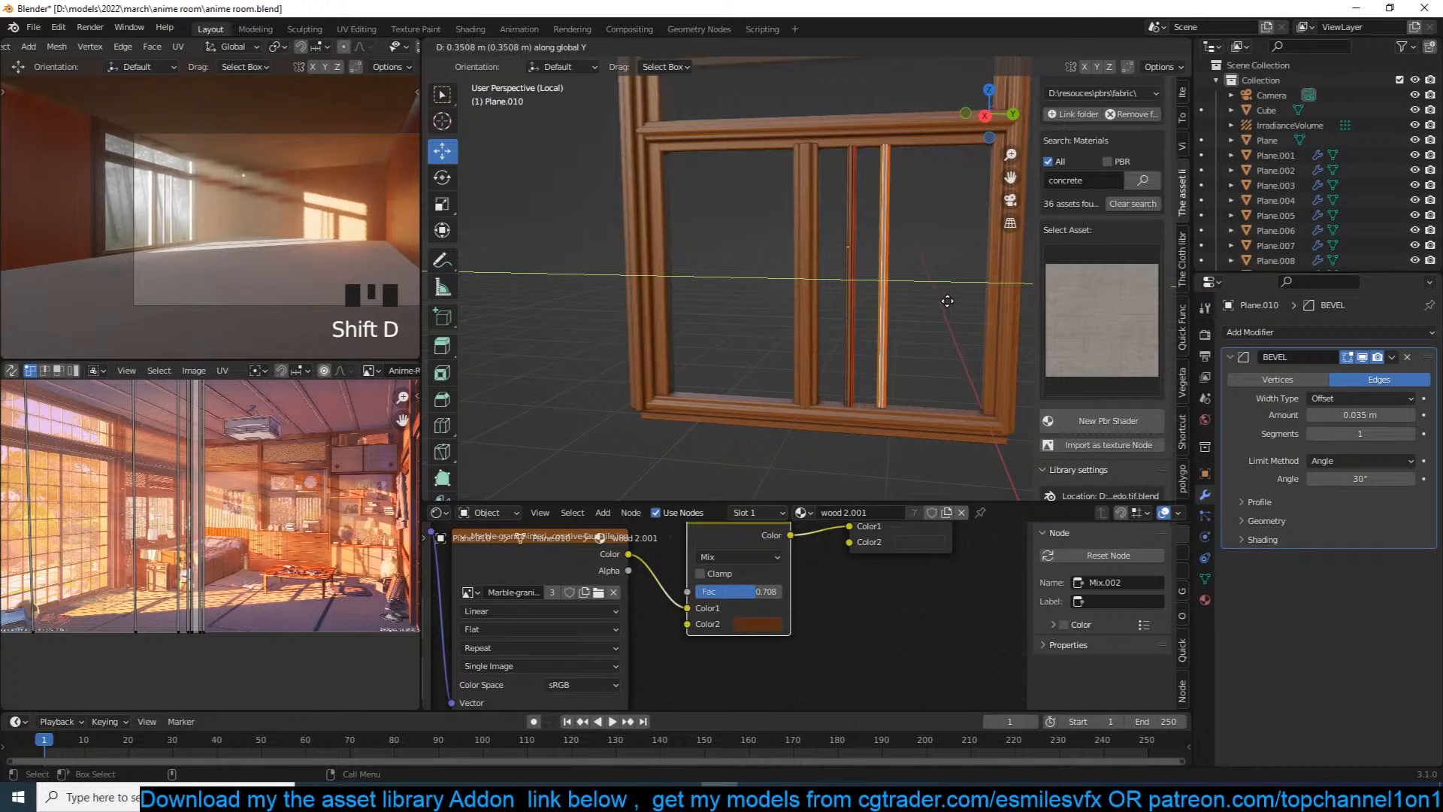
pyautogui.click(948, 301)
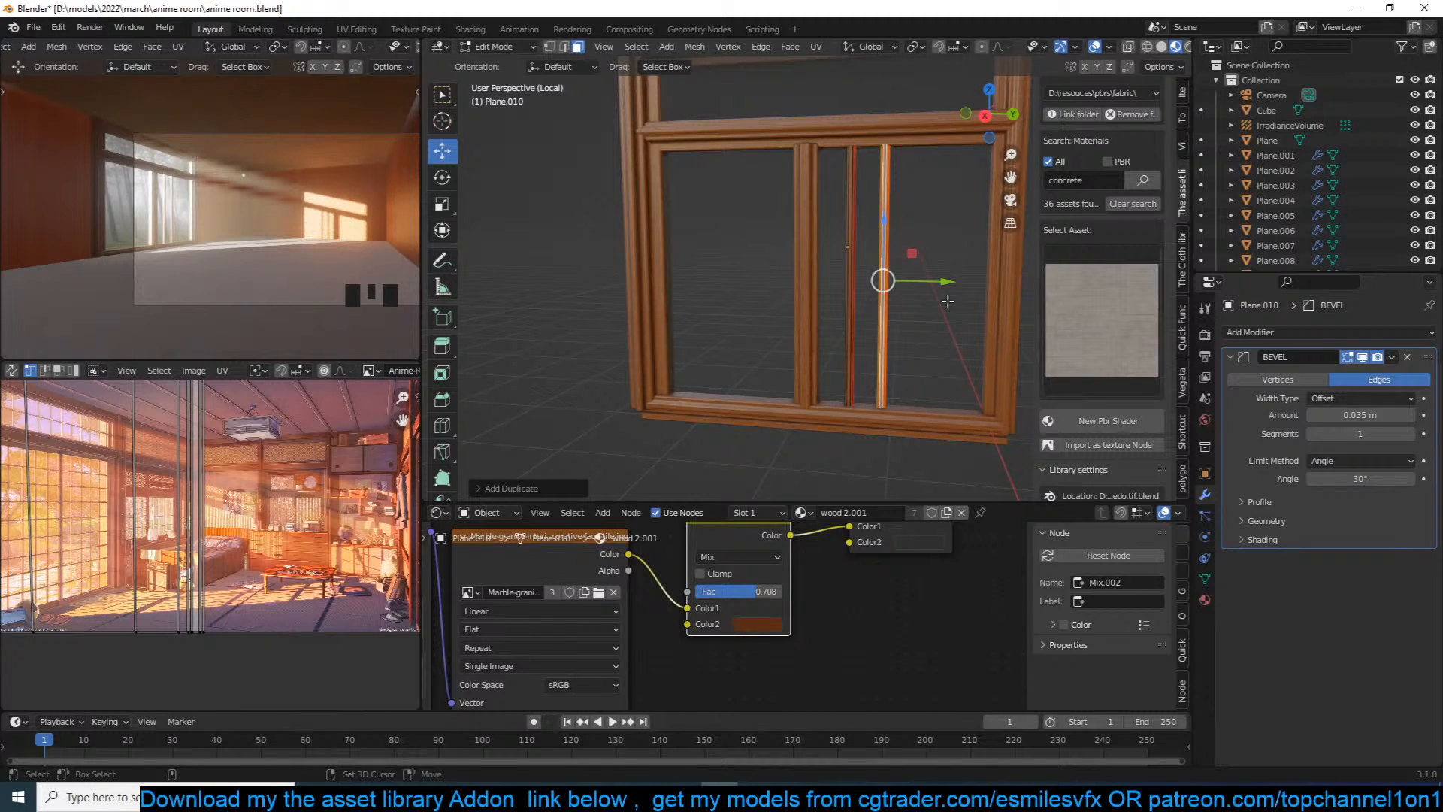
pyautogui.hotkey('shift', 'd')
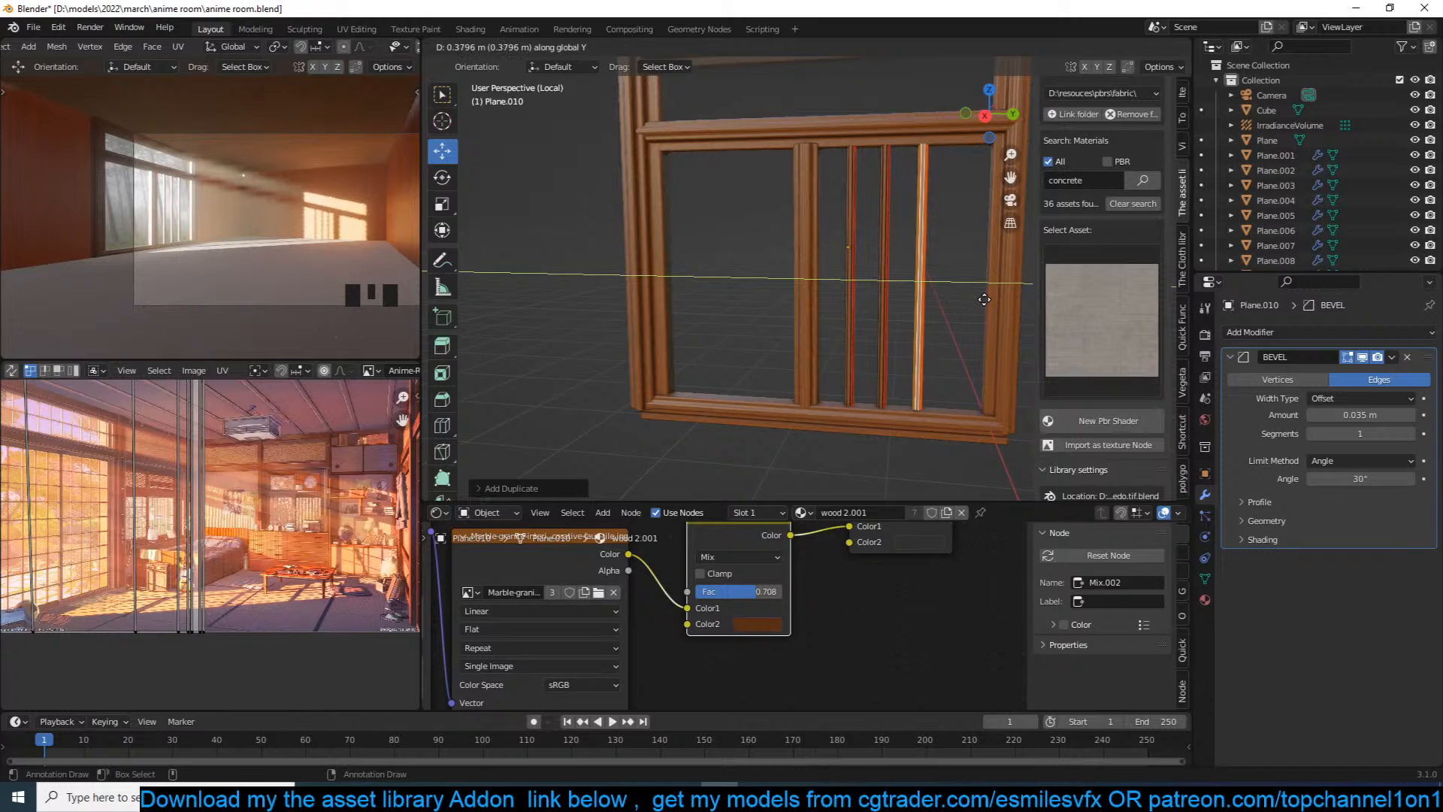
pyautogui.click(984, 299)
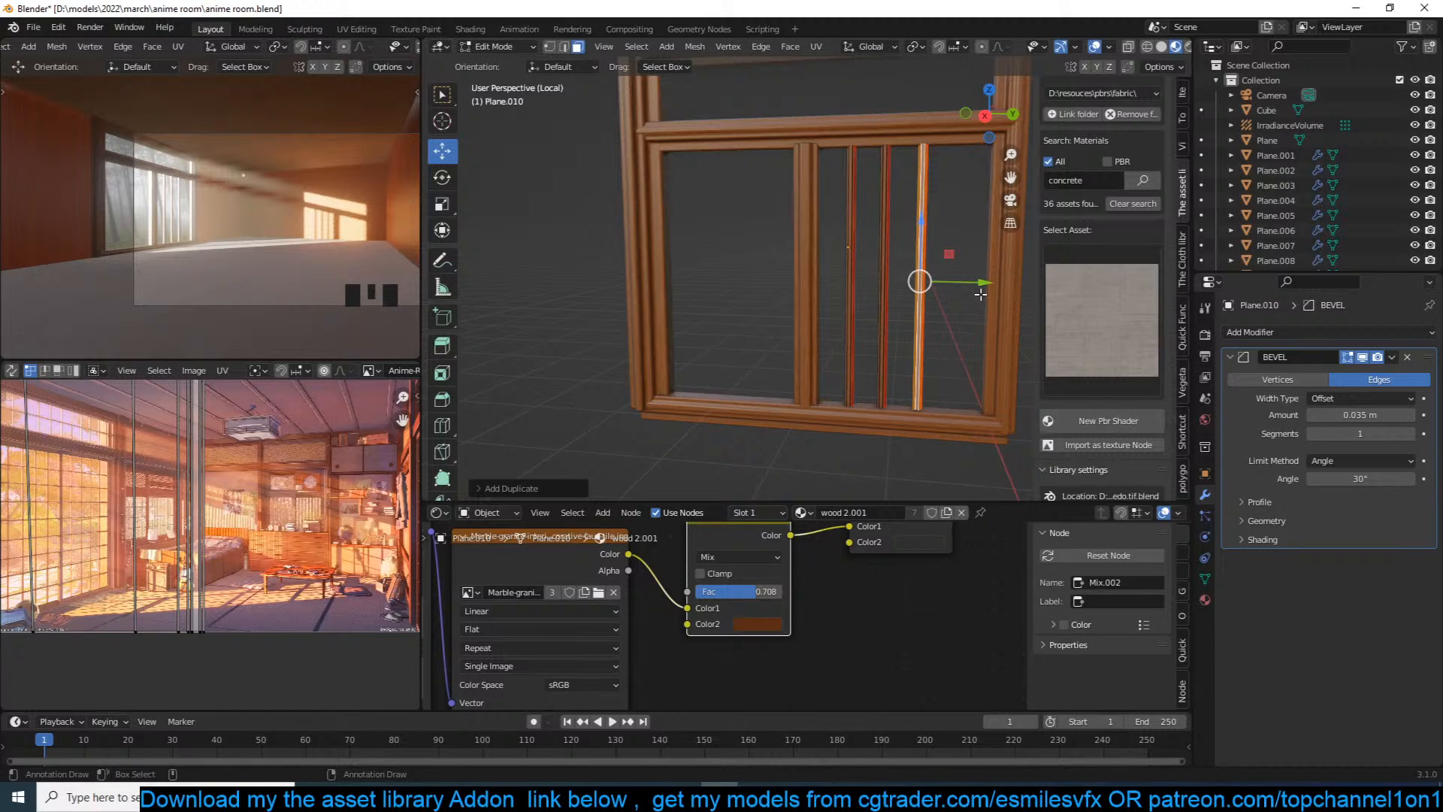
pyautogui.keyDown('shift'); pyautogui.moveTo(996, 290); pyautogui.dragTo(939, 294, button='middle'); pyautogui.keyUp('shift')
pyautogui.hotkey('shift', 'd')
pyautogui.press('y')
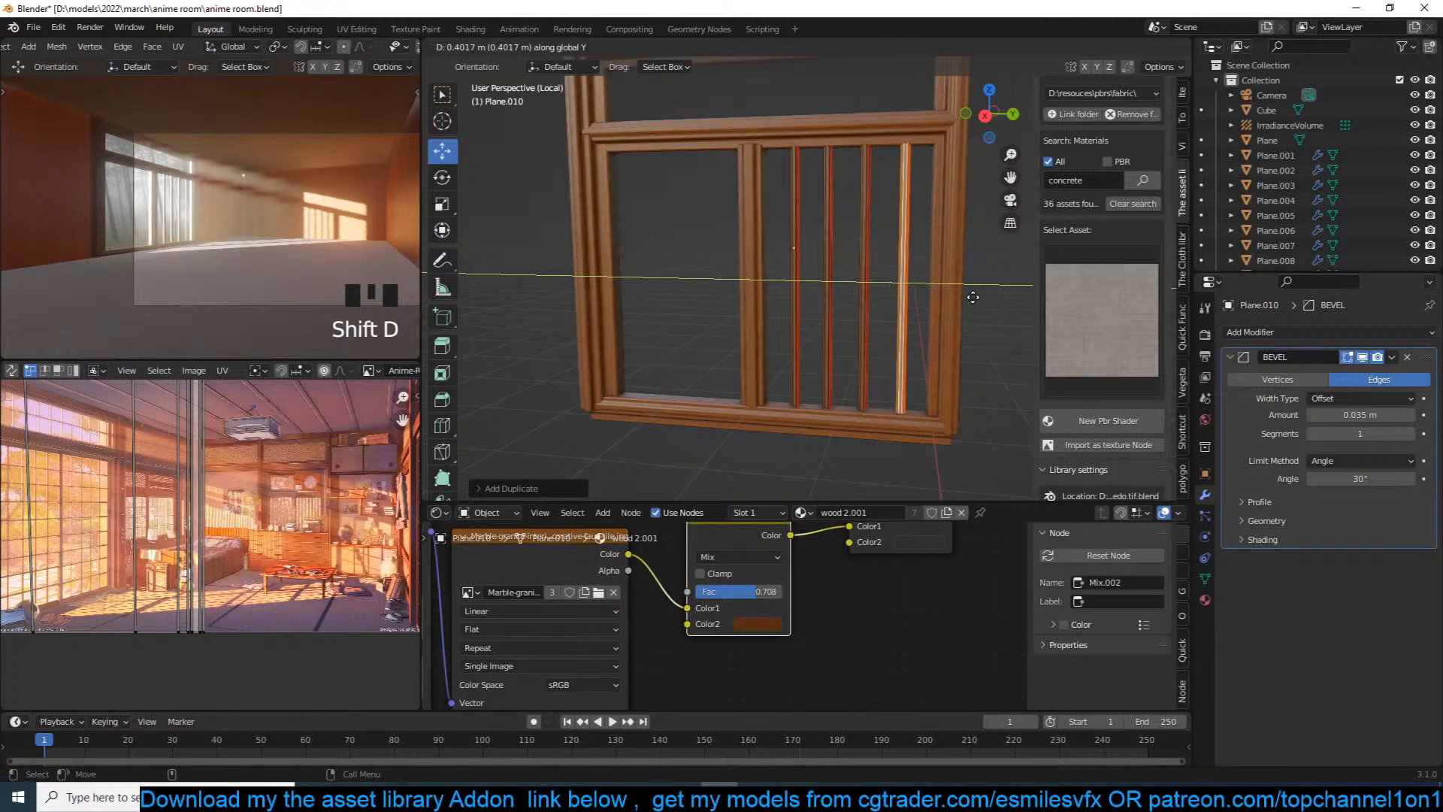
pyautogui.click(973, 295)
# Step: Duplicate all four vertical bars along Y into the empty pane on the other side of the mullion
pyautogui.press('a')
pyautogui.hotkey('shift', 'd')
pyautogui.press('x')
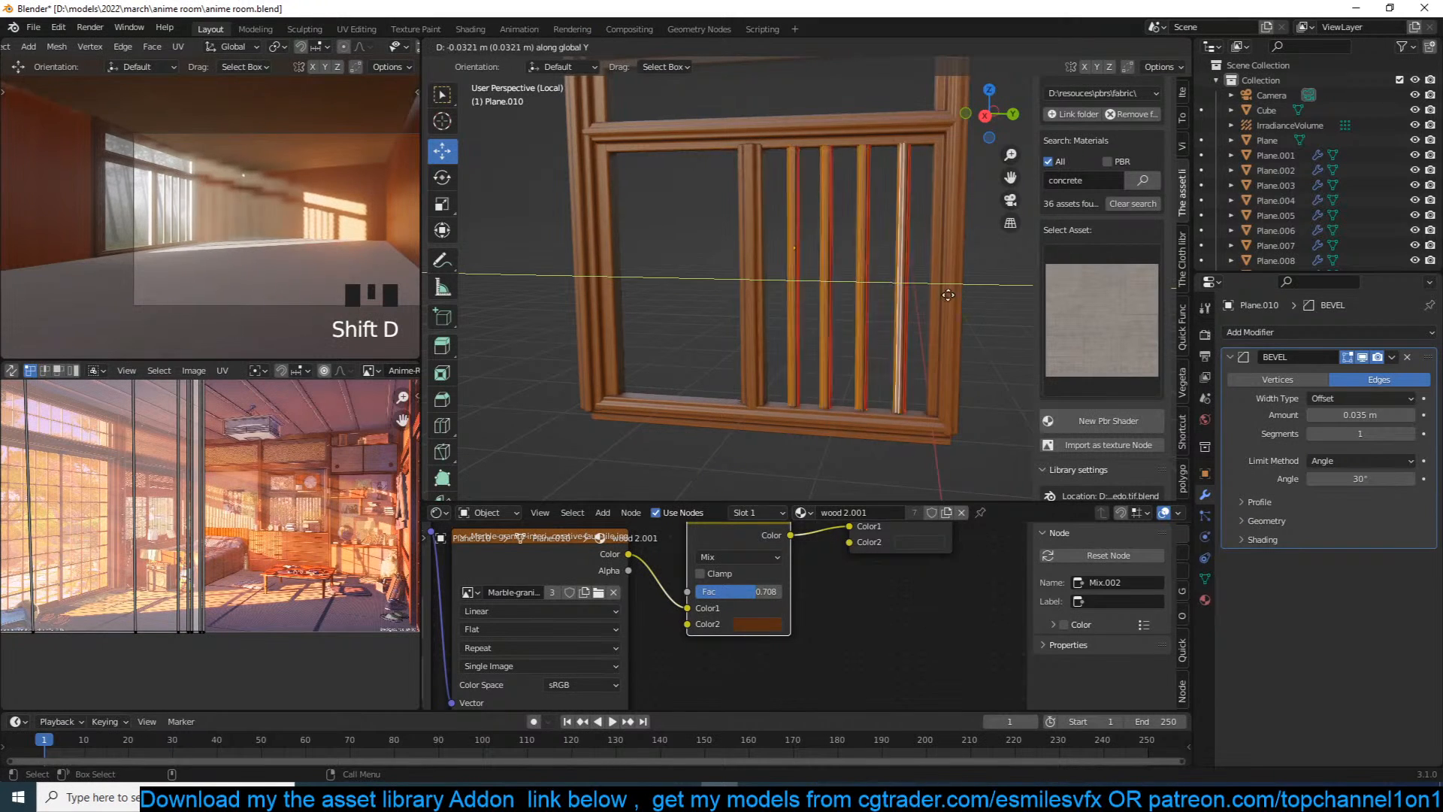
pyautogui.click(820, 293)
# Step: Thin all the bars about their individual origins with Z locked, and lengthen them slightly along Z
pyautogui.press('a')
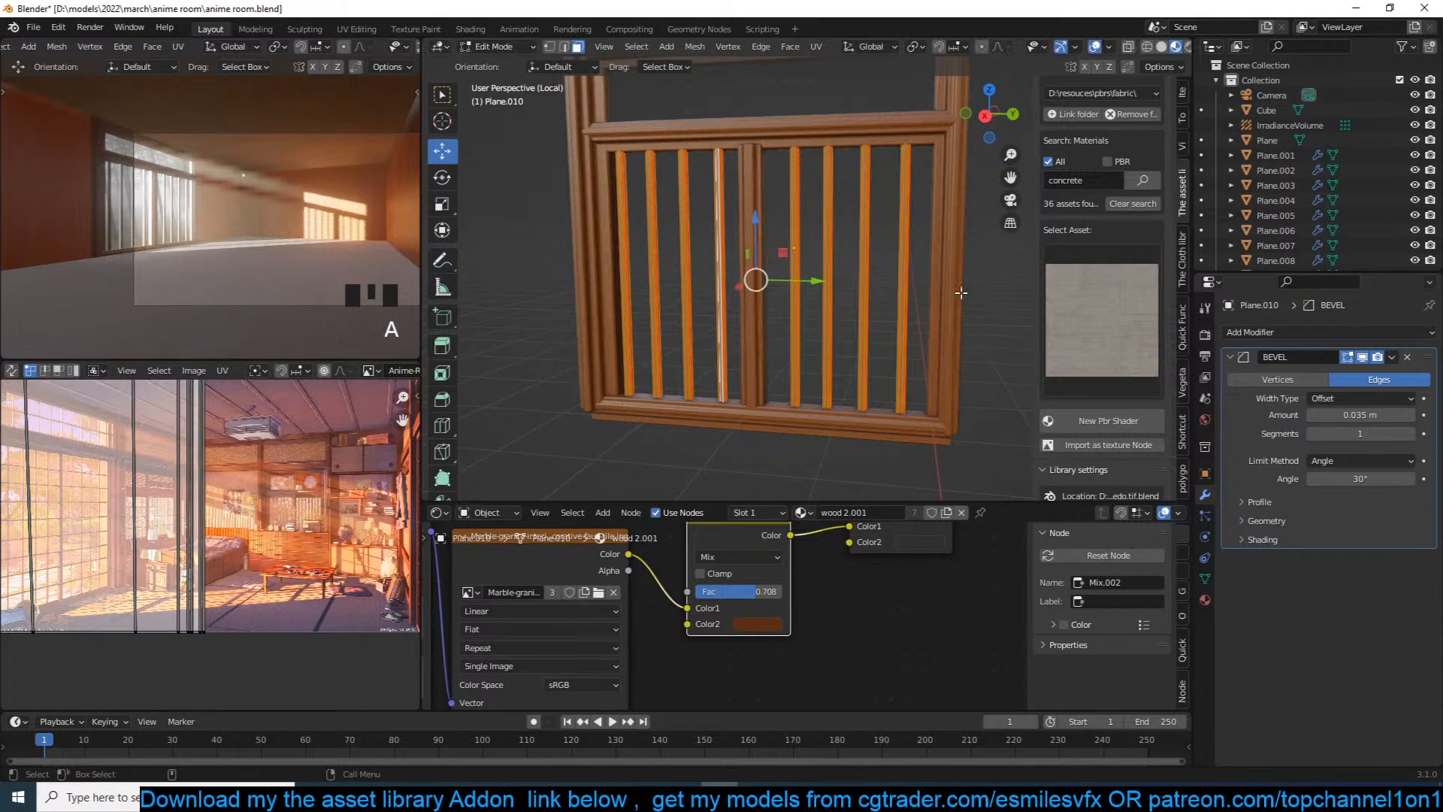
pyautogui.press('.')
pyautogui.click(976, 287)
pyautogui.press('s')
pyautogui.hotkey('shift', 'z')
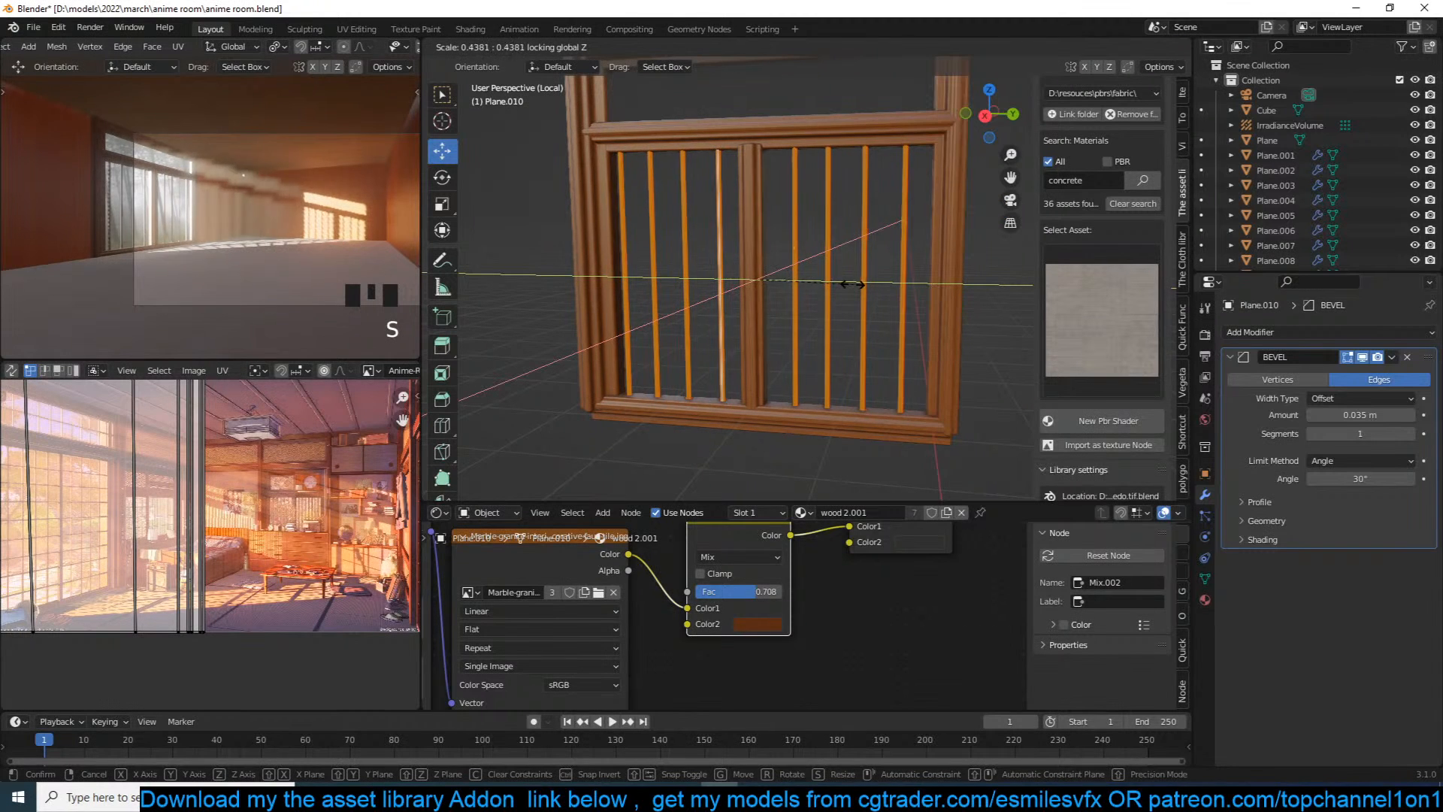
pyautogui.click(832, 284)
pyautogui.press('s')
pyautogui.press('z')
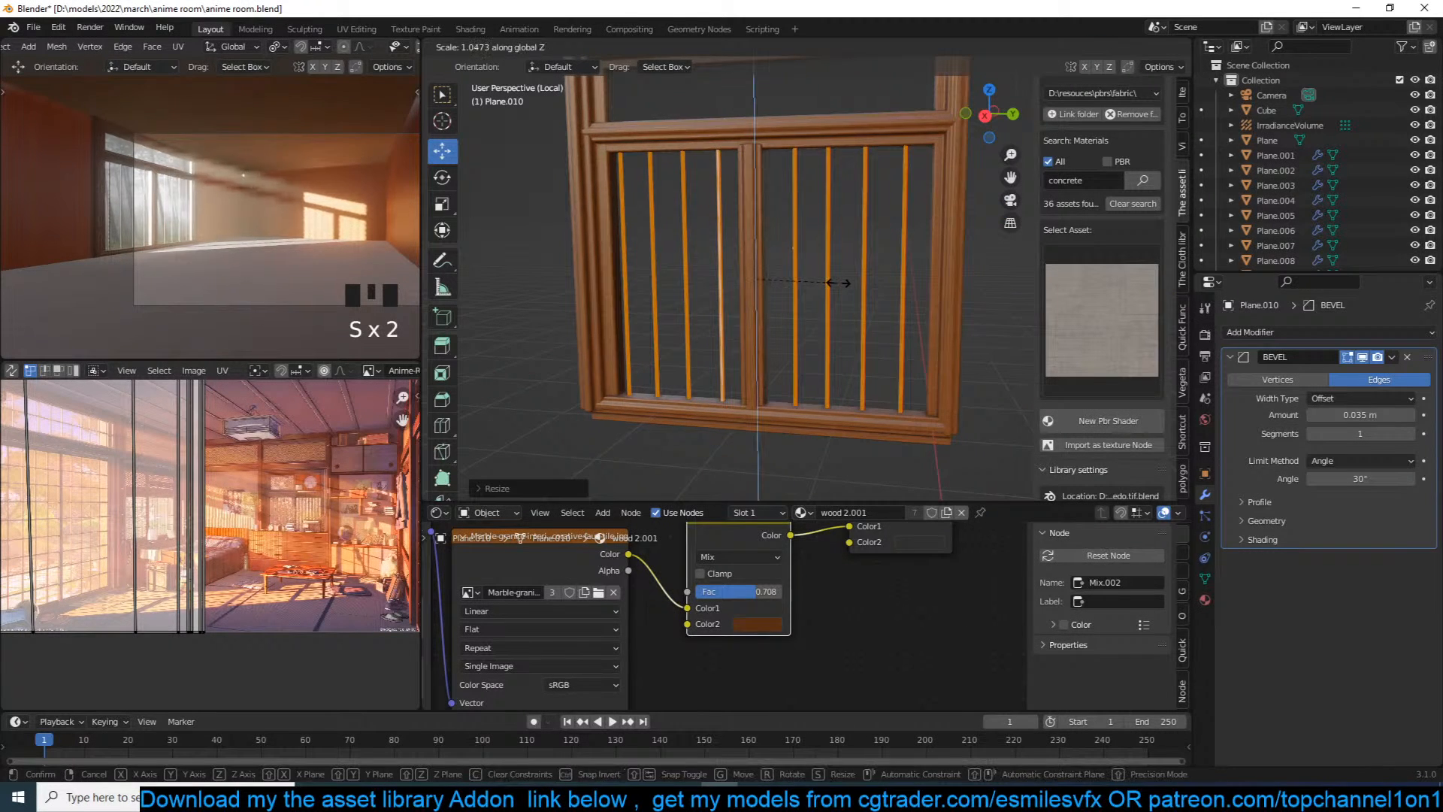
pyautogui.click(841, 283)
pyautogui.press('Tab')
# Step: Duplicate the outermost vertical bar in place and rotate the copy 90° about X so it lies horizontally
pyautogui.press('Tab')
pyautogui.click(903, 263)
pyautogui.click(902, 262)
pyautogui.hotkey('ctrl', 'l')
pyautogui.hotkey('shift', 'd')
pyautogui.rightClick(902, 262)
pyautogui.press('t')
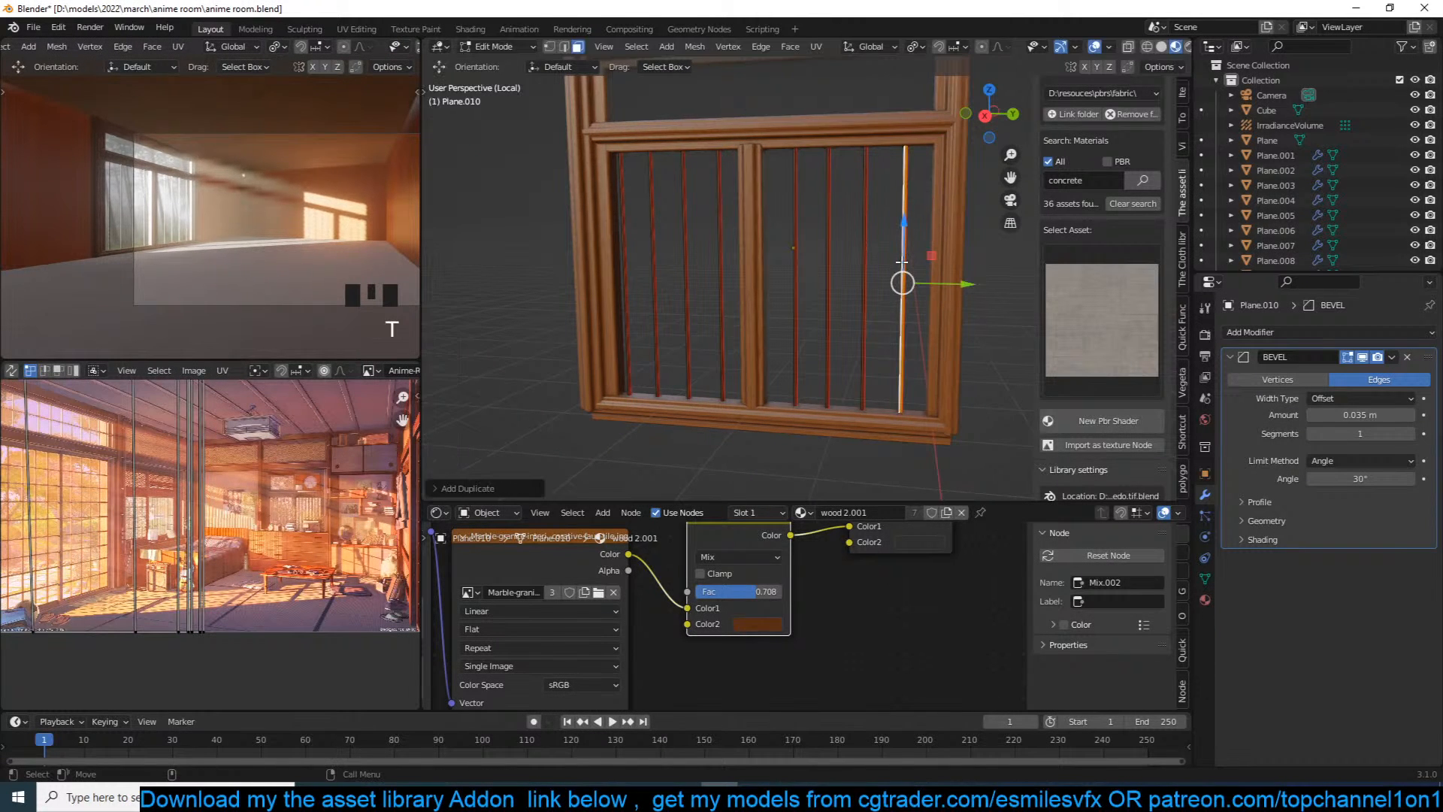
pyautogui.press('g')
pyautogui.rightClick(933, 292)
pyautogui.press('r')
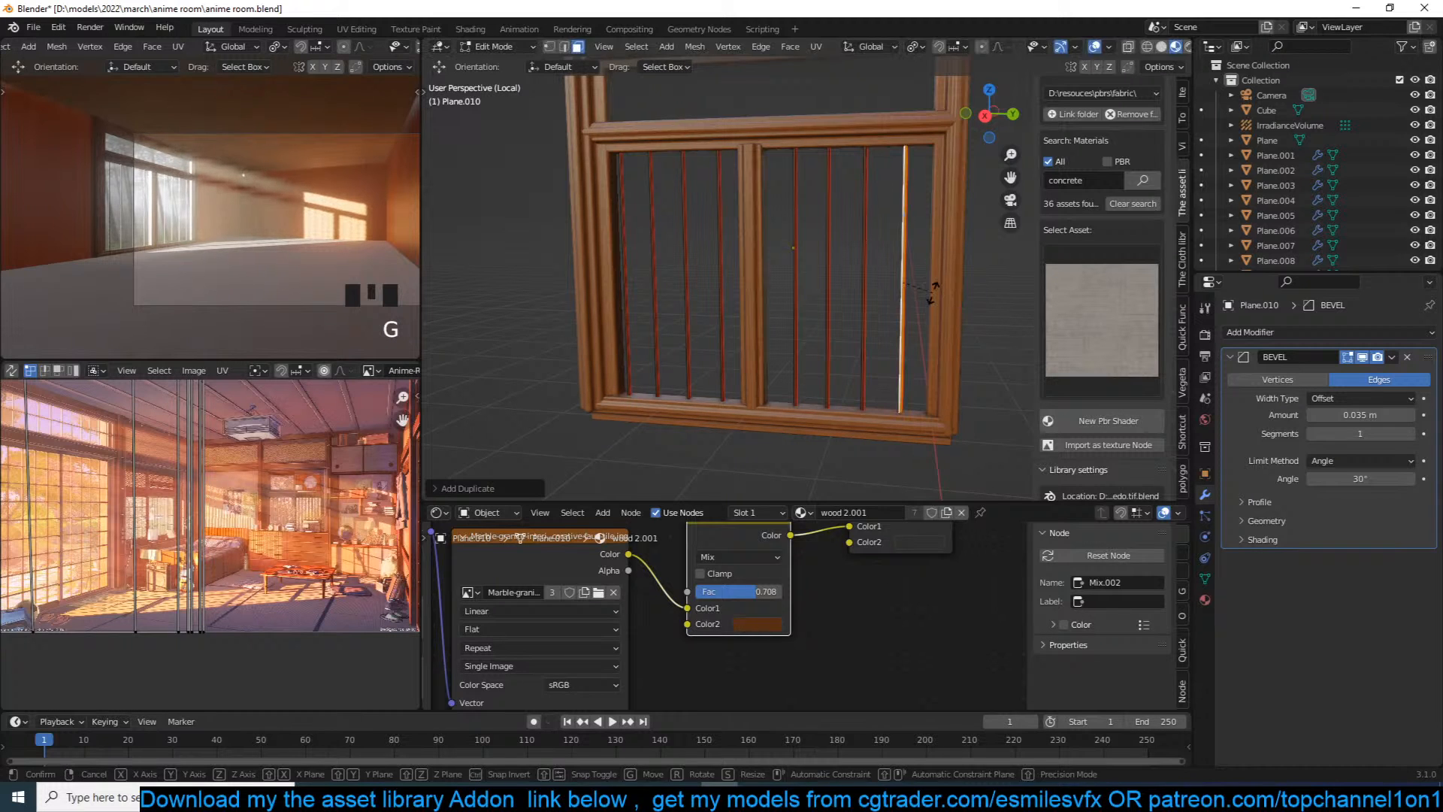
pyautogui.write('y')
pyautogui.write('90')
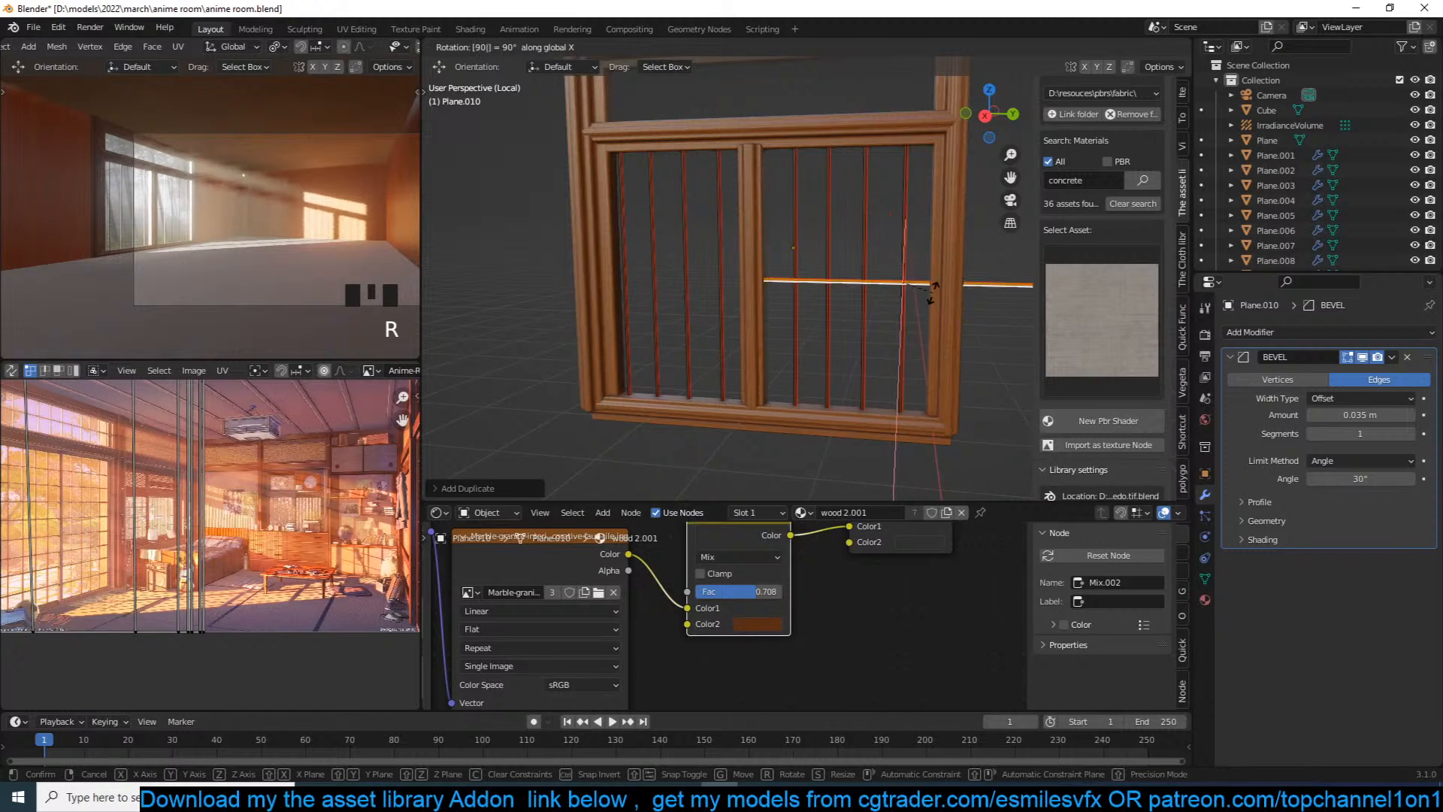
pyautogui.press('Return')
# Step: Shorten the horizontal bar to the width of its pane and move it near the pane's upper edge
pyautogui.press('ctrl+KP_3')
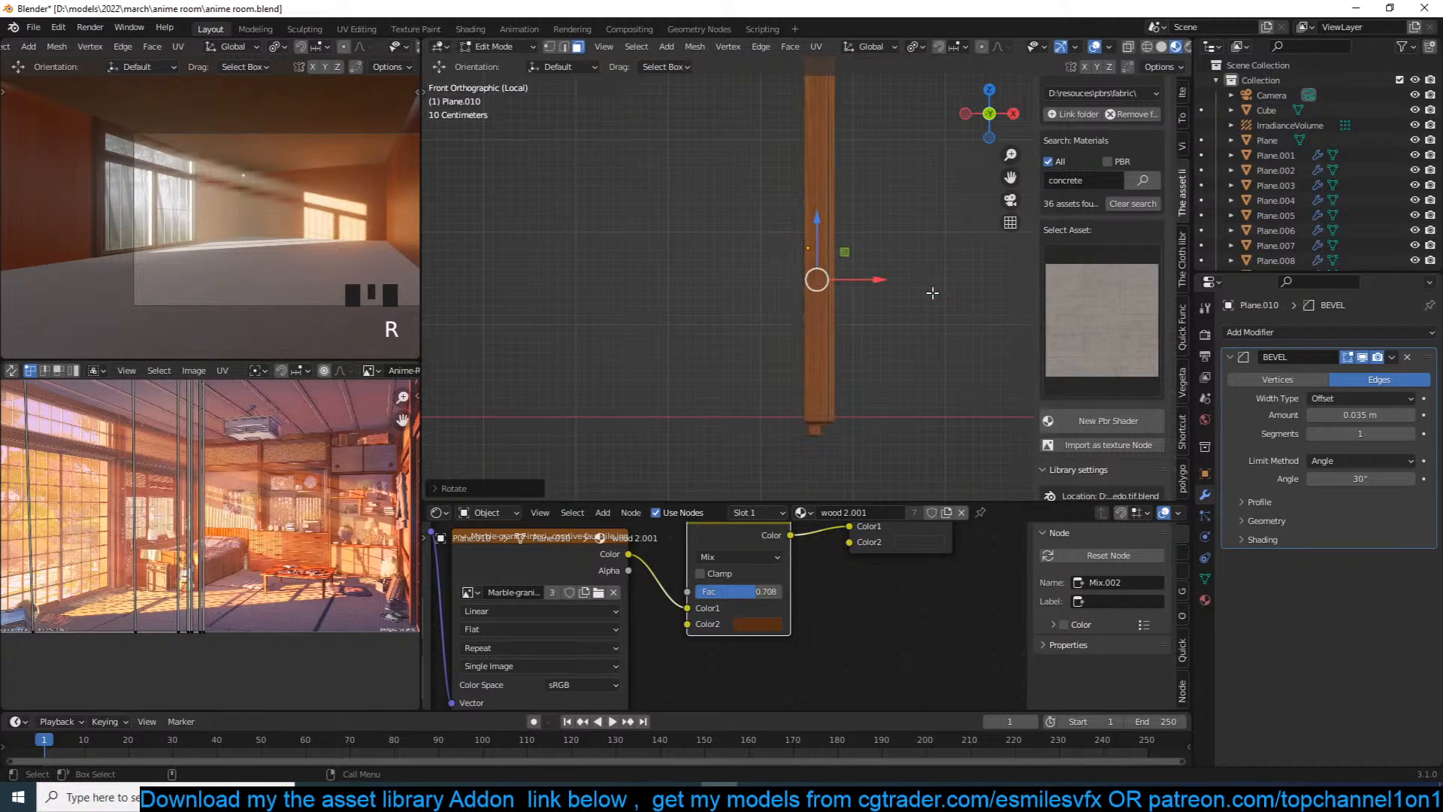
pyautogui.keyDown('shift'); pyautogui.moveTo(922, 297); pyautogui.dragTo(868, 303, button='middle'); pyautogui.keyUp('shift')
pyautogui.scroll(1, 868, 303)
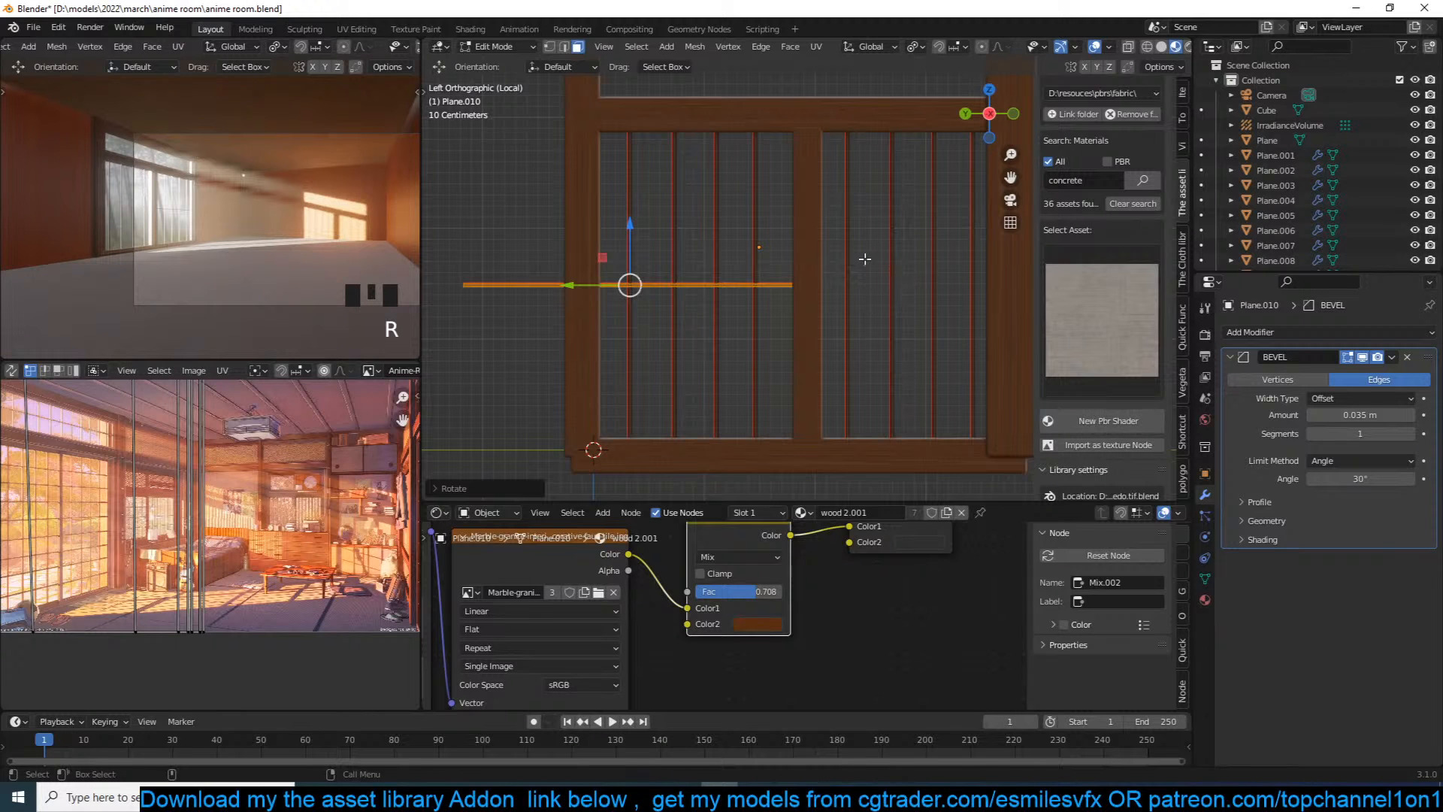
pyautogui.keyDown('shift'); pyautogui.moveTo(865, 259); pyautogui.dragTo(900, 287, button='middle'); pyautogui.keyUp('shift')
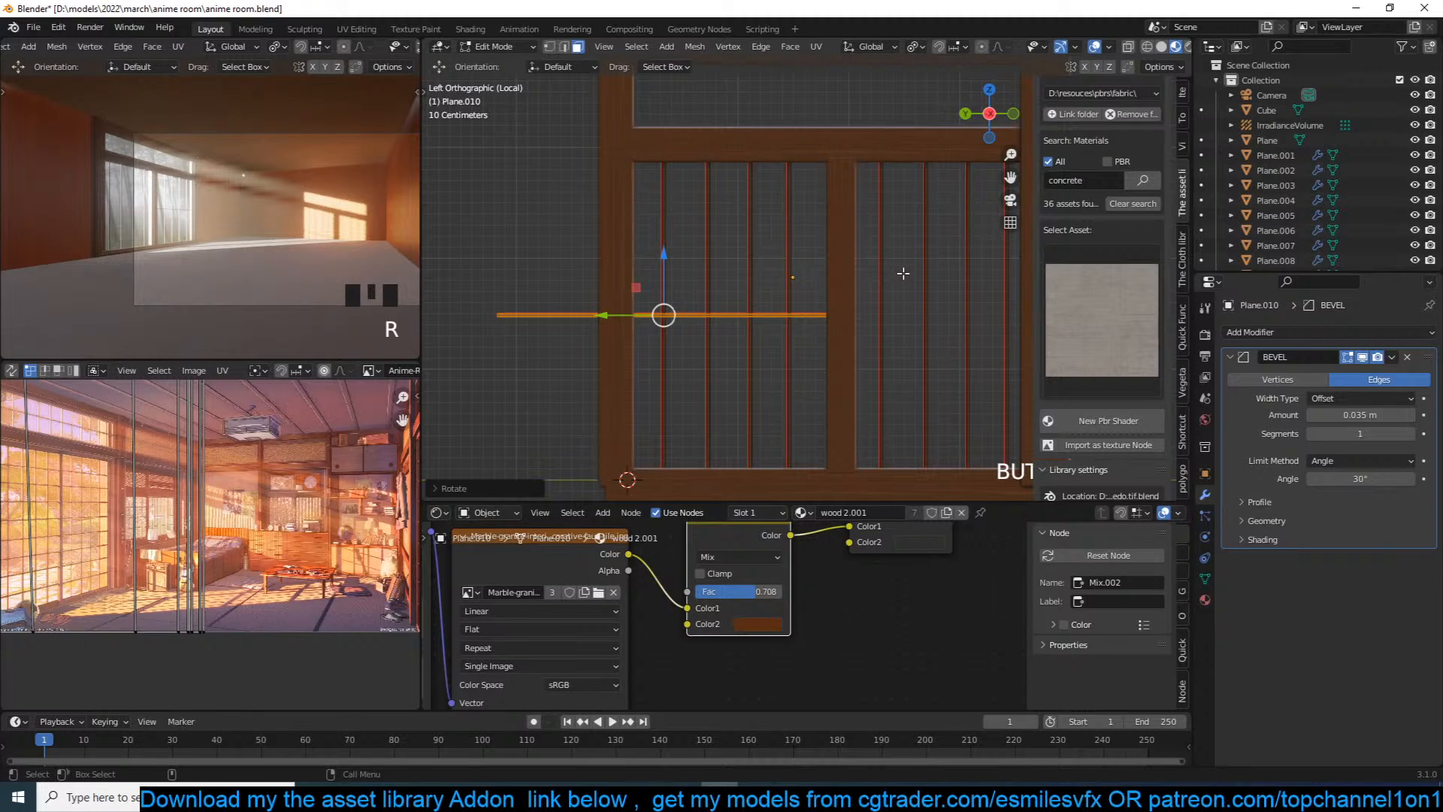
pyautogui.scroll(-2, 900, 266)
pyautogui.keyDown('shift'); pyautogui.moveTo(899, 266); pyautogui.dragTo(883, 285, button='middle'); pyautogui.keyUp('shift')
pyautogui.scroll(1, 883, 286)
pyautogui.press('s')
pyautogui.press('x')
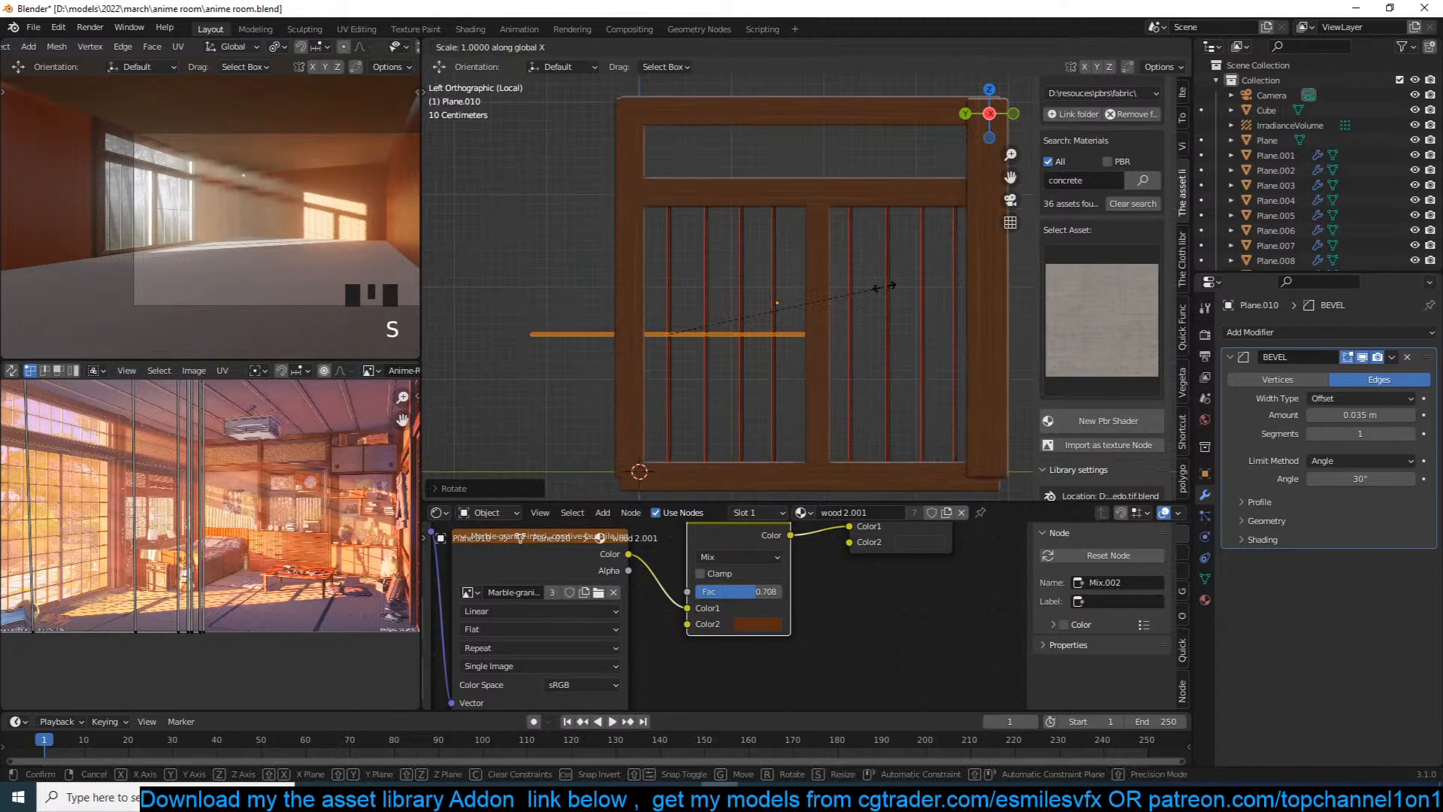
pyautogui.click(802, 293)
pyautogui.press('g')
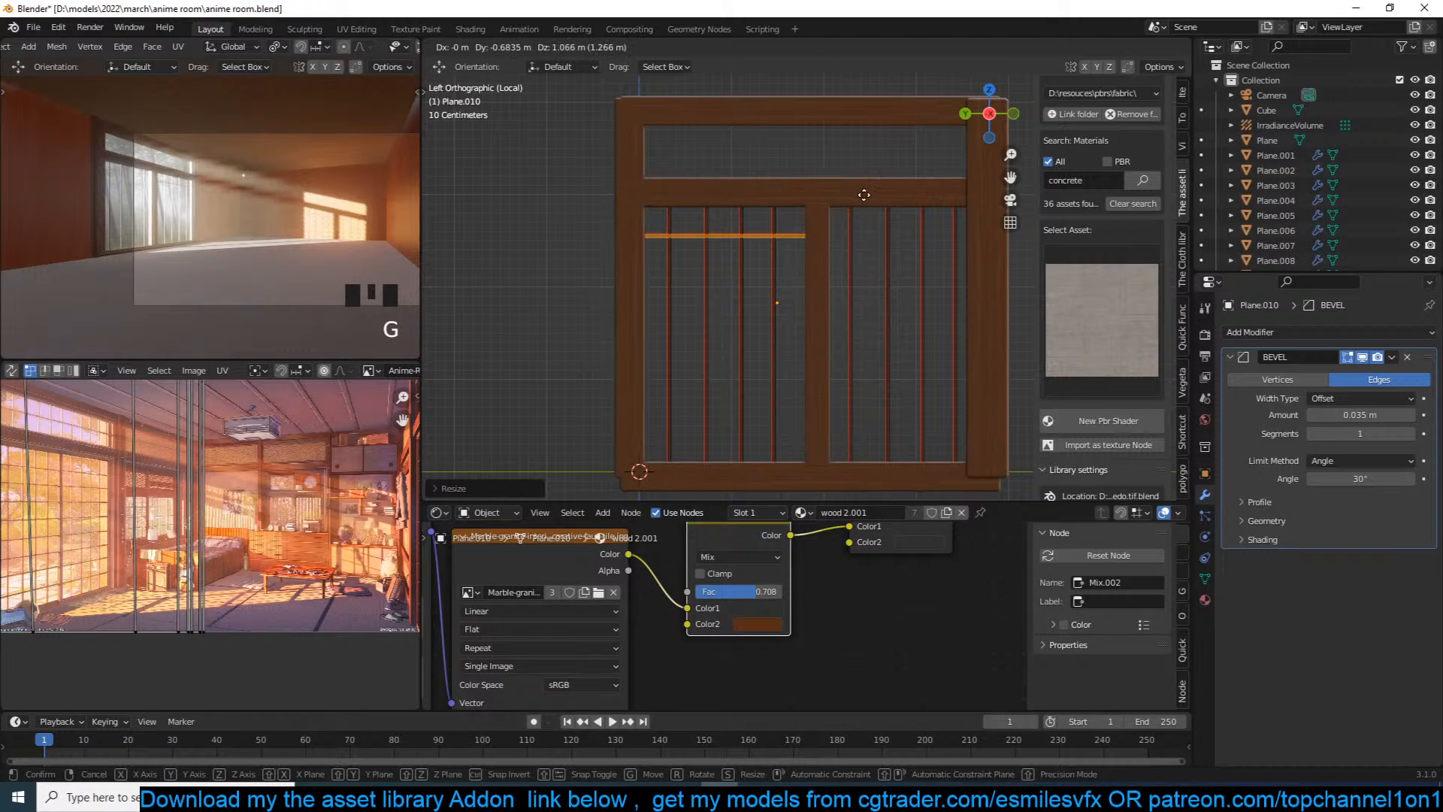
pyautogui.click(864, 195)
# Step: Duplicate the horizontal bar downward along Z and repeat the duplication until evenly spaced bars fill the pane's height
pyautogui.moveTo(858, 204); pyautogui.dragTo(712, 226, button='middle')
pyautogui.scroll(4, 712, 225)
pyautogui.moveTo(870, 224); pyautogui.dragTo(704, 234, button='middle')
pyautogui.scroll(-6, 820, 259)
pyautogui.moveTo(830, 253)
pyautogui.mouseDown(button='middle')
pyautogui.moveTo(782, 277)
pyautogui.moveTo(700, 265)
pyautogui.moveTo(864, 260)
pyautogui.moveTo(761, 269)
pyautogui.moveTo(813, 205)
pyautogui.moveTo(852, 246)
pyautogui.mouseUp(button='middle')
pyautogui.hotkey('shift', 'd')
pyautogui.press('z')
pyautogui.click(849, 239)
pyautogui.hotkey('shift', 'r')
pyautogui.hotkey('shift', 'r')
pyautogui.hotkey('shift', 'r')
pyautogui.hotkey('shift', 'r')
pyautogui.hotkey('shift', 'r')
pyautogui.hotkey('shift', 'r')
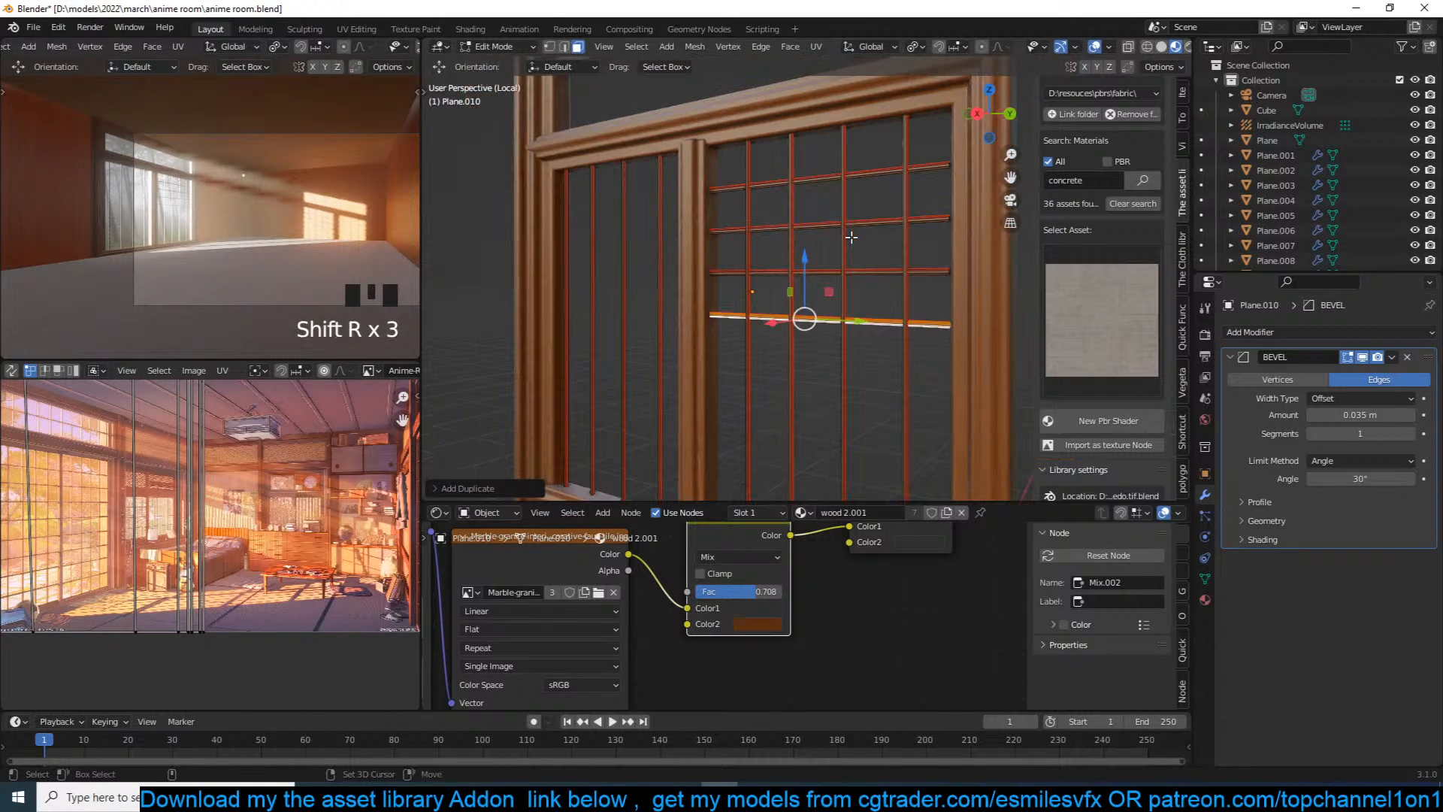
pyautogui.scroll(-4, 854, 253)
pyautogui.hotkey('shift', 'r')
pyautogui.hotkey('shift', 'r')
pyautogui.hotkey('shift', 'r')
pyautogui.hotkey('shift', 'r')
# Step: Select the vertical bars in the pane without horizontal bars using X-ray, and delete their vertices
pyautogui.moveTo(878, 266); pyautogui.dragTo(887, 266, button='middle')
pyautogui.press('1')
pyautogui.hotkey('alt', 'z')
pyautogui.keyDown('alt'); pyautogui.click(712, 211); pyautogui.keyUp('alt')
pyautogui.moveTo(677, 213); pyautogui.dragTo(737, 224)
pyautogui.press('x')
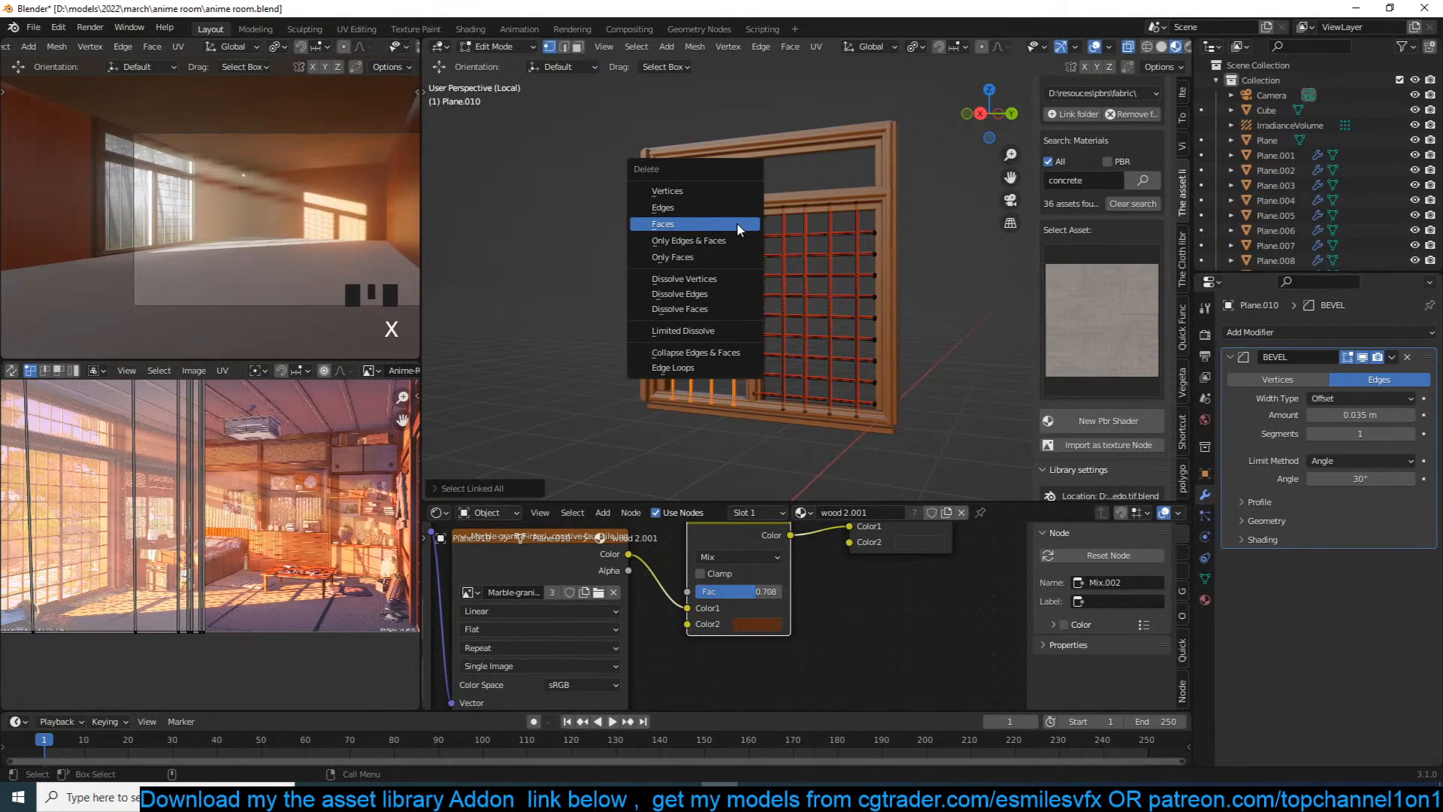
pyautogui.click(733, 188)
# Step: Examine how the lattice bars meet the mullion and the surrounding window frame
pyautogui.press('`')
pyautogui.hotkey('alt', 'a')
pyautogui.scroll(3, 845, 281)
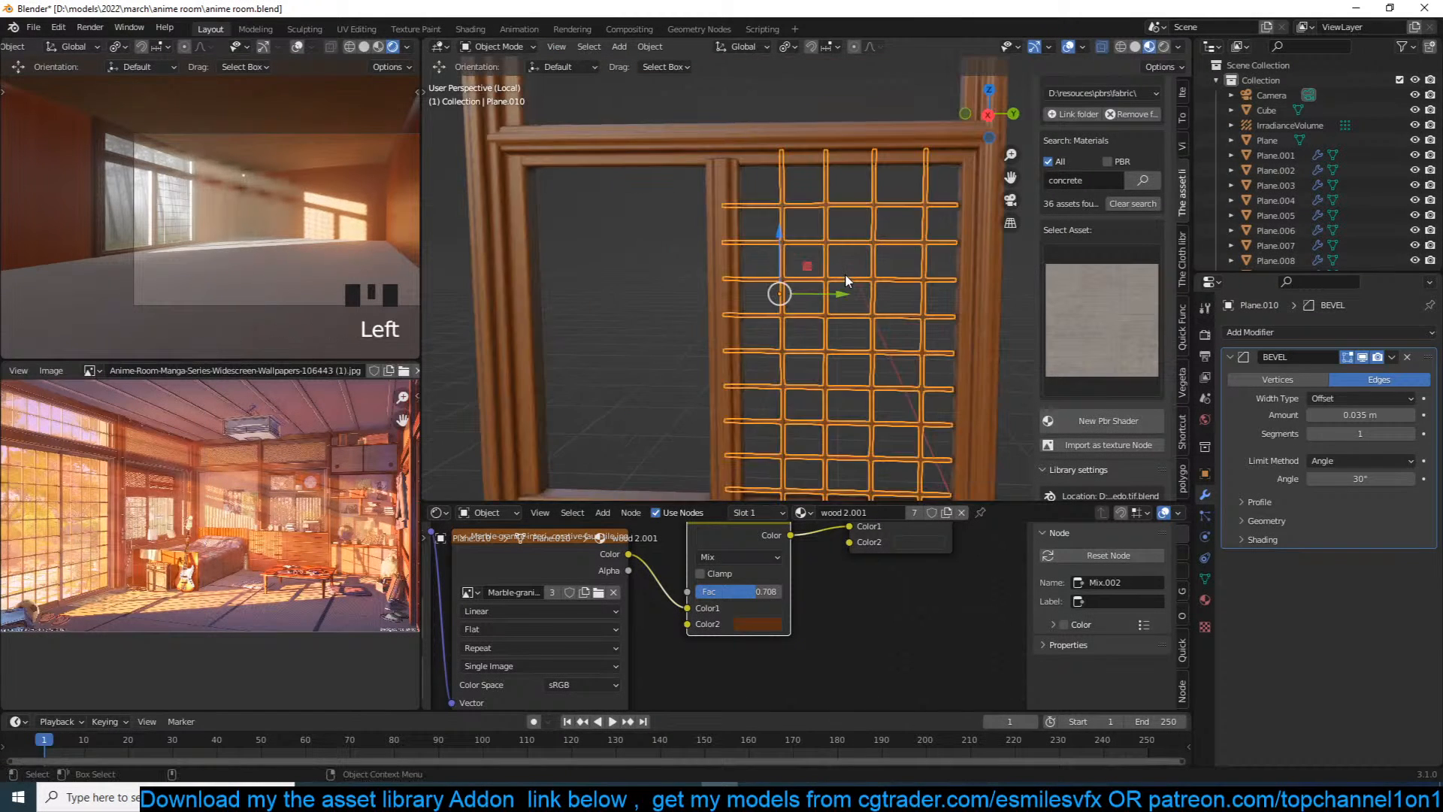
pyautogui.press('`')
pyautogui.hotkey('alt', 'a')
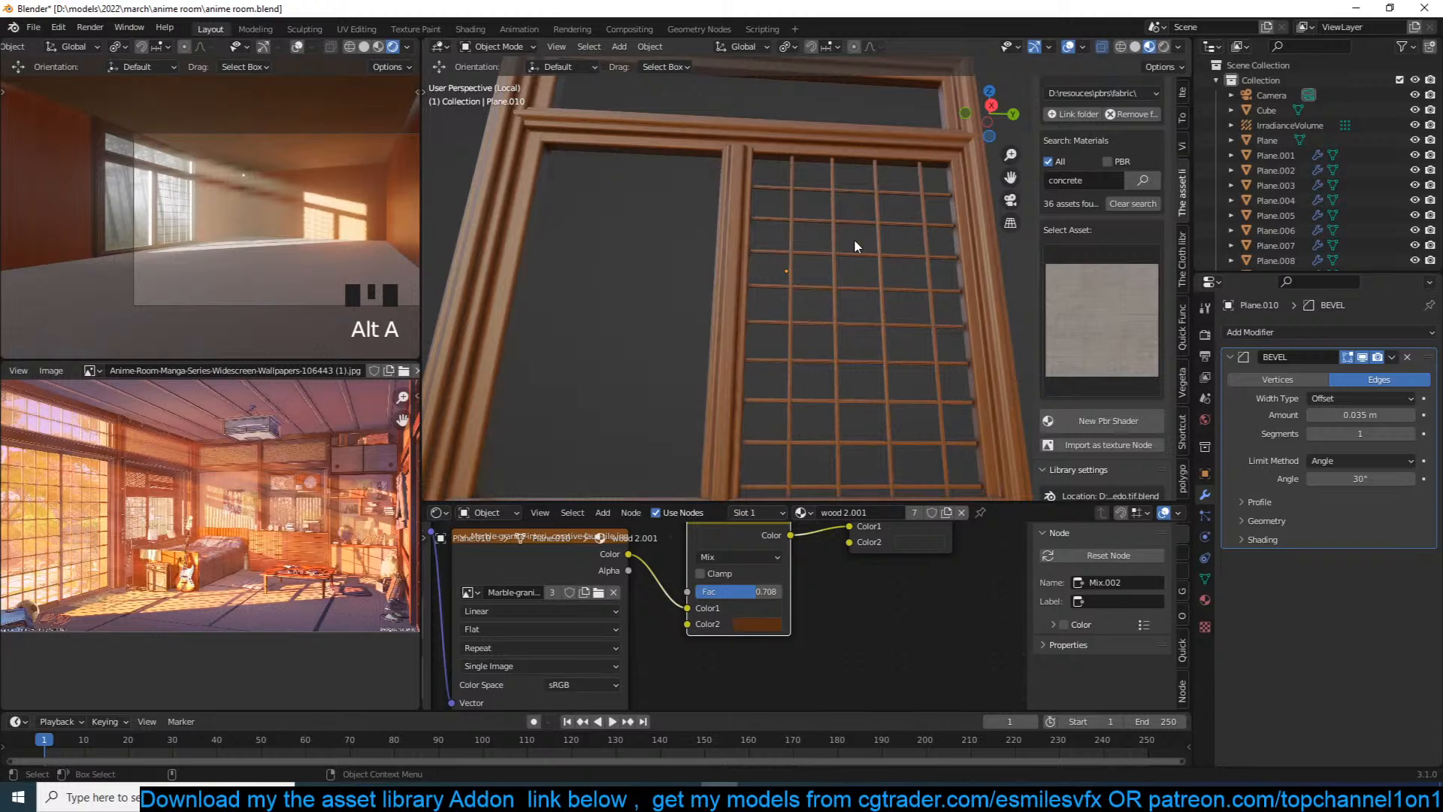
pyautogui.doubleClick(855, 242)
pyautogui.click(960, 187)
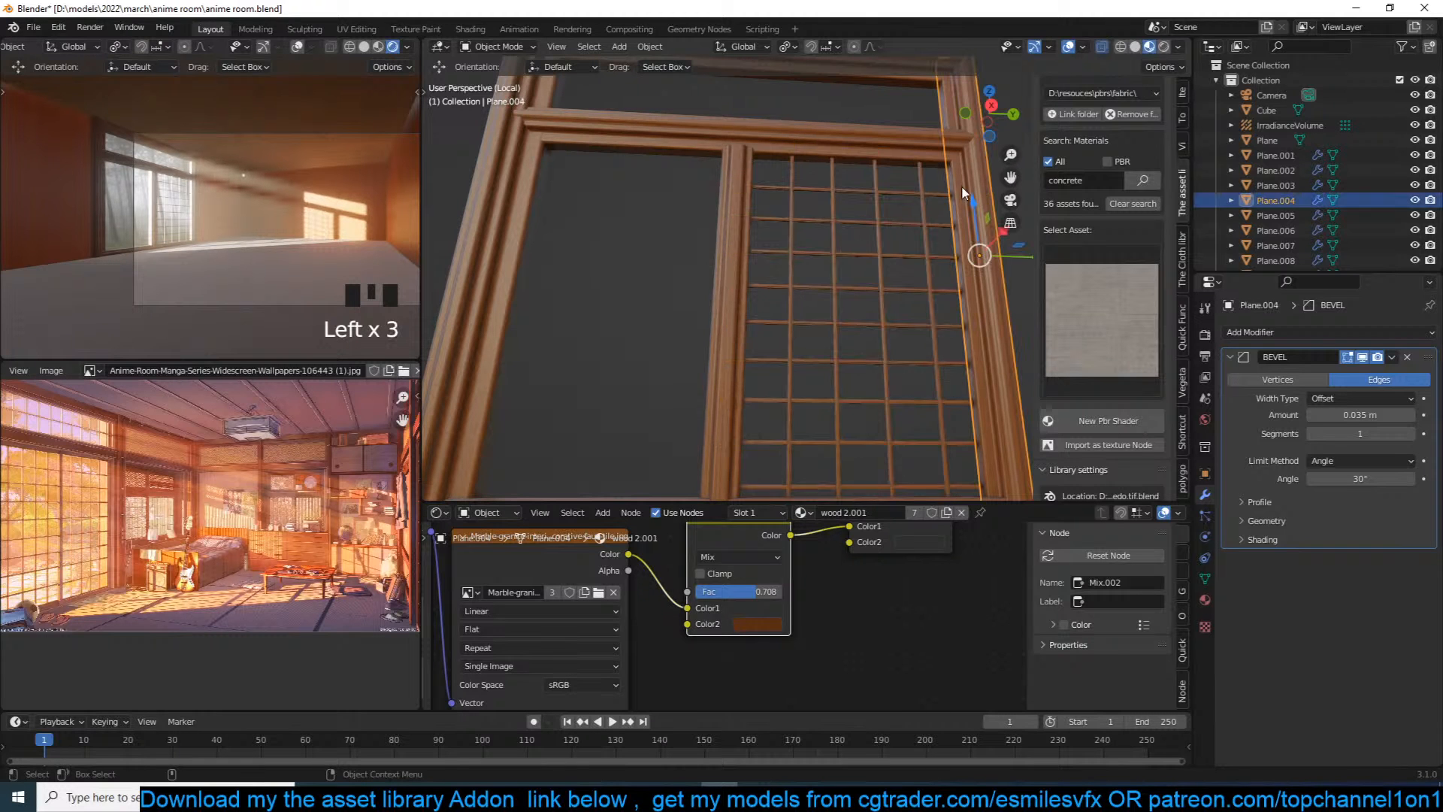
pyautogui.click(959, 186)
pyautogui.press('`')
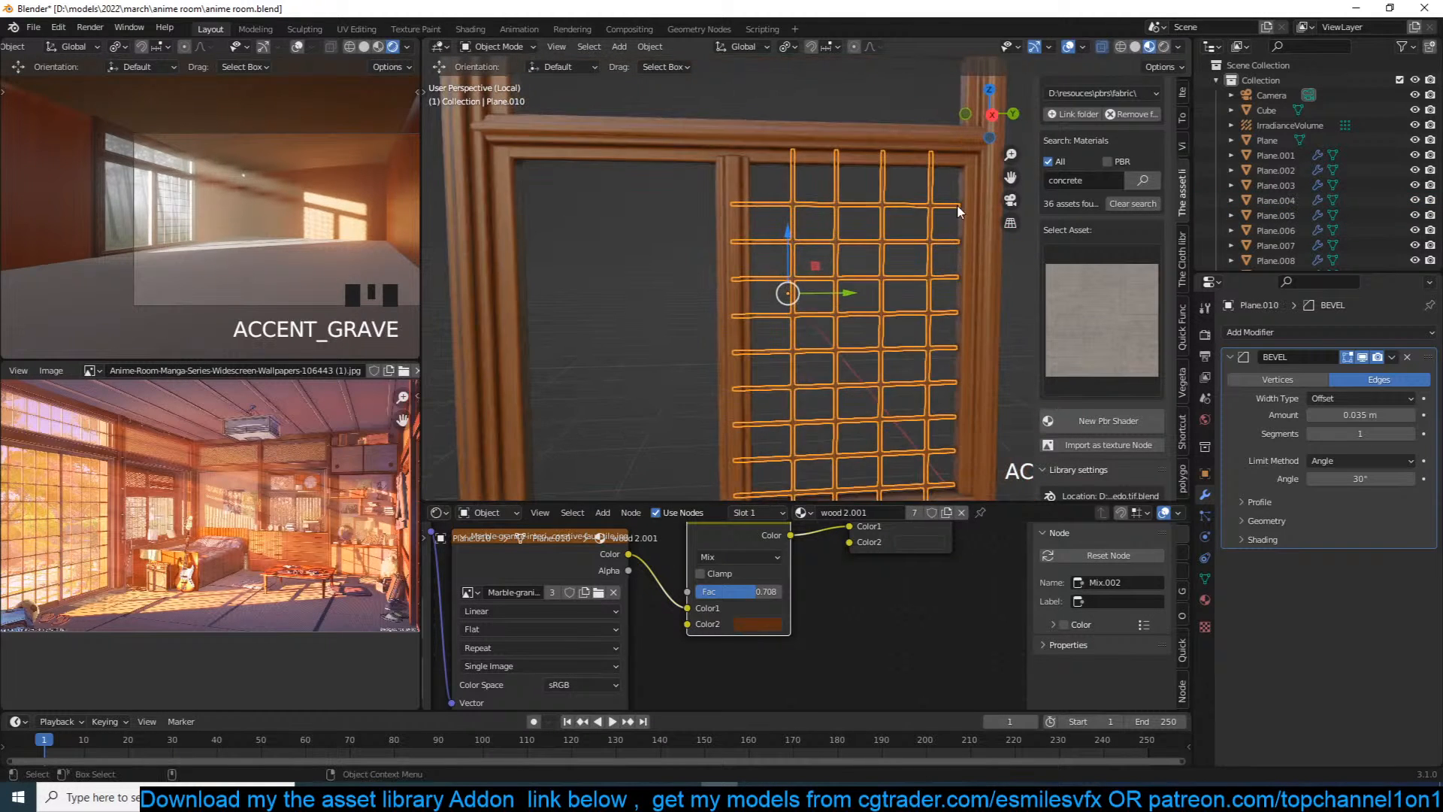
pyautogui.press('Tab')
pyautogui.press('Tab')
pyautogui.click(970, 199)
pyautogui.click(950, 160)
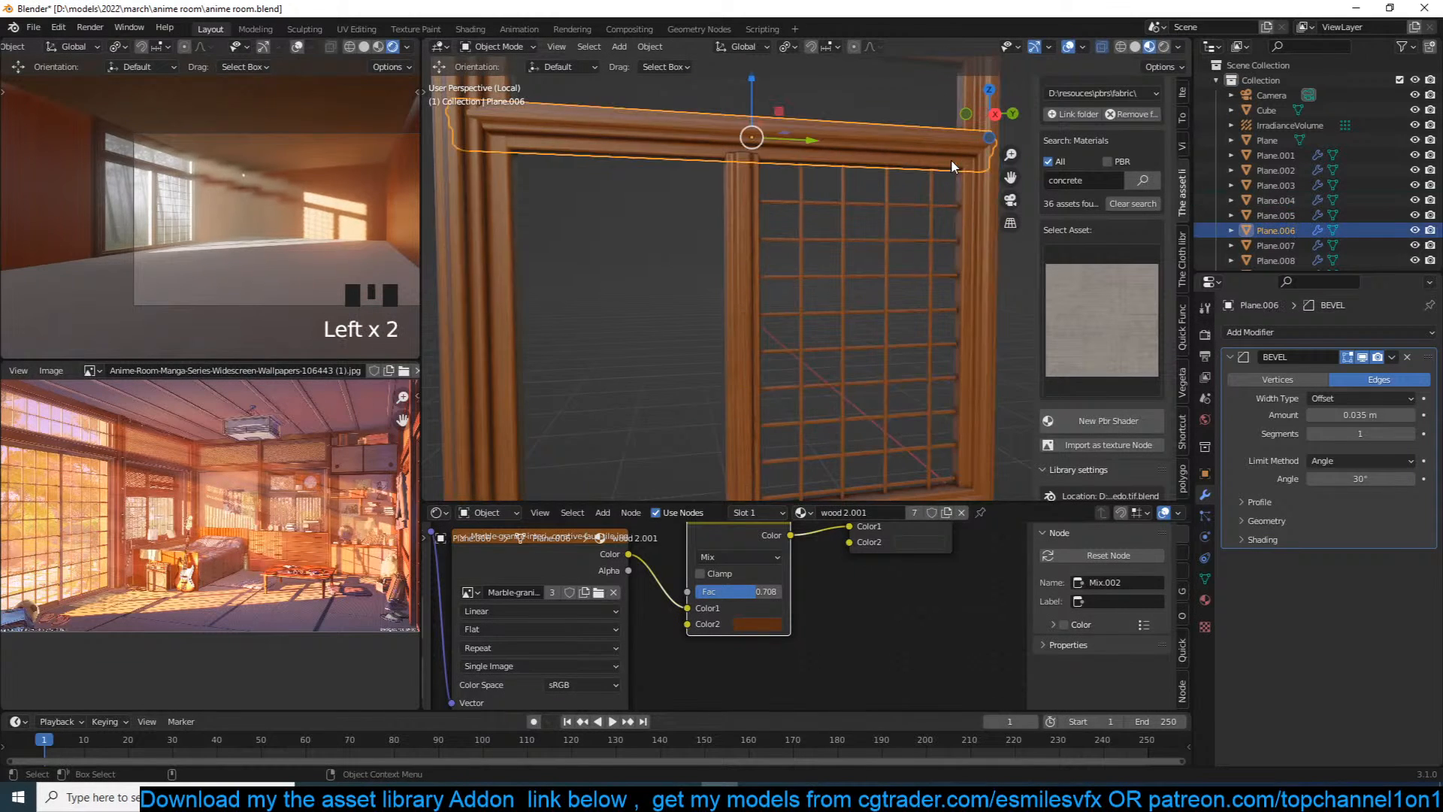
pyautogui.scroll(-3, 936, 185)
# Step: Place the 3D cursor at the centre of the latticed pane and add a plane there rotated 90° about Y
pyautogui.click(882, 274)
pyautogui.press('KP_1')
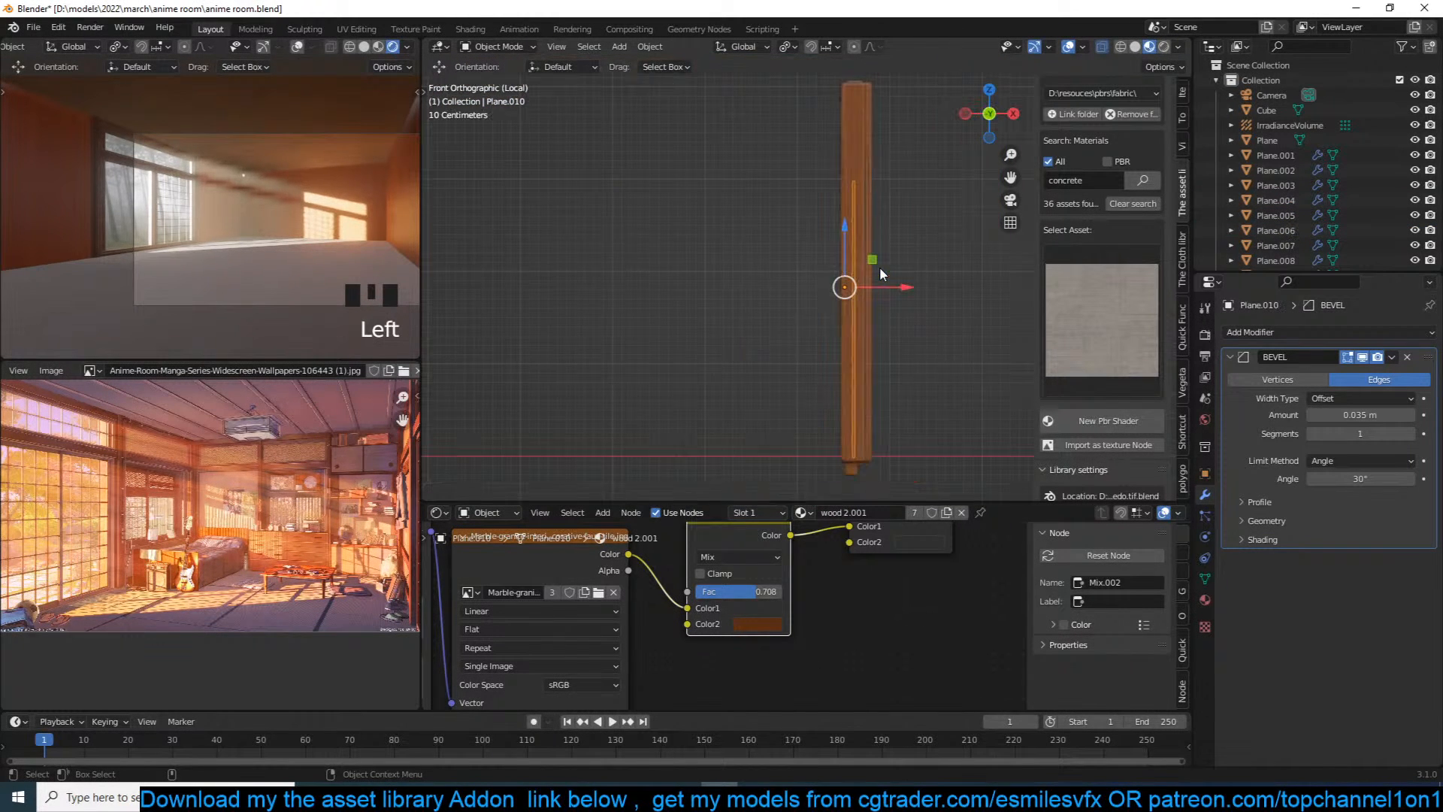
pyautogui.press('ctrl+KP_3')
pyautogui.keyDown('shift'); pyautogui.rightClick(781, 299); pyautogui.keyUp('shift')
pyautogui.hotkey('alt', 'a')
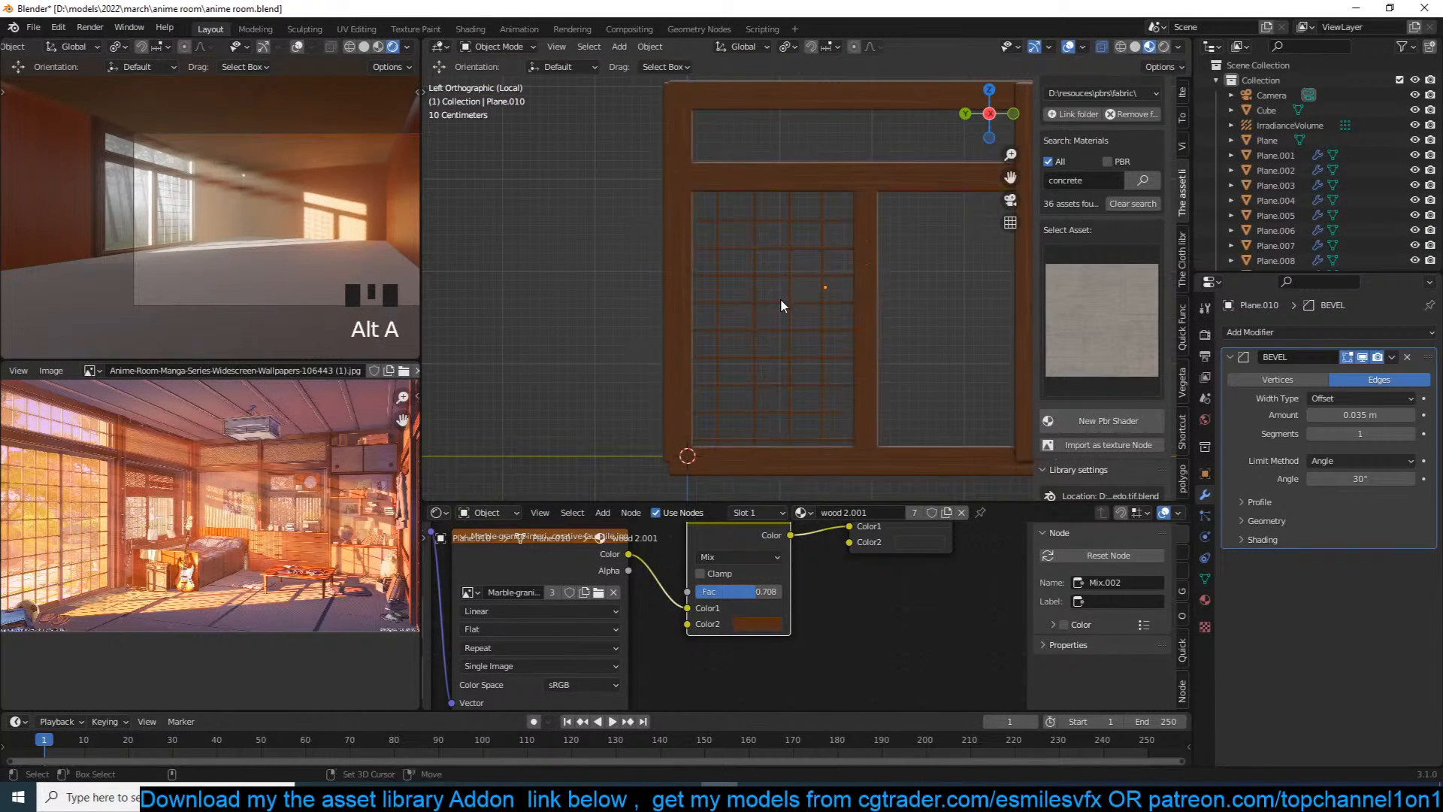
pyautogui.hotkey('shift', 'a')
pyautogui.click(810, 299)
pyautogui.write('r90')
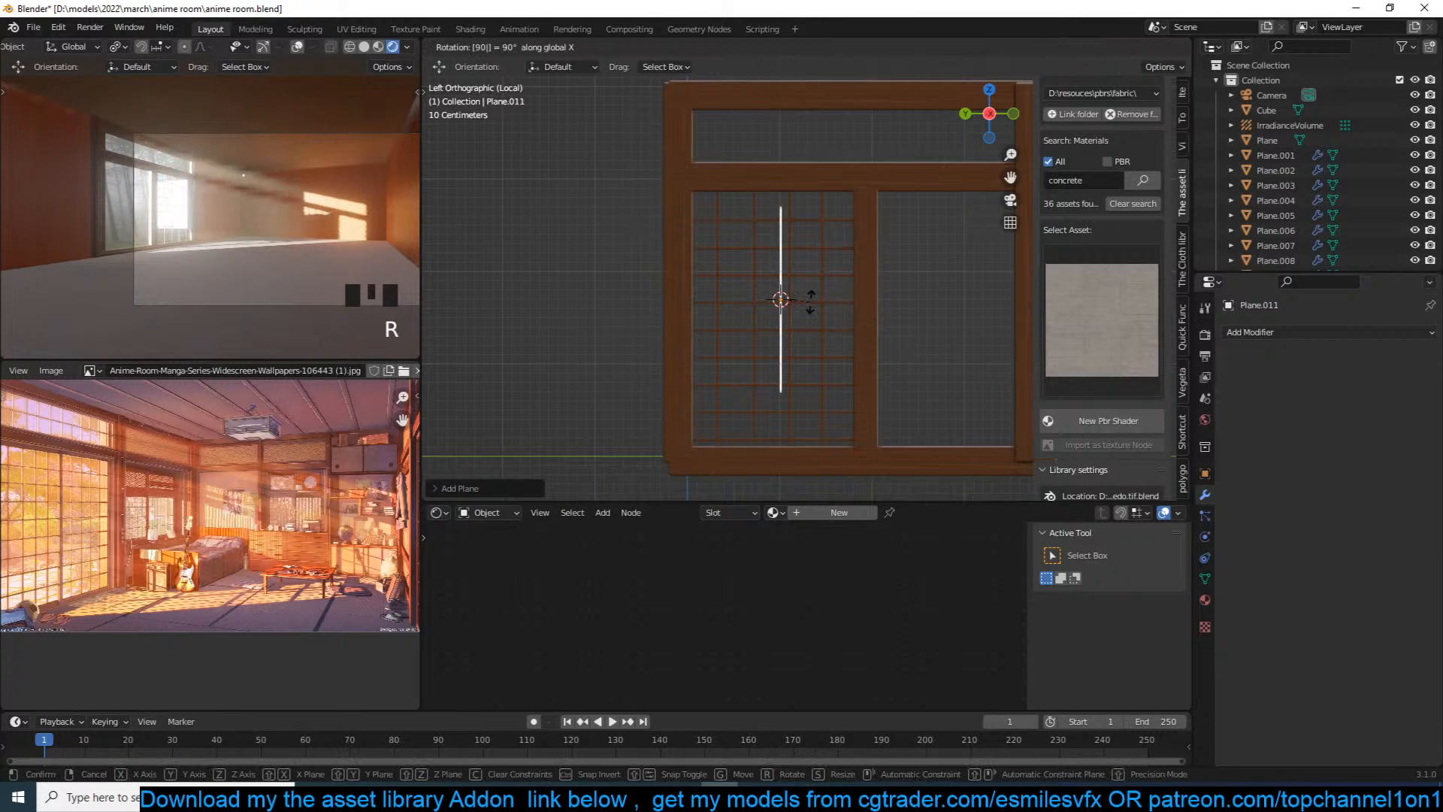
pyautogui.write('y')
pyautogui.click(810, 302)
# Step: Scale and move the new plane until it spans the full width of the latticed window pane
pyautogui.press('s')
pyautogui.click(842, 301)
pyautogui.press('g')
pyautogui.click(834, 300)
pyautogui.press('s')
pyautogui.click(856, 298)
# Step: Stretch the plane along Z, reposition it to fill the pane opening's height, and apply its scale
pyautogui.press('s')
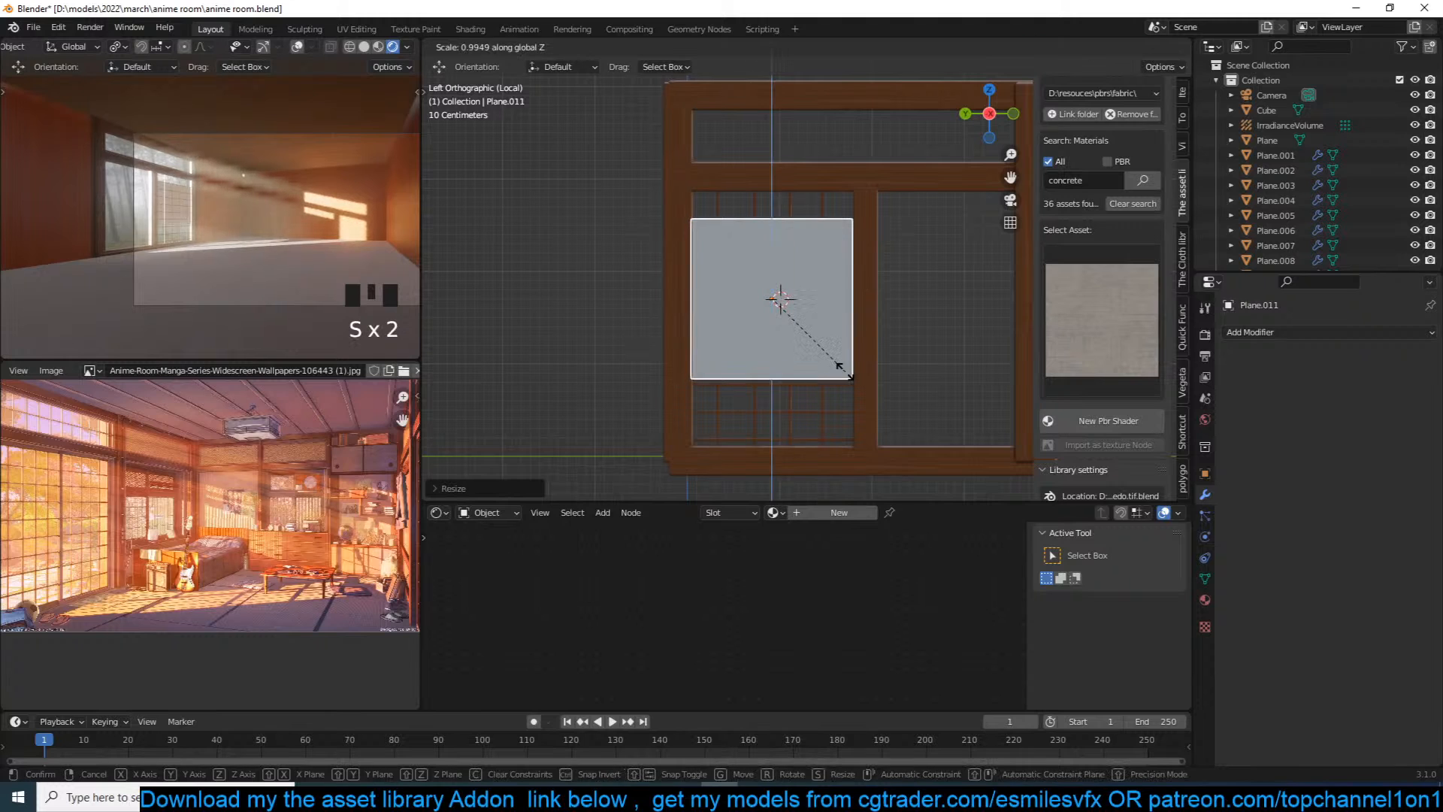
pyautogui.press('z')
pyautogui.click(864, 423)
pyautogui.press('g')
pyautogui.click(866, 445)
pyautogui.press('s')
pyautogui.press('z')
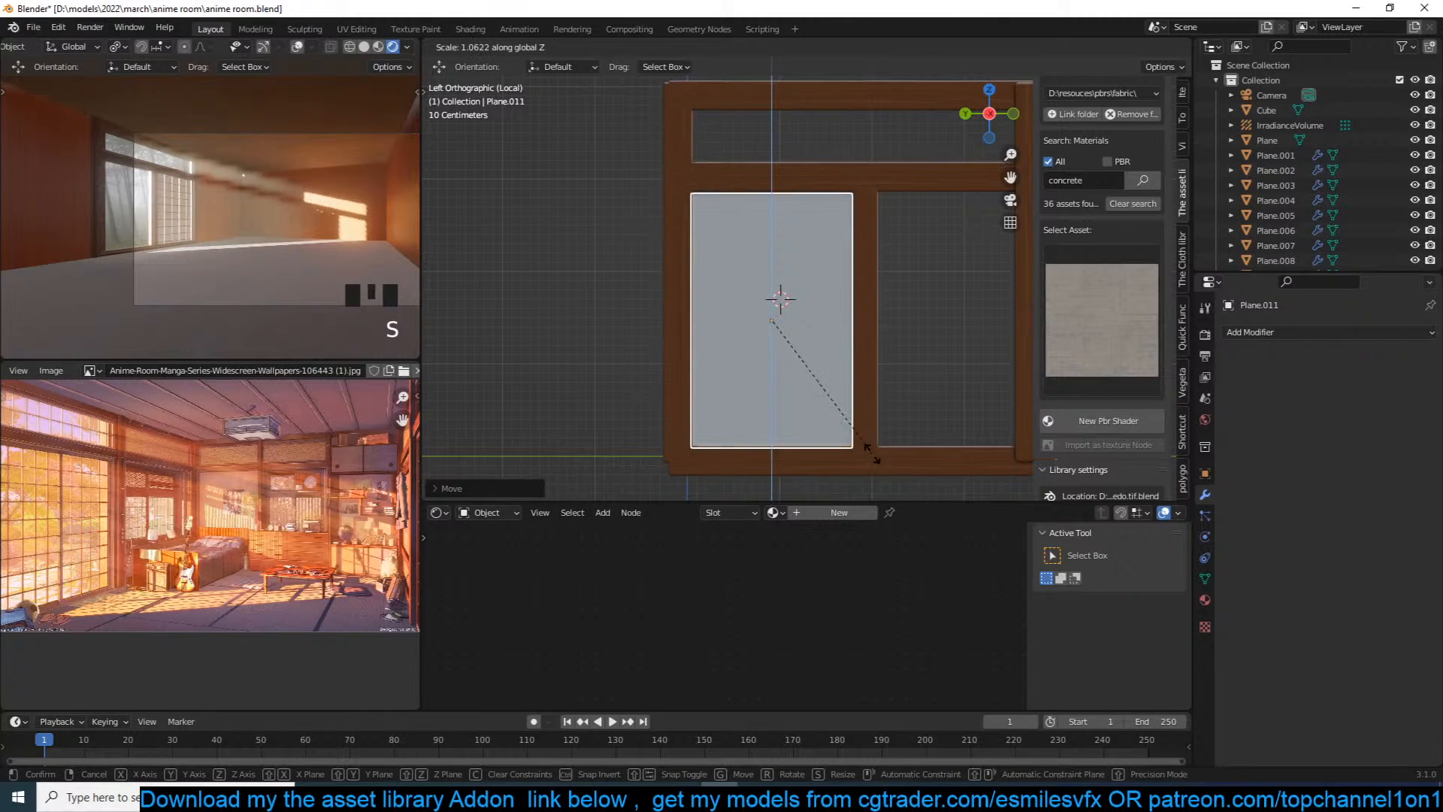
pyautogui.click(874, 448)
pyautogui.hotkey('ctrl', 'a')
pyautogui.click(860, 442)
pyautogui.moveTo(860, 442); pyautogui.dragTo(834, 385, button='middle')
# Step: Inset the plane's face by about 0.06 m and delete the inner face to leave a thin border
pyautogui.press('Tab')
pyautogui.press('`')
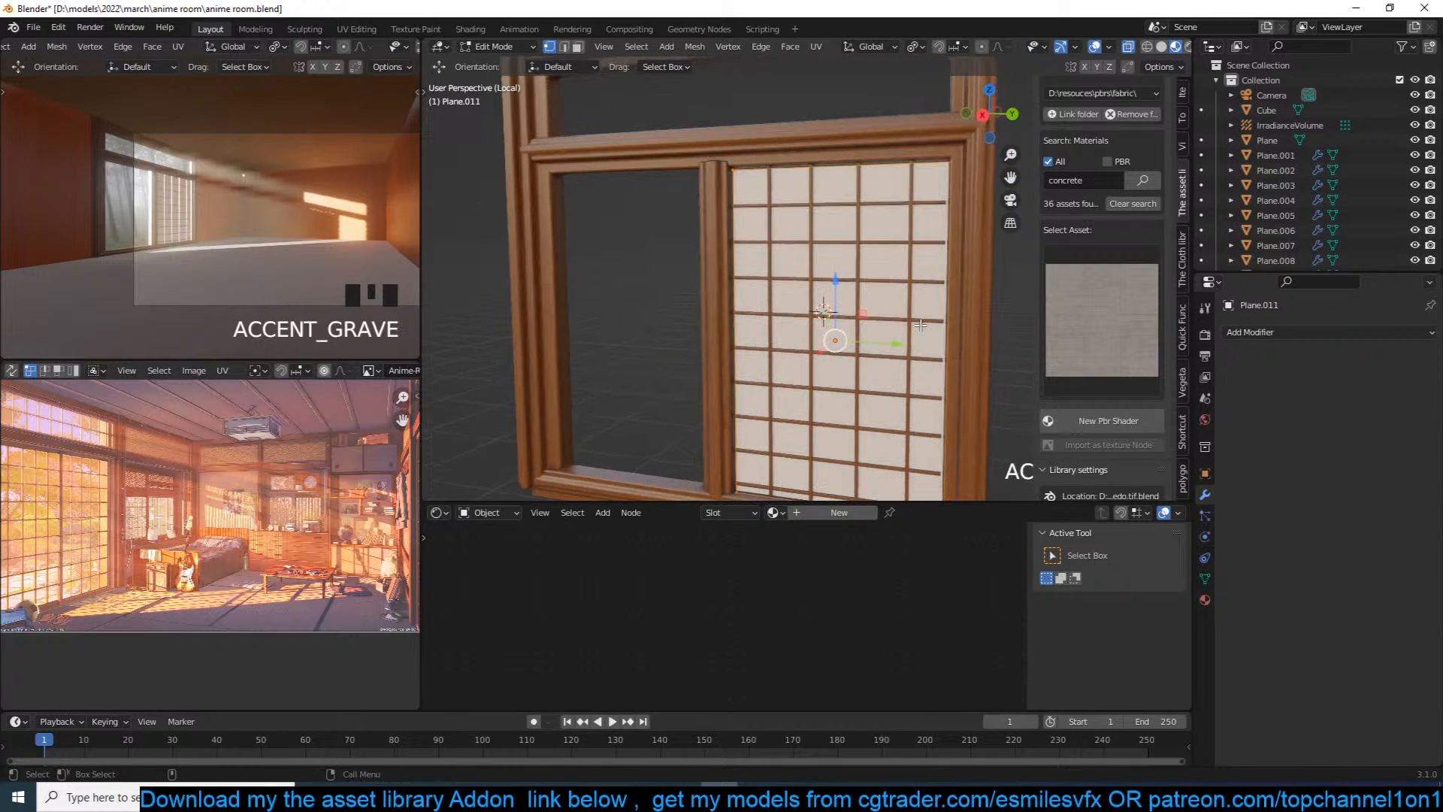
pyautogui.press('s')
pyautogui.click(924, 325)
pyautogui.scroll(1, 916, 325)
pyautogui.click(895, 335)
pyautogui.press('i')
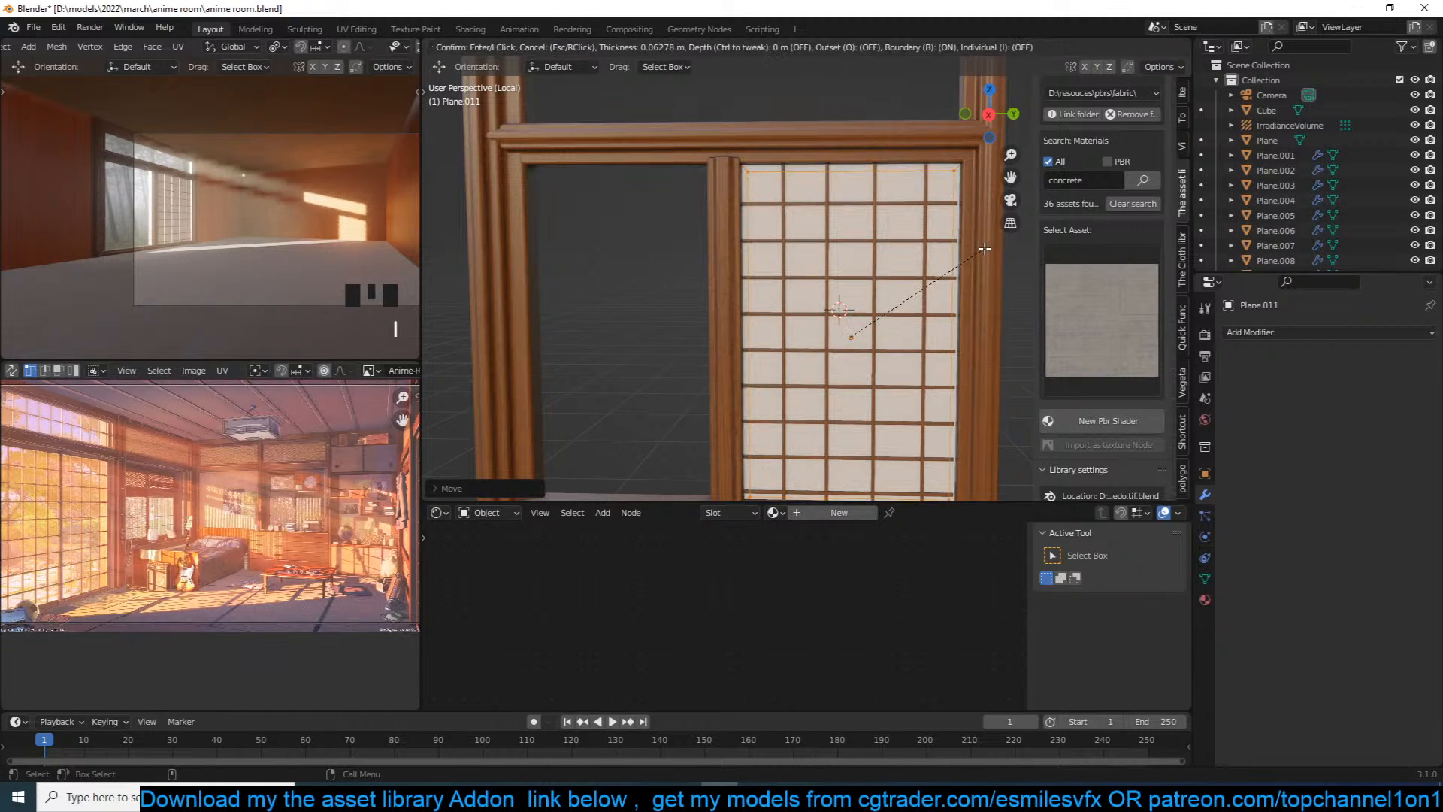
pyautogui.click(987, 251)
pyautogui.press('x')
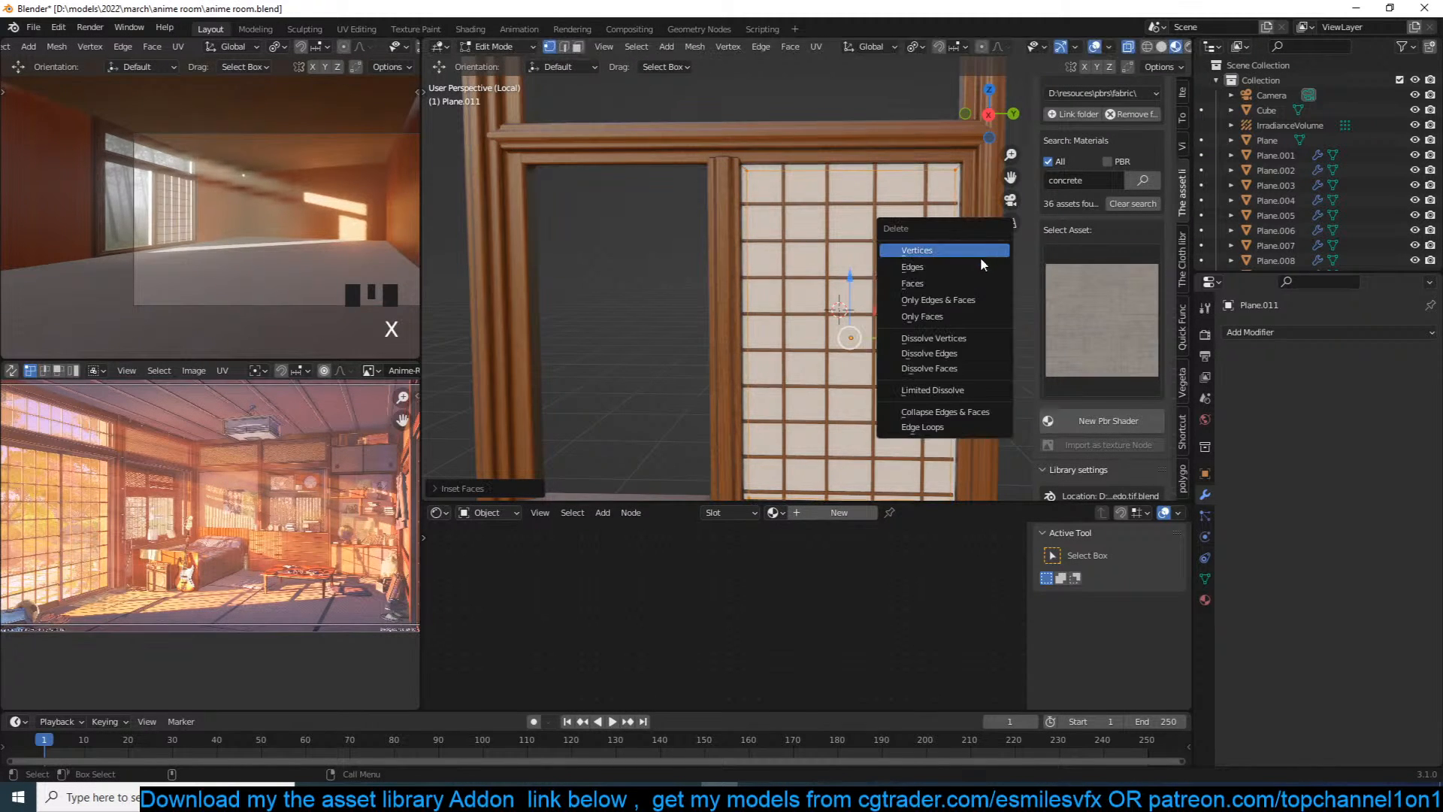
pyautogui.click(976, 282)
# Step: Extrude the whole border to give it thickness as a frame around the lattice
pyautogui.press('a')
pyautogui.press('`')
pyautogui.scroll(2, 765, 282)
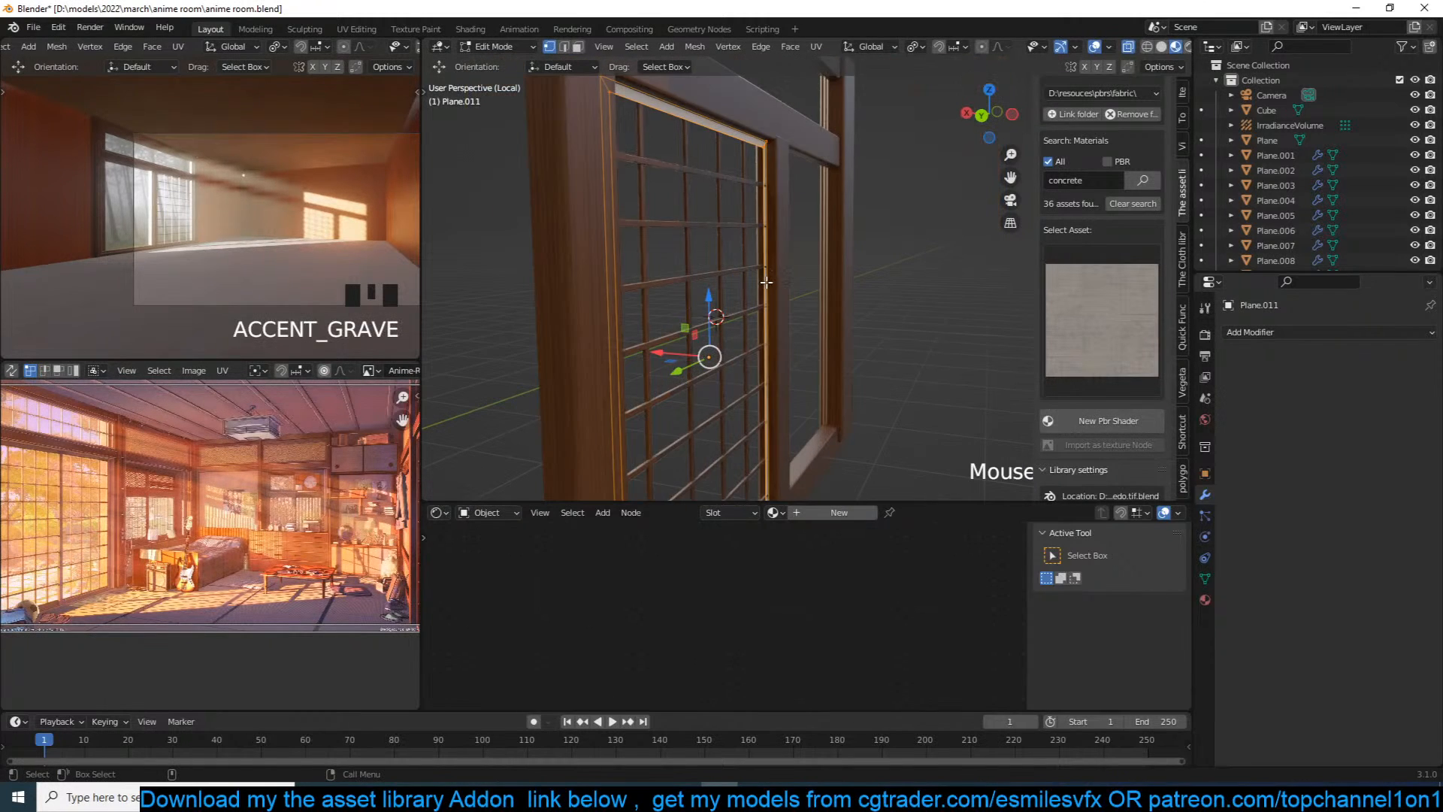
pyautogui.press('e')
pyautogui.click(775, 283)
pyautogui.press('`')
pyautogui.press('Tab')
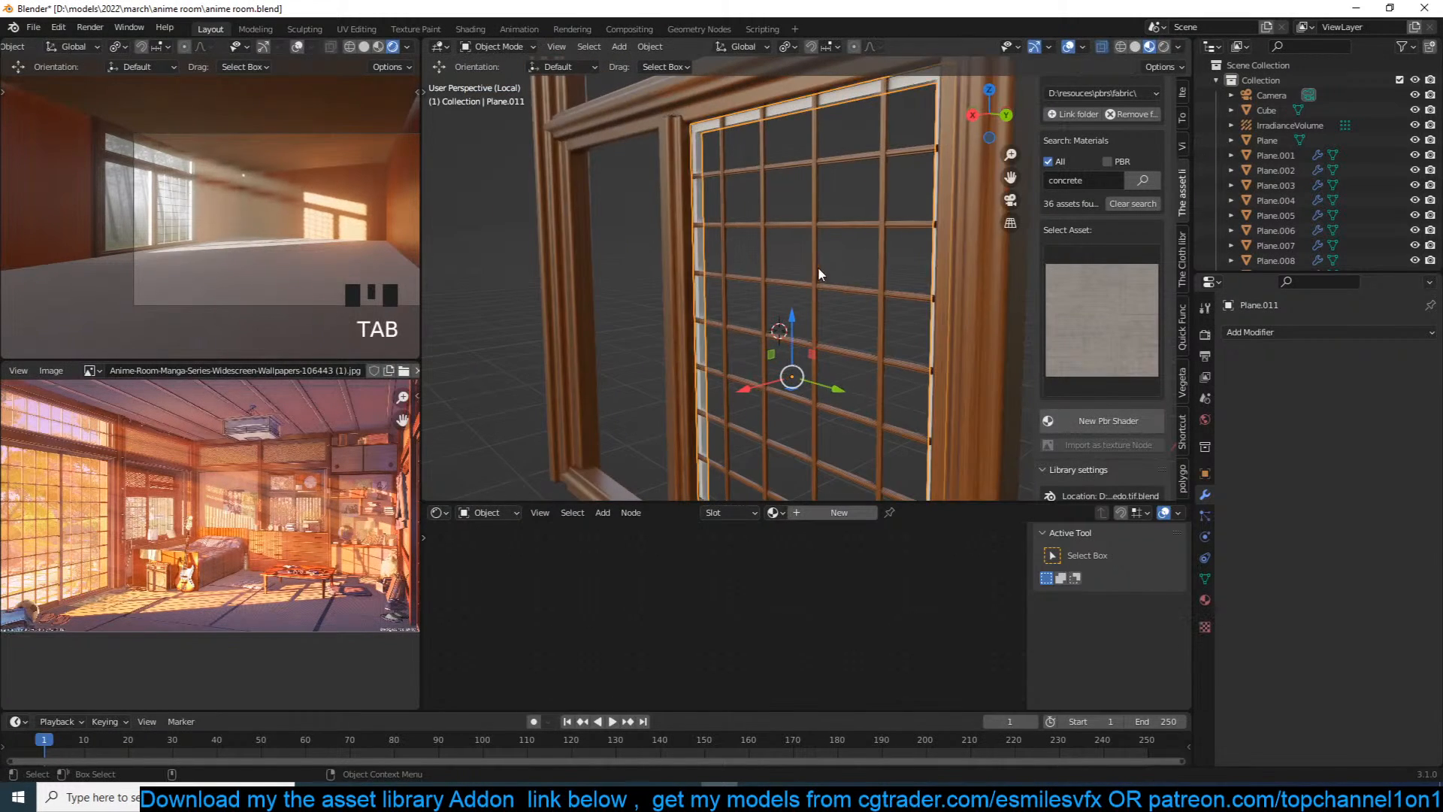
# Step: Isolate the lattice bars together with the new border frame in local view
pyautogui.click(824, 271)
pyautogui.press('`')
pyautogui.moveTo(705, 286); pyautogui.dragTo(710, 285)
pyautogui.keyDown('shift'); pyautogui.click(762, 128); pyautogui.keyUp('shift')
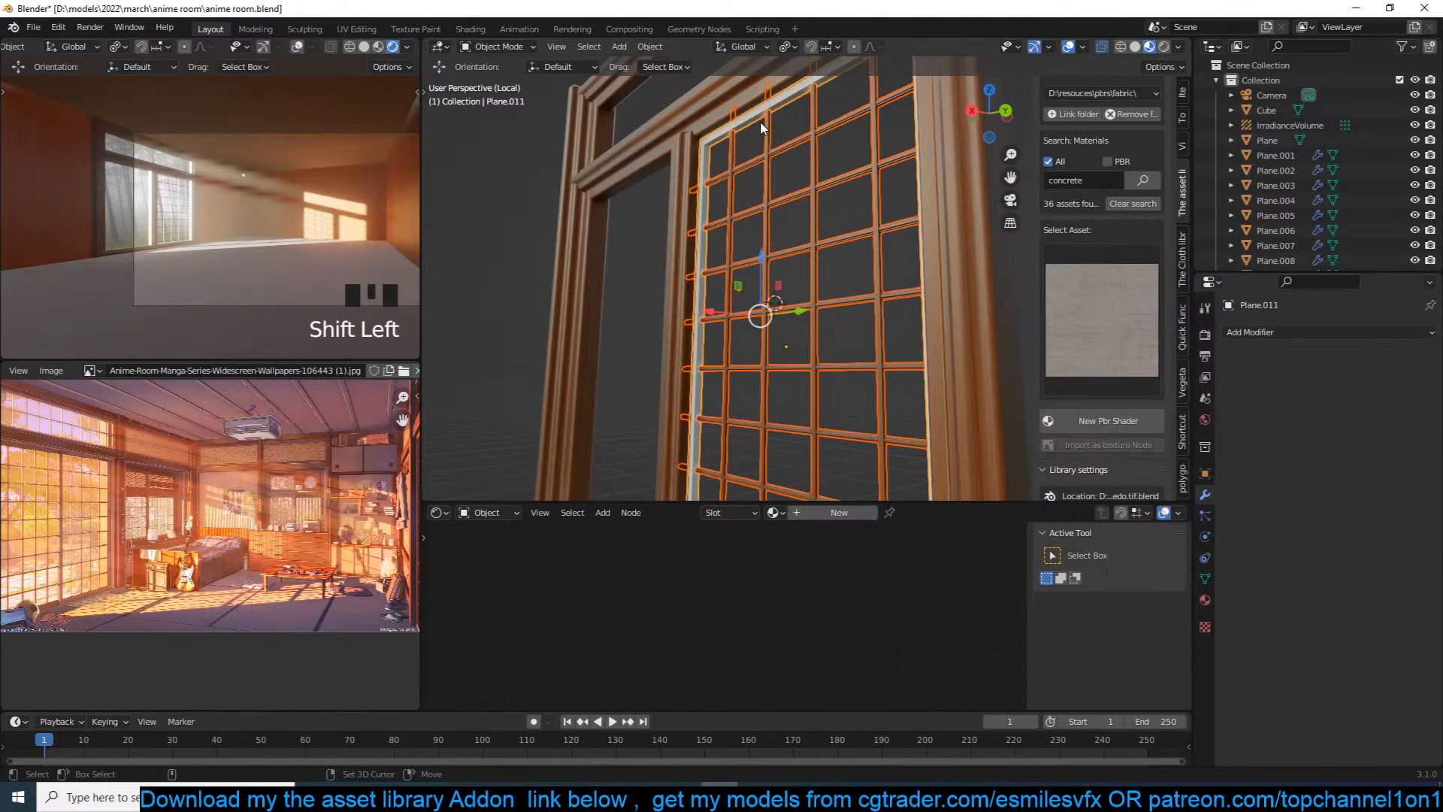
pyautogui.press('/')
pyautogui.press('/')
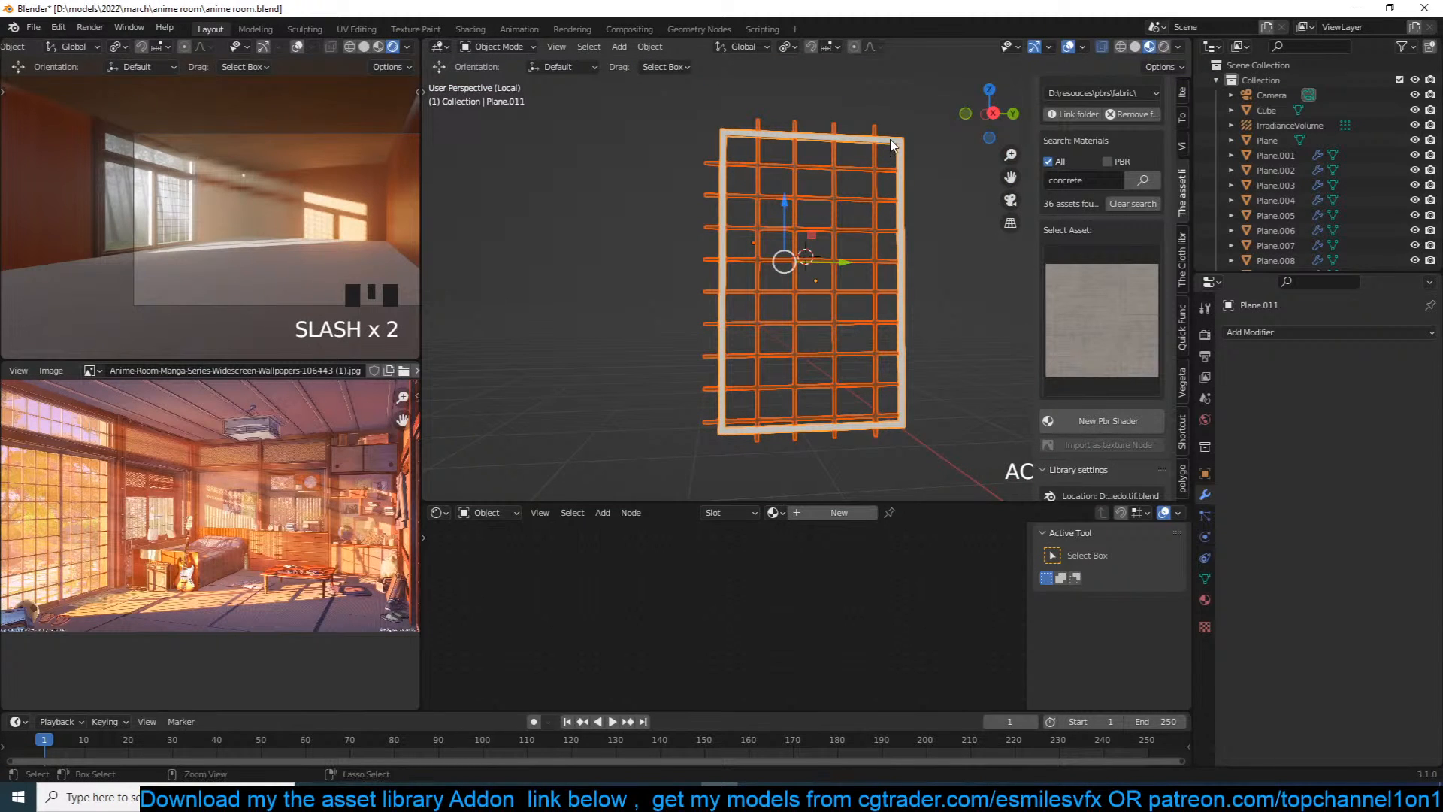
# Step: Link the lattice bars' wood 2.001 material to the border frame
pyautogui.click(887, 148)
pyautogui.keyDown('shift'); pyautogui.click(878, 164); pyautogui.keyUp('shift')
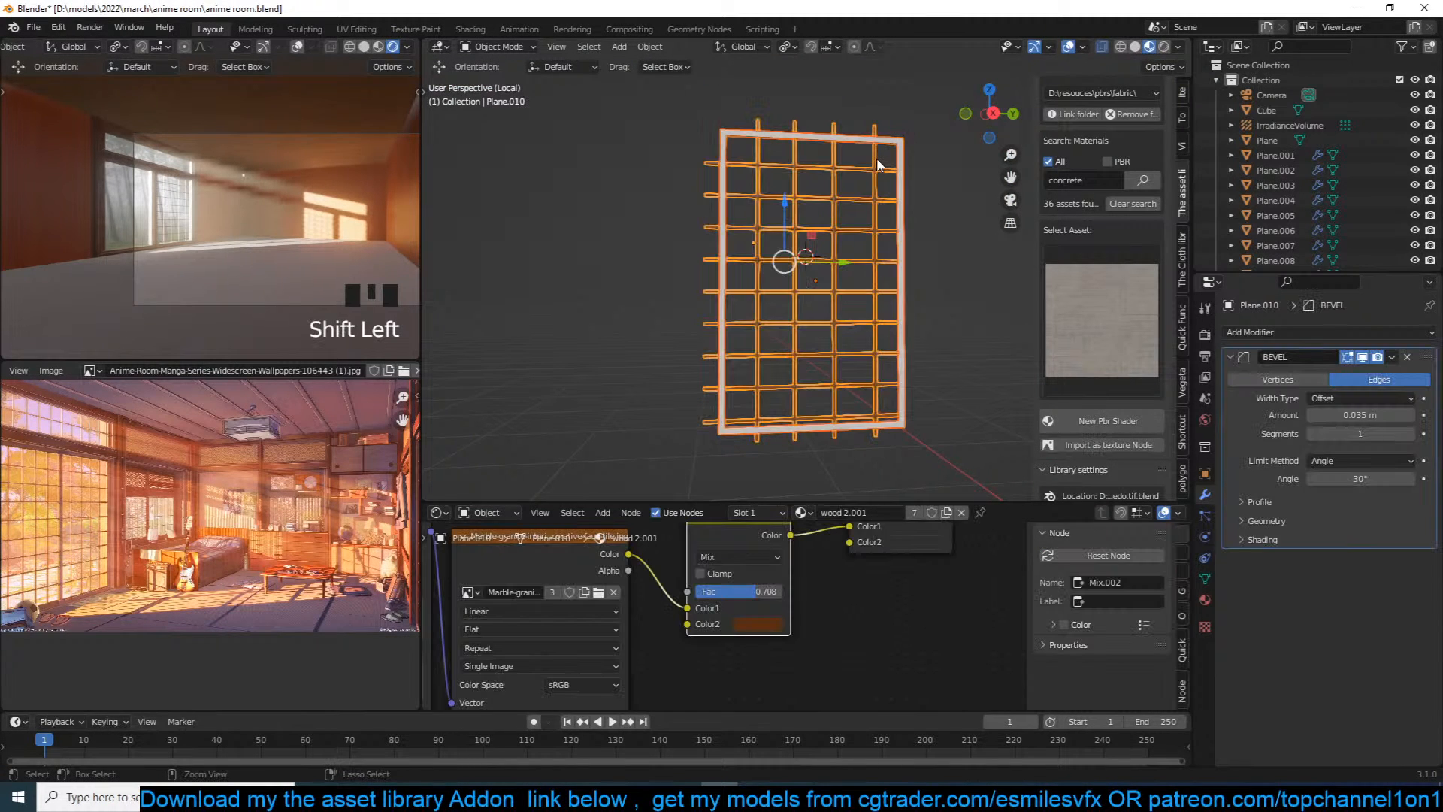
pyautogui.hotkey('ctrl', 'l')
pyautogui.click(879, 164)
pyautogui.hotkey('alt', 'a')
# Step: Unwrap all of the border frame's geometry with Smart UV Project
pyautogui.click(901, 160)
pyautogui.press('Tab')
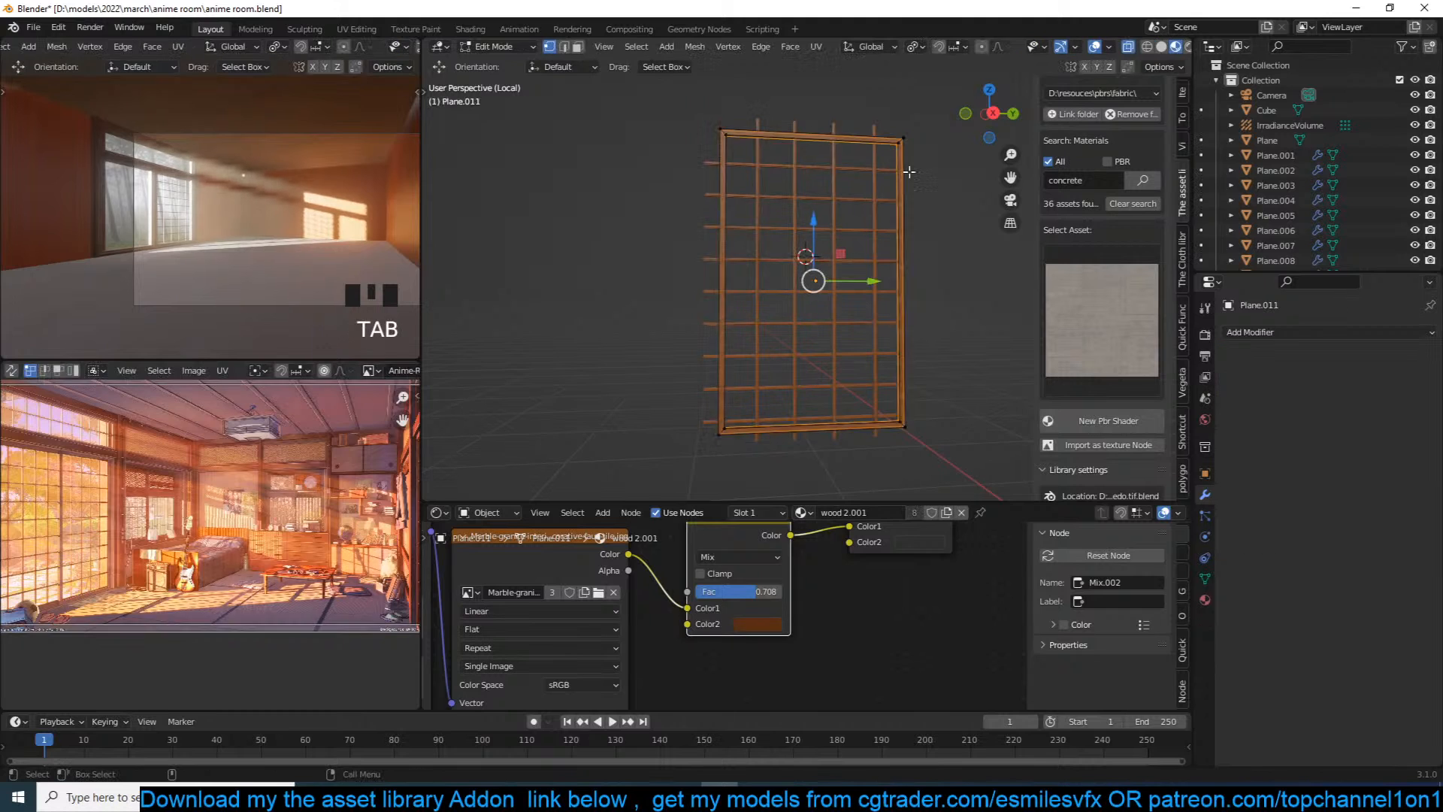
pyautogui.press('a')
pyautogui.press('u')
pyautogui.click(896, 175)
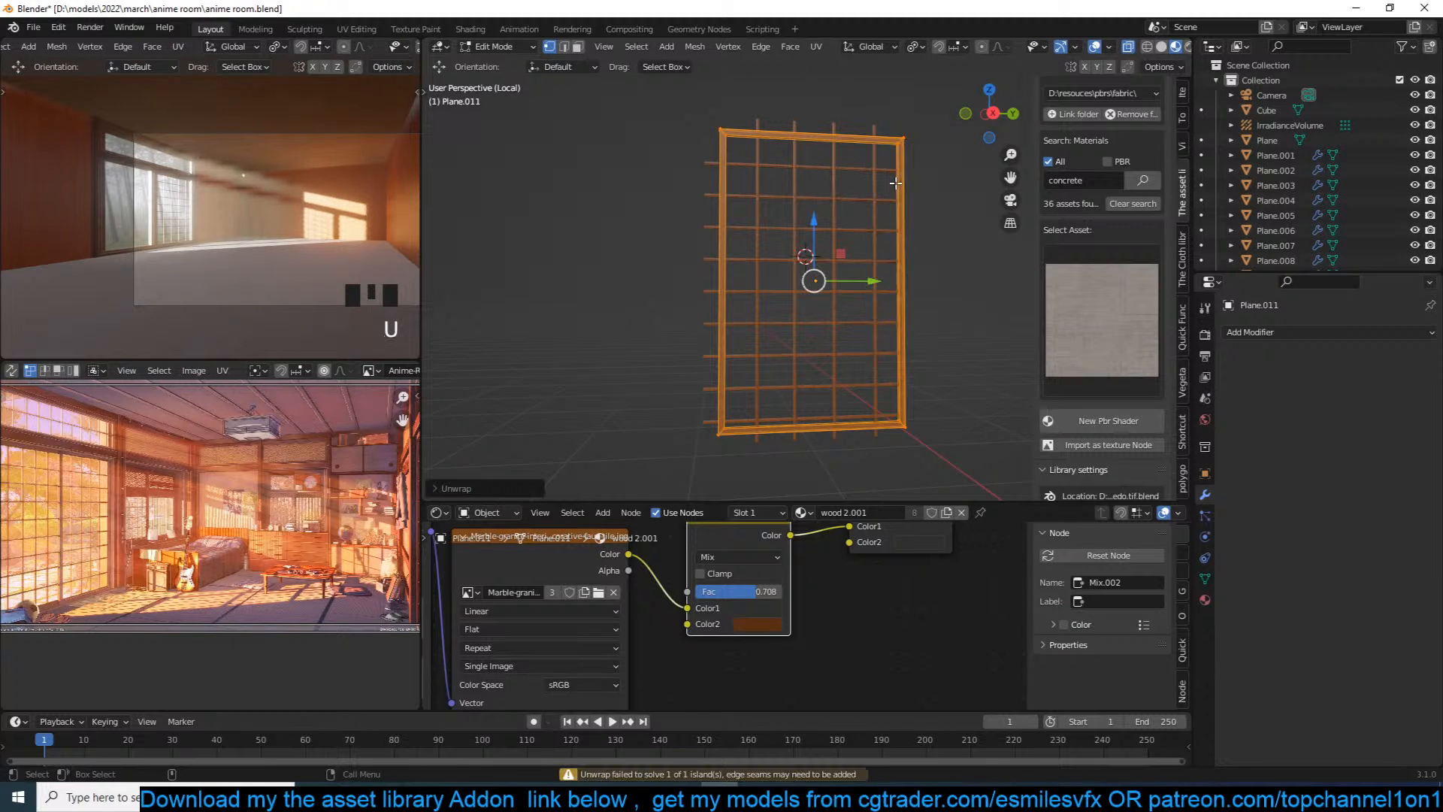
pyautogui.press('u')
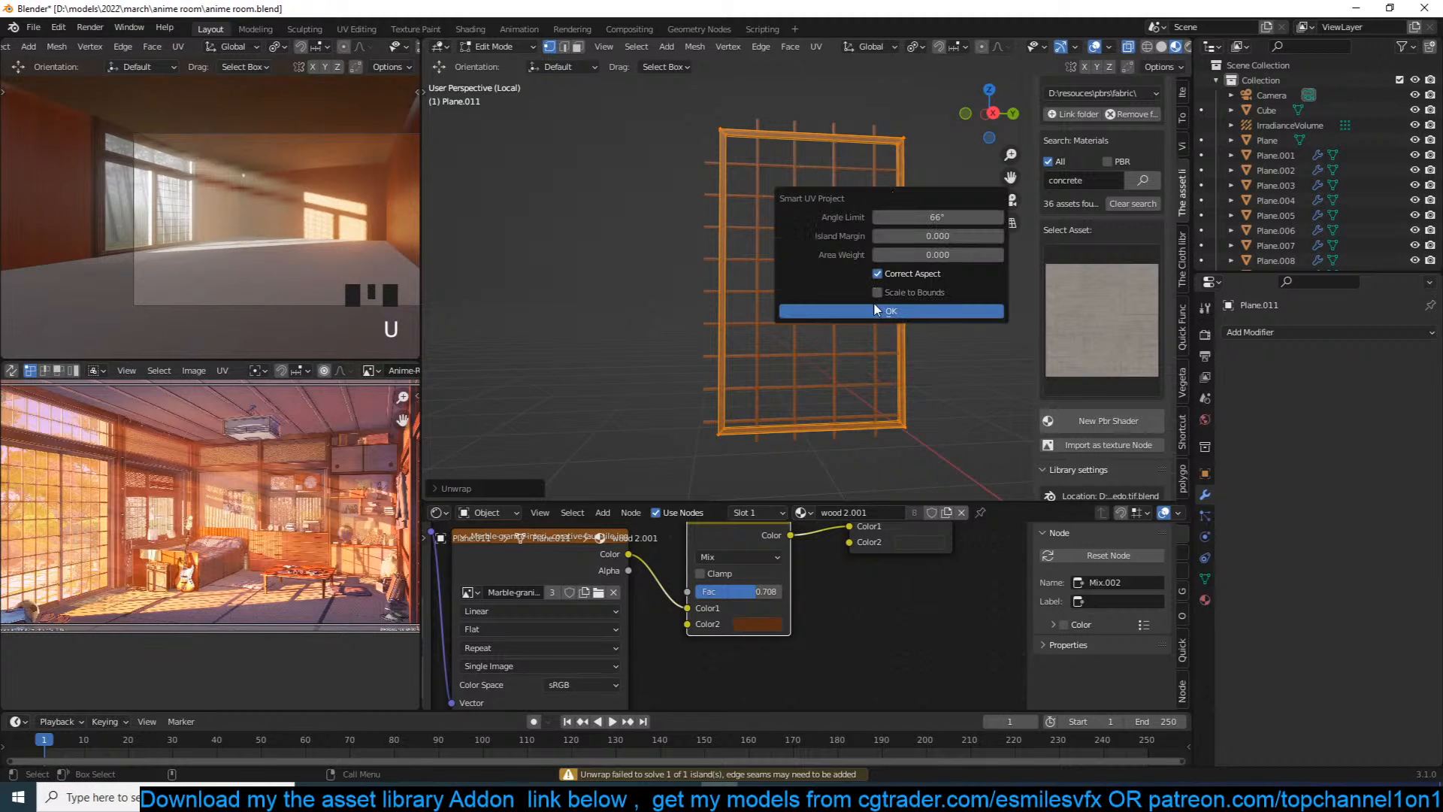
pyautogui.press('u')
pyautogui.press('Tab')
# Step: Open the lattice bars' mesh for vertex editing in an orthographic view facing the frame
pyautogui.press('`')
pyautogui.scroll(3, 881, 256)
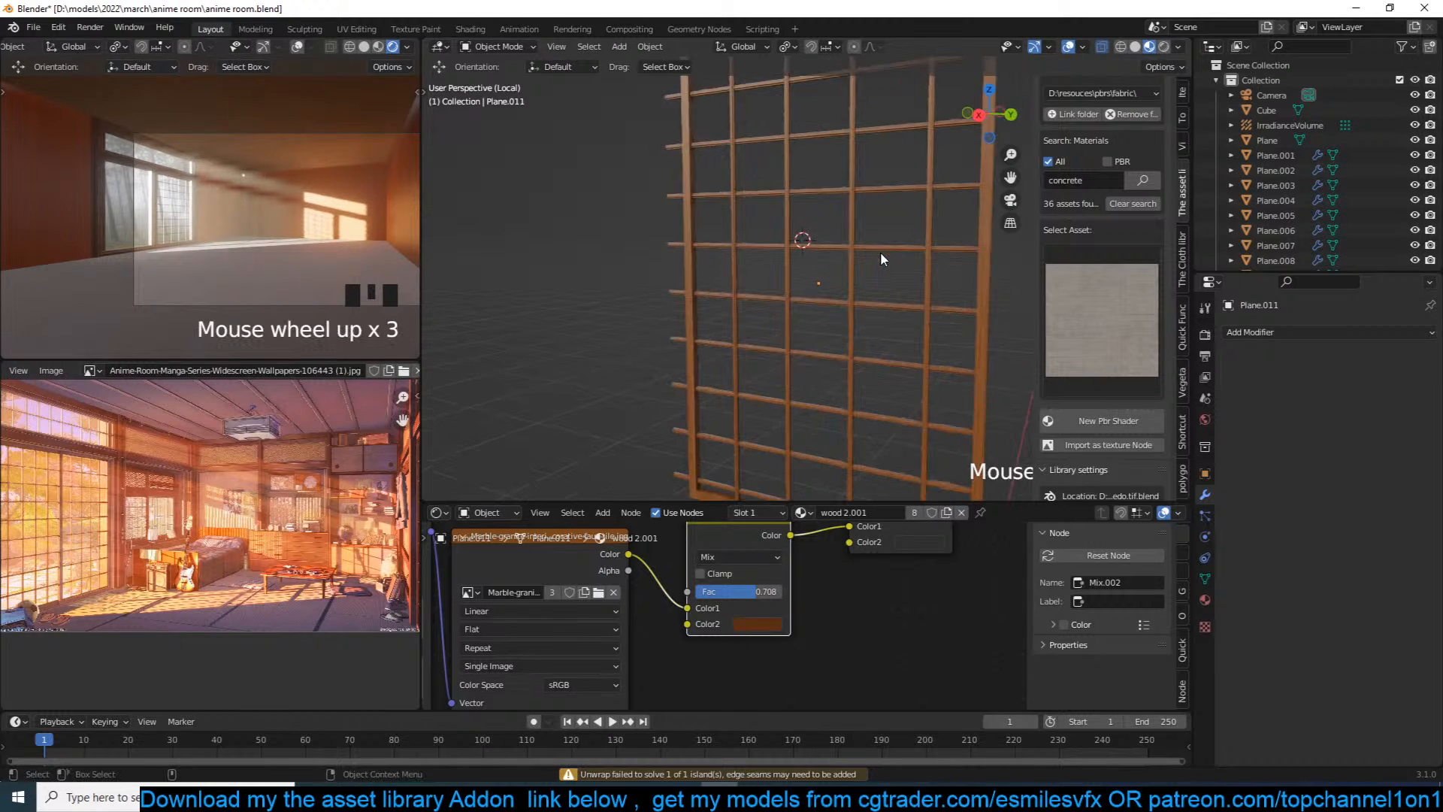
pyautogui.press('KP_3')
pyautogui.click(842, 272)
pyautogui.press('KP_1')
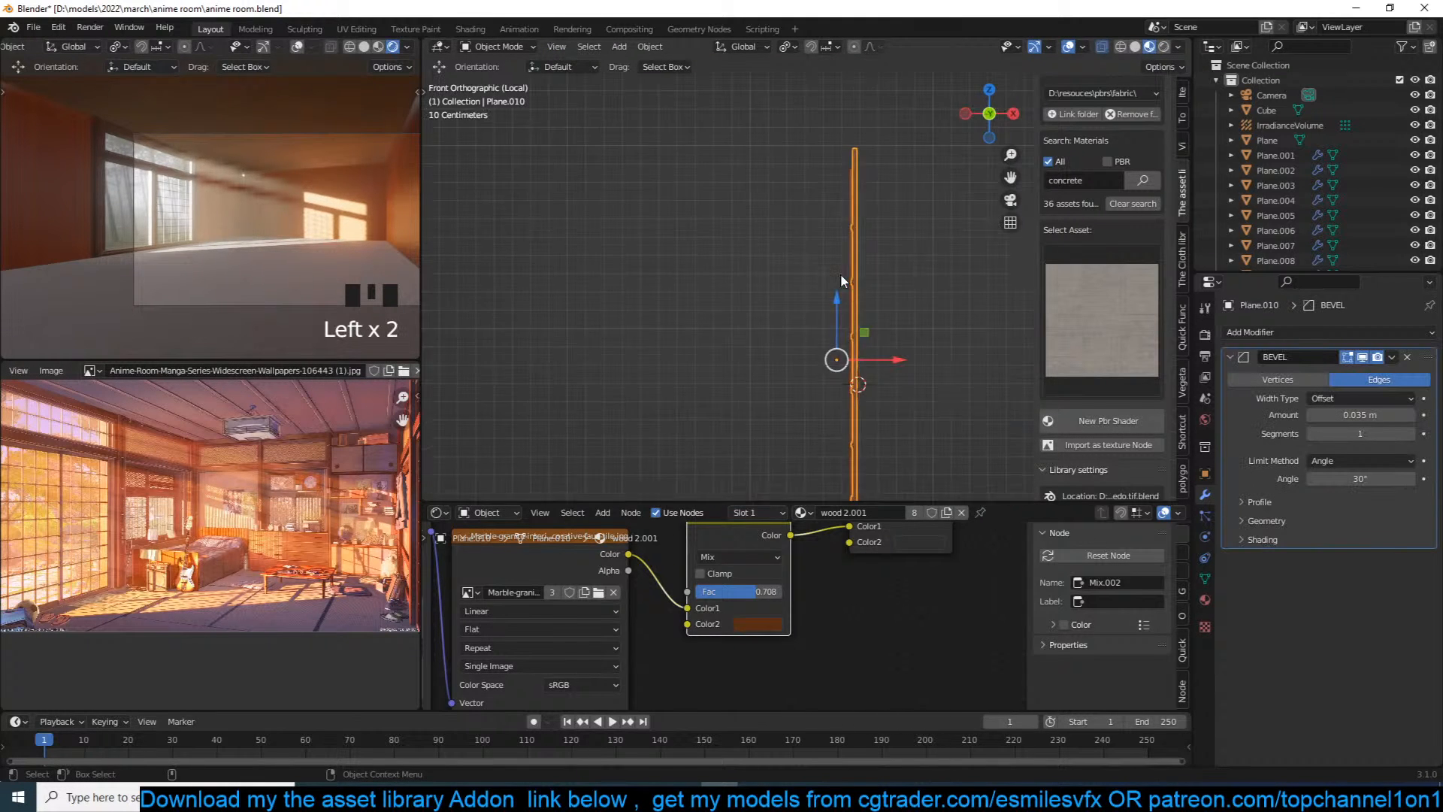
pyautogui.press('KP_3')
pyautogui.press('Tab')
pyautogui.press('1')
pyautogui.moveTo(645, 137); pyautogui.dragTo(859, 218)
pyautogui.moveTo(778, 153); pyautogui.dragTo(780, 168)
pyautogui.hotkey('ctrl', 'z')
# Step: With X-ray on, select the top ends of the vertical bars and lower them into the frame's upper rail
pyautogui.hotkey('alt', 'z')
pyautogui.moveTo(653, 150); pyautogui.dragTo(950, 214)
pyautogui.moveTo(780, 146); pyautogui.dragTo(780, 164)
# Step: Select the protruding ends of the horizontal bars and move them inward to the frame's side
pyautogui.scroll(-4, 645, 226)
pyautogui.keyDown('shift'); pyautogui.moveTo(648, 286); pyautogui.dragTo(648, 237, button='middle'); pyautogui.keyUp('shift')
pyautogui.scroll(3, 652, 236)
pyautogui.moveTo(654, 147); pyautogui.dragTo(724, 402)
pyautogui.moveTo(739, 269); pyautogui.dragTo(756, 270)
# Step: Raise the bottom ends of the vertical bars into the frame's lower rail and save the file
pyautogui.moveTo(709, 387); pyautogui.dragTo(879, 424)
pyautogui.moveTo(785, 337); pyautogui.dragTo(786, 324)
pyautogui.press('Tab')
pyautogui.moveTo(869, 274); pyautogui.dragTo(918, 273, button='middle')
pyautogui.click(743, 282)
pyautogui.scroll(2, 918, 273)
pyautogui.hotkey('ctrl', 's')
# Step: Join the lattice bars into the border frame object and save the file
pyautogui.click(874, 218)
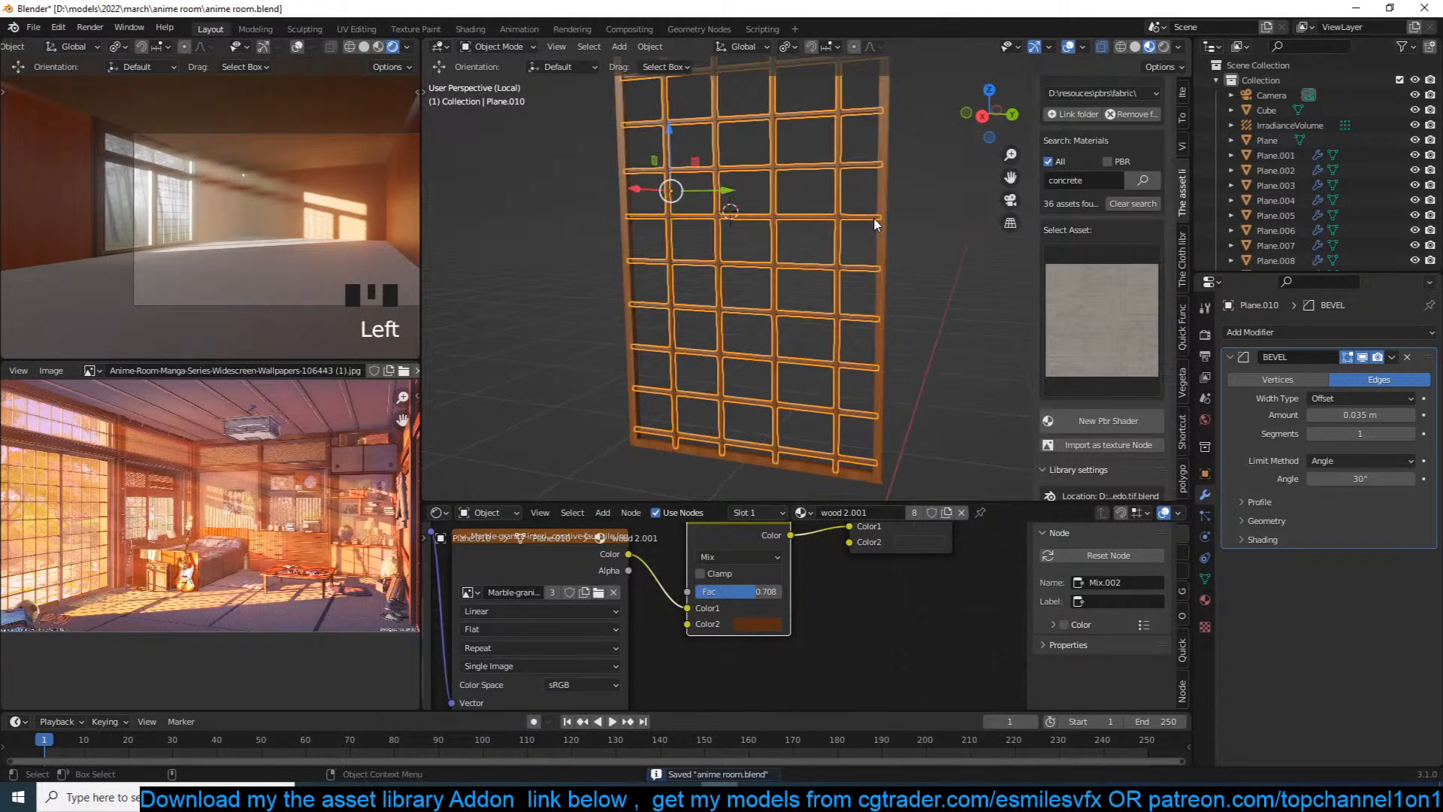
pyautogui.keyDown('shift'); pyautogui.click(876, 302); pyautogui.keyUp('shift')
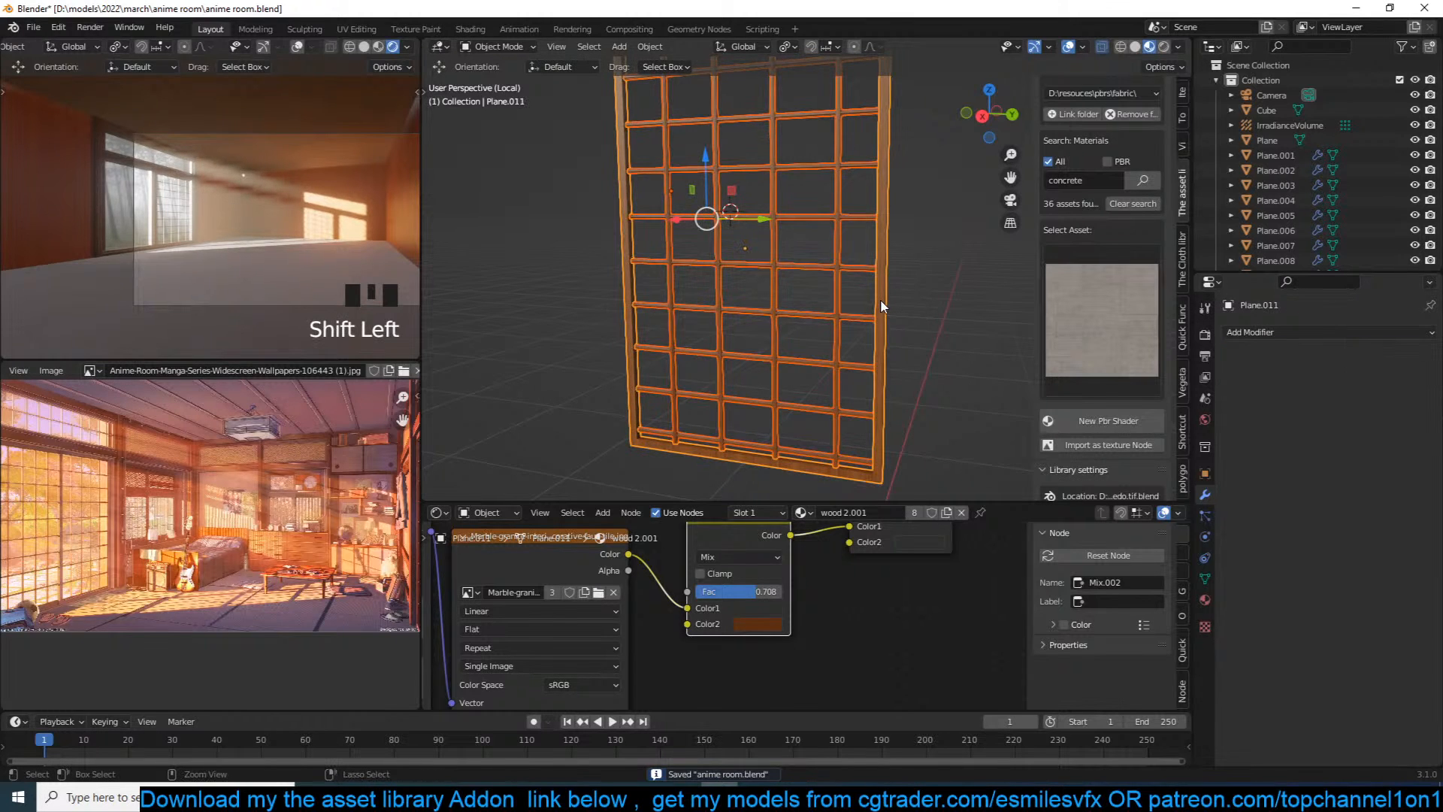
pyautogui.hotkey('ctrl', 'j')
pyautogui.hotkey('alt', 'a')
pyautogui.press('`')
pyautogui.moveTo(886, 306); pyautogui.dragTo(868, 351, button='middle')
pyautogui.scroll(6, 842, 292)
pyautogui.scroll(-4, 817, 299)
pyautogui.scroll(-1, 818, 353)
pyautogui.hotkey('ctrl', 's')
# Step: Add a centred loop cut around the inner side of the border frame near its lower corner
pyautogui.click(875, 351)
pyautogui.press('`')
pyautogui.press('Tab')
pyautogui.hotkey('alt', 'a')
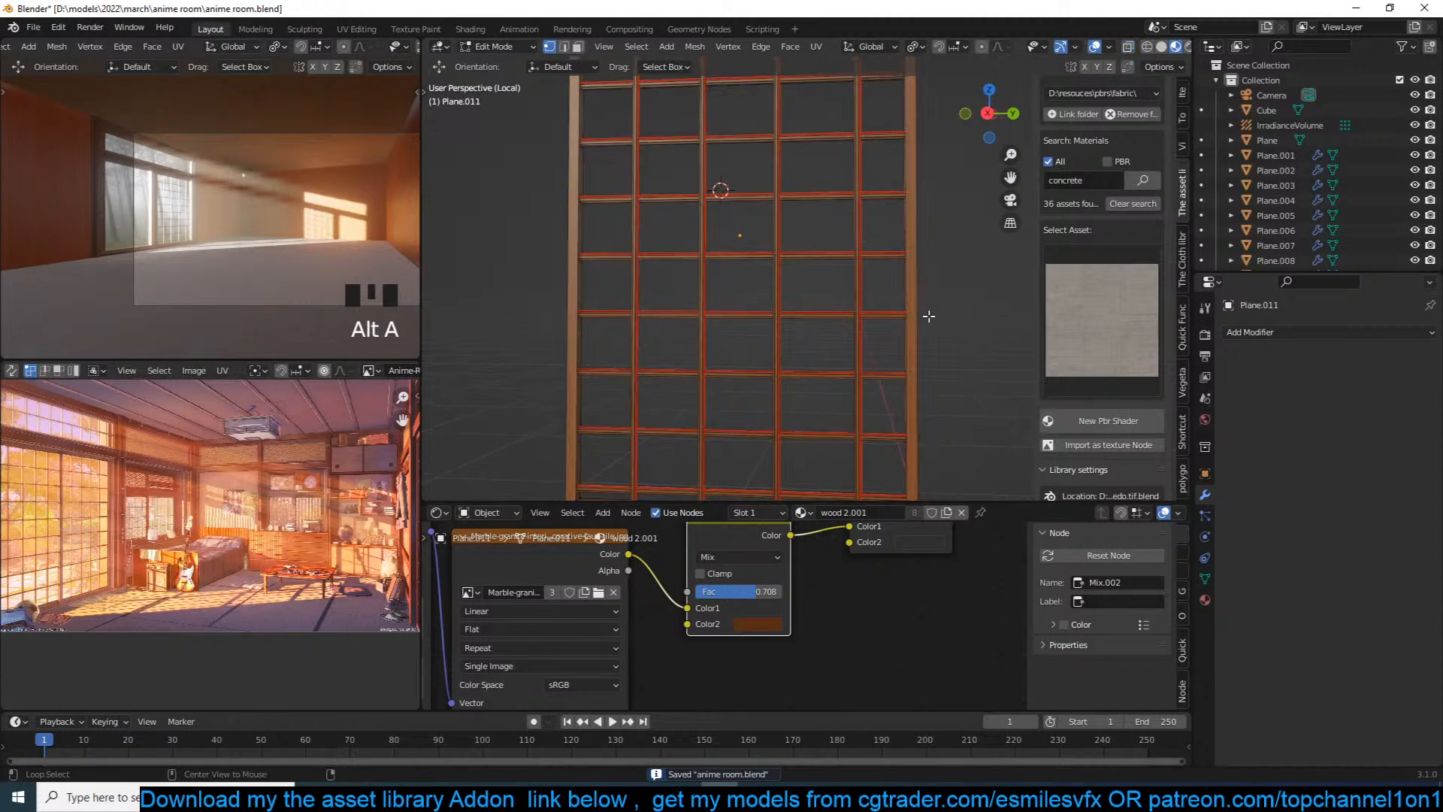
pyautogui.scroll(3, 995, 328)
pyautogui.keyDown('shift'); pyautogui.moveTo(995, 328); pyautogui.dragTo(986, 171, button='middle'); pyautogui.keyUp('shift')
pyautogui.keyDown('shift'); pyautogui.moveTo(988, 361); pyautogui.dragTo(923, 206, button='middle'); pyautogui.keyUp('shift')
pyautogui.scroll(2, 941, 301)
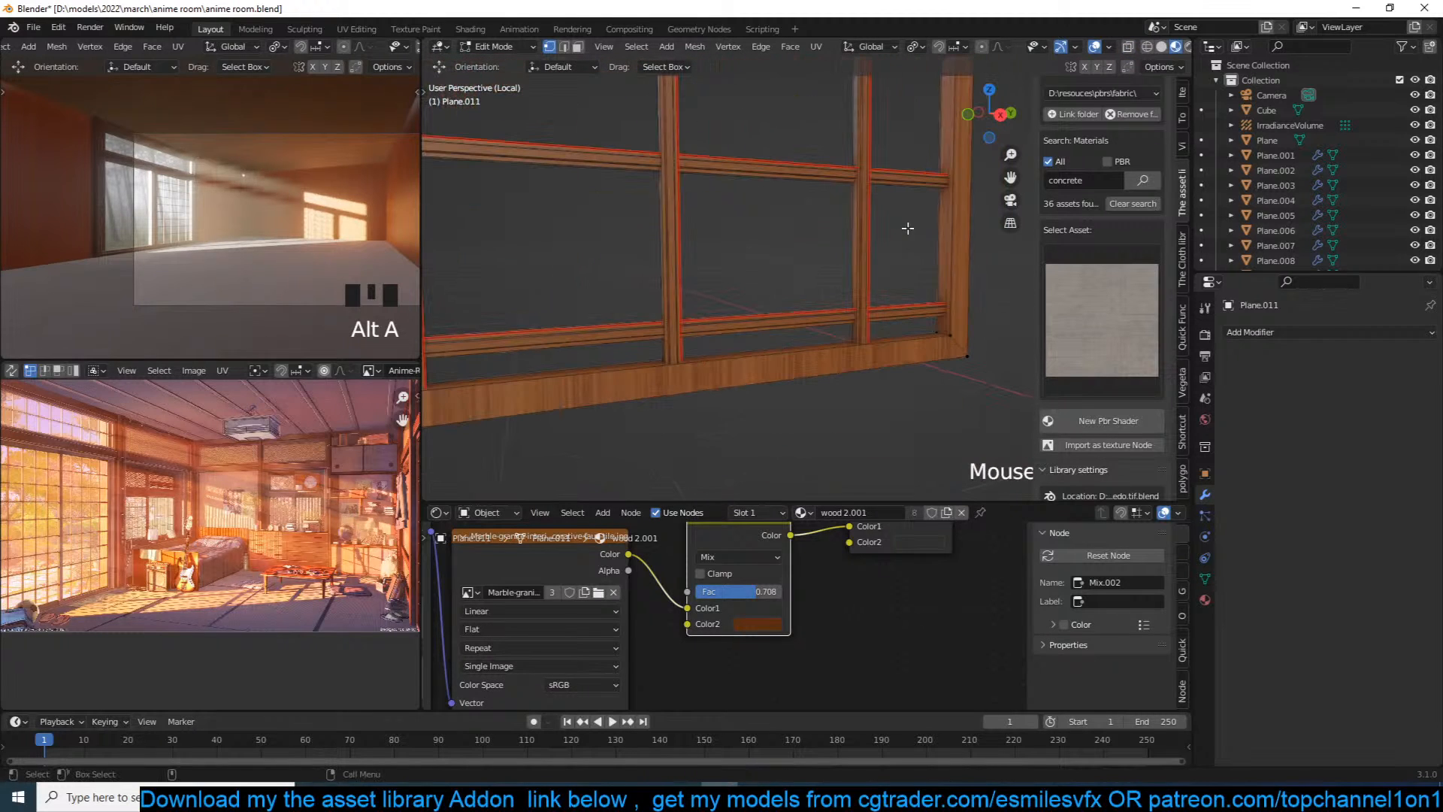
pyautogui.hotkey('ctrl', 'r')
pyautogui.click(941, 330)
pyautogui.rightClick(941, 331)
# Step: Select a face loop on the frame's inner side and extrude it along normals to form a thin ledge
pyautogui.press('`')
pyautogui.scroll(3, 949, 345)
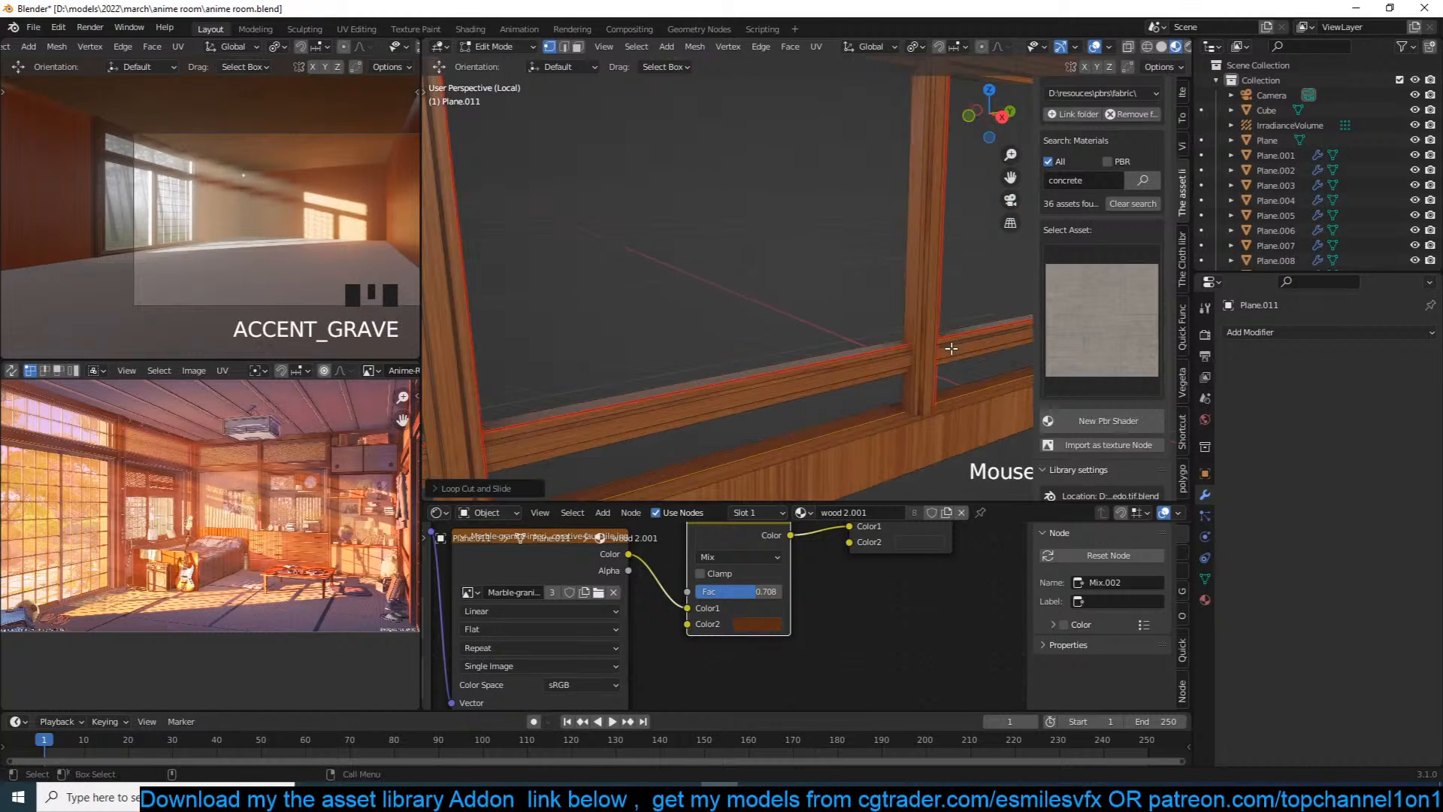
pyautogui.keyDown('shift'); pyautogui.moveTo(952, 348); pyautogui.dragTo(791, 315, button='middle'); pyautogui.keyUp('shift')
pyautogui.scroll(-2, 842, 319)
pyautogui.press('3')
pyautogui.keyDown('alt'); pyautogui.click(911, 335); pyautogui.keyUp('alt')
pyautogui.hotkey('alt', 'e')
pyautogui.click(940, 342)
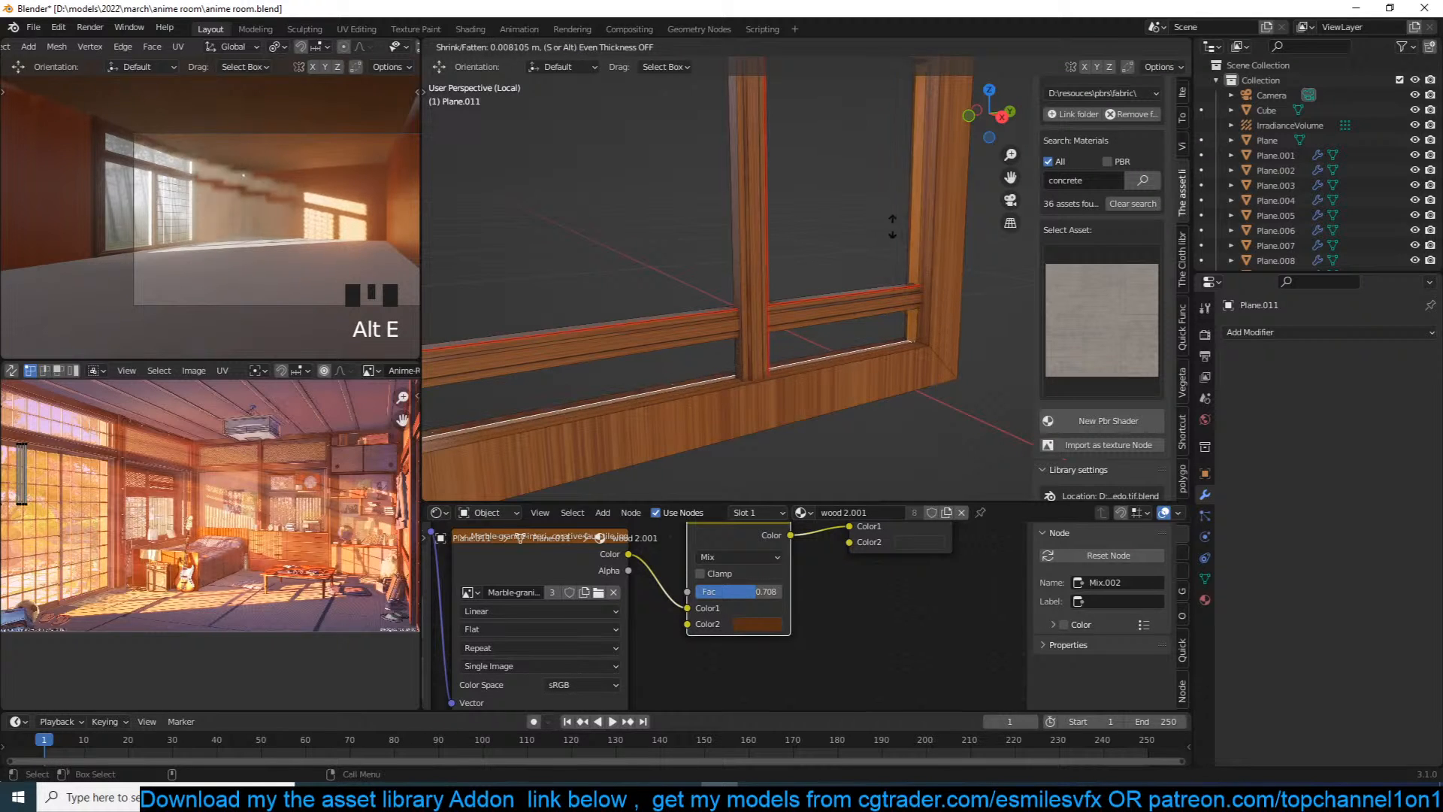
pyautogui.click(434, 395)
# Step: Unwrap the whole lattice frame again with Smart UV Project and save the file
pyautogui.press('Tab')
pyautogui.press('Tab')
pyautogui.scroll(2, 865, 344)
pyautogui.press('a')
pyautogui.press('u')
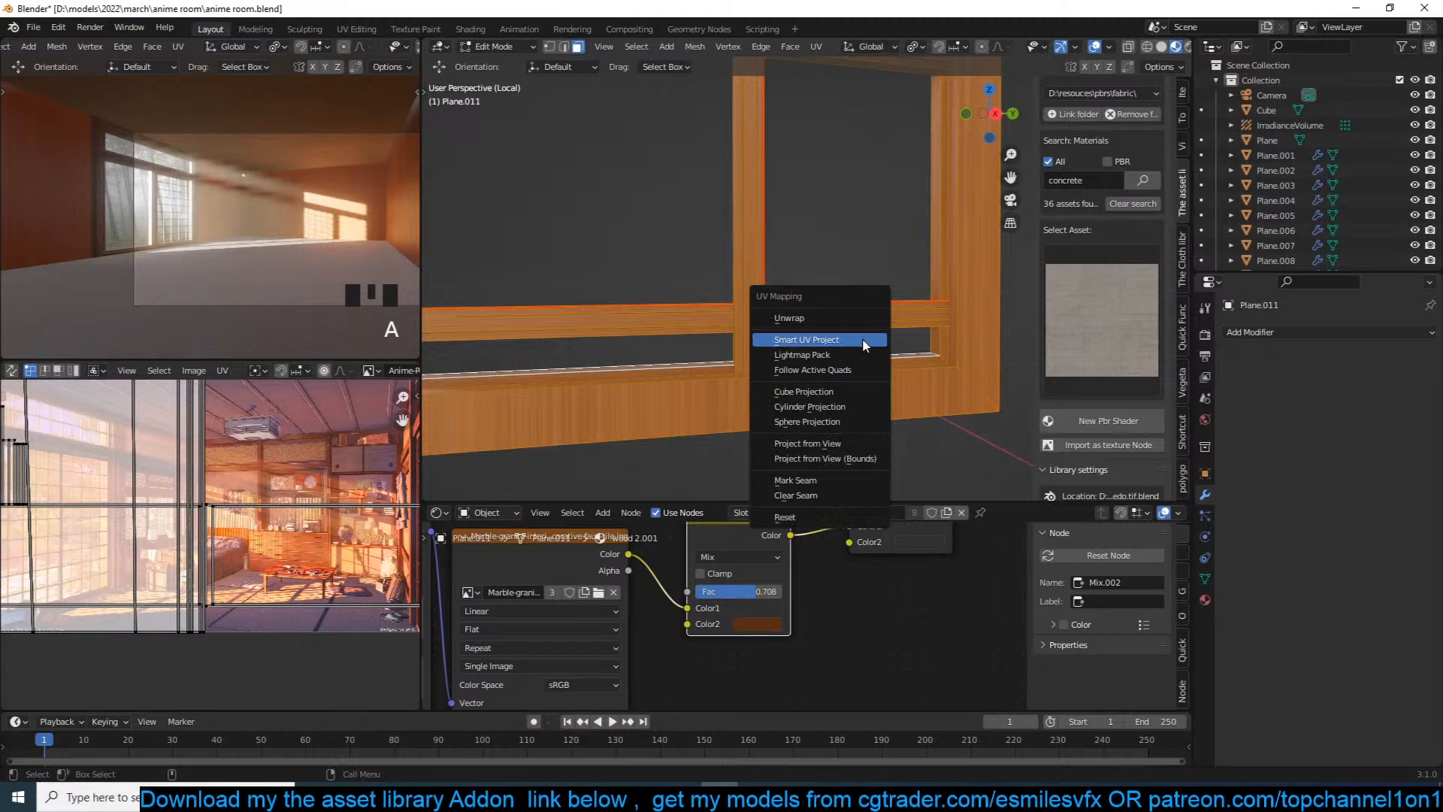
pyautogui.click(863, 339)
pyautogui.click(845, 458)
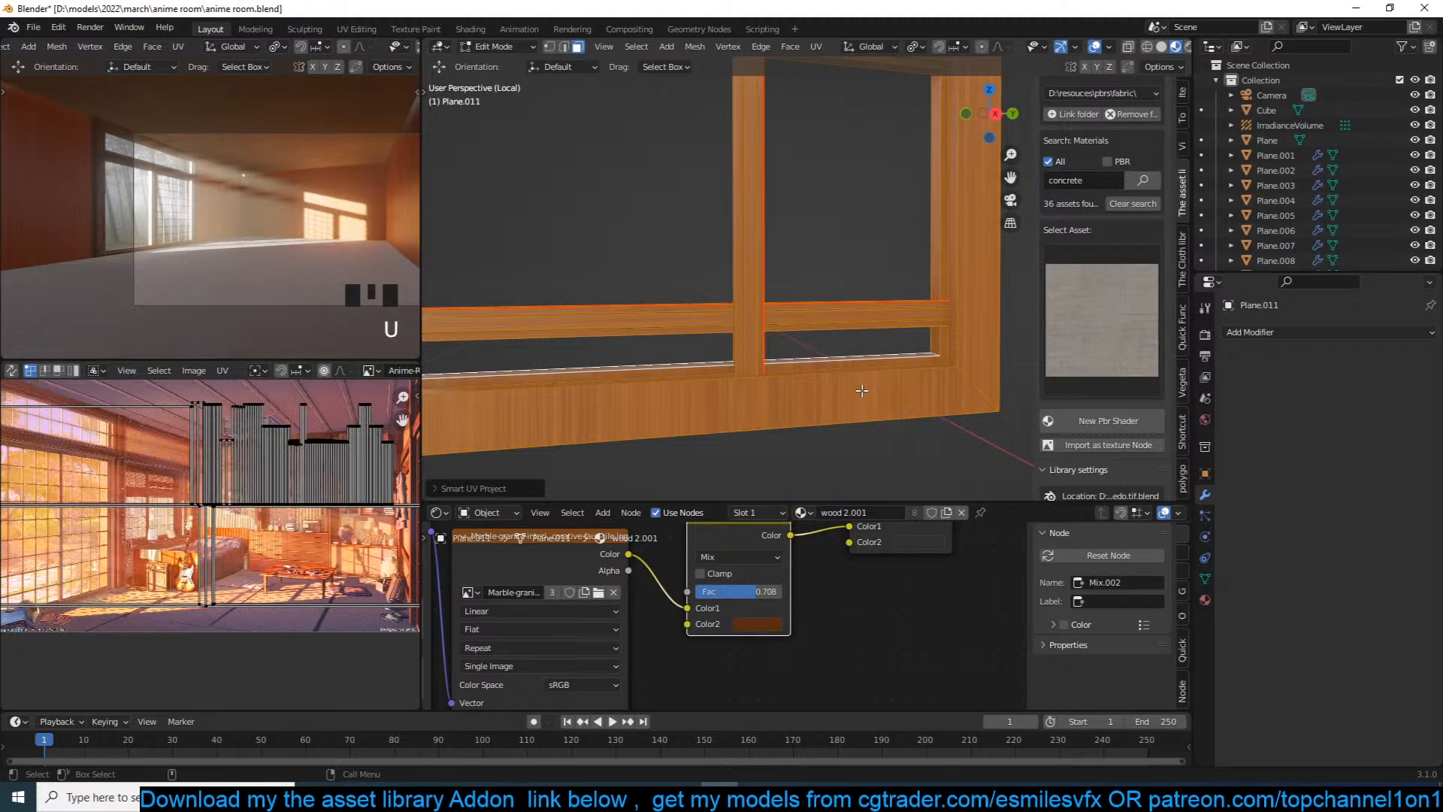
pyautogui.press('Tab')
pyautogui.hotkey('ctrl', 's')
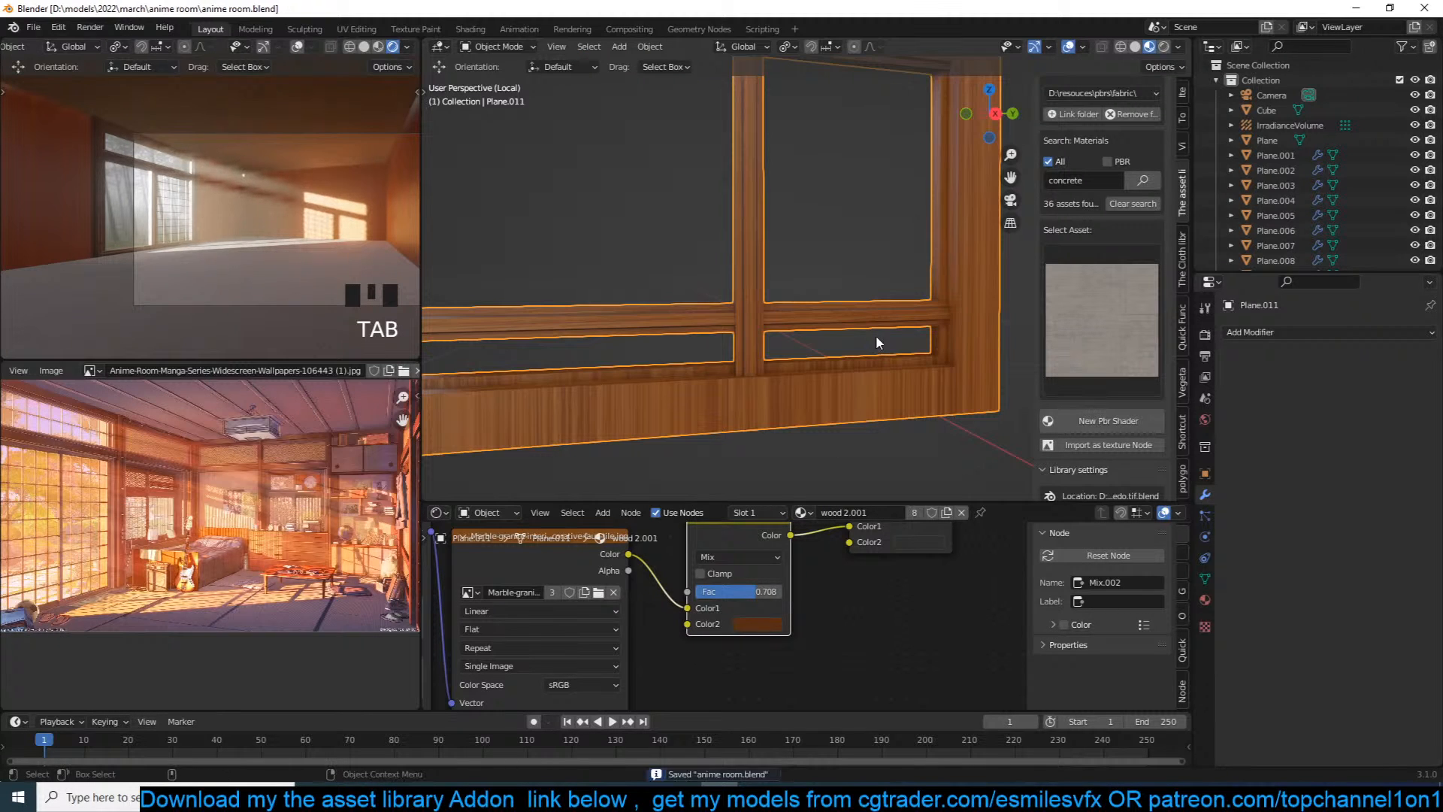
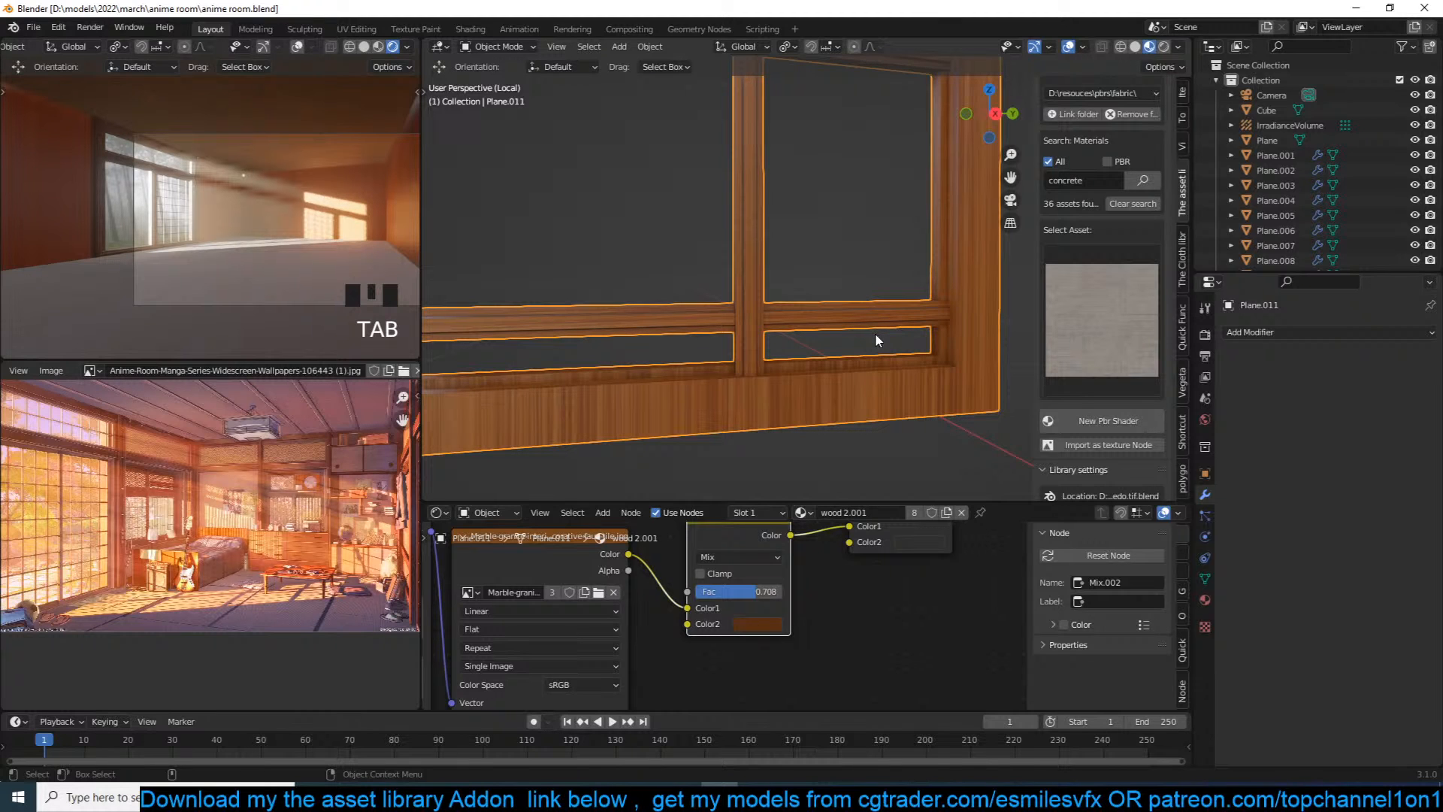
# Step: Examine the lattice frame's corners and bars from several angles
pyautogui.scroll(-6, 873, 331)
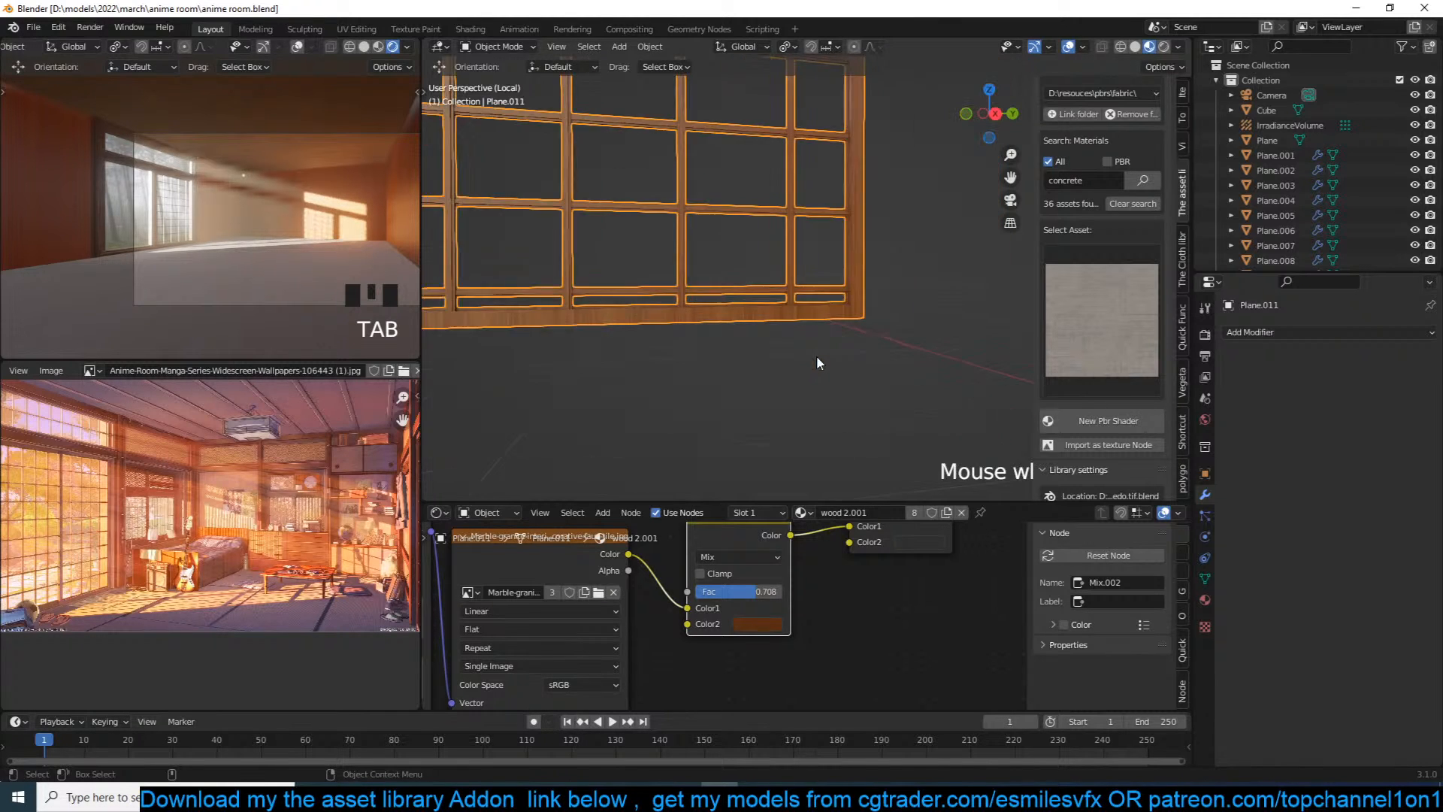
pyautogui.hotkey('ctrl', 's')
pyautogui.keyDown('shift'); pyautogui.moveTo(835, 195); pyautogui.dragTo(848, 318, button='middle'); pyautogui.keyUp('shift')
pyautogui.scroll(3, 849, 301)
pyautogui.press('Tab')
pyautogui.moveTo(854, 222); pyautogui.dragTo(833, 353, button='middle')
pyautogui.press('Tab')
pyautogui.scroll(-3, 806, 255)
pyautogui.moveTo(851, 277); pyautogui.dragTo(734, 297, button='middle')
pyautogui.click(800, 254)
pyautogui.hotkey('ctrl', 's')
pyautogui.moveTo(809, 251); pyautogui.dragTo(793, 338, button='middle')
# Step: Duplicate an edge loop of the lattice frame's border and fill it with a face as a pane
pyautogui.click(847, 299)
pyautogui.scroll(-3, 838, 319)
pyautogui.hotkey('alt', 'a')
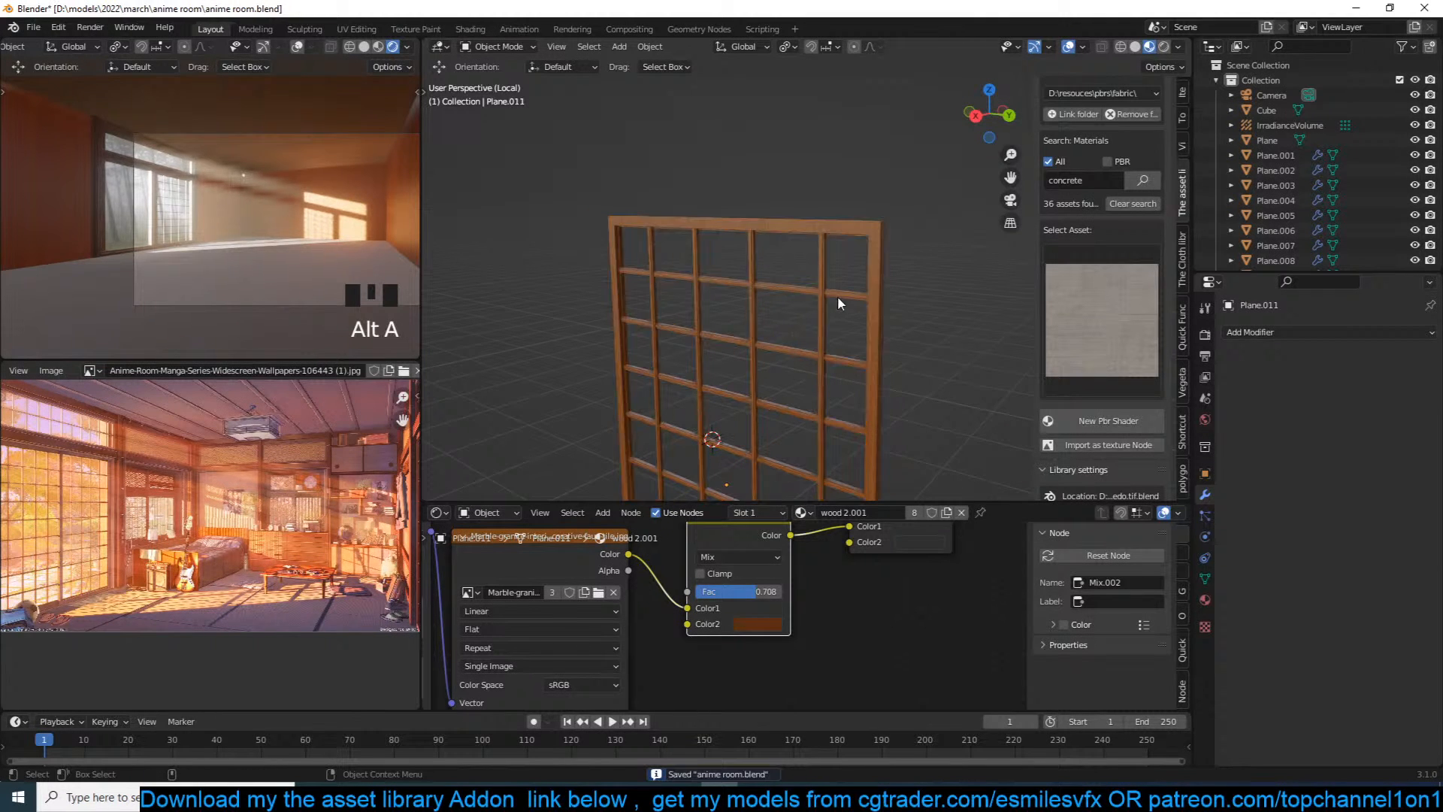
pyautogui.press('Tab')
pyautogui.moveTo(838, 296); pyautogui.dragTo(789, 293, button='middle')
pyautogui.keyDown('alt'); pyautogui.click(901, 258); pyautogui.keyUp('alt')
pyautogui.hotkey('shift', 'd')
pyautogui.press('f')
# Step: Move the filled pane along X to sit behind the lattice bars, unwrap its UVs, and save the file
pyautogui.press('`')
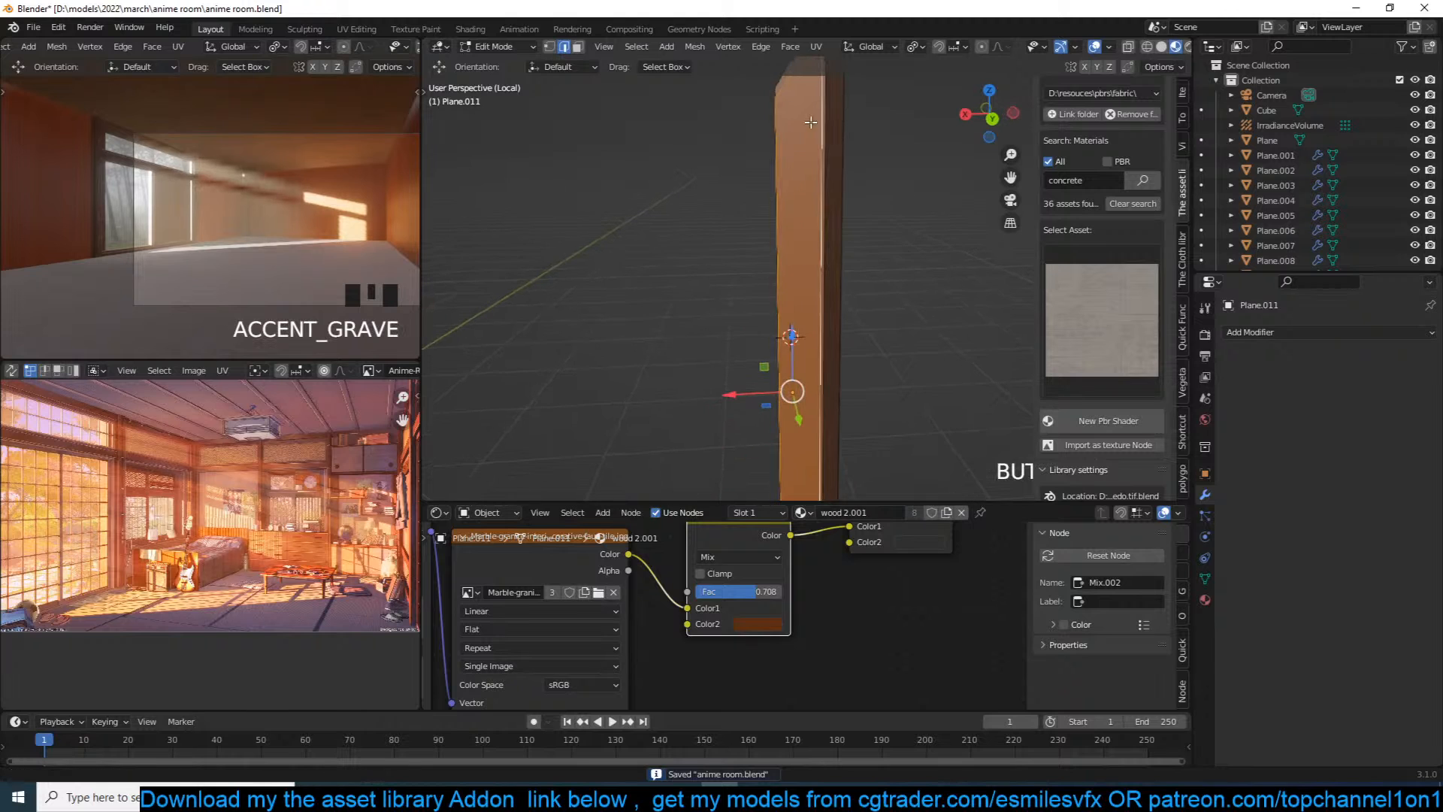
pyautogui.moveTo(750, 400); pyautogui.dragTo(764, 400)
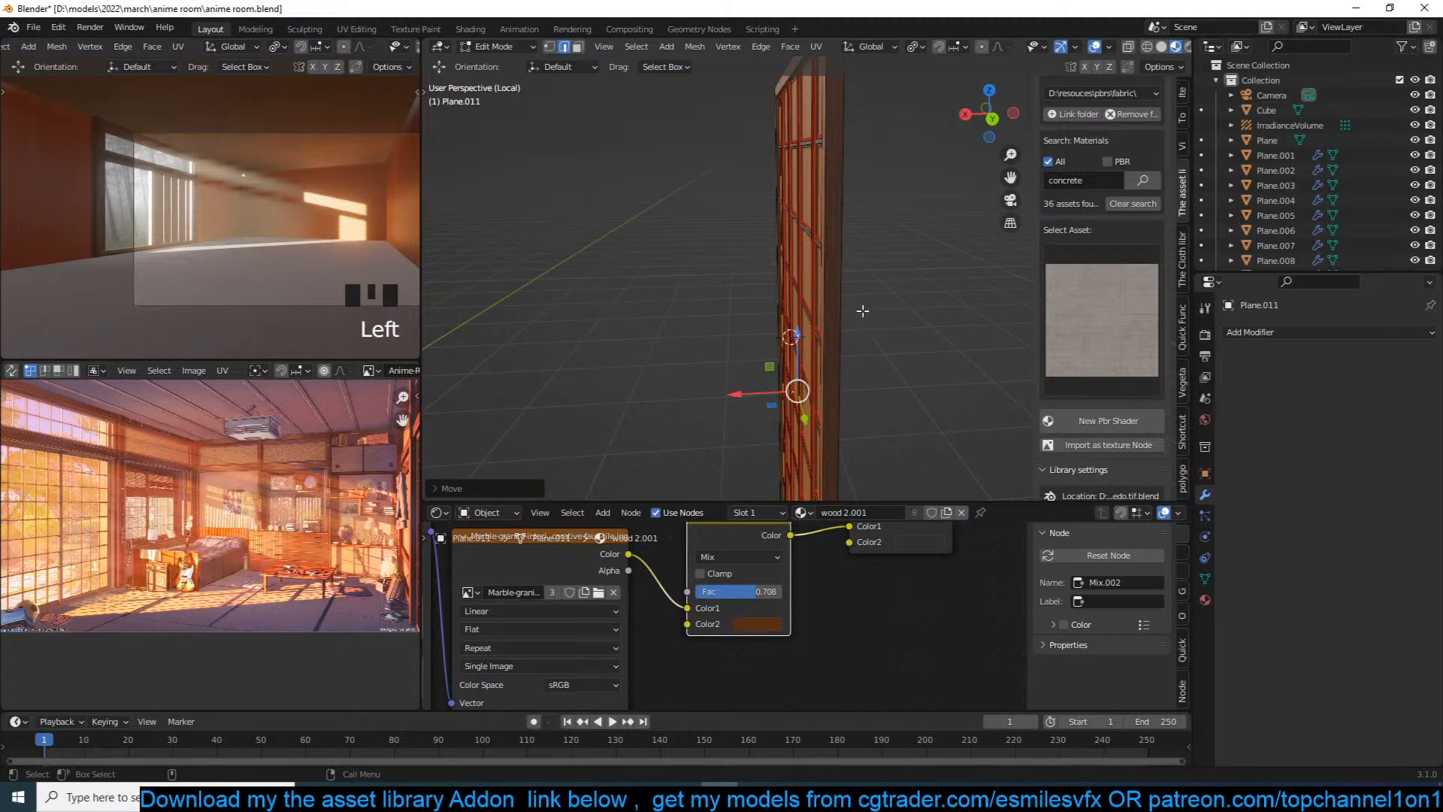
pyautogui.press('u')
pyautogui.click(863, 310)
pyautogui.press('u')
pyautogui.click(904, 223)
pyautogui.press('Tab')
pyautogui.hotkey('ctrl', 's')
# Step: Extrude the pane face along its normal by about 0.003 m to give it thickness
pyautogui.scroll(3, 1083, 267)
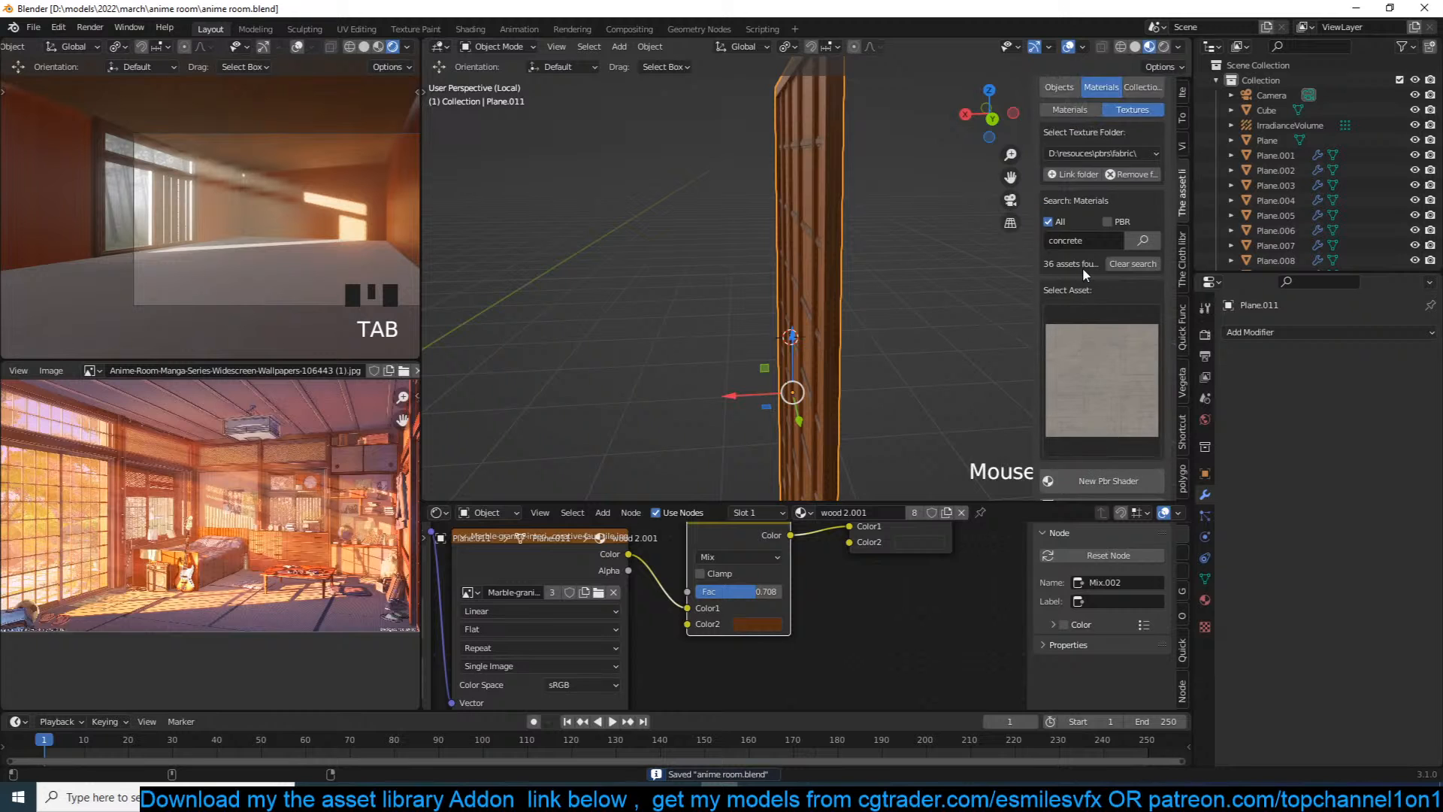
pyautogui.scroll(2, 1082, 267)
pyautogui.press('Tab')
pyautogui.moveTo(889, 322)
pyautogui.mouseDown(button='middle')
pyautogui.moveTo(738, 324)
pyautogui.moveTo(887, 328)
pyautogui.mouseUp(button='middle')
pyautogui.press('e')
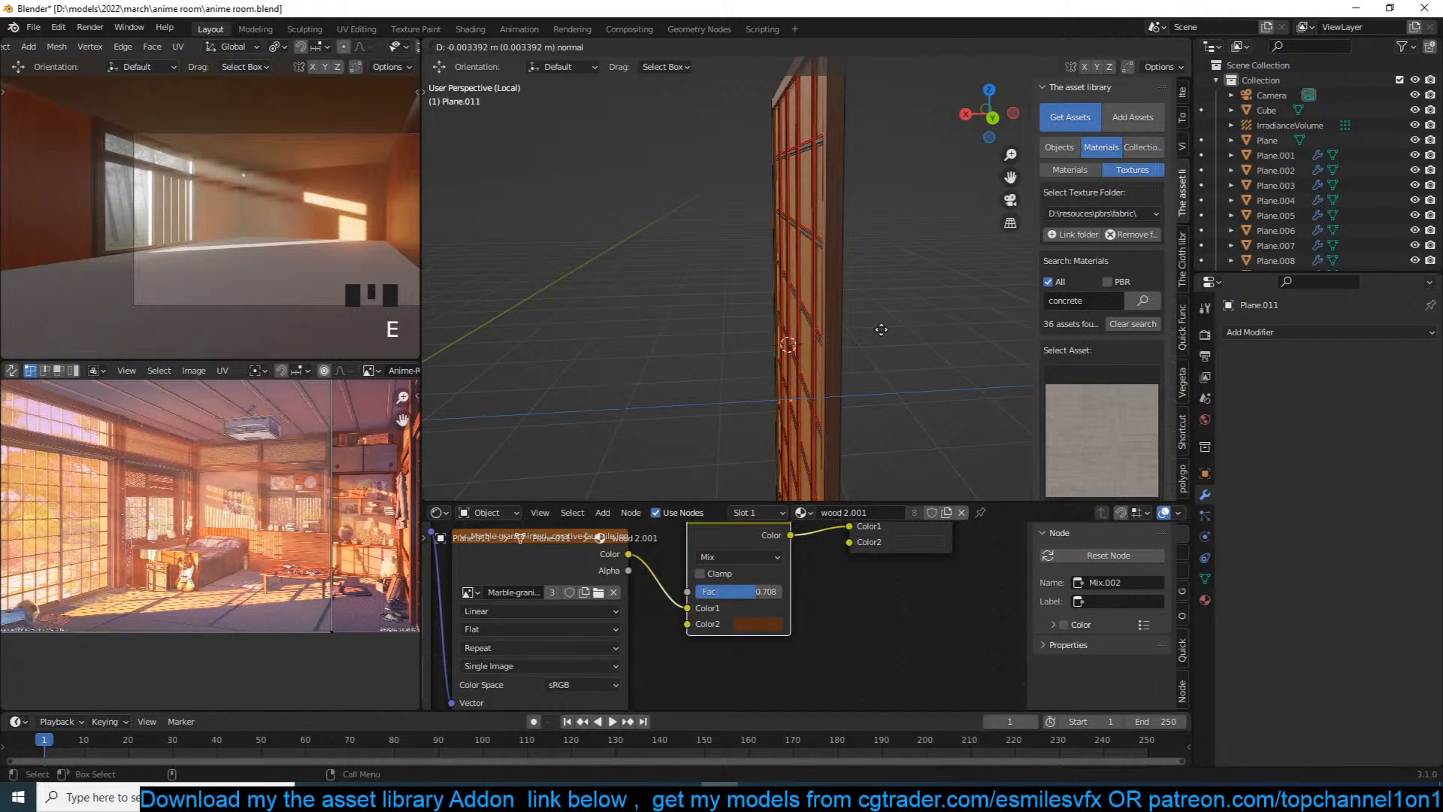
pyautogui.click(881, 329)
# Step: Add a second material slot for the pane's linked geometry and search the asset library's materials for "glass"
pyautogui.hotkey('ctrl', 'l')
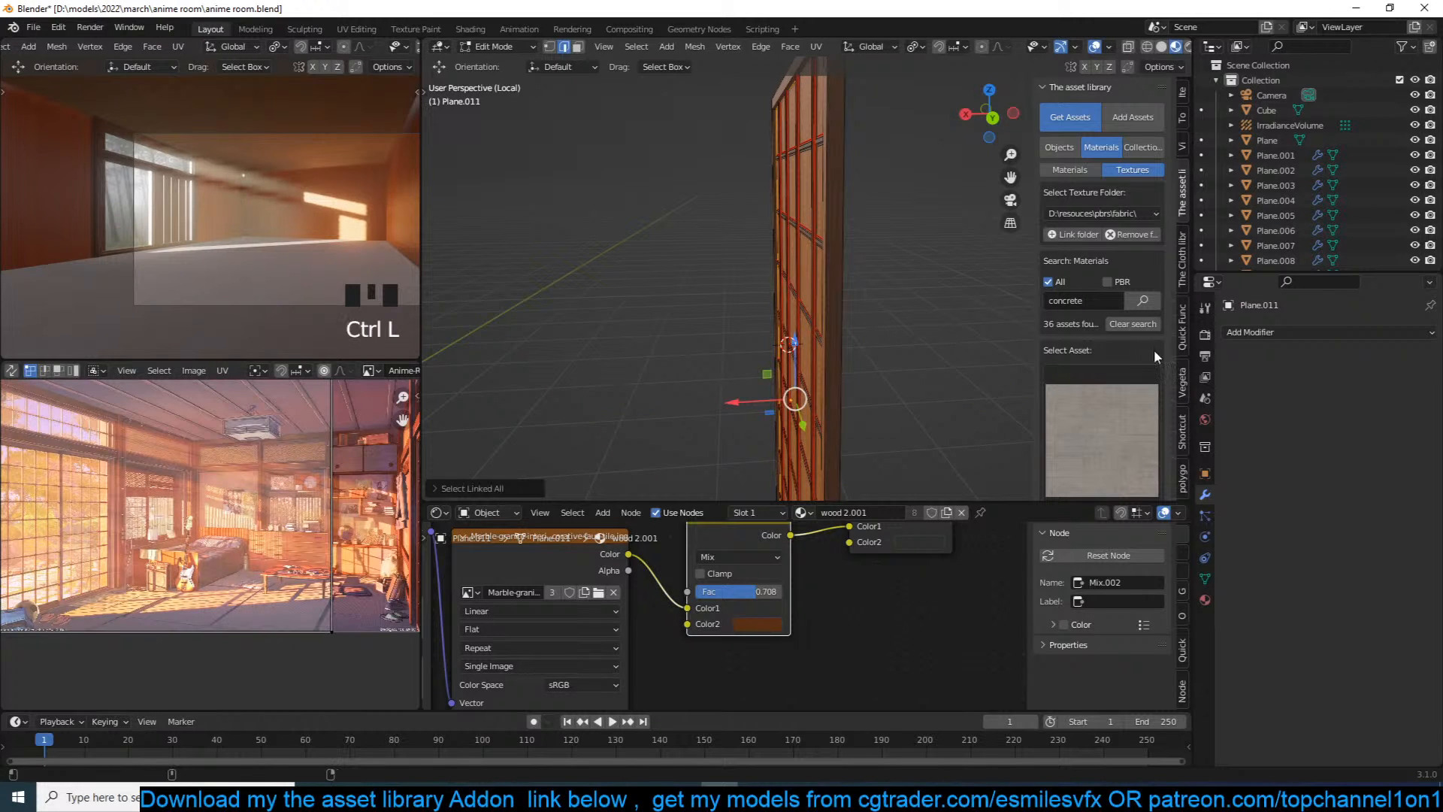
pyautogui.click(1206, 600)
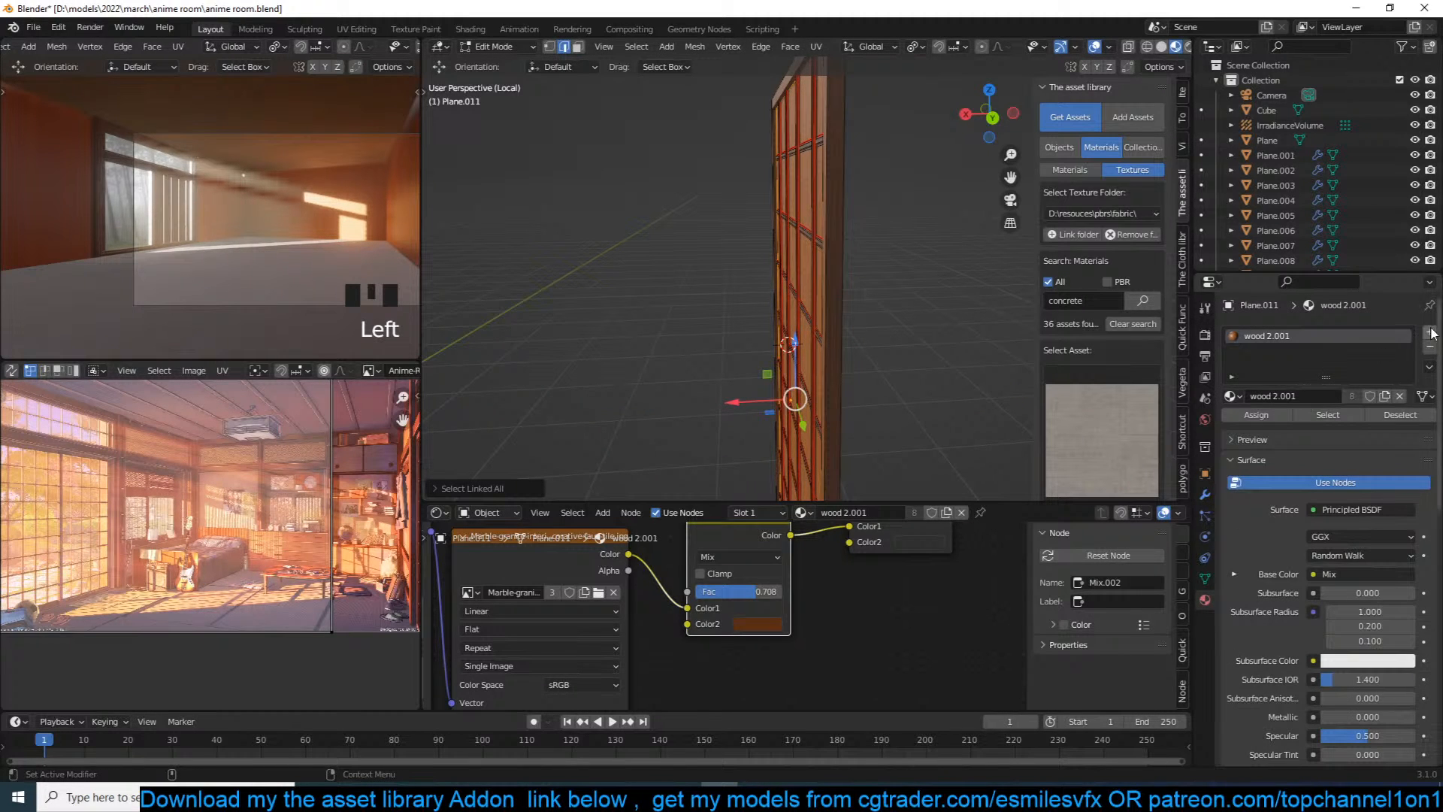
pyautogui.click(1430, 334)
pyautogui.click(1087, 169)
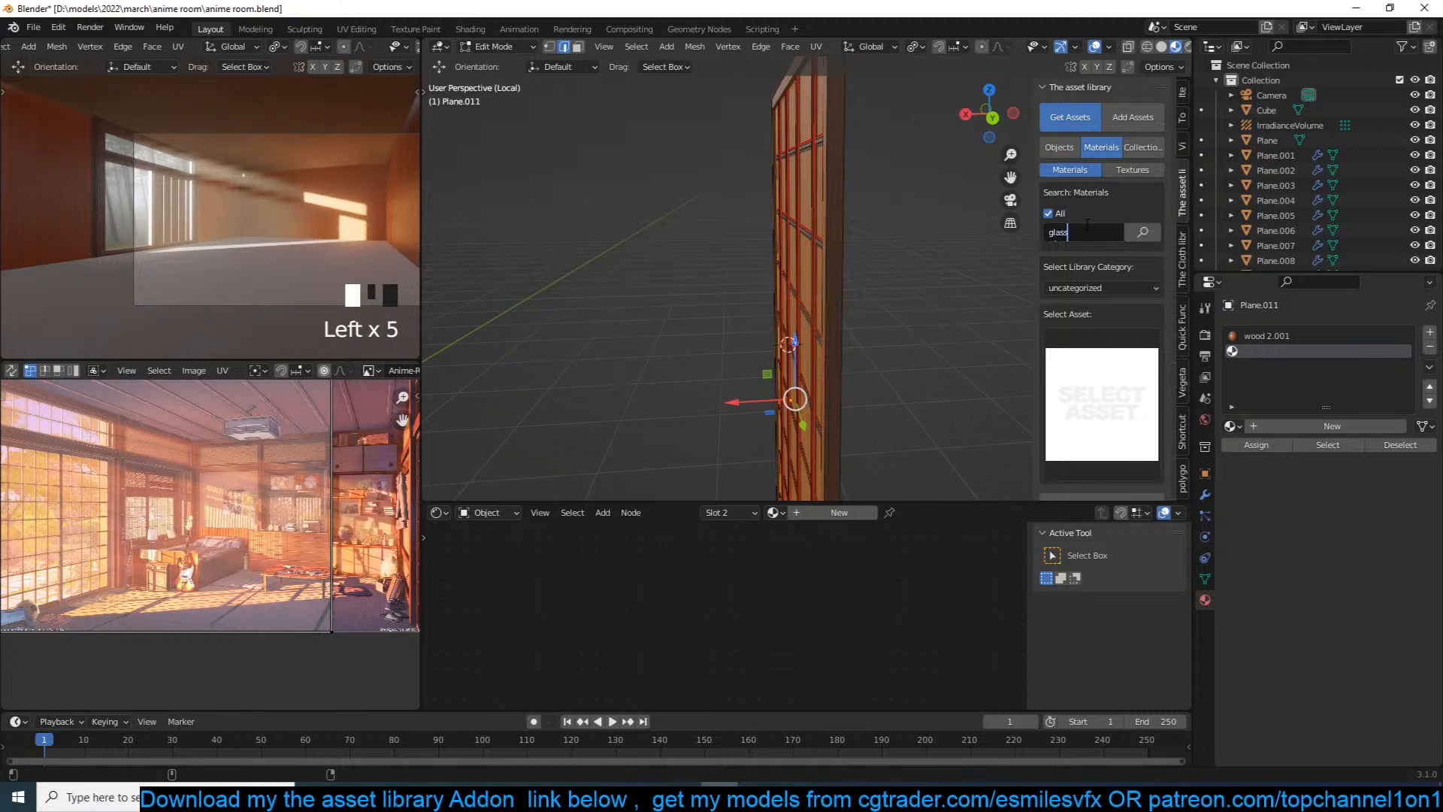
pyautogui.press('Return')
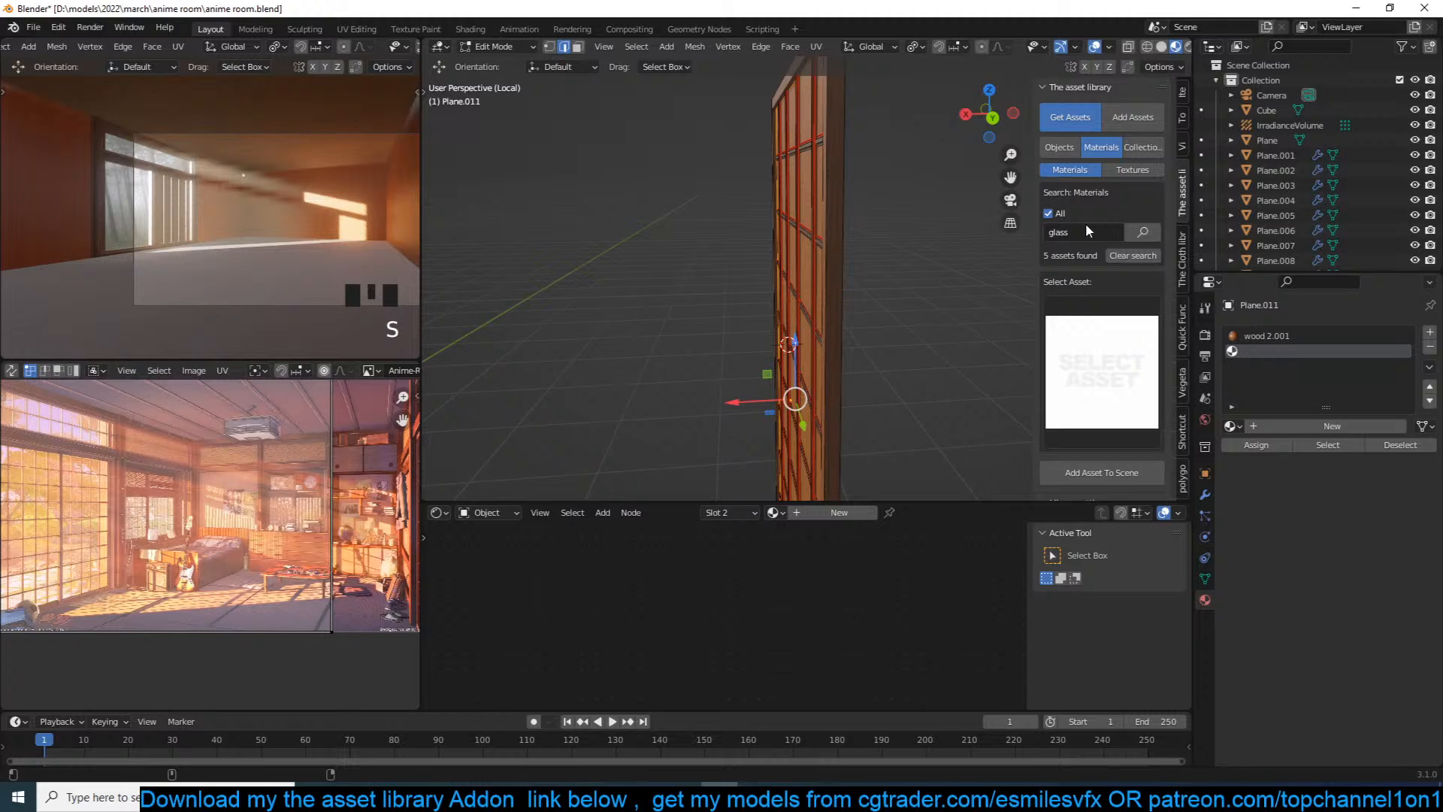
# Step: Add the non-refractive glass material from the asset library to the pane's second slot, leave Edit Mode, and save the file
pyautogui.click(1098, 365)
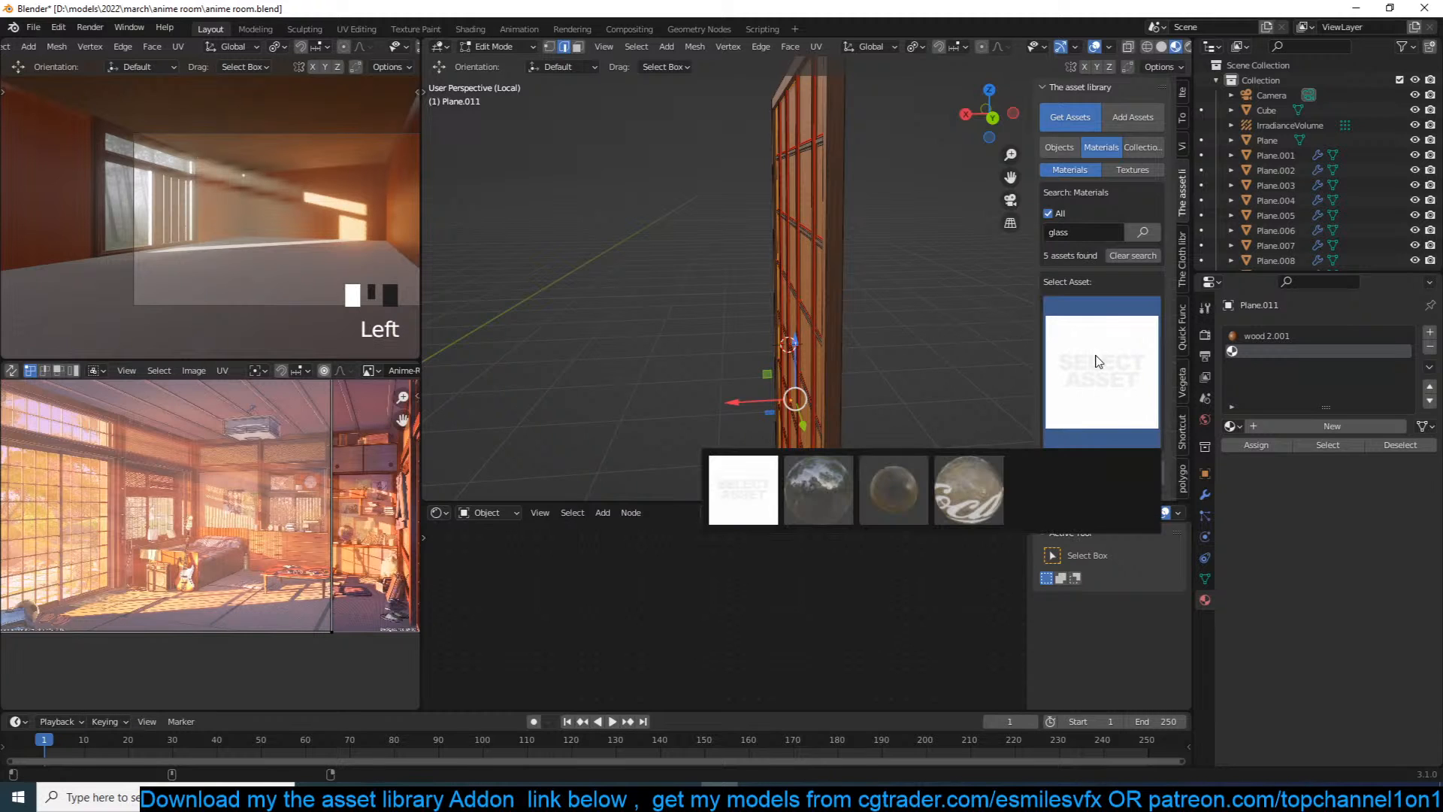
pyautogui.click(819, 489)
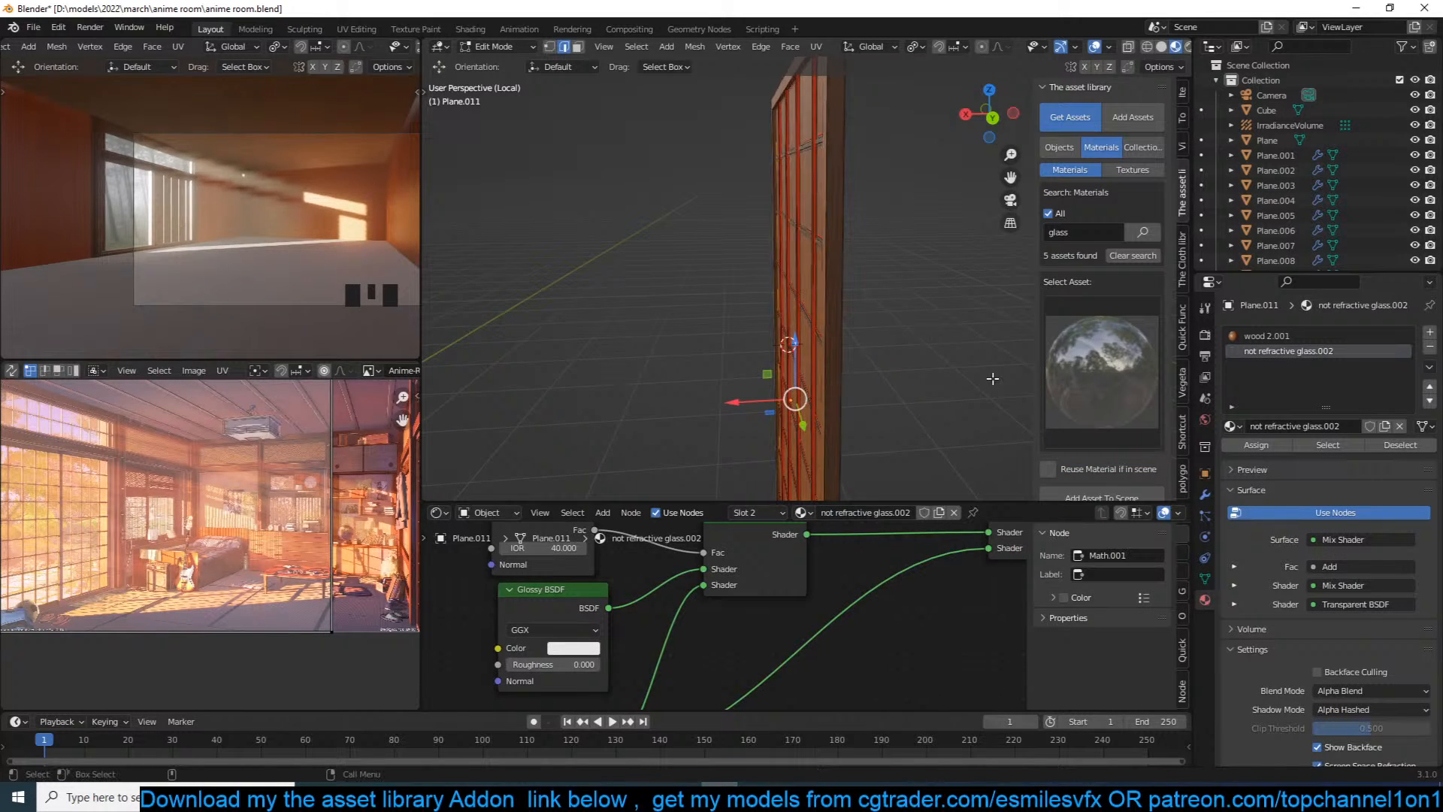
pyautogui.click(939, 316)
pyautogui.press('Tab')
pyautogui.press('`')
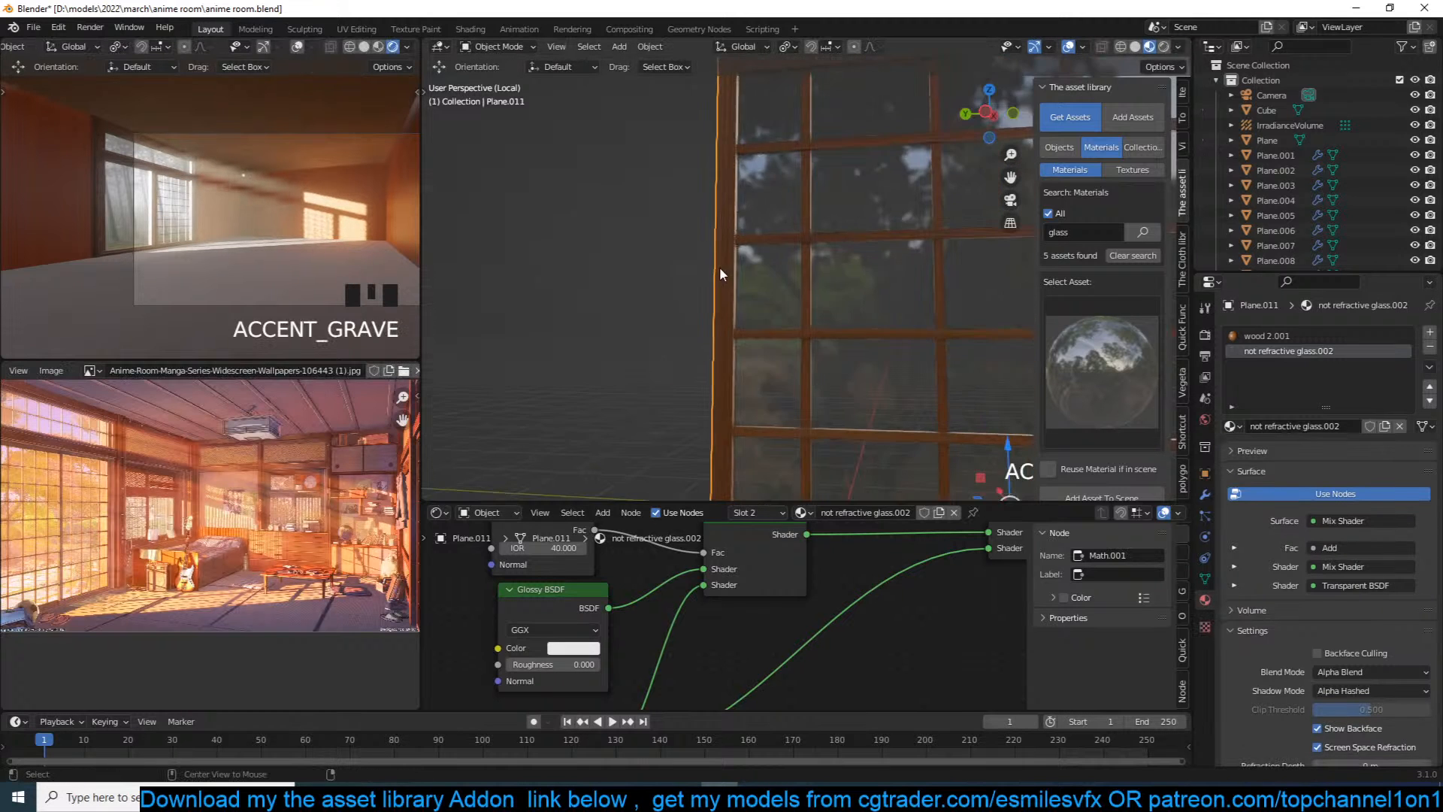
pyautogui.moveTo(776, 264); pyautogui.dragTo(845, 260, button='middle')
pyautogui.hotkey('ctrl', 's')
# Step: Search the asset library's objects for "nobe" and "door", and select the dark door handle asset
pyautogui.click(1072, 144)
pyautogui.click(1080, 212)
pyautogui.write('nobe')
pyautogui.click(1079, 206)
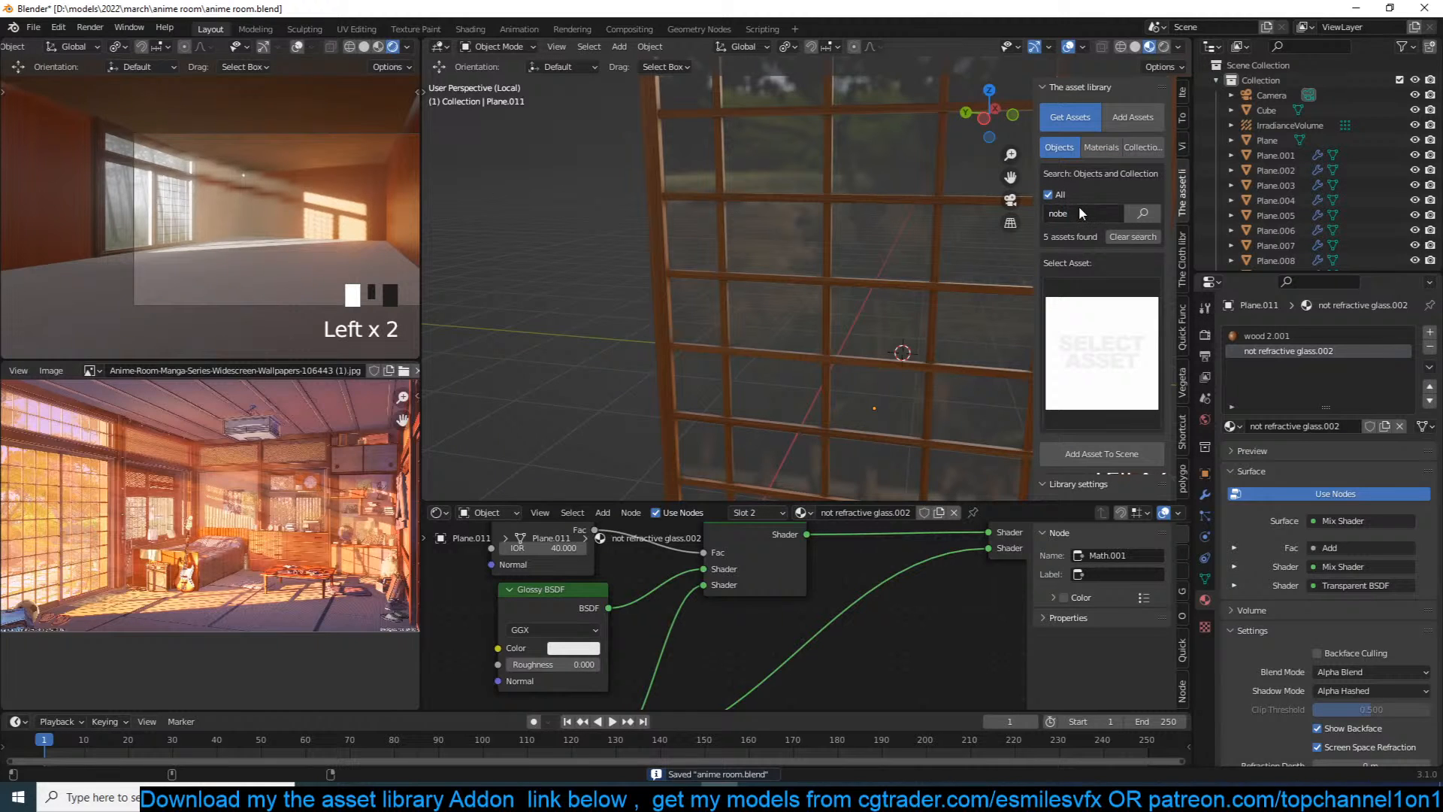
pyautogui.click(1086, 214)
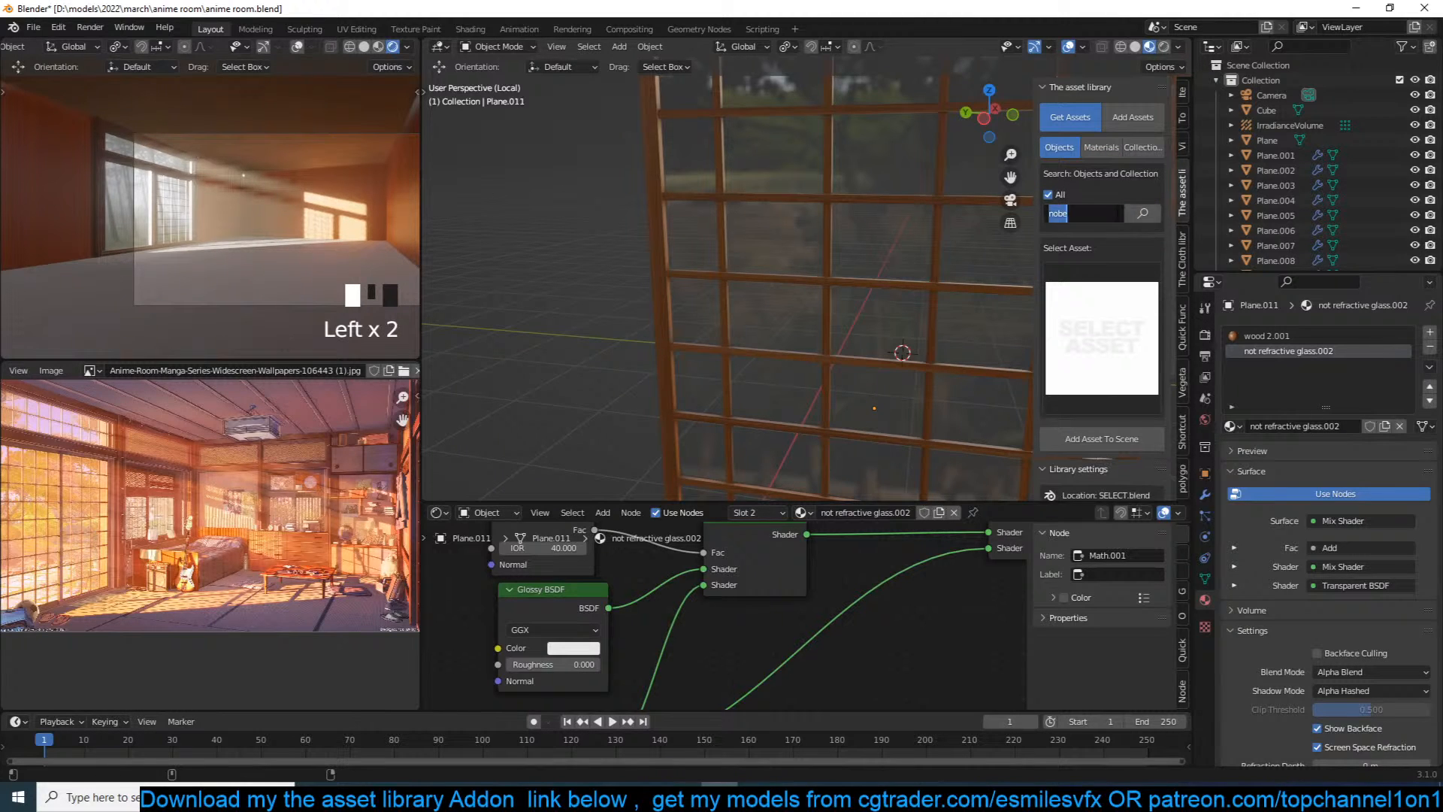
pyautogui.write('door')
pyautogui.press('Return')
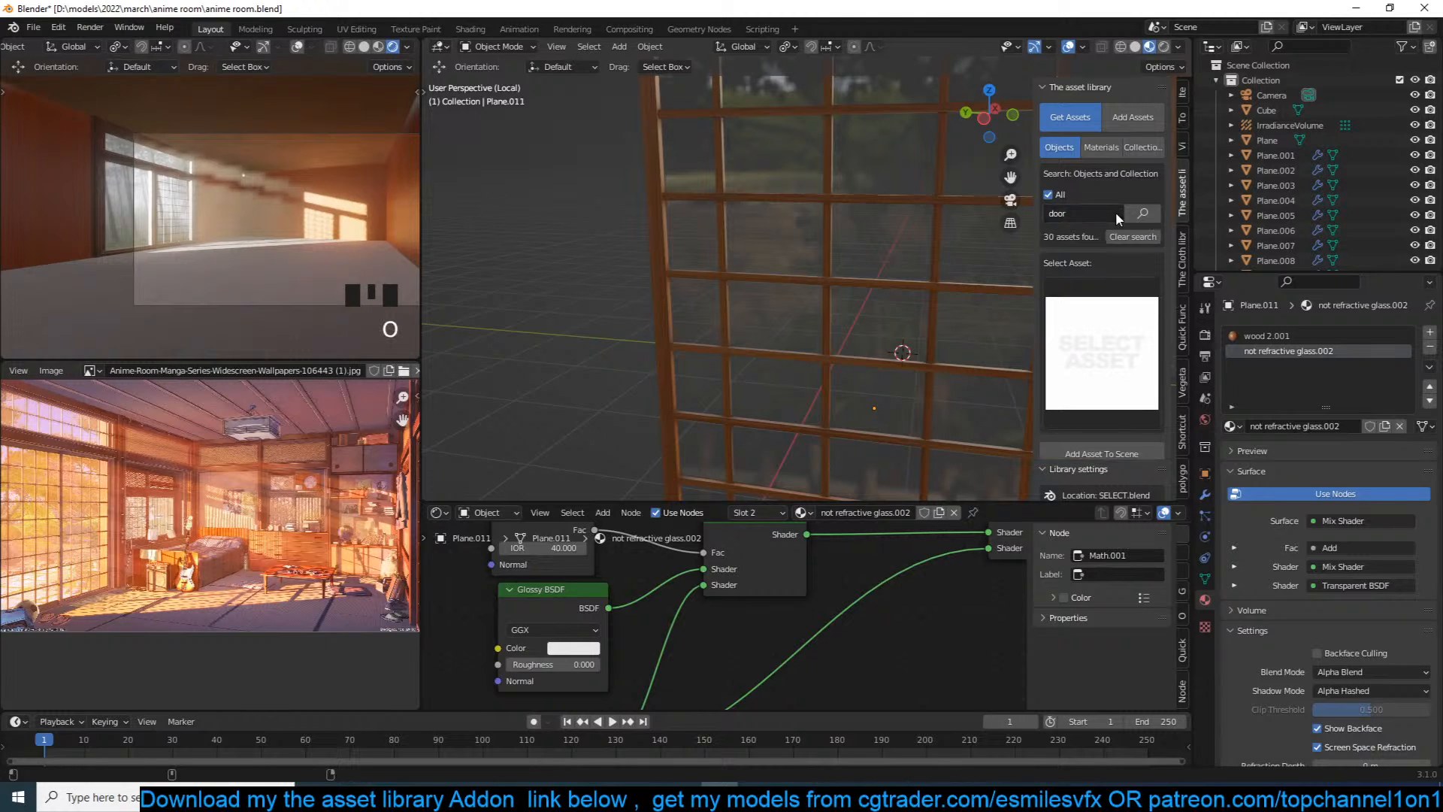
pyautogui.click(1132, 350)
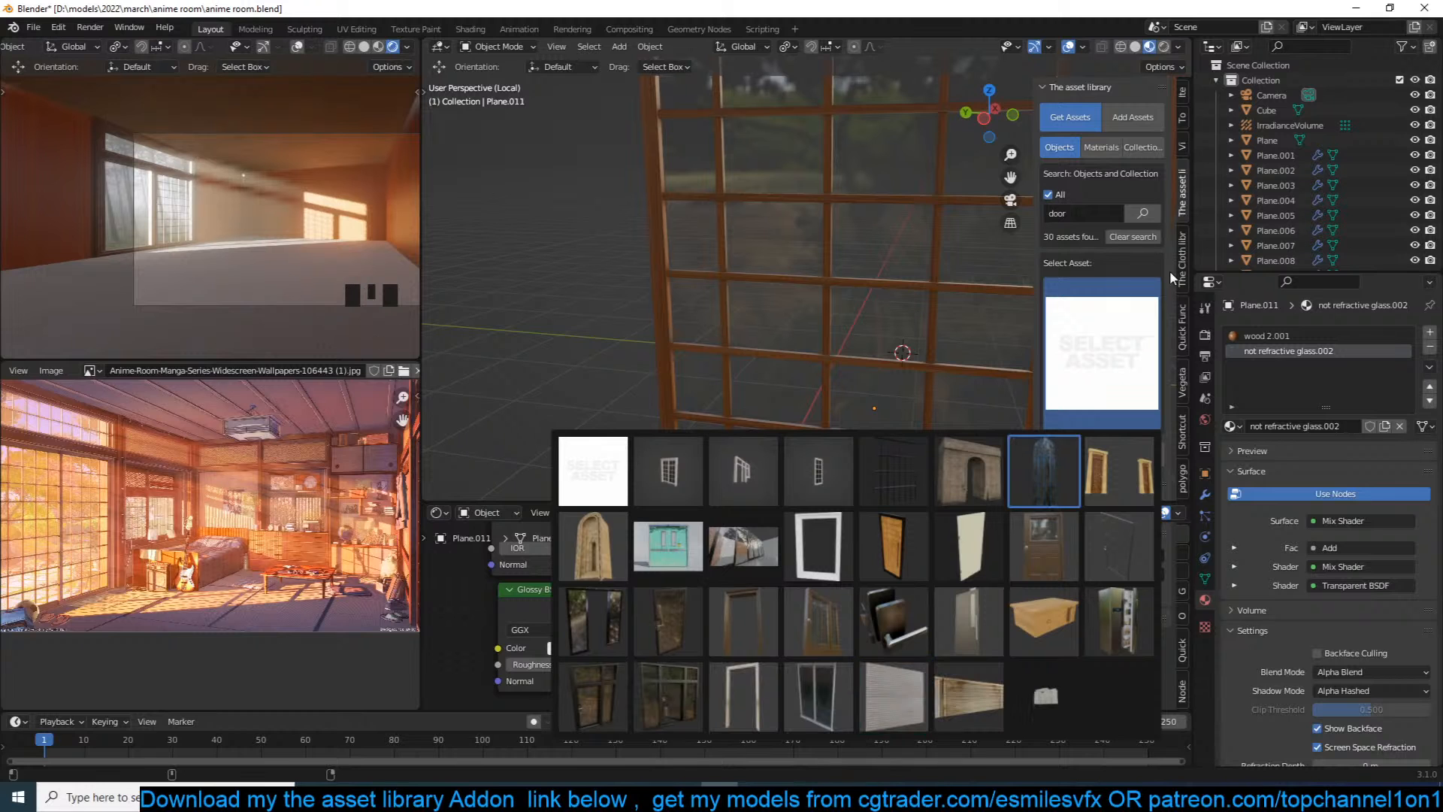
pyautogui.click(897, 630)
# Step: Save the file and place the 3D cursor on the lattice frame's outer vertical post at about mid-height
pyautogui.press('`')
pyautogui.moveTo(874, 336); pyautogui.dragTo(687, 215, button='middle')
pyautogui.scroll(-2, 811, 291)
pyautogui.hotkey('ctrl', 's')
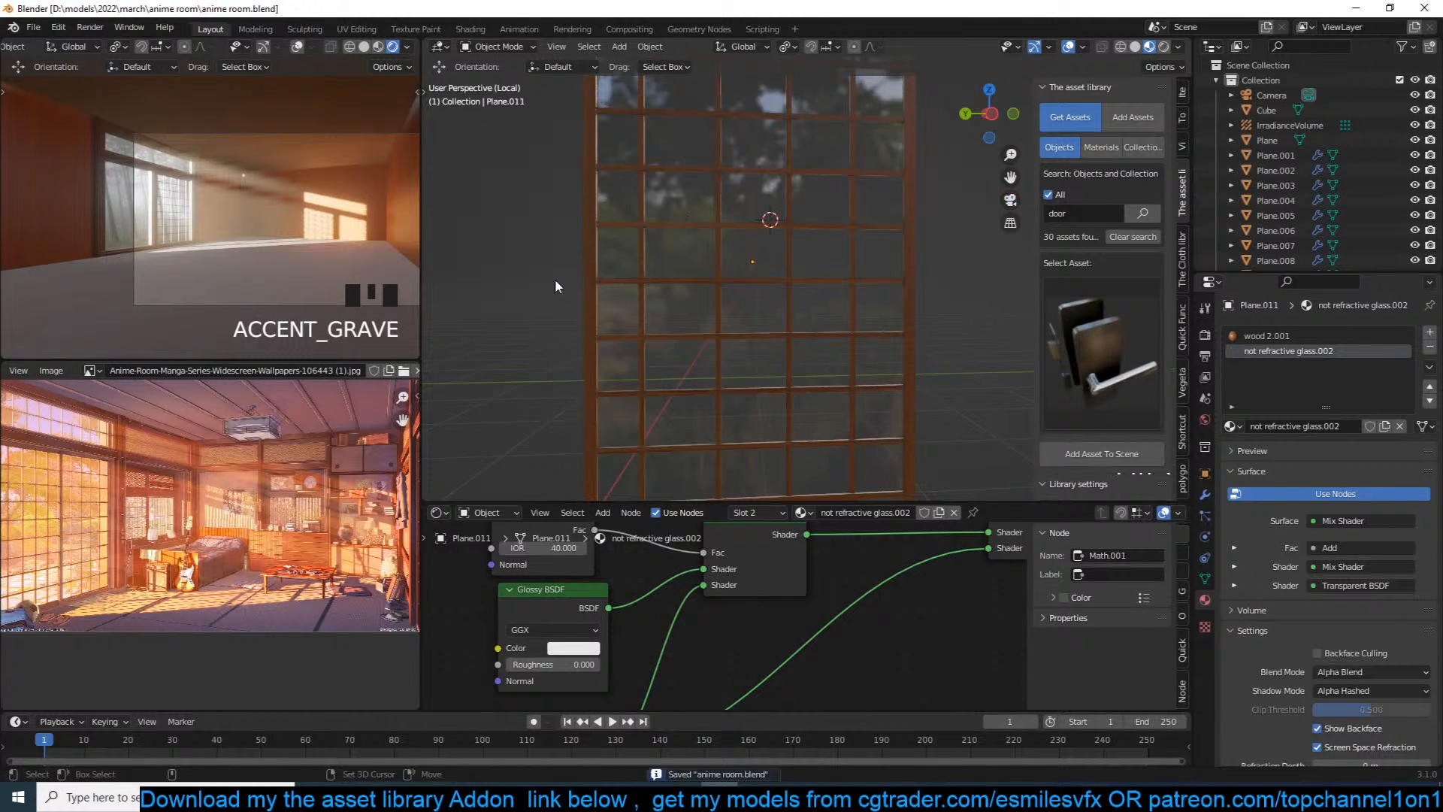
pyautogui.keyDown('shift'); pyautogui.rightClick(593, 280); pyautogui.keyUp('shift')
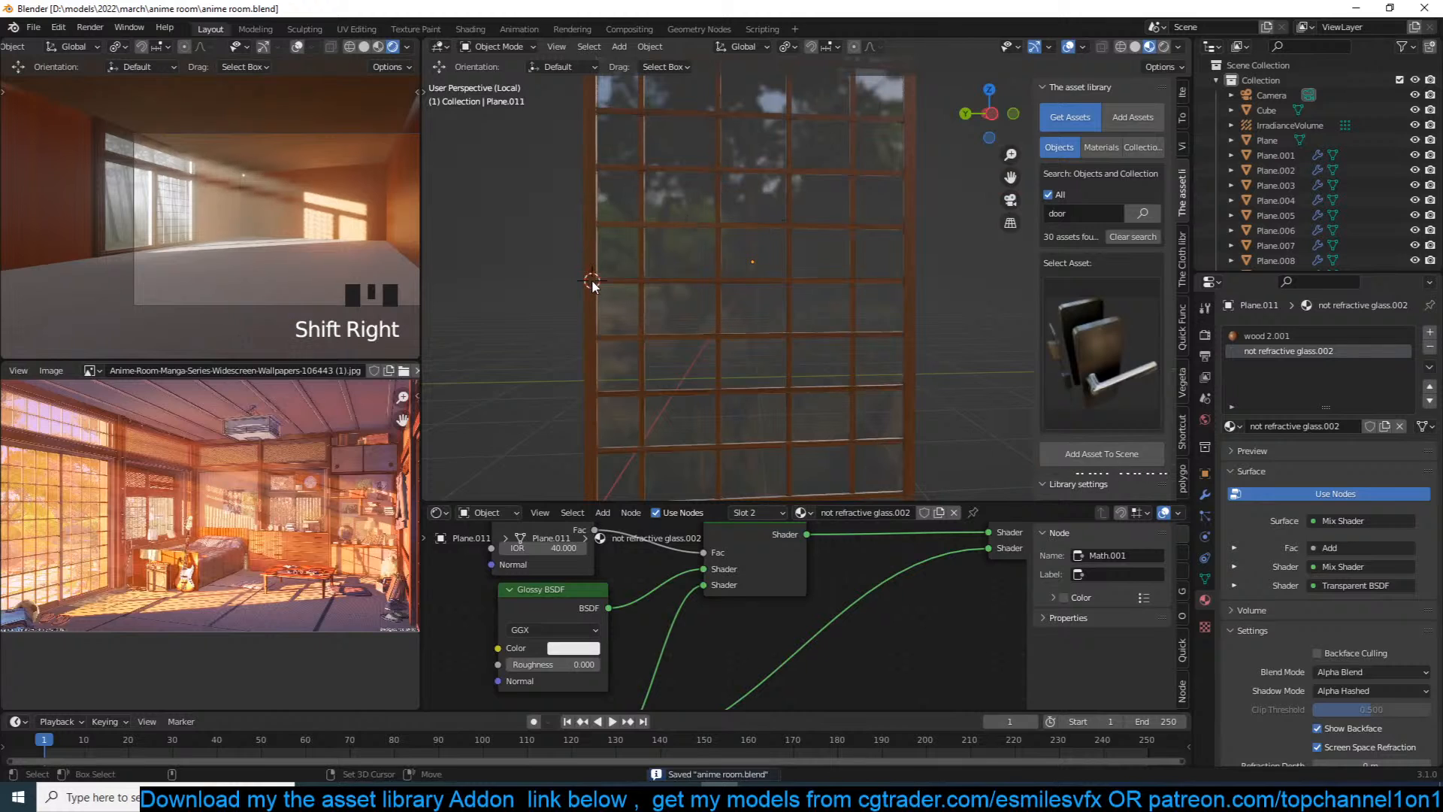
# Step: Try to add the selected door handle asset to the scene at the 3D cursor
pyautogui.click(1102, 453)
pyautogui.scroll(-3, 751, 277)
pyautogui.press('`')
pyautogui.moveTo(764, 283); pyautogui.dragTo(876, 310, button='middle')
pyautogui.click(1138, 461)
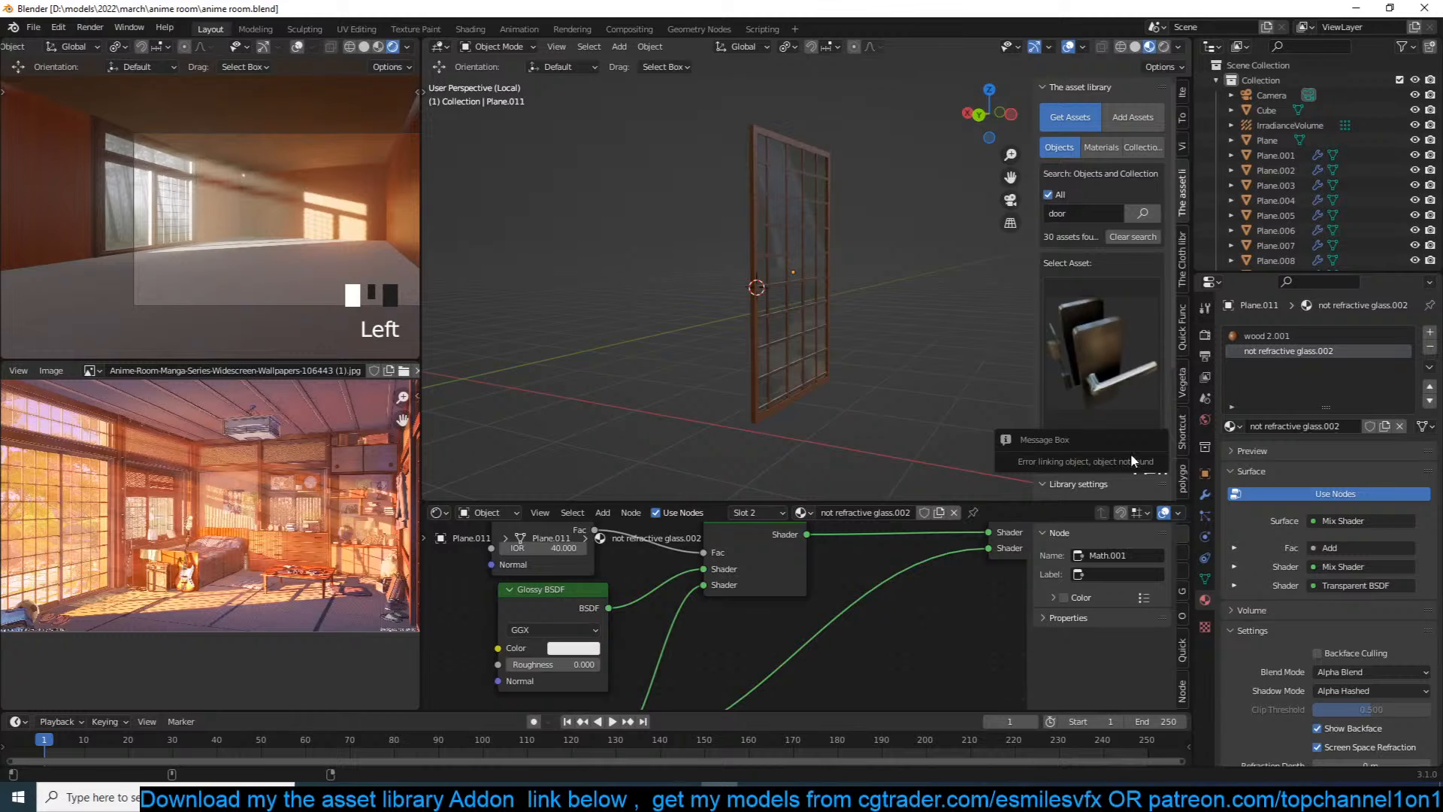
pyautogui.click(1032, 319)
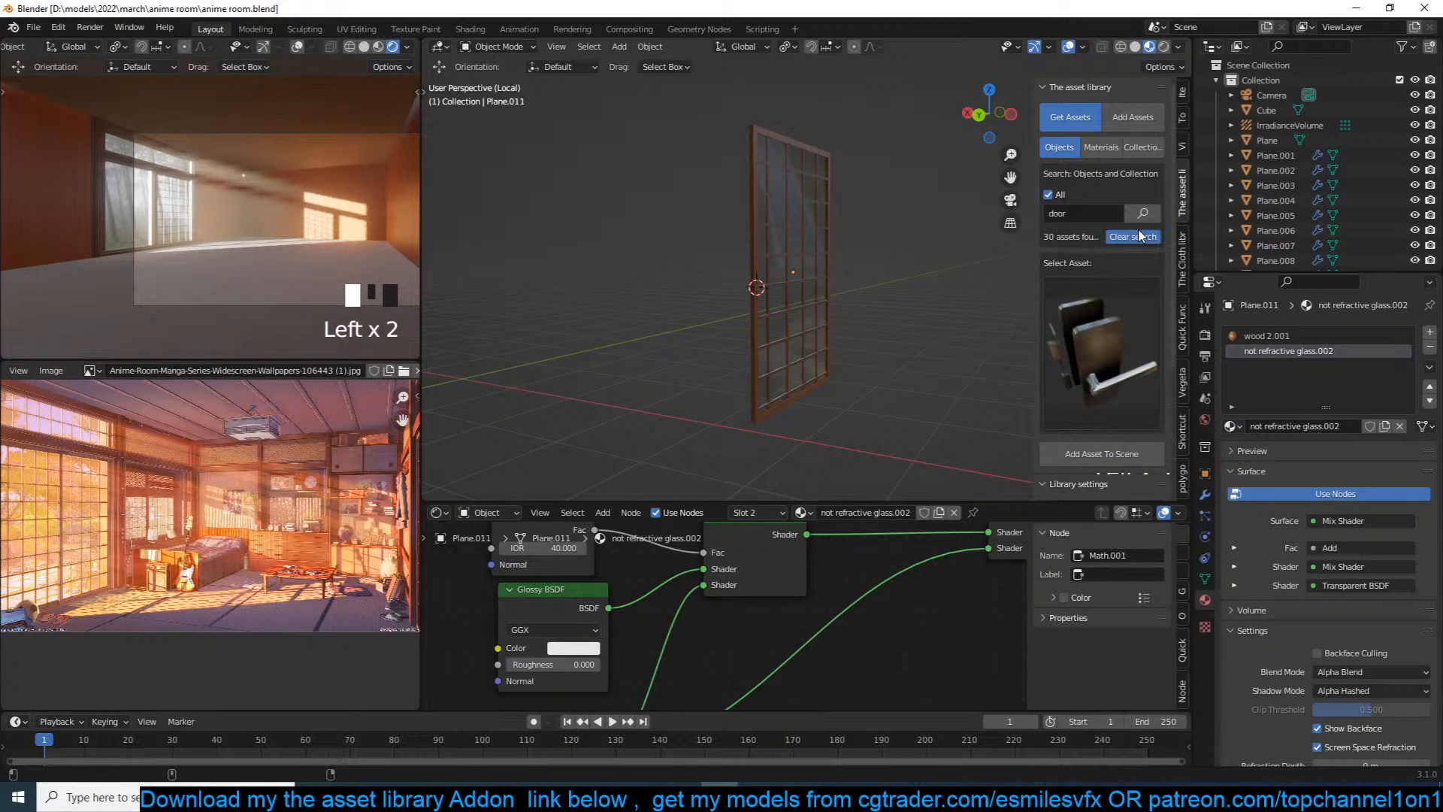
# Step: Browse the object library's categories and the assets under decals for a suitable door handle
pyautogui.scroll(-5, 1104, 406)
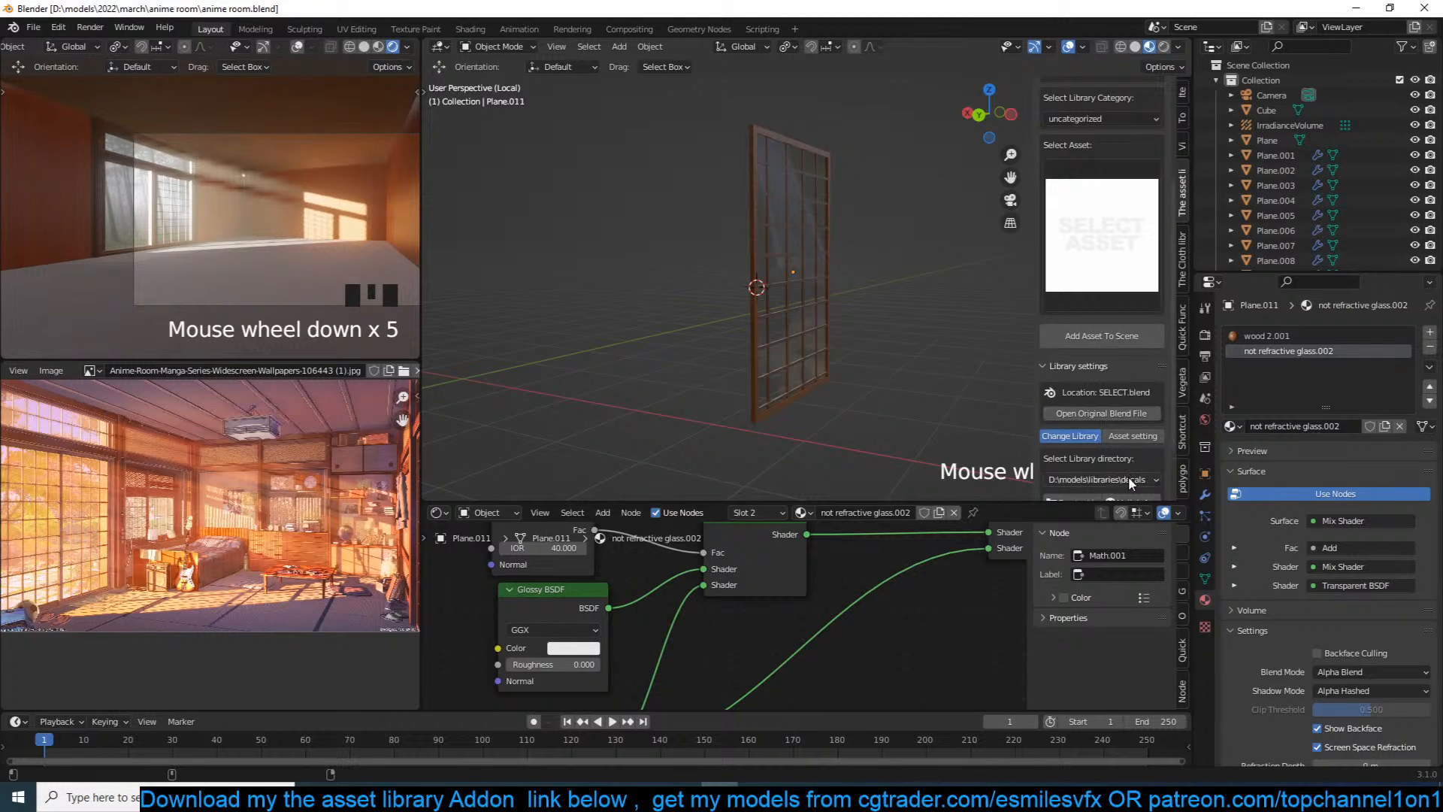
pyautogui.scroll(5, 1116, 248)
pyautogui.click(1114, 271)
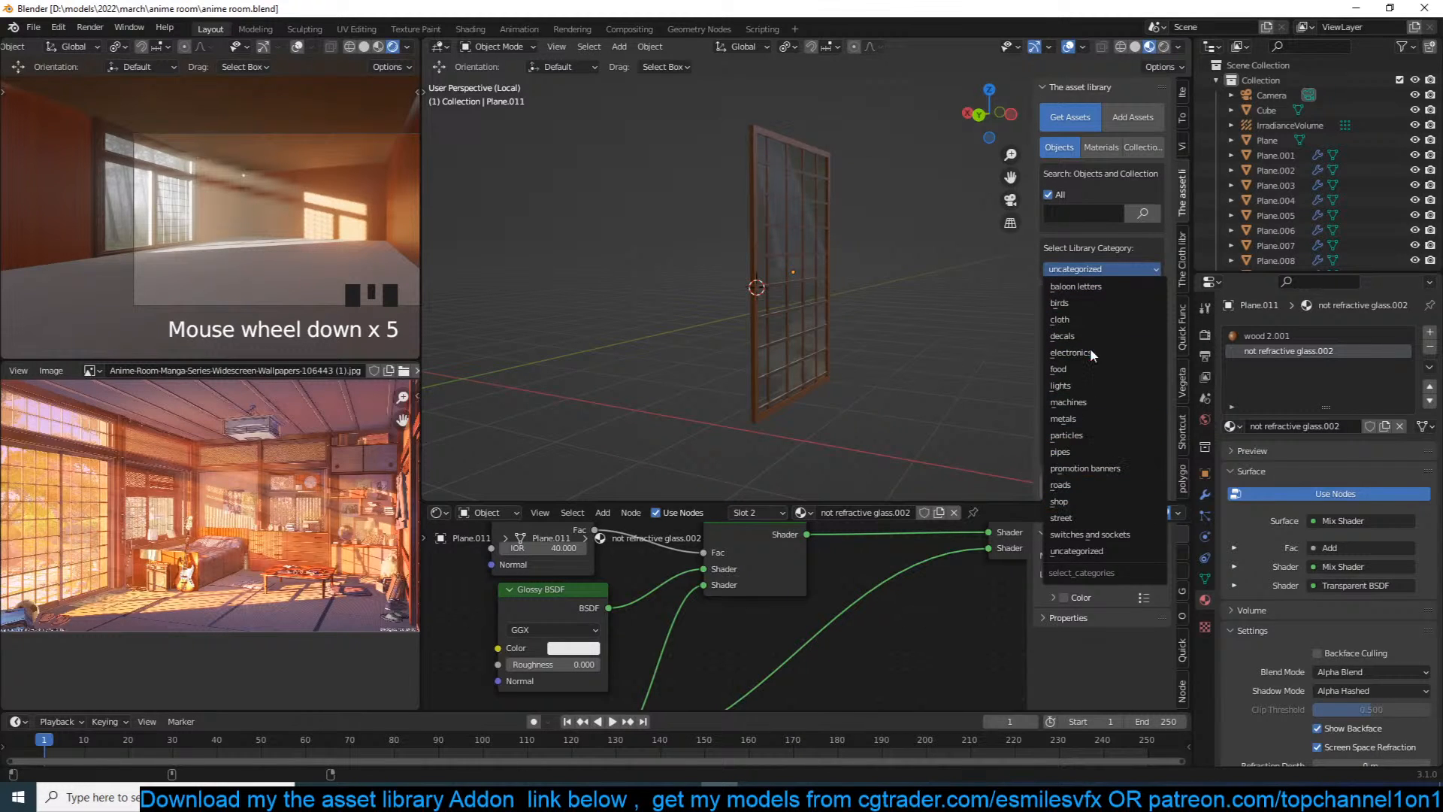
pyautogui.click(1083, 336)
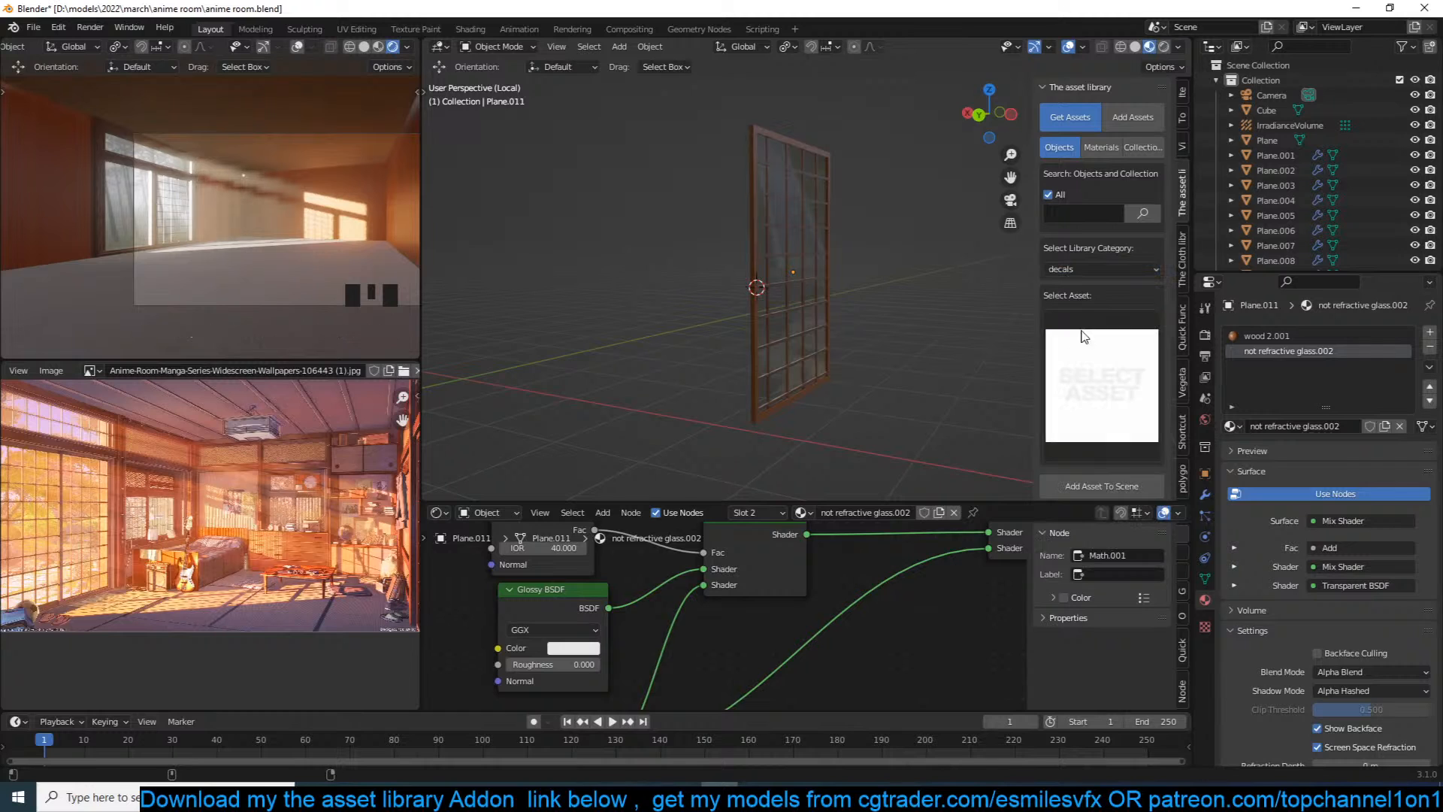
pyautogui.click(1085, 346)
pyautogui.moveTo(847, 767)
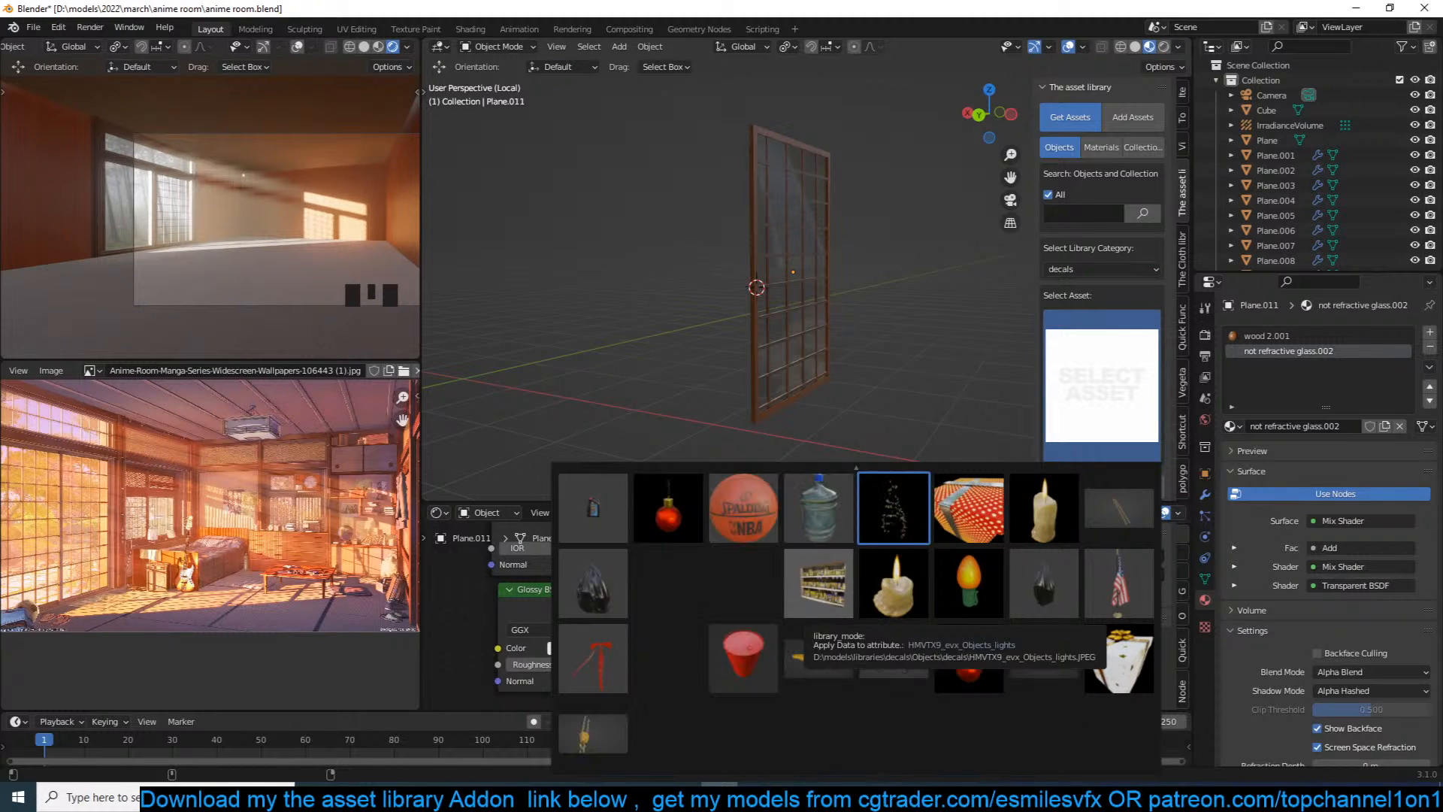
pyautogui.moveTo(925, 453)
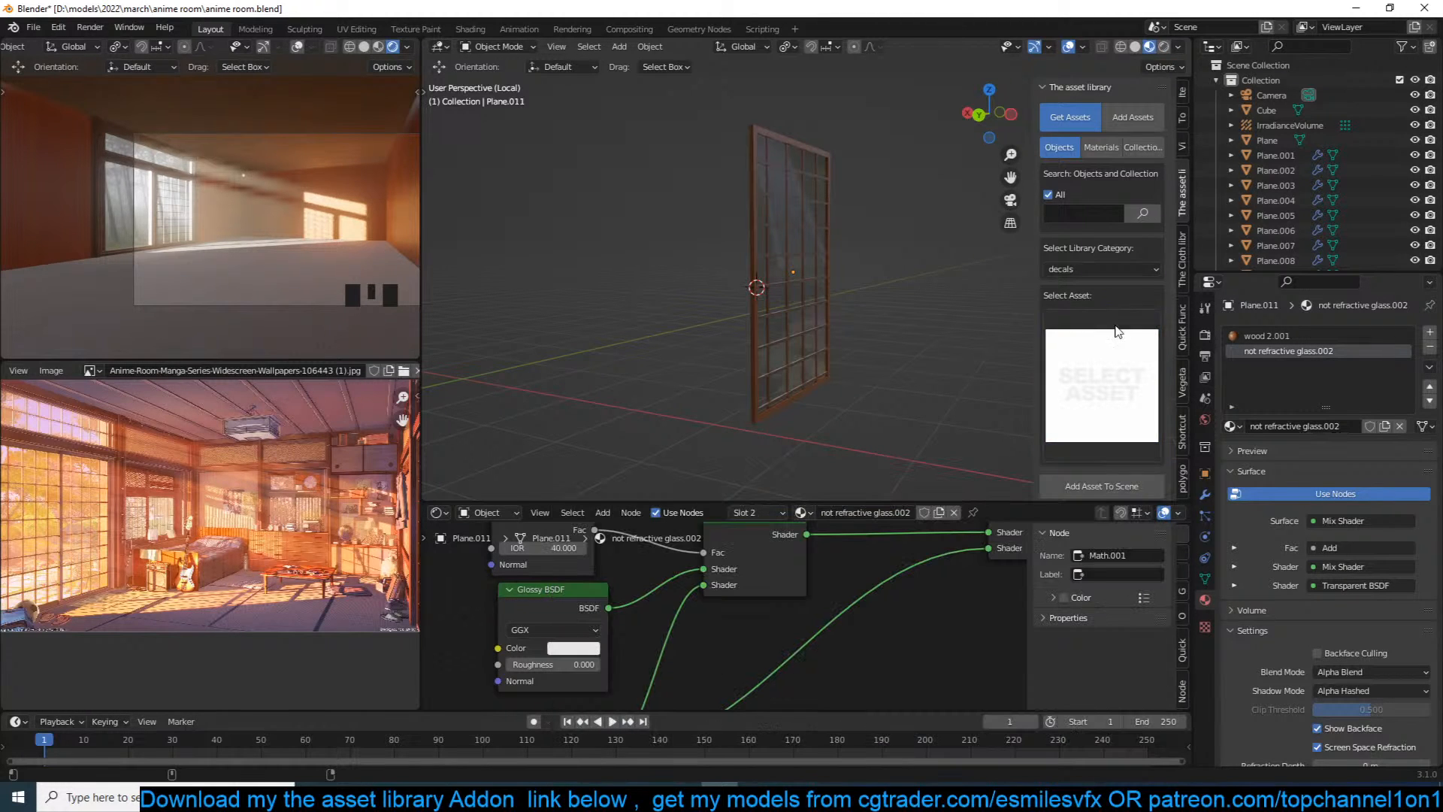
pyautogui.click(1124, 269)
pyautogui.scroll(-7, 1130, 425)
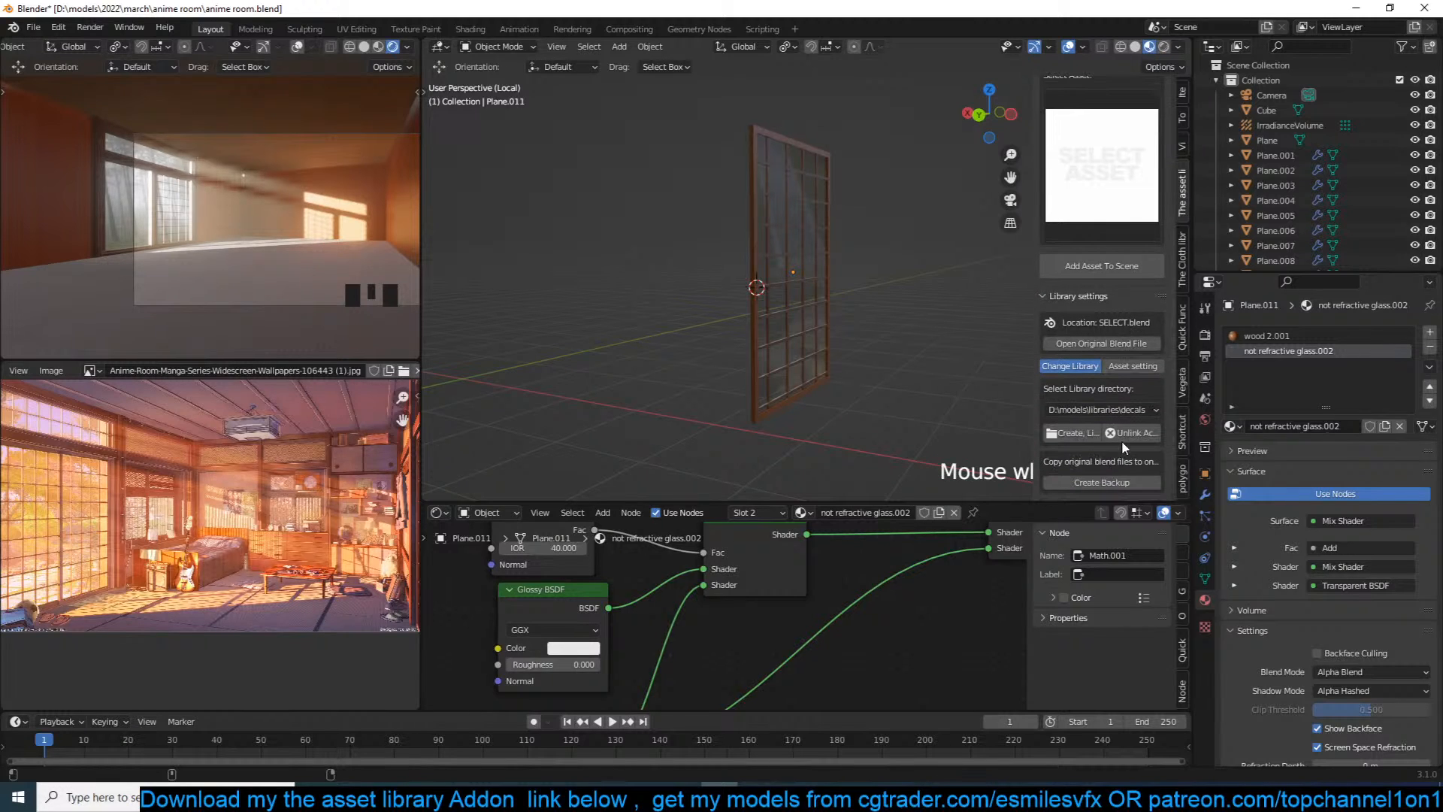
pyautogui.scroll(7, 1132, 421)
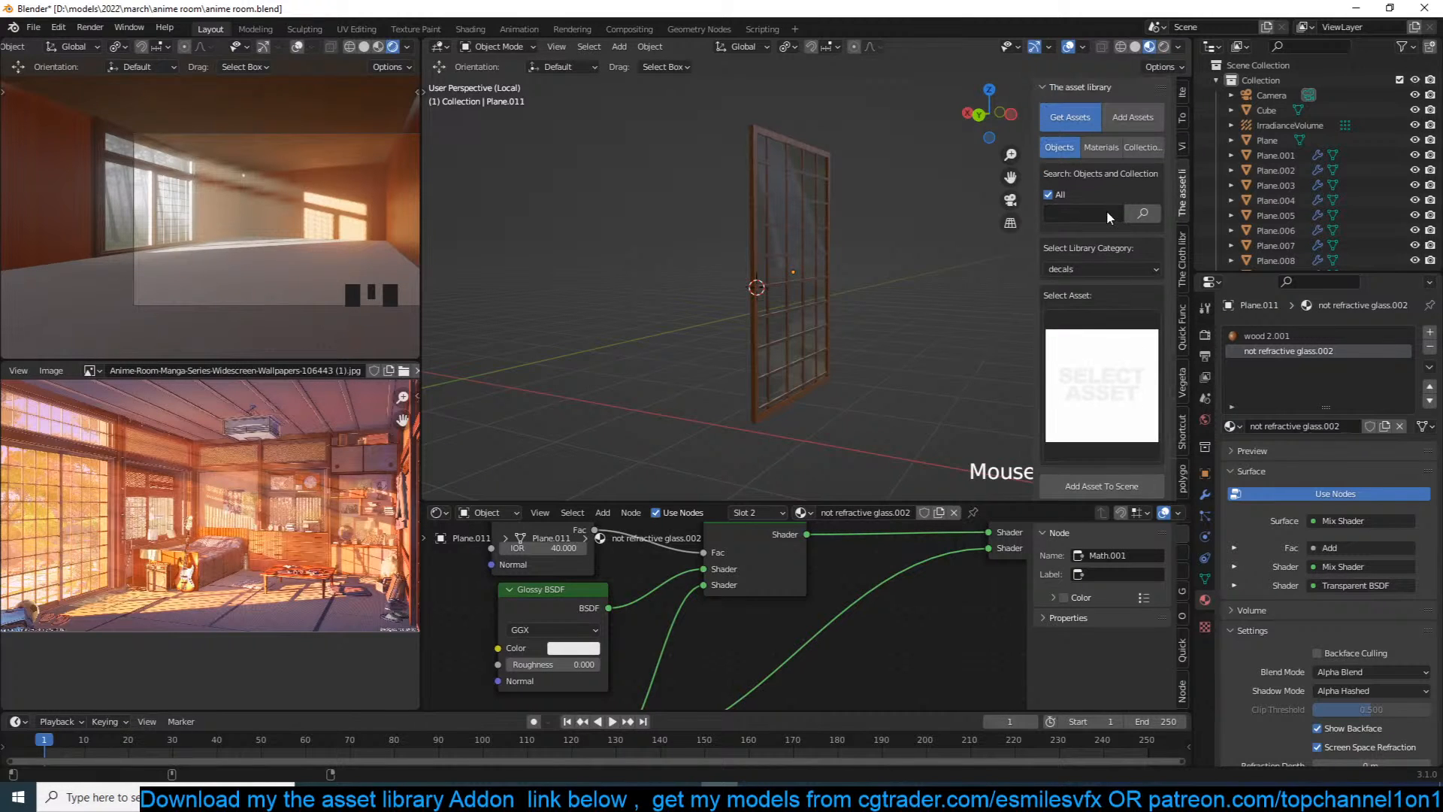
# Step: Search the object library for "door" and add the thin glass door with a handle to the scene
pyautogui.press('Return')
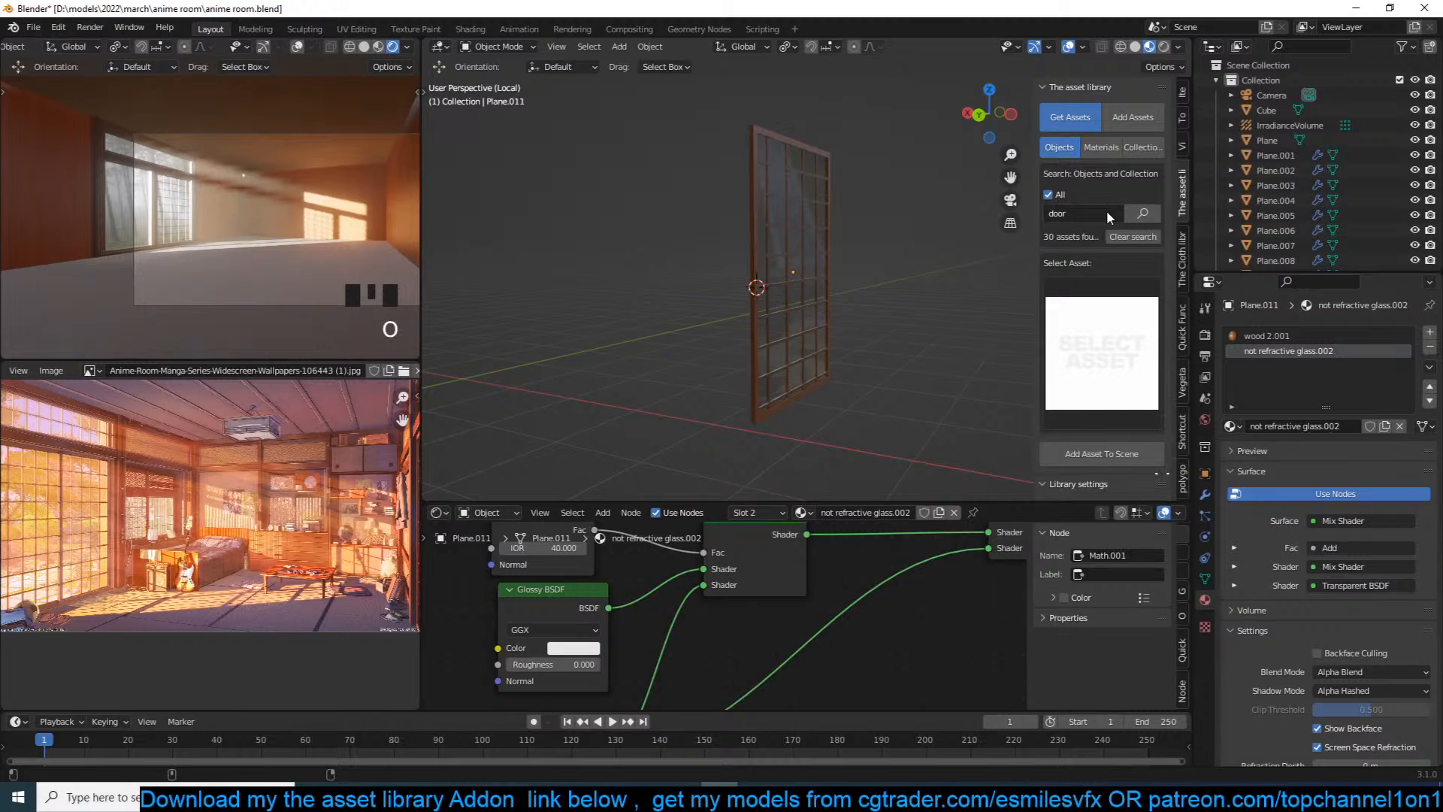
pyautogui.click(1116, 336)
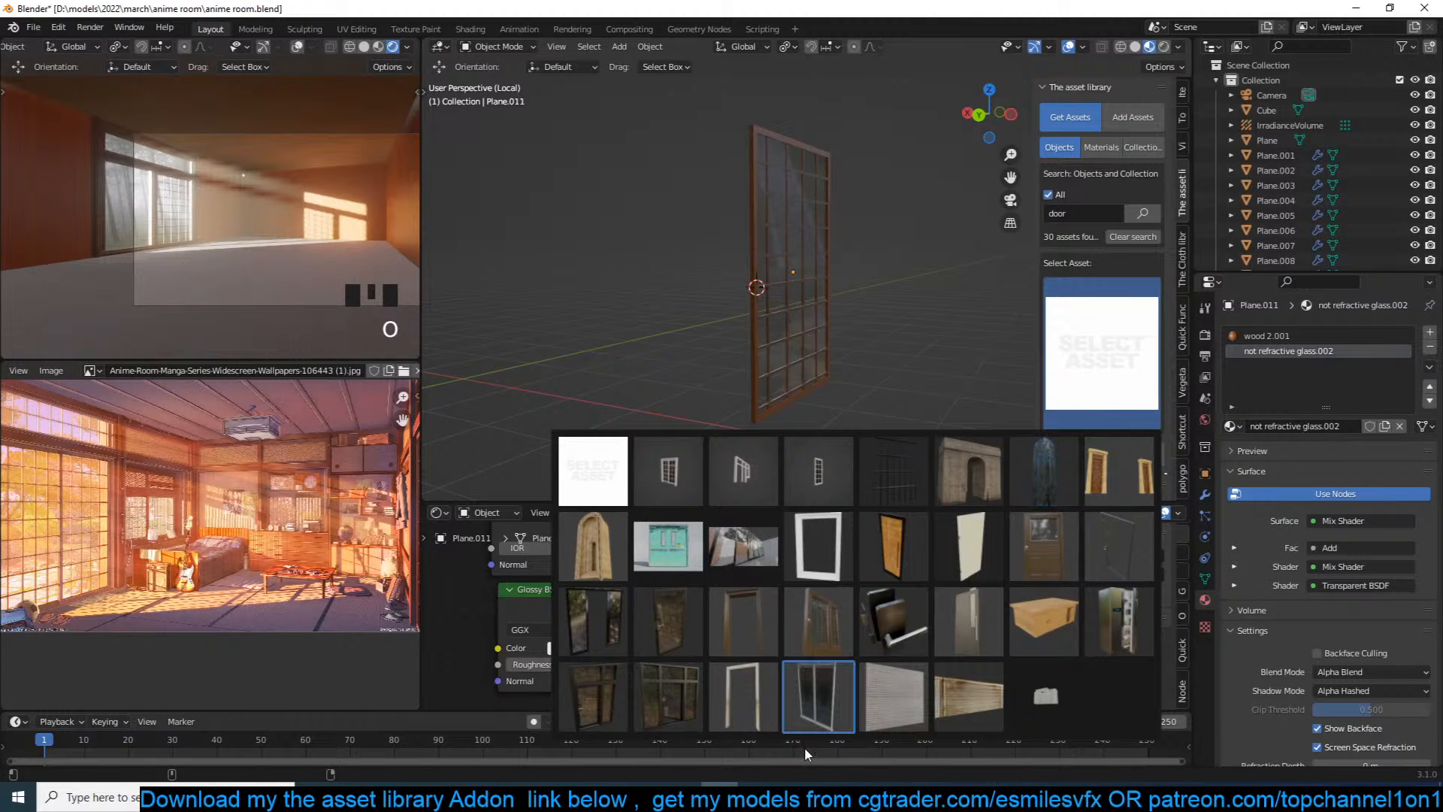
pyautogui.click(887, 648)
pyautogui.click(1102, 398)
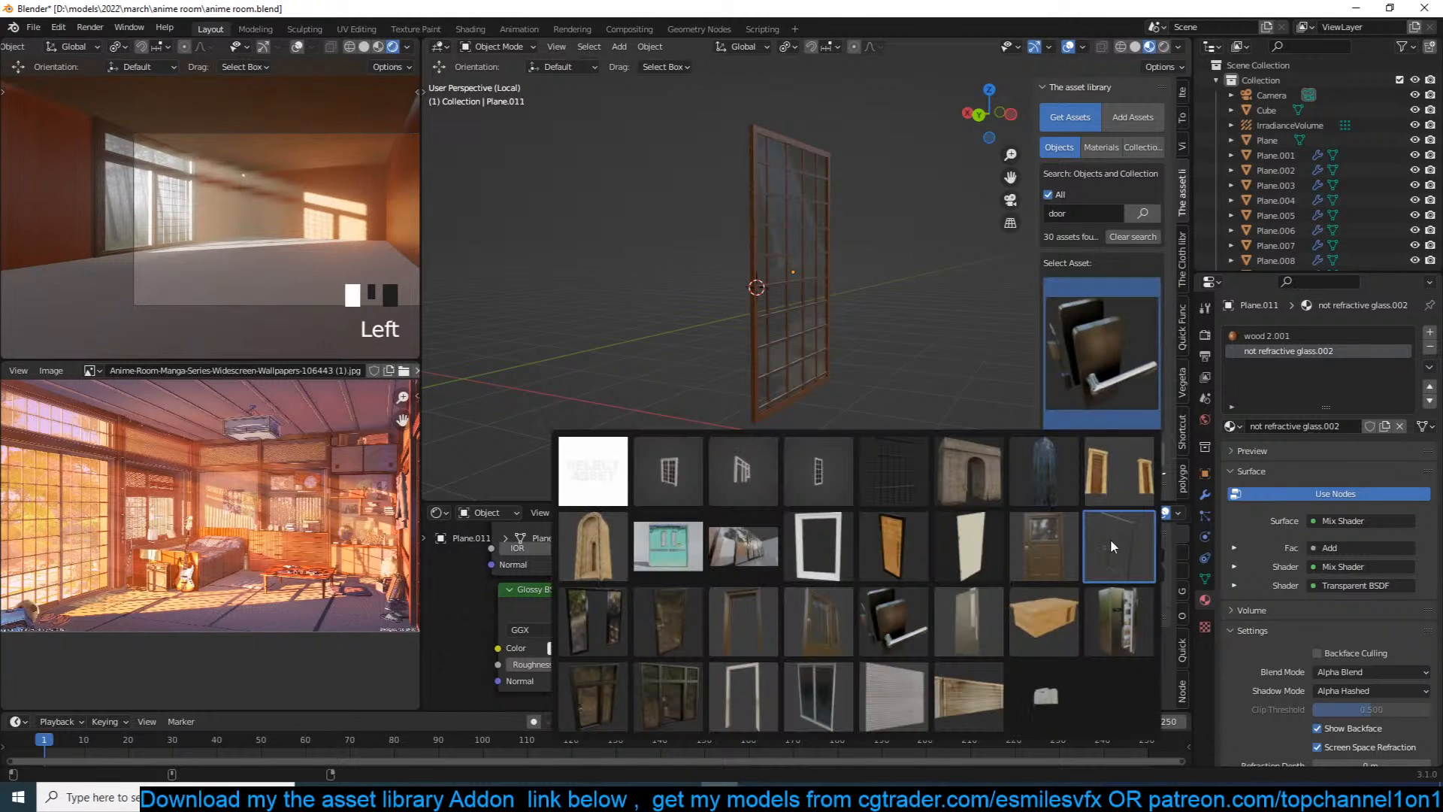
pyautogui.click(1111, 535)
pyautogui.click(1112, 454)
# Step: Select the linked geometry of the glass door's handle, plate and key, and separate it into its own object
pyautogui.press('`')
pyautogui.scroll(8, 857, 364)
pyautogui.scroll(1, 784, 430)
pyautogui.keyDown('shift'); pyautogui.moveTo(784, 431); pyautogui.dragTo(765, 293, button='middle'); pyautogui.keyUp('shift')
pyautogui.scroll(2, 761, 406)
pyautogui.scroll(2, 766, 293)
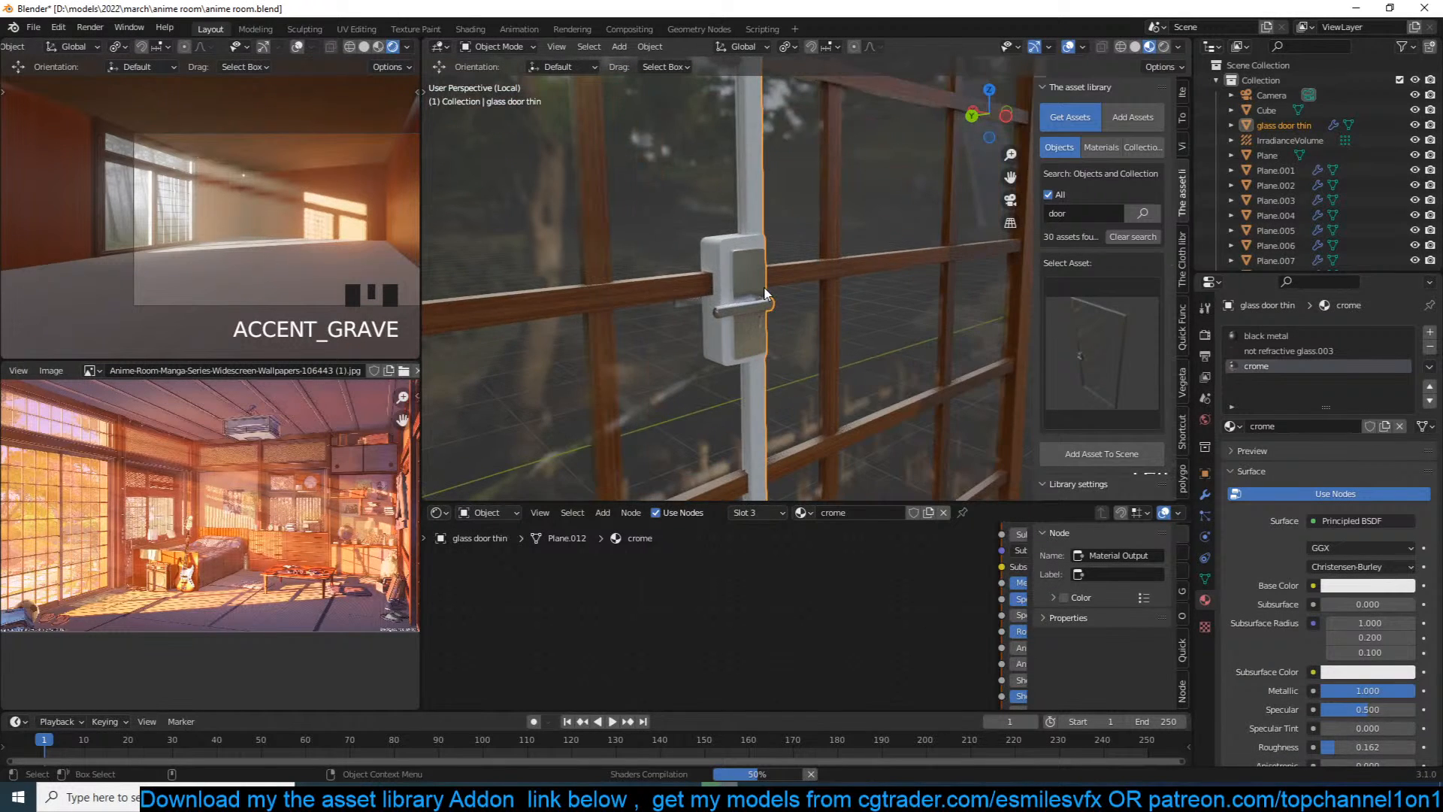
pyautogui.scroll(2, 761, 302)
pyautogui.press('Tab')
pyautogui.click(699, 345)
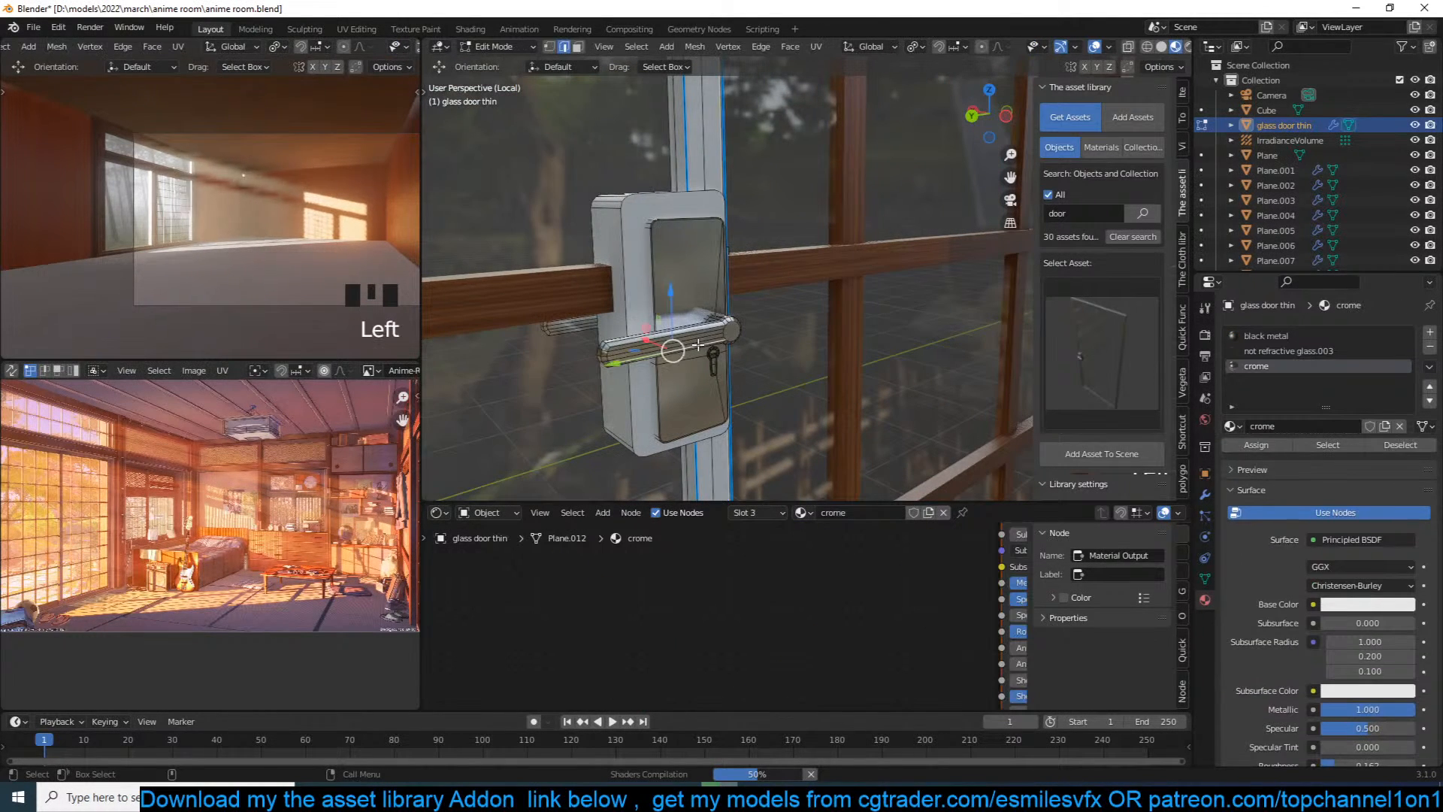
pyautogui.keyDown('shift'); pyautogui.click(699, 363); pyautogui.keyUp('shift')
pyautogui.keyDown('shift'); pyautogui.click(709, 362); pyautogui.keyUp('shift')
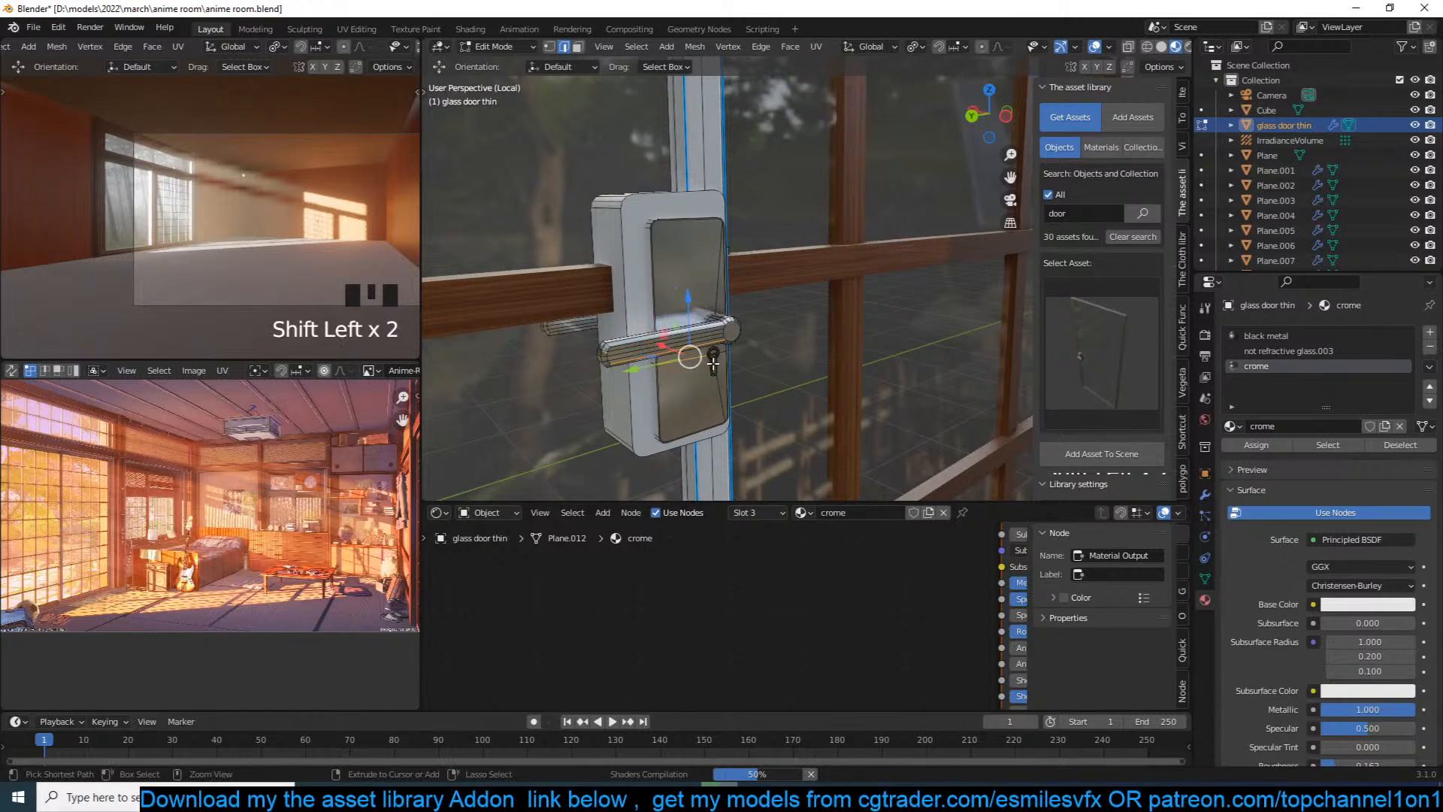
pyautogui.hotkey('ctrl', 'l')
pyautogui.press('p')
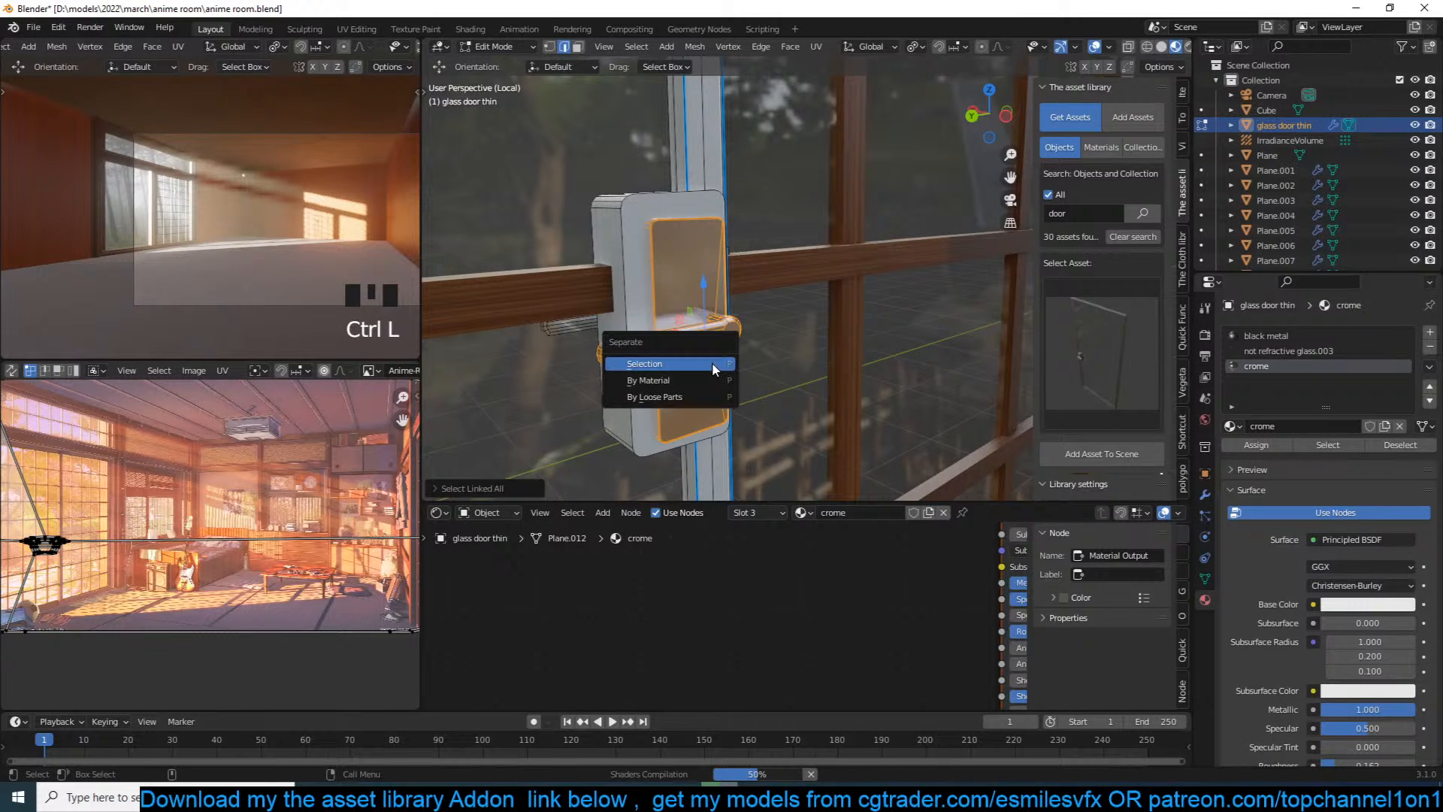
pyautogui.click(710, 364)
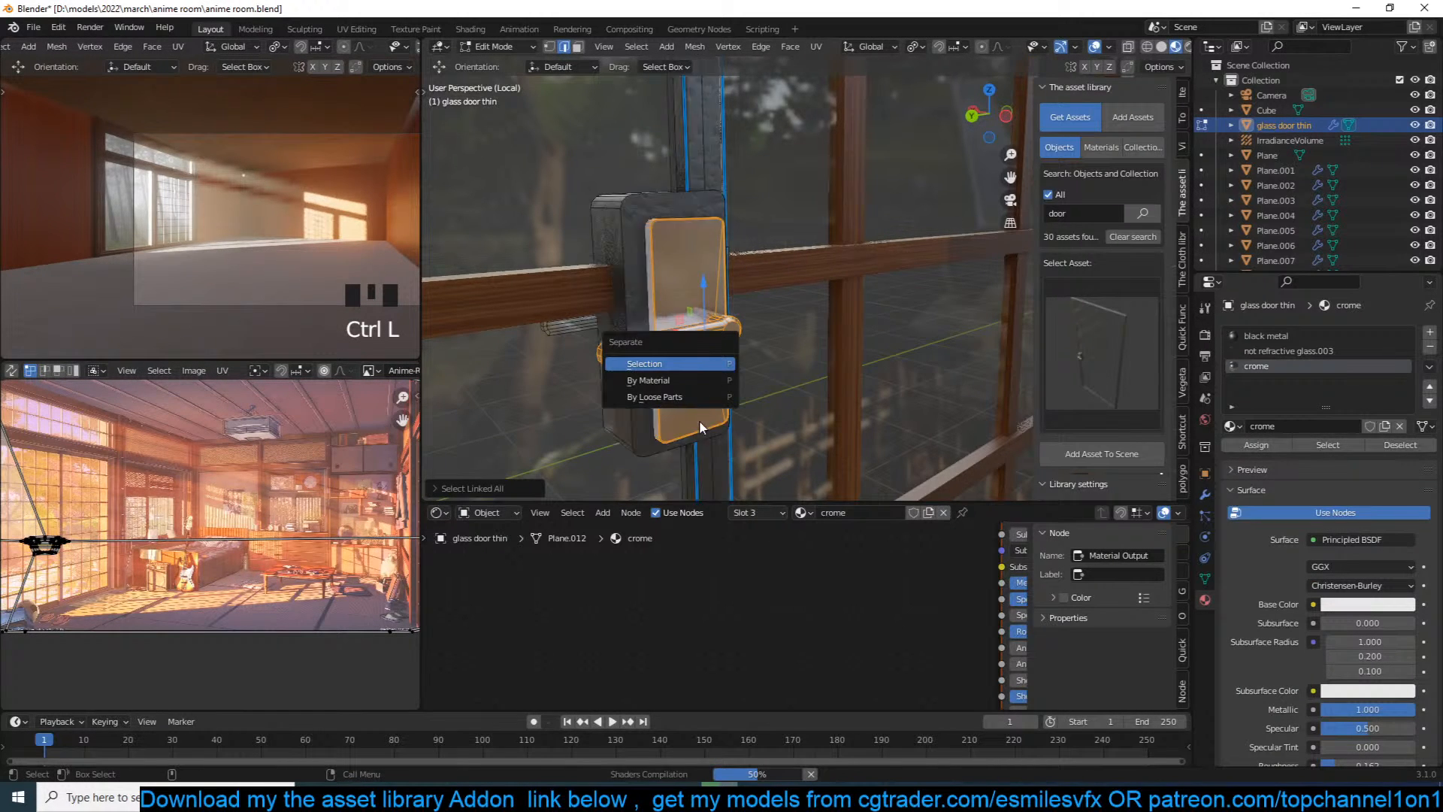
# Step: Delete the rest of the imported glass door, keeping only the separated handle
pyautogui.press('Tab')
pyautogui.click(698, 405)
pyautogui.click(612, 291)
pyautogui.click(625, 276)
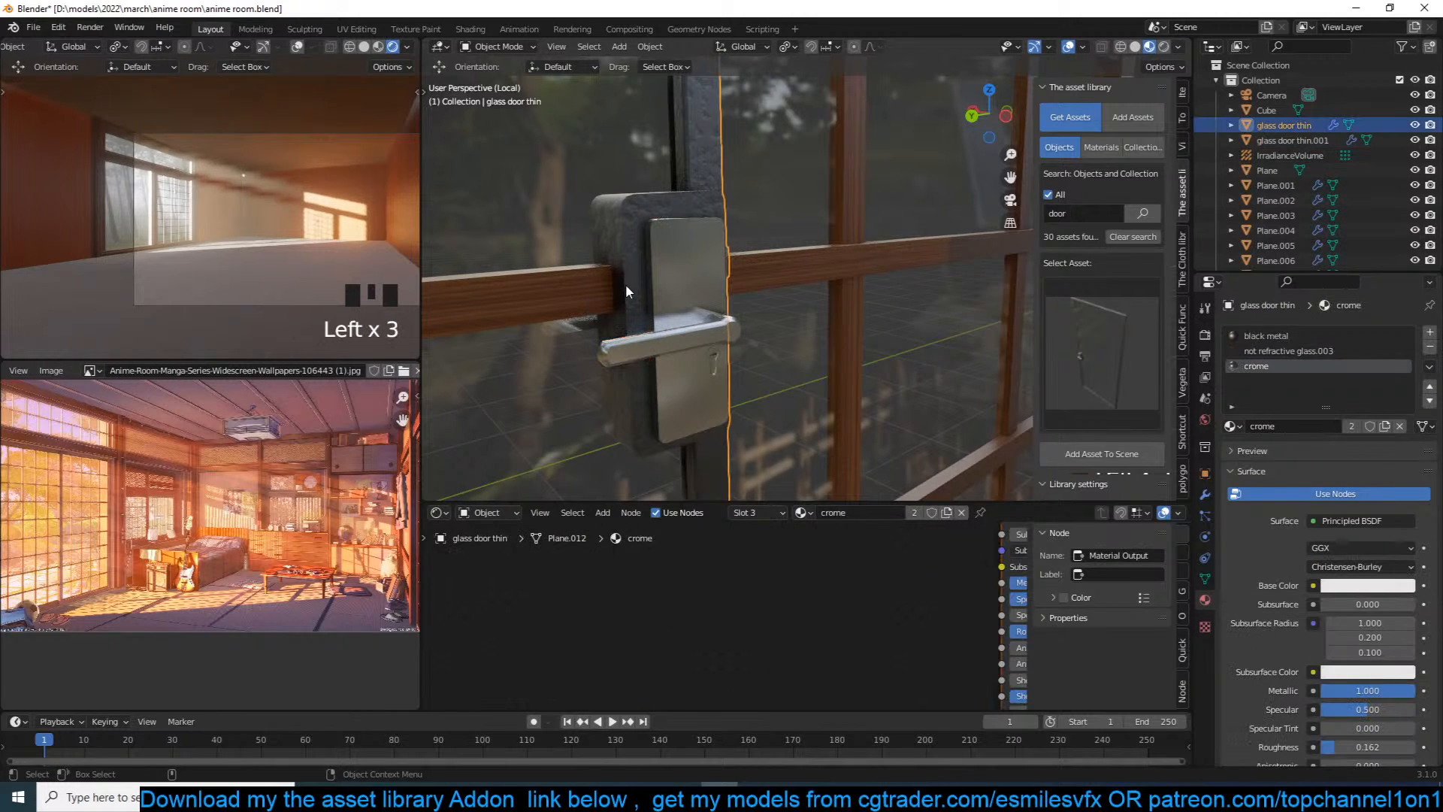
pyautogui.scroll(-4, 625, 276)
pyautogui.press('x')
pyautogui.click(707, 314)
pyautogui.press('`')
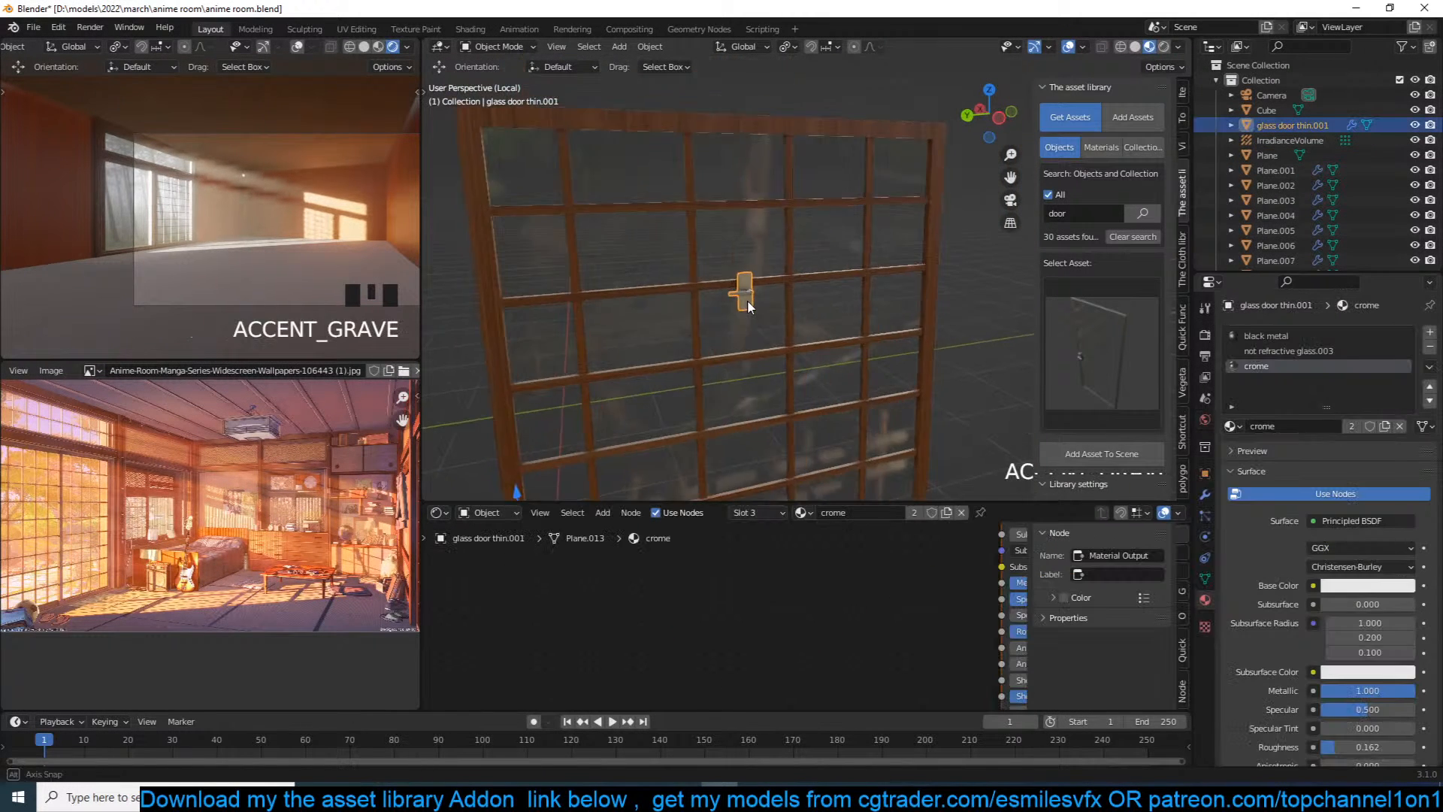
# Step: Set the handle's origin to its geometry and snap the handle to the 3D cursor on the frame post
pyautogui.hotkey('shift', 's')
pyautogui.click(661, 159)
pyautogui.rightClick(769, 156)
pyautogui.moveTo(769, 156)
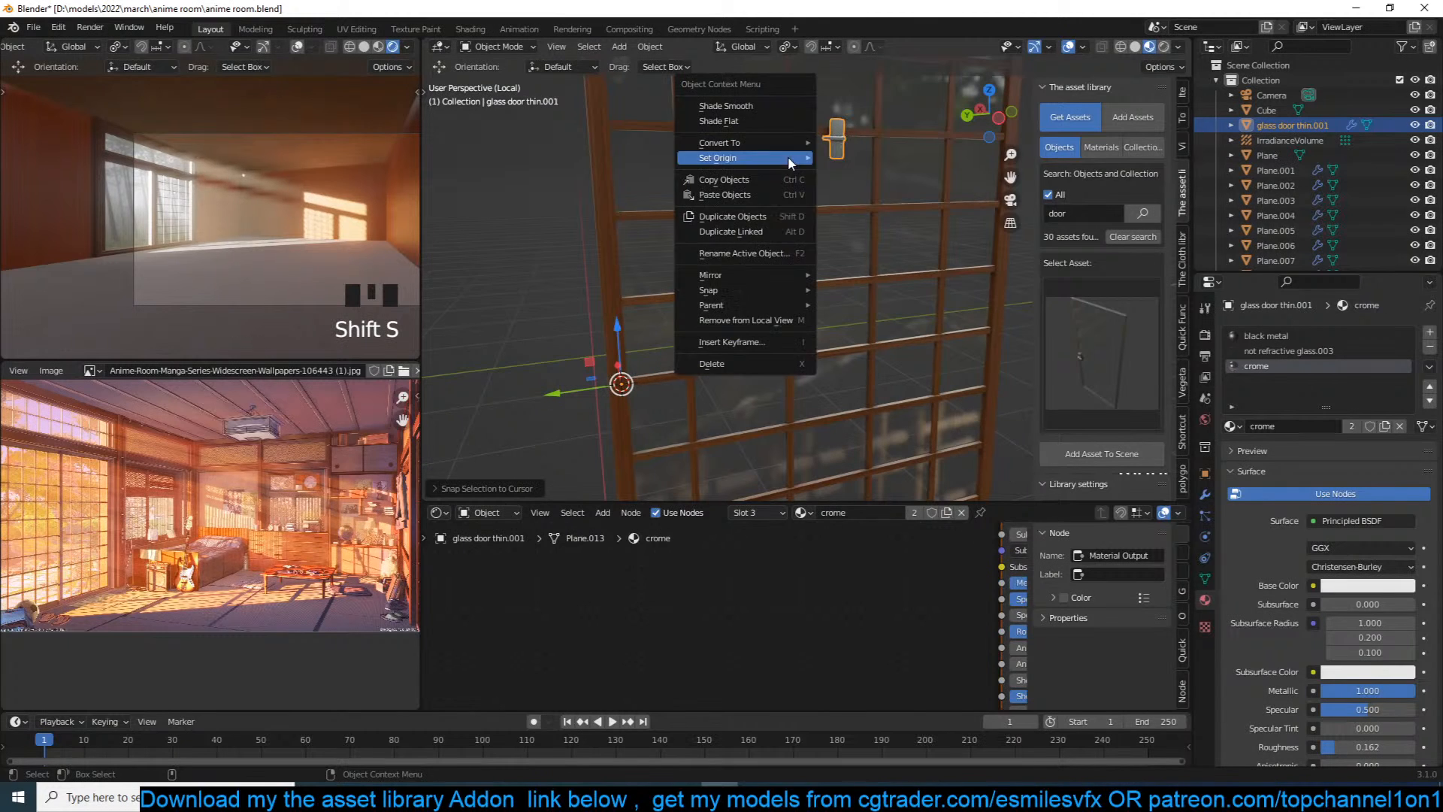
pyautogui.click(850, 173)
pyautogui.hotkey('shift', 's')
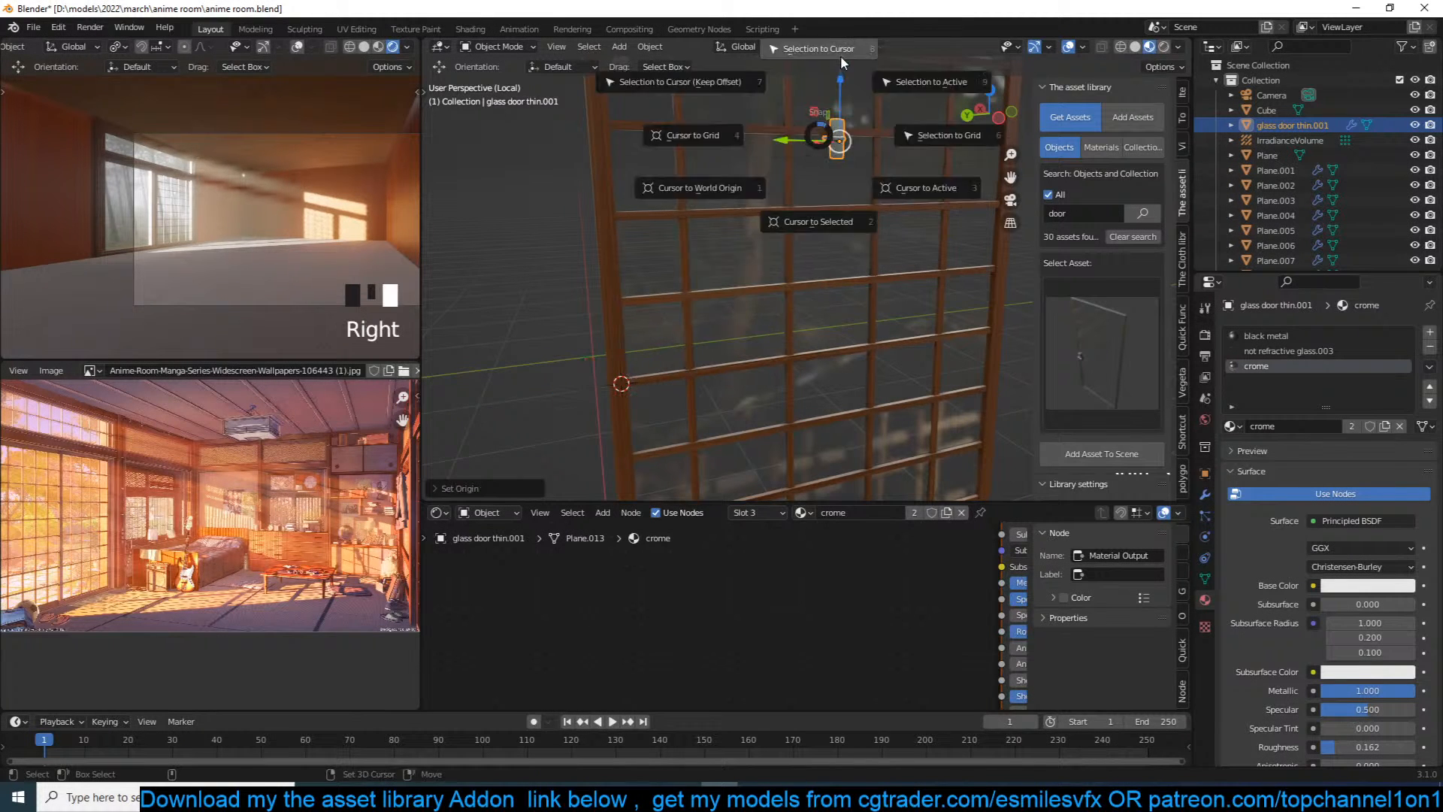
pyautogui.click(838, 87)
# Step: Move the handle so its plate sits on the surface of the frame post, and save the file
pyautogui.press('KP_Decimal')
pyautogui.moveTo(759, 236); pyautogui.dragTo(827, 260, button='middle')
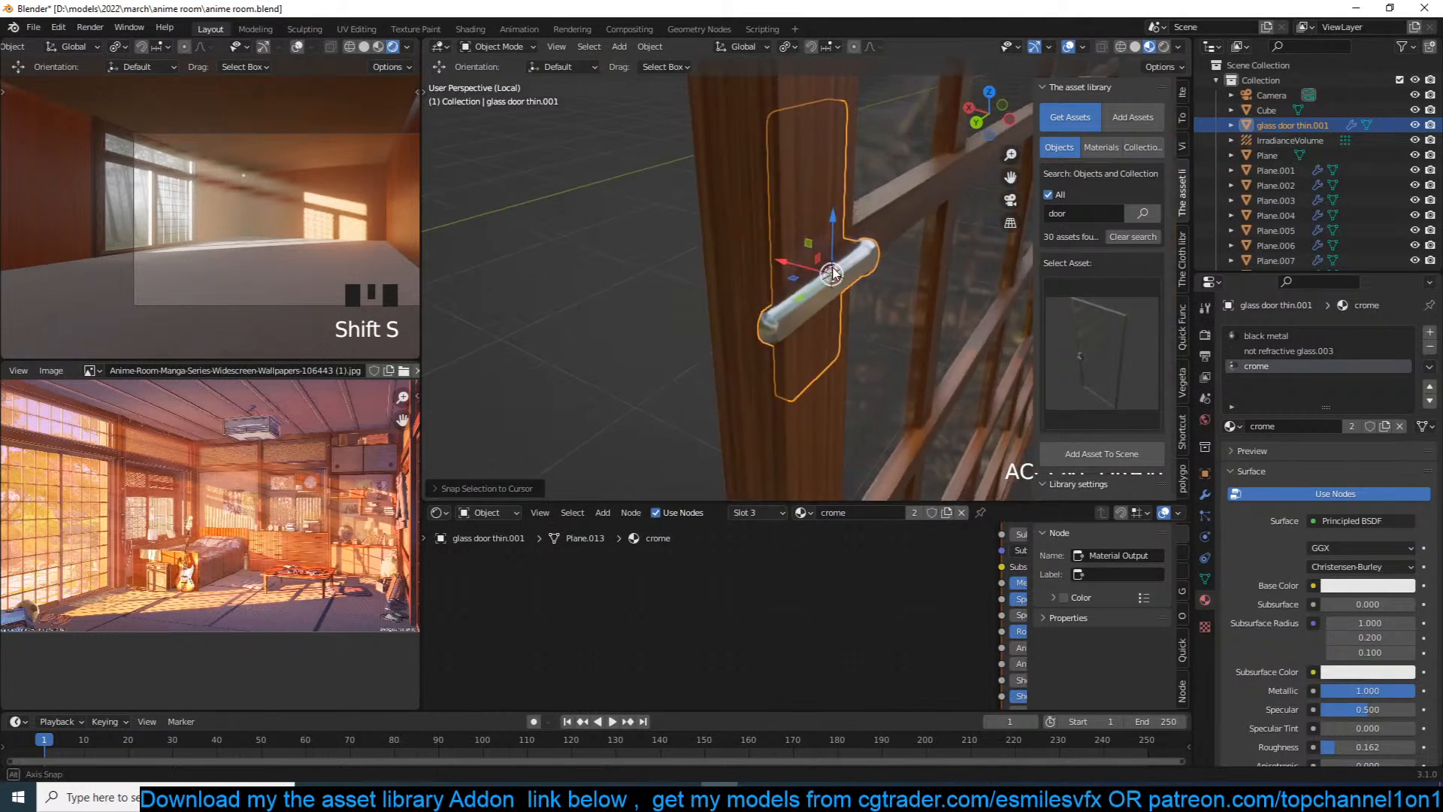
pyautogui.moveTo(792, 256); pyautogui.dragTo(820, 264)
pyautogui.moveTo(812, 264); pyautogui.dragTo(785, 289)
pyautogui.click(683, 247)
pyautogui.press('`')
pyautogui.click(812, 248)
pyautogui.press('`')
pyautogui.hotkey('ctrl', 's')
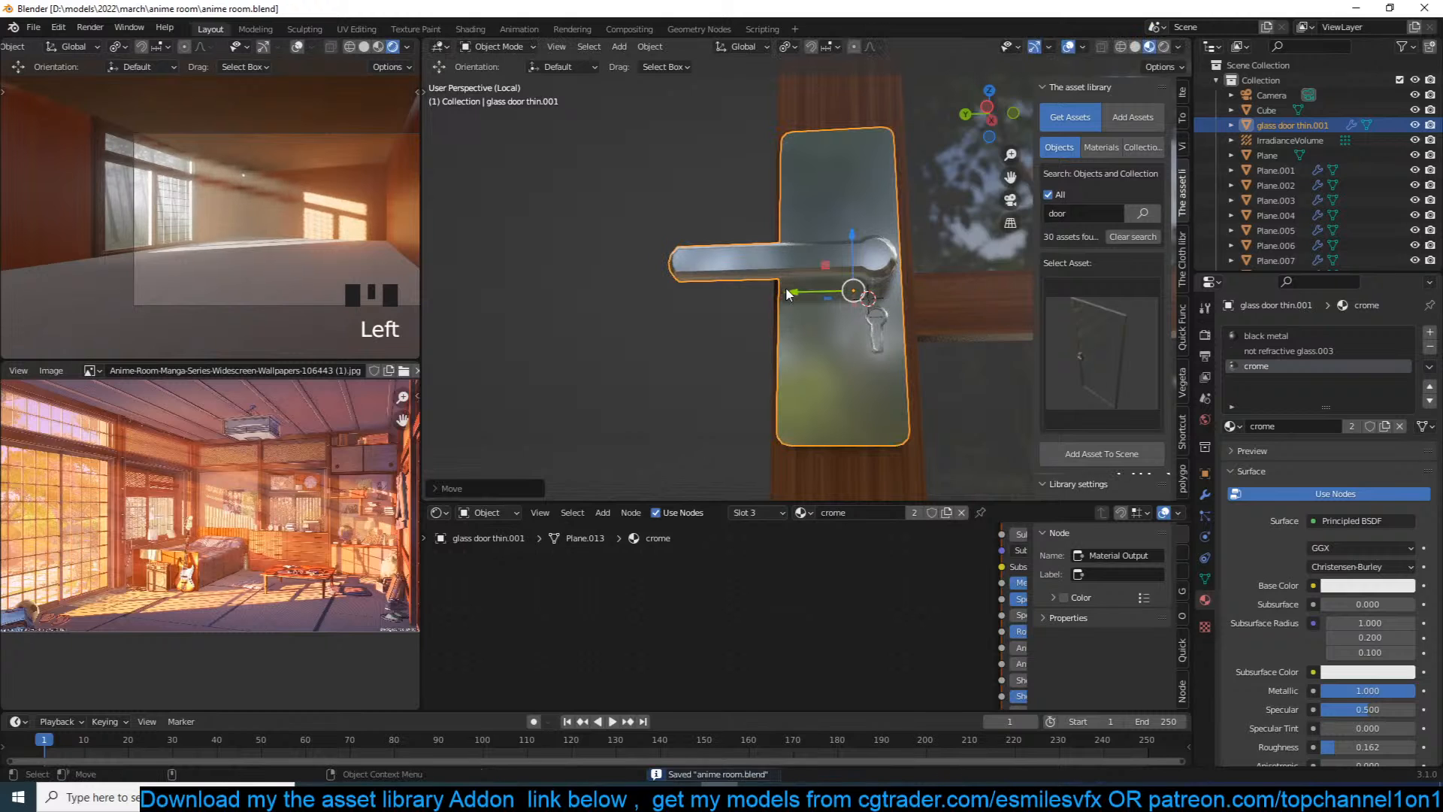
# Step: Bevel the front edge loop of the handle's plate by about 0.0005 m with one segment, and deselect the handle
pyautogui.moveTo(843, 230); pyautogui.dragTo(703, 354, button='middle')
pyautogui.press('Tab')
pyautogui.press('`')
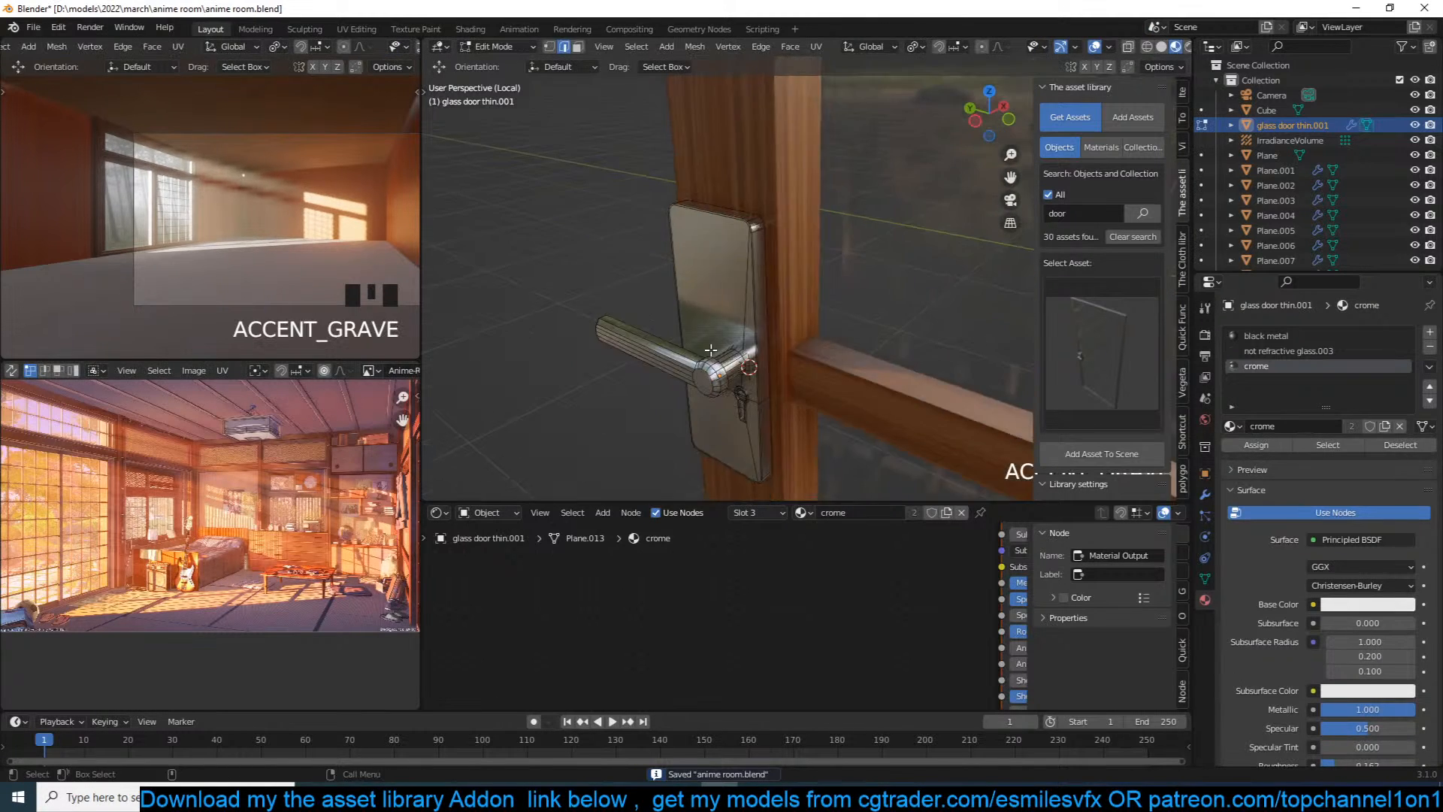
pyautogui.keyDown('alt'); pyautogui.click(698, 278); pyautogui.keyUp('alt')
pyautogui.hotkey('ctrl', 'b')
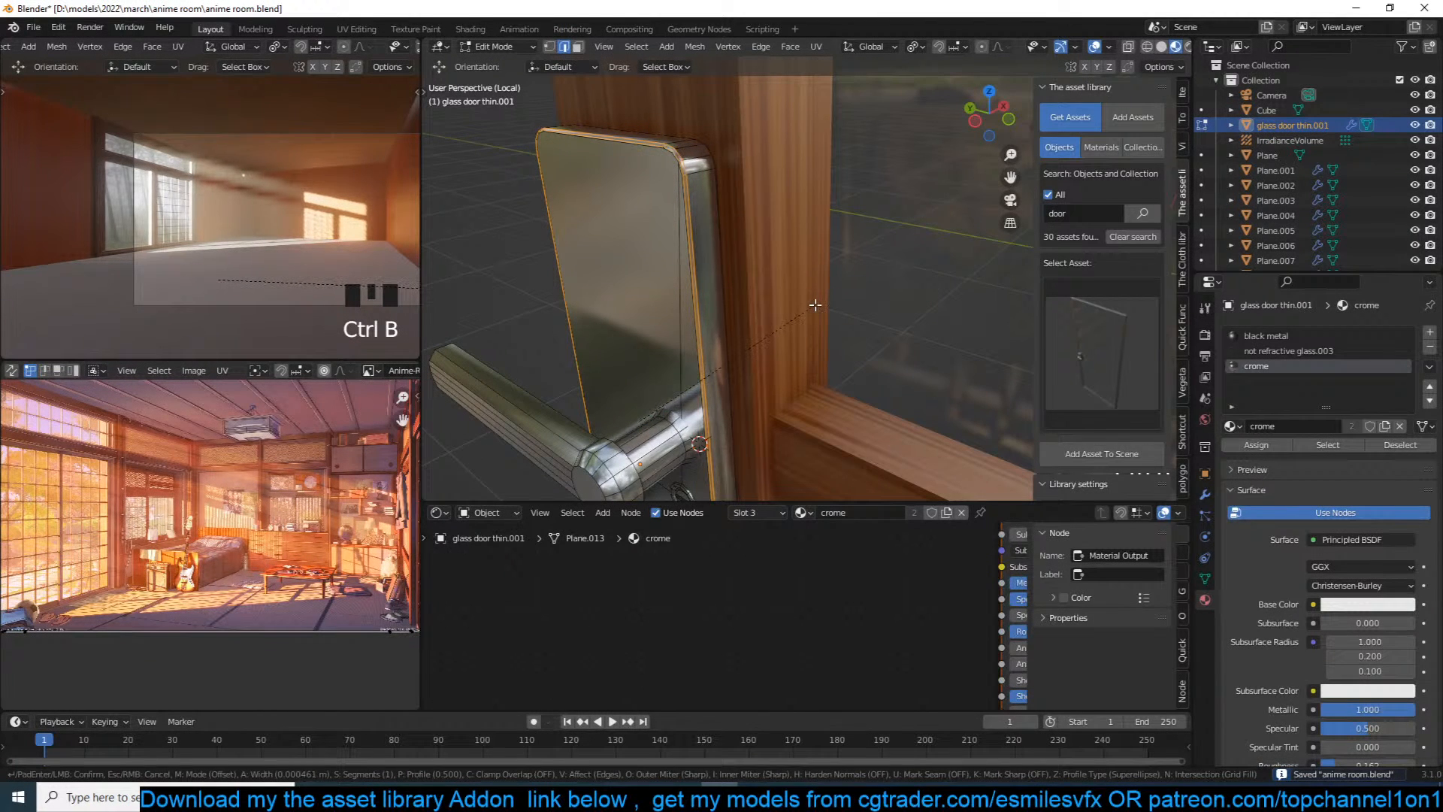
pyautogui.click(816, 305)
pyautogui.press('Tab')
pyautogui.press('`')
pyautogui.hotkey('alt', 'a')
# Step: Search the add-ons list in the preferences for "blender", and close the preferences
pyautogui.click(58, 27)
pyautogui.click(65, 30)
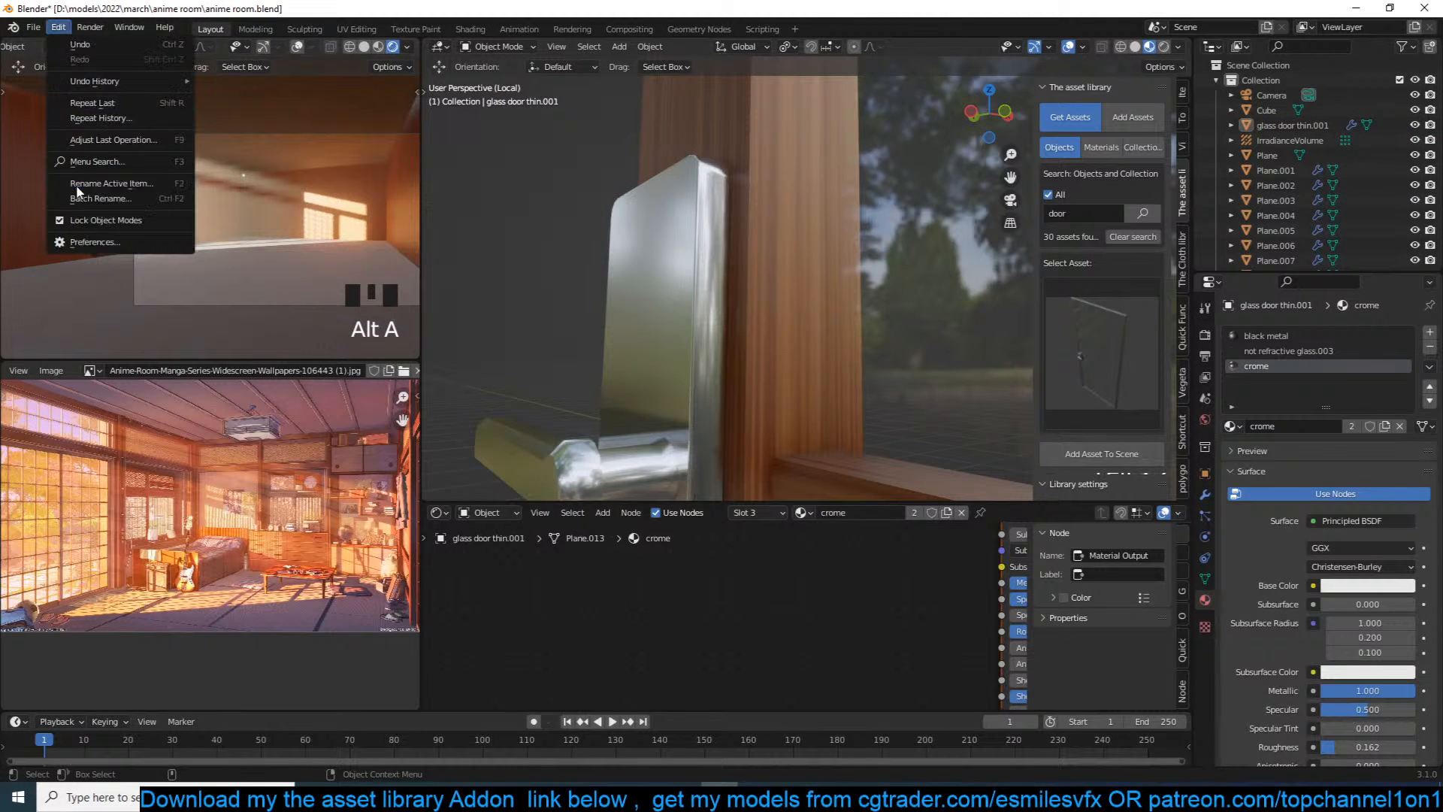
pyautogui.click(85, 243)
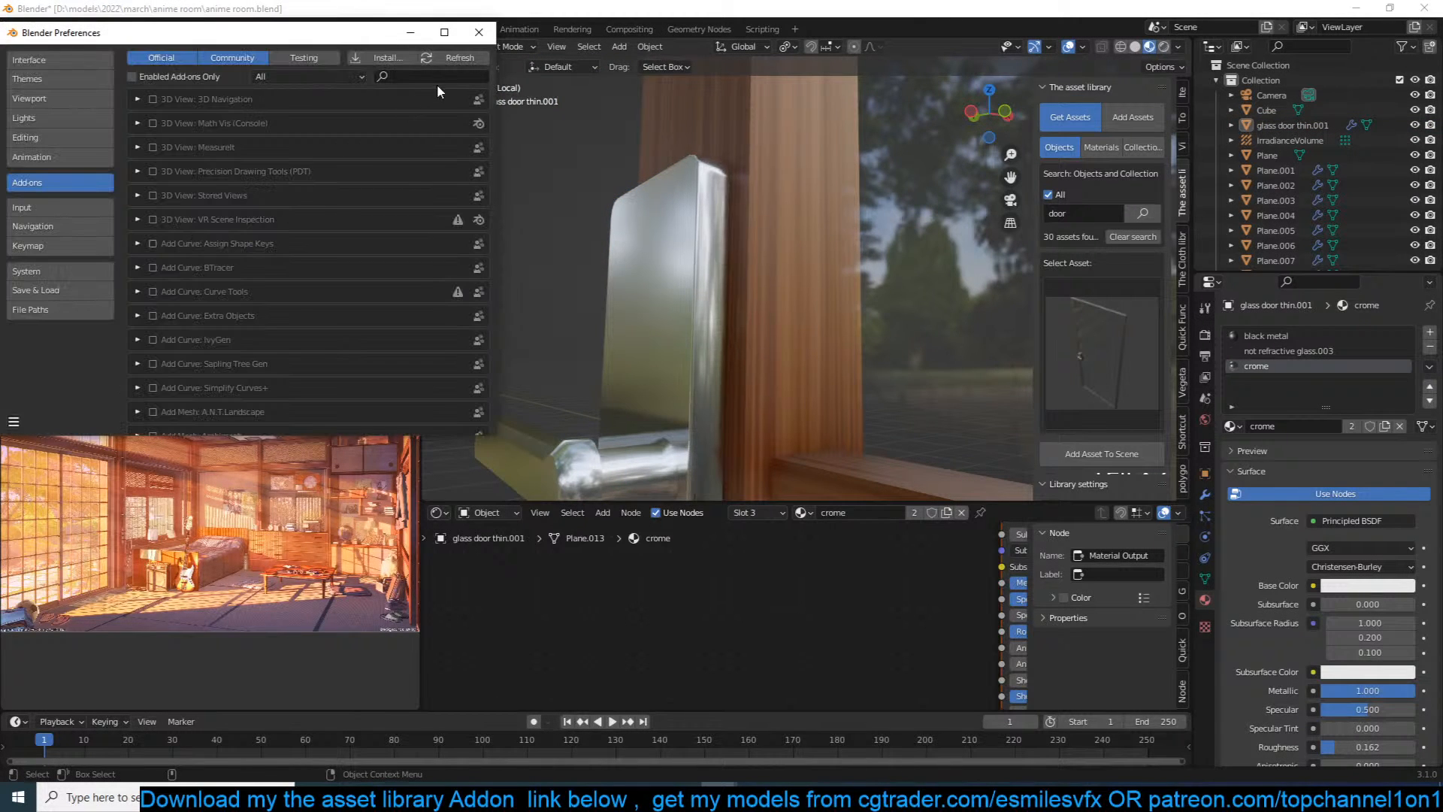
pyautogui.write('blender')
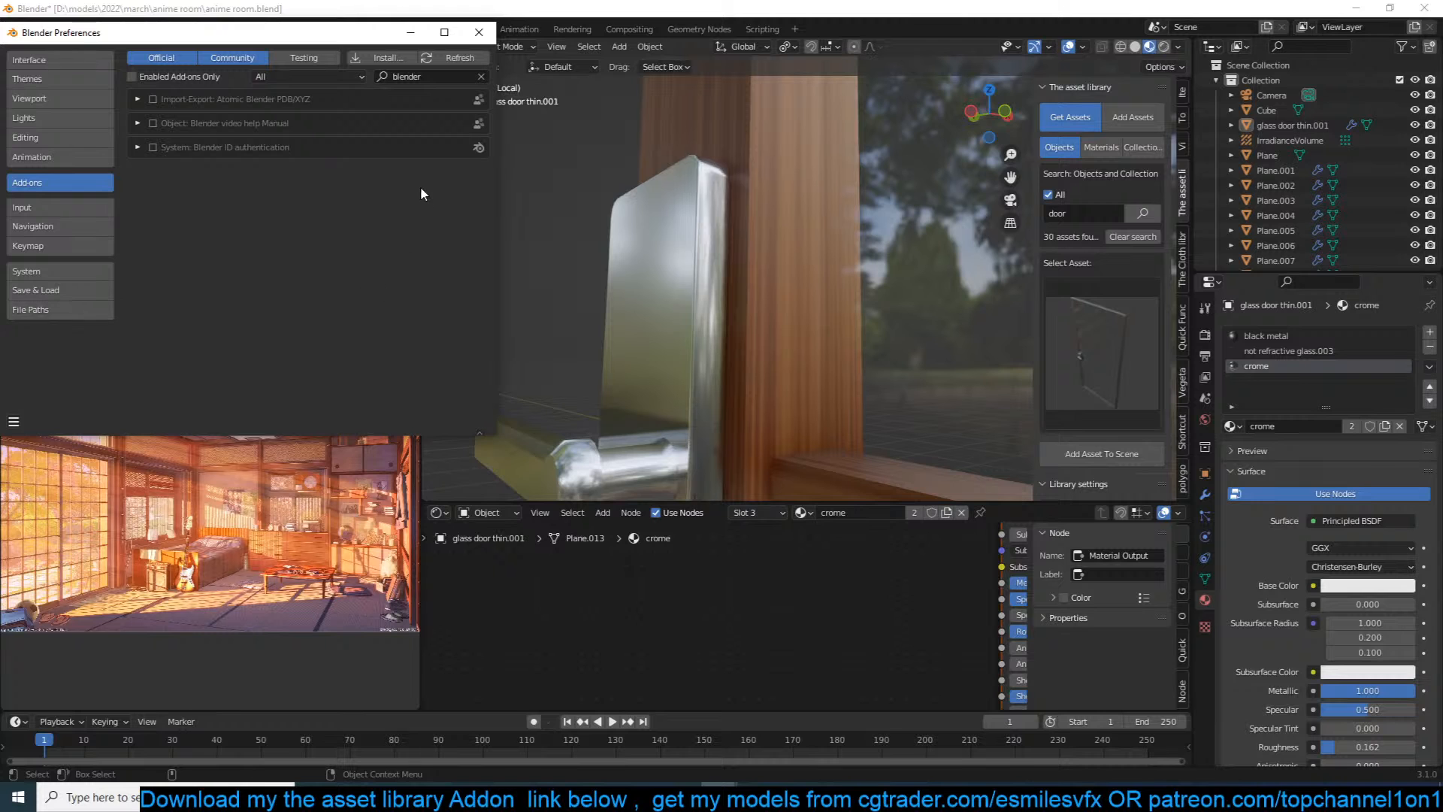
pyautogui.click(479, 32)
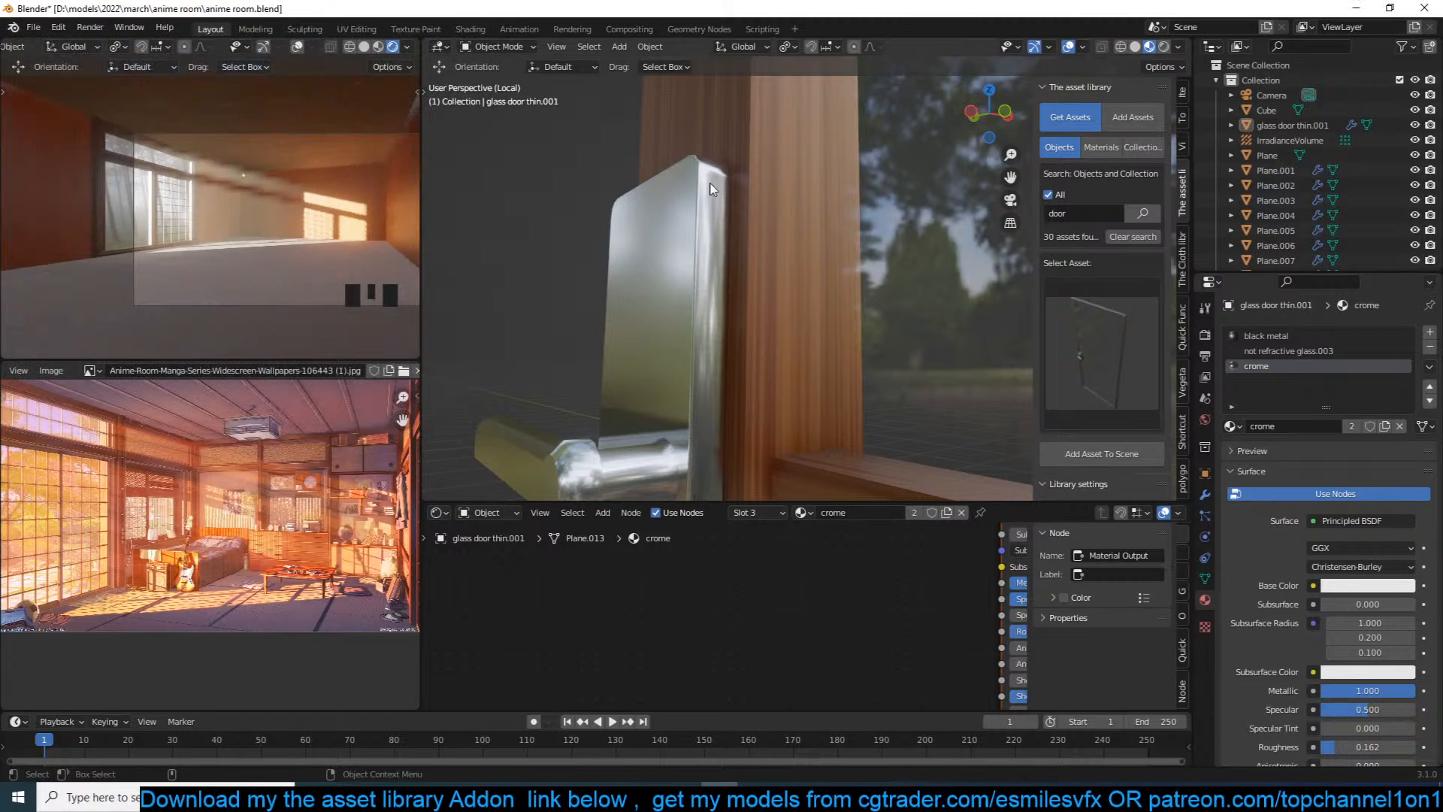
# Step: Join the metal handle with the wooden lattice door into one object
pyautogui.click(760, 239)
pyautogui.scroll(-4, 761, 240)
pyautogui.press('`')
pyautogui.scroll(-3, 836, 328)
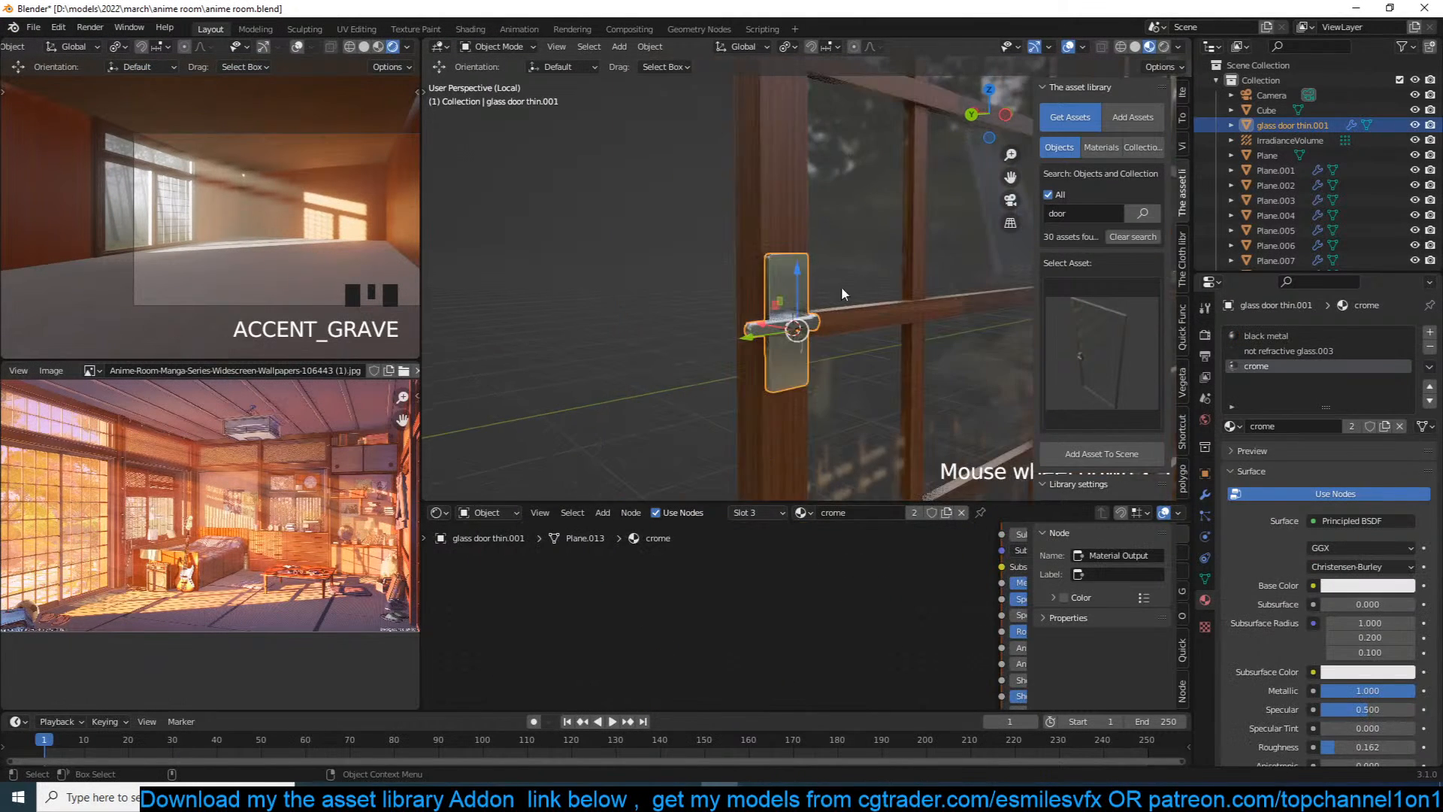
pyautogui.keyDown('shift'); pyautogui.click(788, 223); pyautogui.keyUp('shift')
pyautogui.hotkey('ctrl', 'j')
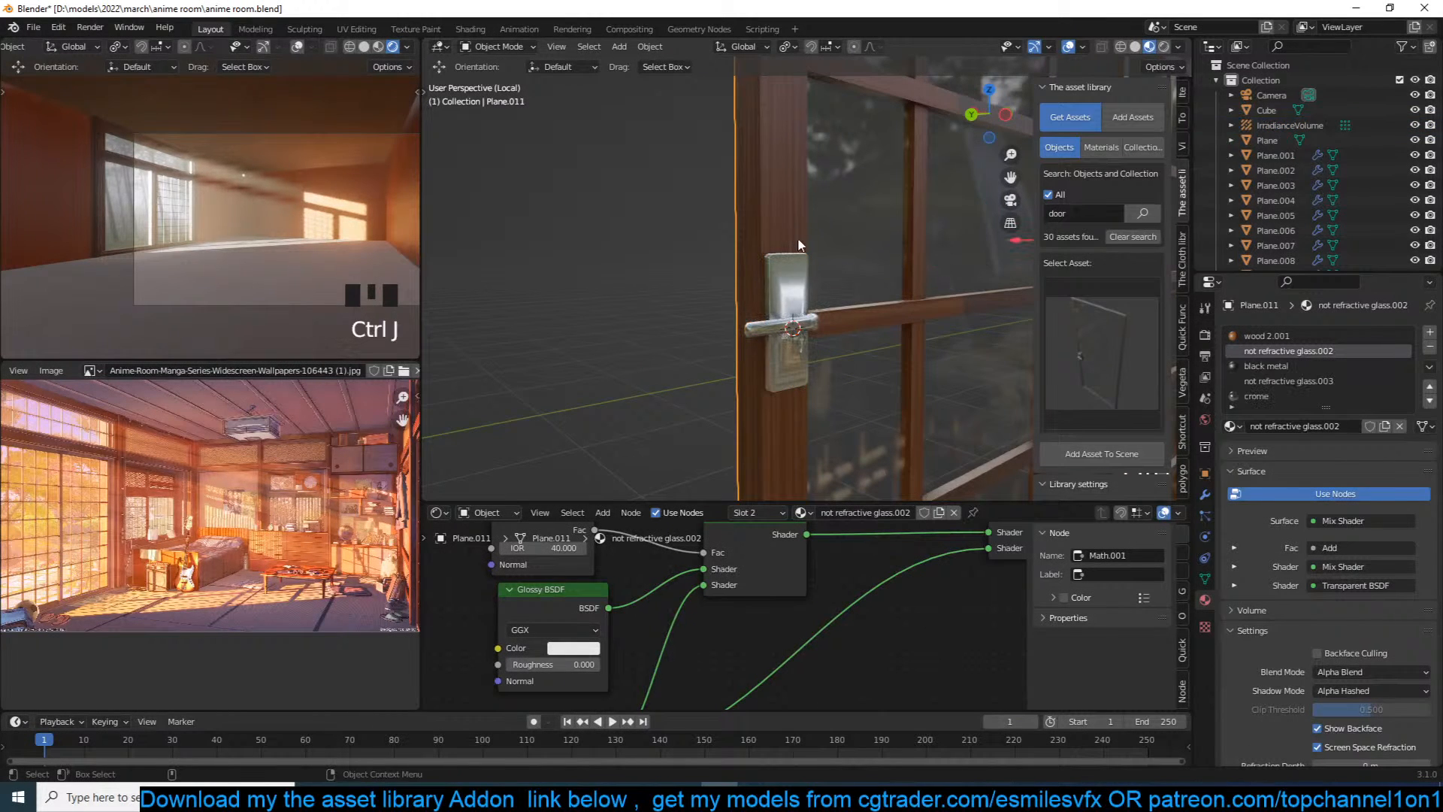
# Step: Set the joined door's origin to its geometry, and exit local view to show the whole room
pyautogui.press('`')
pyautogui.press('q')
pyautogui.click(773, 277)
pyautogui.press('`')
pyautogui.click(759, 221)
pyautogui.scroll(-11, 759, 272)
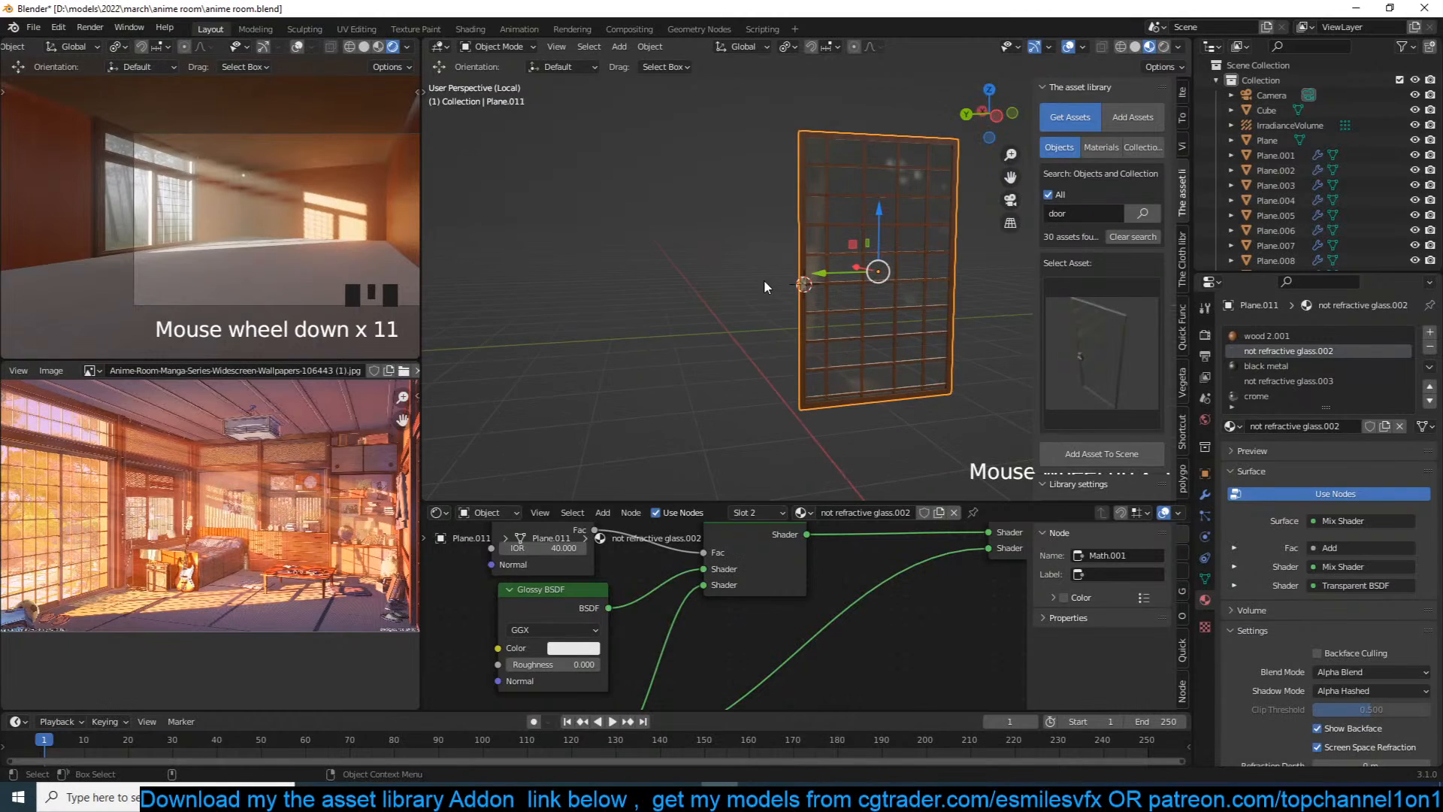
pyautogui.press('/')
pyautogui.scroll(4, 764, 282)
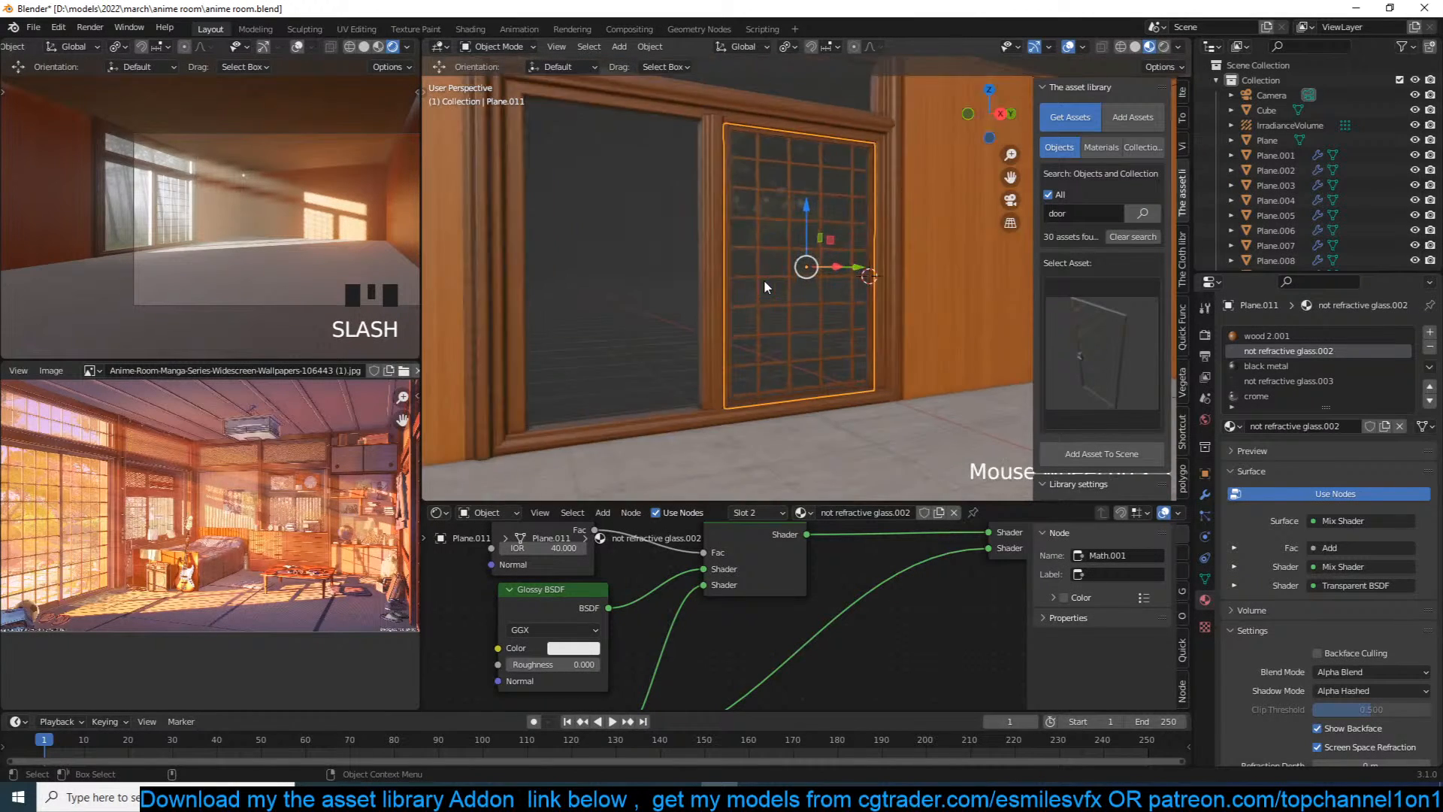
# Step: Mirror the door front to back and along global Y so its handle sits beside the central post
pyautogui.press('`')
pyautogui.moveTo(771, 282); pyautogui.dragTo(823, 284, button='middle')
pyautogui.scroll(-11, 758, 280)
pyautogui.scroll(8, 759, 284)
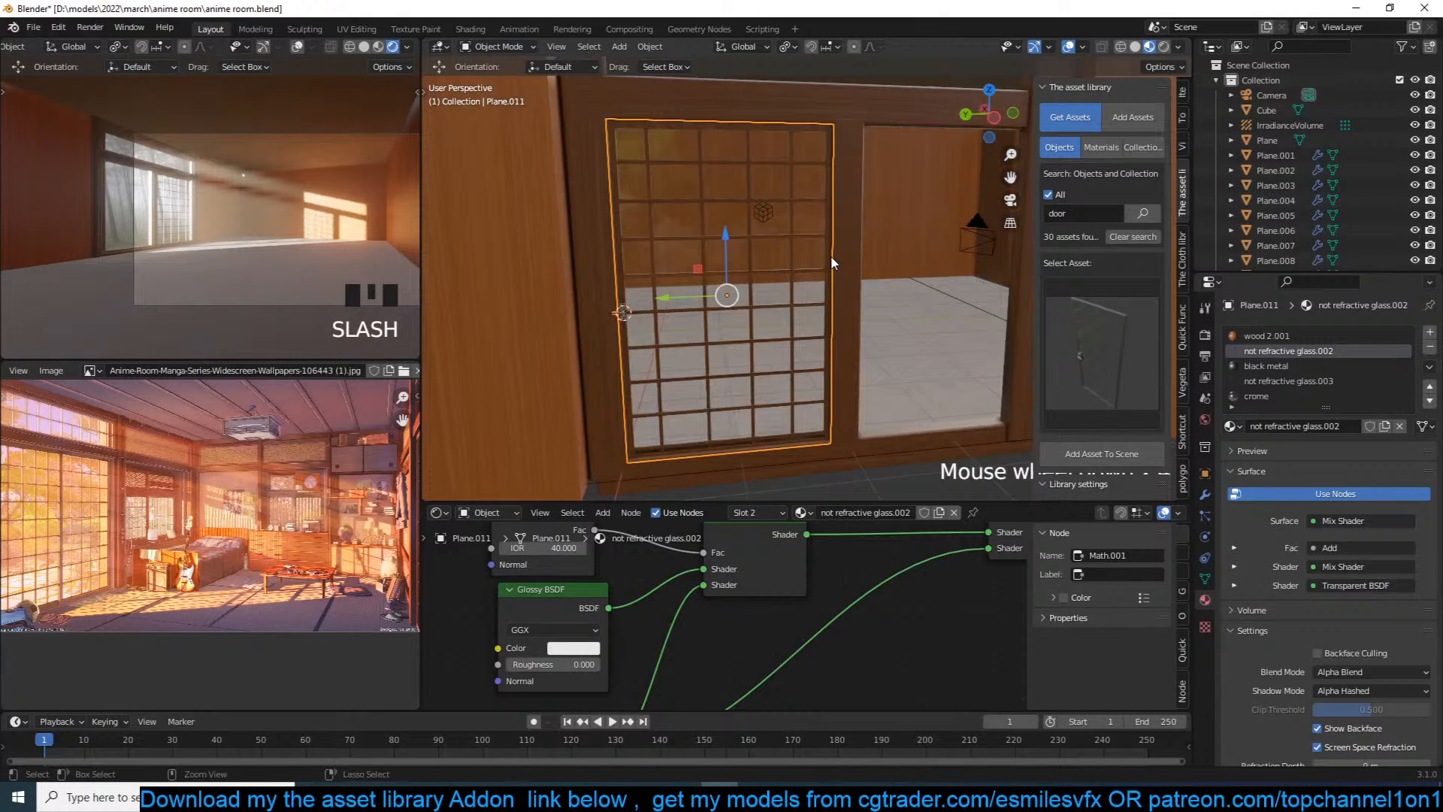
pyautogui.hotkey('ctrl', 'm')
pyautogui.click(832, 258)
pyautogui.moveTo(832, 258); pyautogui.dragTo(737, 266, button='middle')
pyautogui.scroll(6, 657, 240)
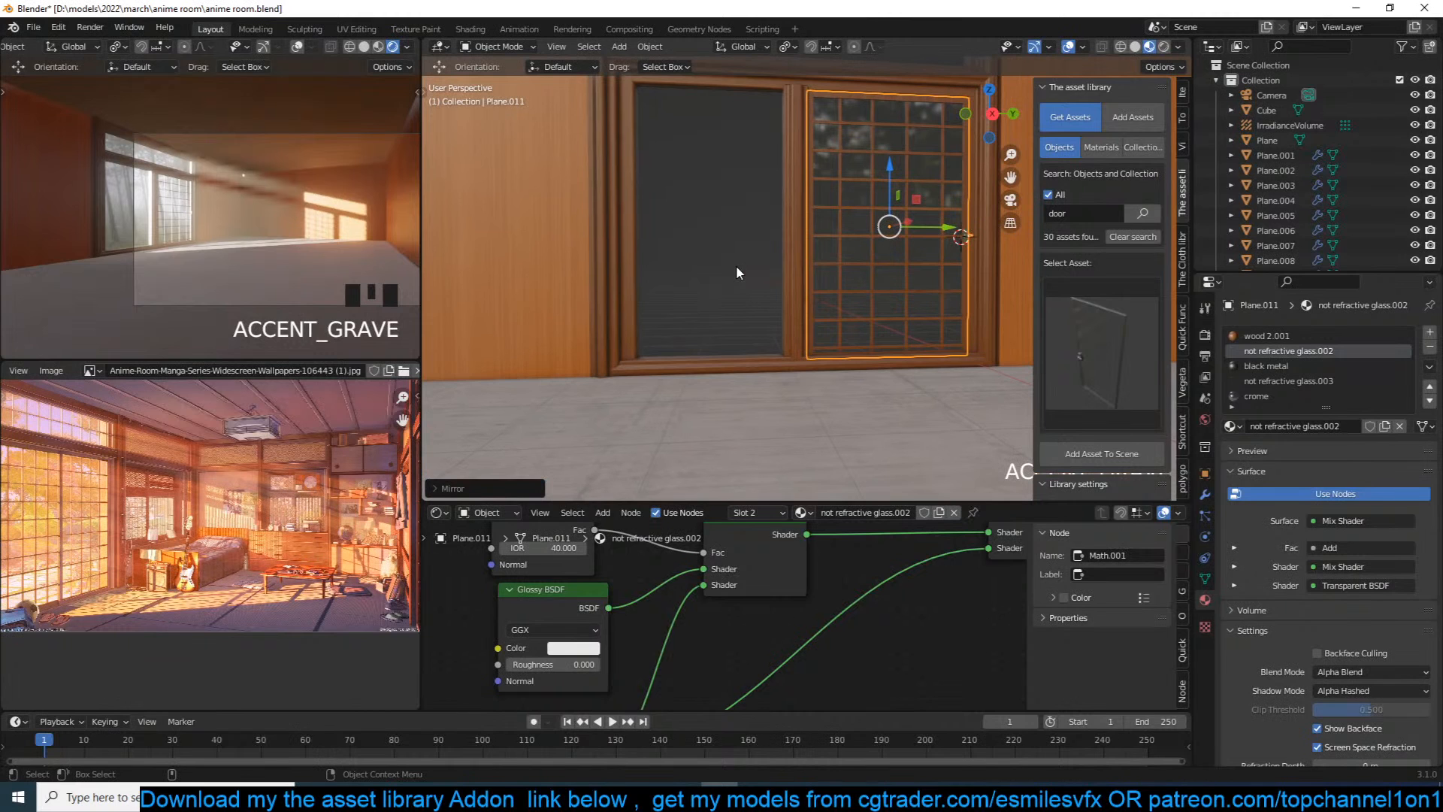
pyautogui.hotkey('ctrl', 'm')
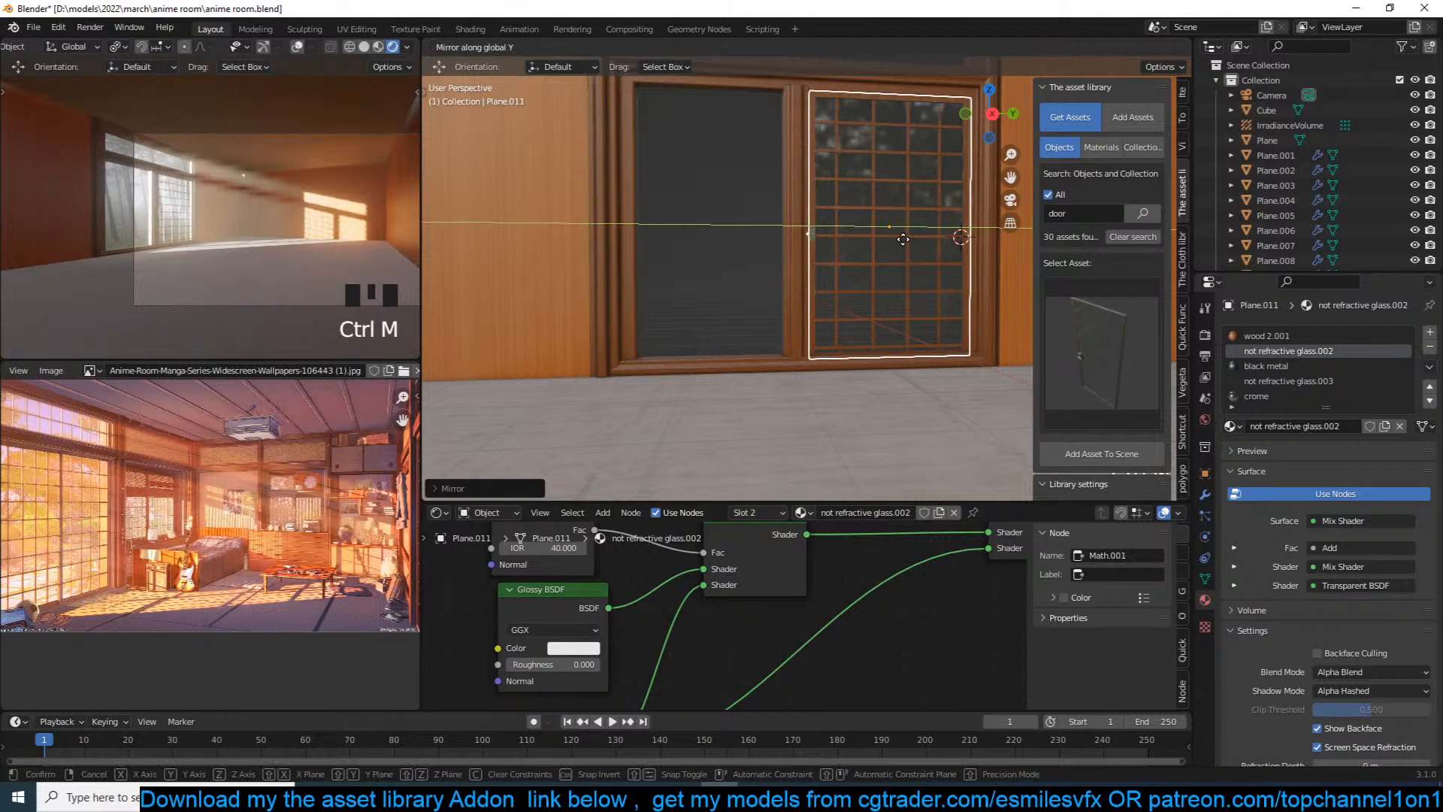
pyautogui.click(867, 241)
pyautogui.scroll(5, 852, 250)
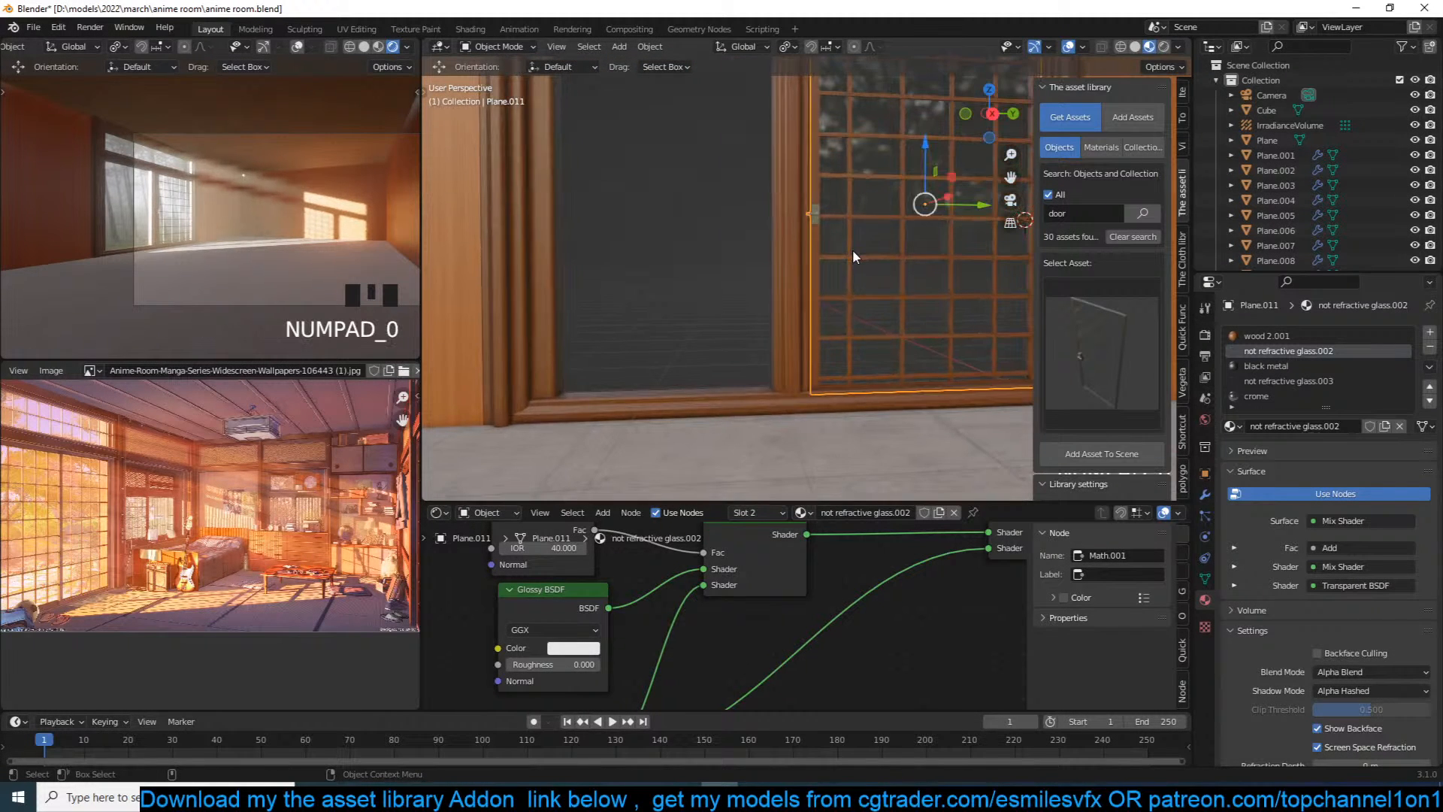
# Step: Switch to the camera view, select the lattice door, and save the file
pyautogui.press('KP_0')
pyautogui.scroll(9, 854, 252)
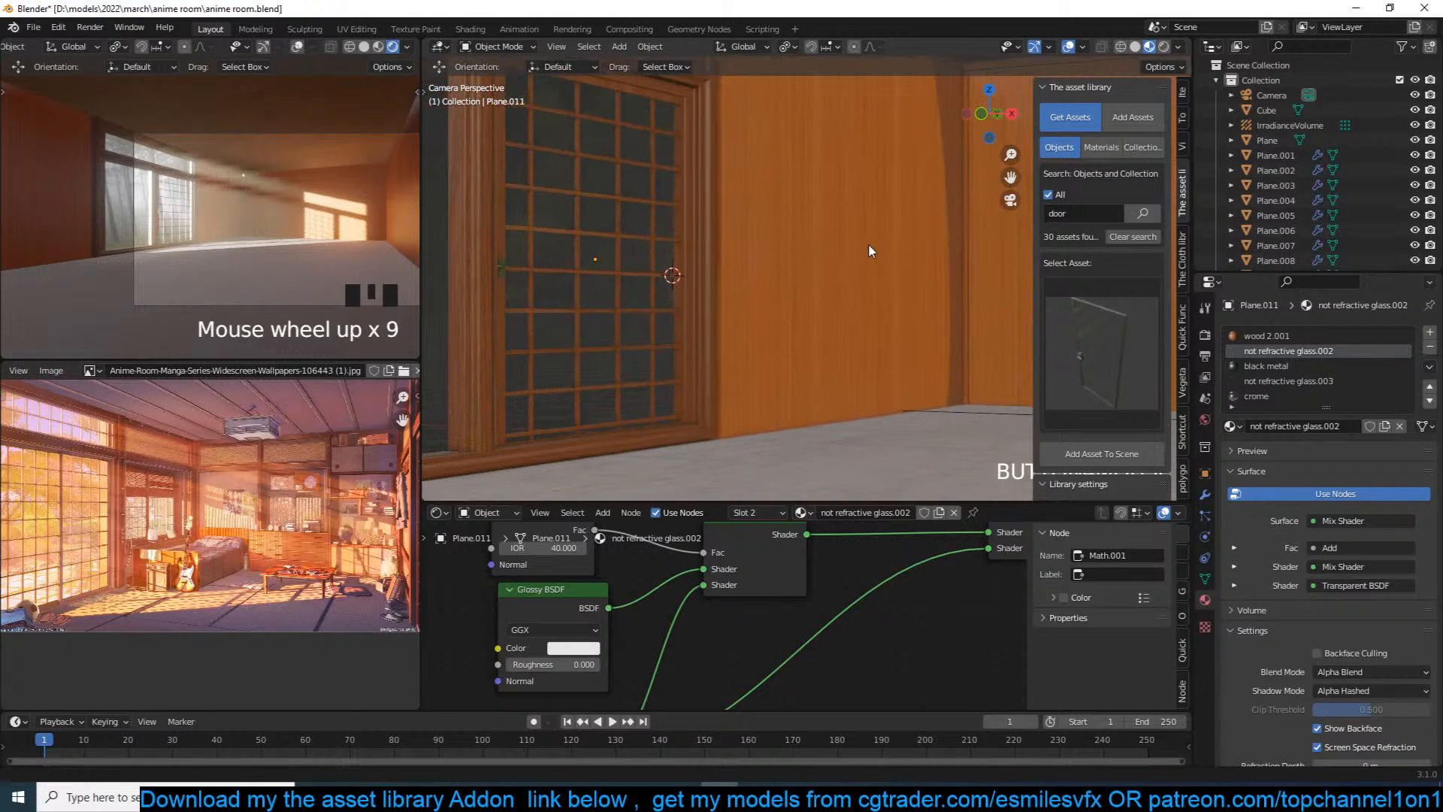
pyautogui.click(656, 287)
pyautogui.hotkey('ctrl', 's')
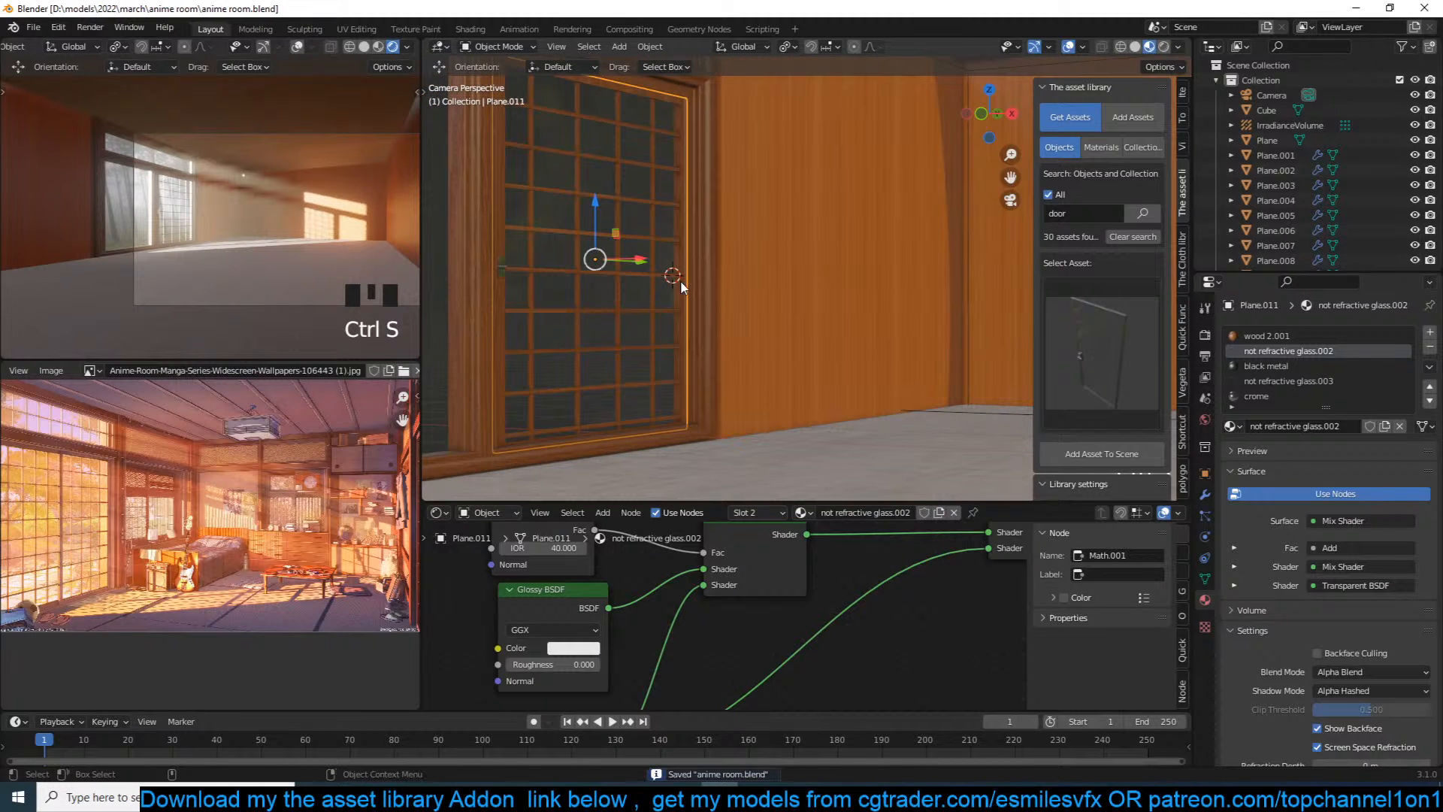
# Step: Apply the object transform of the mirrored lattice door
pyautogui.press('KP_Decimal')
pyautogui.moveTo(679, 288); pyautogui.dragTo(603, 308, button='middle')
pyautogui.press('Tab')
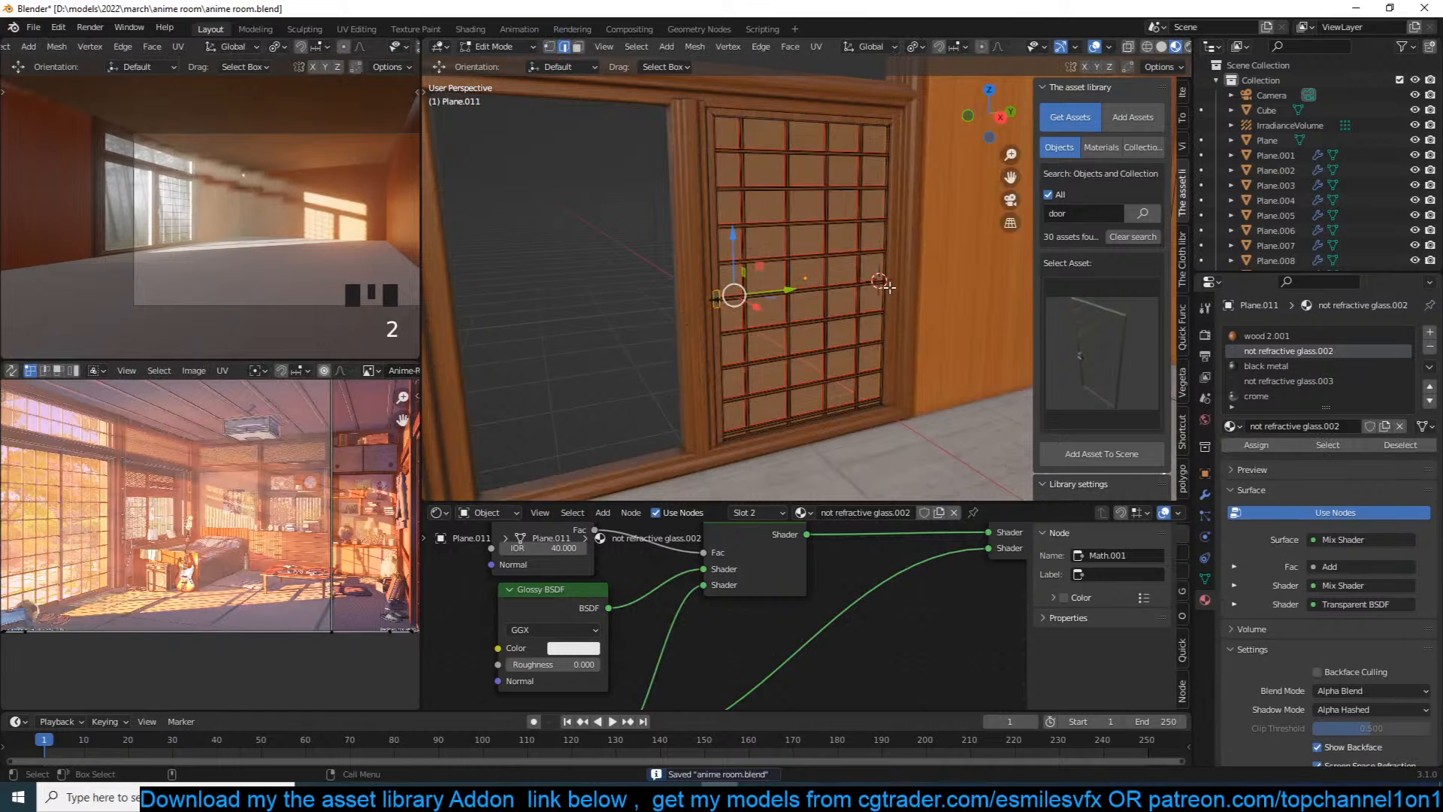
pyautogui.click(889, 284)
pyautogui.press('`')
pyautogui.press('s')
pyautogui.press('s')
pyautogui.click(939, 240)
pyautogui.hotkey('ctrl', 'a')
pyautogui.click(938, 241)
pyautogui.press('`')
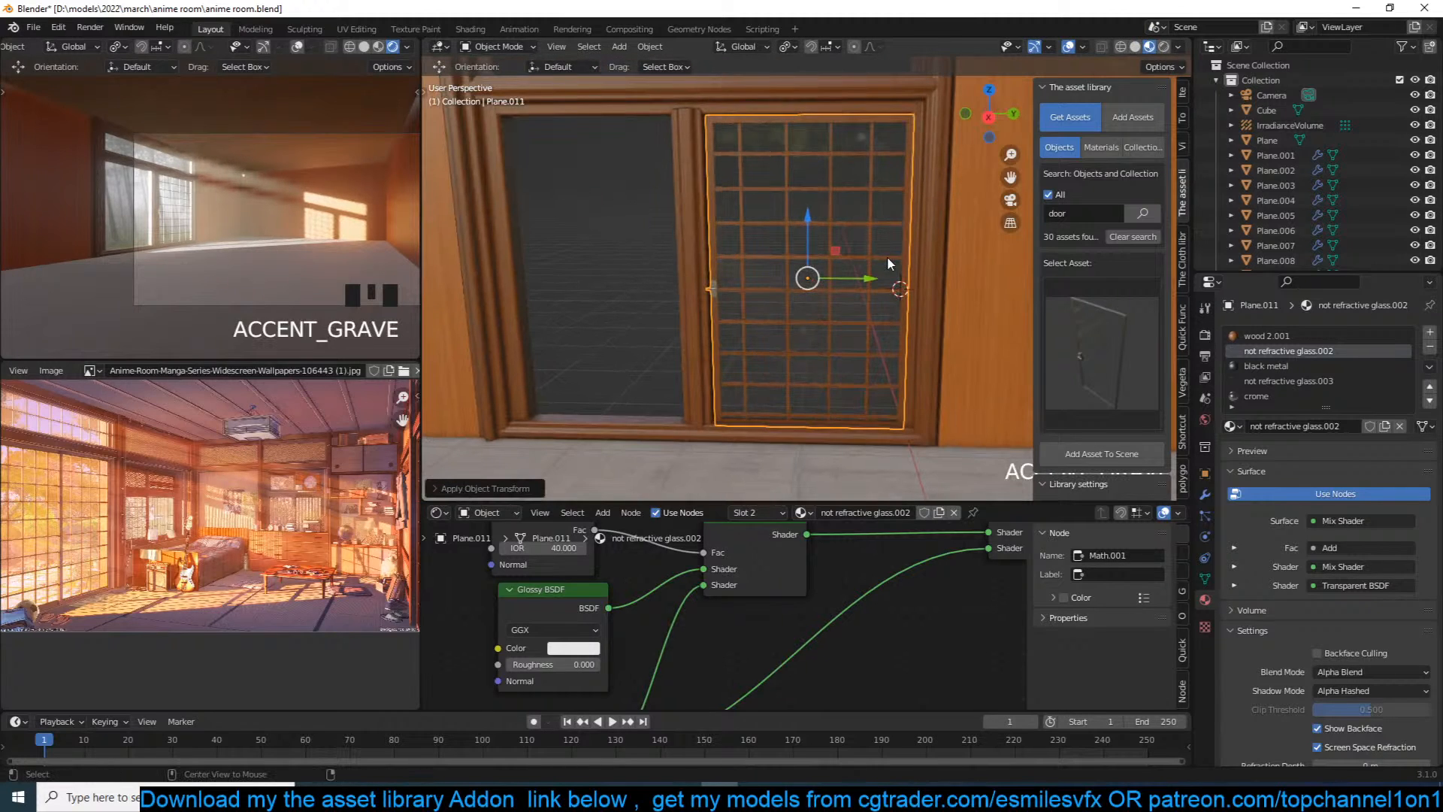
pyautogui.hotkey('alt', 'd')
pyautogui.press('x')
pyautogui.rightClick(887, 257)
pyautogui.press('x')
pyautogui.click(889, 261)
# Step: Scale the keyhole part of the door handle and nudge it sideways on the plate
pyautogui.press('Tab')
pyautogui.click(714, 291)
pyautogui.press('Tab')
pyautogui.click(712, 291)
pyautogui.press('KP_Decimal')
pyautogui.scroll(3, 740, 288)
pyautogui.press('1')
pyautogui.scroll(4, 762, 286)
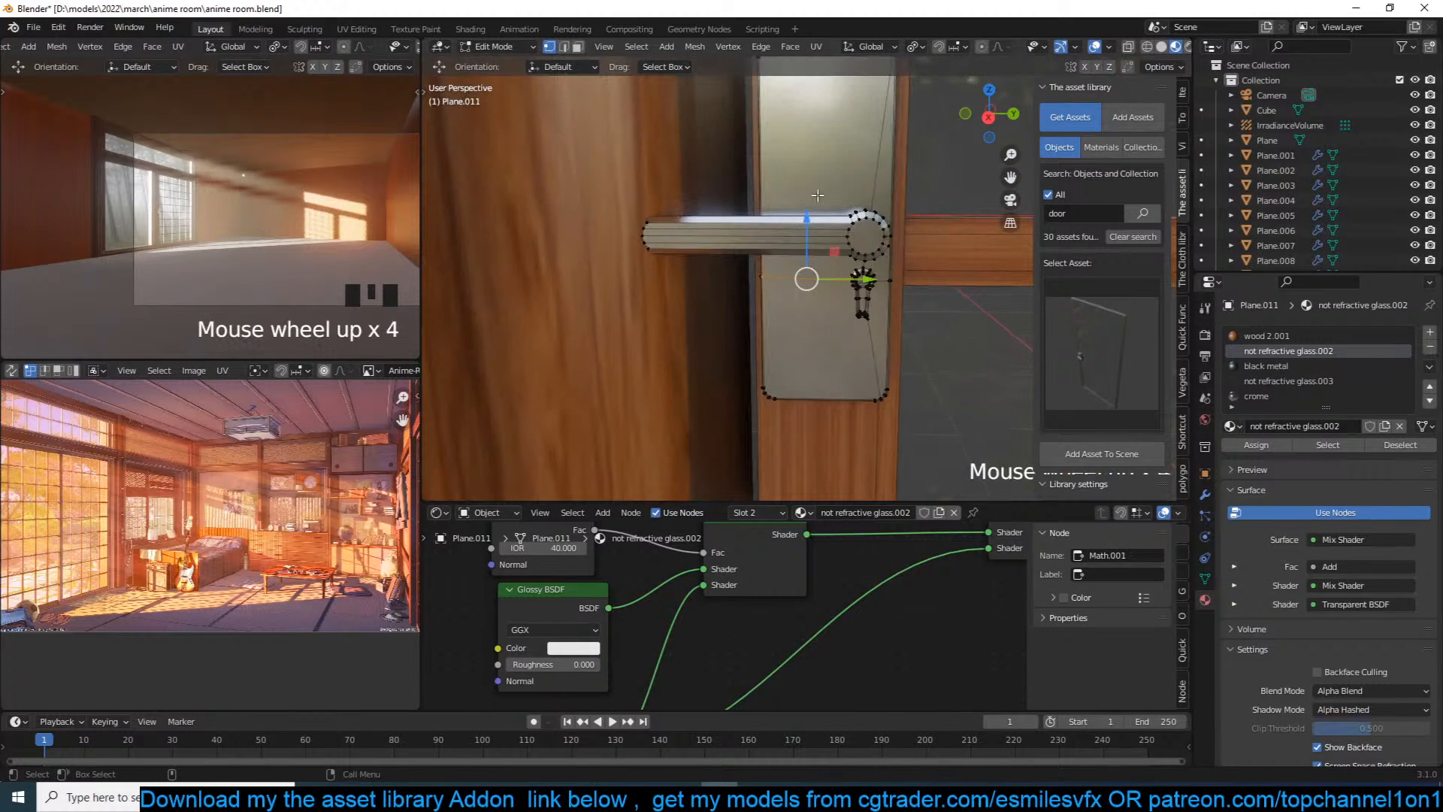
pyautogui.click(870, 290)
pyautogui.hotkey('ctrl', 'l')
pyautogui.scroll(-3, 871, 291)
pyautogui.press('s')
pyautogui.click(888, 396)
pyautogui.moveTo(862, 273); pyautogui.dragTo(867, 274)
pyautogui.moveTo(848, 277); pyautogui.dragTo(831, 245, button='middle')
# Step: Rotate the handle's lever about X to point toward the lattice, reposition it on the plate, and save the file
pyautogui.hotkey('ctrl', 'l')
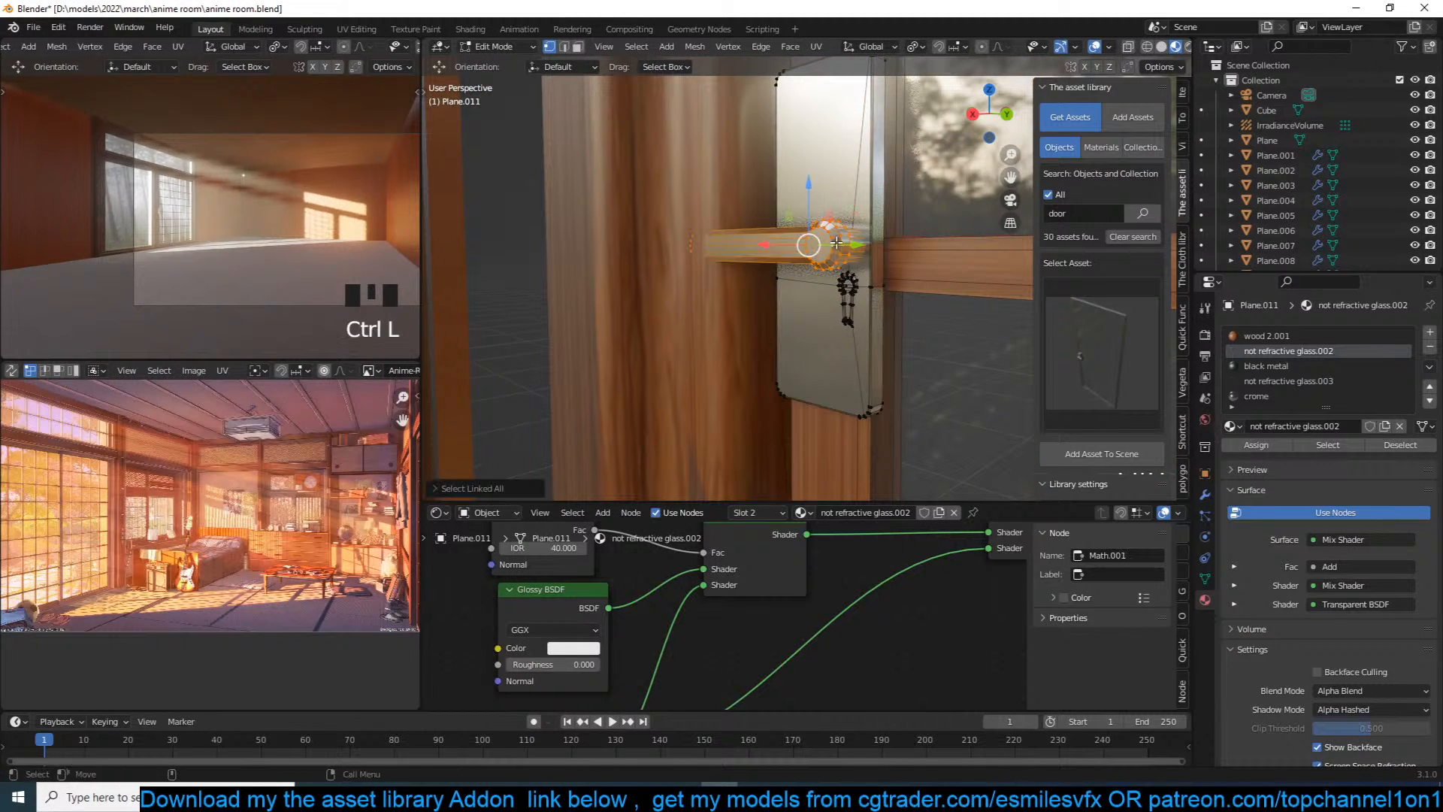
pyautogui.press('r')
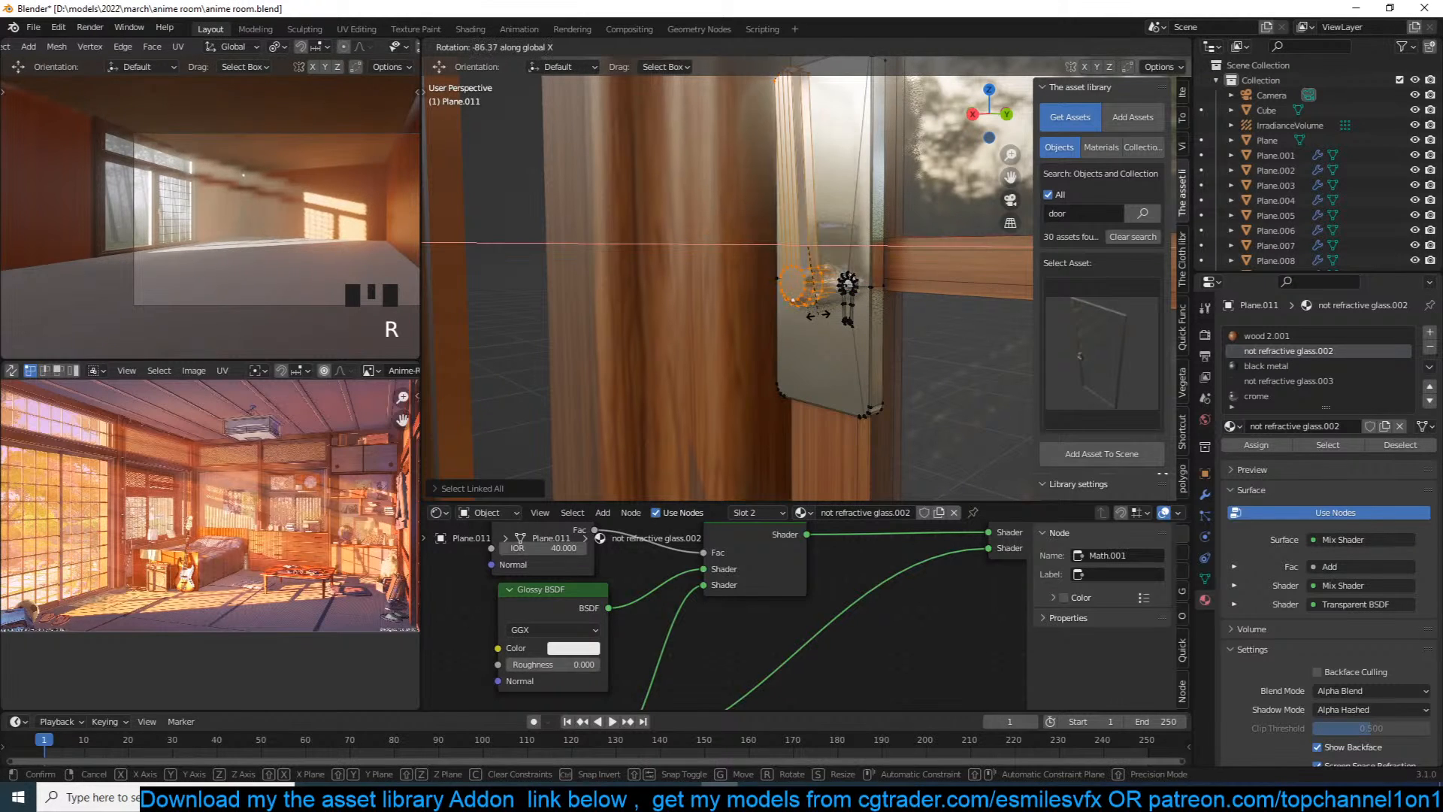
pyautogui.press('x')
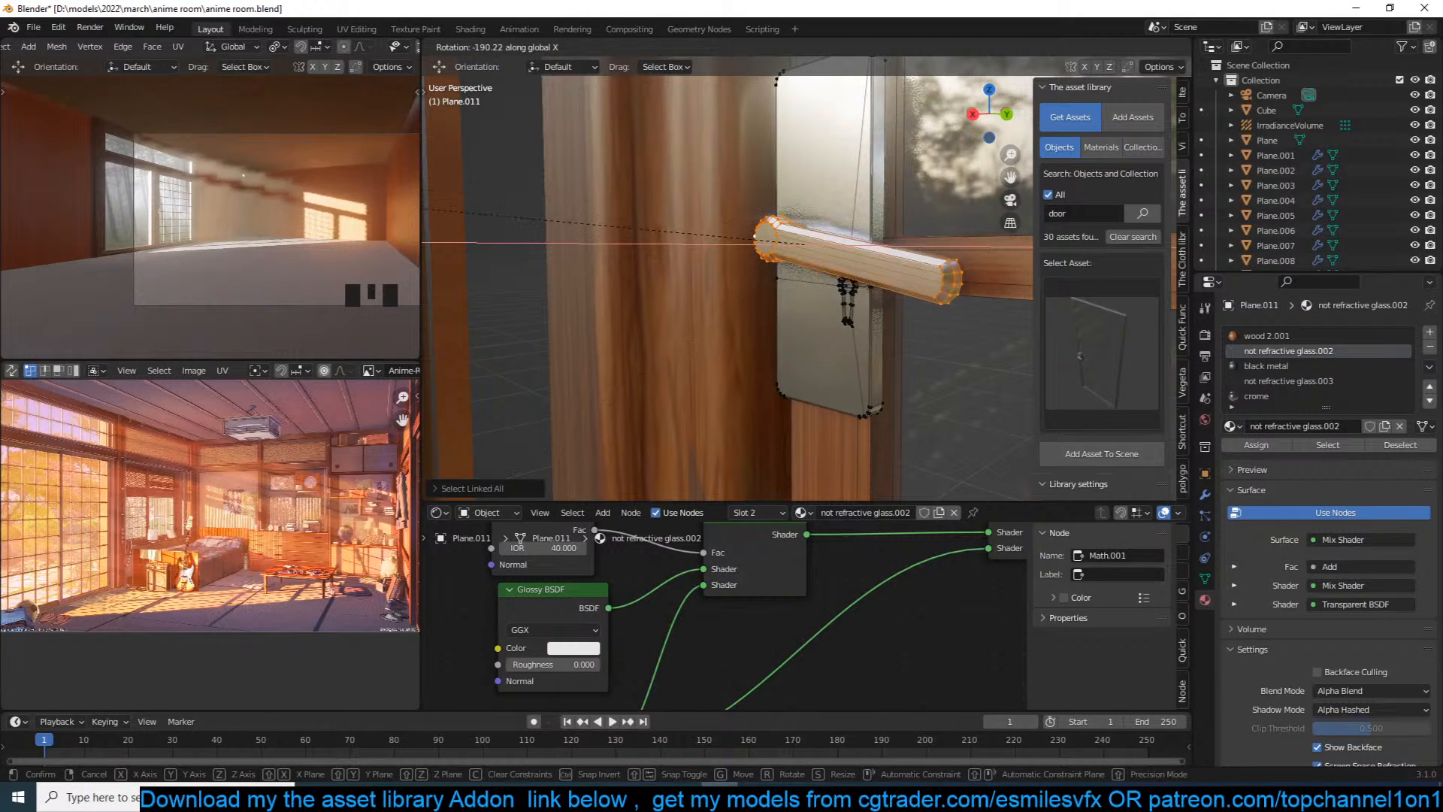
pyautogui.click(1111, 278)
pyautogui.press('`')
pyautogui.moveTo(809, 246); pyautogui.dragTo(899, 242, button='middle')
pyautogui.moveTo(868, 219); pyautogui.dragTo(896, 203)
pyautogui.press('Tab')
pyautogui.scroll(-7, 896, 240)
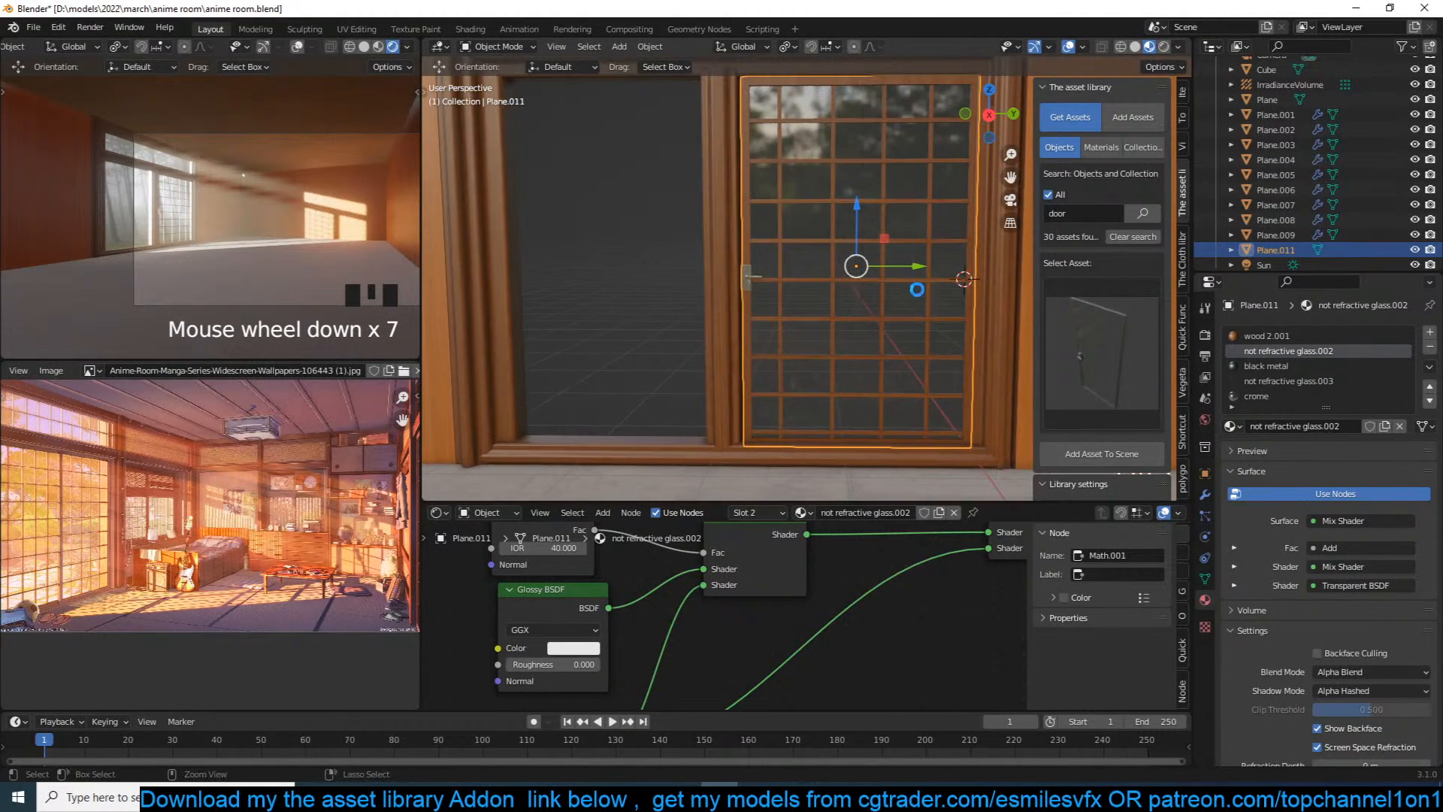
pyautogui.scroll(-3, 917, 287)
pyautogui.hotkey('ctrl', 's')
# Step: Delete the vertical lattice bar nearest the handle
pyautogui.press('Tab')
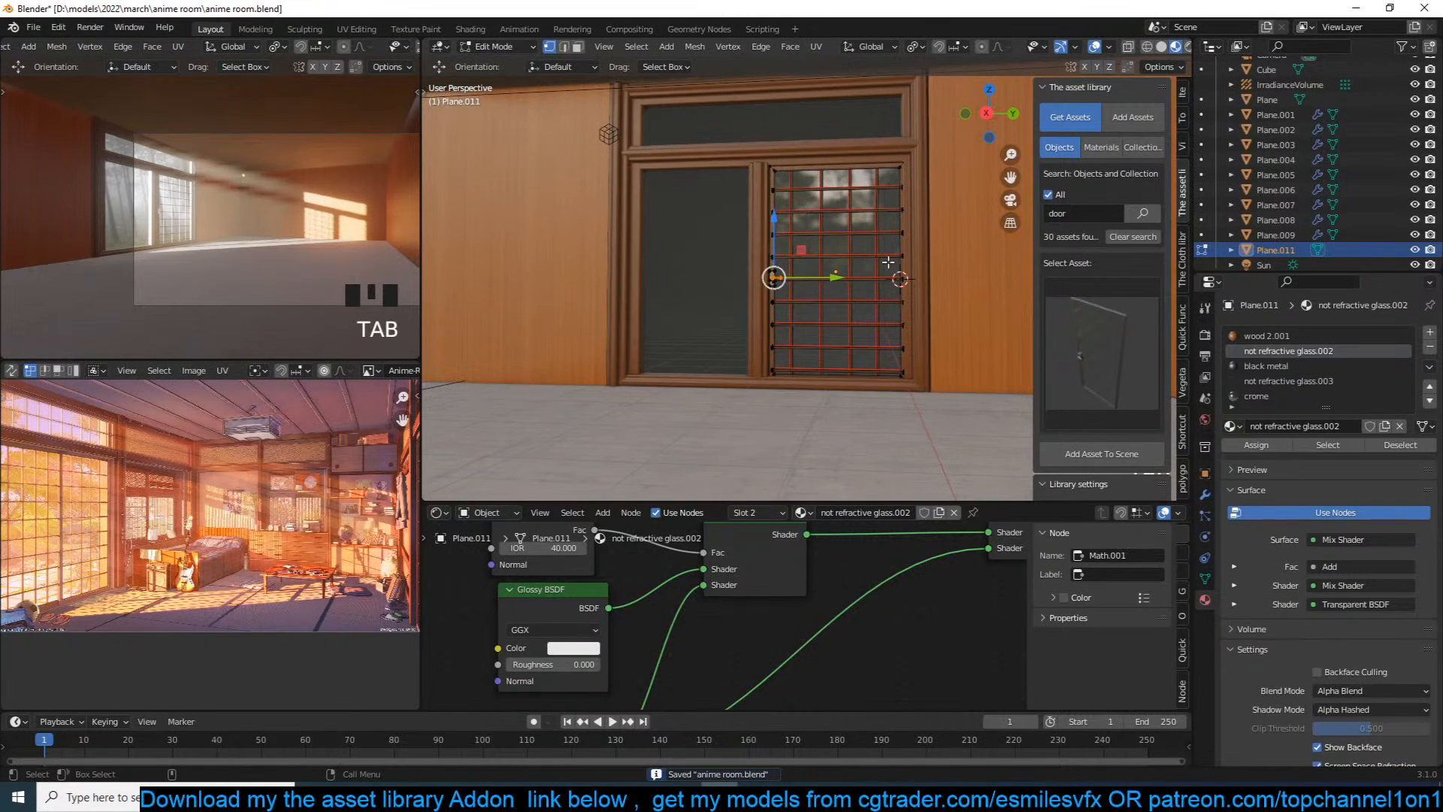
pyautogui.scroll(5, 818, 321)
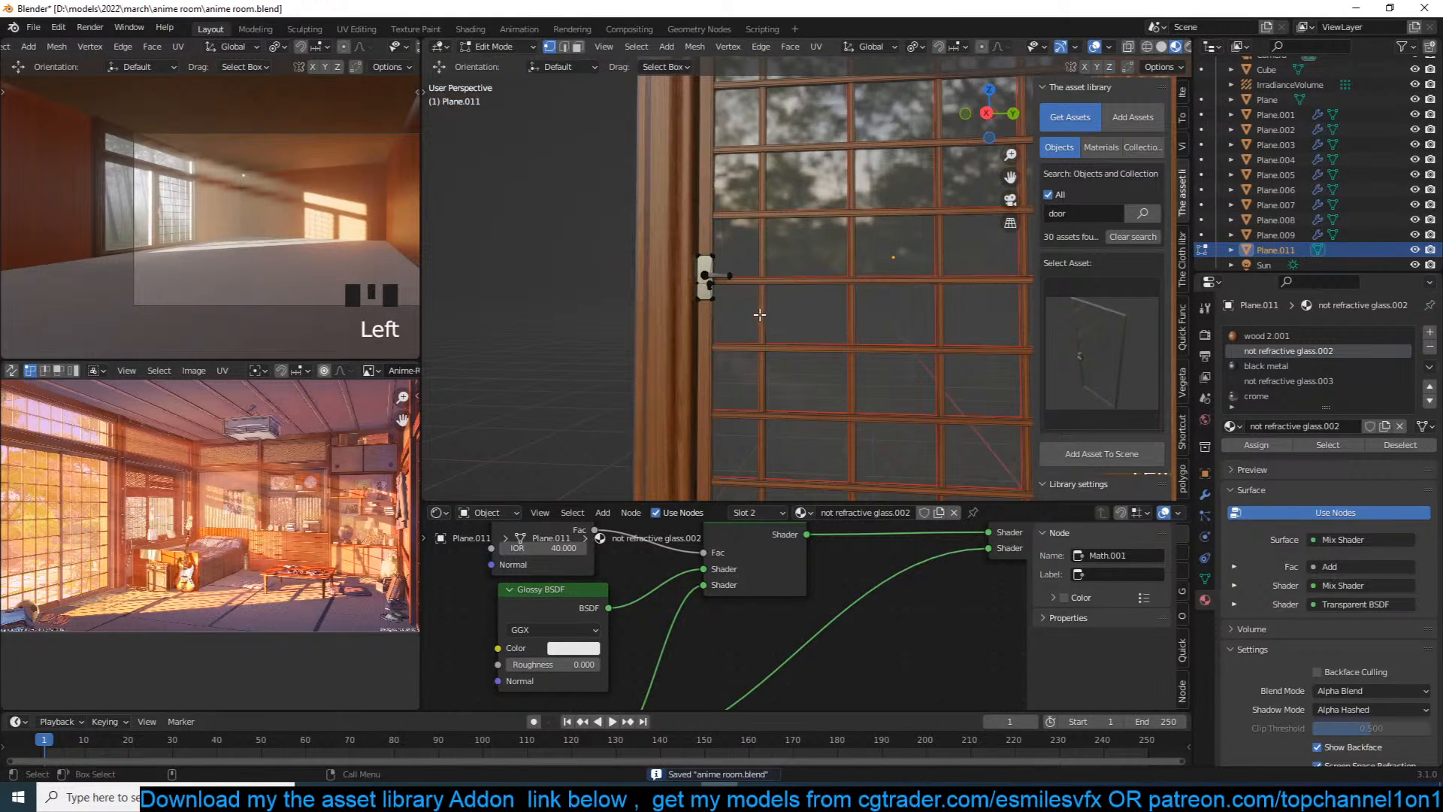
pyautogui.keyDown('alt'); pyautogui.click(762, 325); pyautogui.keyUp('alt')
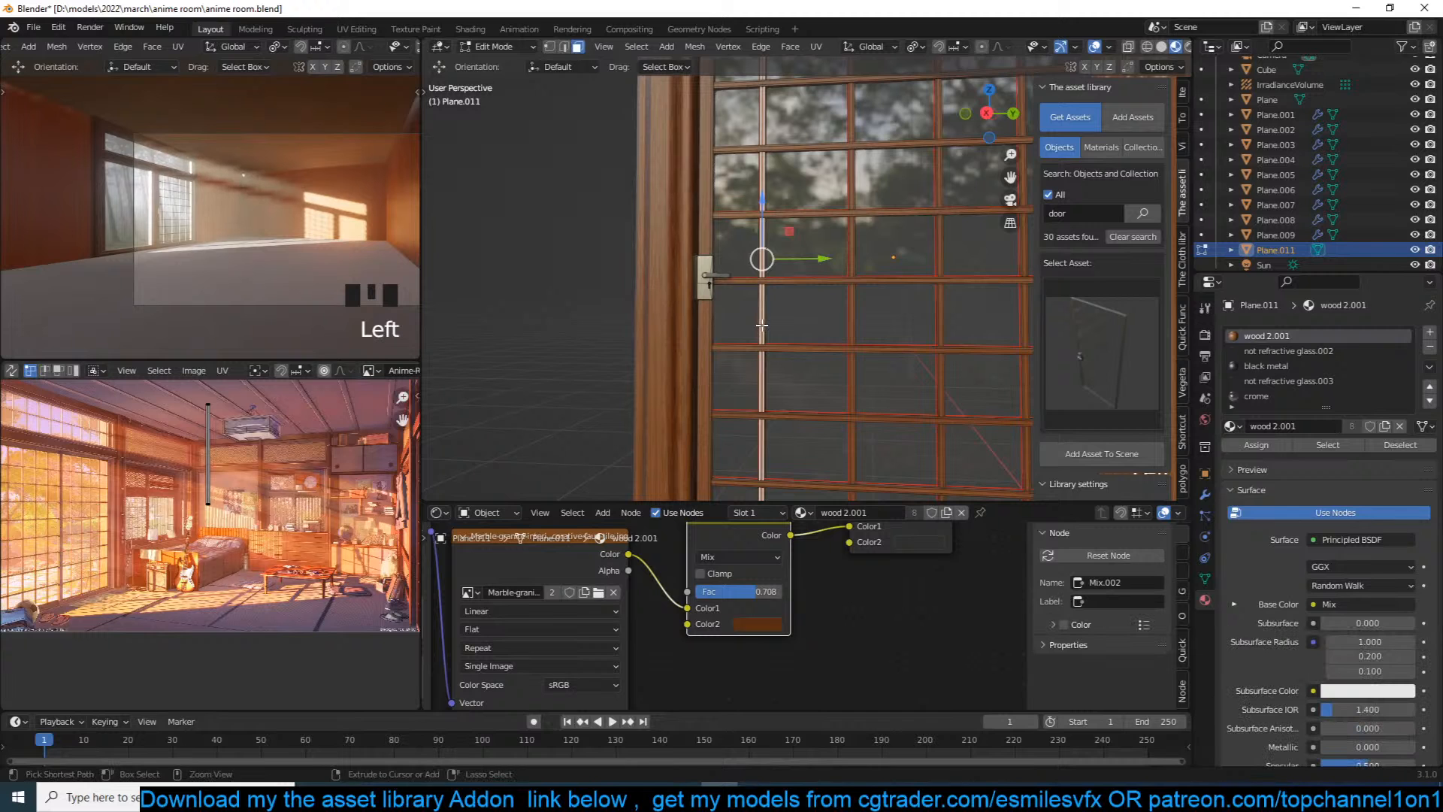
pyautogui.hotkey('ctrl', 'l')
pyautogui.press('x')
pyautogui.click(746, 292)
# Step: Narrow the door by moving its handle-side vertices along Y toward the remaining lattice bars
pyautogui.scroll(-6, 787, 317)
pyautogui.press('1')
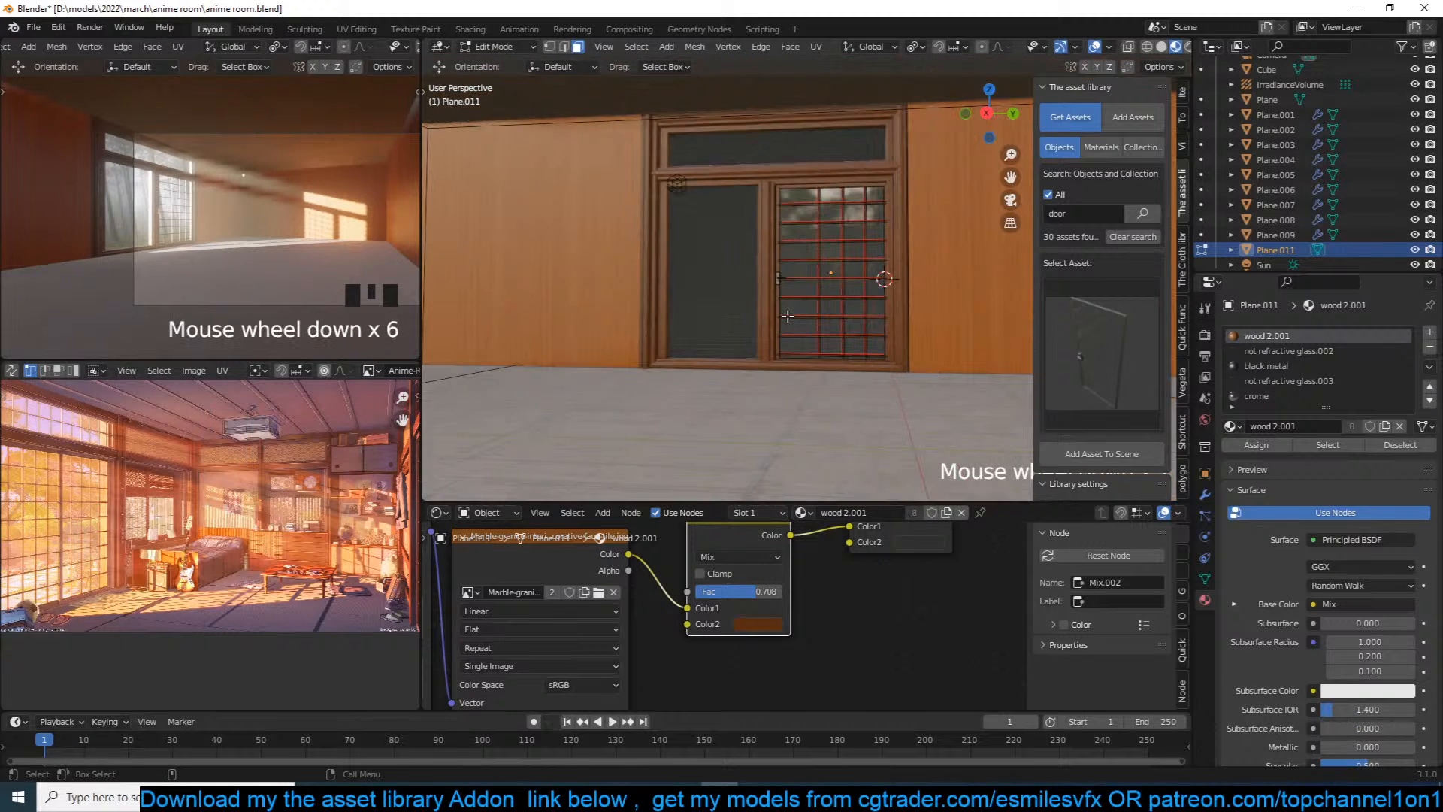
pyautogui.hotkey('alt', 'z')
pyautogui.moveTo(741, 146); pyautogui.dragTo(824, 381)
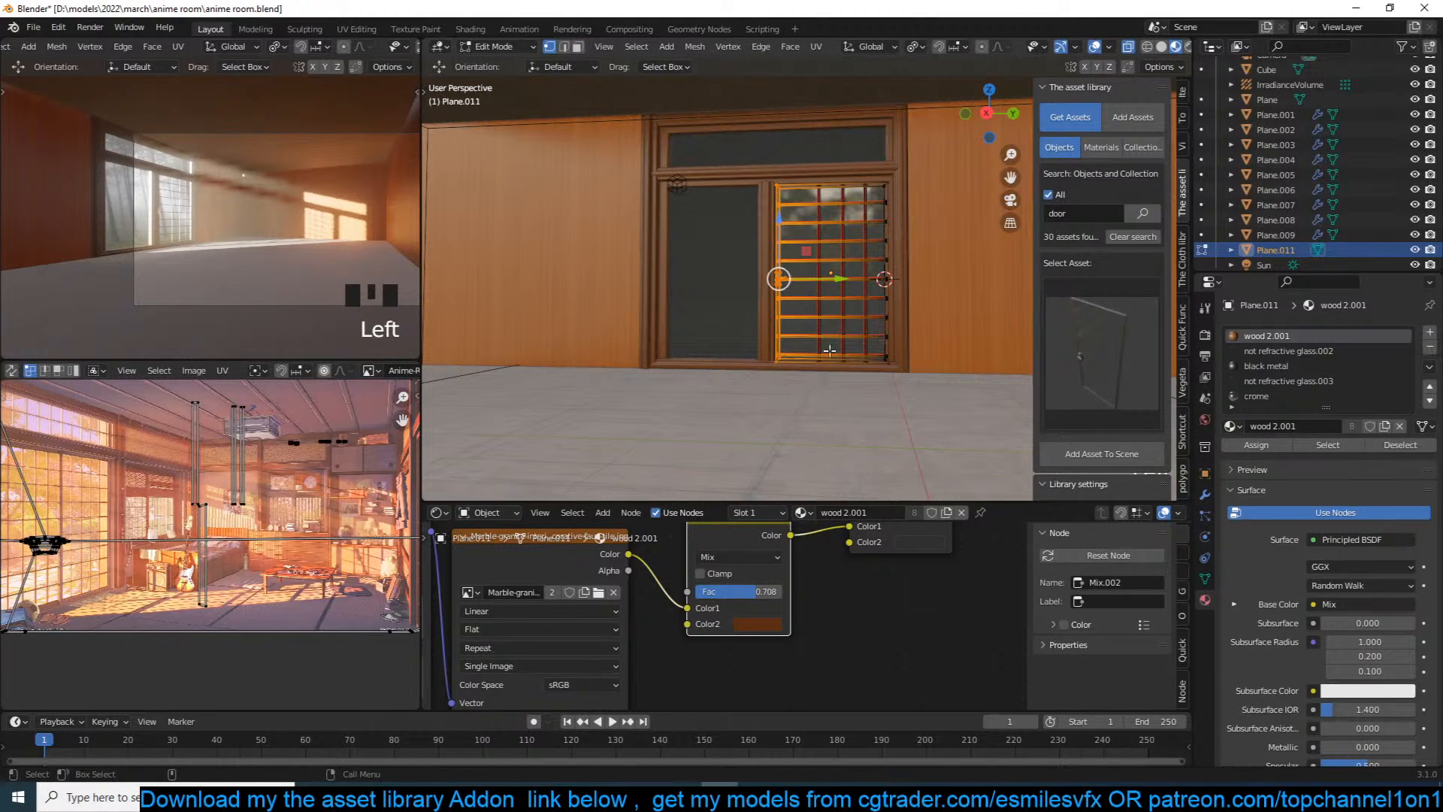
pyautogui.moveTo(833, 281); pyautogui.dragTo(844, 252)
pyautogui.press('Tab')
# Step: Scale the central frame post to about 0.45 along Y, and shift it against the narrowed door
pyautogui.click(765, 244)
pyautogui.scroll(2, 845, 251)
pyautogui.press('Tab')
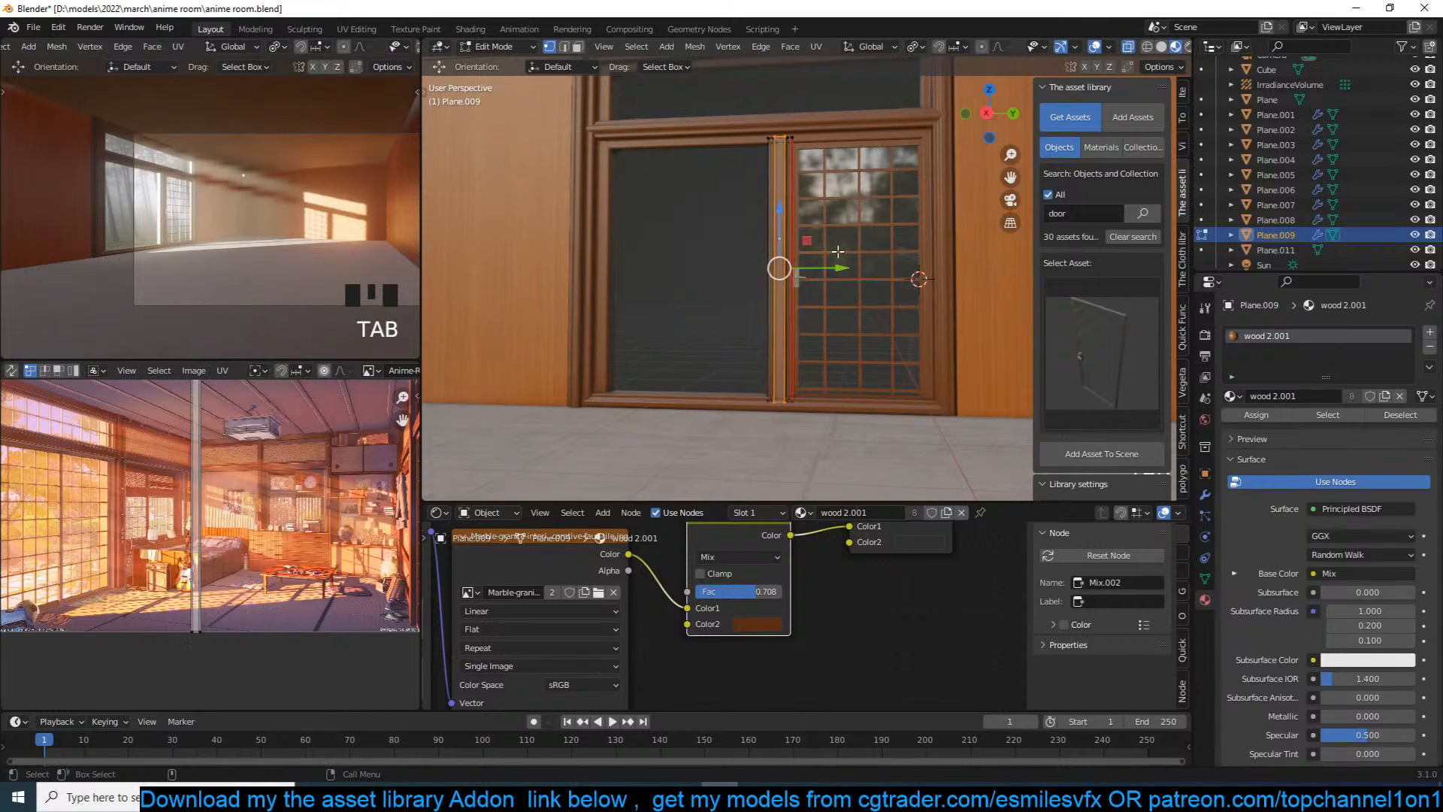
pyautogui.press('a')
pyautogui.press('s')
pyautogui.press('x')
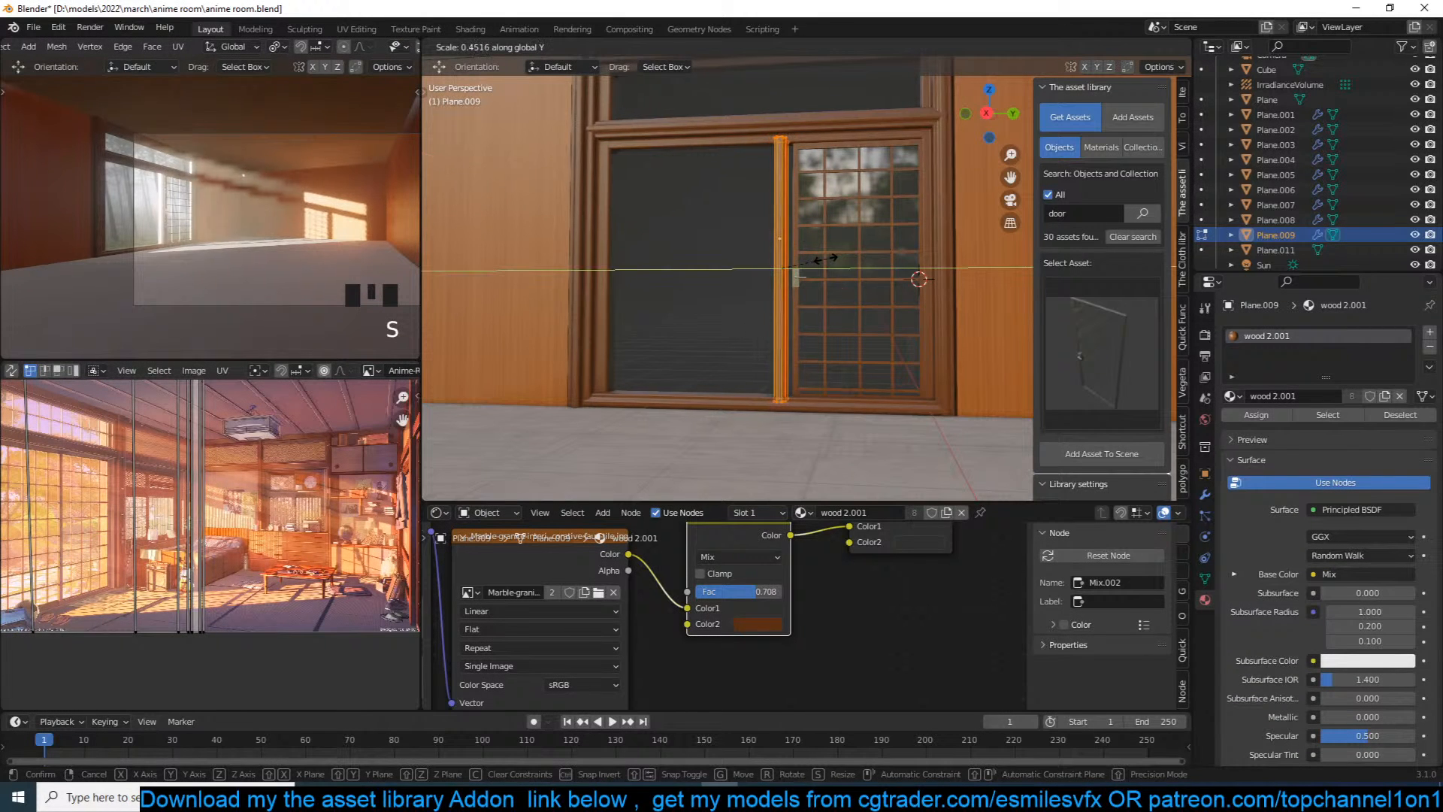
pyautogui.click(825, 255)
pyautogui.press('Tab')
pyautogui.moveTo(841, 232)
pyautogui.mouseDown()
pyautogui.moveTo(854, 231)
pyautogui.moveTo(832, 232)
pyautogui.mouseUp()
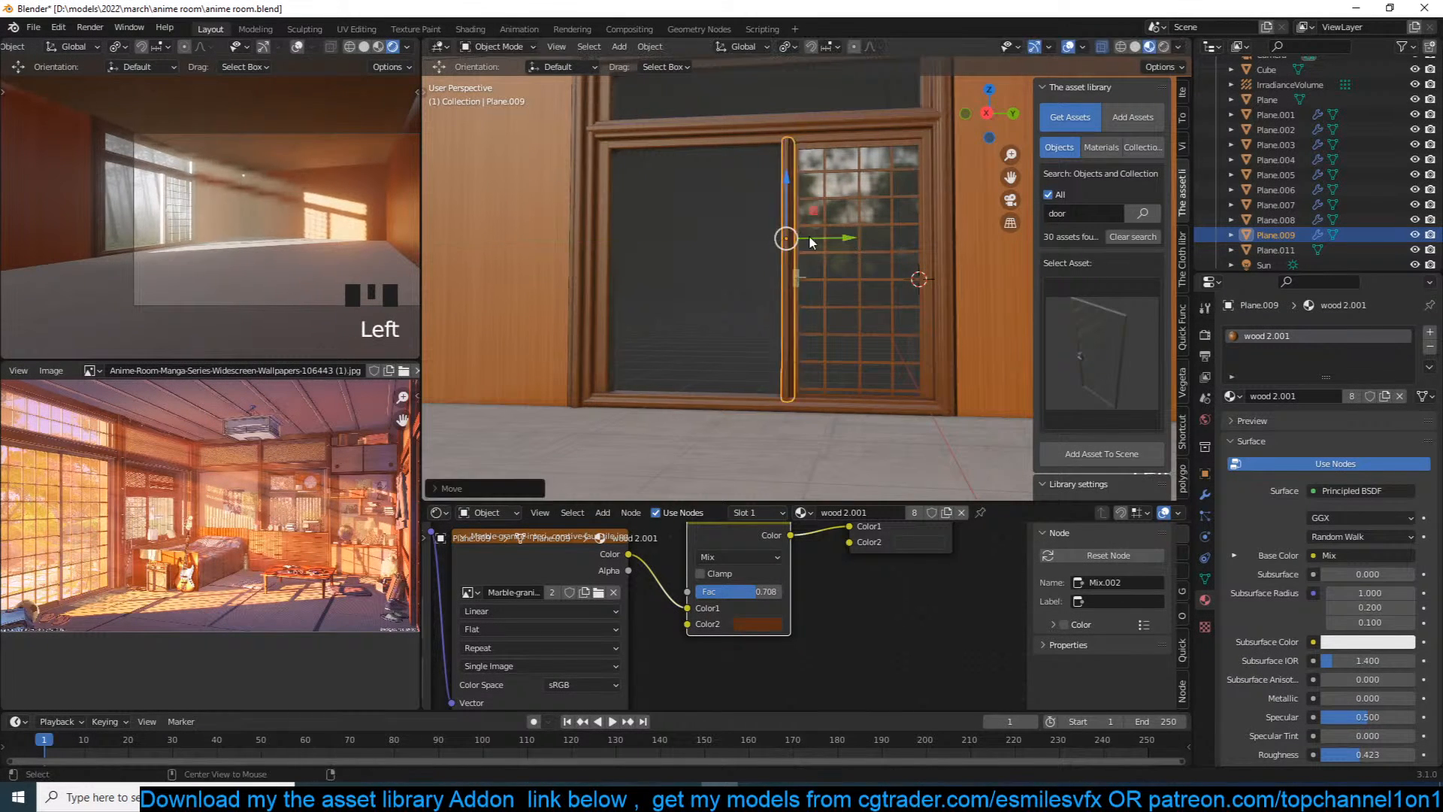
# Step: Make a linked duplicate of the lattice door and move it along Y into the empty opening
pyautogui.scroll(-2, 831, 232)
pyautogui.click(864, 232)
pyautogui.hotkey('alt', 'd')
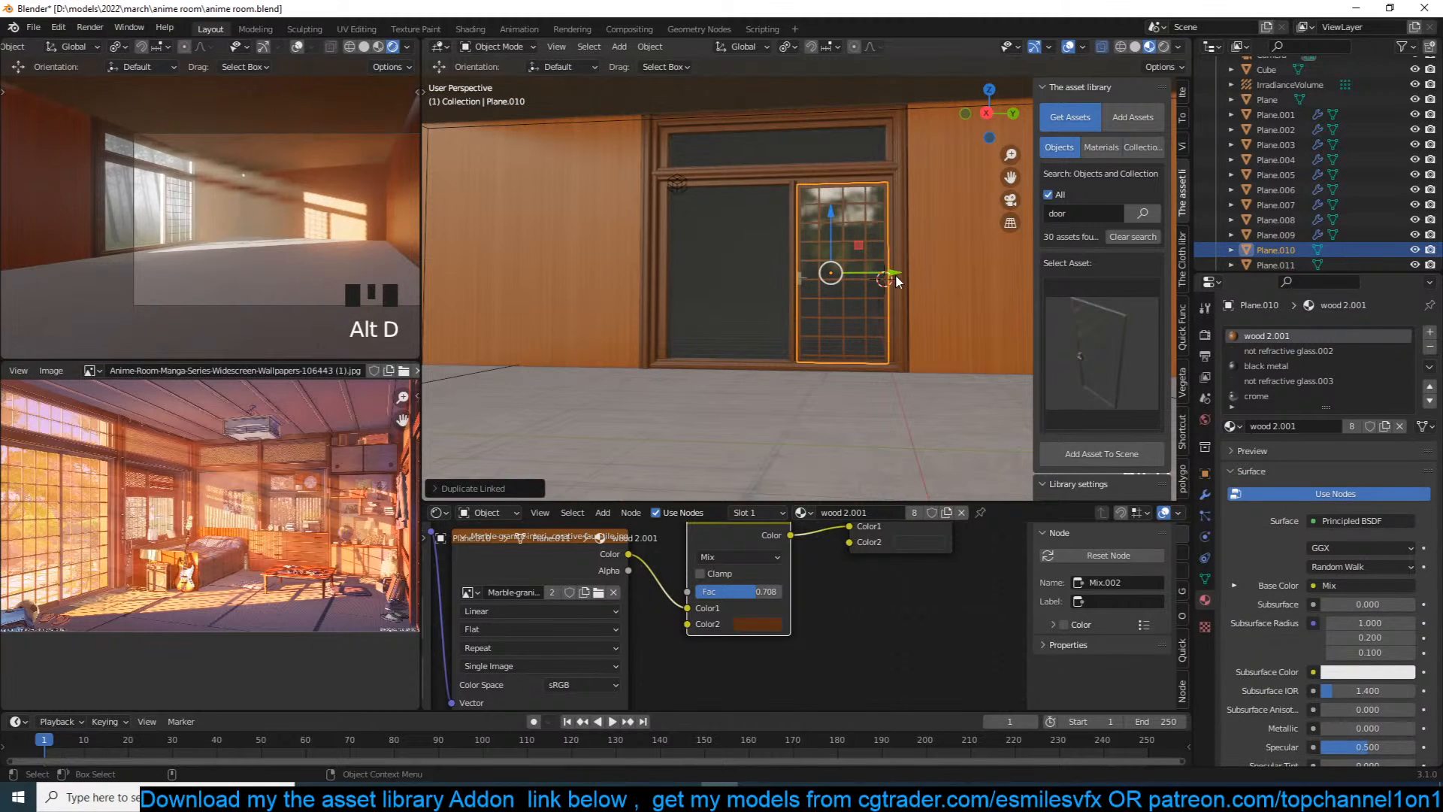
pyautogui.click(790, 278)
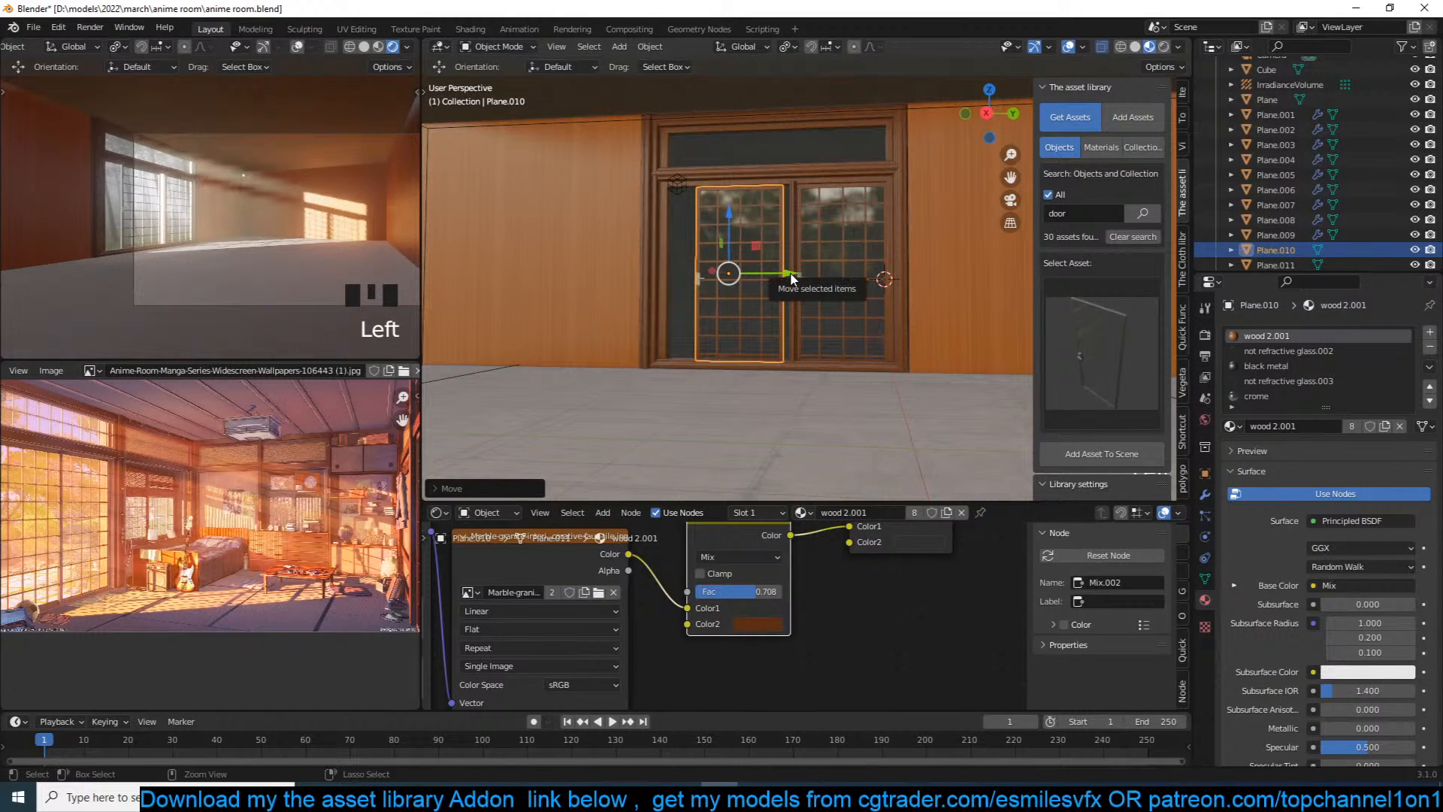
pyautogui.hotkey('ctrl', 'm')
pyautogui.click(790, 279)
pyautogui.scroll(3, 787, 276)
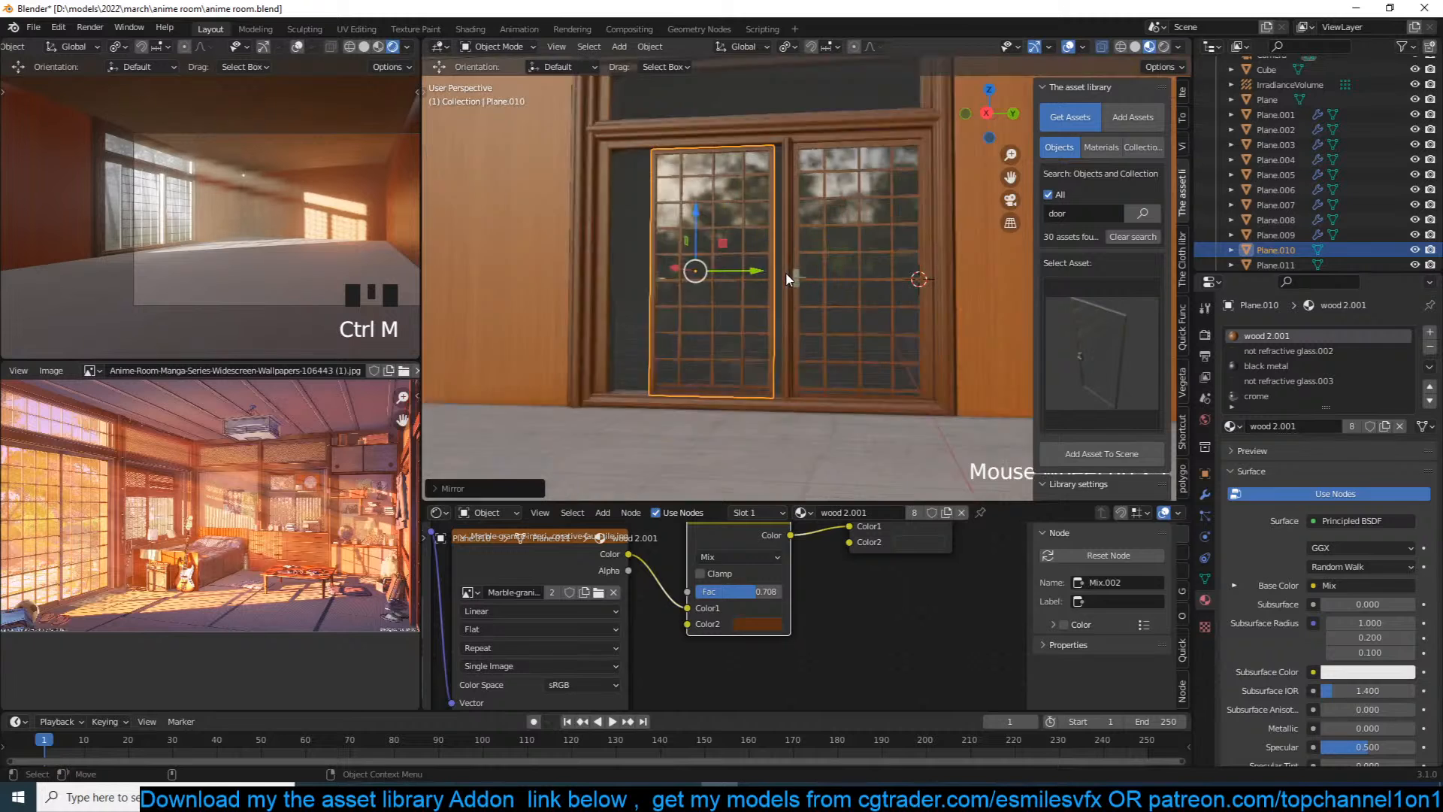
pyautogui.hotkey('ctrl', 'z')
# Step: Mirror the duplicated door along global Y, move it up against the central post, and deselect it
pyautogui.hotkey('ctrl', 'm')
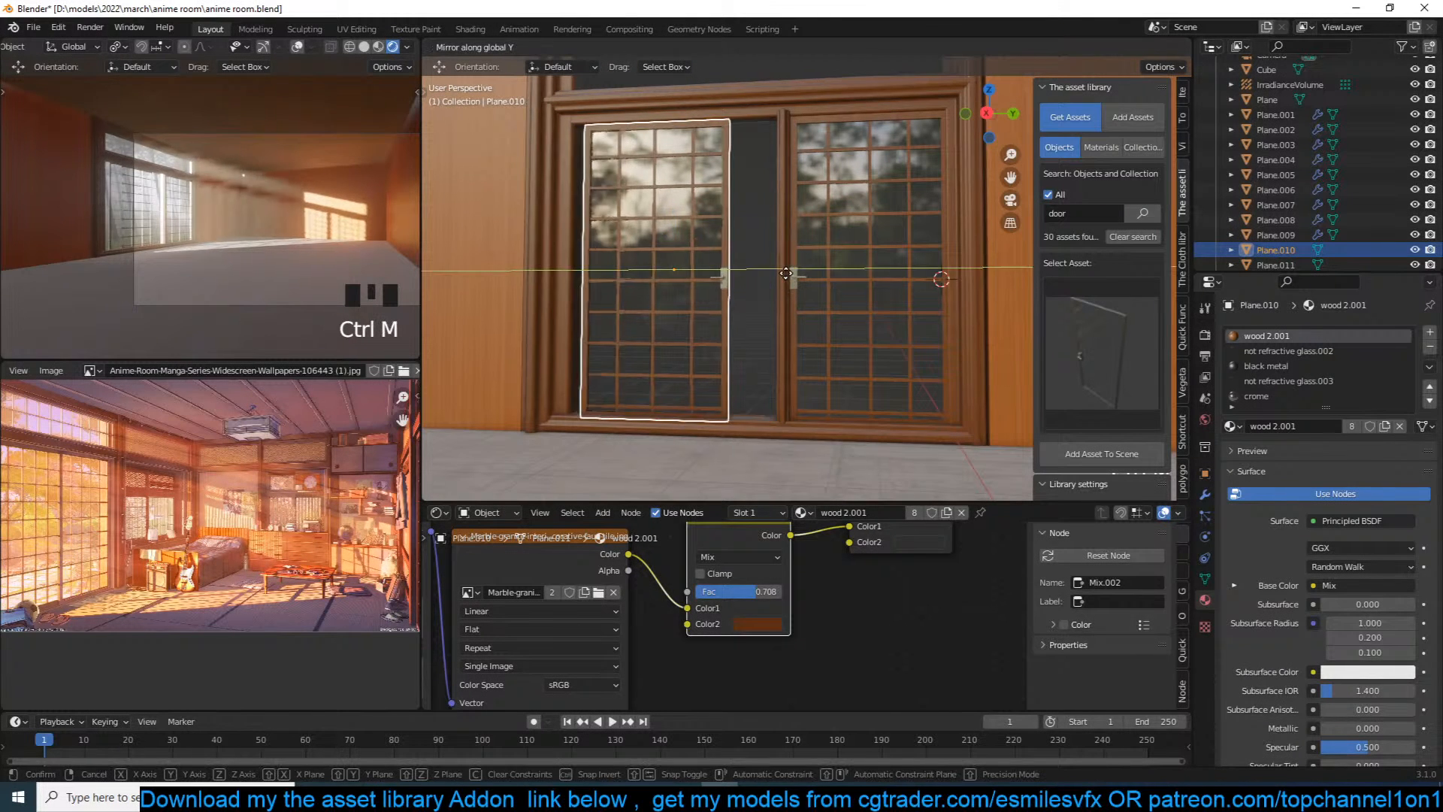
pyautogui.click(787, 278)
pyautogui.moveTo(726, 265); pyautogui.dragTo(778, 263)
pyautogui.hotkey('alt', 'a')
# Step: Move the frame's left post and the left ends of its three horizontal members along Y up to the duplicated door, and save the file
pyautogui.press('`')
pyautogui.click(774, 176)
pyautogui.press('Tab')
pyautogui.press('Tab')
pyautogui.keyDown('shift'); pyautogui.click(660, 214); pyautogui.keyUp('shift')
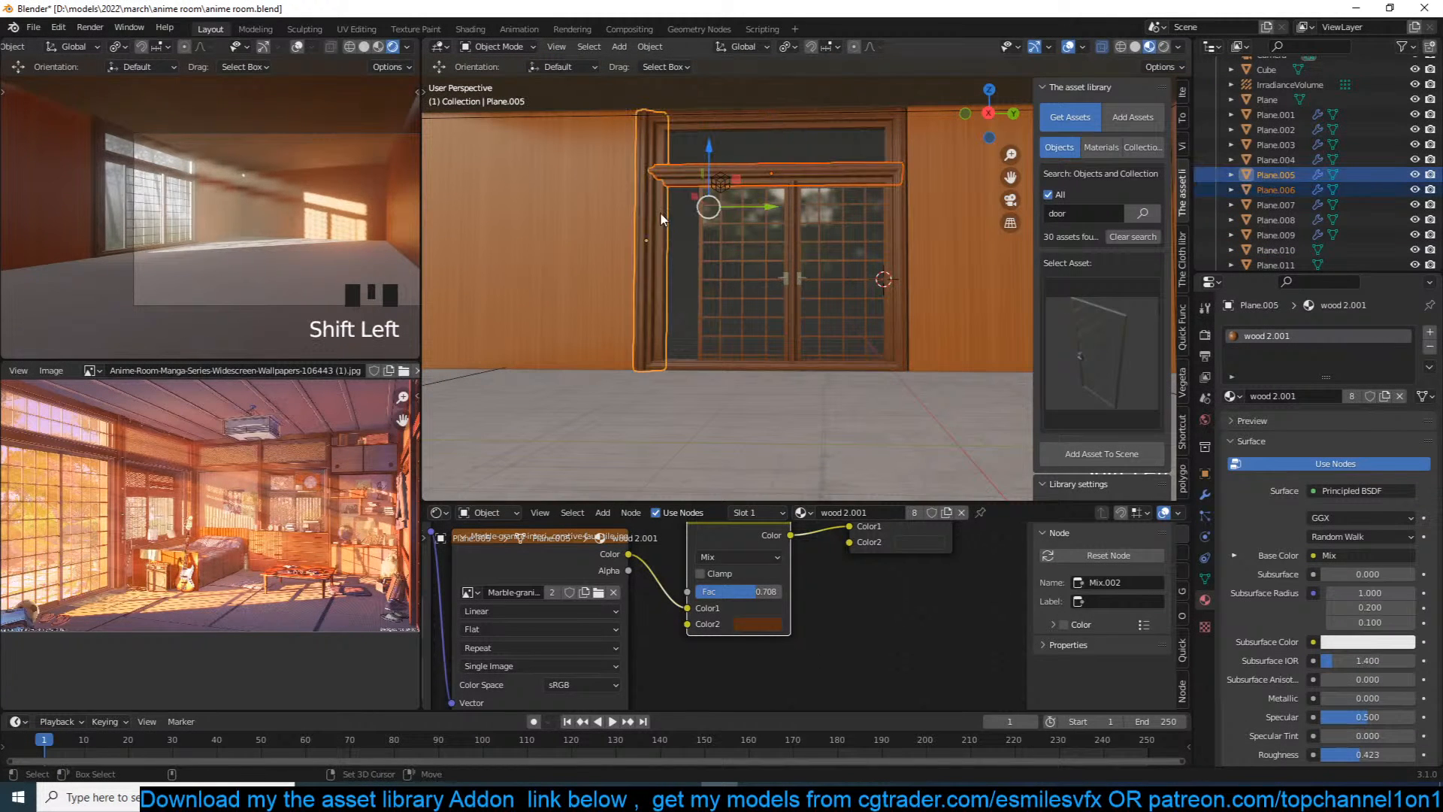
pyautogui.keyDown('shift'); pyautogui.click(701, 124); pyautogui.keyUp('shift')
pyautogui.keyDown('shift'); pyautogui.click(680, 364); pyautogui.keyUp('shift')
pyautogui.press('Tab')
pyautogui.press('1')
pyautogui.hotkey('alt', 'z')
pyautogui.hotkey('alt', 'z')
pyautogui.scroll(-2, 636, 193)
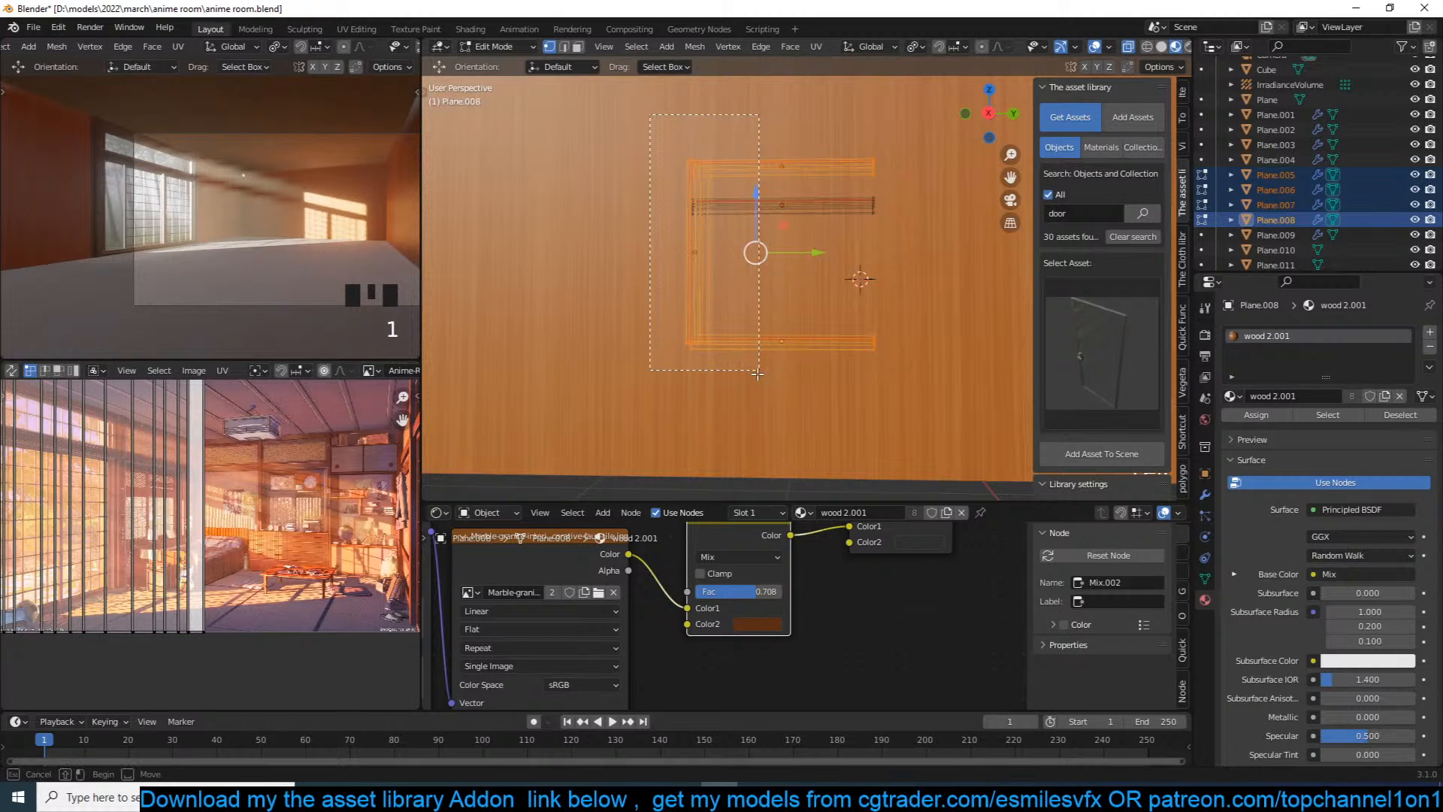
pyautogui.scroll(3, 750, 363)
pyautogui.moveTo(677, 217); pyautogui.dragTo(722, 217)
pyautogui.press('Tab')
pyautogui.hotkey('alt', 'a')
pyautogui.press('`')
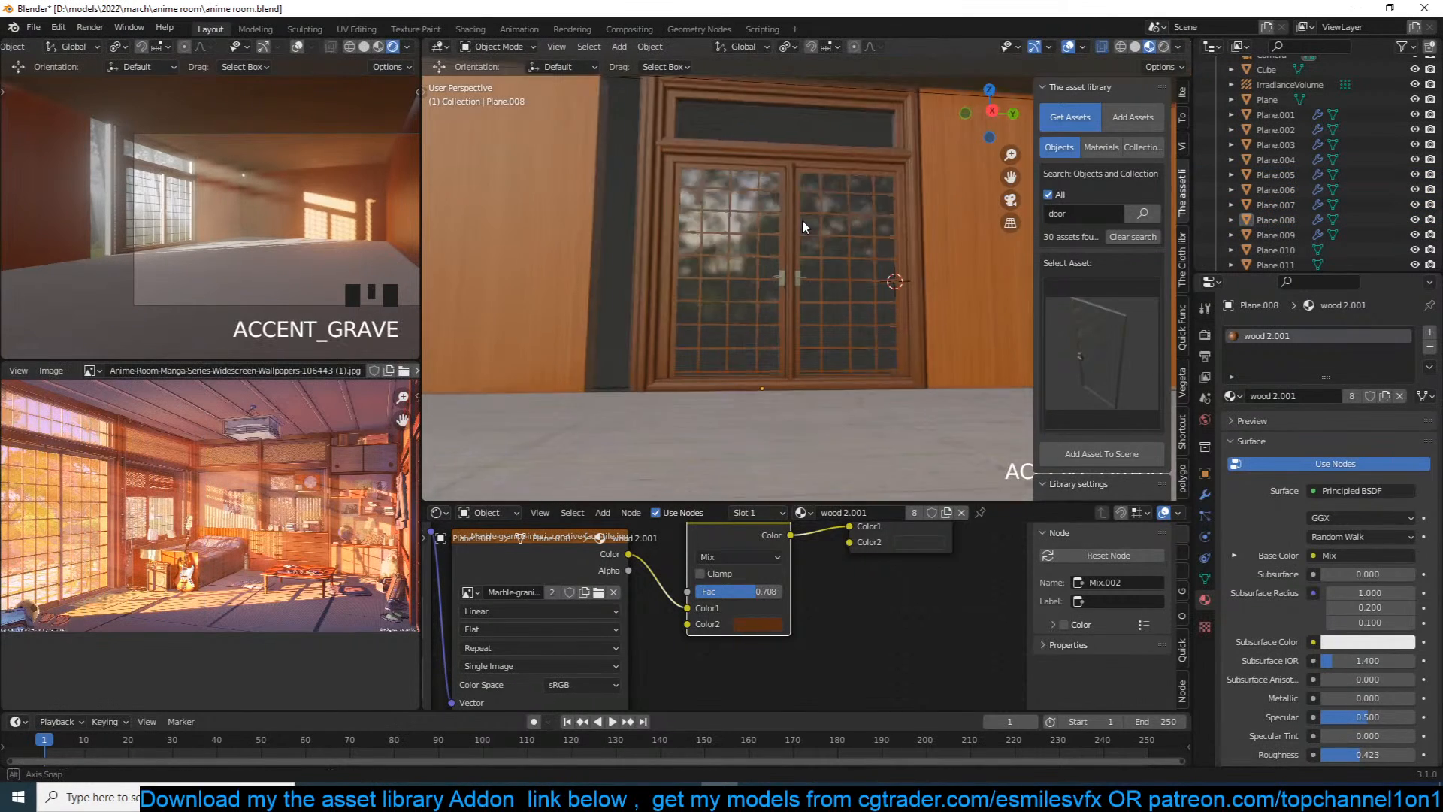
pyautogui.hotkey('ctrl', 's')
# Step: Duplicate the left lattice door
pyautogui.click(768, 246)
pyautogui.hotkey('shift', 'd')
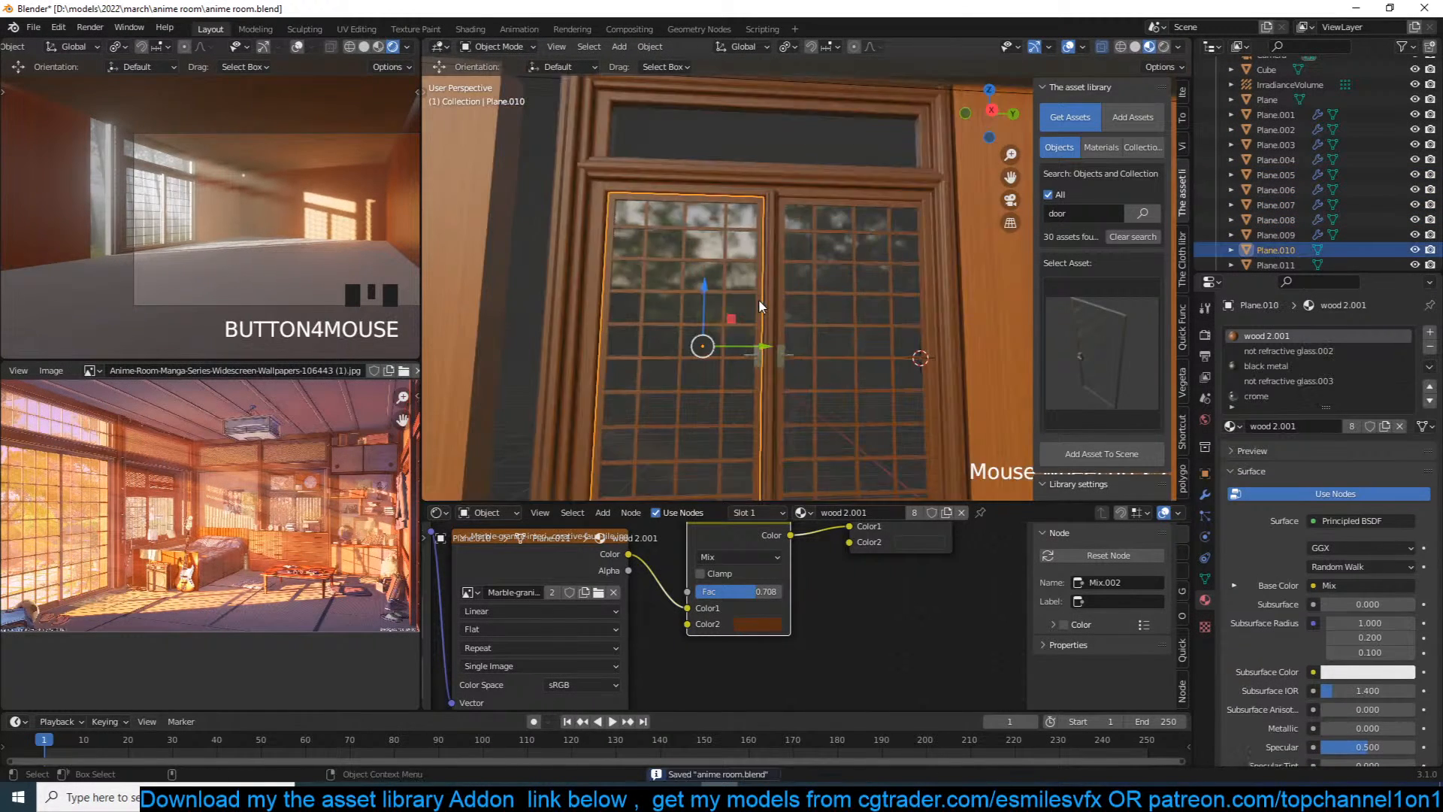
# Step: Duplicate the left door panel about 1.14 m upward along Z and rotate the copy 90° about the X axis
pyautogui.click(710, 176)
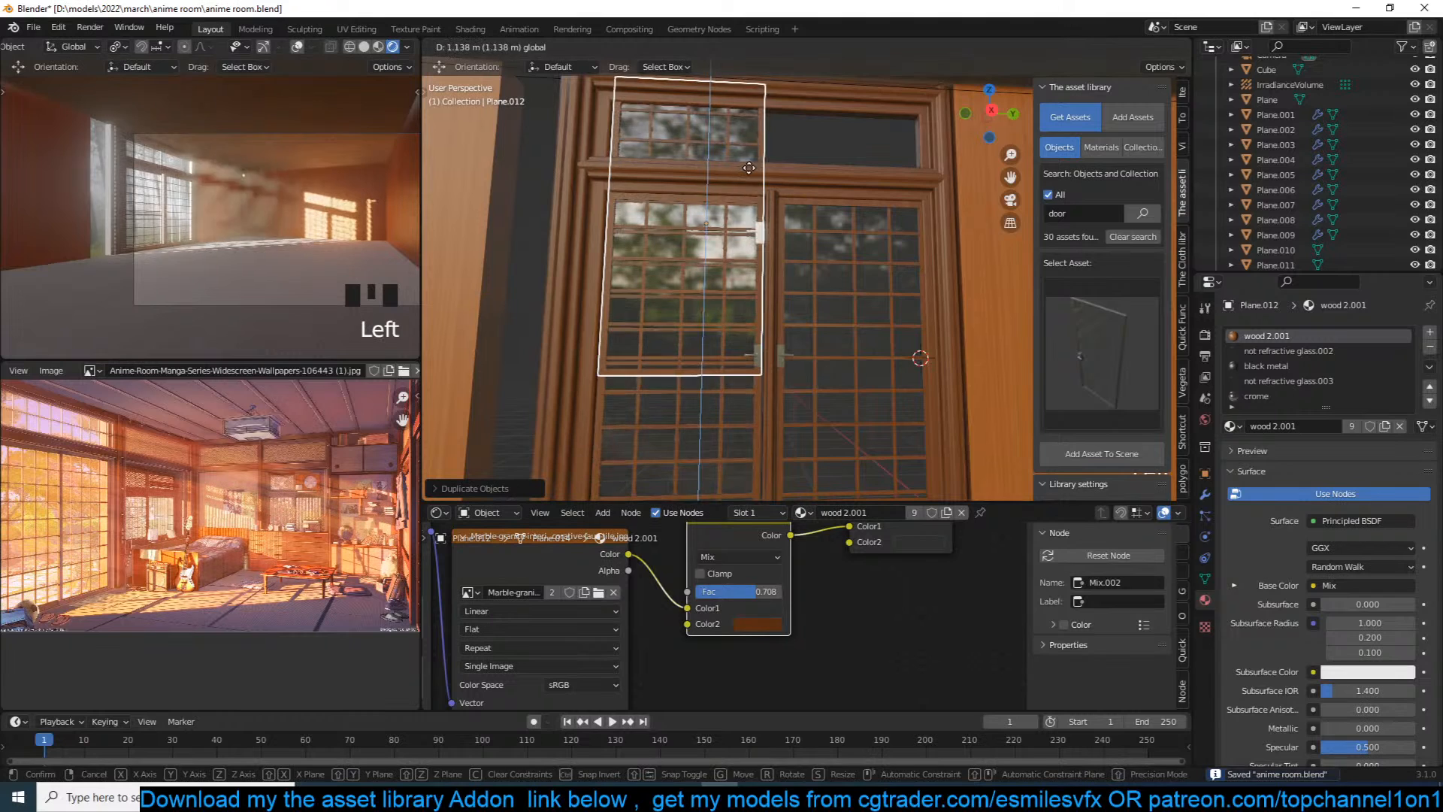
pyautogui.write('r')
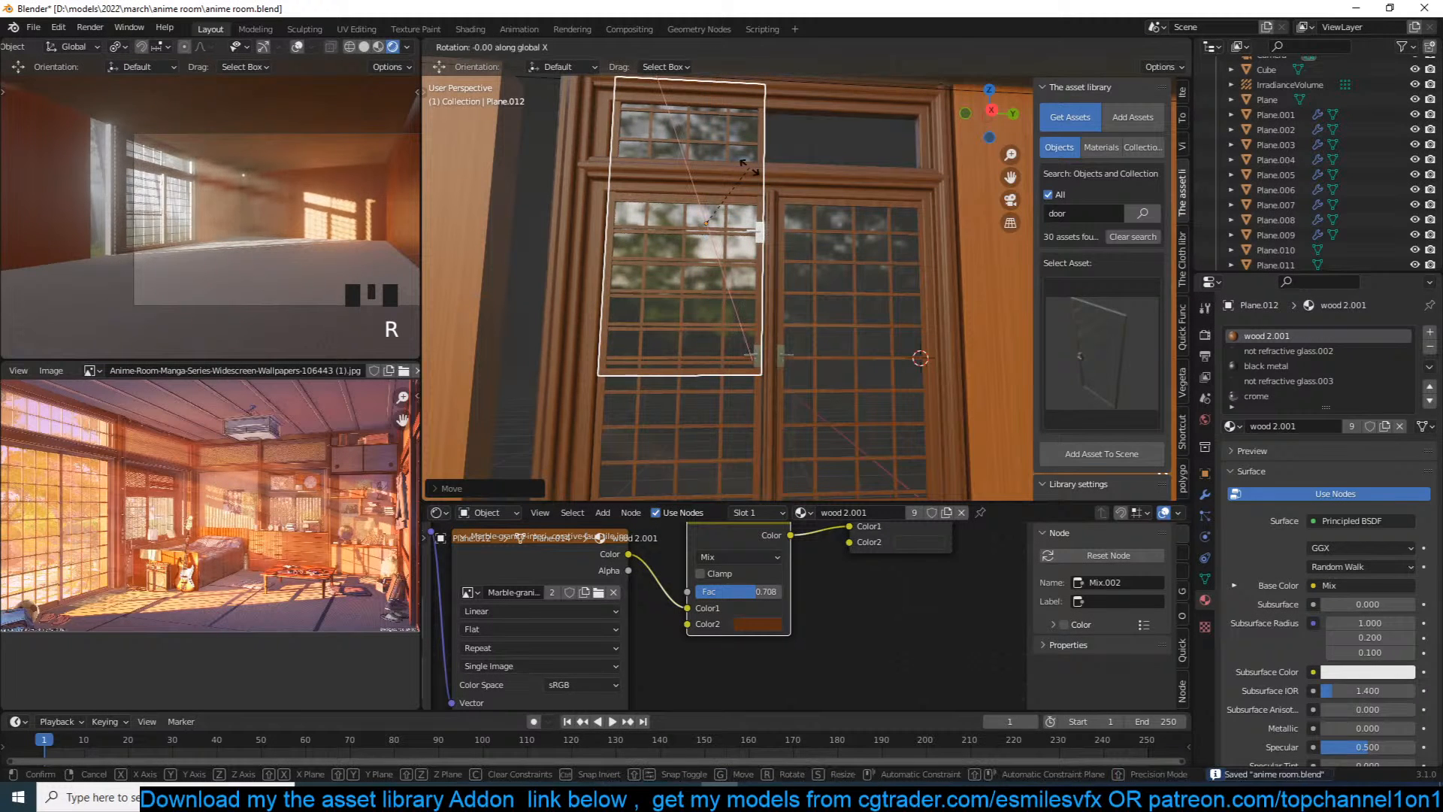
pyautogui.write('90')
pyautogui.press('Return')
pyautogui.press('KP_1')
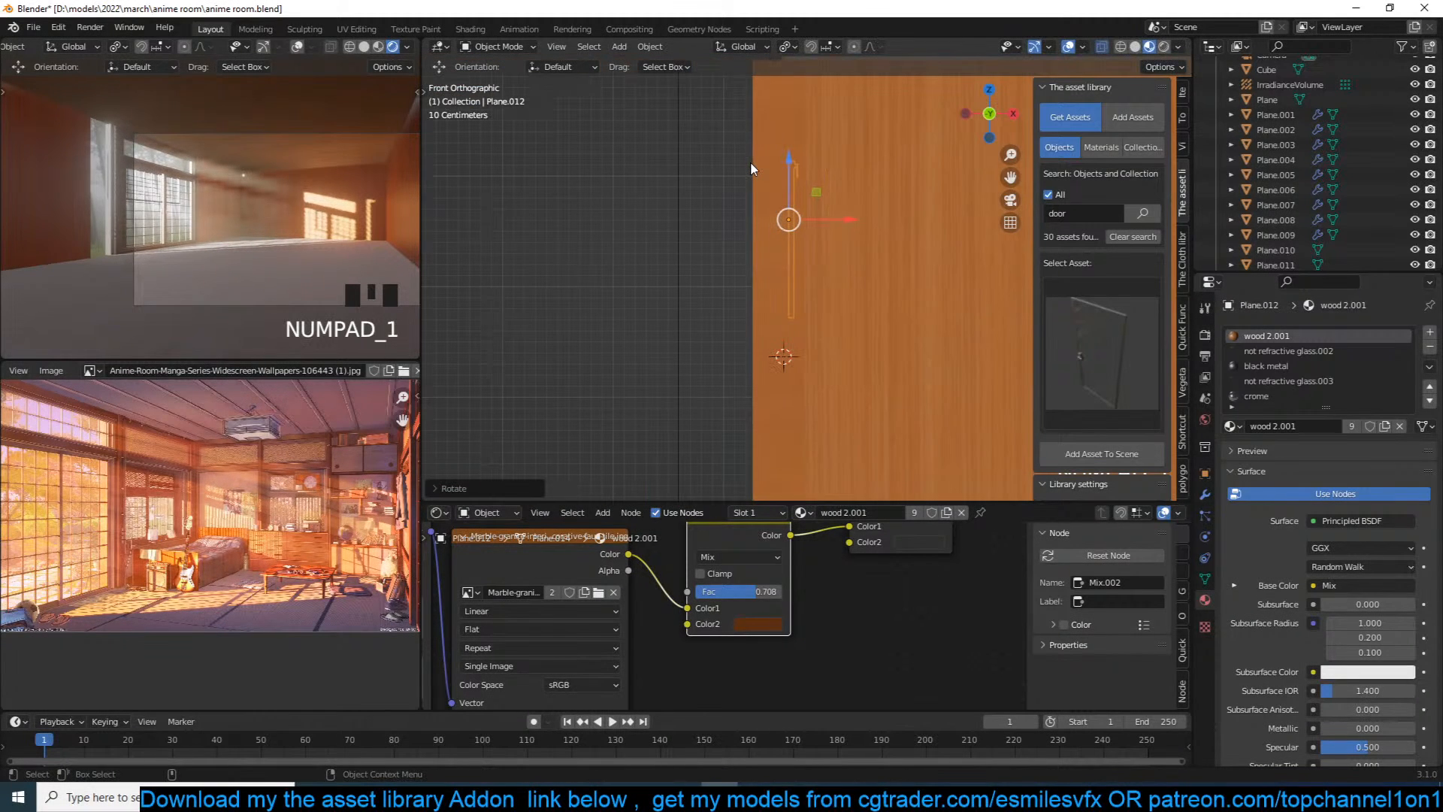
pyautogui.press('ctrl+KP_3')
pyautogui.scroll(-3, 752, 167)
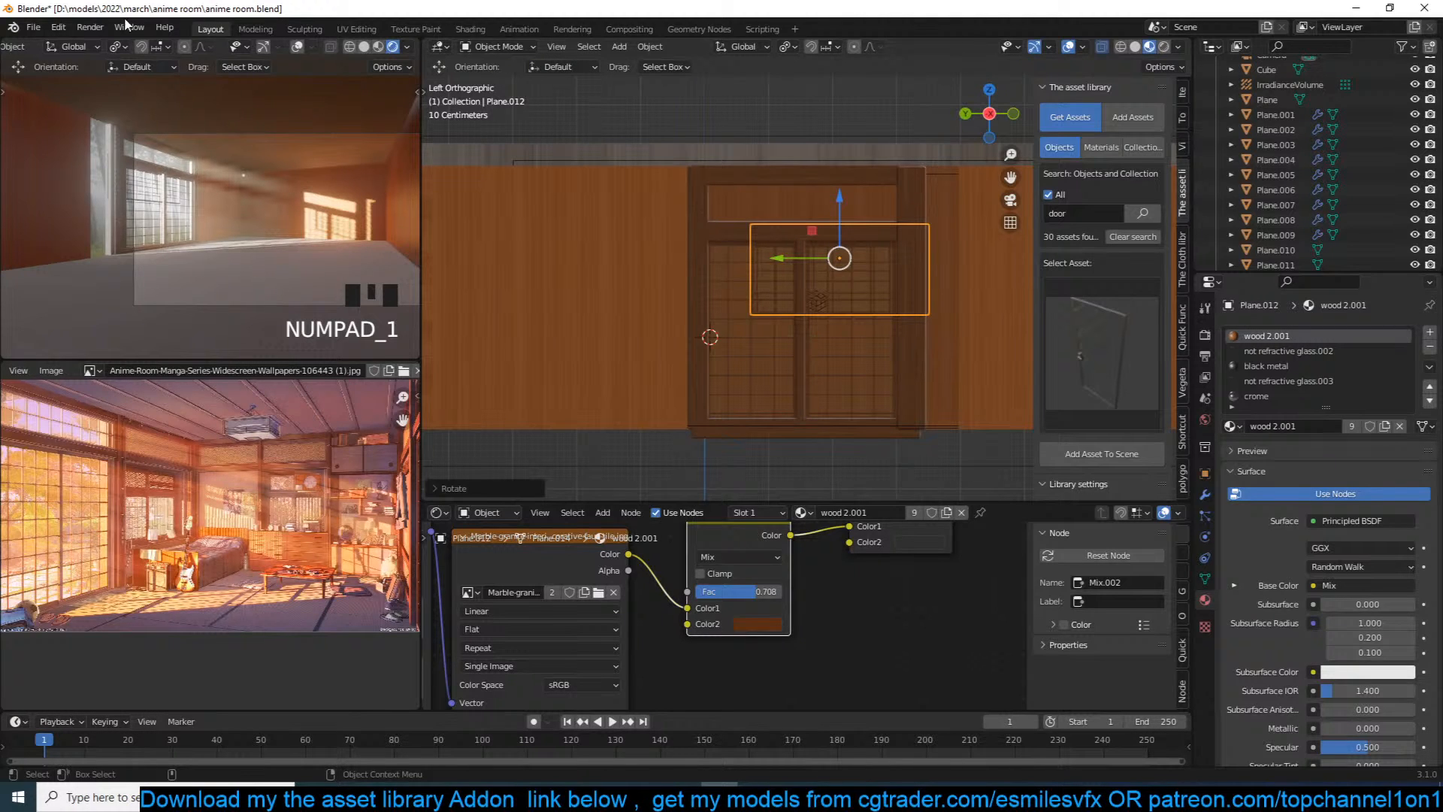
# Step: Search the add-ons for "mater" in the preferences and enable the Material Library add-on
pyautogui.click(60, 27)
pyautogui.click(113, 242)
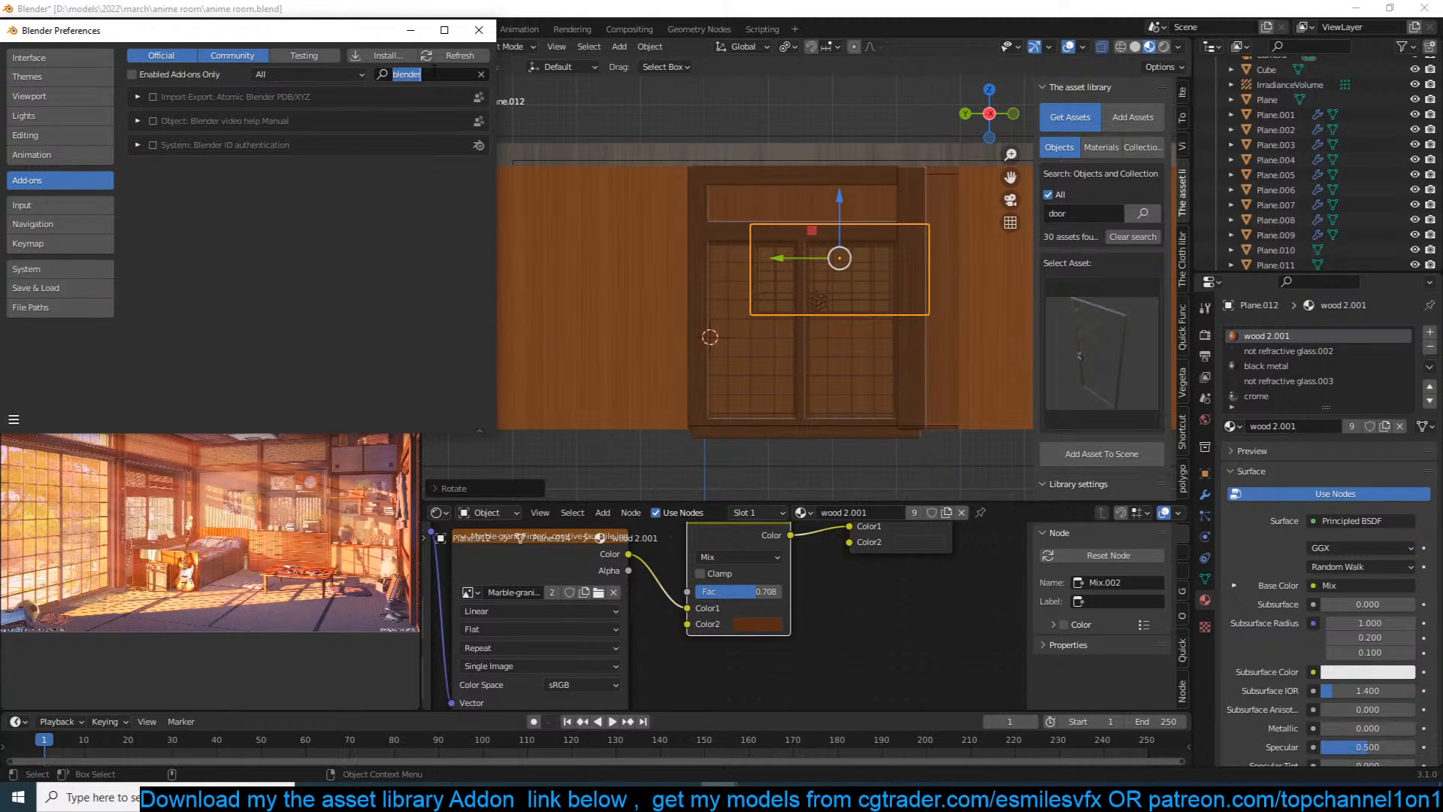
pyautogui.write('mater')
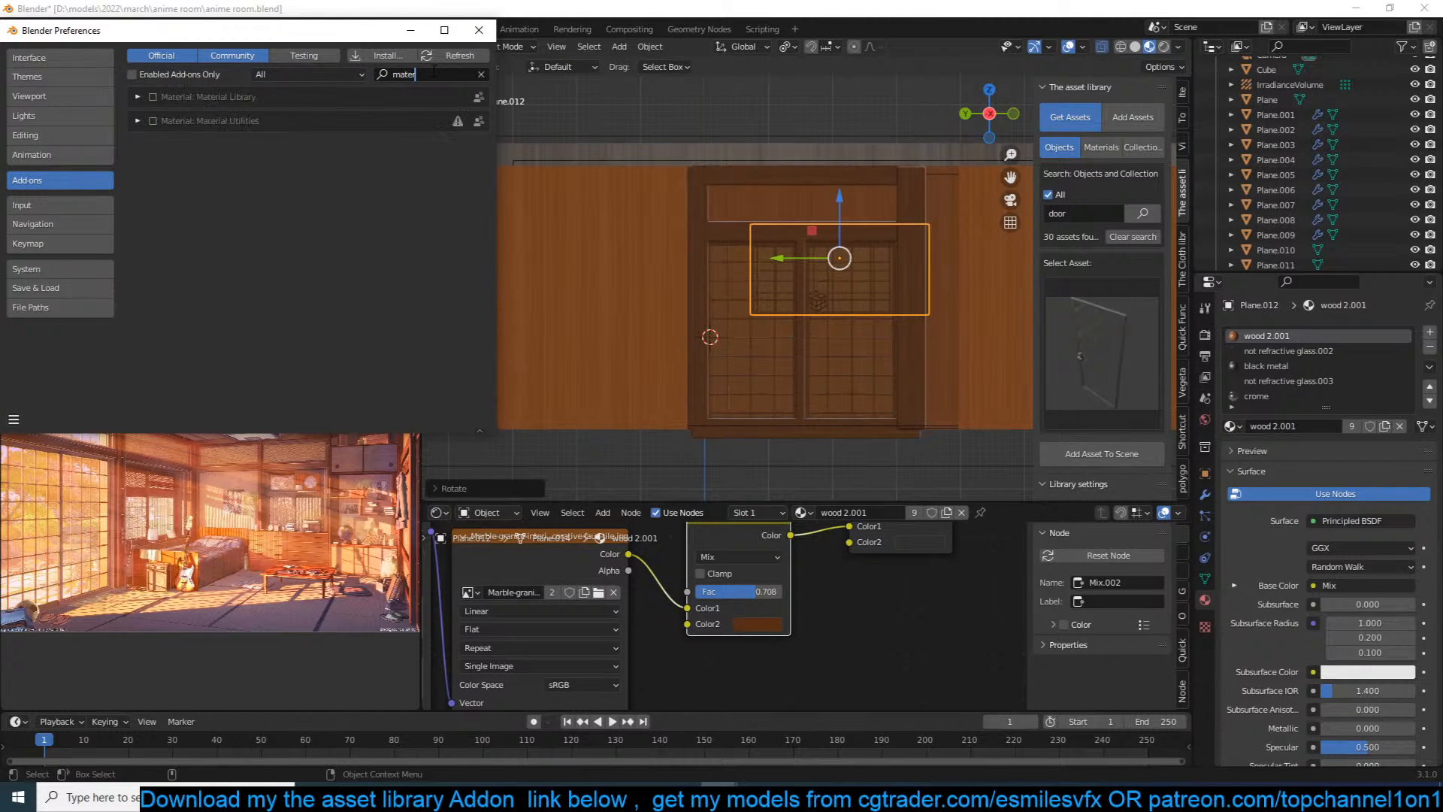
pyautogui.click(150, 95)
pyautogui.click(140, 96)
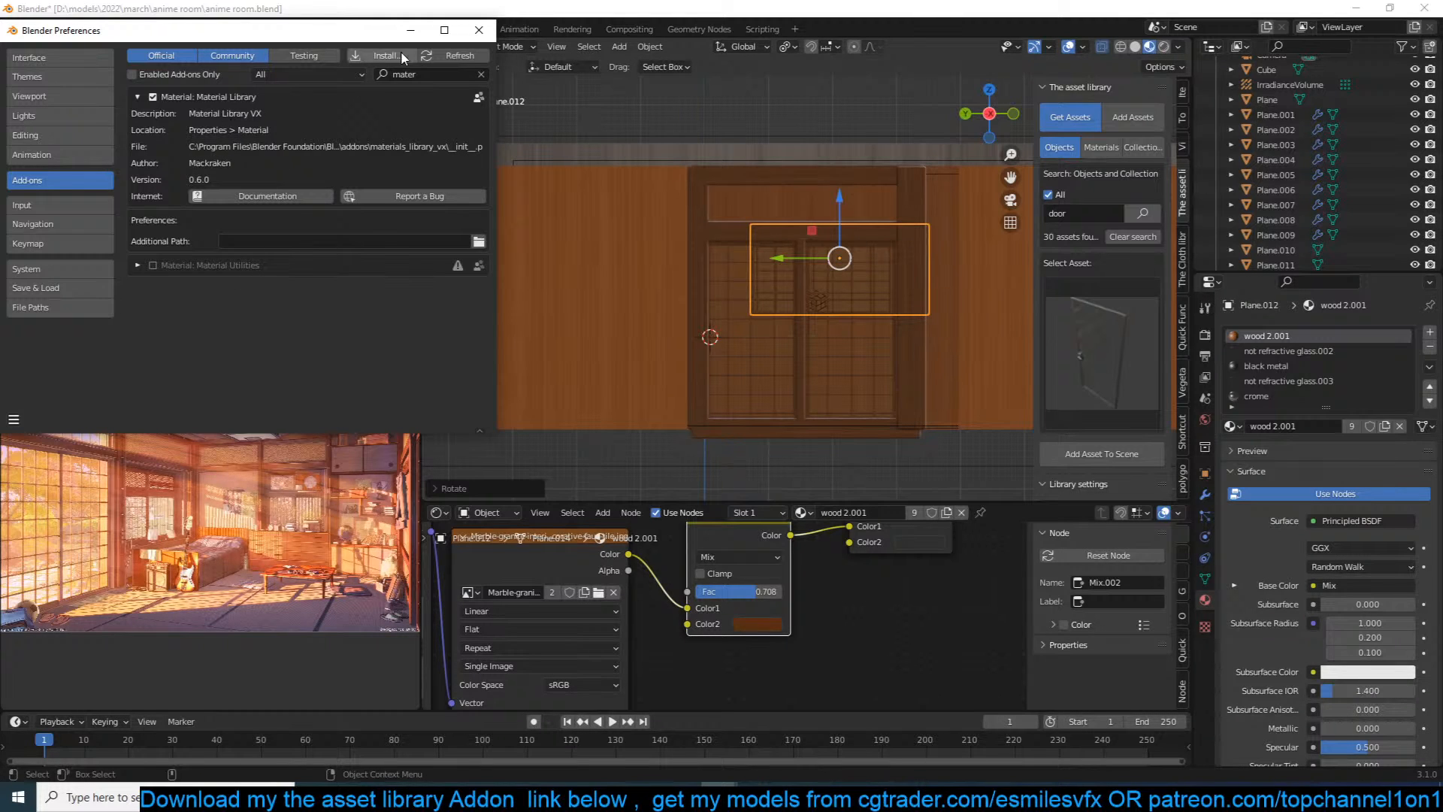
pyautogui.click(478, 30)
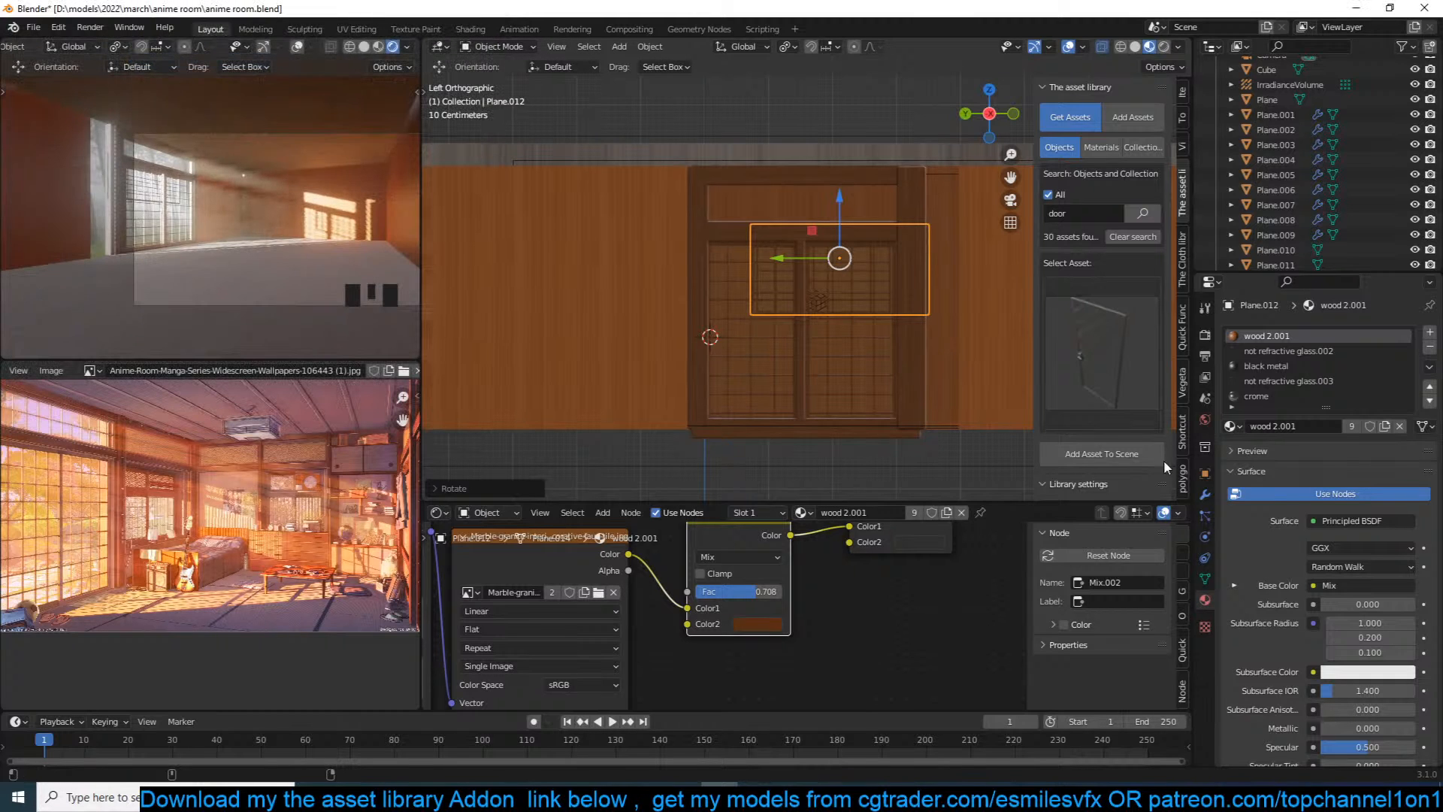
pyautogui.scroll(-6, 1187, 471)
pyautogui.scroll(6, 1188, 472)
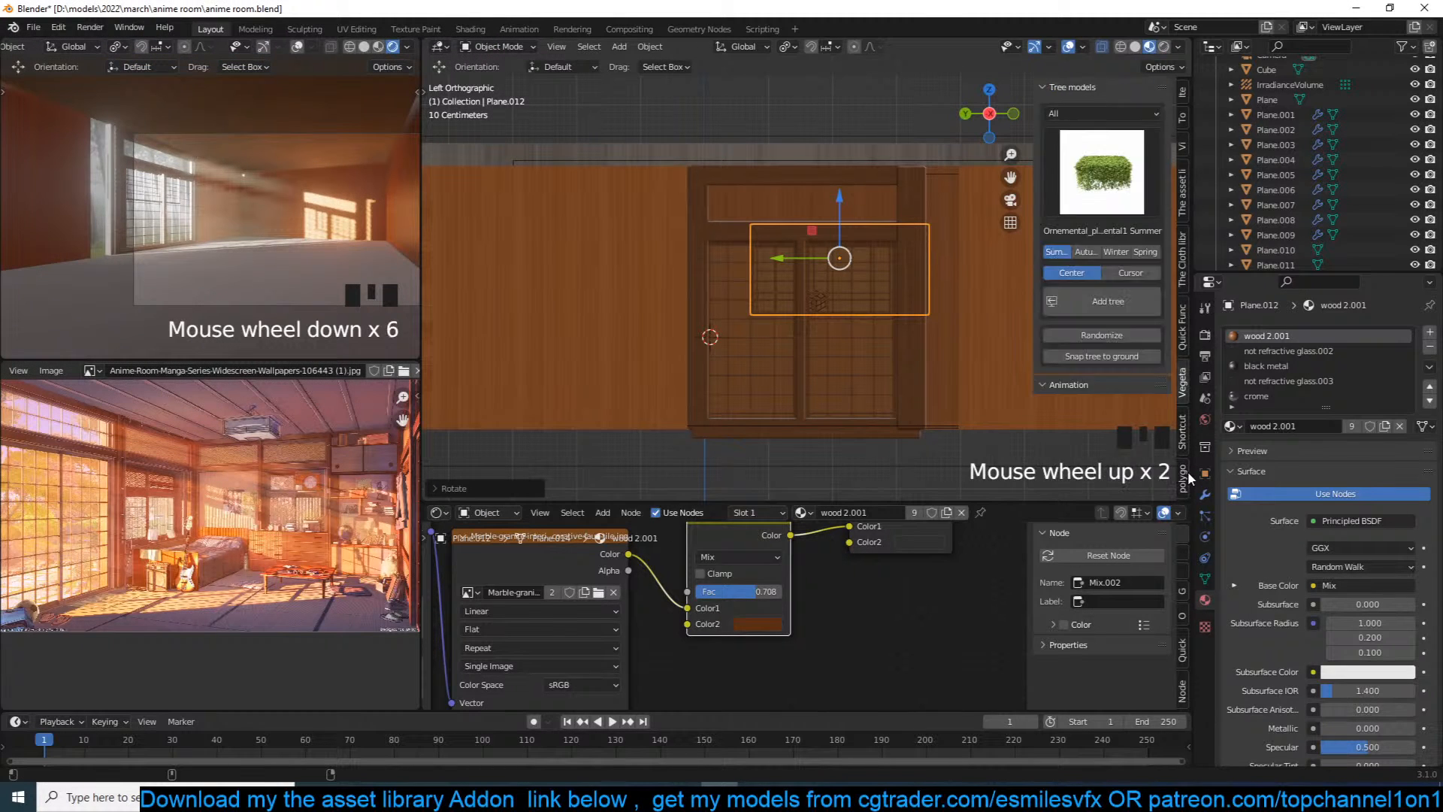
pyautogui.scroll(1, 1188, 472)
pyautogui.scroll(-1, 1188, 472)
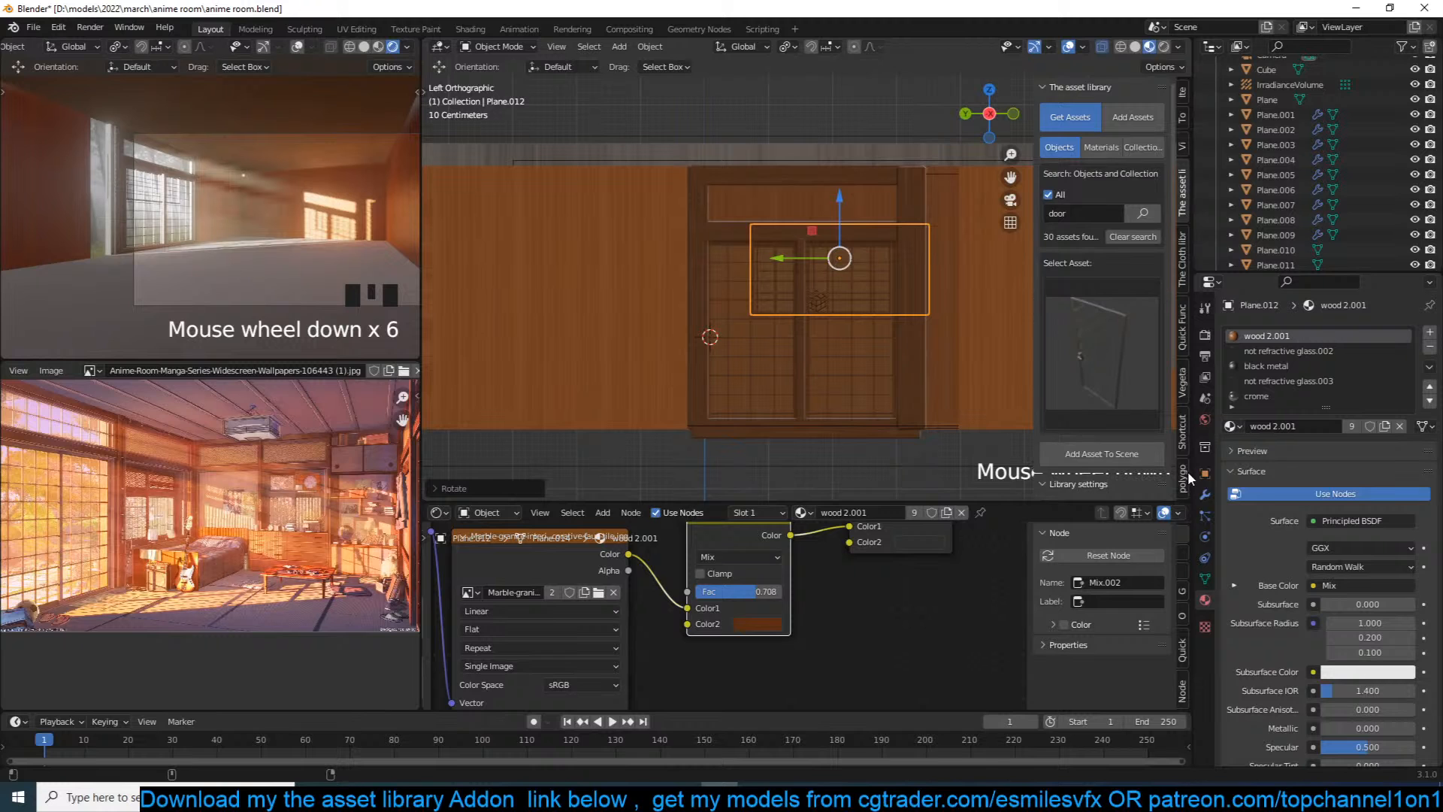
# Step: Move the rotated lattice panel up along Z so it overlaps the transom opening above the doors
pyautogui.scroll(3, 768, 286)
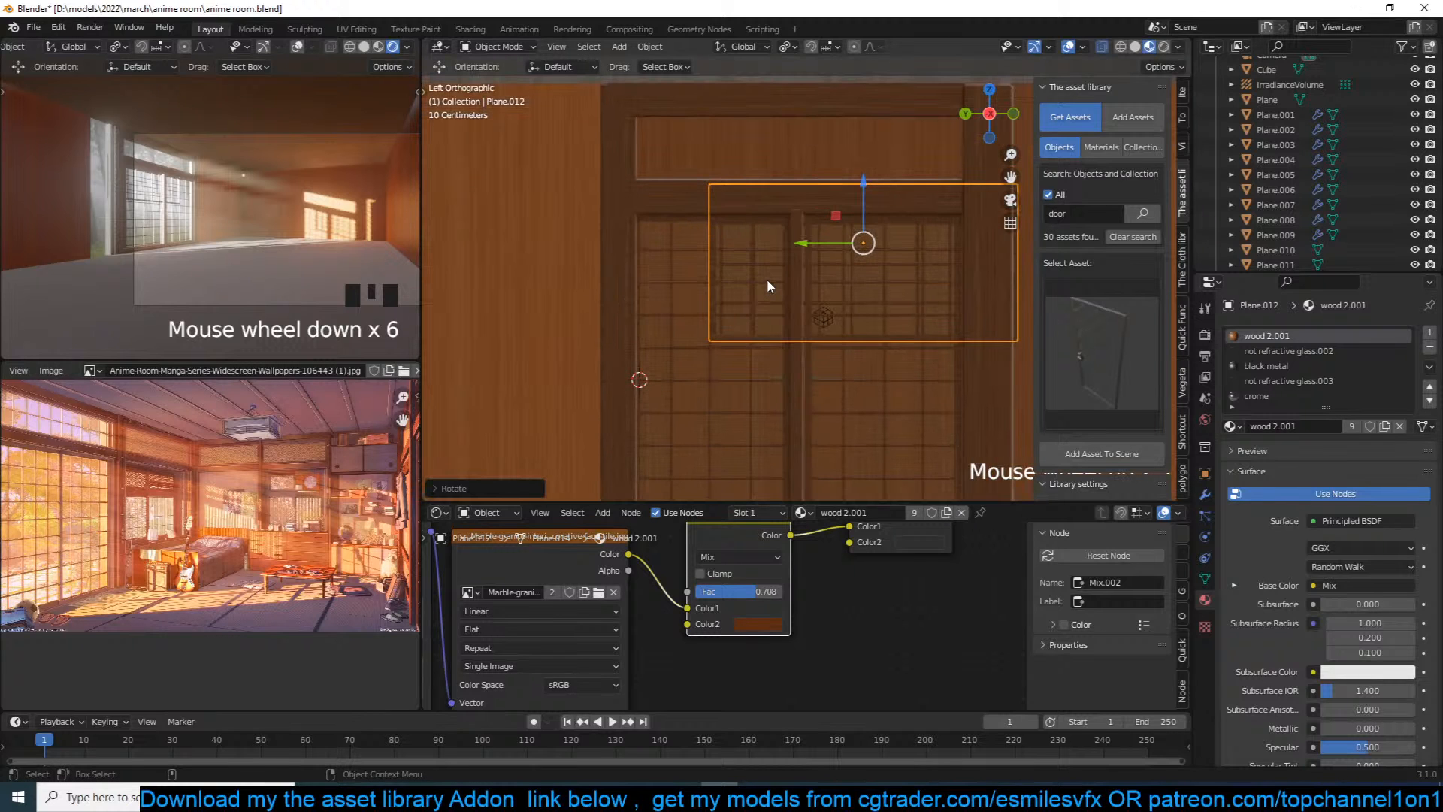
pyautogui.press('KP_0')
pyautogui.scroll(-5, 630, 274)
pyautogui.keyDown('shift'); pyautogui.moveTo(673, 289); pyautogui.dragTo(791, 331, button='middle'); pyautogui.keyUp('shift')
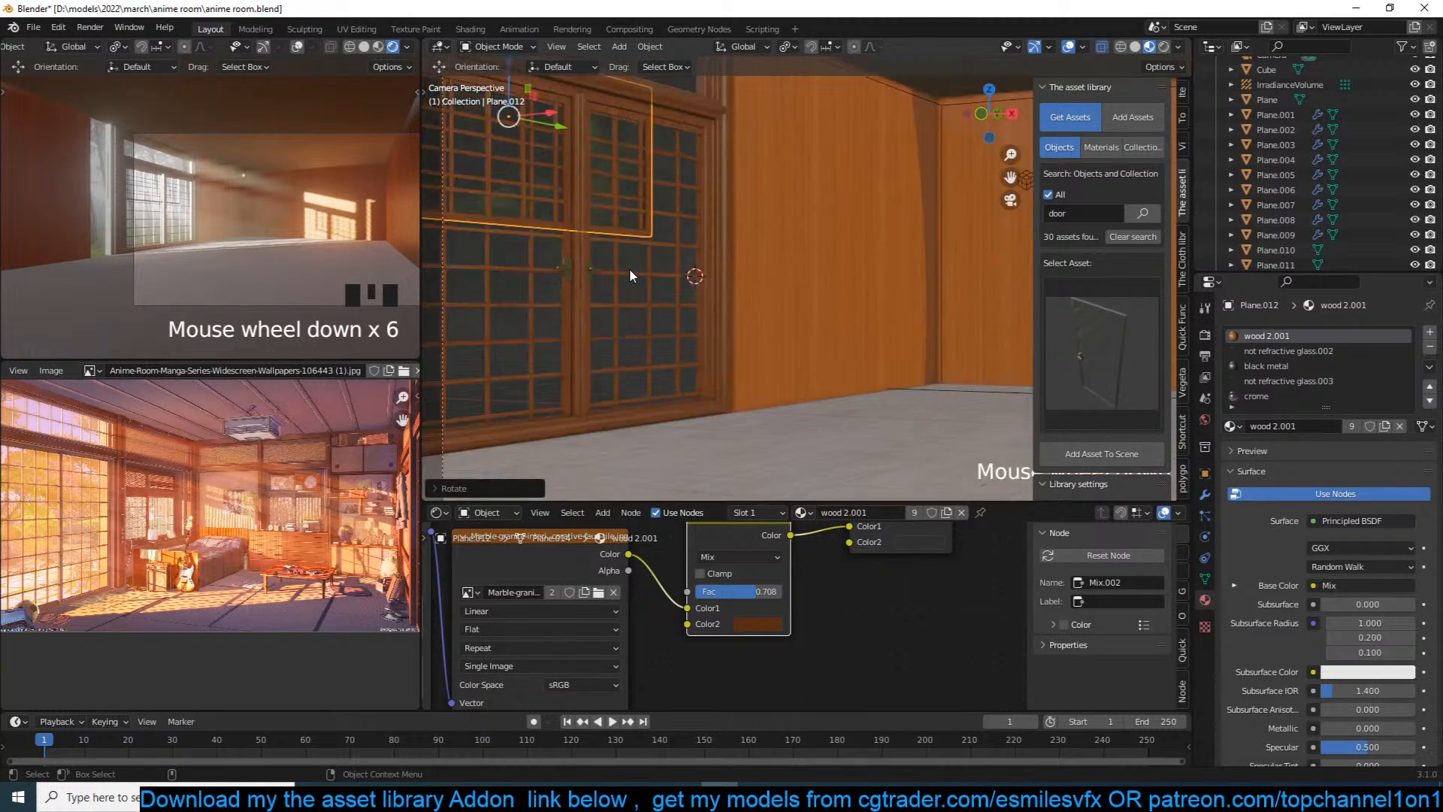
pyautogui.scroll(1, 742, 301)
pyautogui.press('g')
pyautogui.press('z')
pyautogui.click(809, 276)
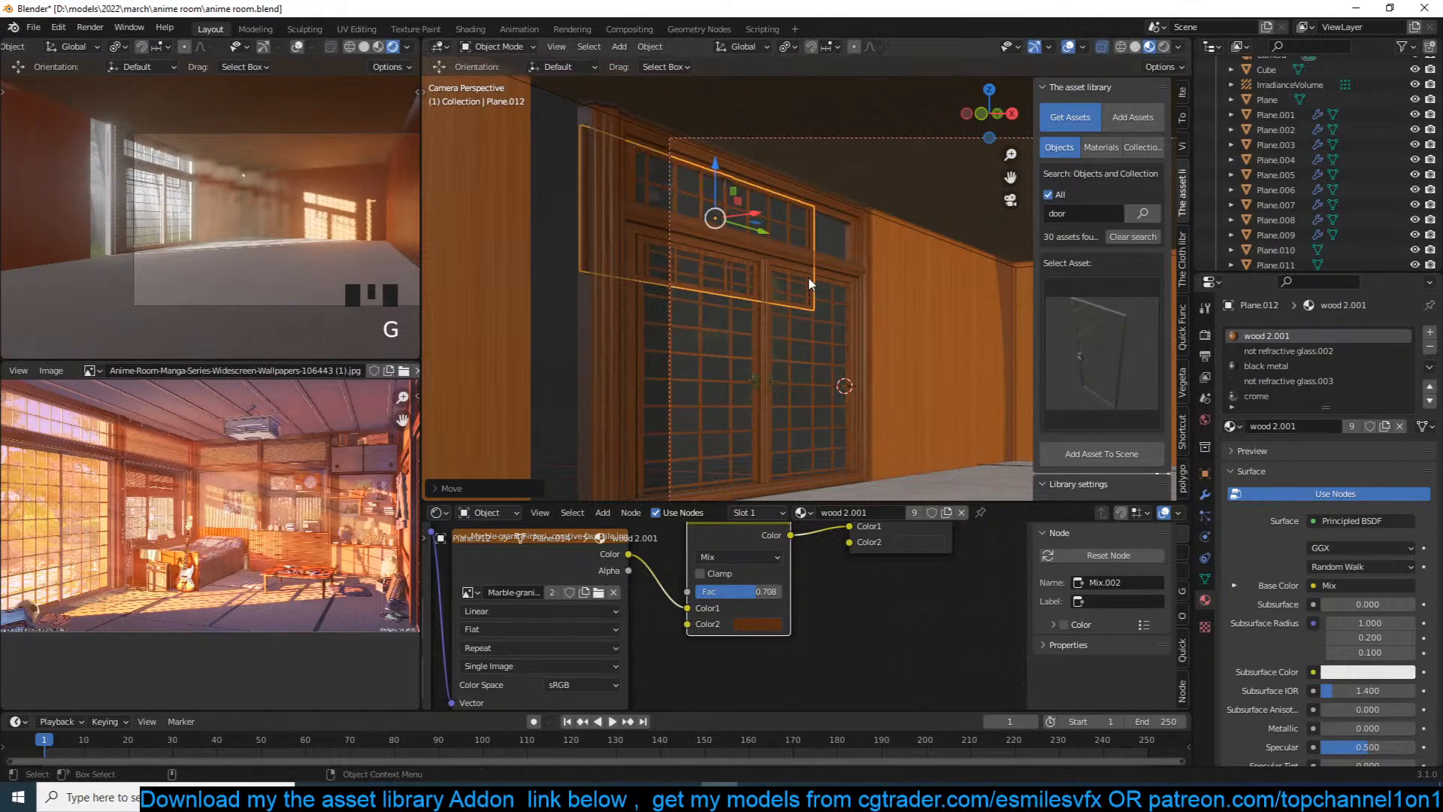
# Step: Join the side, top, middle and bottom mouldings of the door frame into one object
pyautogui.press('KP_3')
pyautogui.moveTo(808, 279); pyautogui.dragTo(864, 286, button='middle')
pyautogui.scroll(-2, 865, 287)
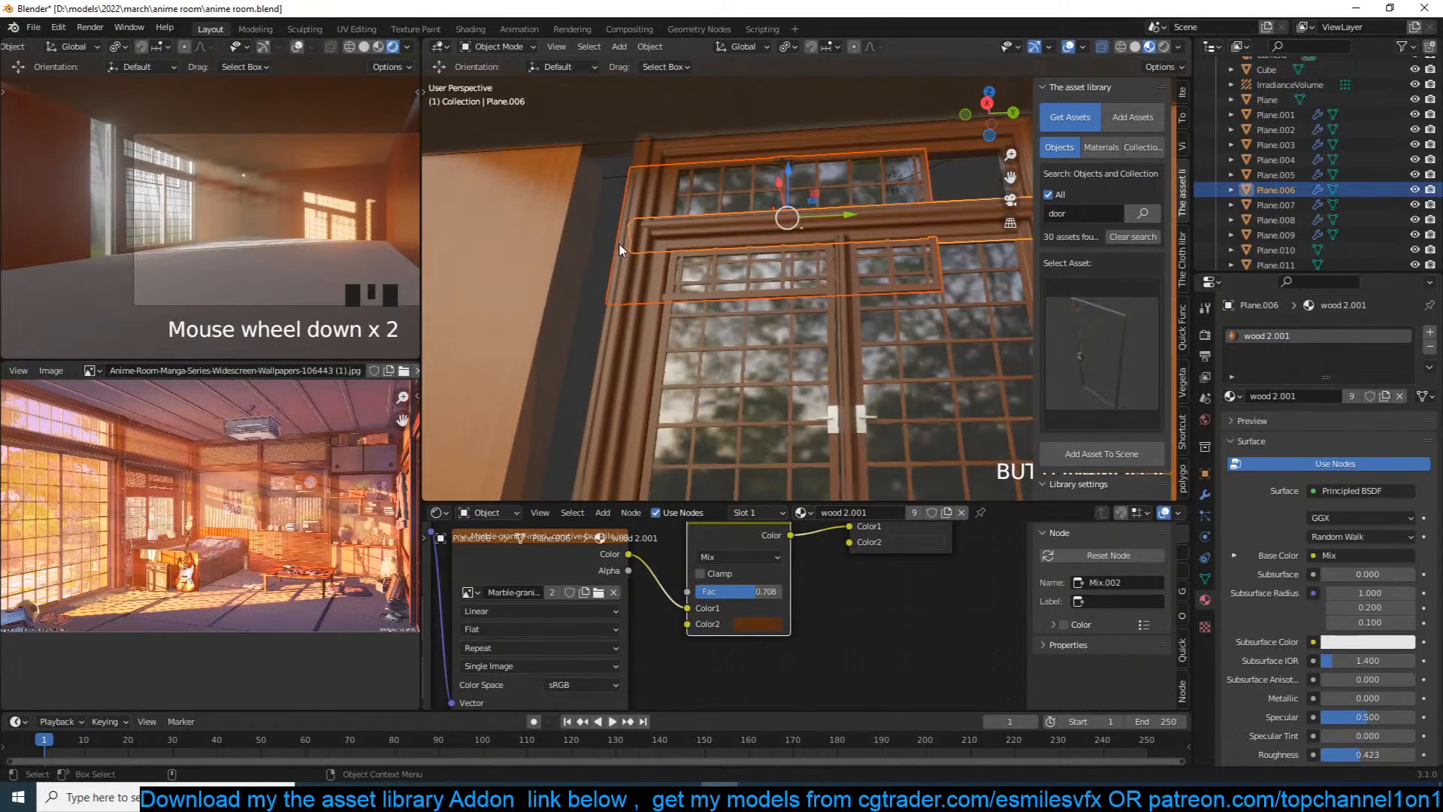
pyautogui.click(642, 284)
pyautogui.click(681, 236)
pyautogui.keyDown('shift'); pyautogui.click(759, 185); pyautogui.keyUp('shift')
pyautogui.keyDown('shift'); pyautogui.click(927, 127); pyautogui.keyUp('shift')
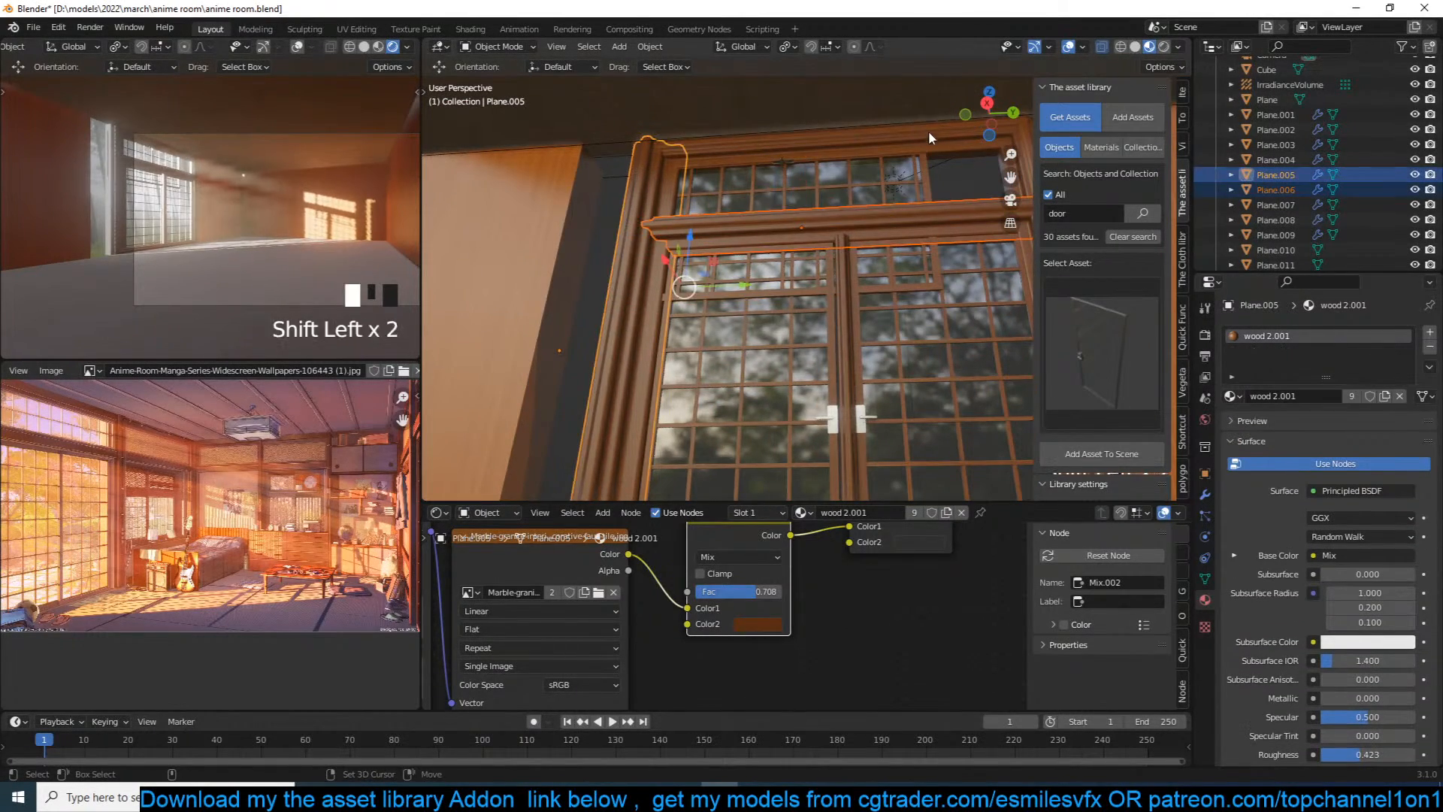
pyautogui.keyDown('shift'); pyautogui.moveTo(887, 154); pyautogui.dragTo(706, 137, button='middle'); pyautogui.keyUp('shift')
pyautogui.keyDown('shift'); pyautogui.click(828, 143); pyautogui.keyUp('shift')
pyautogui.moveTo(849, 240); pyautogui.dragTo(905, 163, button='middle')
pyautogui.scroll(-3, 811, 332)
pyautogui.keyDown('shift'); pyautogui.click(801, 411); pyautogui.keyUp('shift')
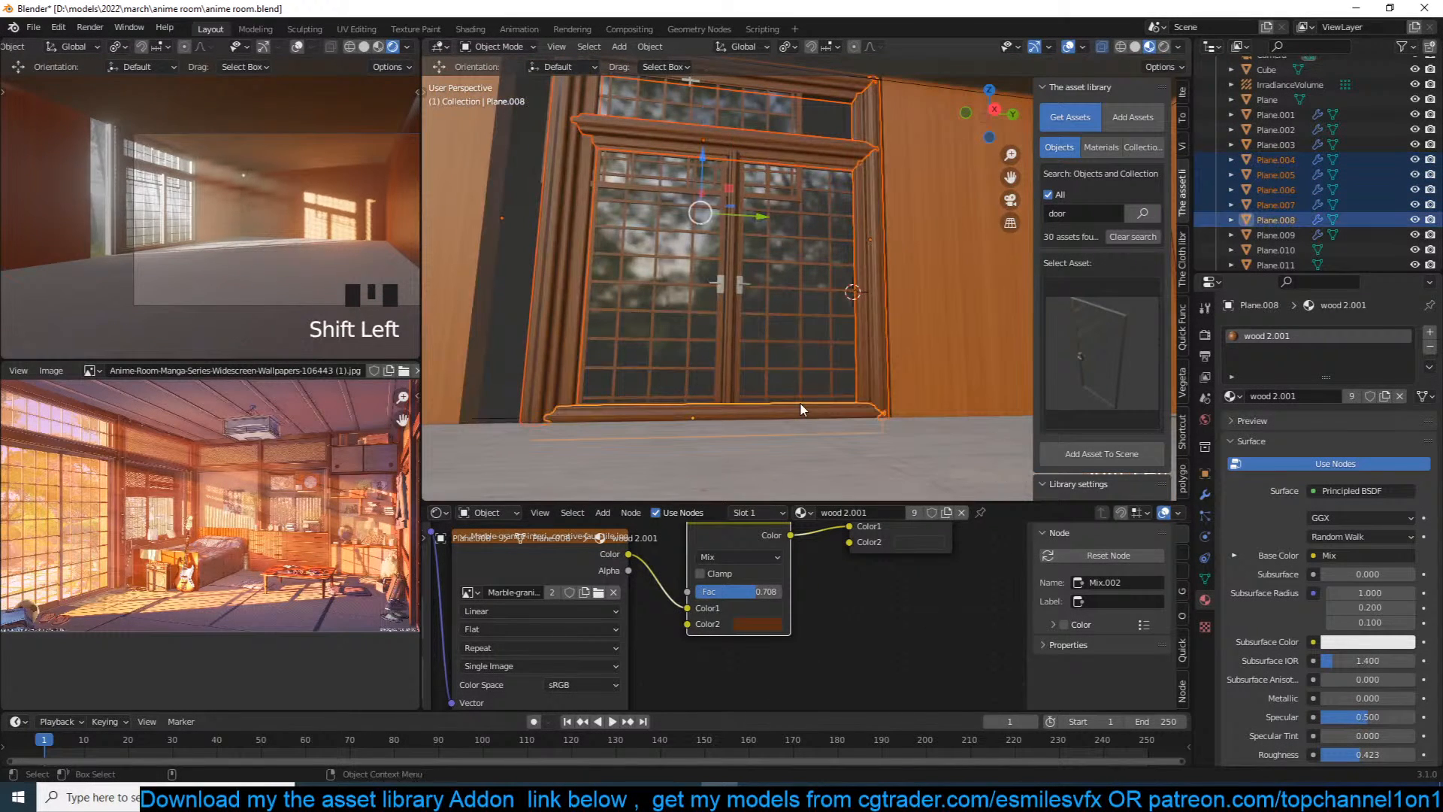
pyautogui.hotkey('ctrl', 'j')
# Step: Isolate the door frame with its panels in local view and hide the irradiance volume
pyautogui.keyDown('shift'); pyautogui.click(723, 143); pyautogui.keyUp('shift')
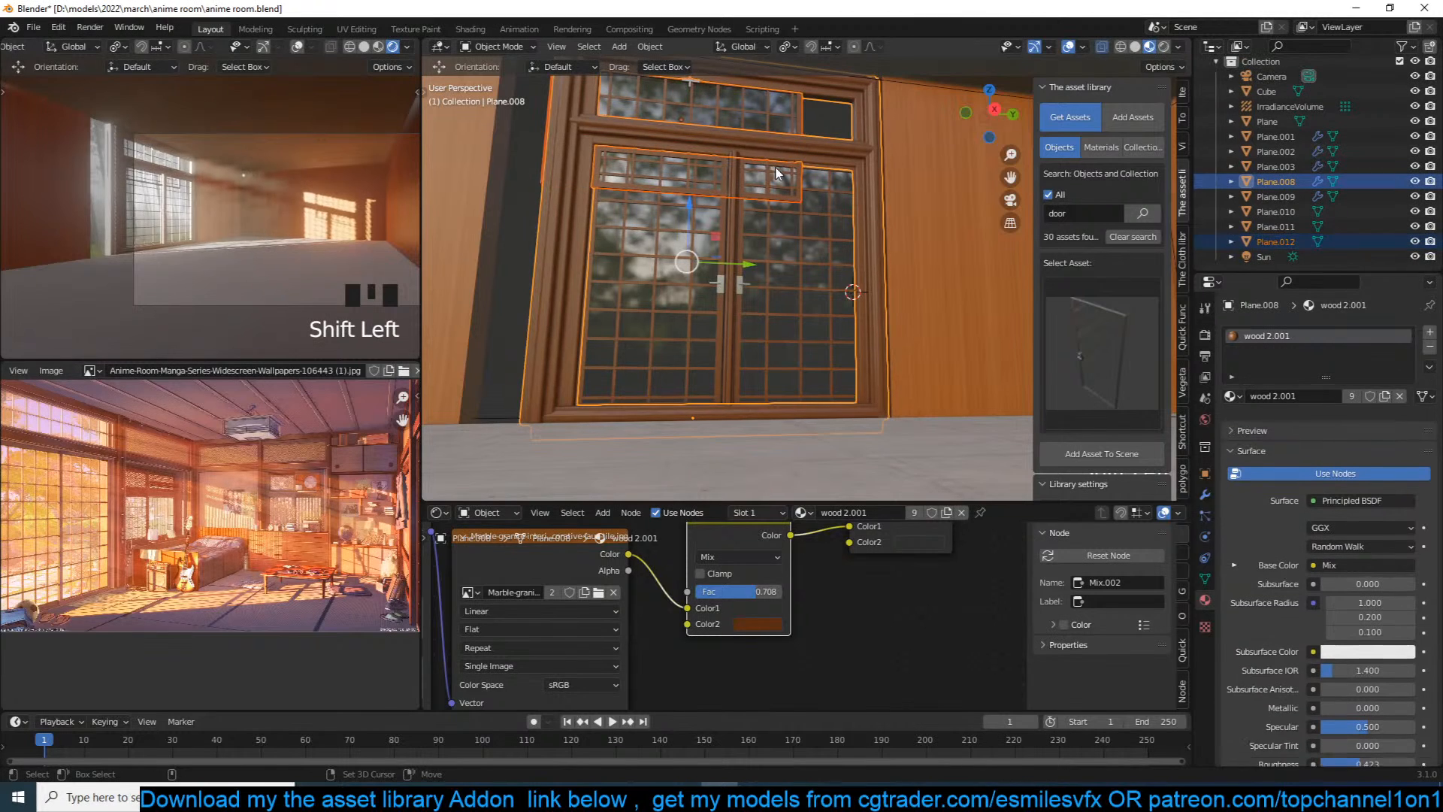
pyautogui.keyDown('shift'); pyautogui.moveTo(747, 236); pyautogui.dragTo(785, 196); pyautogui.keyUp('shift')
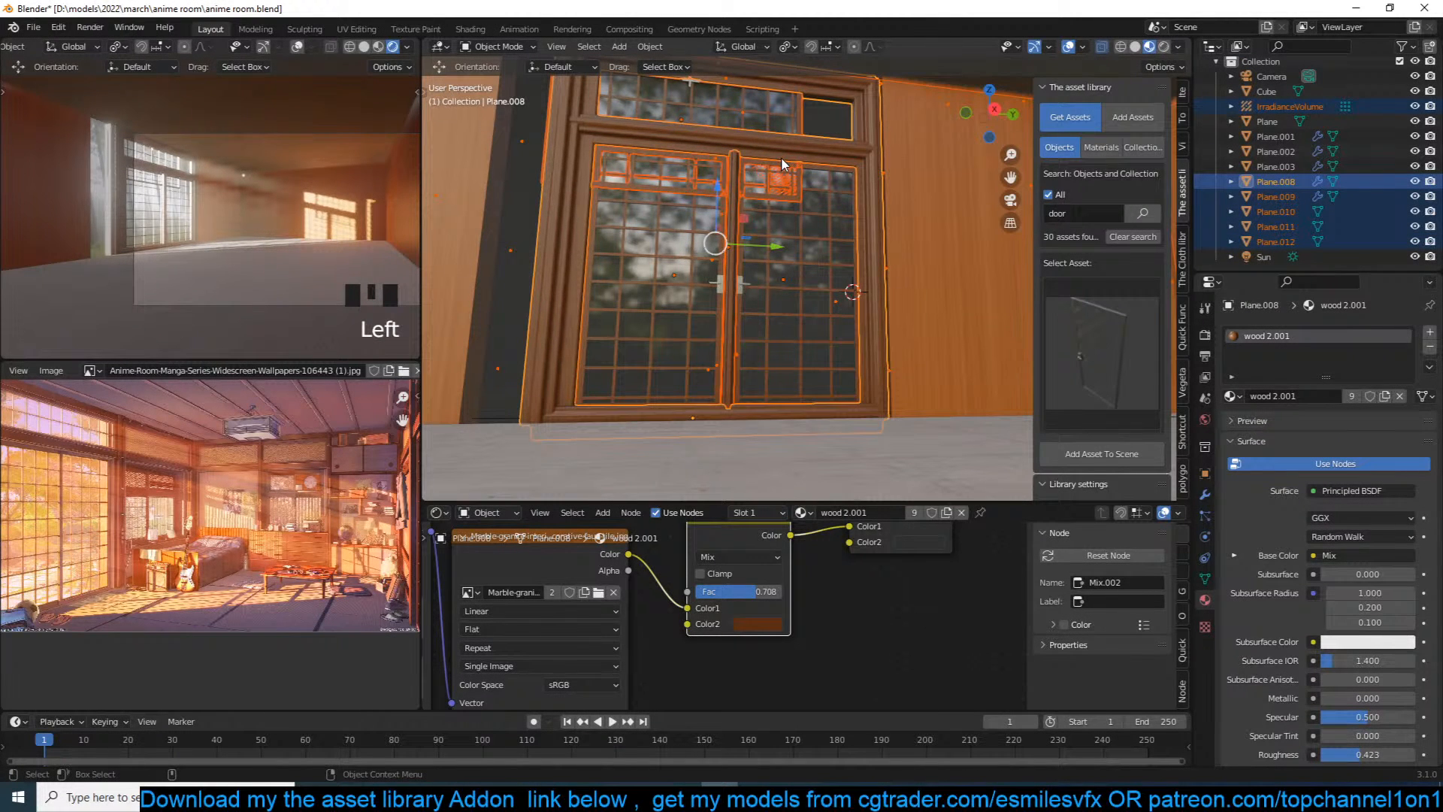
pyautogui.press('KP_Divide')
pyautogui.click(835, 144)
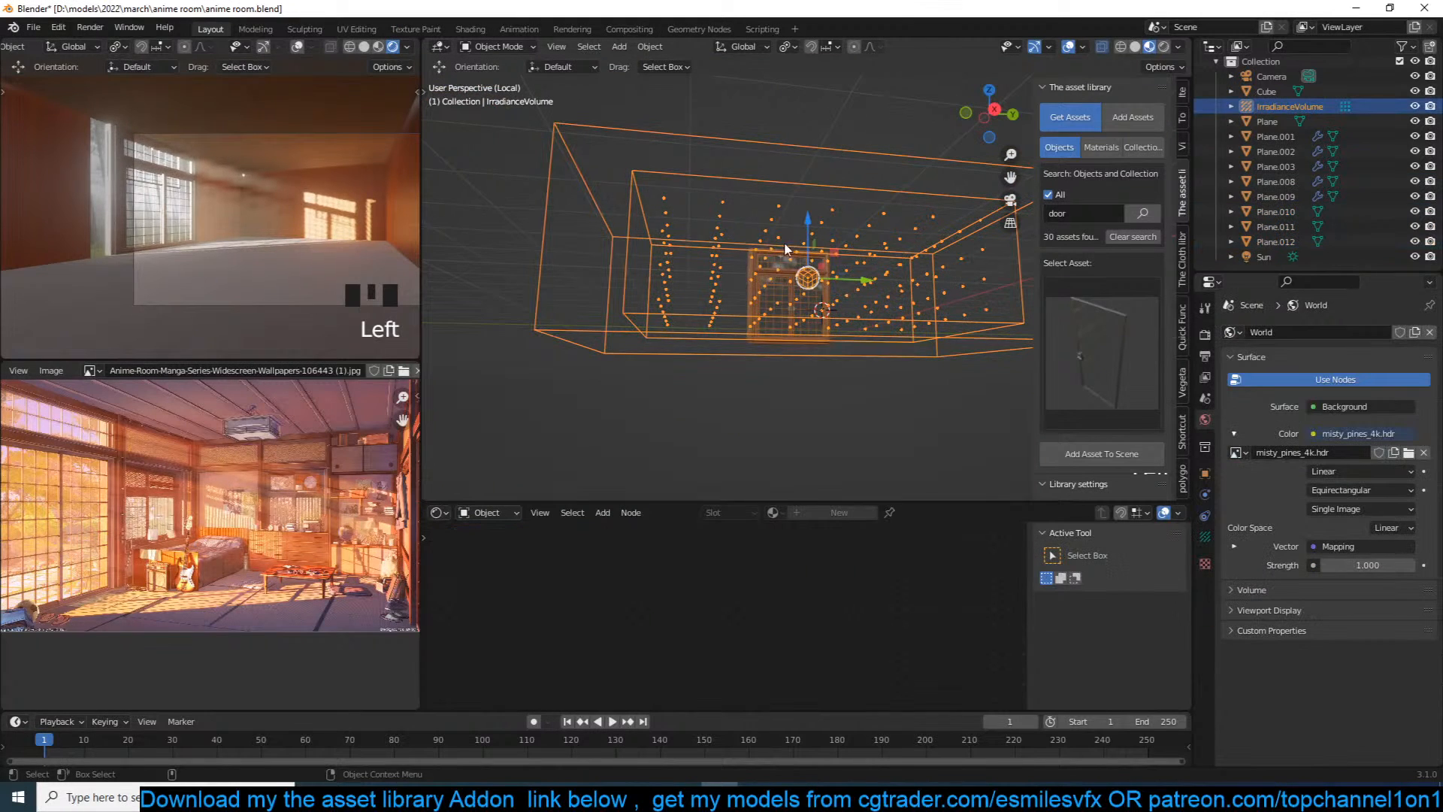
pyautogui.press('h')
# Step: Move the rotated lattice panel clear above the door frame in the right orthographic view
pyautogui.click(774, 287)
pyautogui.press('KP_1')
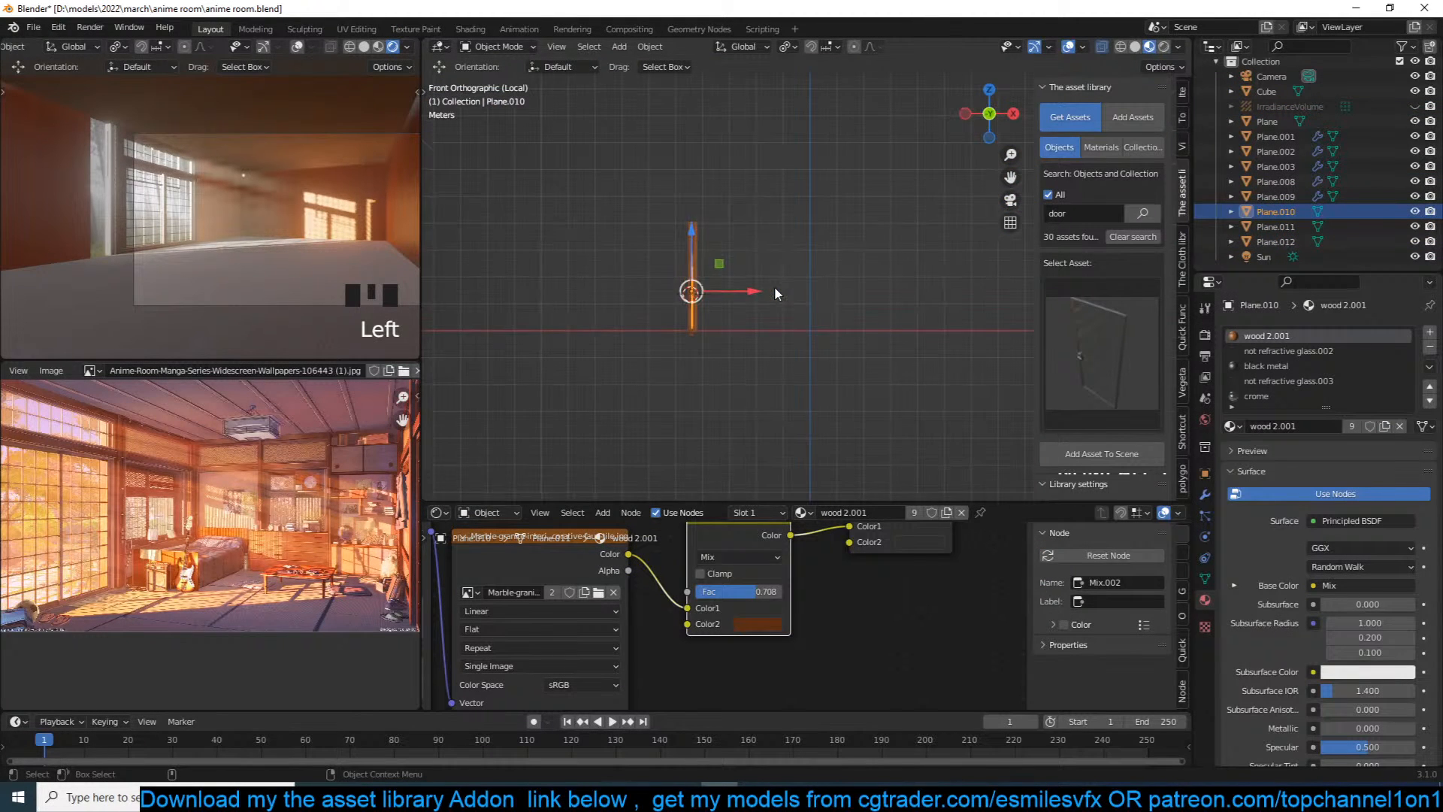
pyautogui.press('KP_3')
pyautogui.scroll(4, 793, 256)
pyautogui.scroll(2, 796, 248)
pyautogui.keyDown('shift'); pyautogui.moveTo(795, 248); pyautogui.dragTo(697, 331, button='middle'); pyautogui.keyUp('shift')
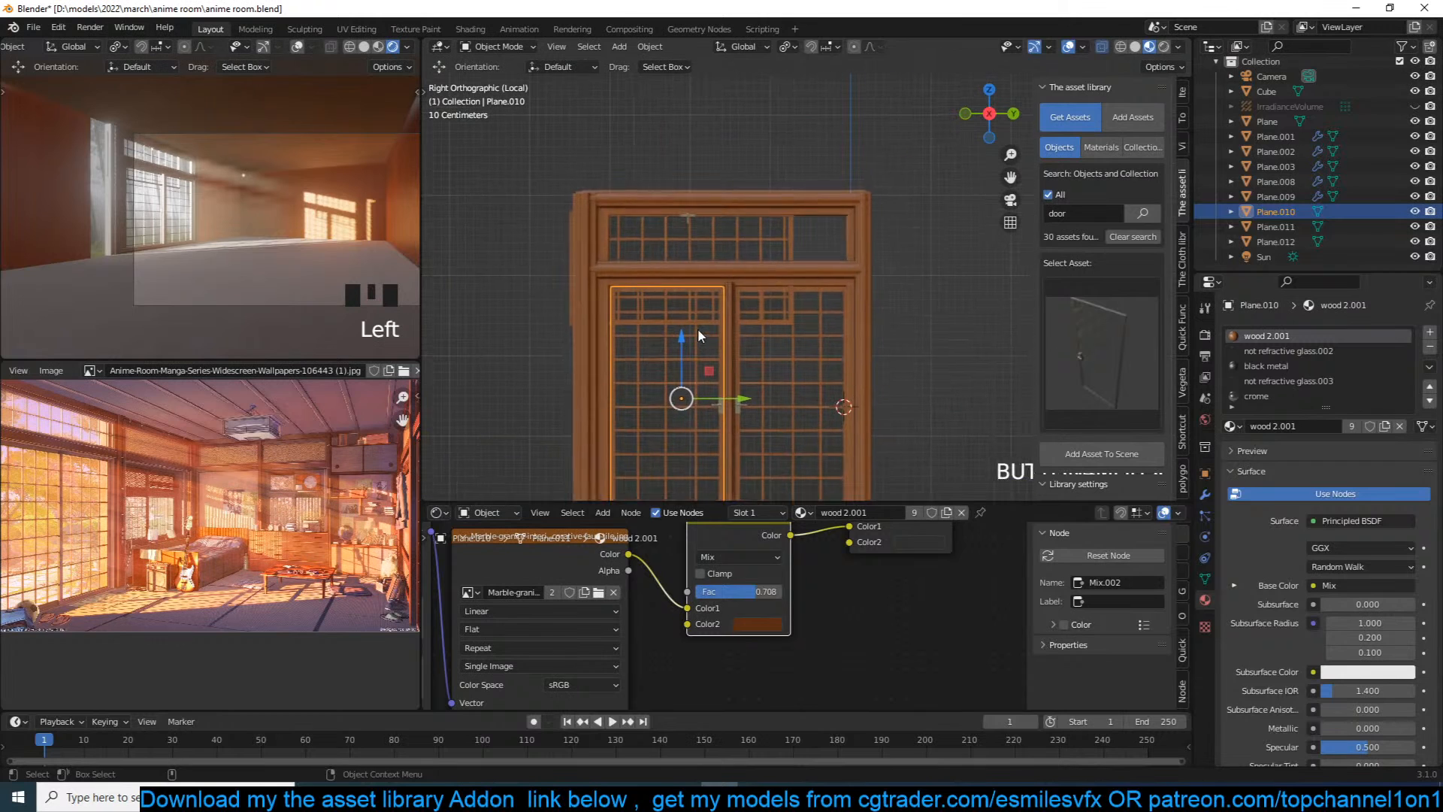
pyautogui.click(692, 229)
pyautogui.scroll(3, 692, 220)
pyautogui.click(666, 216)
pyautogui.scroll(-3, 665, 215)
pyautogui.press('g')
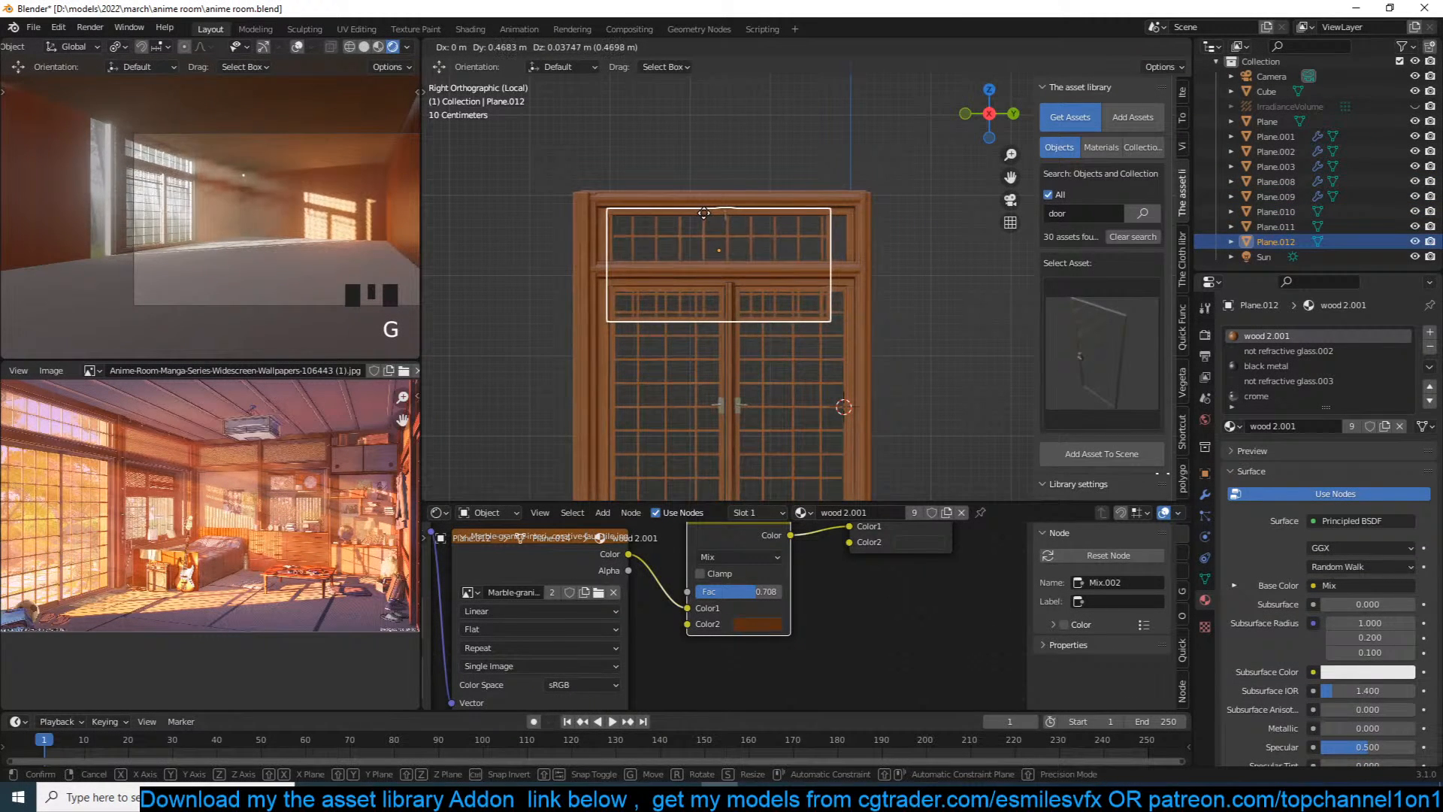
pyautogui.click(813, 102)
# Step: Delete the middle and lower horizontal bars from the rotated lattice panel's mesh
pyautogui.scroll(2, 674, 226)
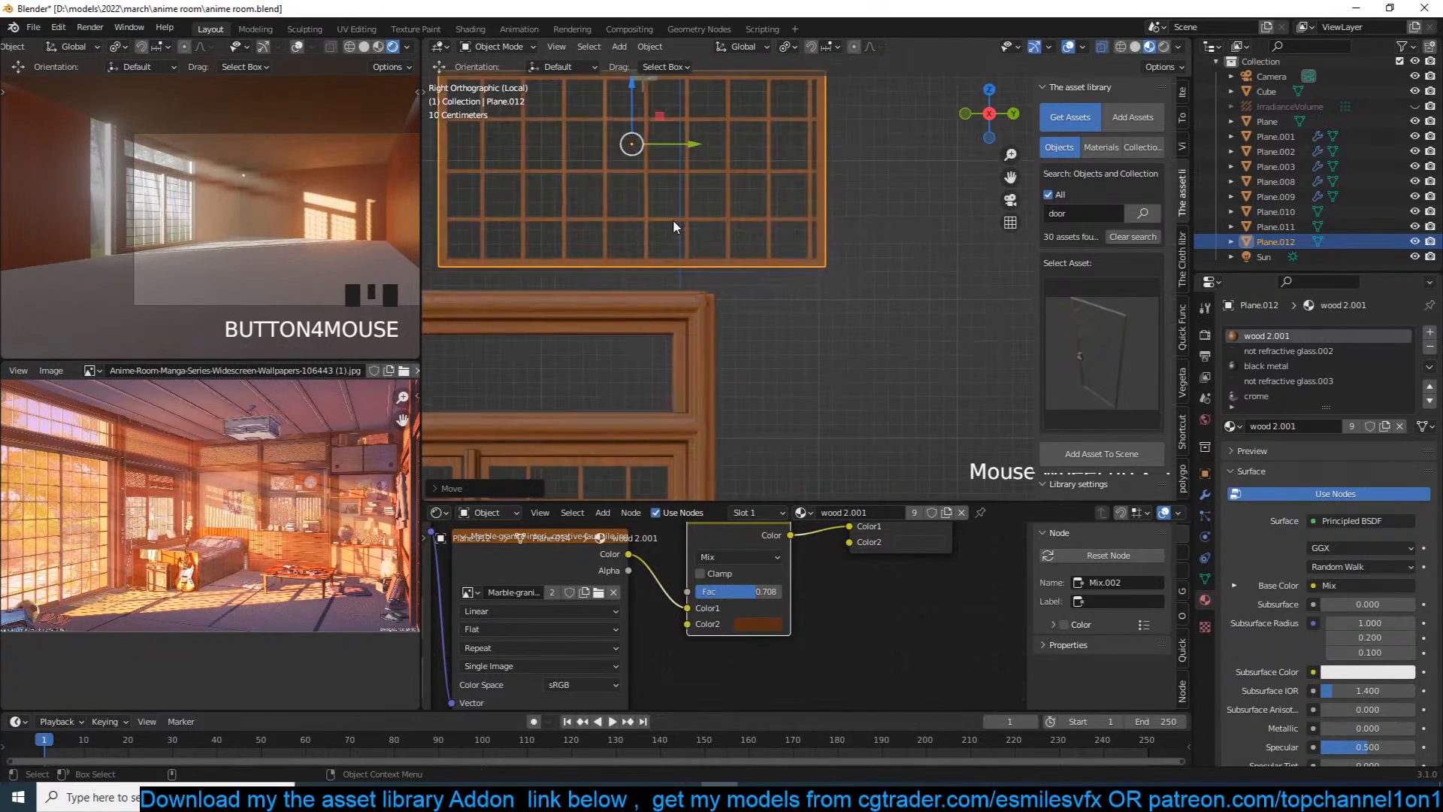
pyautogui.press('Tab')
pyautogui.scroll(1, 732, 287)
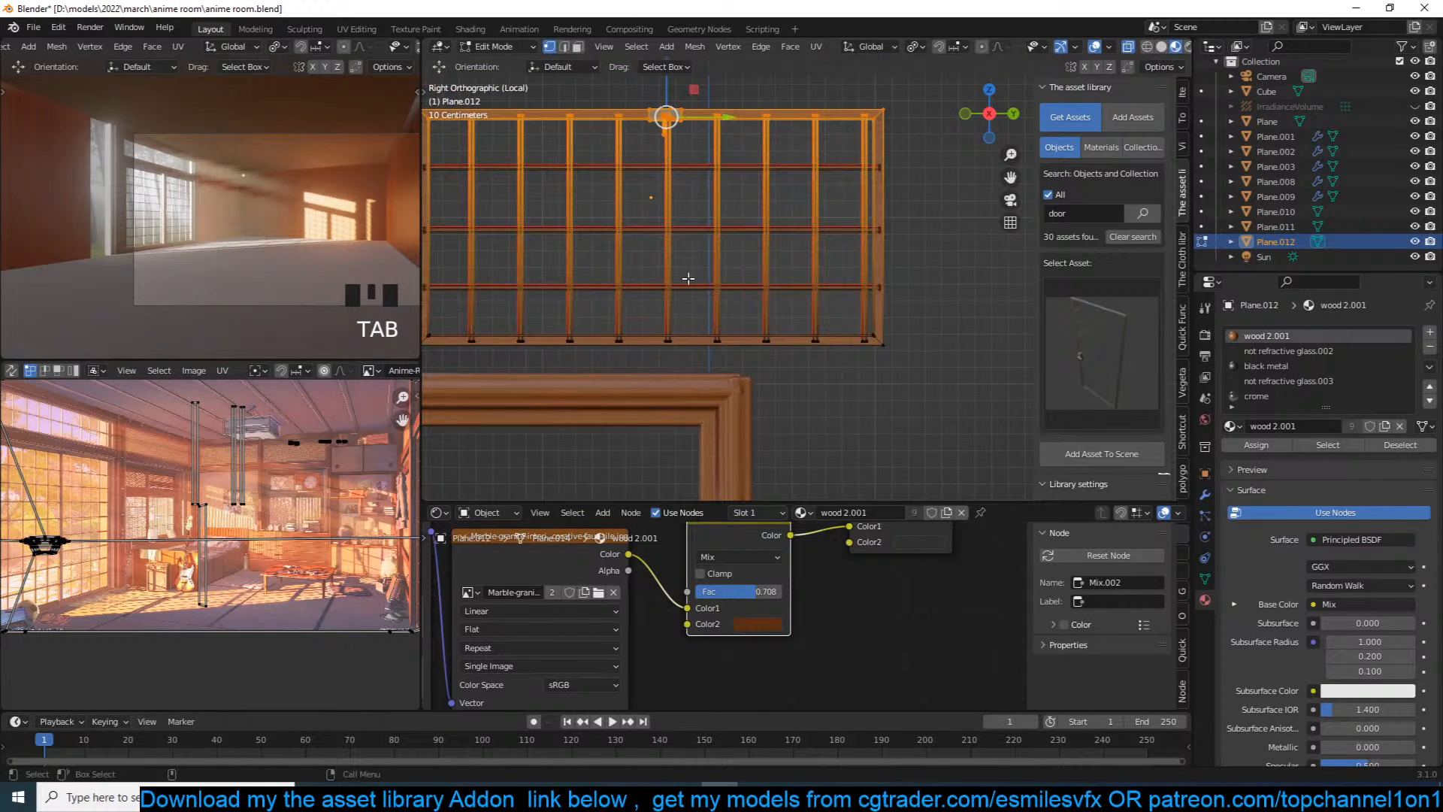
pyautogui.press('3')
pyautogui.hotkey('alt', 'a')
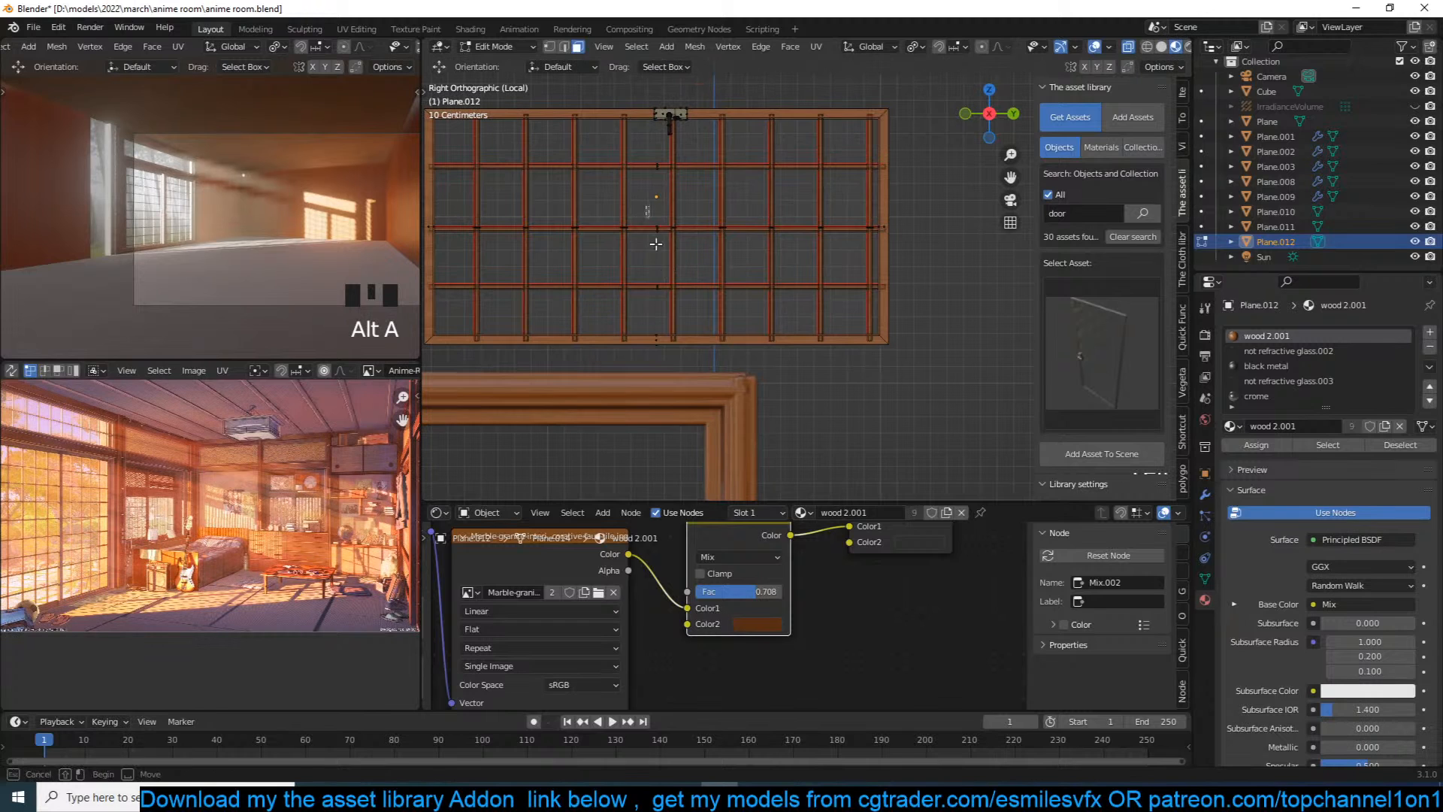
pyautogui.click(658, 299)
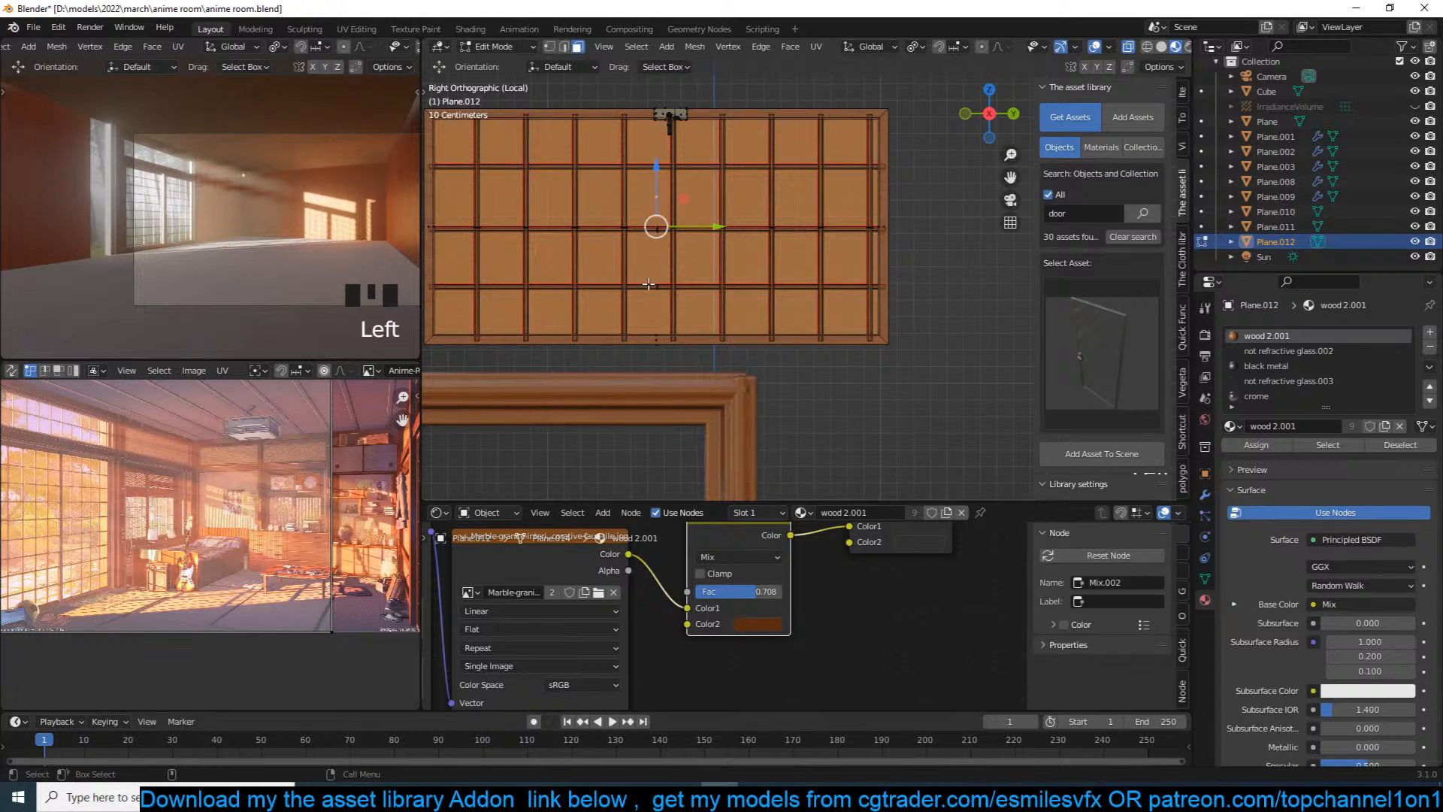
pyautogui.click(648, 284)
pyautogui.keyDown('shift'); pyautogui.click(654, 227); pyautogui.keyUp('shift')
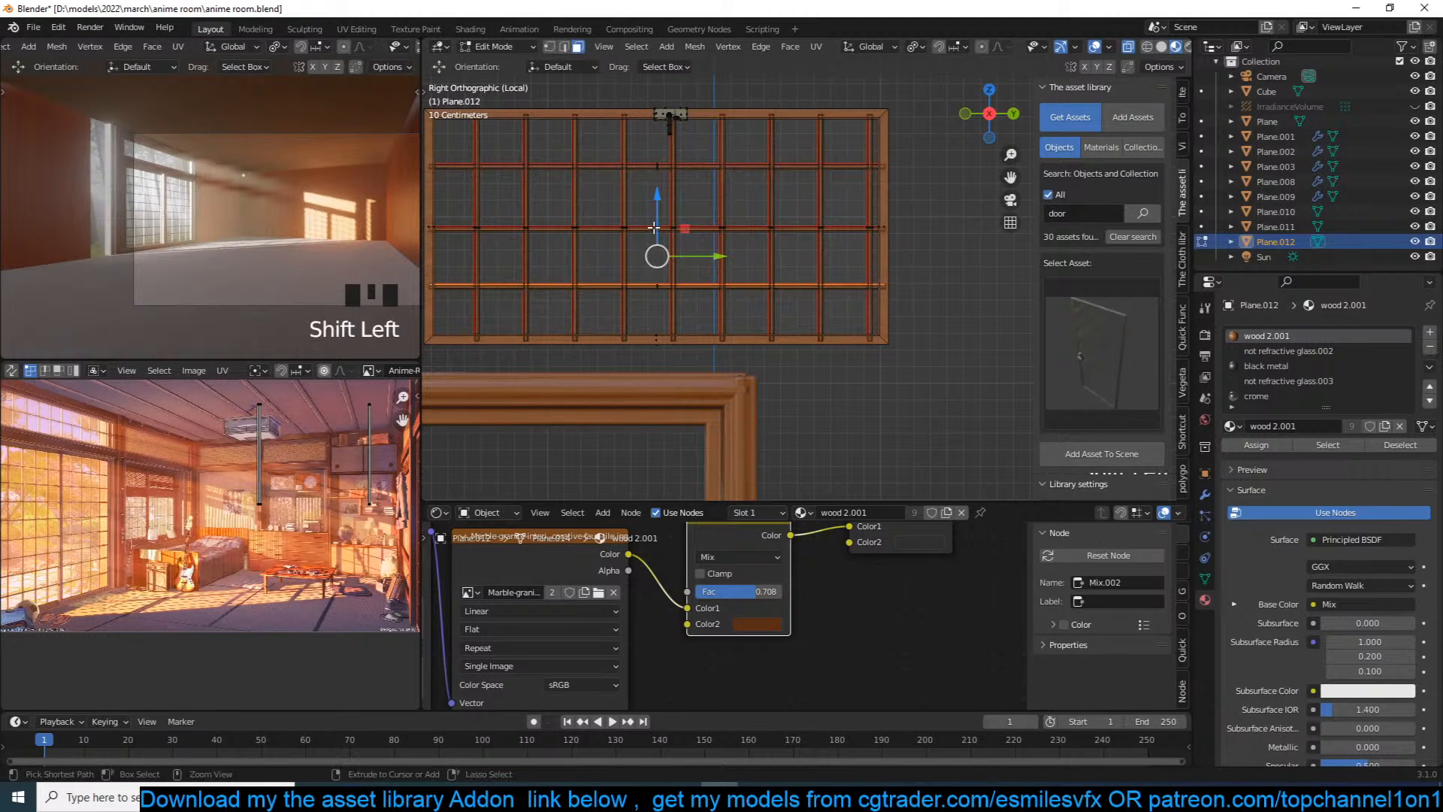
pyautogui.hotkey('ctrl', 'l')
pyautogui.press('x')
pyautogui.click(652, 225)
# Step: Shorten the lattice panel by moving the vertices of its lower edge up toward the remaining horizontal bar
pyautogui.scroll(-2, 653, 226)
pyautogui.press('1')
pyautogui.hotkey('alt', 'z')
pyautogui.hotkey('alt', 'z')
pyautogui.moveTo(530, 272); pyautogui.dragTo(951, 360)
pyautogui.moveTo(709, 316); pyautogui.dragTo(741, 176)
# Step: Move the shortened lattice panel down into the transom opening above the doors
pyautogui.press('Tab')
pyautogui.scroll(-2, 773, 185)
pyautogui.keyDown('shift'); pyautogui.moveTo(777, 184); pyautogui.dragTo(849, 145, button='middle'); pyautogui.keyUp('shift')
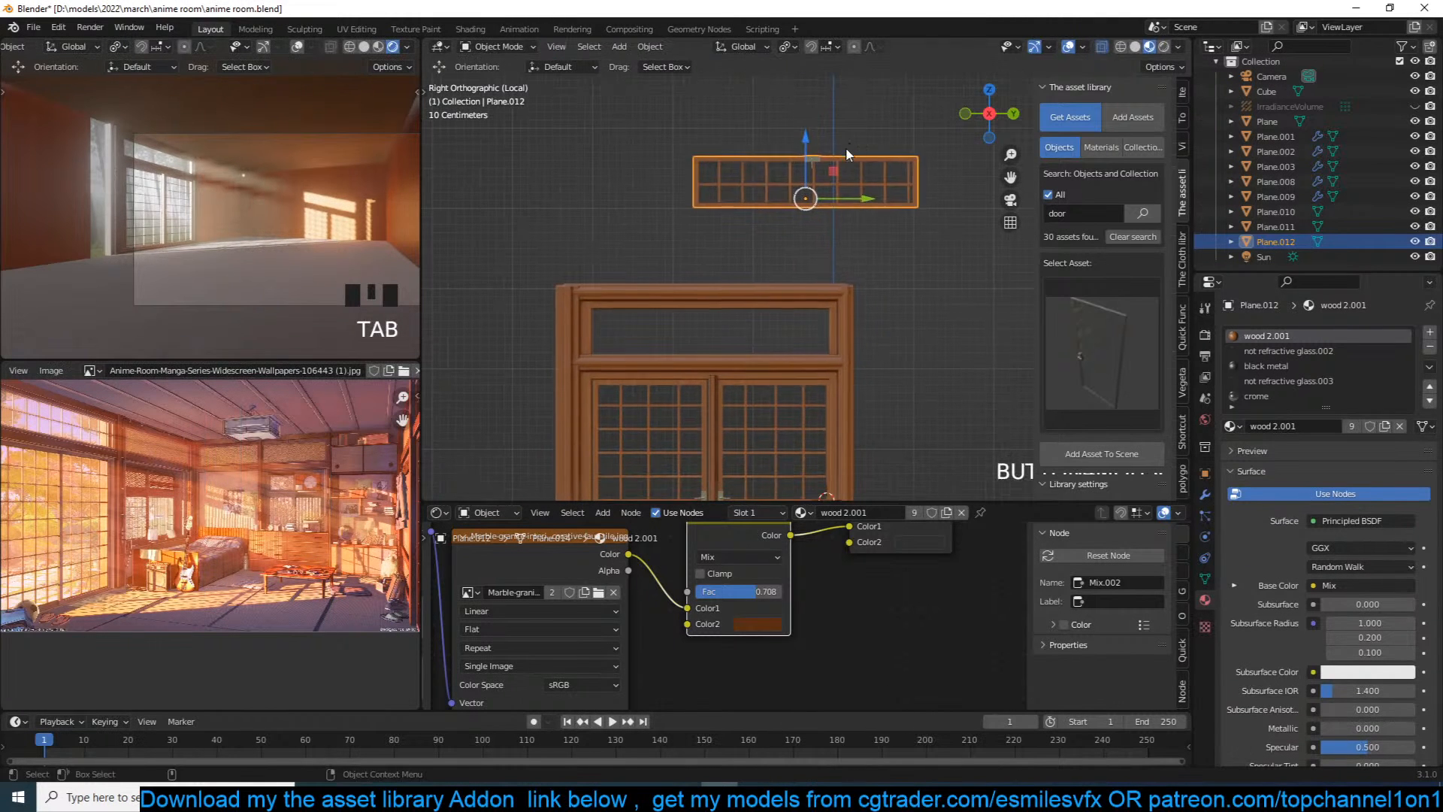
pyautogui.press('g')
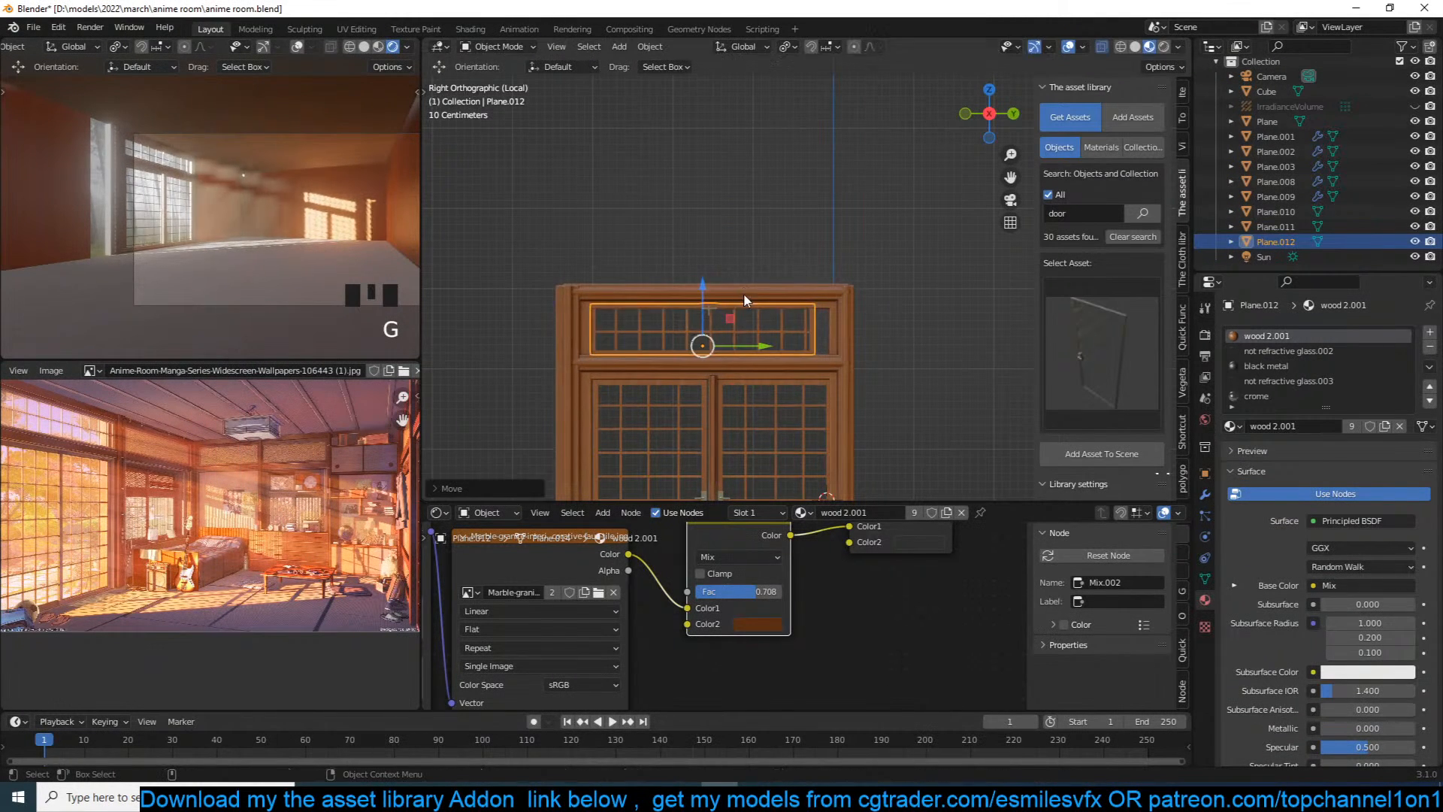
pyautogui.scroll(2, 745, 301)
pyautogui.click(725, 367)
# Step: Delete the leftover door handle lever hanging from the upper edge of the transom lattice
pyautogui.scroll(3, 764, 352)
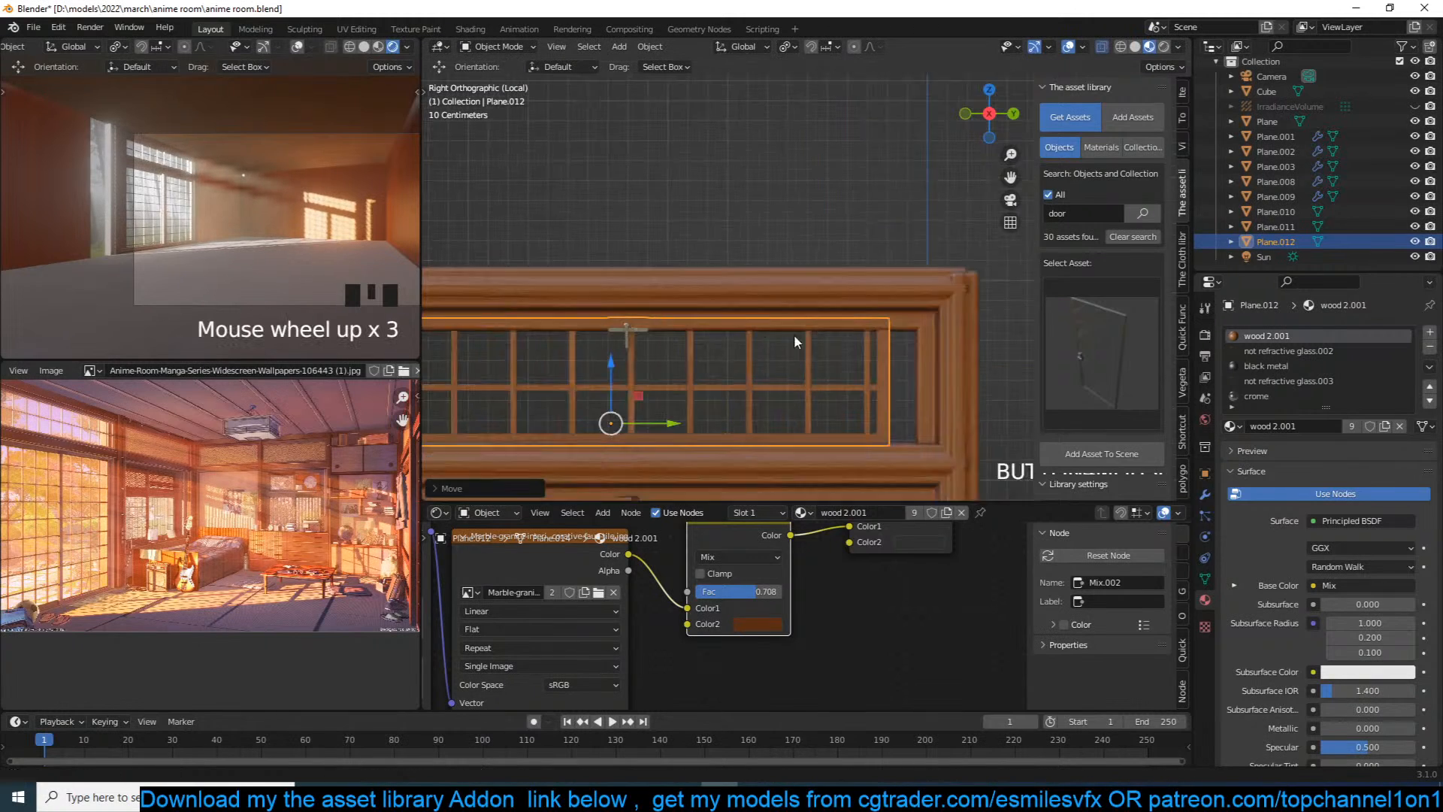
pyautogui.scroll(4, 670, 346)
pyautogui.keyDown('shift'); pyautogui.moveTo(672, 347); pyautogui.dragTo(827, 308, button='middle'); pyautogui.keyUp('shift')
pyautogui.press('Tab')
pyautogui.click(626, 327)
pyautogui.hotkey('alt', 'a')
pyautogui.moveTo(619, 371)
pyautogui.mouseDown()
pyautogui.moveTo(623, 346)
pyautogui.moveTo(633, 354)
pyautogui.mouseUp()
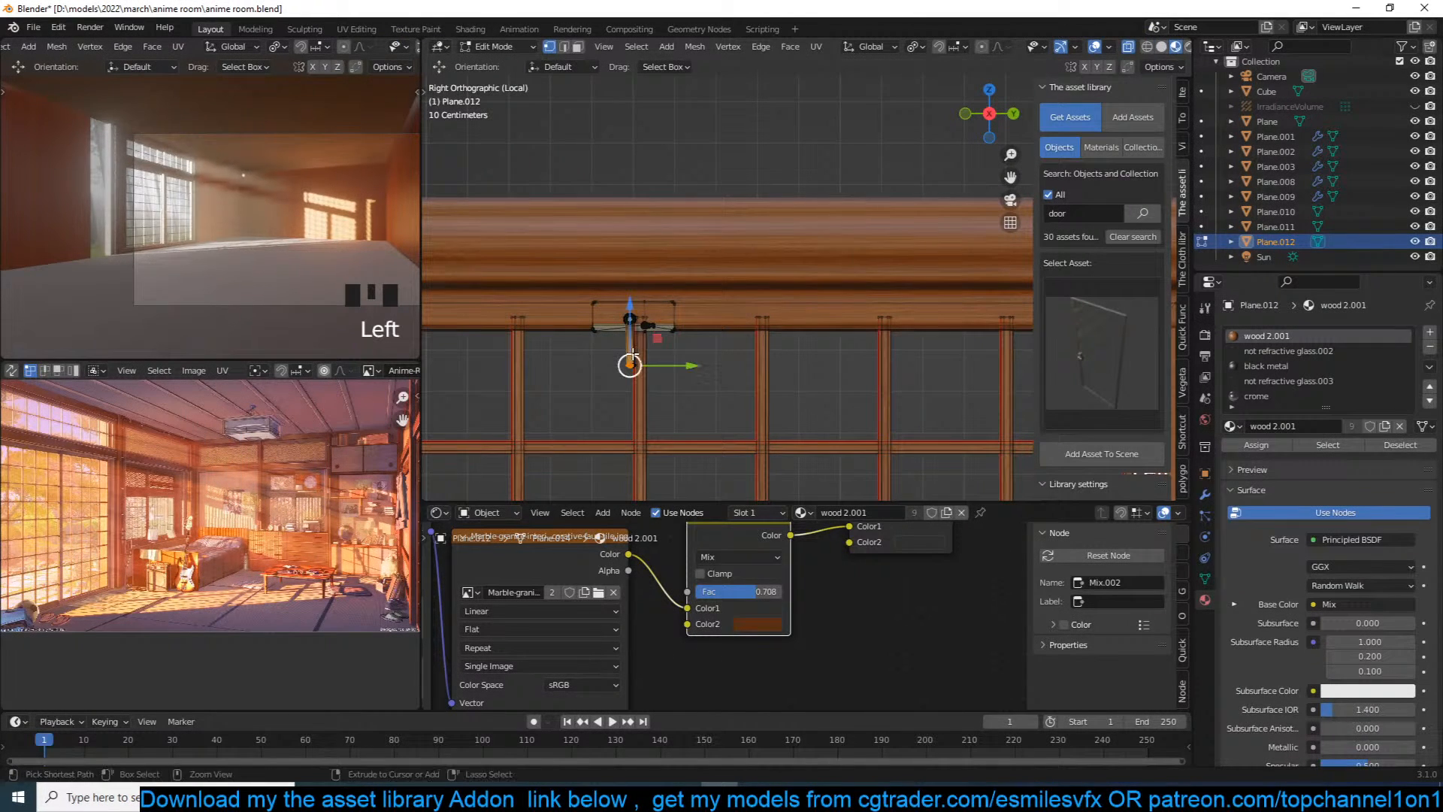
pyautogui.hotkey('ctrl', 'l')
pyautogui.press('x')
pyautogui.click(633, 352)
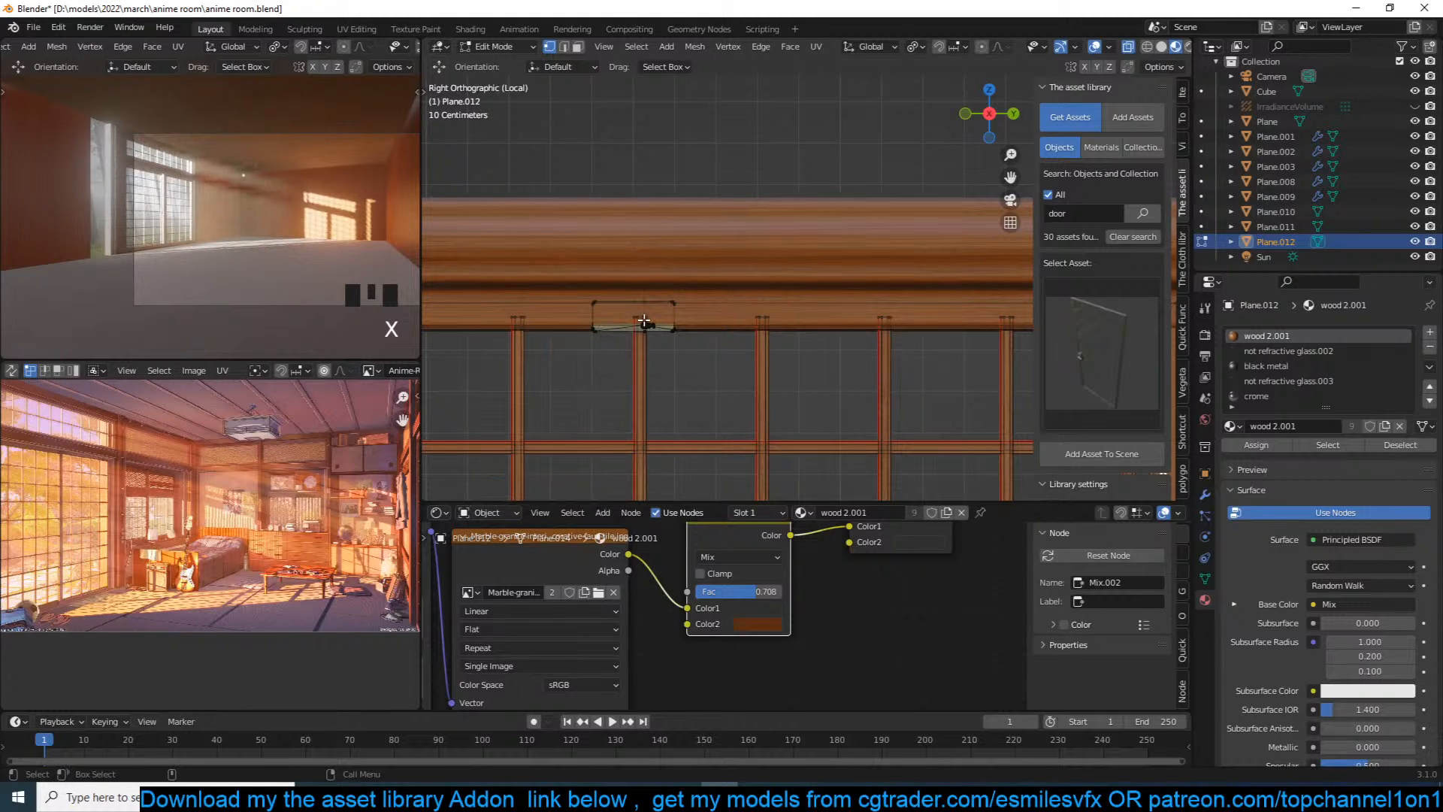
# Step: Delete the remaining handle plate geometry from the upper edge of the transom lattice
pyautogui.click(648, 325)
pyautogui.keyDown('shift'); pyautogui.click(671, 333); pyautogui.keyUp('shift')
pyautogui.hotkey('ctrl', 'l')
pyautogui.press('x')
pyautogui.click(669, 332)
pyautogui.scroll(-3, 740, 343)
pyautogui.scroll(-3, 740, 342)
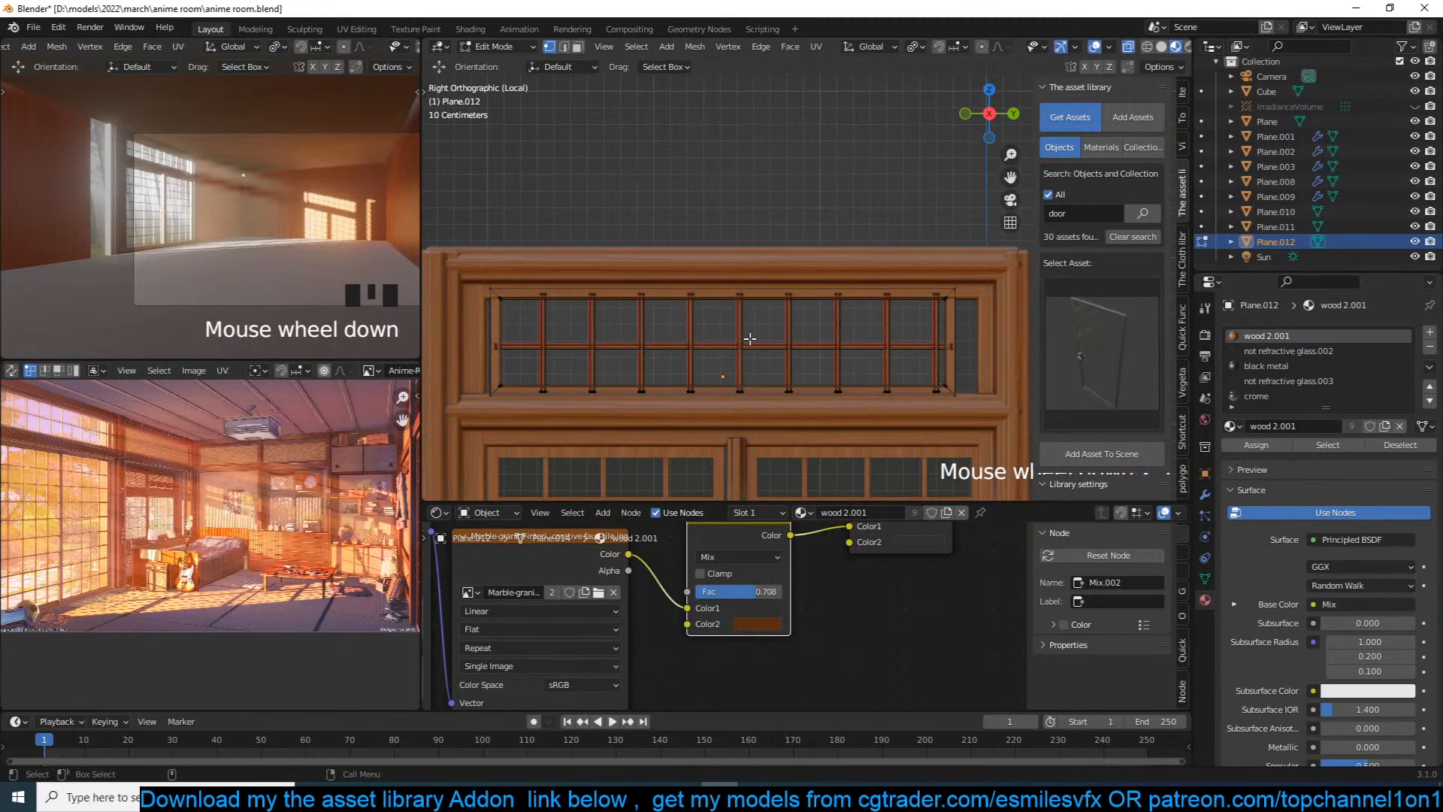
# Step: Scale the whole transom lattice mesh down to about 0.88 and move it into line with the opening above the doors
pyautogui.press('a')
pyautogui.press('s')
pyautogui.rightClick(842, 390)
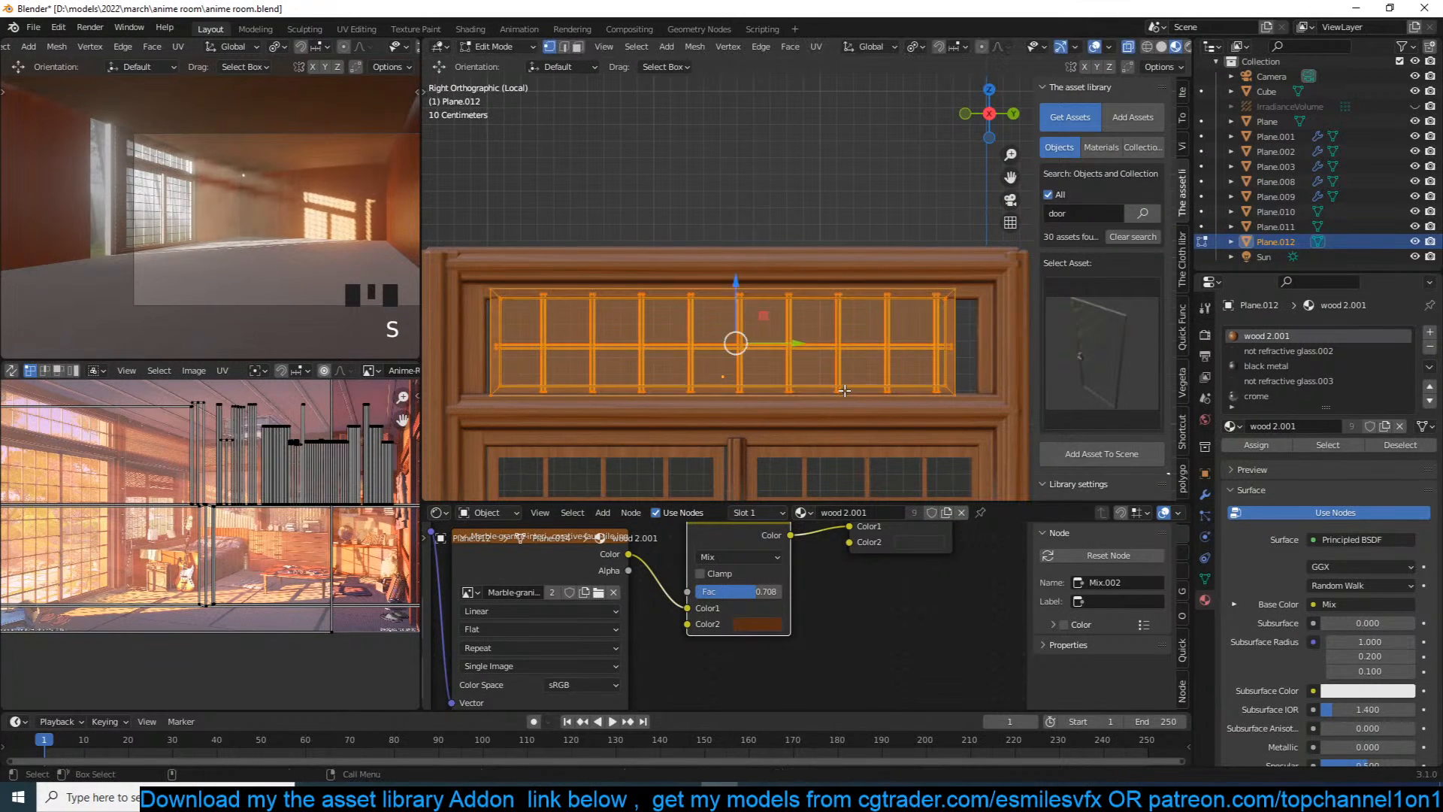
pyautogui.press('.')
pyautogui.press('s')
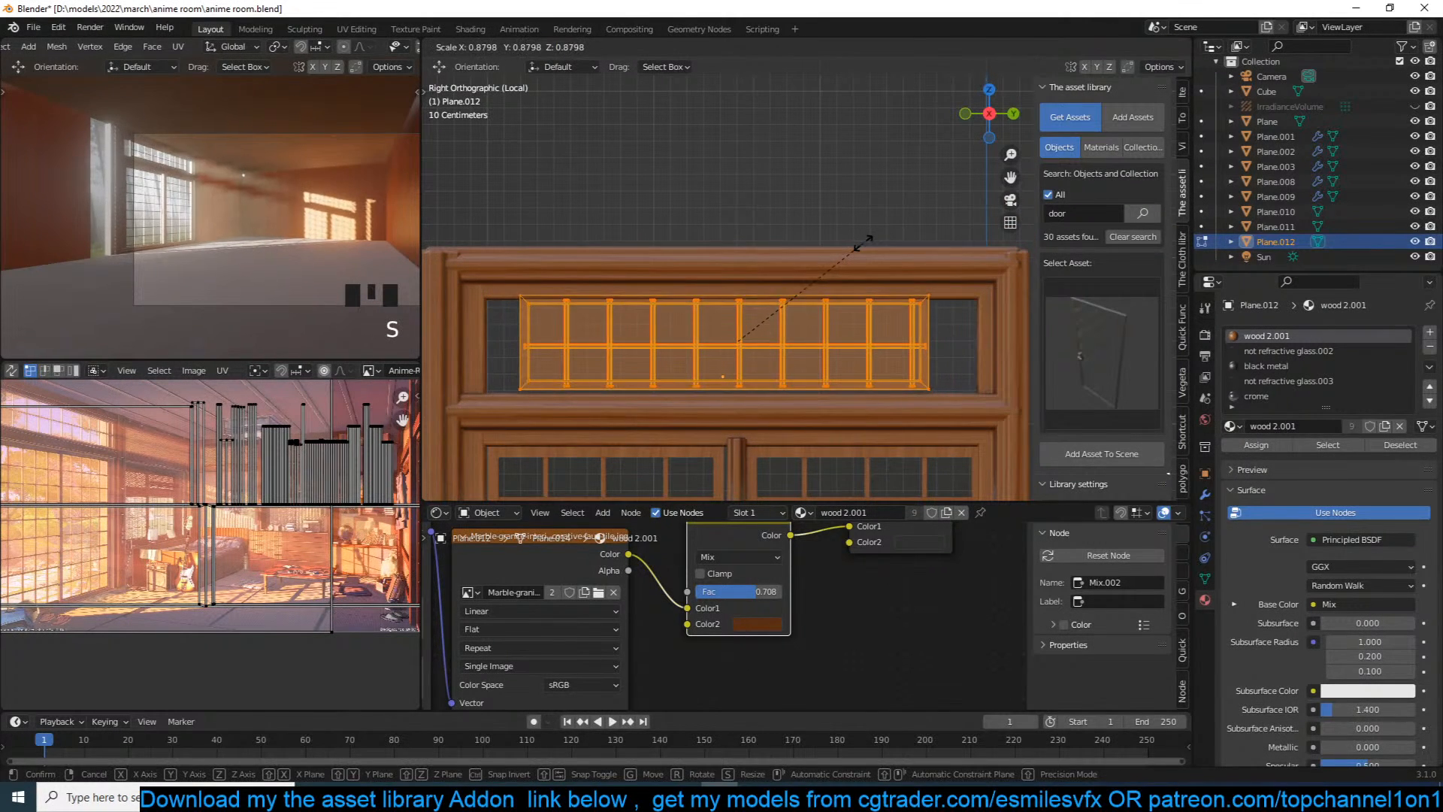
pyautogui.click(863, 249)
pyautogui.press('g')
pyautogui.click(868, 256)
# Step: Stretch both ends of the transom lattice outward so it spans the full width of the opening
pyautogui.moveTo(506, 274); pyautogui.dragTo(555, 410)
pyautogui.moveTo(571, 350); pyautogui.dragTo(529, 339)
pyautogui.moveTo(899, 259); pyautogui.dragTo(976, 430)
pyautogui.moveTo(994, 351); pyautogui.dragTo(1033, 351)
# Step: Duplicate a vertical lattice bar along Y into the gaps near both ends of the transom and save the file
pyautogui.click(573, 339)
pyautogui.hotkey('shift', 'd')
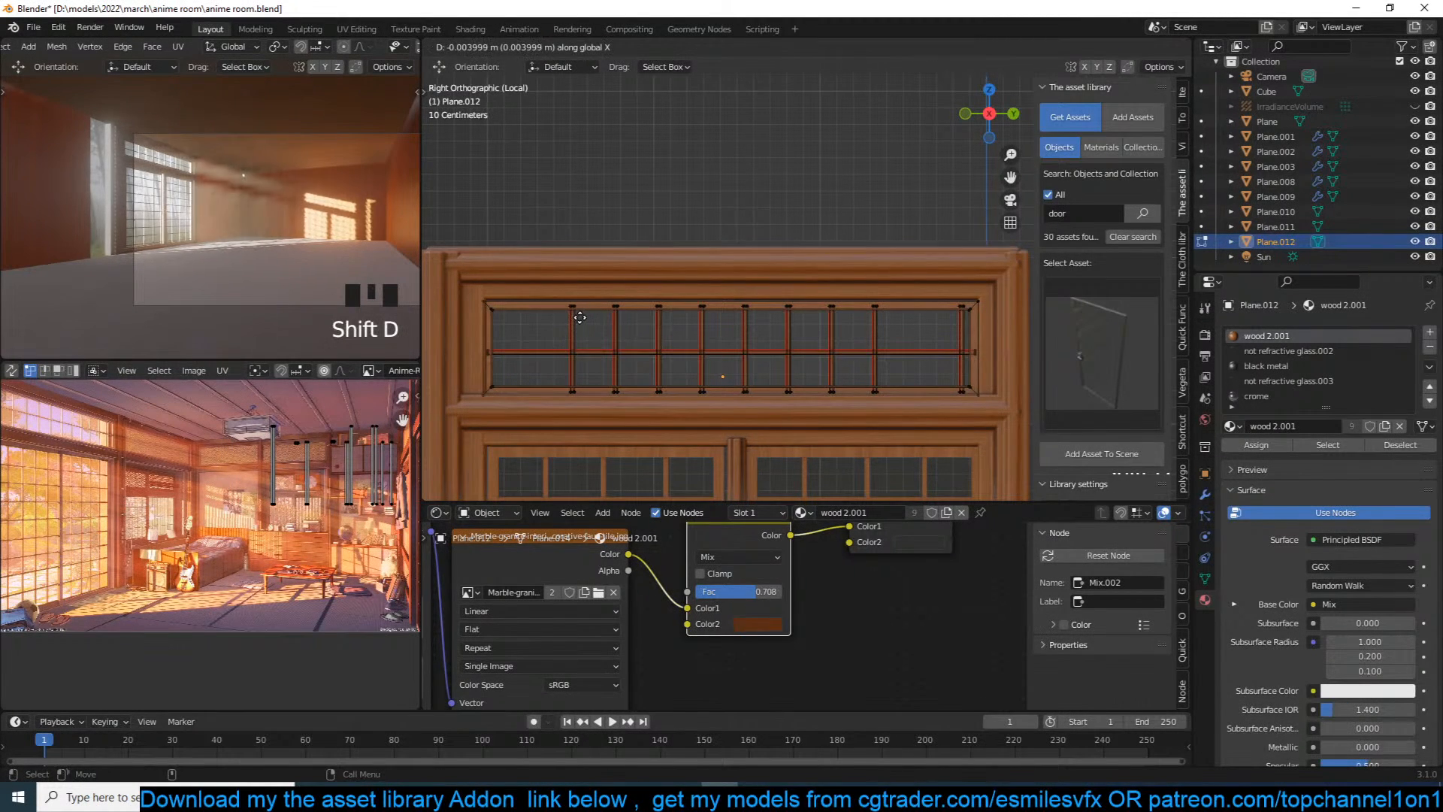
pyautogui.press('y')
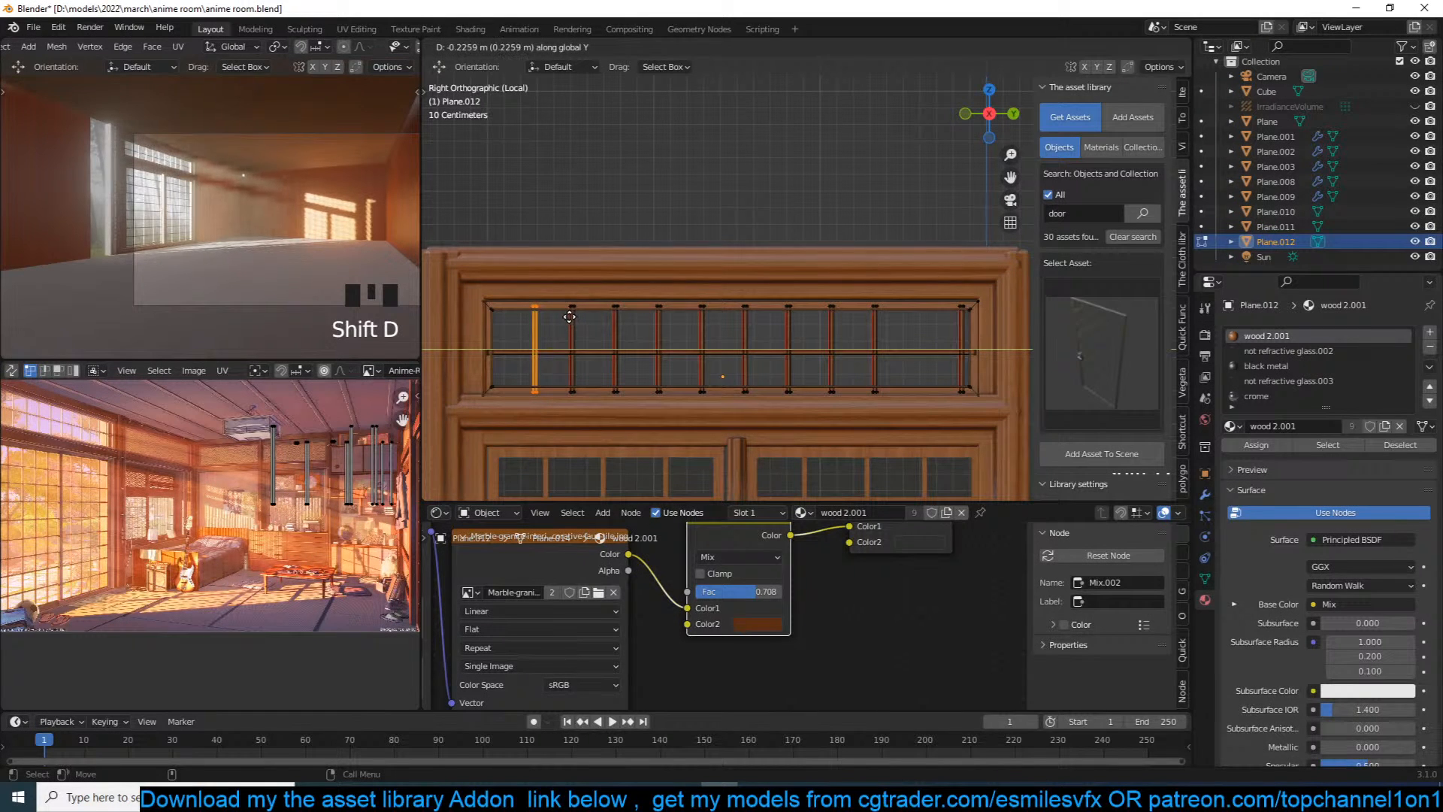
pyautogui.click(563, 317)
pyautogui.hotkey('shift', 'd')
pyautogui.press('y')
pyautogui.click(936, 320)
pyautogui.press('Tab')
pyautogui.scroll(-3, 789, 307)
pyautogui.moveTo(775, 319); pyautogui.dragTo(794, 334, button='middle')
pyautogui.hotkey('alt', 'a')
pyautogui.scroll(4, 812, 323)
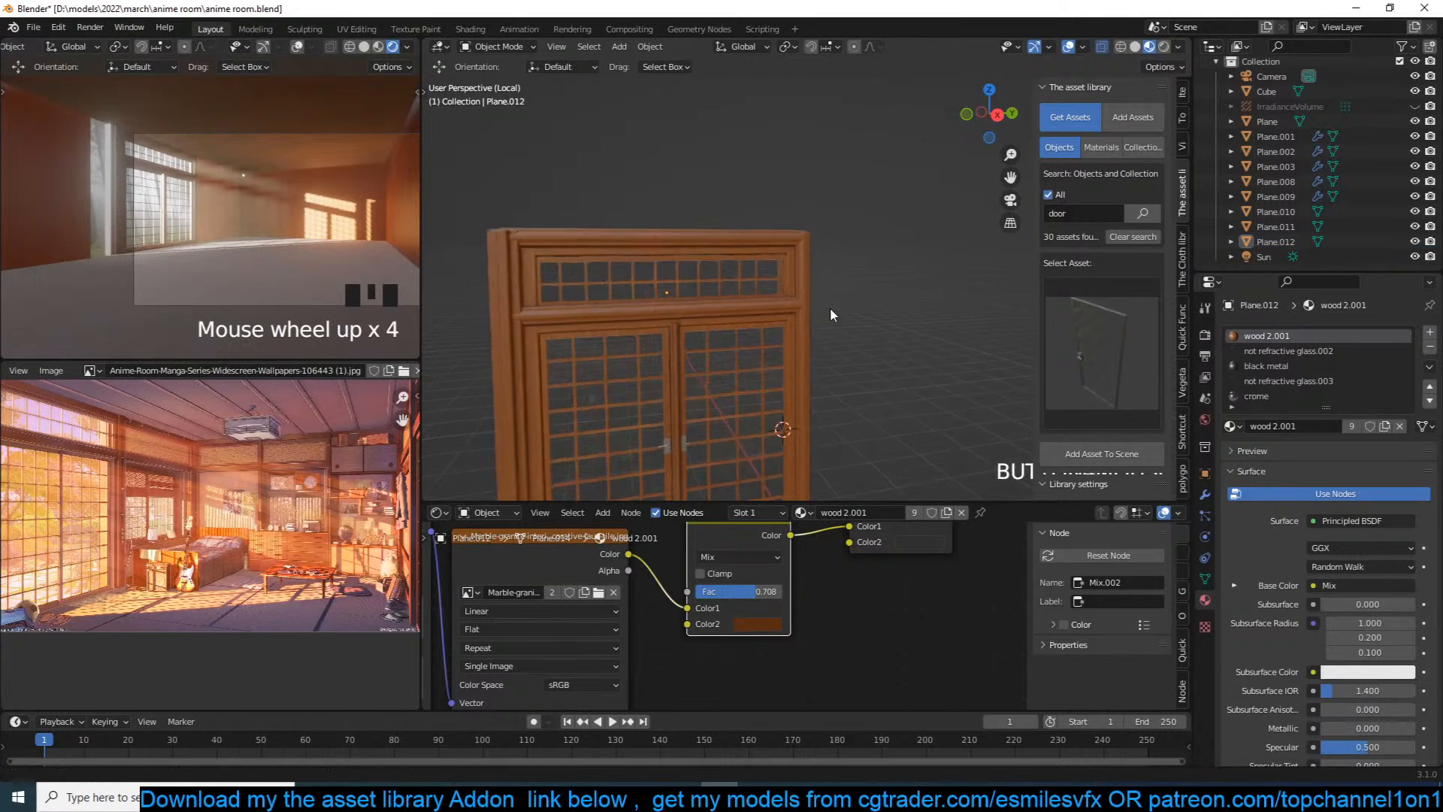
pyautogui.hotkey('ctrl', 's')
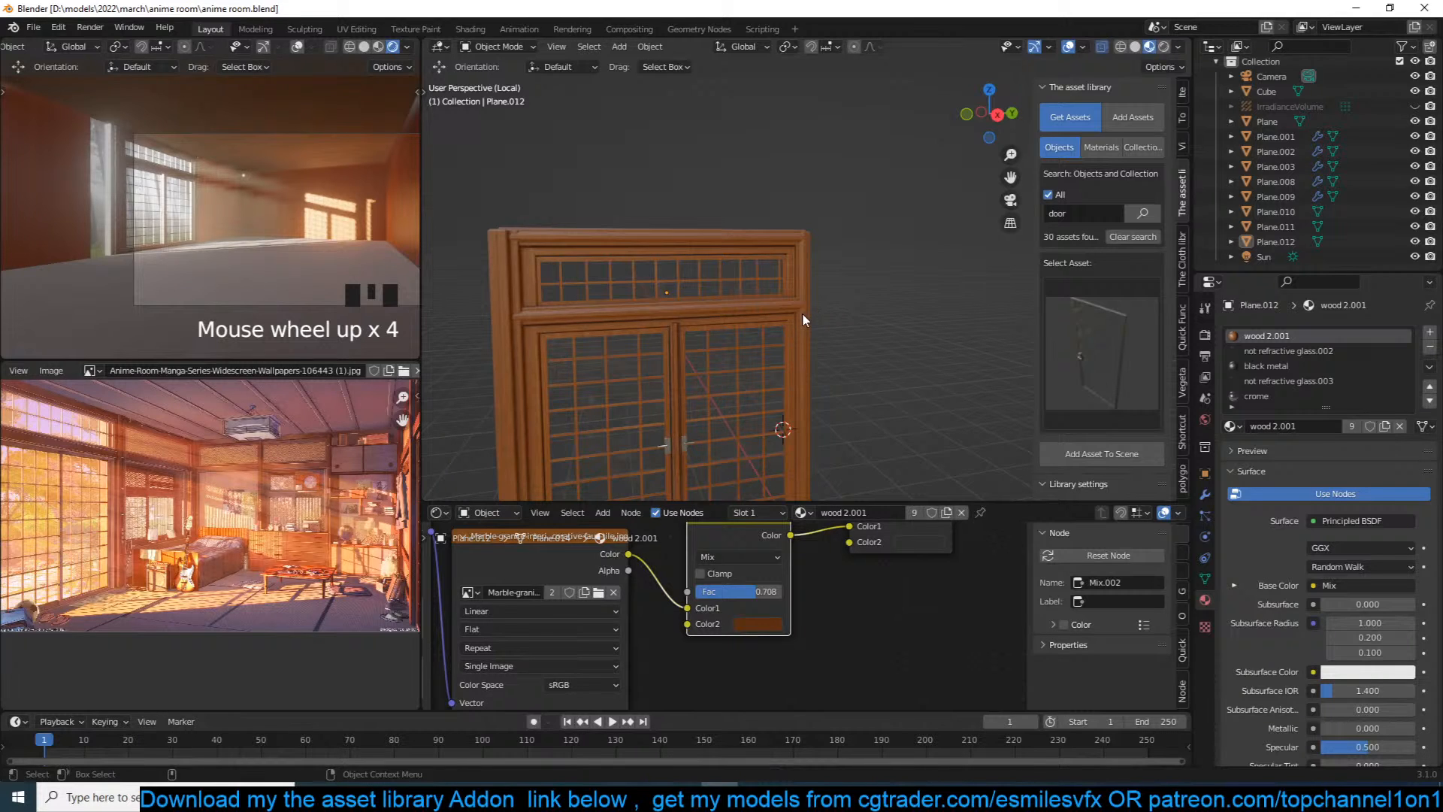
# Step: Scale the transom lattice object slightly and reposition it within its frame in left orthographic view, and save the file
pyautogui.scroll(2, 802, 312)
pyautogui.click(734, 272)
pyautogui.press('KP_1')
pyautogui.press('ctrl+KP_3')
pyautogui.press('KP_Decimal')
pyautogui.scroll(2, 733, 270)
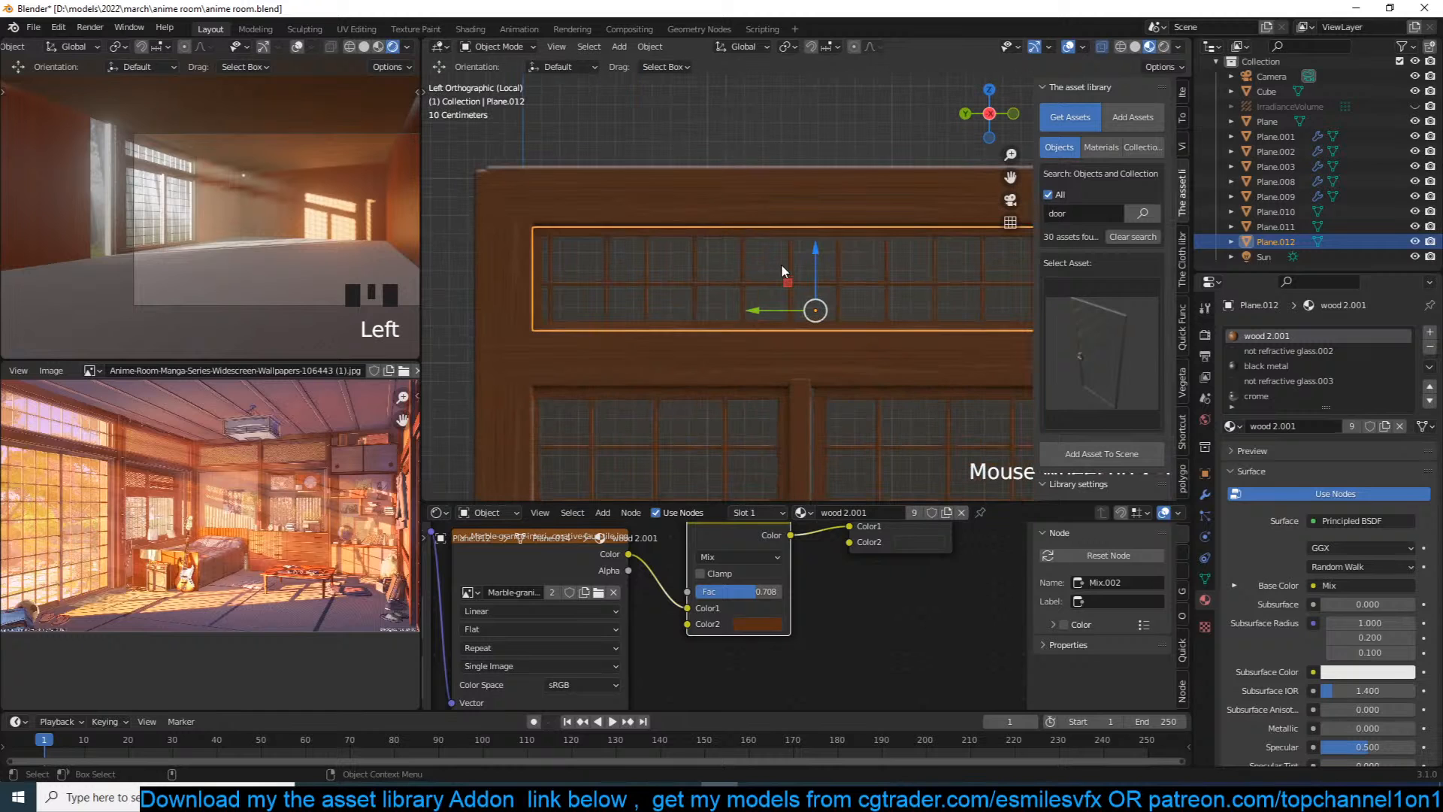
pyautogui.press('s')
pyautogui.press('g')
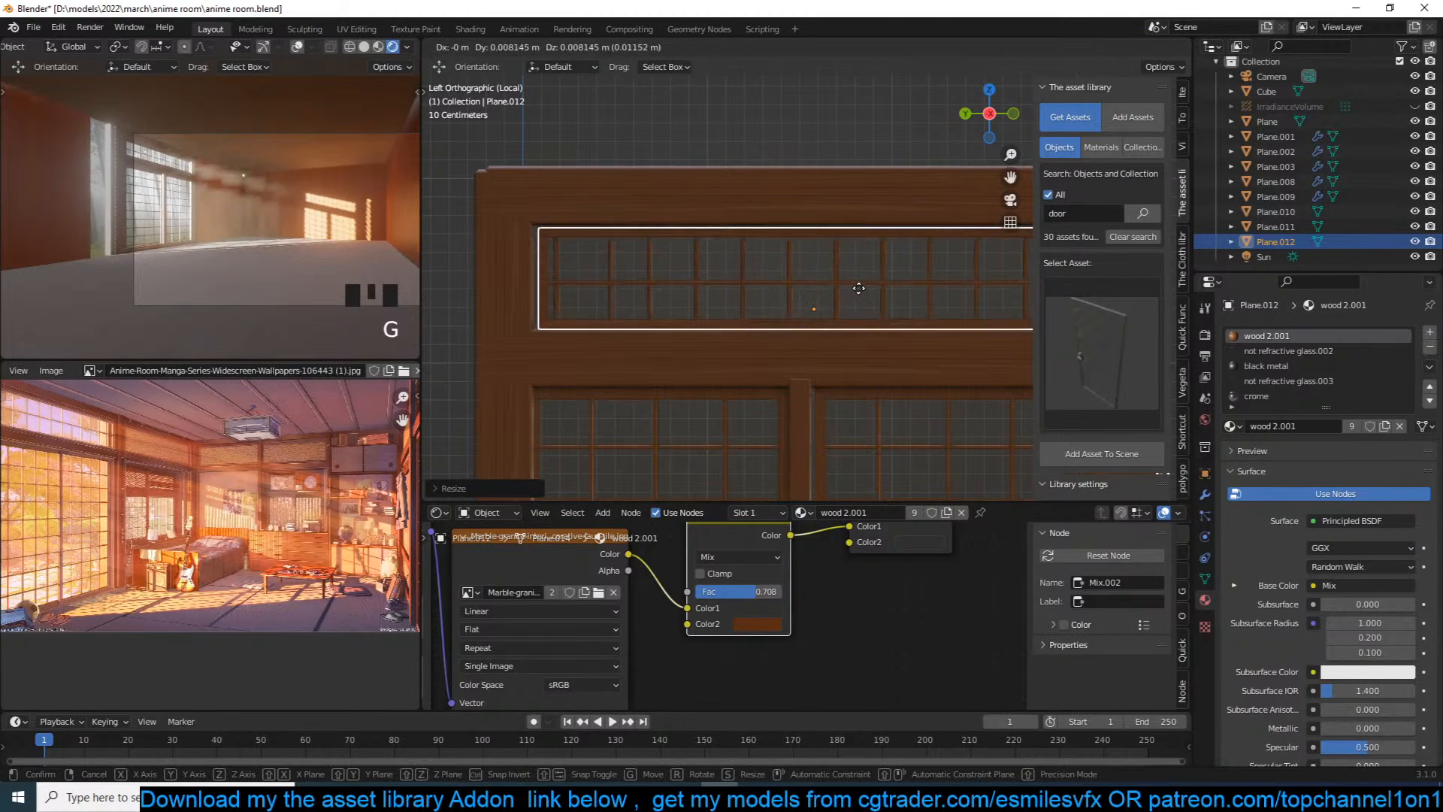
pyautogui.click(857, 284)
pyautogui.scroll(-4, 864, 287)
pyautogui.moveTo(865, 287); pyautogui.dragTo(665, 232, button='middle')
pyautogui.hotkey('ctrl', 's')
# Step: Extend the left end of the transom lattice mesh along Y to meet the surrounding frame
pyautogui.press('Tab')
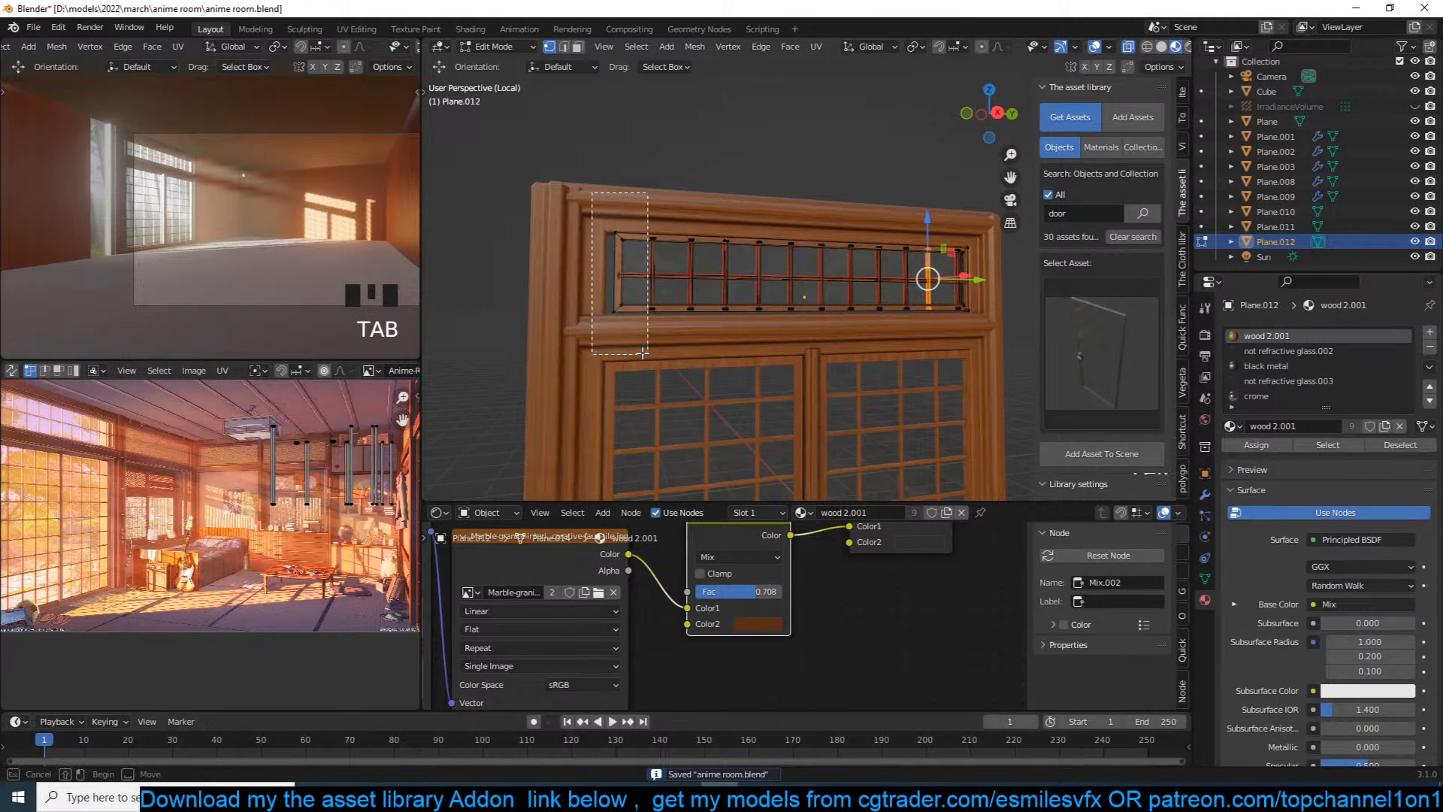
pyautogui.click(678, 280)
pyautogui.click(678, 280)
pyautogui.press('Tab')
pyautogui.hotkey('alt', 'a')
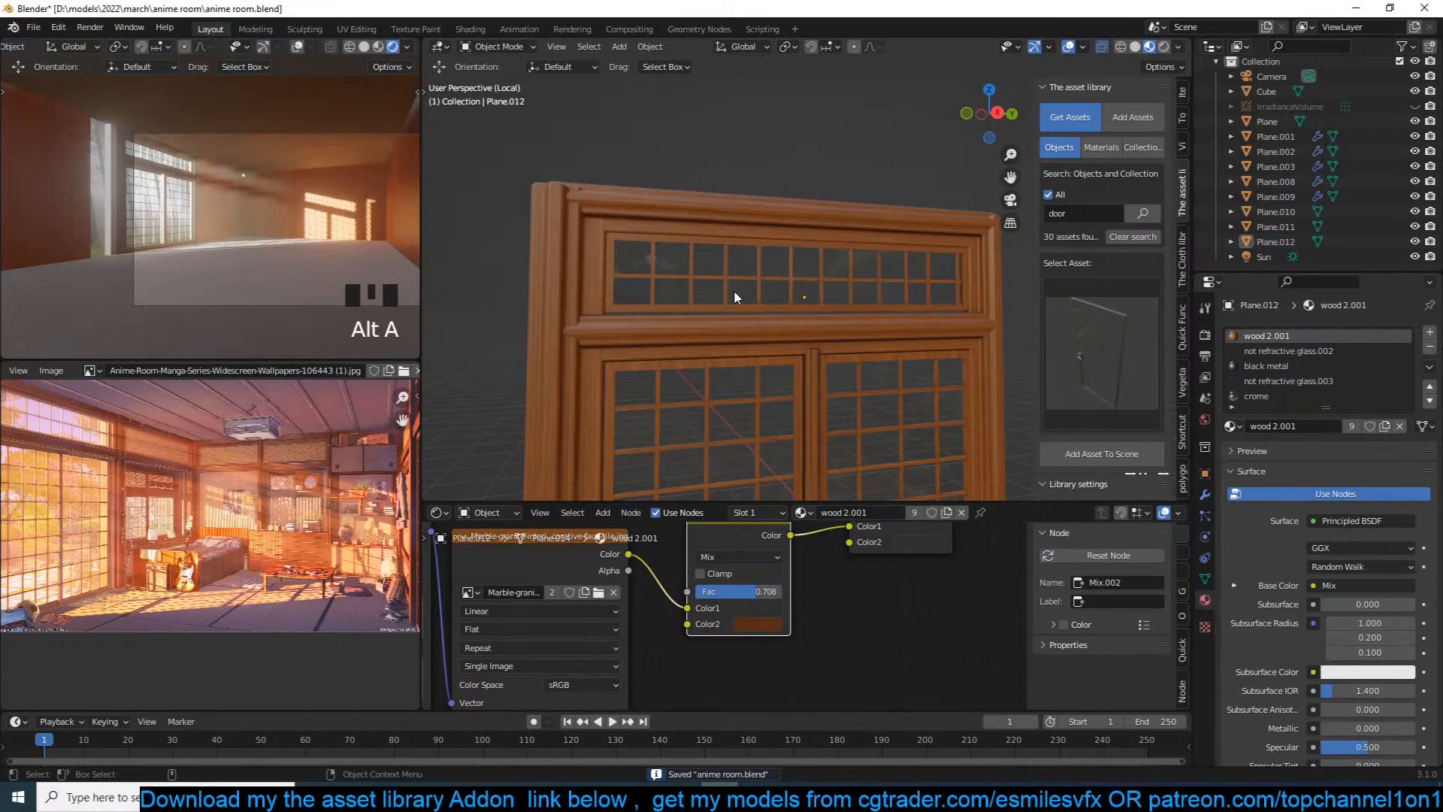
# Step: Mirror the transom lattice within its frame, deselect it and save the file
pyautogui.moveTo(734, 291); pyautogui.dragTo(657, 251, button='middle')
pyautogui.press('KP_0')
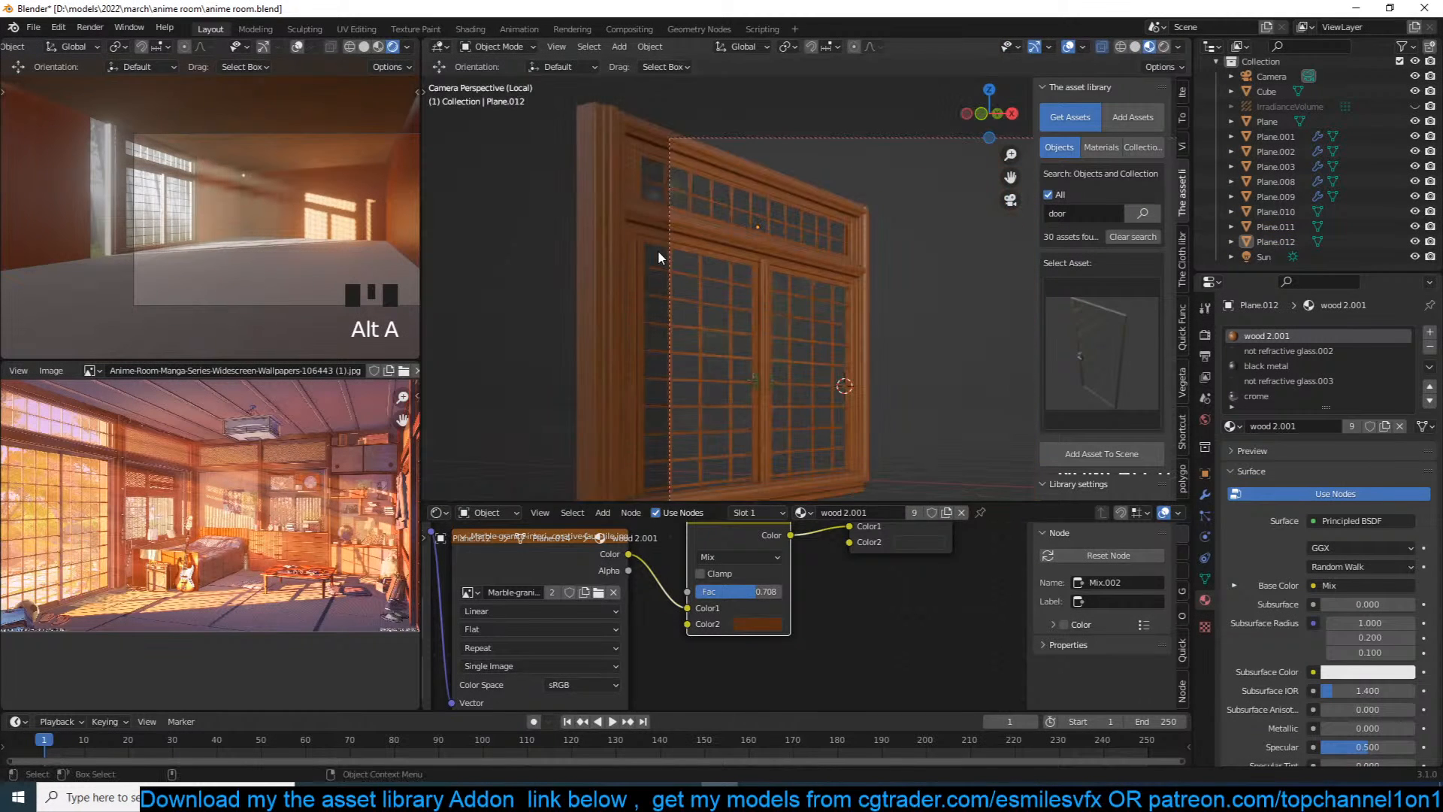
pyautogui.scroll(2, 770, 193)
pyautogui.click(770, 193)
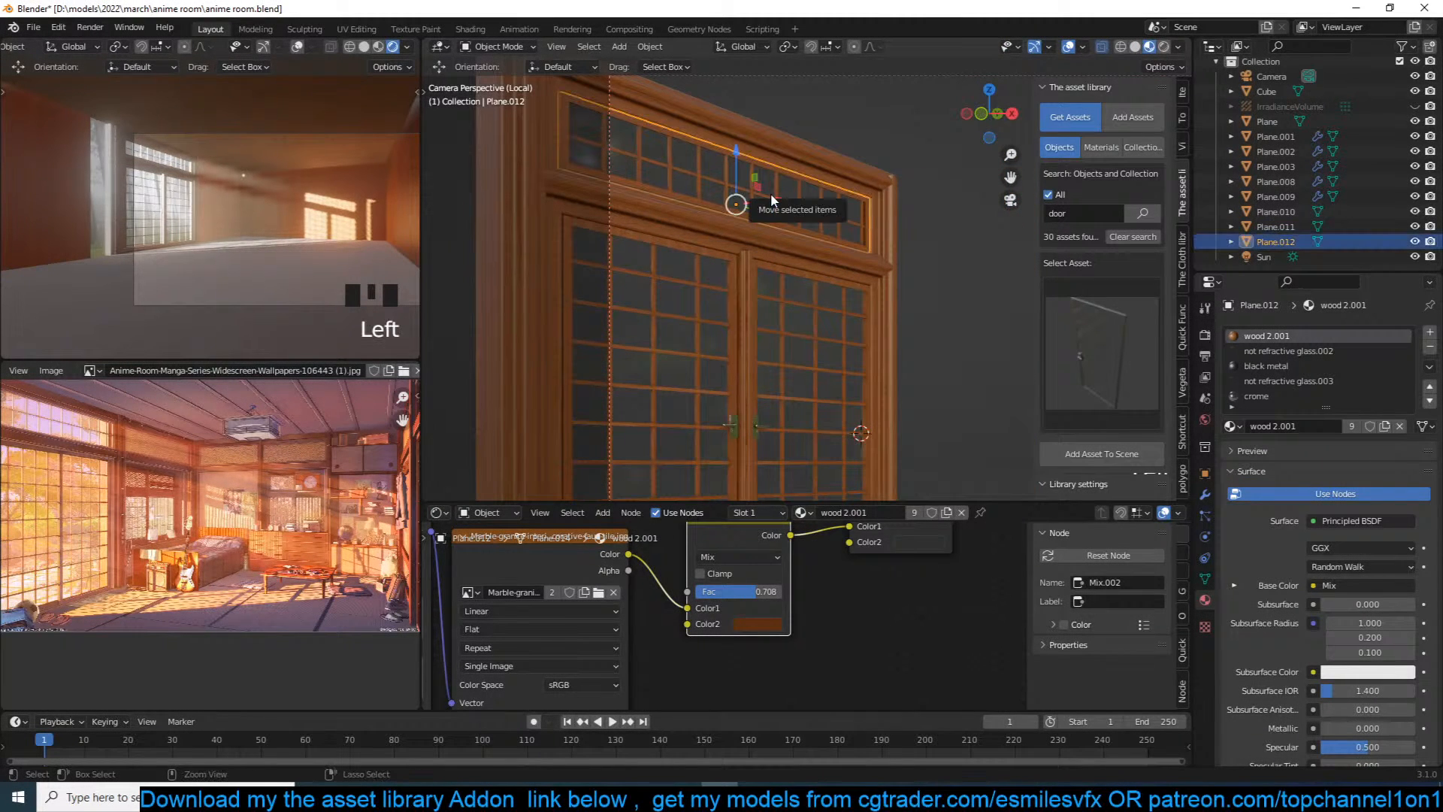
pyautogui.hotkey('ctrl', 'm')
pyautogui.click(833, 196)
pyautogui.hotkey('alt', 'a')
pyautogui.scroll(-2, 847, 219)
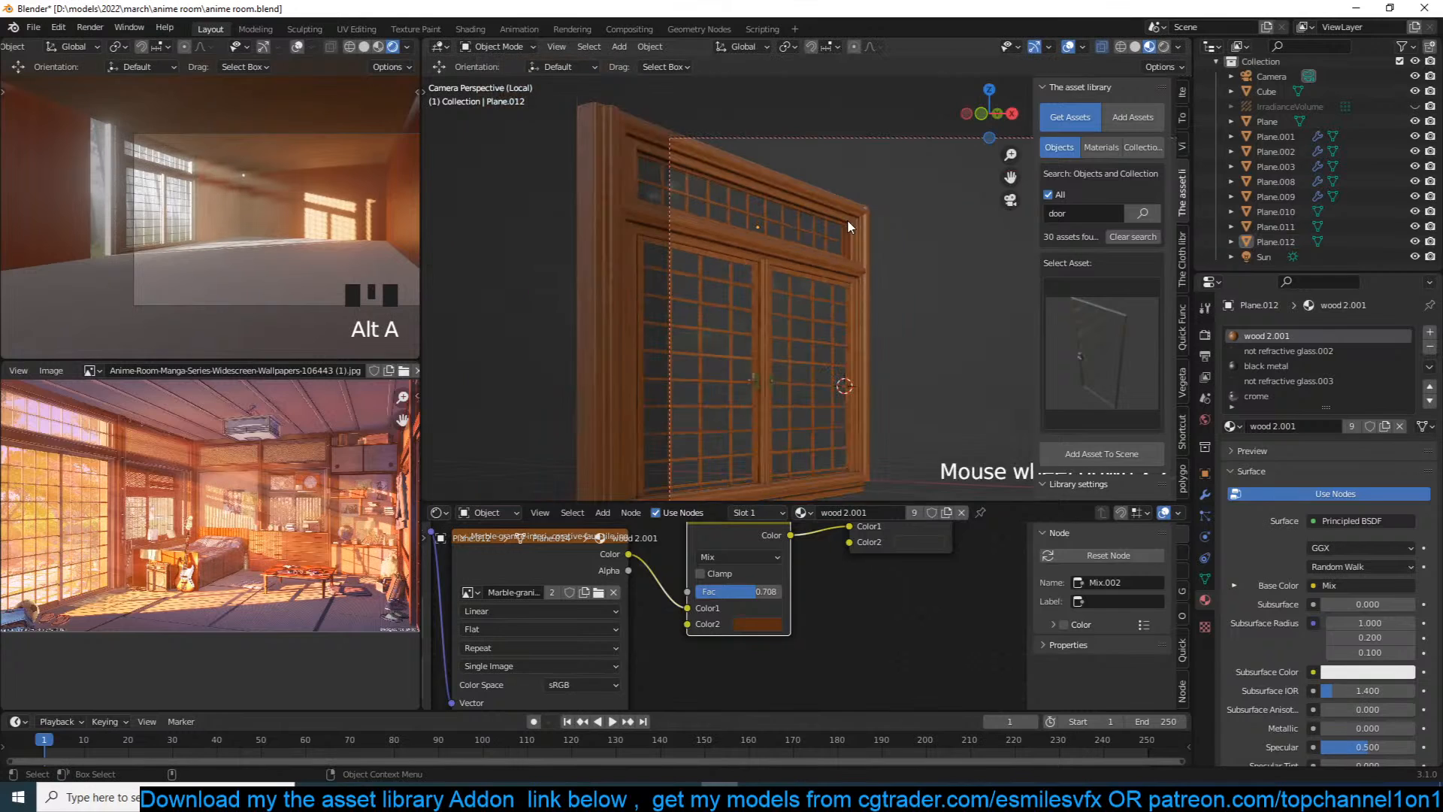
pyautogui.hotkey('ctrl', 's')
# Step: Leave local view, move the wall's edge loop beside the door frame to close the gap, and save the file
pyautogui.scroll(-3, 756, 204)
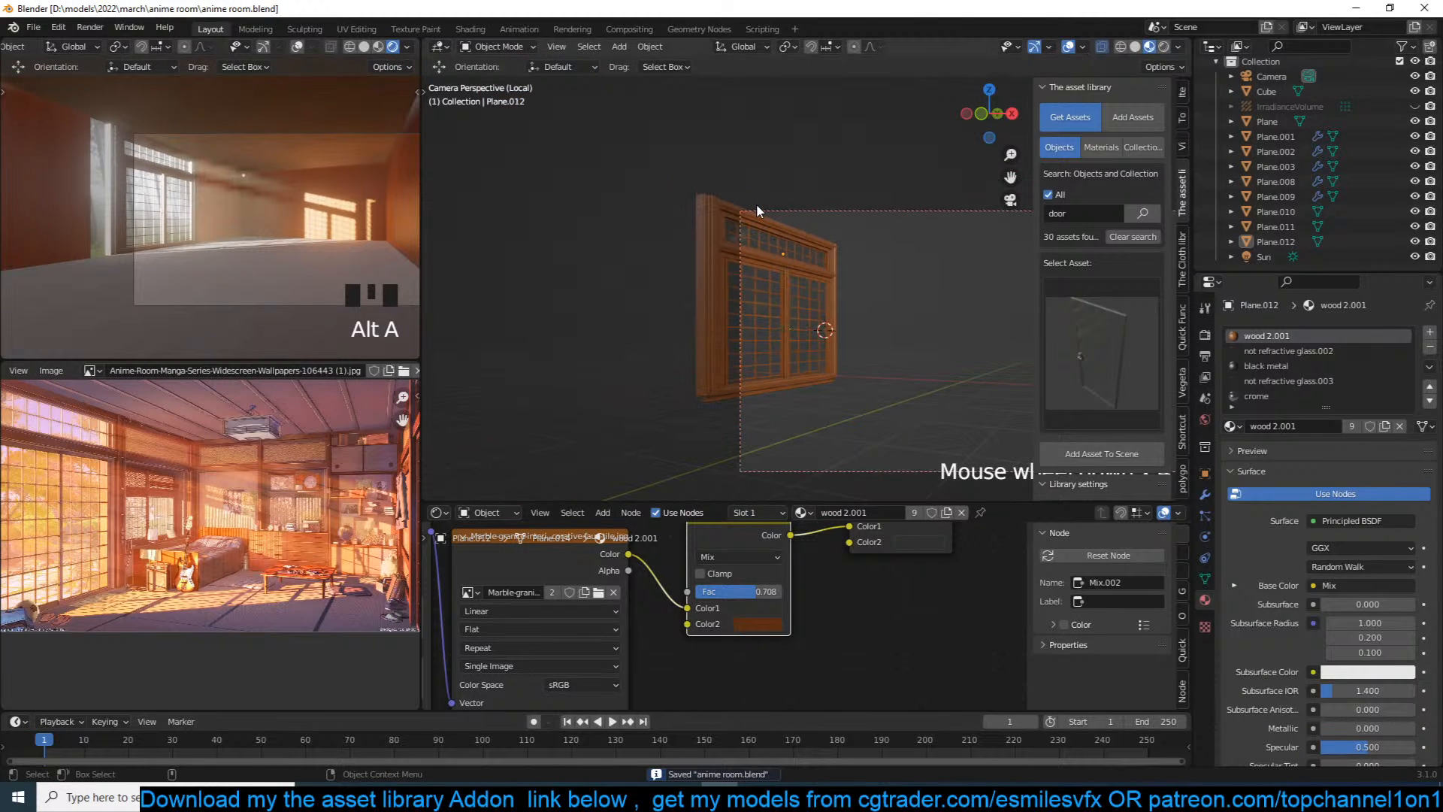
pyautogui.press('/')
pyautogui.scroll(-3, 783, 255)
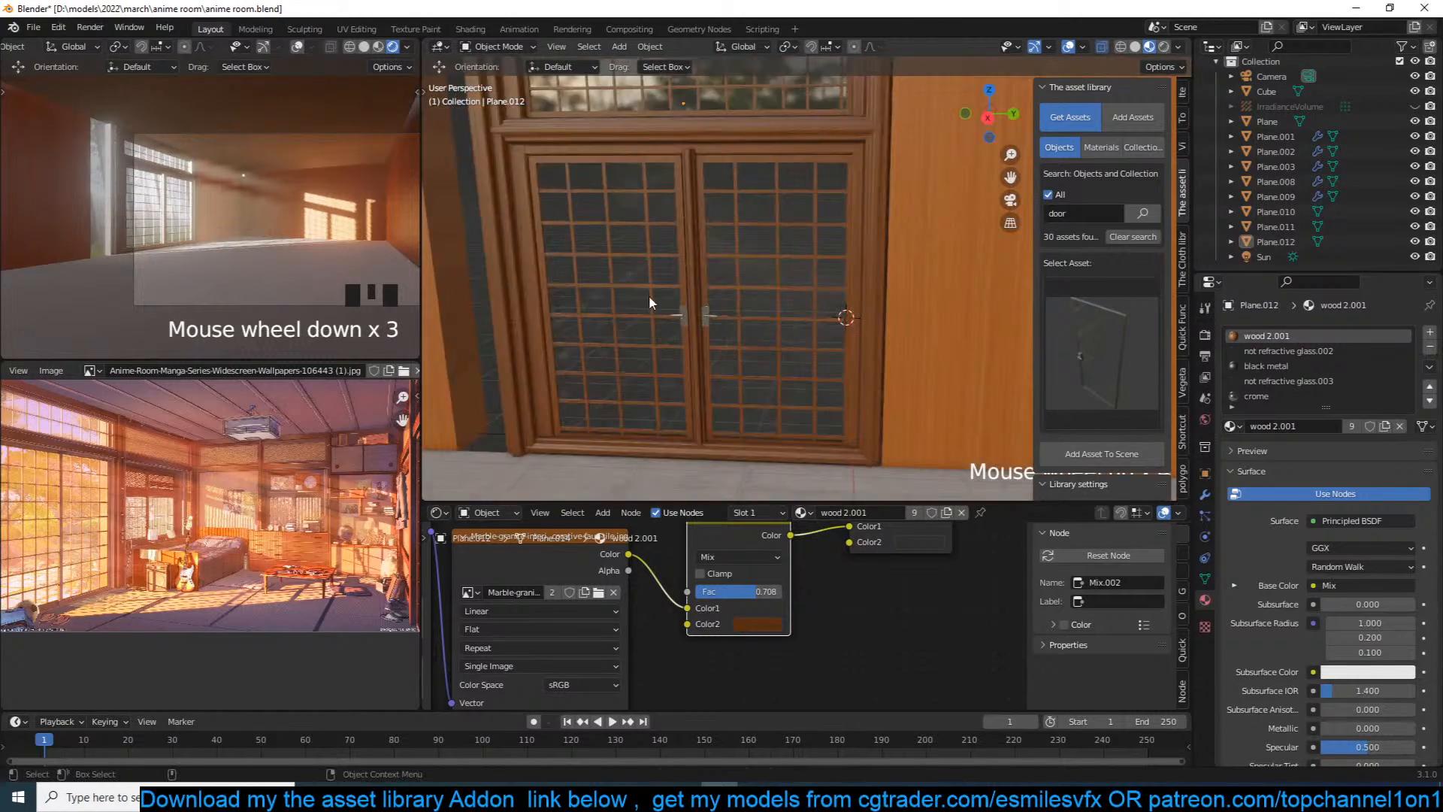
pyautogui.click(620, 273)
pyautogui.press('Tab')
pyautogui.press('2')
pyautogui.keyDown('alt'); pyautogui.click(716, 301); pyautogui.keyUp('alt')
pyautogui.scroll(-1, 729, 258)
pyautogui.moveTo(755, 259); pyautogui.dragTo(823, 263)
pyautogui.press('Tab')
pyautogui.hotkey('alt', 'a')
pyautogui.hotkey('ctrl', 's')
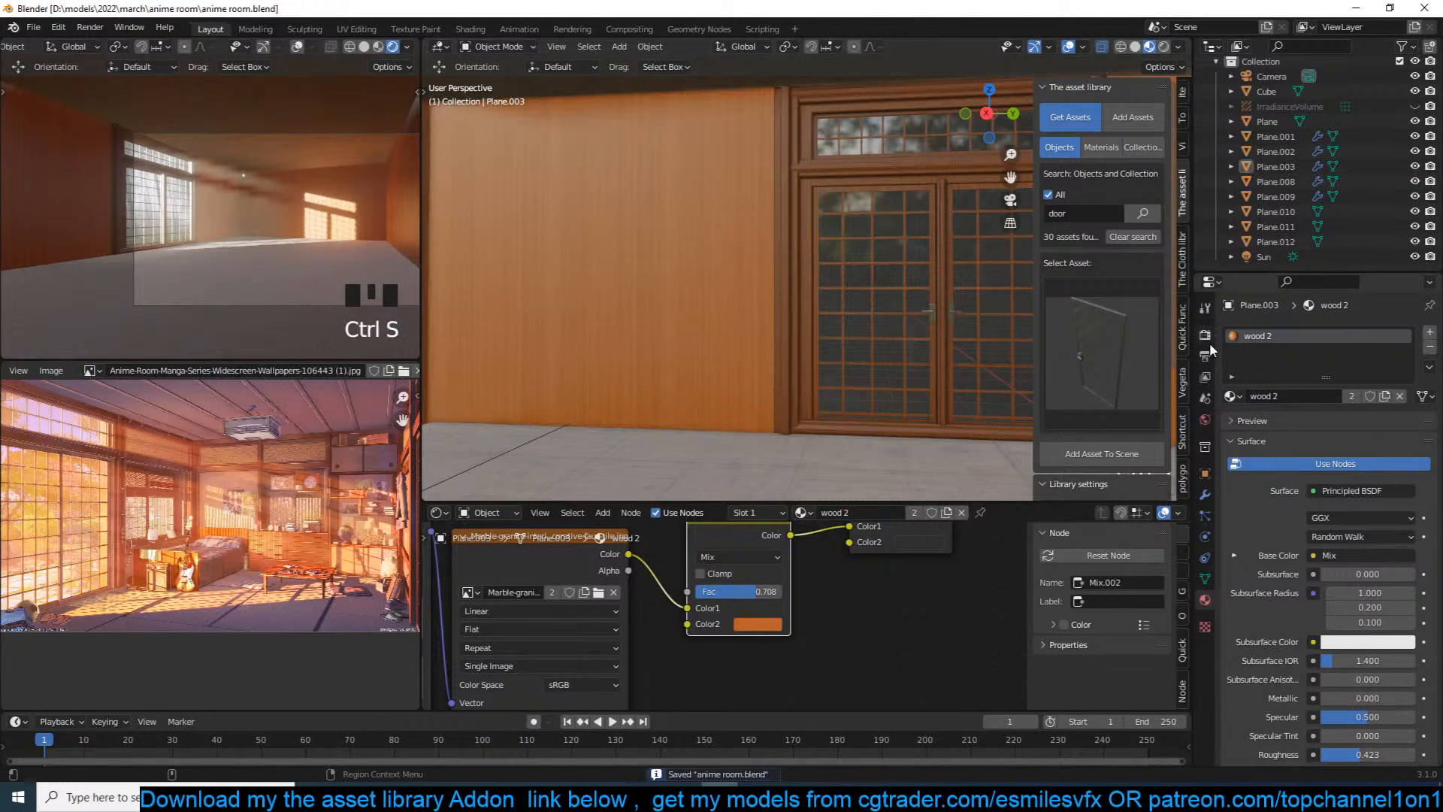
# Step: Enable Volumetric Shadows in the render settings, bake the indirect lighting and save the file
pyautogui.click(1208, 337)
pyautogui.scroll(-5, 1314, 692)
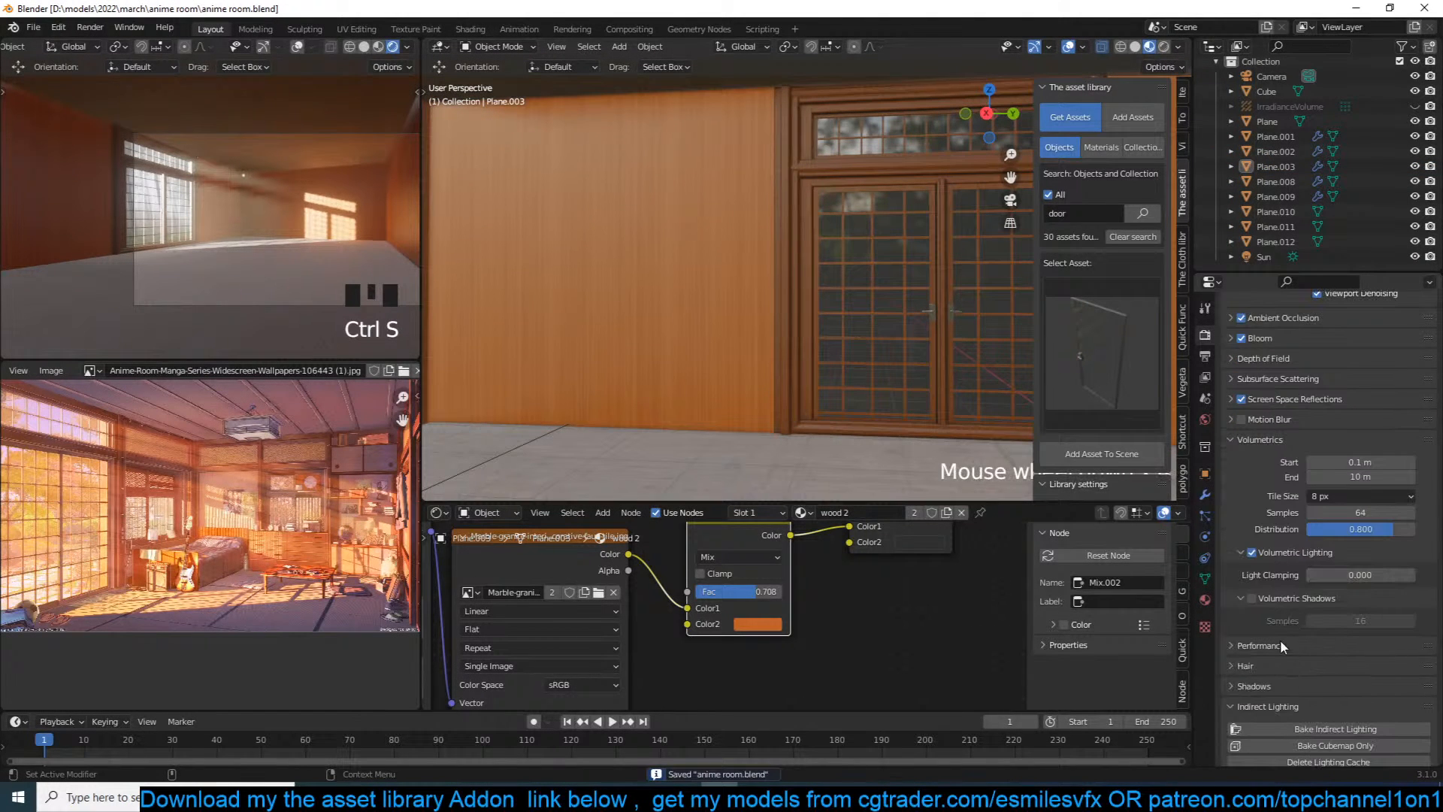
pyautogui.click(1252, 598)
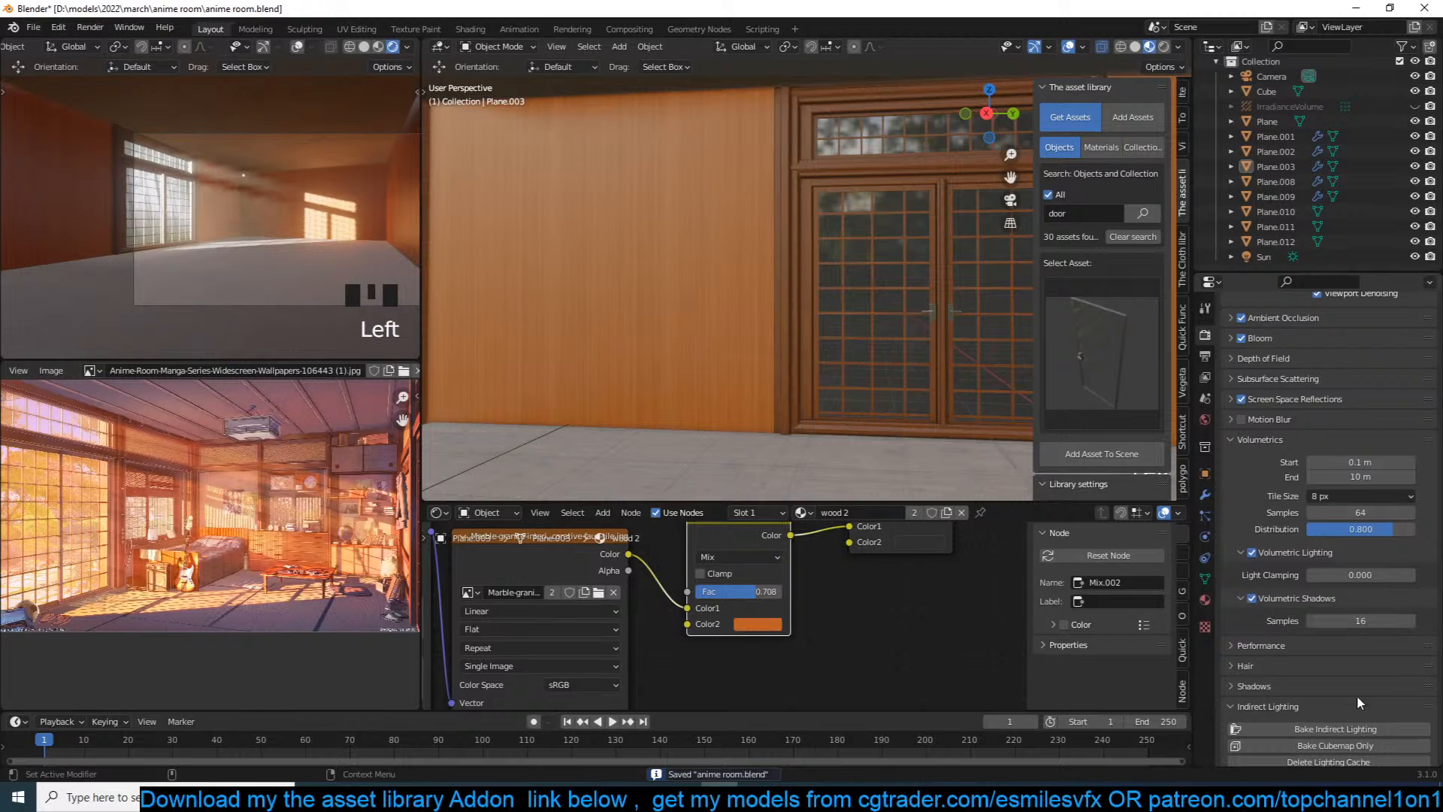
pyautogui.click(1361, 729)
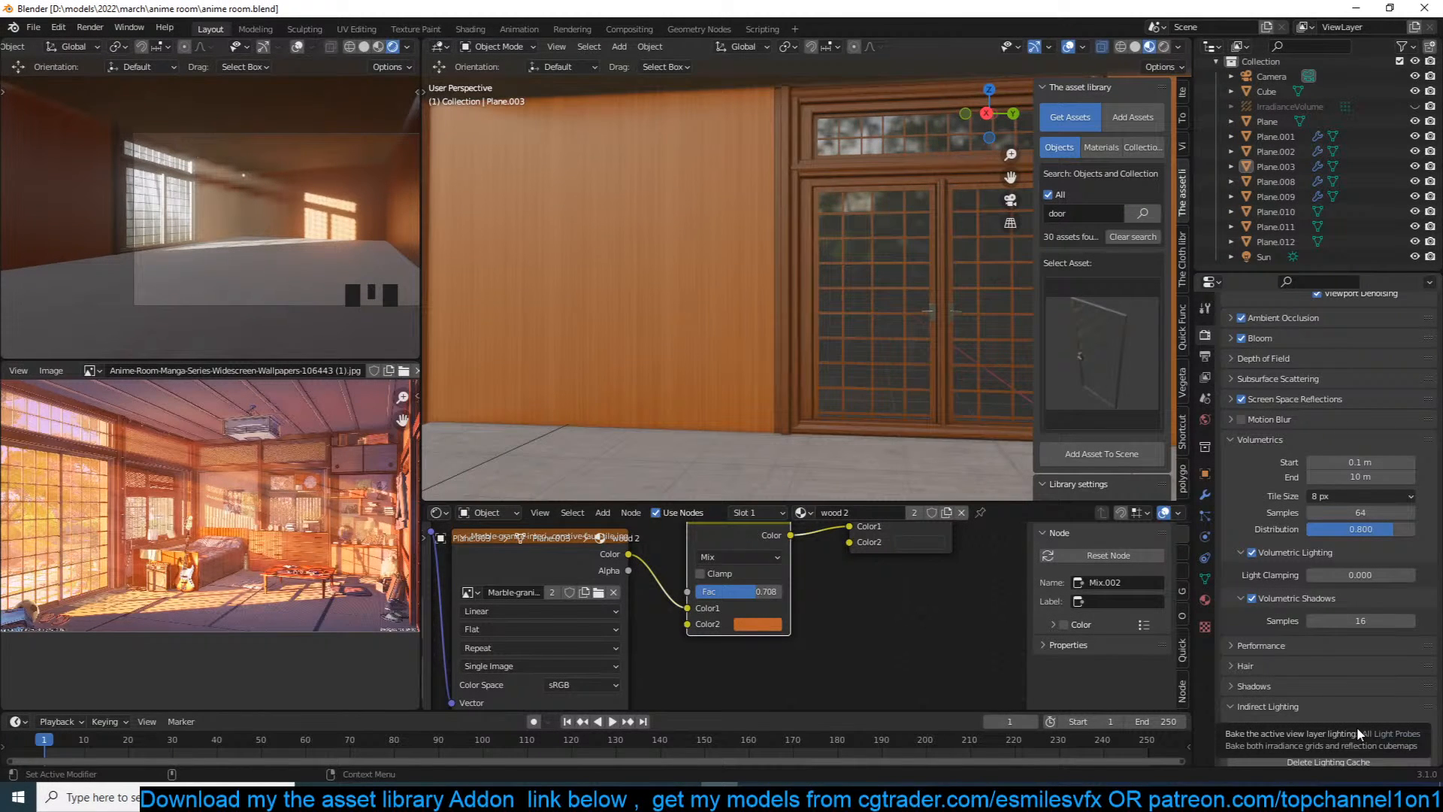
pyautogui.hotkey('ctrl', 's')
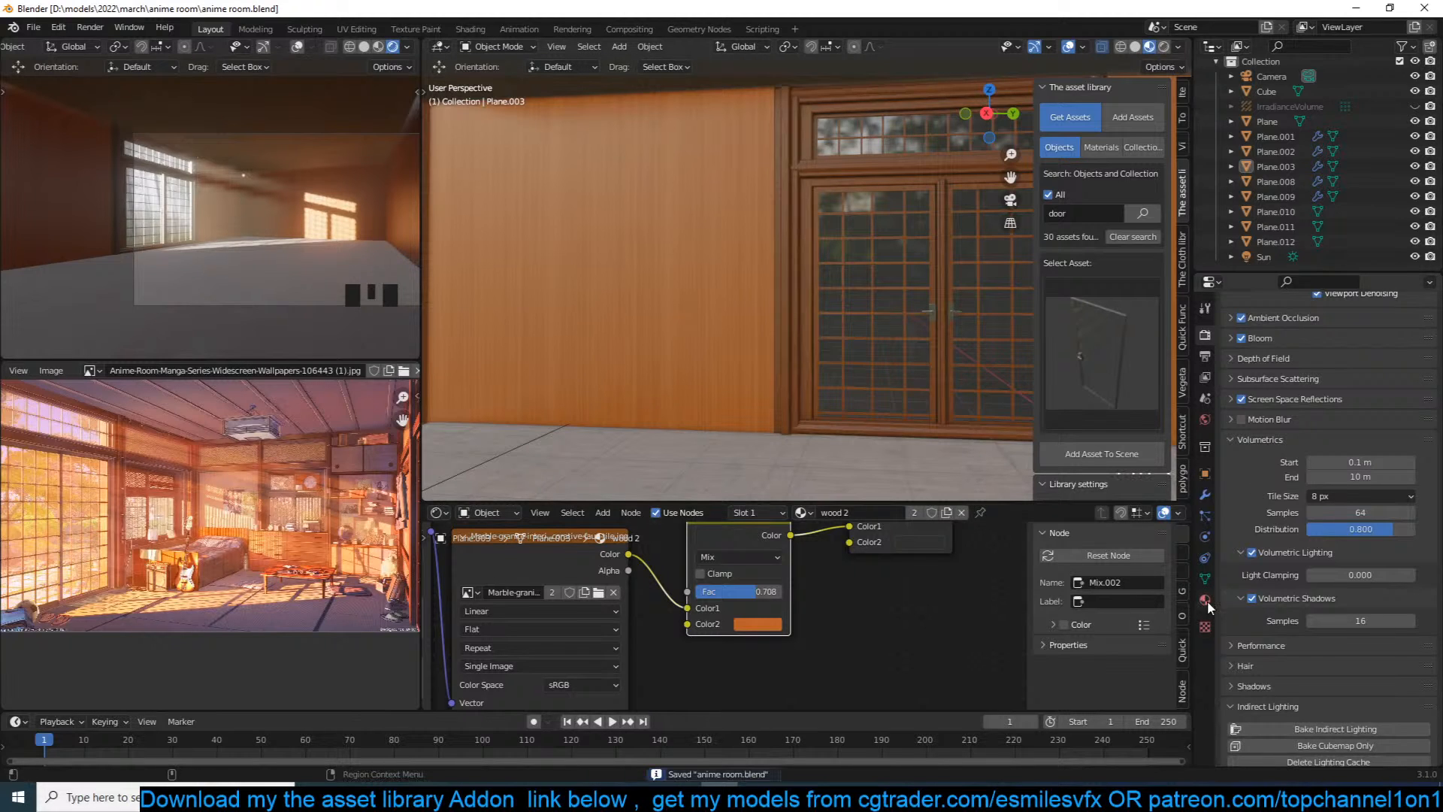
# Step: Expand Material Library VX in the wall's material properties and look through the available libraries
pyautogui.click(1205, 599)
pyautogui.scroll(-15, 1323, 601)
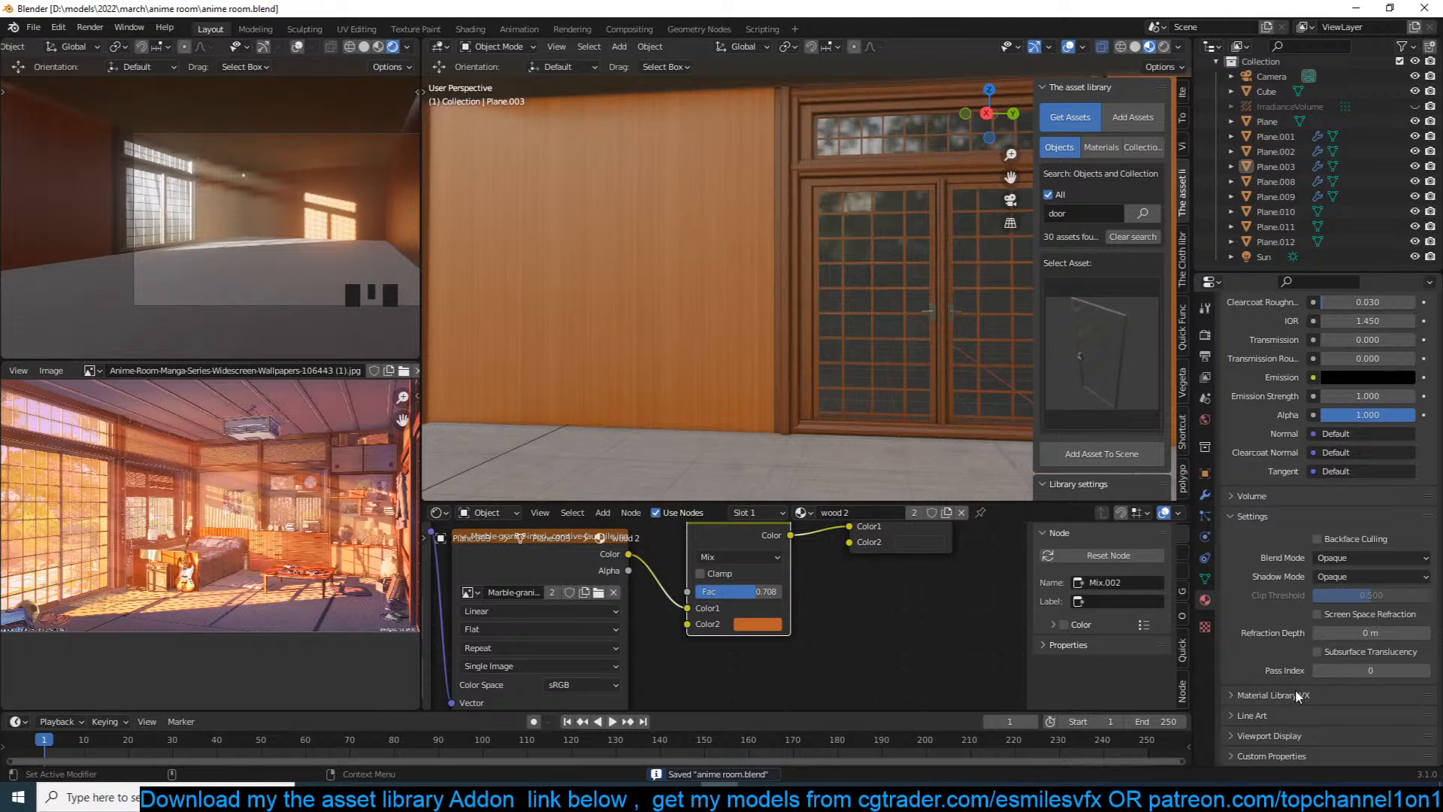
pyautogui.click(1296, 690)
pyautogui.scroll(-4, 1296, 688)
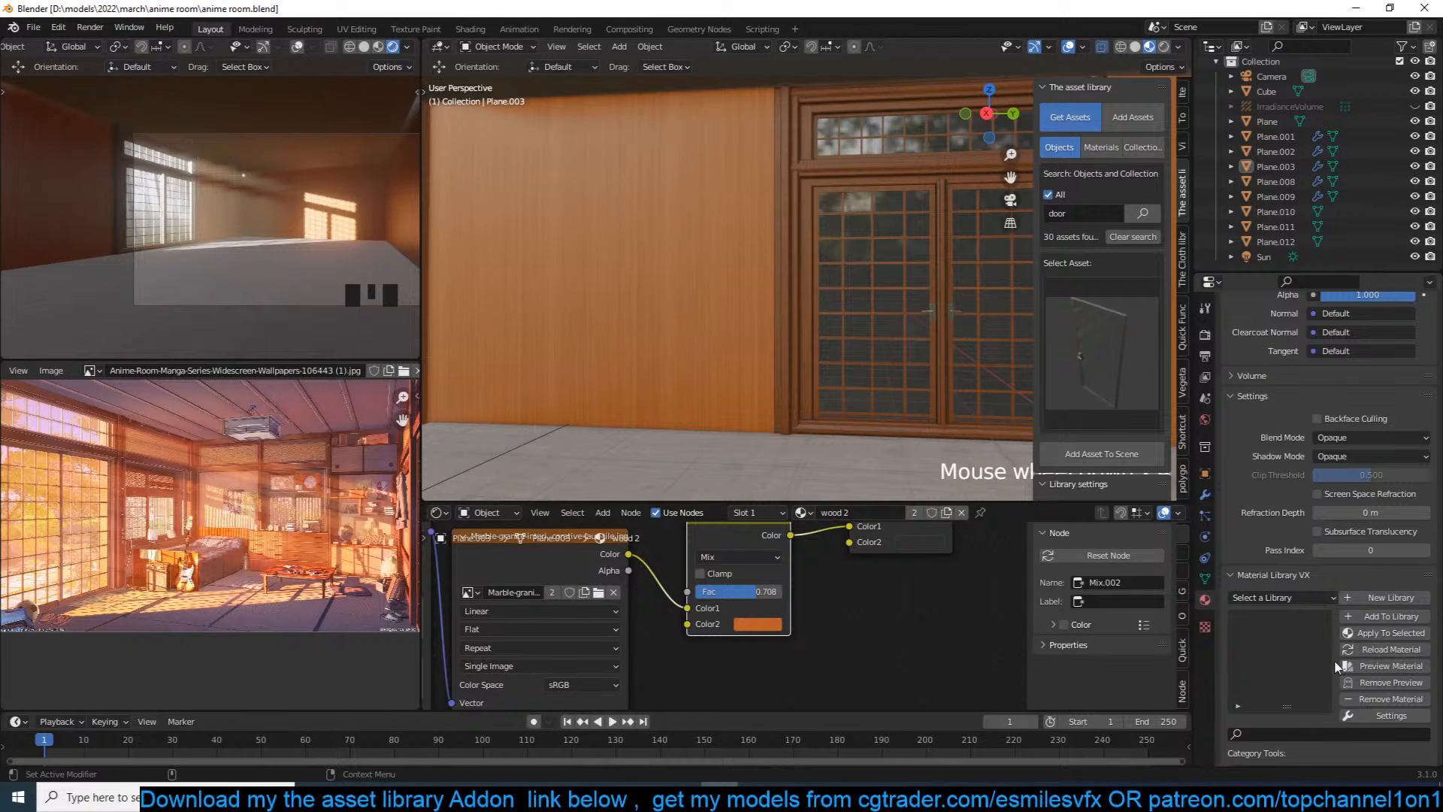
pyautogui.click(1278, 600)
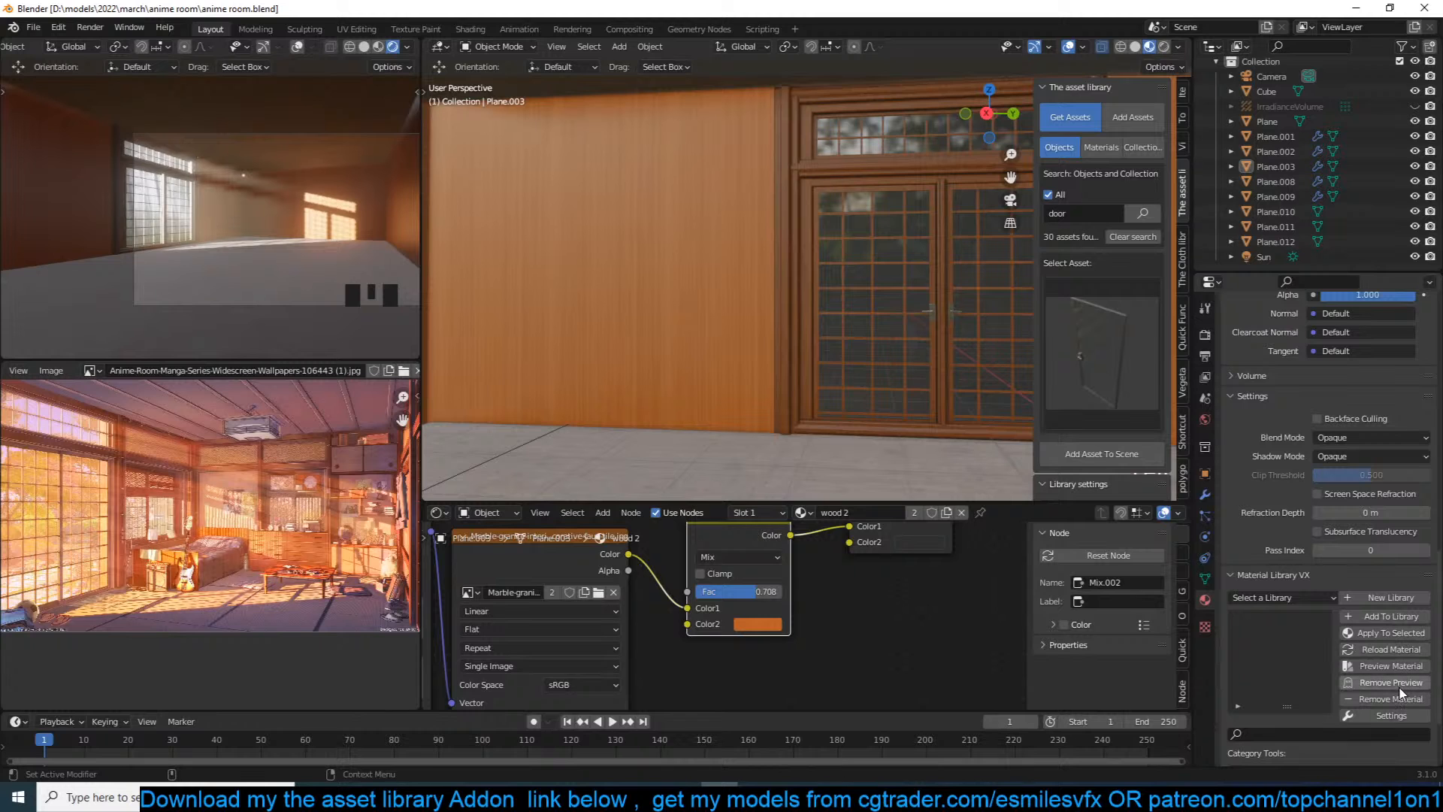
# Step: Examine the doors and rendered room lighting through the camera against the anime reference image, saving the file
pyautogui.click(883, 325)
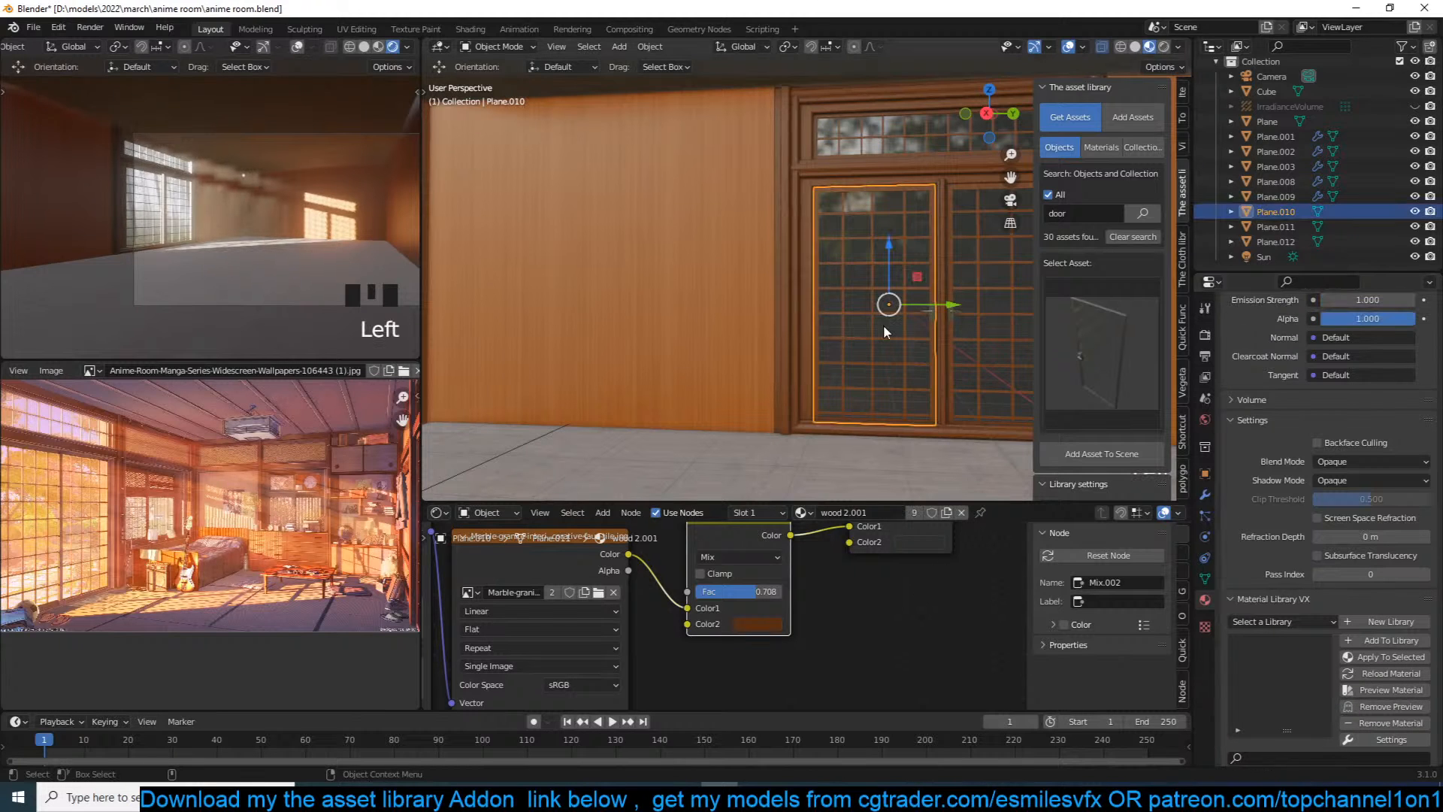
pyautogui.press('KP_0')
pyautogui.hotkey('alt', 'a')
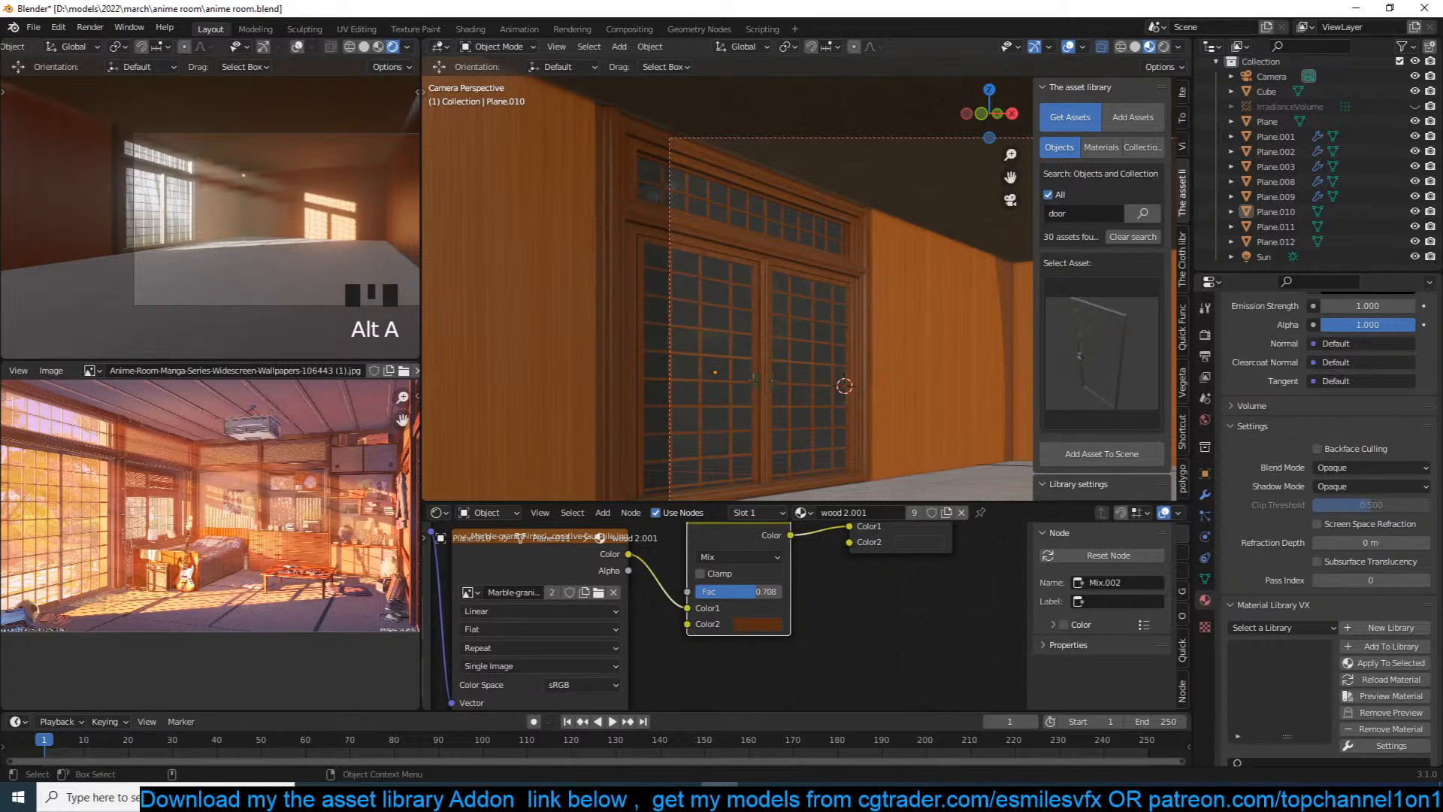
pyautogui.click(819, 252)
pyautogui.hotkey('ctrl', 's')
pyautogui.hotkey('alt', 'a')
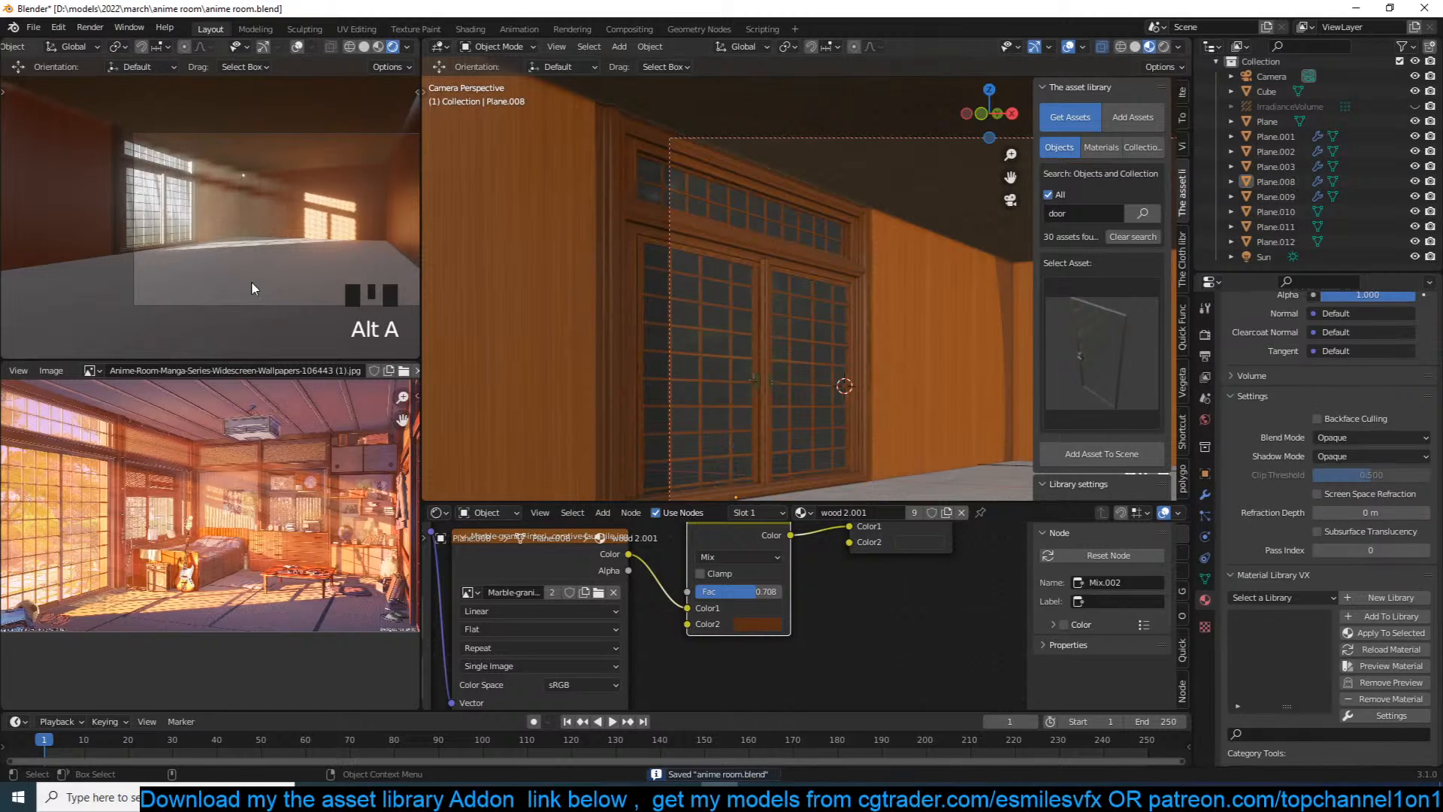
pyautogui.scroll(3, 251, 283)
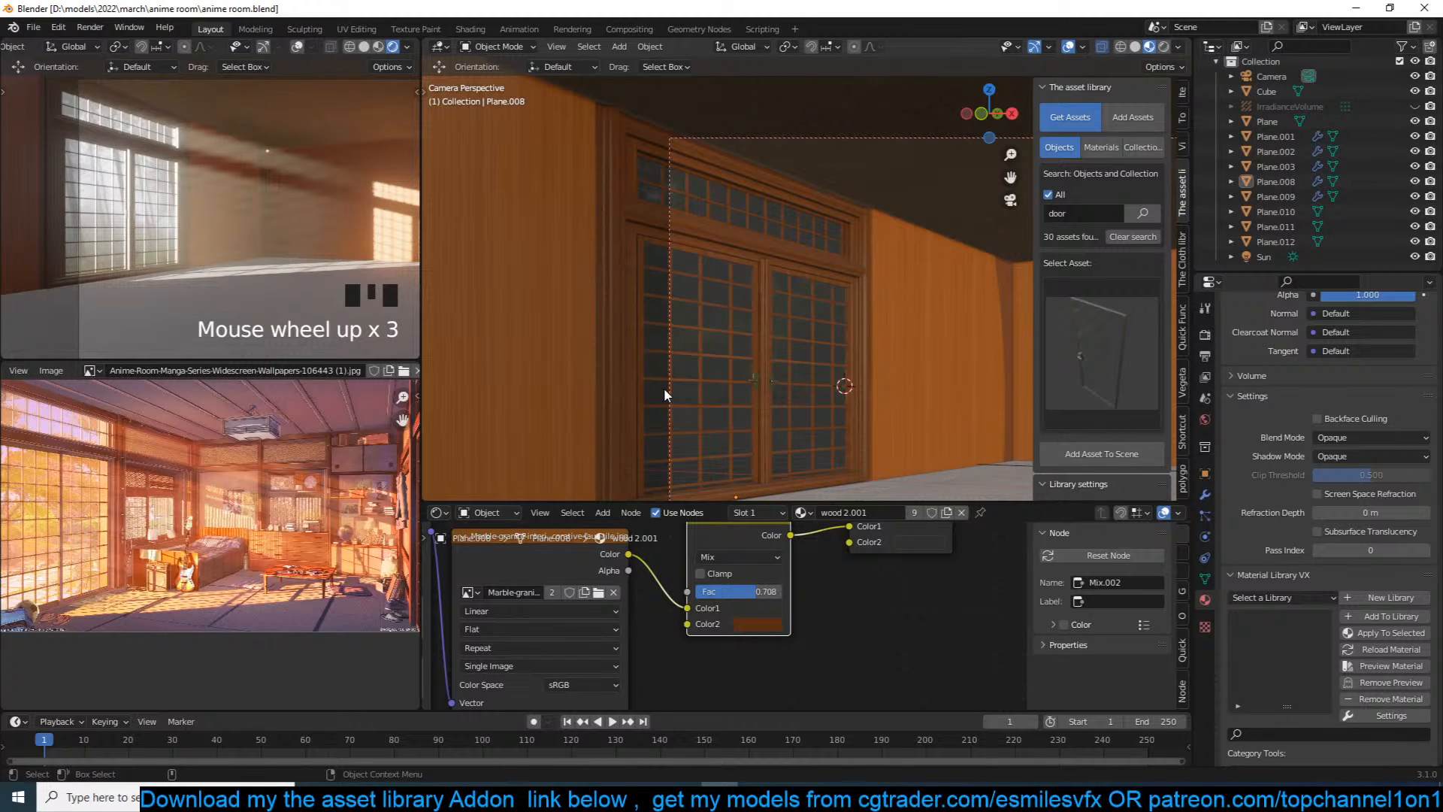
pyautogui.scroll(-4, 664, 388)
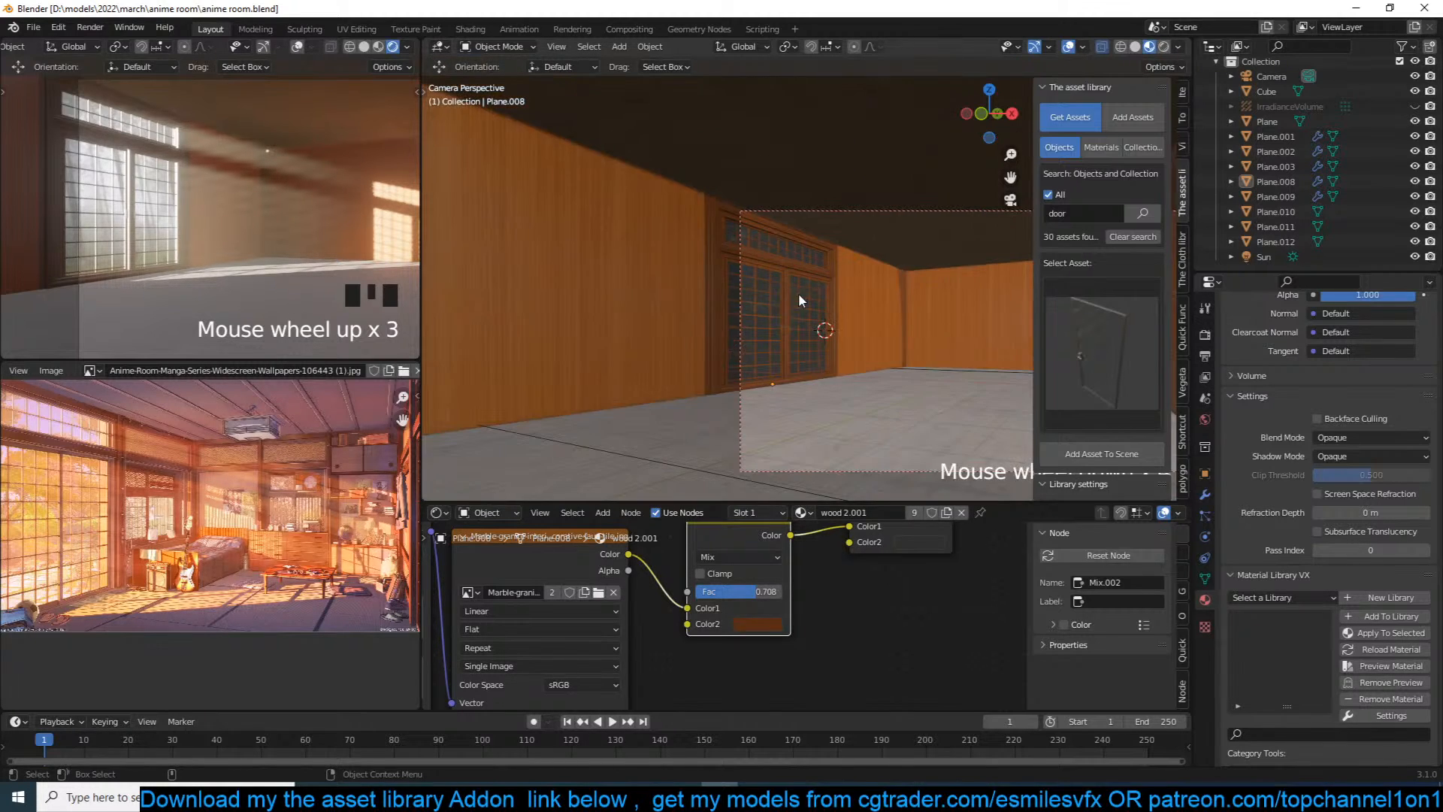
pyautogui.hotkey('ctrl', 's')
pyautogui.scroll(-3, 836, 265)
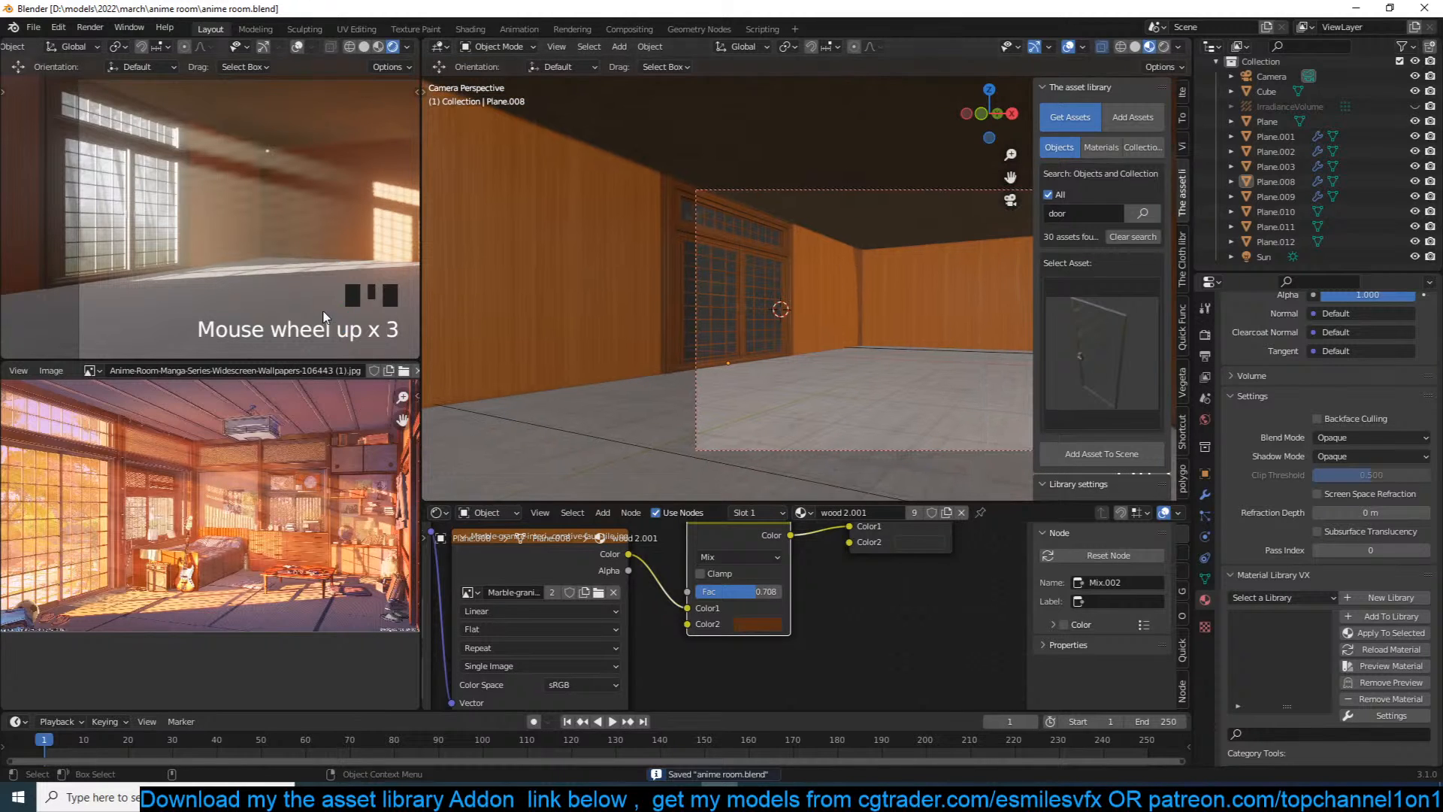
pyautogui.scroll(-3, 316, 251)
pyautogui.moveTo(316, 251); pyautogui.dragTo(252, 205, button='middle')
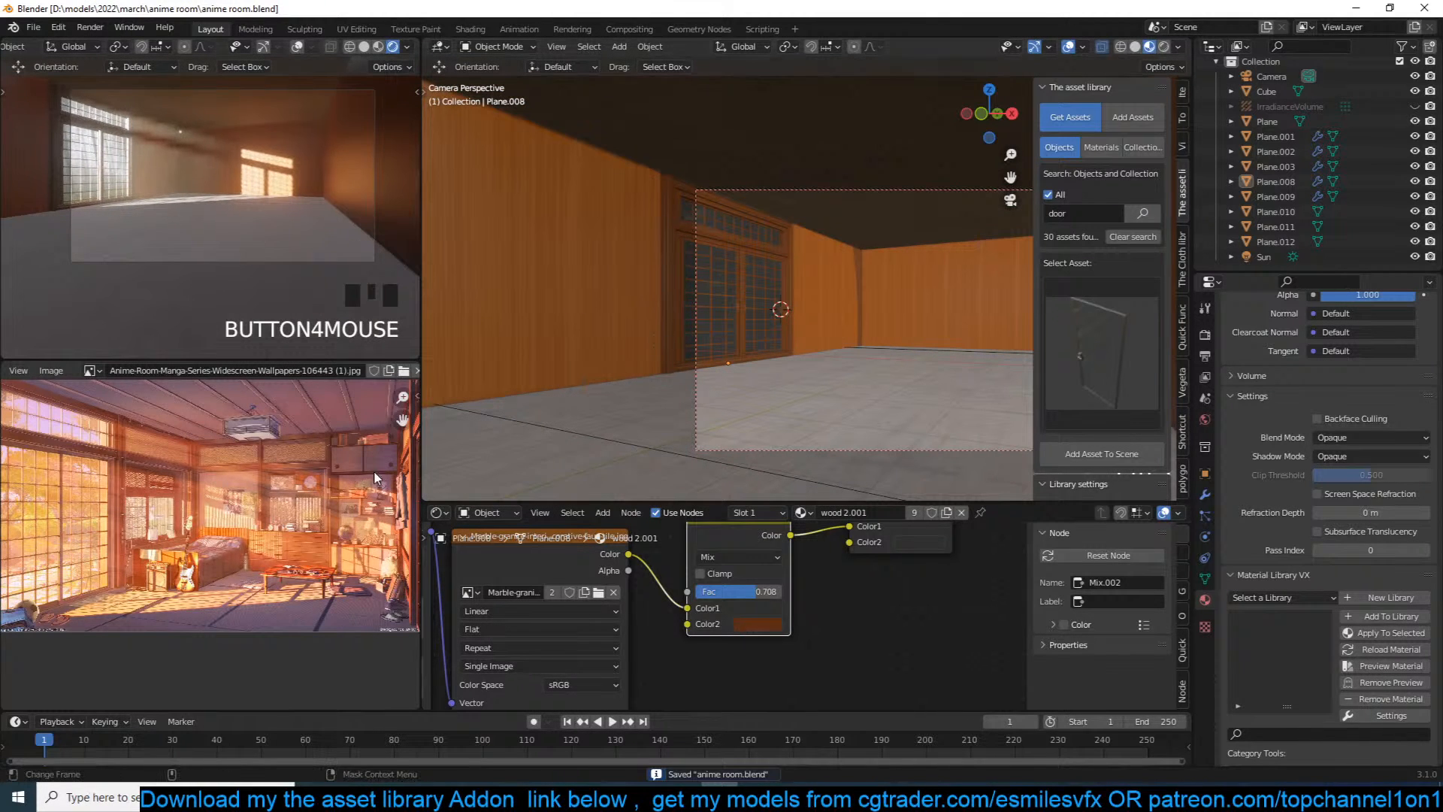
pyautogui.scroll(-1, 265, 488)
pyautogui.moveTo(265, 487); pyautogui.dragTo(307, 502, button='middle')
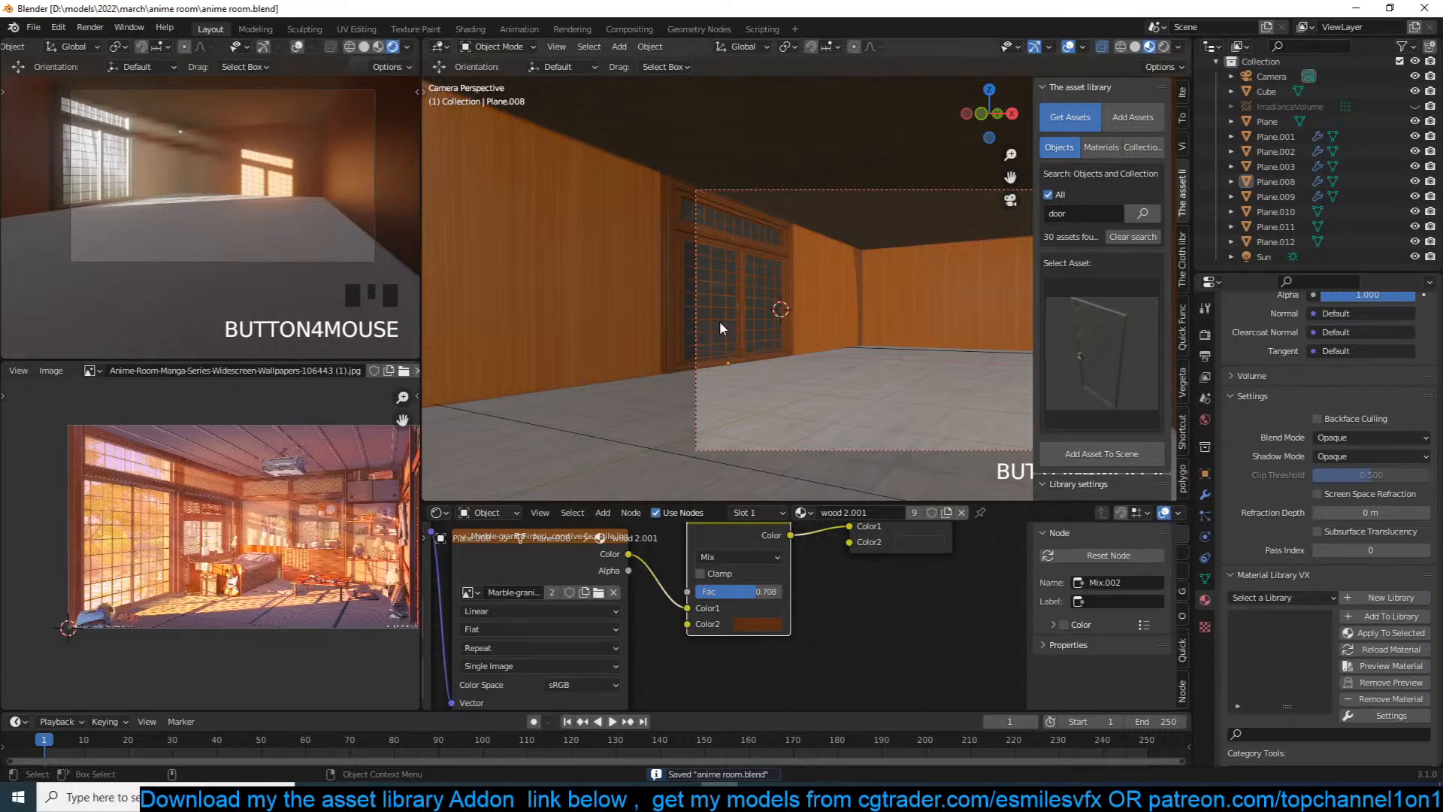
# Step: Scale the room's ceiling plane up slightly, deselect it and save the file
pyautogui.scroll(3, 810, 278)
pyautogui.moveTo(887, 260); pyautogui.dragTo(707, 283, button='middle')
pyautogui.click(831, 233)
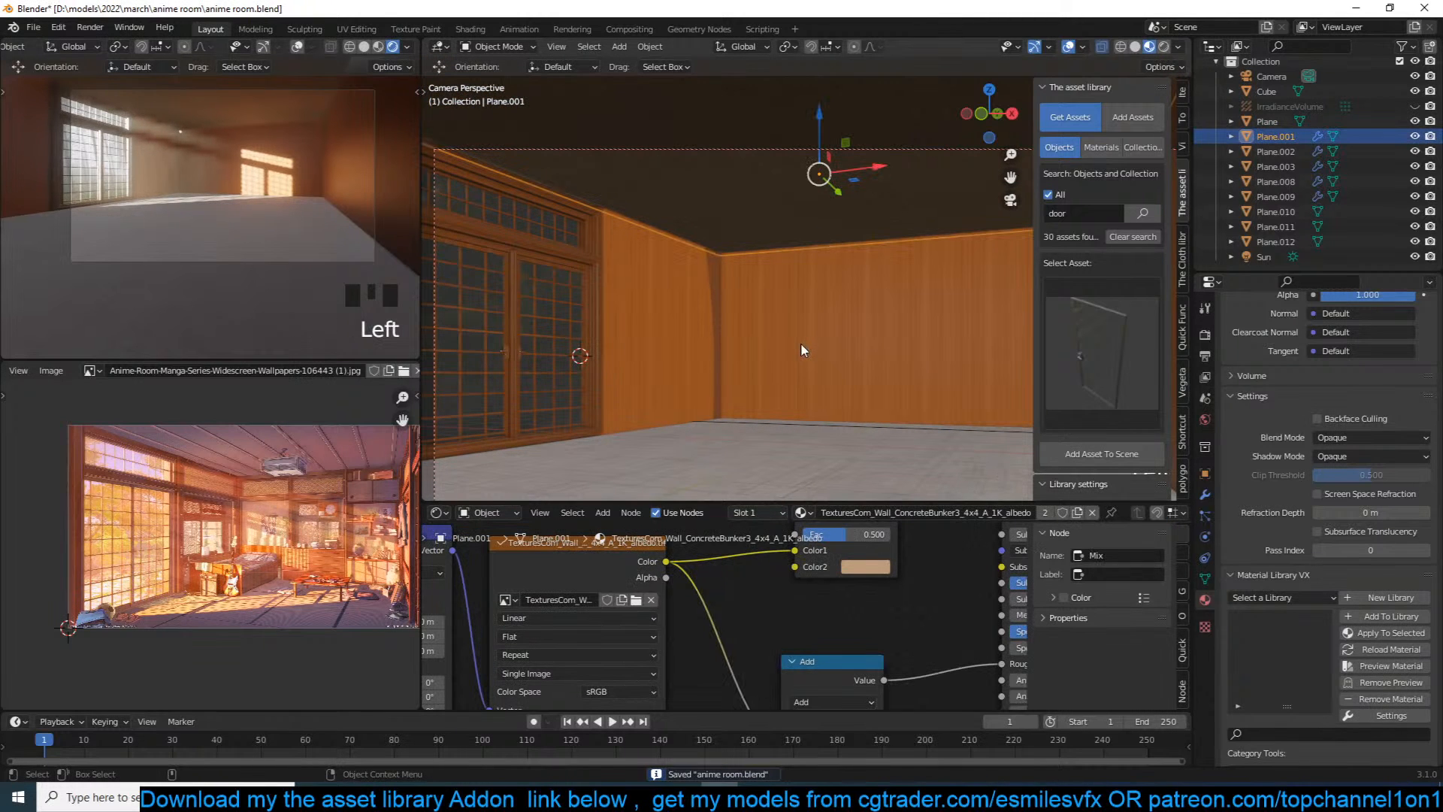
pyautogui.press('s')
pyautogui.click(948, 379)
pyautogui.hotkey('alt', 'a')
pyautogui.keyDown('shift'); pyautogui.moveTo(888, 317); pyautogui.dragTo(837, 326, button='middle'); pyautogui.keyUp('shift')
pyautogui.hotkey('ctrl', 's')
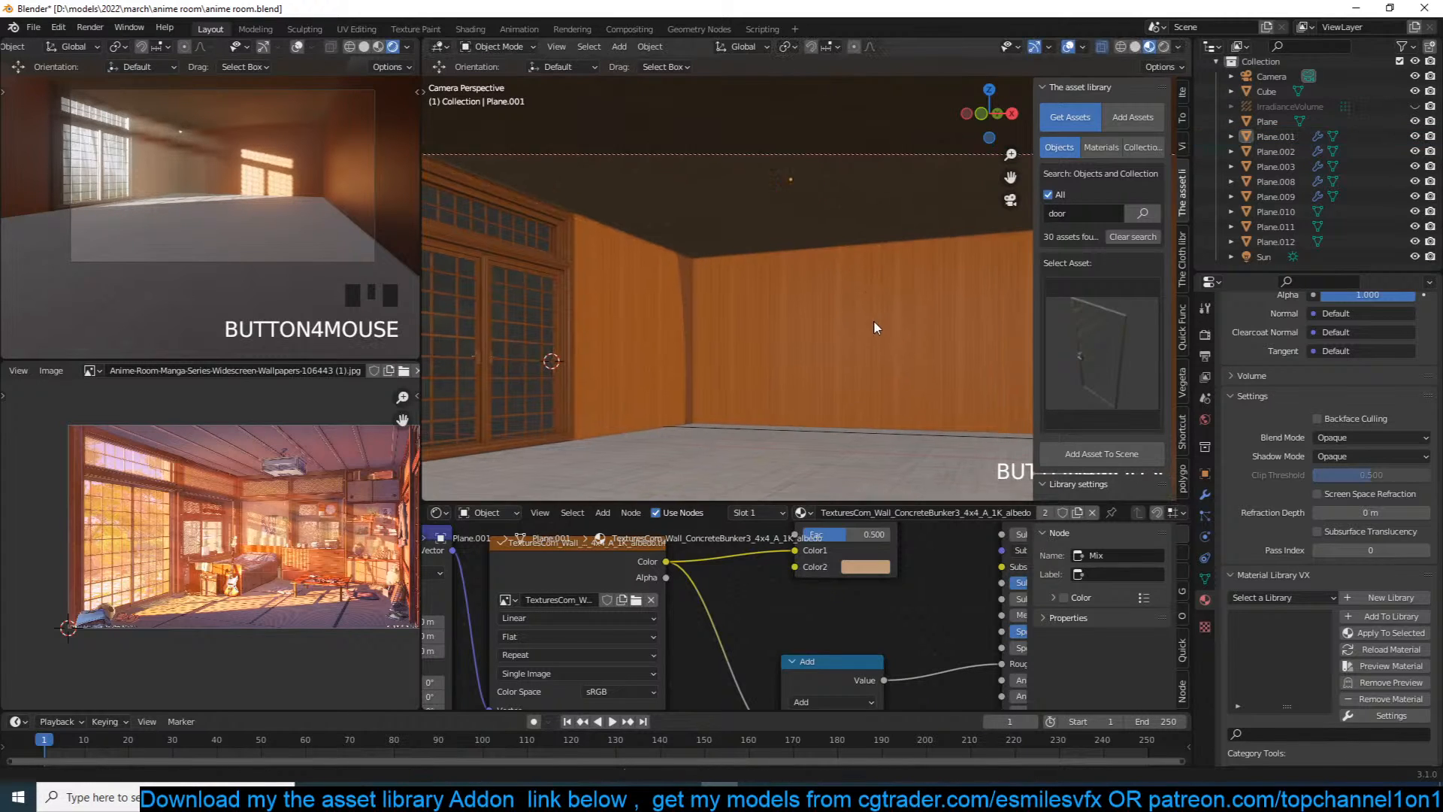
pyautogui.keyDown('shift'); pyautogui.moveTo(782, 407); pyautogui.dragTo(791, 390, button='middle'); pyautogui.keyUp('shift')
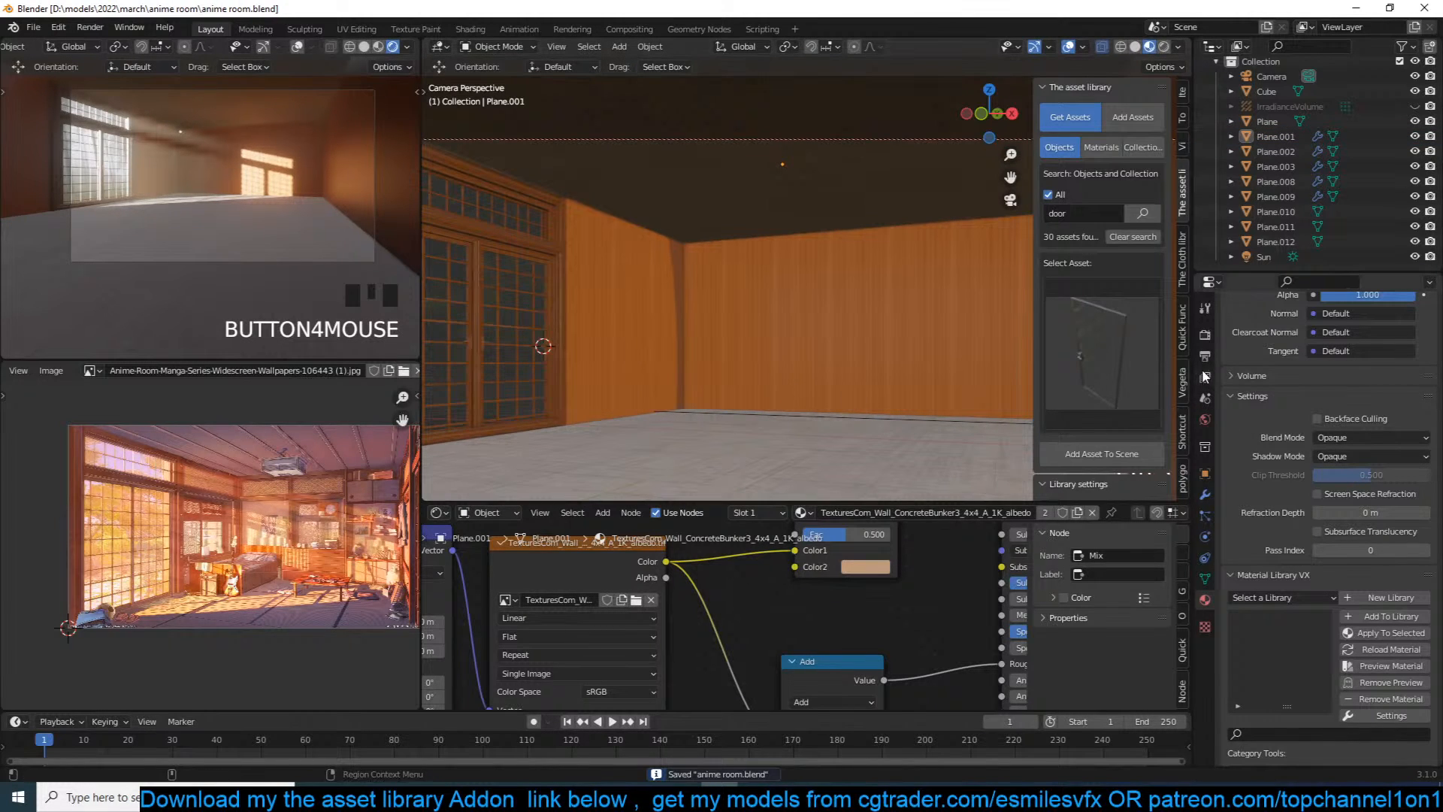
# Step: Add an area light in the right wireframe view of the doors and rotate it 90° about the global Y axis
pyautogui.keyDown('shift'); pyautogui.moveTo(502, 325); pyautogui.dragTo(802, 334, button='middle'); pyautogui.keyUp('shift')
pyautogui.scroll(-3, 802, 334)
pyautogui.press('KP_3')
pyautogui.hotkey('alt', 'z')
pyautogui.press('z')
pyautogui.scroll(5, 720, 268)
pyautogui.keyDown('shift'); pyautogui.moveTo(777, 242); pyautogui.dragTo(756, 242, button='middle'); pyautogui.keyUp('shift')
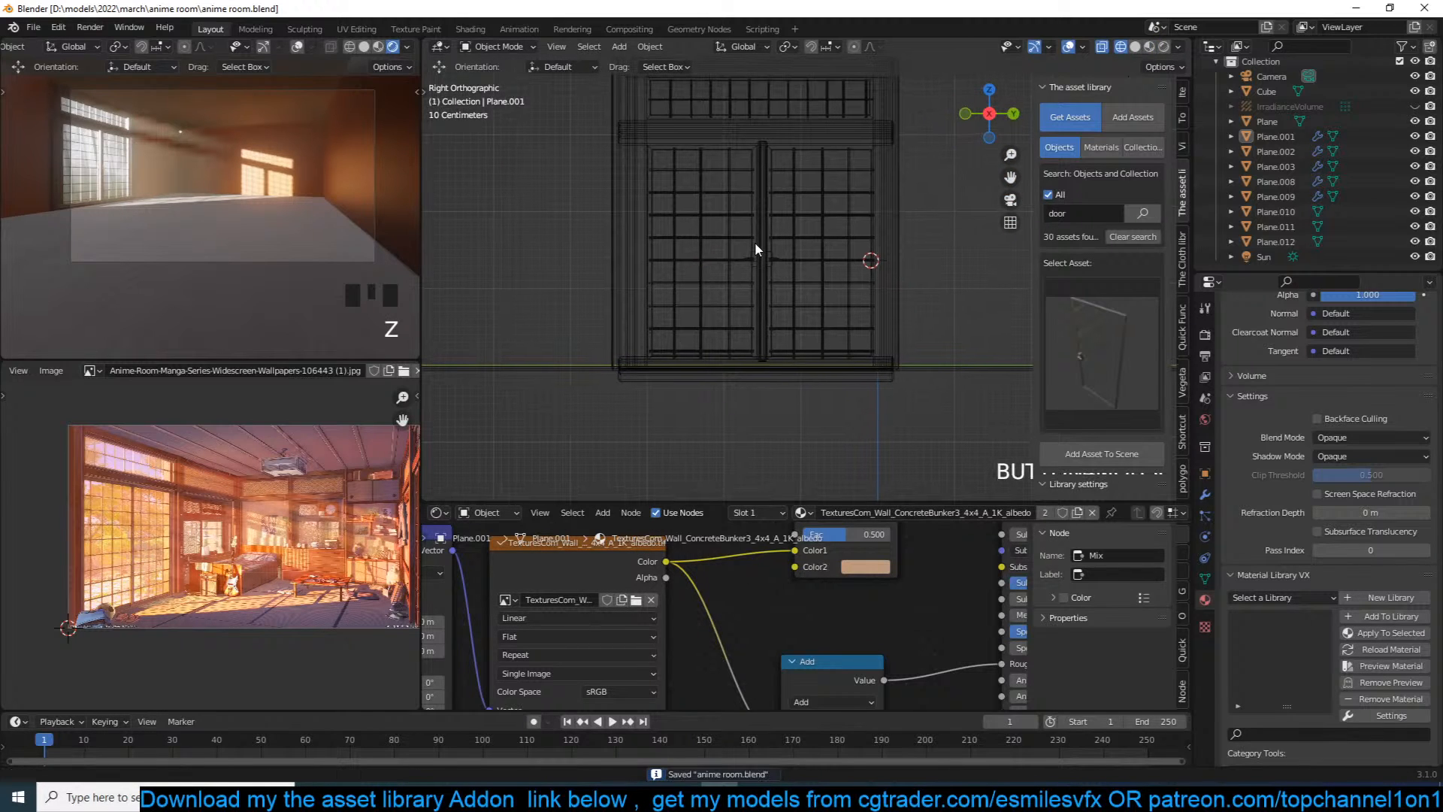
pyautogui.hotkey('shift', 'a')
pyautogui.moveTo(696, 424)
pyautogui.click(839, 476)
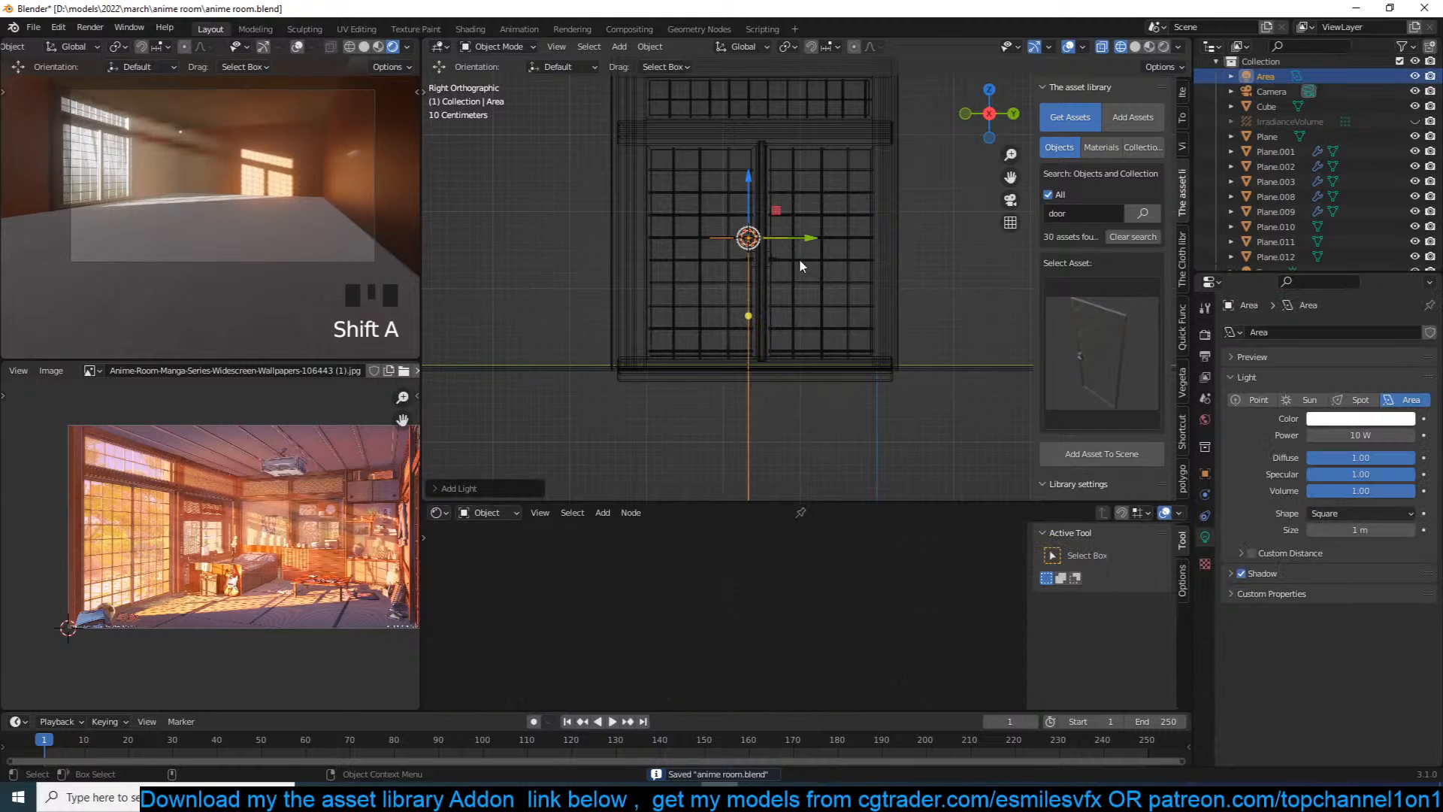
pyautogui.write('rx90y')
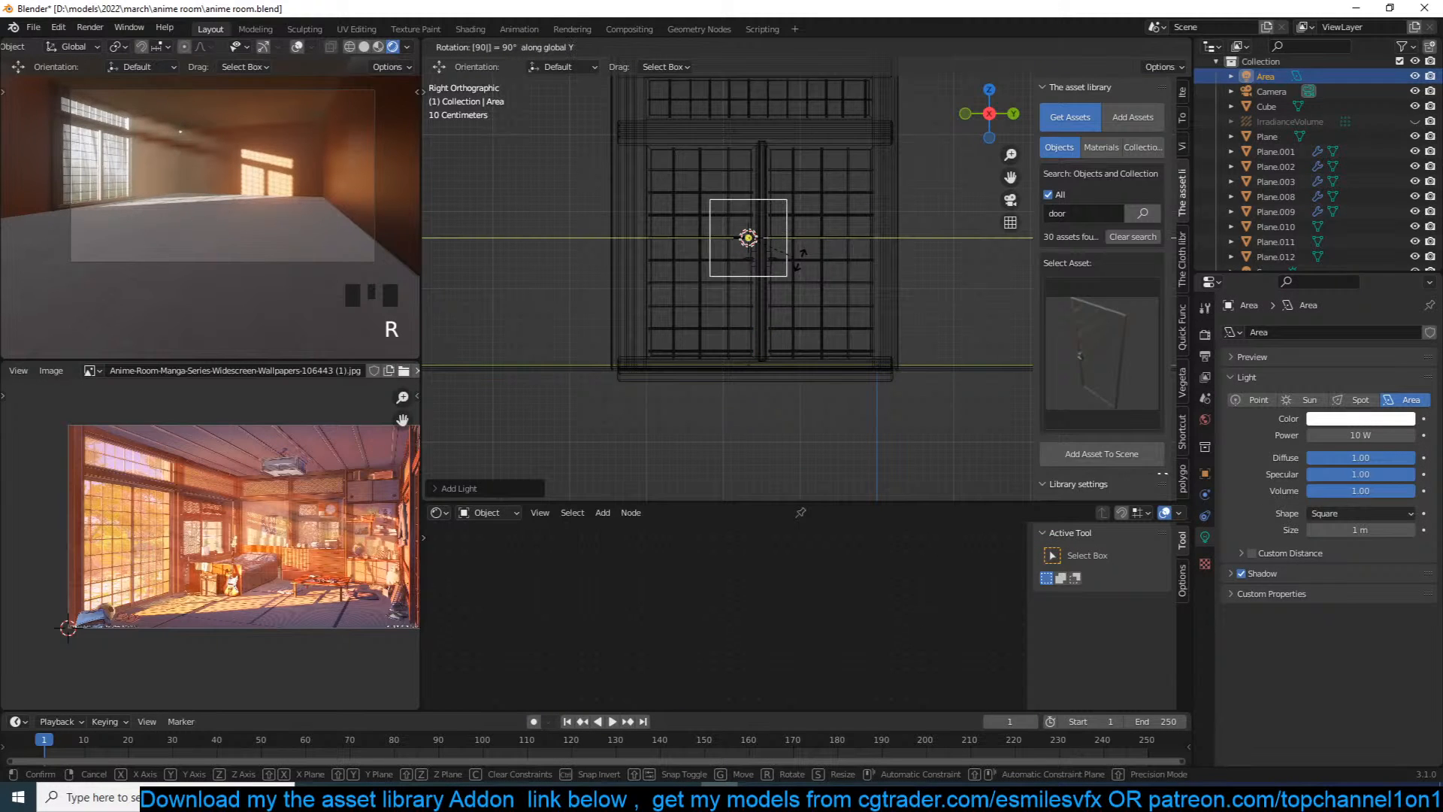
pyautogui.press('Return')
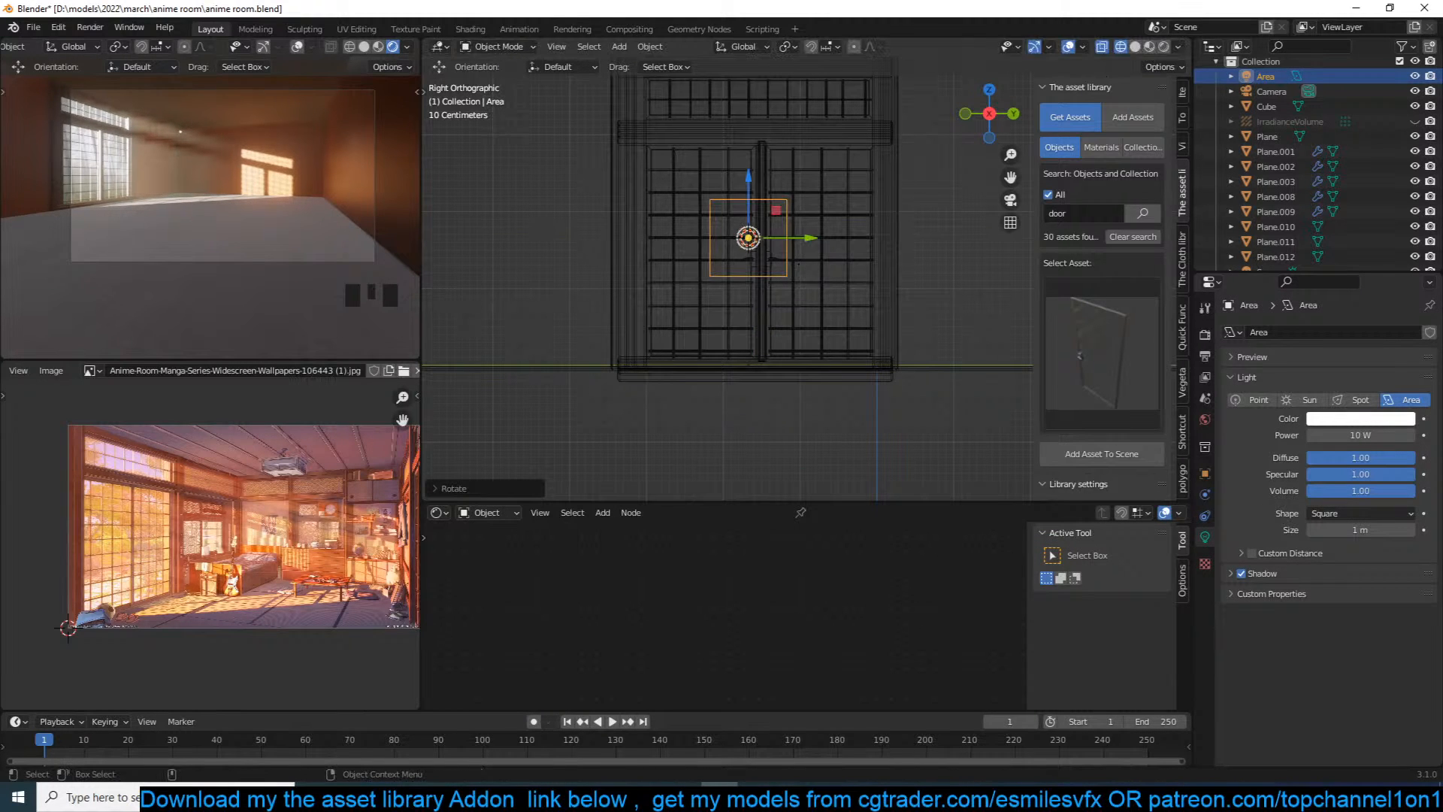
# Step: Centre the area light over the double doors and scale it up, stretching it along Z to cover the door opening
pyautogui.press('g')
pyautogui.click(780, 278)
pyautogui.press('s')
pyautogui.press('g')
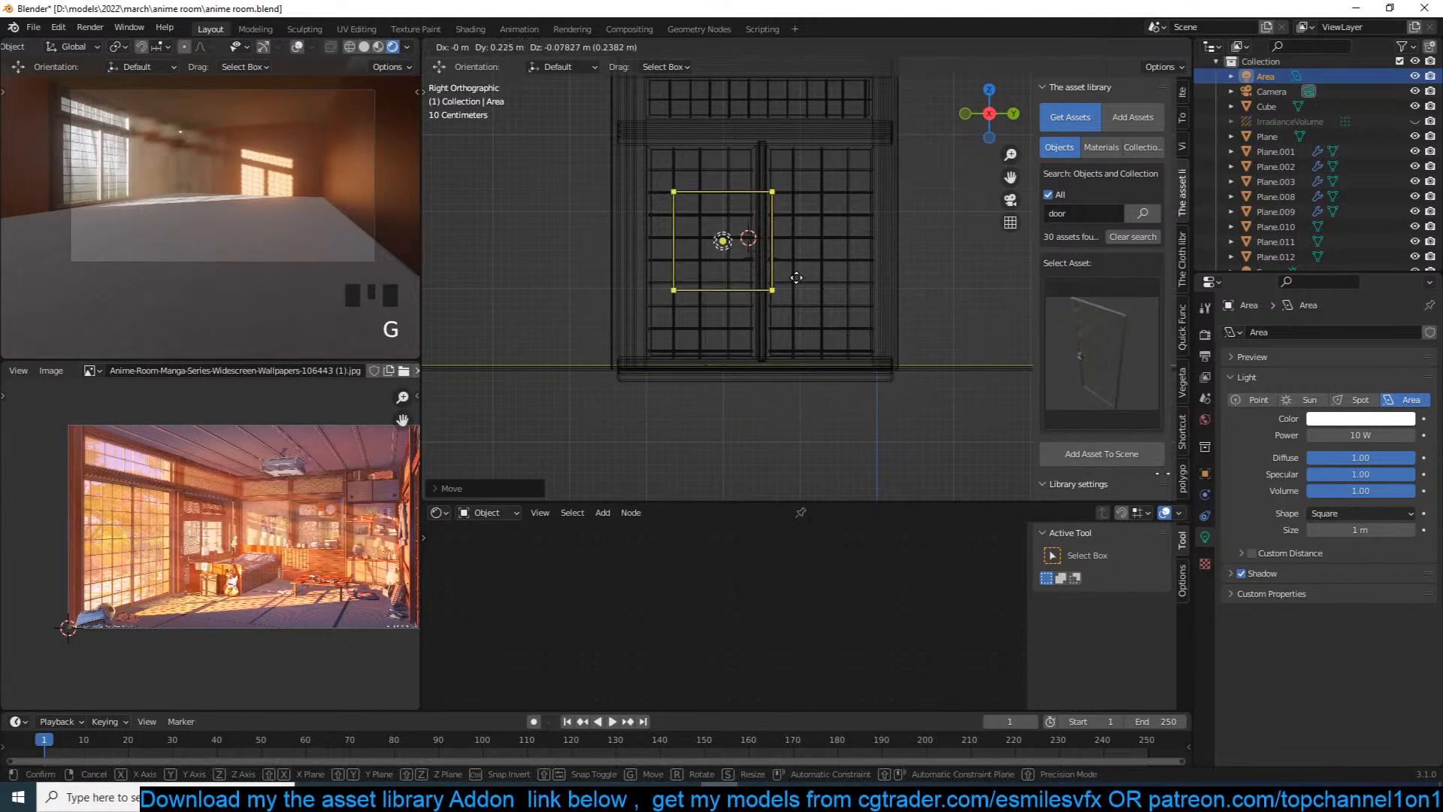
pyautogui.press('s')
pyautogui.click(902, 314)
pyautogui.press('s')
pyautogui.press('z')
pyautogui.click(914, 349)
pyautogui.press('g')
pyautogui.click(913, 328)
# Step: Mirror the area light along X and move it about 9.2 m in negative X to just outside the doors
pyautogui.moveTo(913, 326); pyautogui.dragTo(783, 341, button='middle')
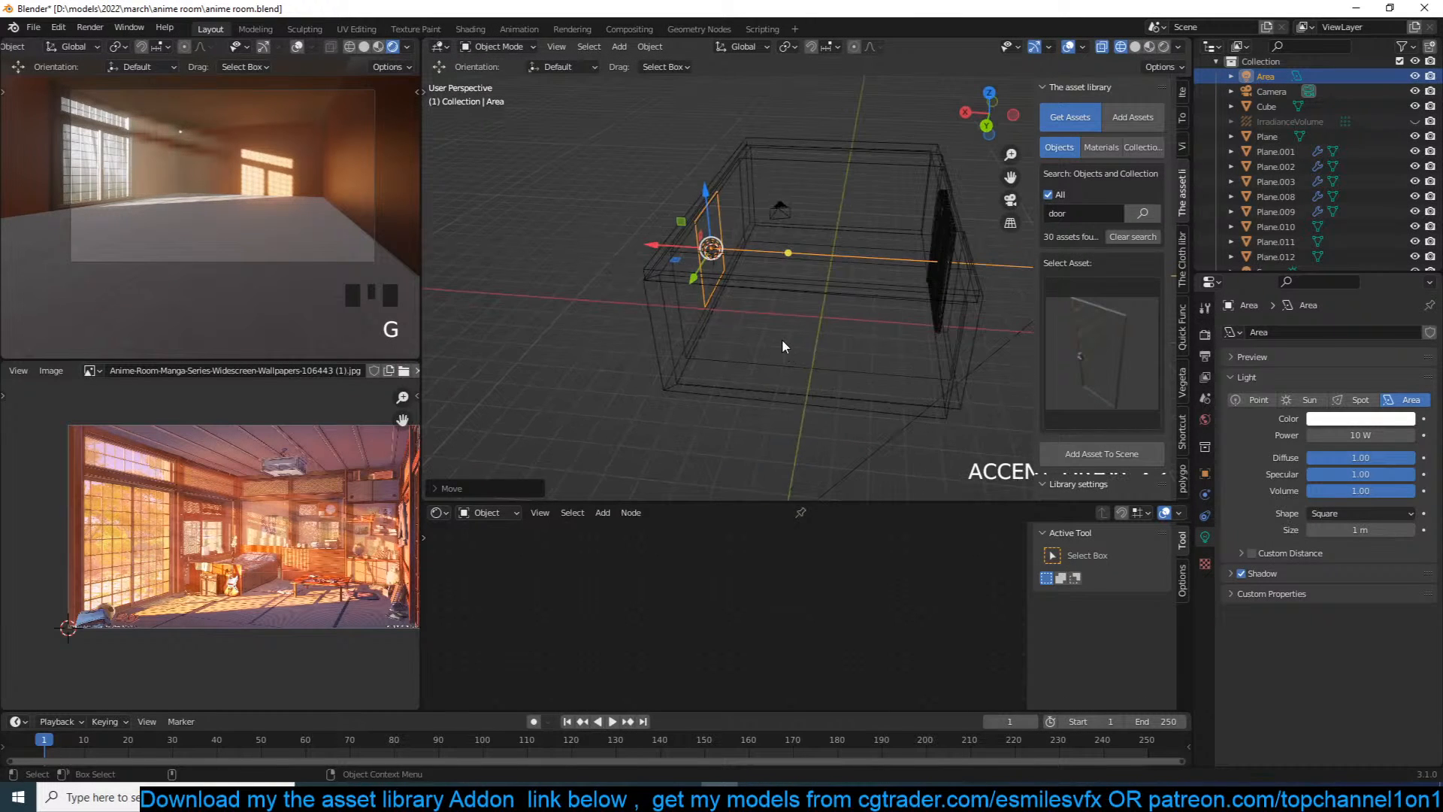
pyautogui.press('KP_7')
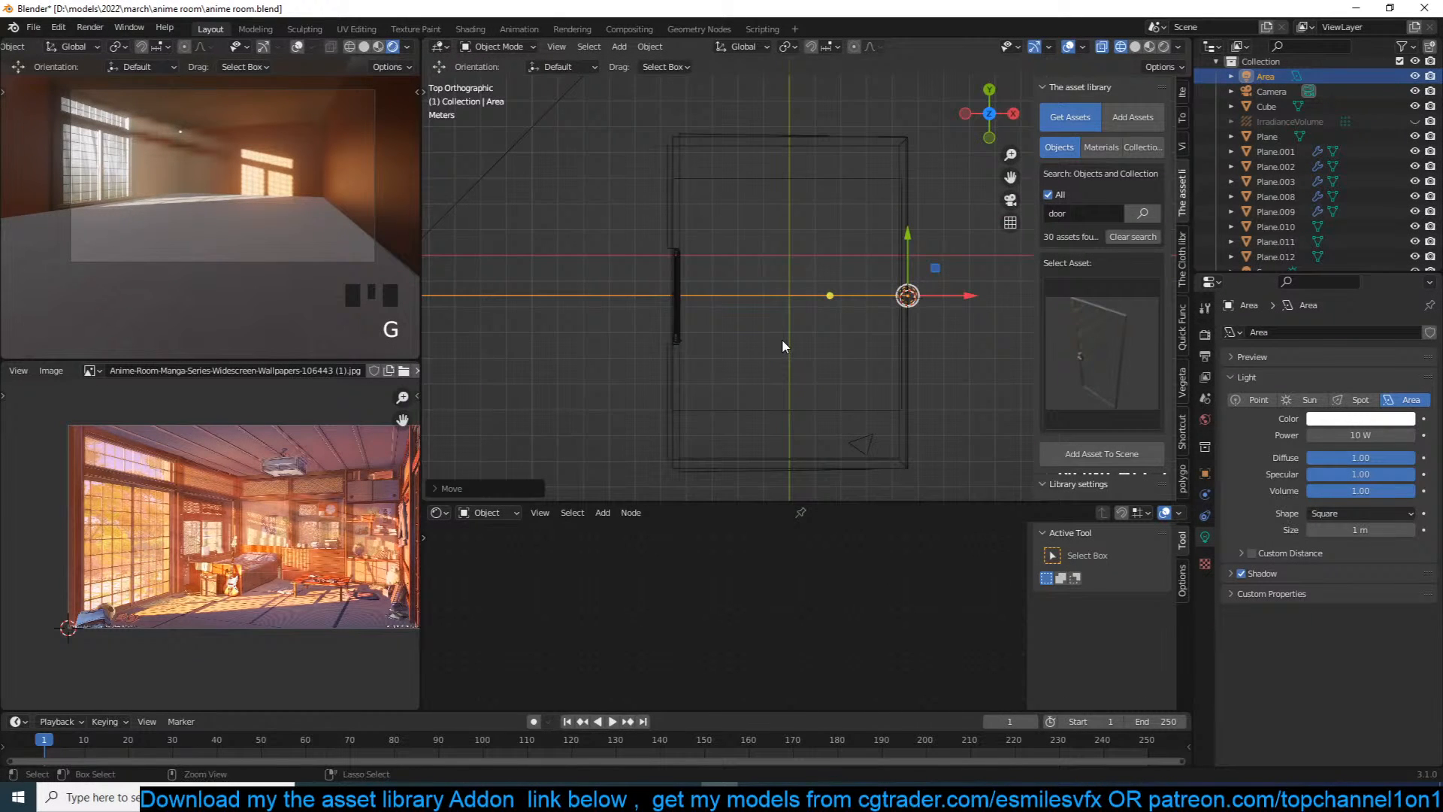
pyautogui.hotkey('ctrl', 'm')
pyautogui.press('x')
pyautogui.press('Return')
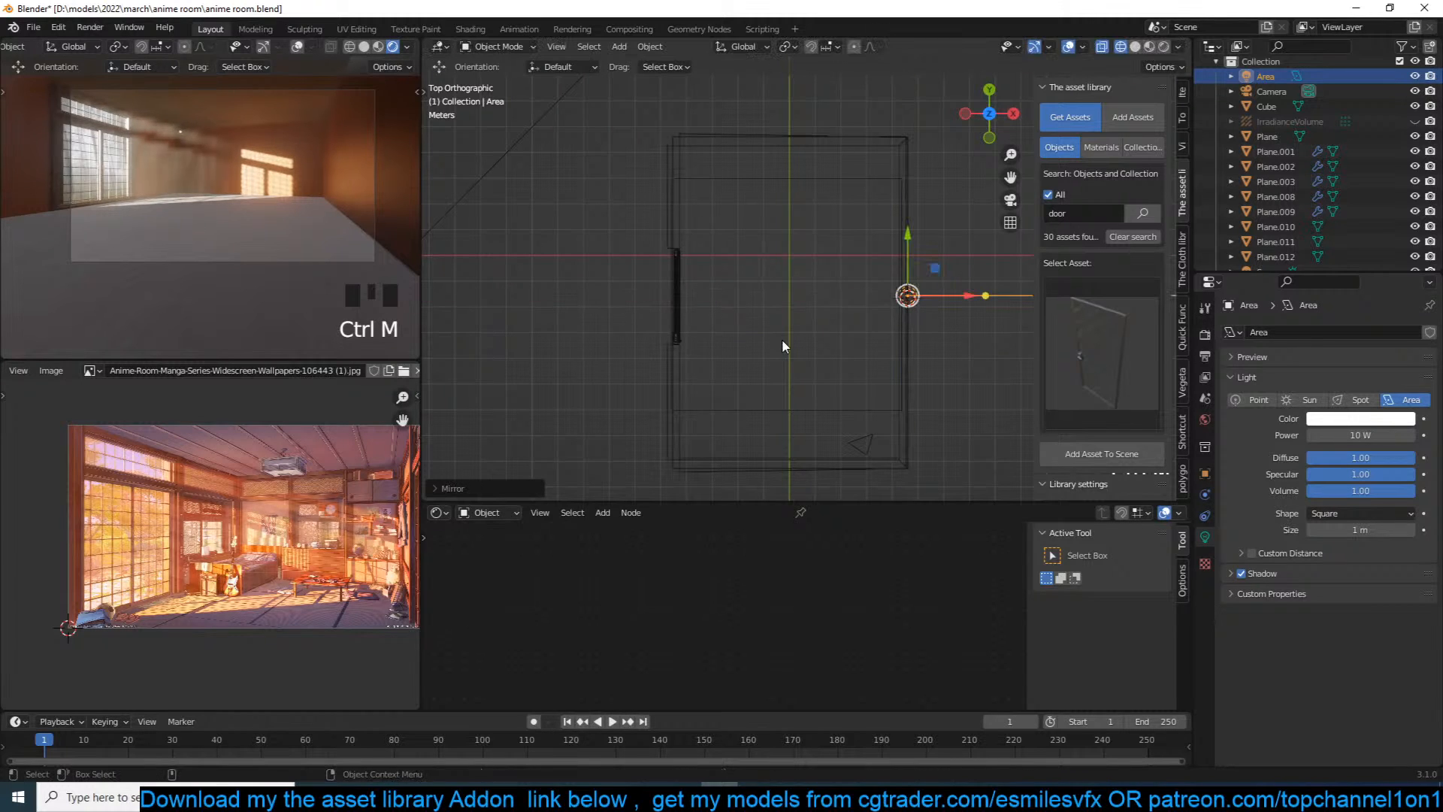
pyautogui.press('g')
pyautogui.press('y')
pyautogui.press('x')
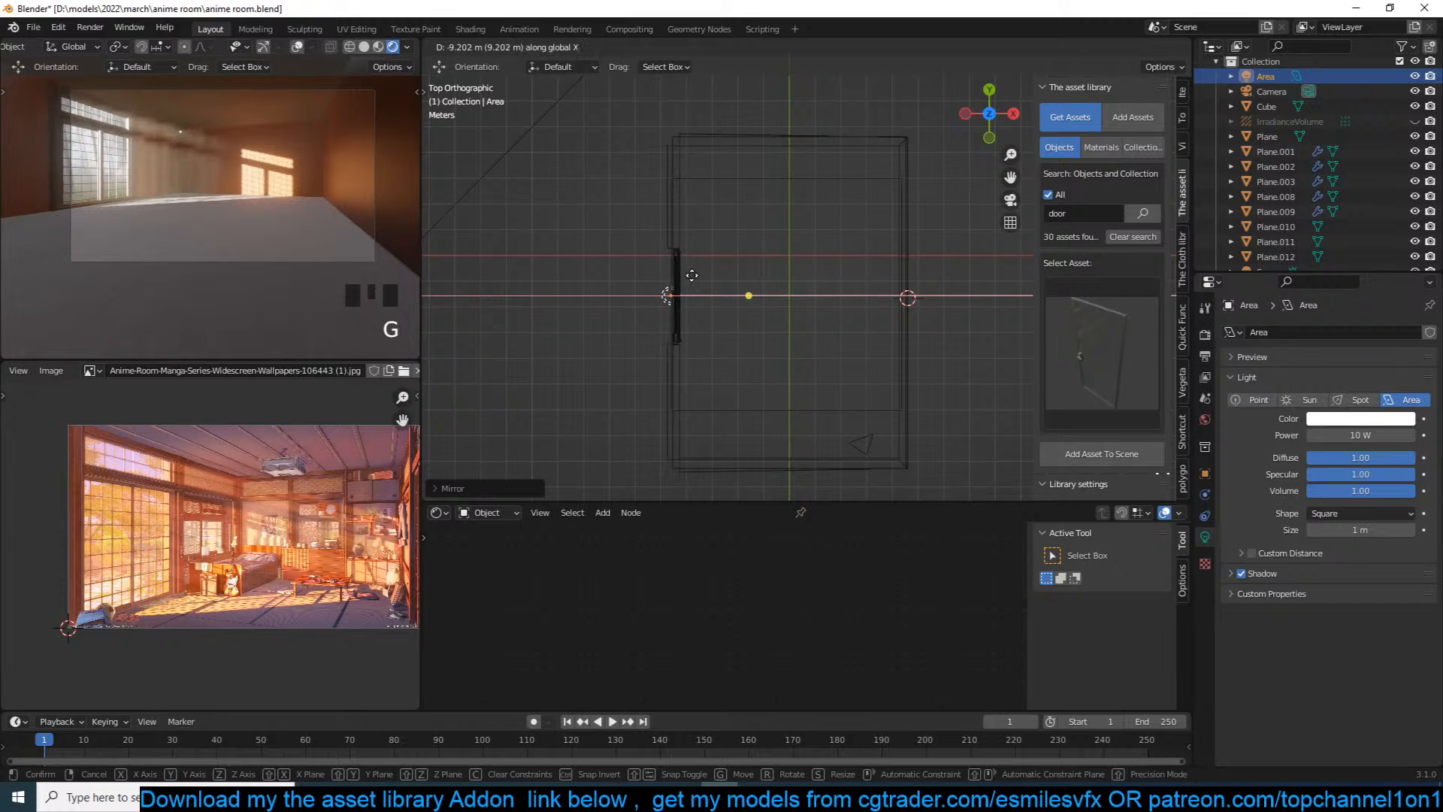
pyautogui.click(692, 275)
pyautogui.moveTo(693, 277); pyautogui.dragTo(715, 208, button='middle')
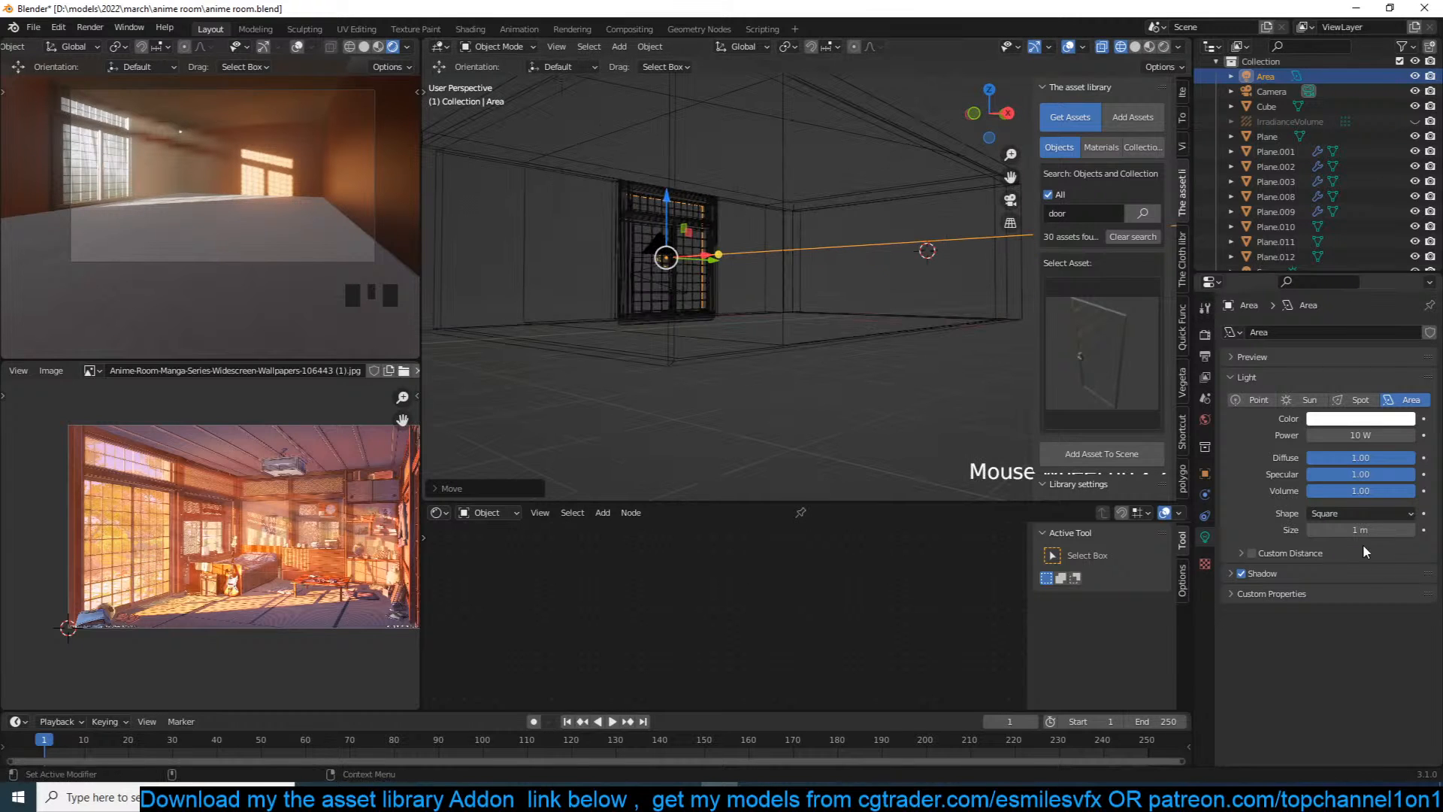
# Step: Set the area light's power to 1000 W and its volume contribution to 0
pyautogui.click(1373, 435)
pyautogui.write('1000')
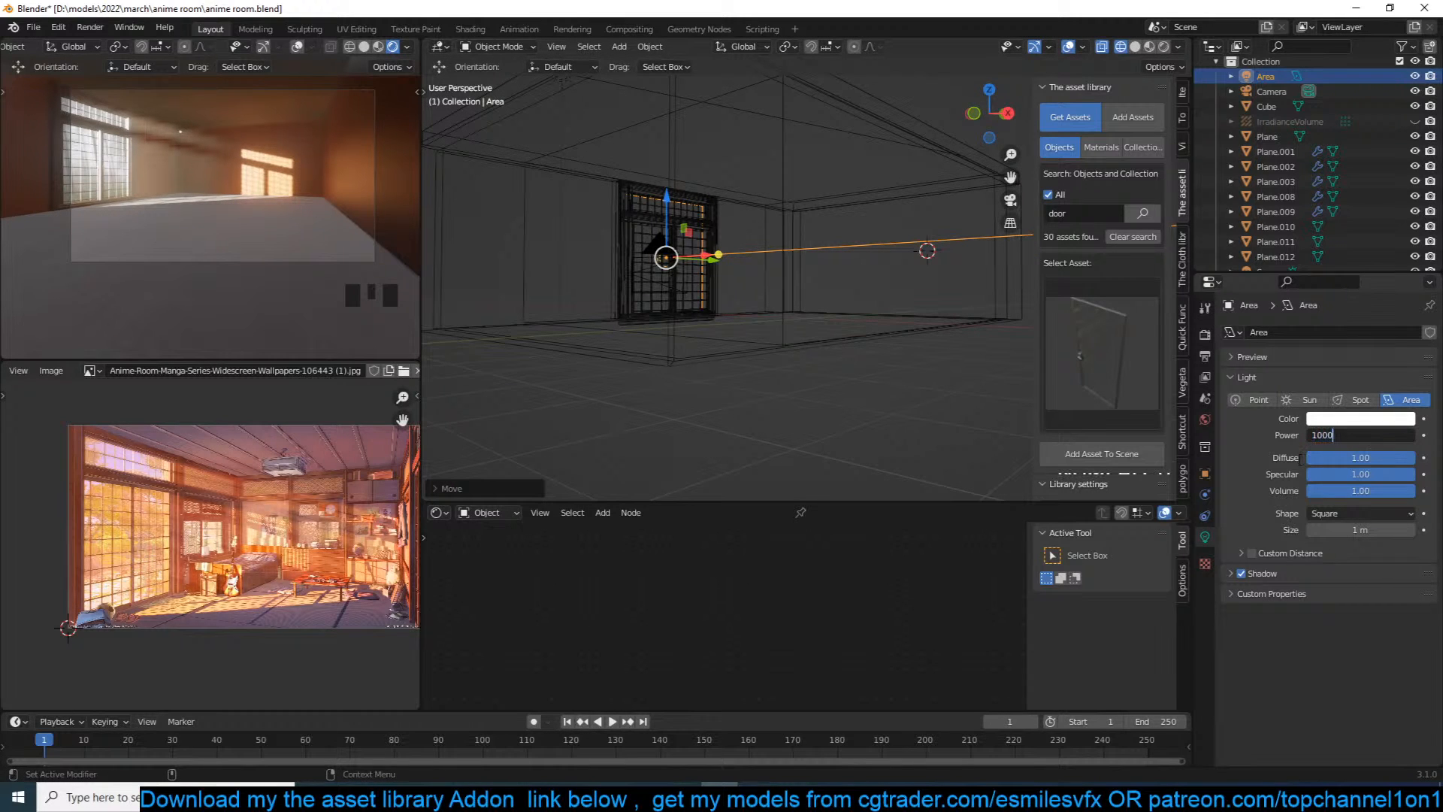
pyautogui.press('Return')
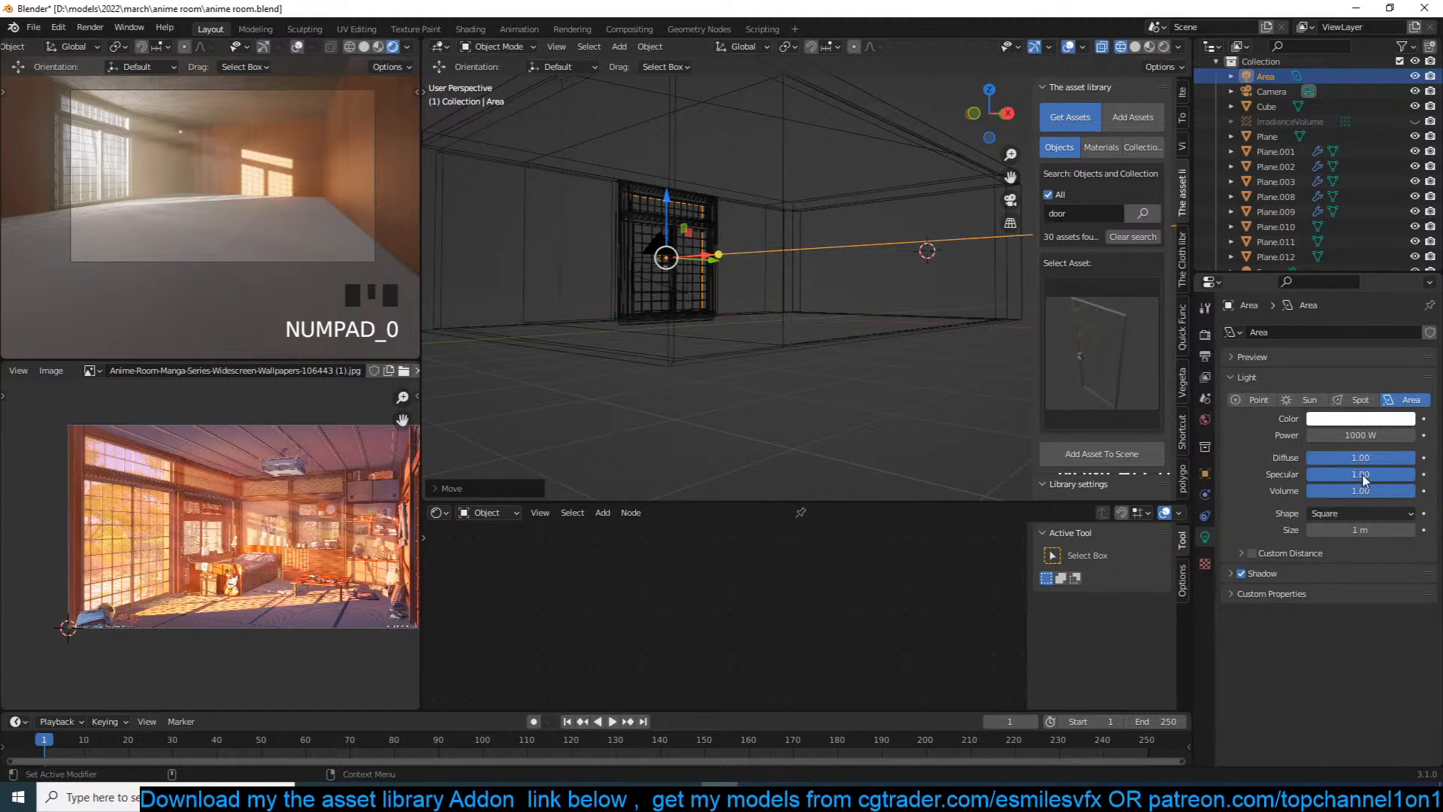
pyautogui.moveTo(900, 290); pyautogui.dragTo(811, 273, button='middle')
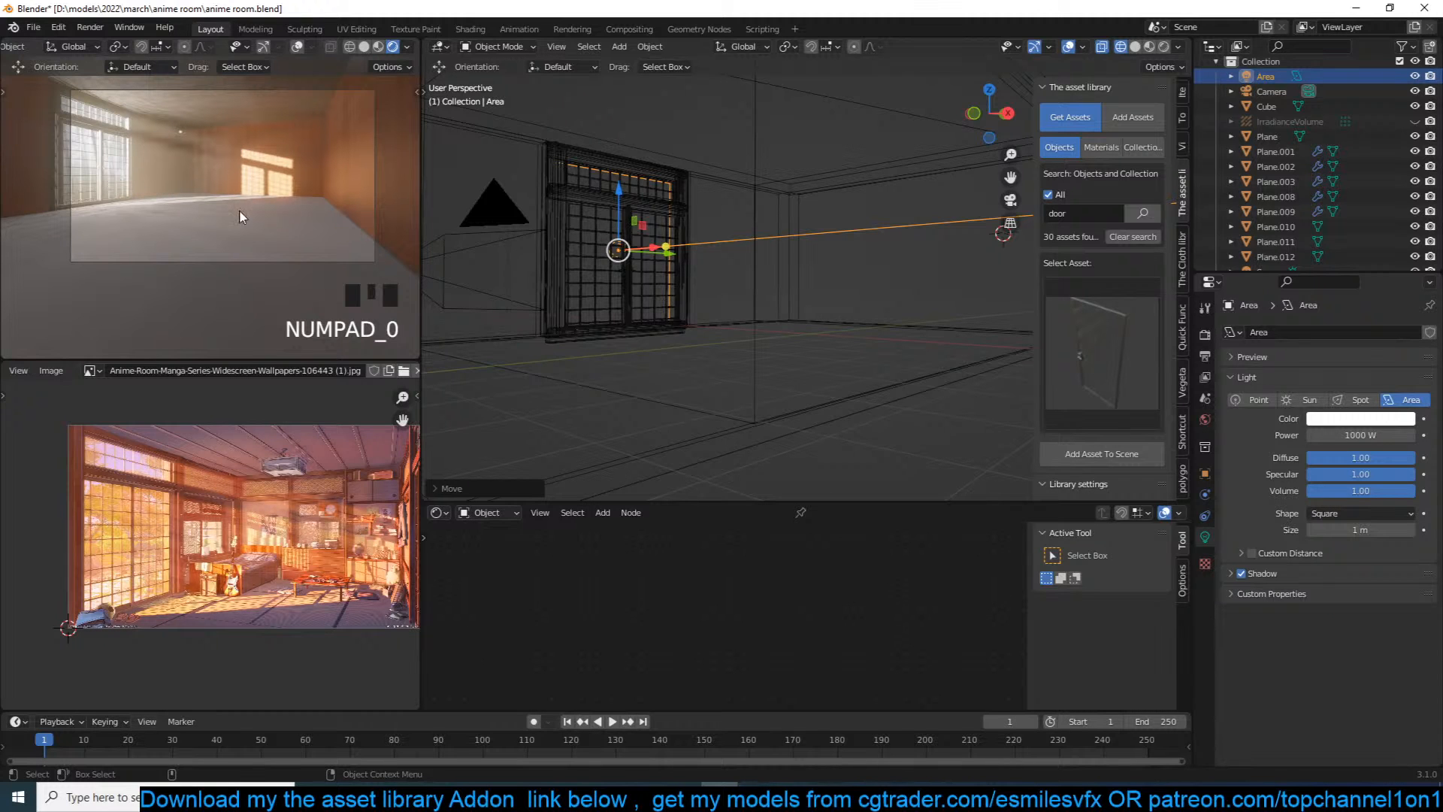
pyautogui.moveTo(1395, 481); pyautogui.dragTo(568, 371)
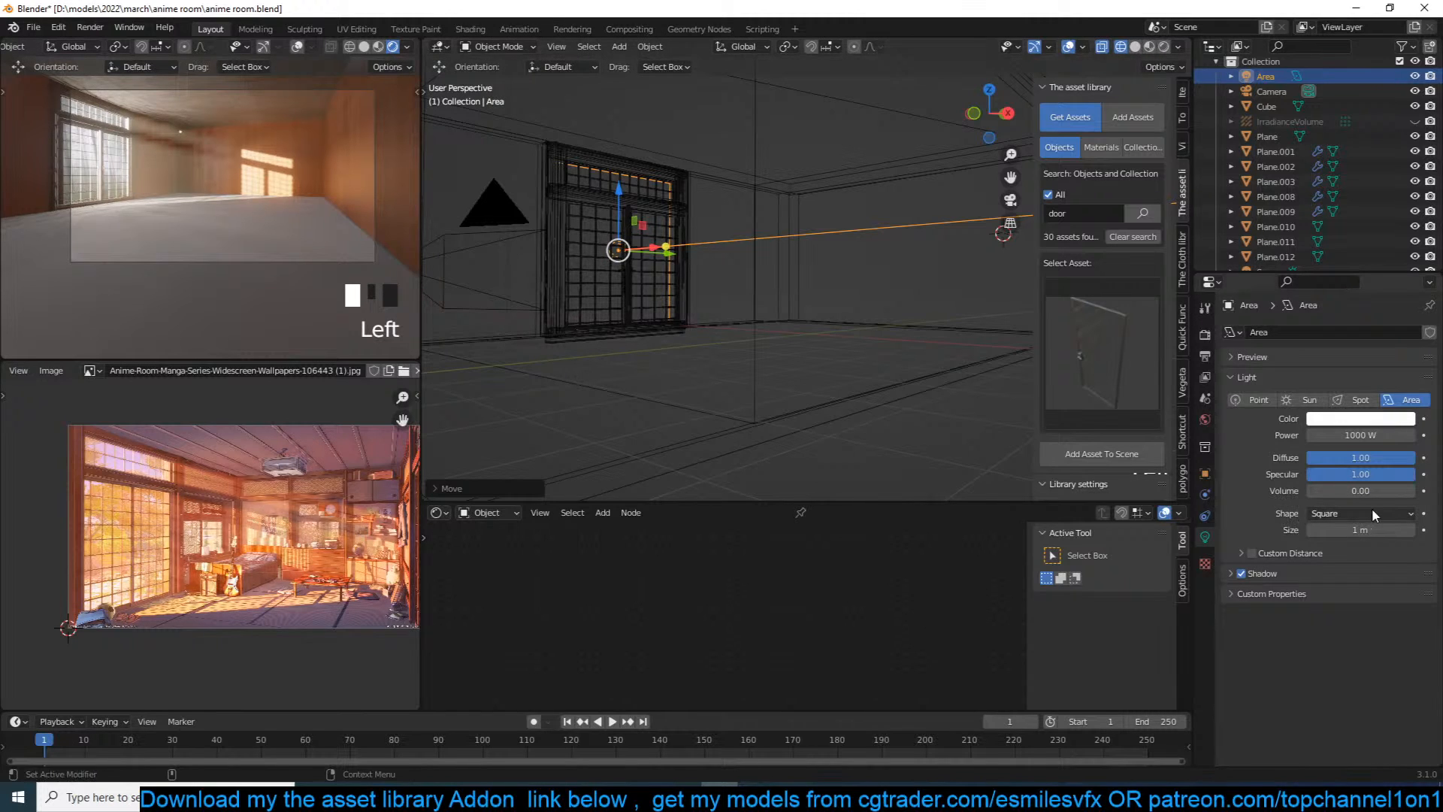
# Step: Give the area light a warm pale orange colour, deselect it and save the file
pyautogui.click(1334, 418)
pyautogui.click(1353, 273)
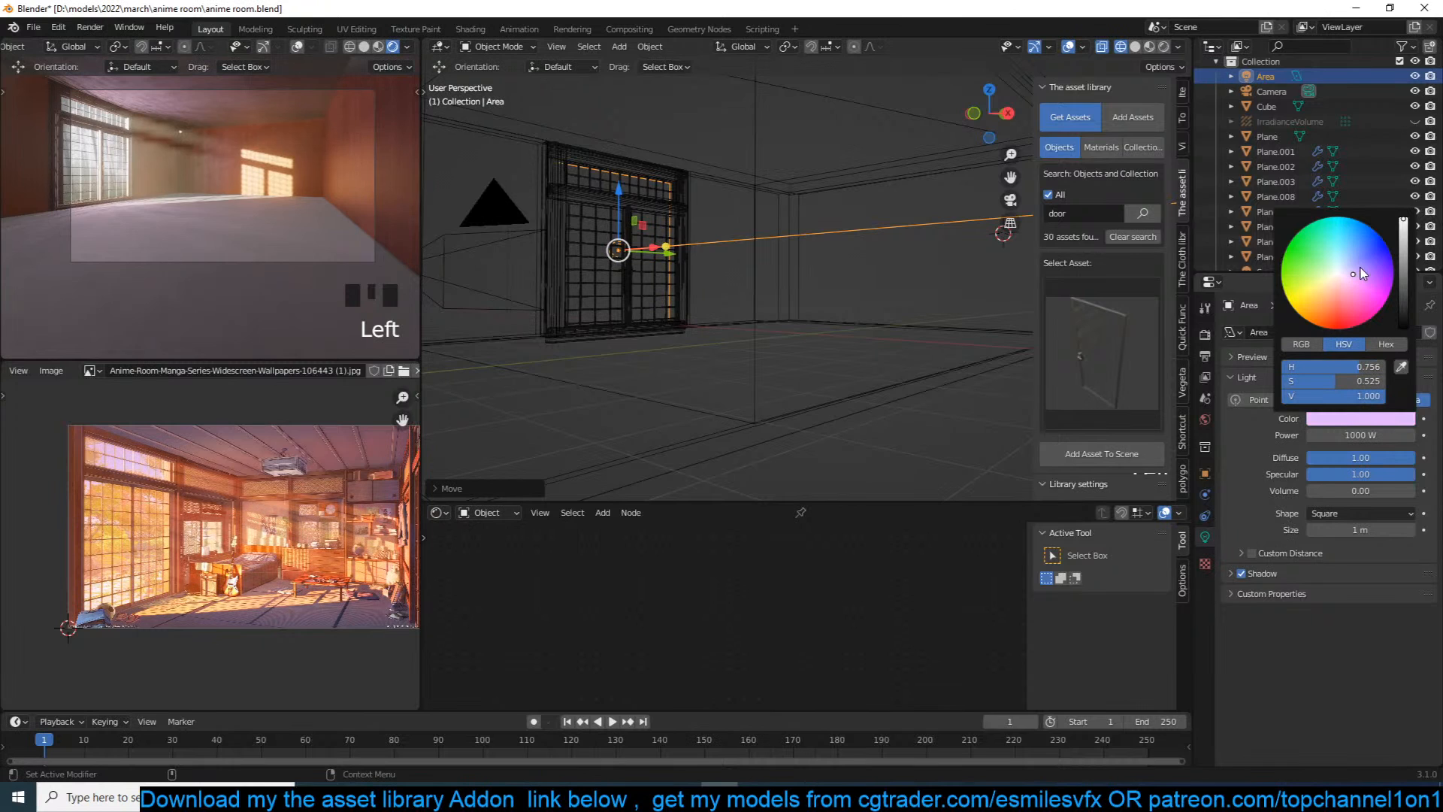
pyautogui.click(1321, 283)
pyautogui.click(1324, 295)
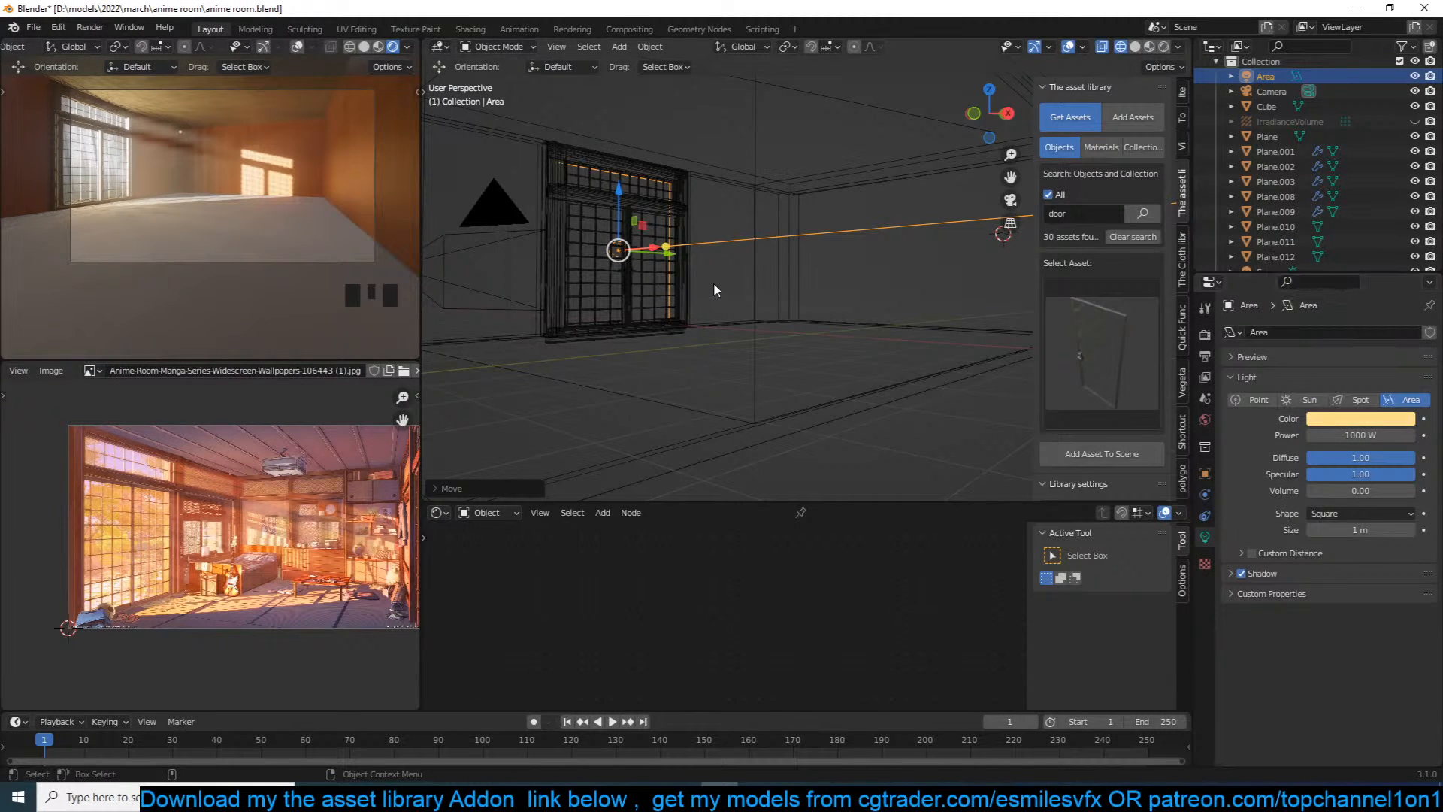
pyautogui.scroll(3, 715, 284)
pyautogui.keyDown('shift'); pyautogui.moveTo(714, 283); pyautogui.dragTo(833, 265, button='middle'); pyautogui.keyUp('shift')
pyautogui.hotkey('alt', 'a')
pyautogui.hotkey('ctrl', 's')
pyautogui.scroll(2, 841, 305)
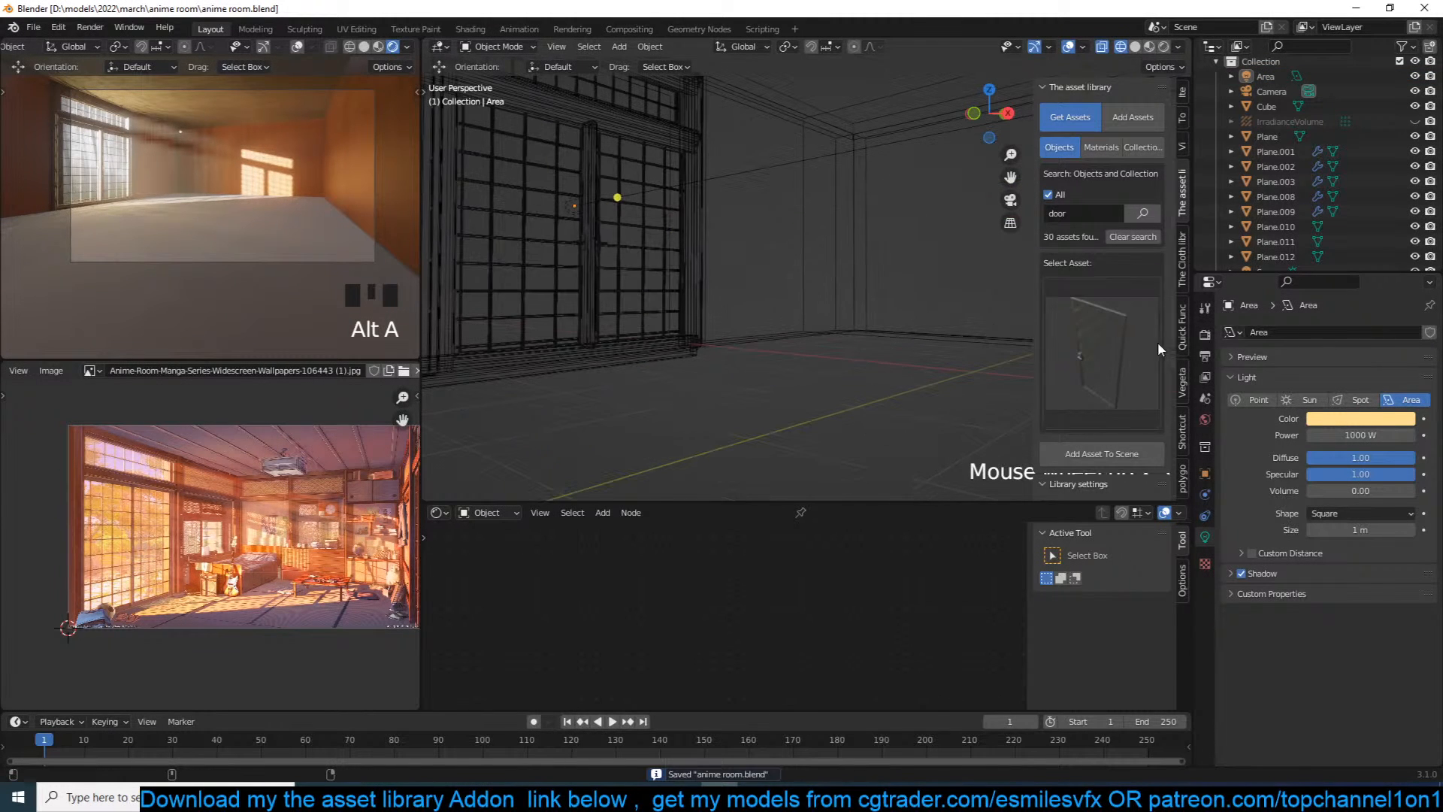
# Step: Open the render settings, view the room through the camera in solid shading without X-ray, and save the file
pyautogui.click(1205, 336)
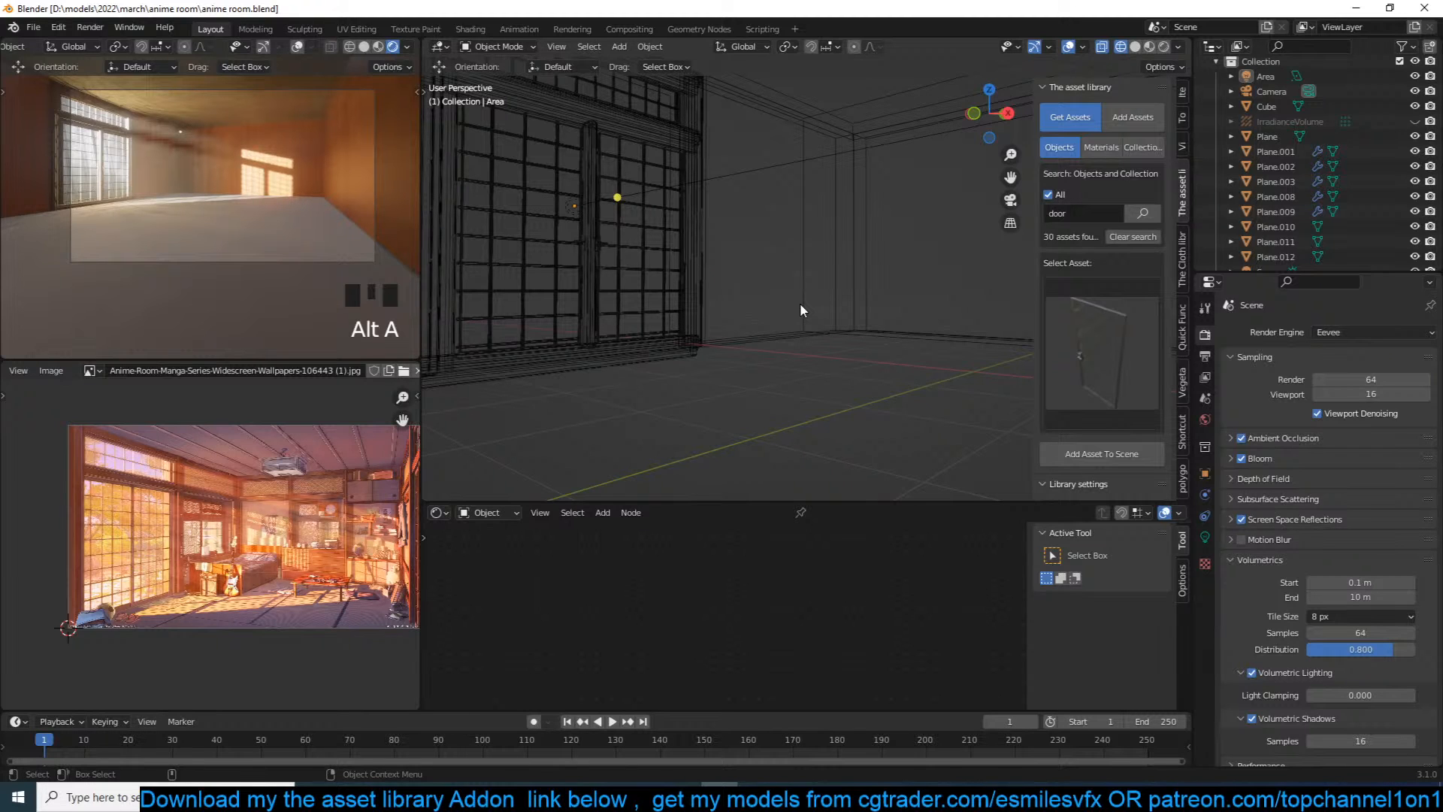
pyautogui.press('KP_0')
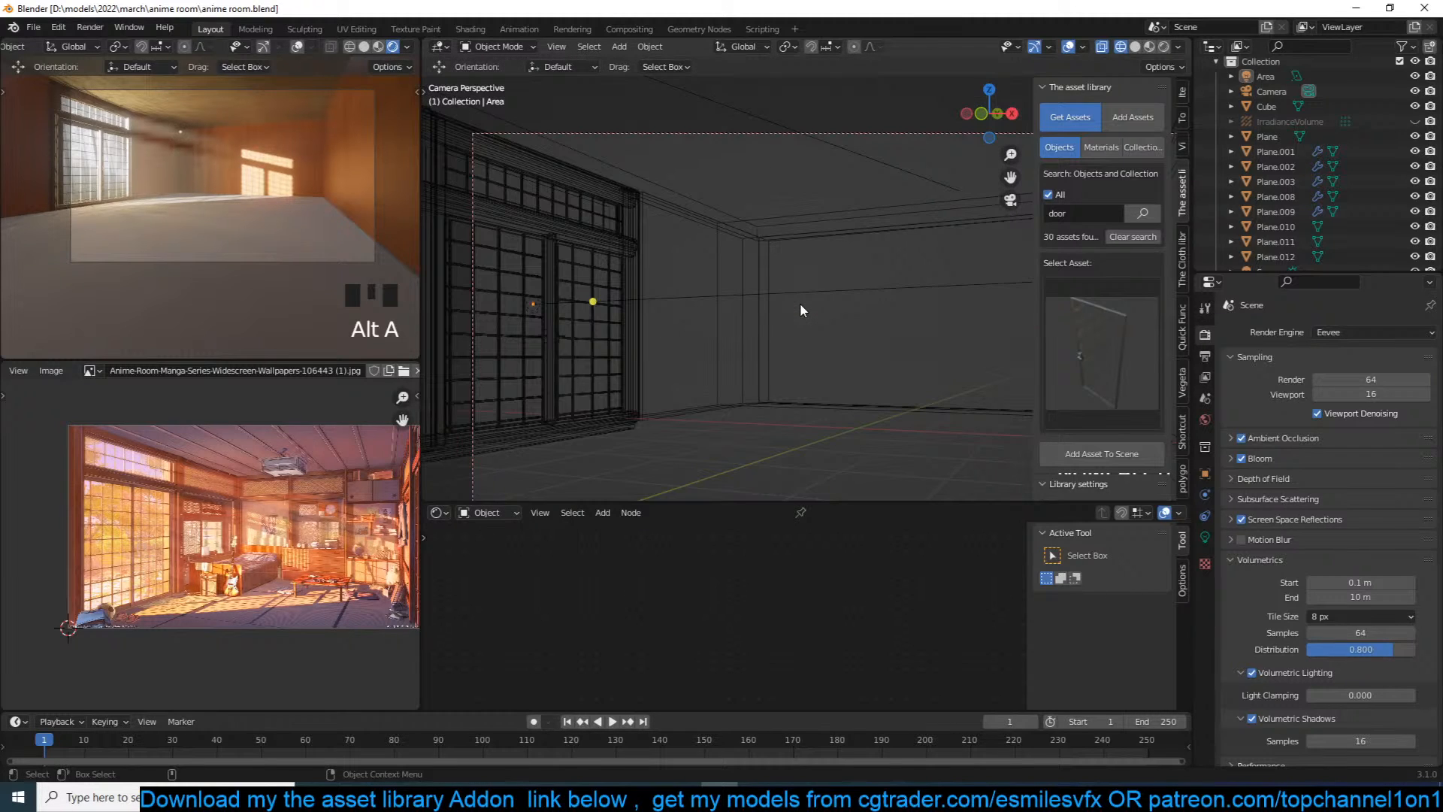
pyautogui.hotkey('alt', 'z')
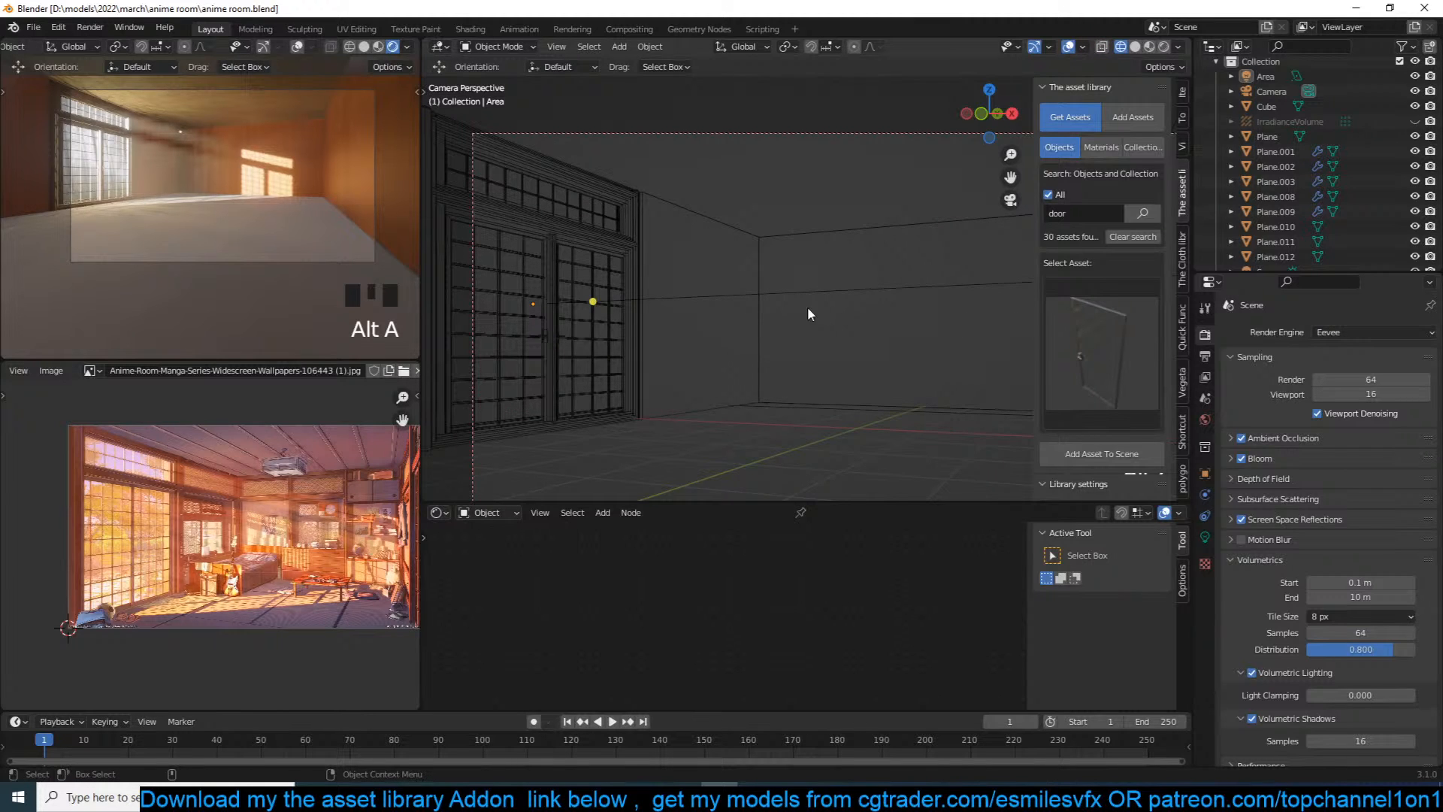
pyautogui.press('z')
pyautogui.keyDown('shift'); pyautogui.moveTo(844, 316); pyautogui.dragTo(844, 207, button='middle'); pyautogui.keyUp('shift')
pyautogui.hotkey('ctrl', 's')
pyautogui.moveTo(860, 262)
pyautogui.keyDown('shift'); pyautogui.mouseDown(button='middle')
pyautogui.moveTo(774, 251)
pyautogui.moveTo(837, 232)
pyautogui.mouseUp(button='middle'); pyautogui.keyUp('shift')
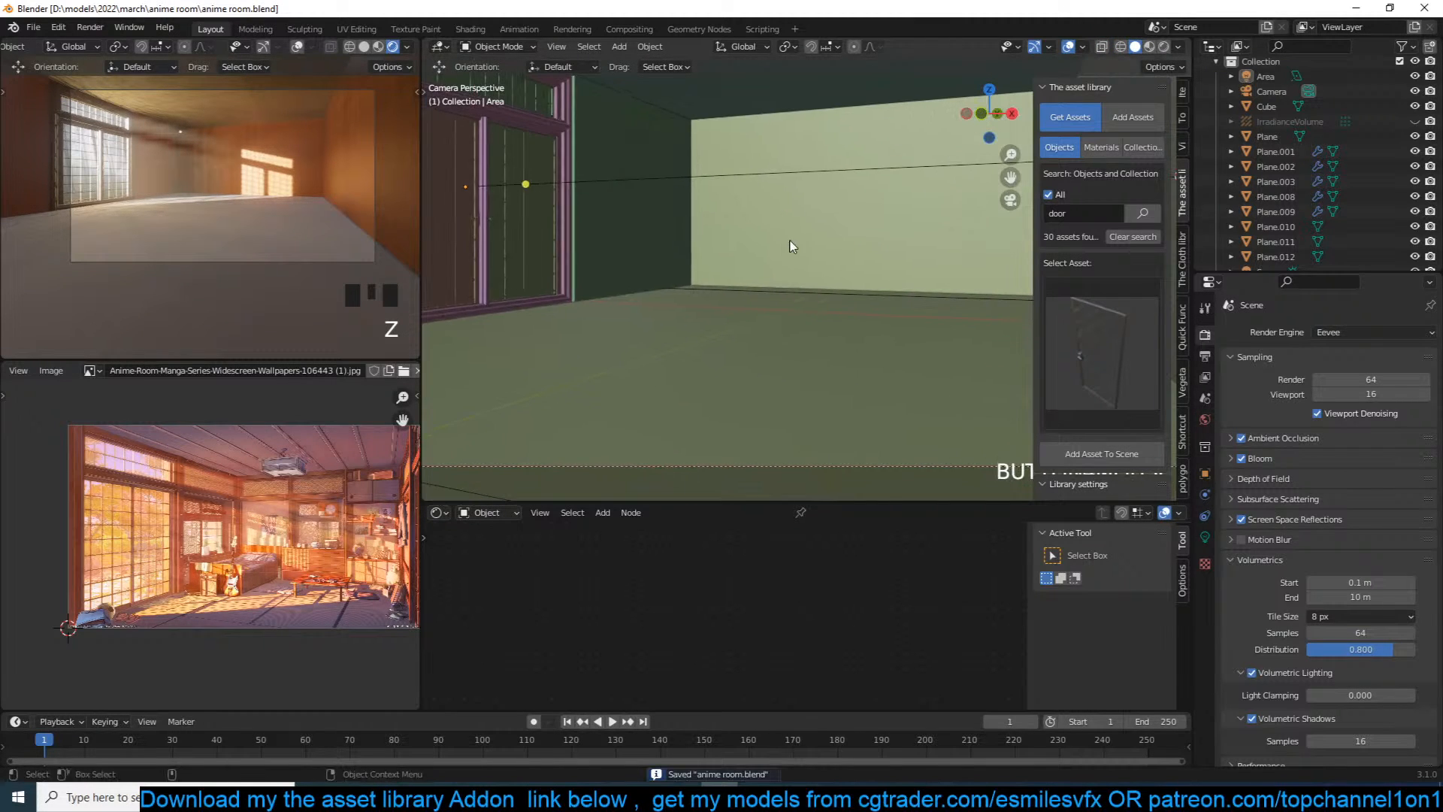
# Step: Link the floor's TexturesCom_Wall_ConcreteBunker3 concrete material to the room's back wall
pyautogui.click(777, 323)
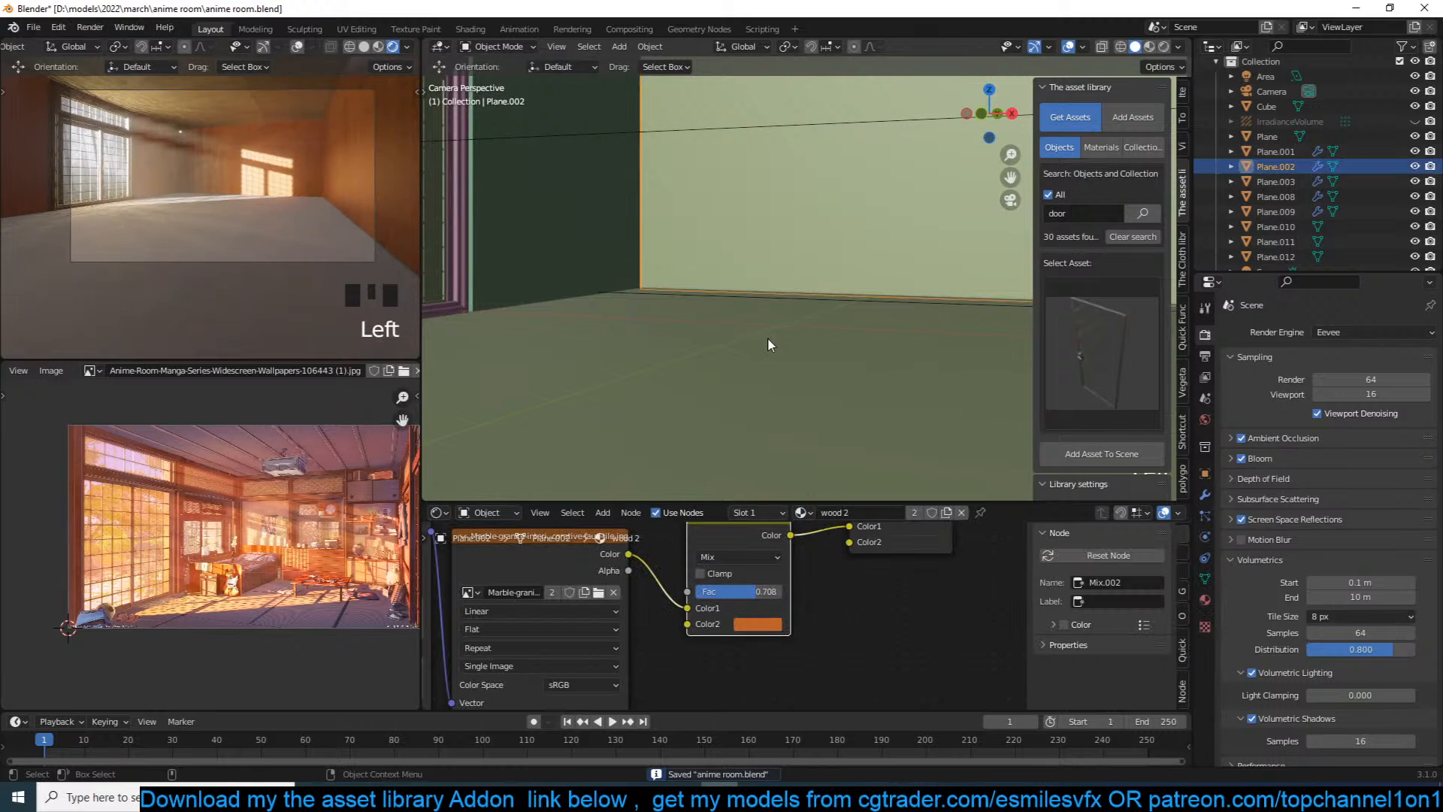
pyautogui.click(779, 342)
pyautogui.click(809, 376)
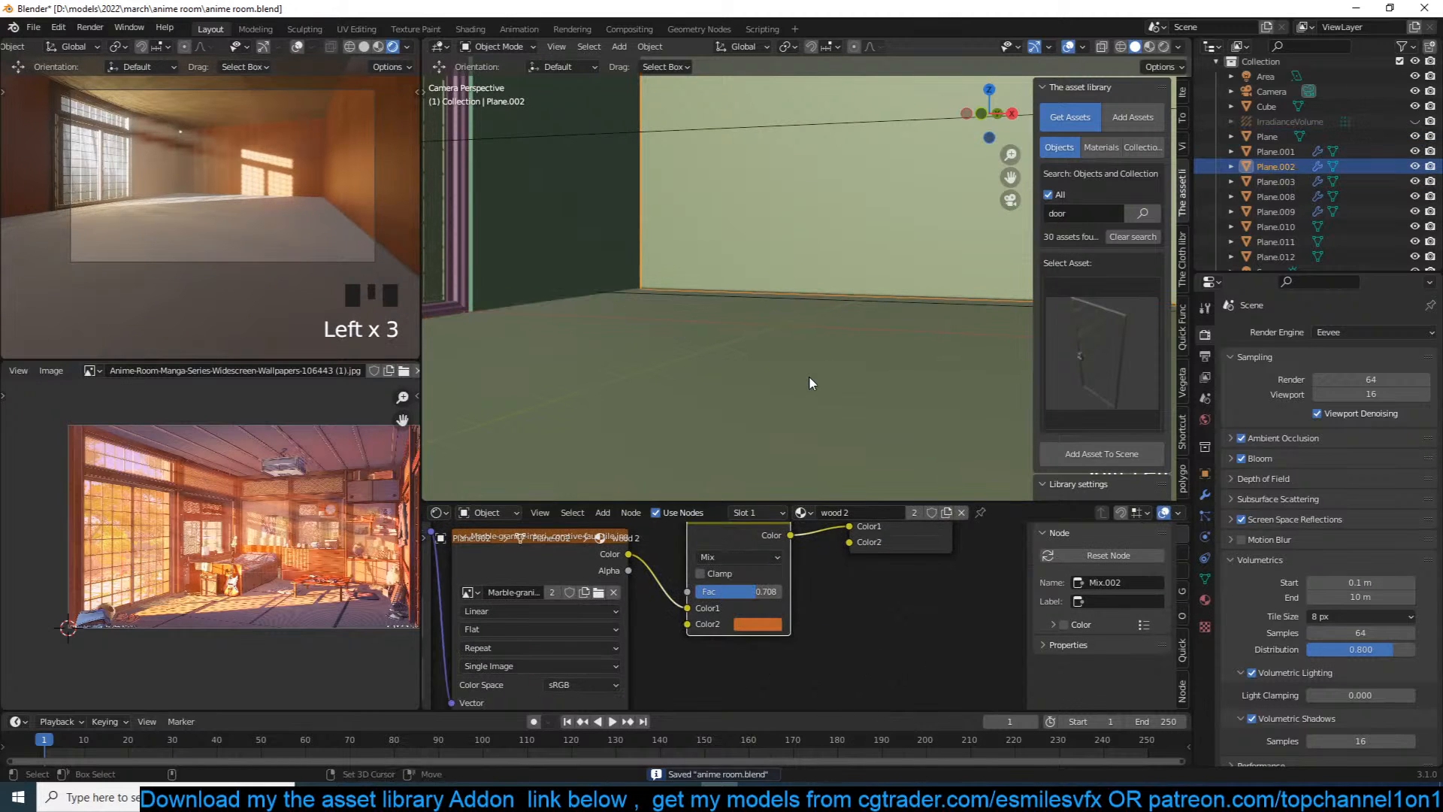
pyautogui.keyDown('shift'); pyautogui.click(809, 376); pyautogui.keyUp('shift')
pyautogui.hotkey('ctrl', 'l')
pyautogui.click(809, 376)
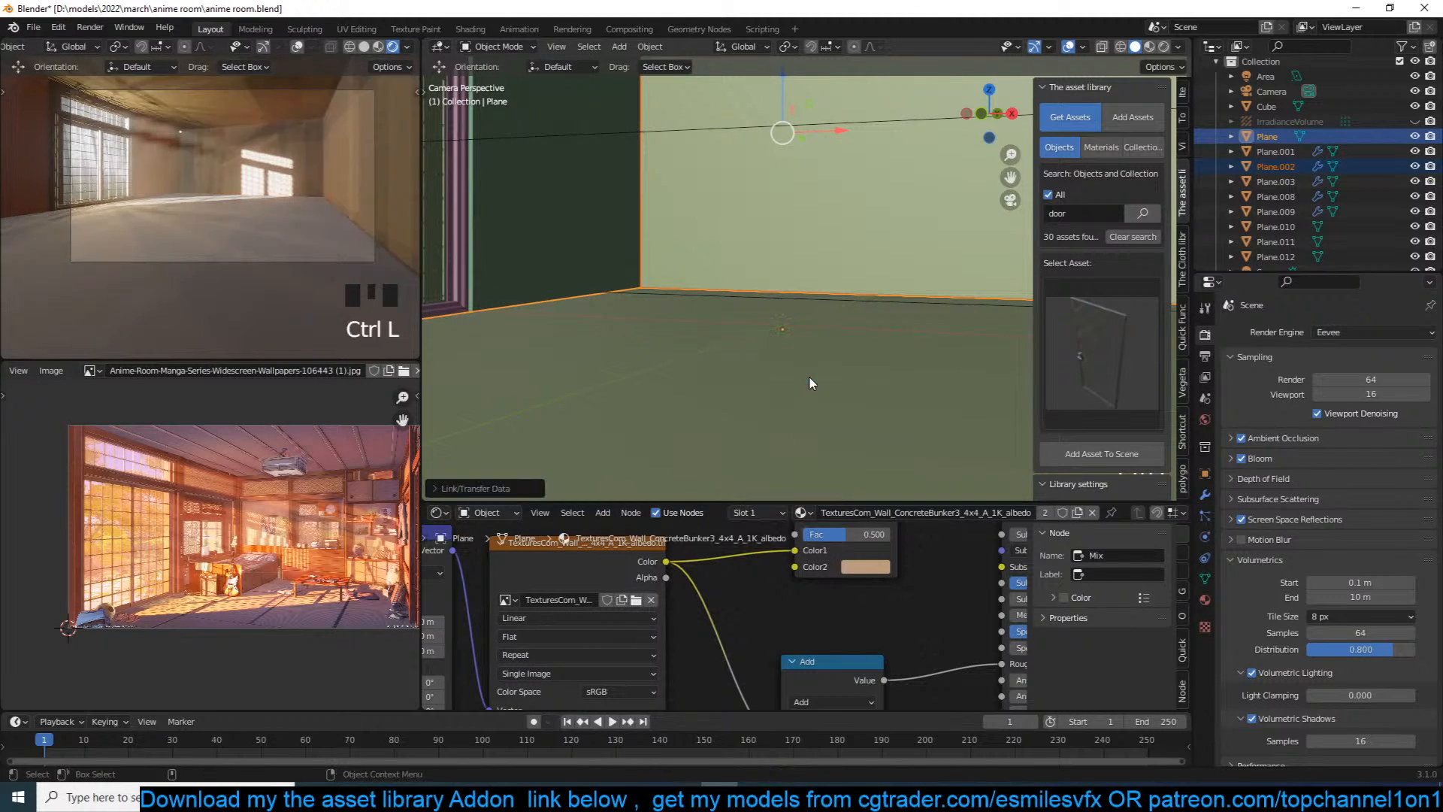
# Step: Link the floor's concrete material to the side wall around the doors, deselect everything and save the file
pyautogui.hotkey('alt', 'a')
pyautogui.click(777, 331)
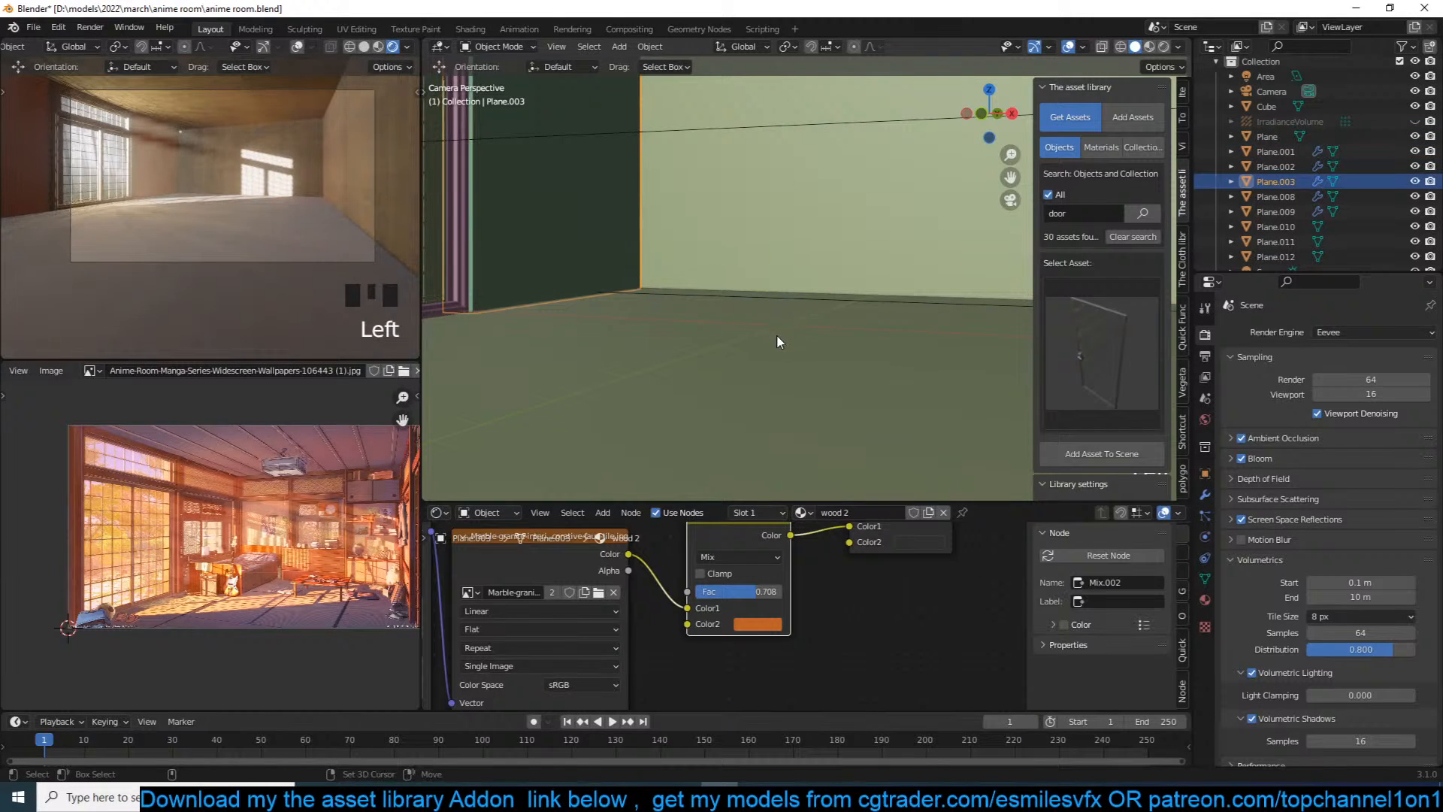
pyautogui.keyDown('shift'); pyautogui.click(778, 335); pyautogui.keyUp('shift')
pyautogui.hotkey('ctrl', 'l')
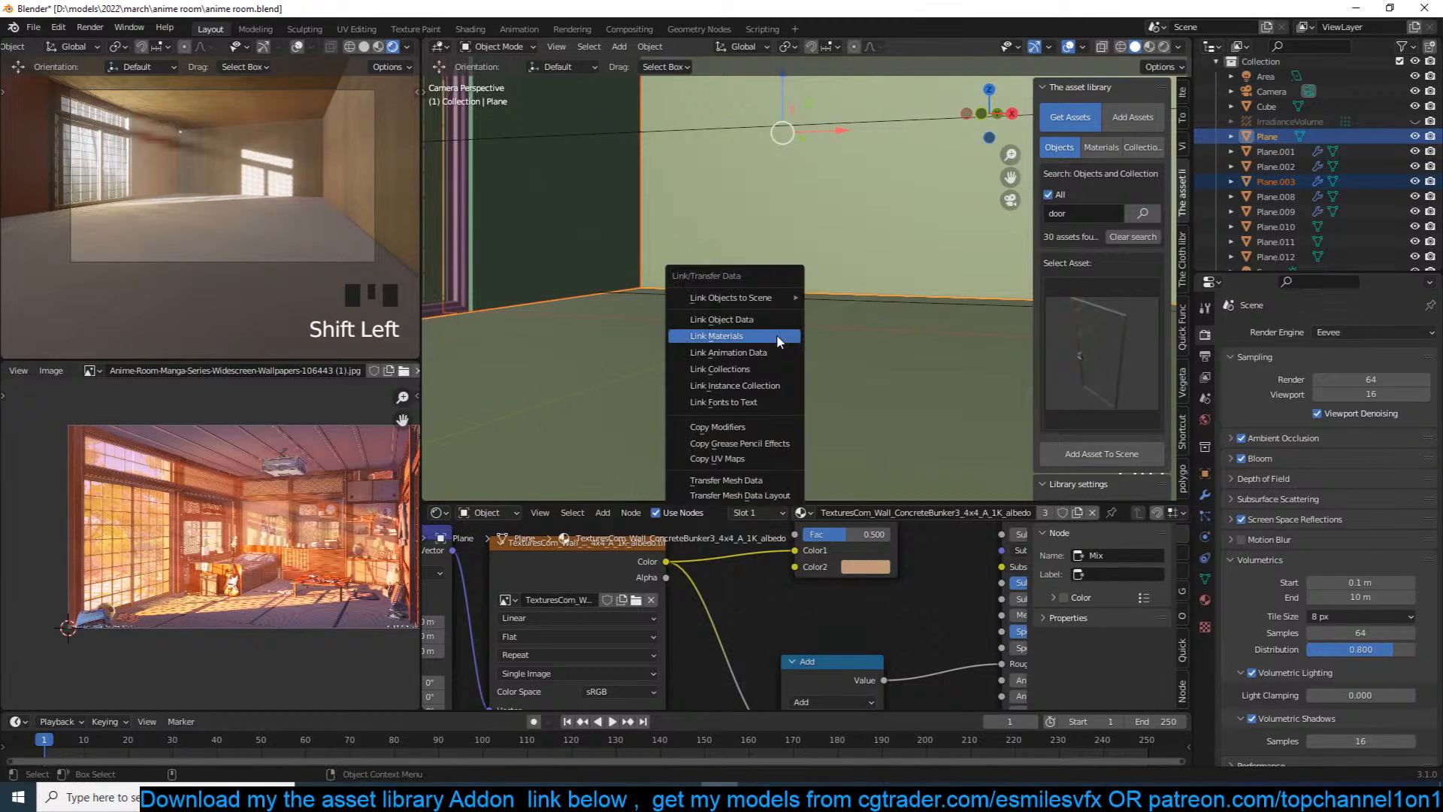
pyautogui.click(777, 335)
pyautogui.hotkey('alt', 'a')
pyautogui.hotkey('ctrl', 's')
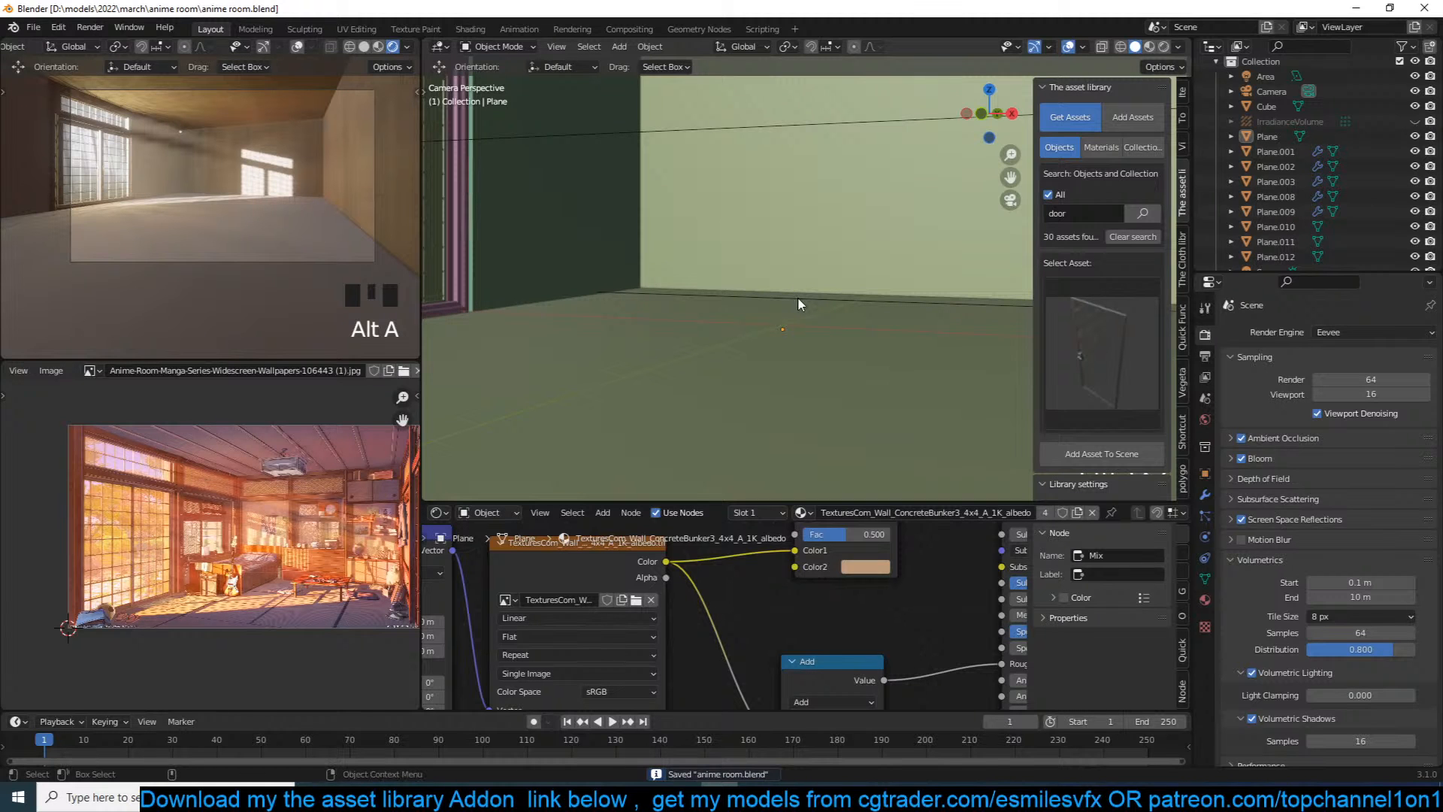
# Step: Examine the back wall's wooden beams and panels in the reference image and compare them with the modelled room
pyautogui.scroll(5, 167, 553)
pyautogui.moveTo(316, 424); pyautogui.dragTo(185, 578, button='middle')
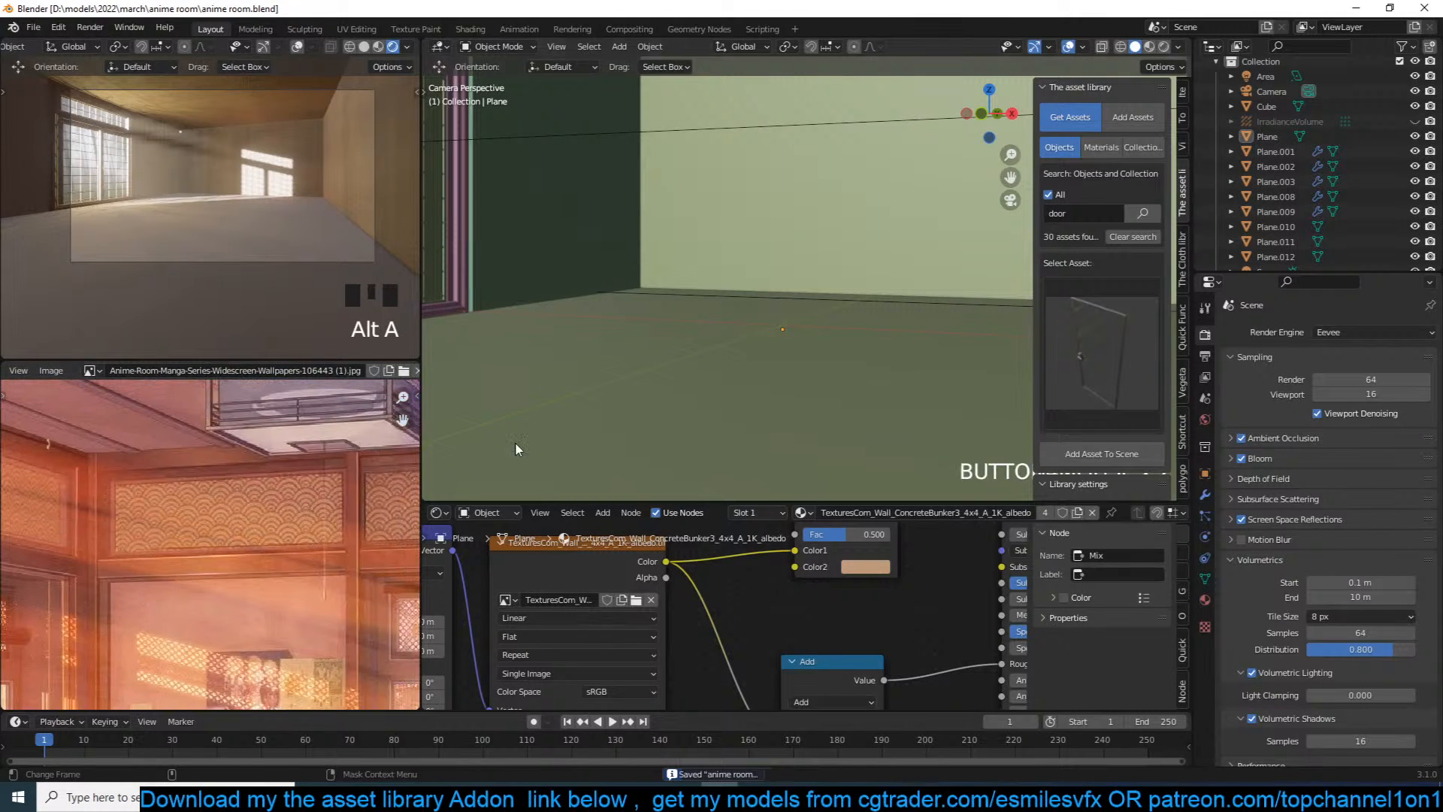
pyautogui.scroll(-2, 760, 295)
pyautogui.keyDown('shift'); pyautogui.moveTo(786, 262); pyautogui.dragTo(765, 308, button='middle'); pyautogui.keyUp('shift')
pyautogui.scroll(1, 765, 308)
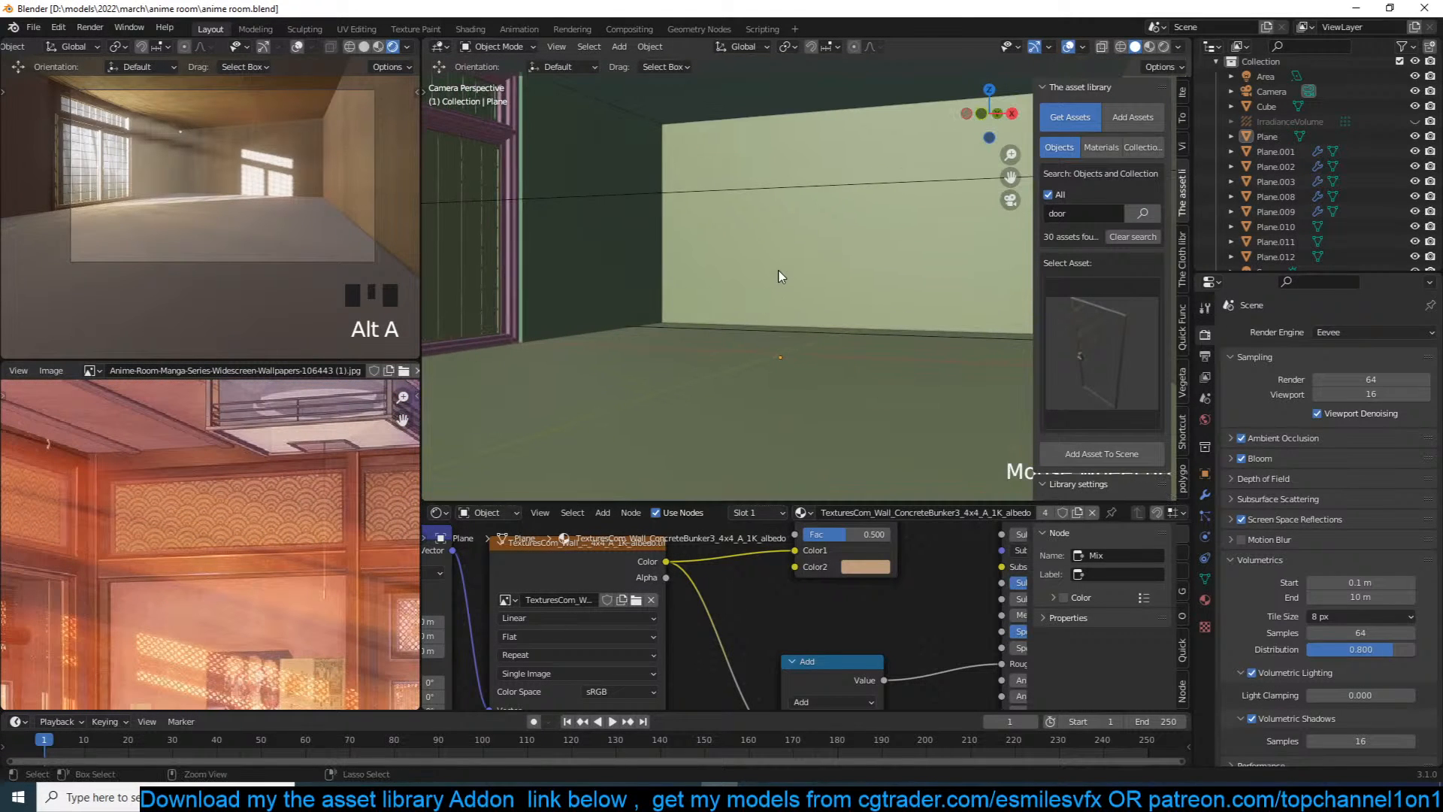
pyautogui.keyDown('shift'); pyautogui.moveTo(791, 256); pyautogui.dragTo(776, 284, button='middle'); pyautogui.keyUp('shift')
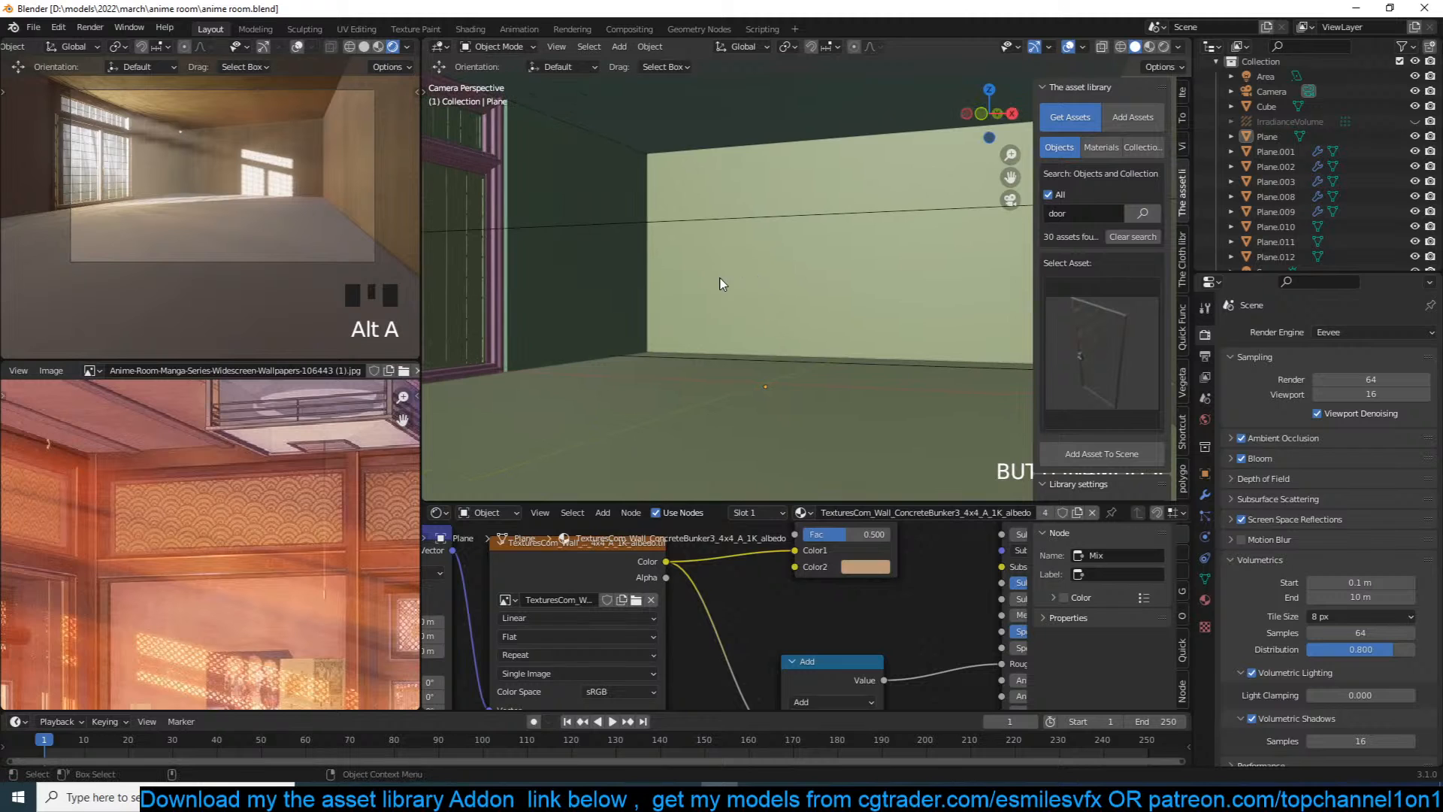
pyautogui.scroll(-1, 726, 279)
pyautogui.scroll(-1, 242, 565)
pyautogui.moveTo(209, 601); pyautogui.dragTo(167, 505, button='middle')
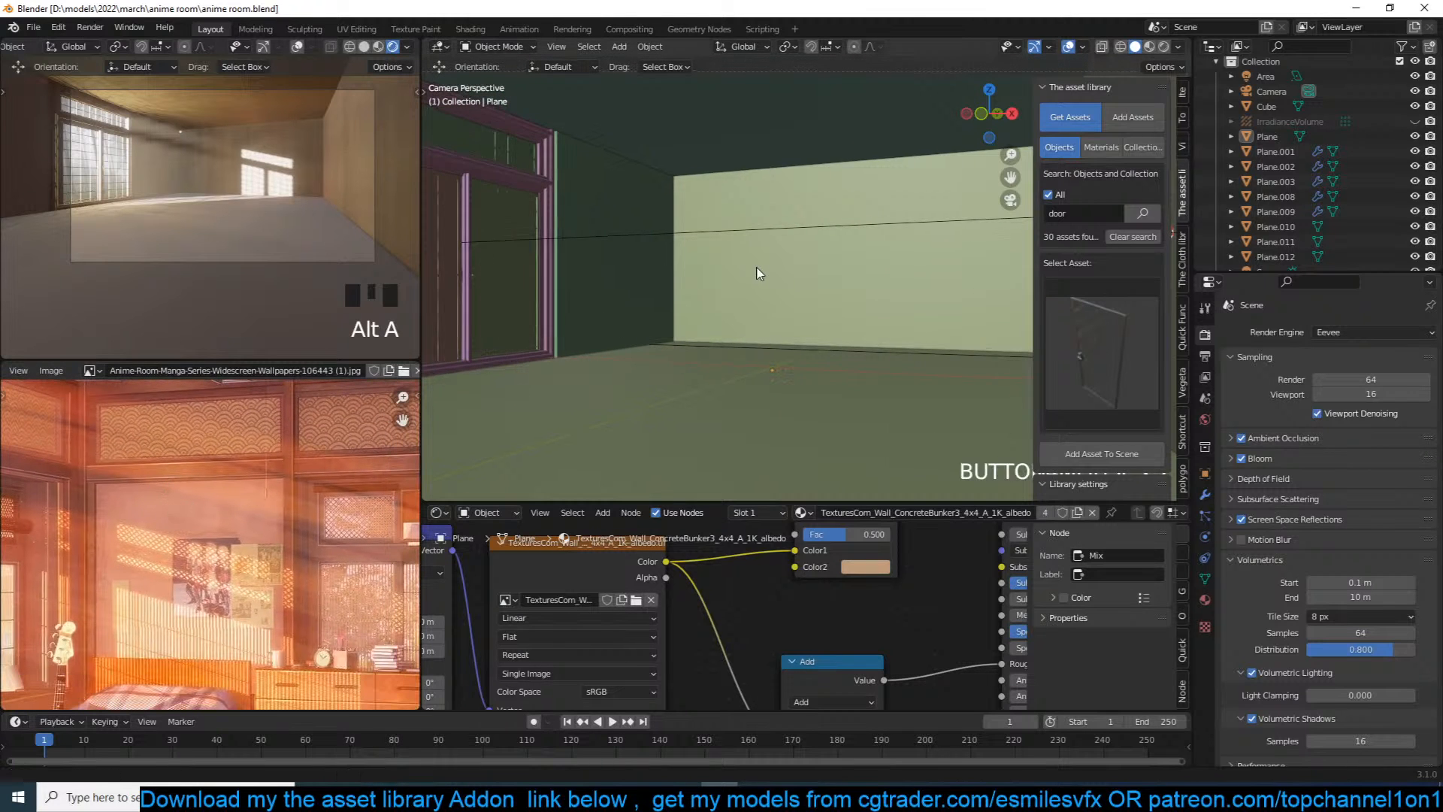
pyautogui.keyDown('shift'); pyautogui.moveTo(758, 263); pyautogui.dragTo(767, 291, button='middle'); pyautogui.keyUp('shift')
pyautogui.scroll(2, 767, 291)
# Step: Place the 3D cursor low on the back wall and add a cube there
pyautogui.keyDown('shift'); pyautogui.rightClick(725, 364); pyautogui.keyUp('shift')
pyautogui.hotkey('shift', 'a')
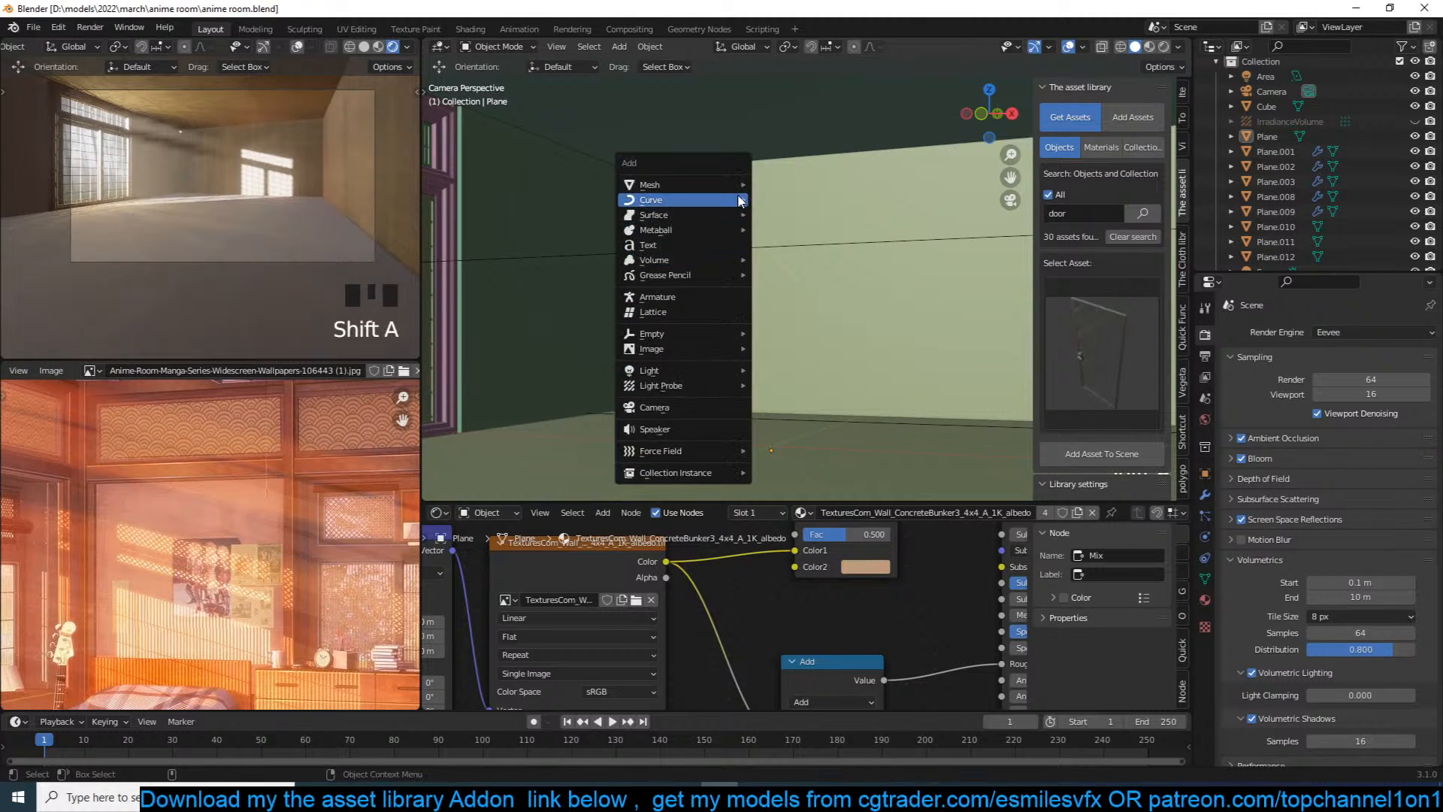
pyautogui.moveTo(750, 184)
pyautogui.click(788, 200)
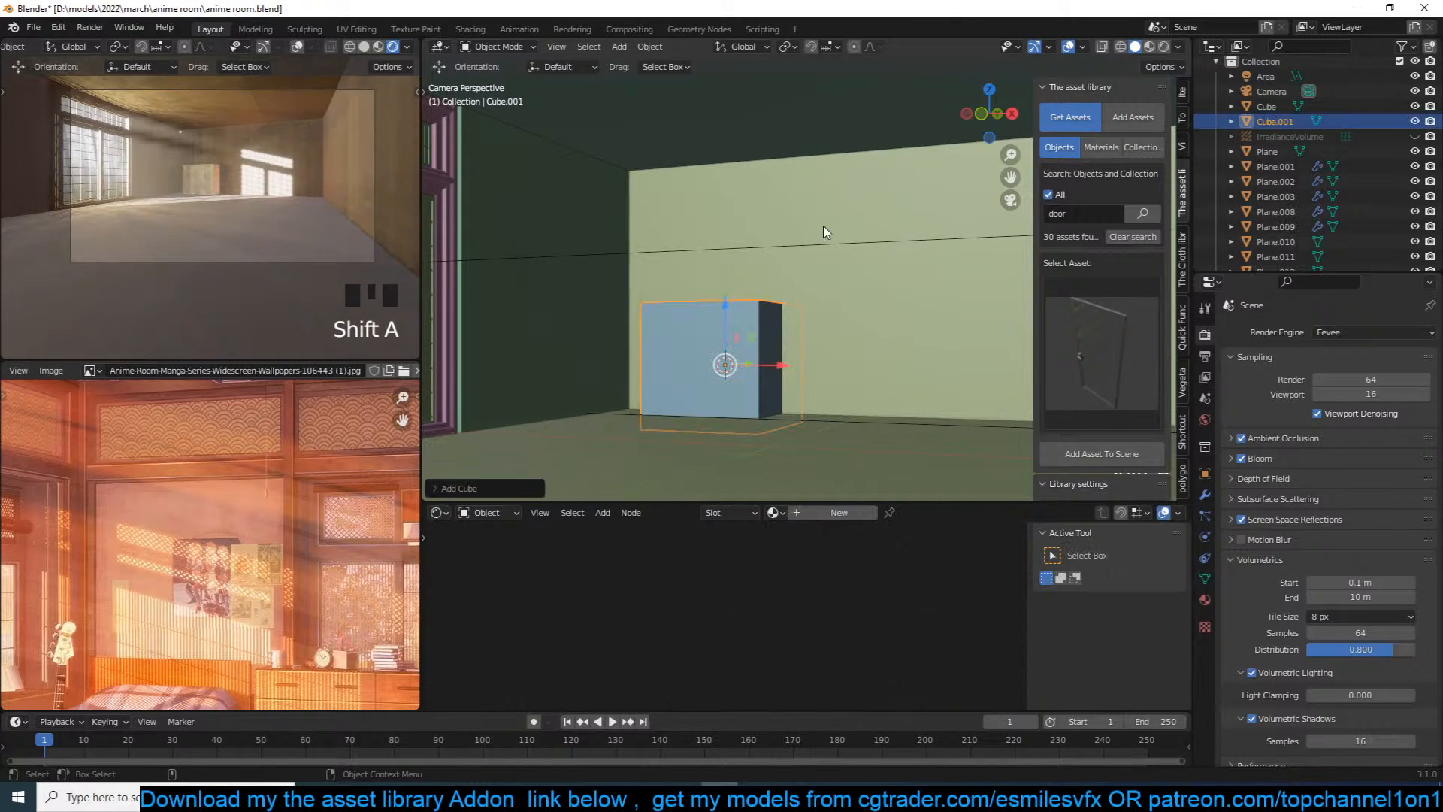
# Step: Scale the new cube down, apply its transform and shrink it further to a small block at the back wall
pyautogui.press('s')
pyautogui.click(743, 301)
pyautogui.hotkey('ctrl', 'a')
pyautogui.click(732, 309)
pyautogui.press('s')
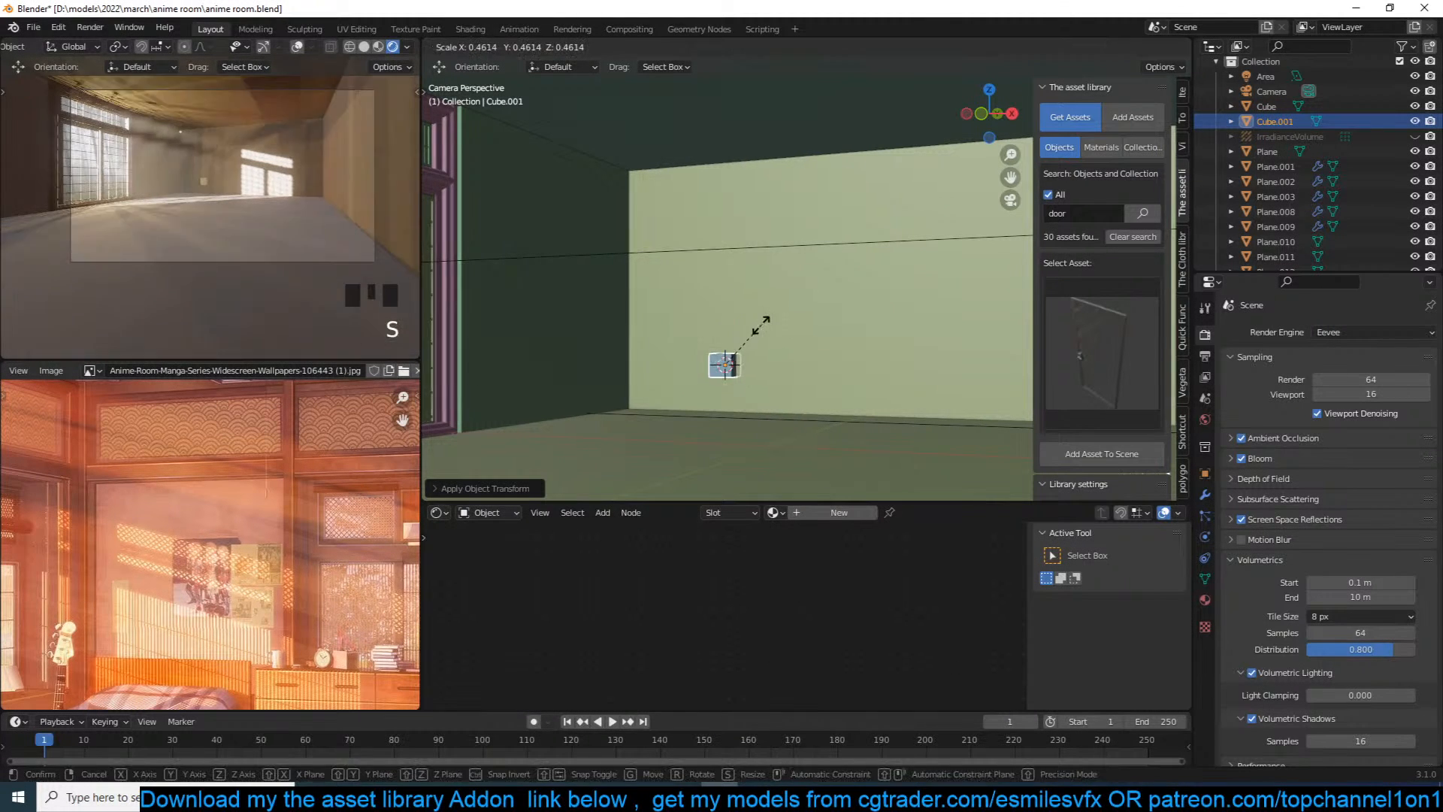
pyautogui.click(743, 335)
pyautogui.keyDown('shift'); pyautogui.moveTo(644, 358); pyautogui.dragTo(751, 335, button='middle'); pyautogui.keyUp('shift')
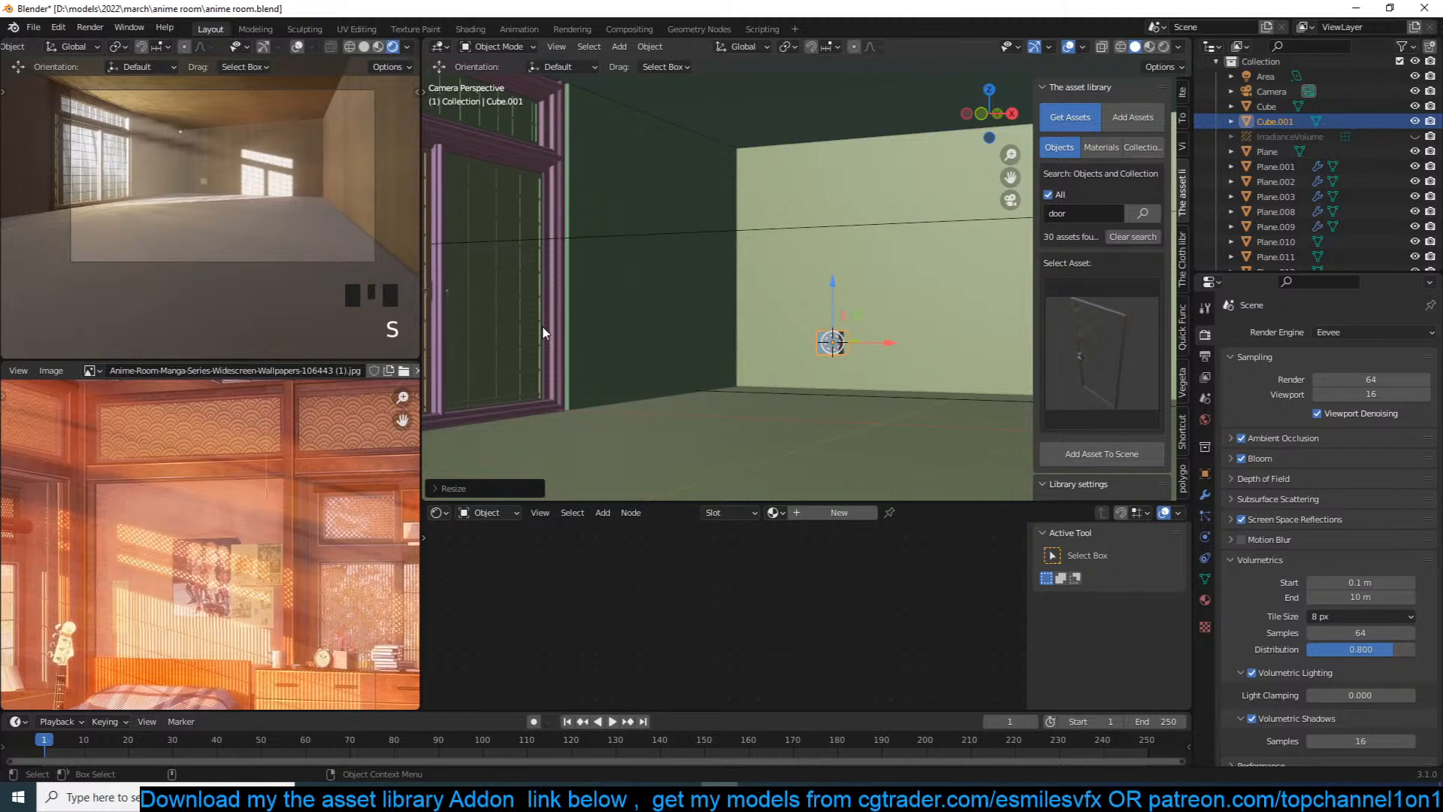
# Step: Link the door frame's wood material to the small cube at the back wall, reselect the cube and save the file
pyautogui.keyDown('shift'); pyautogui.click(559, 303); pyautogui.keyUp('shift')
pyautogui.hotkey('ctrl', 'l')
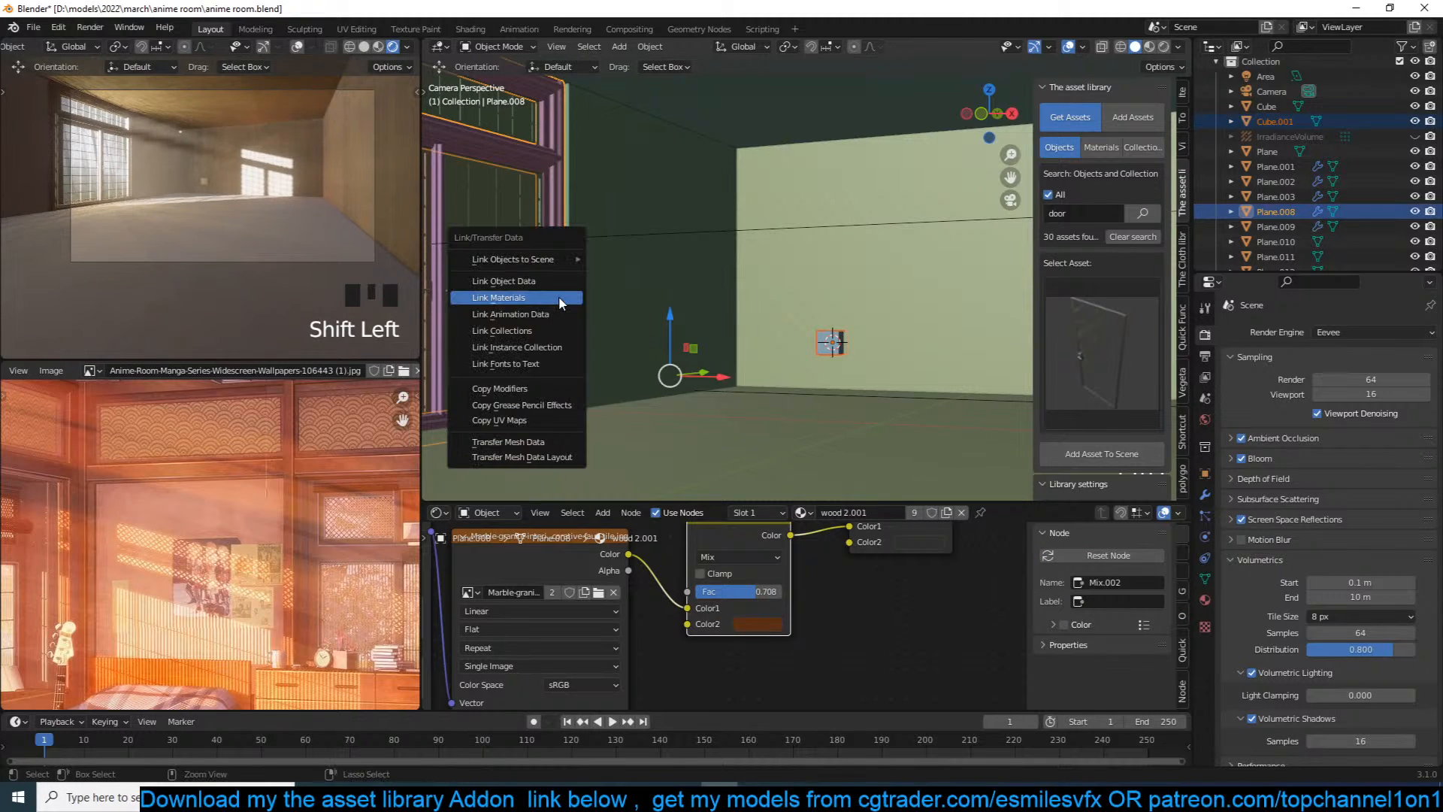
pyautogui.click(557, 296)
pyautogui.hotkey('alt', 'a')
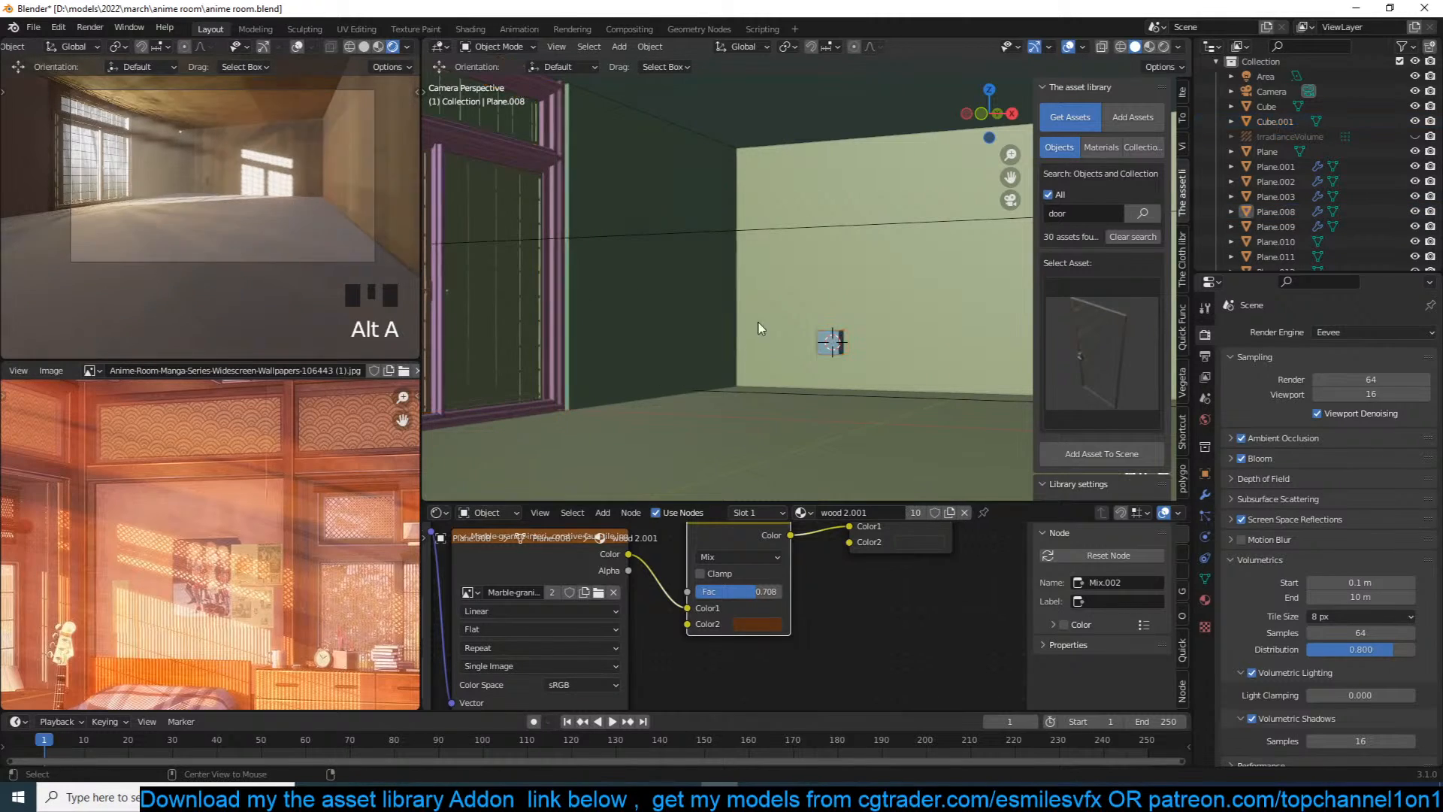
pyautogui.click(832, 342)
pyautogui.hotkey('ctrl', 's')
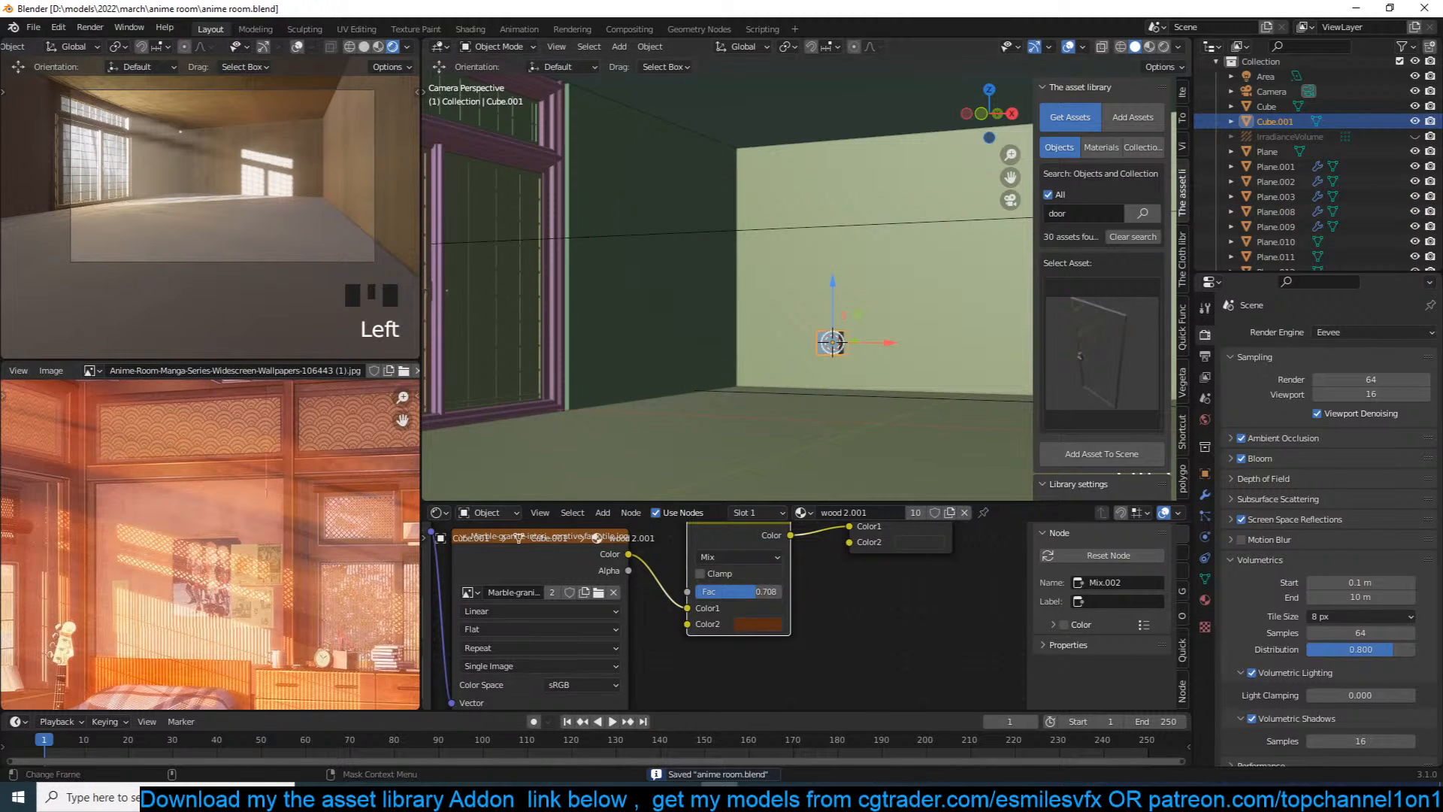
pyautogui.click(755, 797)
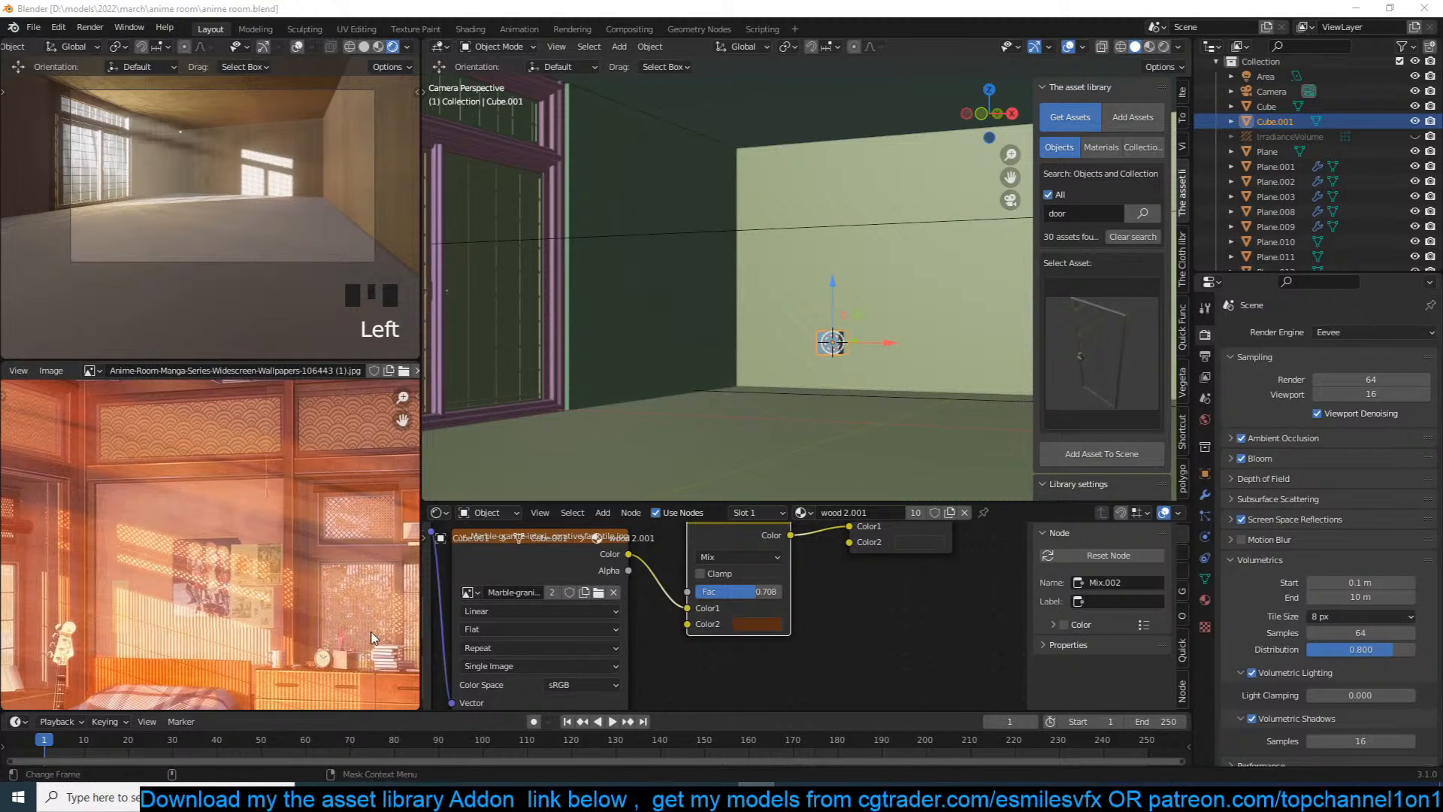
pyautogui.click(1346, 797)
pyautogui.moveTo(1349, 761); pyautogui.dragTo(1365, 761)
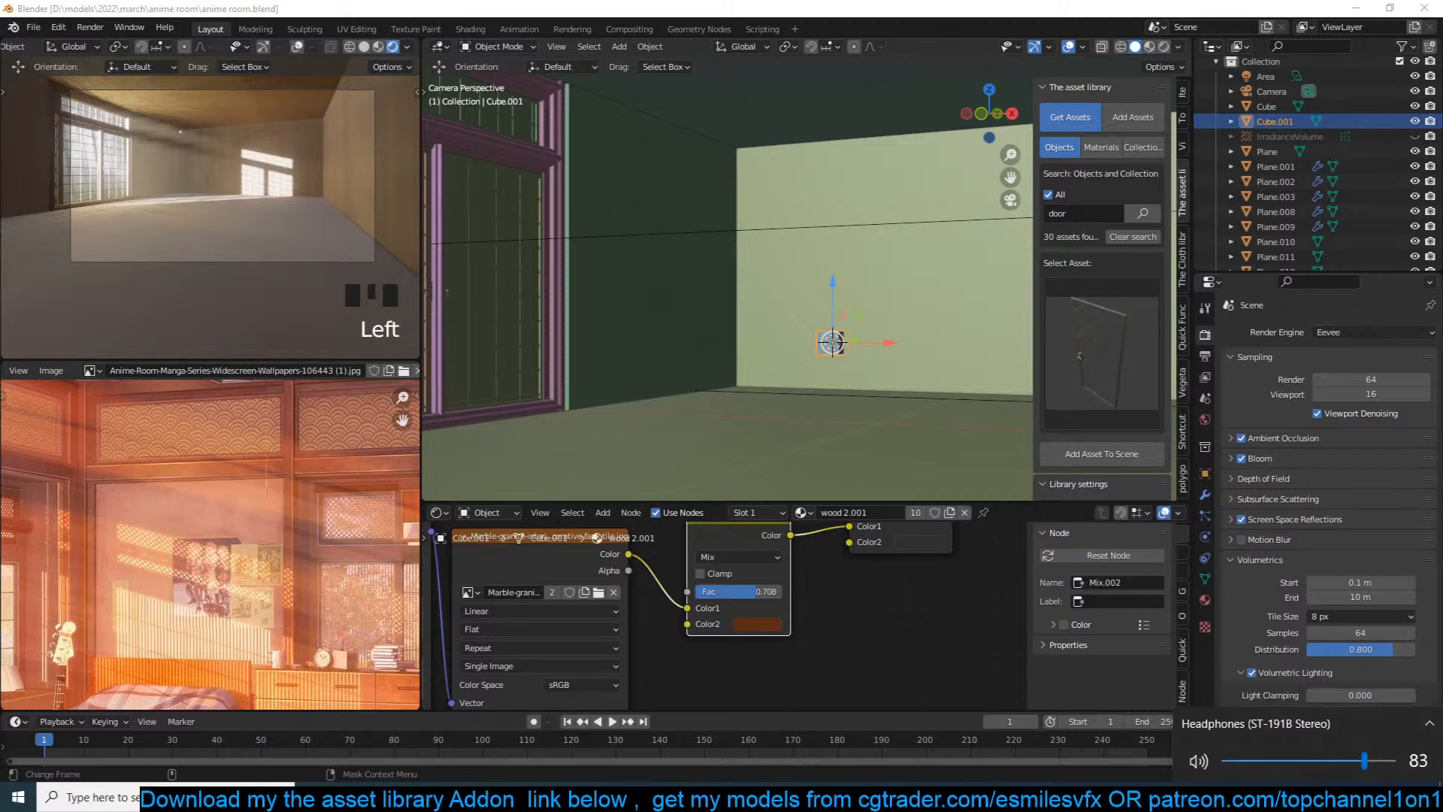
pyautogui.click(388, 797)
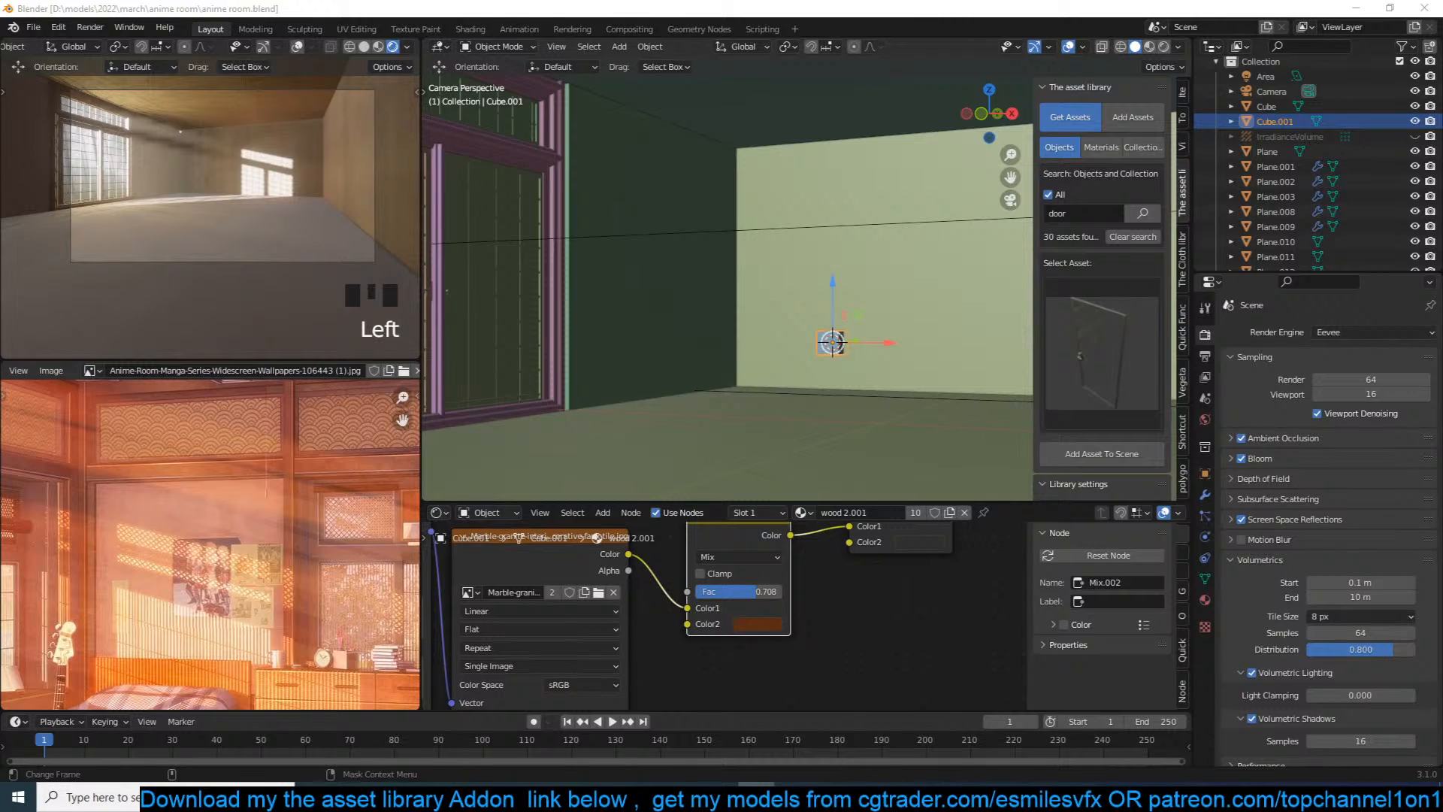
pyautogui.click(1347, 797)
pyautogui.moveTo(1363, 759); pyautogui.dragTo(1373, 760)
pyautogui.click(1332, 797)
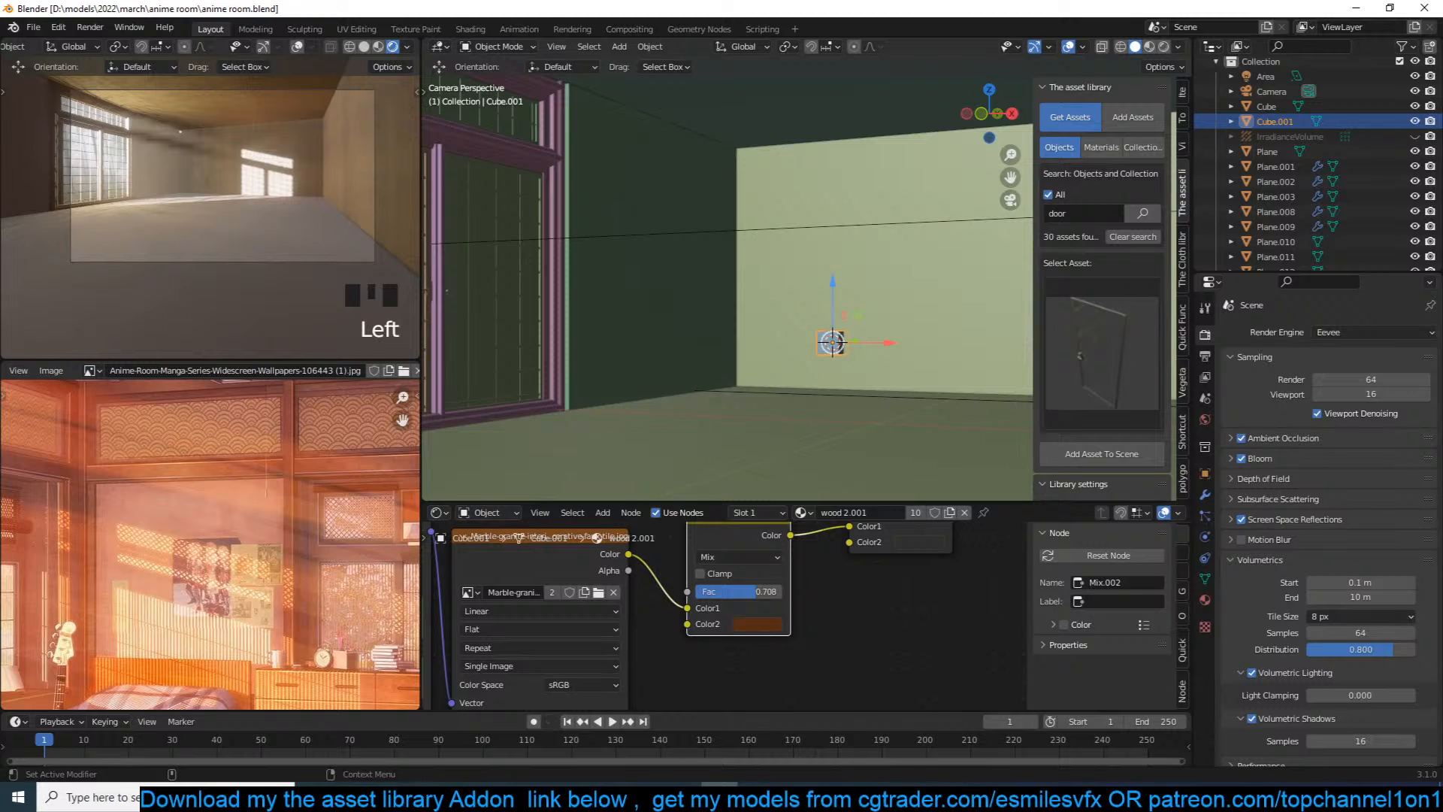
pyautogui.click(1292, 796)
pyautogui.click(1345, 796)
pyautogui.click(1342, 764)
pyautogui.moveTo(1342, 762); pyautogui.dragTo(1352, 762)
pyautogui.click(1346, 796)
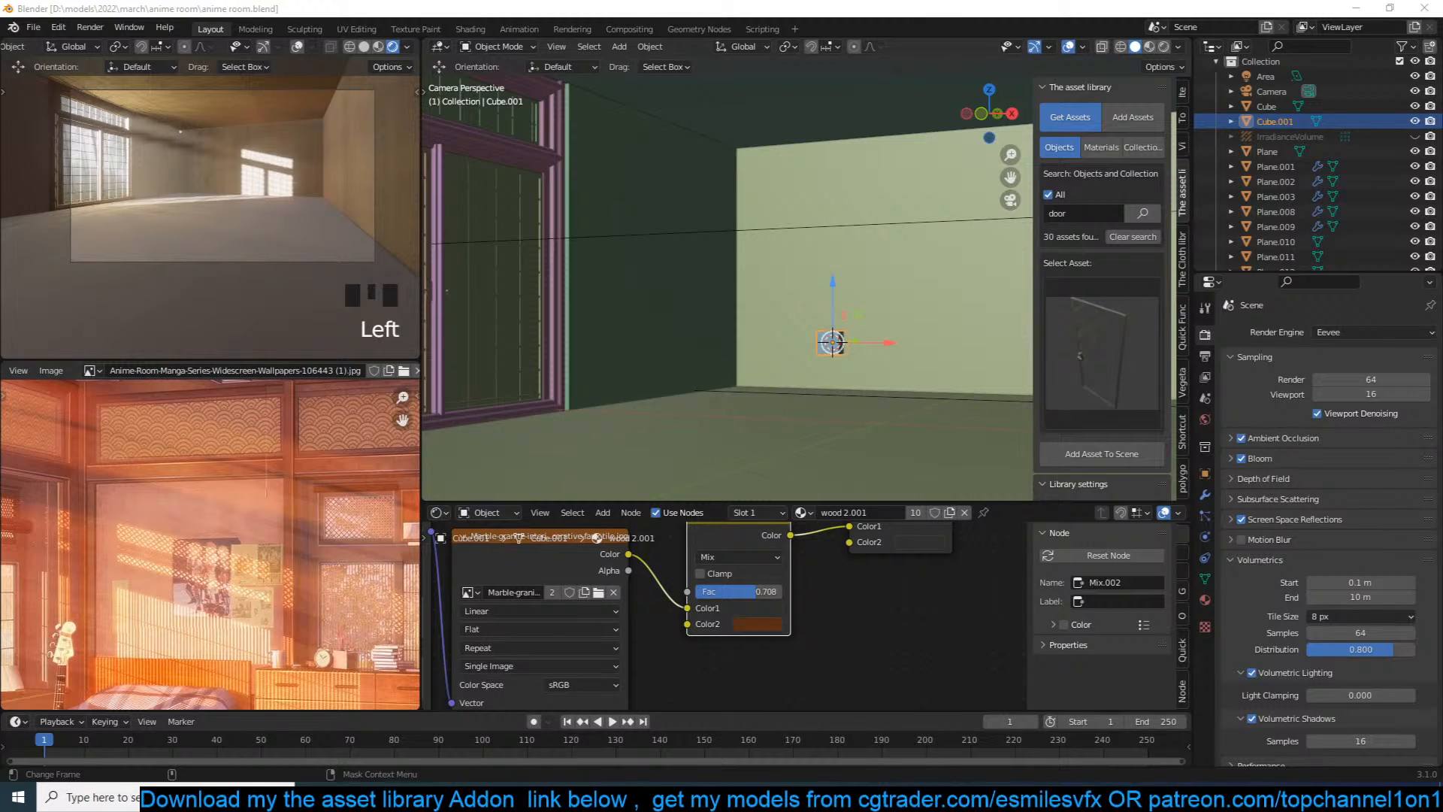
# Step: Select the small cube at the back wall again and save the file
pyautogui.click(714, 299)
pyautogui.click(834, 342)
pyautogui.click(835, 342)
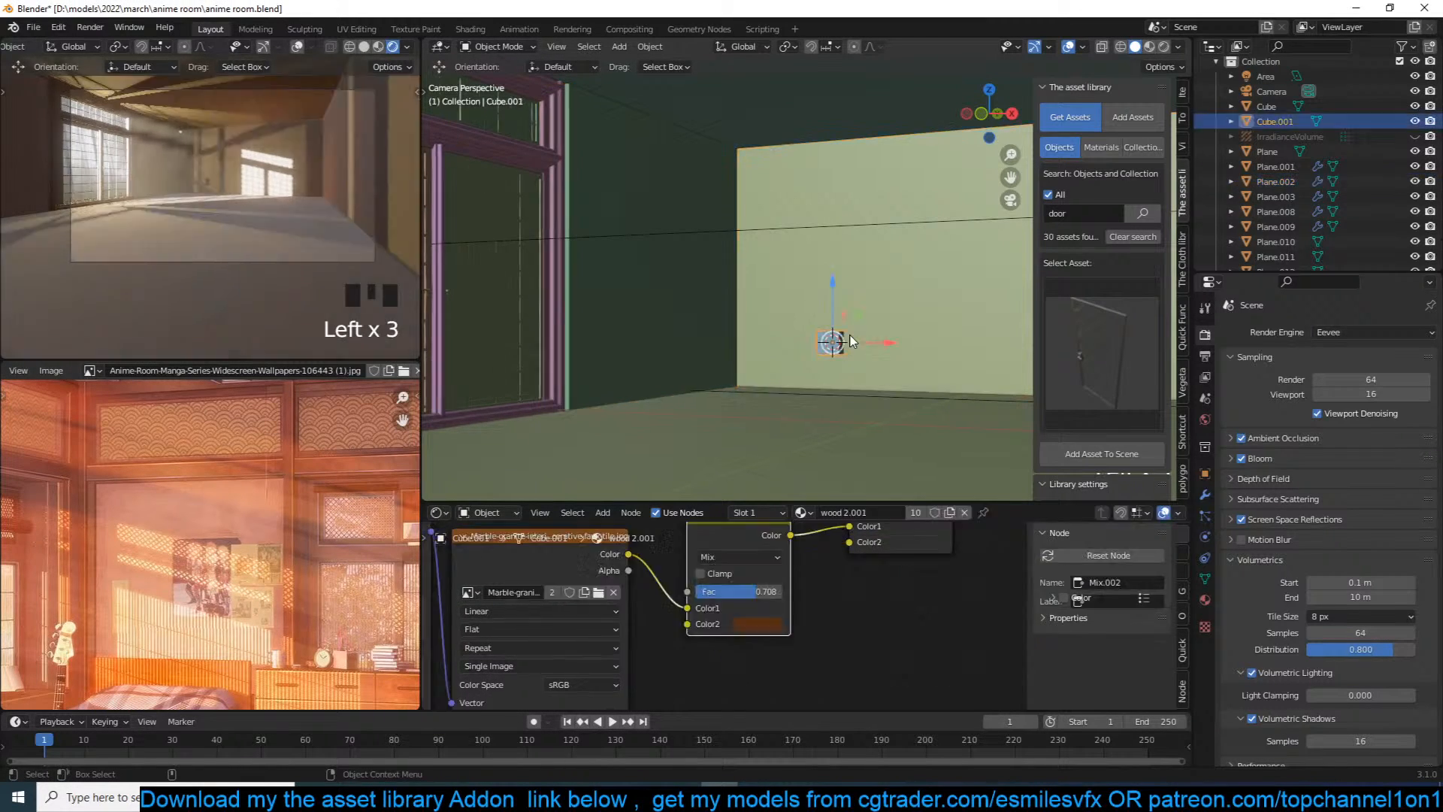
pyautogui.hotkey('ctrl', 's')
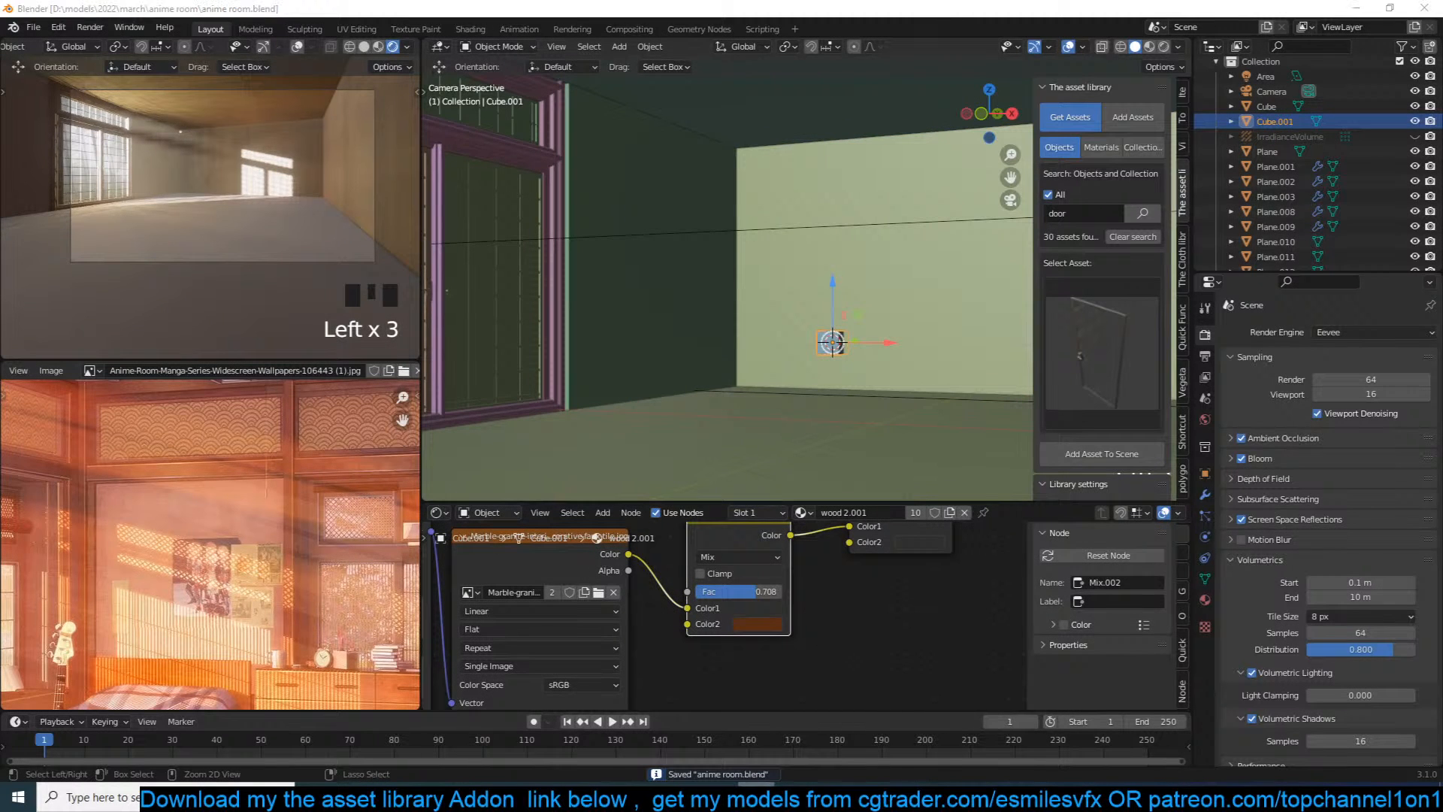
# Step: Place the 3D cursor at the floor corner by the back wall and snap the cube to it
pyautogui.press('KP_Decimal')
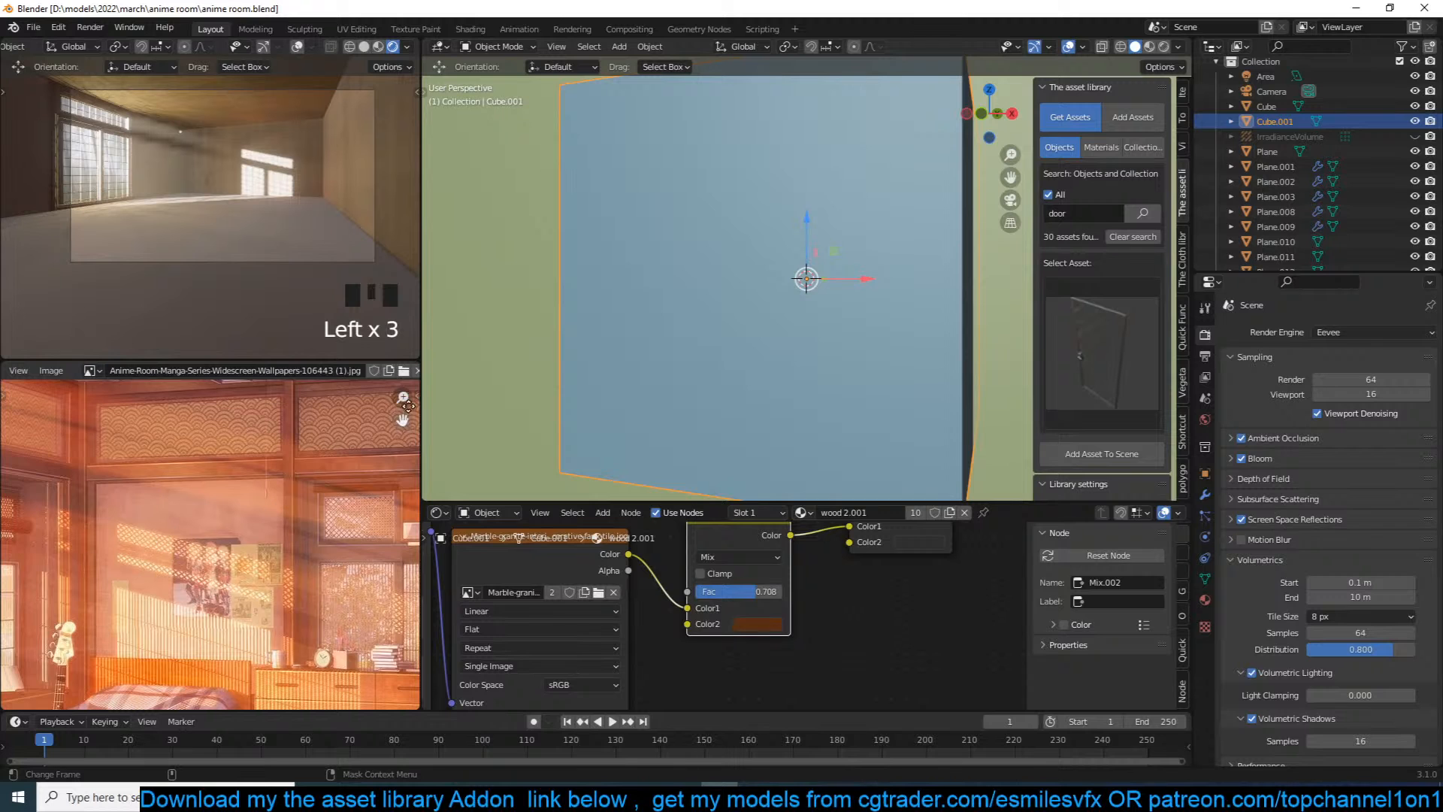
pyautogui.scroll(-5, 538, 343)
pyautogui.keyDown('shift'); pyautogui.rightClick(498, 416); pyautogui.keyUp('shift')
pyautogui.hotkey('shift', 's')
pyautogui.press('KP_Decimal')
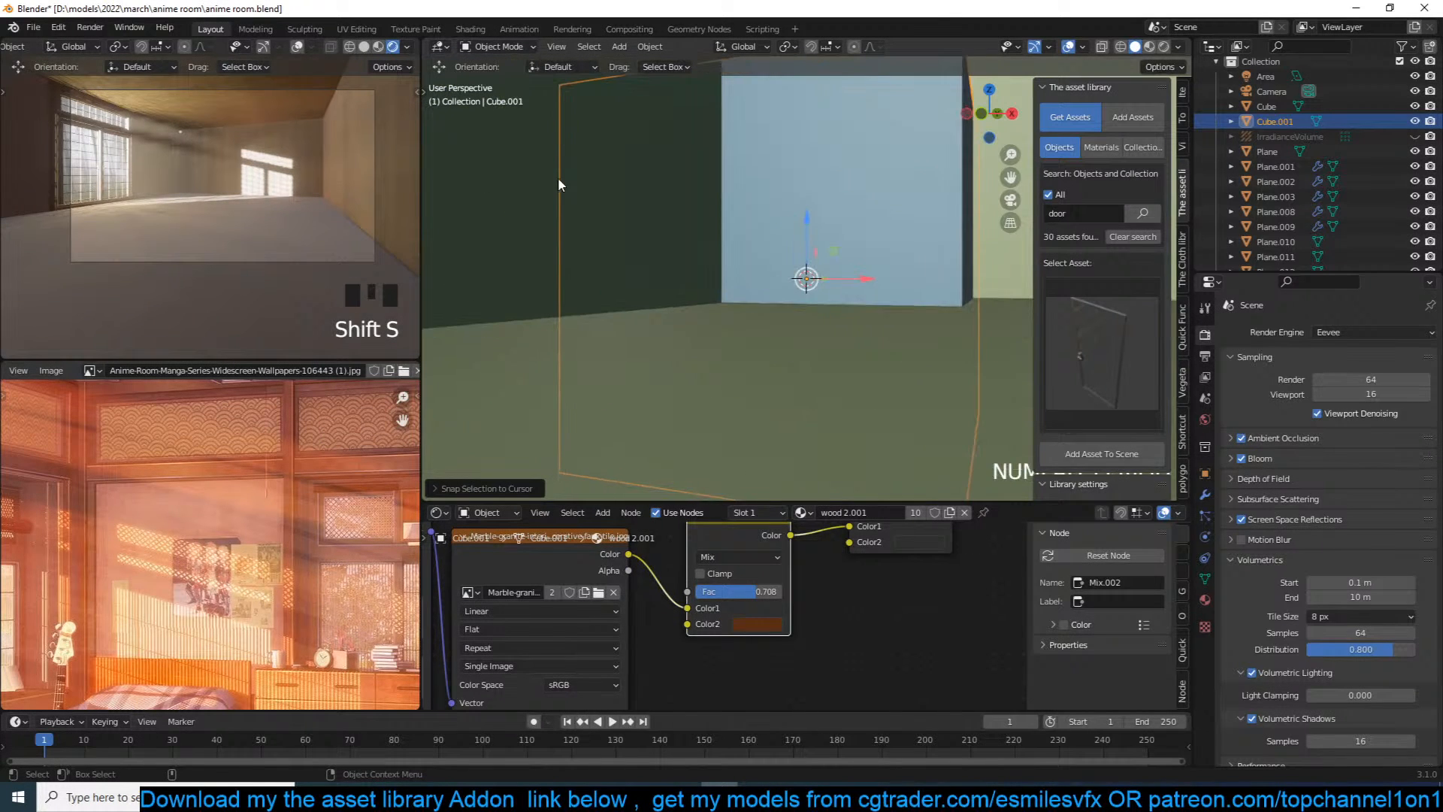
pyautogui.scroll(2, 683, 129)
pyautogui.scroll(-2, 682, 130)
# Step: Shrink the cube in the back corner, adjust its height along Z, move it onto the floor and save the file
pyautogui.press('s')
pyautogui.click(791, 354)
pyautogui.press('s')
pyautogui.press('z')
pyautogui.click(811, 291)
pyautogui.moveTo(755, 352); pyautogui.dragTo(766, 326)
pyautogui.moveTo(766, 326); pyautogui.dragTo(790, 326, button='middle')
pyautogui.scroll(2, 790, 327)
pyautogui.hotkey('ctrl', 's')
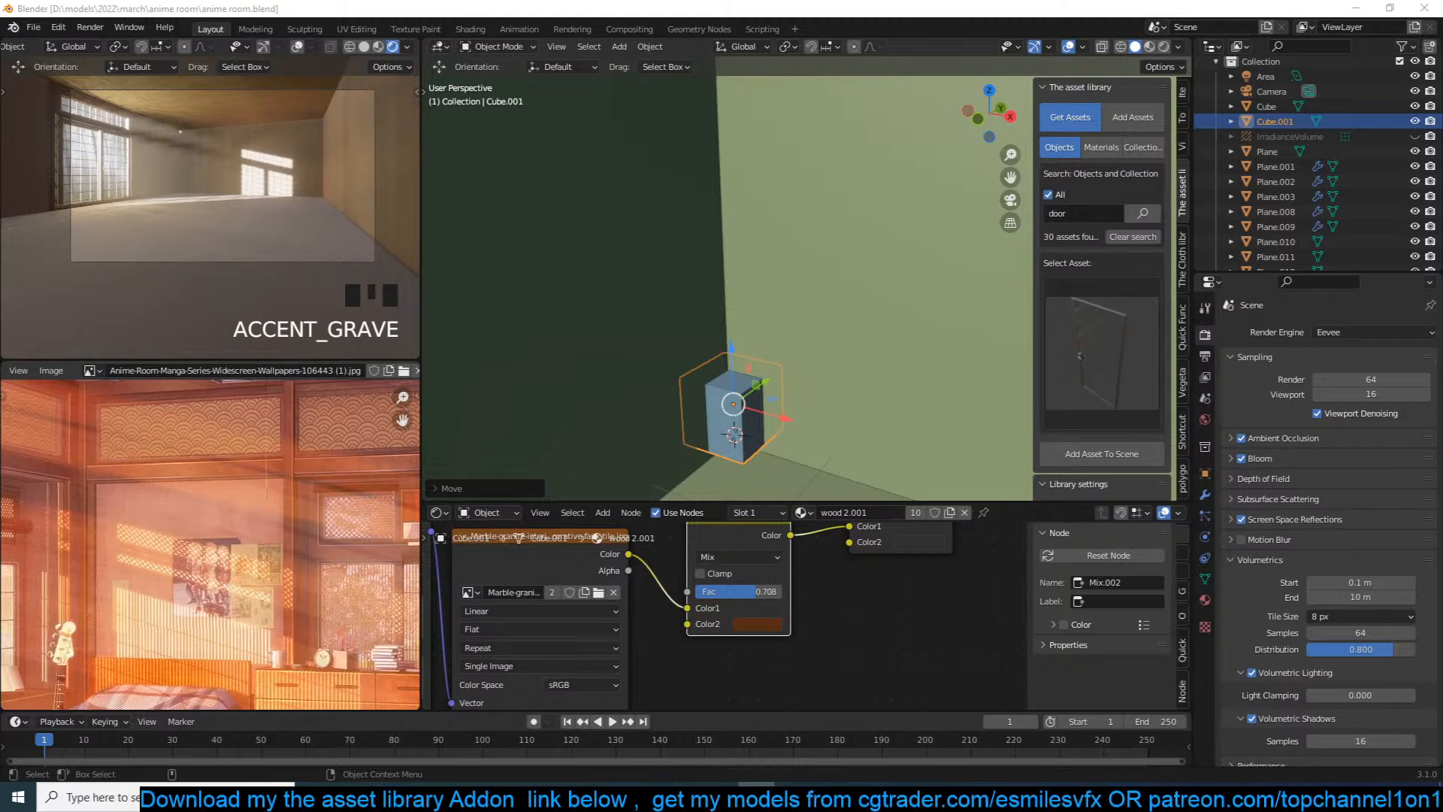
# Step: Link the door frame's wood material to the corner cube again and reselect only the cube
pyautogui.scroll(-3, 896, 345)
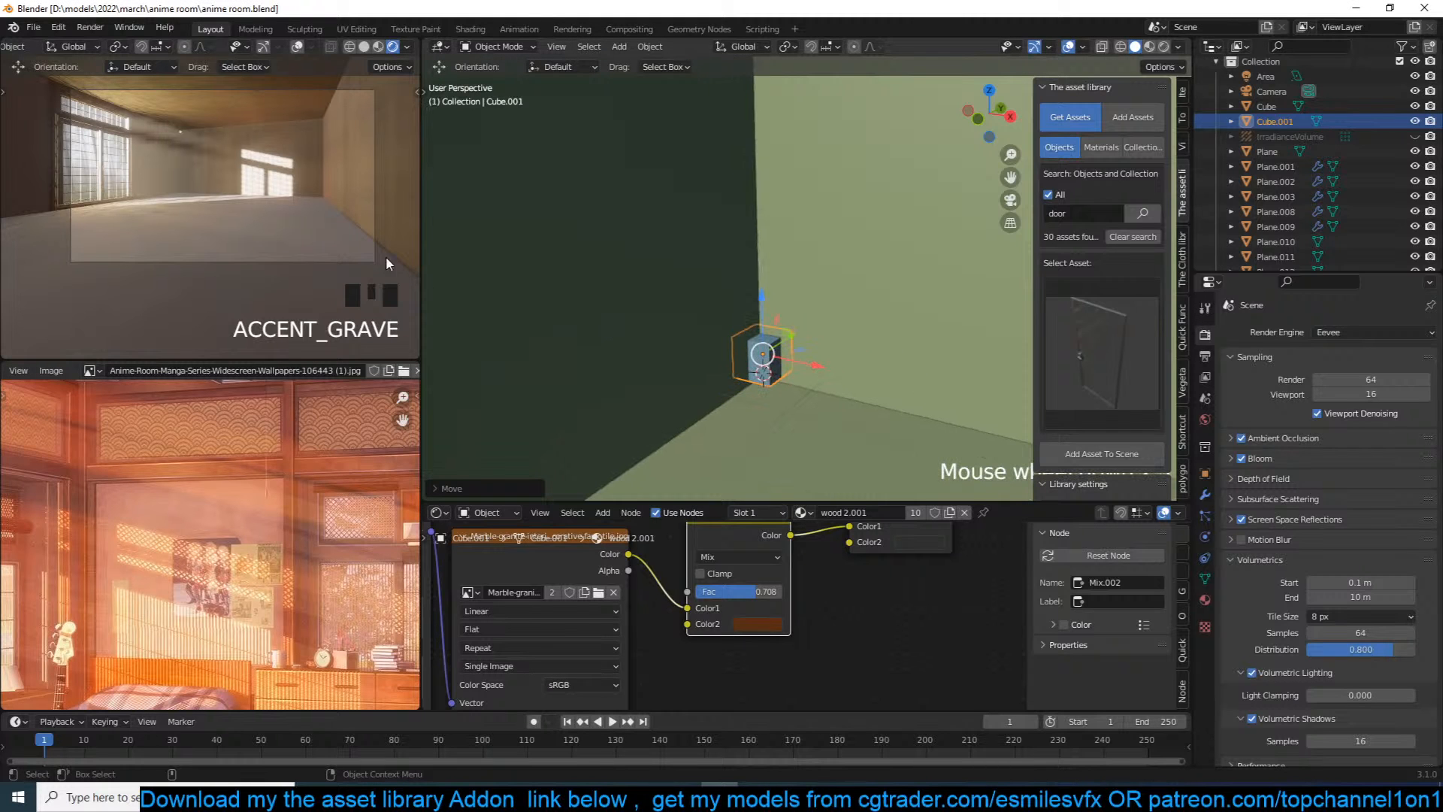
pyautogui.scroll(-10, 661, 358)
pyautogui.scroll(4, 661, 359)
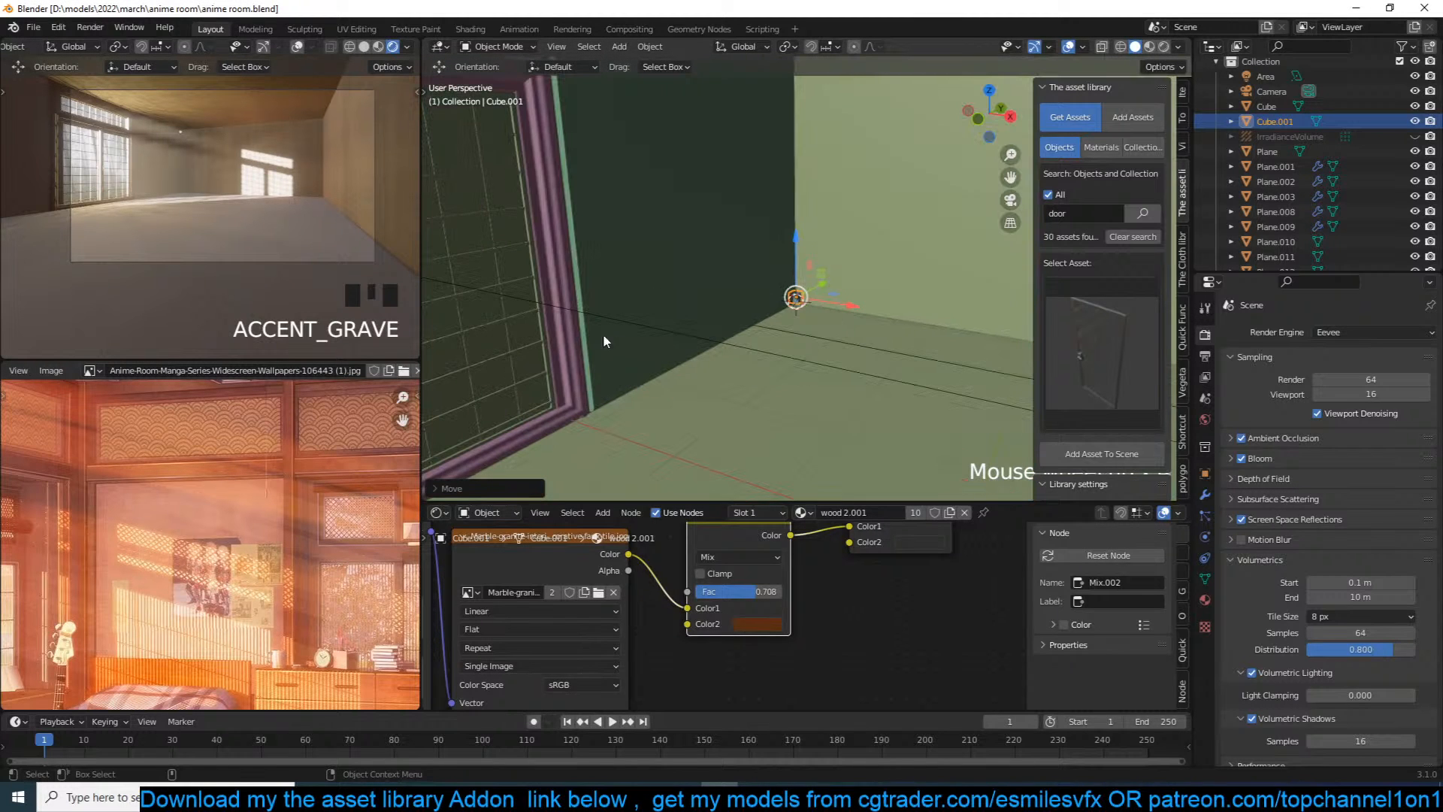
pyautogui.keyDown('shift'); pyautogui.click(566, 340); pyautogui.keyUp('shift')
pyautogui.hotkey('ctrl', 'l')
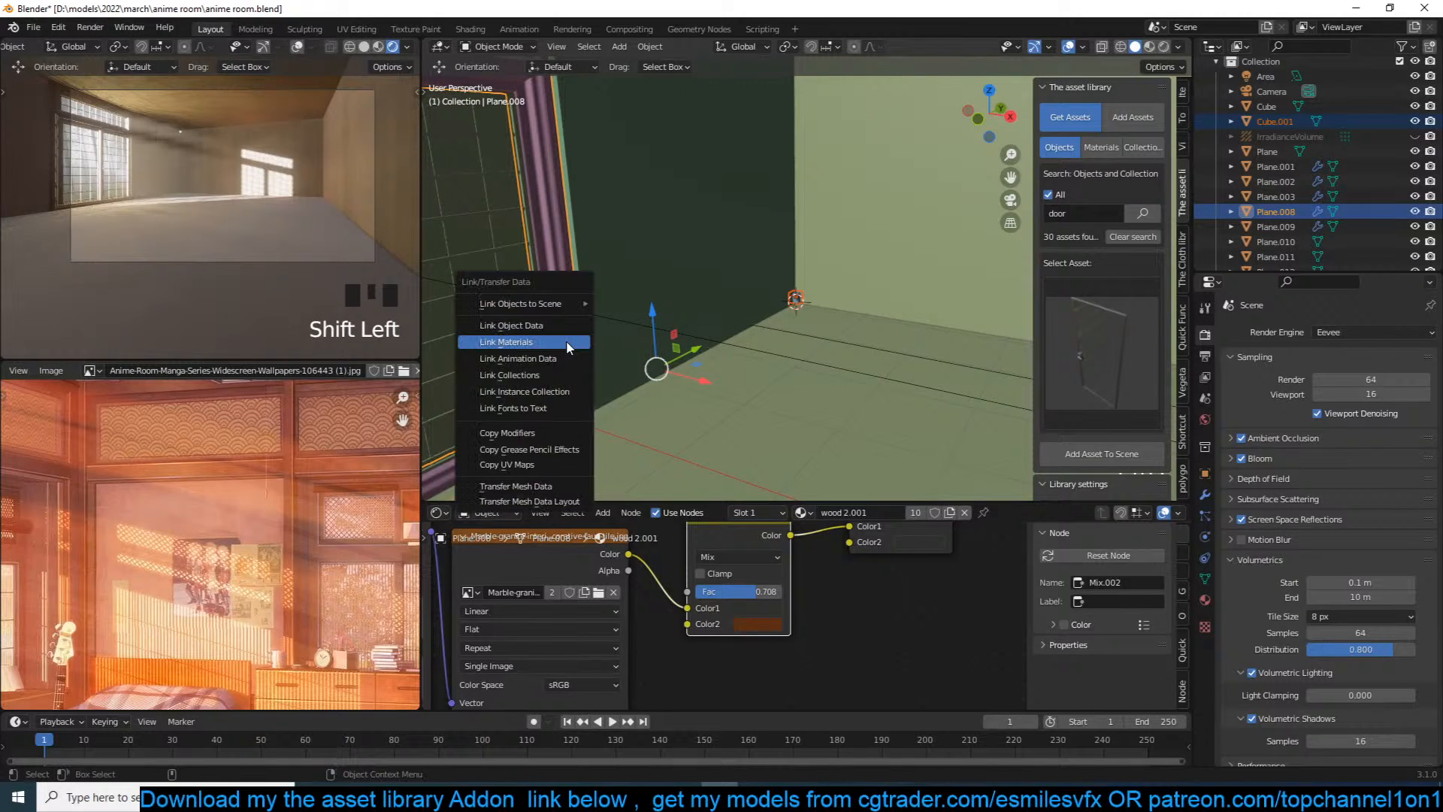
pyautogui.click(566, 341)
pyautogui.hotkey('alt', 'a')
pyautogui.click(787, 321)
# Step: Add a bevel modifier to the cube in the back corner
pyautogui.click(770, 401)
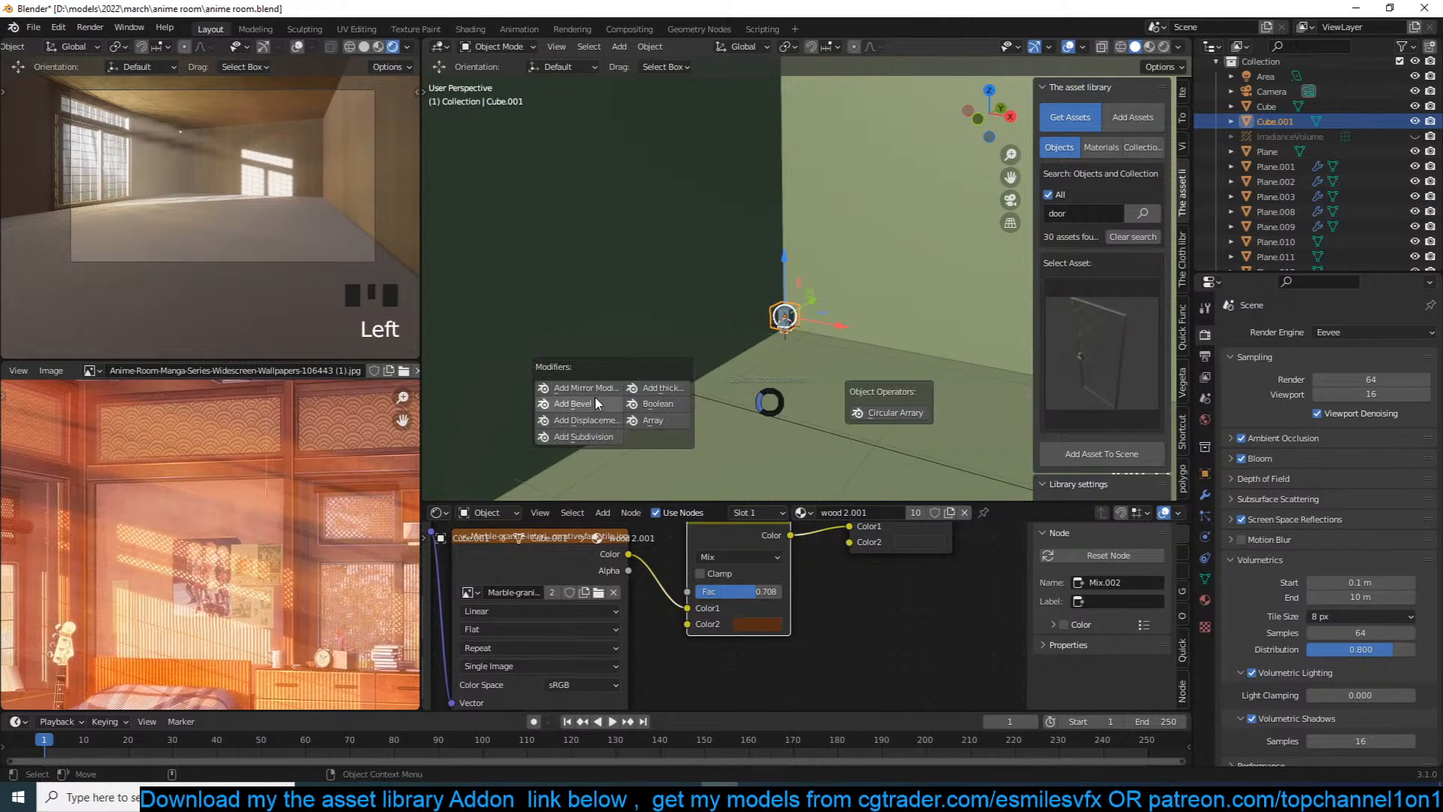
pyautogui.press('Escape')
pyautogui.scroll(3, 736, 298)
# Step: Raise the cube's top face along Z to stretch the cube into a tall post in the back corner
pyautogui.press('Tab')
pyautogui.scroll(-4, 764, 344)
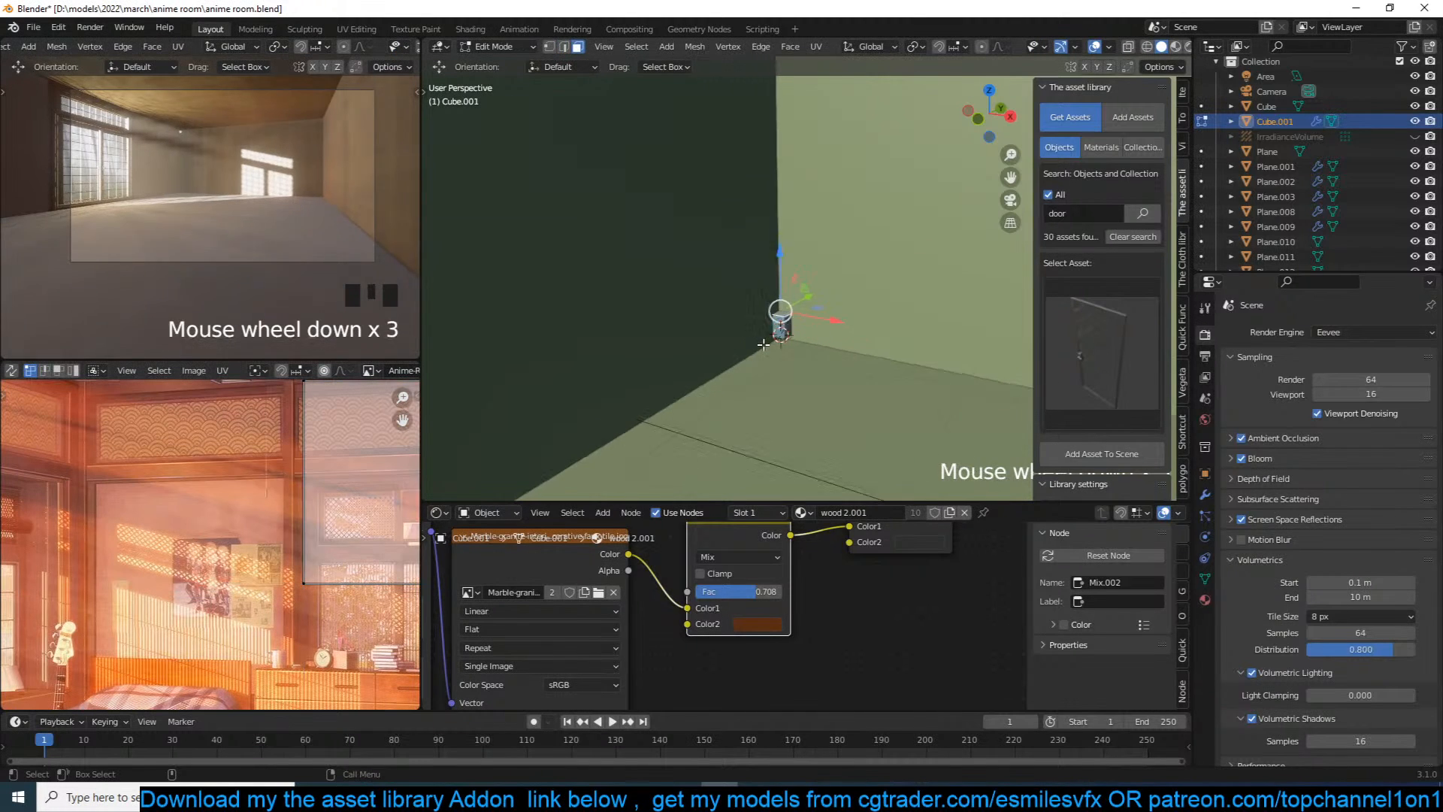
pyautogui.press('g')
pyautogui.press('z')
pyautogui.click(770, 145)
pyautogui.keyDown('shift'); pyautogui.moveTo(770, 145); pyautogui.dragTo(764, 295, button='middle'); pyautogui.keyUp('shift')
pyautogui.scroll(-2, 764, 295)
pyautogui.press('g')
pyautogui.press('z')
pyautogui.click(768, 202)
pyautogui.scroll(-2, 790, 333)
pyautogui.keyDown('shift'); pyautogui.moveTo(776, 218); pyautogui.dragTo(796, 294, button='middle'); pyautogui.keyUp('shift')
pyautogui.scroll(1, 789, 333)
pyautogui.scroll(1, 789, 333)
# Step: Scale the whole corner post along X
pyautogui.press('a')
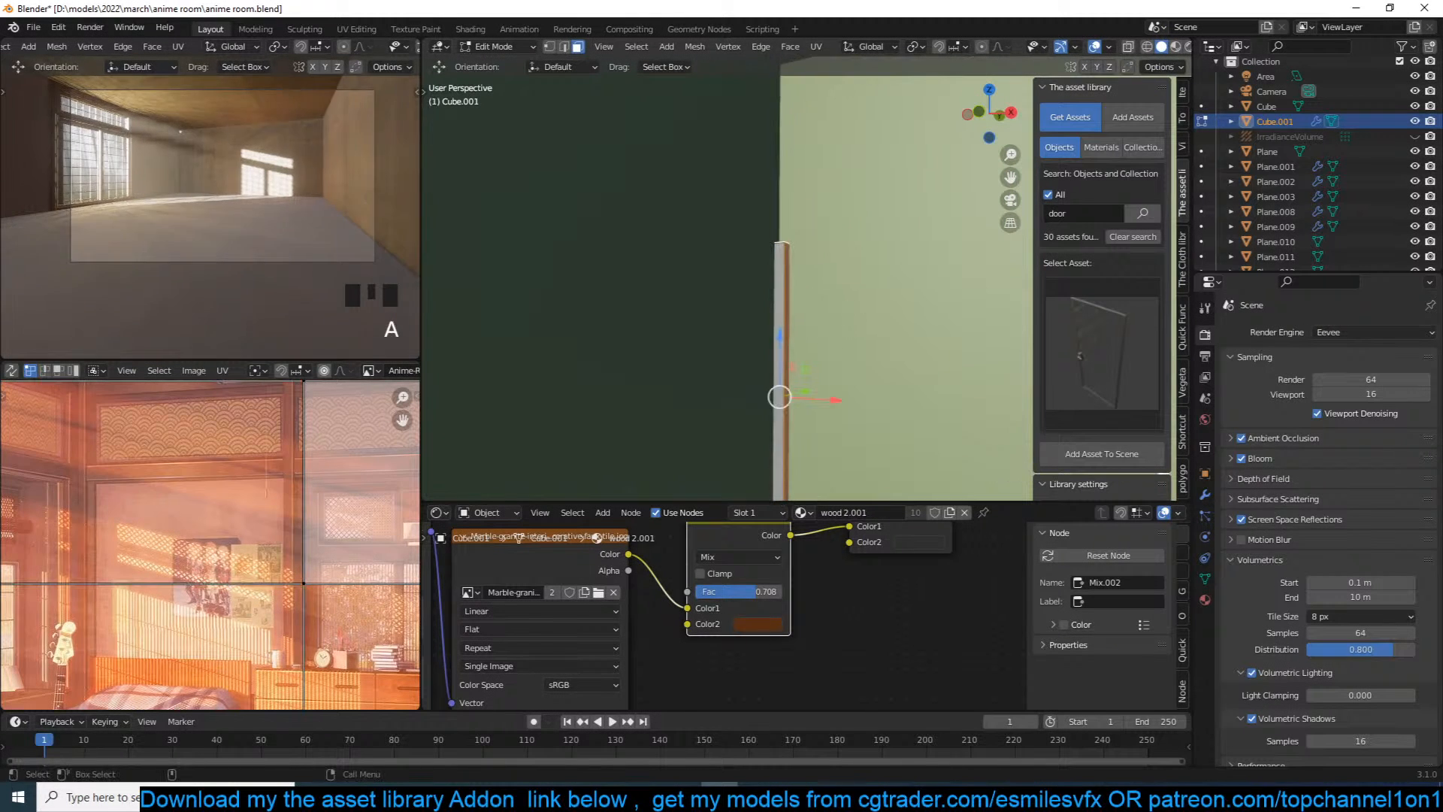
pyautogui.press('s')
pyautogui.press('x')
pyautogui.click(871, 305)
pyautogui.press('`')
pyautogui.press('`')
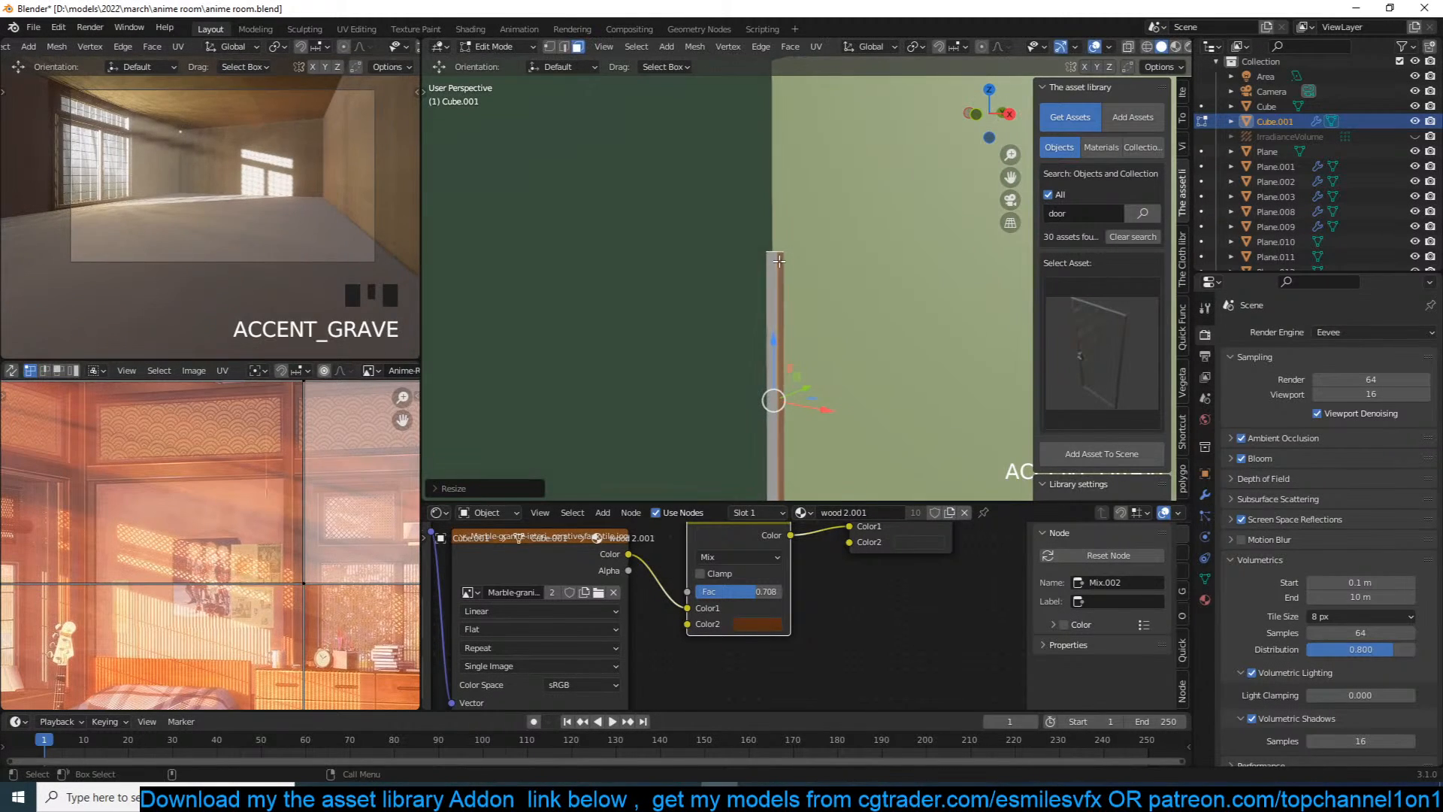
# Step: Move the post's top face up to the ceiling and leave Edit Mode
pyautogui.moveTo(782, 259); pyautogui.dragTo(820, 300, button='middle')
pyautogui.click(780, 272)
pyautogui.press('g')
pyautogui.click(780, 290)
pyautogui.scroll(-4, 781, 290)
pyautogui.press('Tab')
pyautogui.scroll(2, 844, 331)
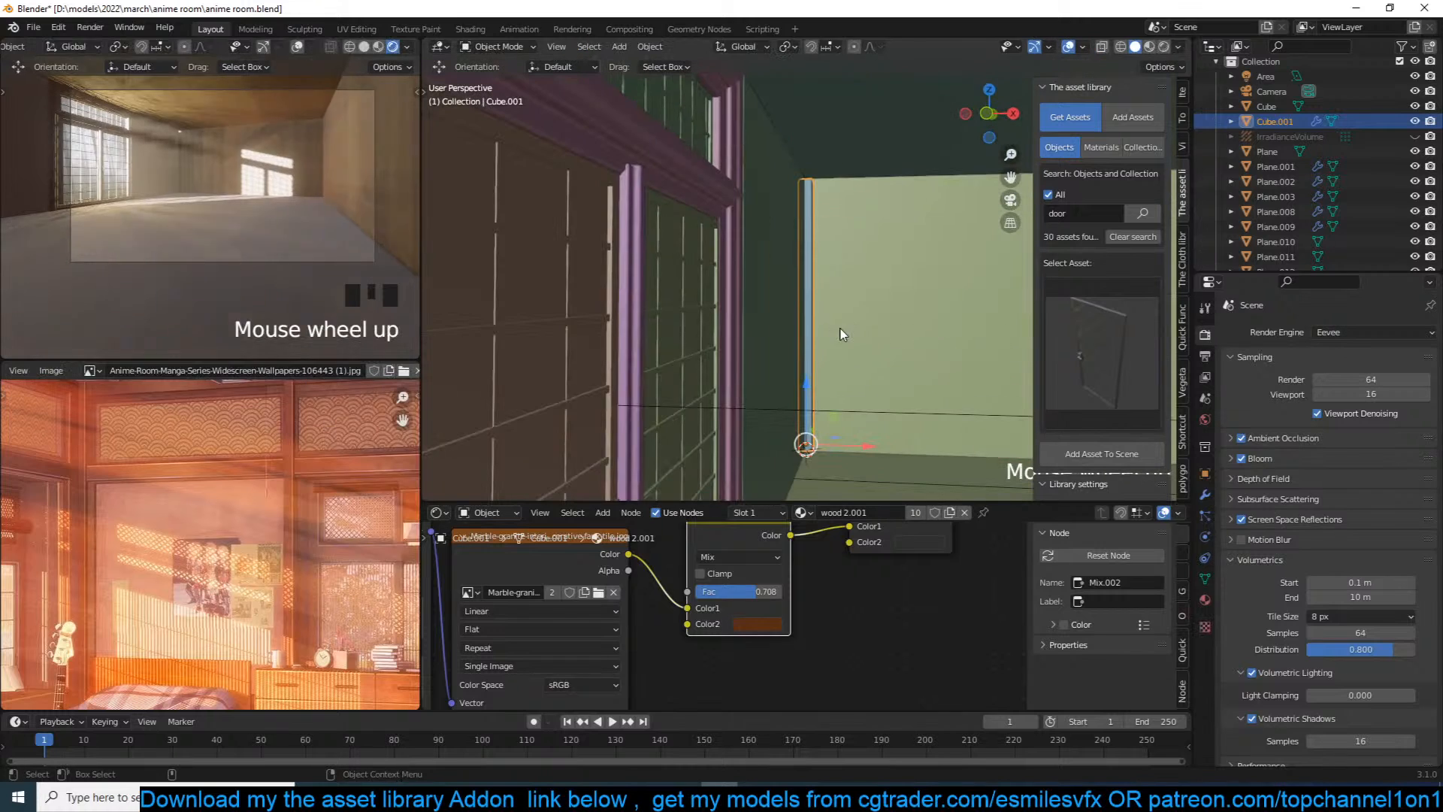
# Step: Duplicate the corner post's top face and shift the copy along X
pyautogui.press('Tab')
pyautogui.scroll(4, 782, 339)
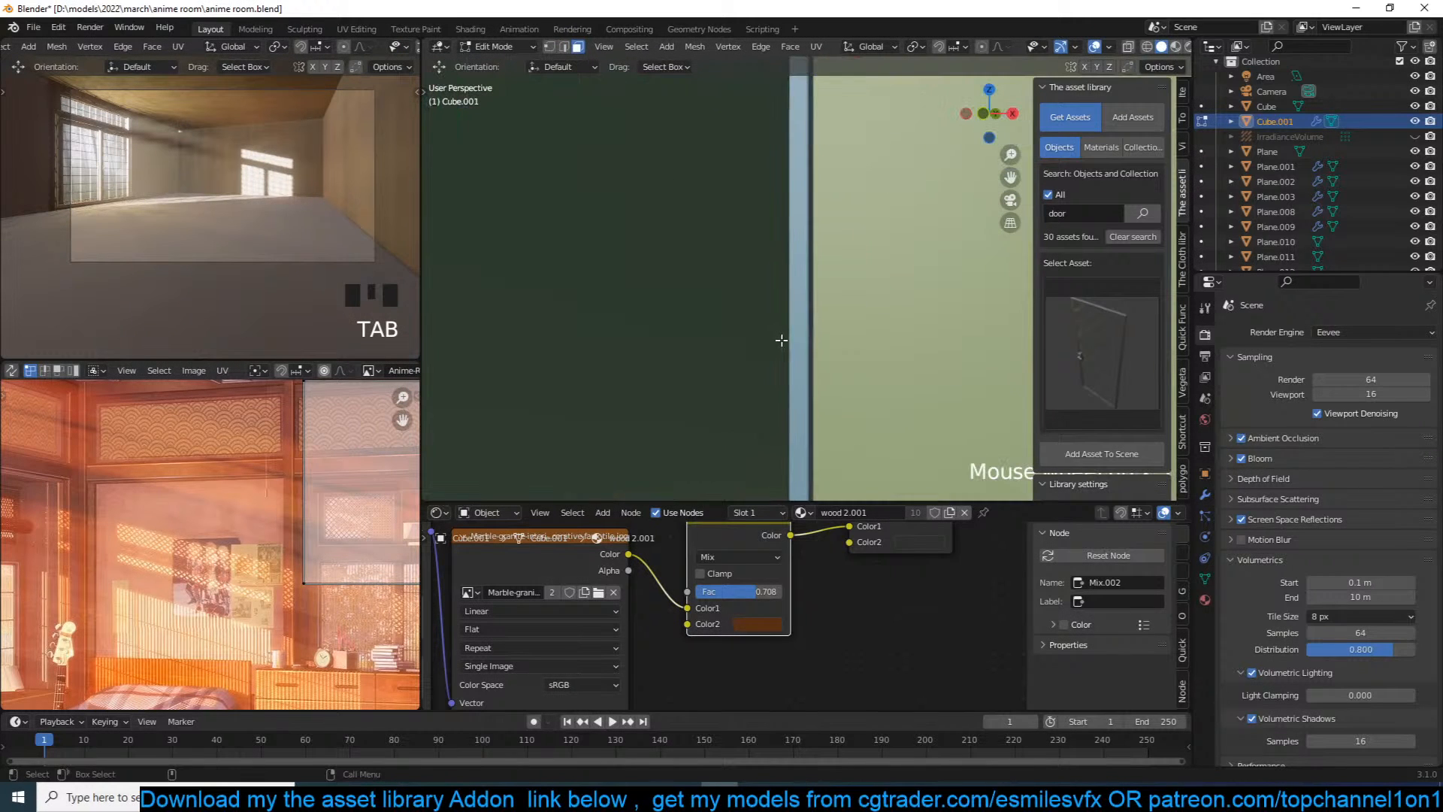
pyautogui.keyDown('shift'); pyautogui.moveTo(817, 270); pyautogui.dragTo(796, 337, button='middle'); pyautogui.keyUp('shift')
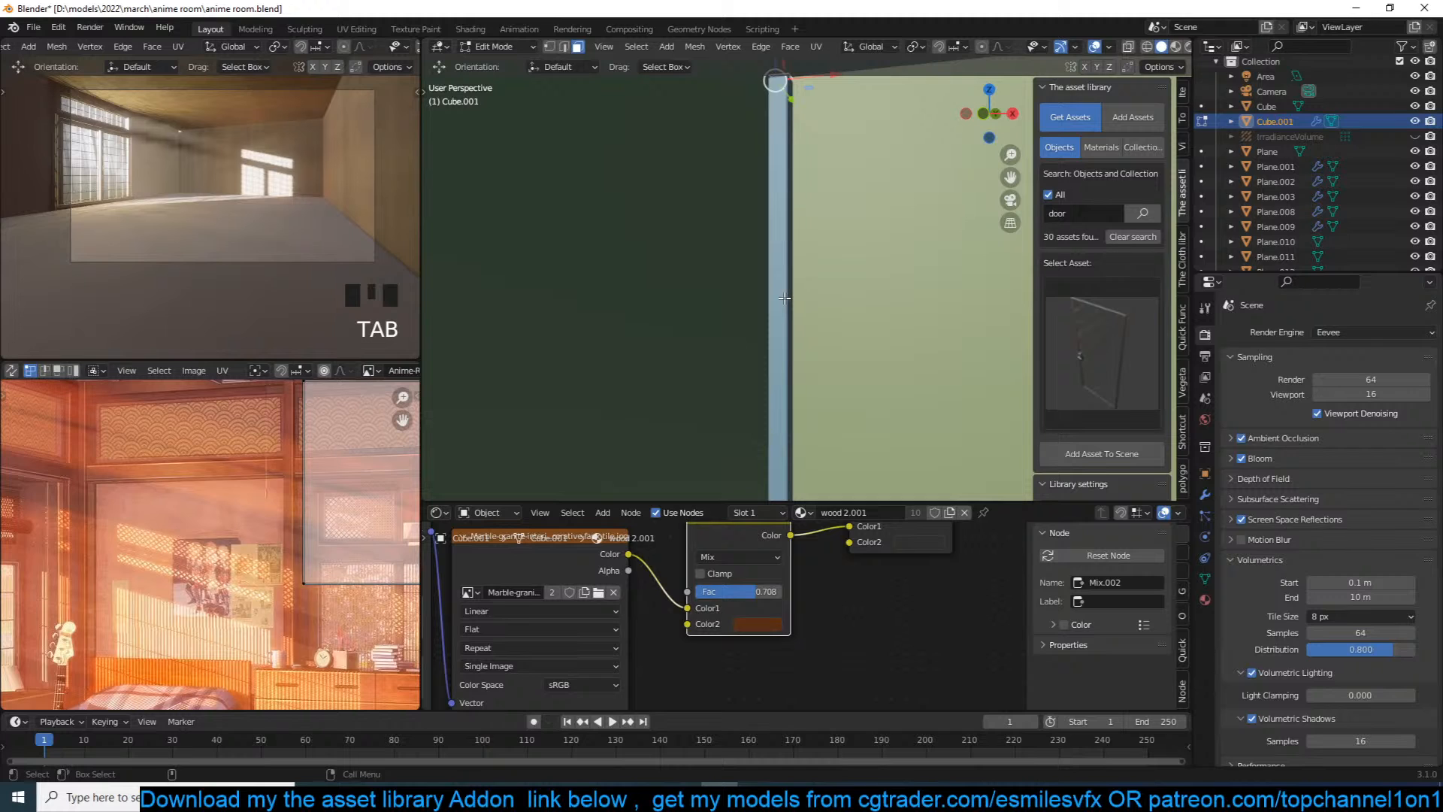
pyautogui.keyDown('shift'); pyautogui.moveTo(783, 311); pyautogui.dragTo(819, 381, button='middle'); pyautogui.keyUp('shift')
pyautogui.scroll(3, 781, 347)
pyautogui.hotkey('shift', 'd')
pyautogui.rightClick(831, 271)
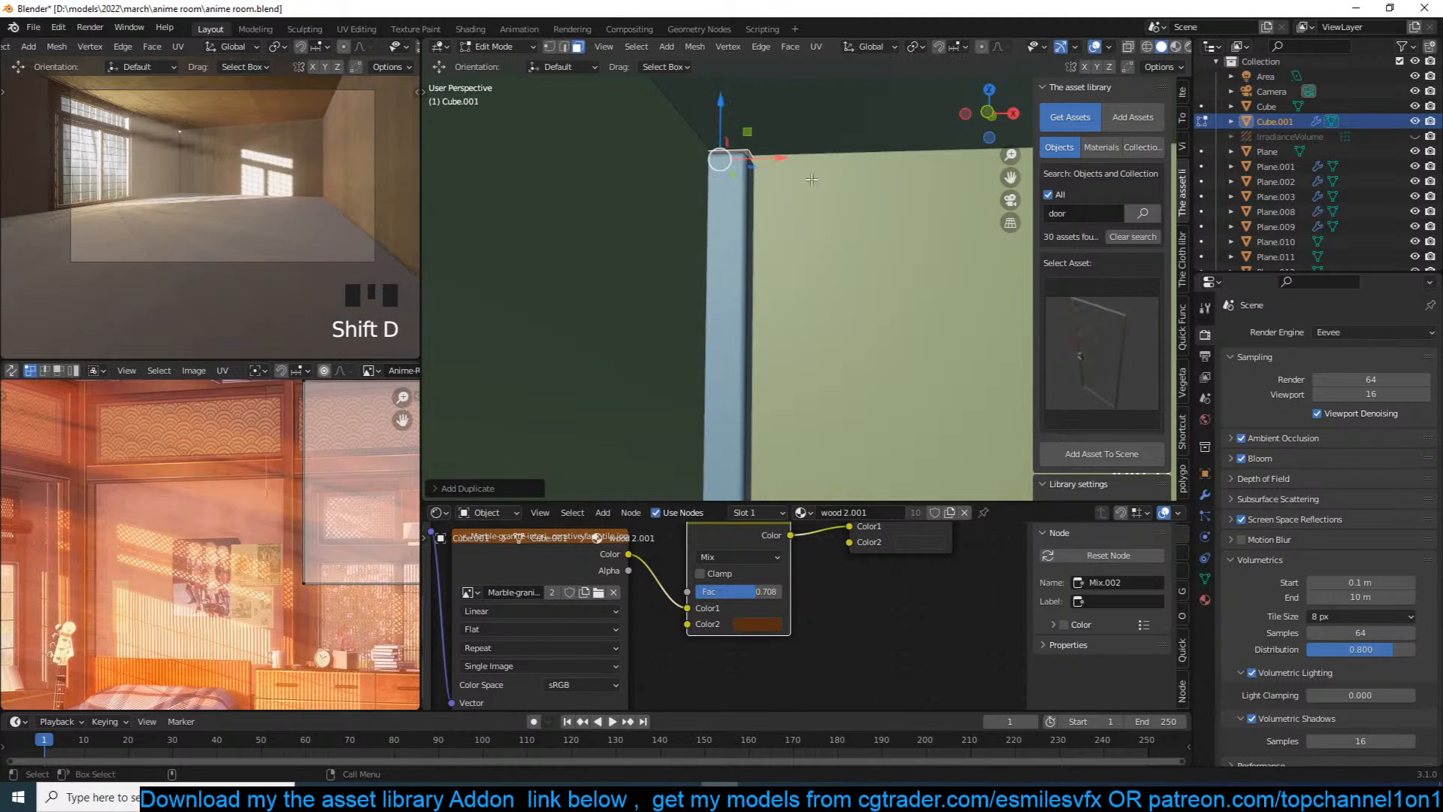
pyautogui.moveTo(788, 160); pyautogui.dragTo(812, 161)
# Step: Rotate the duplicated face upright about Y and position it against the side of the post's upper end
pyautogui.press('r')
pyautogui.press('y')
pyautogui.click(815, 159)
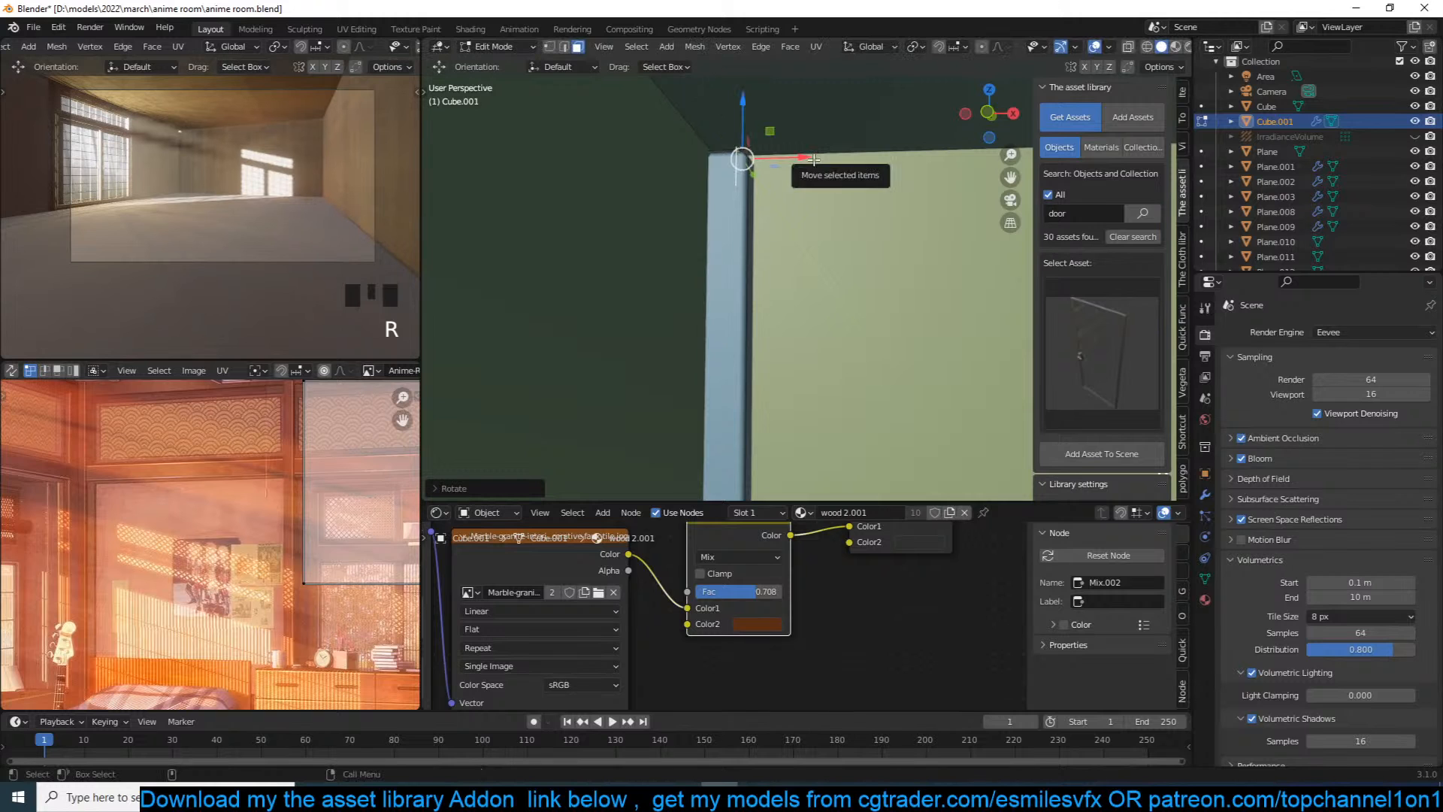
pyautogui.moveTo(770, 131); pyautogui.dragTo(794, 155)
pyautogui.moveTo(811, 207); pyautogui.dragTo(760, 216, button='middle')
# Step: Scale the post and the duplicated face narrower along Y in a wireframe side view
pyautogui.press('a')
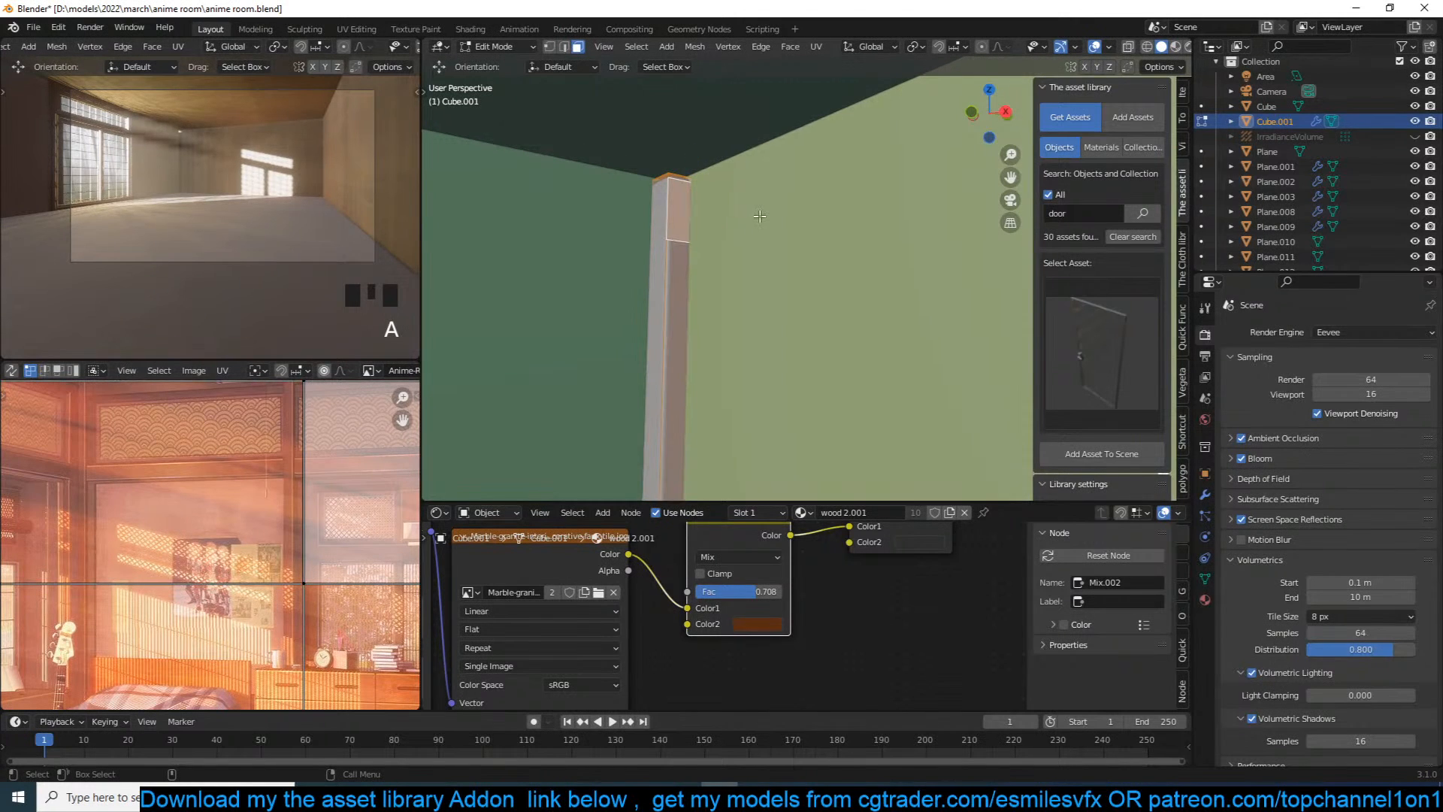
pyautogui.press('KP_3')
pyautogui.press('z')
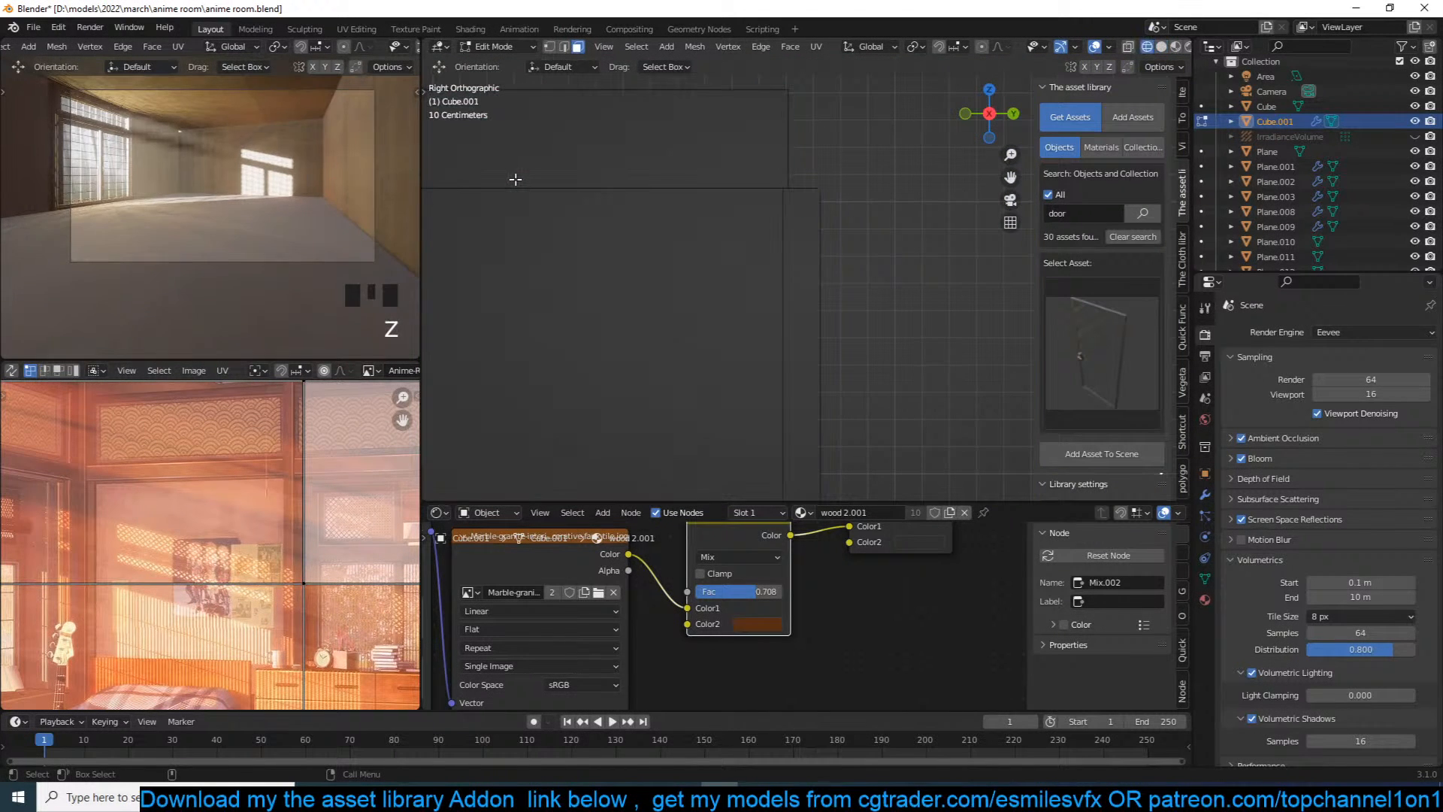
pyautogui.press('z')
pyautogui.press('z')
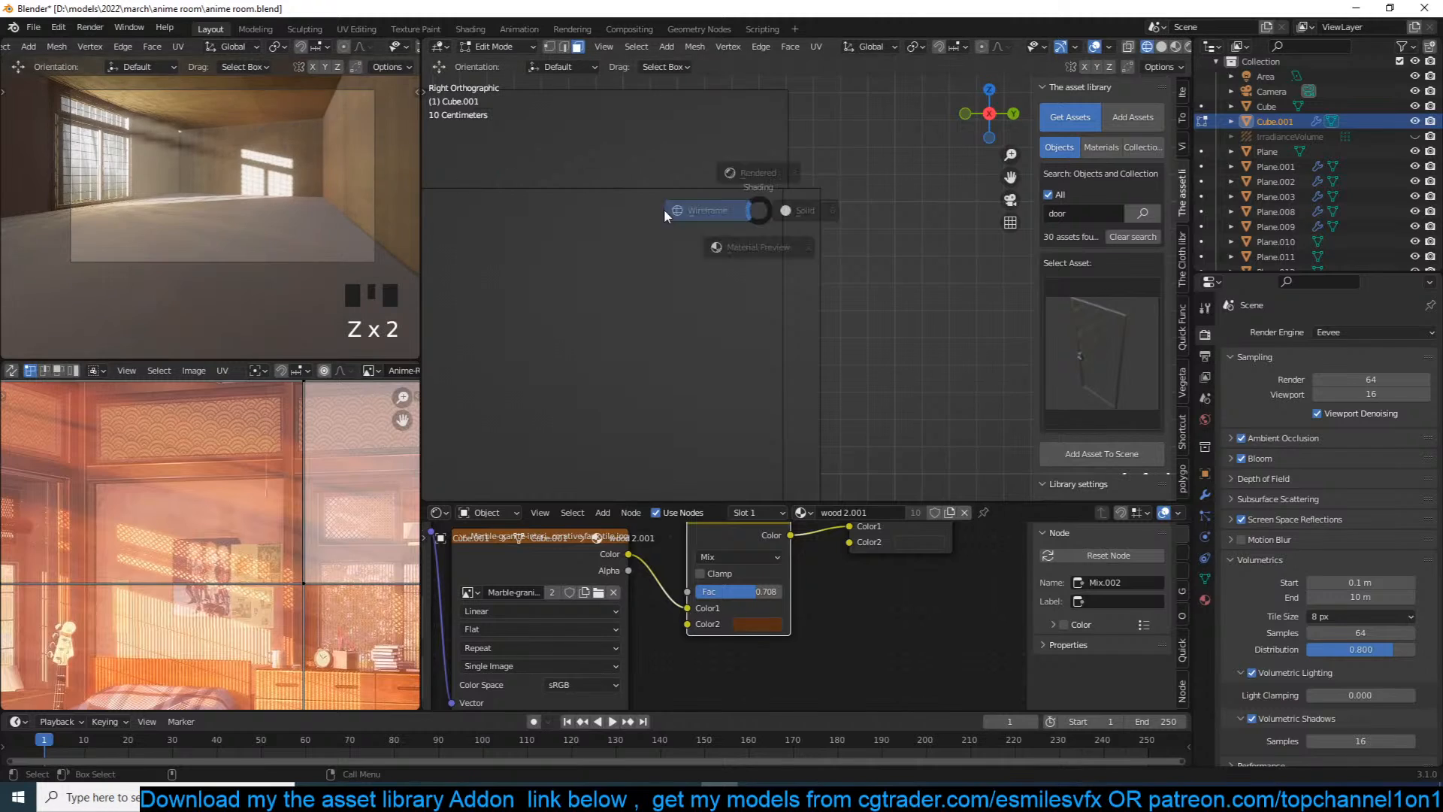
pyautogui.scroll(-8, 806, 232)
pyautogui.hotkey('alt', 'z')
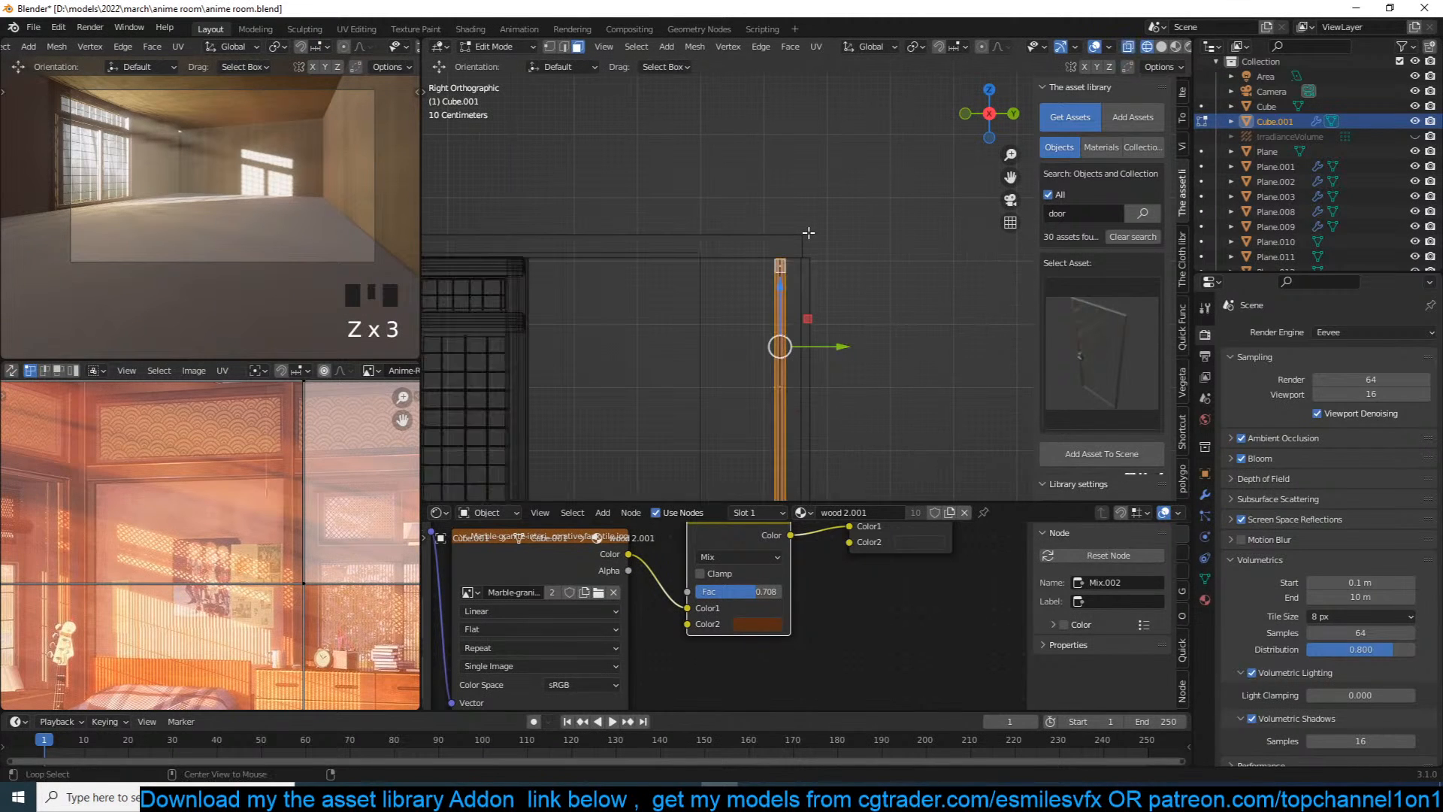
pyautogui.press('KP_Decimal')
pyautogui.press('KP_3')
pyautogui.scroll(4, 799, 259)
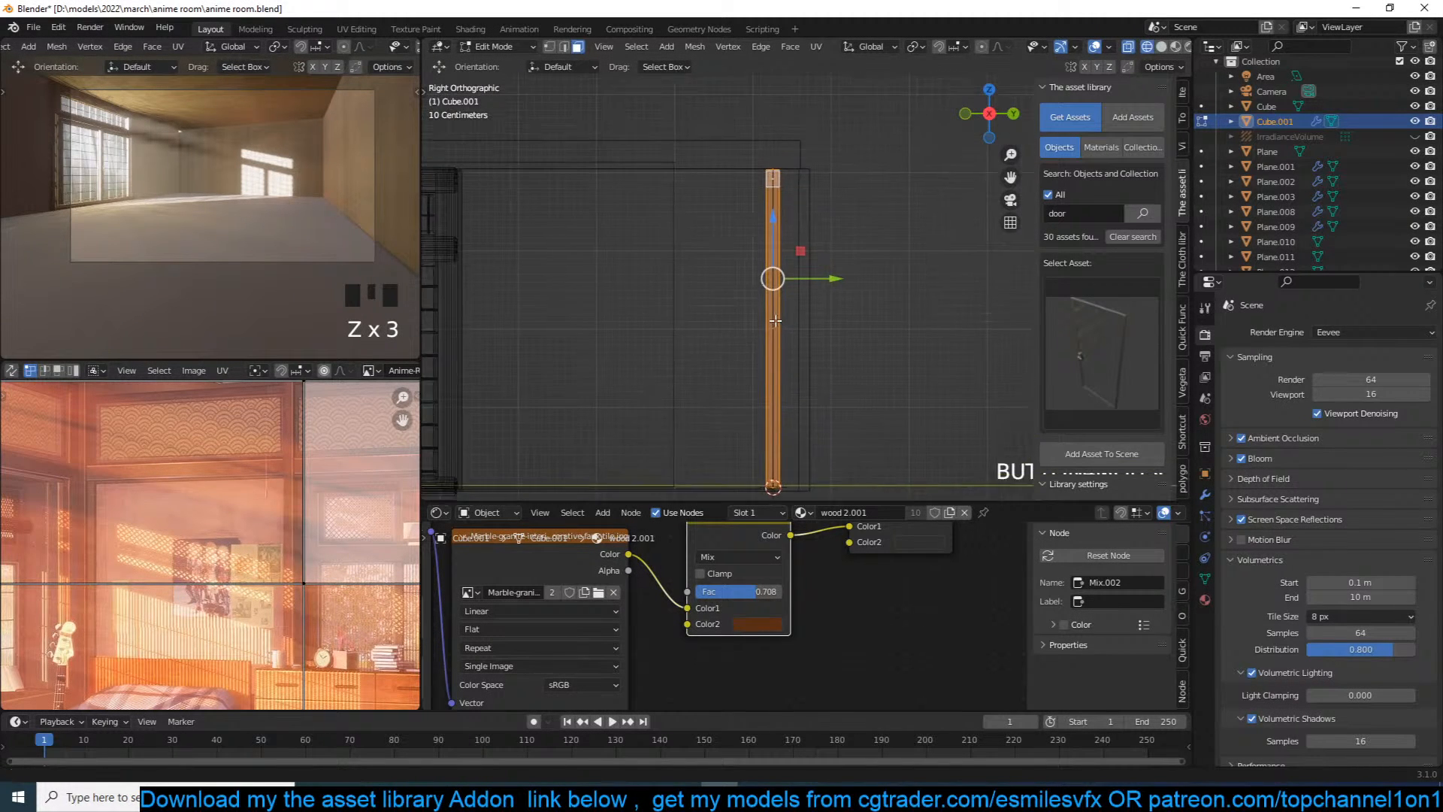
pyautogui.scroll(2, 791, 279)
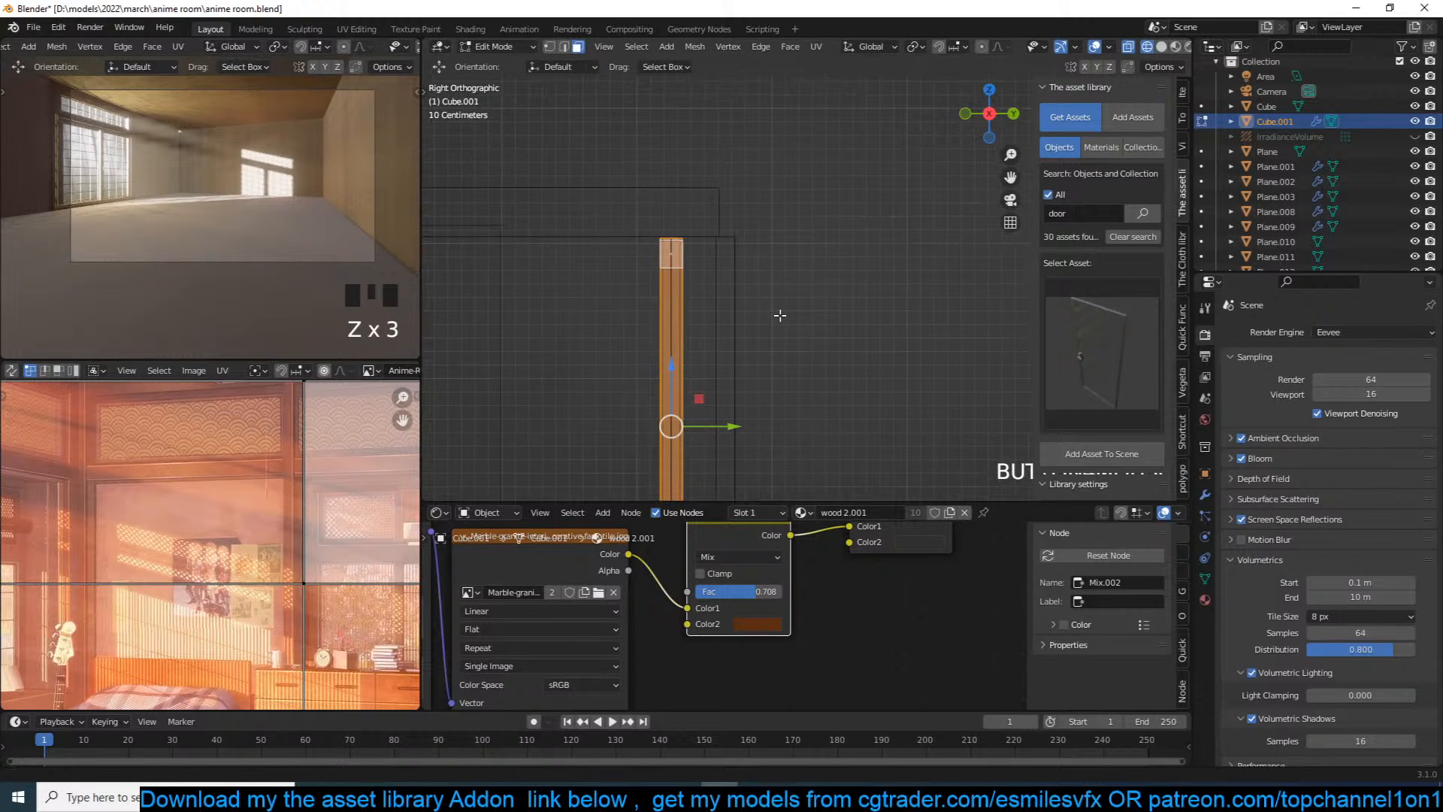
pyautogui.press('s')
pyautogui.press('y')
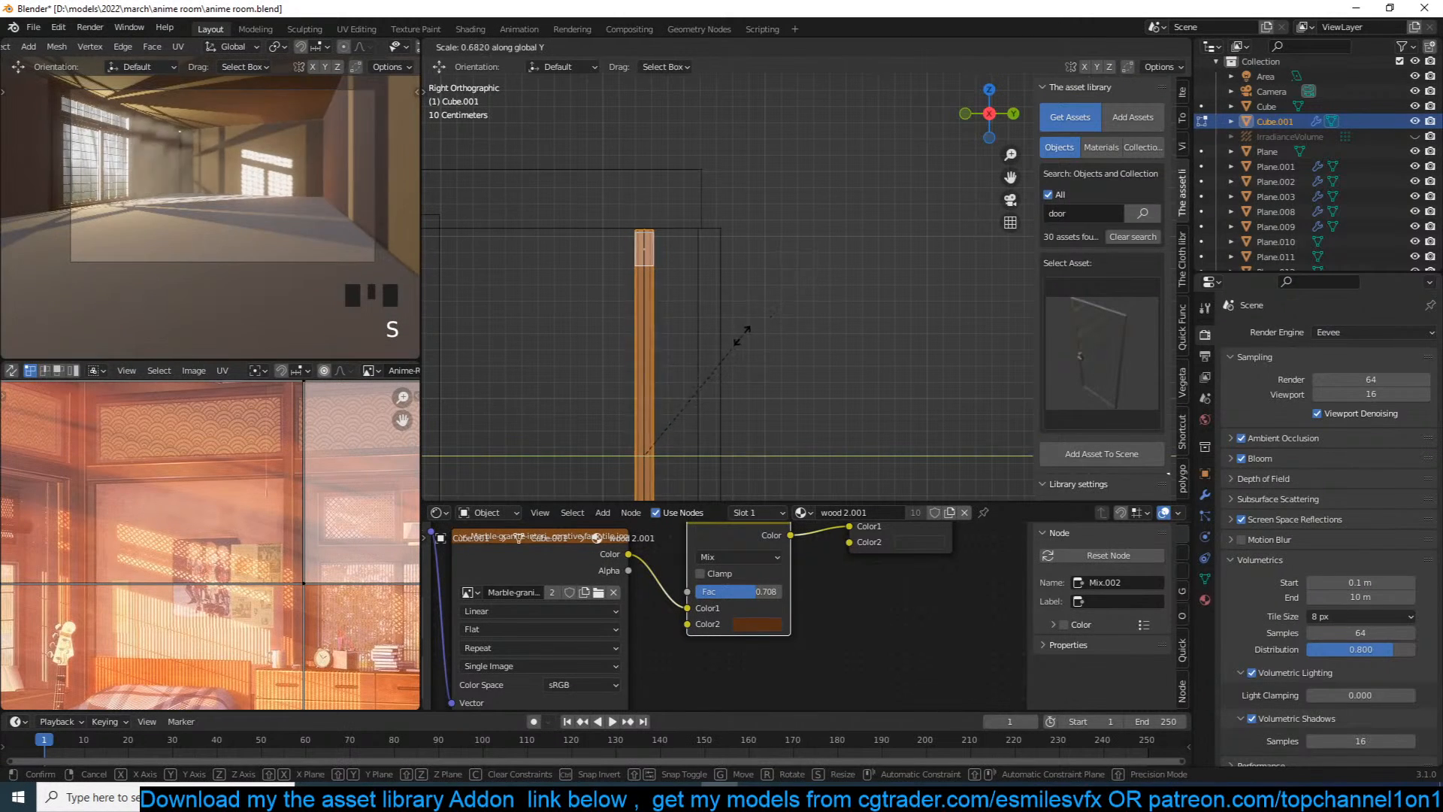
pyautogui.click(732, 343)
# Step: Switch the main viewport to rendered shading
pyautogui.moveTo(733, 342); pyautogui.dragTo(848, 286, button='middle')
pyautogui.click(1129, 47)
pyautogui.click(1129, 47)
pyautogui.click(1176, 47)
pyautogui.press('`')
pyautogui.moveTo(755, 180); pyautogui.dragTo(684, 203, button='middle')
# Step: Extrude the duplicated face along X to form a horizontal beam where the back wall meets the ceiling
pyautogui.click(685, 199)
pyautogui.scroll(-4, 714, 216)
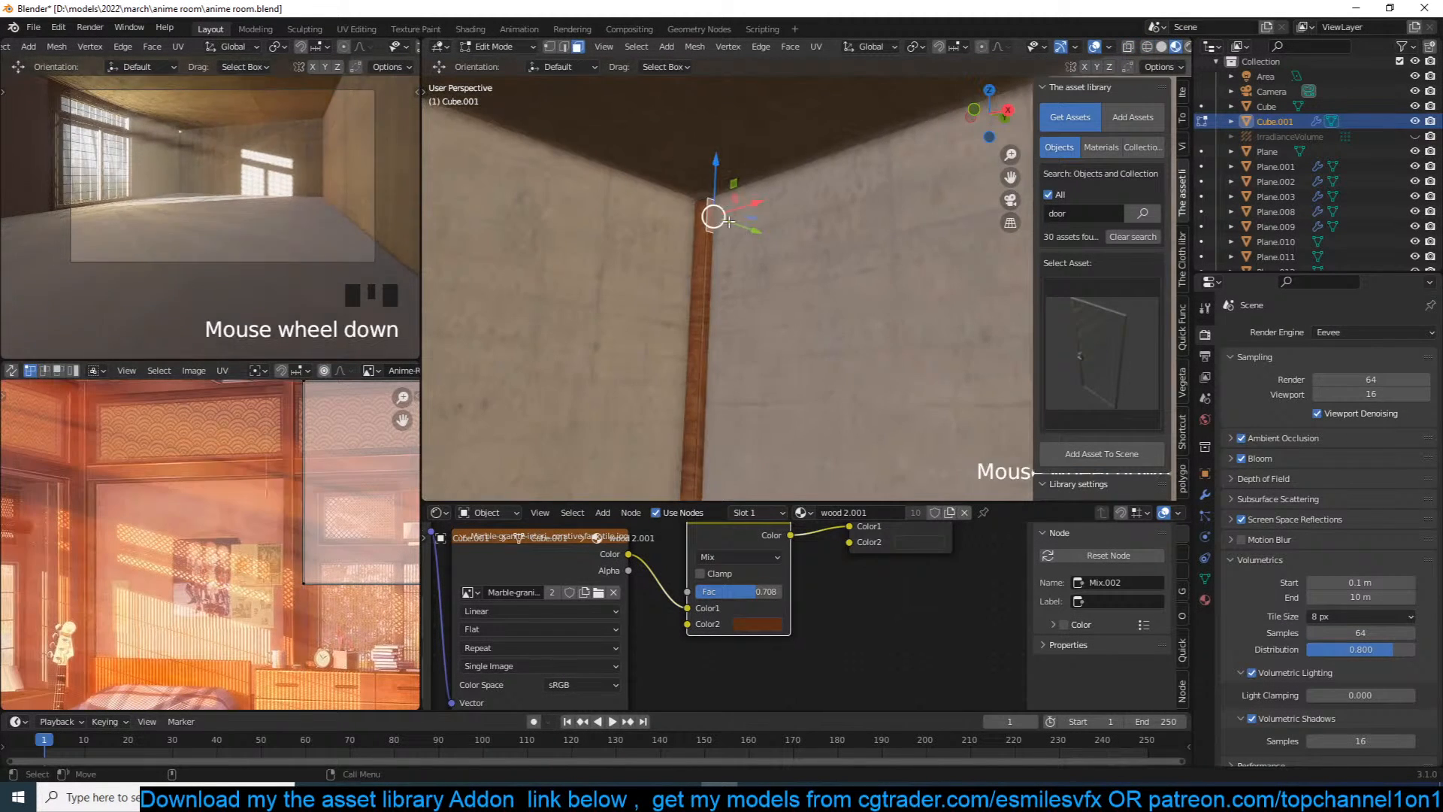
pyautogui.press('e')
pyautogui.scroll(-3, 893, 197)
pyautogui.moveTo(892, 197); pyautogui.dragTo(806, 193, button='middle')
pyautogui.scroll(4, 820, 207)
pyautogui.scroll(-4, 812, 205)
pyautogui.scroll(4, 806, 193)
pyautogui.moveTo(779, 165); pyautogui.dragTo(917, 125)
pyautogui.scroll(1, 681, 259)
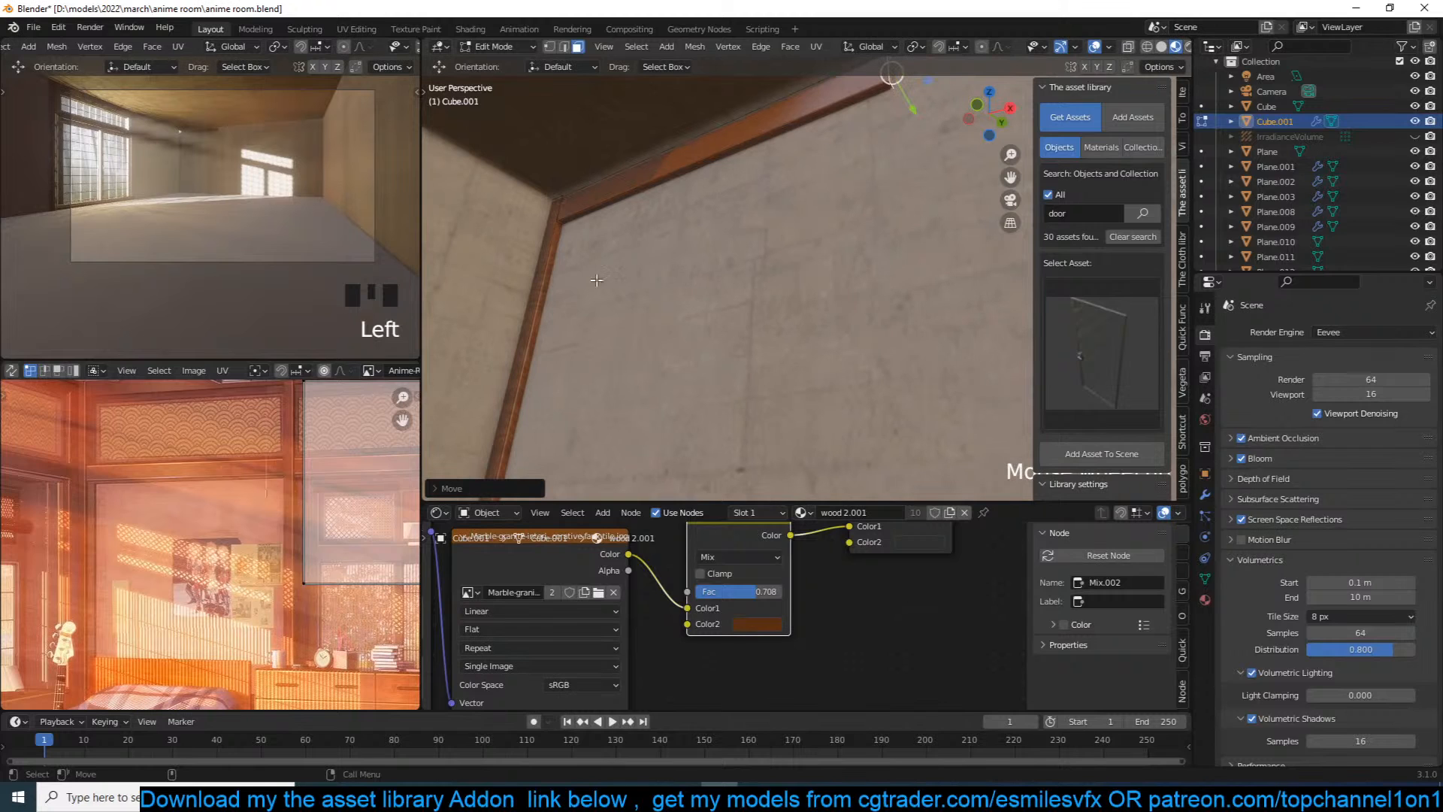
# Step: Leave the post's mesh editing and show the whole room from outside in wireframe shading
pyautogui.hotkey('ctrl', 'l')
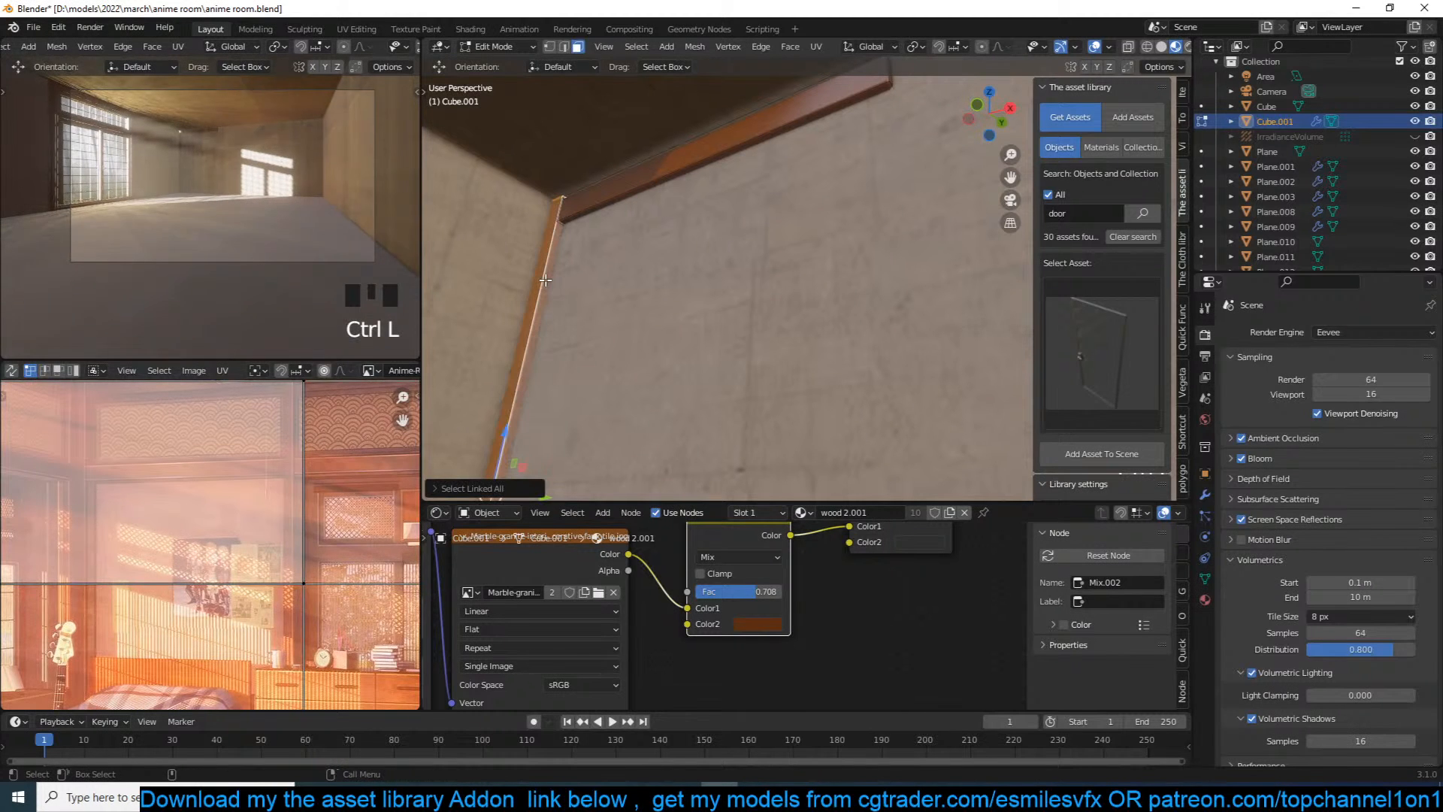
pyautogui.scroll(3, 502, 182)
pyautogui.scroll(-9, 506, 185)
pyautogui.press('Tab')
pyautogui.moveTo(535, 283); pyautogui.dragTo(545, 353, button='middle')
pyautogui.scroll(4, 556, 350)
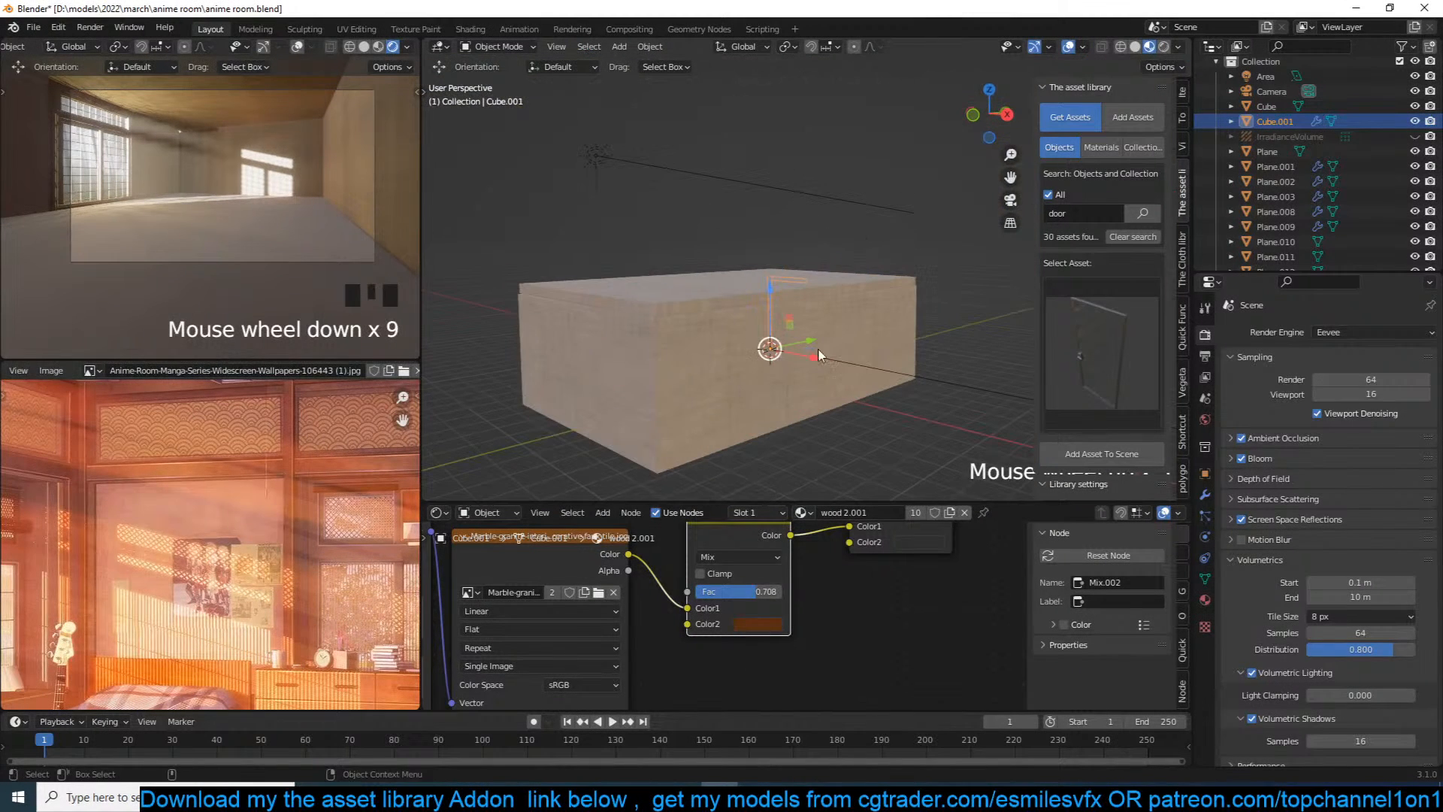
pyautogui.moveTo(946, 347); pyautogui.dragTo(923, 320, button='middle')
pyautogui.scroll(3, 924, 325)
pyautogui.scroll(-3, 864, 315)
pyautogui.press('z')
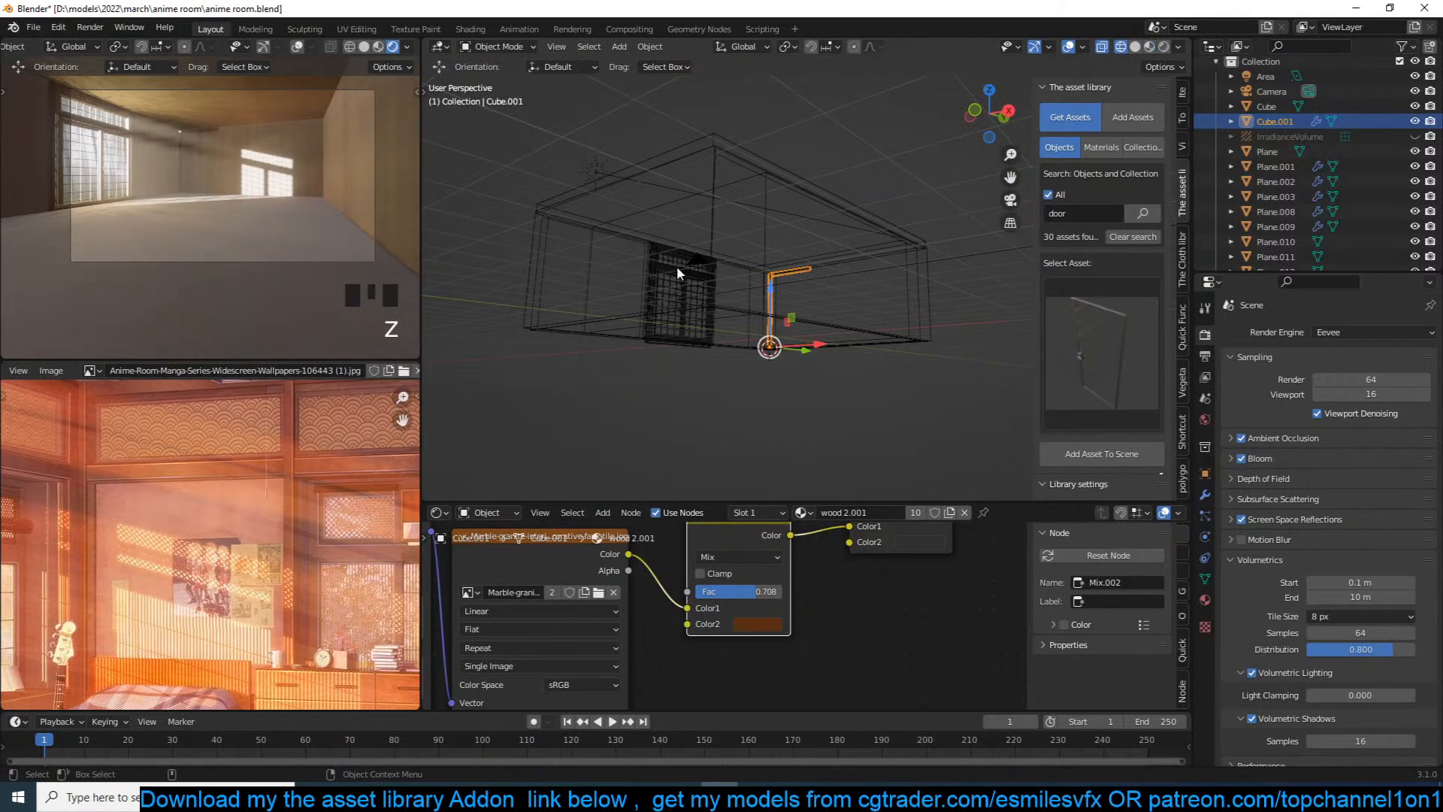
# Step: Hide the volume cube that encloses the room
pyautogui.click(646, 180)
pyautogui.click(661, 184)
pyautogui.click(700, 193)
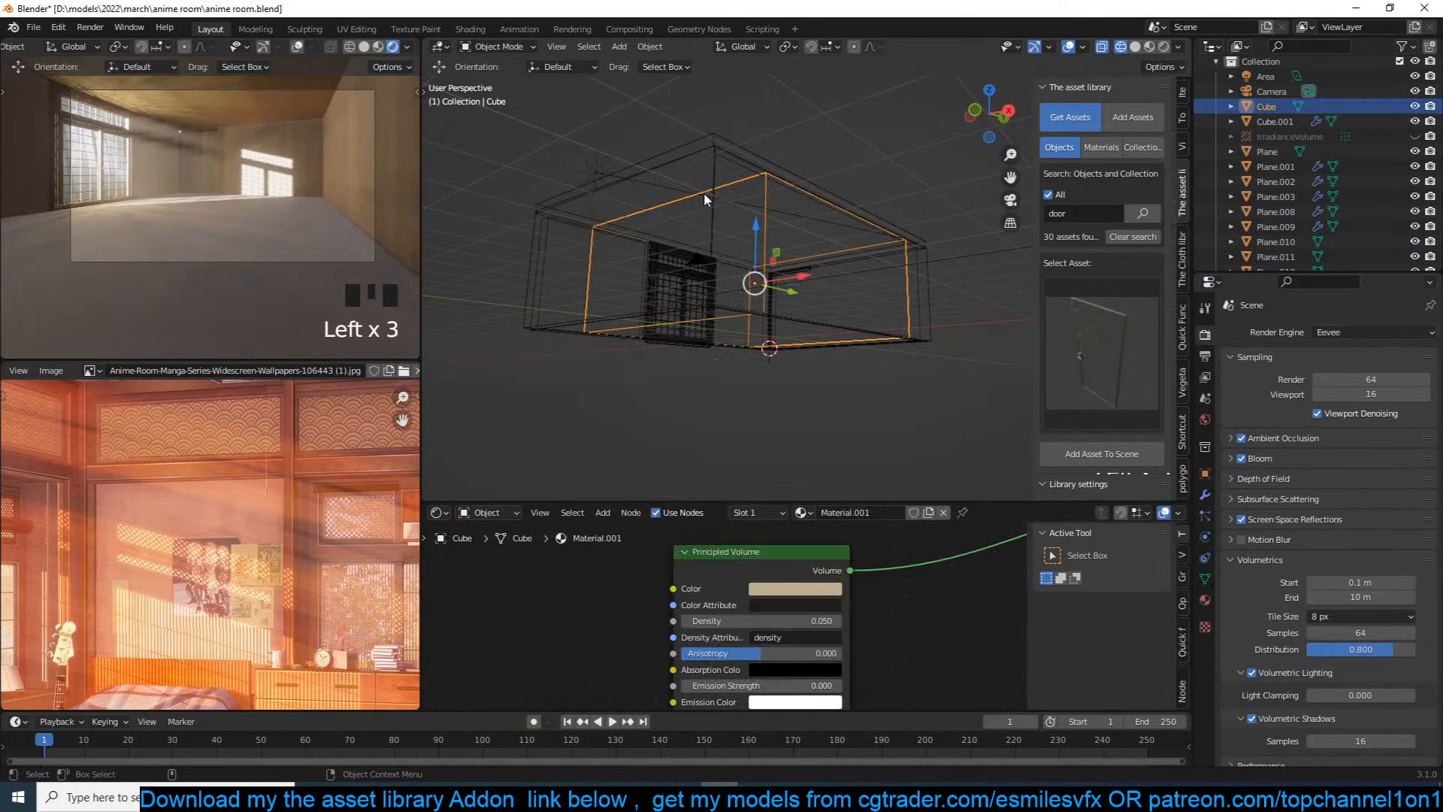
pyautogui.press('h')
pyautogui.scroll(6, 770, 233)
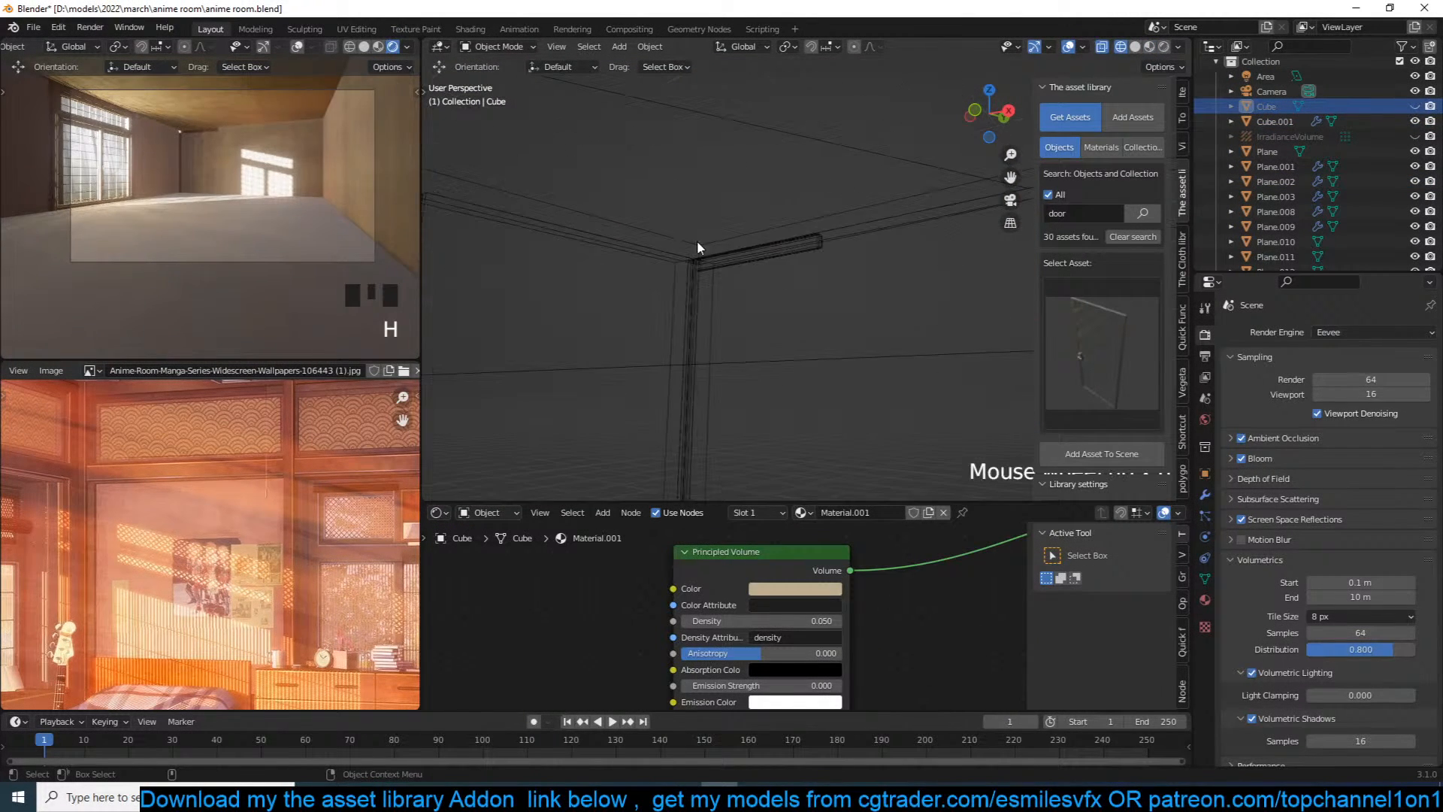
# Step: Bake the scene's indirect lighting and delete the lighting cache
pyautogui.scroll(-8, 1284, 617)
pyautogui.click(1335, 576)
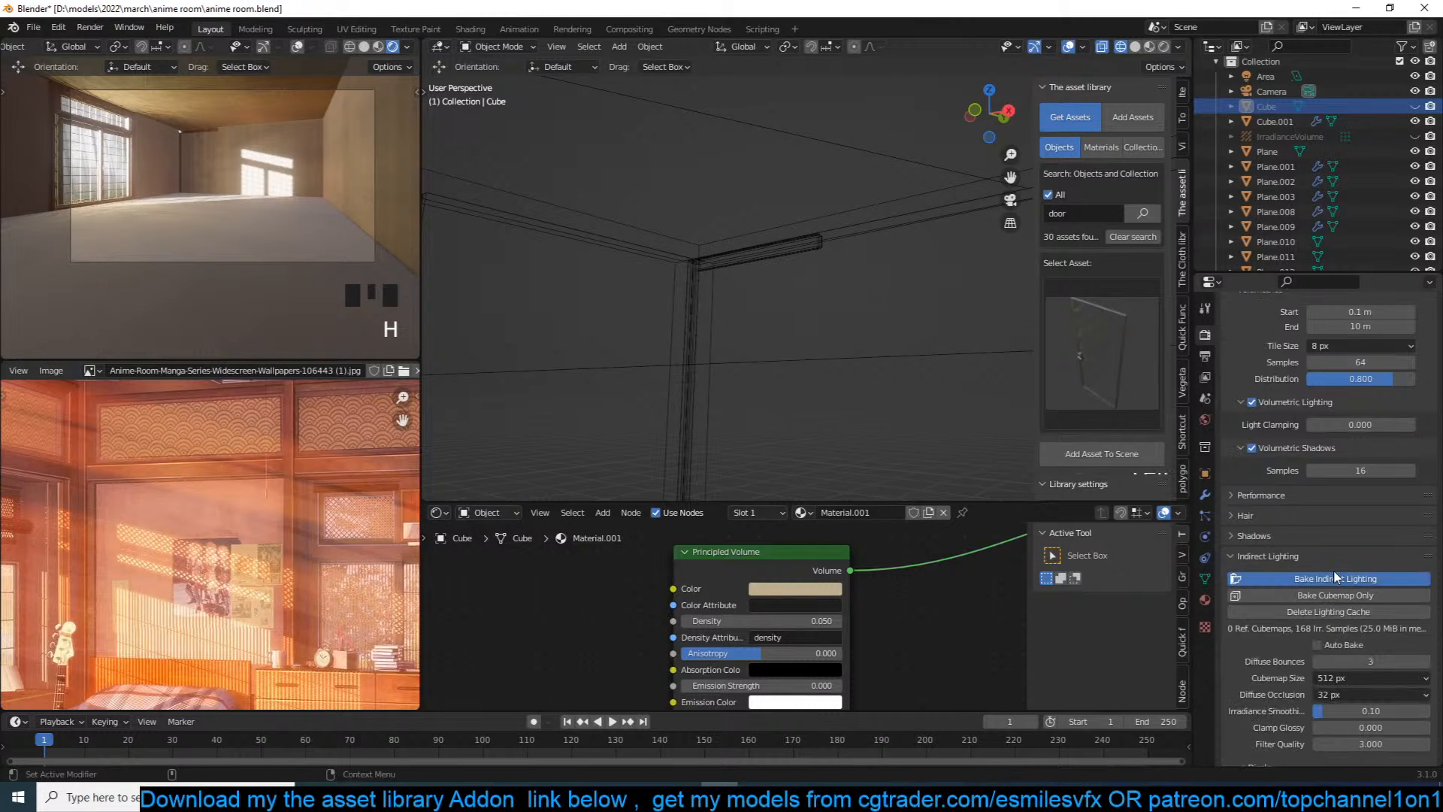
pyautogui.click(1335, 576)
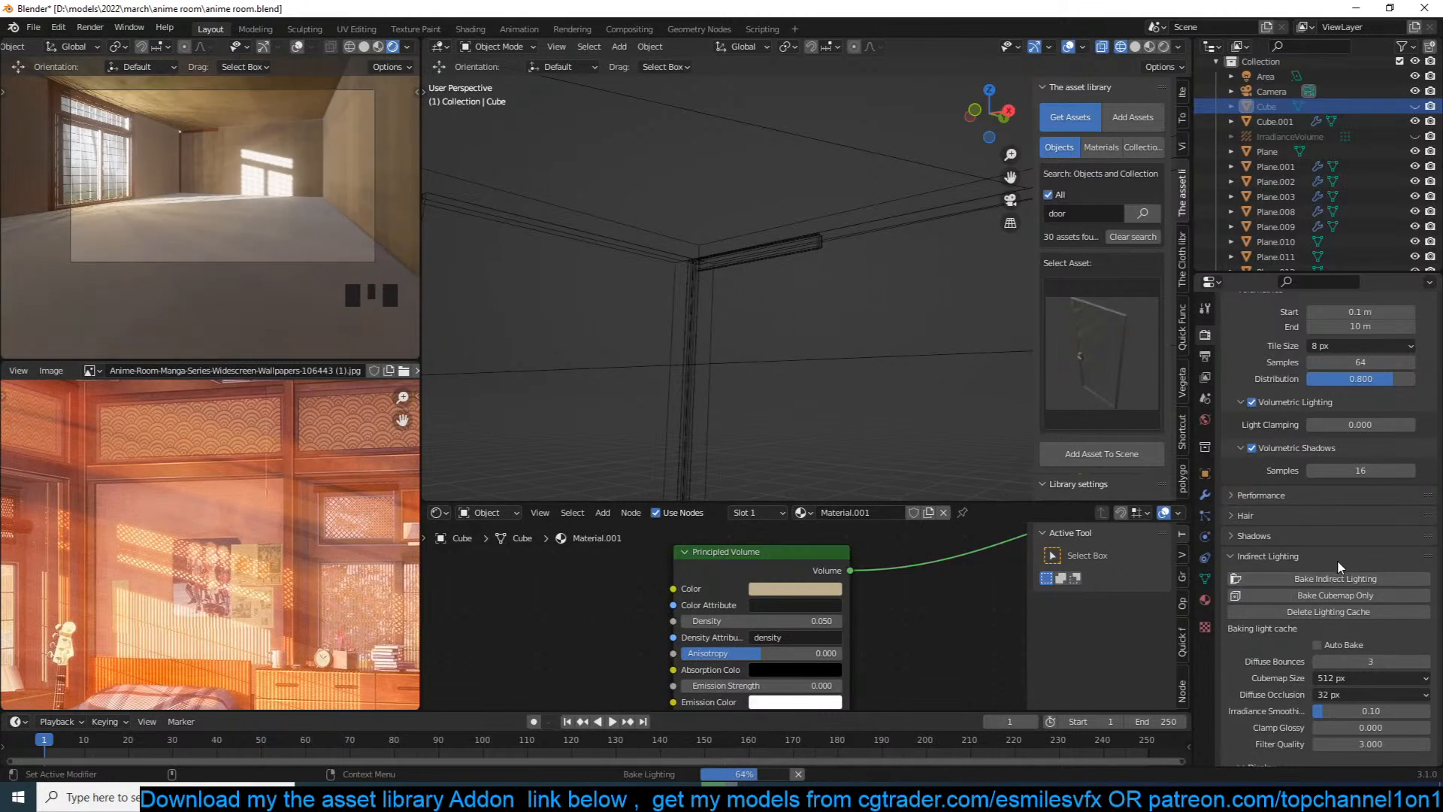
pyautogui.click(1328, 609)
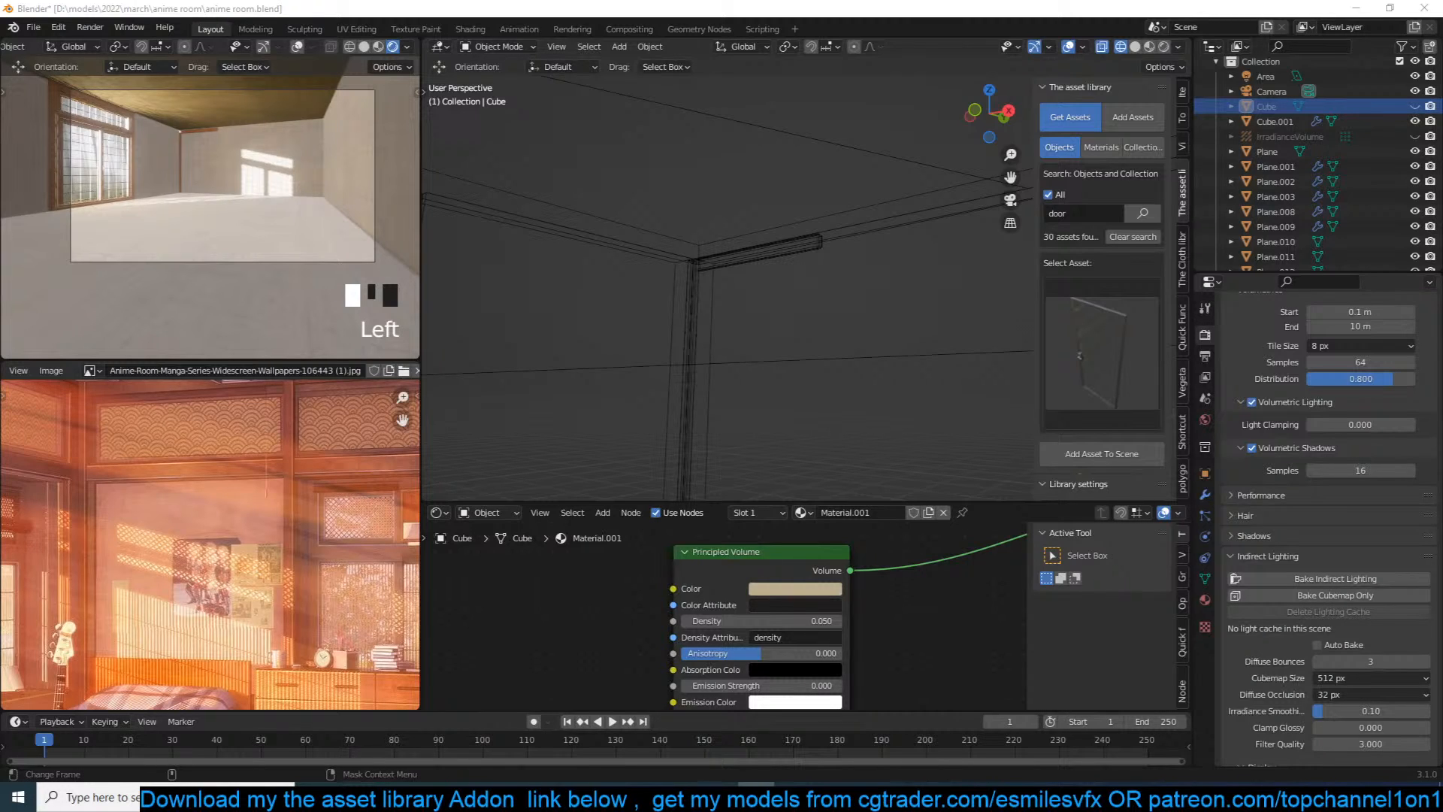
# Step: Save the file and check the computer's performance graphs in Task Manager
pyautogui.hotkey('ctrl', 's')
pyautogui.hotkey('ctrl', 'shift', 'Escape')
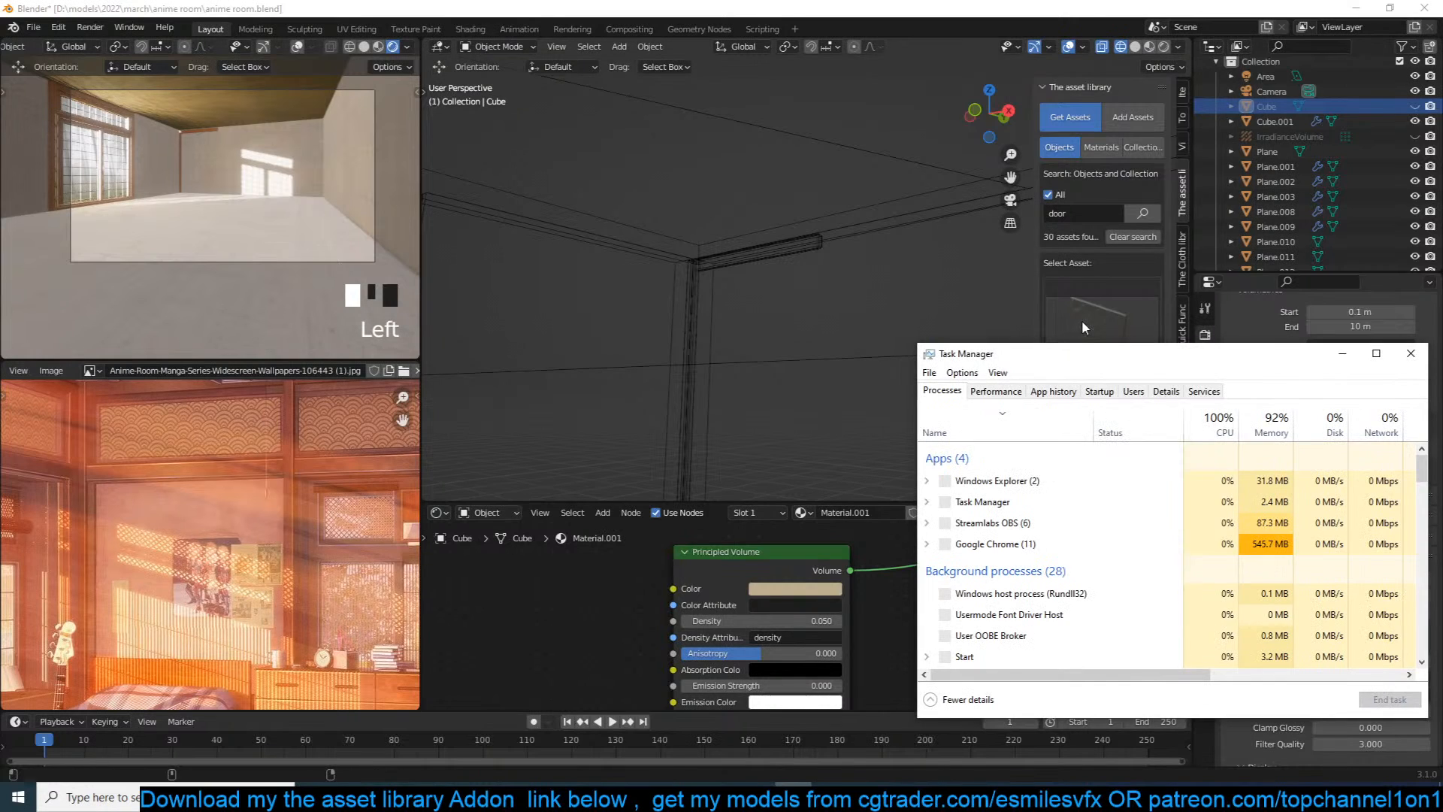
pyautogui.click(996, 391)
pyautogui.moveTo(1106, 359); pyautogui.dragTo(0, 336)
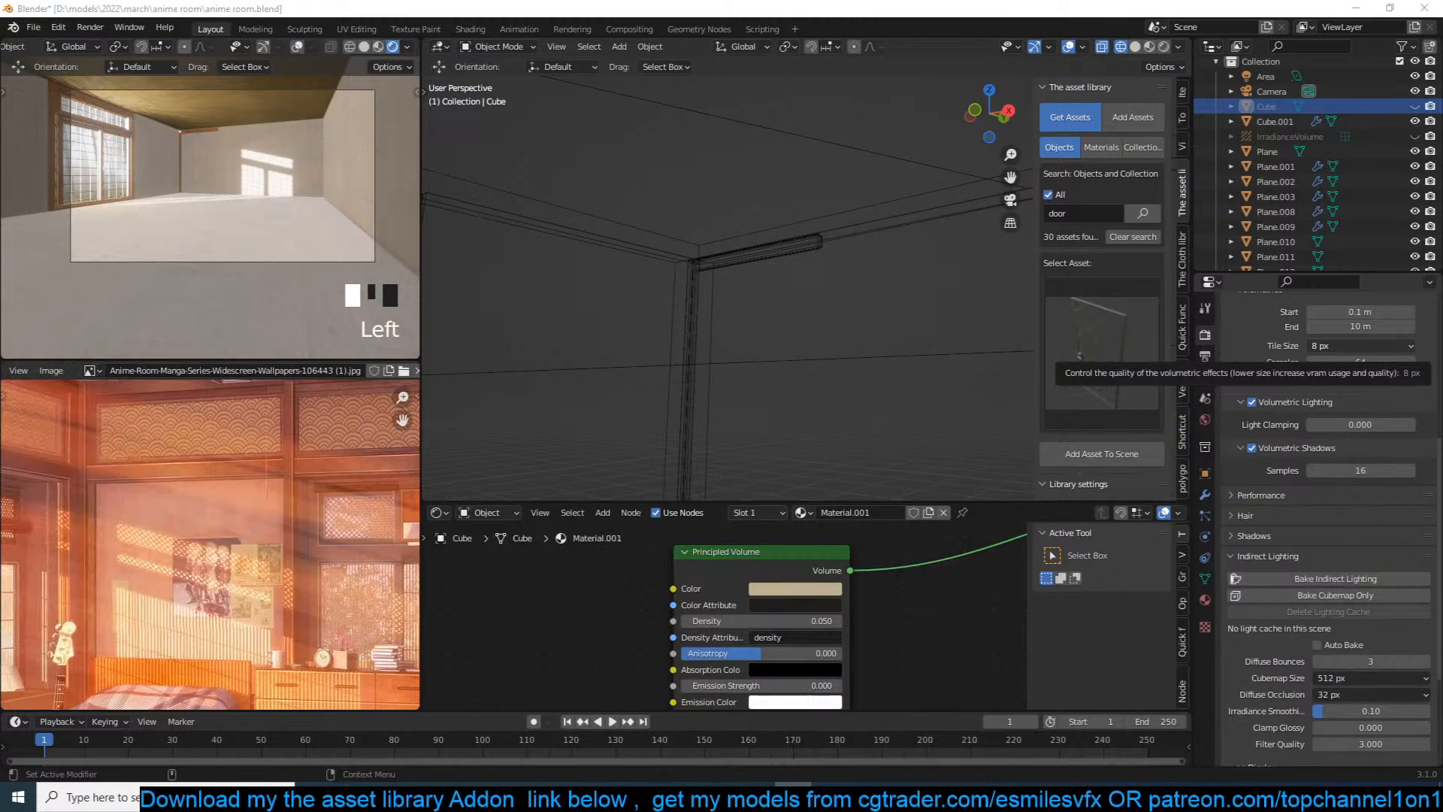
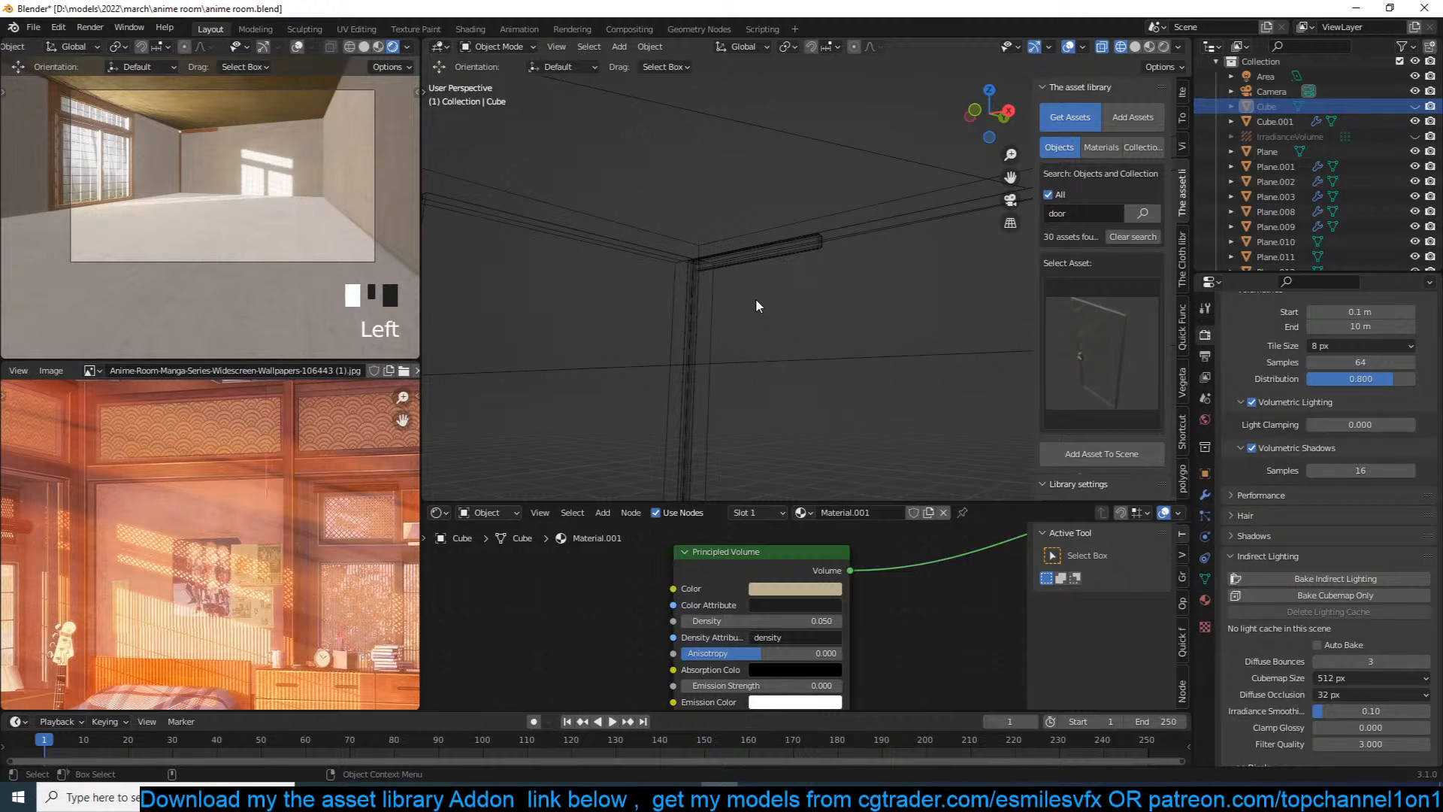
# Step: Separate the horizontal ceiling beam from the corner post into its own object
pyautogui.scroll(2, 776, 273)
pyautogui.keyDown('shift'); pyautogui.moveTo(776, 273); pyautogui.dragTo(763, 303, button='middle'); pyautogui.keyUp('shift')
pyautogui.scroll(1, 762, 303)
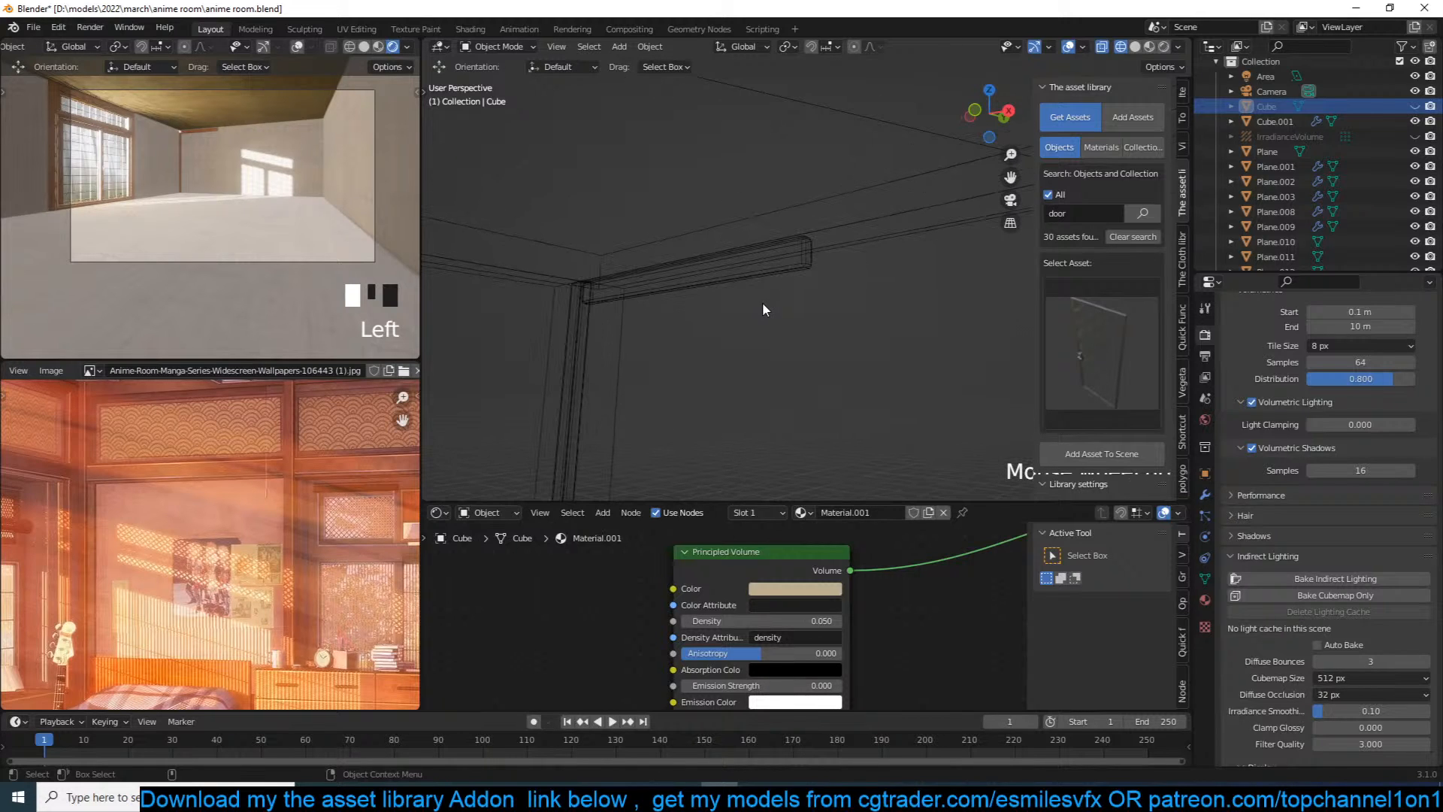
pyautogui.click(801, 250)
pyautogui.click(803, 252)
pyautogui.click(803, 254)
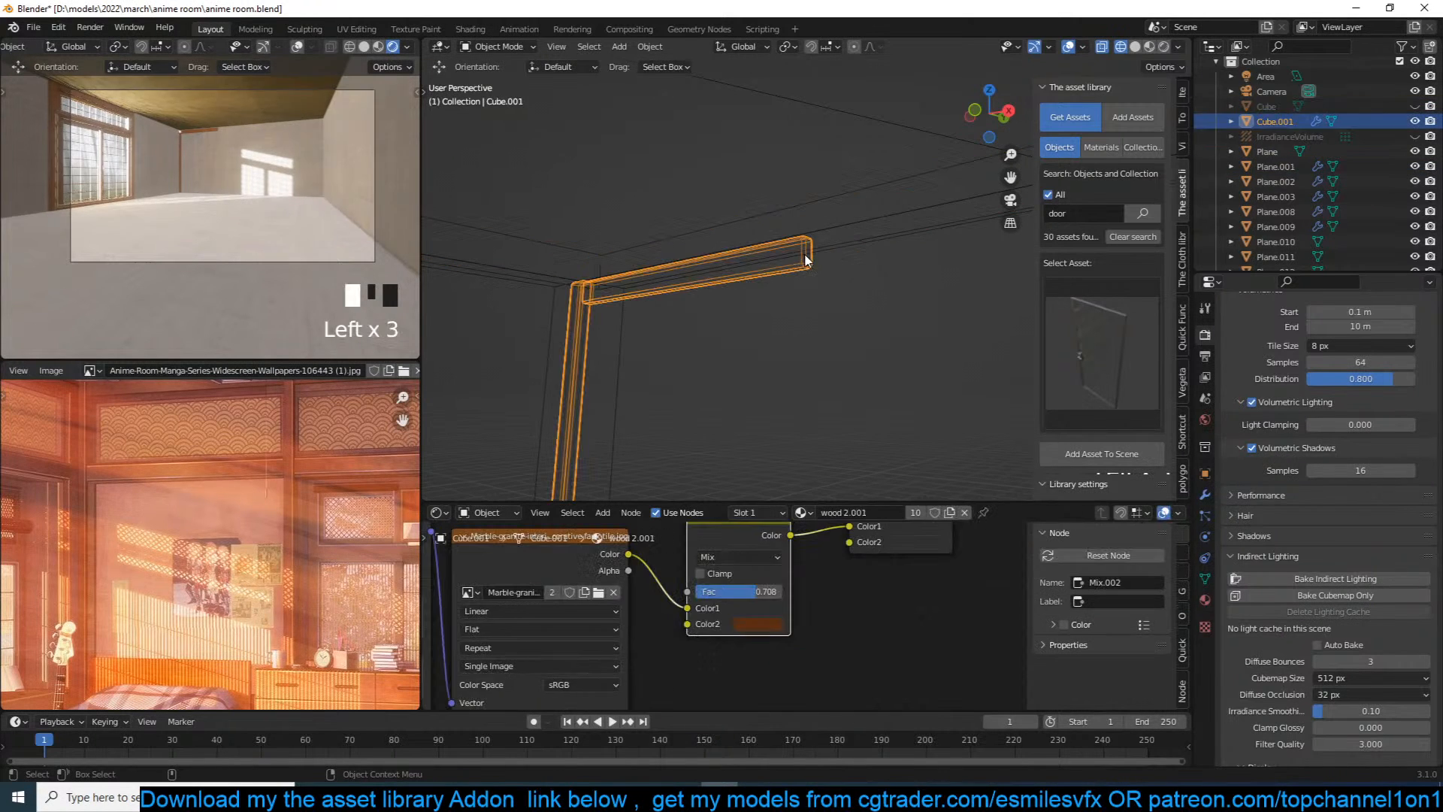
pyautogui.click(805, 254)
pyautogui.press('Tab')
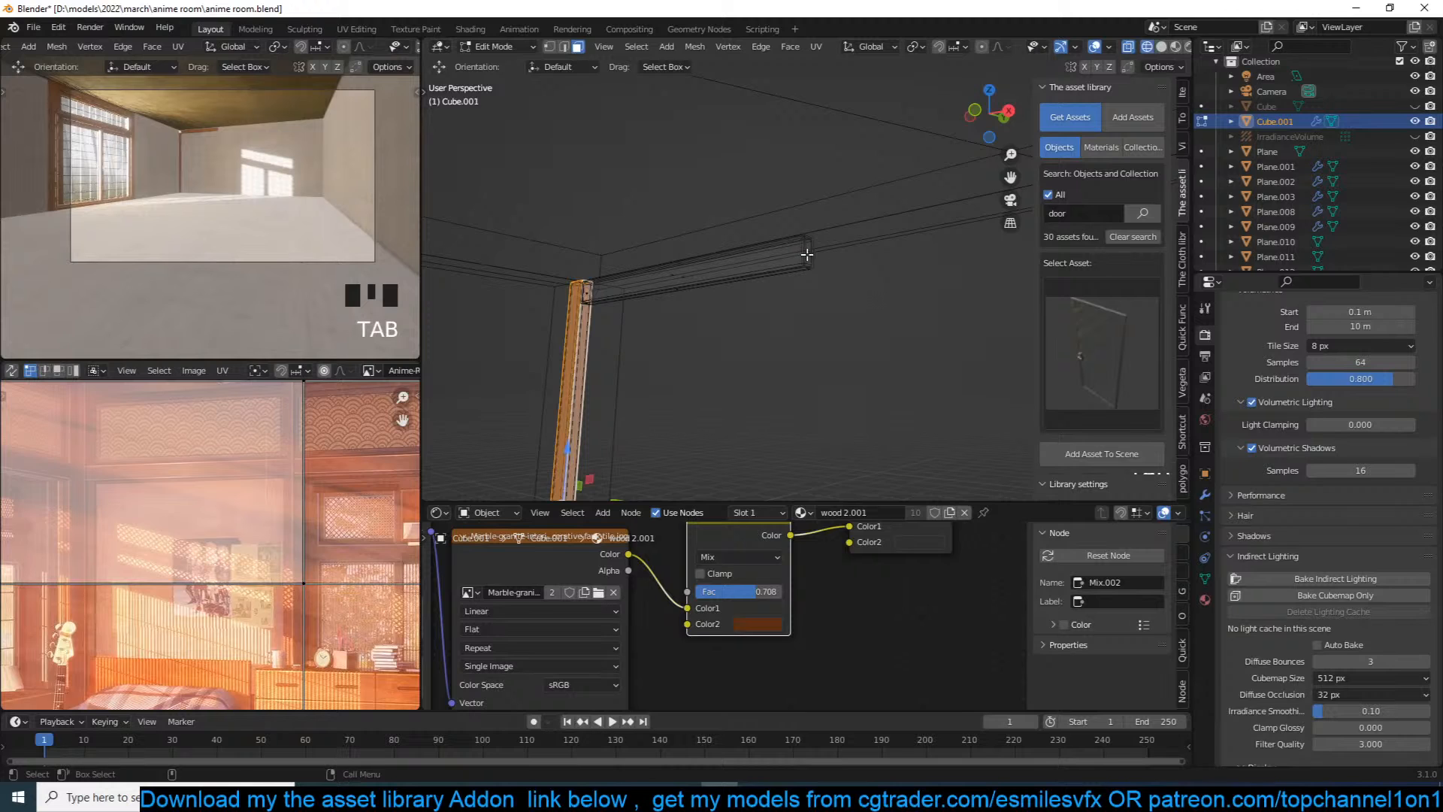
pyautogui.click(808, 254)
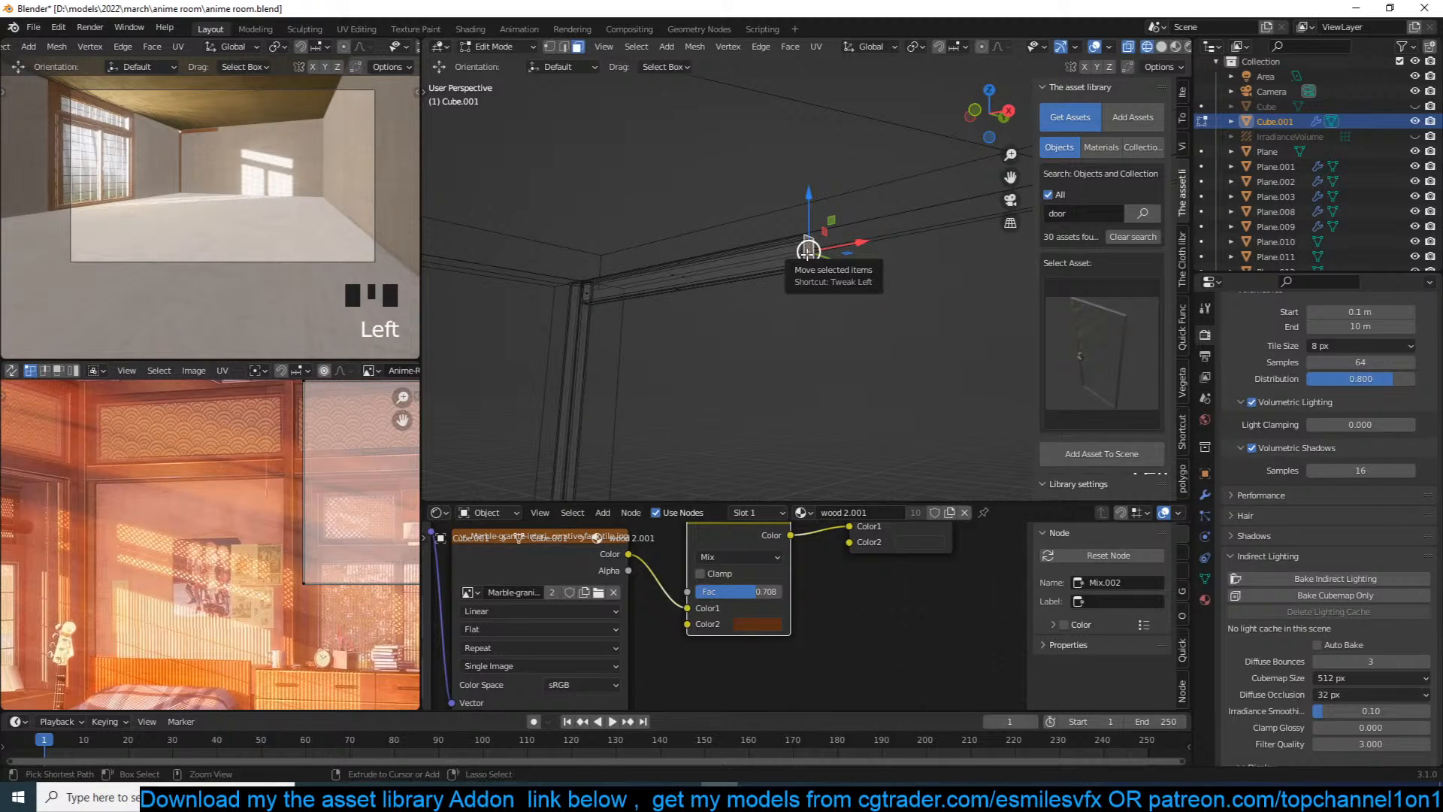
pyautogui.hotkey('ctrl', 'l')
pyautogui.press('p')
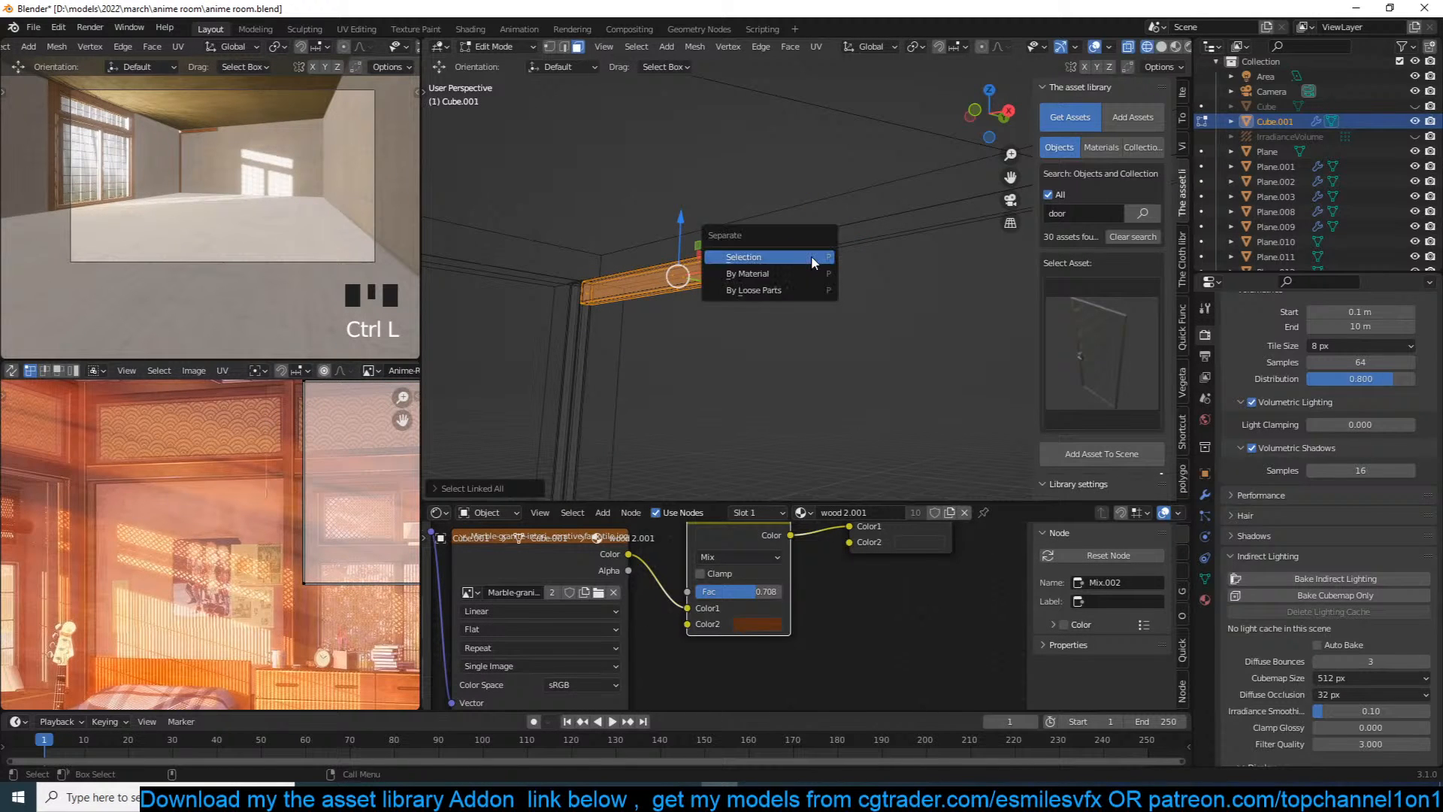
pyautogui.click(811, 258)
# Step: Switch both the main and the camera viewports to material preview shading
pyautogui.scroll(4, 803, 266)
pyautogui.press('z')
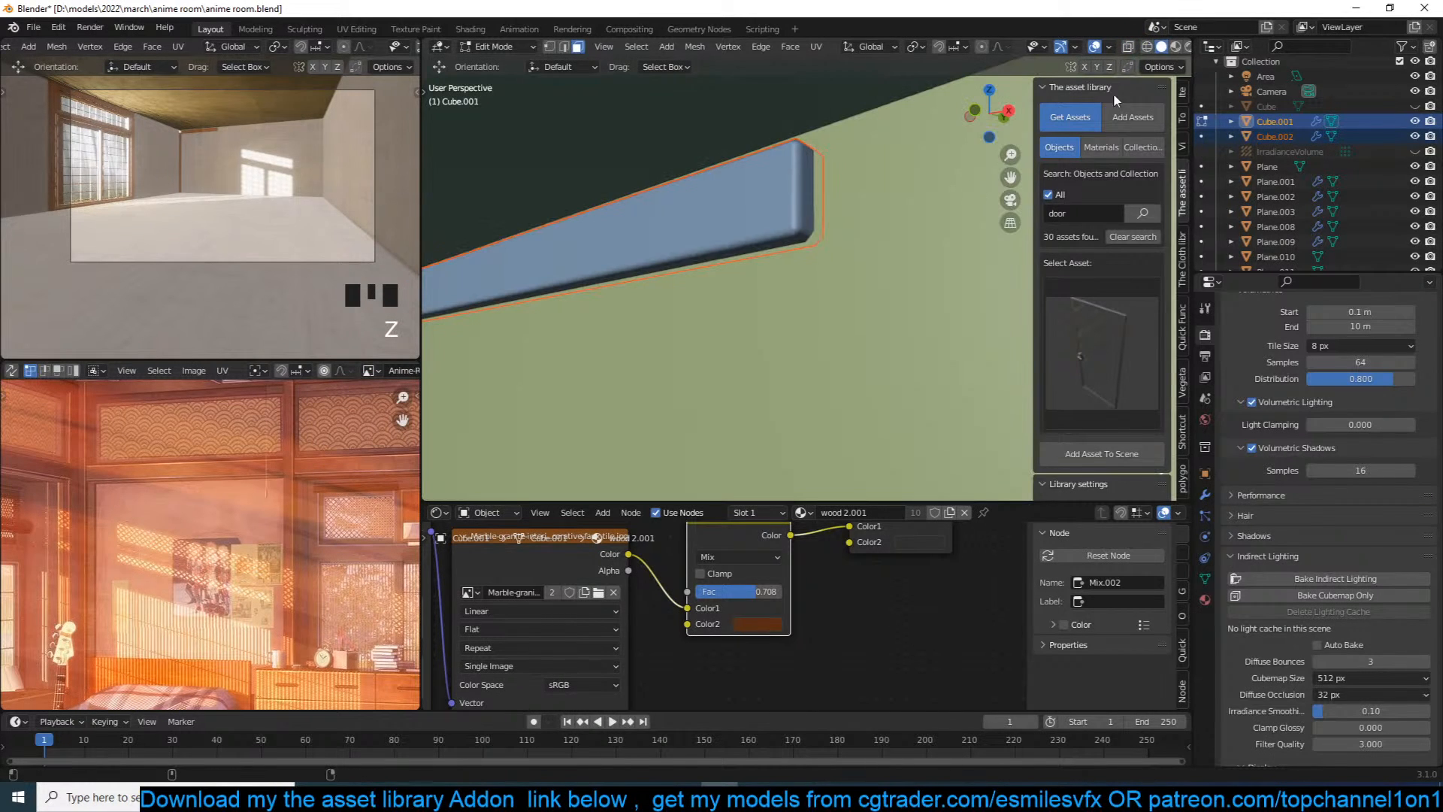
pyautogui.click(1176, 47)
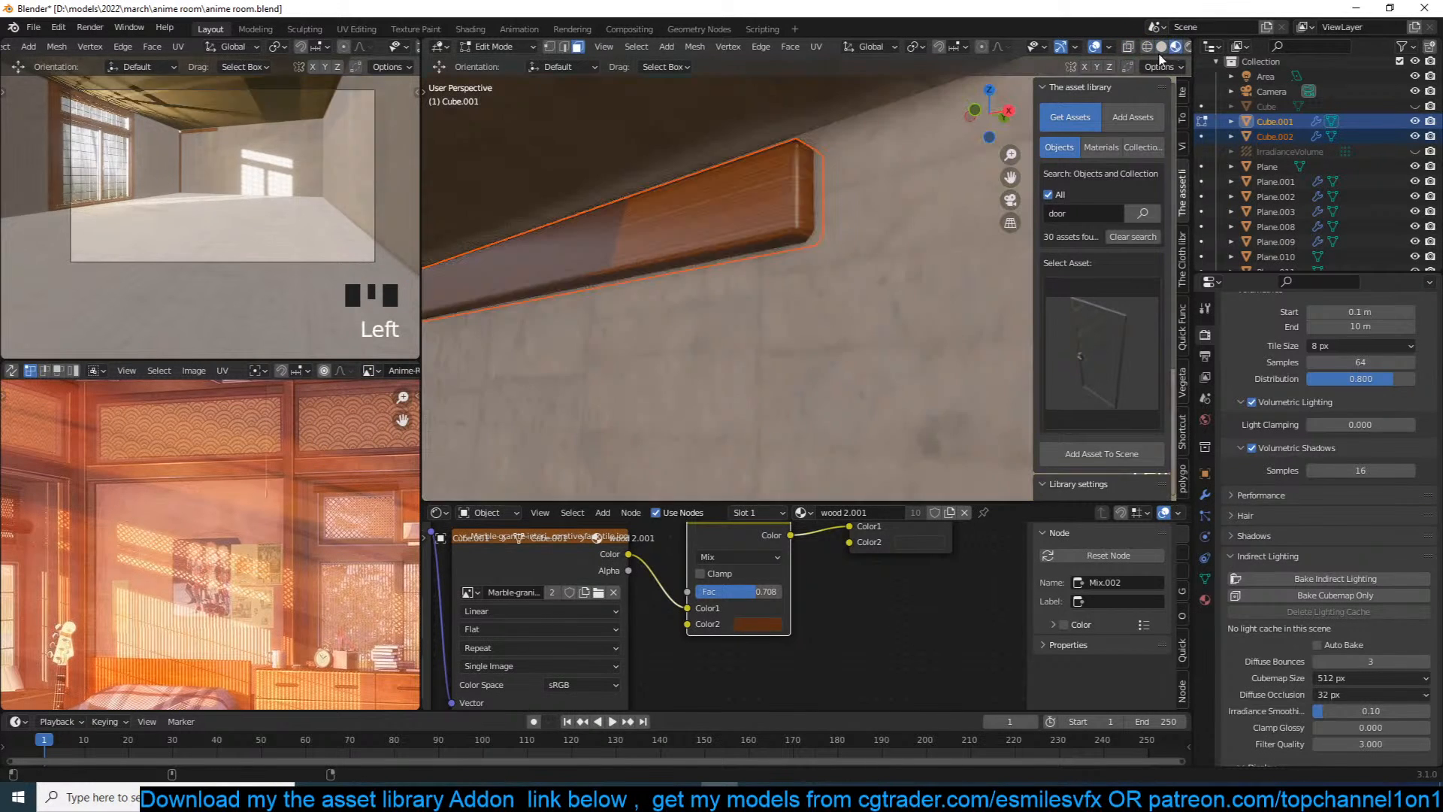
pyautogui.scroll(-5, 391, 50)
pyautogui.click(380, 49)
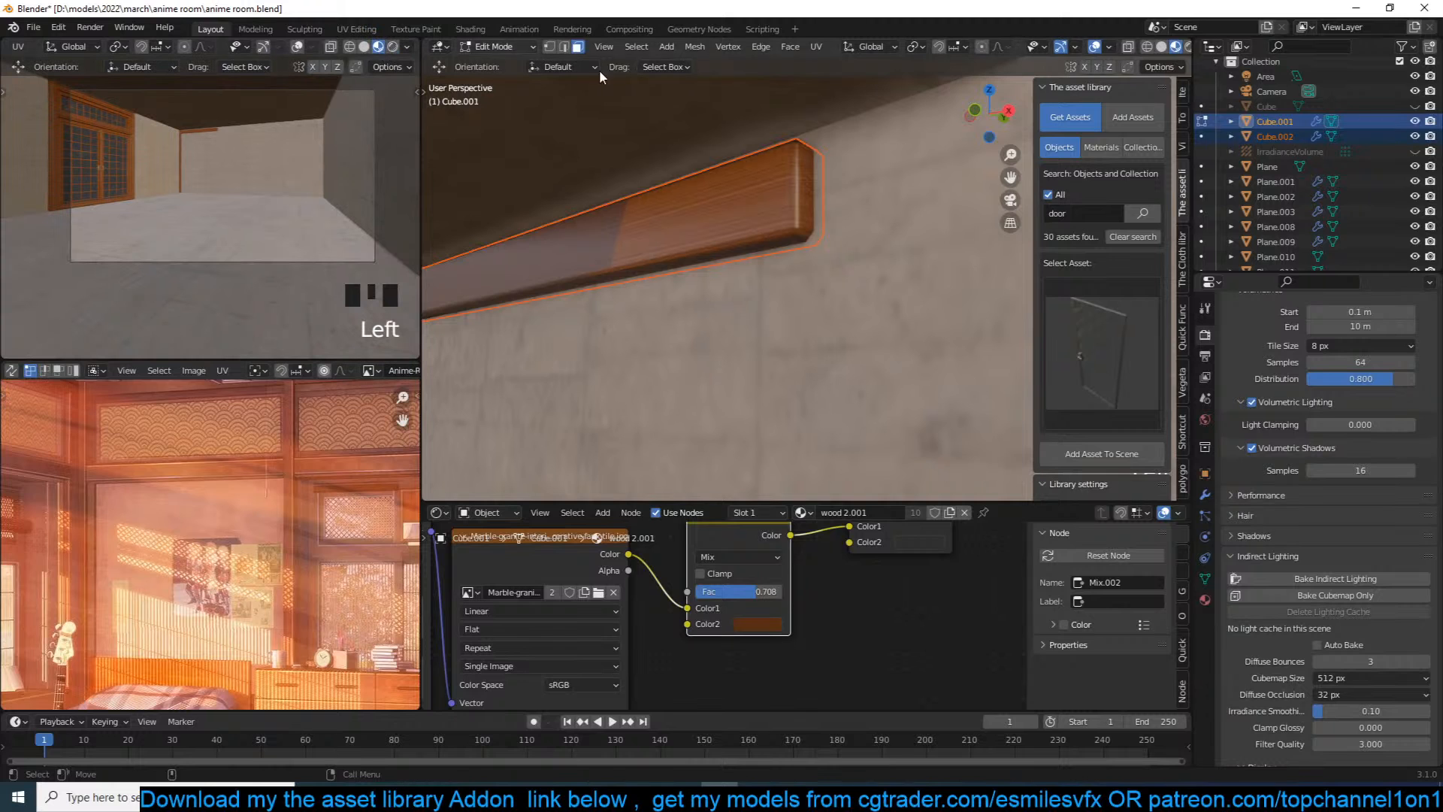
# Step: Lengthen the separated ceiling beam by moving its free end face outward along X
pyautogui.scroll(-3, 812, 234)
pyautogui.press('Tab')
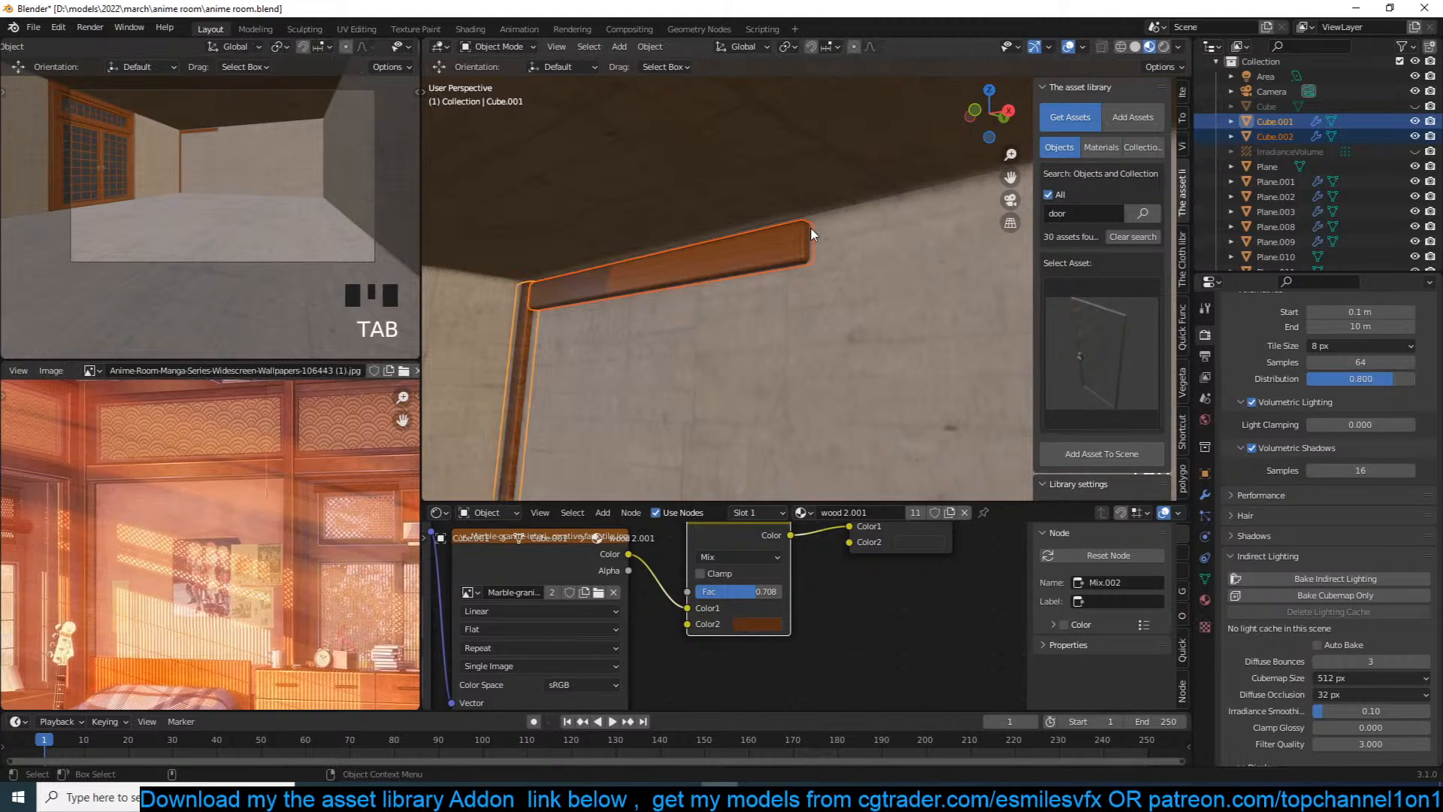
pyautogui.doubleClick(810, 236)
pyautogui.press('Tab')
pyautogui.click(807, 239)
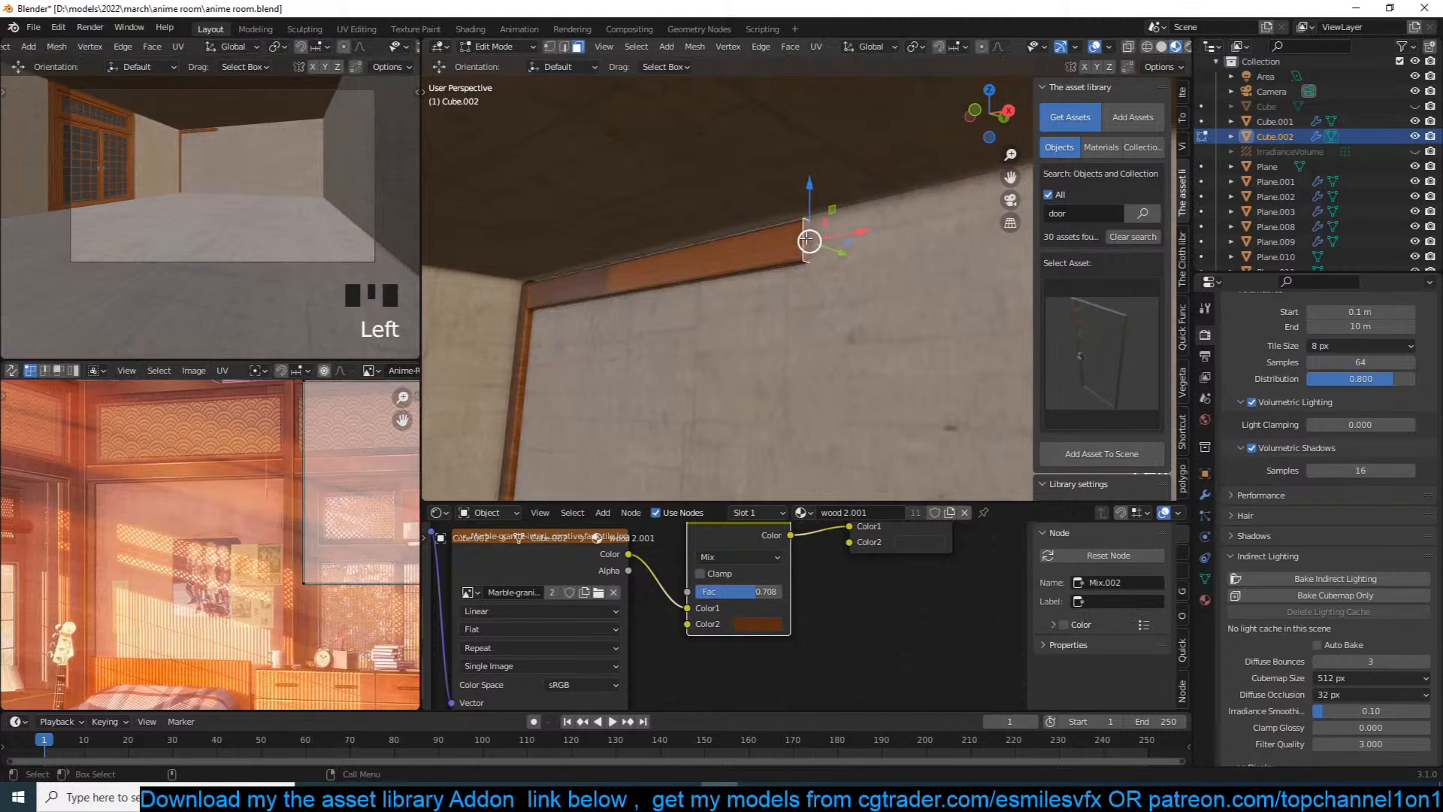
pyautogui.scroll(-4, 806, 238)
pyautogui.moveTo(806, 239); pyautogui.dragTo(750, 250, button='middle')
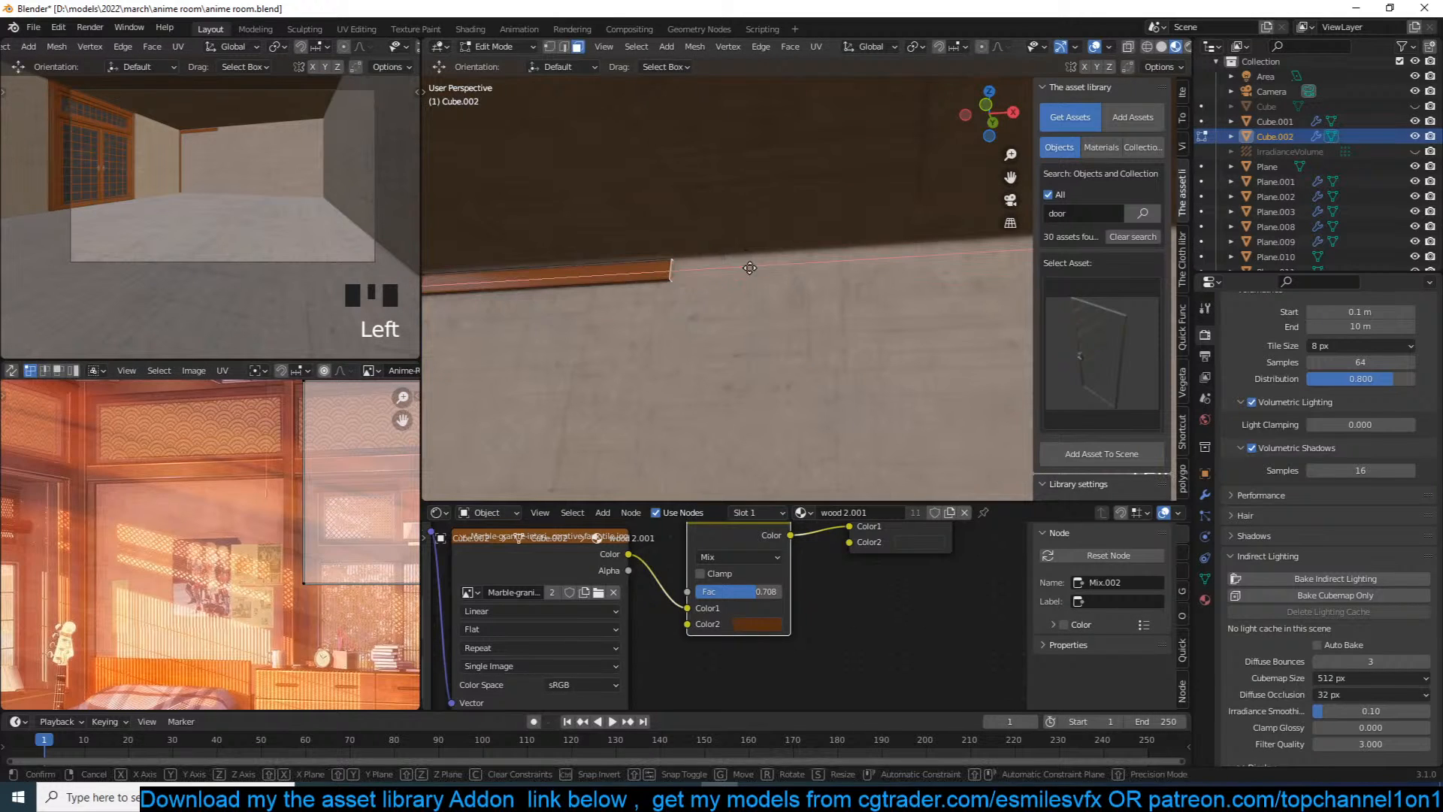
pyautogui.moveTo(741, 267); pyautogui.dragTo(780, 267)
pyautogui.moveTo(677, 279); pyautogui.dragTo(744, 270, button='middle')
# Step: Duplicate the whole corner post and move the copy about 3.2 m along X to the beam's free end
pyautogui.click(452, 361)
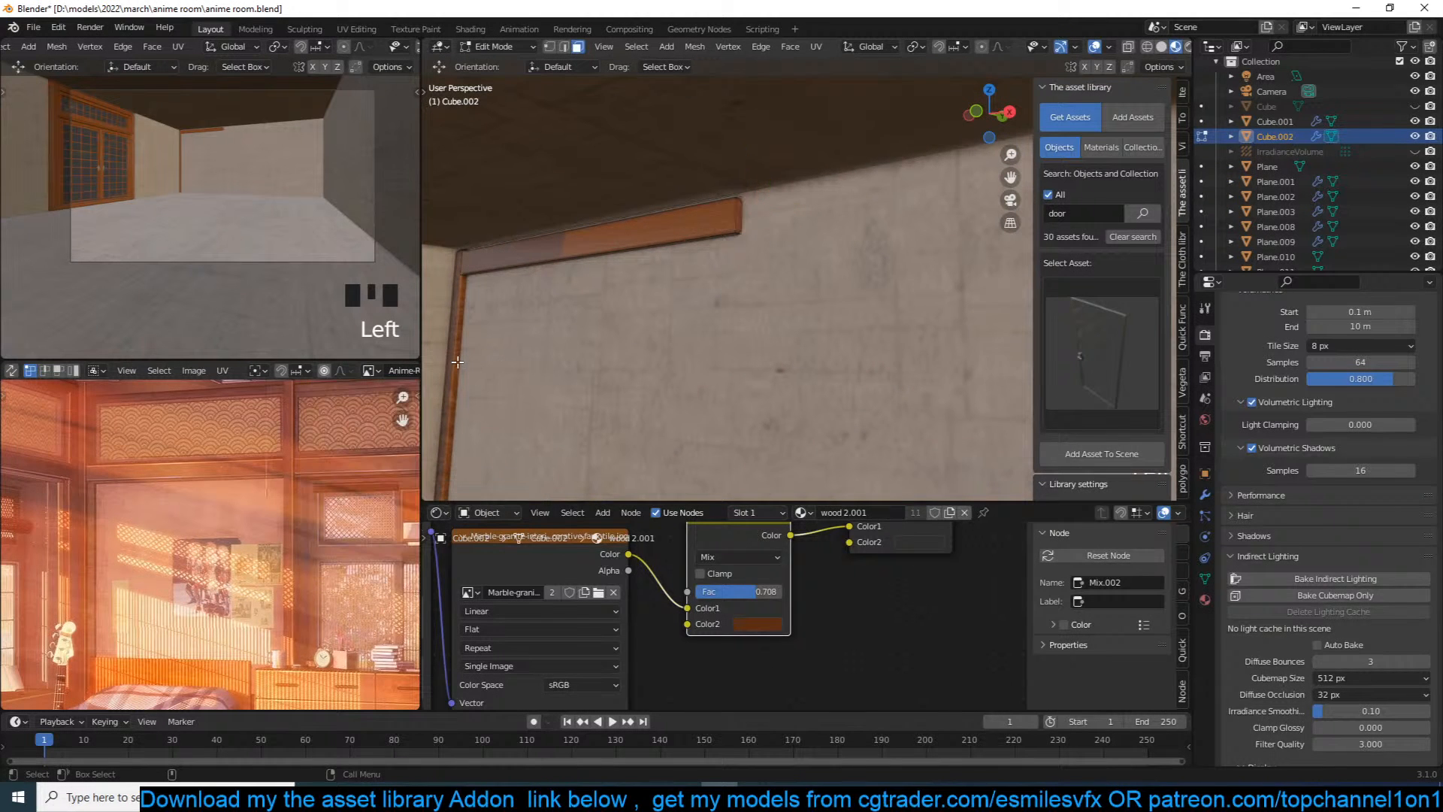
pyautogui.press('Tab')
pyautogui.click(457, 345)
pyautogui.press('Tab')
pyautogui.click(458, 342)
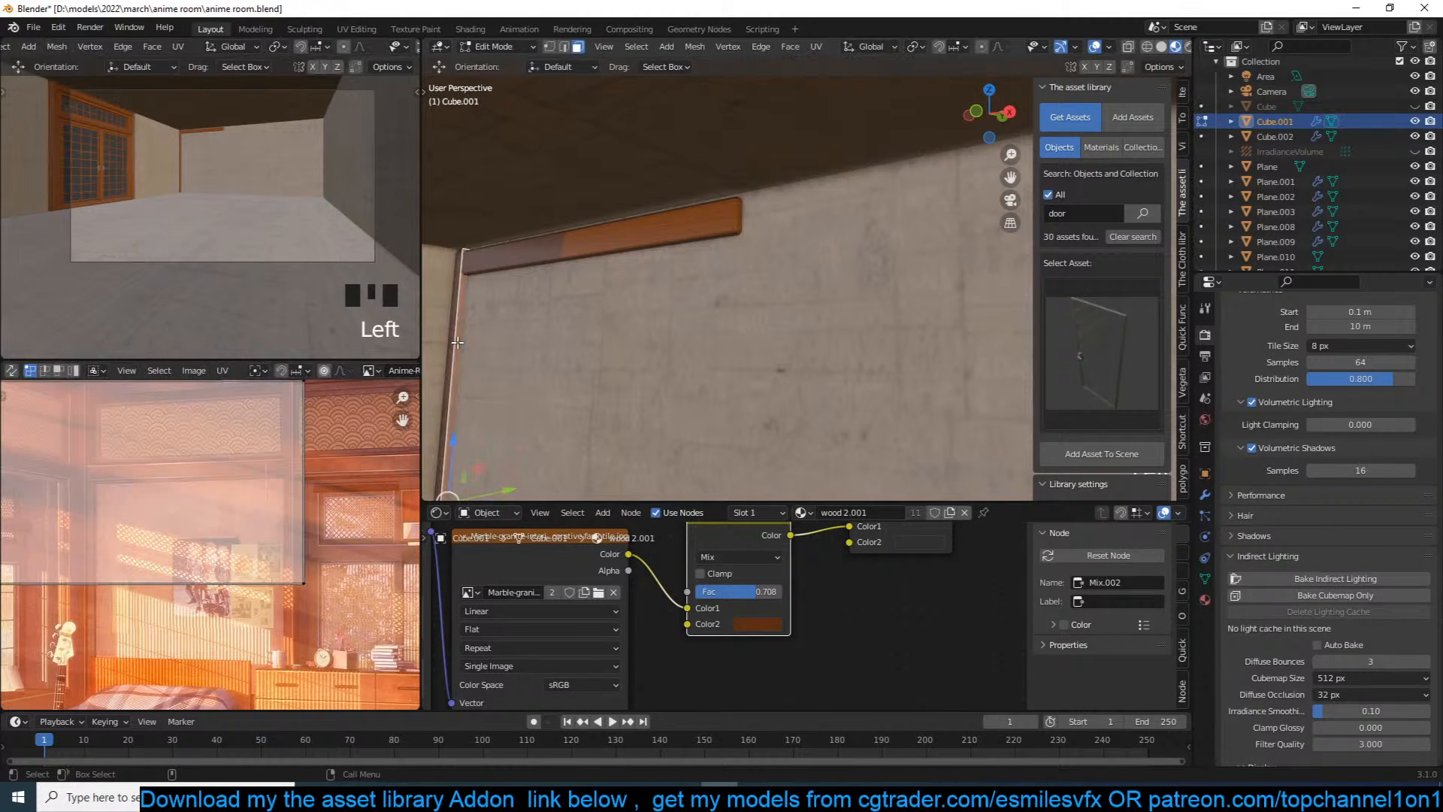
pyautogui.hotkey('ctrl', 'l')
pyautogui.press('KP_Decimal')
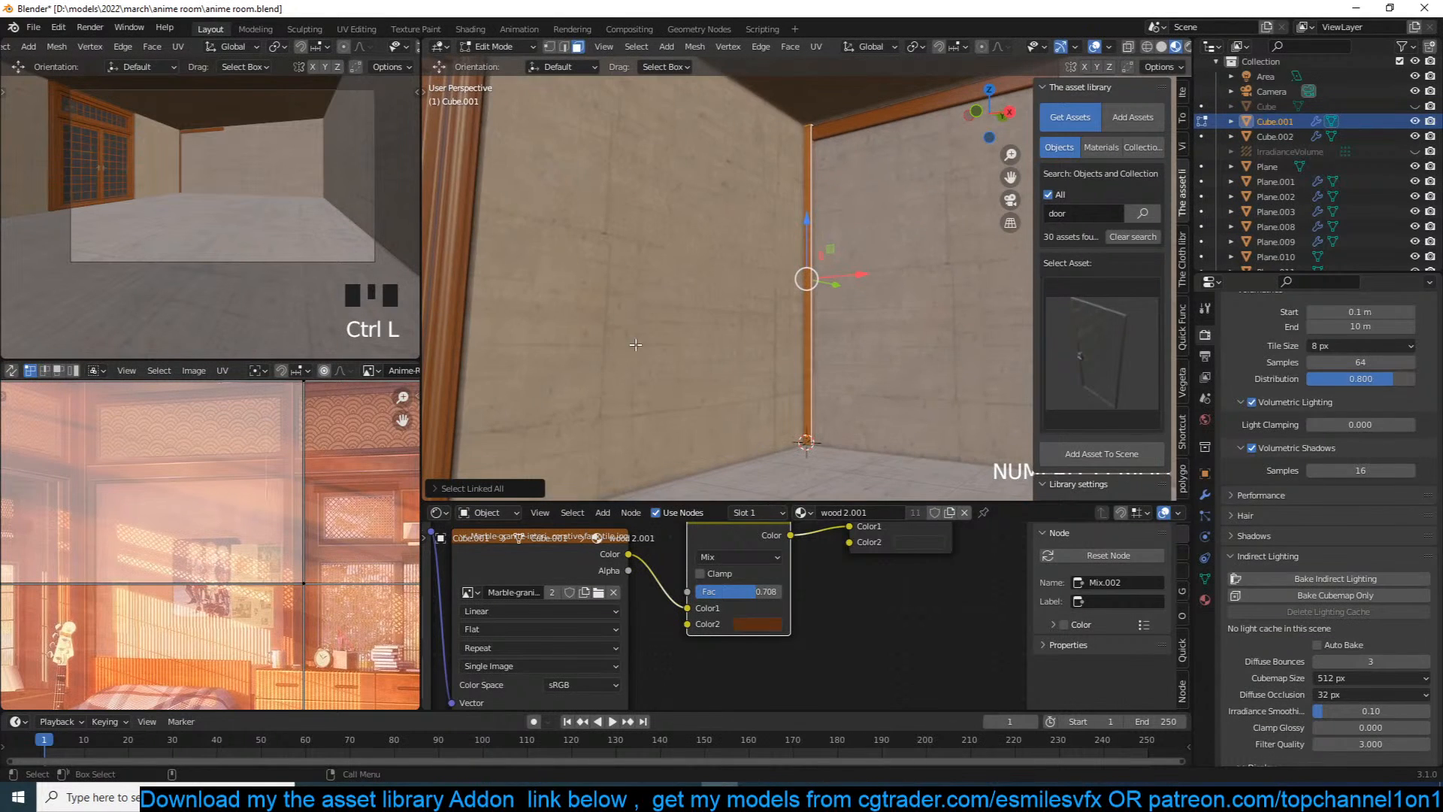
pyautogui.scroll(1, 744, 299)
pyautogui.keyDown('shift'); pyautogui.moveTo(744, 299); pyautogui.dragTo(711, 348, button='middle'); pyautogui.keyUp('shift')
pyautogui.keyDown('shift'); pyautogui.moveTo(797, 301); pyautogui.dragTo(700, 321, button='middle'); pyautogui.keyUp('shift')
pyautogui.scroll(-4, 741, 331)
pyautogui.hotkey('shift', 'd')
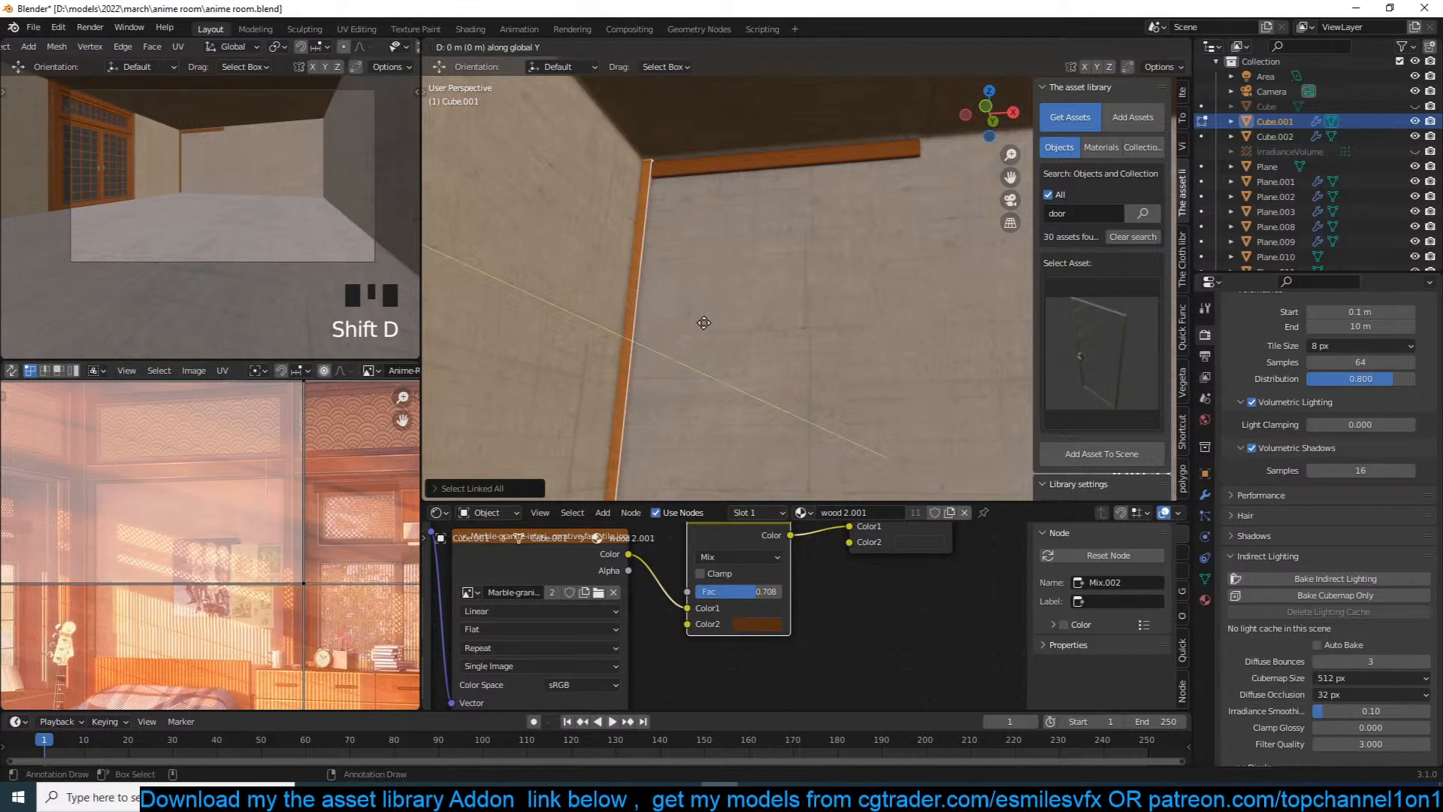
pyautogui.press('x')
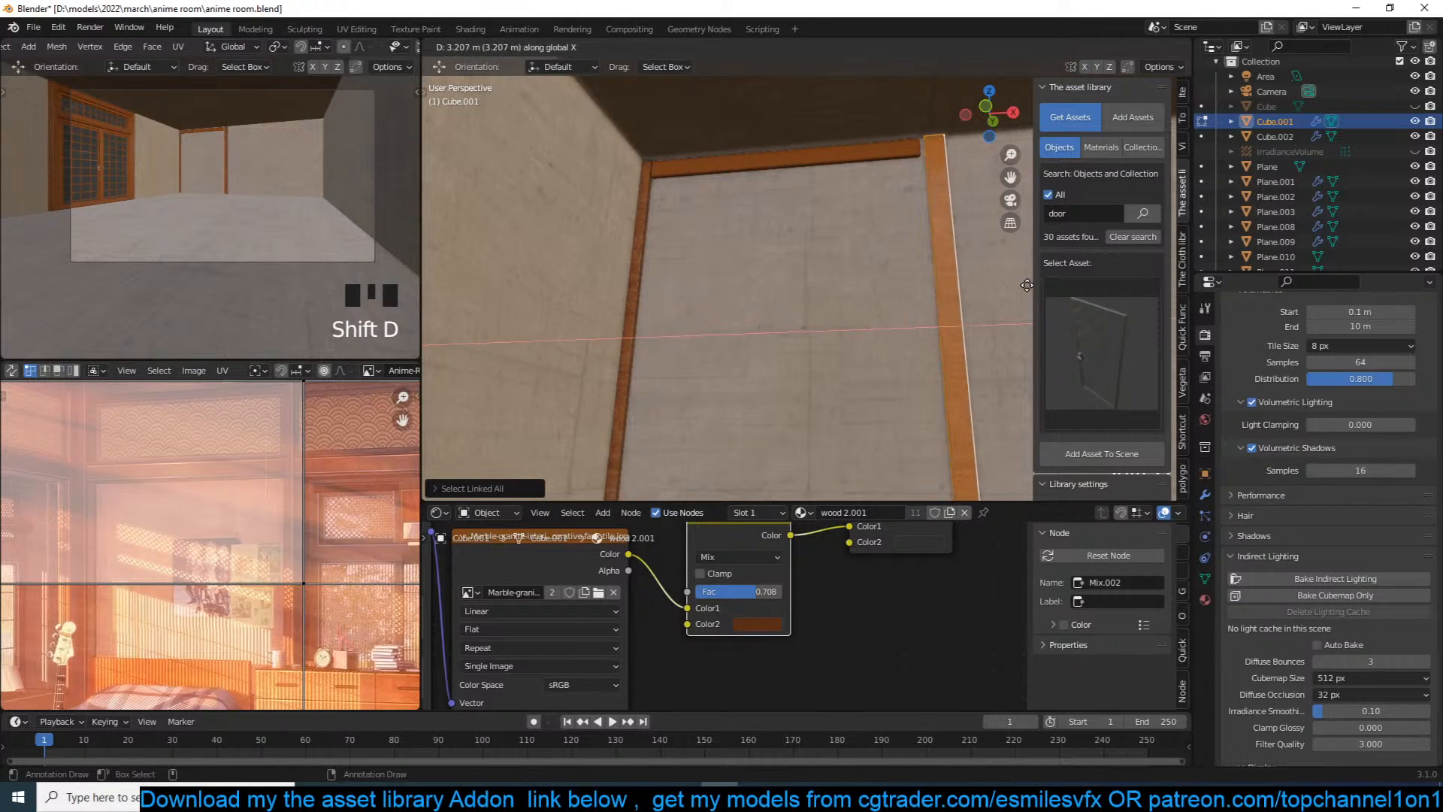
pyautogui.click(1021, 285)
# Step: Add a lengthwise loop cut around the middle of the horizontal ceiling beam
pyautogui.moveTo(910, 294); pyautogui.dragTo(845, 319, button='middle')
pyautogui.scroll(3, 876, 173)
pyautogui.keyDown('shift'); pyautogui.moveTo(861, 195); pyautogui.dragTo(797, 297, button='middle'); pyautogui.keyUp('shift')
pyautogui.click(774, 280)
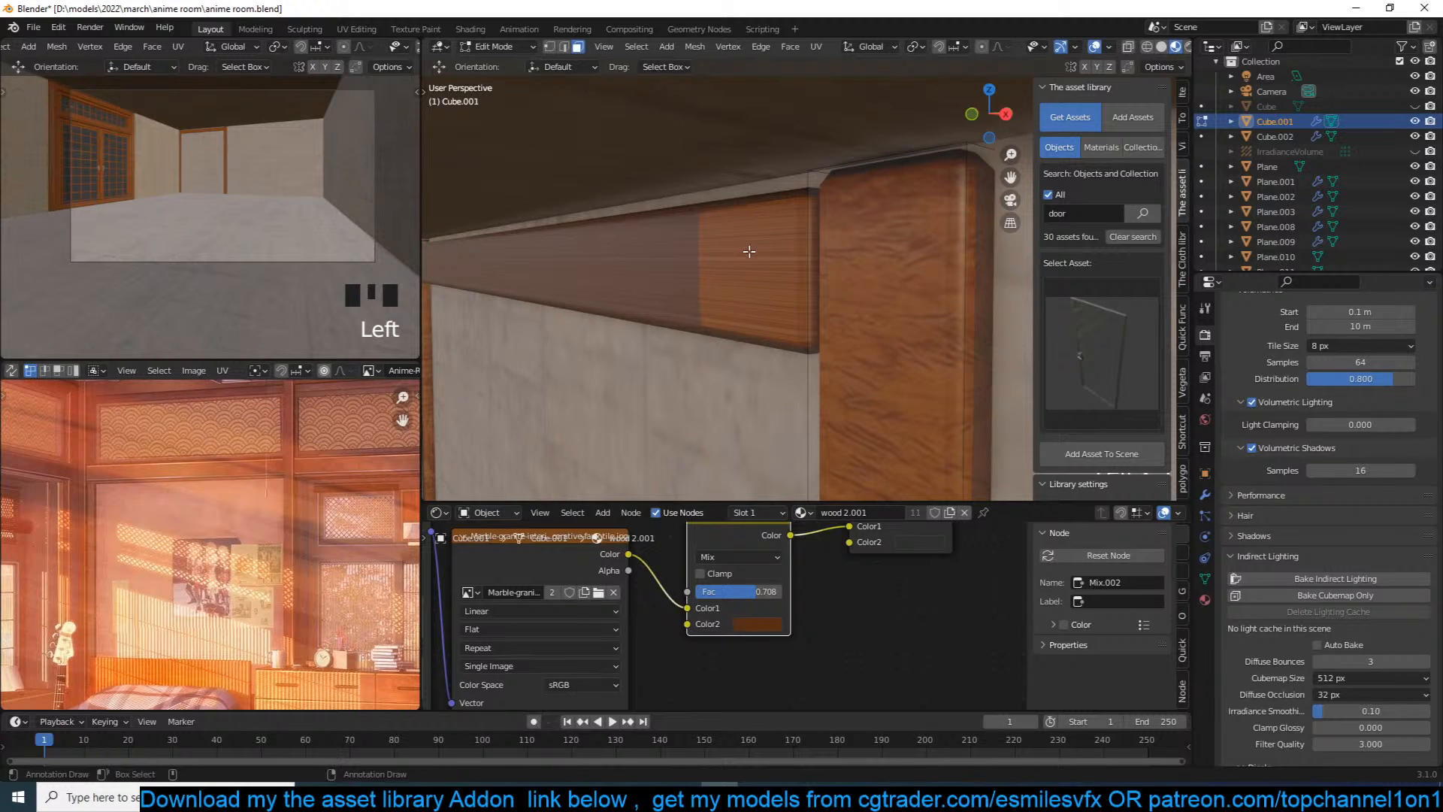
pyautogui.moveTo(746, 255); pyautogui.dragTo(769, 237, button='middle')
pyautogui.scroll(-5, 817, 222)
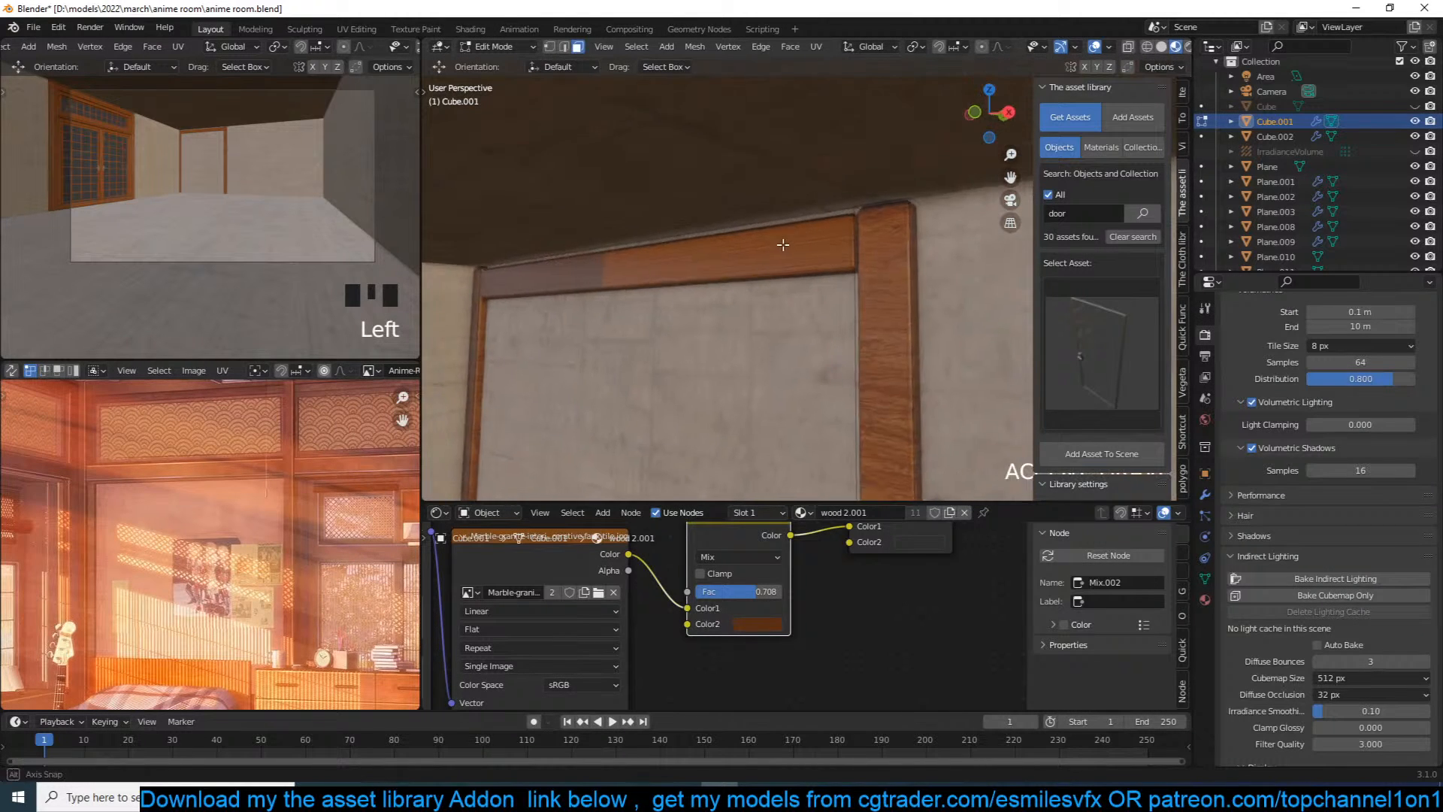
pyautogui.press('Tab')
pyautogui.click(782, 254)
pyautogui.press('Tab')
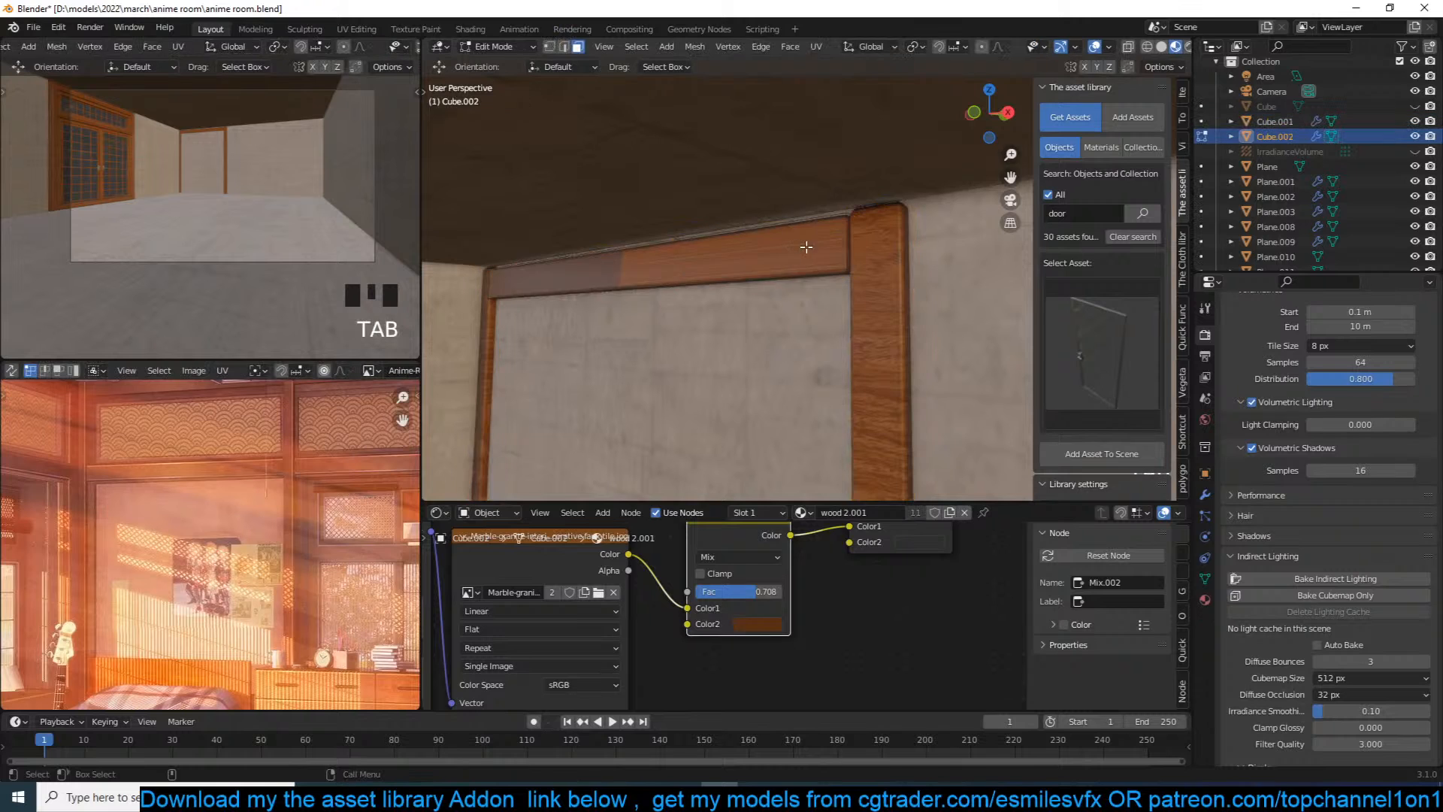
pyautogui.scroll(1, 821, 242)
pyautogui.hotkey('ctrl', 'r')
pyautogui.click(852, 230)
pyautogui.click(852, 230)
# Step: Bevel the beam's new edge loop into a wide band and extrude its front face slightly outward as a raised panel
pyautogui.hotkey('ctrl', 'b')
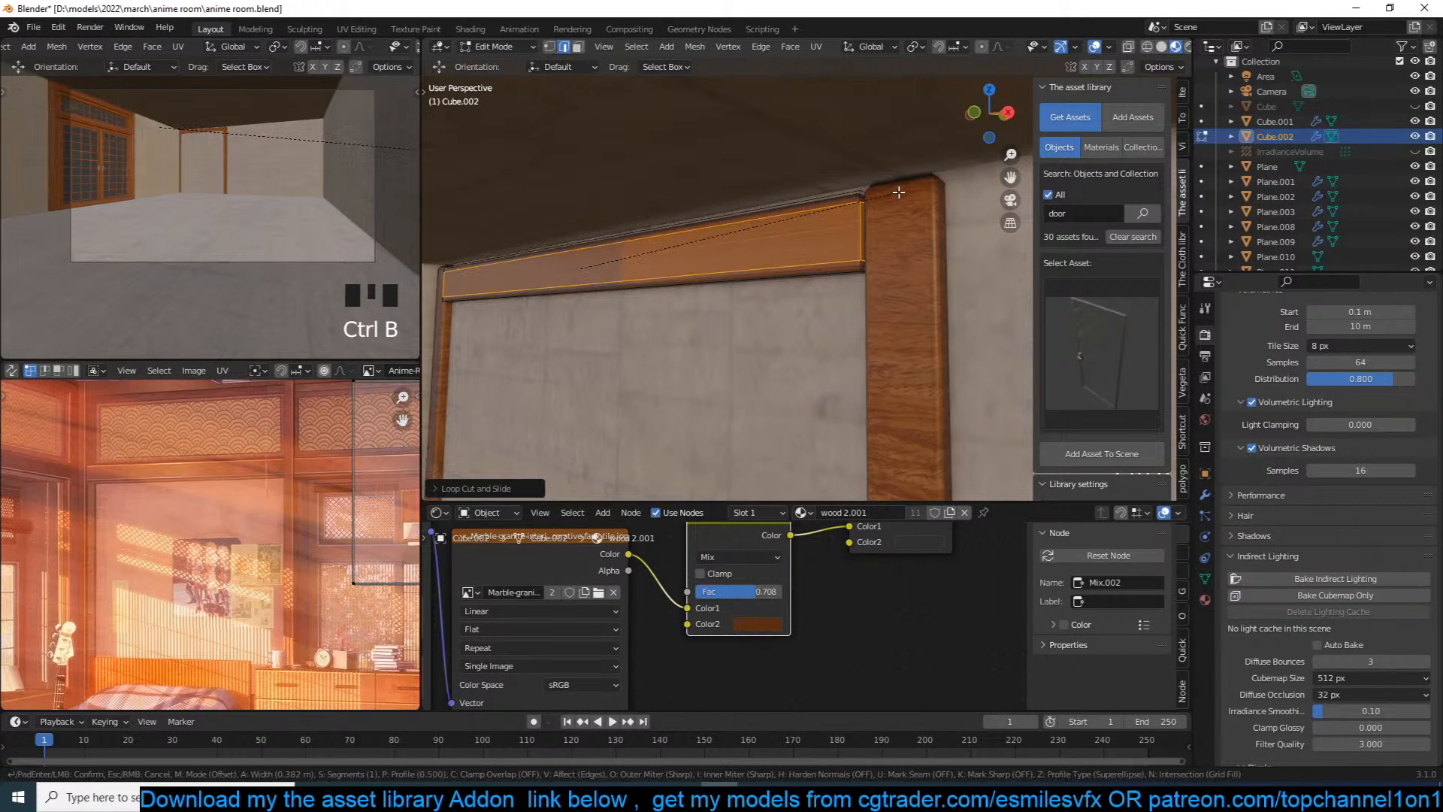
pyautogui.click(737, 248)
pyautogui.press('3')
pyautogui.click(661, 253)
pyautogui.moveTo(645, 261); pyautogui.dragTo(621, 261, button='middle')
pyautogui.scroll(2, 642, 261)
pyautogui.press('e')
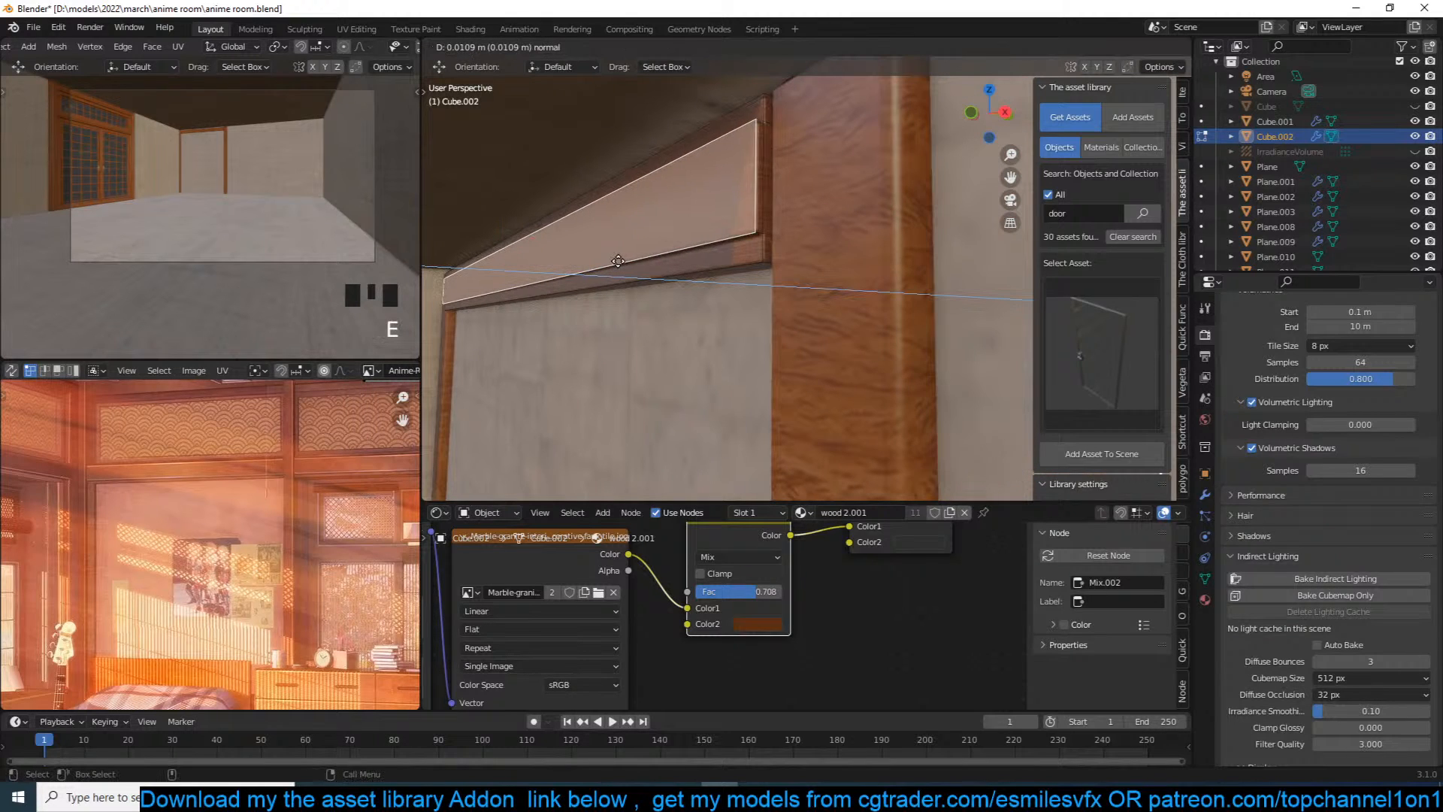
pyautogui.click(617, 261)
# Step: Unwrap the entire ceiling beam with Smart UV Project
pyautogui.click(782, 259)
pyautogui.click(792, 257)
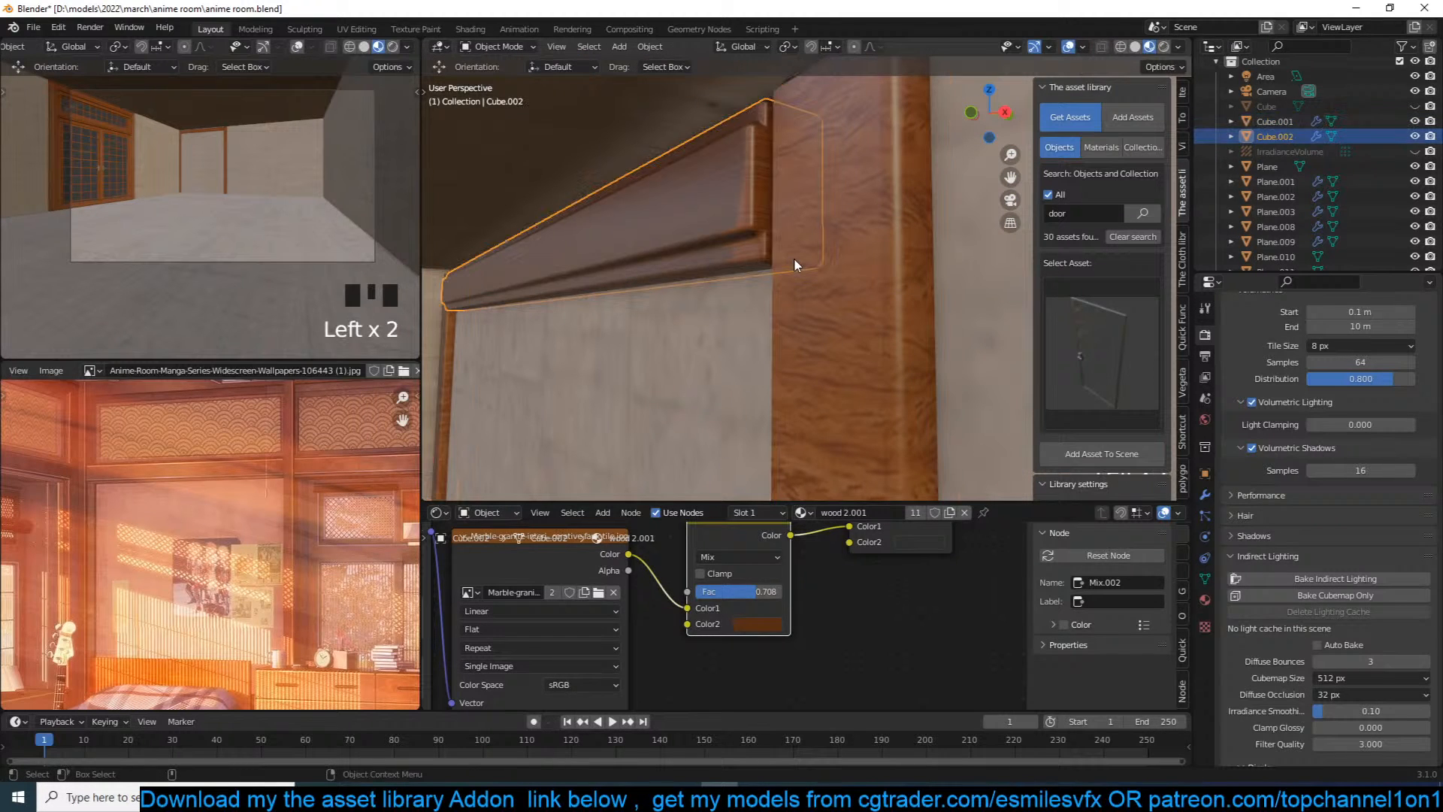
pyautogui.press('a')
pyautogui.press('u')
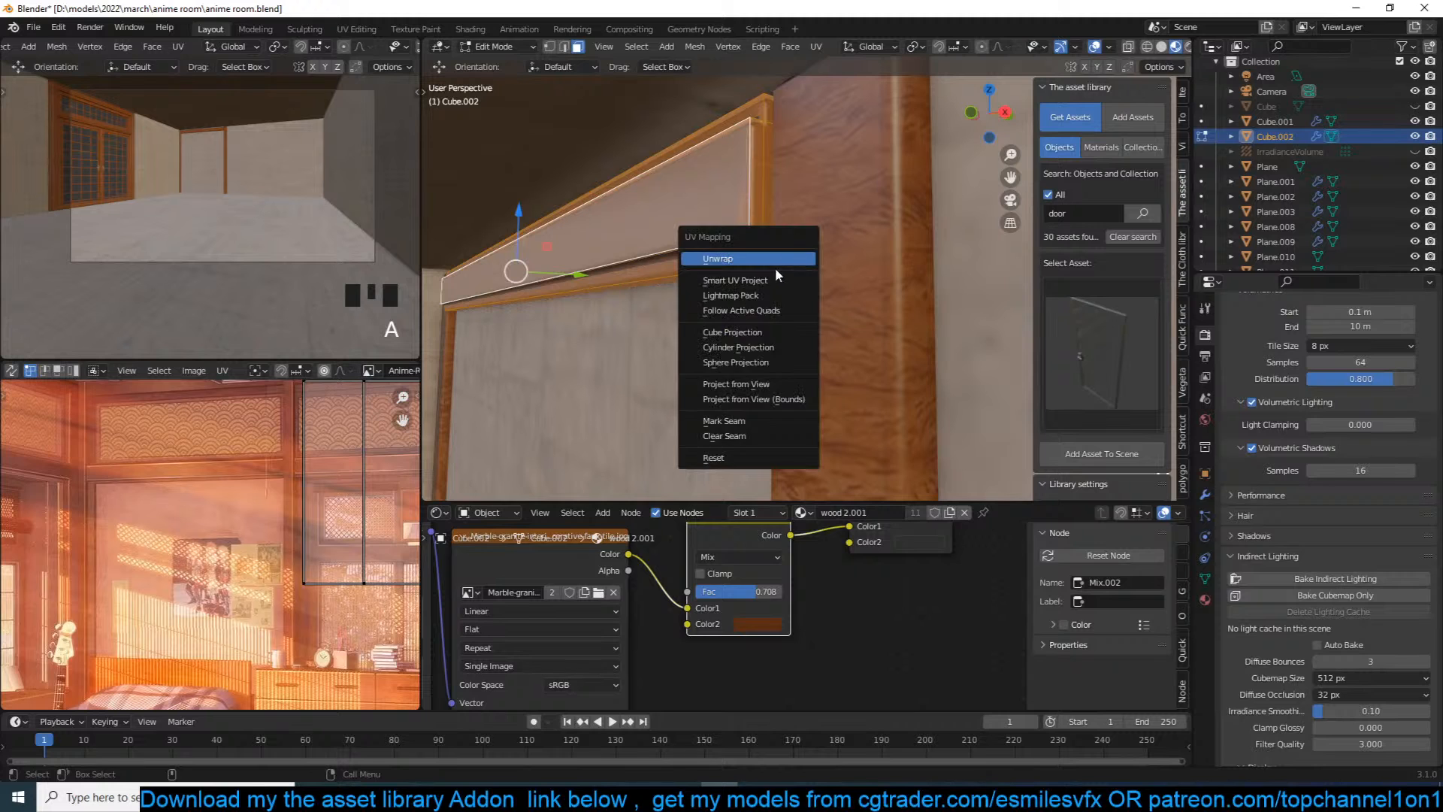
pyautogui.click(772, 278)
pyautogui.click(743, 397)
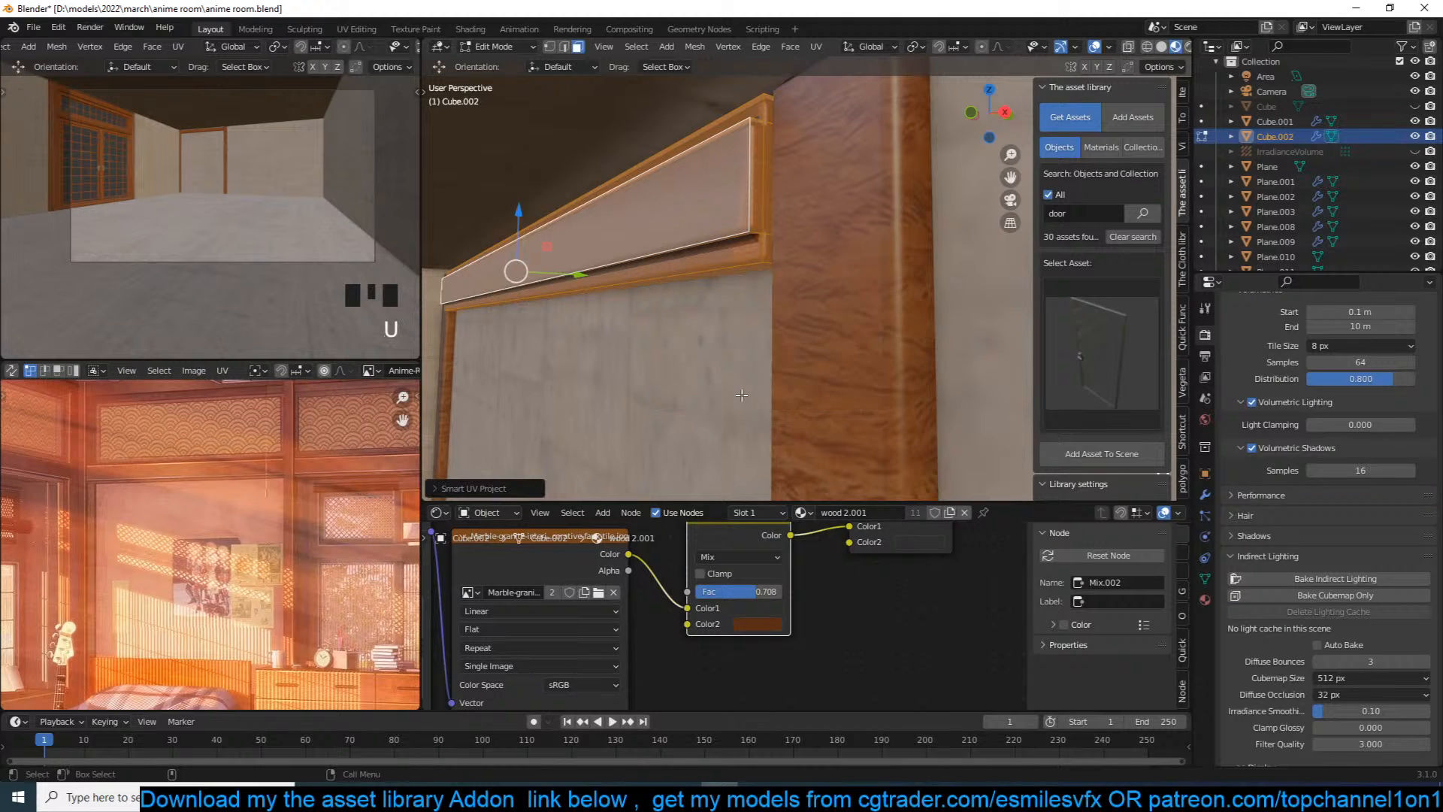
# Step: Finish editing the ceiling beam's mesh and save the scene file
pyautogui.press('Tab')
pyautogui.scroll(3, 795, 317)
pyautogui.hotkey('ctrl', 's')
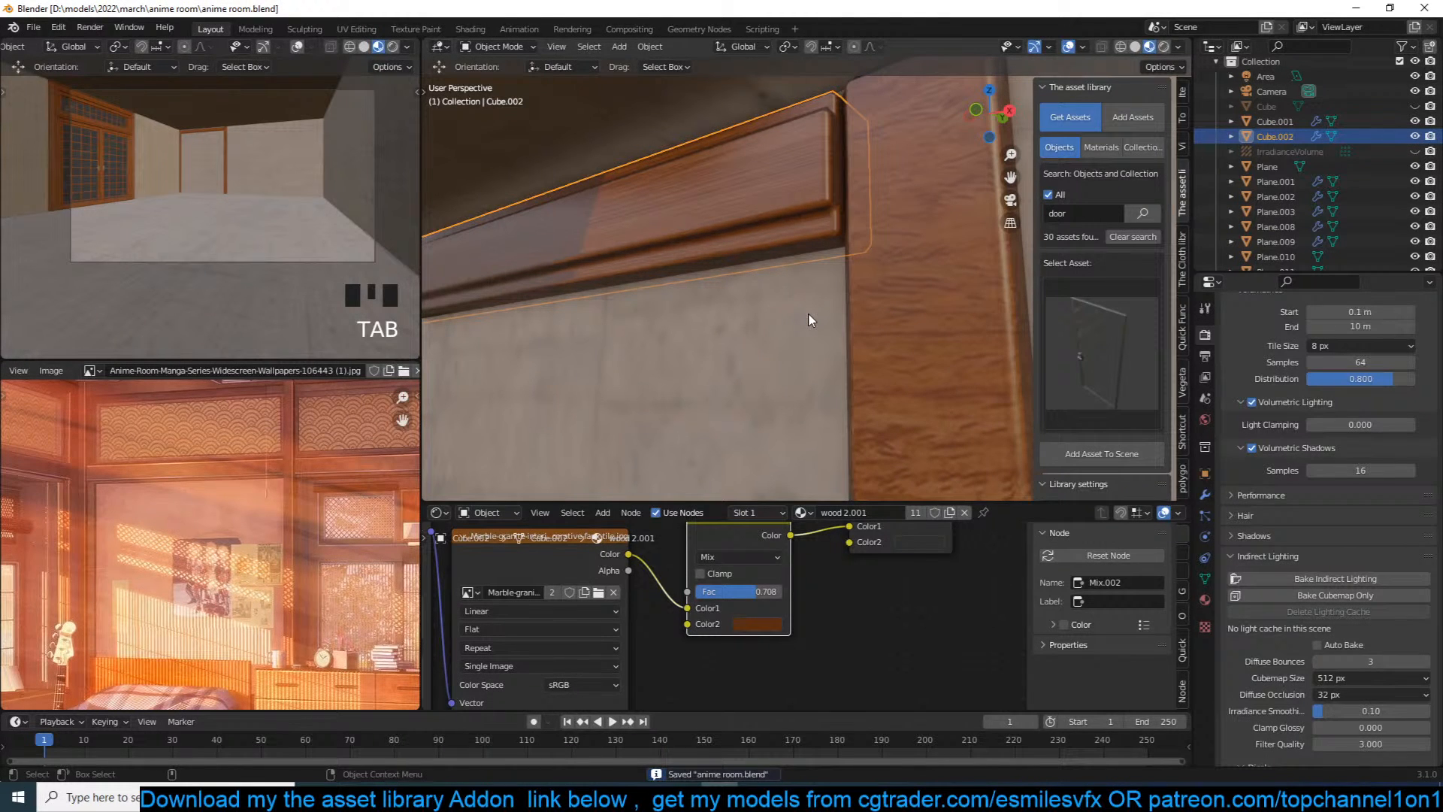
# Step: Add a centred vertical loop cut along the full height of the wooden post at the beam's free end
pyautogui.click(930, 173)
pyautogui.scroll(-2, 931, 174)
pyautogui.hotkey('ctrl', 's')
pyautogui.moveTo(905, 215)
pyautogui.mouseDown(button='middle')
pyautogui.moveTo(945, 196)
pyautogui.moveTo(900, 213)
pyautogui.mouseUp(button='middle')
pyautogui.scroll(-3, 946, 196)
pyautogui.press('Tab')
pyautogui.hotkey('ctrl', 'r')
pyautogui.doubleClick(863, 150)
# Step: Bevel the post's new edge loop into a wide band and extrude its front face outward about 0.018 m
pyautogui.hotkey('ctrl', 'b')
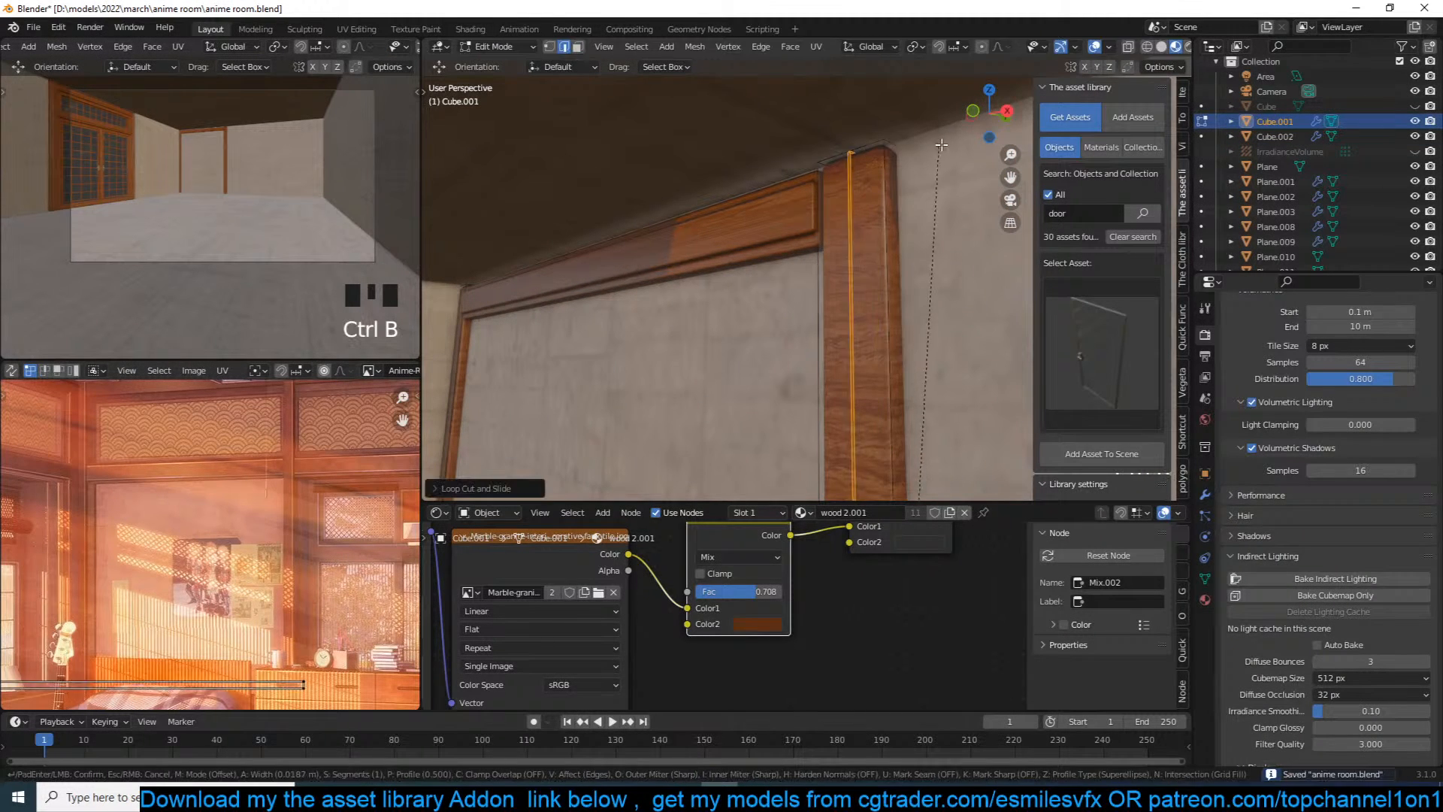
pyautogui.click(846, 216)
pyautogui.press('3')
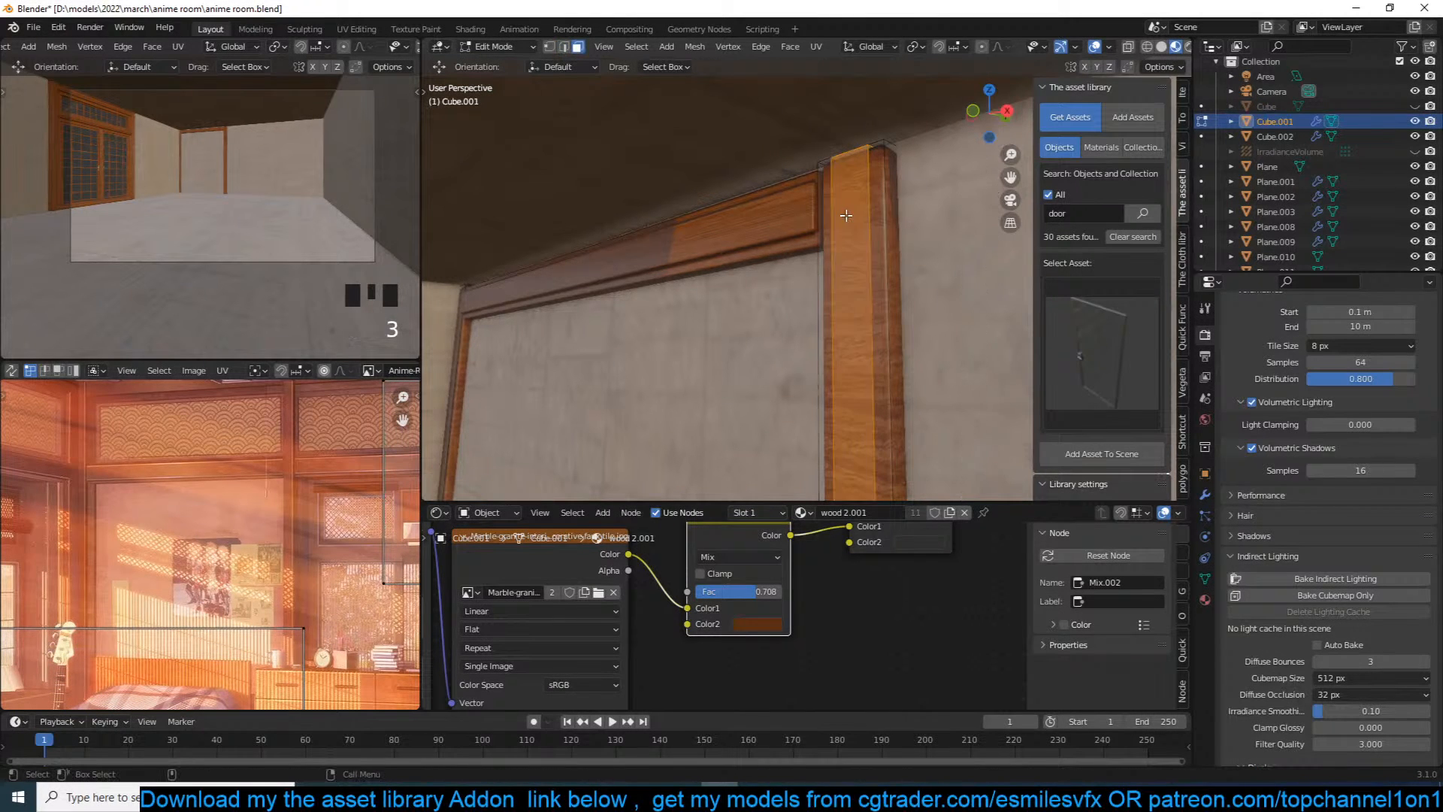
pyautogui.click(846, 215)
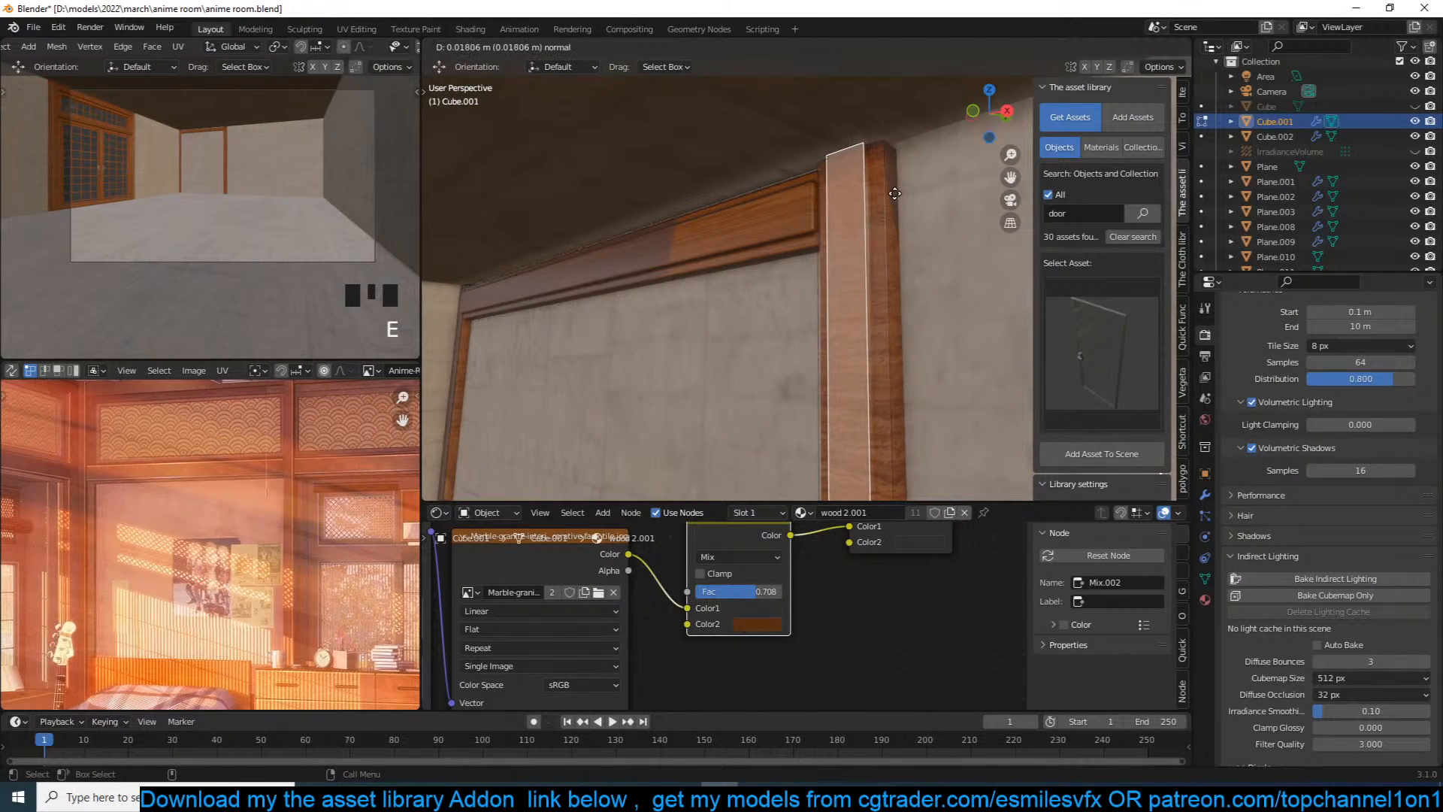
pyautogui.press('Tab')
# Step: Add a centred vertical loop cut along the post in the room's corner
pyautogui.moveTo(461, 362); pyautogui.dragTo(562, 313, button='middle')
pyautogui.press('Tab')
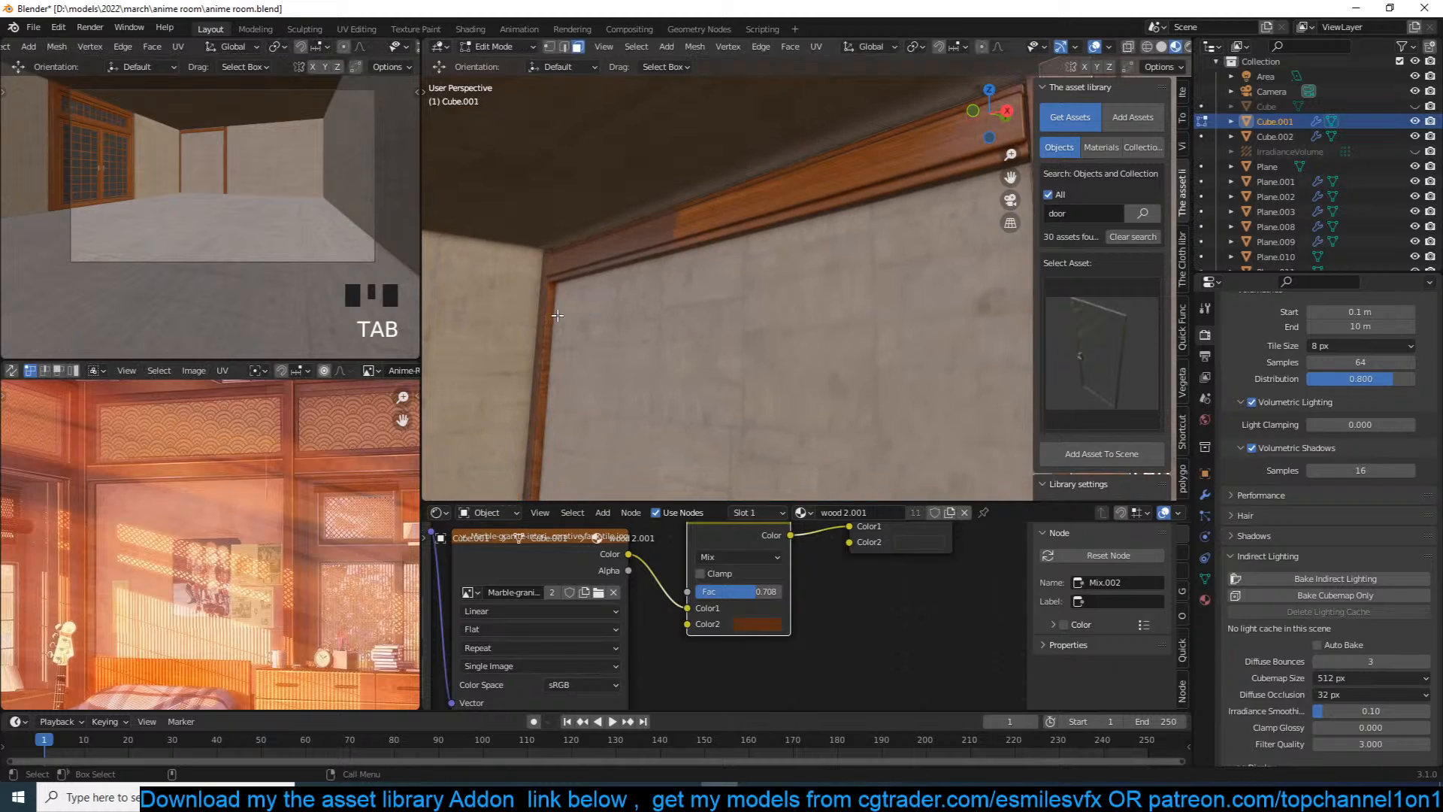
pyautogui.hotkey('ctrl', 'r')
pyautogui.click(548, 240)
pyautogui.rightClick(548, 241)
# Step: Bevel the corner post's new edge loop into a band and extrude its front face outward about 0.004 m
pyautogui.hotkey('ctrl', 'b')
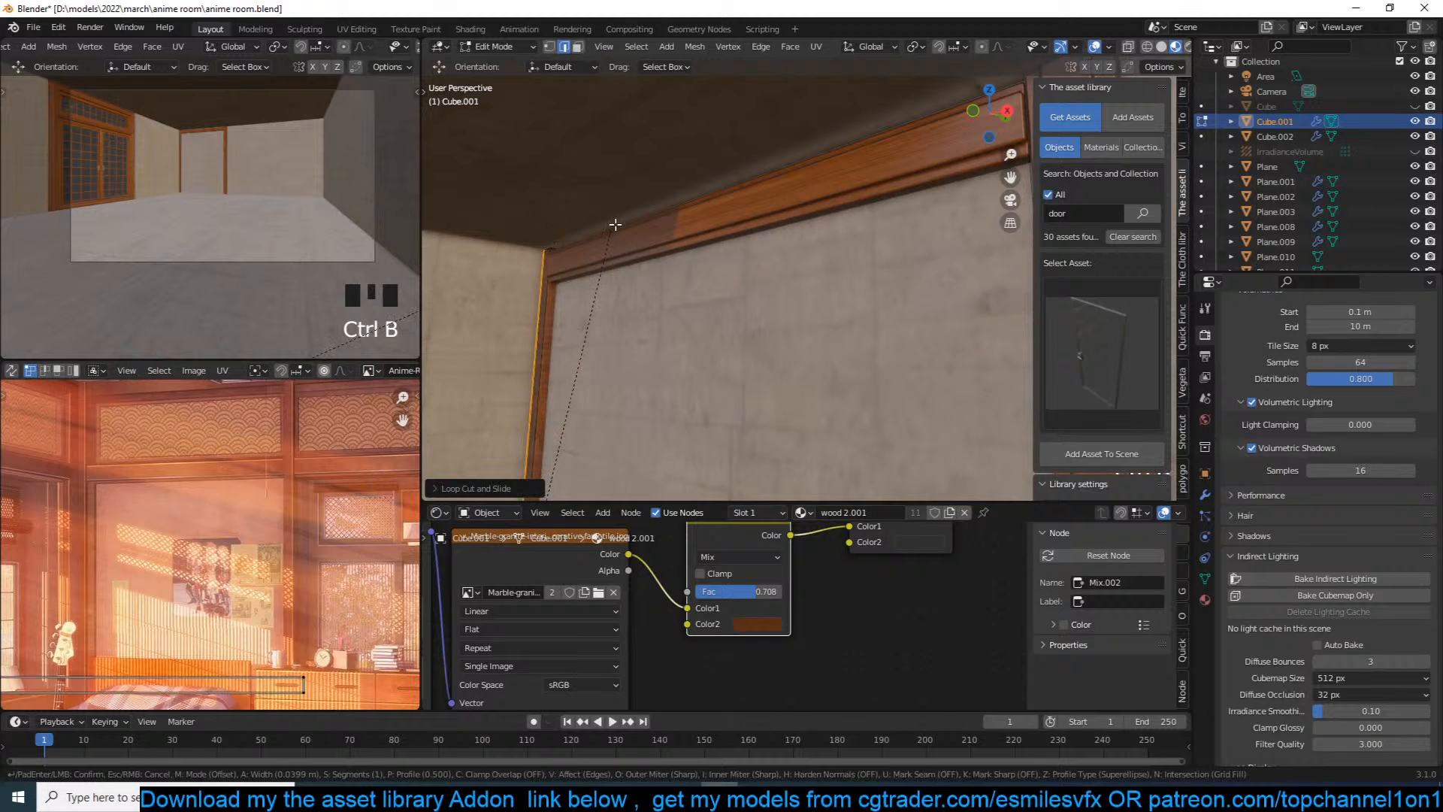
pyautogui.click(624, 222)
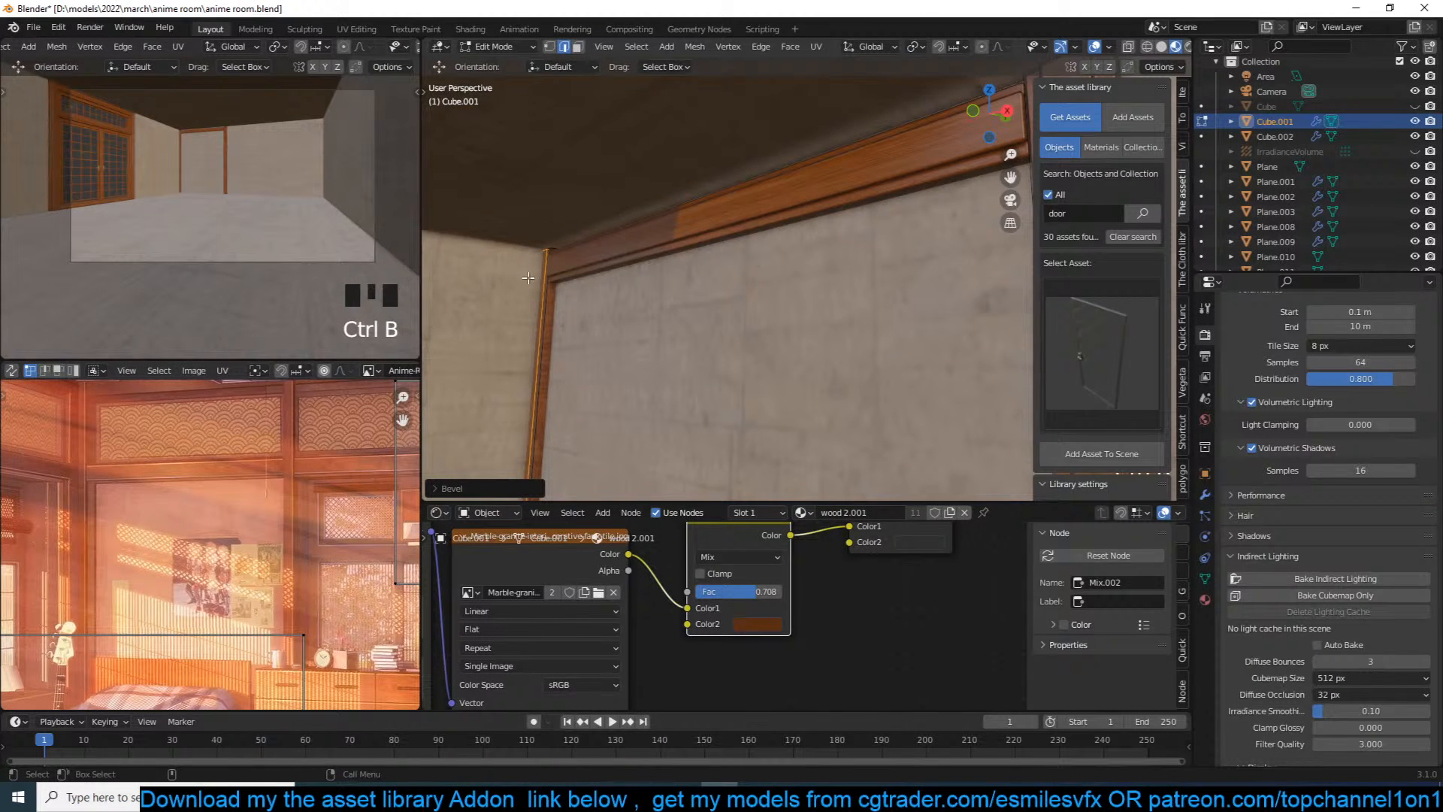
pyautogui.press('3')
pyautogui.press('e')
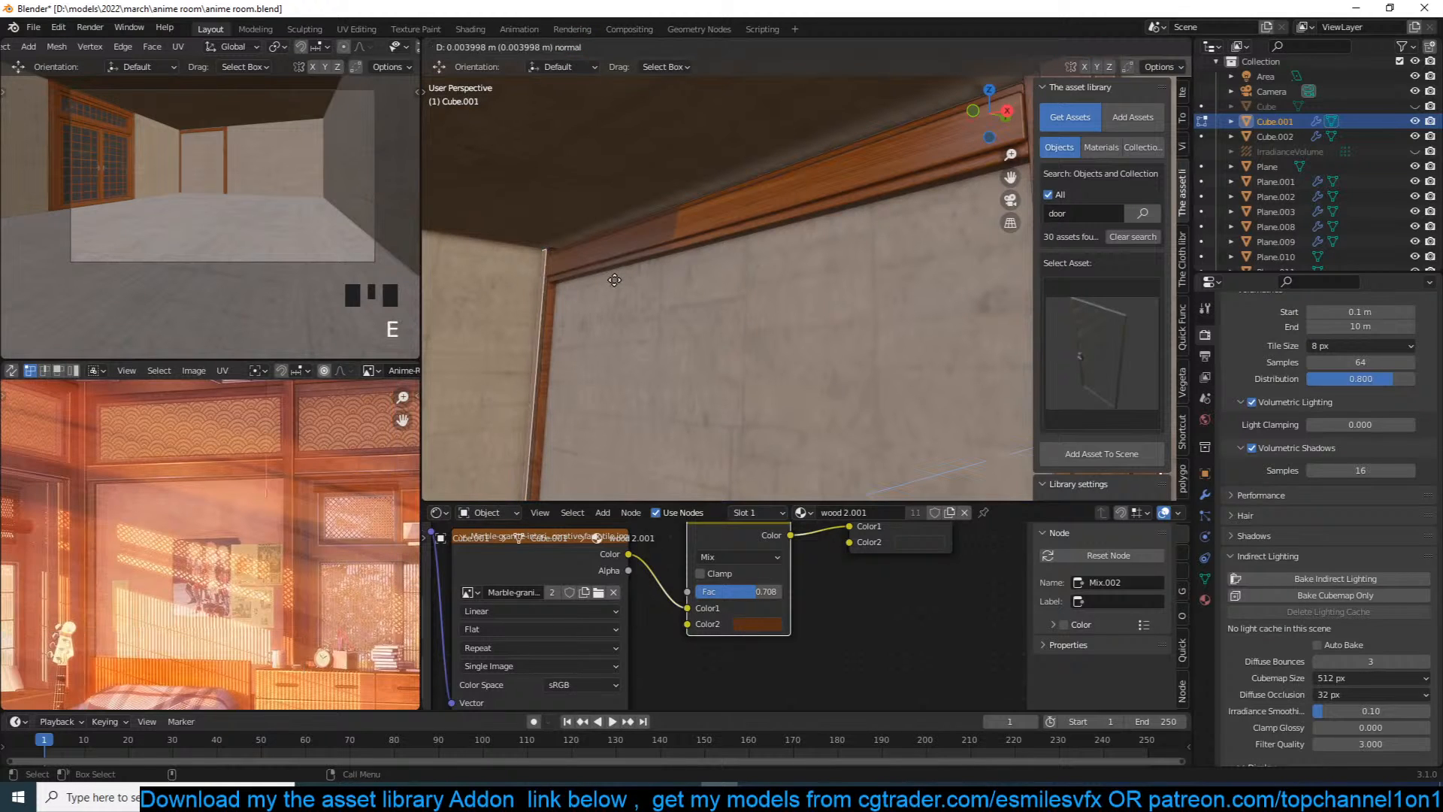
pyautogui.click(611, 279)
pyautogui.press('Tab')
# Step: Duplicate the whole ceiling beam and lower the copy along Z as a second crossbar between the two posts
pyautogui.scroll(-2, 710, 275)
pyautogui.moveTo(706, 270); pyautogui.dragTo(729, 270, button='middle')
pyautogui.press('Tab')
pyautogui.click(791, 174)
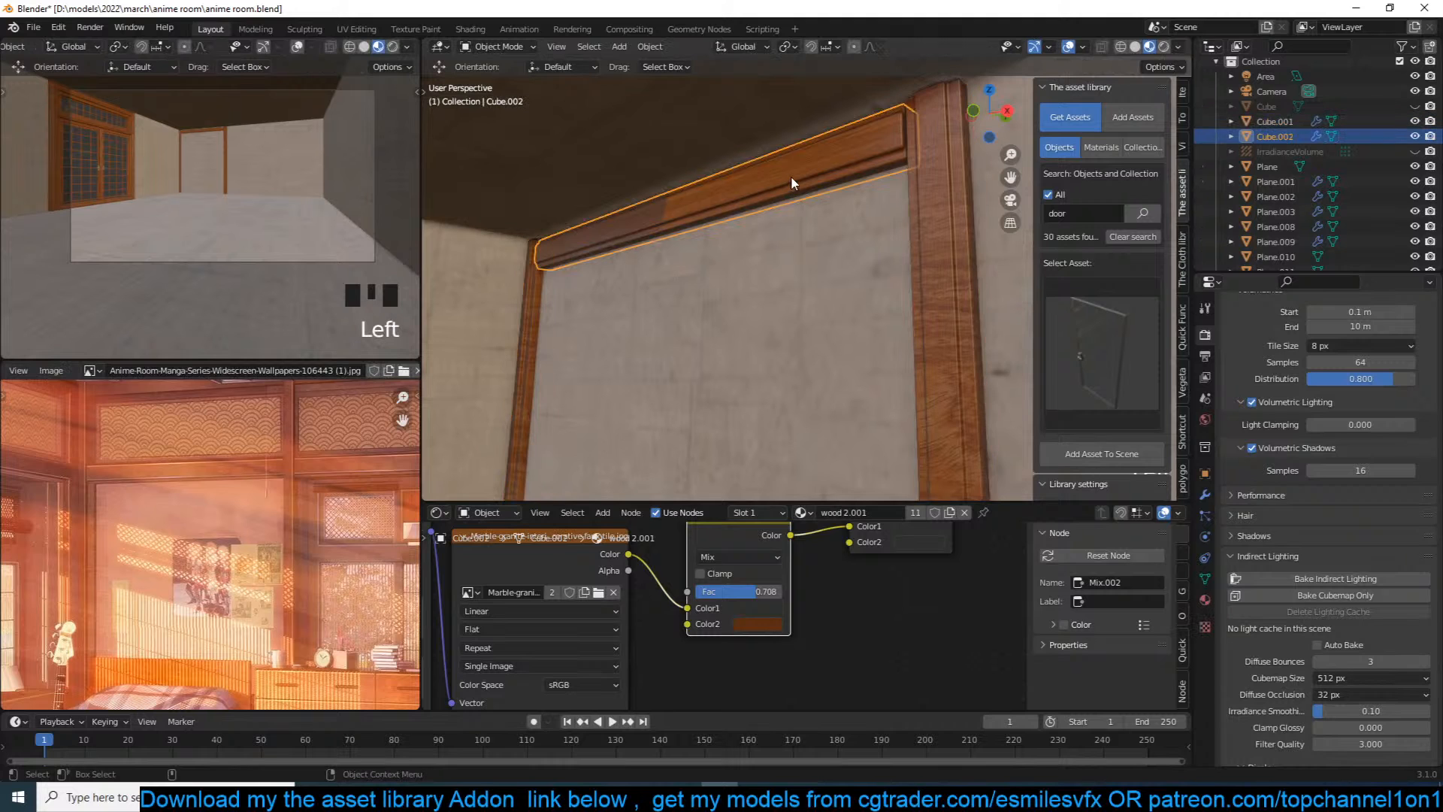
pyautogui.press('a')
pyautogui.hotkey('shift', 'd')
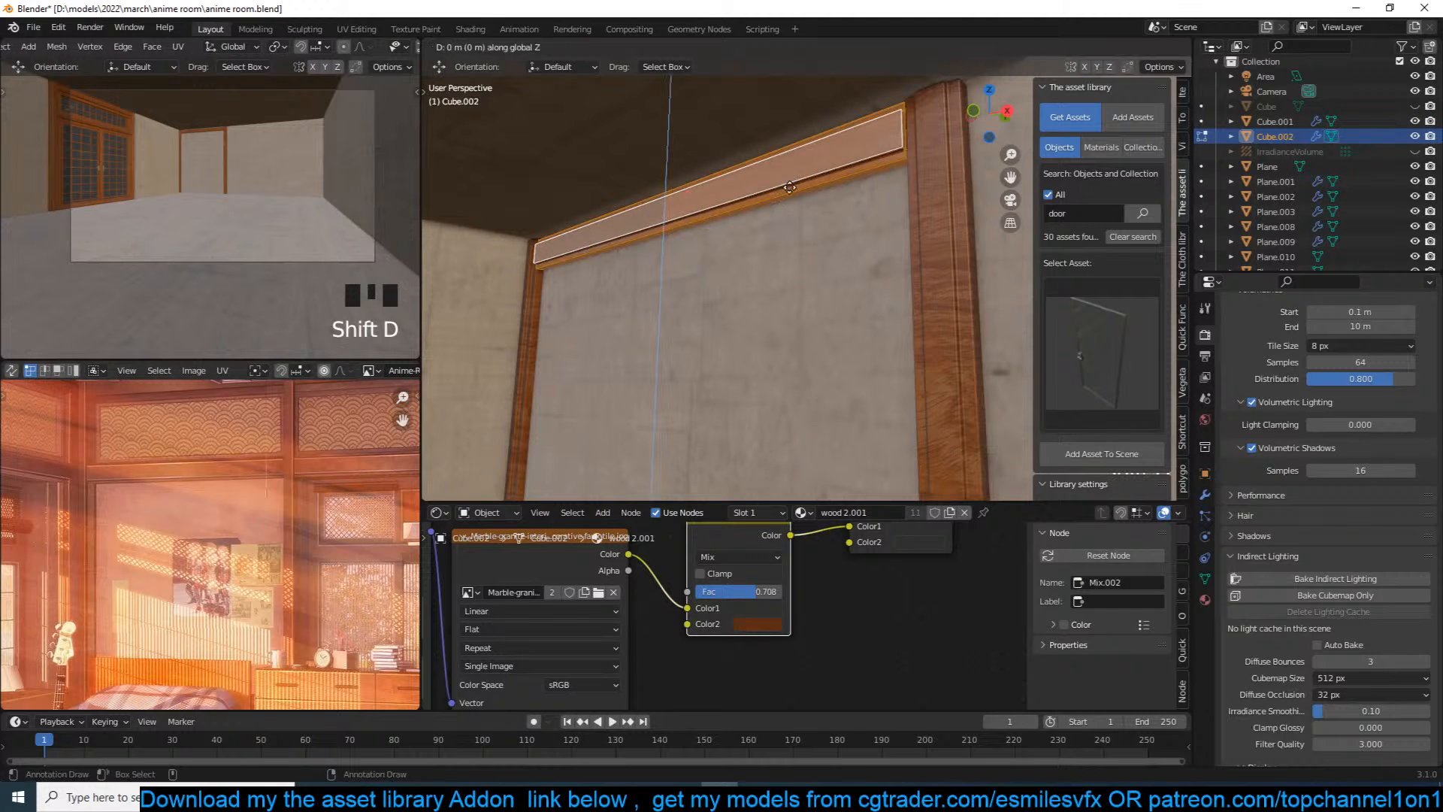
pyautogui.click(673, 360)
pyautogui.scroll(-1, 763, 311)
pyautogui.moveTo(764, 311); pyautogui.dragTo(761, 256, button='middle')
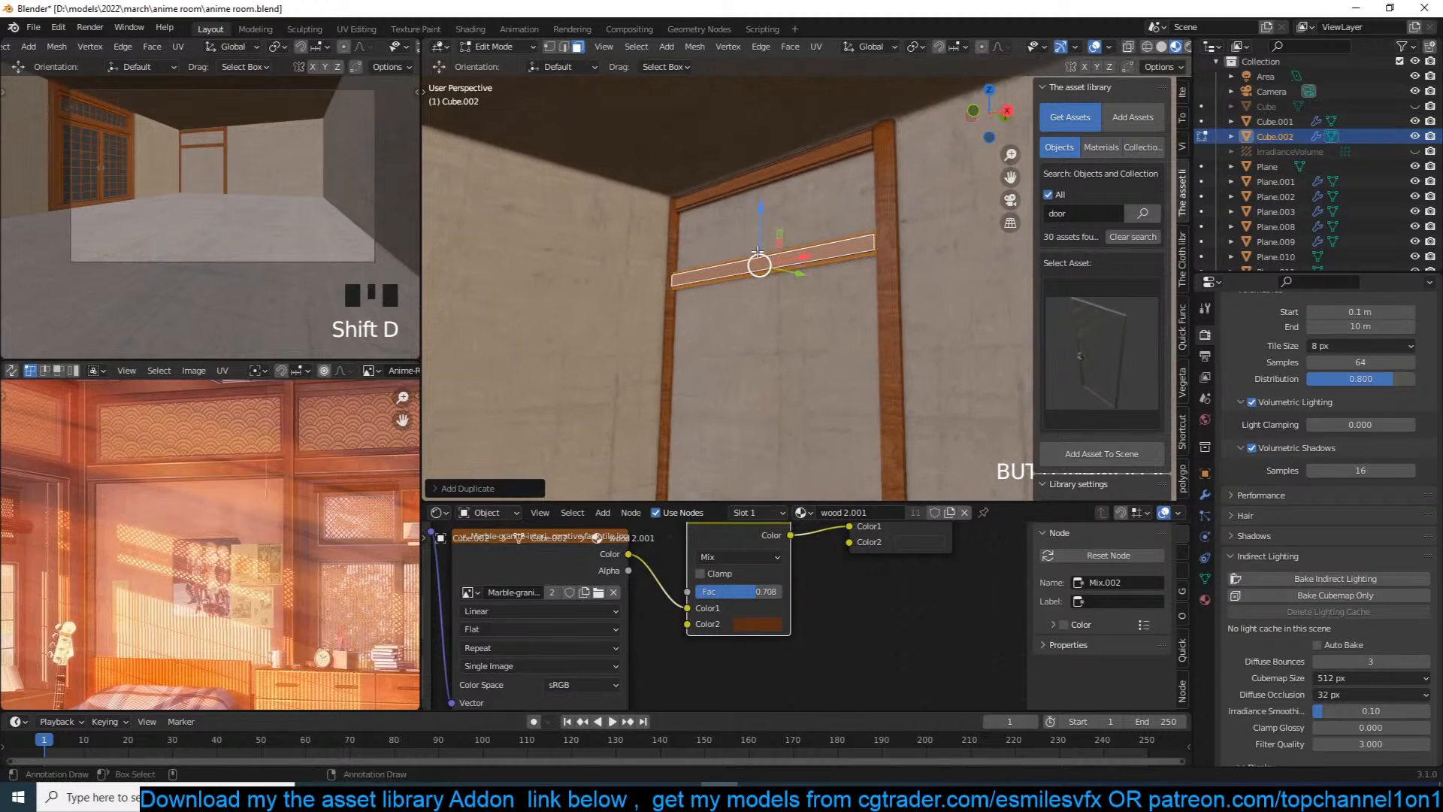
pyautogui.moveTo(756, 224); pyautogui.dragTo(752, 257)
pyautogui.scroll(-4, 762, 272)
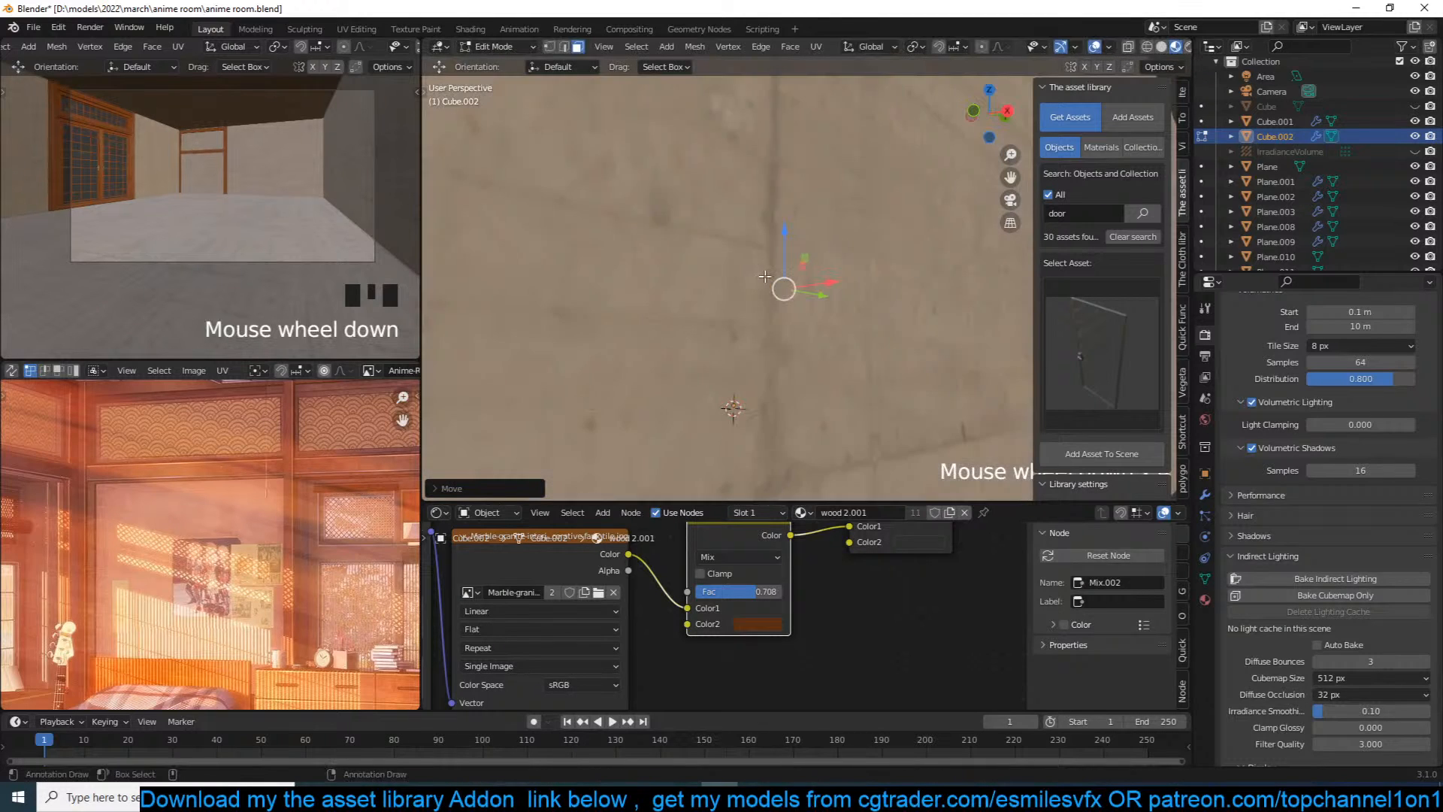
pyautogui.keyDown('shift'); pyautogui.moveTo(766, 279); pyautogui.dragTo(791, 247, button='middle'); pyautogui.keyUp('shift')
pyautogui.scroll(2, 791, 246)
pyautogui.scroll(2, 790, 247)
pyautogui.press('Tab')
pyautogui.moveTo(884, 209); pyautogui.dragTo(759, 265, button='middle')
pyautogui.press('`')
pyautogui.scroll(-2, 848, 191)
pyautogui.scroll(4, 833, 217)
pyautogui.click(759, 265)
pyautogui.press('Tab')
pyautogui.keyDown('shift'); pyautogui.moveTo(720, 201); pyautogui.dragTo(663, 295, button='middle'); pyautogui.keyUp('shift')
pyautogui.press('1')
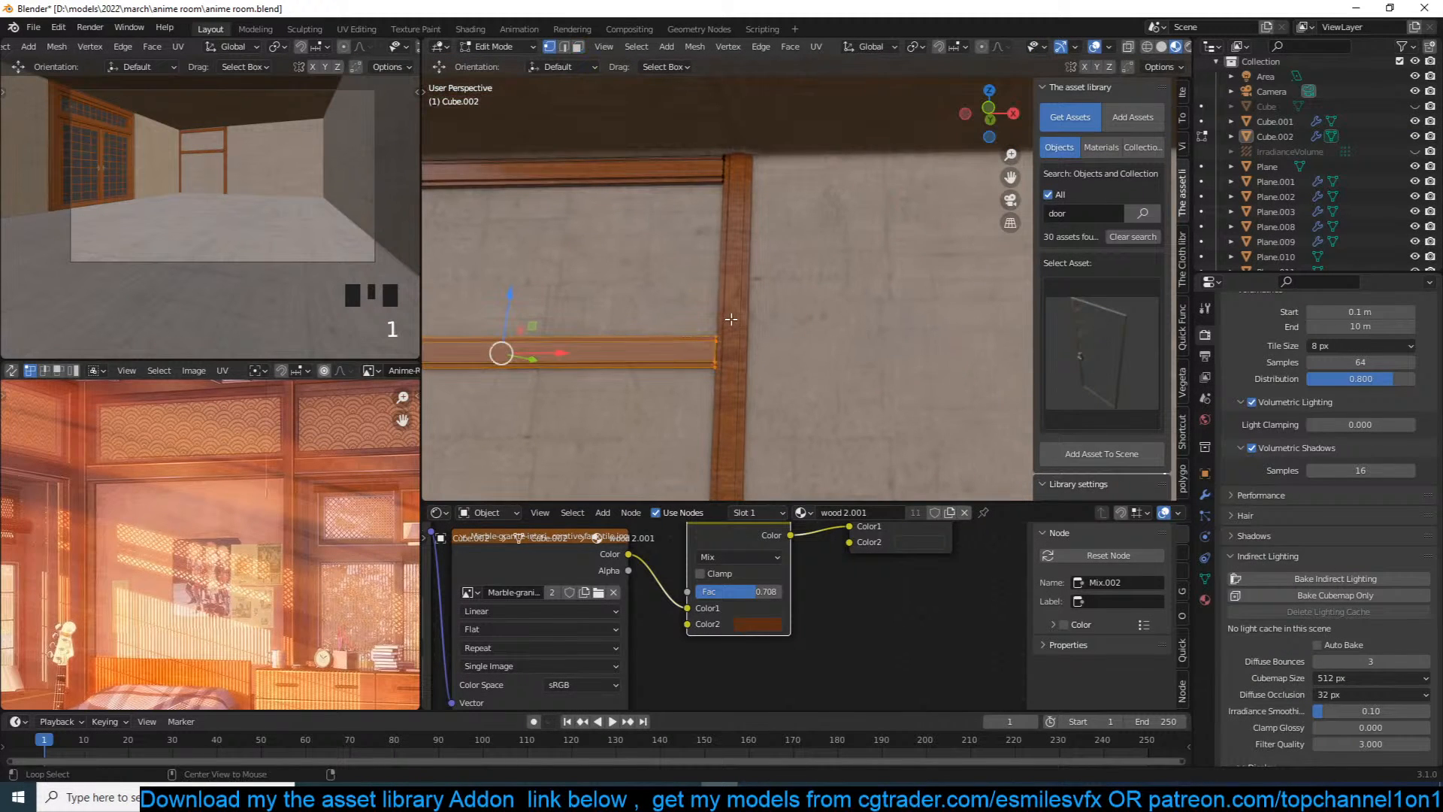
pyautogui.press('3')
pyautogui.click(718, 351)
pyautogui.hotkey('ctrl', 'z')
pyautogui.hotkey('ctrl', 'z')
pyautogui.hotkey('ctrl', 'z')
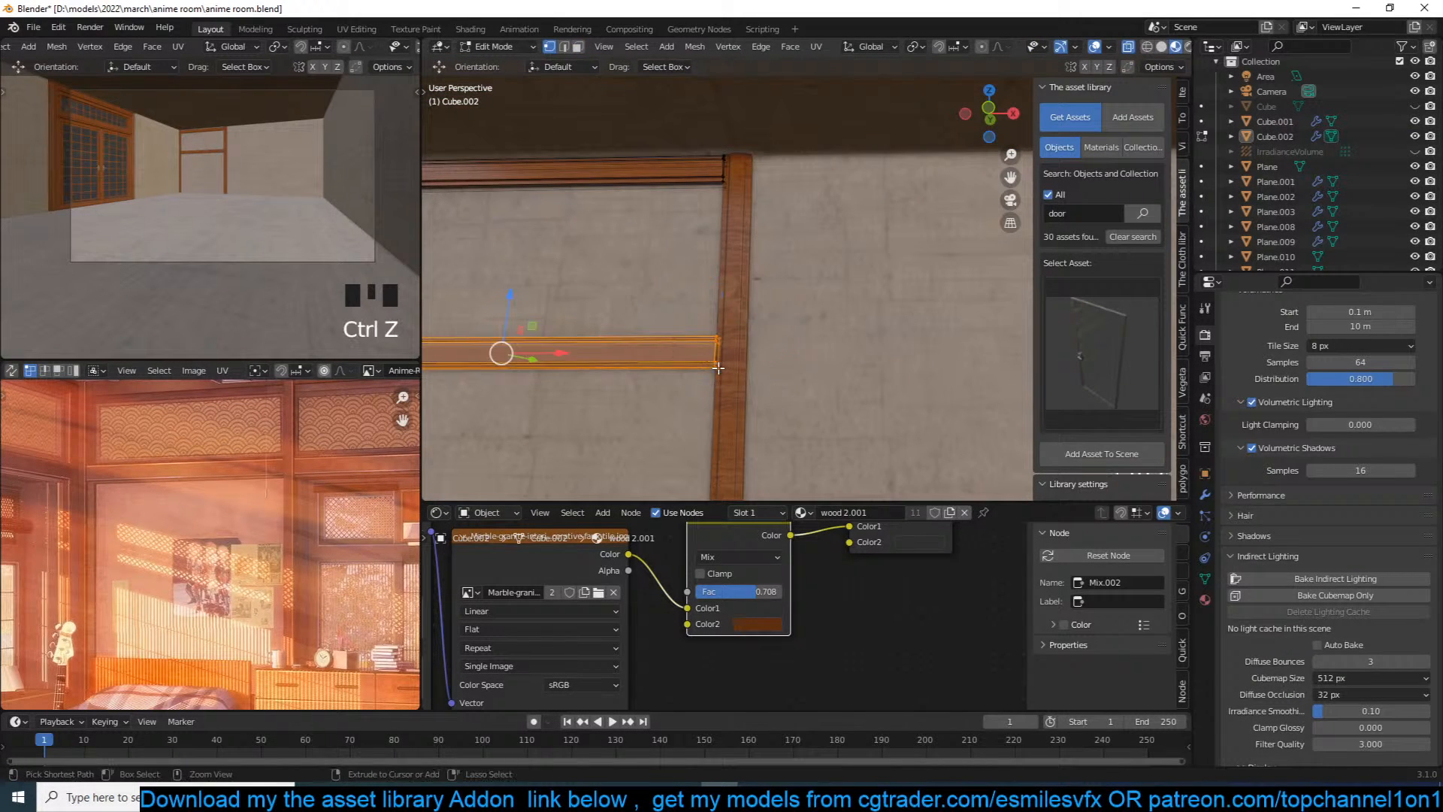
pyautogui.scroll(-6, 732, 357)
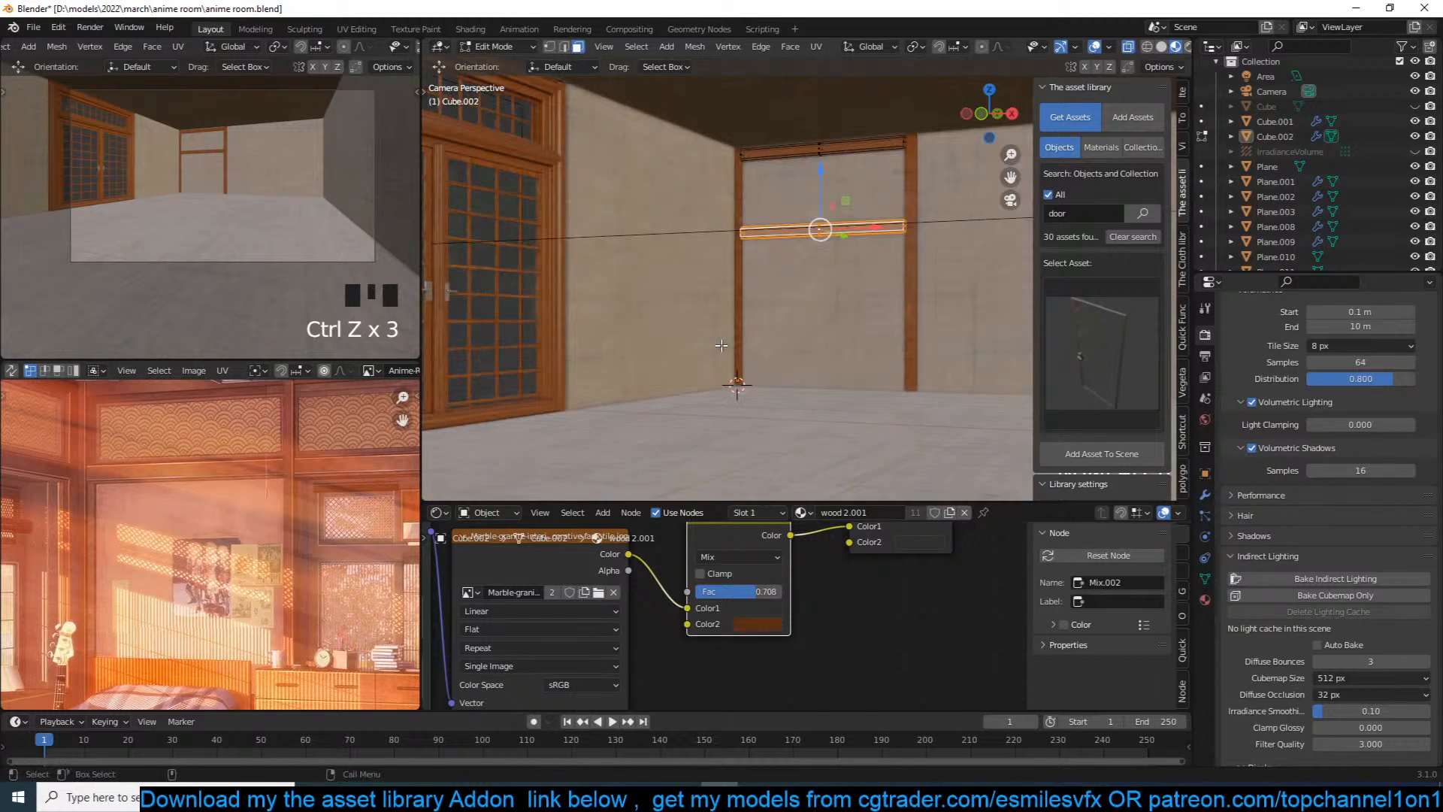
# Step: Raise the lower crossbar slightly along Z, closer to the ceiling beam, to match the reference image
pyautogui.scroll(1, 858, 298)
pyautogui.keyDown('shift'); pyautogui.moveTo(858, 299); pyautogui.dragTo(665, 339, button='middle'); pyautogui.keyUp('shift')
pyautogui.scroll(-5, 410, 472)
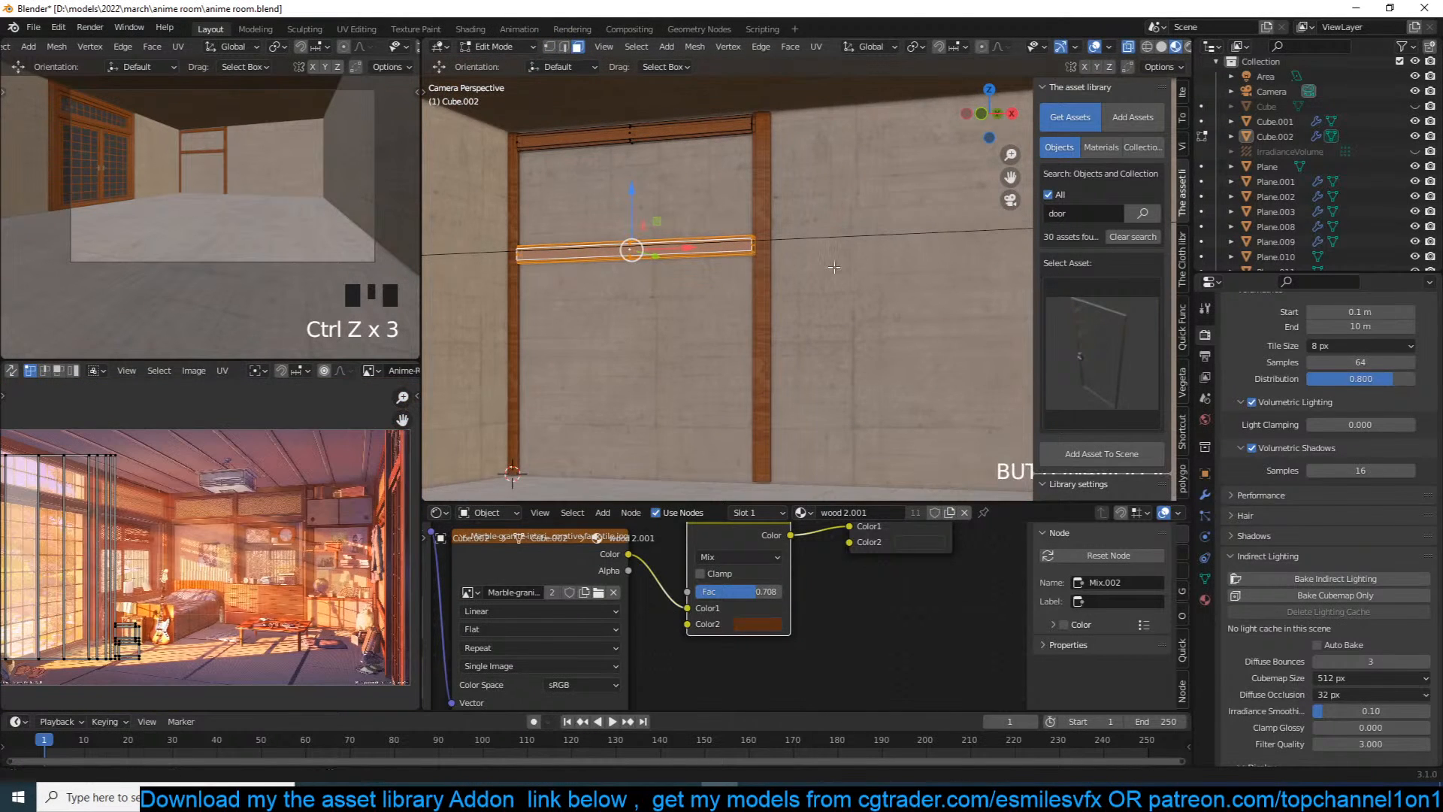
pyautogui.keyDown('shift'); pyautogui.moveTo(850, 264); pyautogui.dragTo(801, 278, button='middle'); pyautogui.keyUp('shift')
pyautogui.press('g')
pyautogui.click(615, 202)
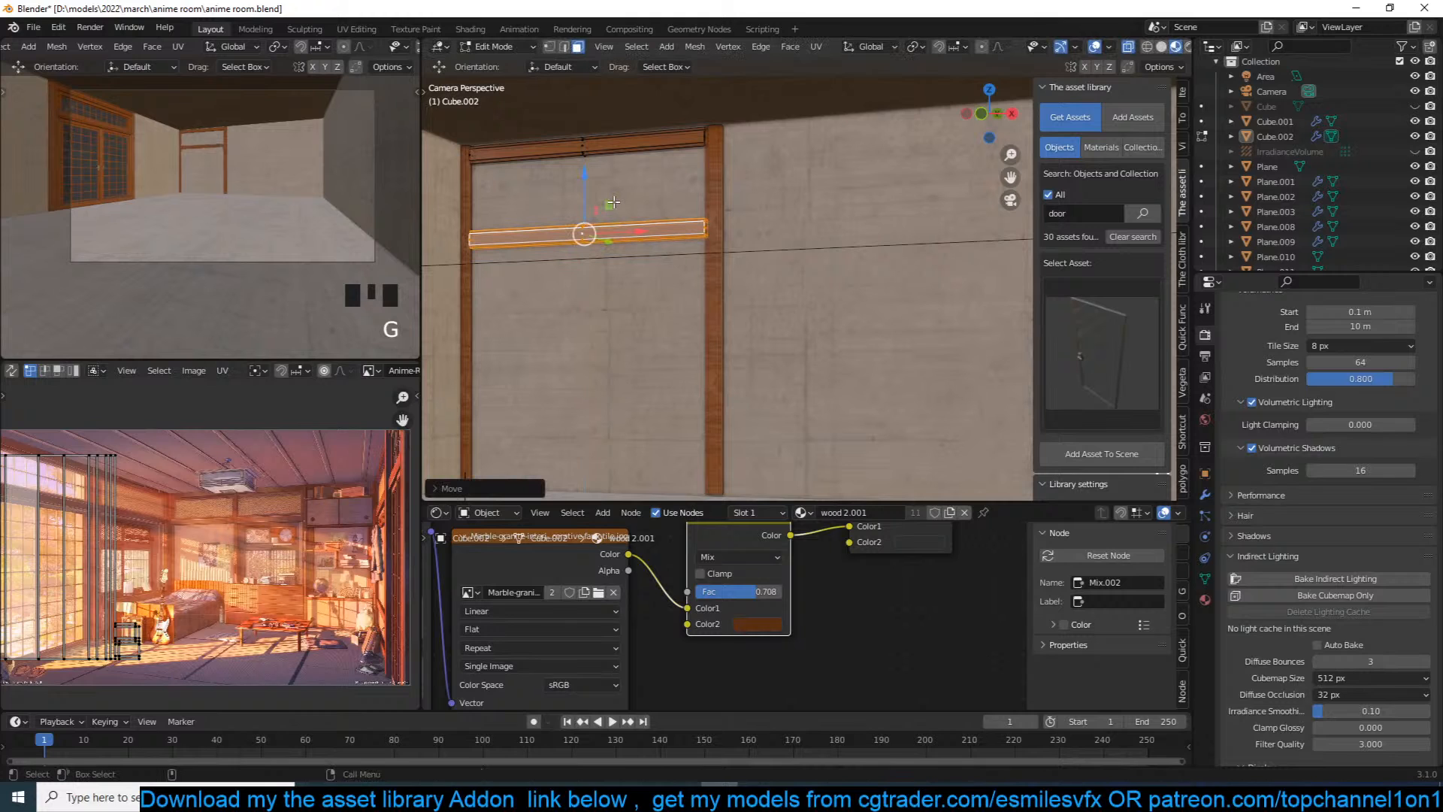
# Step: Duplicate the ceiling beam together with the lower crossbar and move the copies about 3.2 m along X into the next bay
pyautogui.keyDown('alt'); pyautogui.keyDown('shift'); pyautogui.click(588, 134); pyautogui.keyUp('shift'); pyautogui.keyUp('alt')
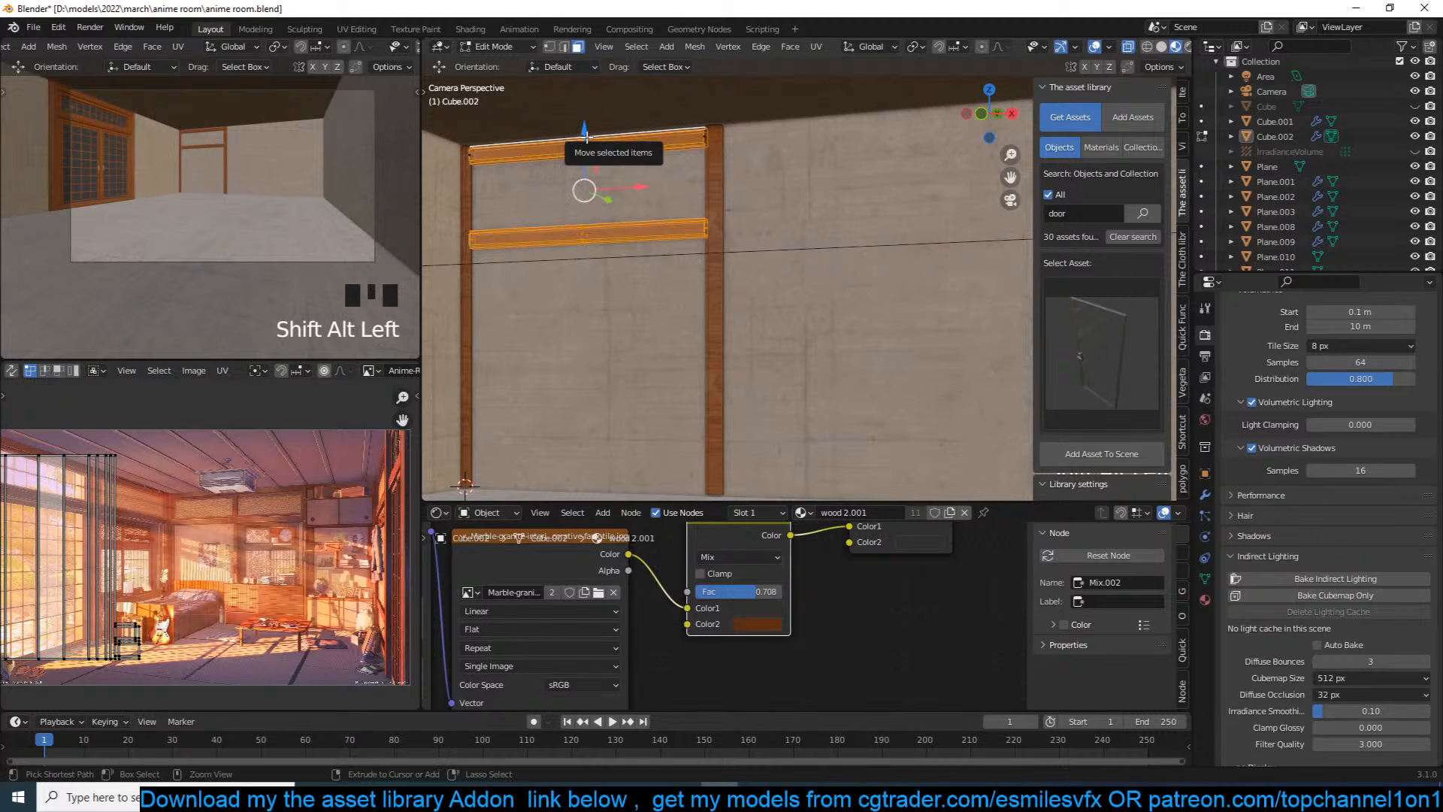
pyautogui.hotkey('ctrl', 'l')
pyautogui.hotkey('shift', 'd')
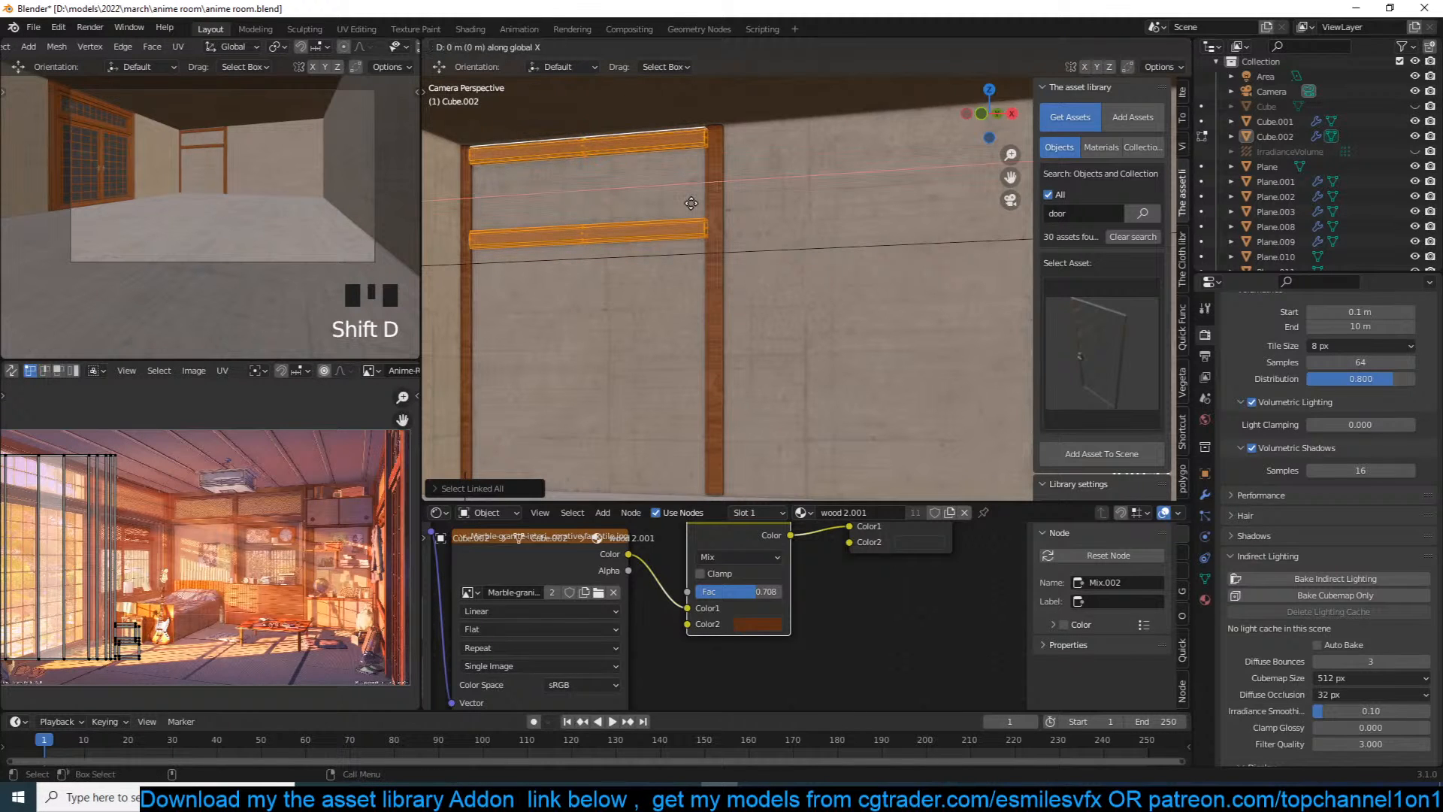
pyautogui.press('x')
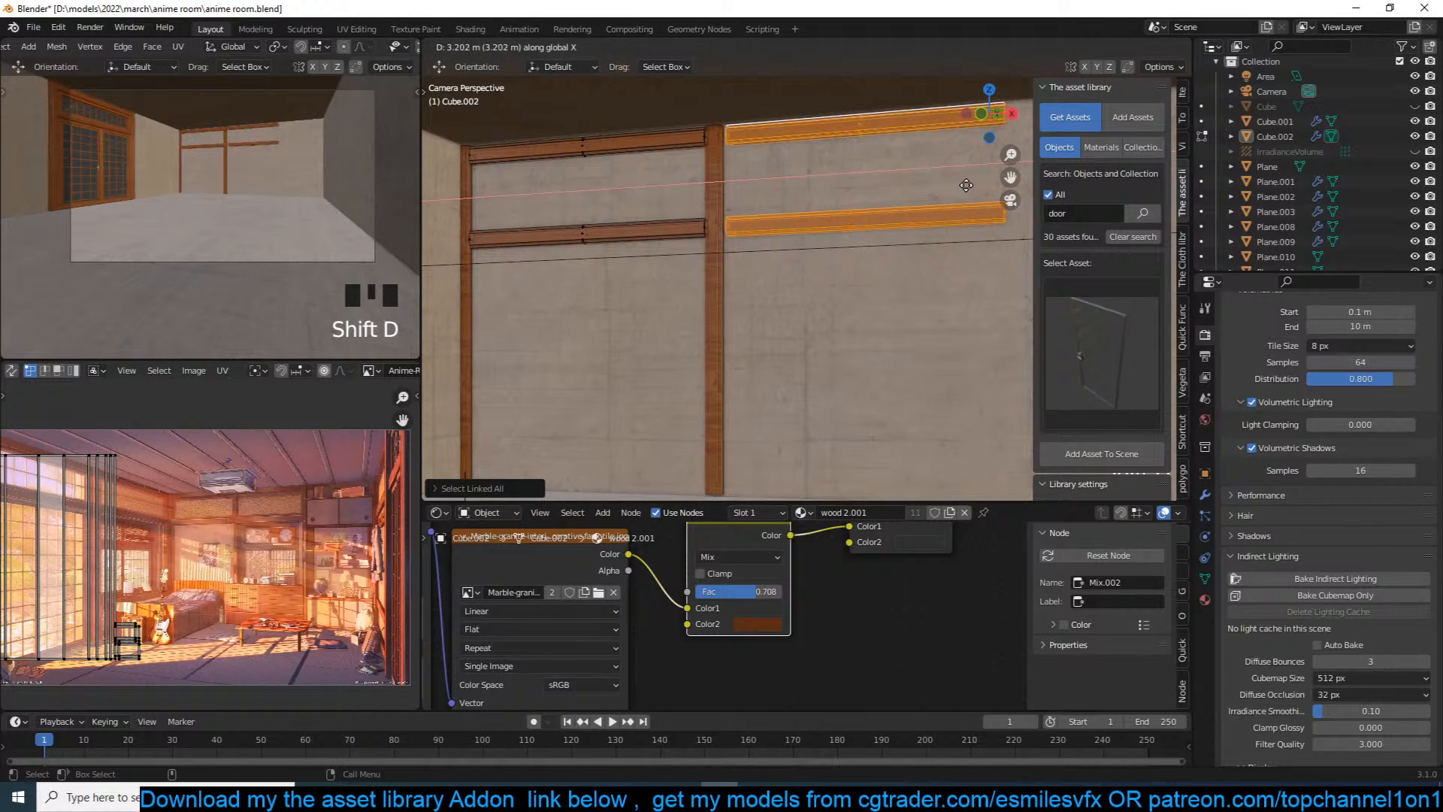
pyautogui.click(963, 186)
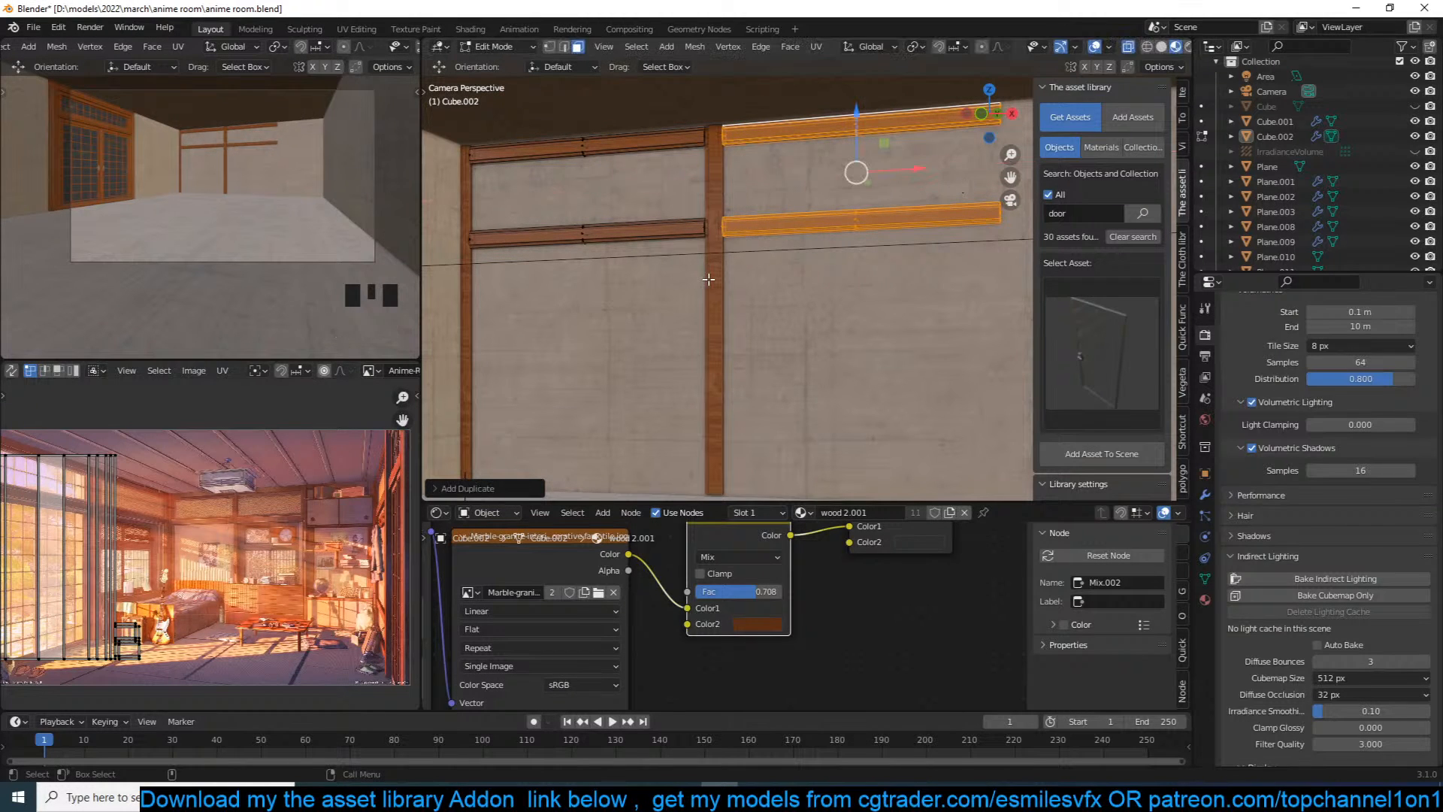
# Step: Duplicate the middle post and move the copy about 3.1 m along X to the far end of the second bay
pyautogui.press('Tab')
pyautogui.click(716, 304)
pyautogui.press('Tab')
pyautogui.click(718, 308)
pyautogui.hotkey('ctrl', 'l')
pyautogui.scroll(-3, 718, 304)
pyautogui.keyDown('shift'); pyautogui.moveTo(757, 320); pyautogui.dragTo(675, 327, button='middle'); pyautogui.keyUp('shift')
pyautogui.scroll(2, 674, 327)
pyautogui.hotkey('shift', 'd')
pyautogui.rightClick(673, 328)
pyautogui.moveTo(675, 328); pyautogui.dragTo(790, 292)
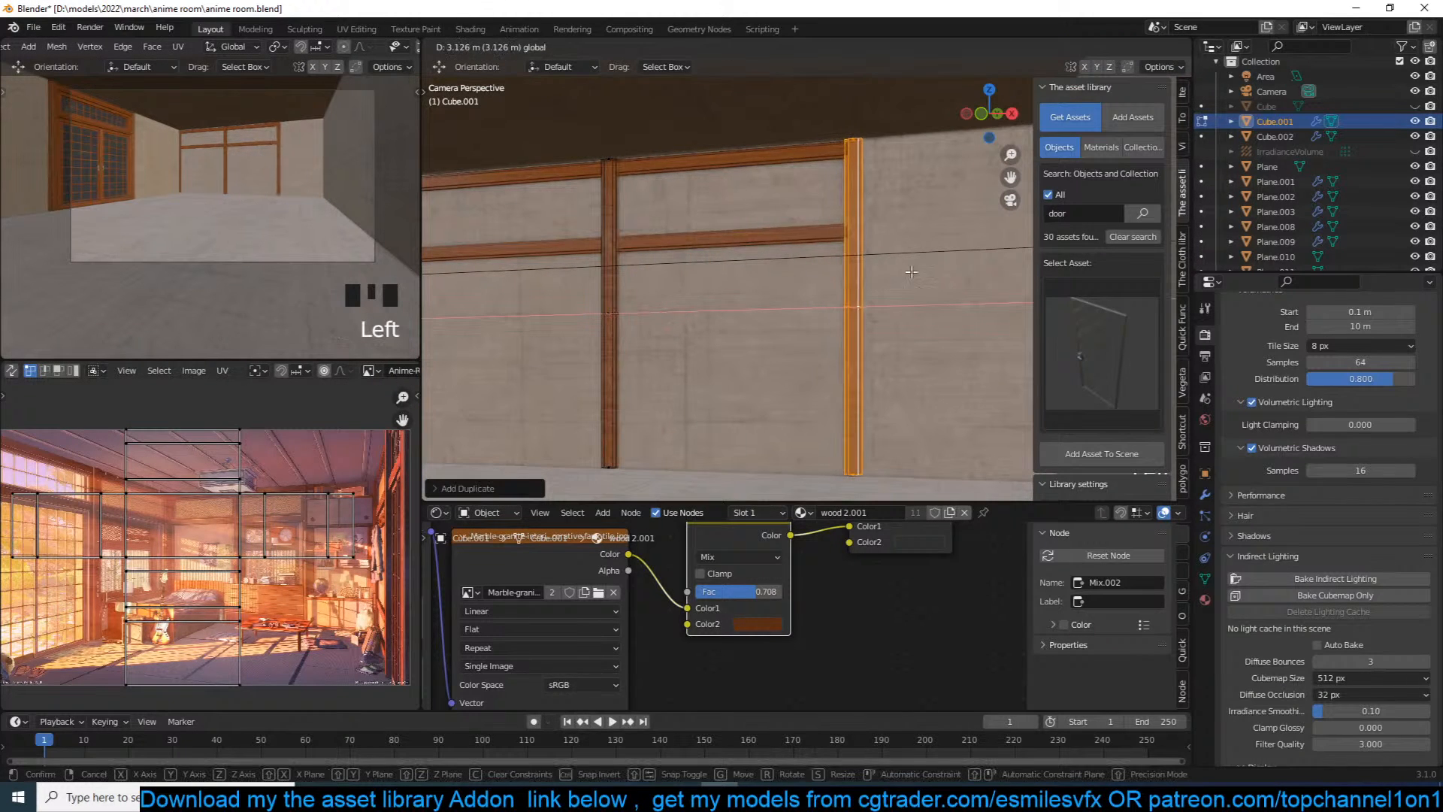
# Step: Duplicate the second bay's two horizontal beams and move the copies along X to fill the third bay
pyautogui.click(789, 237)
pyautogui.press('Tab')
pyautogui.click(789, 239)
pyautogui.press('Tab')
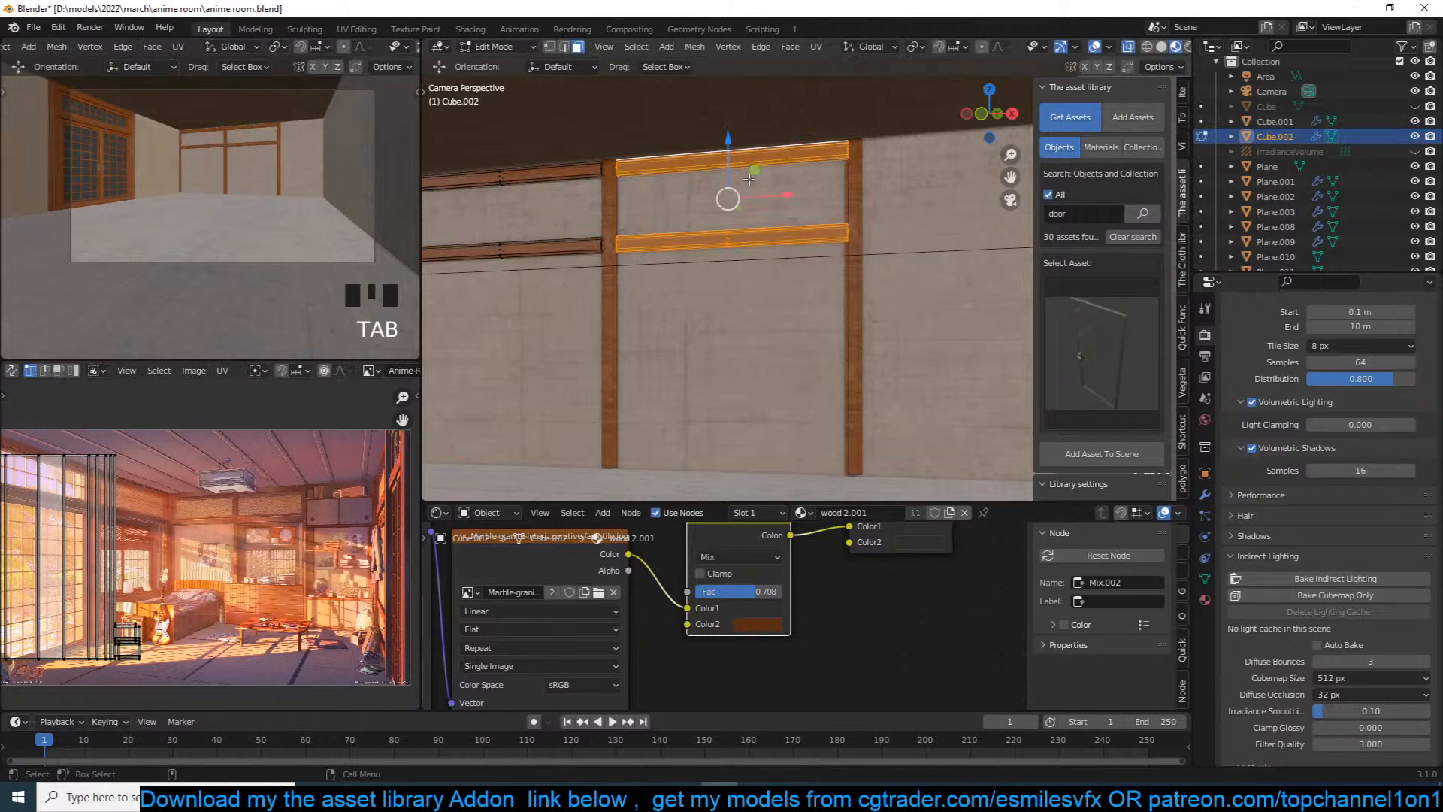
pyautogui.scroll(-3, 750, 180)
pyautogui.keyDown('shift'); pyautogui.moveTo(752, 296); pyautogui.dragTo(733, 299, button='middle'); pyautogui.keyUp('shift')
pyautogui.hotkey('shift', 'd')
pyautogui.rightClick(733, 300)
pyautogui.moveTo(798, 234); pyautogui.dragTo(953, 218)
# Step: Return to Object Mode with nothing selected and save the scene file
pyautogui.press('Tab')
pyautogui.hotkey('alt', 'a')
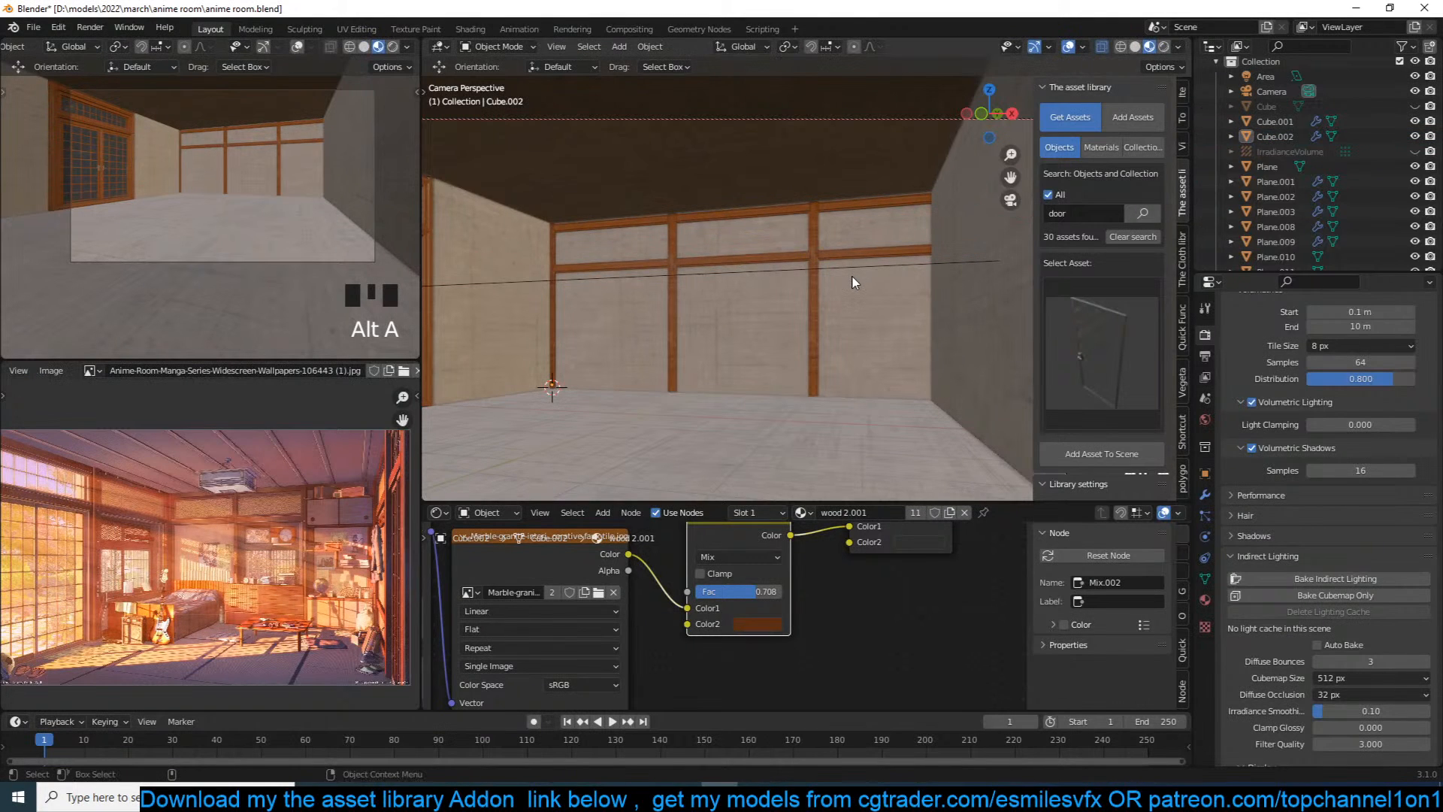
pyautogui.keyDown('shift'); pyautogui.moveTo(782, 272); pyautogui.dragTo(754, 283, button='middle'); pyautogui.keyUp('shift')
pyautogui.hotkey('ctrl', 's')
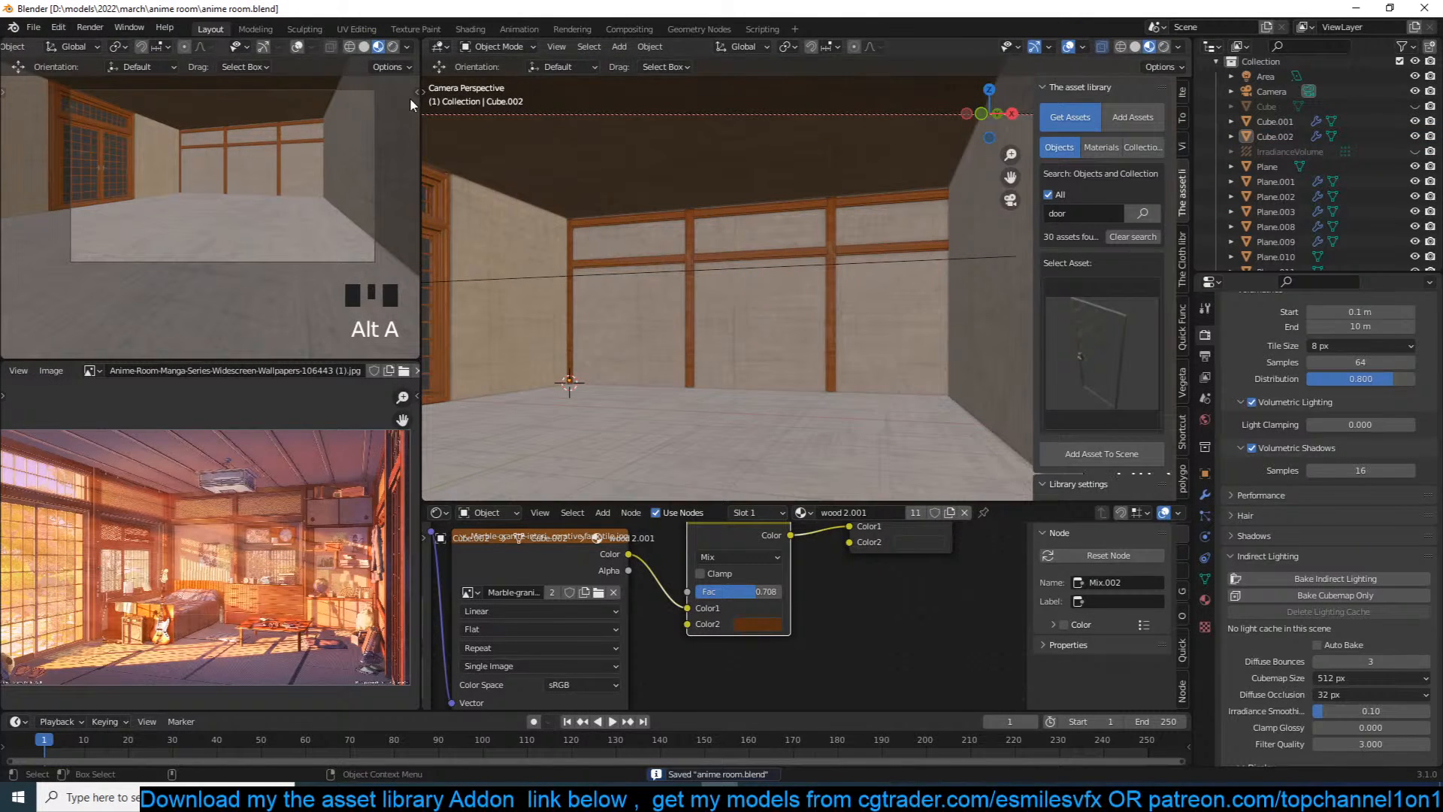
# Step: Switch the small camera preview to rendered shading and bake the scene's indirect lighting
pyautogui.click(394, 48)
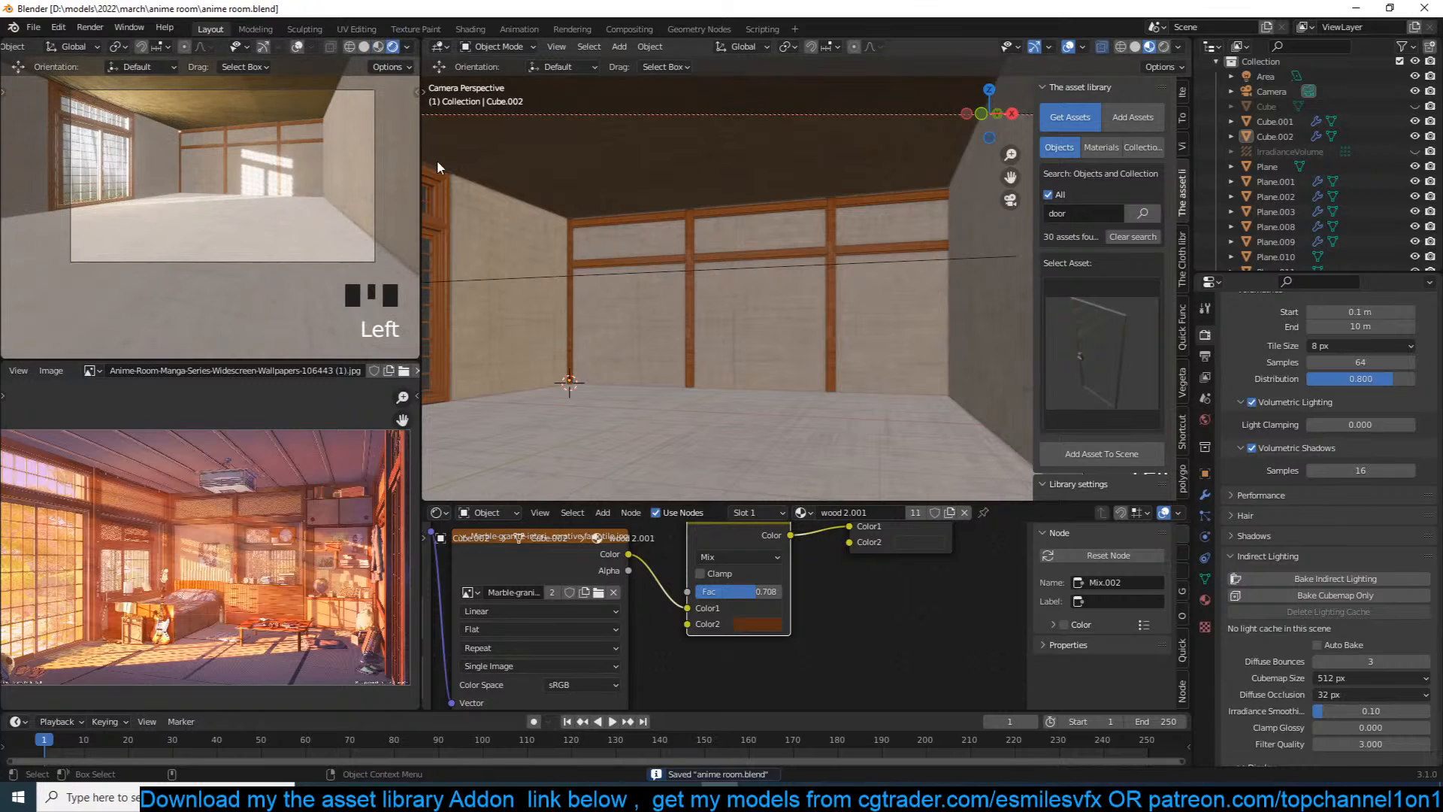
pyautogui.click(1382, 576)
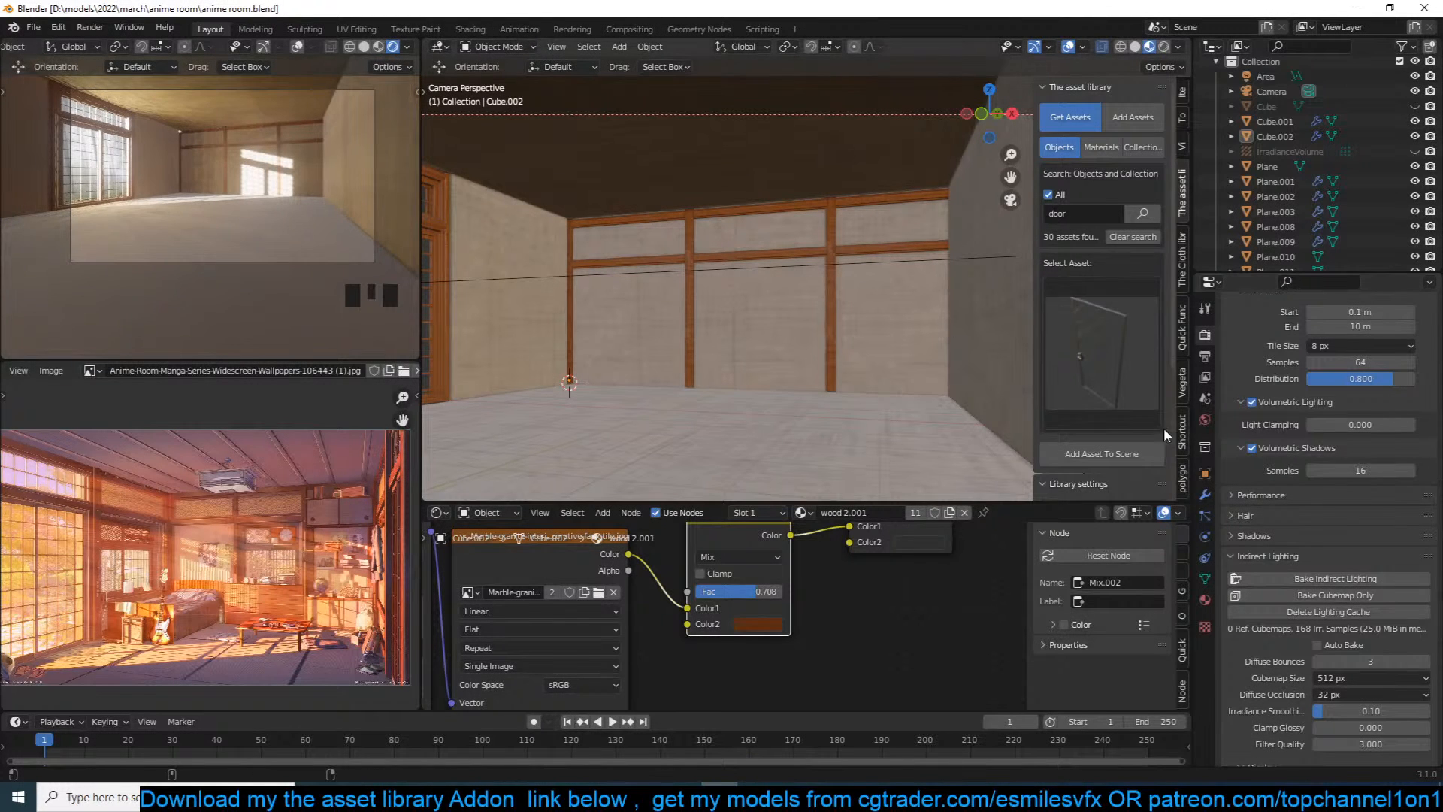
# Step: Set the render's look to Medium Contrast with gamma 0.620 and exposure 0.127
pyautogui.click(1186, 409)
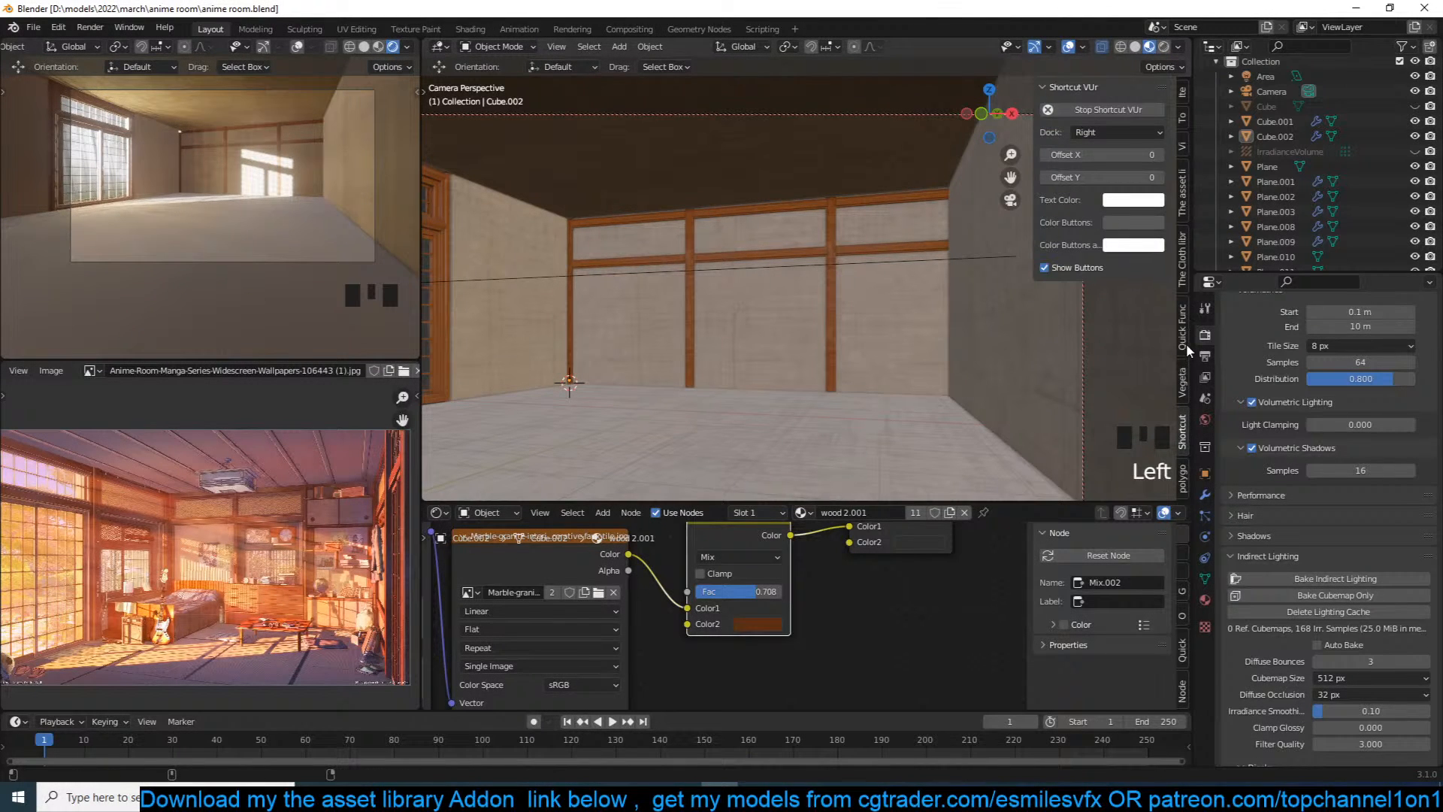
pyautogui.click(1185, 344)
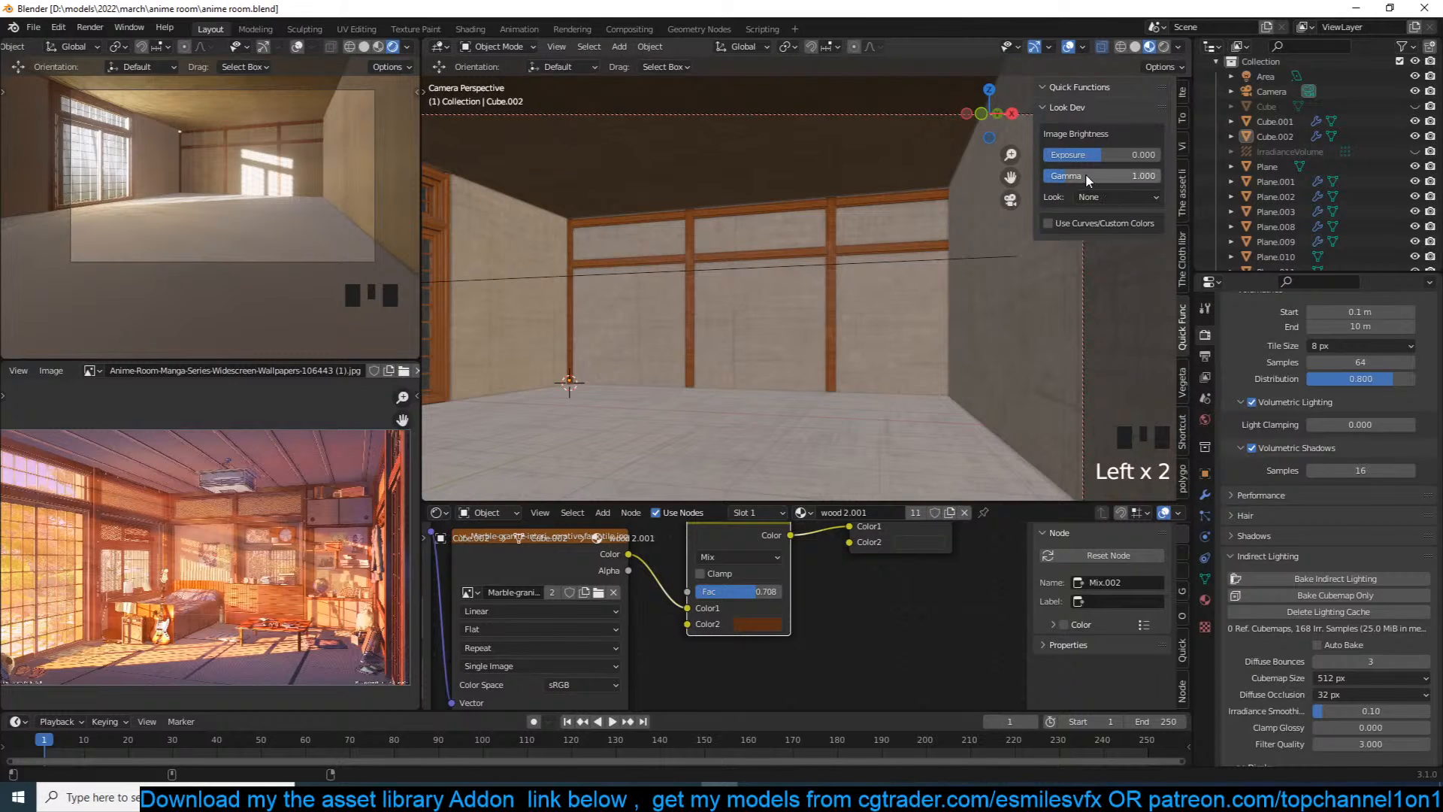
pyautogui.click(1112, 195)
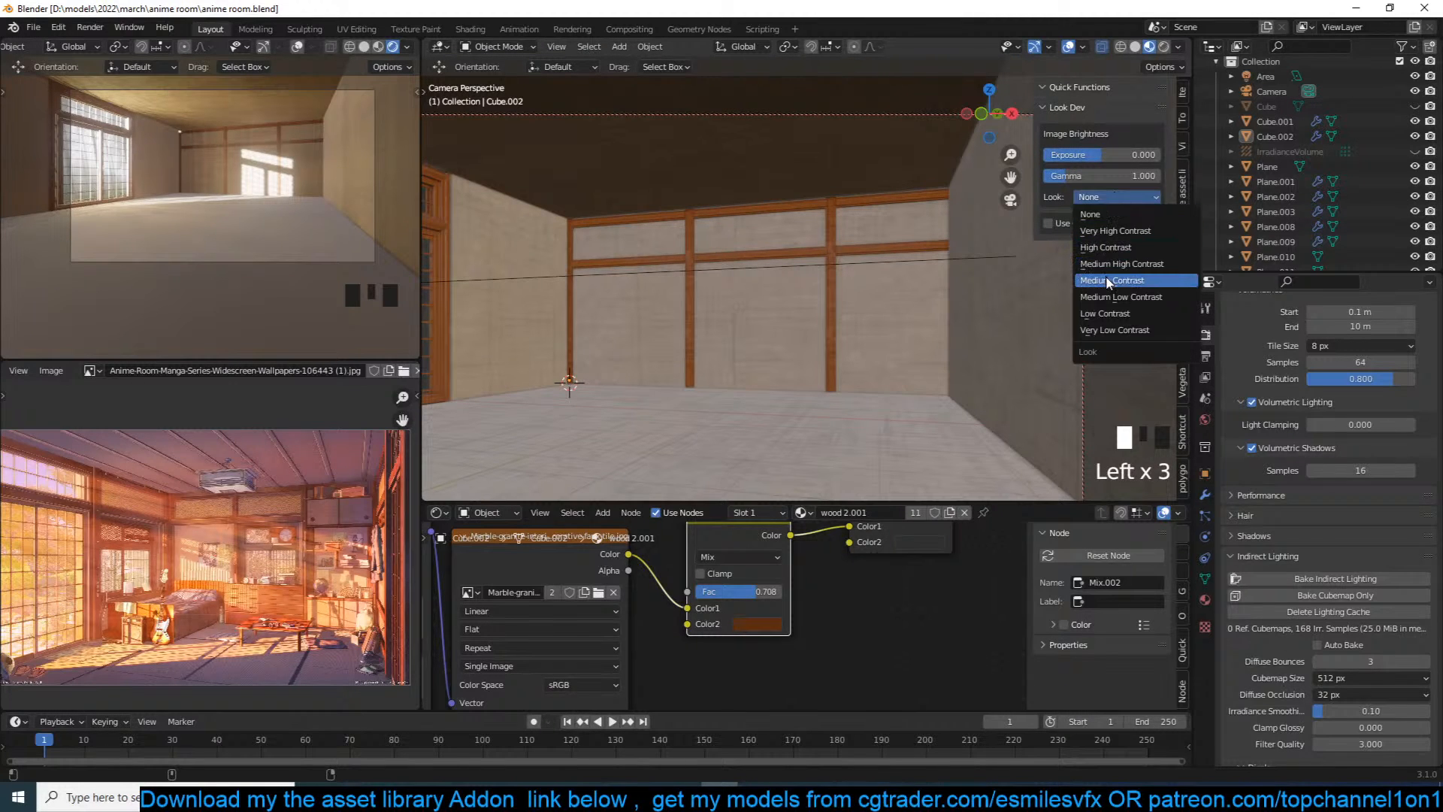
pyautogui.click(1109, 280)
pyautogui.moveTo(1093, 175); pyautogui.dragTo(1059, 175)
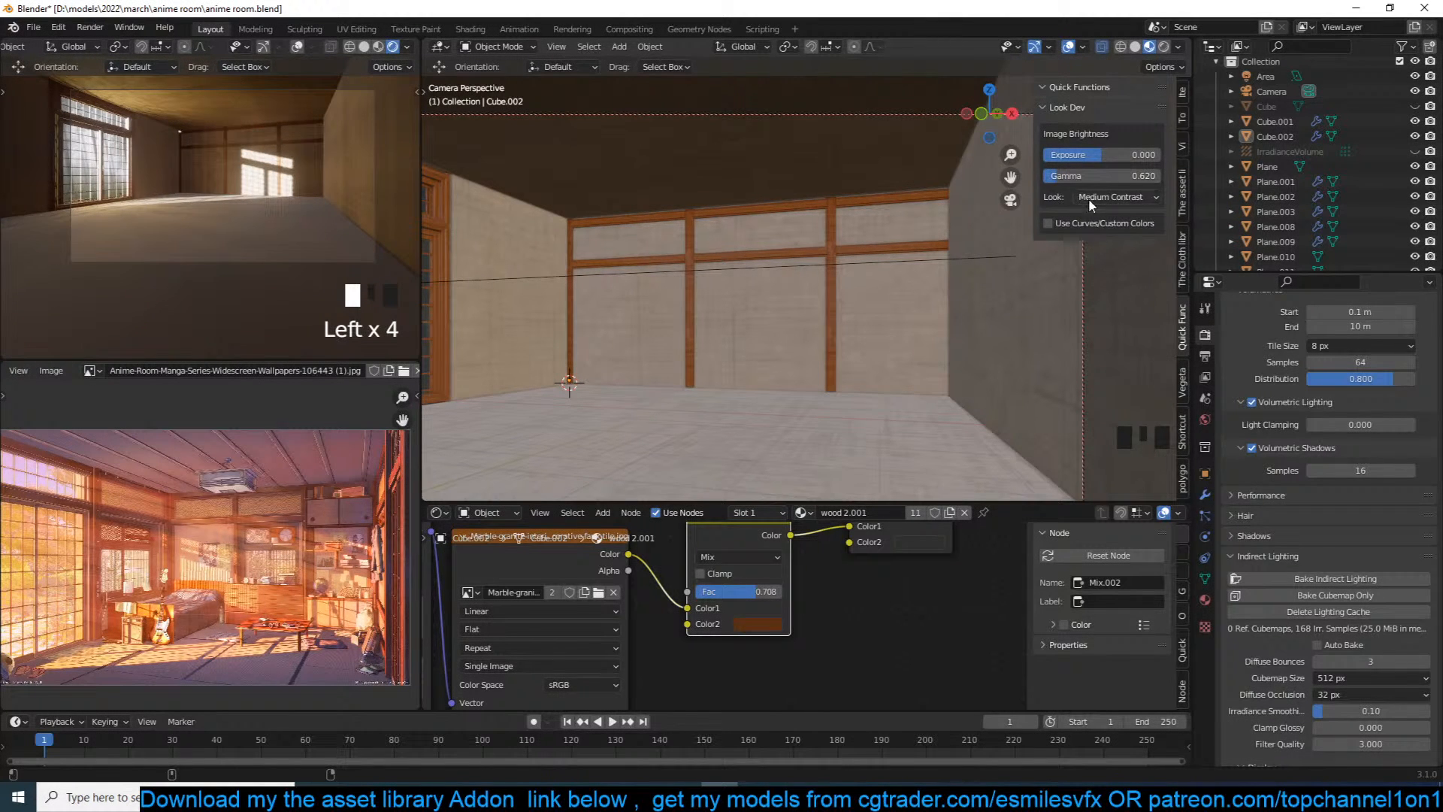
pyautogui.moveTo(1108, 158); pyautogui.dragTo(1123, 158)
# Step: Clear the selection of the back wall and save the scene file with the new look settings
pyautogui.scroll(3, 782, 314)
pyautogui.click(780, 322)
pyautogui.hotkey('ctrl', 's')
pyautogui.hotkey('alt', 'a')
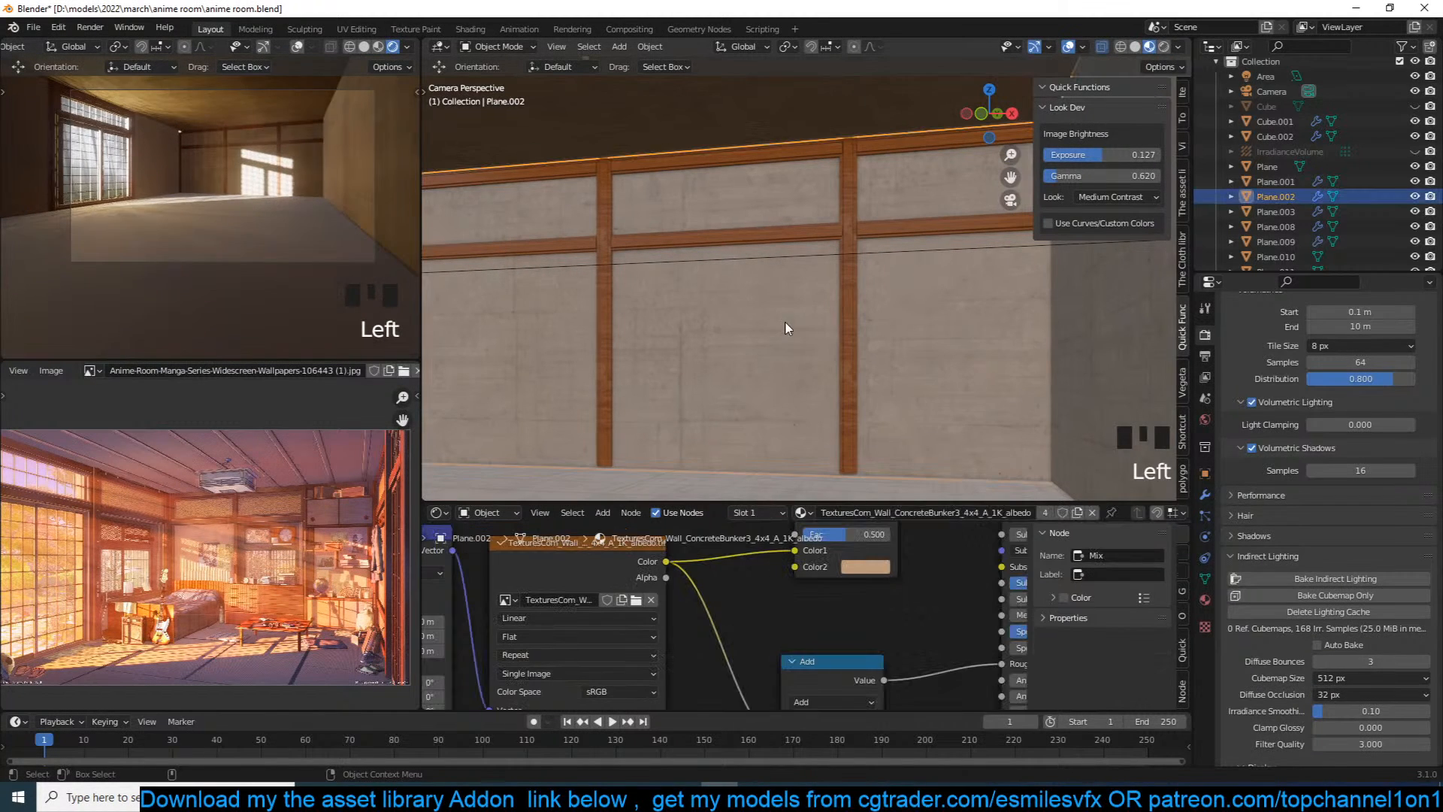
pyautogui.scroll(2, 814, 323)
pyautogui.scroll(-2, 814, 324)
pyautogui.hotkey('ctrl', 's')
pyautogui.scroll(-2, 815, 324)
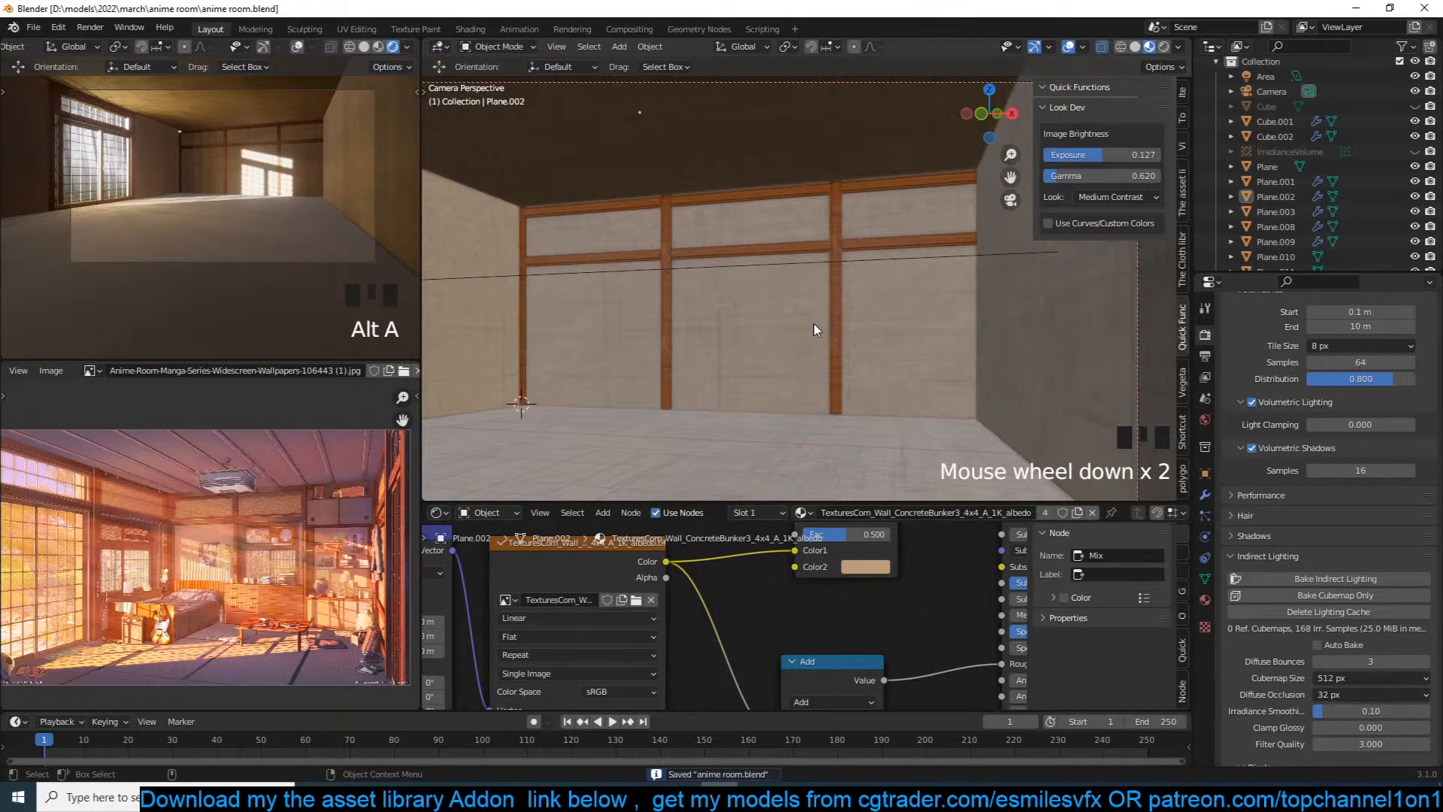
pyautogui.scroll(1, 816, 328)
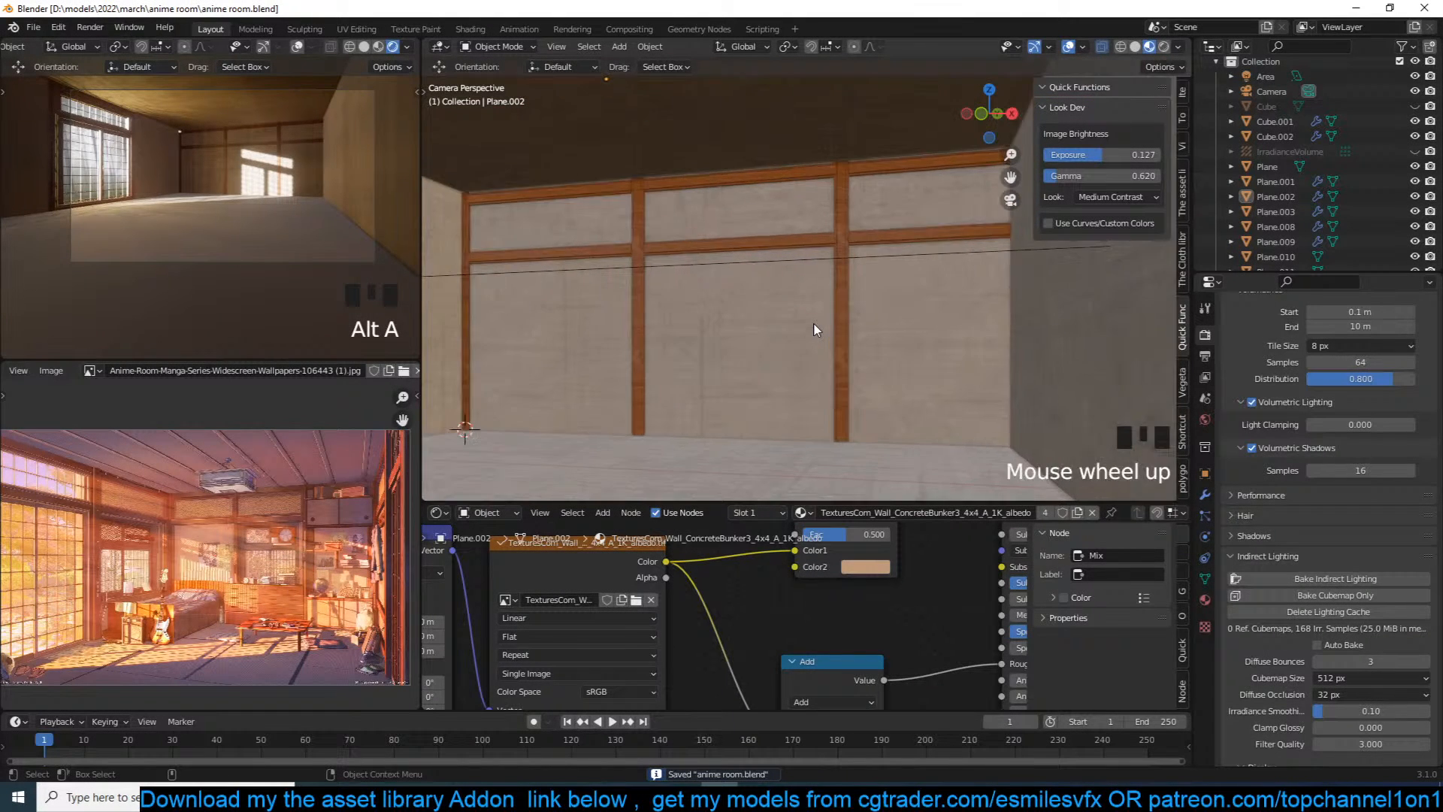
pyautogui.scroll(-3, 790, 323)
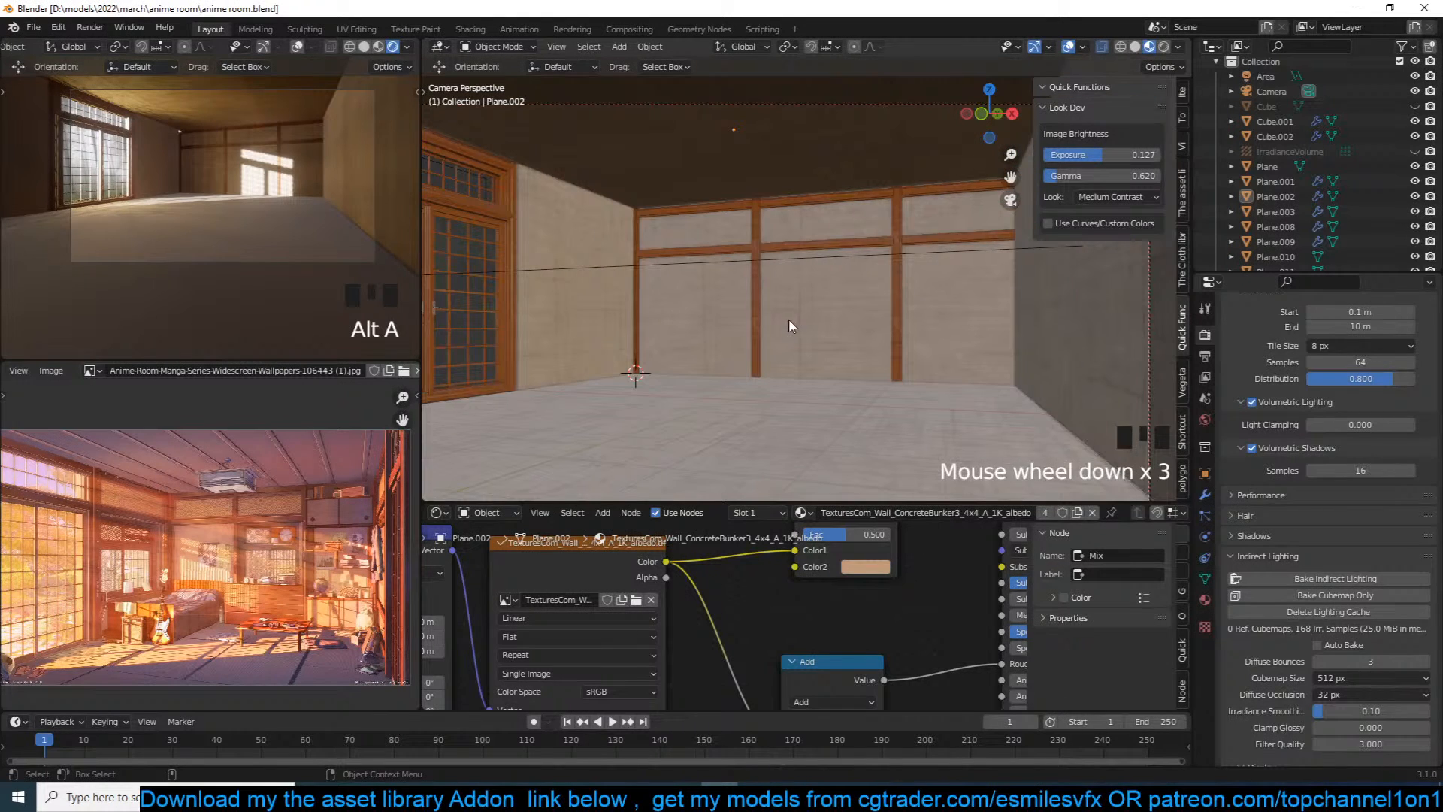
# Step: Join the back wall's posts and crossbeams into one object, show it in a wireframe top view and save the file
pyautogui.click(862, 250)
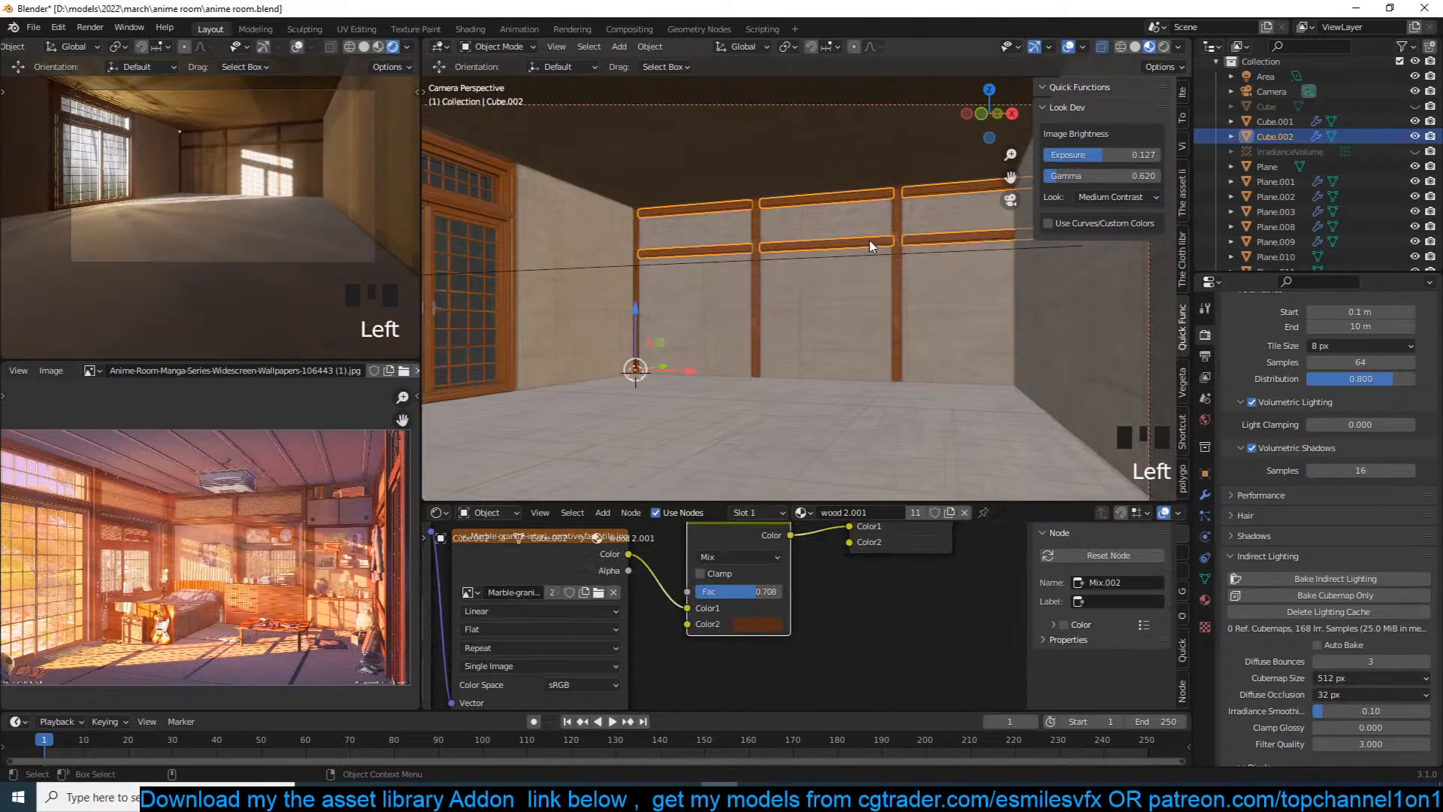
pyautogui.keyDown('shift'); pyautogui.click(900, 249); pyautogui.keyUp('shift')
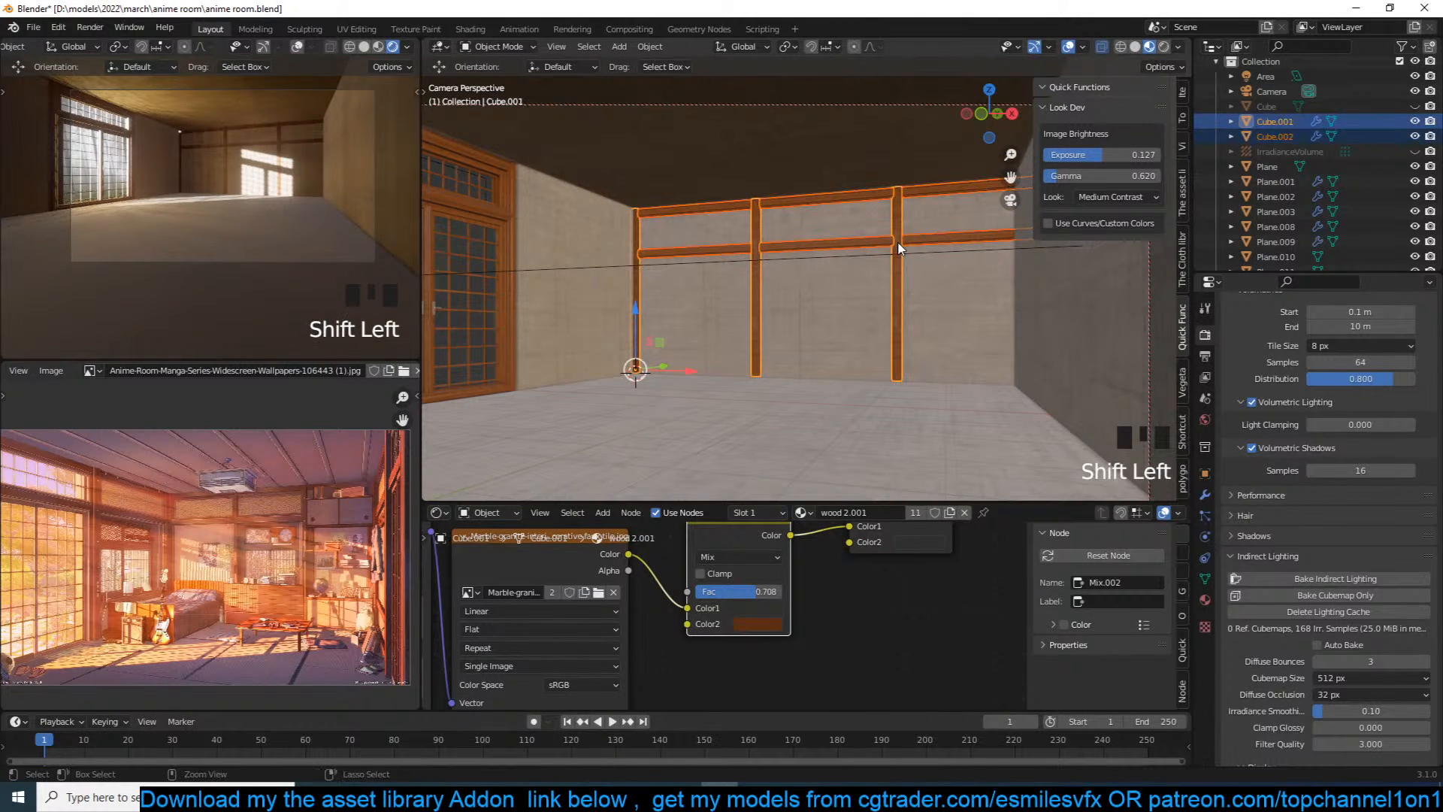
pyautogui.hotkey('ctrl', 'j')
pyautogui.press('KP_7')
pyautogui.scroll(-5, 896, 241)
pyautogui.hotkey('alt', 'z')
pyautogui.press('z')
pyautogui.click(624, 282)
pyautogui.press('KP_Decimal')
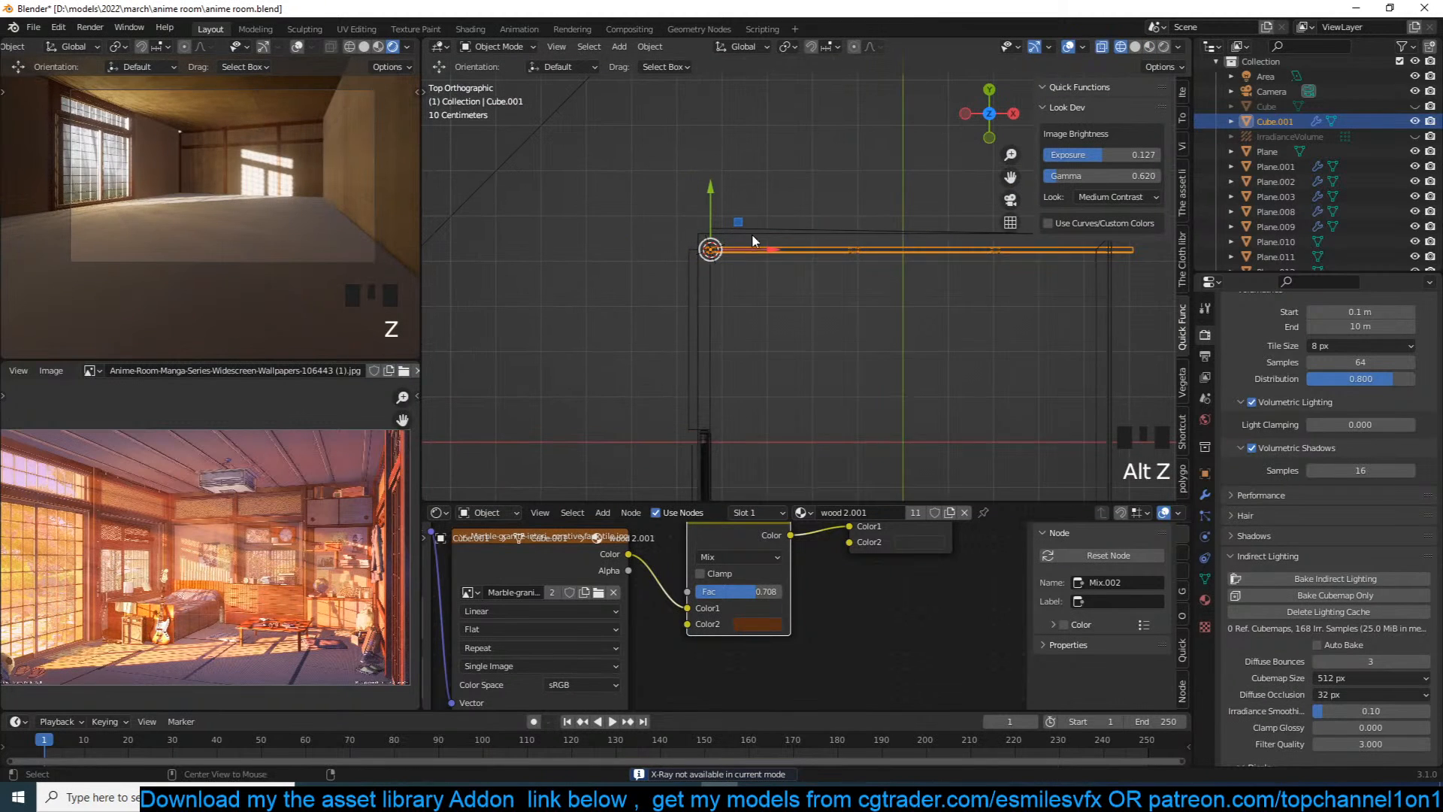
pyautogui.hotkey('ctrl', 's')
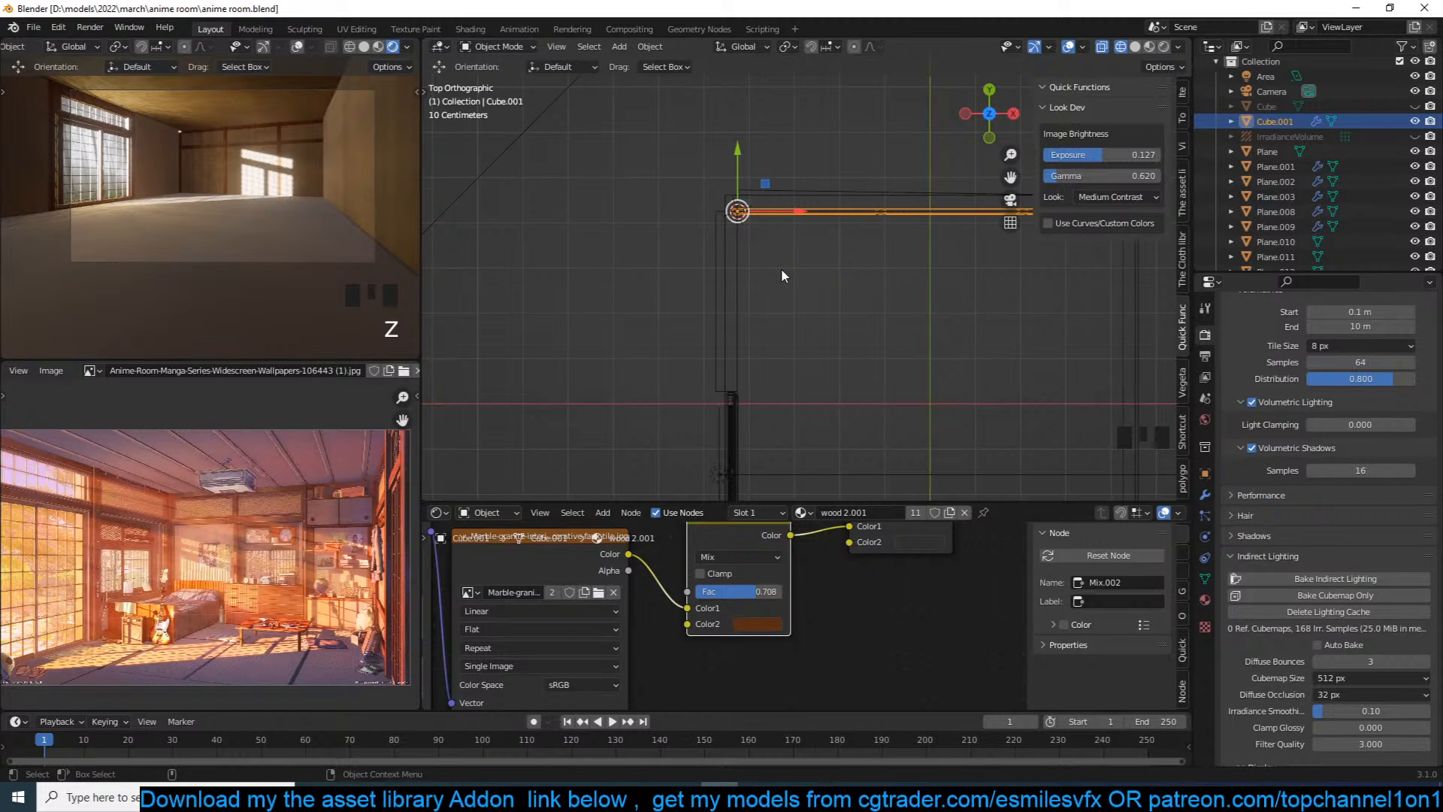
pyautogui.scroll(3, 782, 267)
pyautogui.hotkey('ctrl', 's')
# Step: Try duplicating the joined wooden frame in place, rotating the copy 90° and mirroring it for the window wall
pyautogui.keyDown('shift'); pyautogui.moveTo(783, 254); pyautogui.dragTo(795, 229, button='middle'); pyautogui.keyUp('shift')
pyautogui.hotkey('shift', 'd')
pyautogui.rightClick(786, 268)
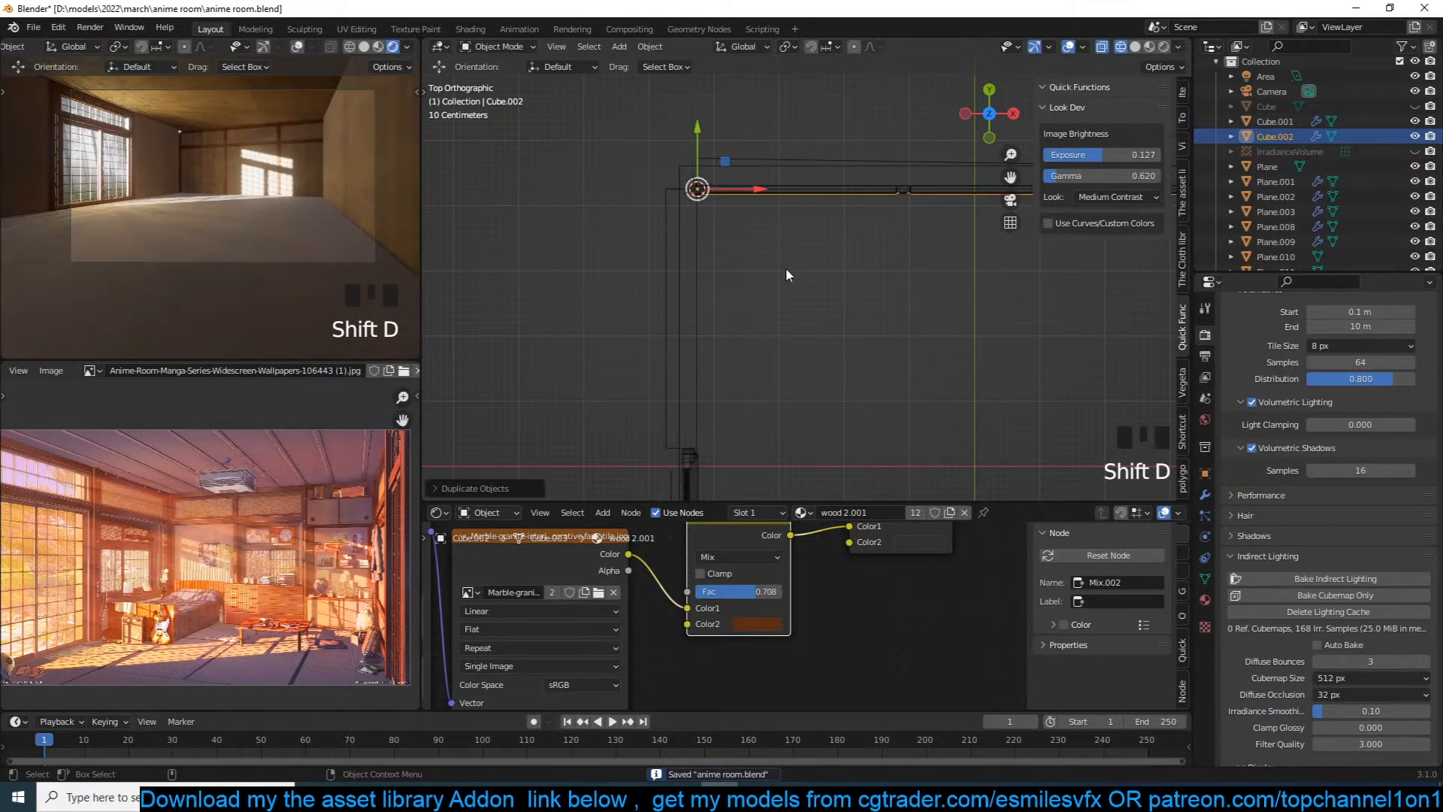
pyautogui.write('r90')
pyautogui.press('Return')
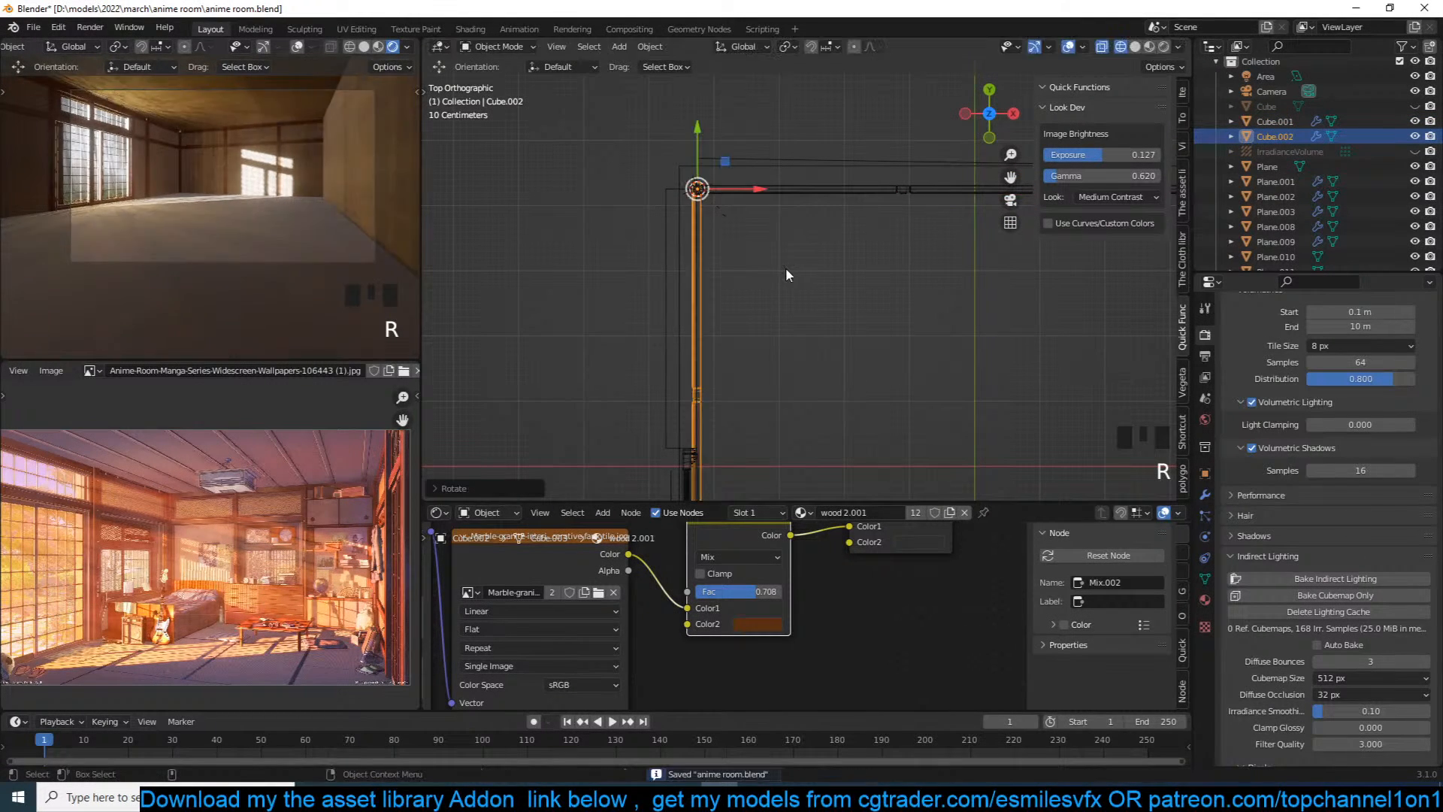
pyautogui.hotkey('ctrl', 'm')
pyautogui.click(786, 269)
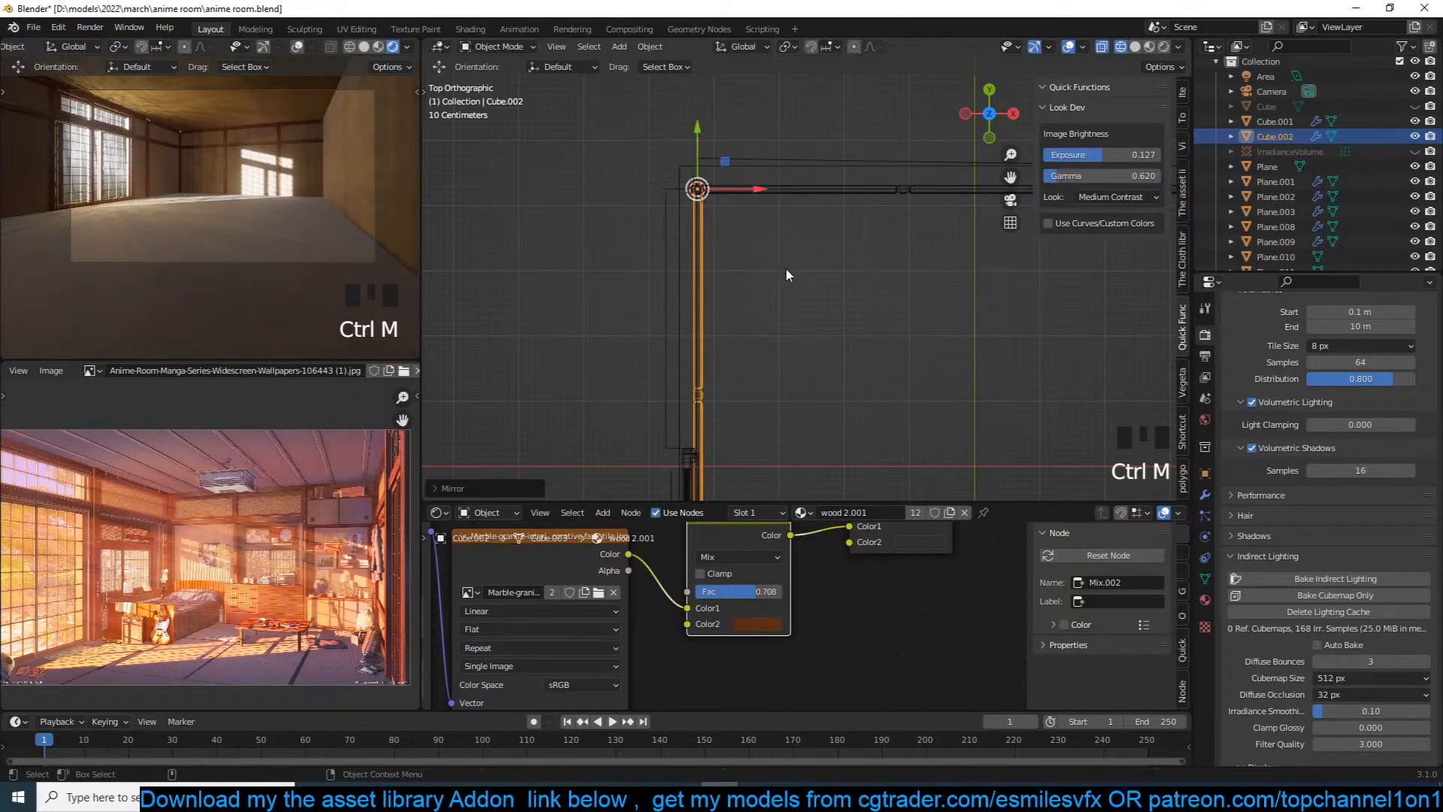
# Step: Delete the rotated and mirrored frame copy crossing the window wall
pyautogui.moveTo(748, 261); pyautogui.dragTo(663, 138, button='middle')
pyautogui.press('`')
pyautogui.scroll(-3, 711, 182)
pyautogui.press('x')
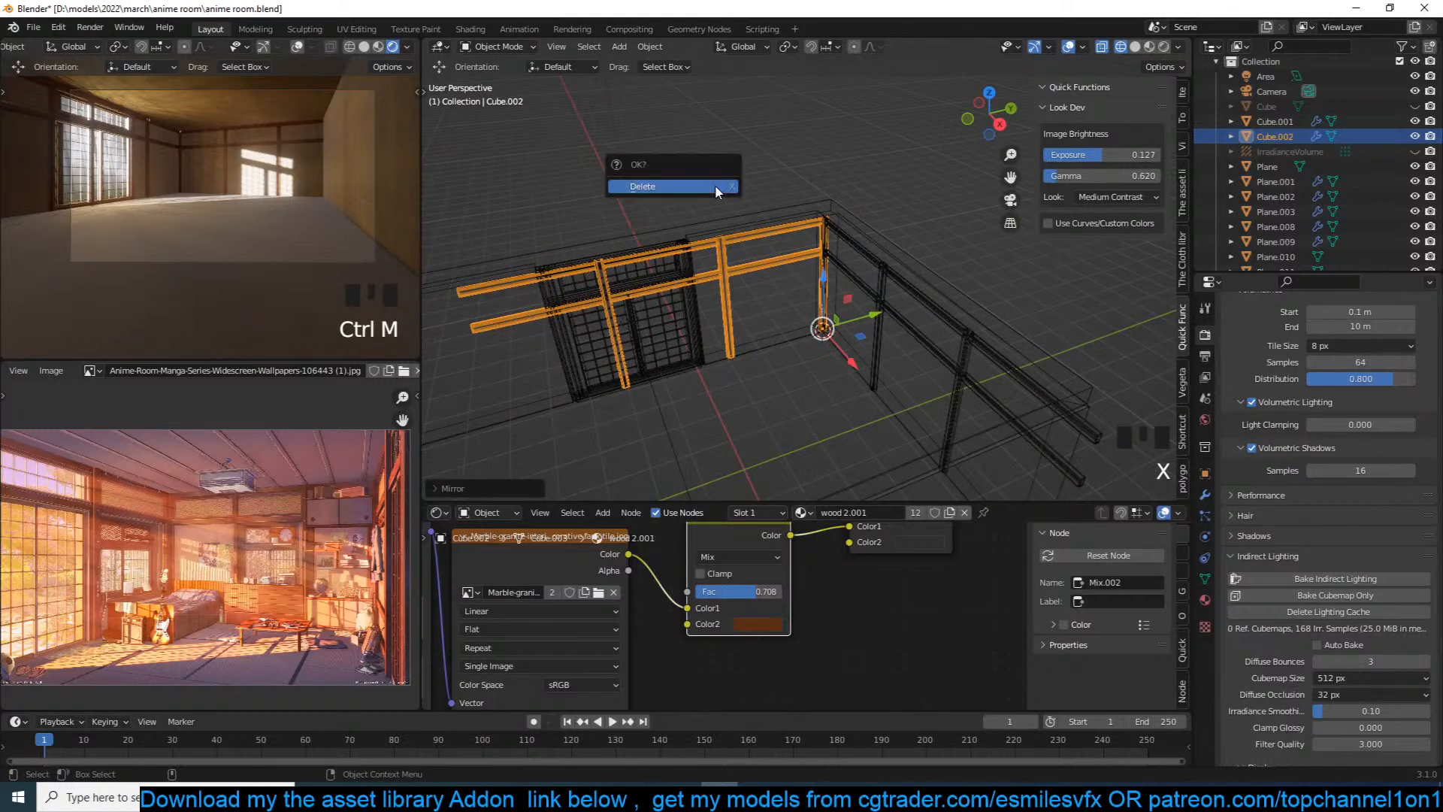
pyautogui.click(714, 184)
# Step: Duplicate the back wall's wooden frame in place, rotate the copy 90° onto the window wall and mirror it along X
pyautogui.click(858, 245)
pyautogui.click(858, 245)
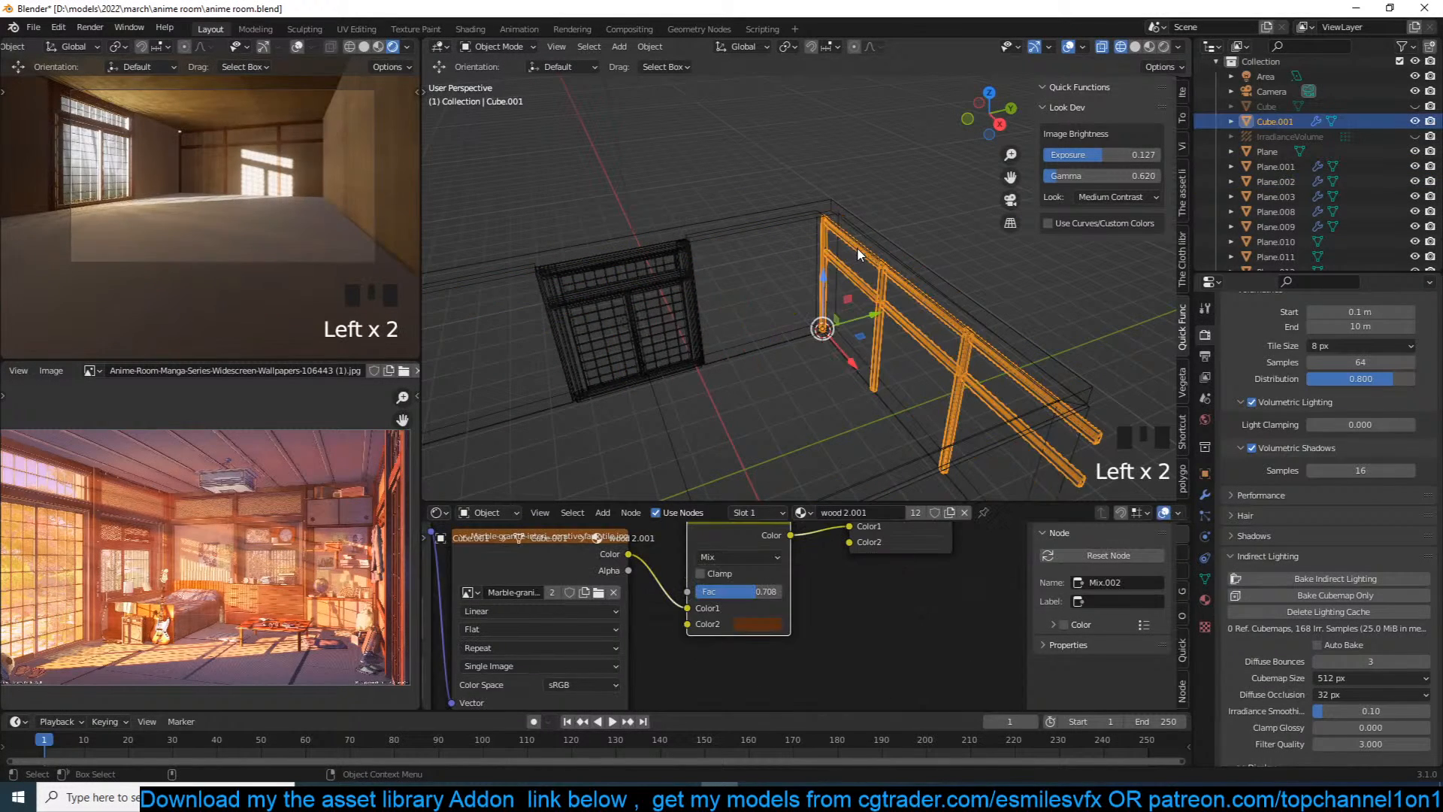
pyautogui.press('KP_7')
pyautogui.hotkey('shift', 'd')
pyautogui.rightClick(857, 246)
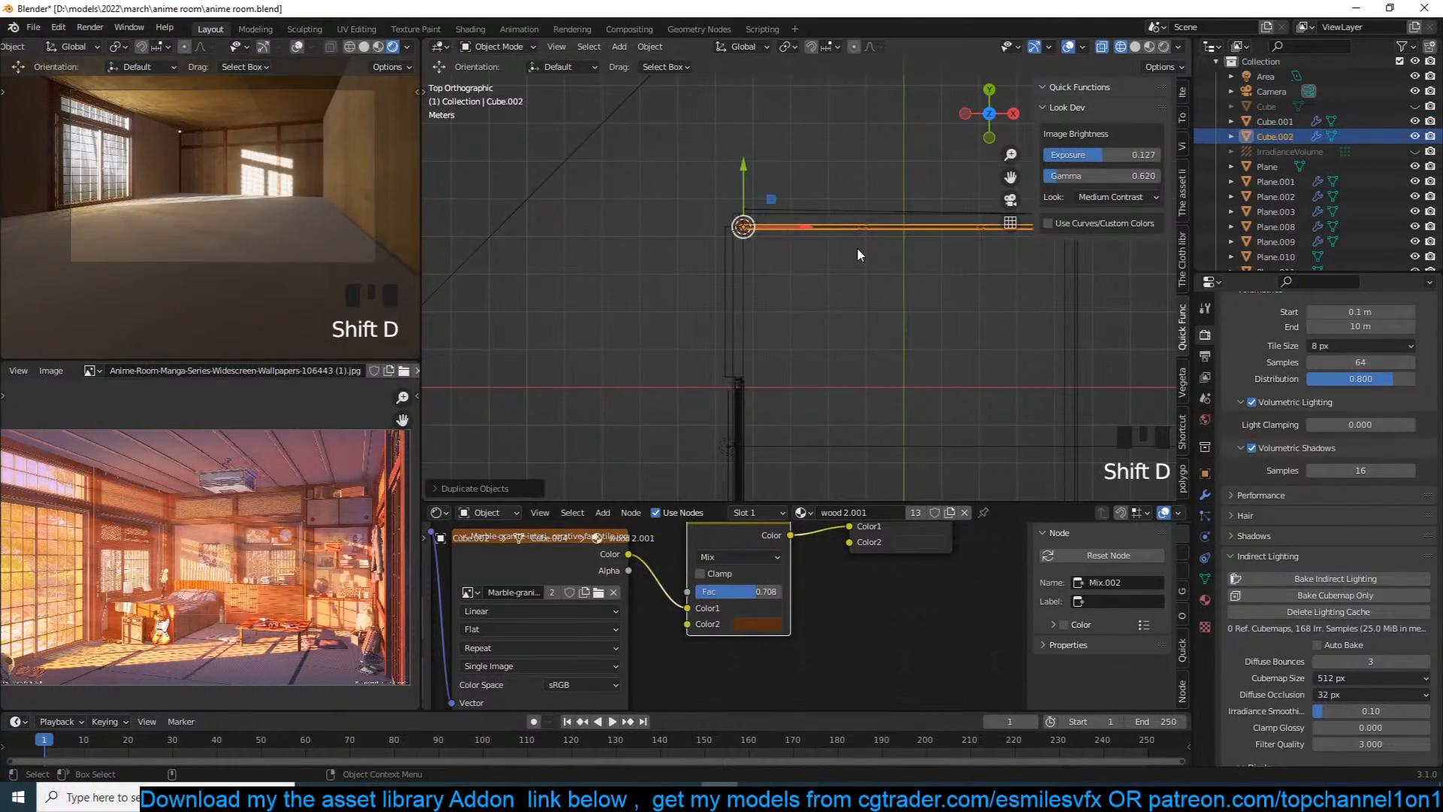
pyautogui.press('r')
pyautogui.press('0')
pyautogui.press('Return')
pyautogui.hotkey('ctrl', 'm')
pyautogui.press('x')
pyautogui.press('Return')
# Step: Focus on the copied frame from inside the room and switch the viewport to Material Preview shading
pyautogui.press('KP_Decimal')
pyautogui.moveTo(857, 249); pyautogui.dragTo(963, 263, button='middle')
pyautogui.hotkey('alt', 'z')
pyautogui.hotkey('alt', 'z')
pyautogui.click(1140, 47)
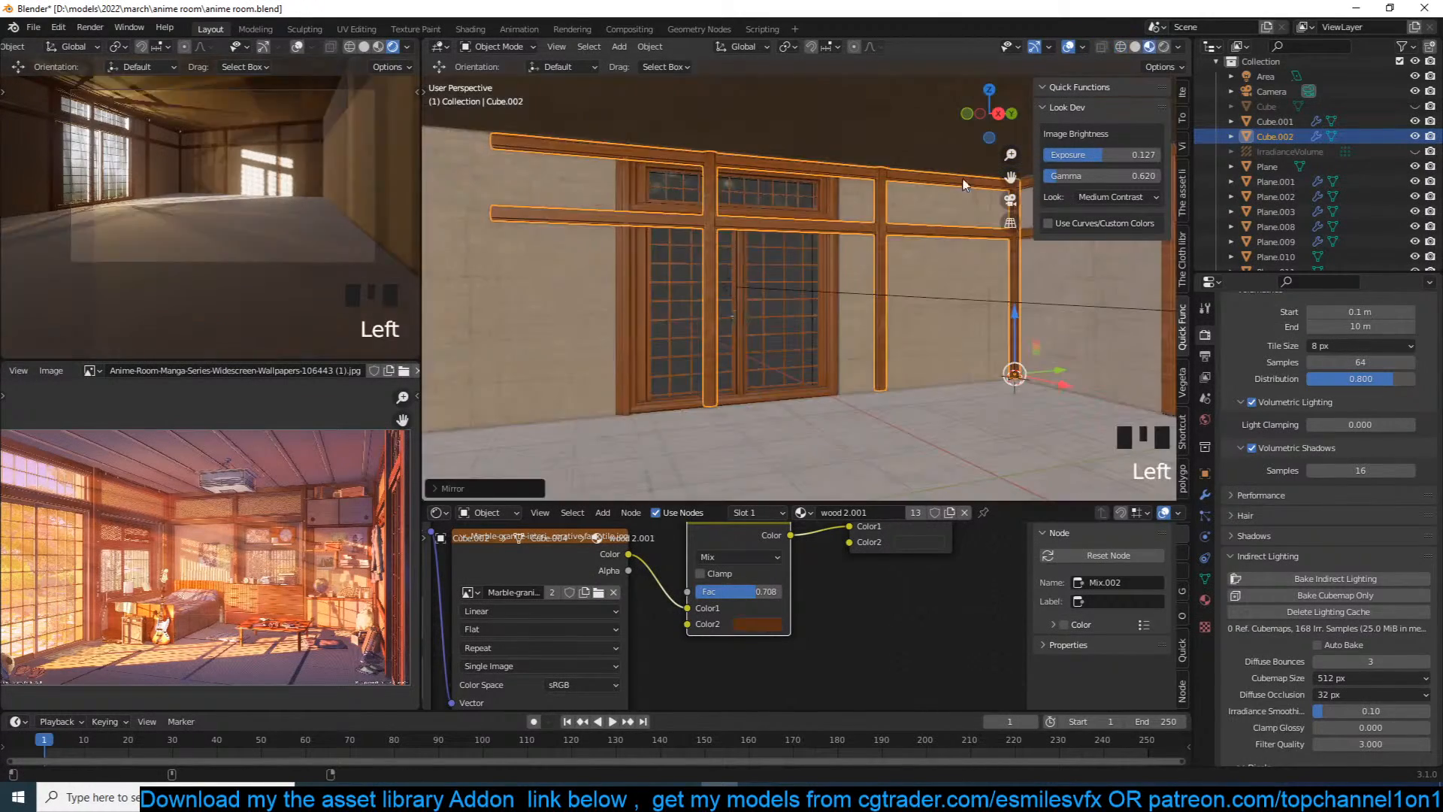
# Step: Delete the copied frame's post and crossbeams that run across and beyond the window in Edit Mode
pyautogui.scroll(3, 882, 260)
pyautogui.moveTo(883, 260); pyautogui.dragTo(842, 272, button='middle')
pyautogui.moveTo(842, 272)
pyautogui.keyDown('shift'); pyautogui.mouseDown(button='middle')
pyautogui.moveTo(828, 279)
pyautogui.moveTo(850, 284)
pyautogui.moveTo(832, 291)
pyautogui.moveTo(842, 263)
pyautogui.mouseUp(button='middle'); pyautogui.keyUp('shift')
pyautogui.scroll(-2, 831, 296)
pyautogui.press('`')
pyautogui.press('Tab')
pyautogui.press('`')
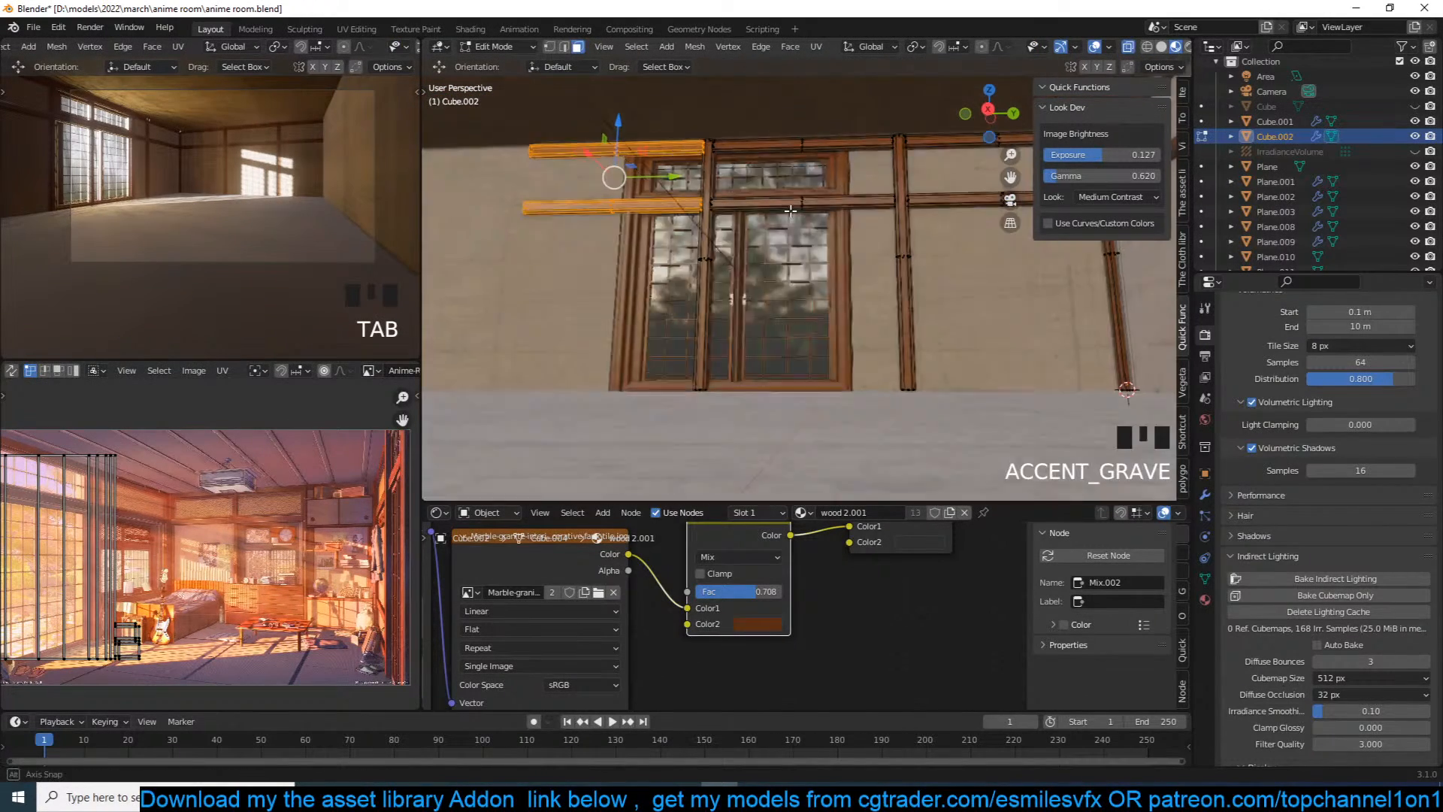
pyautogui.click(700, 331)
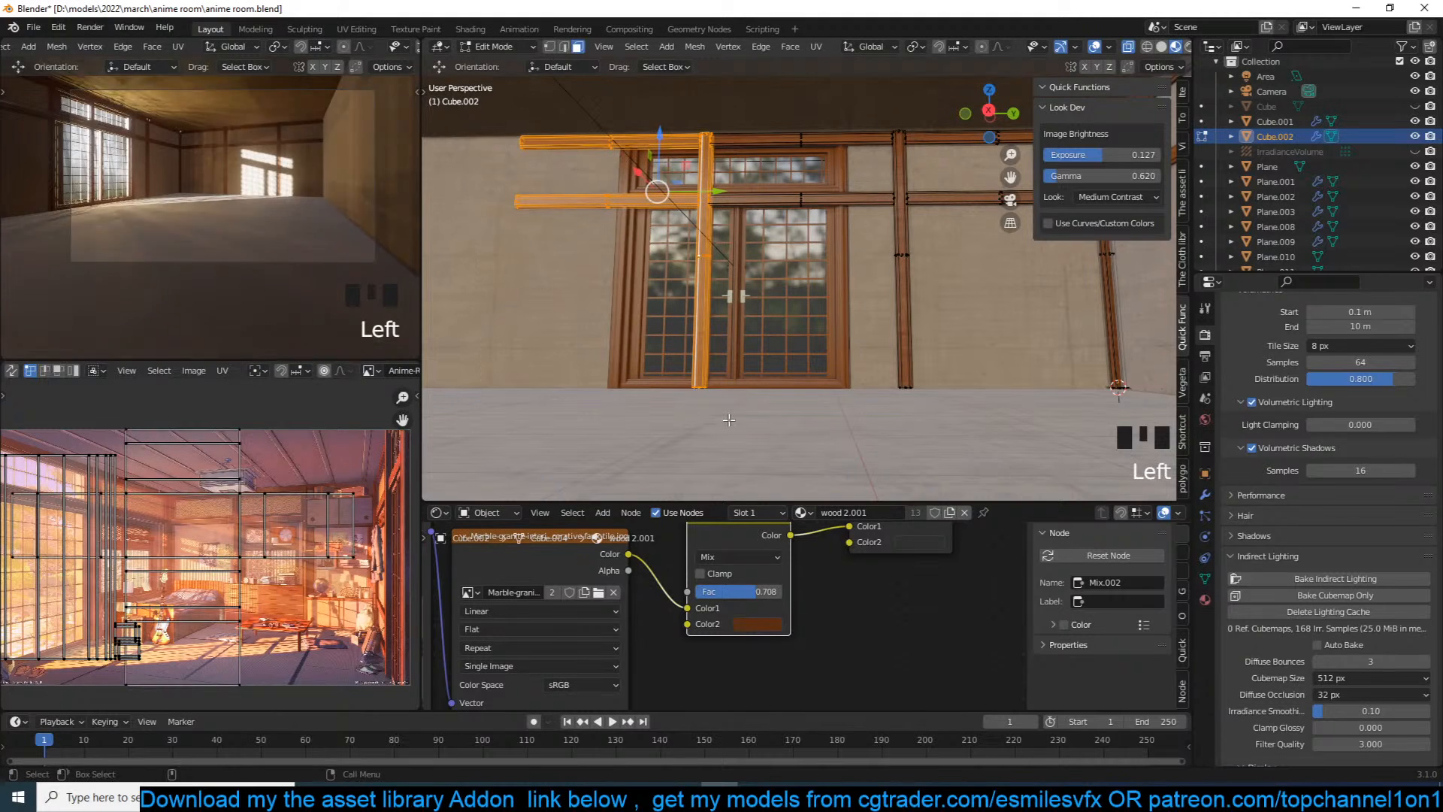
pyautogui.hotkey('ctrl', 'l')
pyautogui.press('x')
pyautogui.click(729, 418)
# Step: Move the remaining end post and its beam ends sideways against the window frame, and save the file
pyautogui.hotkey('alt', 'z')
pyautogui.click(833, 177)
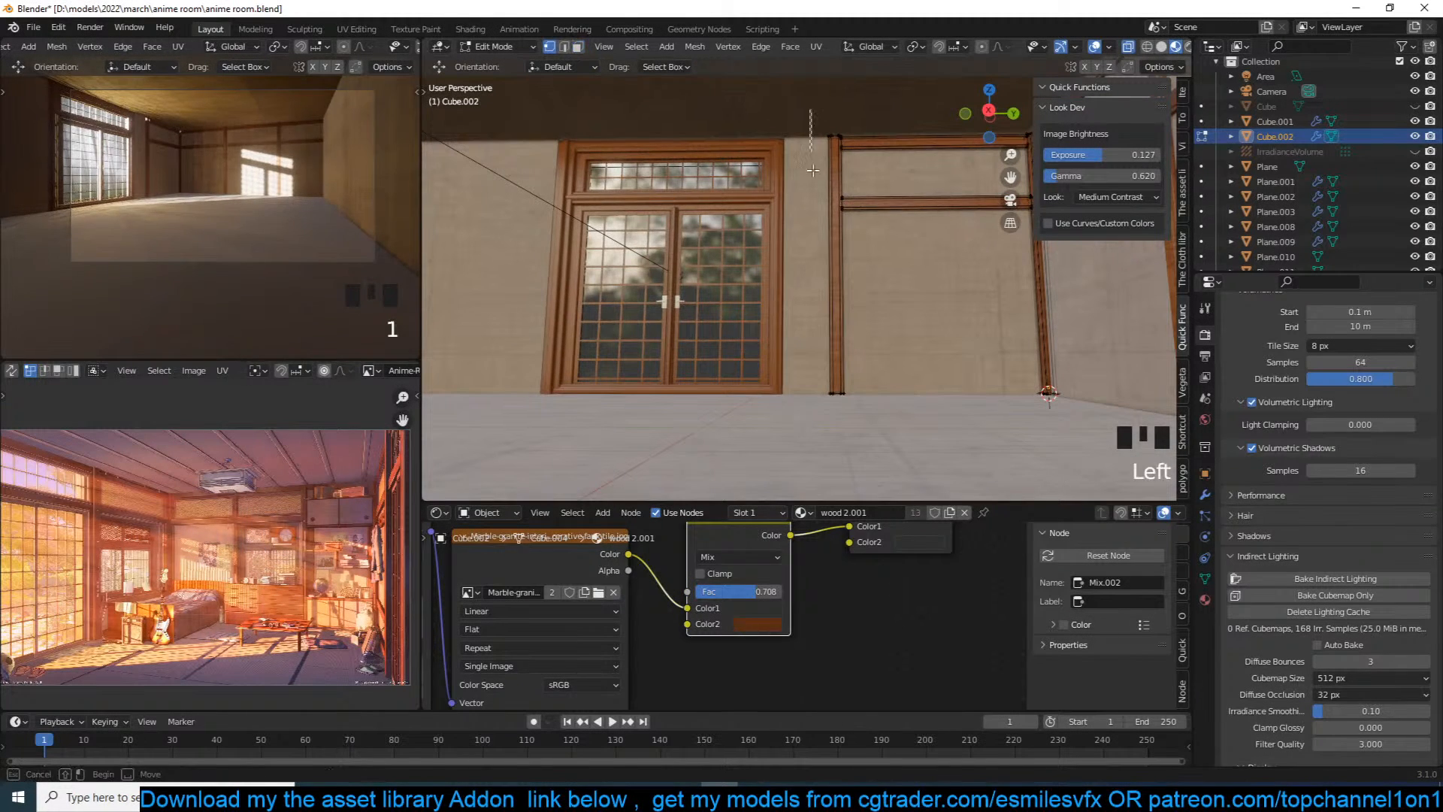
pyautogui.moveTo(903, 219); pyautogui.dragTo(857, 219)
pyautogui.press('`')
pyautogui.moveTo(878, 228); pyautogui.dragTo(933, 231, button='middle')
pyautogui.hotkey('alt', 'a')
pyautogui.hotkey('ctrl', 's')
pyautogui.press('Tab')
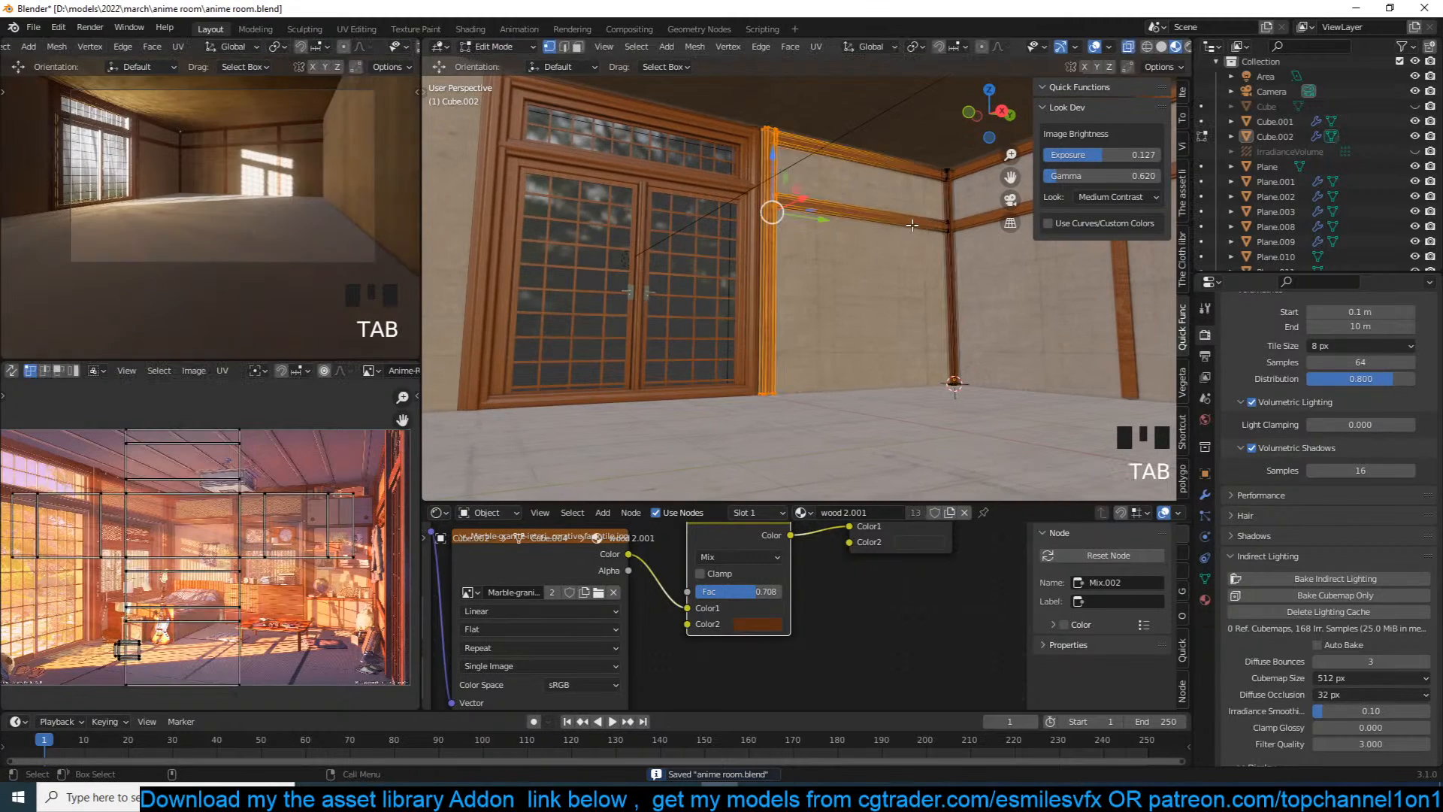
# Step: Duplicate the lower crossbeam beside the window and place the copy farther down the wall as a third rail
pyautogui.scroll(2, 932, 231)
pyautogui.press('3')
pyautogui.click(905, 209)
pyautogui.click(906, 209)
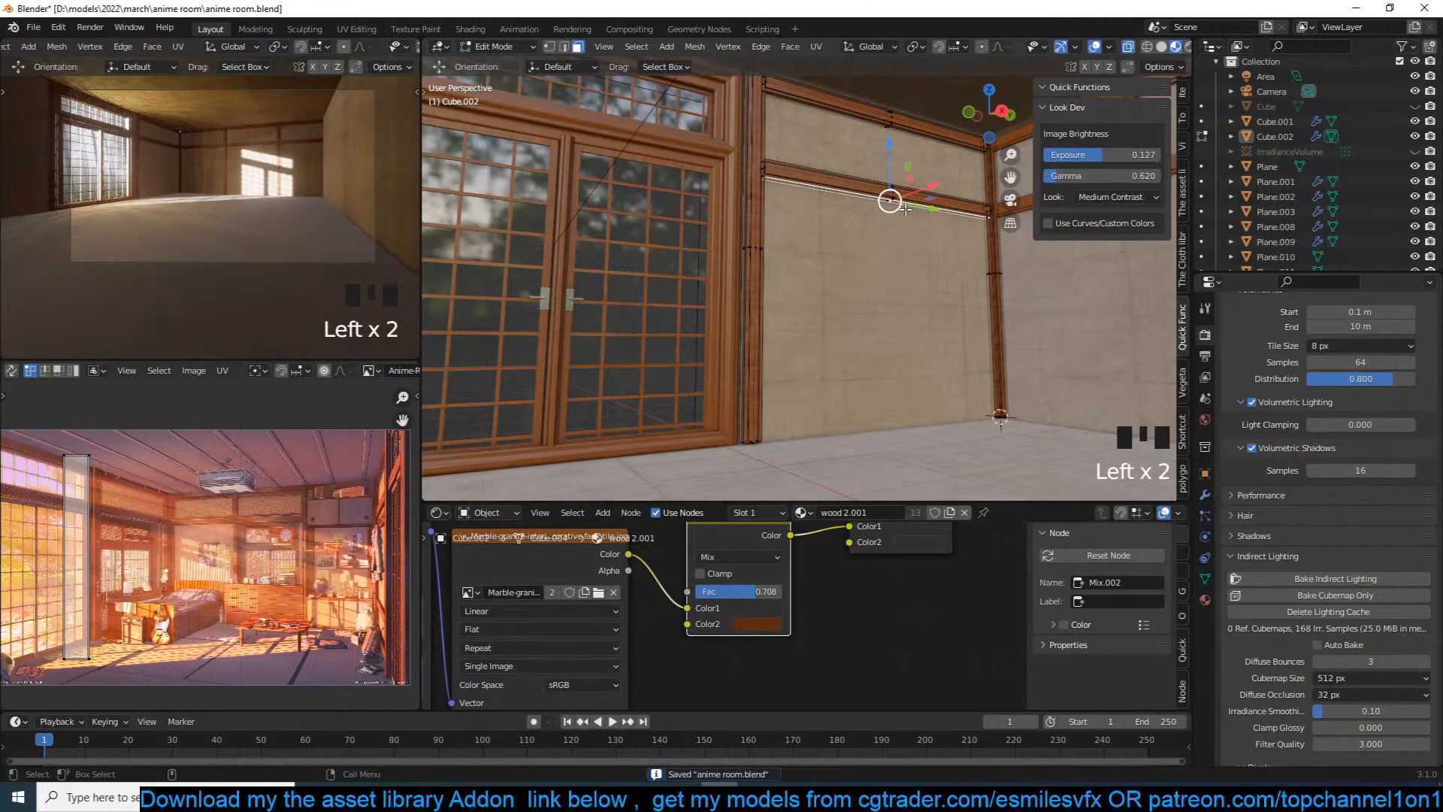
pyautogui.hotkey('ctrl', 'l')
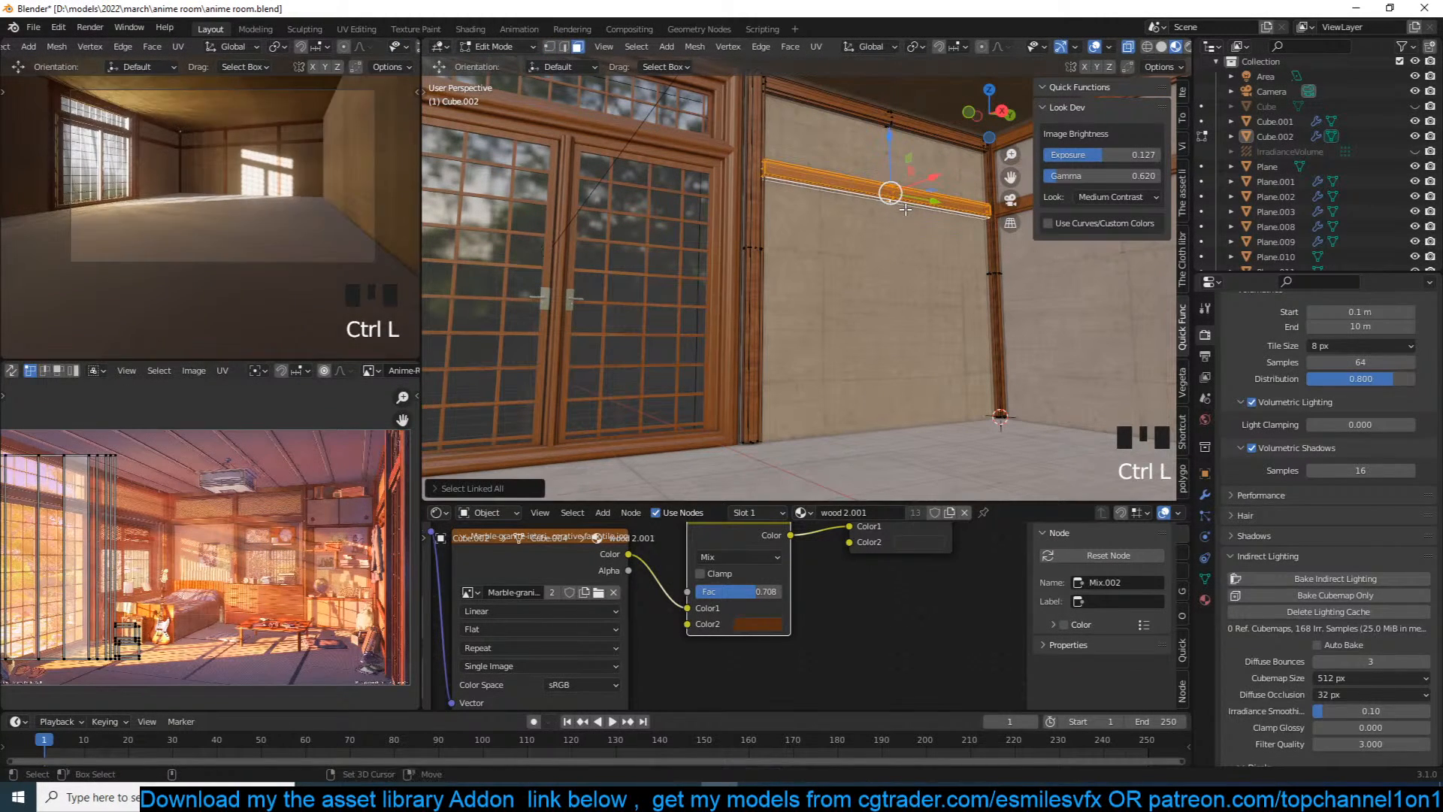
pyautogui.hotkey('shift', 'd')
pyautogui.press('Tab')
# Step: Clear the selection of the window wall's frame and save the scene file
pyautogui.hotkey('alt', 'a')
pyautogui.press('`')
pyautogui.scroll(-4, 863, 319)
pyautogui.press('`')
pyautogui.hotkey('ctrl', 's')
pyautogui.hotkey('ctrl', 's')
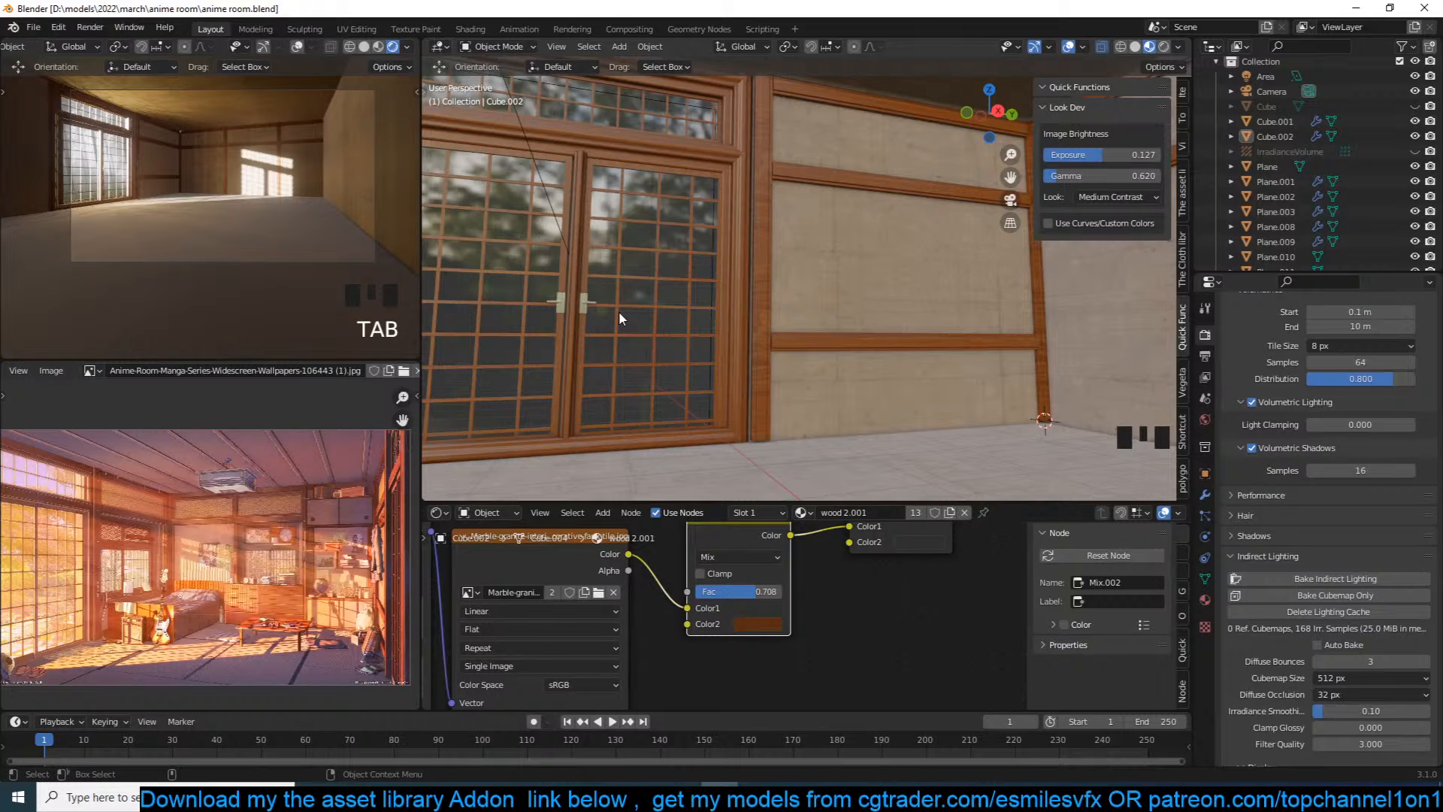
# Step: Unwrap the whole post beside the window with Smart UV Project to fix its wood texture
pyautogui.press('`')
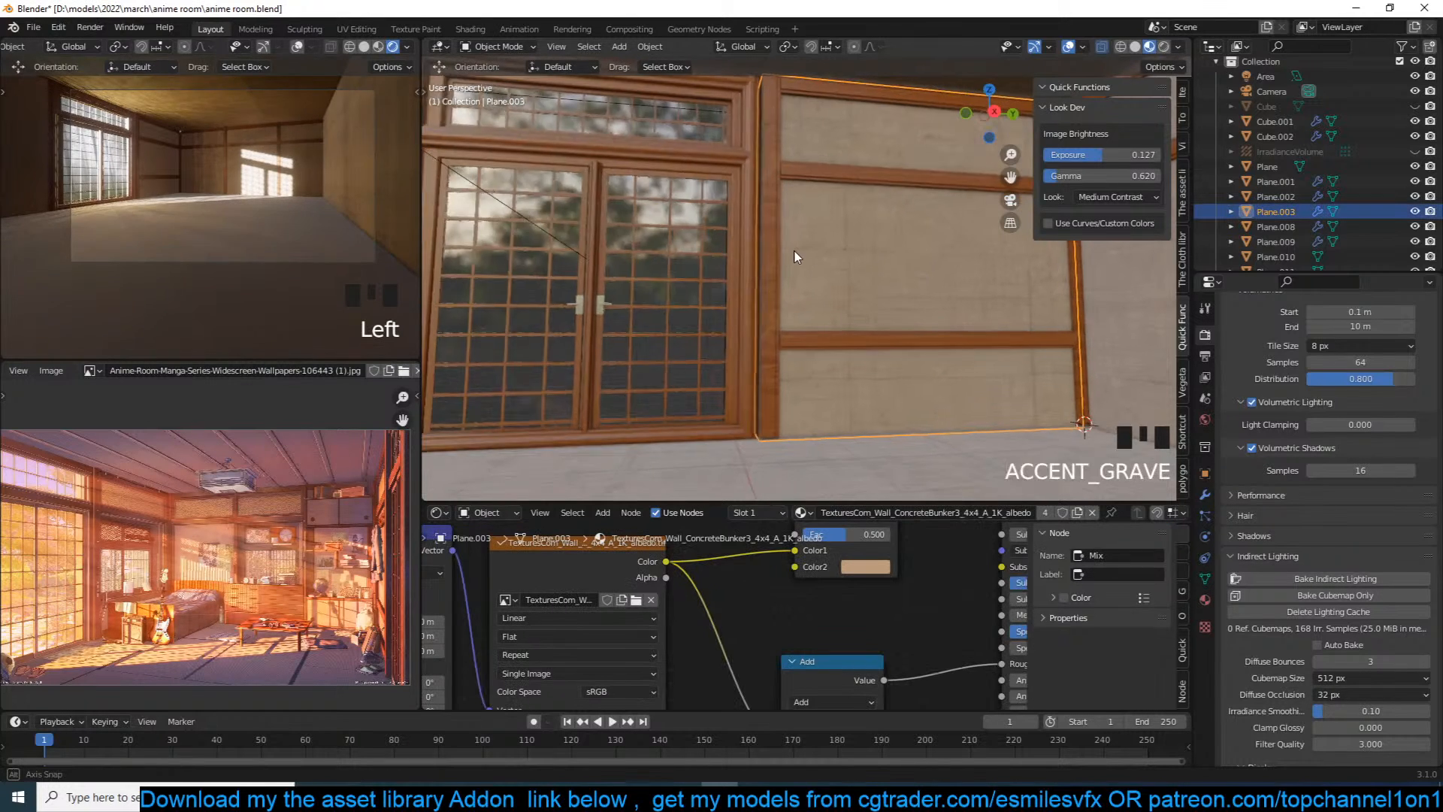
pyautogui.click(767, 254)
pyautogui.press('Tab')
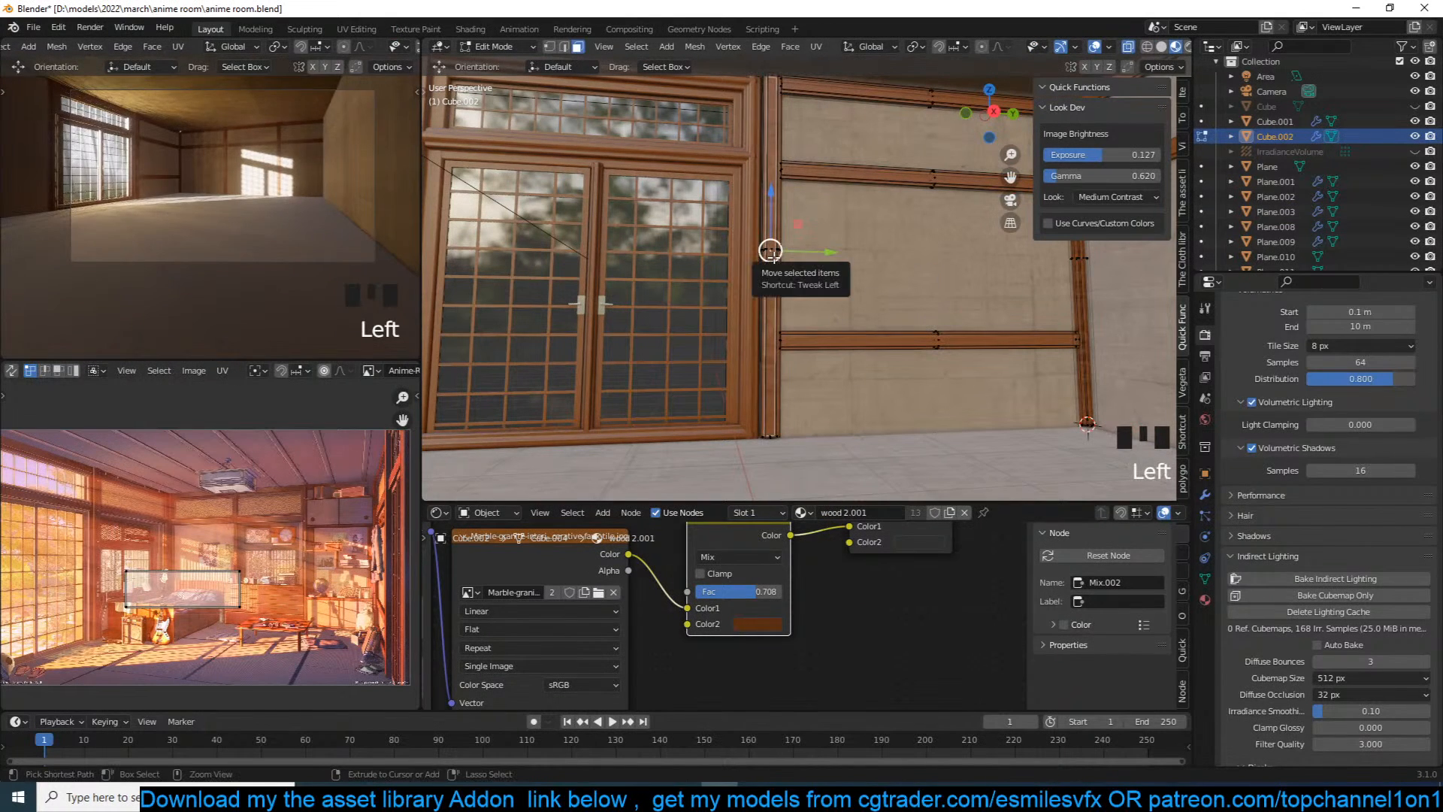
pyautogui.hotkey('ctrl', 'l')
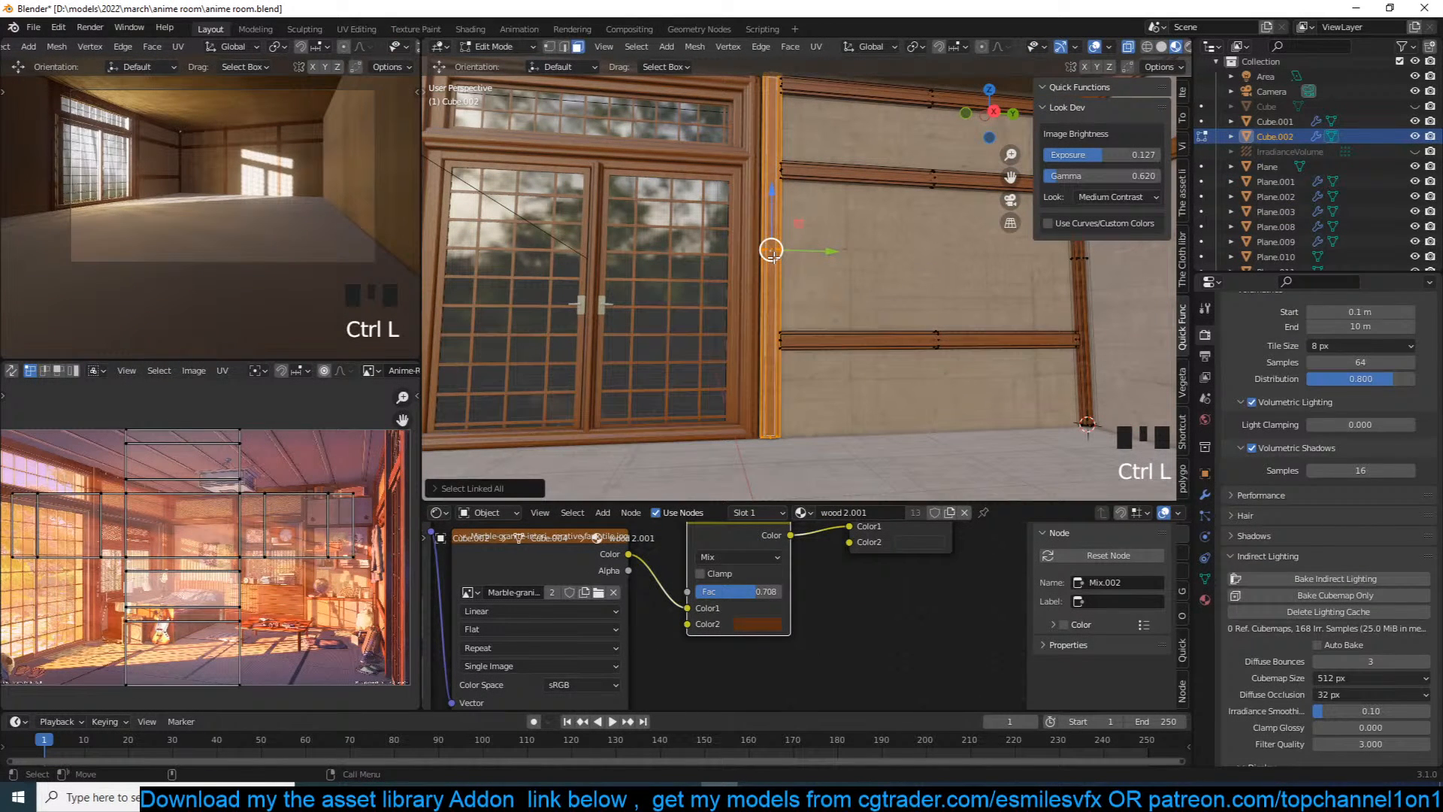
pyautogui.press('u')
pyautogui.click(773, 255)
pyautogui.click(771, 374)
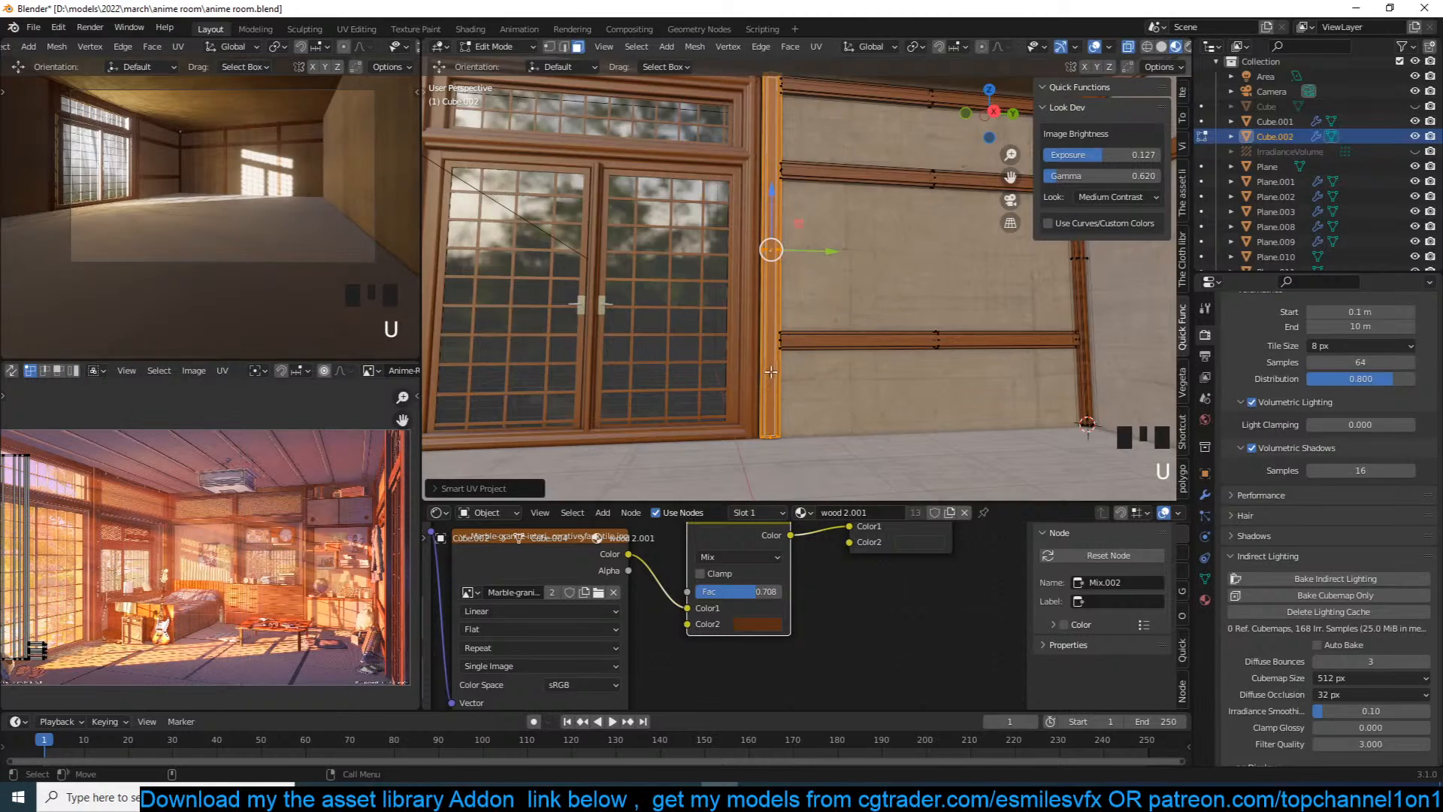
pyautogui.scroll(13, 770, 374)
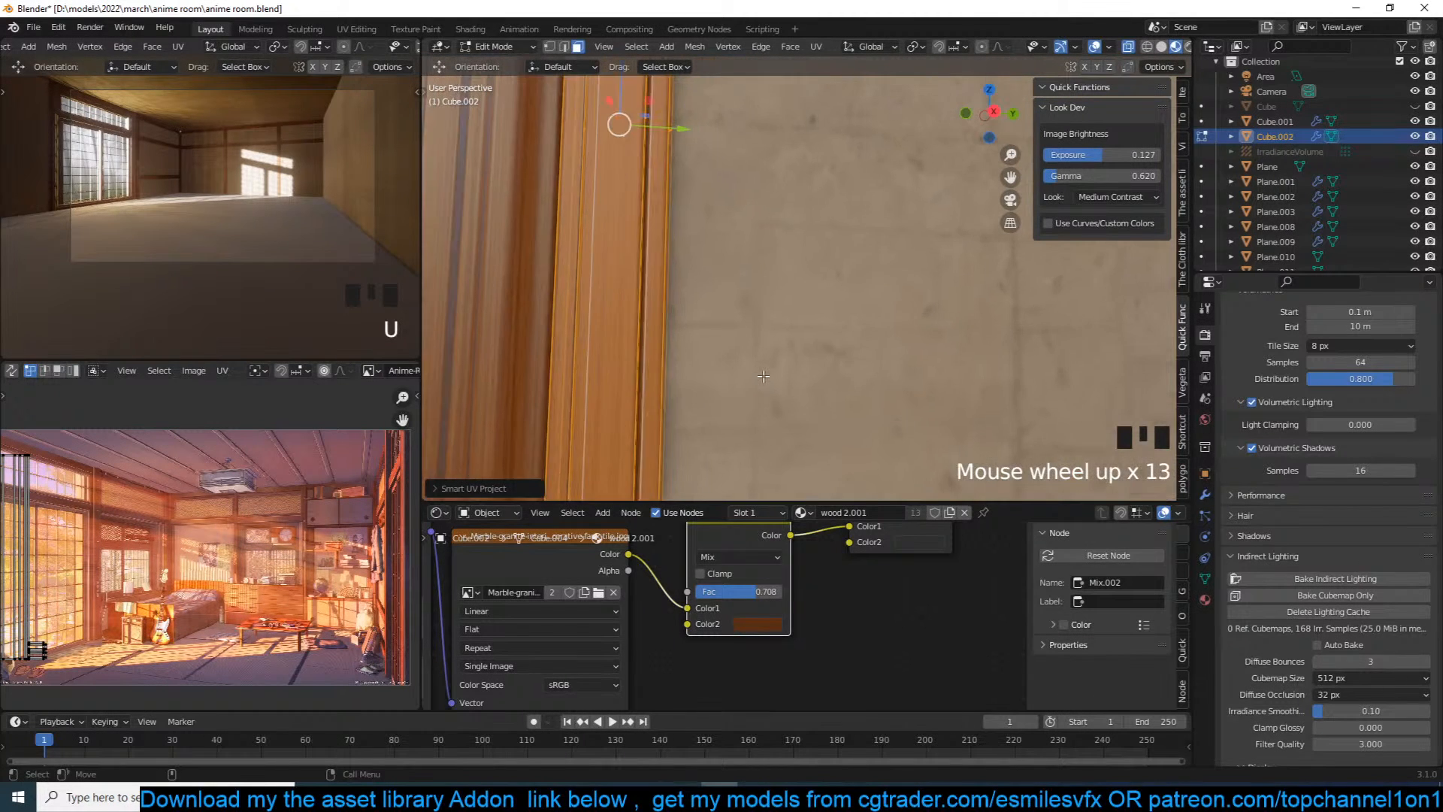
# Step: Return to Object Mode with nothing selected and save the file with the unwrapped post
pyautogui.press('Tab')
pyautogui.scroll(-10, 748, 374)
pyautogui.hotkey('ctrl', 's')
pyautogui.hotkey('alt', 'a')
pyautogui.hotkey('ctrl', 's')
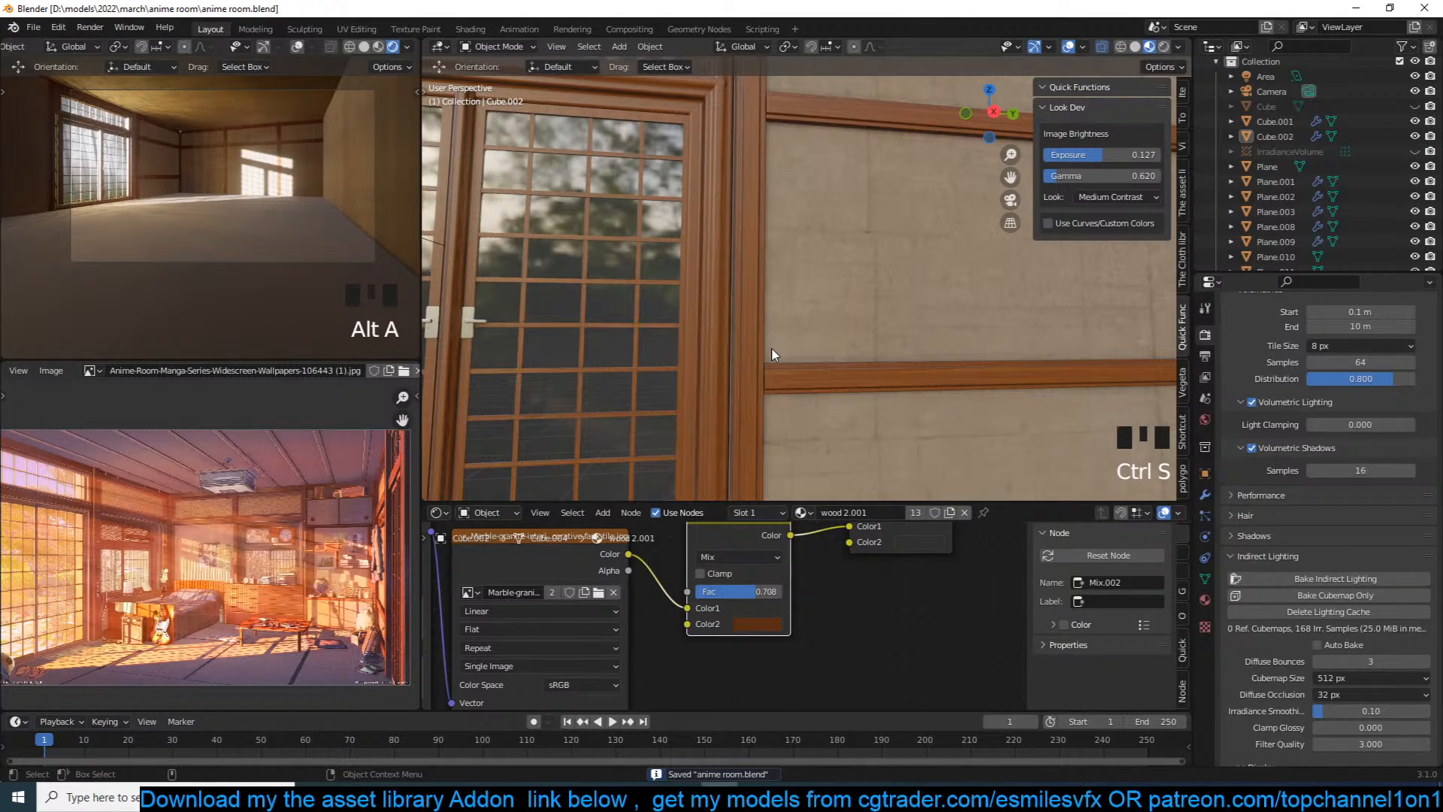
pyautogui.click(790, 329)
pyautogui.press('`')
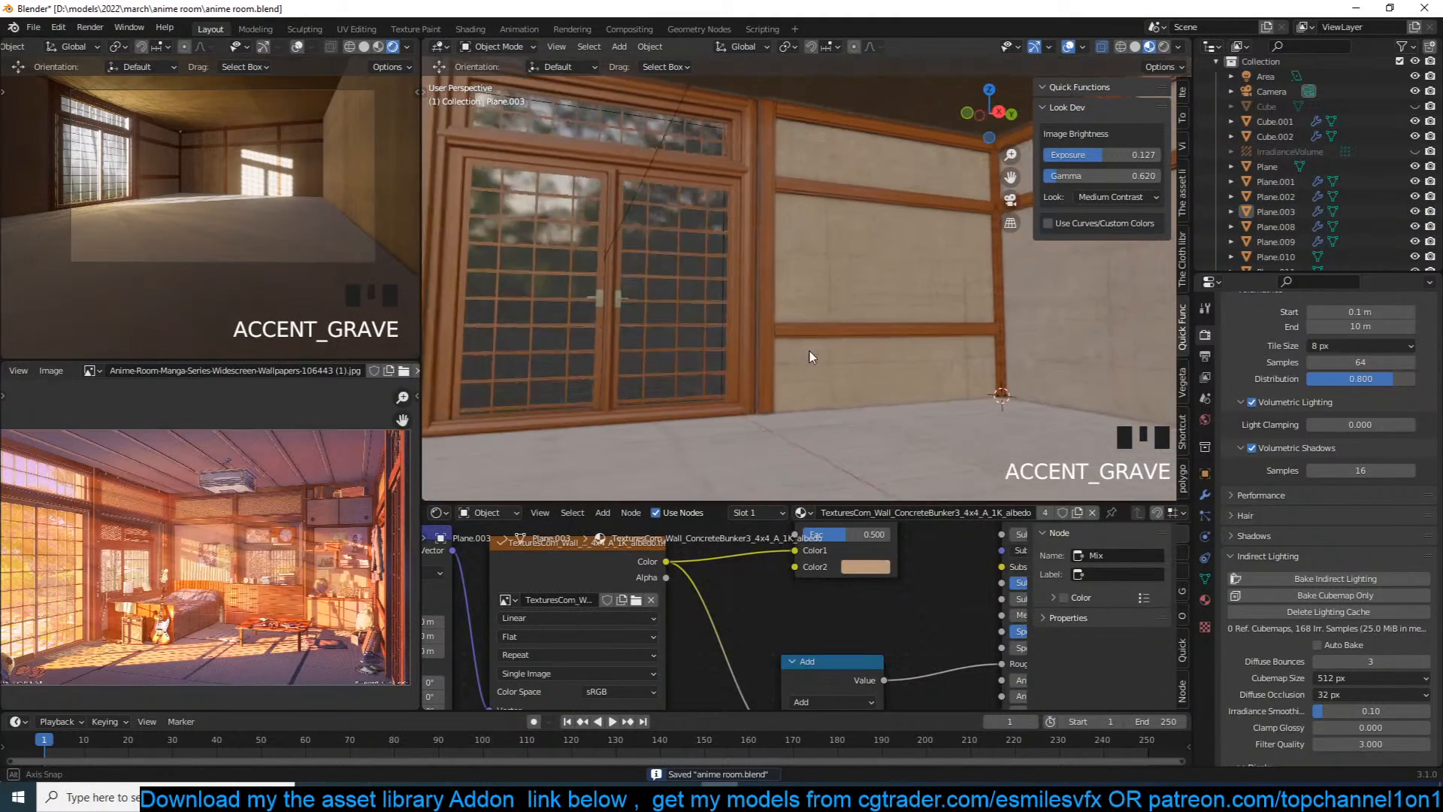
pyautogui.scroll(2, 803, 354)
pyautogui.hotkey('ctrl', 's')
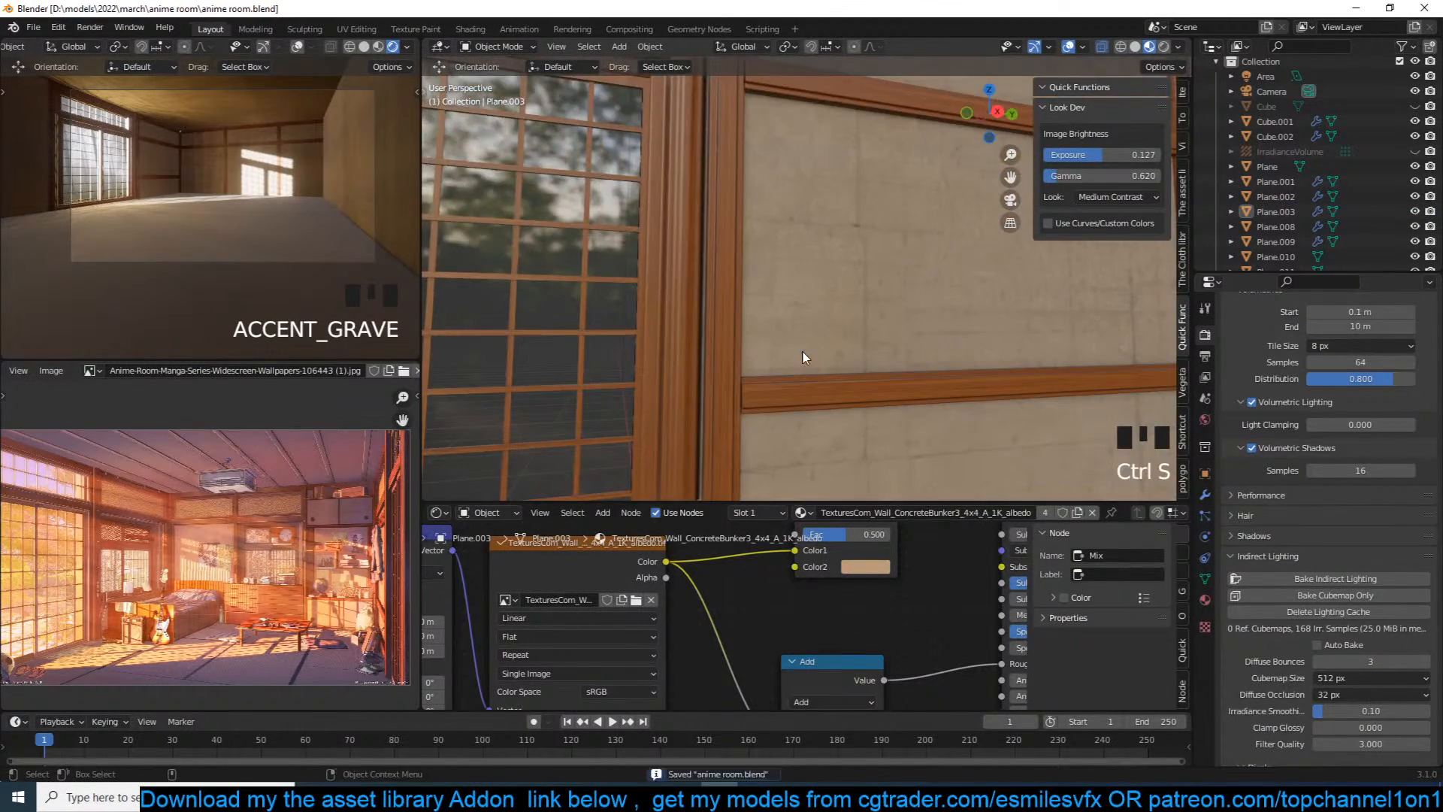
pyautogui.scroll(-1, 803, 353)
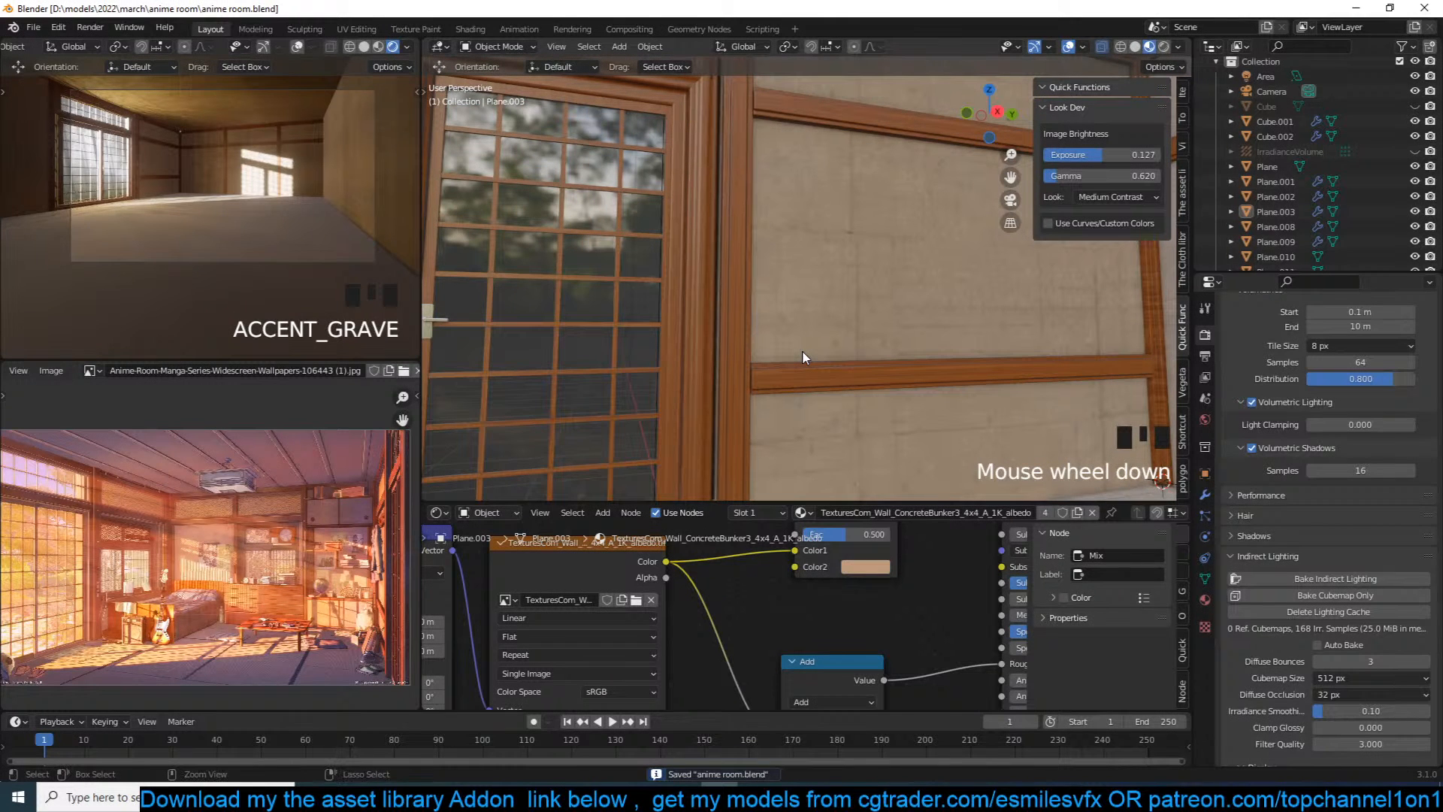
# Step: Unhide the hidden cube and irradiance volume, clear the selection, return to the camera view and save
pyautogui.hotkey('alt', 'h')
pyautogui.hotkey('alt', 'a')
pyautogui.hotkey('ctrl', 's')
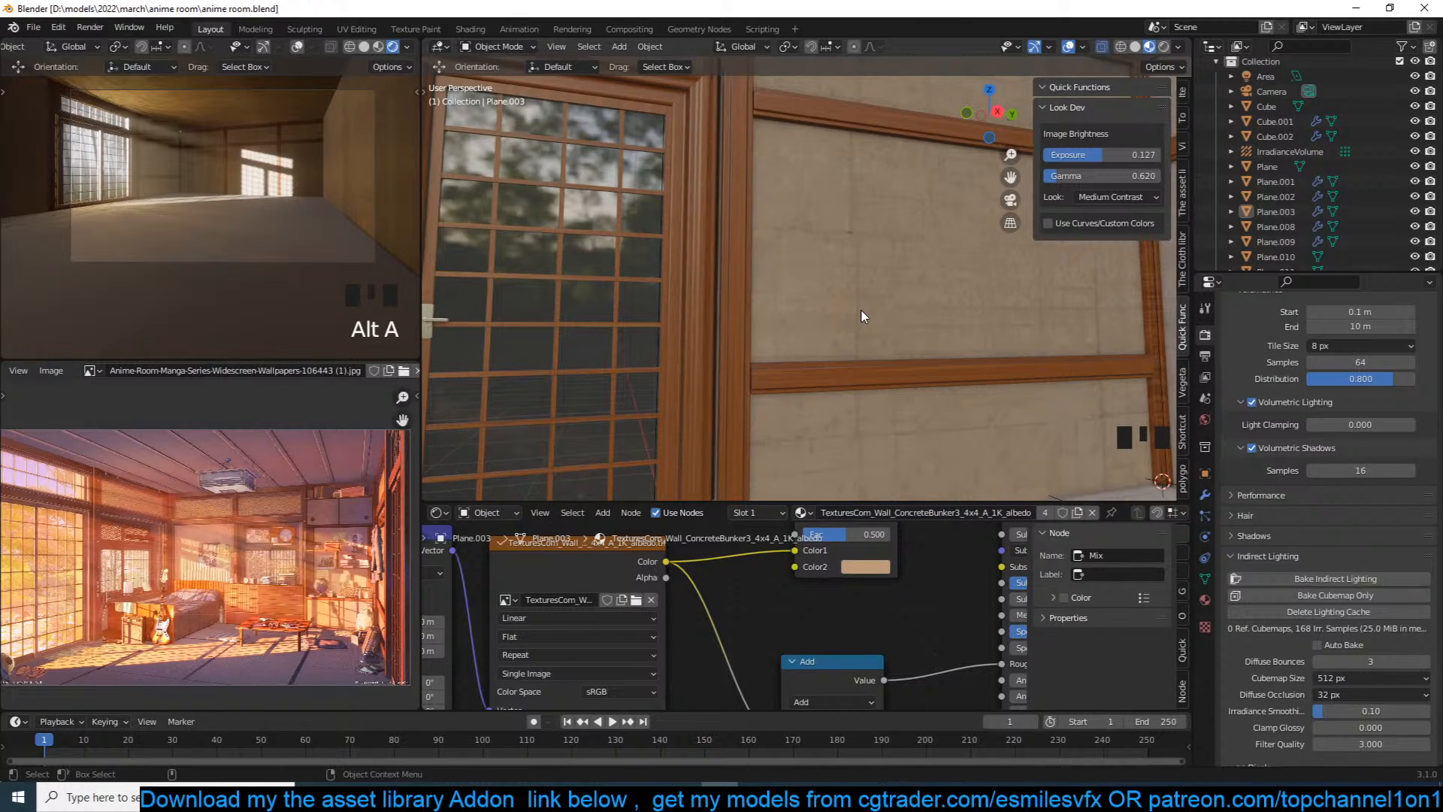
pyautogui.scroll(-2, 863, 316)
pyautogui.scroll(2, 863, 315)
pyautogui.press('KP_0')
pyautogui.hotkey('ctrl', 's')
pyautogui.scroll(4, 760, 344)
pyautogui.scroll(-3, 770, 328)
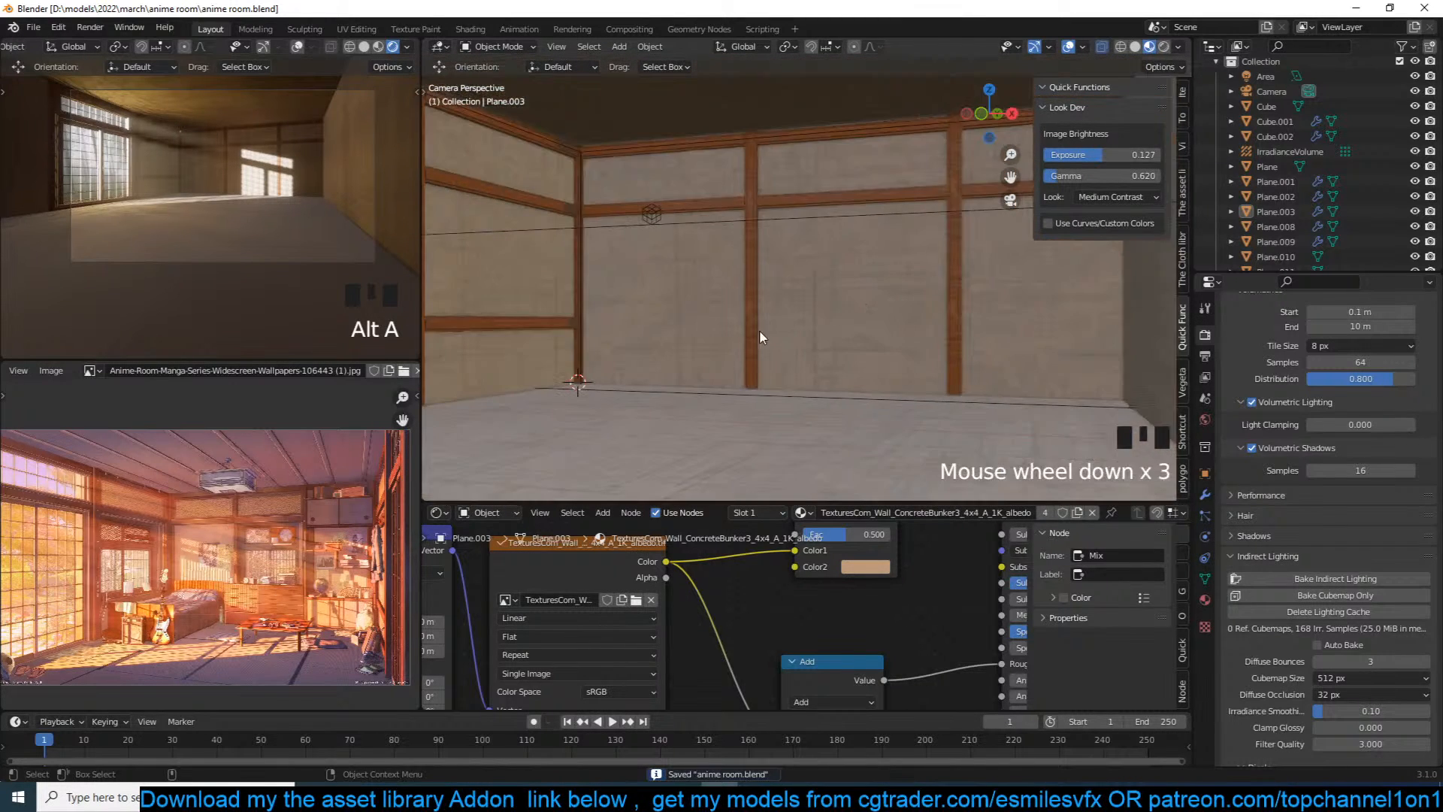
# Step: Duplicate the window wall's lowest crossbeam in place and separate the copy into its own object
pyautogui.scroll(2, 773, 310)
pyautogui.click(532, 330)
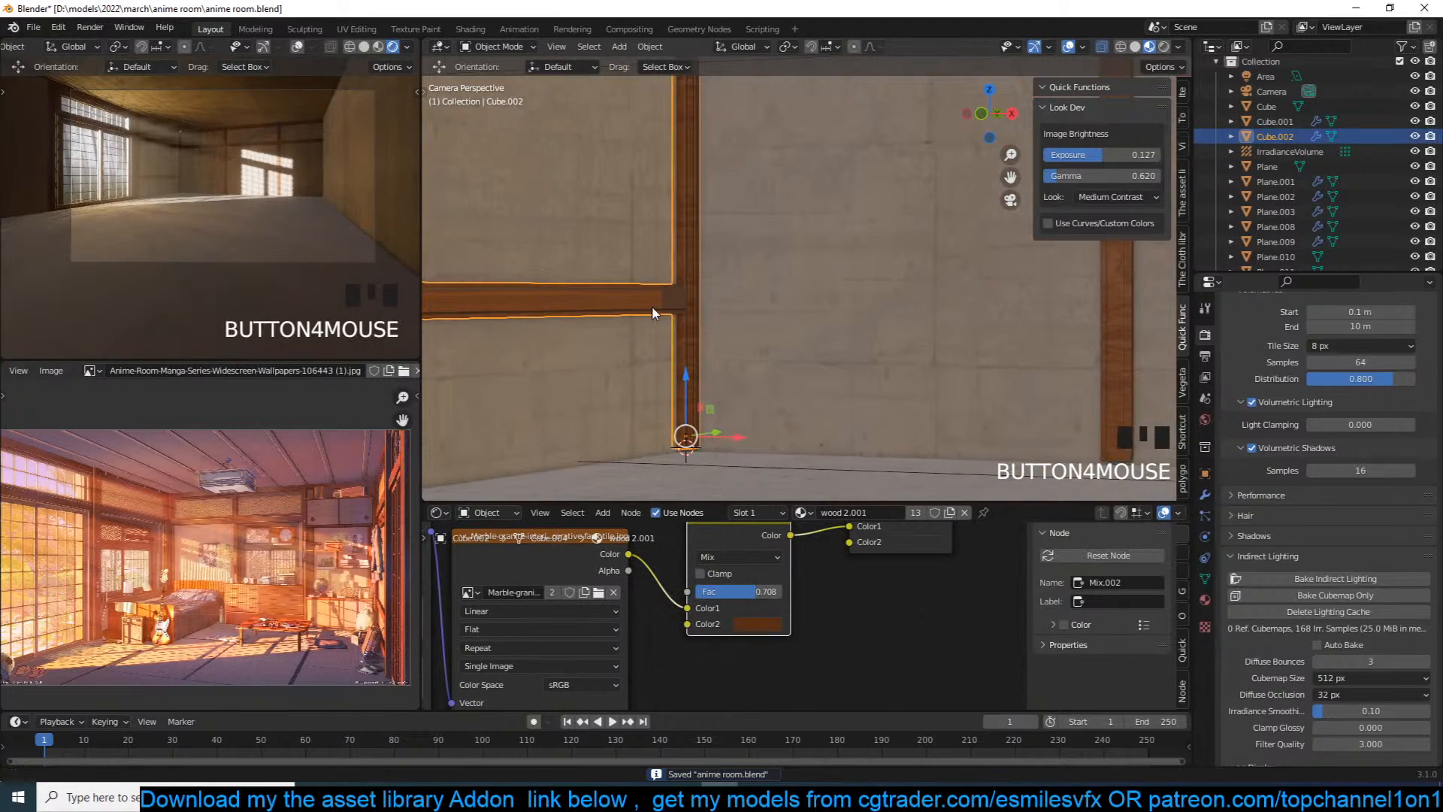
pyautogui.press('Tab')
pyautogui.click(542, 312)
pyautogui.hotkey('ctrl', 'l')
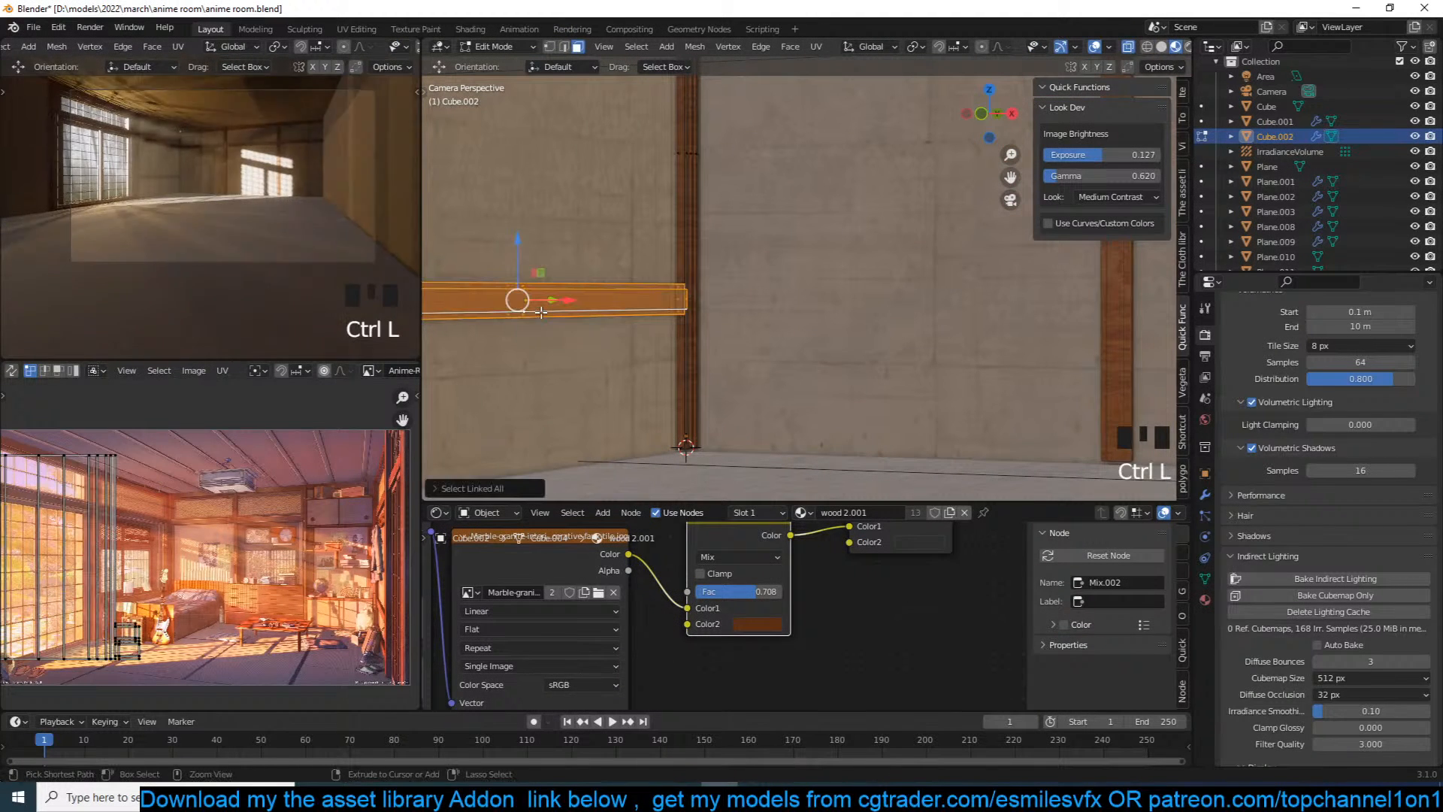
pyautogui.hotkey('shift', 'd')
pyautogui.press('p')
pyautogui.click(541, 313)
pyautogui.press('Tab')
# Step: Set the separated beam's origin to its geometry
pyautogui.click(543, 312)
pyautogui.rightClick(589, 305)
pyautogui.moveTo(565, 301)
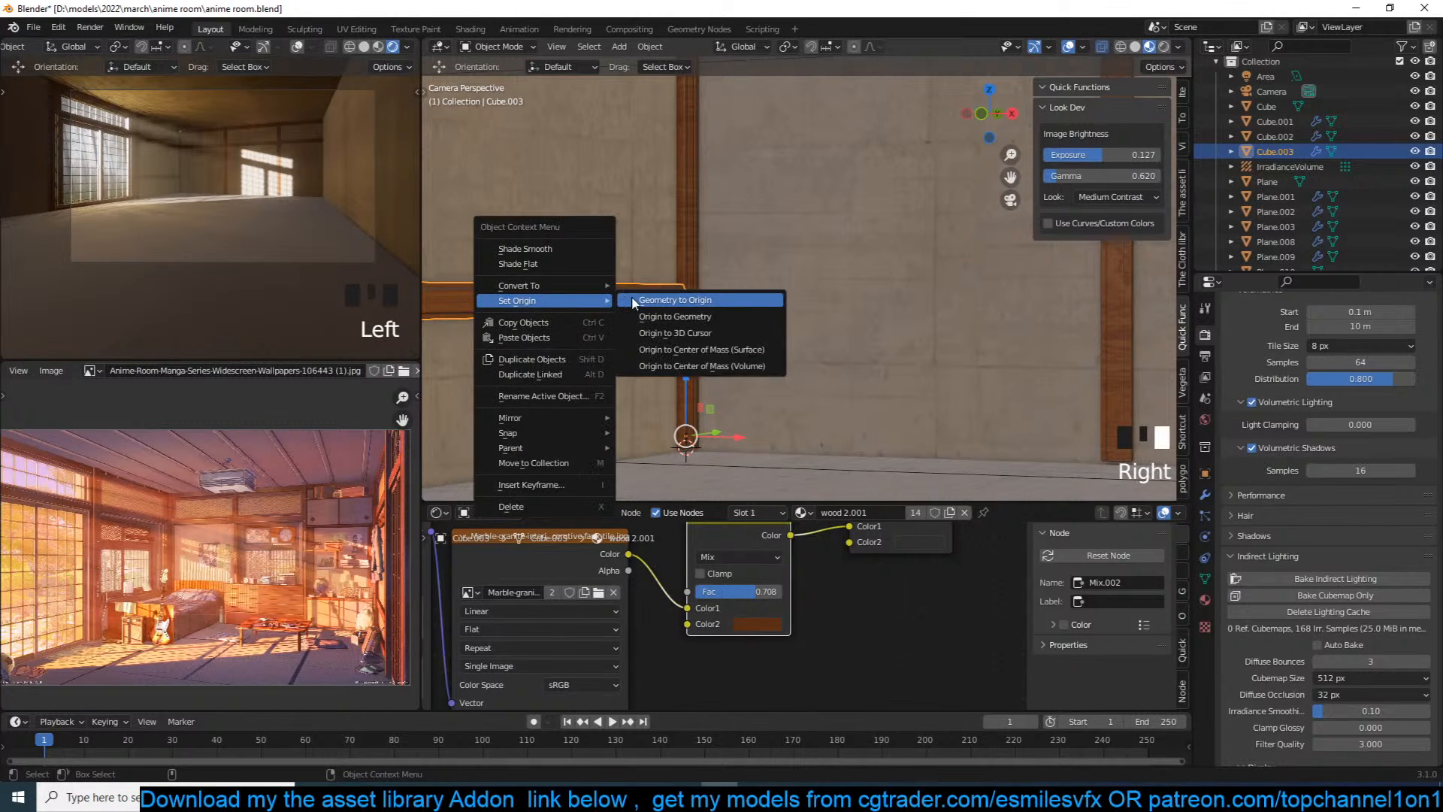
pyautogui.click(676, 316)
# Step: Rotate the separated beam 90° so it stands upright, scale it down to a thin strip and apply its transform
pyautogui.write('rx')
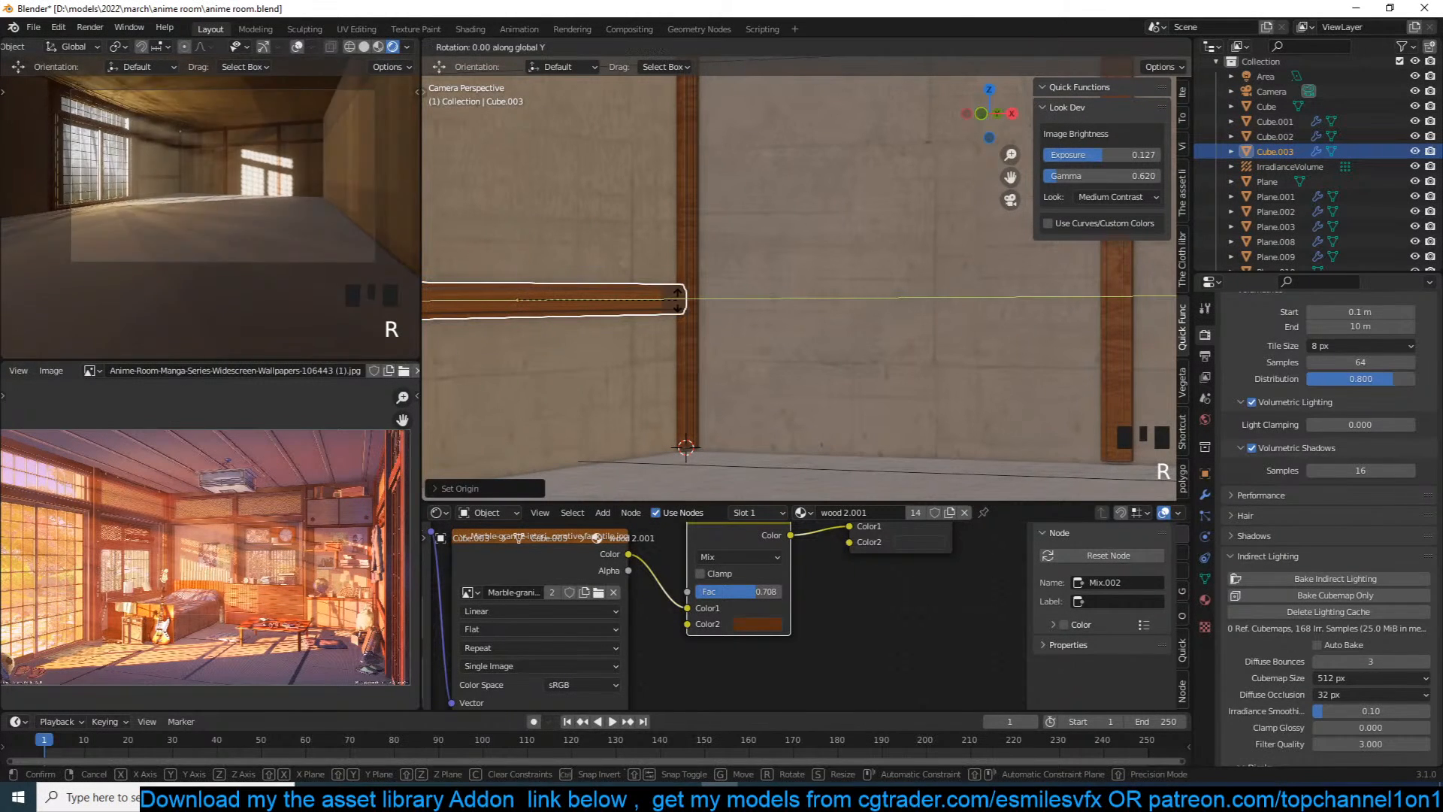
pyautogui.write('90')
pyautogui.press('Return')
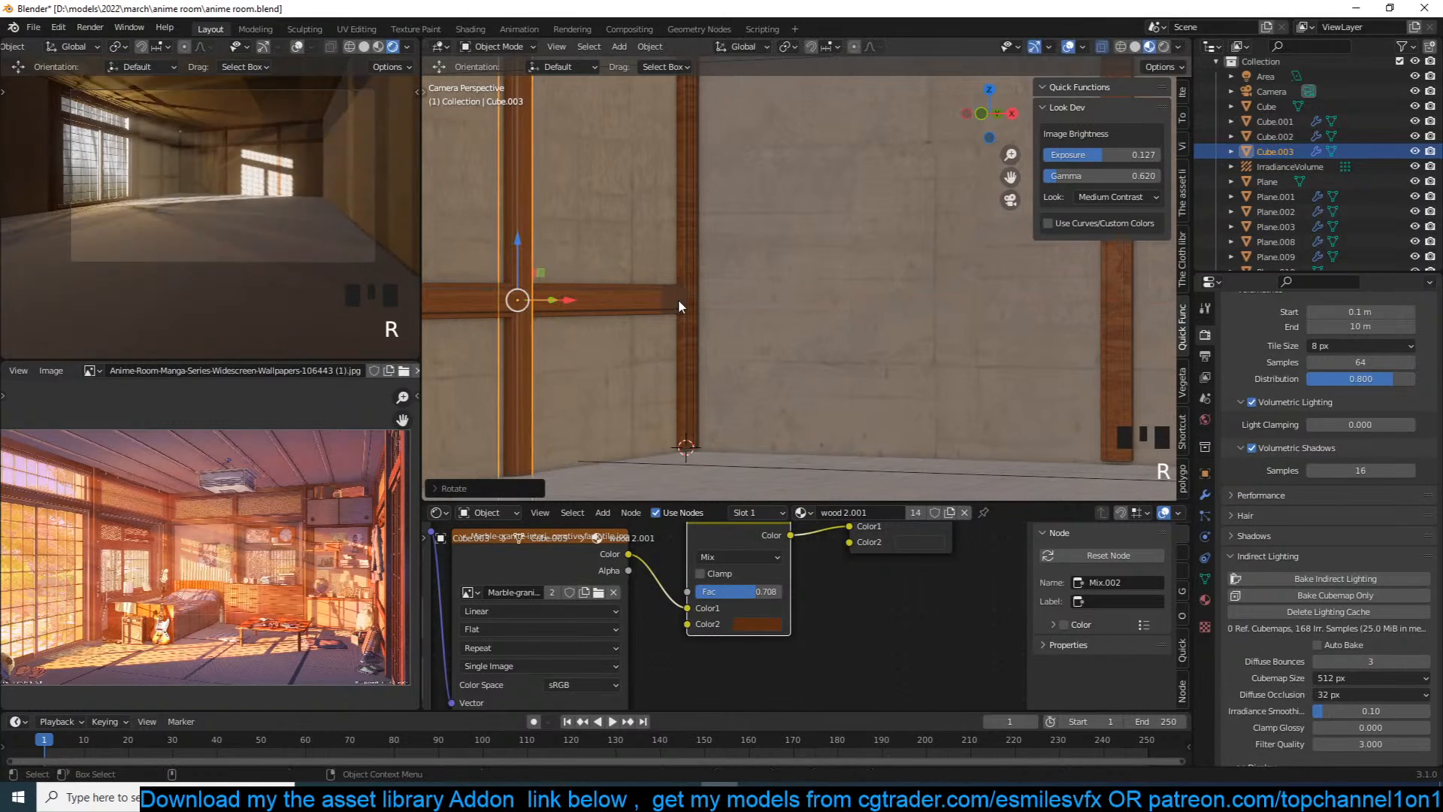
pyautogui.press('s')
pyautogui.click(602, 325)
pyautogui.hotkey('ctrl', 'a')
pyautogui.click(603, 326)
# Step: Rotate the thin strip -90° around Z and place it upright on the floor at the back wall's corner post
pyautogui.write('rz')
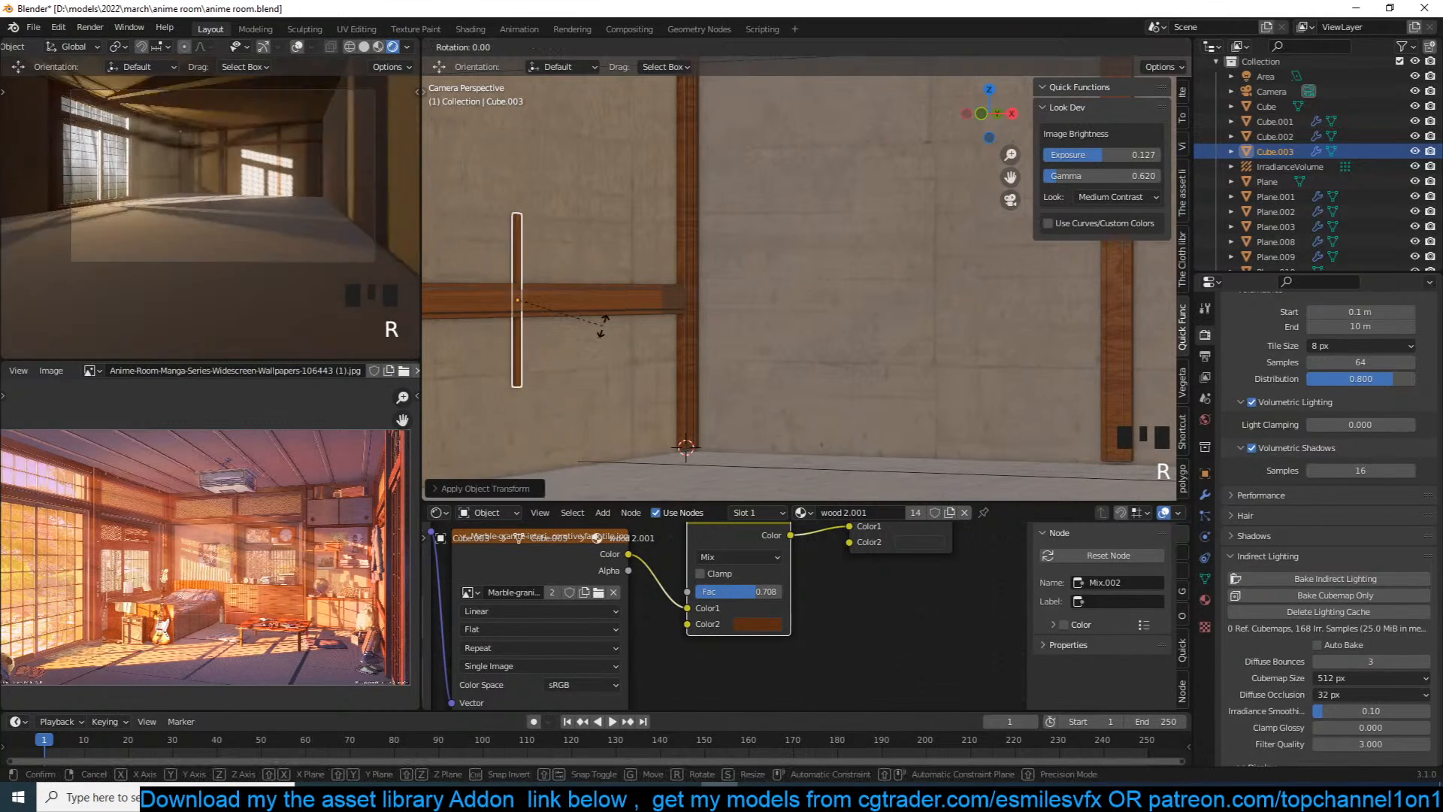
pyautogui.write('-90')
pyautogui.press('Return')
pyautogui.keyDown('shift'); pyautogui.rightClick(718, 407); pyautogui.keyUp('shift')
pyautogui.hotkey('shift', 's')
pyautogui.click(784, 247)
pyautogui.moveTo(717, 348); pyautogui.dragTo(747, 320)
pyautogui.moveTo(769, 375); pyautogui.dragTo(752, 373)
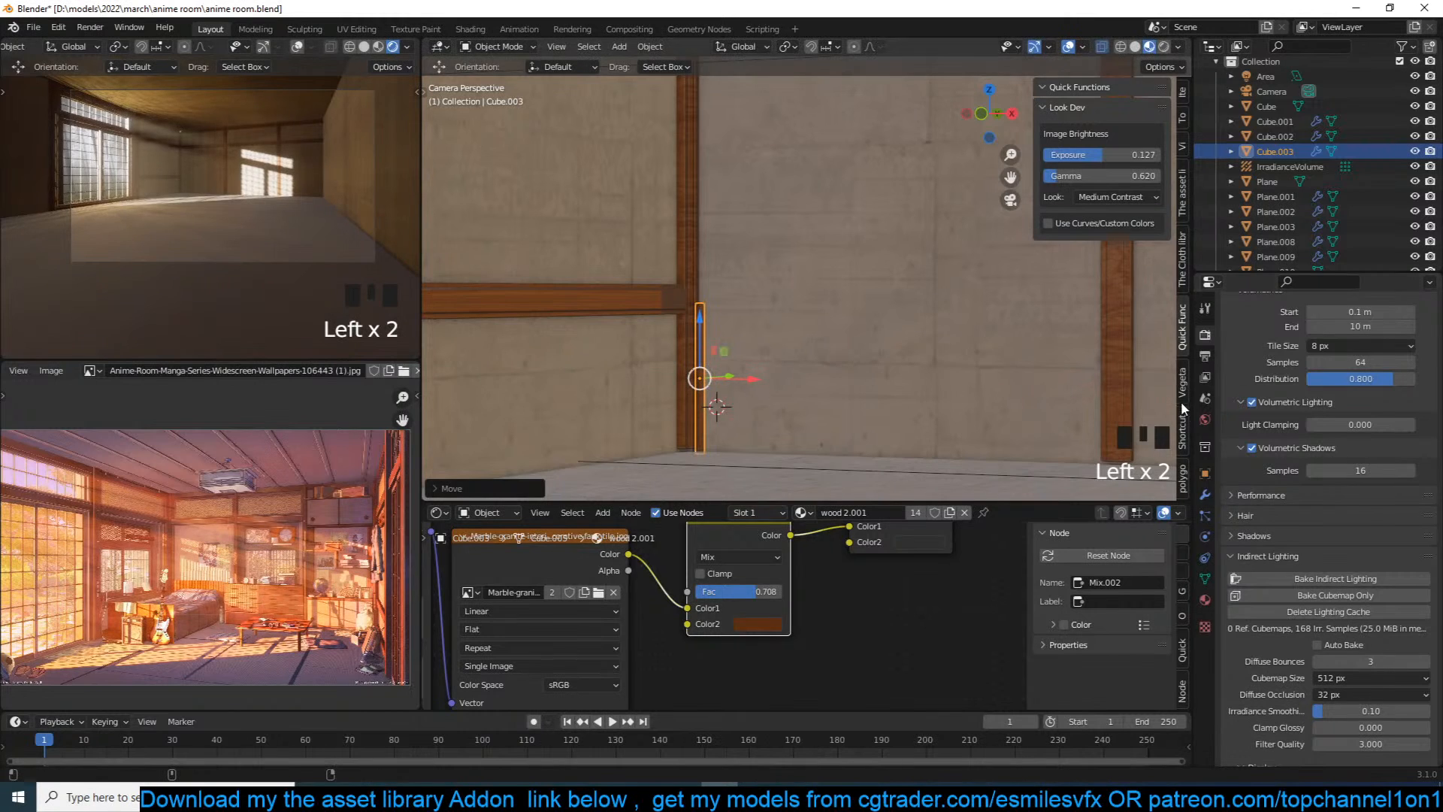
# Step: Add an Array modifier to the strip and collapse its Bevel modifier
pyautogui.click(1205, 495)
pyautogui.moveTo(1336, 332); pyautogui.dragTo(1150, 374)
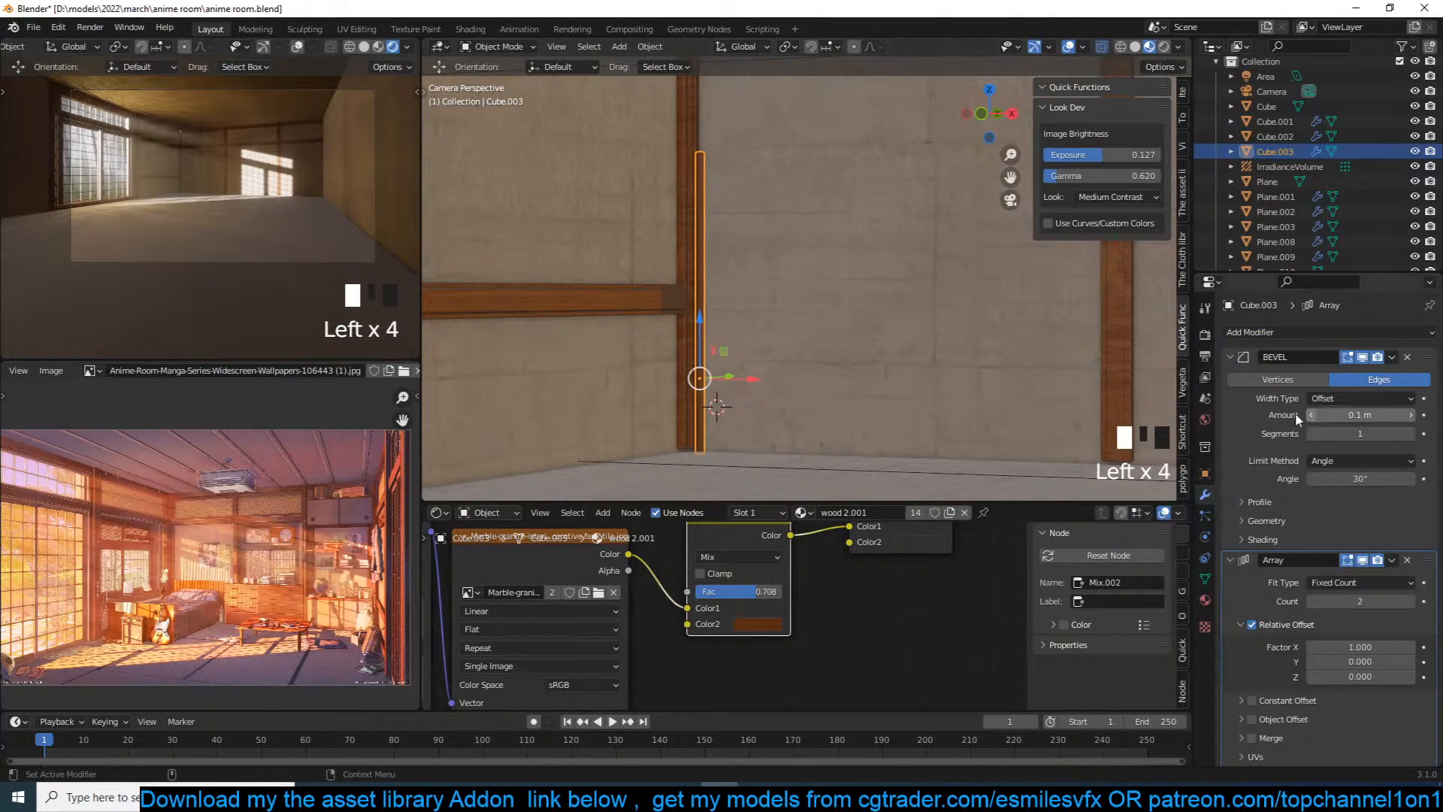
pyautogui.click(1232, 355)
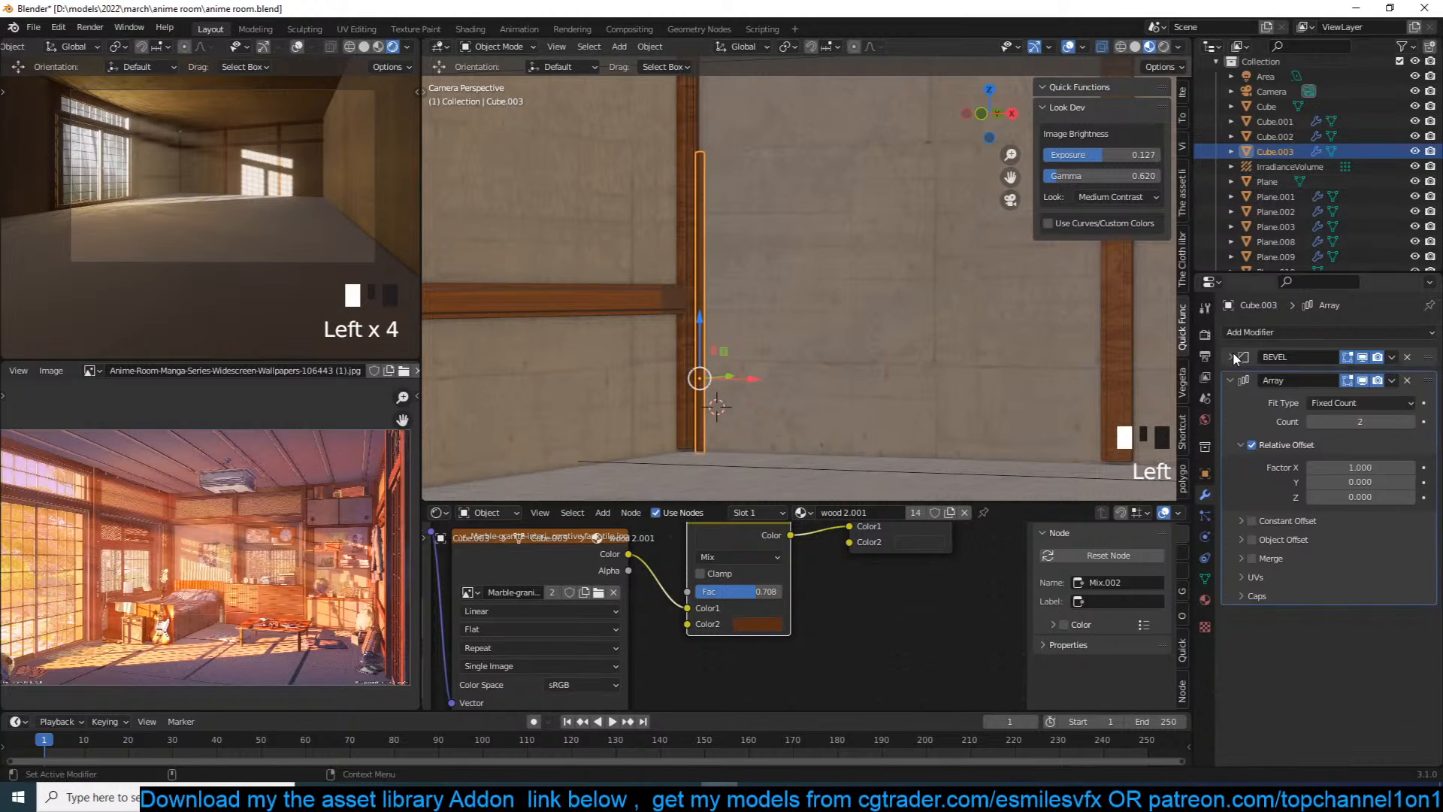
# Step: Try array relative offset factors of 0 on X and 1 on Y
pyautogui.click(1359, 465)
pyautogui.write('0')
pyautogui.click(1360, 479)
pyautogui.write('1')
pyautogui.press('KP_Enter')
# Step: Nudge the strip slightly away from the corner post
pyautogui.scroll(2, 798, 248)
pyautogui.scroll(1, 798, 249)
pyautogui.press('KP_Decimal')
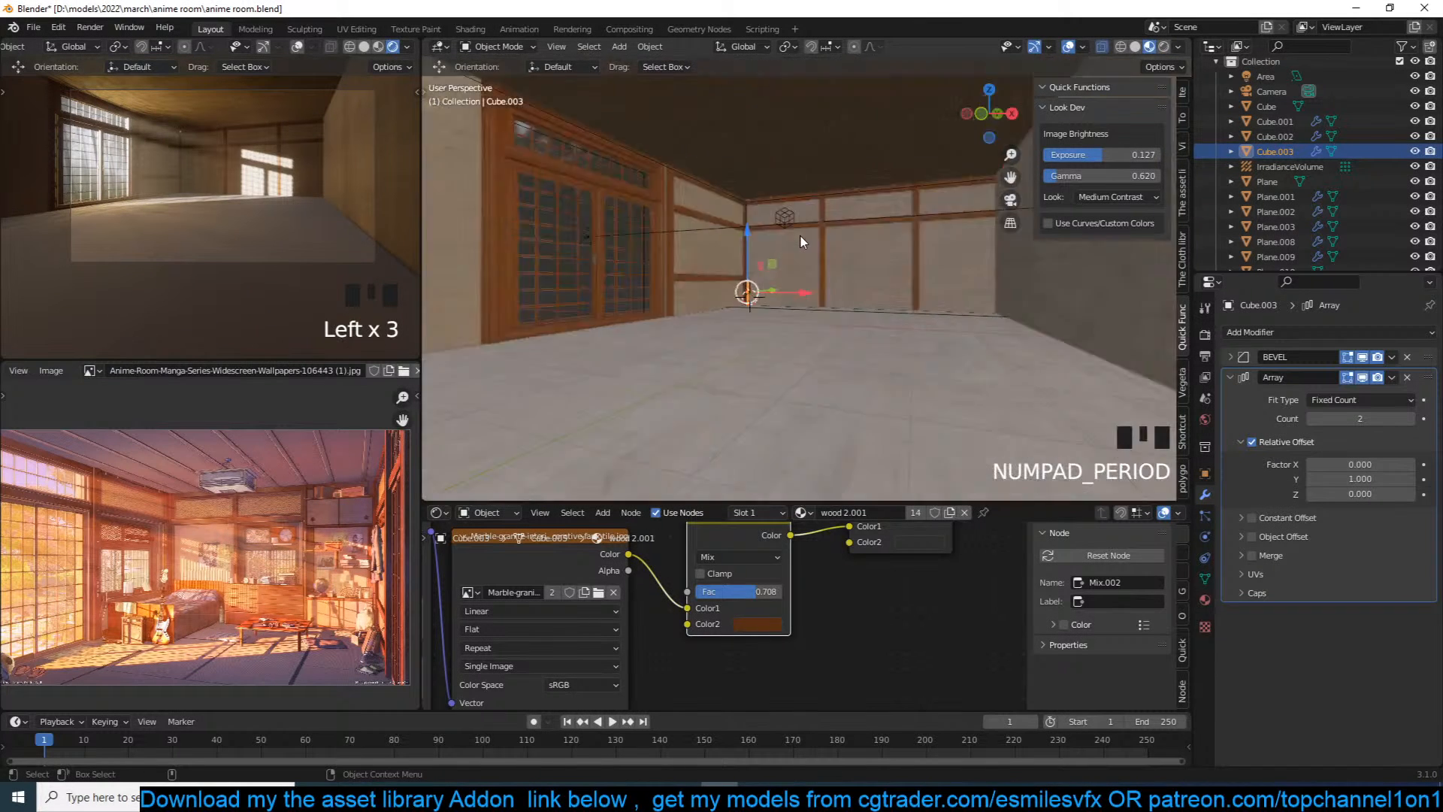
pyautogui.scroll(1, 870, 197)
pyautogui.press('`')
pyautogui.moveTo(842, 277); pyautogui.dragTo(868, 284)
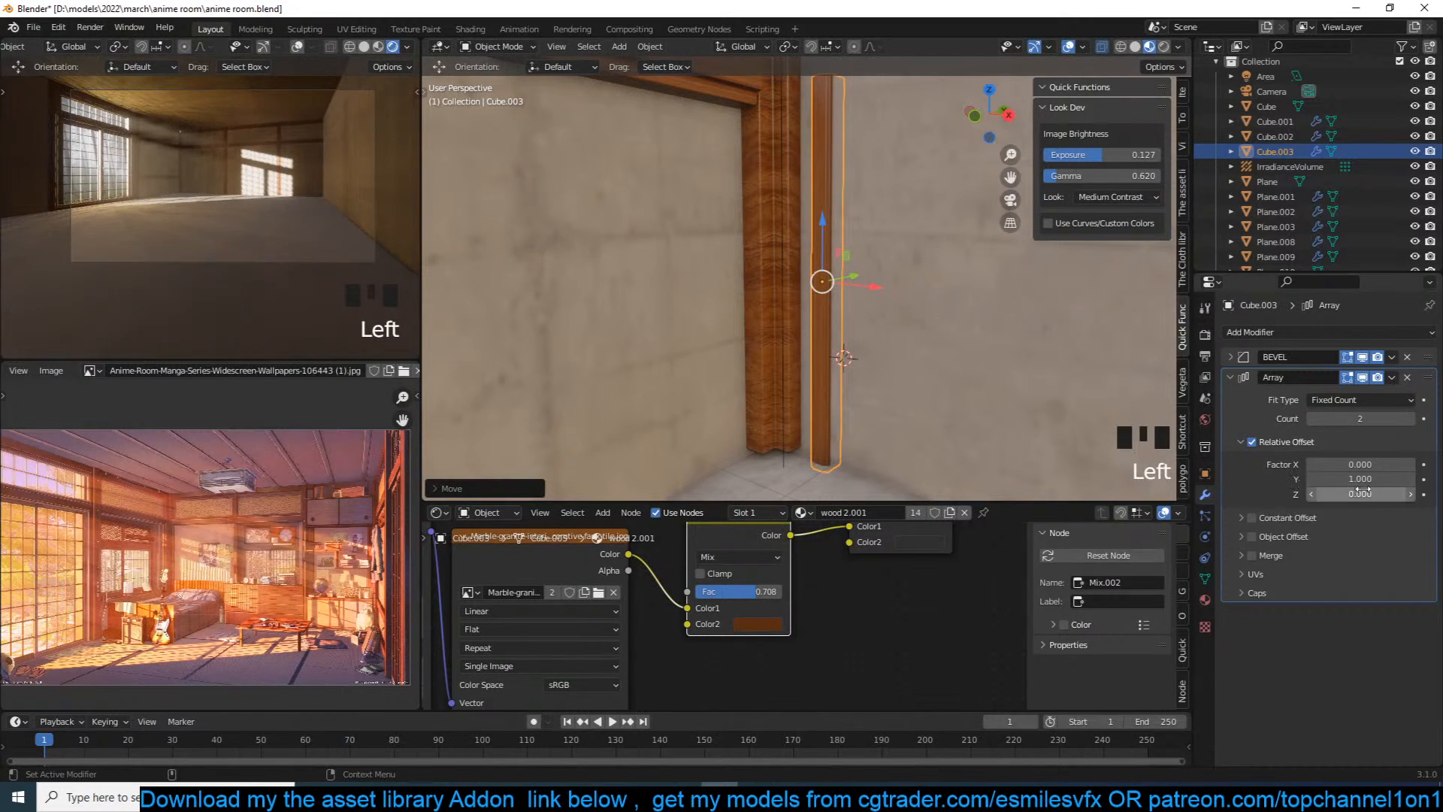
# Step: Apply the strip's rotation and set the array's relative offset to 1 on X and 0 on Y and Z
pyautogui.moveTo(1360, 495); pyautogui.dragTo(1367, 495)
pyautogui.hotkey('ctrl', 'a')
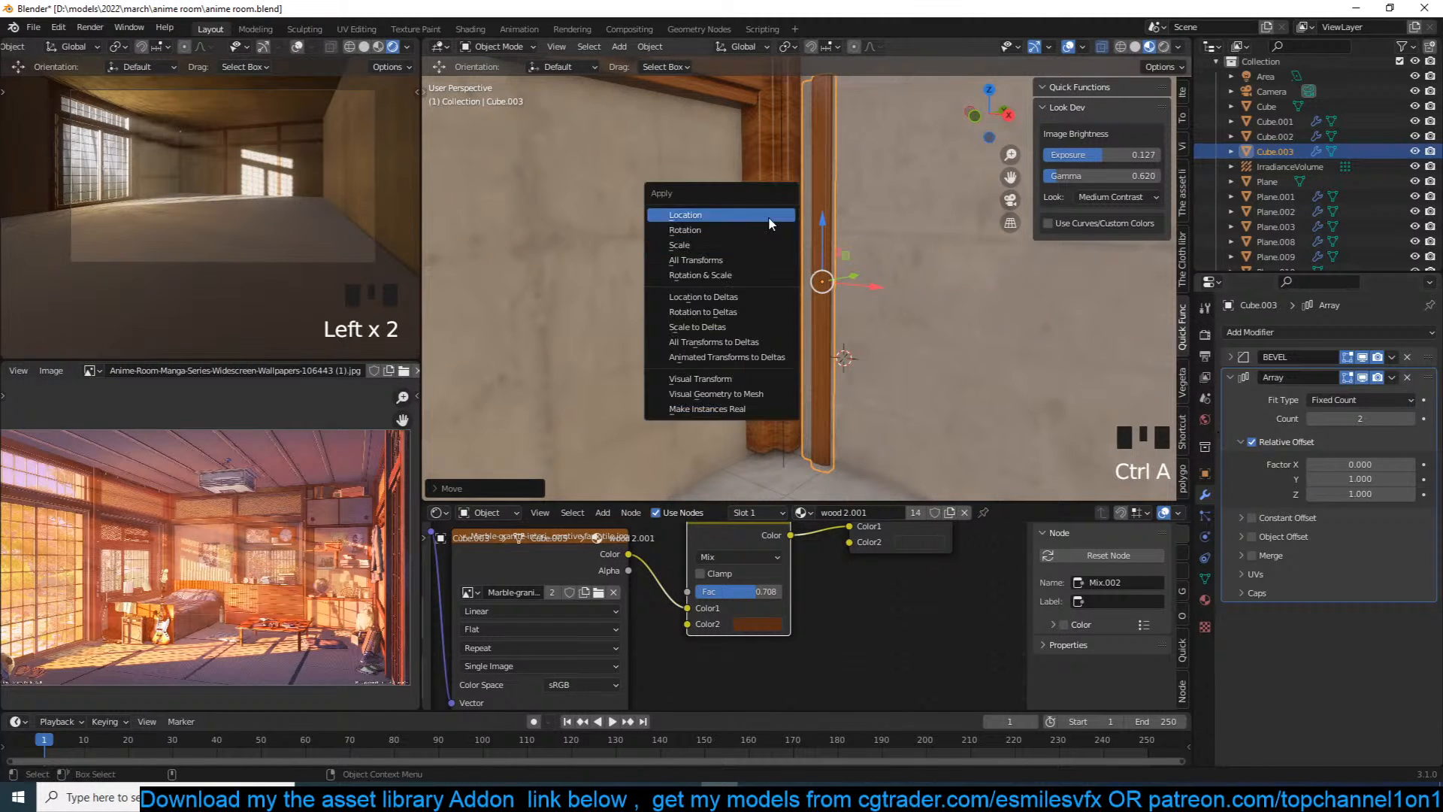
pyautogui.click(759, 228)
pyautogui.click(1360, 493)
pyautogui.write('0')
pyautogui.press('Return')
pyautogui.click(1359, 480)
pyautogui.write('0')
pyautogui.press('Return')
pyautogui.click(1334, 464)
pyautogui.write('1')
pyautogui.press('Return')
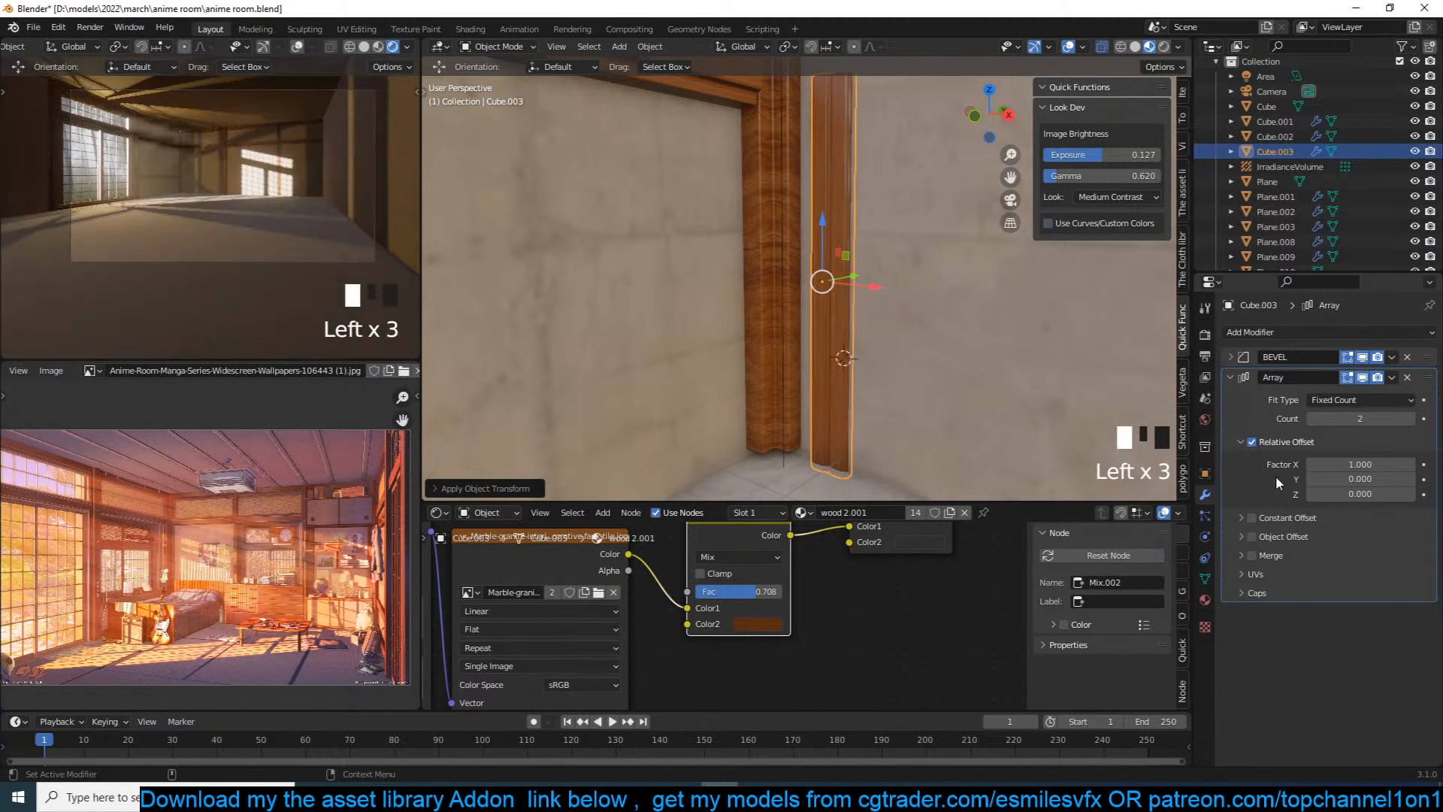
# Step: Move the arrayed strip back along the wall, close against the corner post
pyautogui.scroll(-3, 841, 284)
pyautogui.press('`')
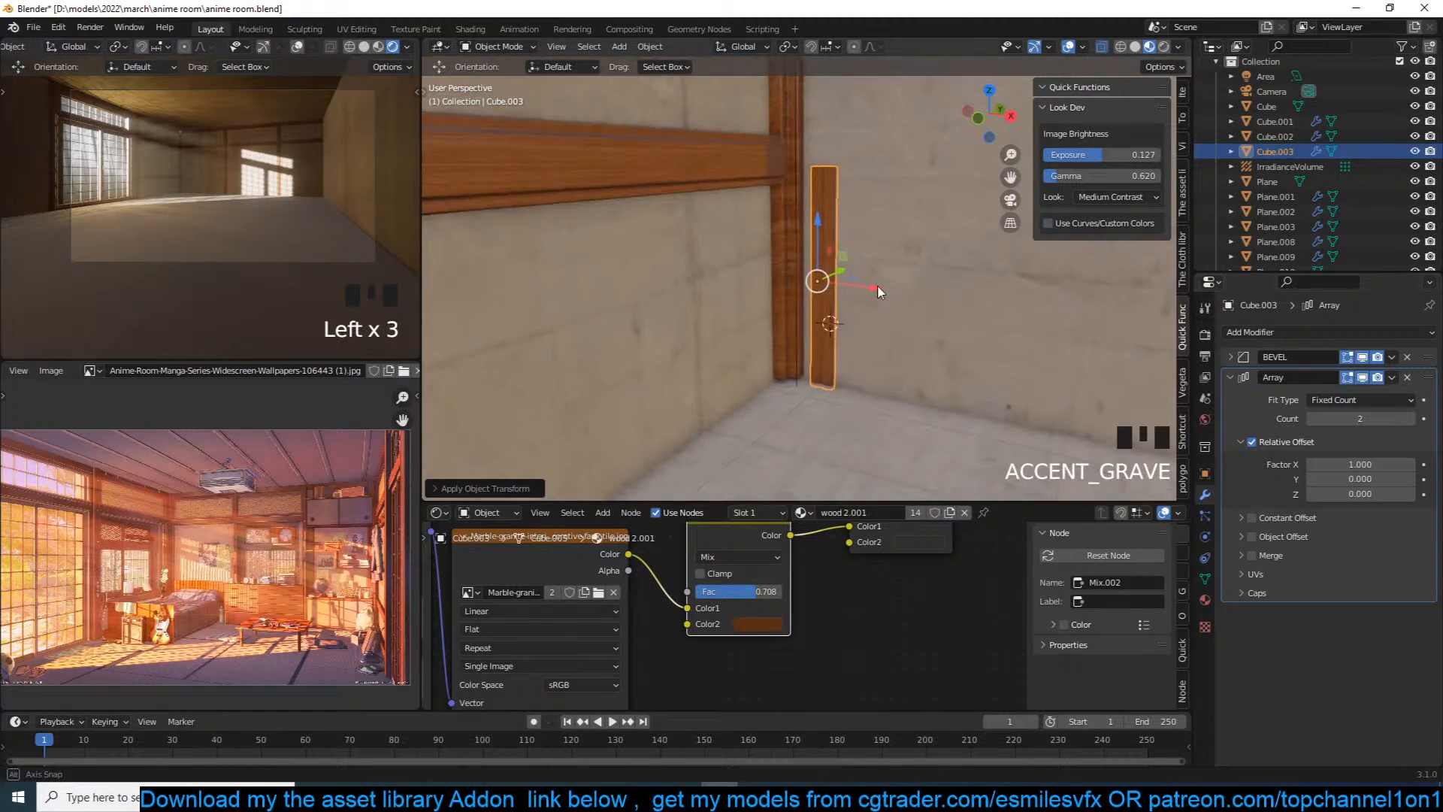
pyautogui.scroll(3, 886, 293)
pyautogui.press('`')
pyautogui.scroll(3, 815, 363)
pyautogui.press('`')
pyautogui.moveTo(872, 310); pyautogui.dragTo(858, 306)
# Step: Set the array count to 53 and the X offset factor to 1.520, and nudge the slats into place
pyautogui.moveTo(1387, 418); pyautogui.dragTo(1426, 419)
pyautogui.scroll(-10, 934, 340)
pyautogui.keyDown('shift'); pyautogui.moveTo(935, 340); pyautogui.dragTo(821, 297, button='middle'); pyautogui.keyUp('shift')
pyautogui.keyDown('shift'); pyautogui.moveTo(1360, 464); pyautogui.dragTo(1380, 463); pyautogui.keyUp('shift')
pyautogui.moveTo(779, 335); pyautogui.dragTo(765, 266, button='middle')
pyautogui.moveTo(720, 256); pyautogui.dragTo(719, 255)
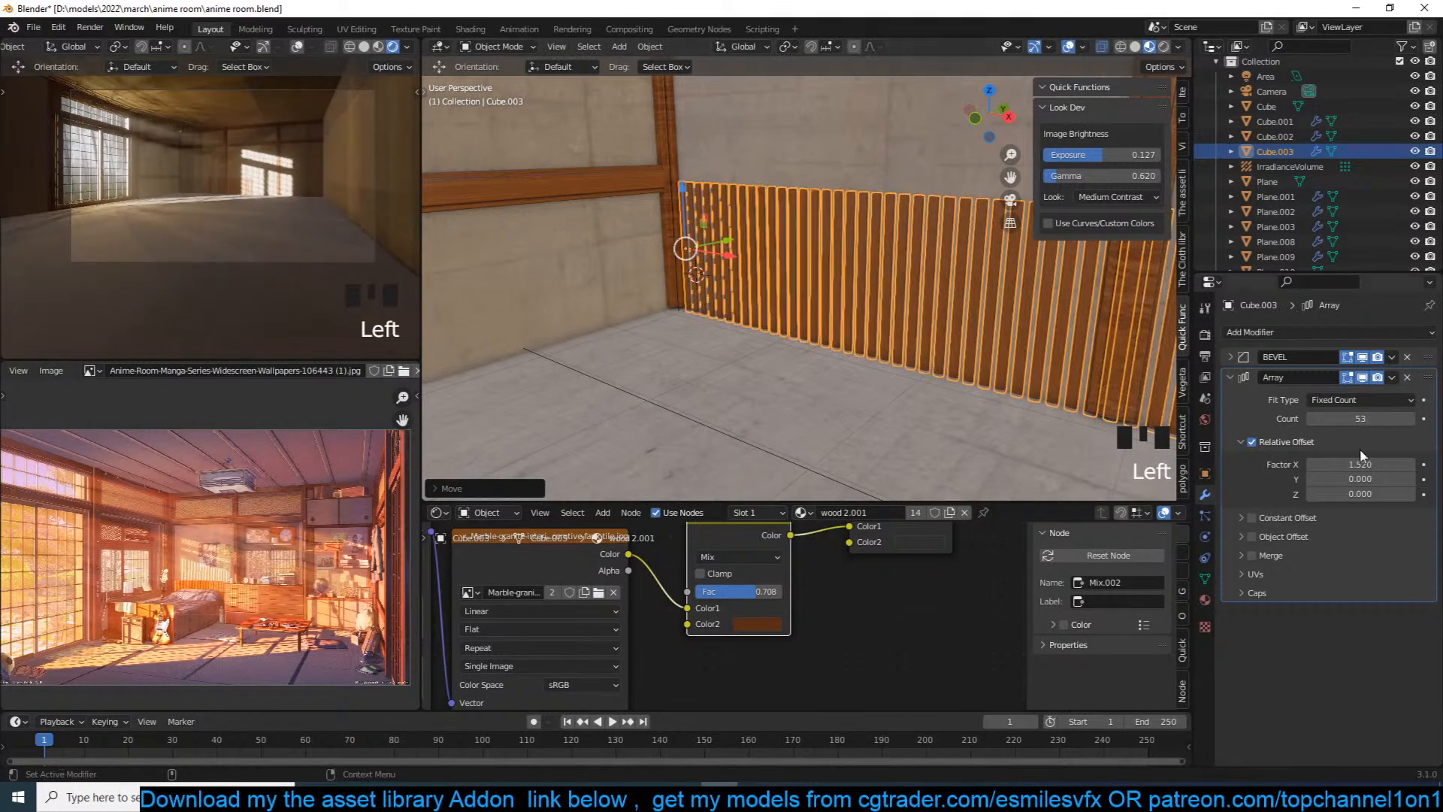
# Step: Reduce the array count to 34 so the slats end at the back wall's next post
pyautogui.click(1313, 418)
pyautogui.doubleClick(1313, 418)
pyautogui.doubleClick(1313, 418)
pyautogui.doubleClick(1313, 418)
pyautogui.click(1313, 418)
pyautogui.keyDown('shift'); pyautogui.moveTo(876, 324); pyautogui.dragTo(754, 303, button='middle'); pyautogui.keyUp('shift')
pyautogui.doubleClick(1313, 418)
pyautogui.click(1312, 418)
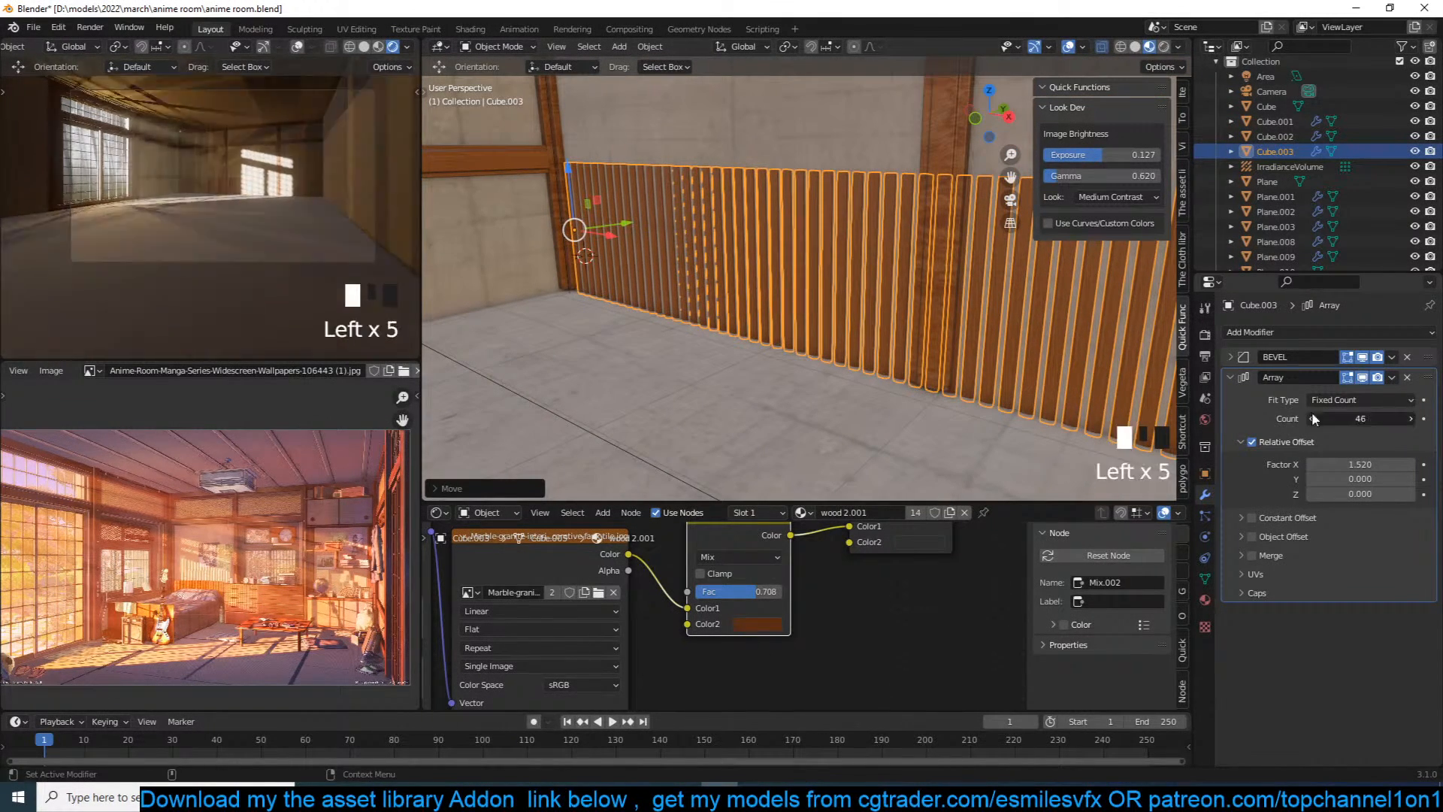
pyautogui.doubleClick(1313, 418)
pyautogui.doubleClick(1313, 418)
pyautogui.doubleClick(1312, 418)
pyautogui.click(1313, 418)
pyautogui.doubleClick(1312, 418)
pyautogui.click(1313, 418)
pyautogui.click(1312, 418)
# Step: Clear the selection and save the file
pyautogui.scroll(-2, 797, 316)
pyautogui.keyDown('shift'); pyautogui.moveTo(826, 320); pyautogui.dragTo(766, 314, button='middle'); pyautogui.keyUp('shift')
pyautogui.hotkey('alt', 'a')
pyautogui.scroll(1, 788, 292)
pyautogui.hotkey('ctrl', 's')
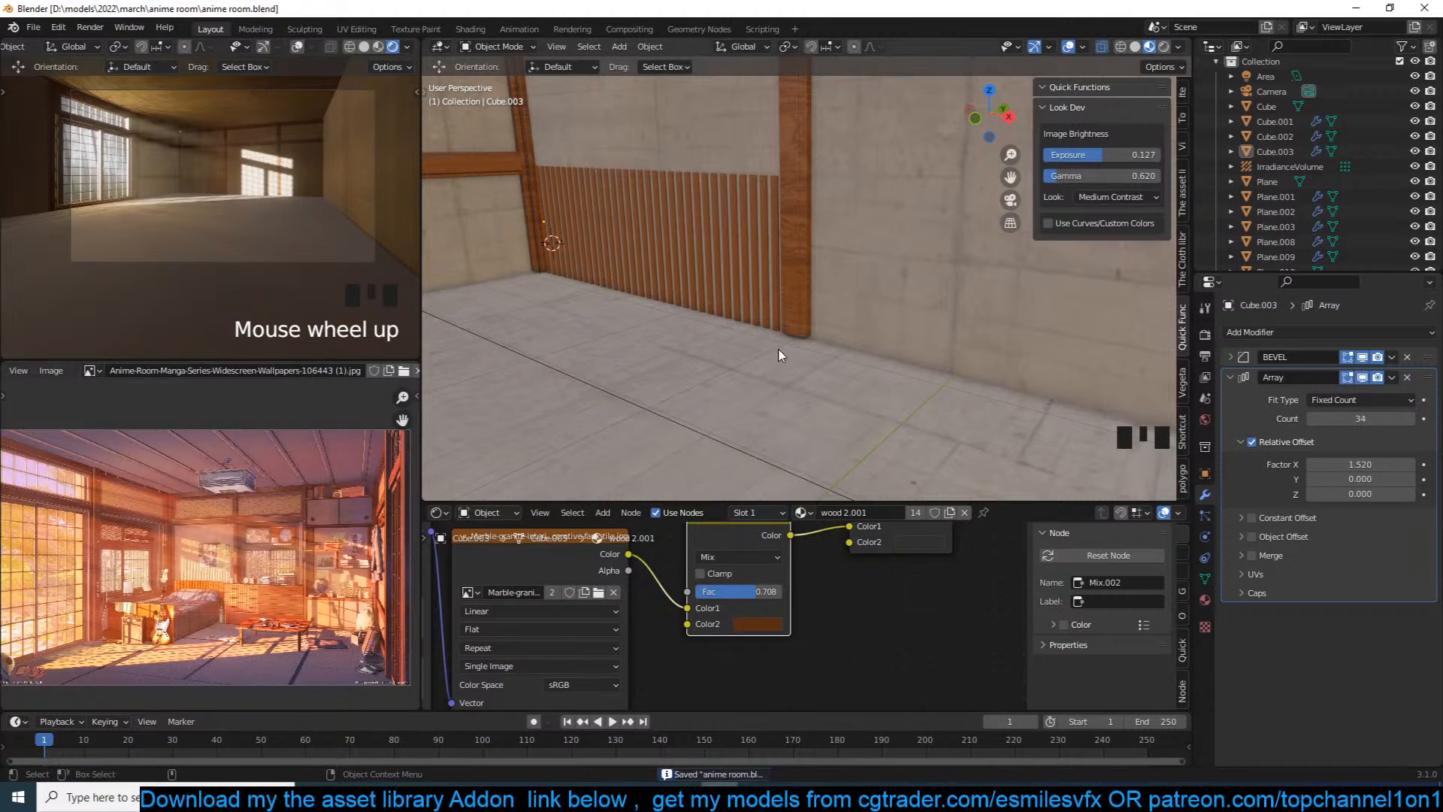
# Step: Make a linked duplicate of the back wall slats in place, rotate it 90° around Z and save
pyautogui.keyDown('shift'); pyautogui.moveTo(709, 315); pyautogui.dragTo(872, 364, button='middle'); pyautogui.keyUp('shift')
pyautogui.click(885, 291)
pyautogui.moveTo(885, 290); pyautogui.dragTo(853, 287, button='middle')
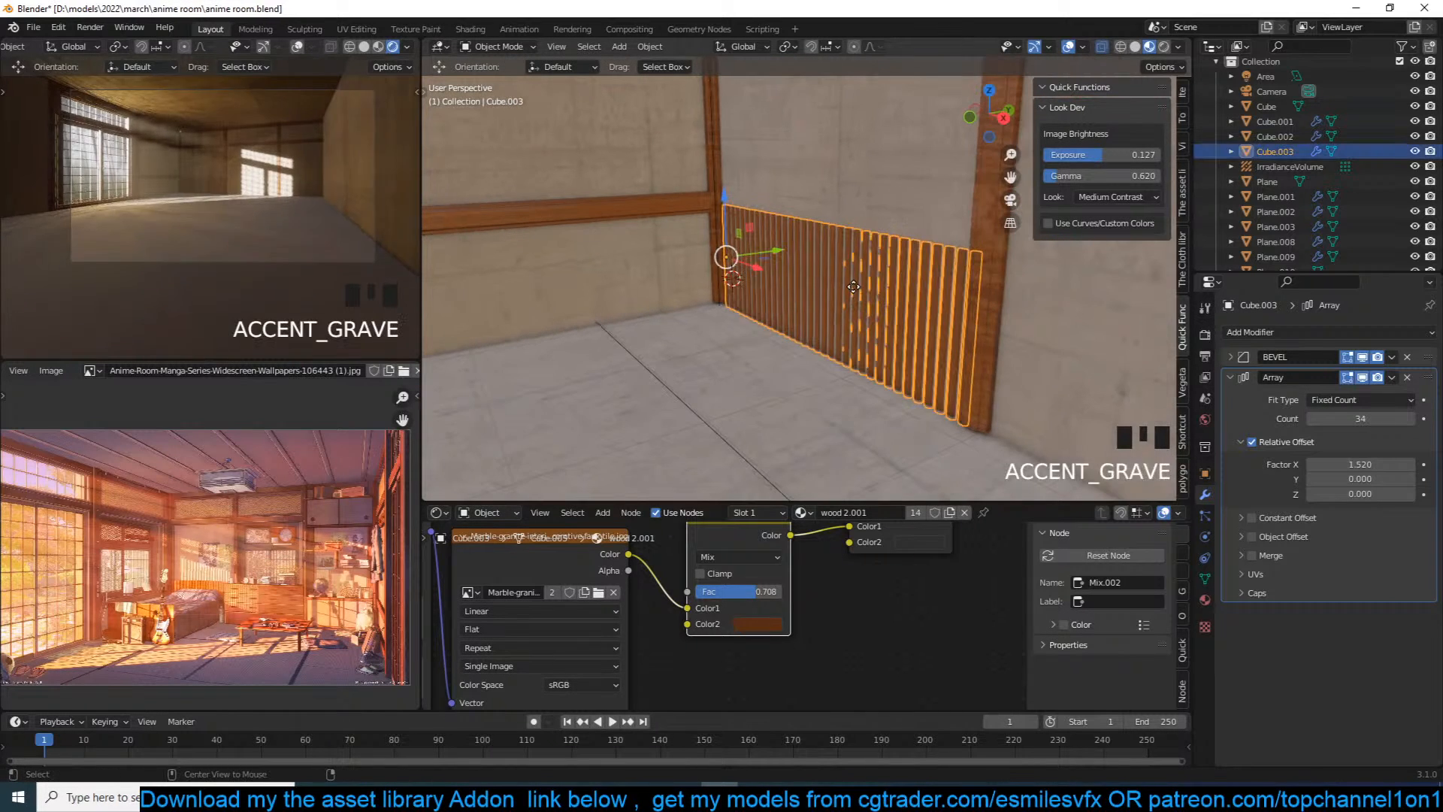
pyautogui.hotkey('alt', 'd')
pyautogui.rightClick(853, 286)
pyautogui.write('rz90')
pyautogui.press('Return')
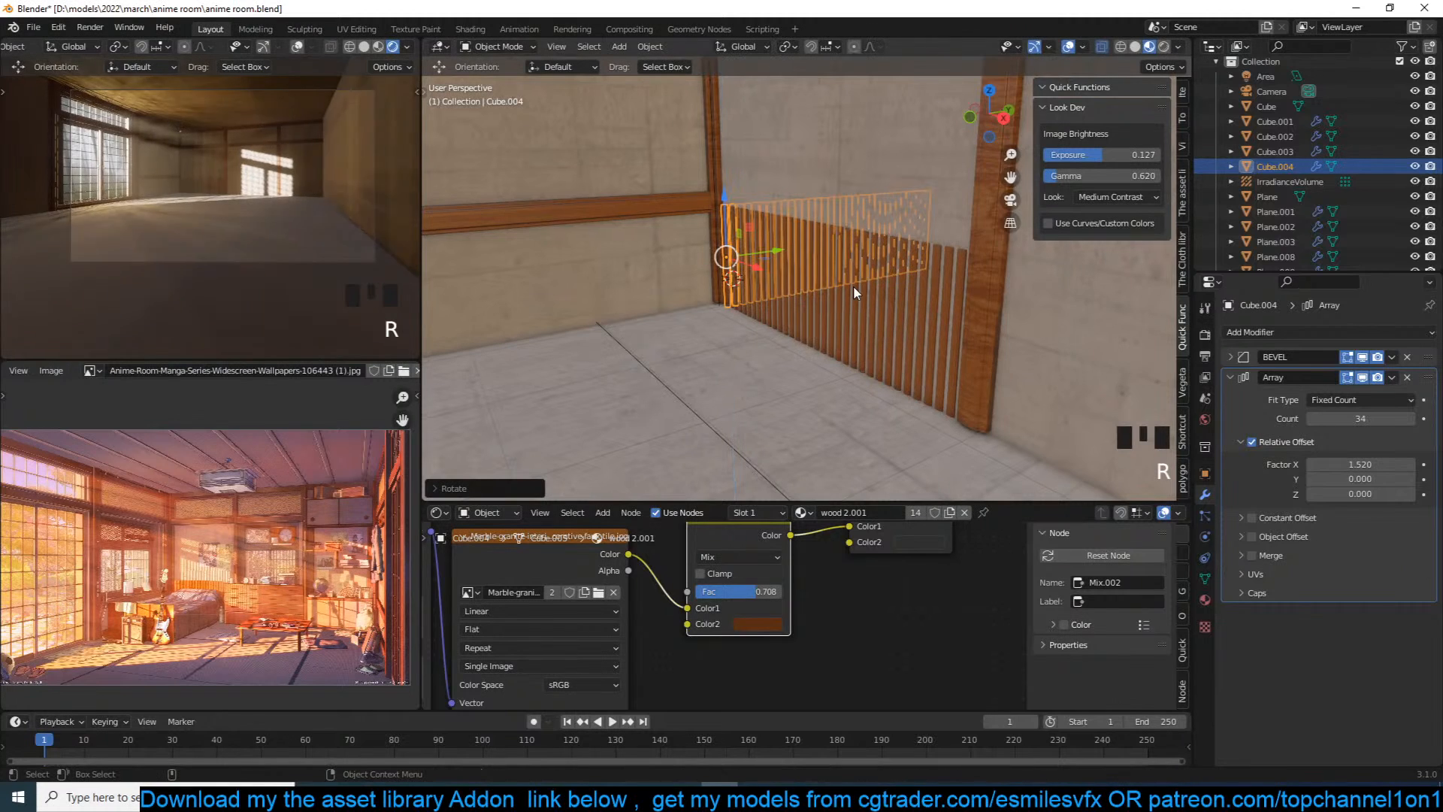
pyautogui.keyDown('shift'); pyautogui.moveTo(782, 339); pyautogui.dragTo(822, 346, button='middle'); pyautogui.keyUp('shift')
pyautogui.hotkey('ctrl', 's')
# Step: Snap the duplicated slats to the 3D cursor at the window wall's far post and nudge them along Y
pyautogui.keyDown('shift'); pyautogui.moveTo(699, 310); pyautogui.dragTo(779, 293, button='middle'); pyautogui.keyUp('shift')
pyautogui.keyDown('shift'); pyautogui.moveTo(558, 253); pyautogui.dragTo(631, 248, button='middle'); pyautogui.keyUp('shift')
pyautogui.keyDown('shift'); pyautogui.rightClick(460, 306); pyautogui.keyUp('shift')
pyautogui.hotkey('shift', 's')
pyautogui.click(485, 118)
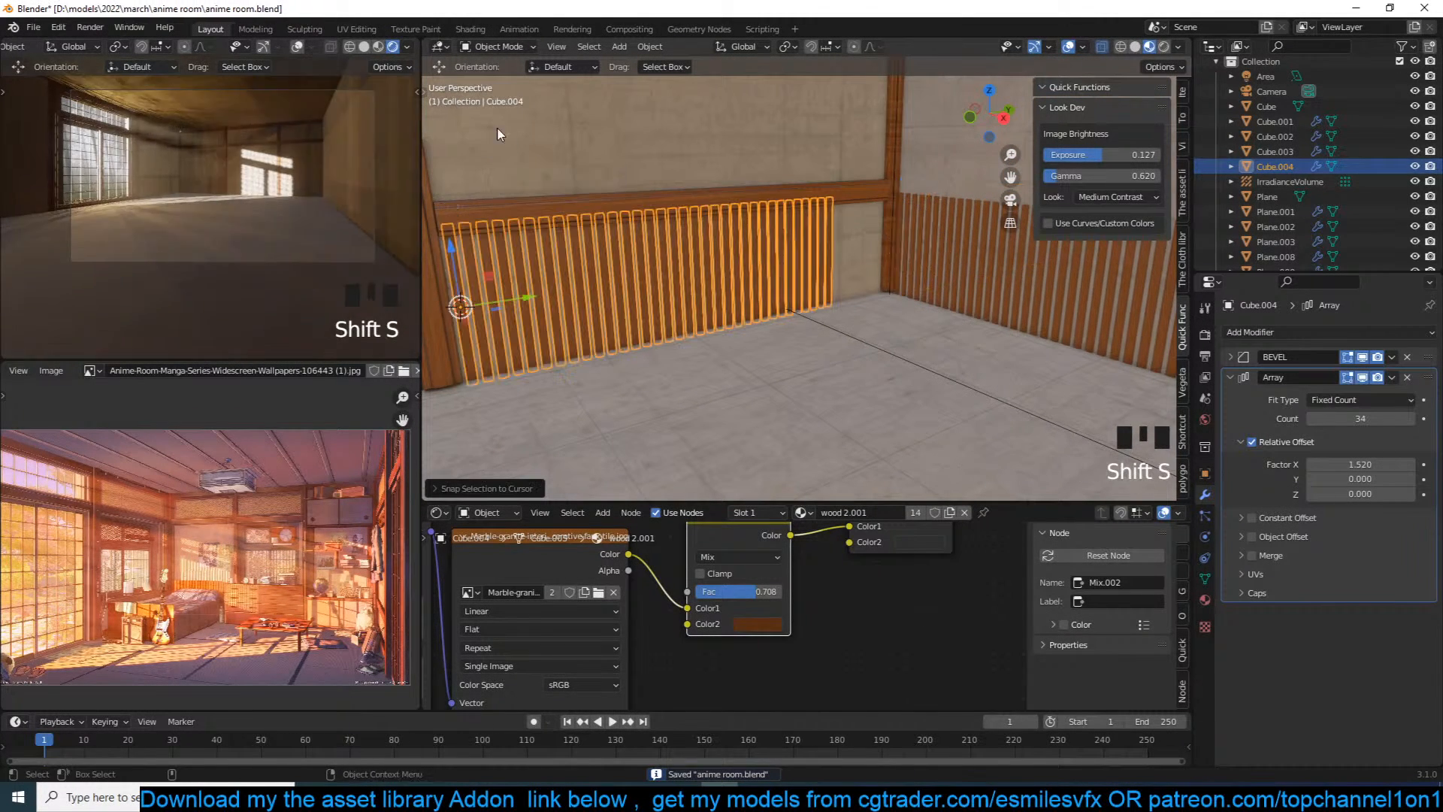
pyautogui.moveTo(527, 302); pyautogui.dragTo(524, 302)
# Step: Increase the duplicated slats' array count until the row reaches the room corner, clear the selection and save
pyautogui.moveTo(559, 262); pyautogui.dragTo(567, 231, button='middle')
pyautogui.press('`')
pyautogui.click(568, 232)
pyautogui.click(1411, 418)
pyautogui.click(1411, 418)
pyautogui.click(1411, 418)
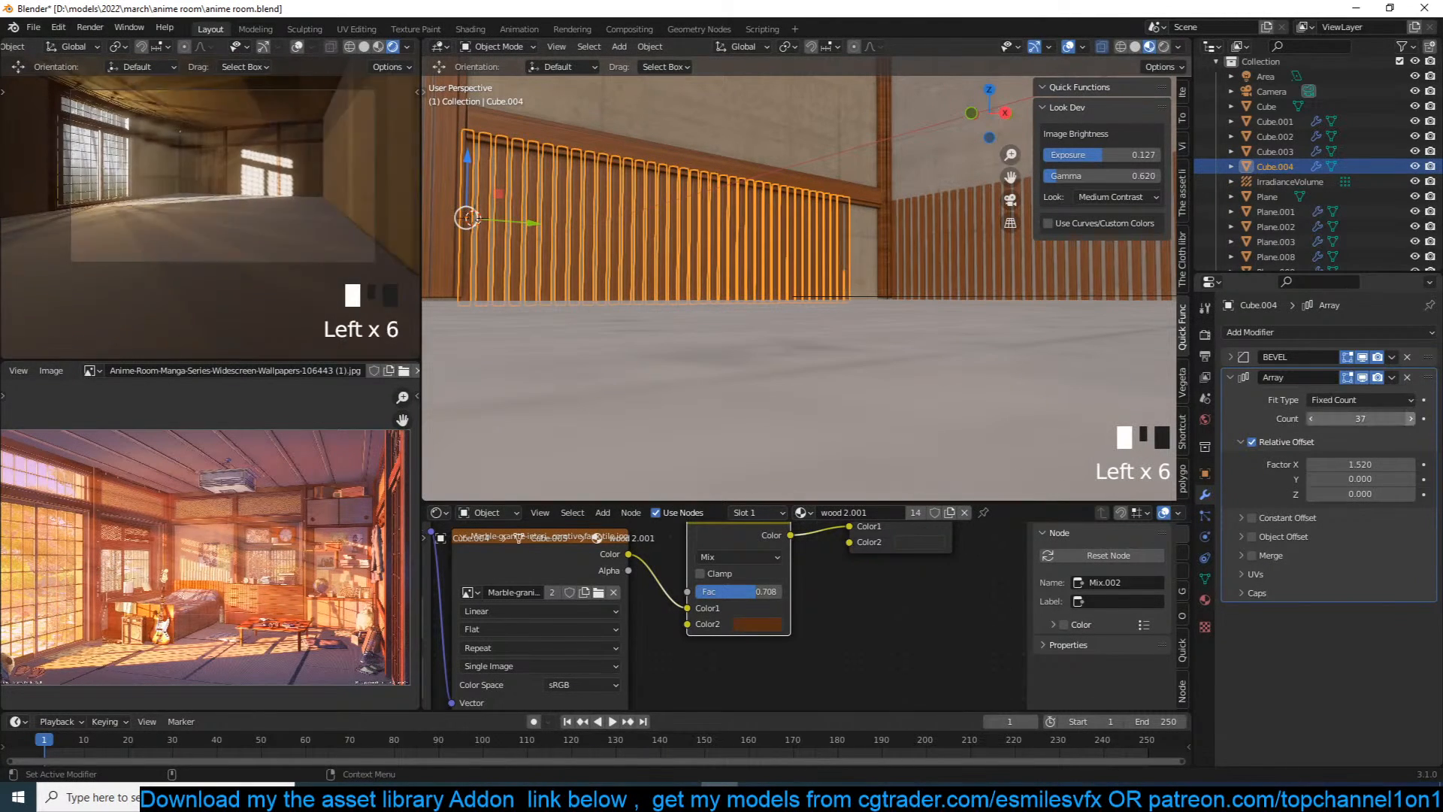
pyautogui.click(1411, 418)
pyautogui.click(1411, 418)
pyautogui.click(1411, 418)
pyautogui.click(1412, 418)
pyautogui.hotkey('alt', 'a')
pyautogui.hotkey('ctrl', 's')
# Step: Add a vertical loop cut to the window wall's concrete plane, slid towards the room corner
pyautogui.moveTo(769, 260); pyautogui.dragTo(737, 359, button='middle')
pyautogui.click(794, 206)
pyautogui.press('`')
pyautogui.moveTo(794, 206); pyautogui.dragTo(748, 218, button='middle')
pyautogui.scroll(2, 747, 218)
pyautogui.press('`')
pyautogui.press('Tab')
pyautogui.hotkey('ctrl', 'r')
pyautogui.rightClick(822, 168)
pyautogui.press('`')
pyautogui.moveTo(822, 168); pyautogui.dragTo(857, 275, button='middle')
pyautogui.hotkey('ctrl', 'r')
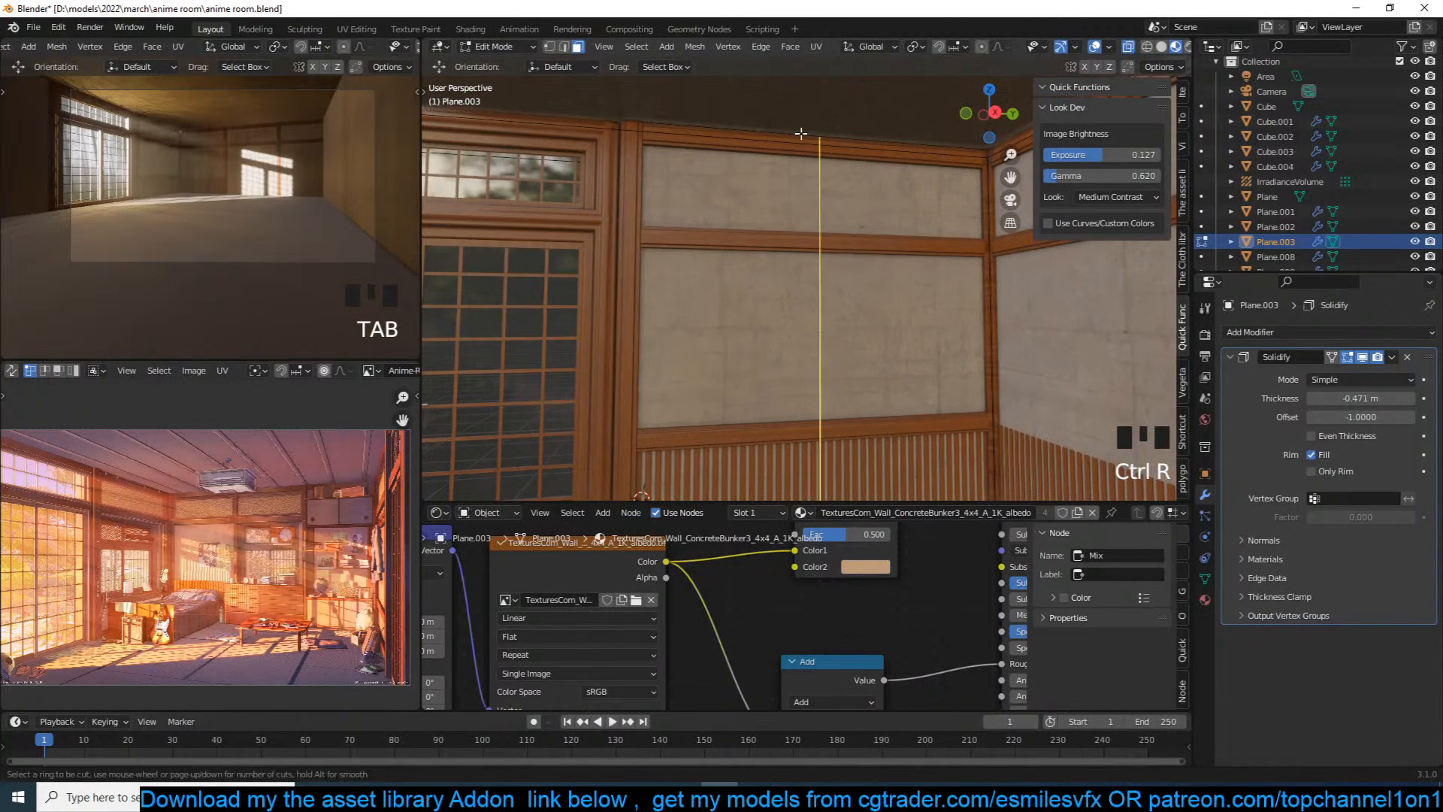
pyautogui.click(803, 137)
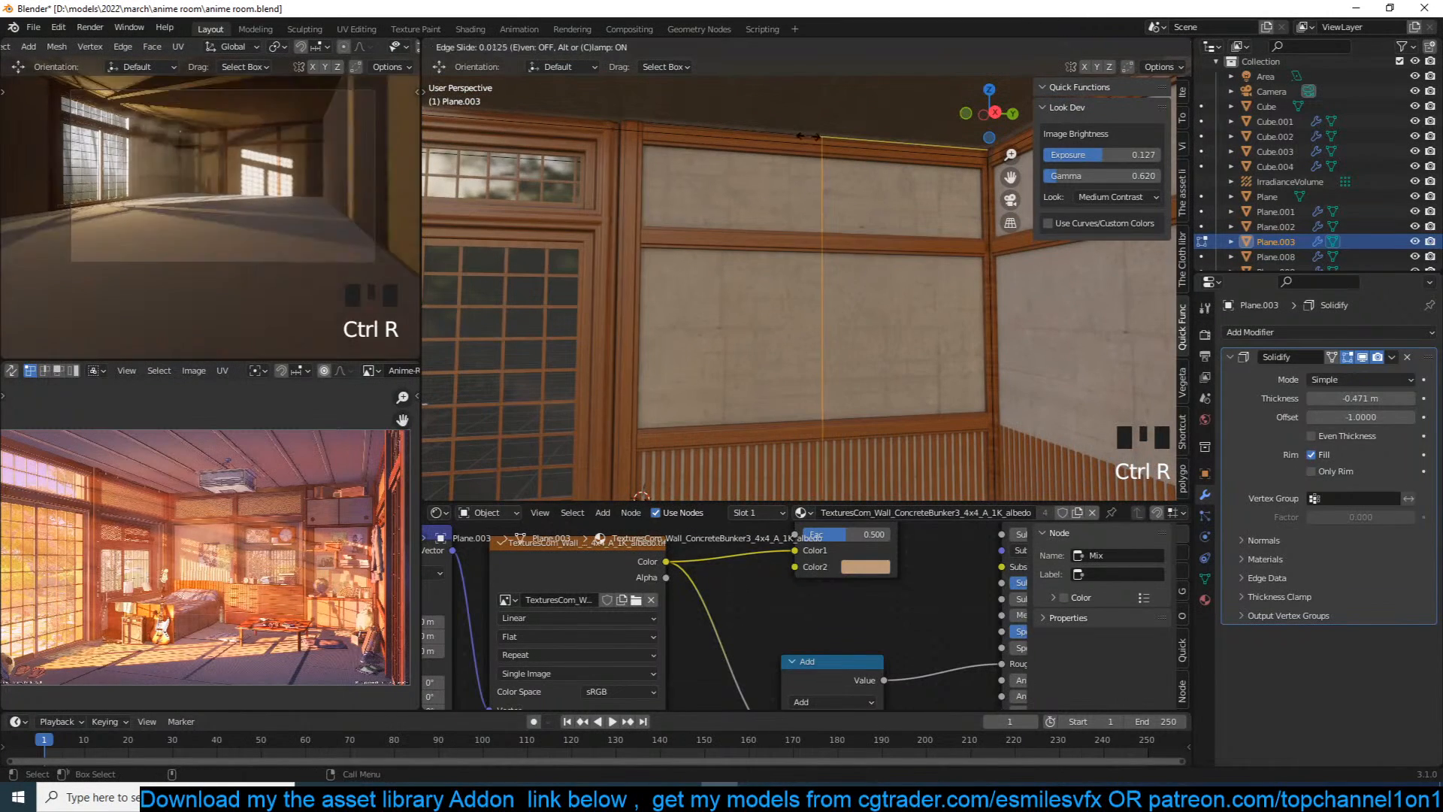
pyautogui.click(884, 146)
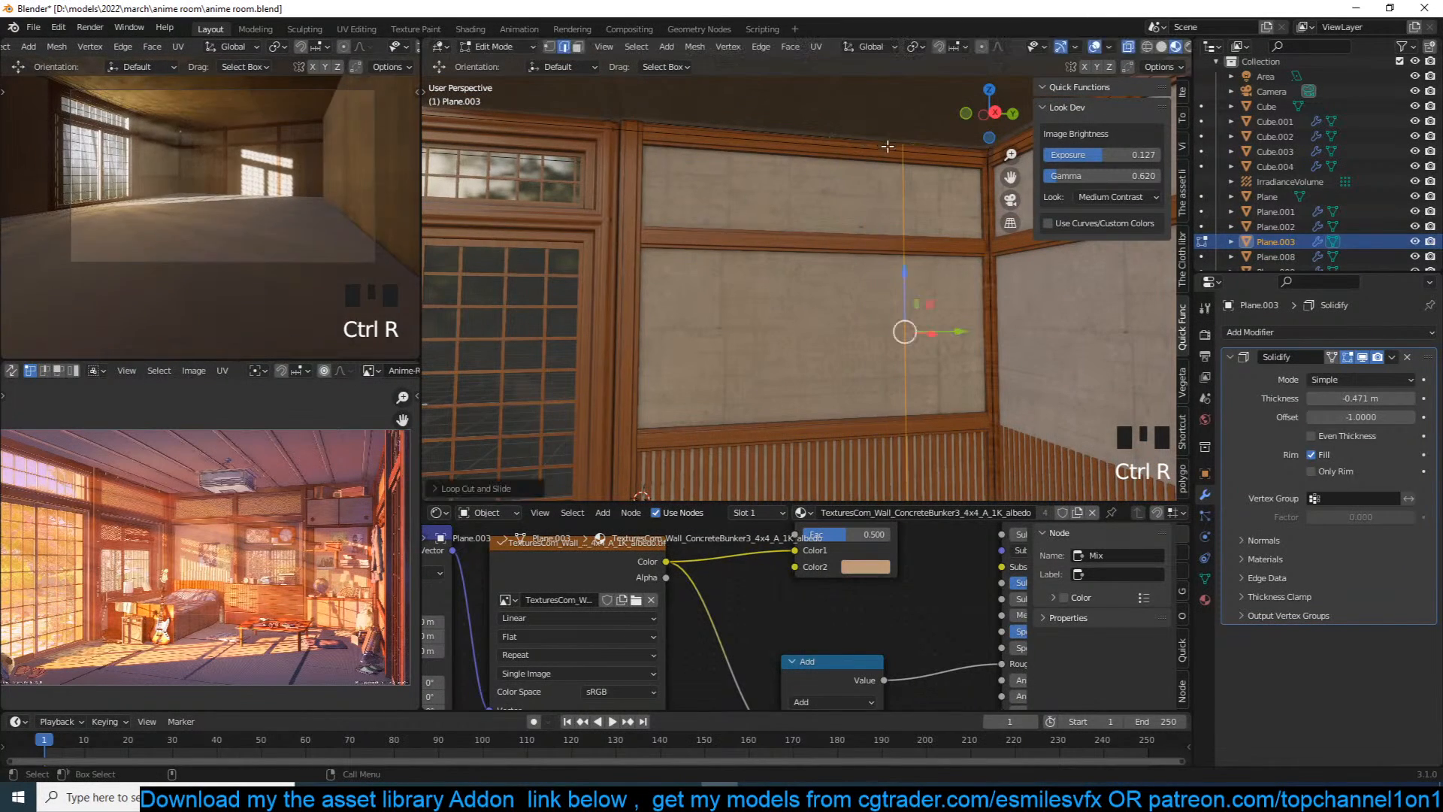
# Step: Add a horizontal loop cut to the concrete plane, slid down to the lower crossbeam
pyautogui.click(980, 236)
pyautogui.click(959, 157)
pyautogui.hotkey('ctrl', 'r')
pyautogui.click(915, 364)
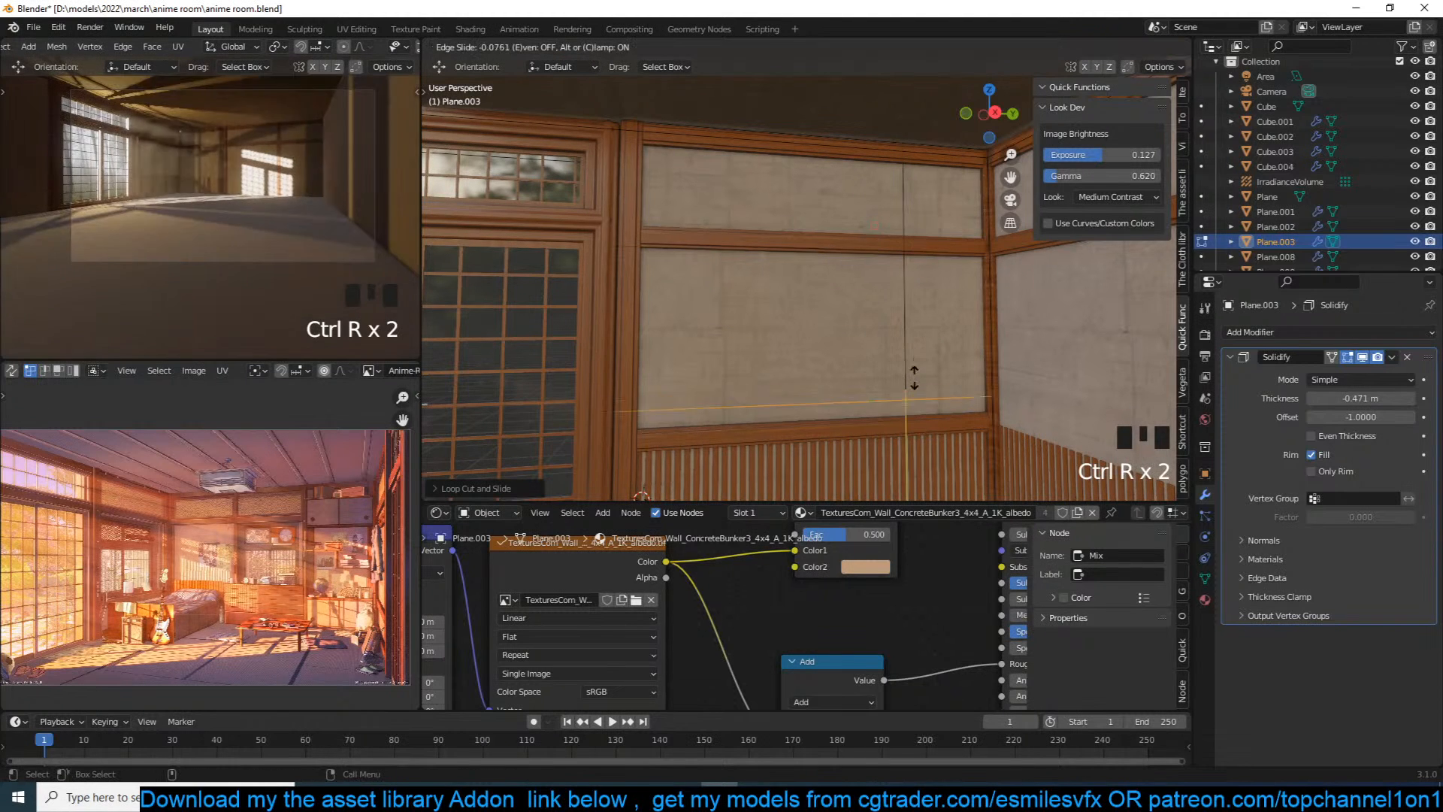
pyautogui.click(918, 388)
# Step: Delete the wall face between the two crossbeams to open a window hole, leave mesh editing and save
pyautogui.press('3')
pyautogui.click(769, 316)
pyautogui.press('x')
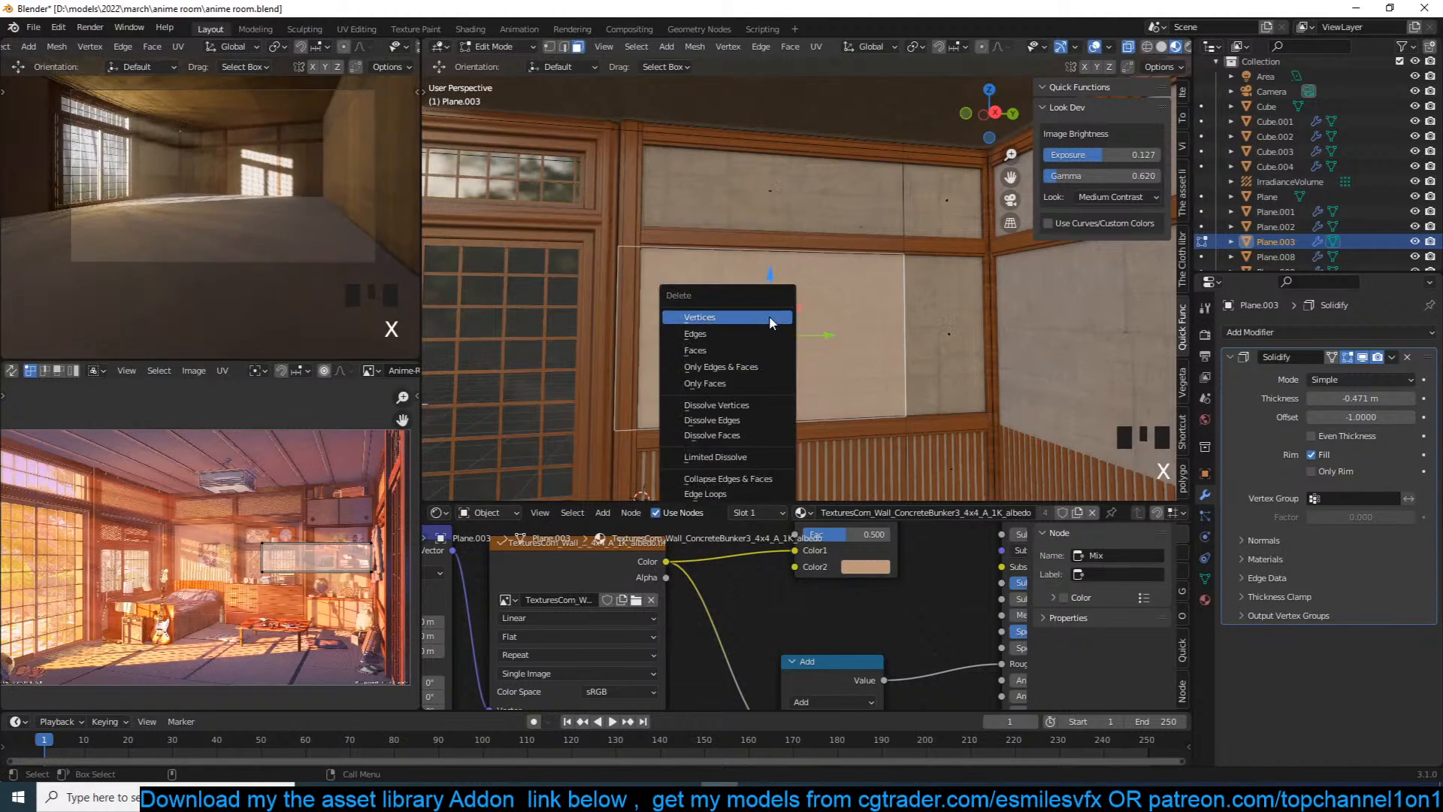
pyautogui.click(756, 348)
pyautogui.press('Tab')
pyautogui.hotkey('alt', 'a')
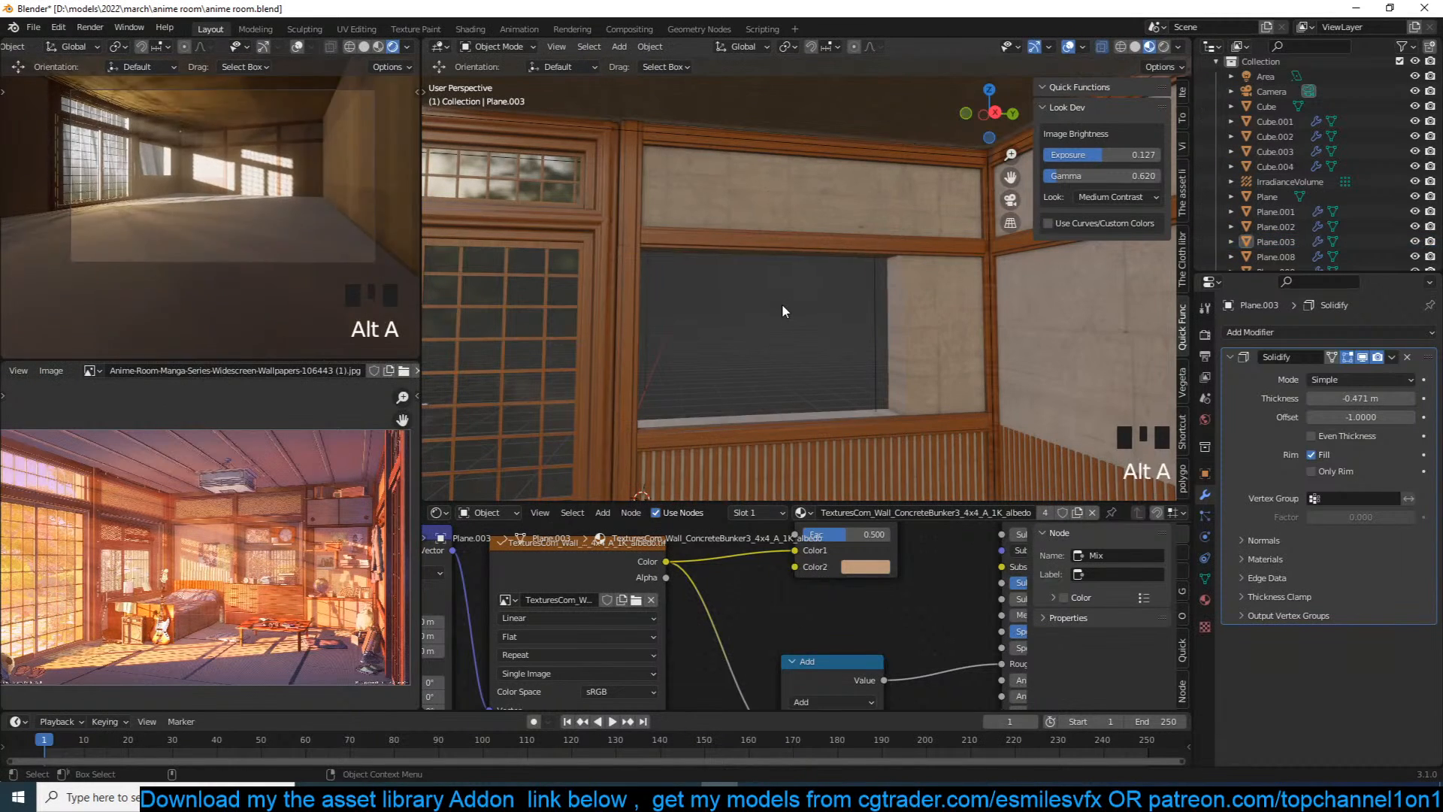
pyautogui.press('`')
pyautogui.hotkey('ctrl', 's')
pyautogui.click(550, 306)
pyautogui.keyDown('shift'); pyautogui.moveTo(550, 305); pyautogui.dragTo(680, 273, button='middle'); pyautogui.keyUp('shift')
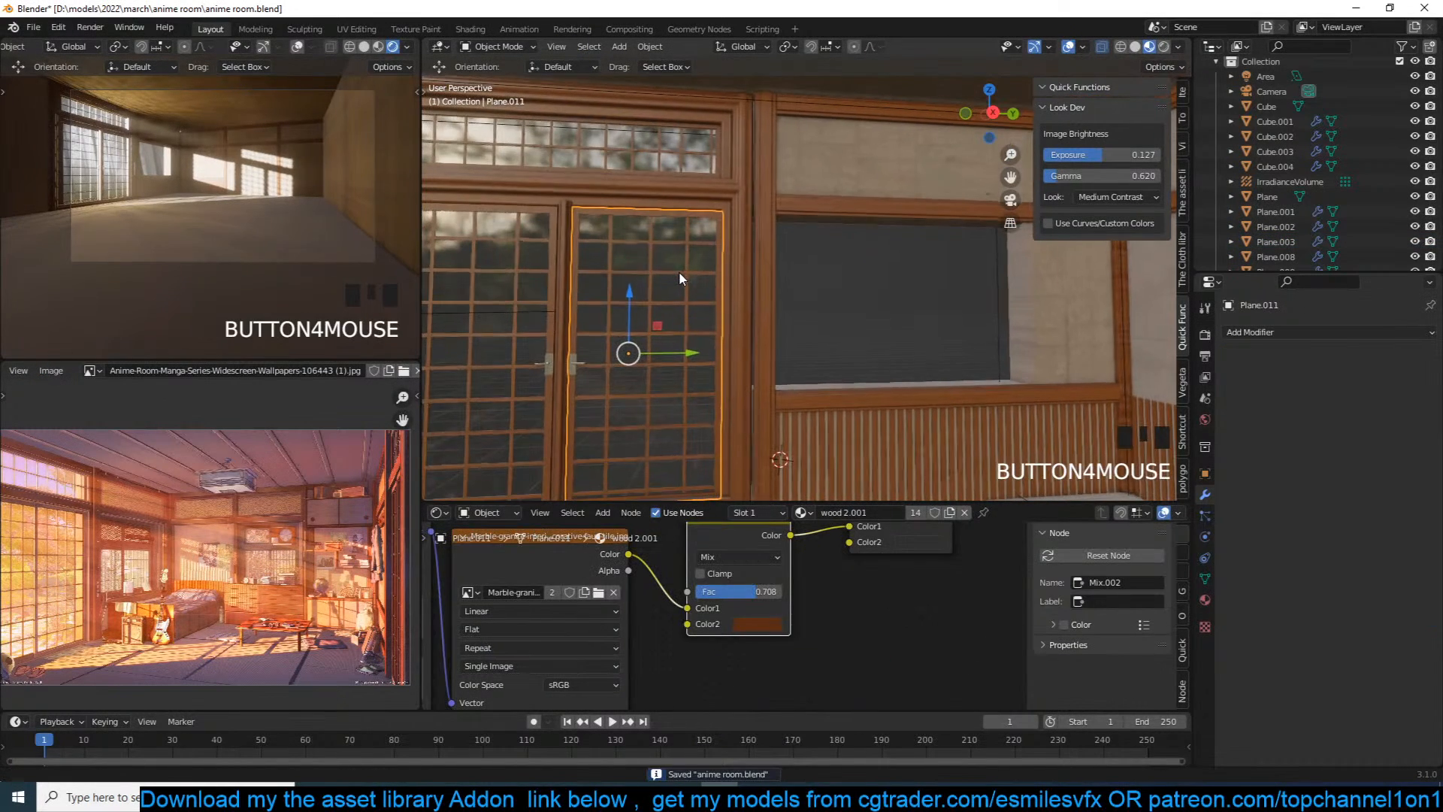
pyautogui.hotkey('shift', 'd')
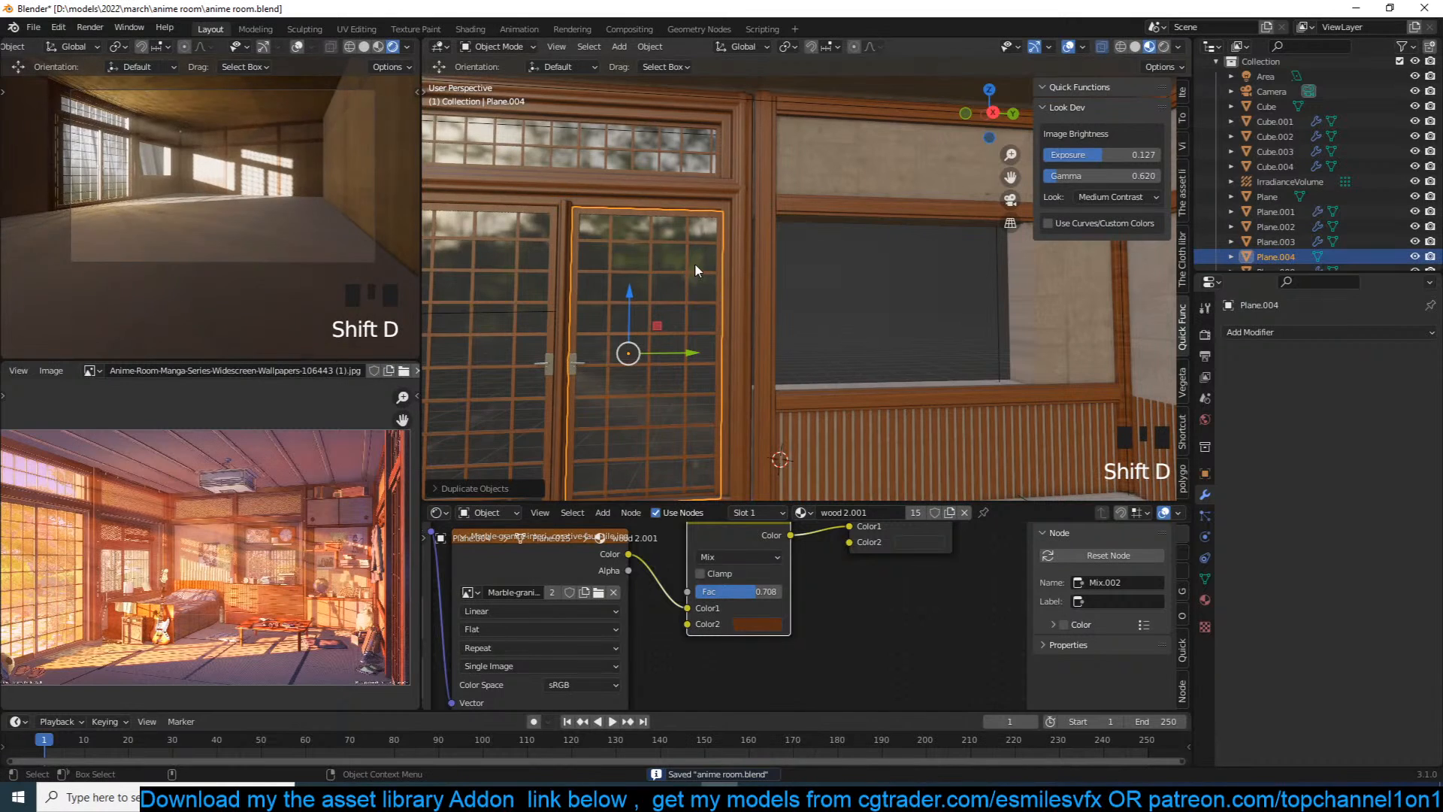
pyautogui.press('x')
pyautogui.click(697, 261)
# Step: Duplicate the large wooden door frame, scale the copy down and save the file
pyautogui.click(678, 212)
pyautogui.click(684, 203)
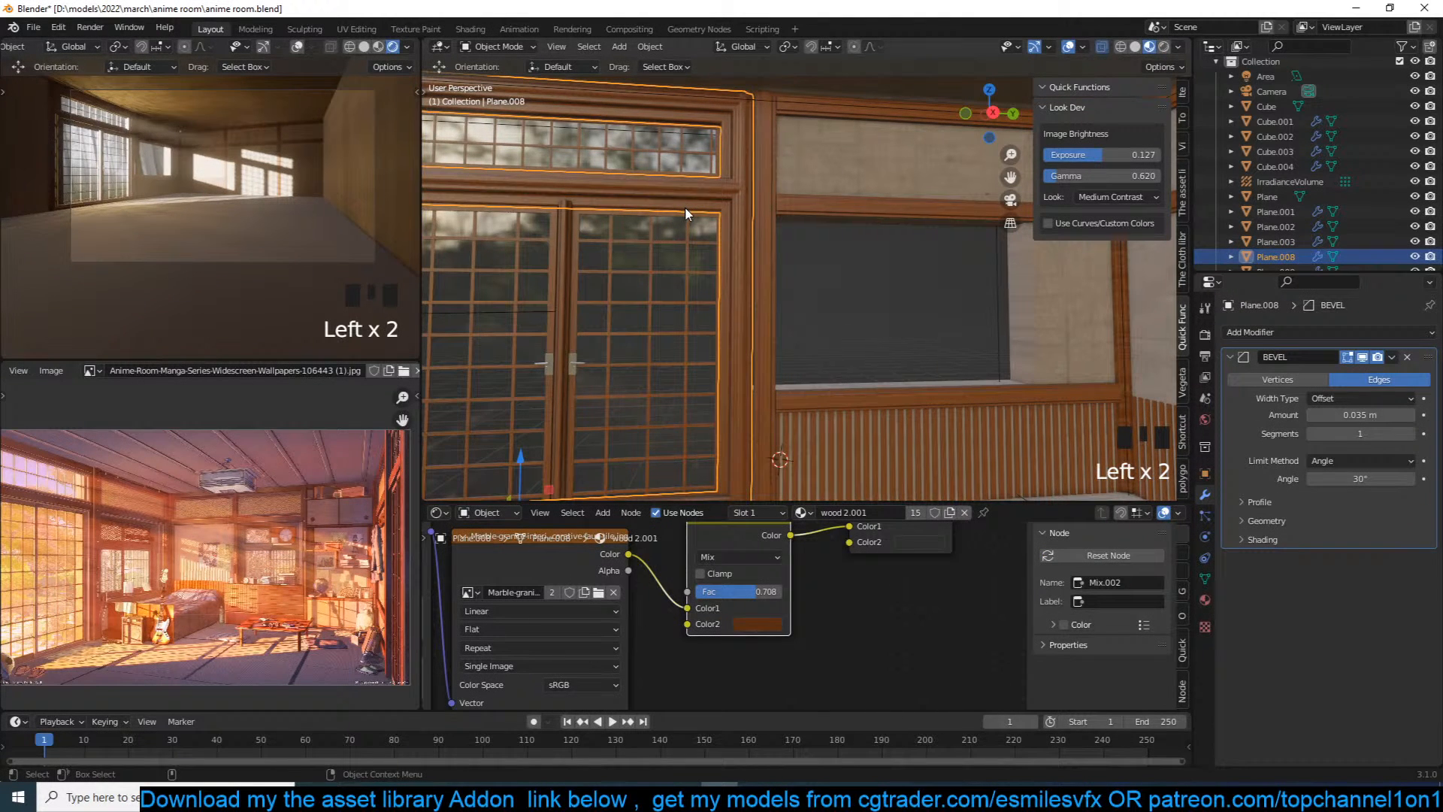
pyautogui.hotkey('shift', 'd')
pyautogui.press('s')
pyautogui.click(746, 277)
pyautogui.hotkey('ctrl', 's')
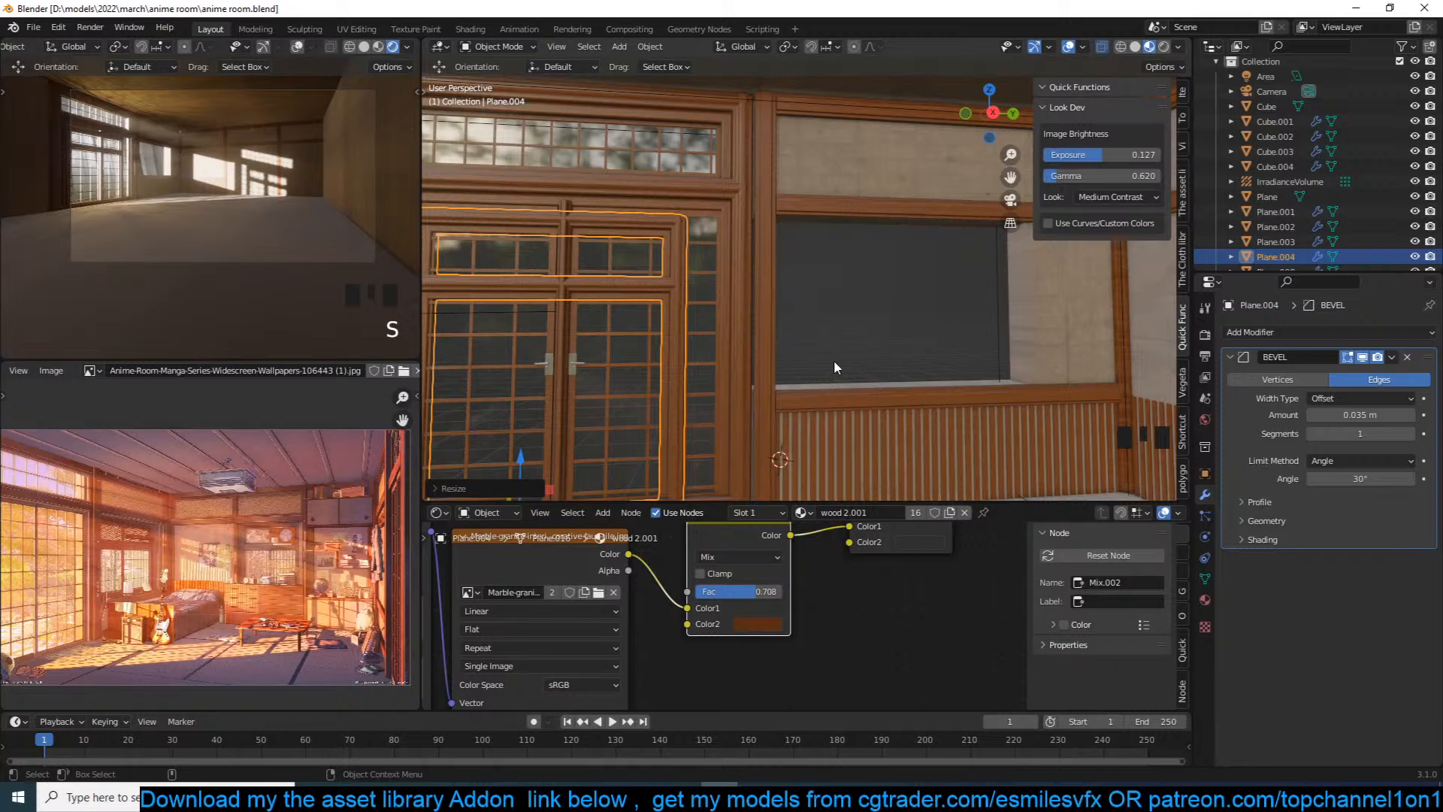
pyautogui.scroll(1, 833, 359)
pyautogui.hotkey('ctrl', 's')
# Step: In a right-side wireframe view, scale the frame copy down further and move it into the new window opening
pyautogui.press('KP_1')
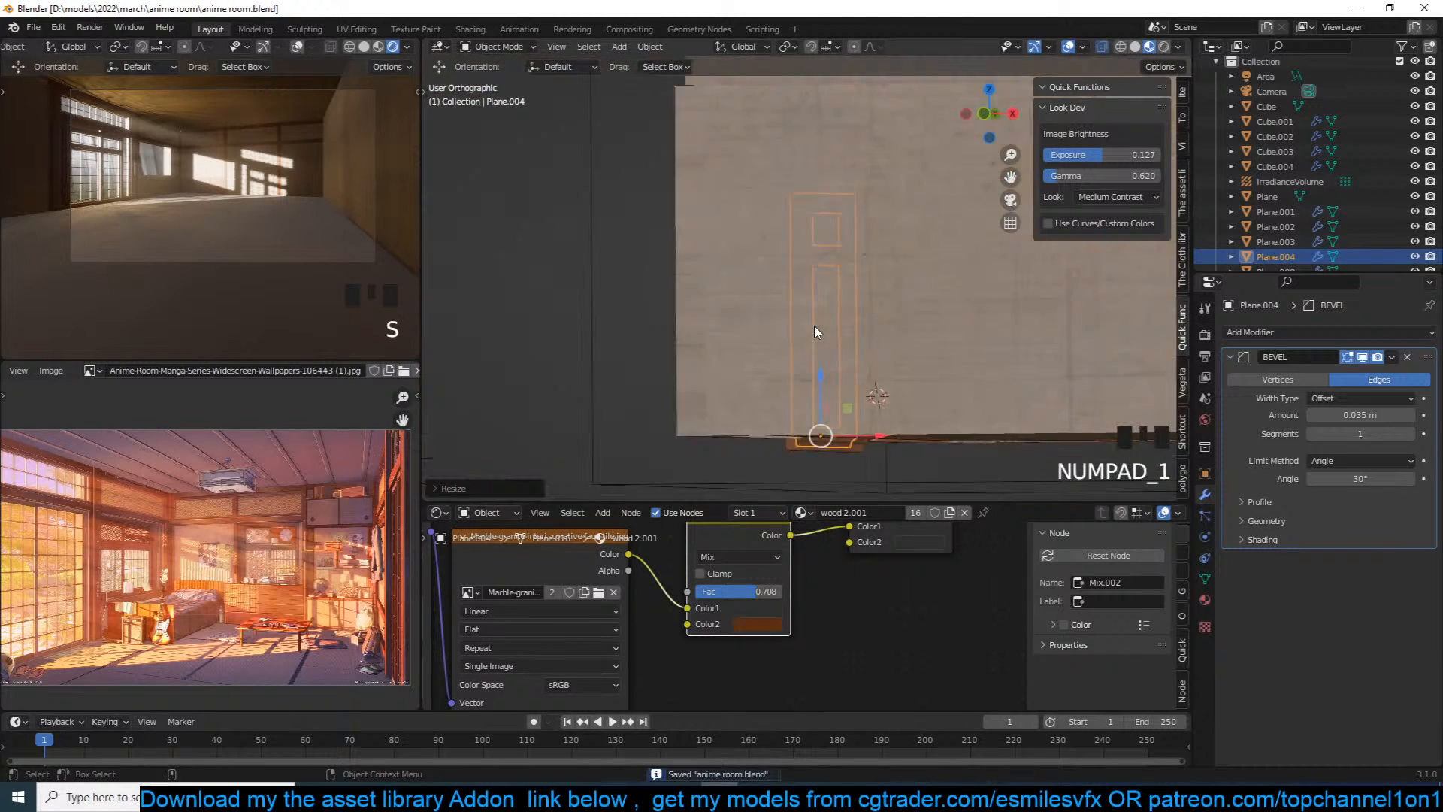
pyautogui.press('KP_3')
pyautogui.hotkey('alt', 'z')
pyautogui.press('z')
pyautogui.click(458, 283)
pyautogui.keyDown('shift'); pyautogui.moveTo(698, 289); pyautogui.dragTo(762, 285, button='middle'); pyautogui.keyUp('shift')
pyautogui.keyDown('shift'); pyautogui.moveTo(828, 277); pyautogui.dragTo(700, 316, button='middle'); pyautogui.keyUp('shift')
pyautogui.press('s')
pyautogui.click(770, 334)
pyautogui.press('g')
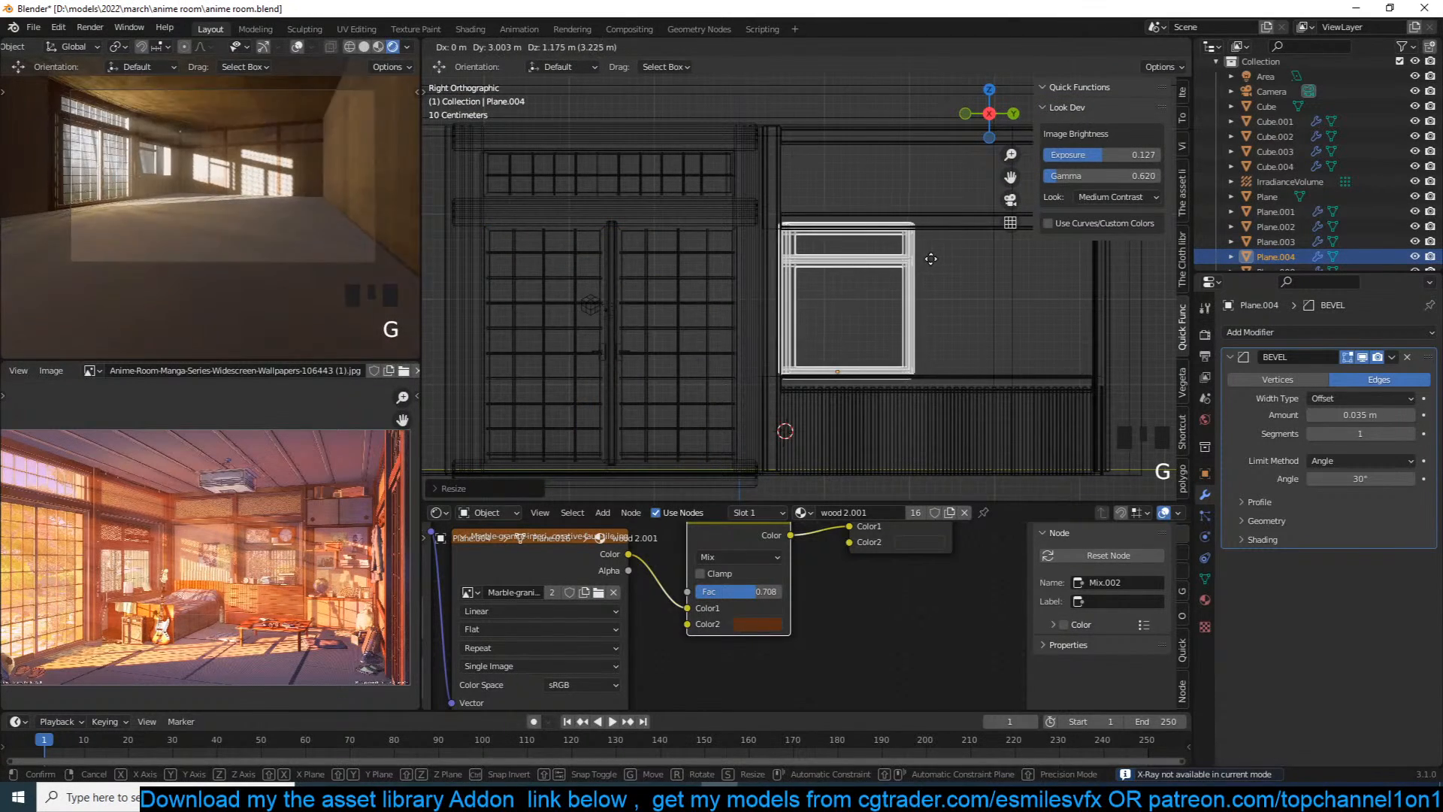
pyautogui.click(937, 259)
# Step: Select the whole horizontal middle rail of the window frame copy and lower it slightly along the Z axis
pyautogui.press('Tab')
pyautogui.scroll(2, 870, 292)
pyautogui.press('3')
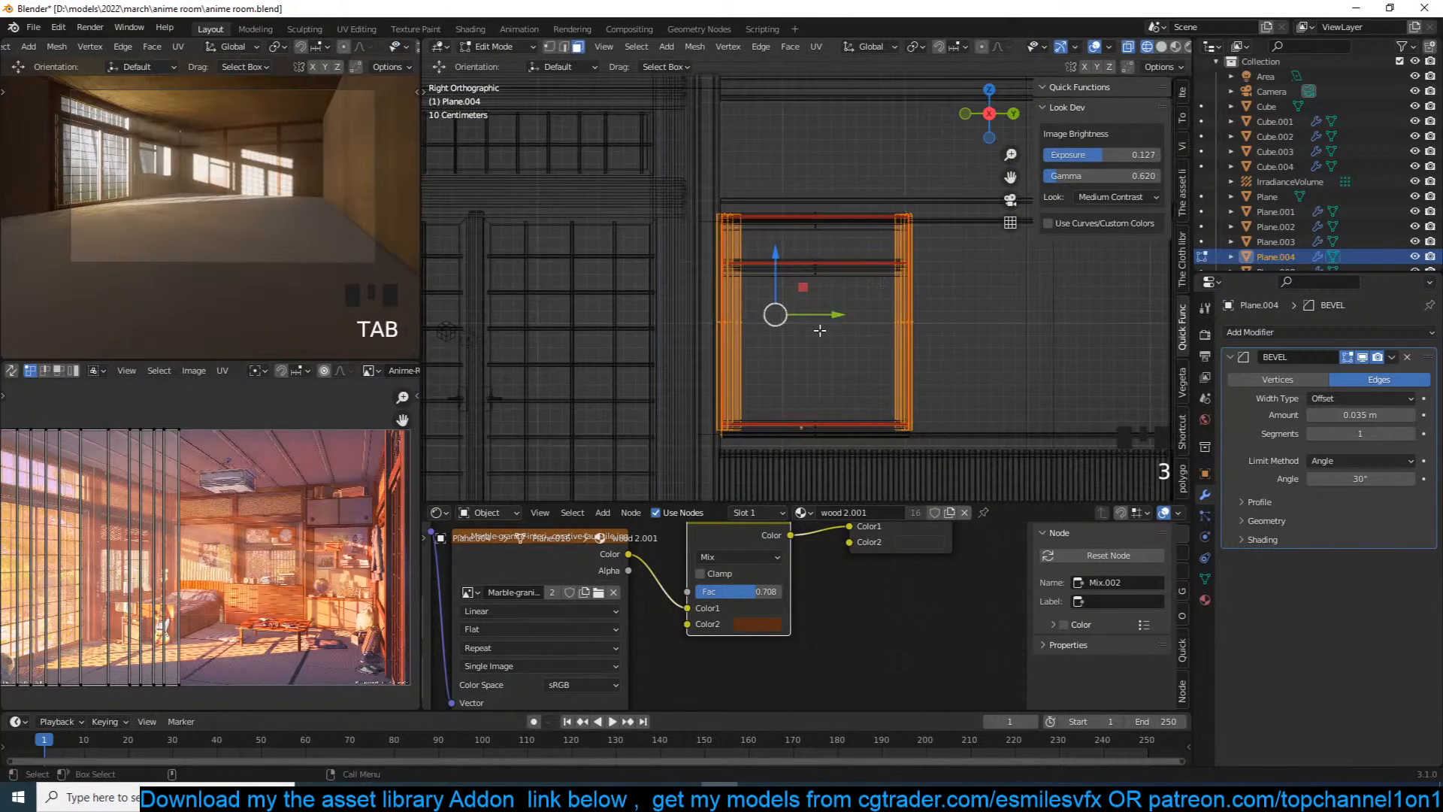
pyautogui.hotkey('alt', 'a')
pyautogui.moveTo(820, 245); pyautogui.dragTo(820, 246)
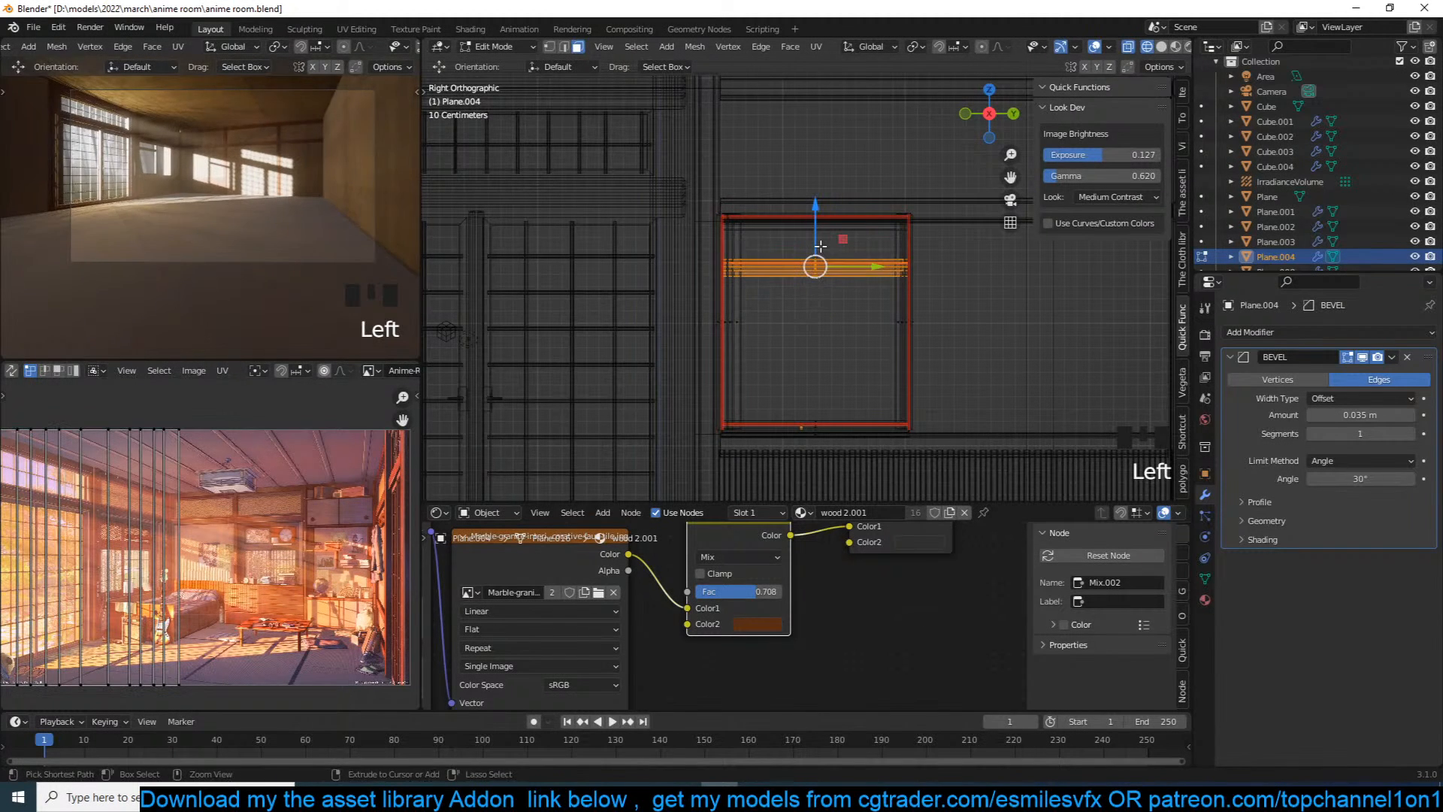
pyautogui.hotkey('ctrl', 'l')
pyautogui.press('g')
pyautogui.press('z')
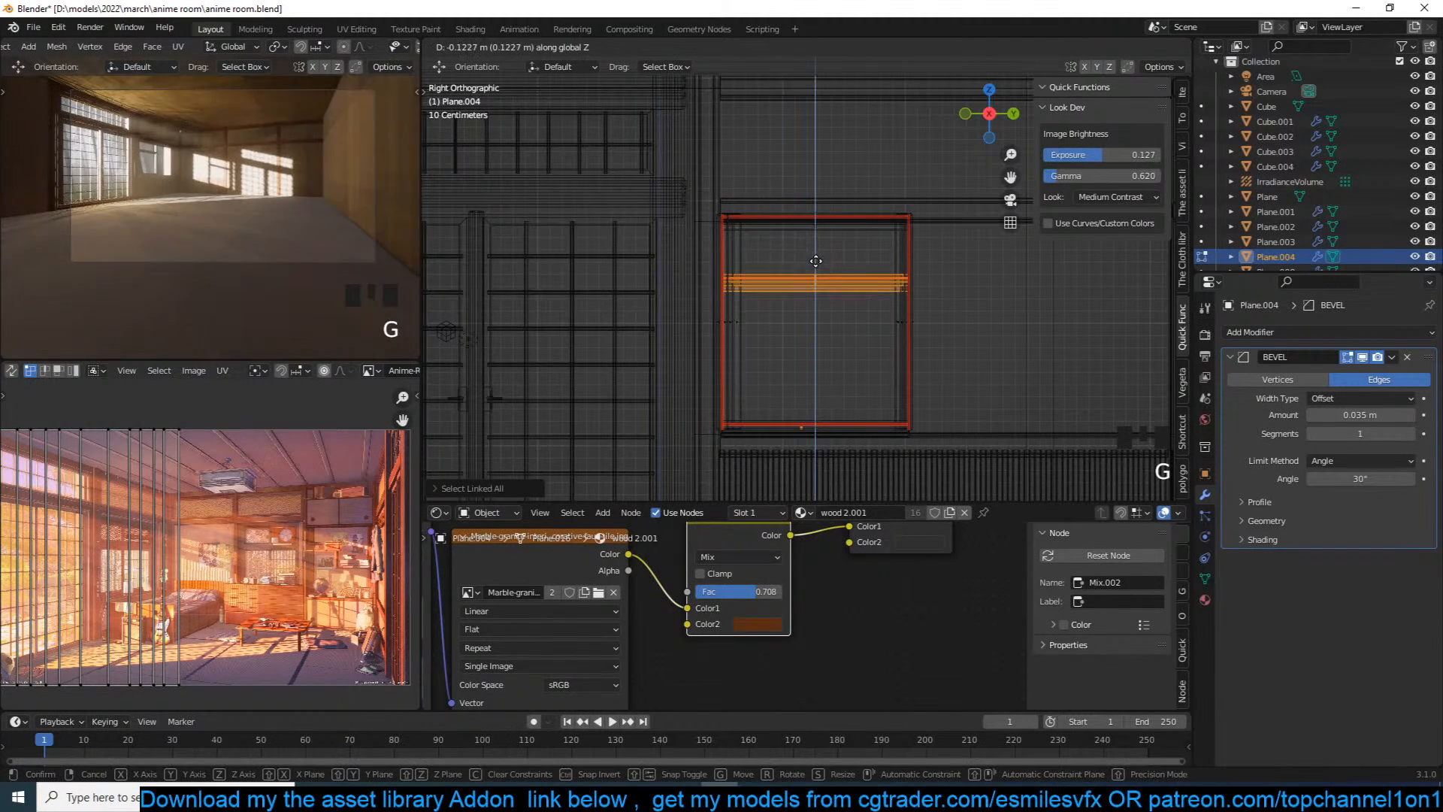
pyautogui.click(853, 262)
pyautogui.press('Tab')
# Step: Widen the window frame by moving the vertices of its side post farthest from the doors outward along the Y axis
pyautogui.keyDown('shift'); pyautogui.moveTo(941, 290); pyautogui.dragTo(885, 273, button='middle'); pyautogui.keyUp('shift')
pyautogui.press('Tab')
pyautogui.scroll(-1, 901, 300)
pyautogui.hotkey('alt', 'z')
pyautogui.hotkey('alt', 'z')
pyautogui.hotkey('alt', 'z')
pyautogui.hotkey('alt', 'z')
pyautogui.moveTo(795, 170); pyautogui.dragTo(872, 337)
pyautogui.hotkey('alt', 'a')
pyautogui.keyDown('shift'); pyautogui.moveTo(924, 371); pyautogui.dragTo(891, 365, button='middle'); pyautogui.keyUp('shift')
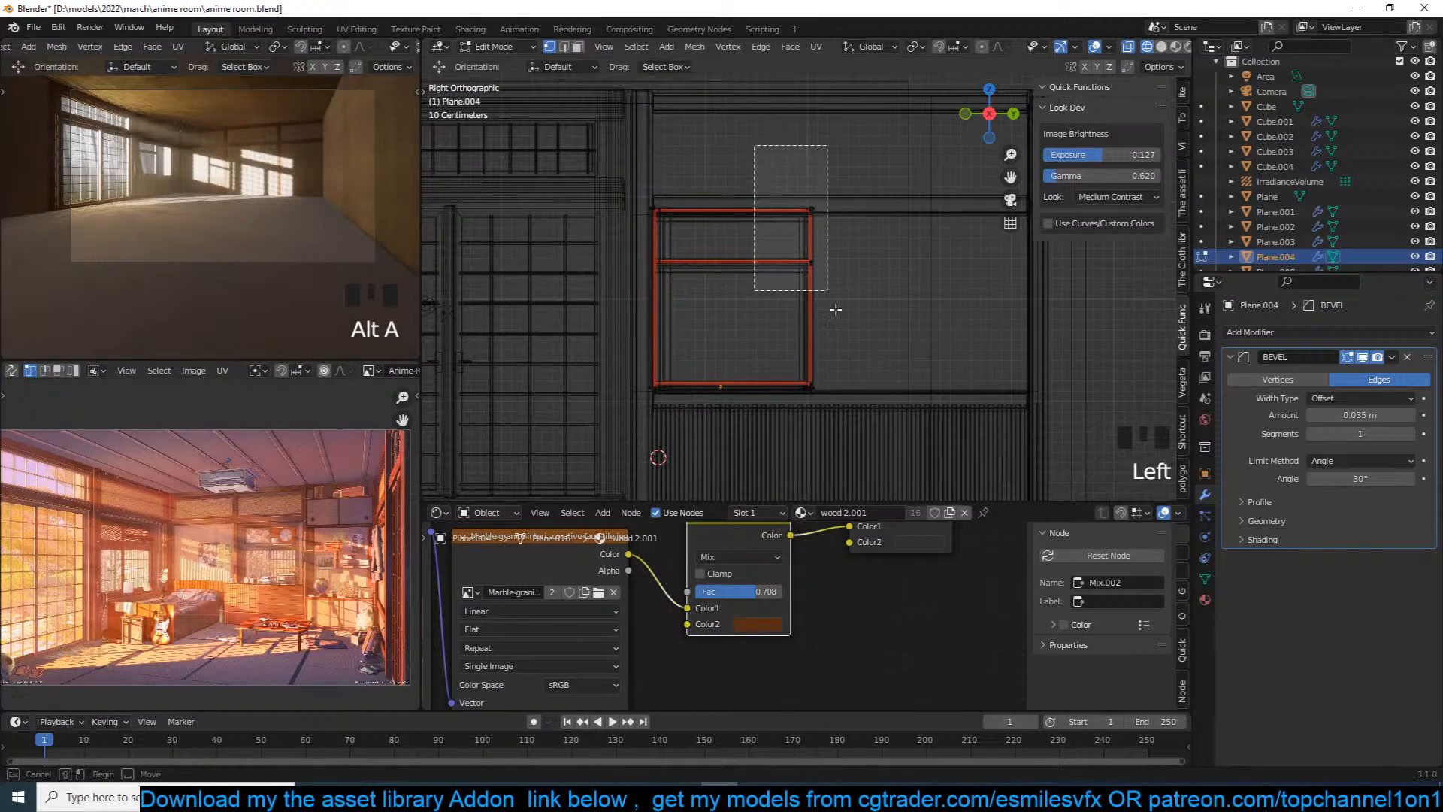
pyautogui.moveTo(802, 233); pyautogui.dragTo(891, 421)
pyautogui.moveTo(855, 286); pyautogui.dragTo(954, 294)
pyautogui.press('Tab')
pyautogui.hotkey('alt', 'z')
# Step: In a material-shaded perspective view, move the frame's outer post slightly farther along Y and save the file
pyautogui.press('`')
pyautogui.moveTo(803, 303); pyautogui.dragTo(930, 131, button='middle')
pyautogui.click(1150, 48)
pyautogui.hotkey('alt', 'a')
pyautogui.click(883, 231)
pyautogui.click(883, 254)
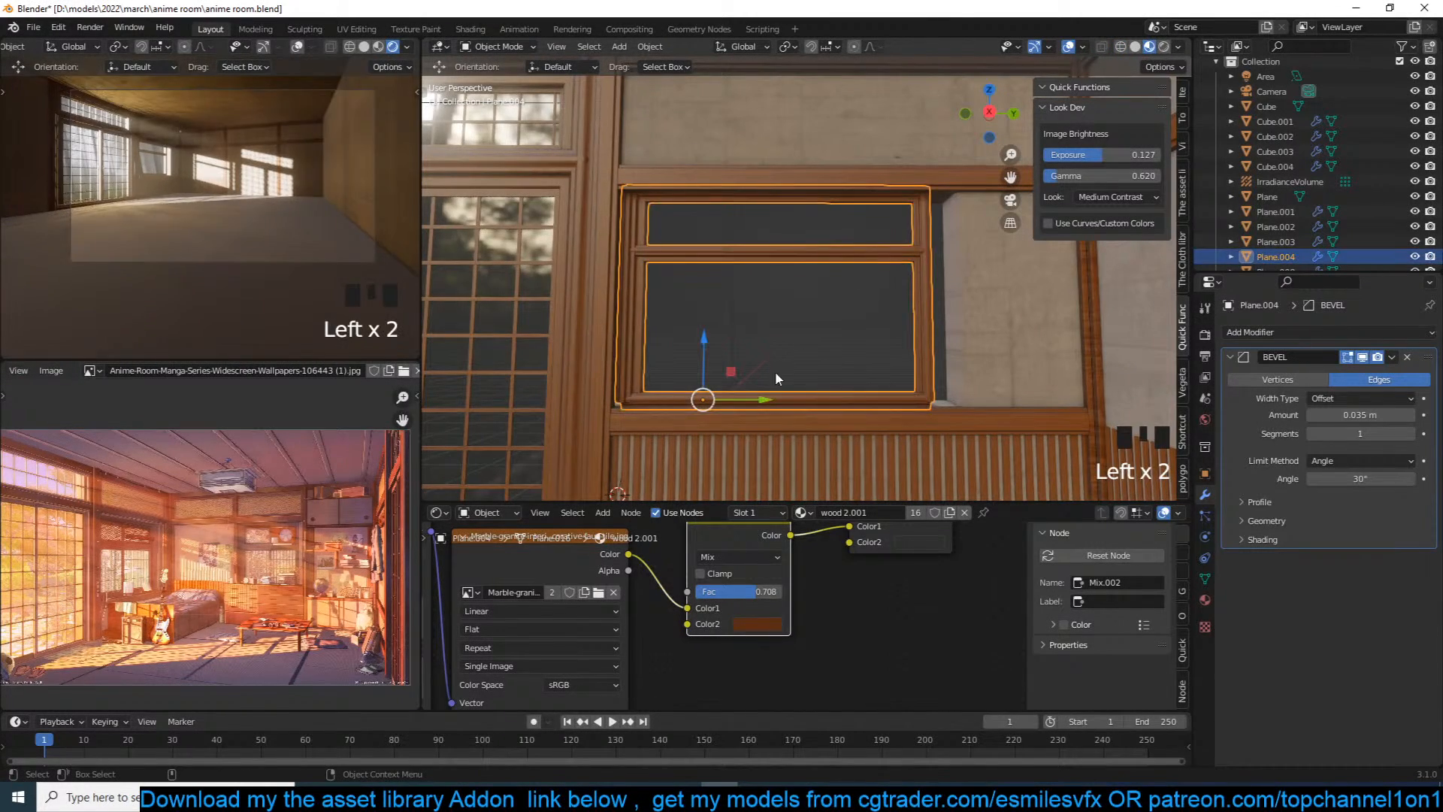
pyautogui.press('Tab')
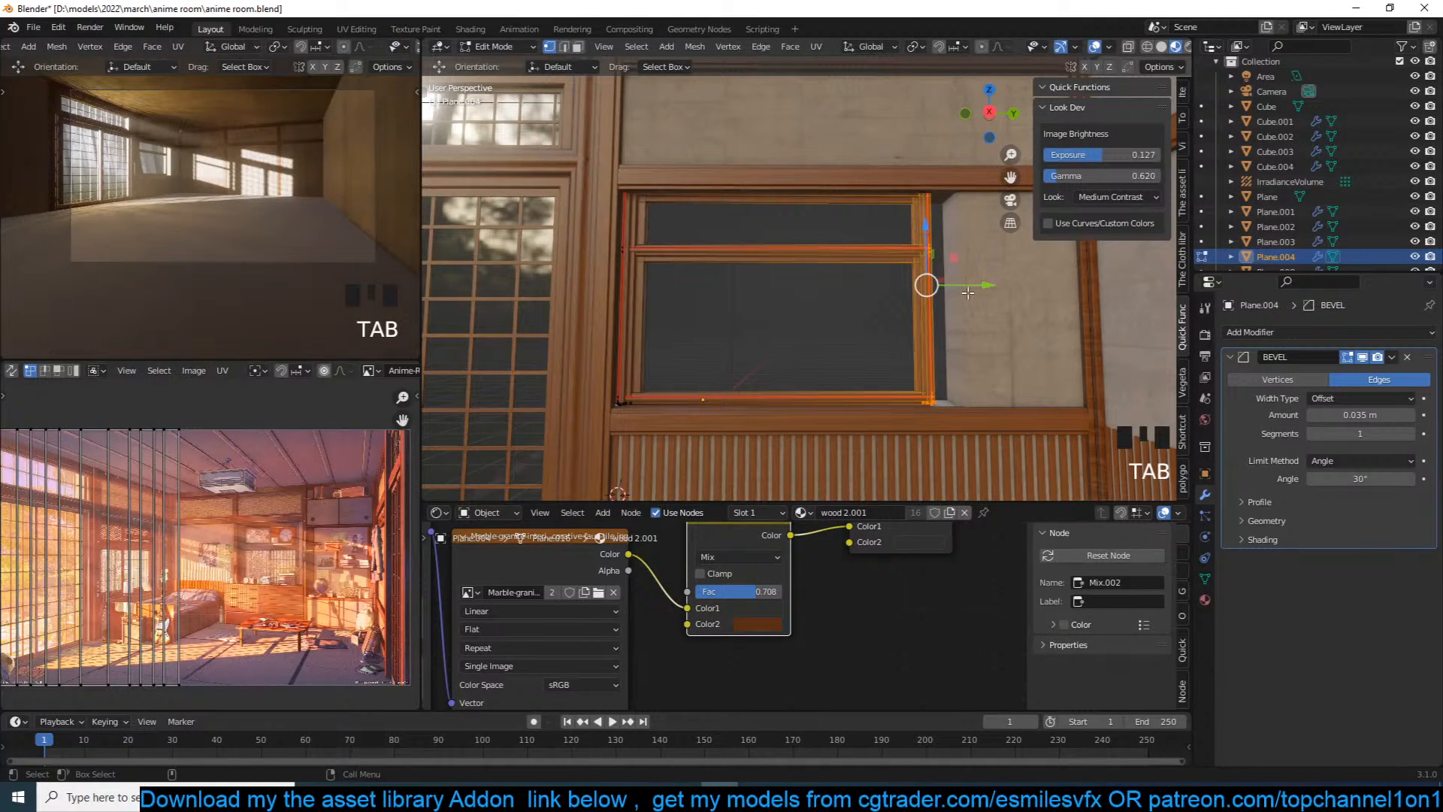
pyautogui.press('`')
pyautogui.moveTo(975, 286); pyautogui.dragTo(999, 288)
pyautogui.press('Tab')
pyautogui.moveTo(816, 318); pyautogui.dragTo(899, 293, button='middle')
pyautogui.hotkey('alt', 'a')
pyautogui.press('`')
pyautogui.hotkey('ctrl', 's')
# Step: Duplicate the latticed glass door panel in place and scale the copy down
pyautogui.click(556, 314)
pyautogui.hotkey('shift', 'd')
pyautogui.rightClick(607, 327)
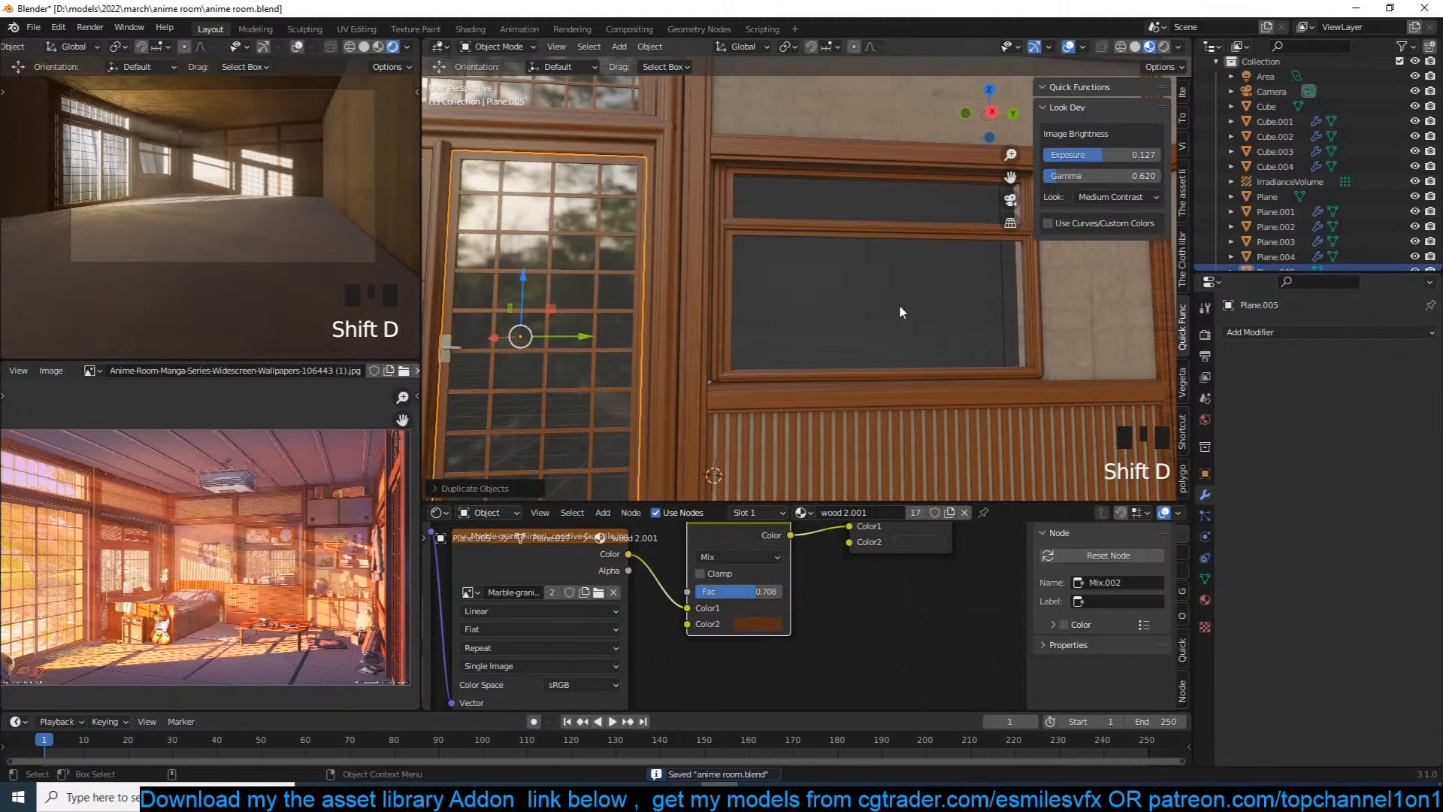
pyautogui.press('s')
pyautogui.click(725, 328)
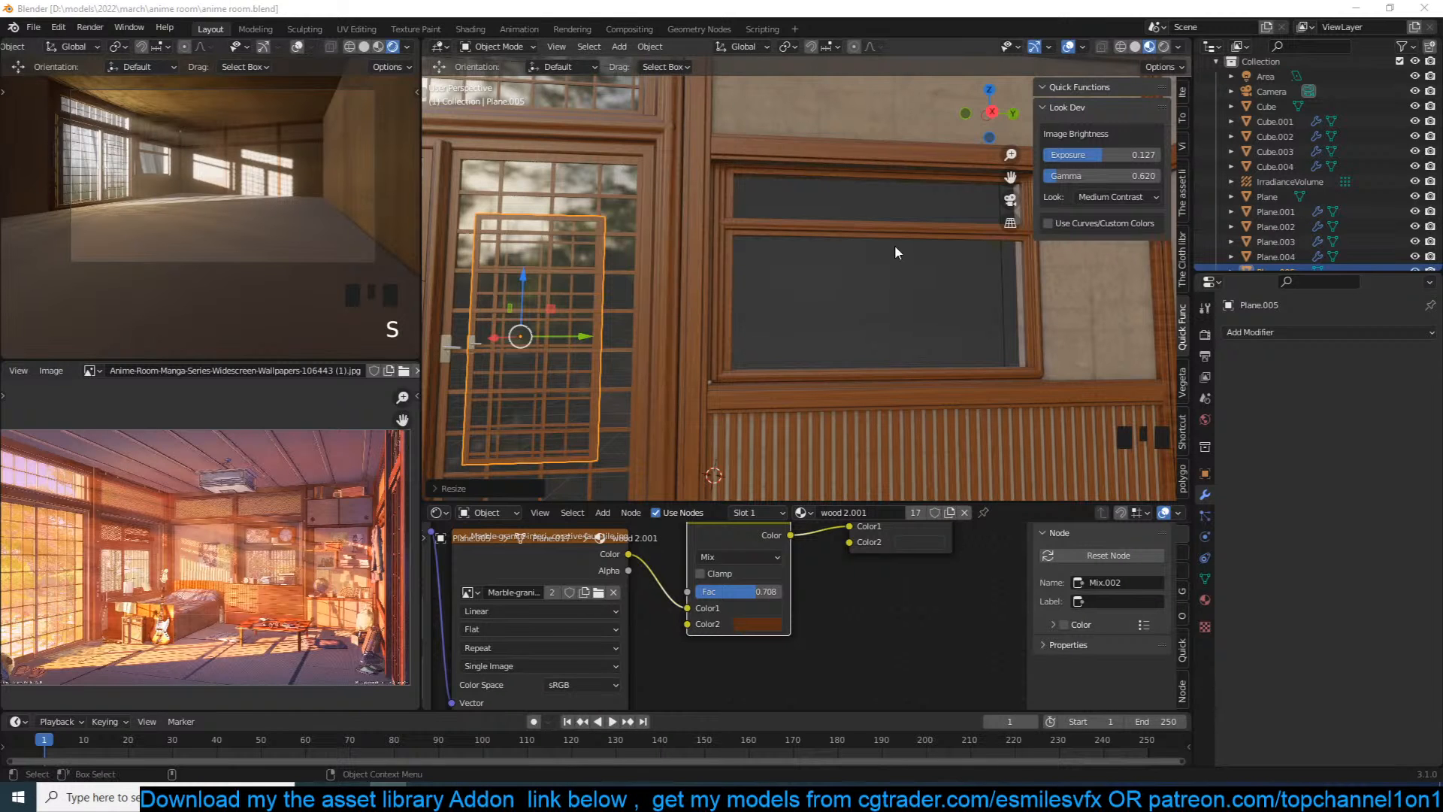
# Step: Snap the 3D cursor to the new window frame and snap the small lattice panel copy to the cursor
pyautogui.click(941, 236)
pyautogui.hotkey('shift', 's')
pyautogui.click(711, 490)
pyautogui.click(574, 328)
pyautogui.click(583, 329)
pyautogui.click(583, 328)
pyautogui.click(583, 329)
pyautogui.hotkey('shift', 's')
pyautogui.click(581, 257)
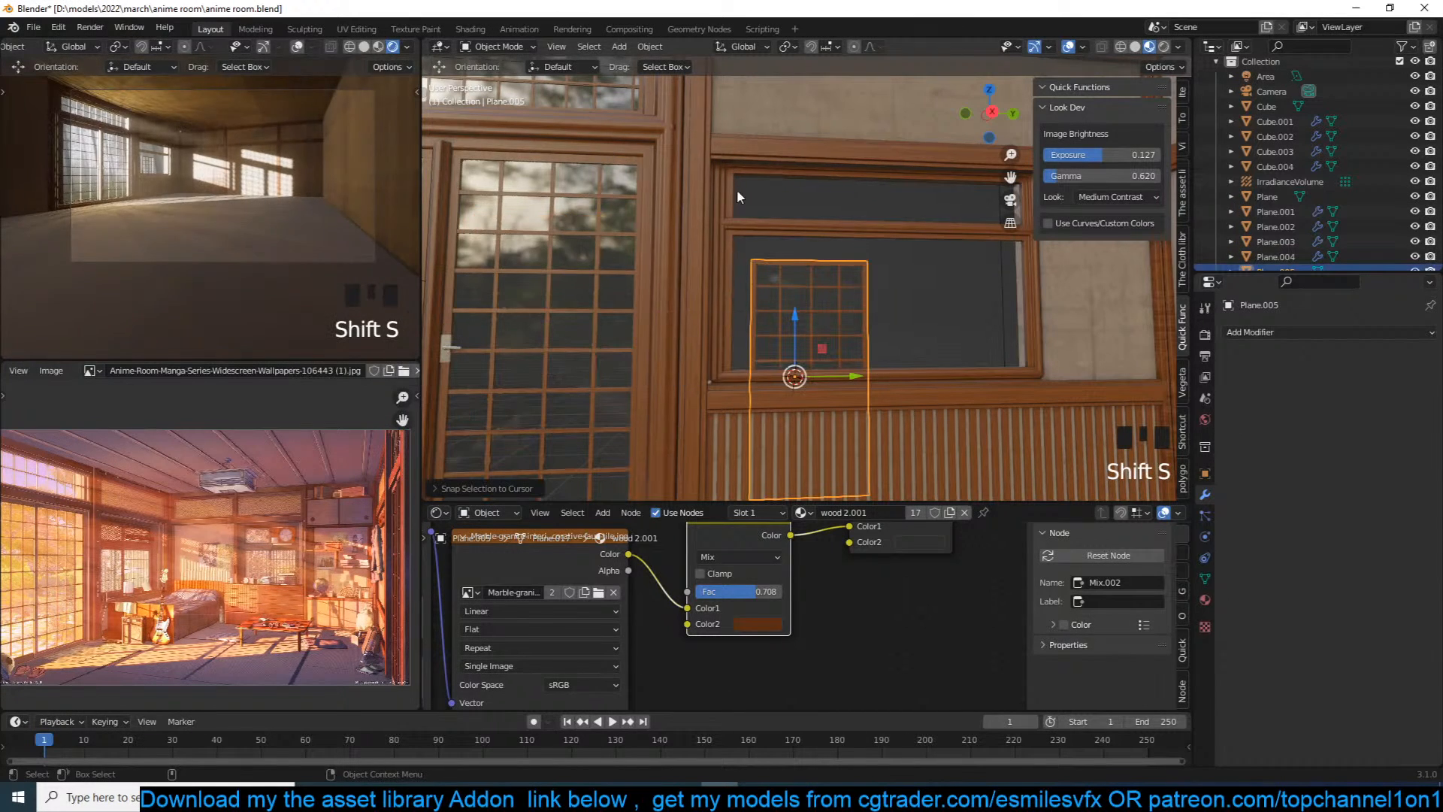
# Step: Raise the lattice panel copy into the window opening and shrink its height along the Z axis
pyautogui.click(806, 314)
pyautogui.press('s')
pyautogui.press('z')
pyautogui.click(863, 239)
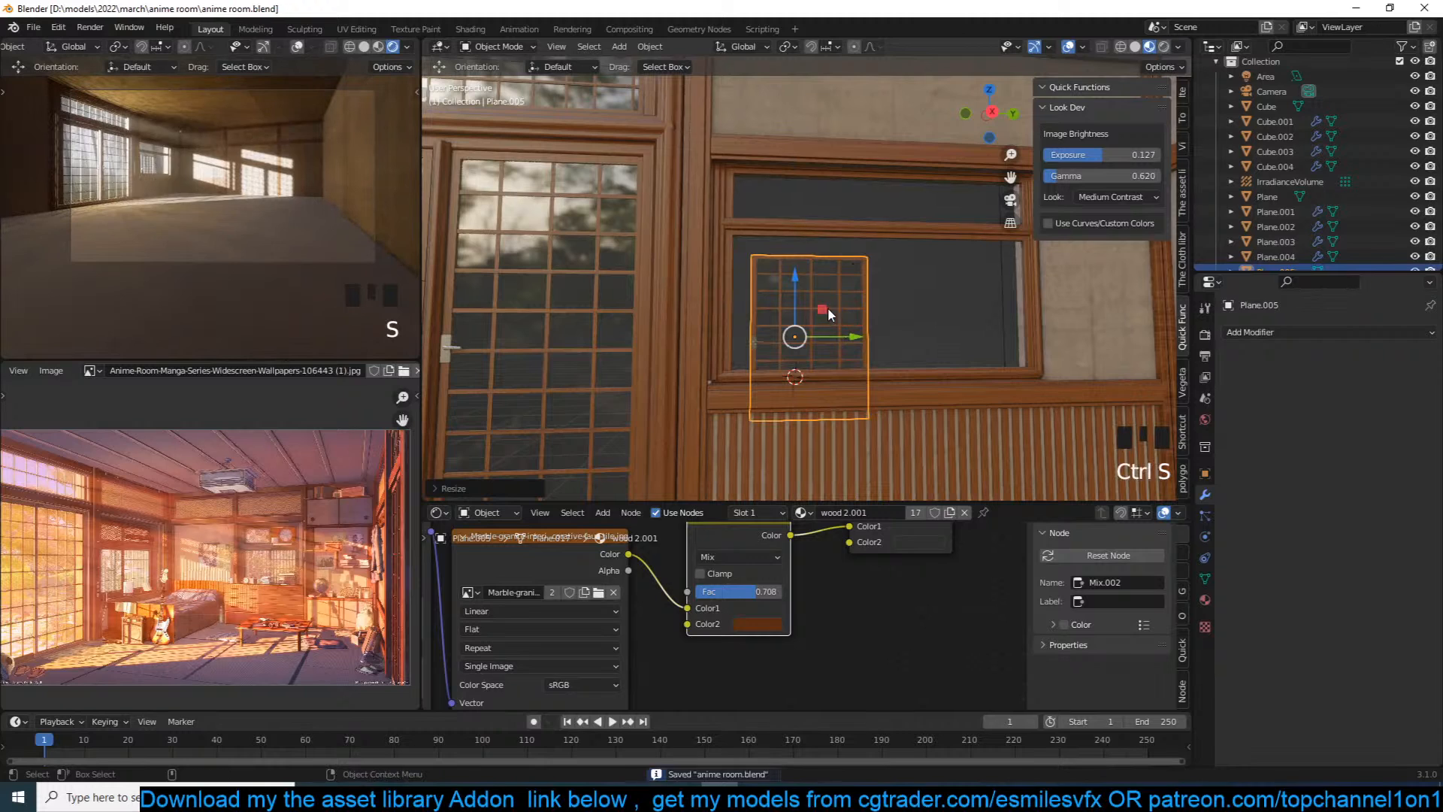